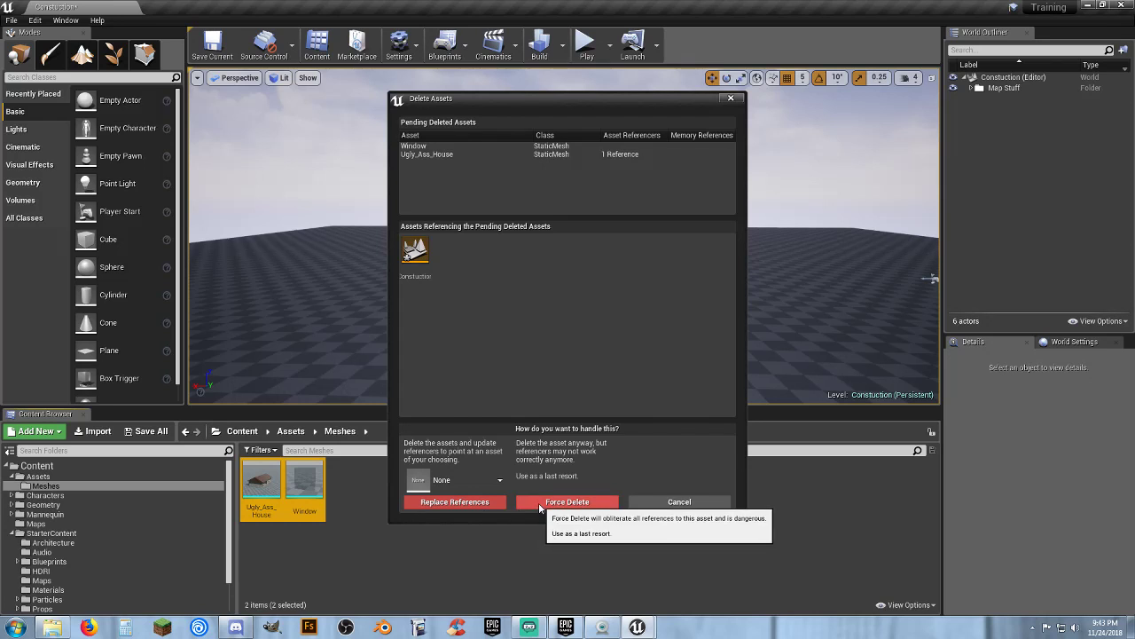
Force delete the two selected meshes, Window and Ugly_Ass_House, and save all the changed level content
click(532, 504)
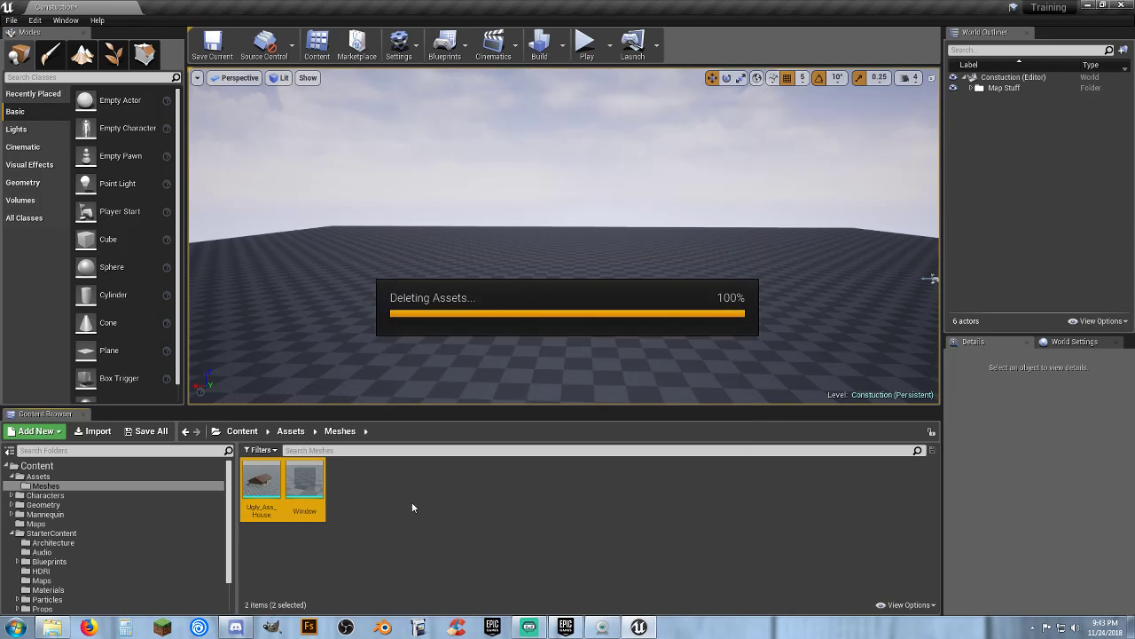
click(142, 432)
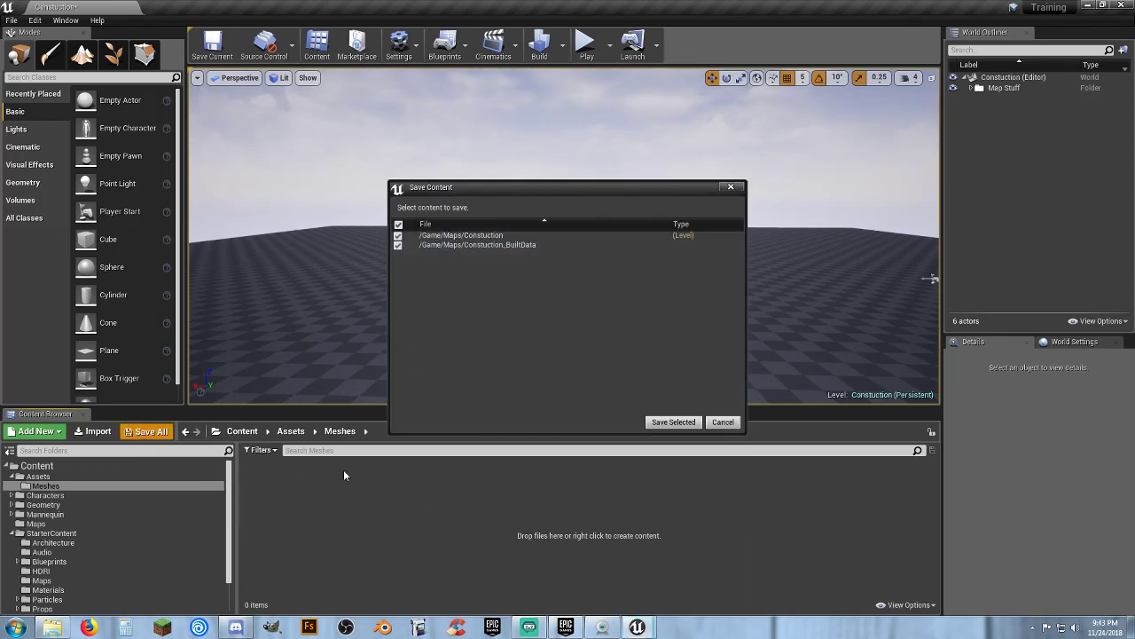
click(676, 422)
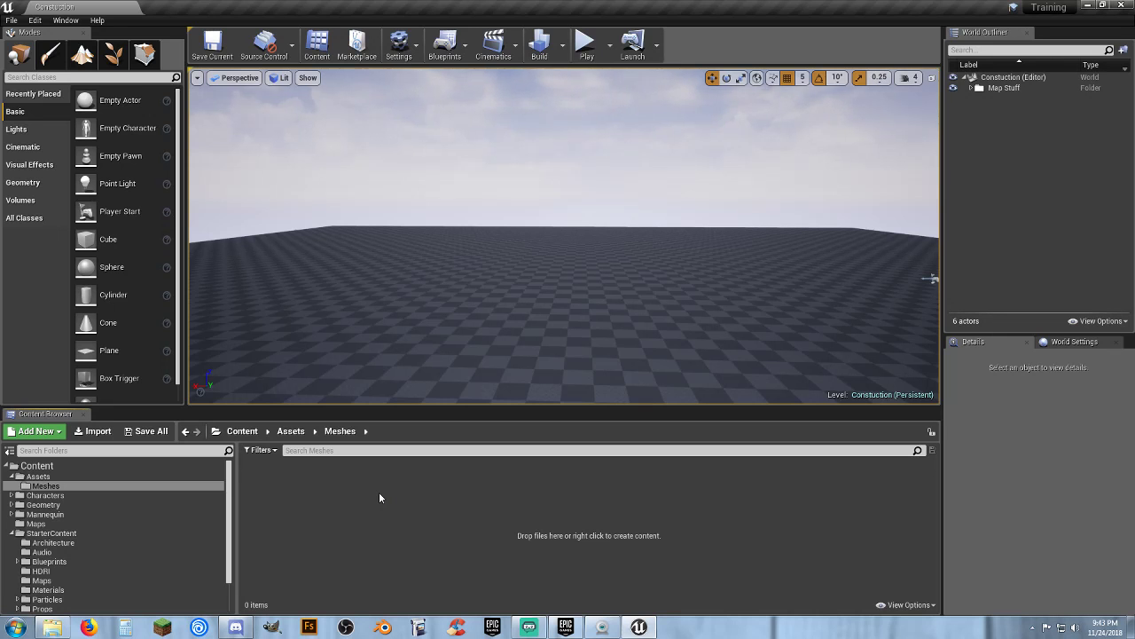
Open the Starter Content Architecture folder and look around the empty level
click(94, 542)
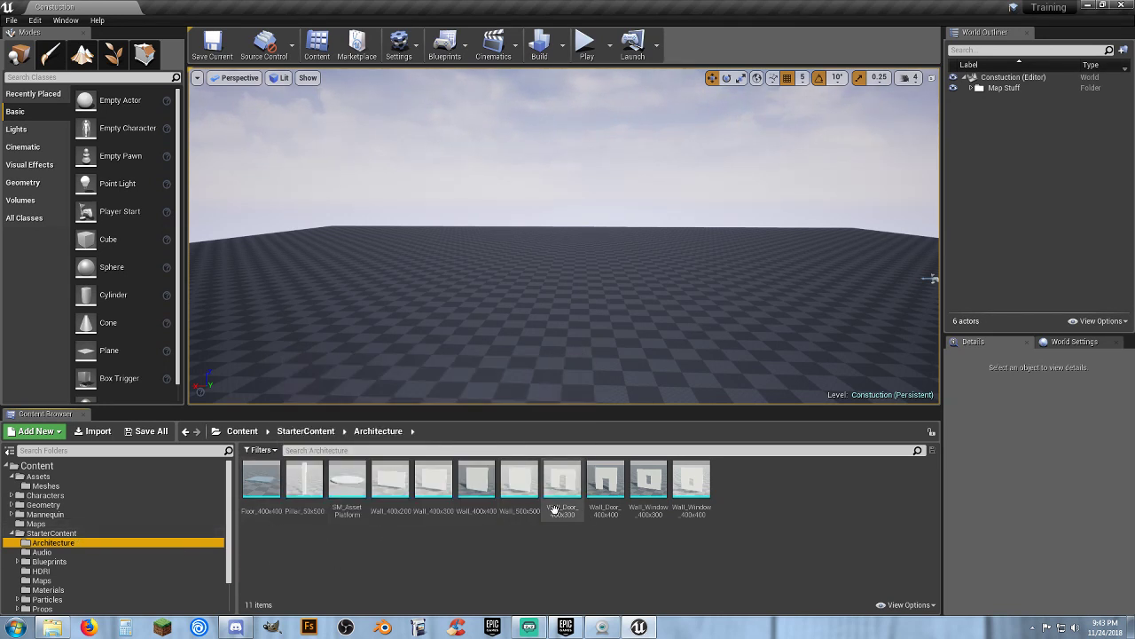
right_drag(701, 287, 925, 332)
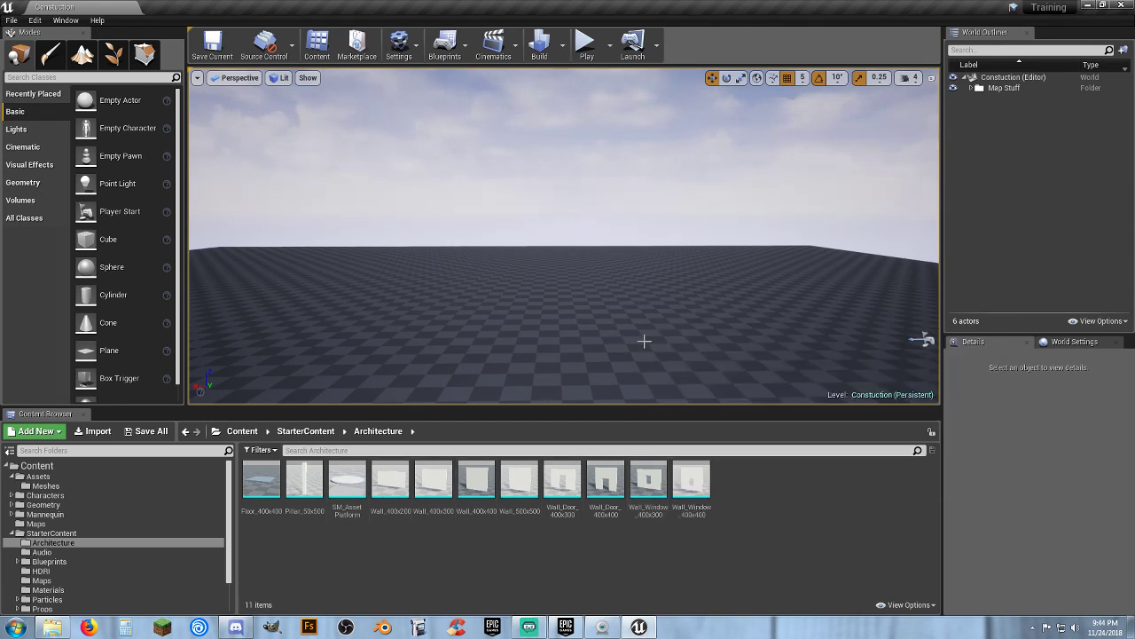
mouse_move(644, 337)
right_down()
mouse_move(773, 309)
mouse_move(826, 317)
mouse_move(884, 349)
mouse_move(808, 324)
mouse_move(644, 339)
right_up()
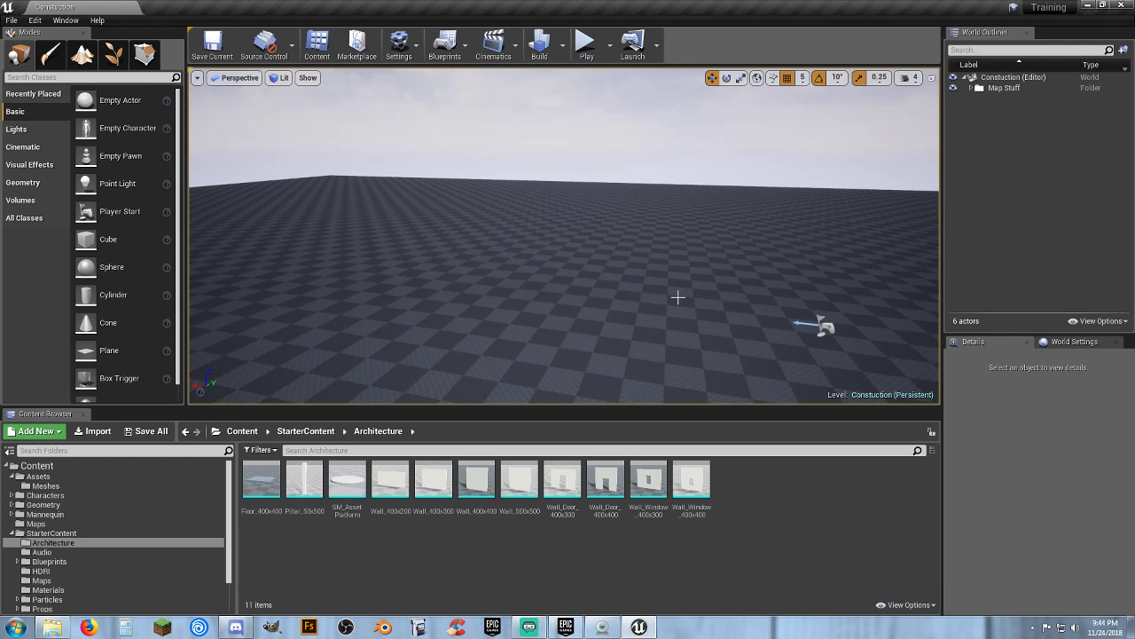
right_drag(564, 236, 410, 260)
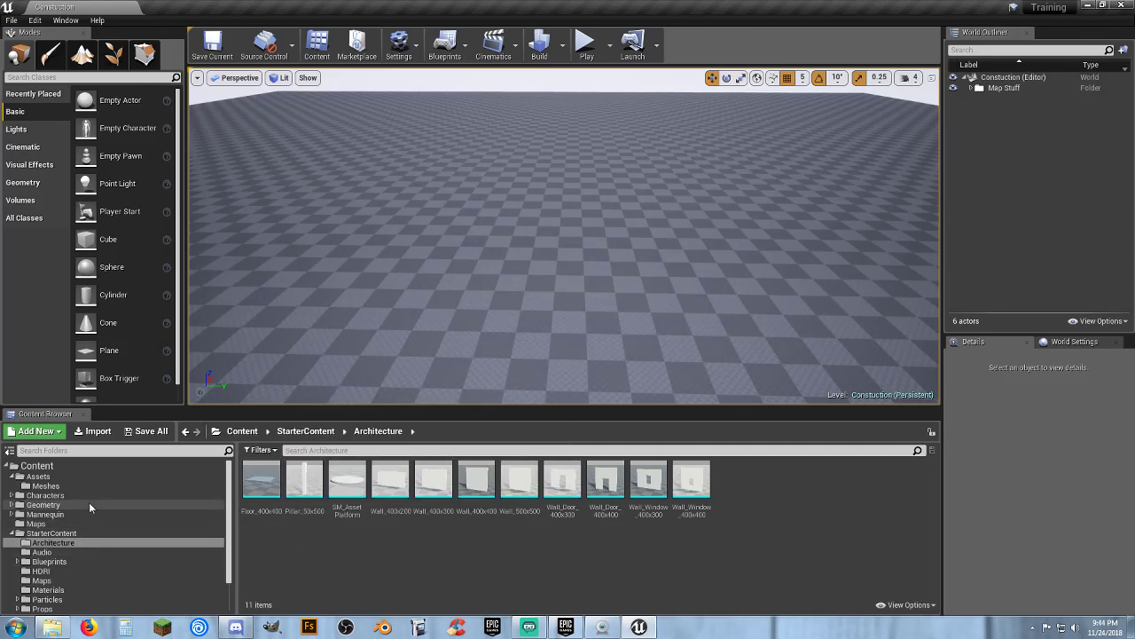
Open the Add Content to the Project dialog and examine the Starter Content pack, closing it without adding
click(45, 432)
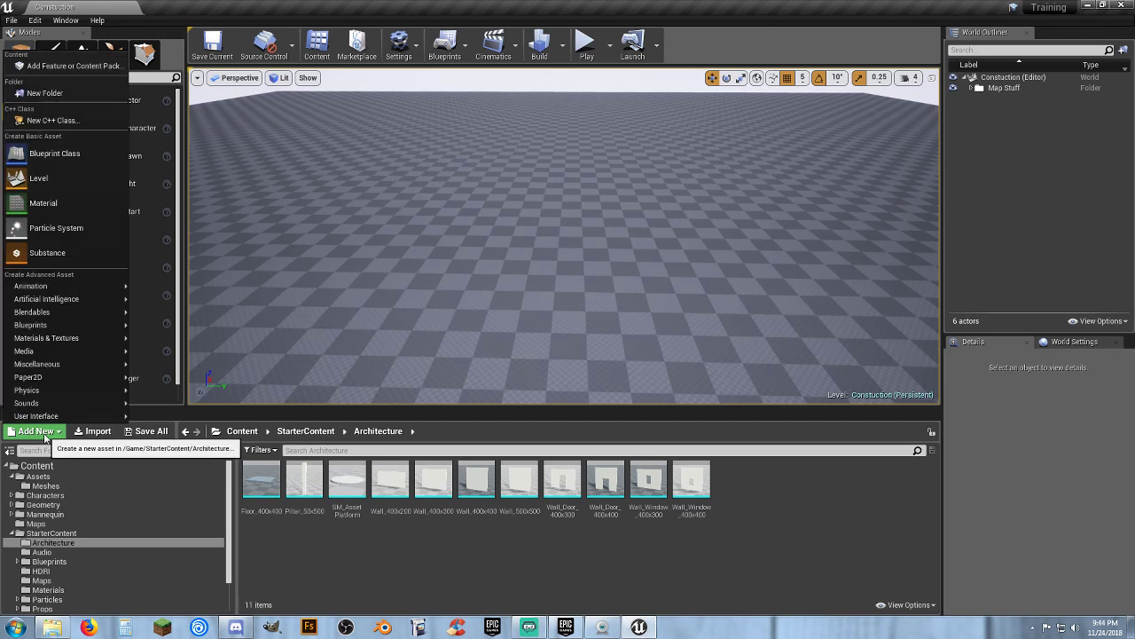
click(86, 71)
click(542, 191)
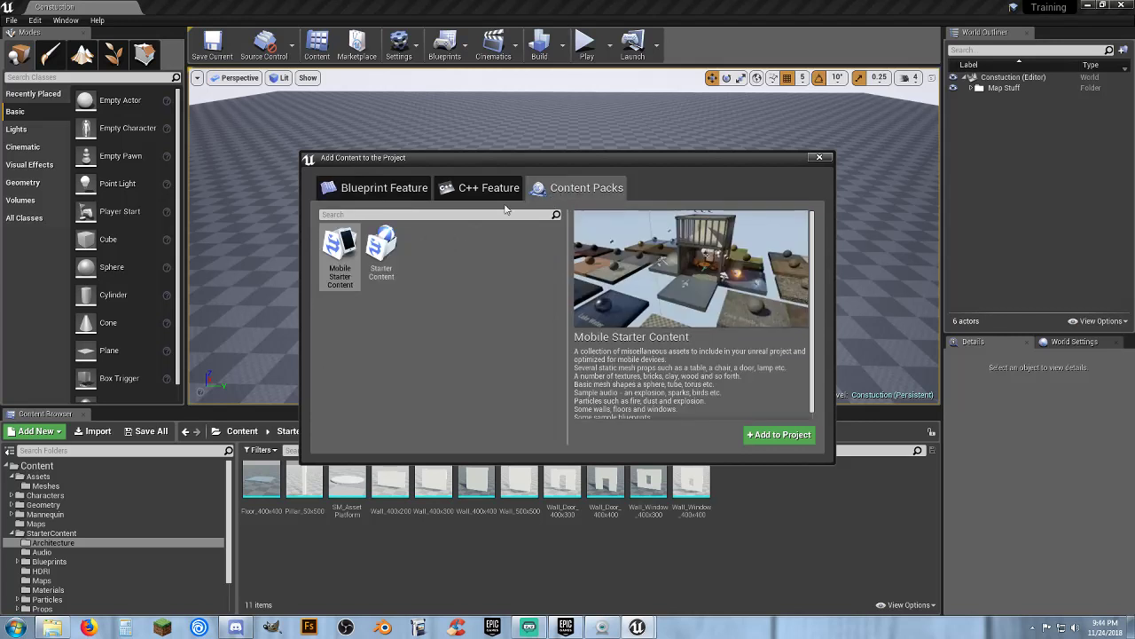
click(381, 258)
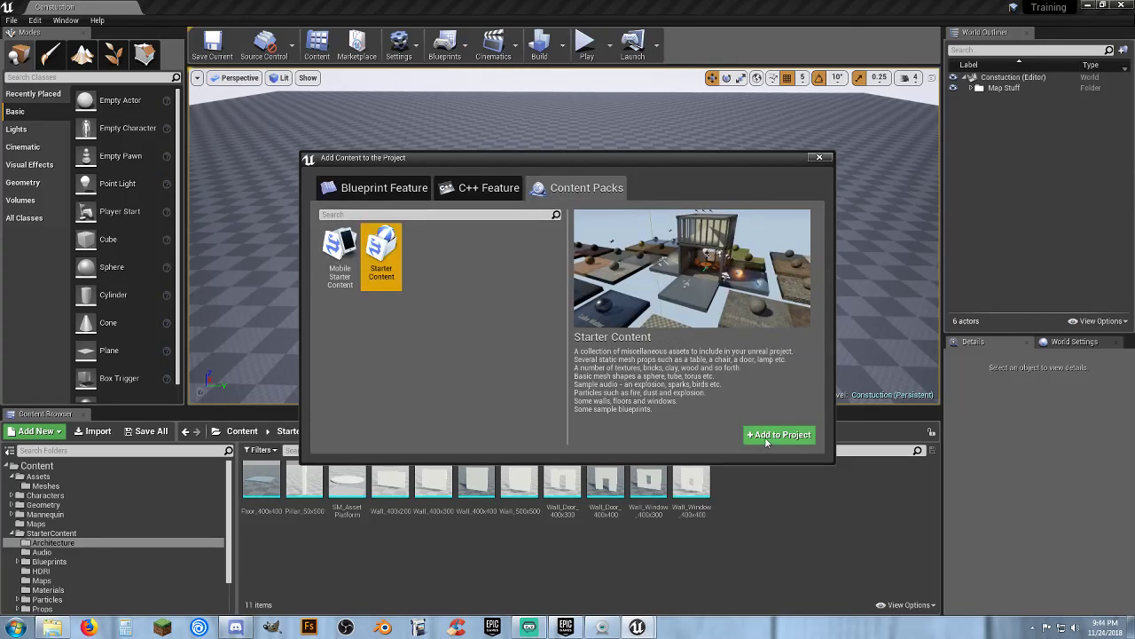
click(818, 158)
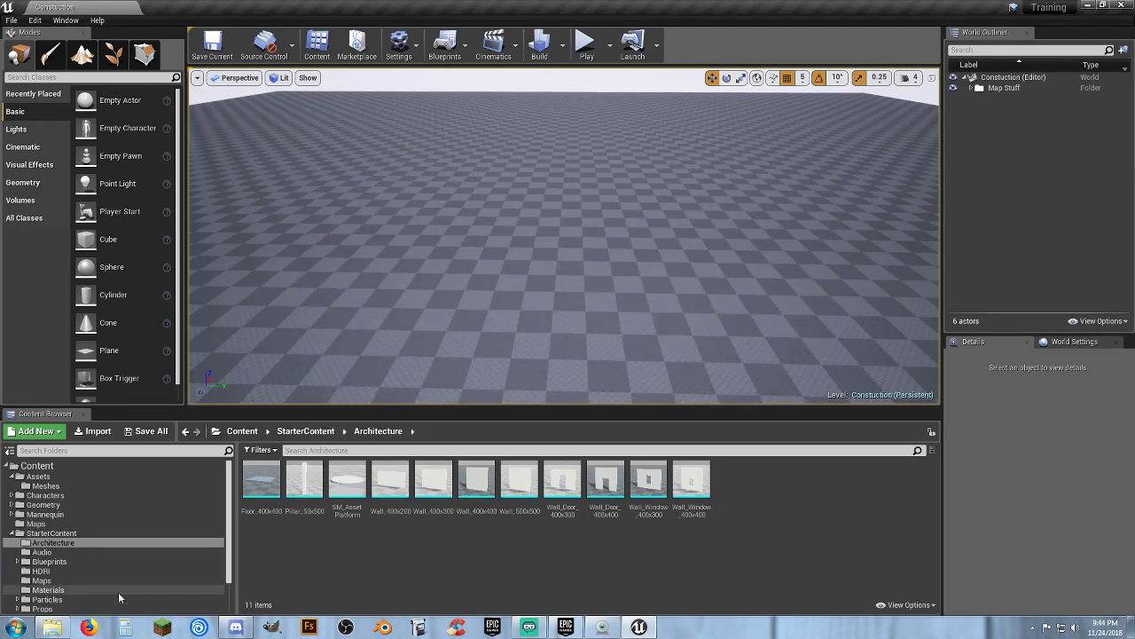
Browse each Starter Content folder to review its assets, ending back in Architecture
click(44, 551)
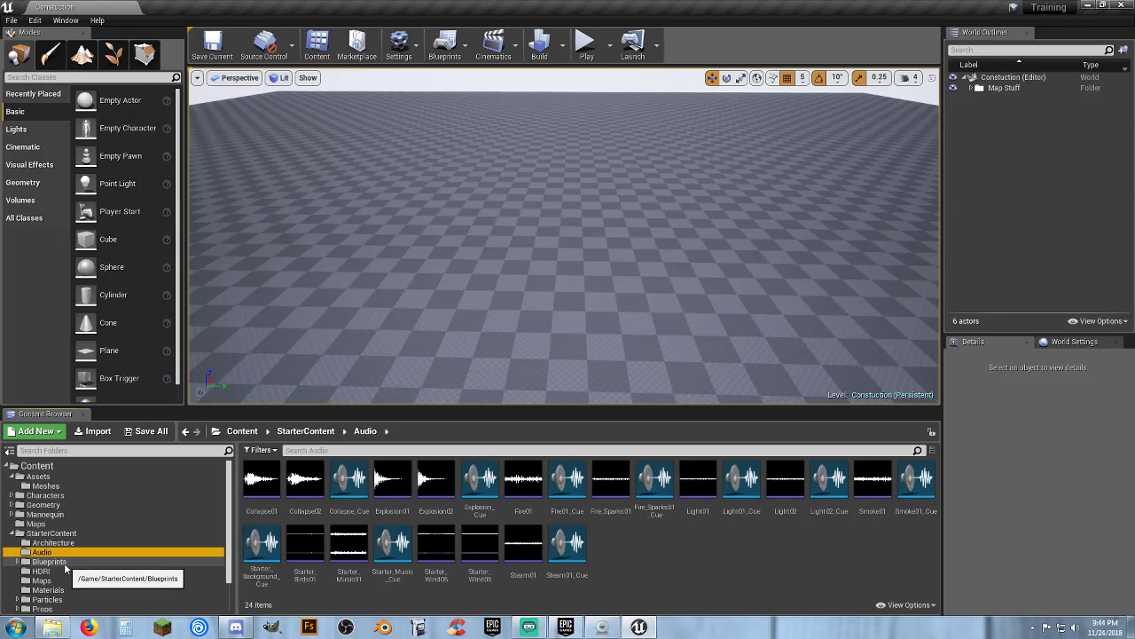
click(64, 562)
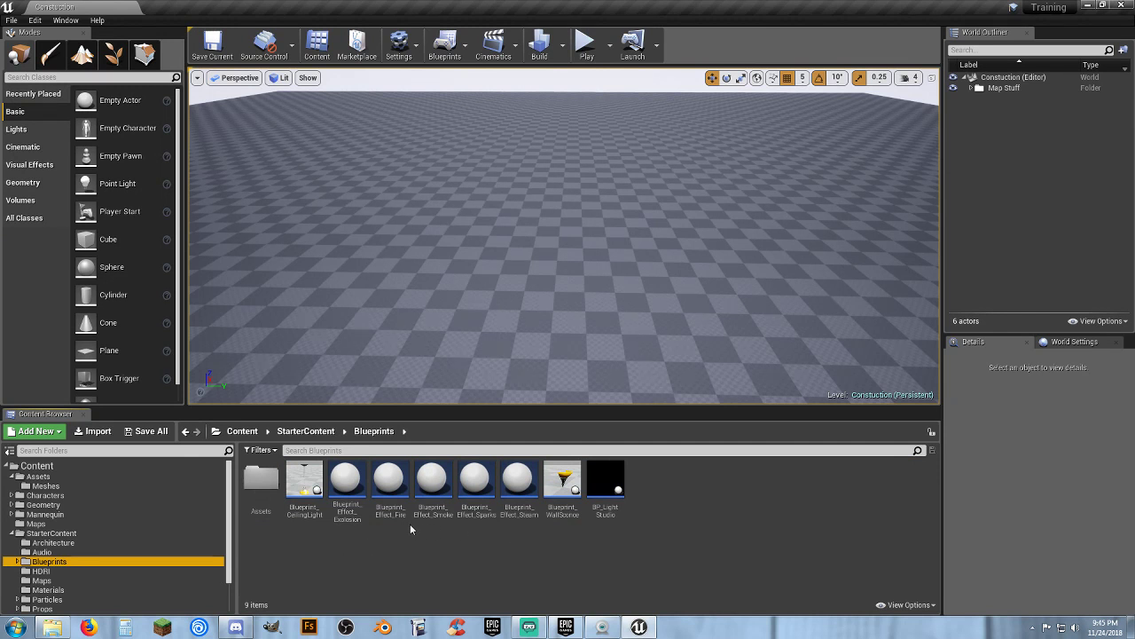
click(62, 572)
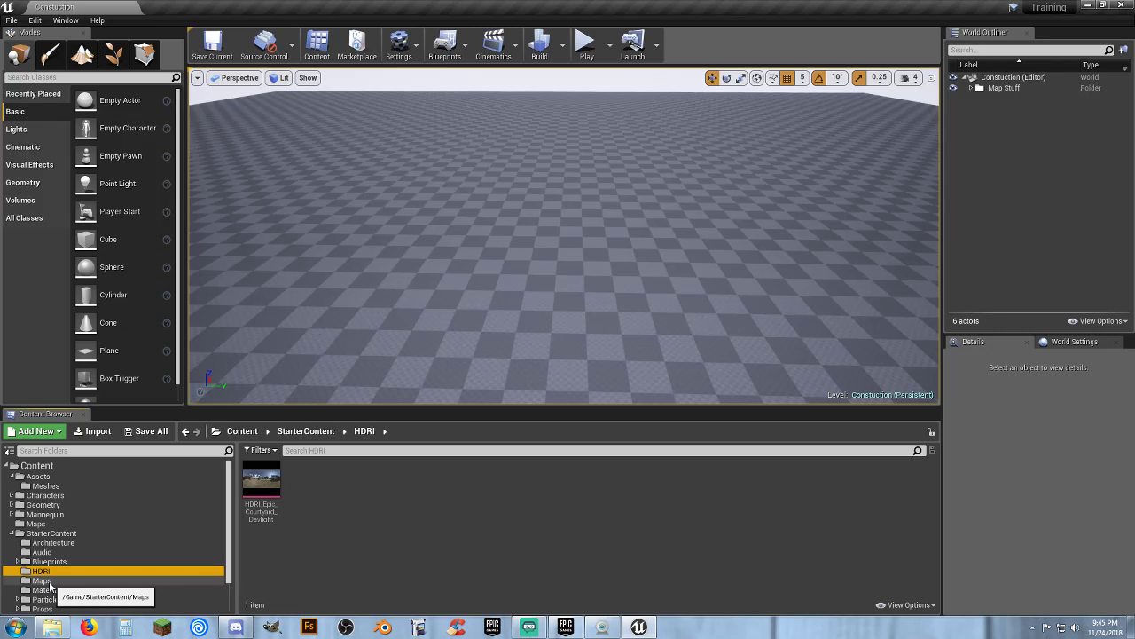
click(49, 581)
scroll(119, 570, down, 1)
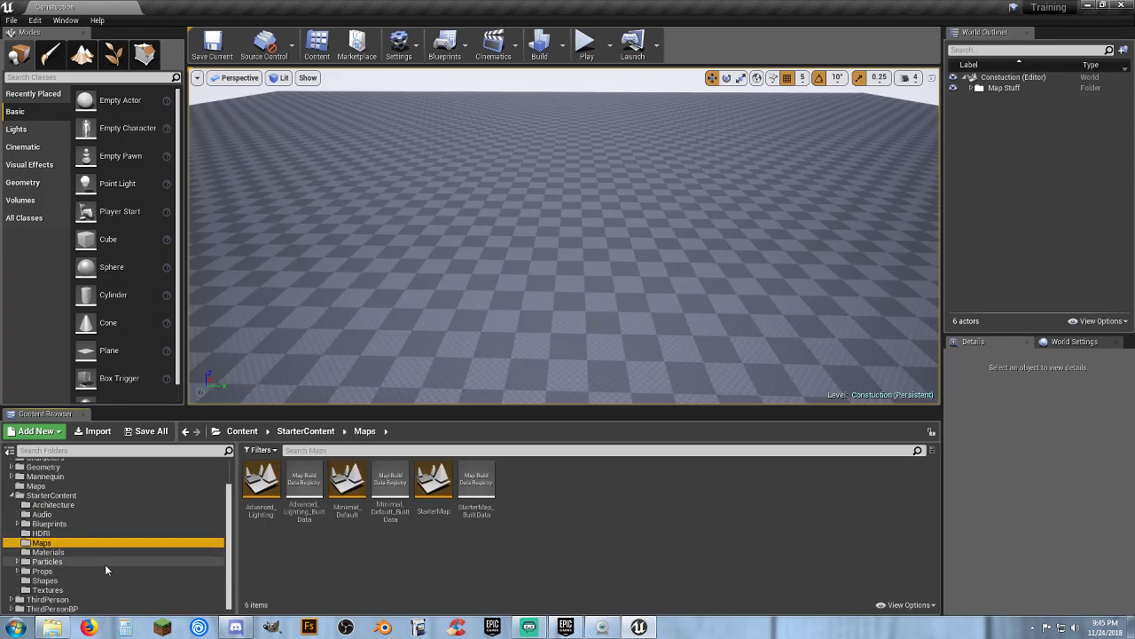
click(69, 553)
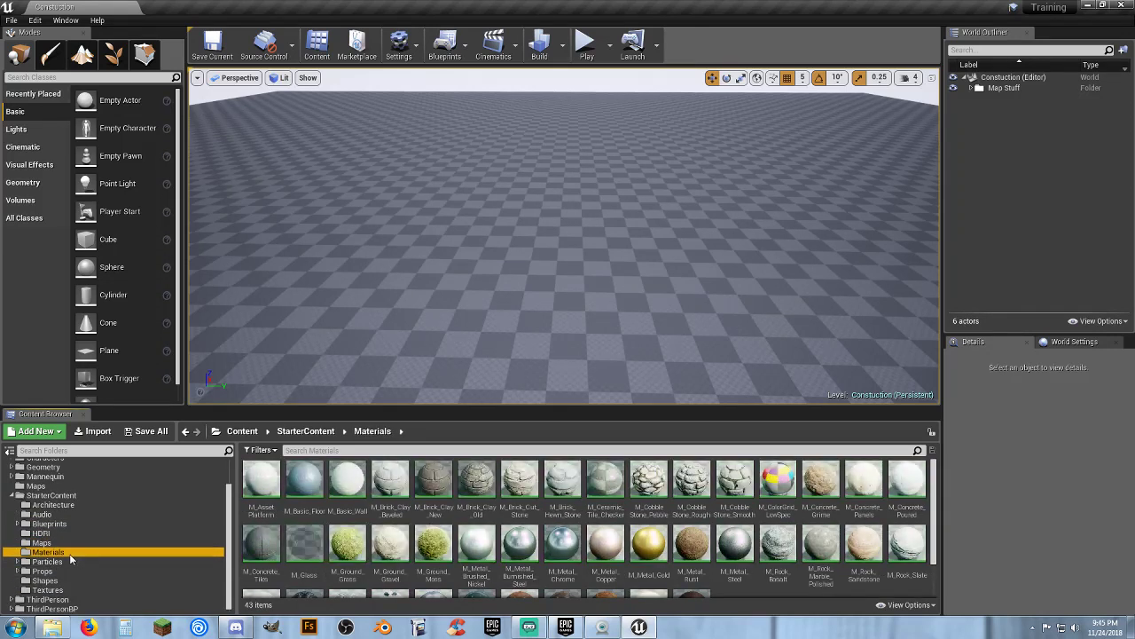
click(61, 565)
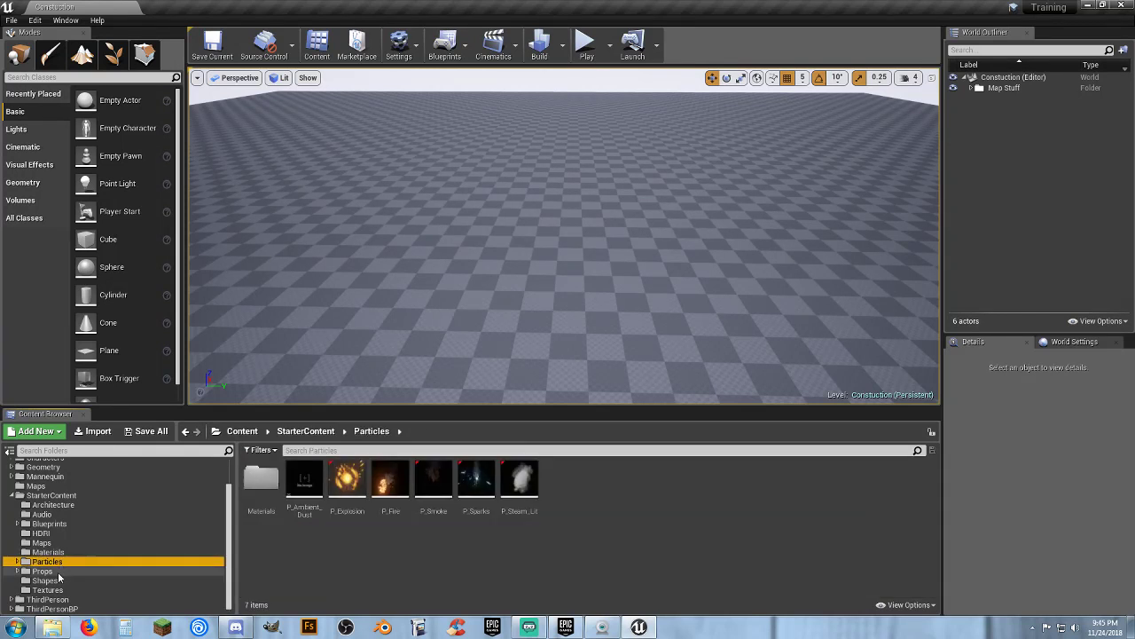
click(59, 572)
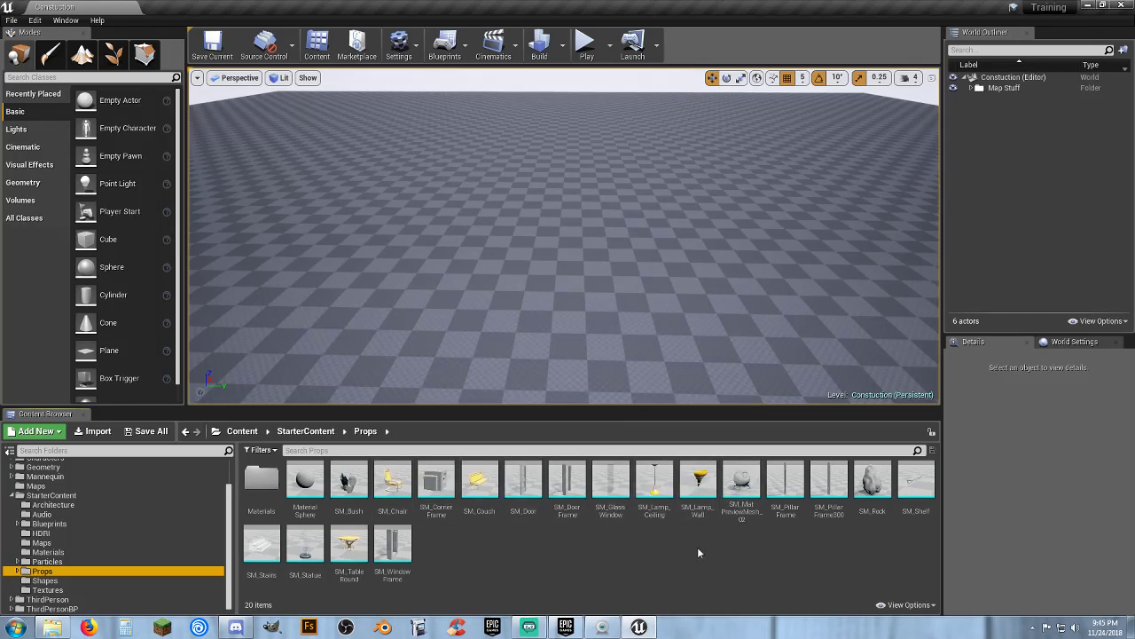
click(70, 581)
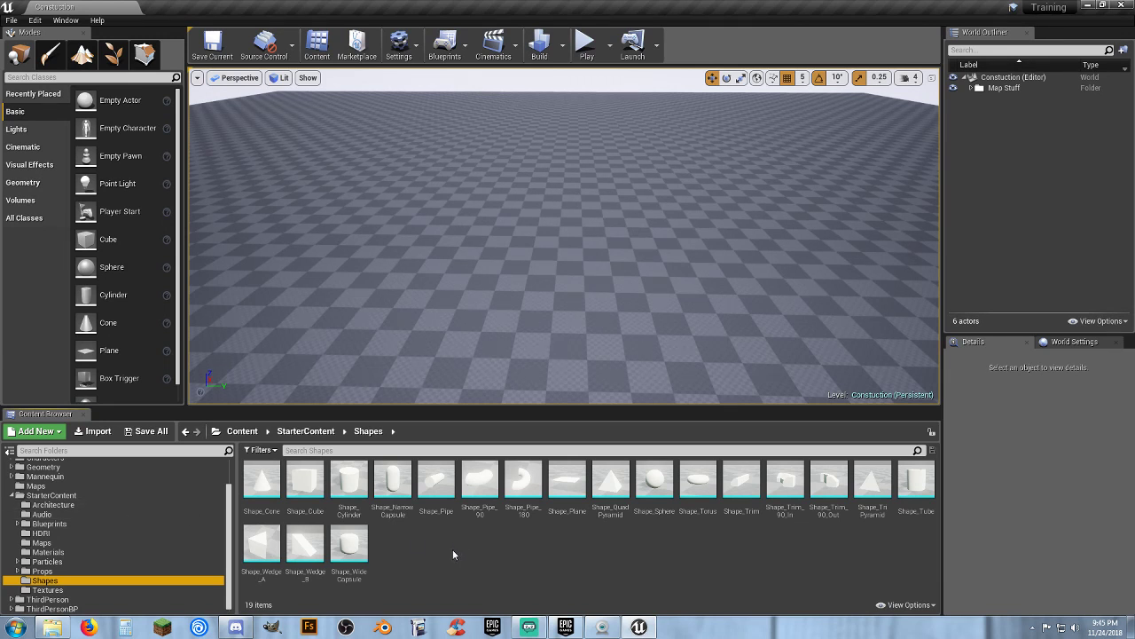
click(57, 592)
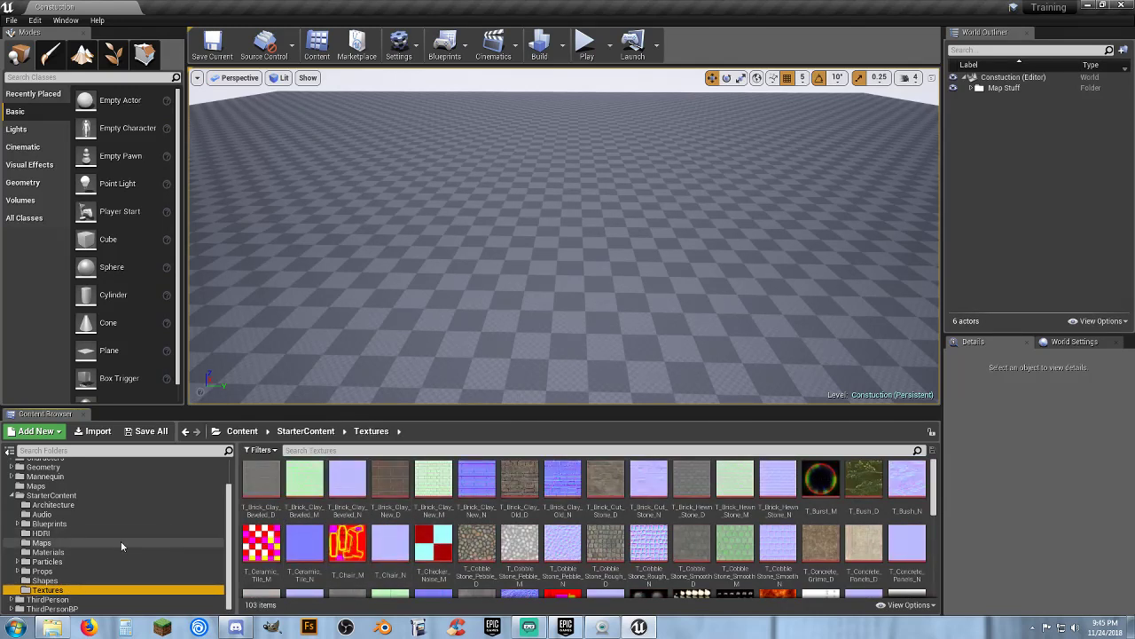
click(63, 505)
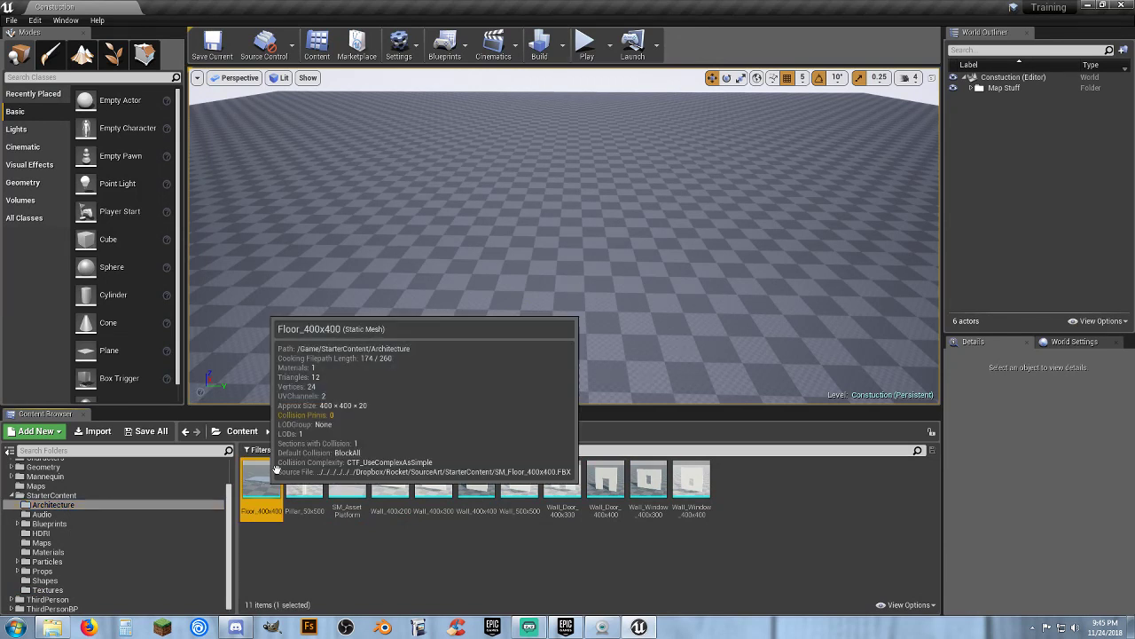
Place a Floor_400x400 mesh in the level and set its location to 0, 0, 0
drag(262, 479, 525, 270)
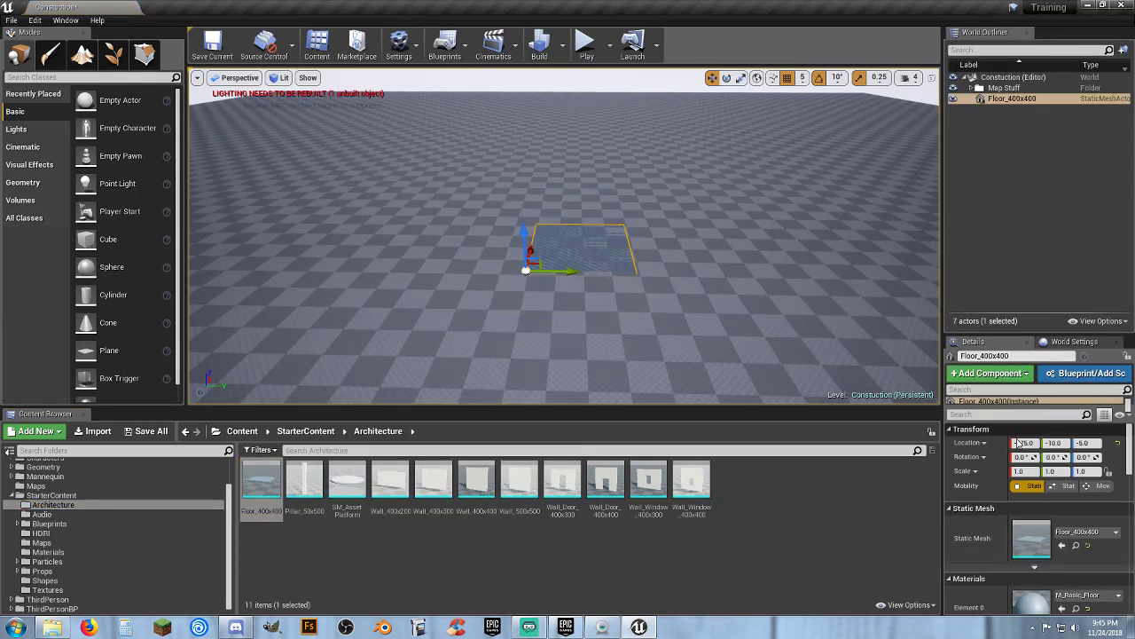
text(0)
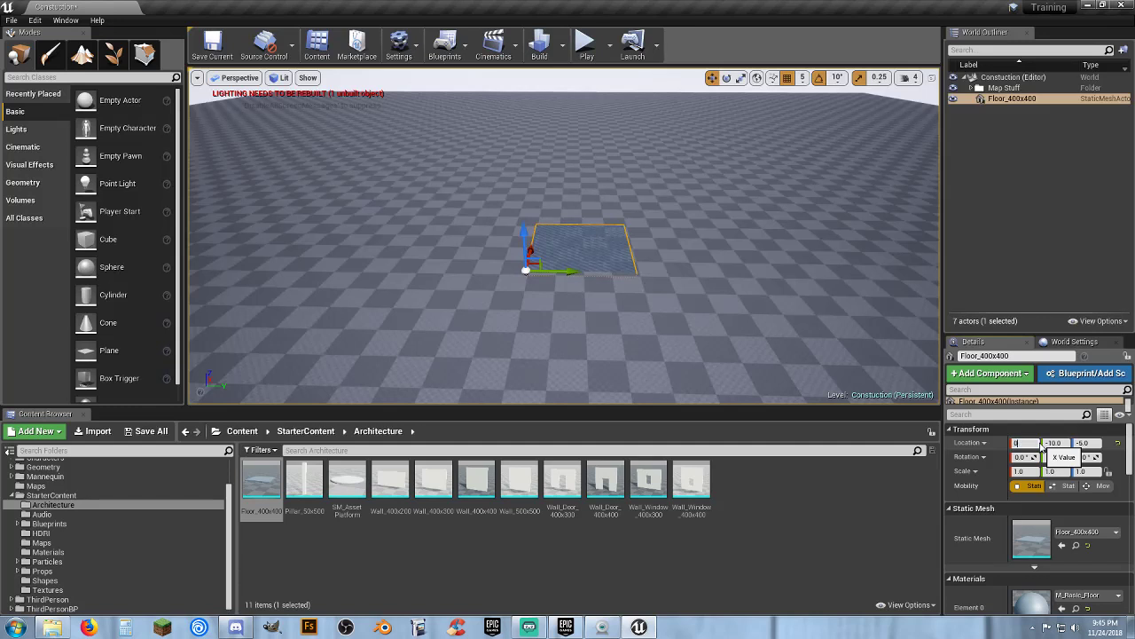
key(Tab)
text(0)
key(Tab)
text(0)
key(Return)
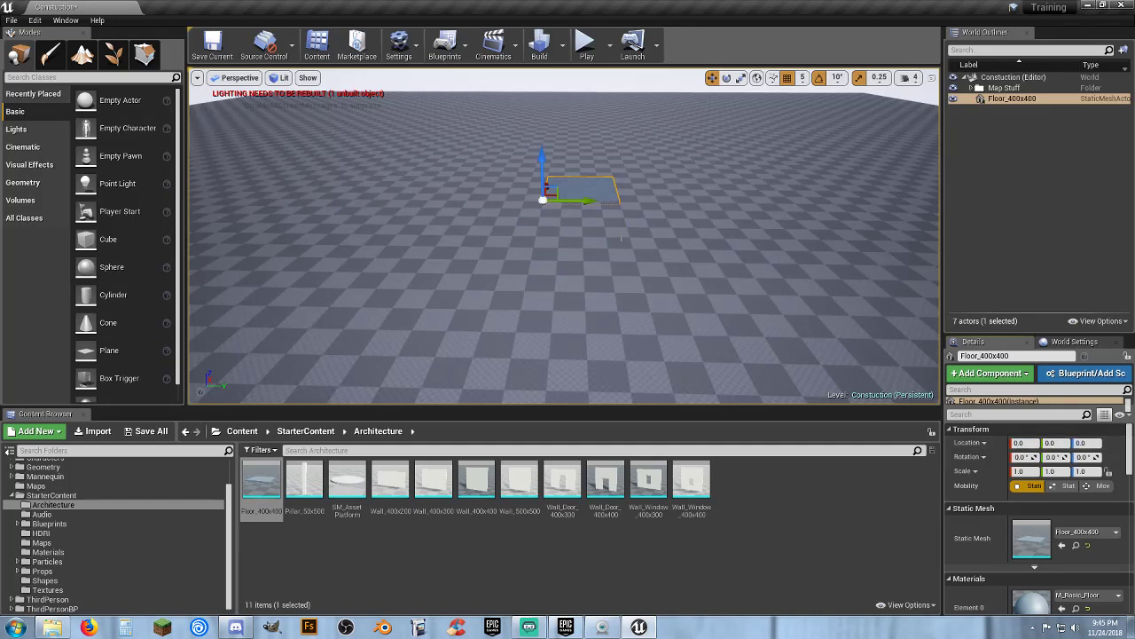
Focus the view on the floor tile and duplicate it
key(f)
key(w)
right_drag(564, 235, 551, 288)
key(s)
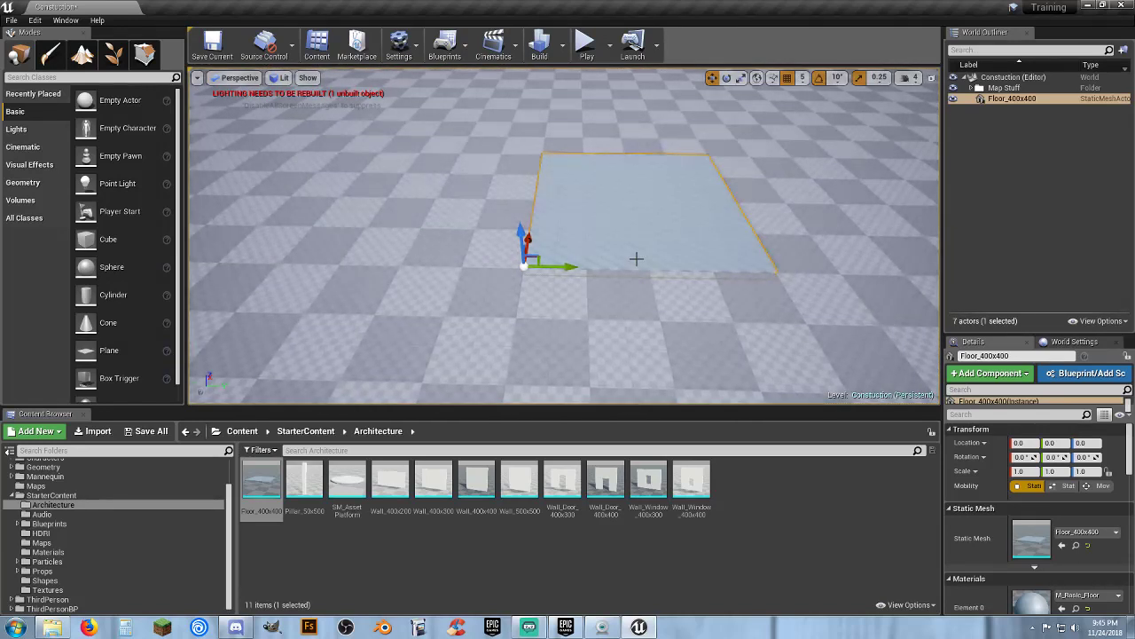
key(ctrl+w)
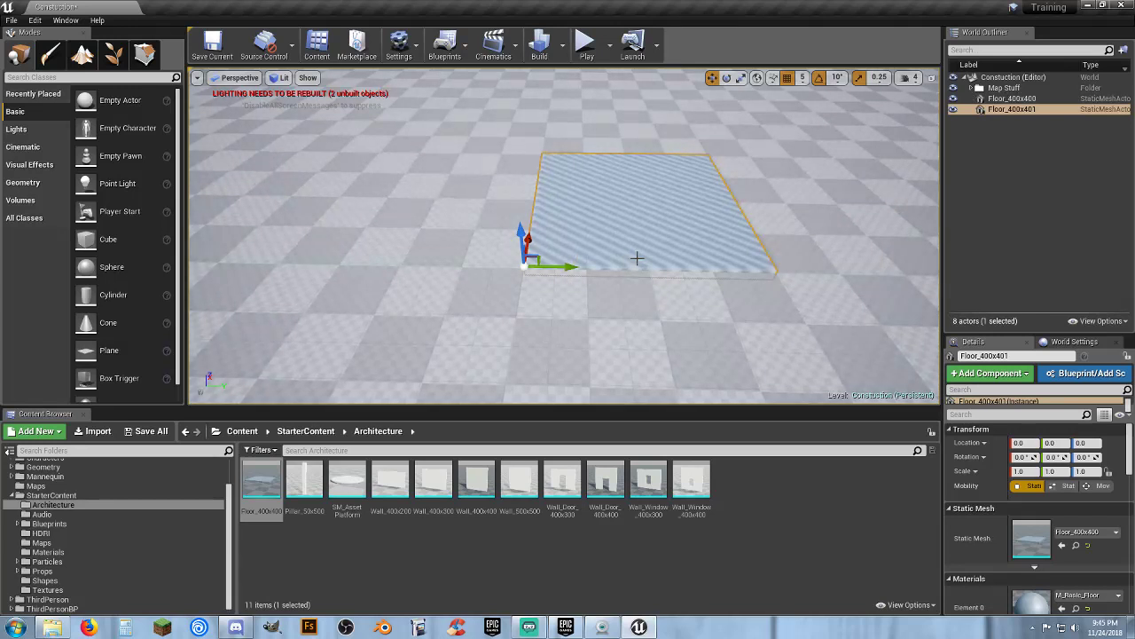
Rotate the duplicated floor tile -90 degrees around its corner so it lies beside the original
click(727, 78)
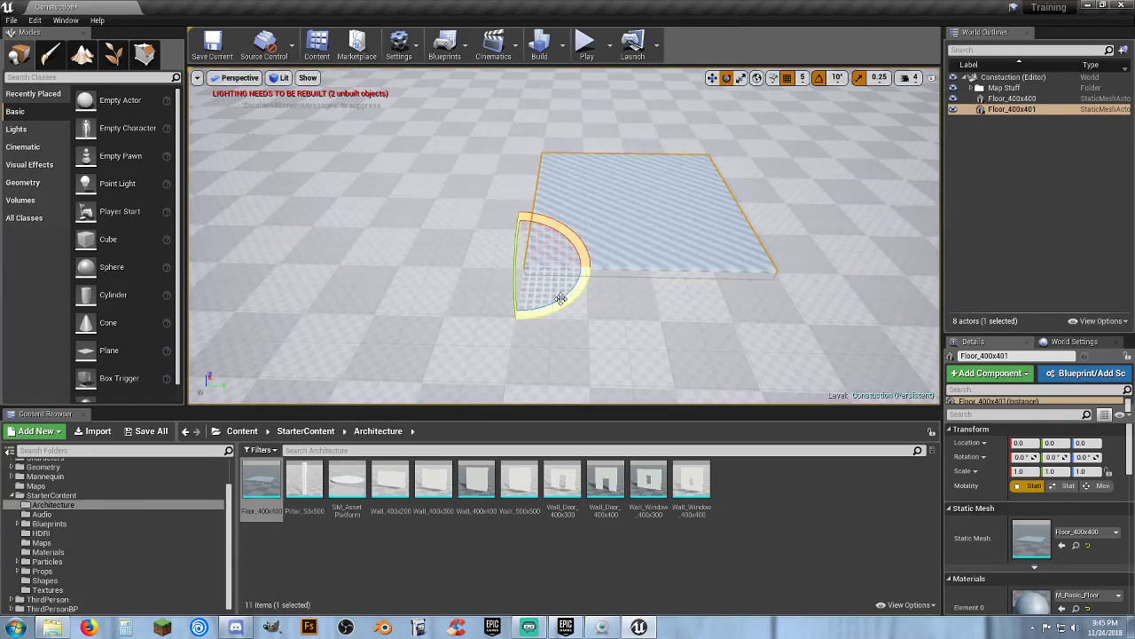
drag(559, 298, 448, 266)
key(d)
right_drag(638, 297, 669, 300)
key(a)
key(s)
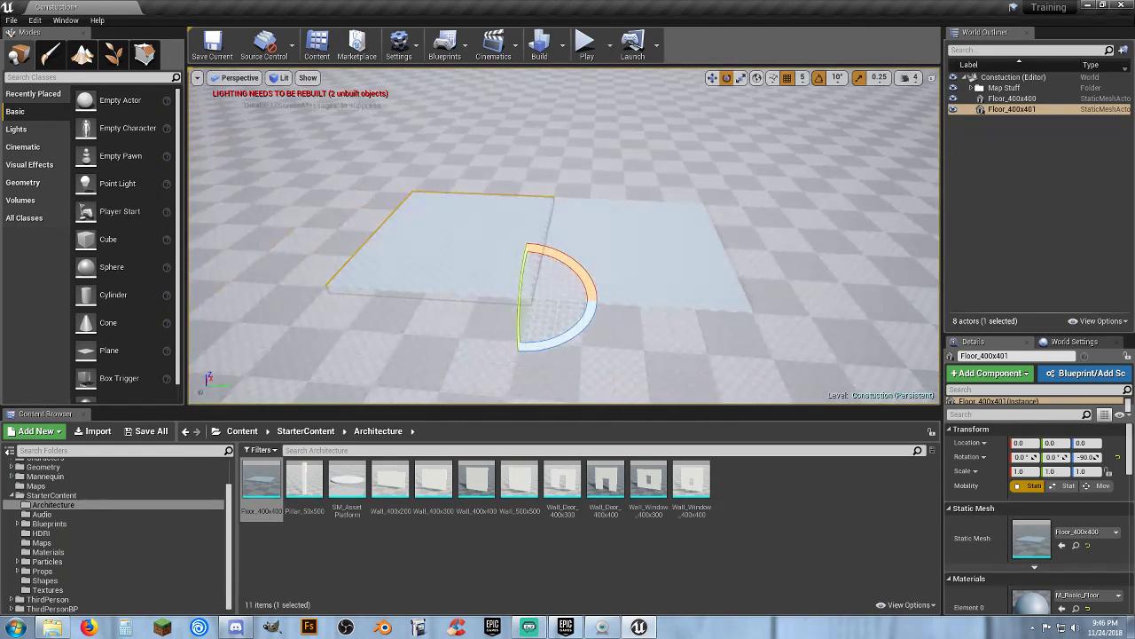
Select both floor tiles, paste a copy and rotate the pasted pair to complete a square of four tiles
ctrl+click(633, 244)
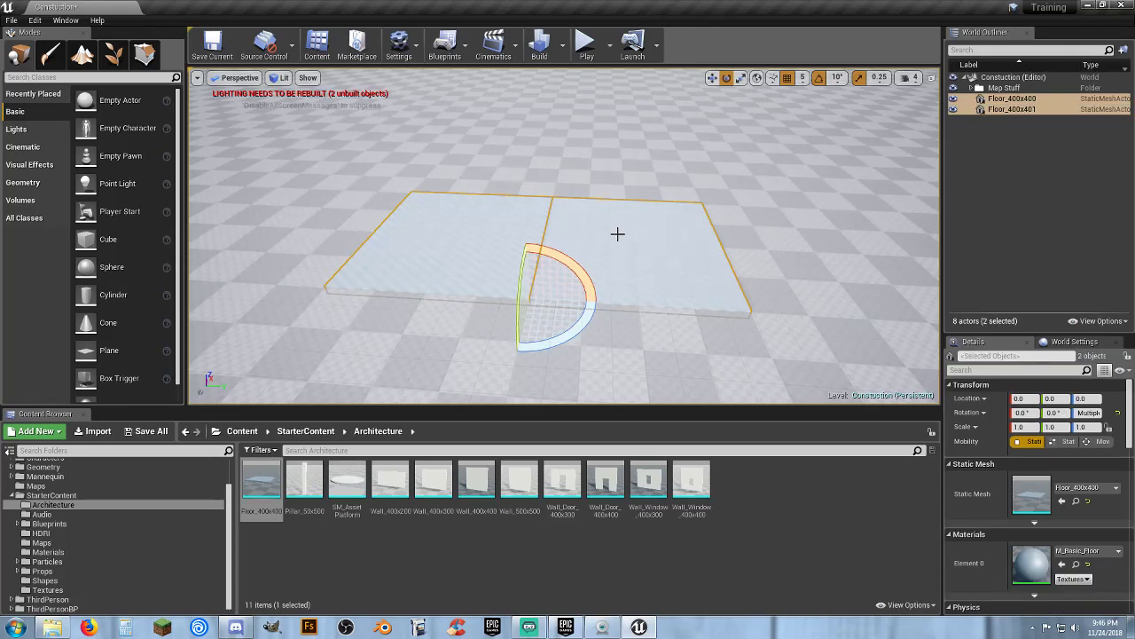
key(ctrl+v)
drag(570, 328, 621, 292)
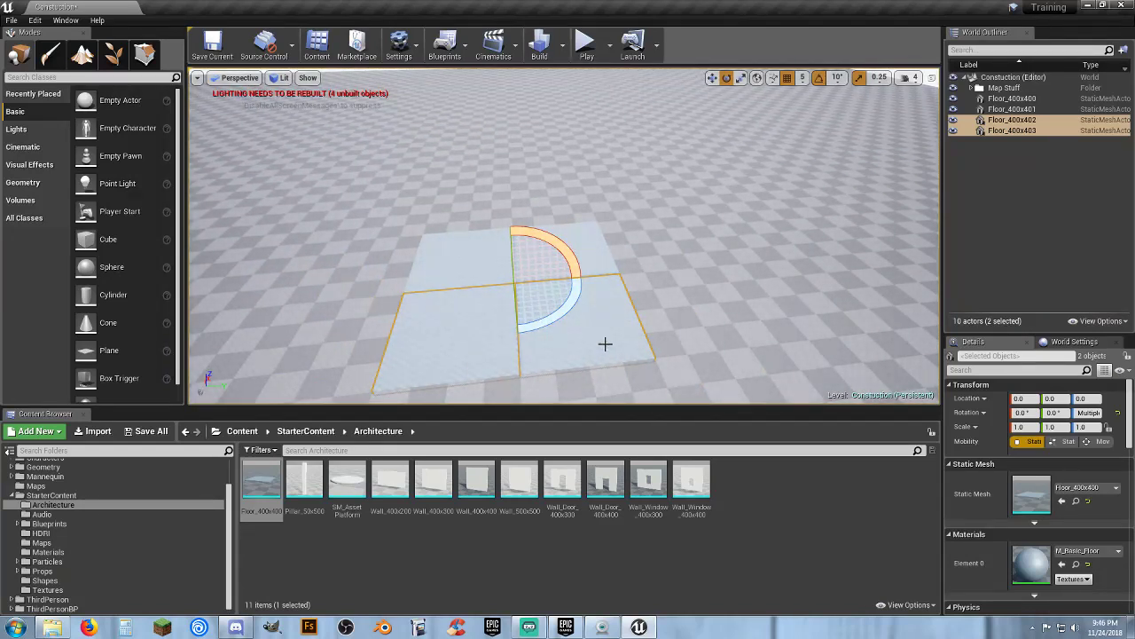
scroll(605, 343, down, 2)
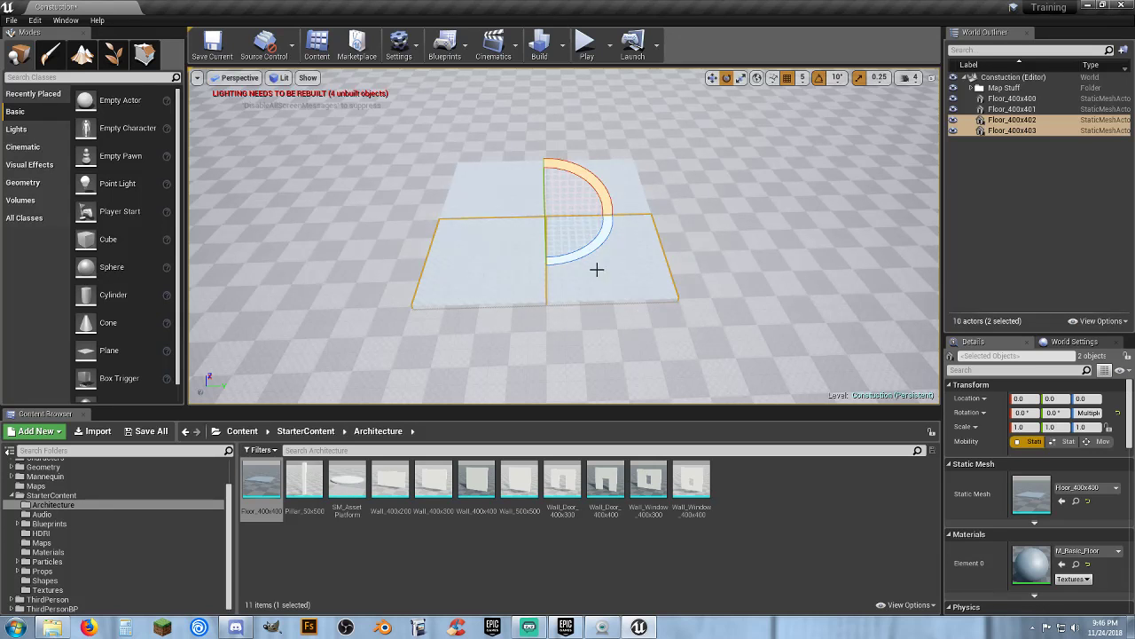
Select all four floor tiles and play the level to walk across the new floor
ctrl+click(510, 197)
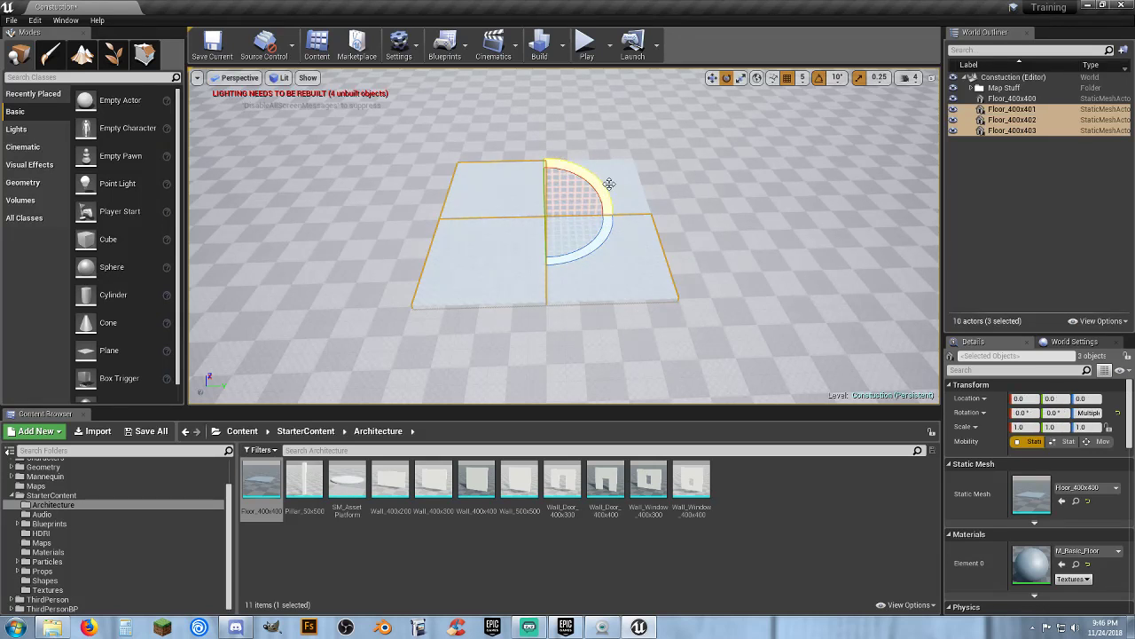
ctrl+click(617, 270)
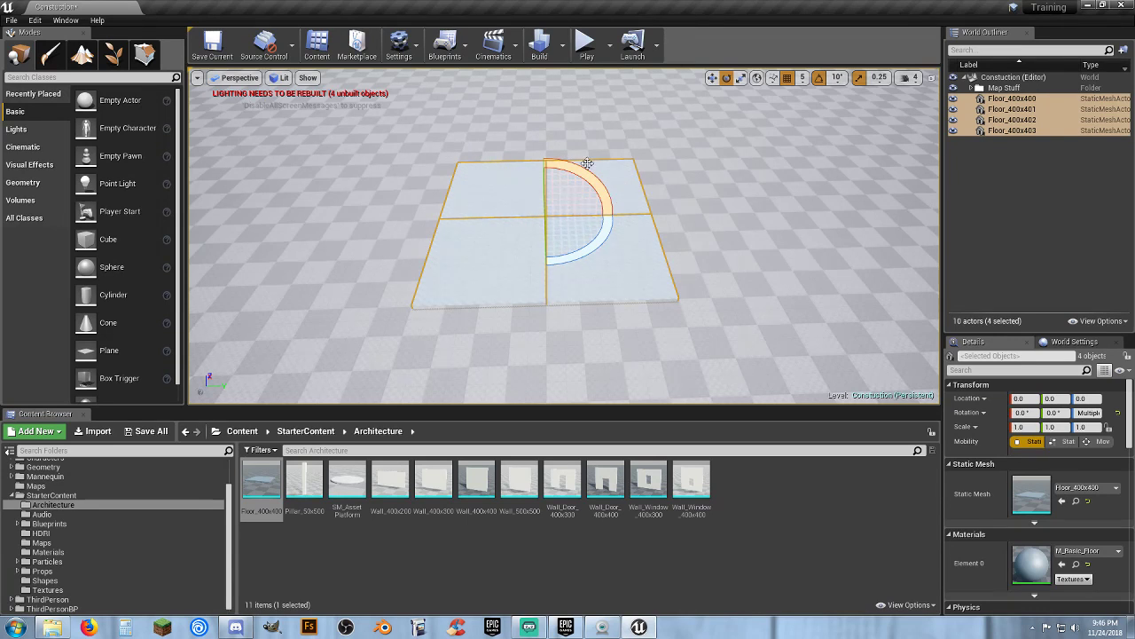
click(584, 44)
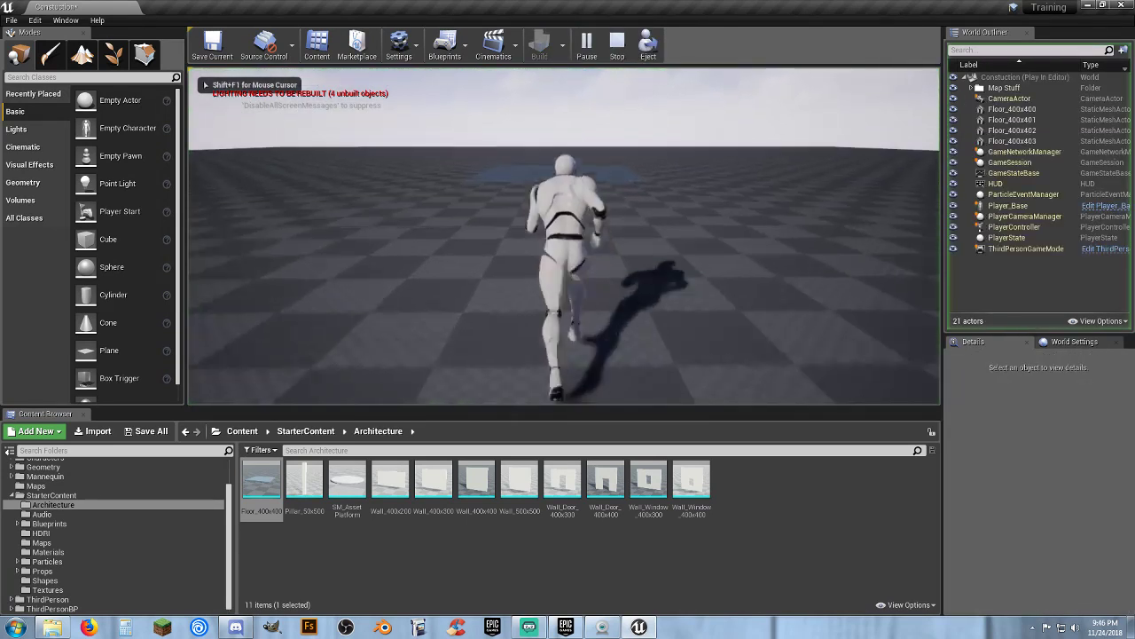
key(w)
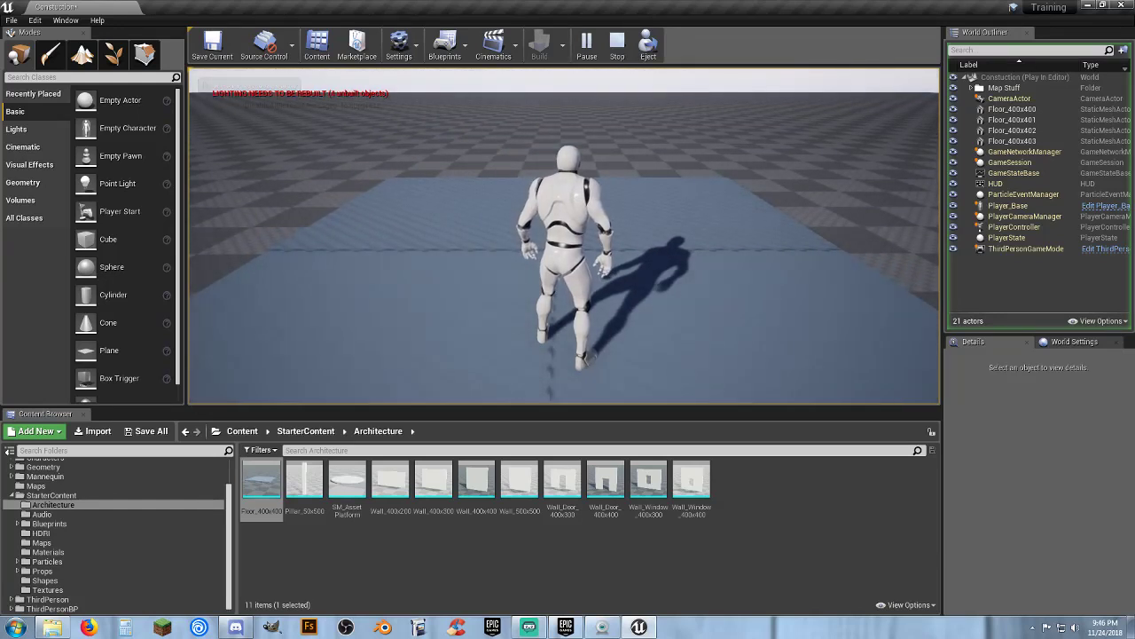
Walk the character around the floor tiles in play mode, then stop playing
key(s)
key(w)
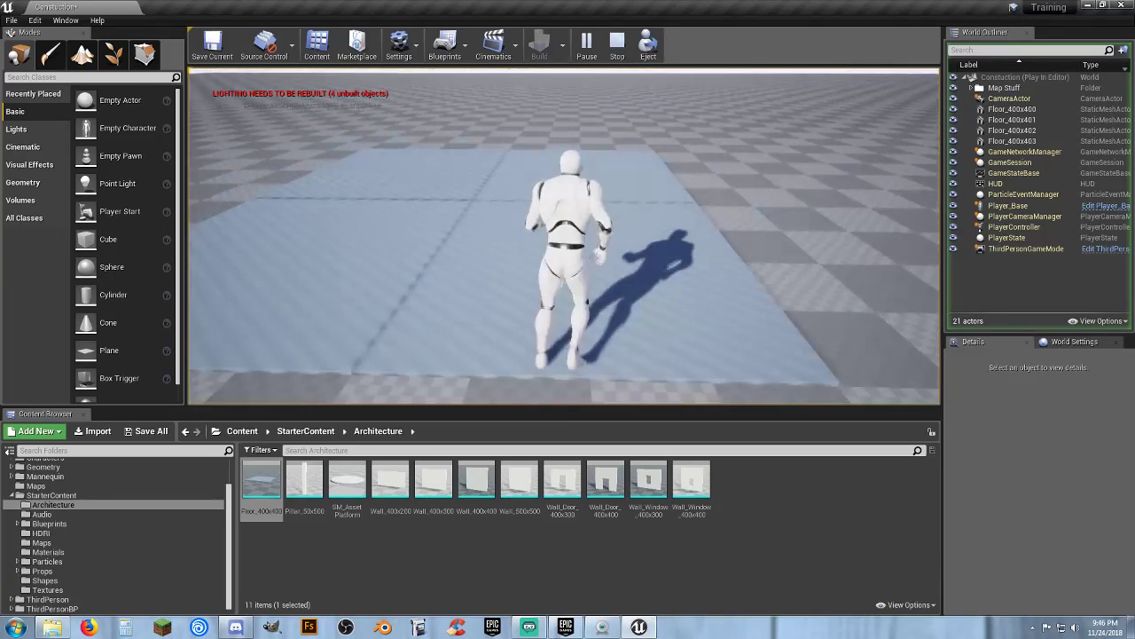
key(a)
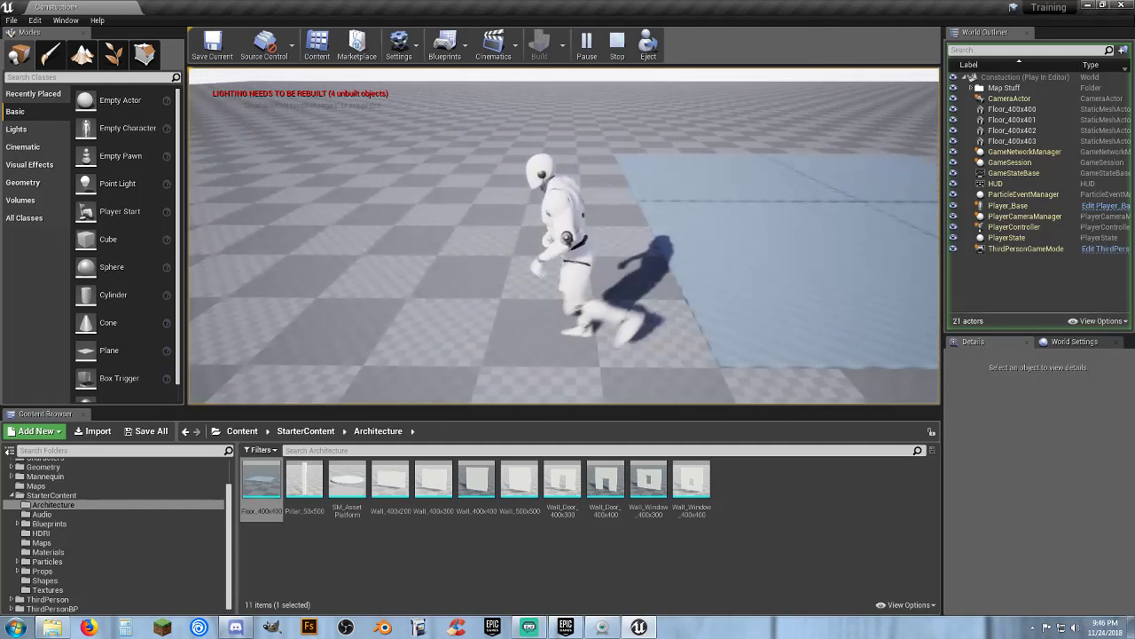
key(d)
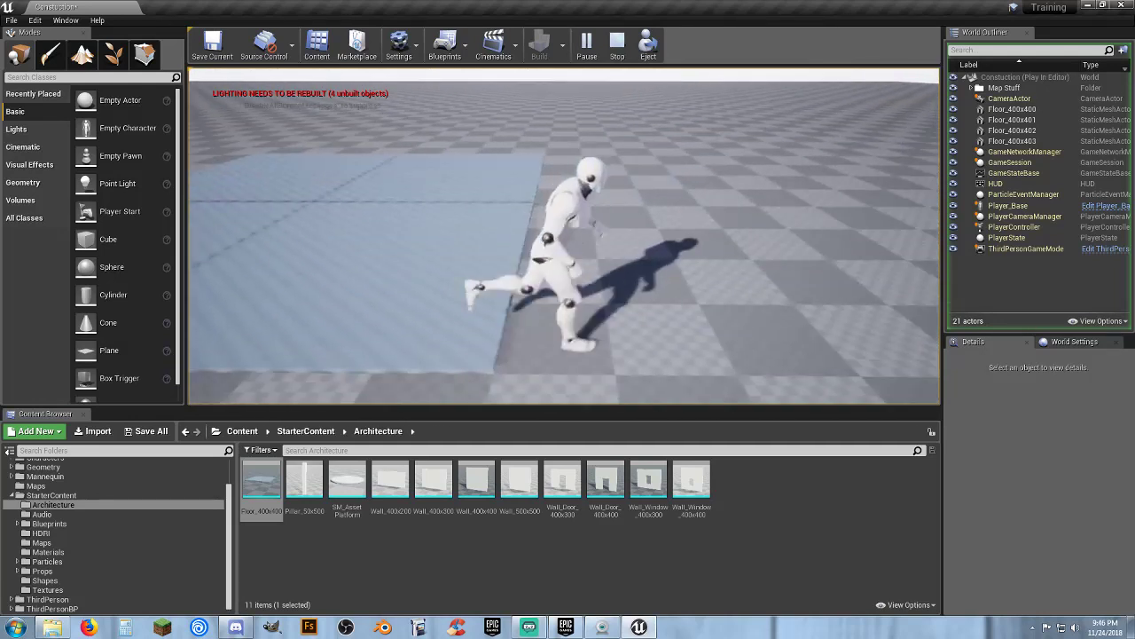
key(w)
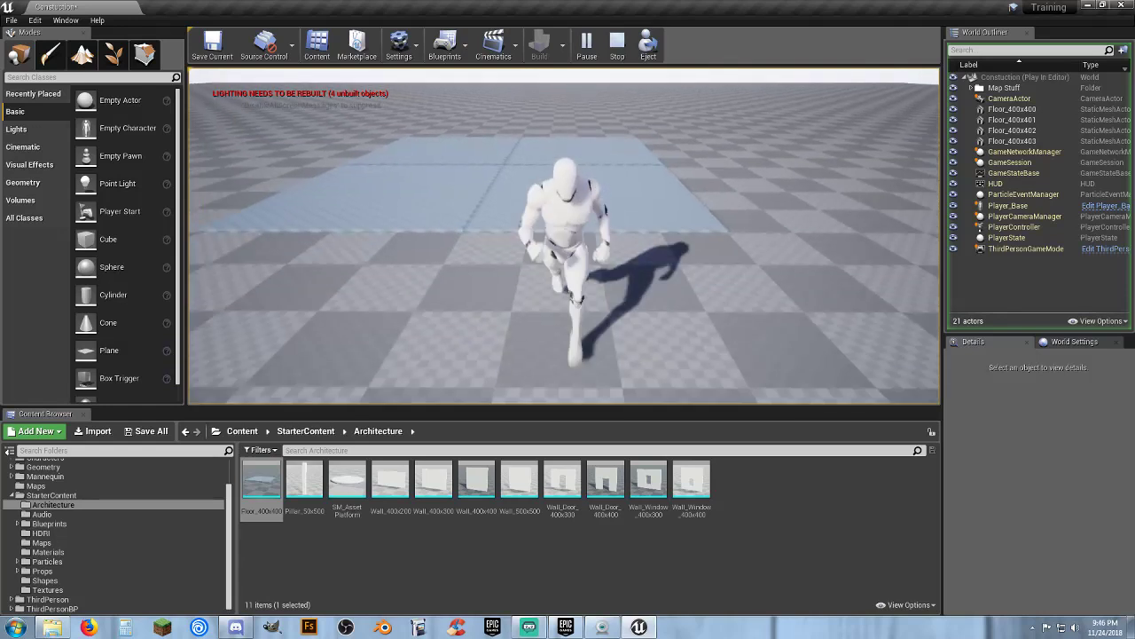
key(Escape)
key(s)
mouse_move(588, 181)
right_down()
mouse_move(588, 266)
mouse_move(588, 181)
right_up()
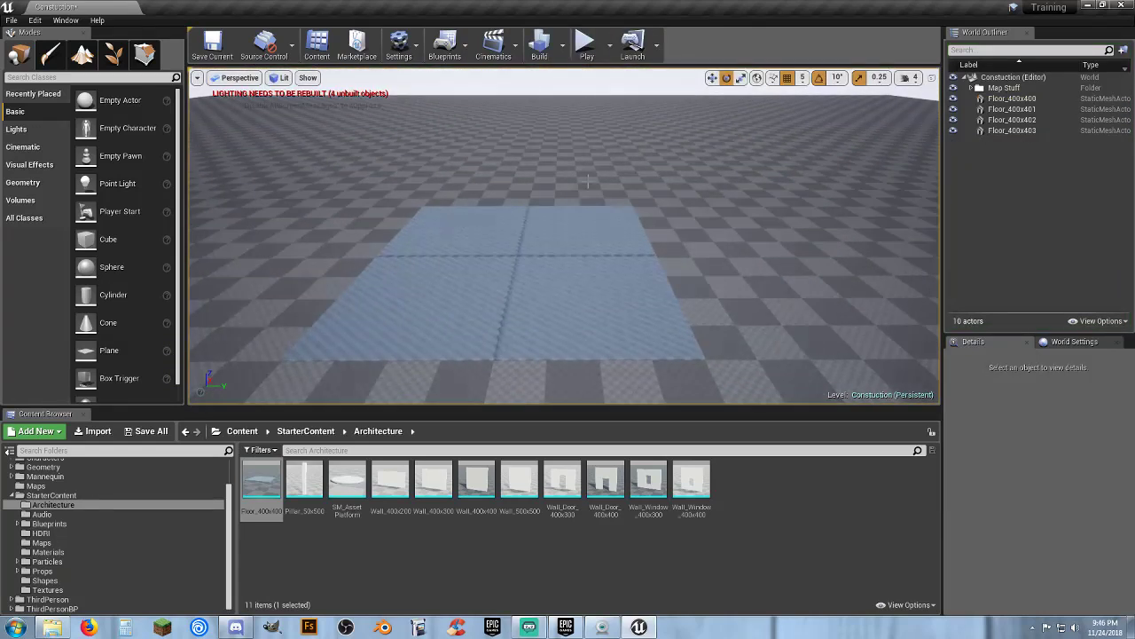
click(1028, 98)
shift+click(1013, 130)
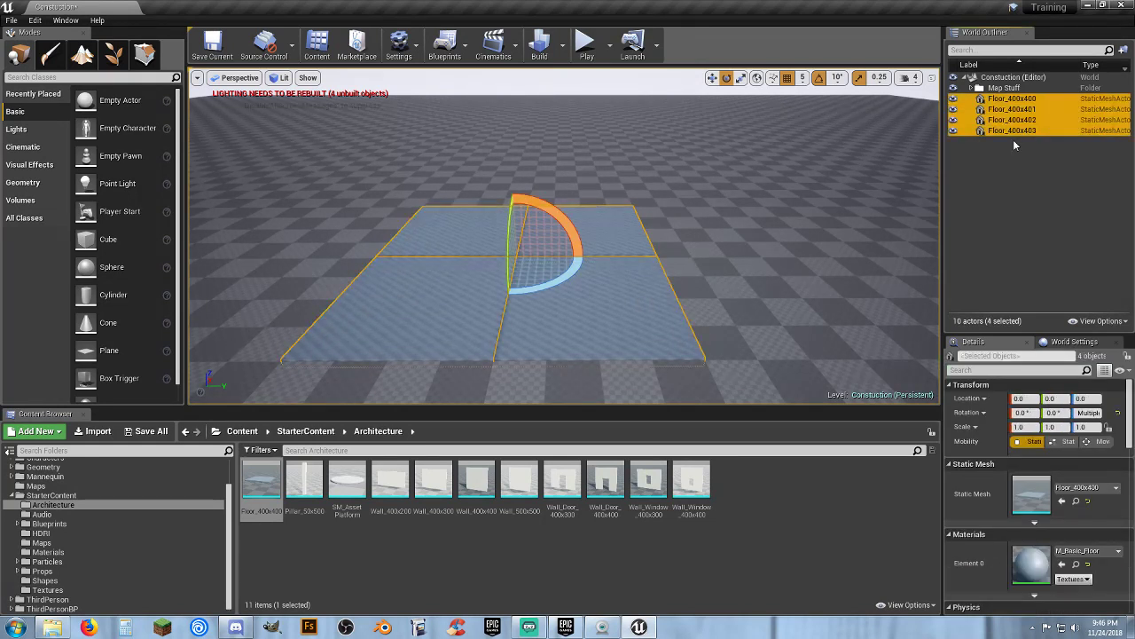
key(f)
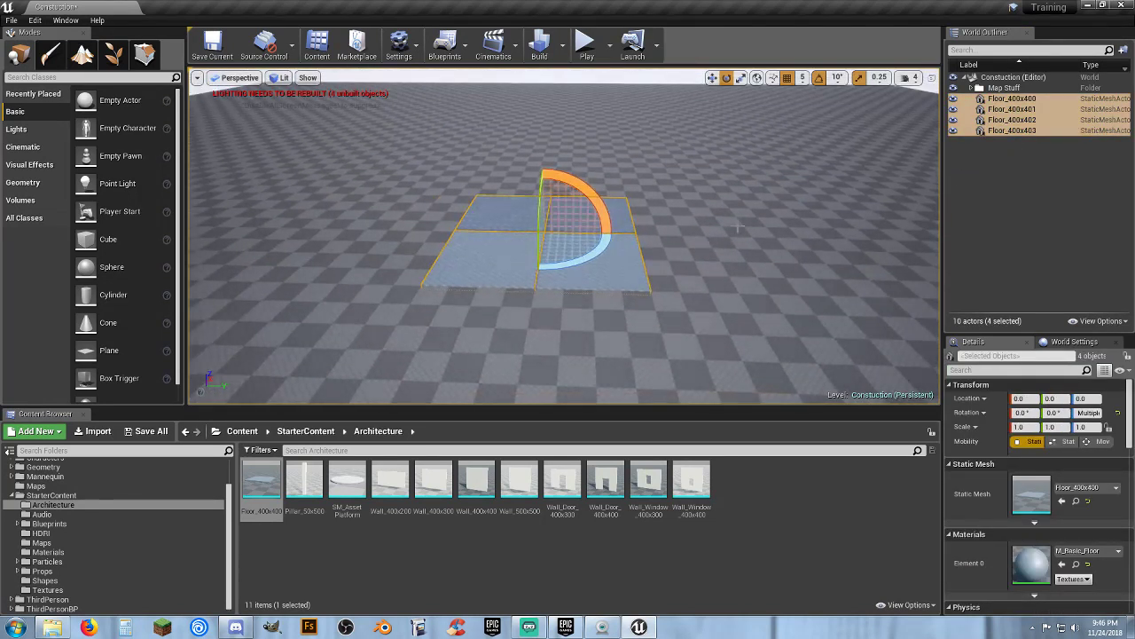
key(ctrl+w)
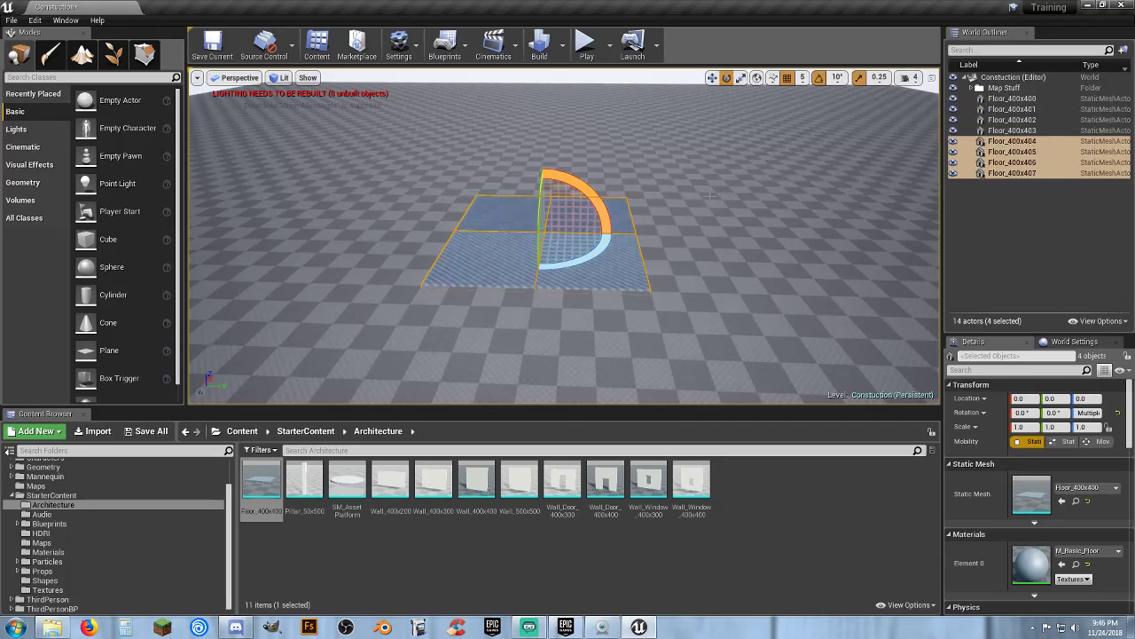
click(712, 79)
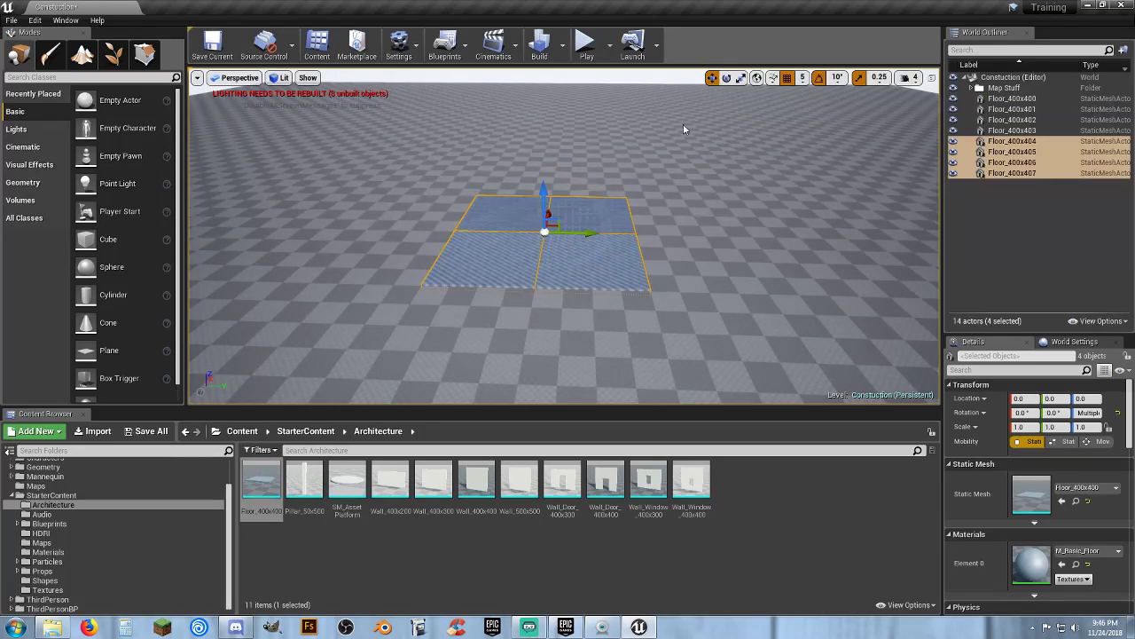
drag(592, 233, 778, 233)
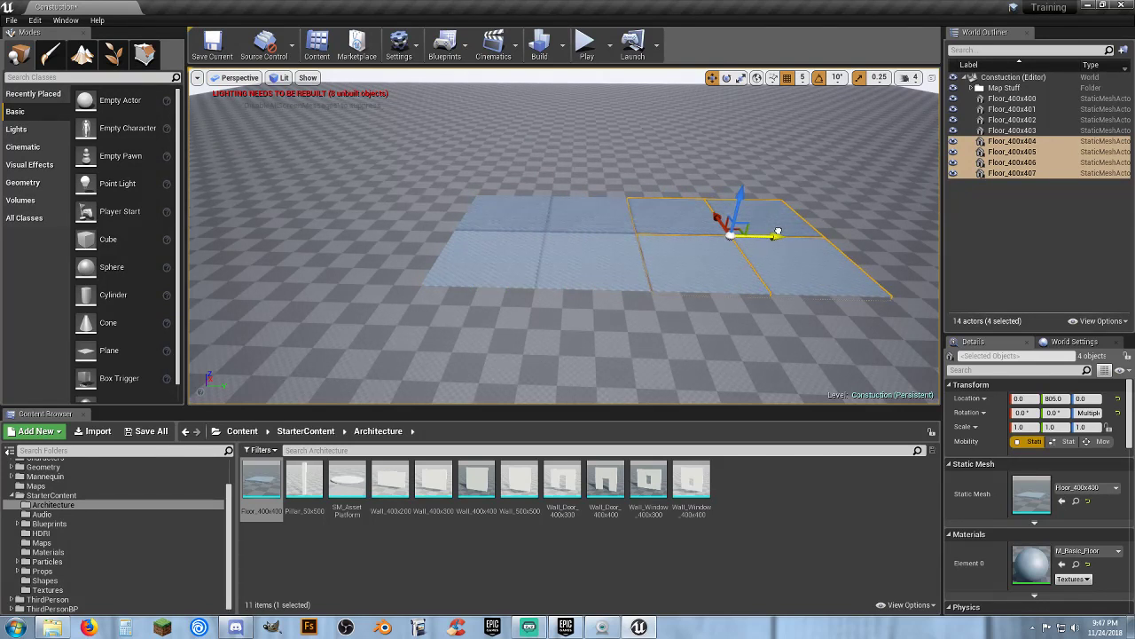
key(Delete)
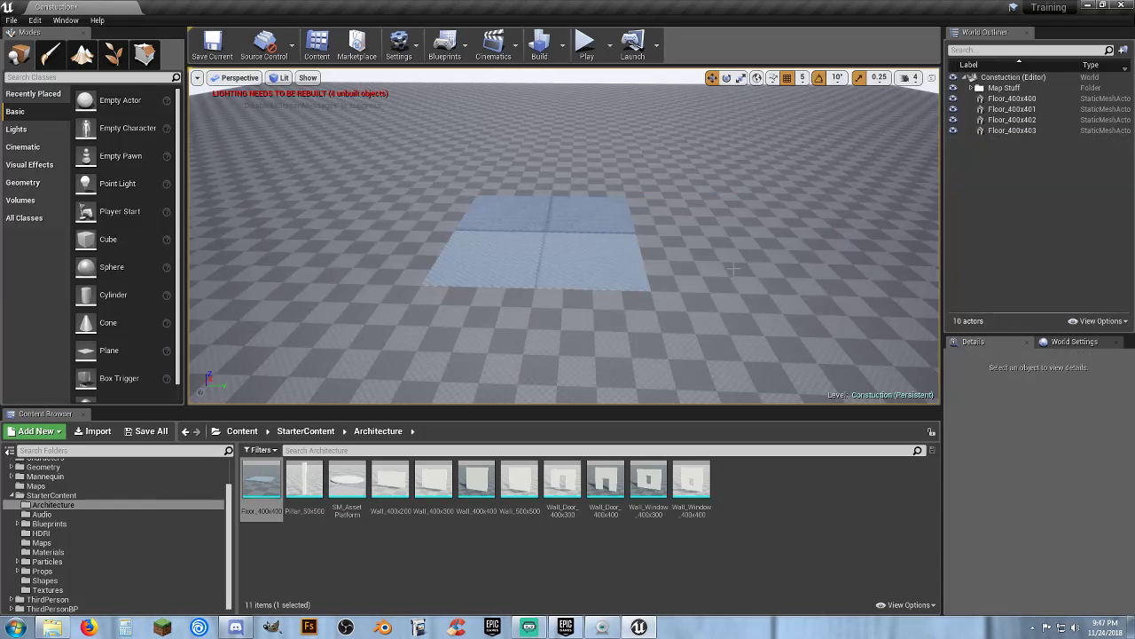
click(600, 209)
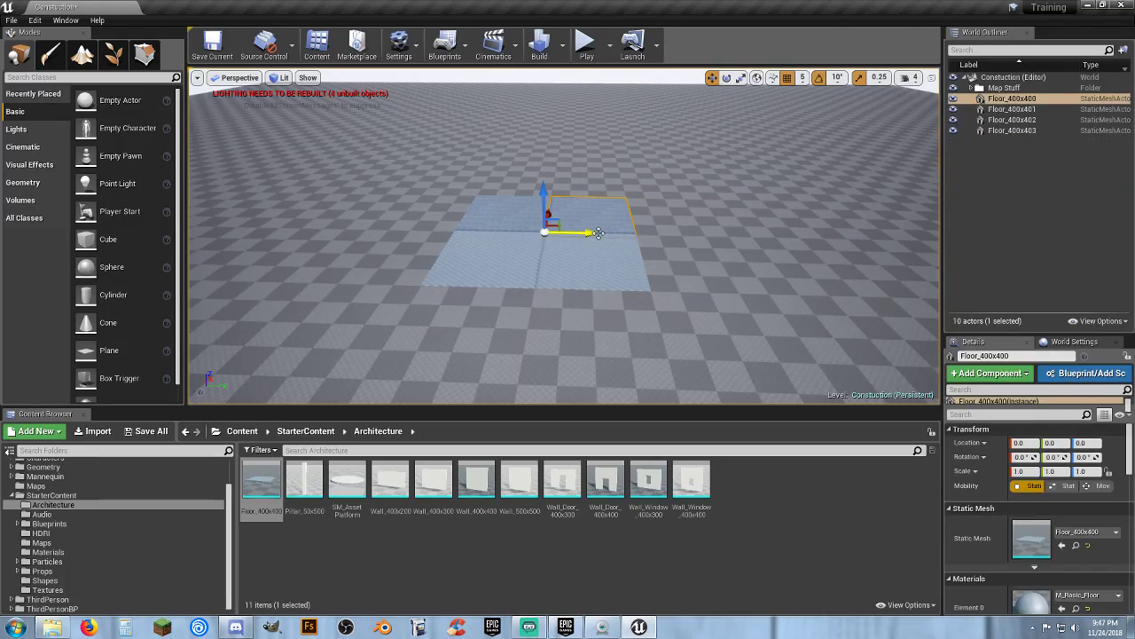
ctrl+click(519, 217)
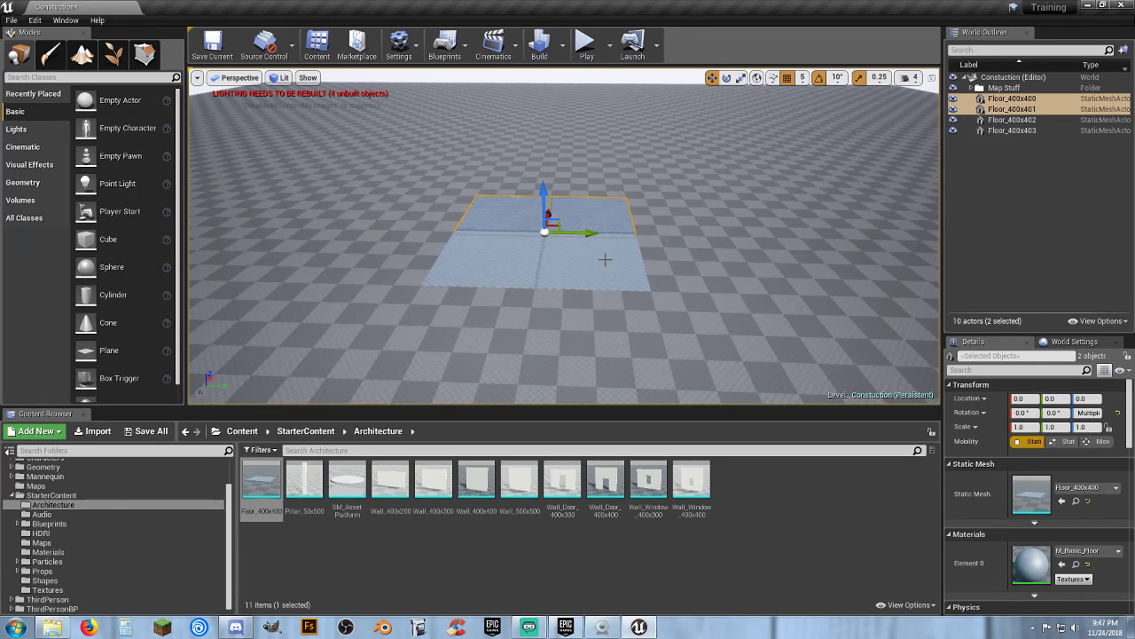
click(505, 259)
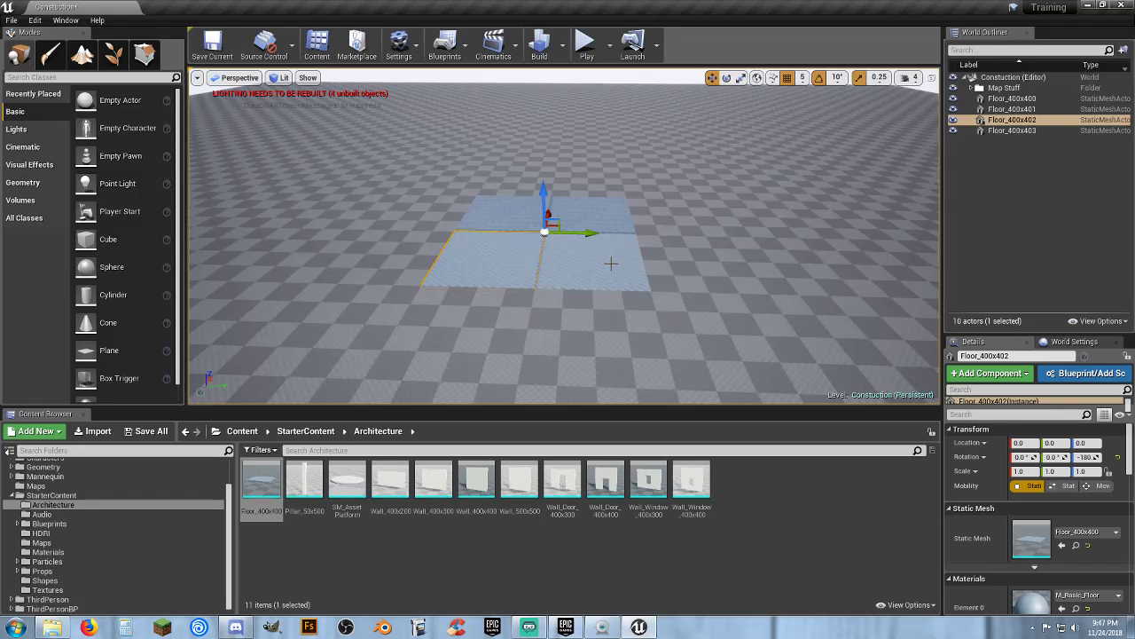
key(ctrl+w)
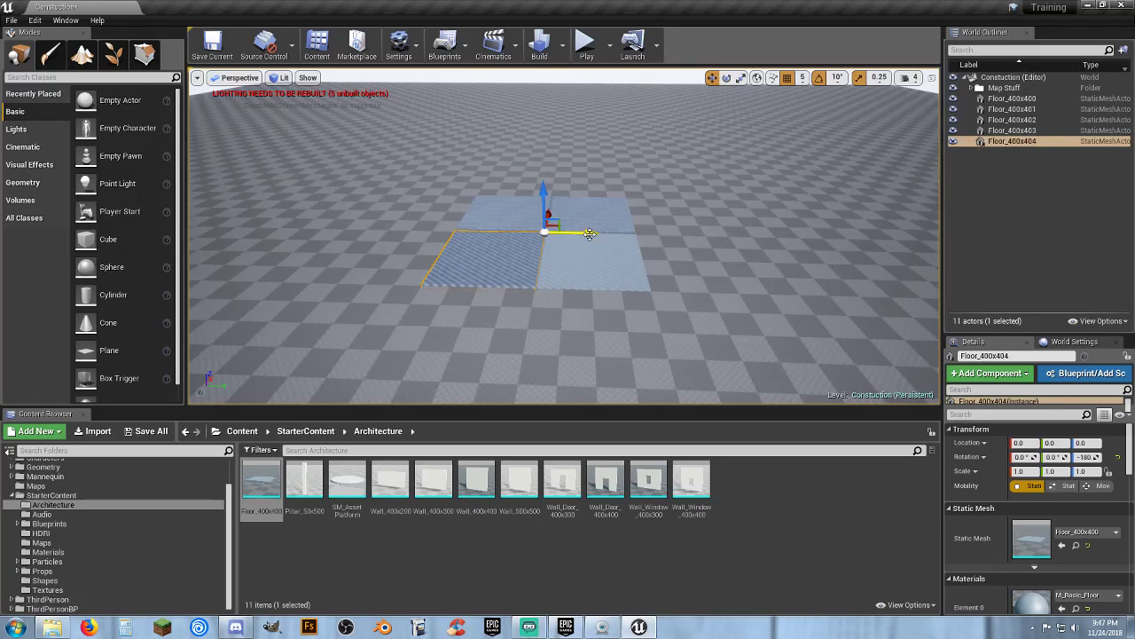
key(ctrl+z)
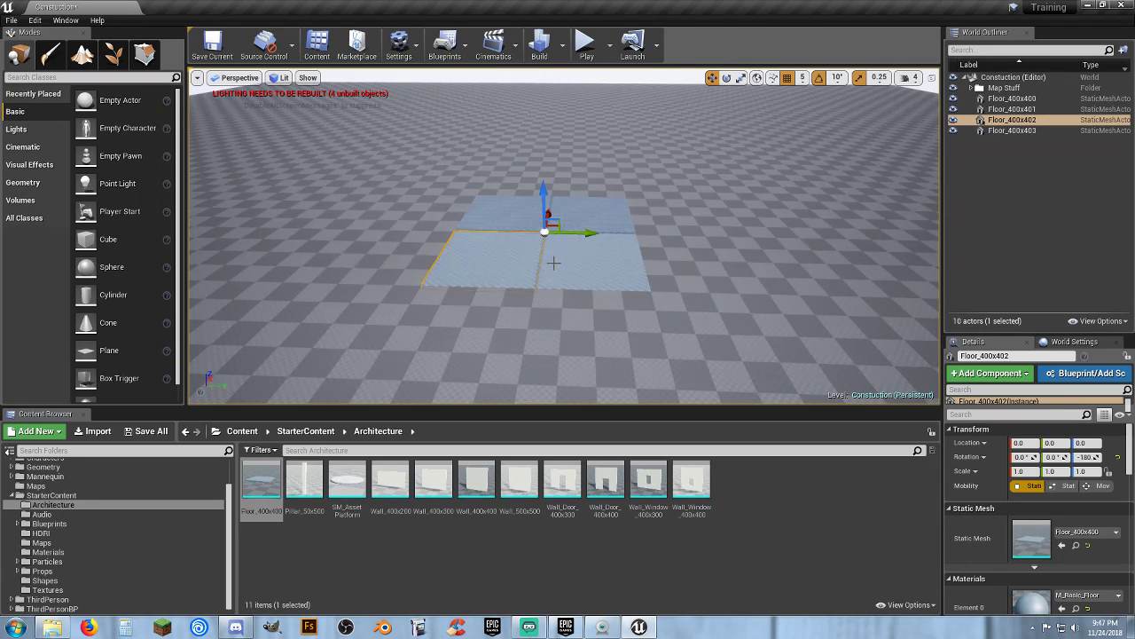
key(ctrl+w)
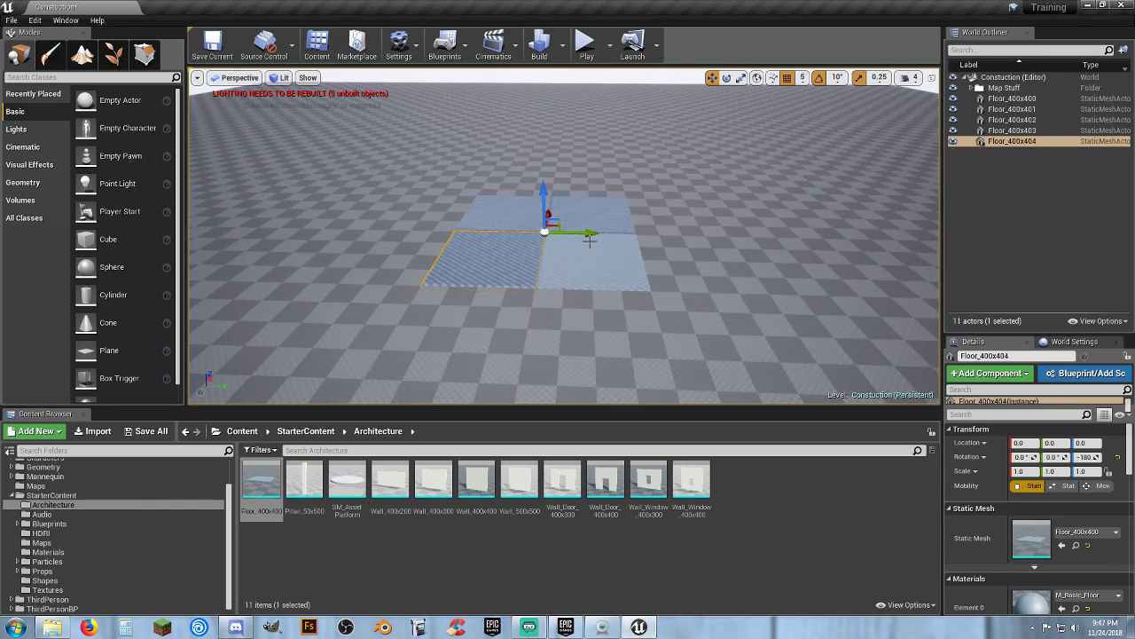
drag(588, 235, 479, 251)
scroll(484, 254, up, 5)
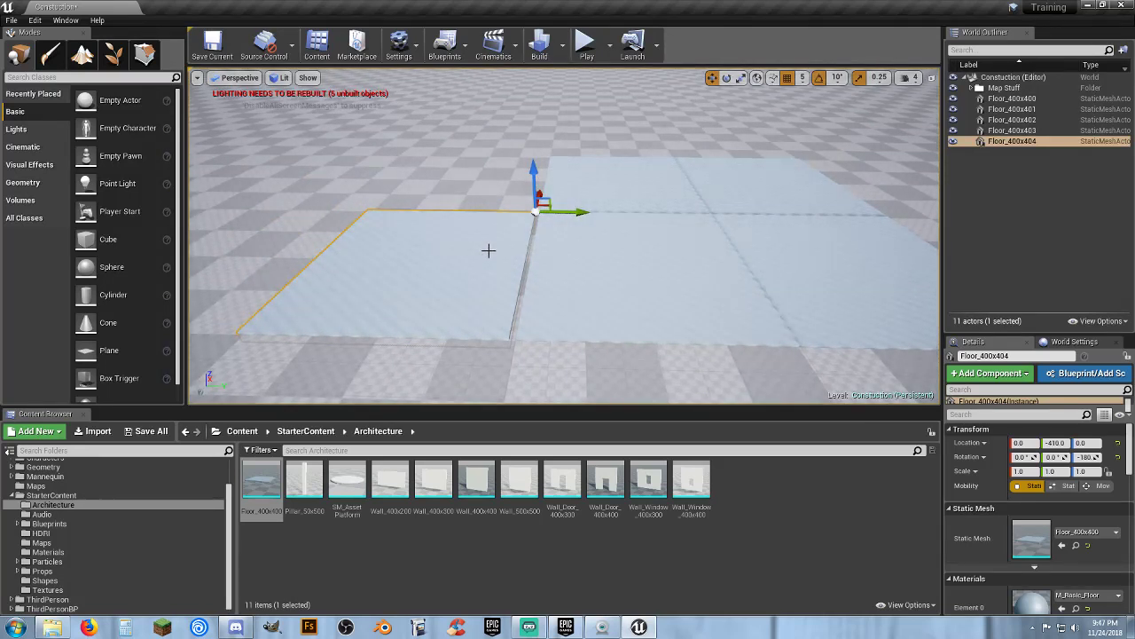
key(Delete)
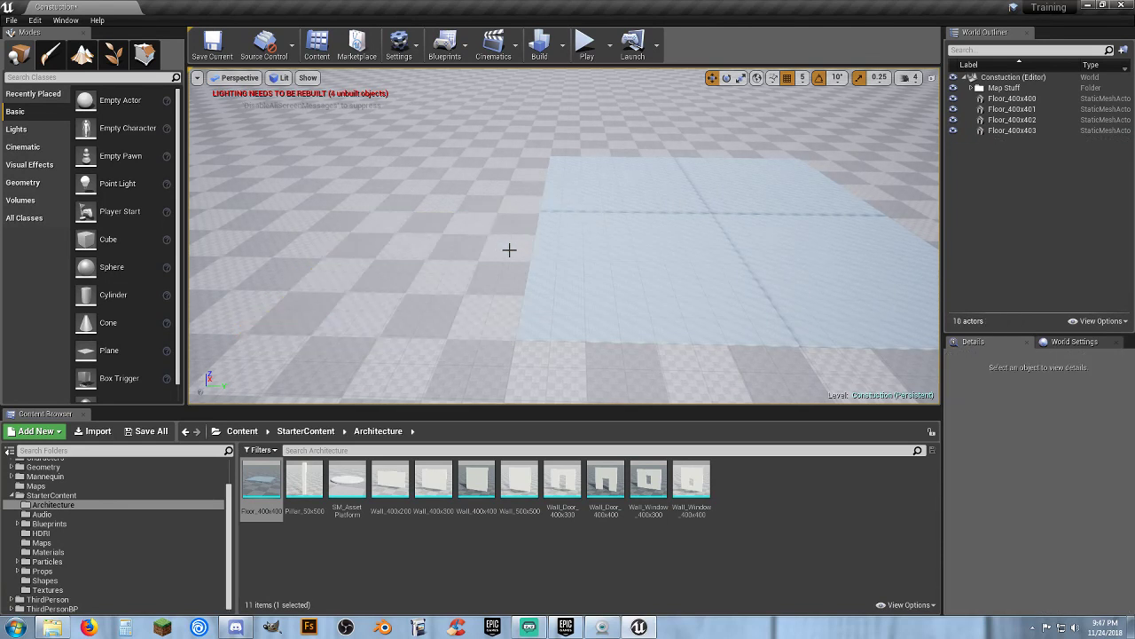
Duplicate two adjacent floor tiles and move the copies alongside the square to extend the floor
click(583, 246)
ctrl+click(610, 177)
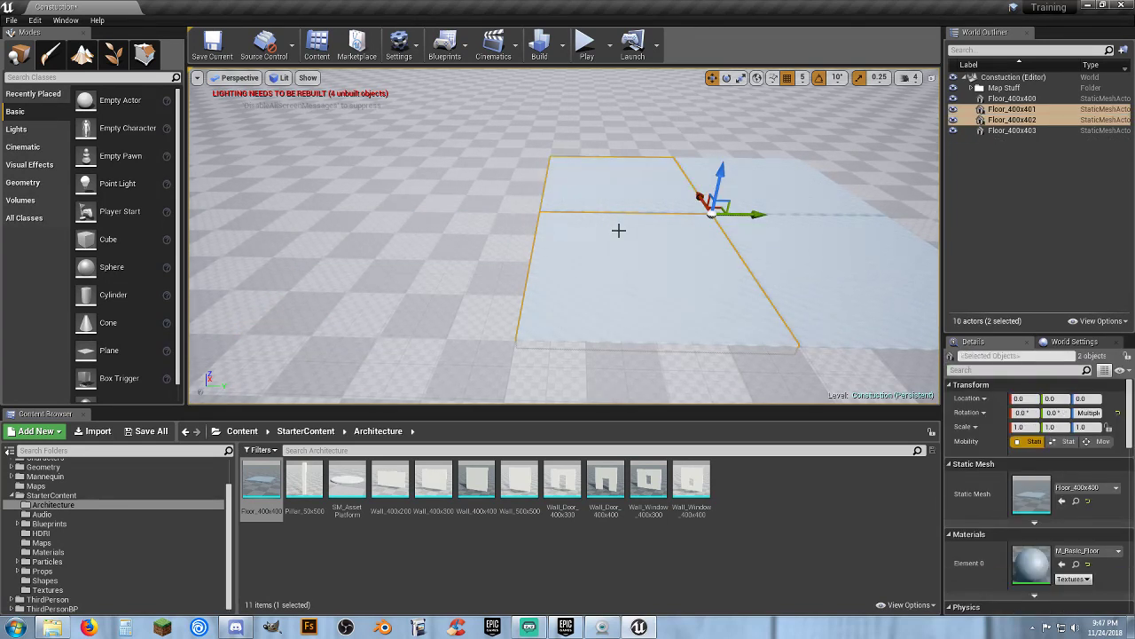
alt+drag(749, 215, 578, 214)
right_drag(570, 255, 564, 264)
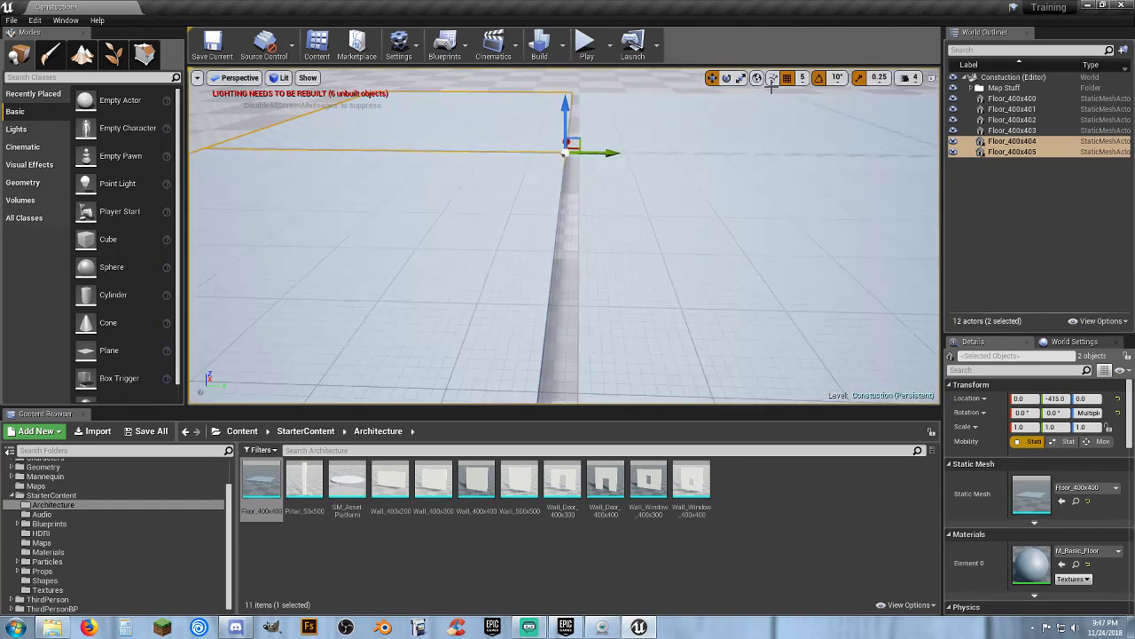
drag(609, 151, 626, 152)
right_drag(638, 197, 637, 196)
Paste another pair of floor tiles and move it to a Y location of 800 on the opposite side
key(ctrl+v)
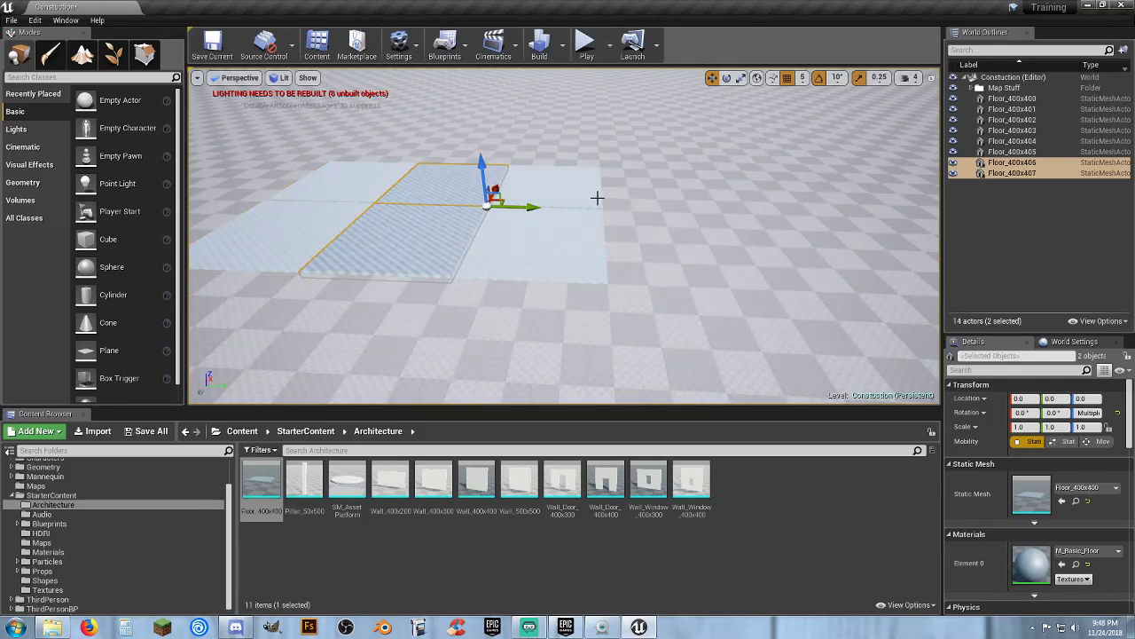
drag(523, 207, 775, 218)
scroll(771, 227, up, 6)
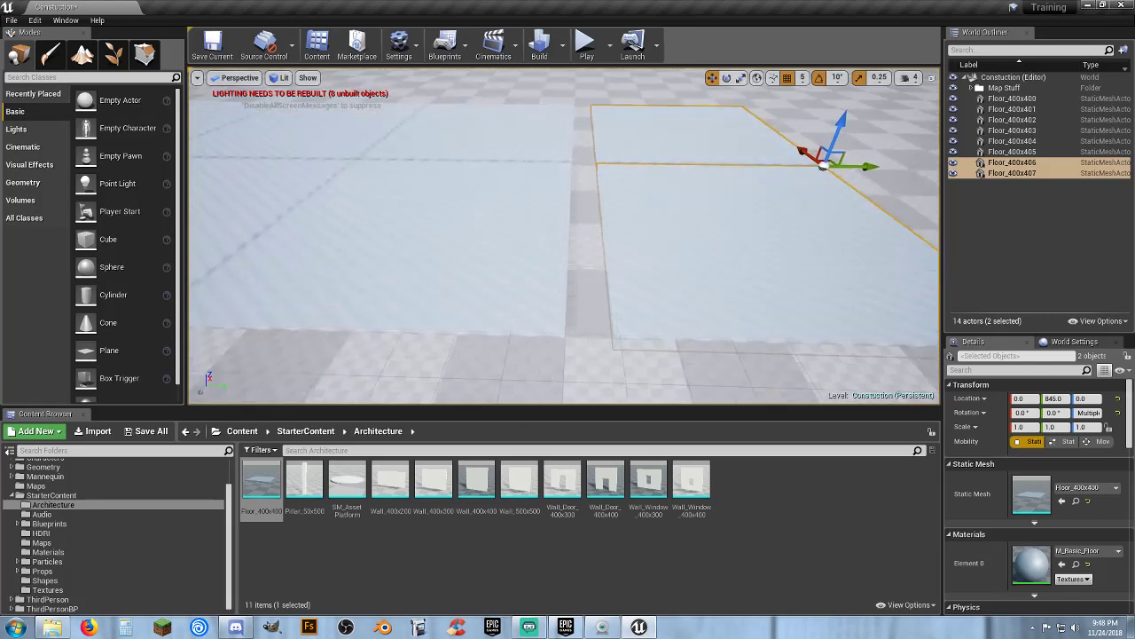
drag(850, 177, 818, 182)
scroll(788, 228, down, 6)
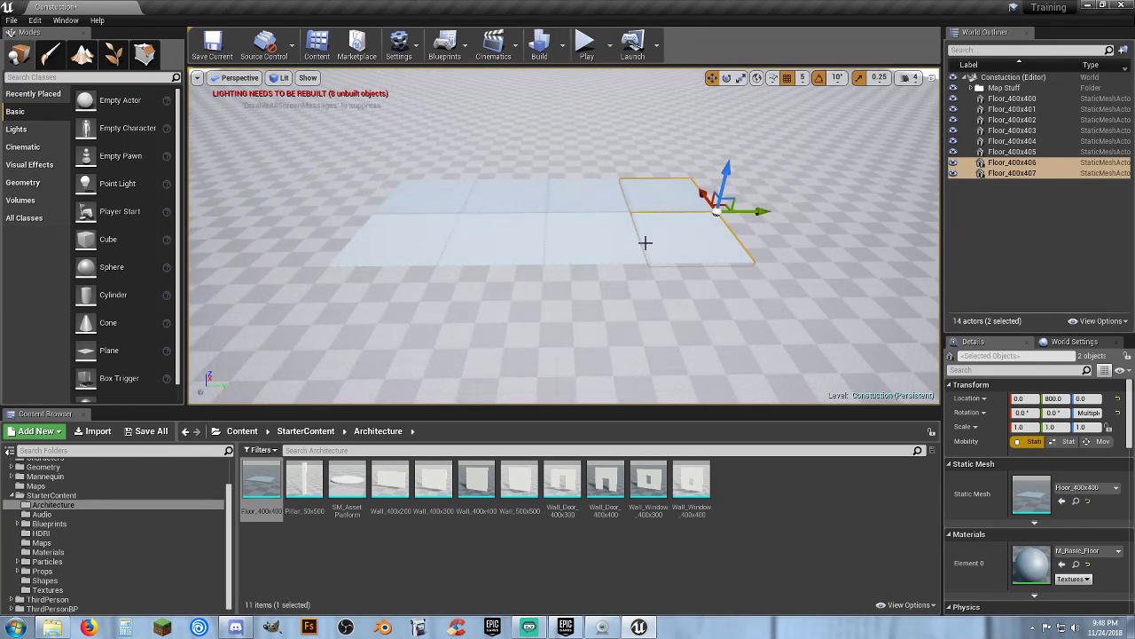
Paste a further pair of floor tiles and move it to a Y location of 1200 to lengthen the floor
click(537, 247)
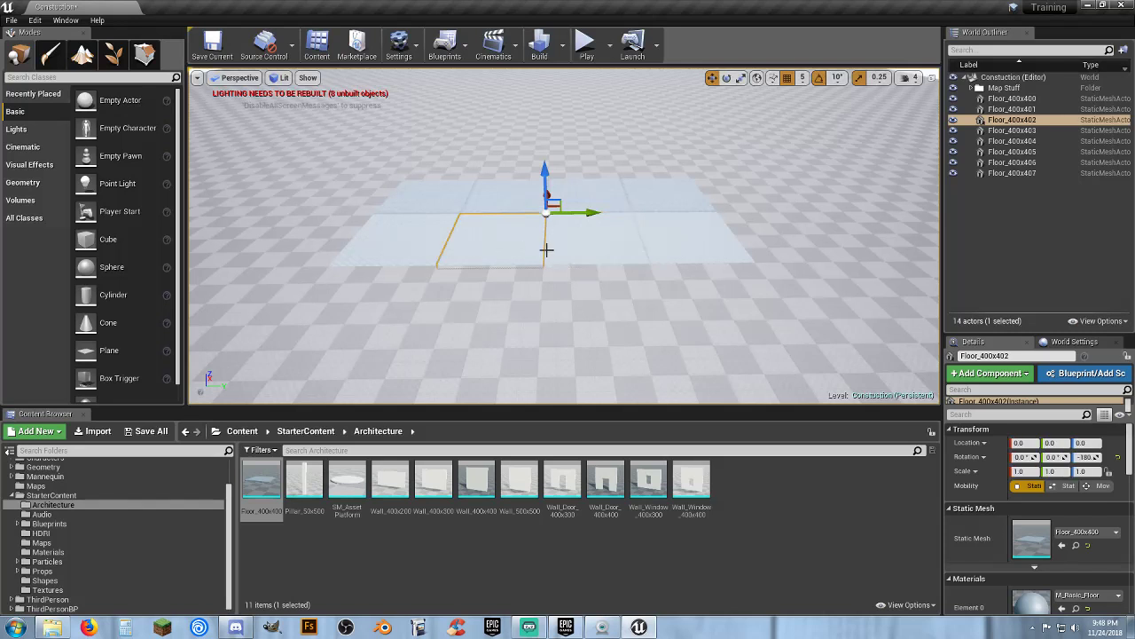
click(683, 251)
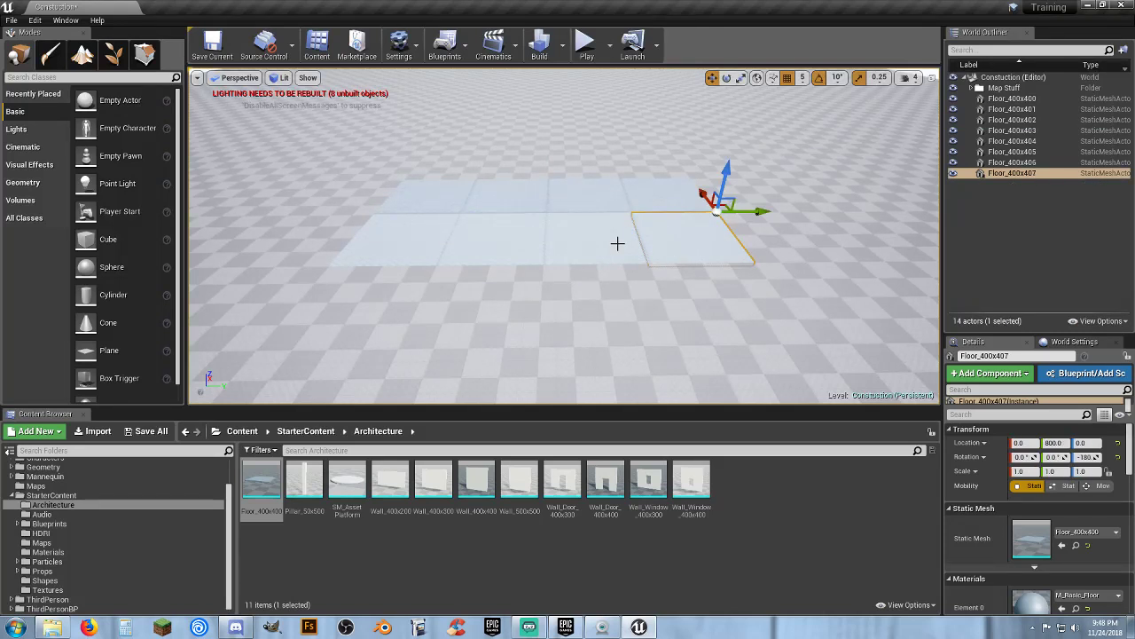
key(ctrl+v)
drag(591, 214, 847, 209)
key(d)
key(w)
right_drag(832, 198, 832, 197)
drag(866, 164, 842, 172)
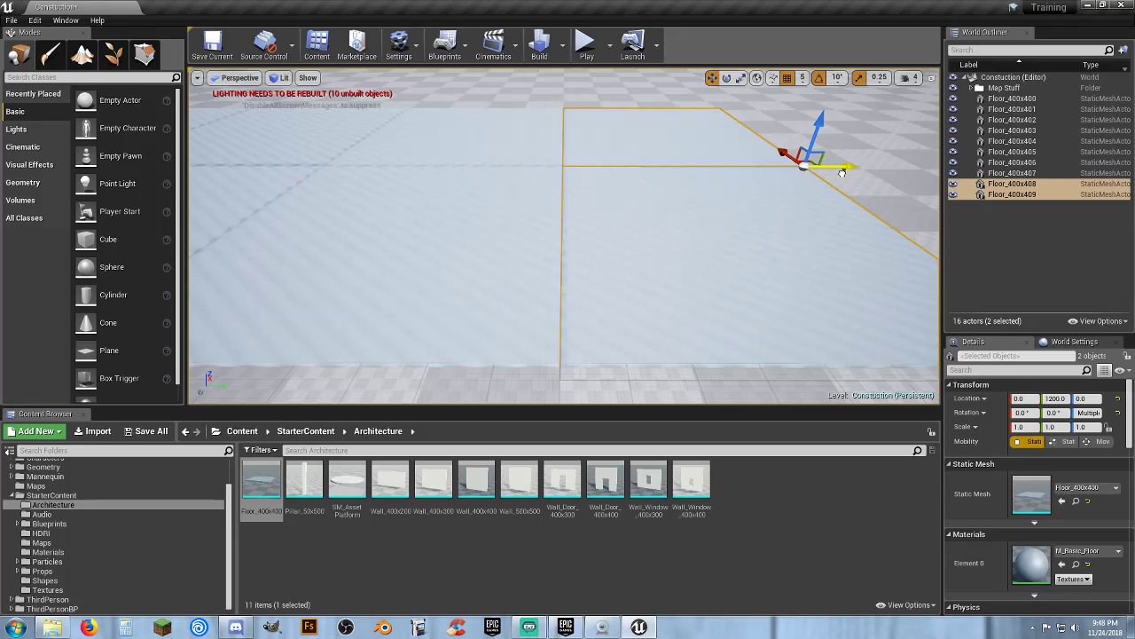
key(s)
right_drag(841, 173, 841, 173)
key(d)
Select a row of five floor tiles, duplicate it and move the copy to an X location of 400 to widen the floor
click(664, 288)
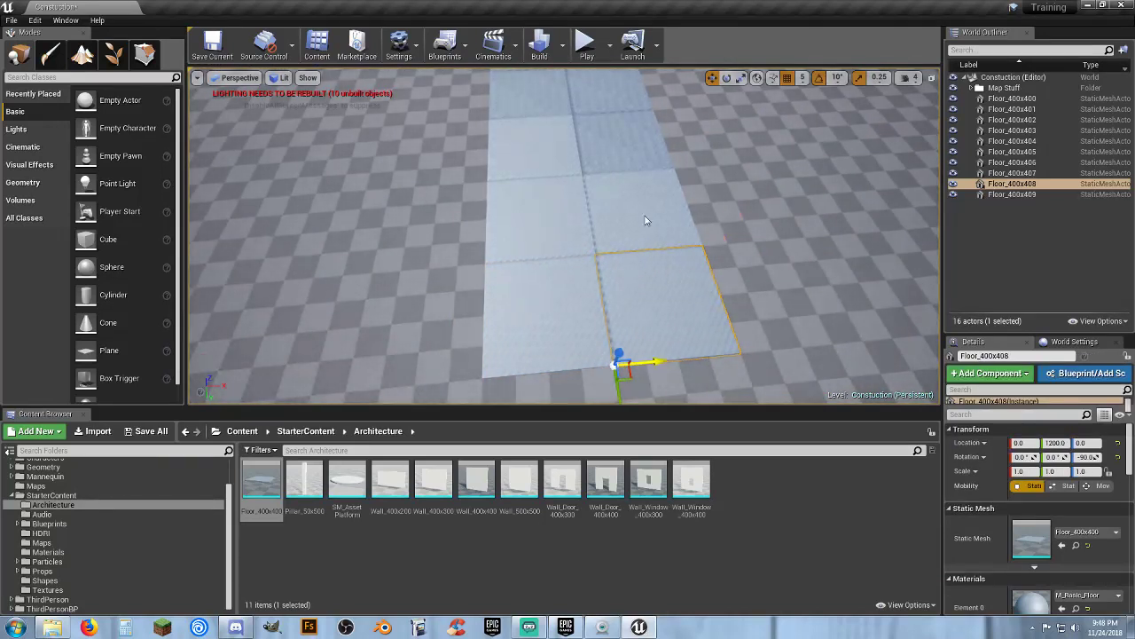
ctrl+click(647, 218)
ctrl+click(643, 106)
scroll(643, 106, down, 2)
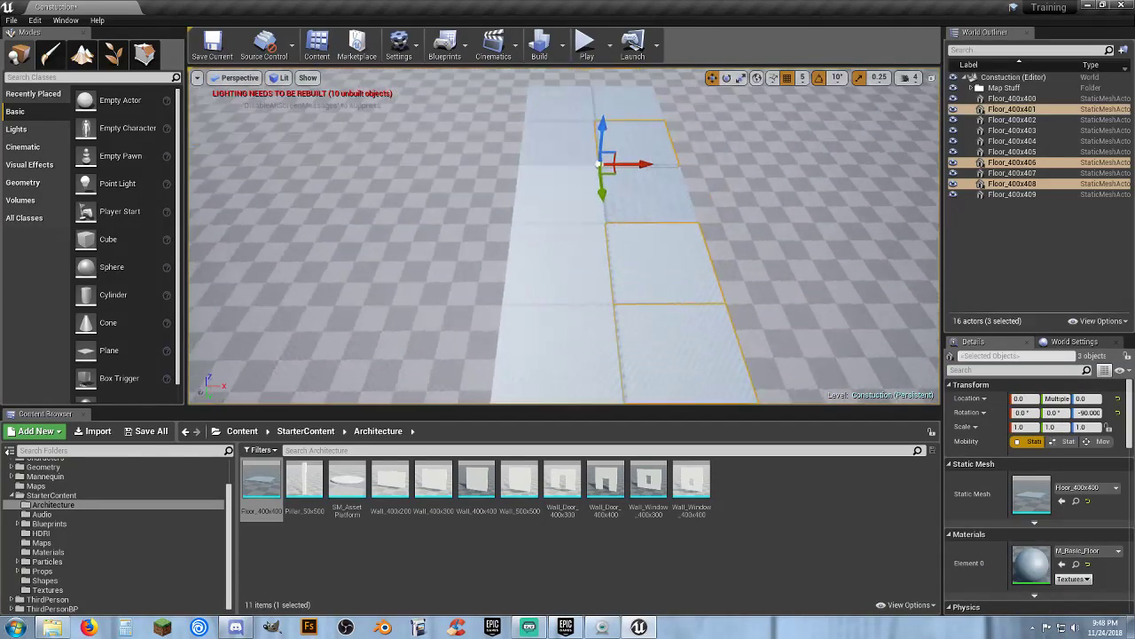
ctrl+click(657, 209)
ctrl+click(657, 210)
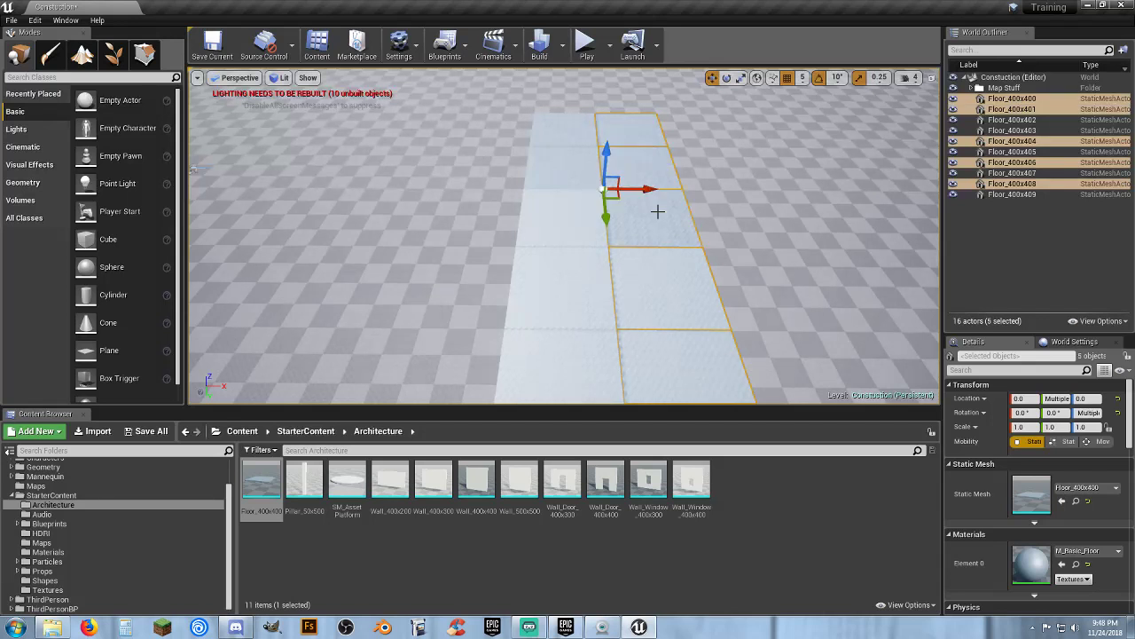
key(f)
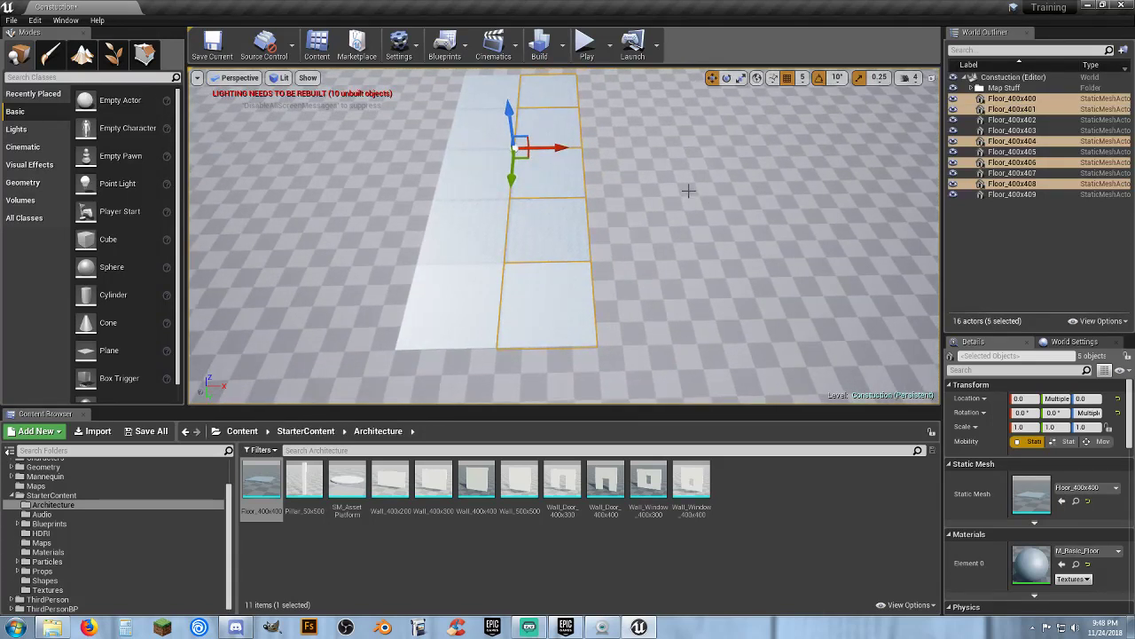
key(ctrl+w)
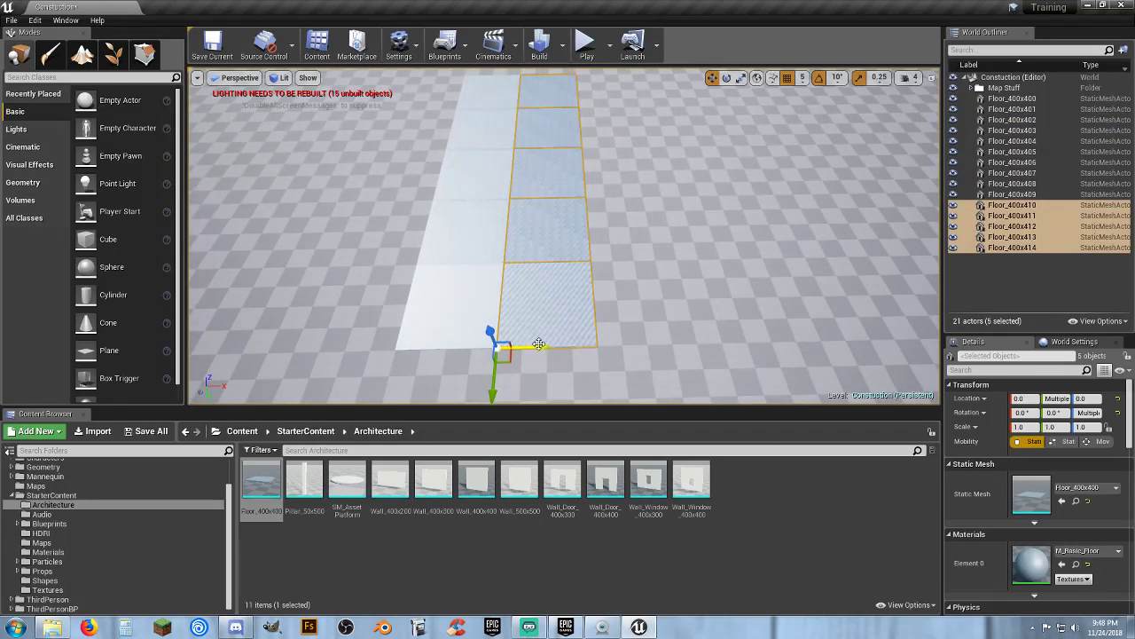
drag(538, 344, 643, 350)
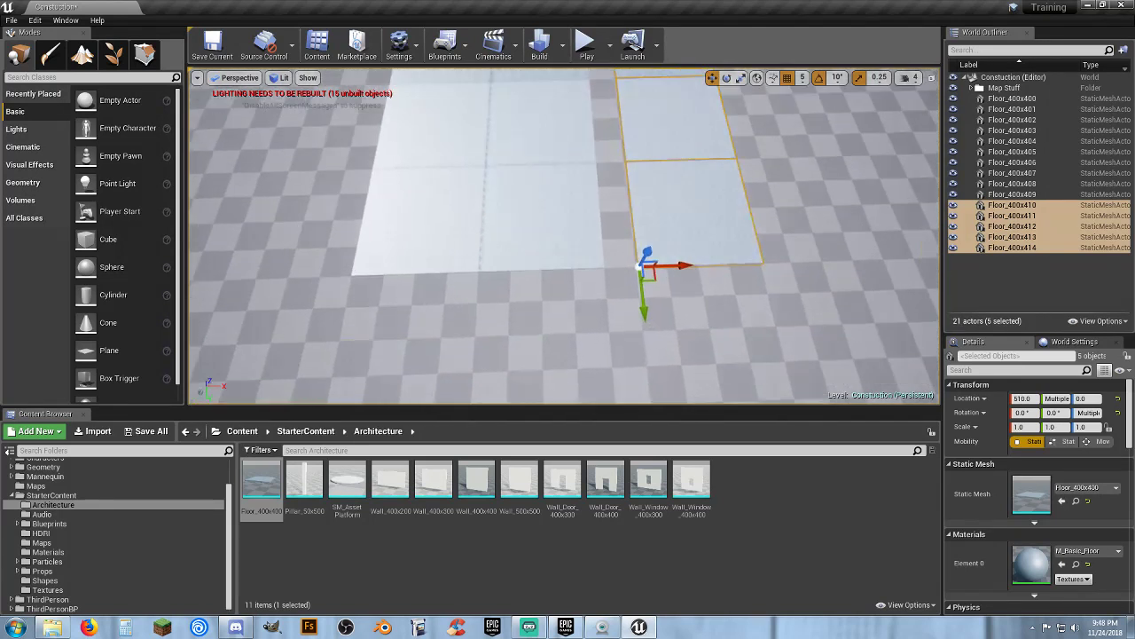
right_drag(565, 236, 559, 242)
key(w)
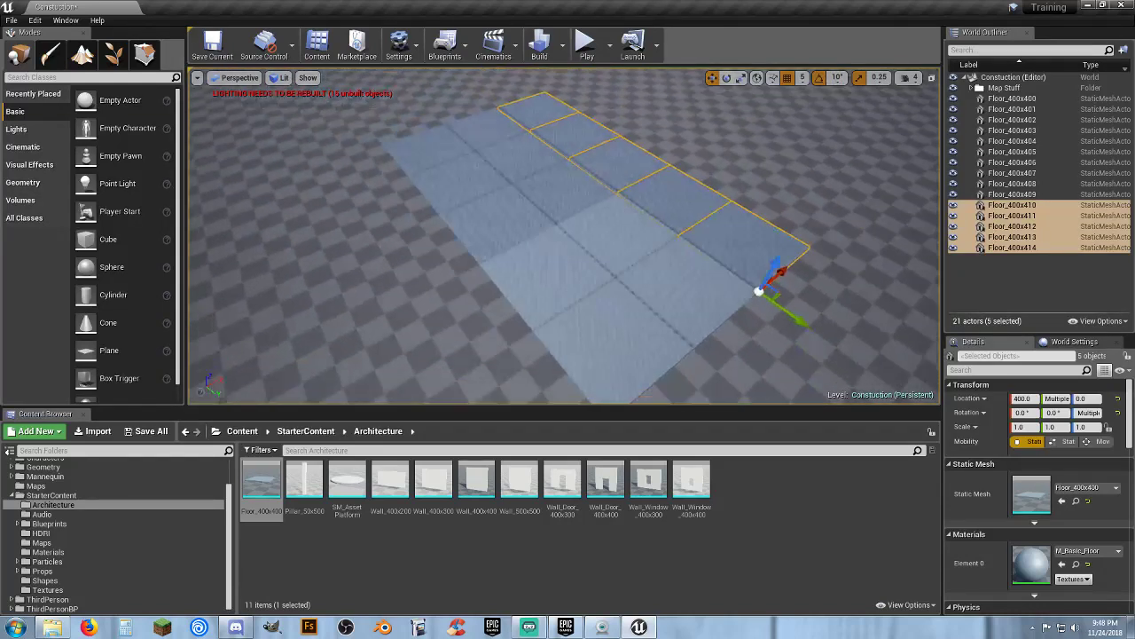
right_drag(564, 236, 621, 229)
click(1018, 278)
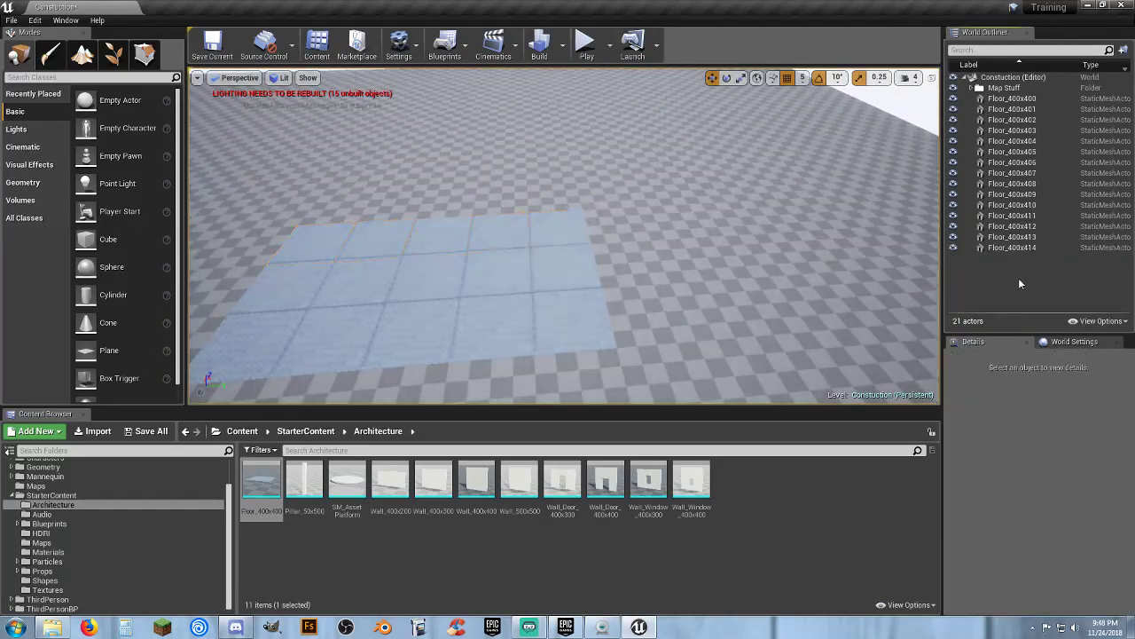
Play-test the level and walk the character across the floor, then exit play mode
right_drag(679, 278, 614, 277)
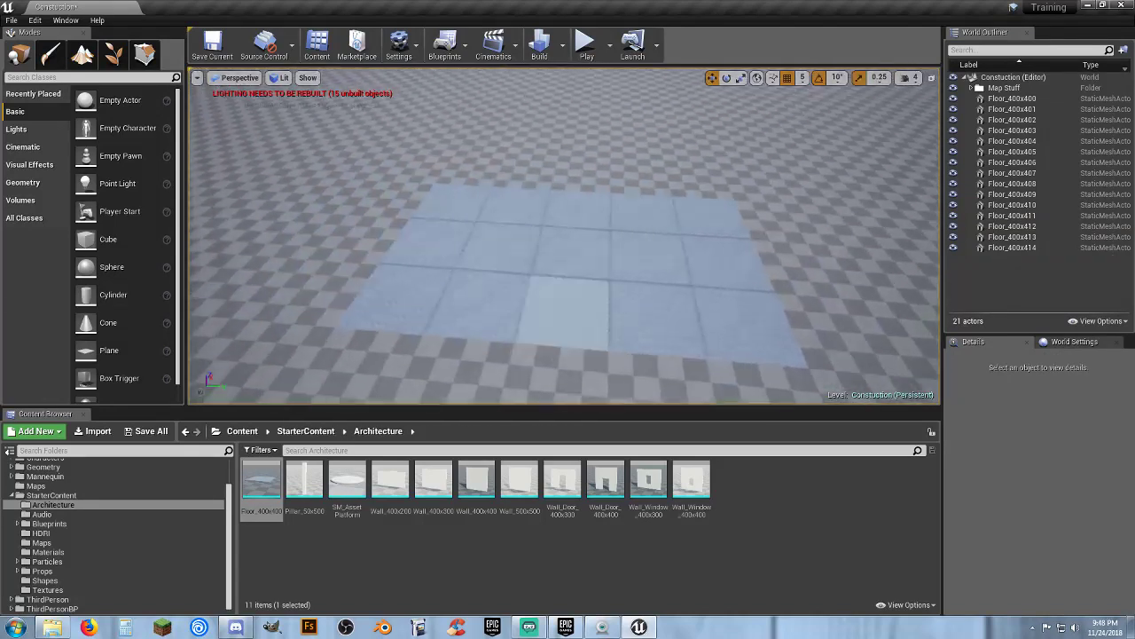
click(588, 45)
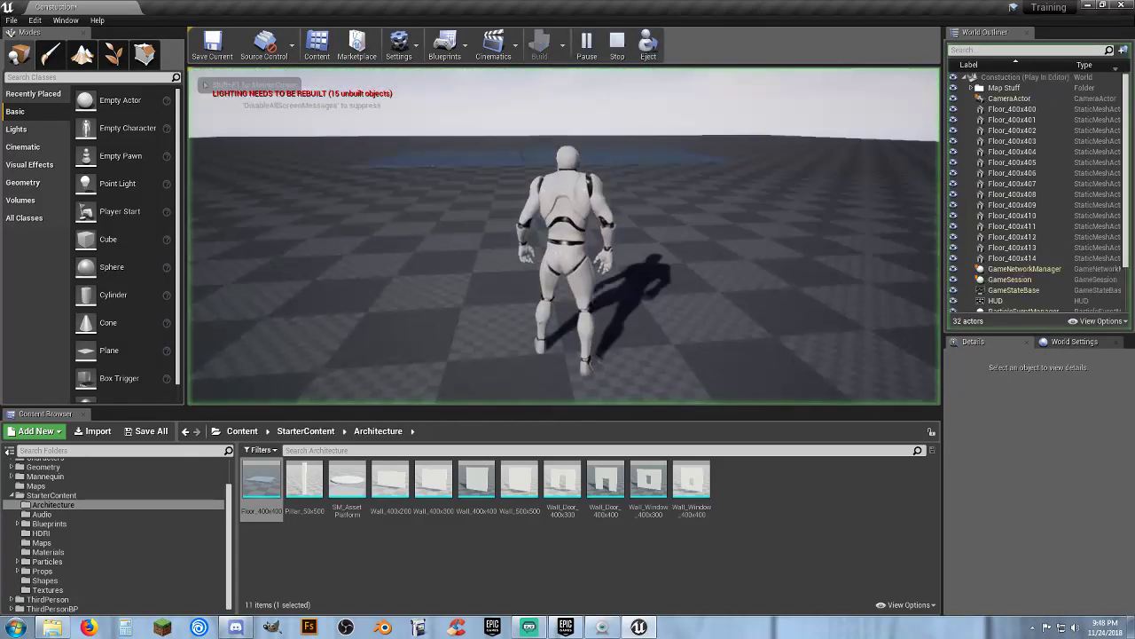
key(w)
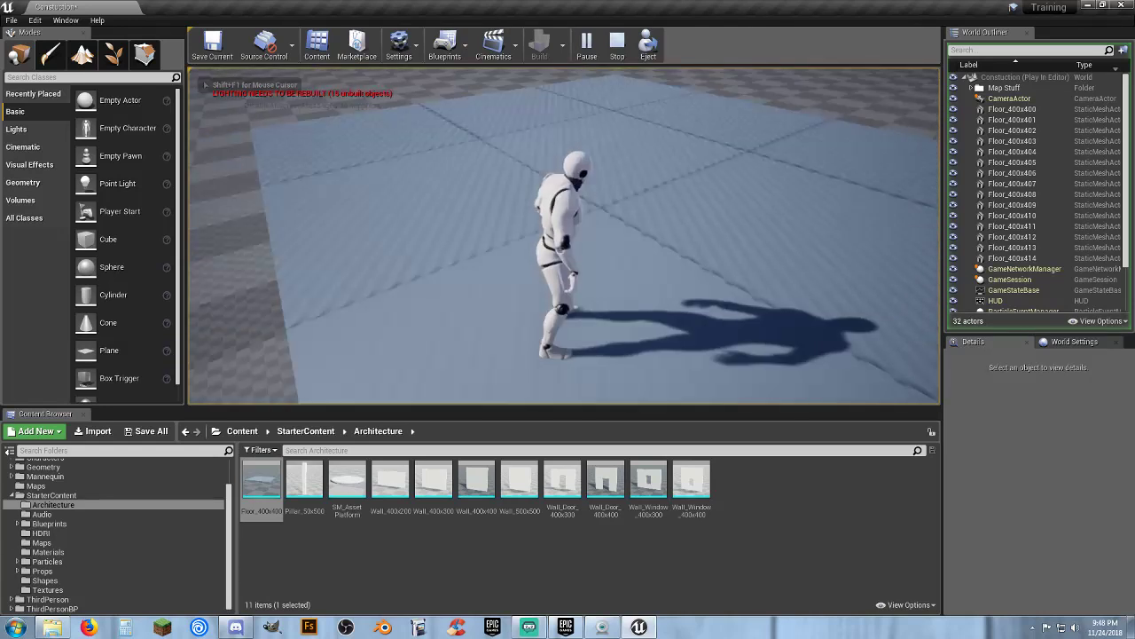
key(w)
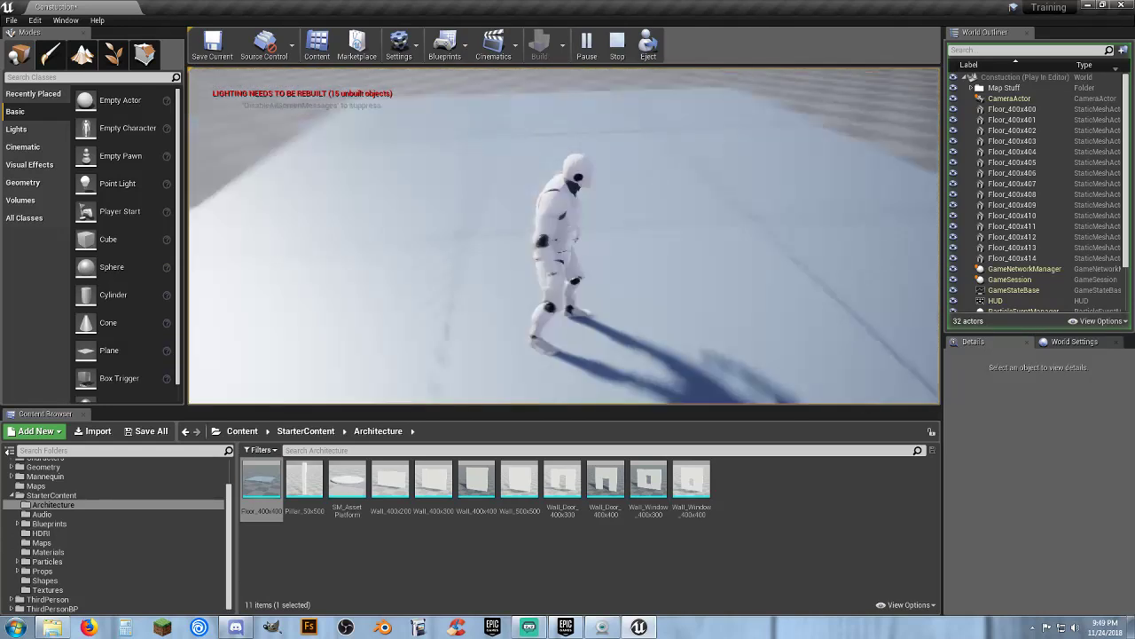
key(a)
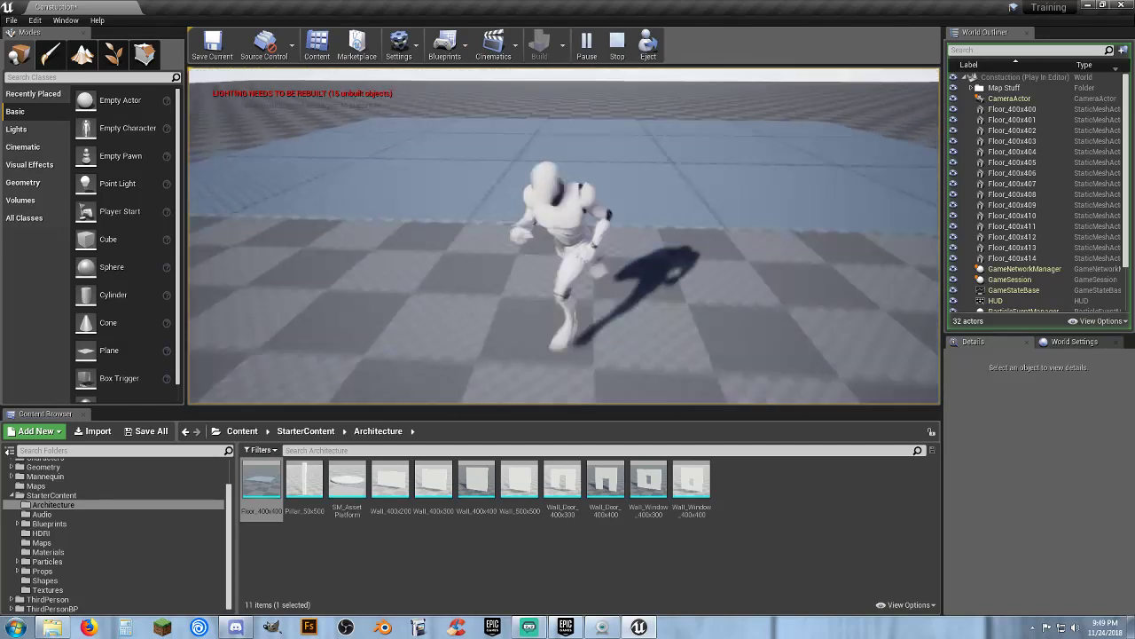
key(Escape)
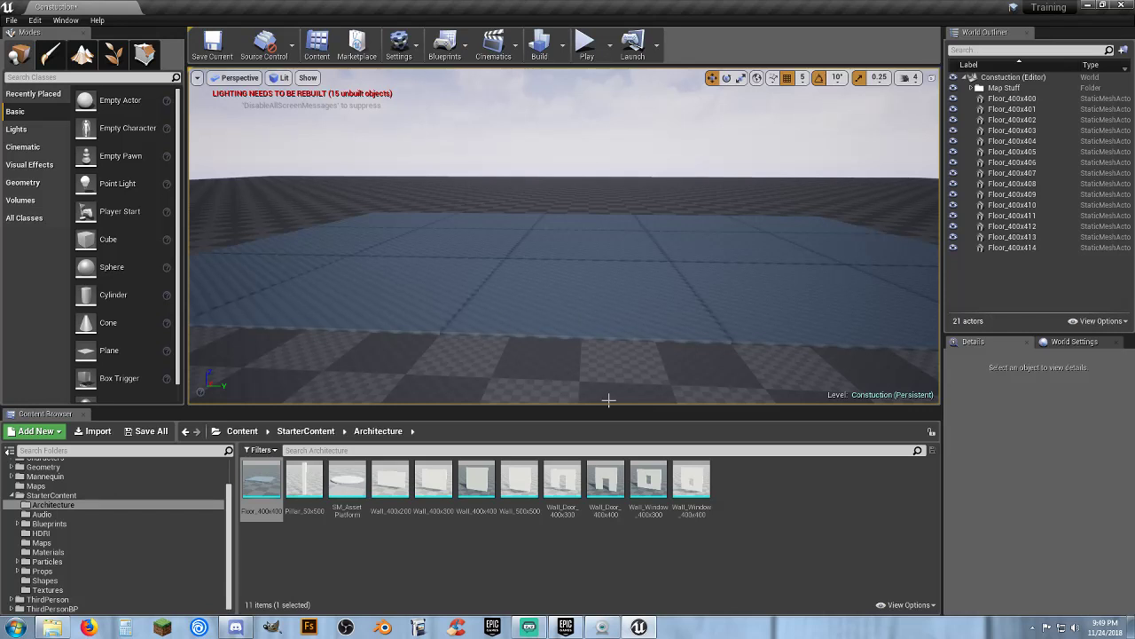
Place a Wall_Door_400x400 on the floor's edge, rotate it 90° and position it at X -390, Y 0
drag(606, 482, 494, 343)
click(726, 78)
click(712, 78)
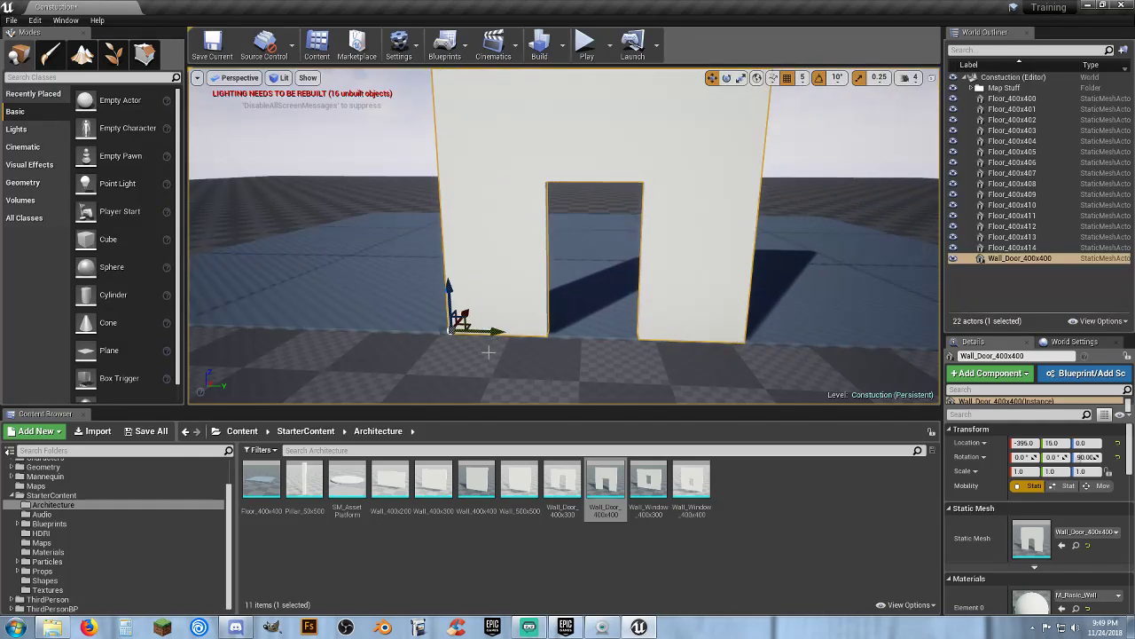
right_drag(489, 352, 527, 340)
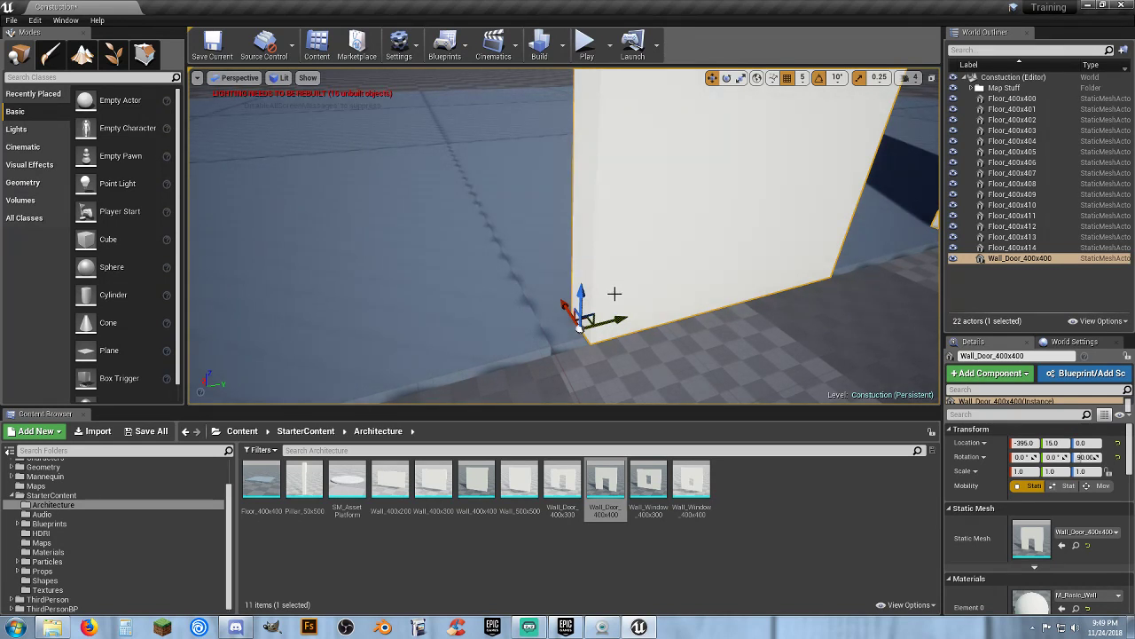
drag(613, 316, 587, 329)
right_drag(597, 345, 537, 360)
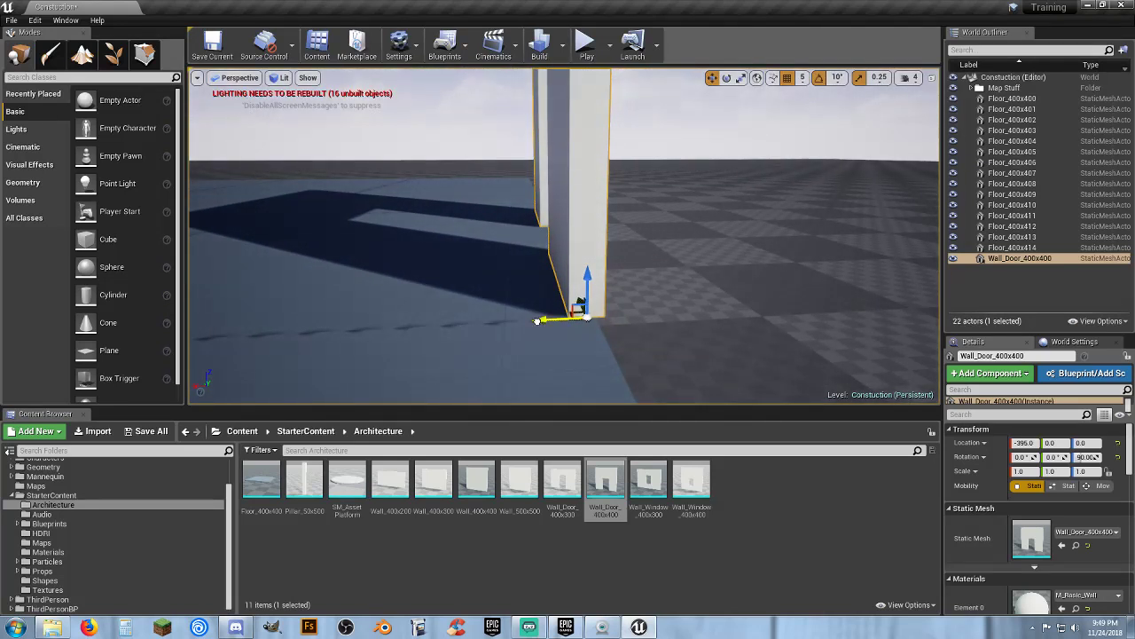
drag(536, 320, 563, 324)
right_drag(563, 324, 562, 324)
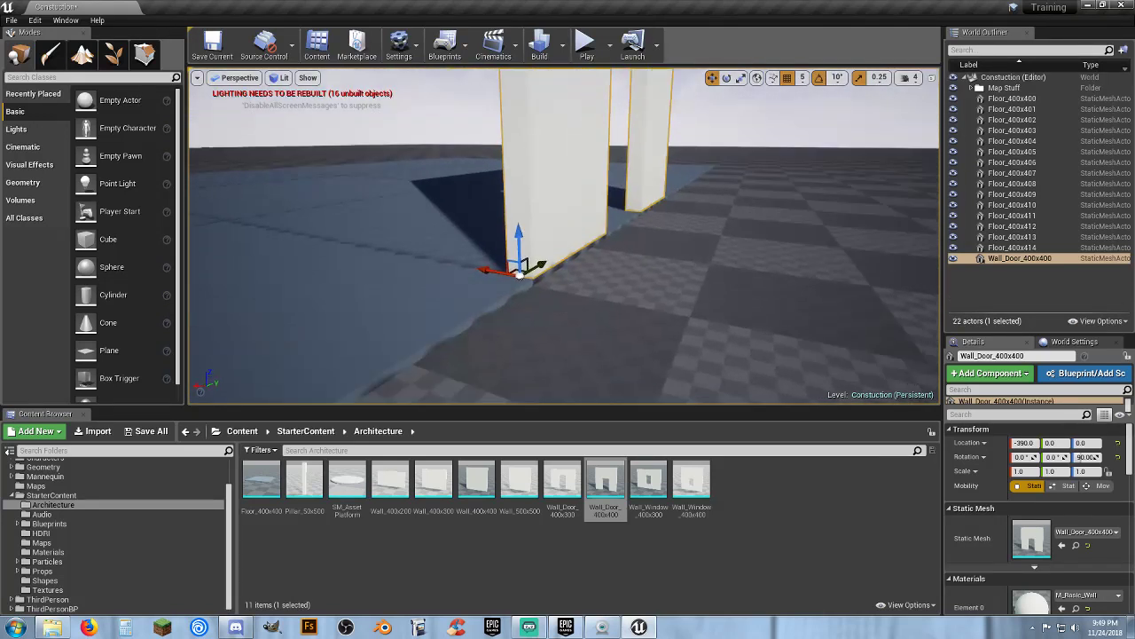
right_drag(680, 347, 680, 347)
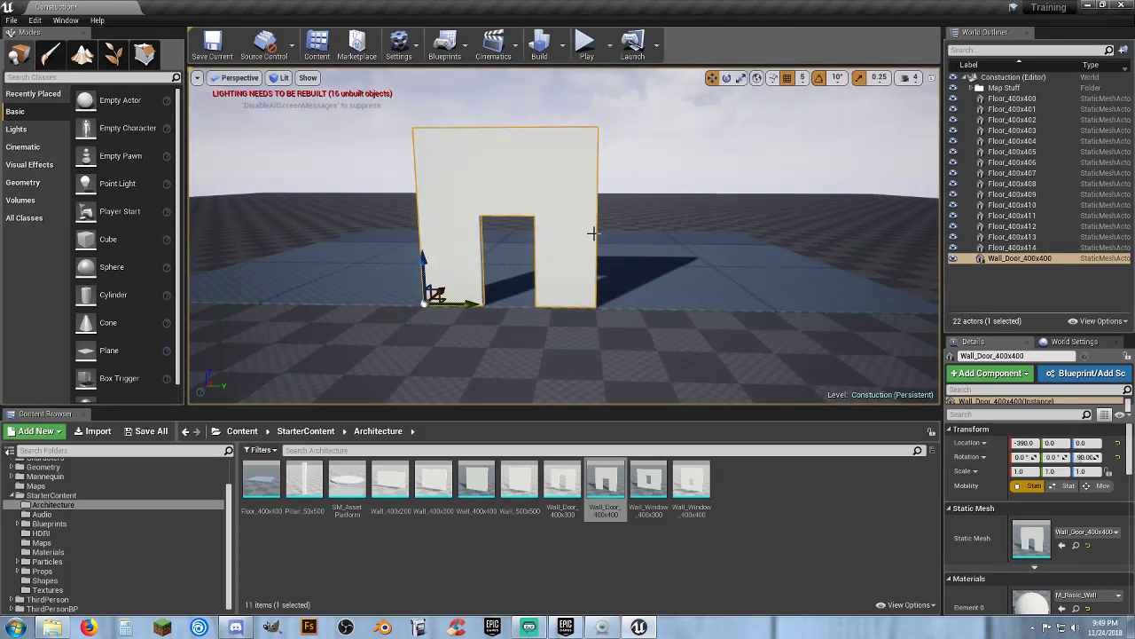
right_drag(588, 304, 559, 313)
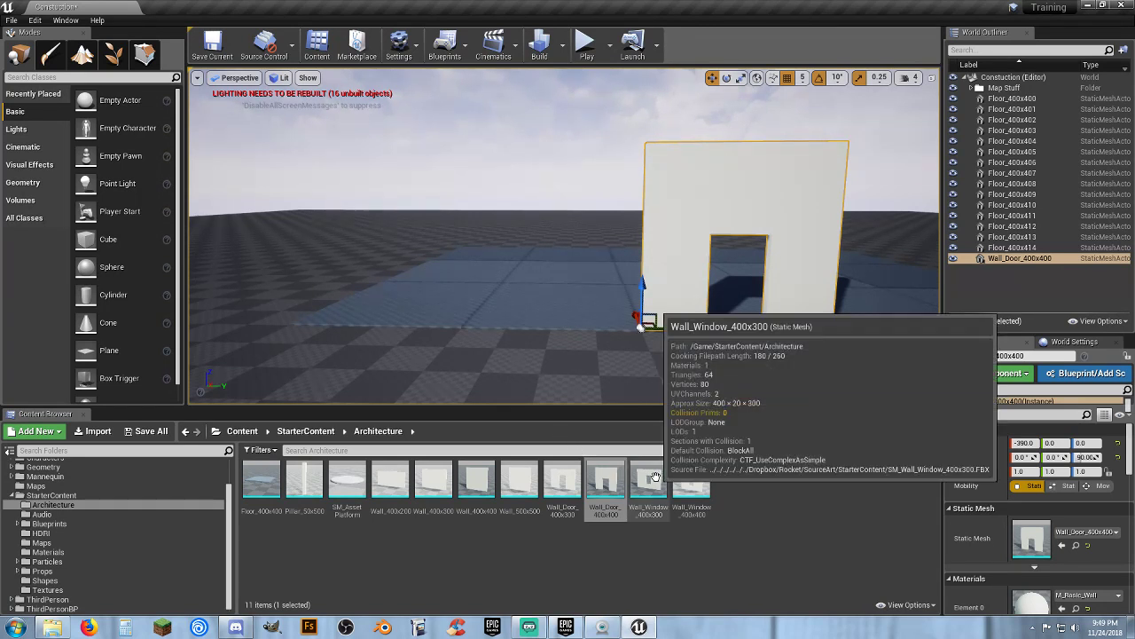
Place a Wall_Window_400x400 beside the door wall, rotated 90° and aligned along the same floor edge
drag(692, 484, 631, 338)
click(727, 77)
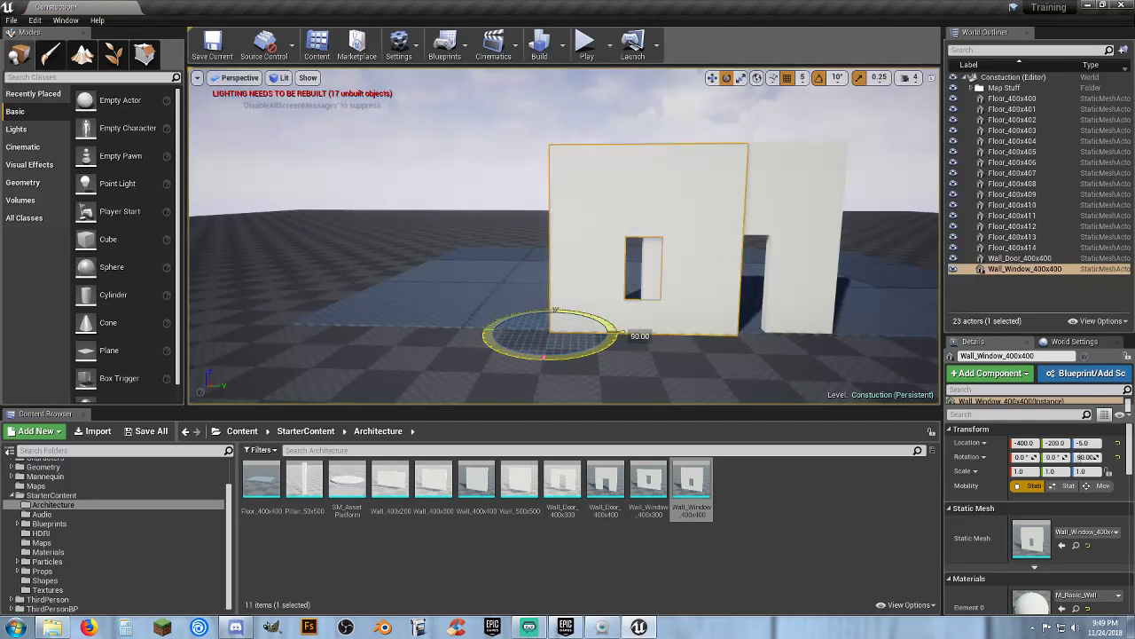
key(a)
right_drag(680, 103, 686, 104)
key(w)
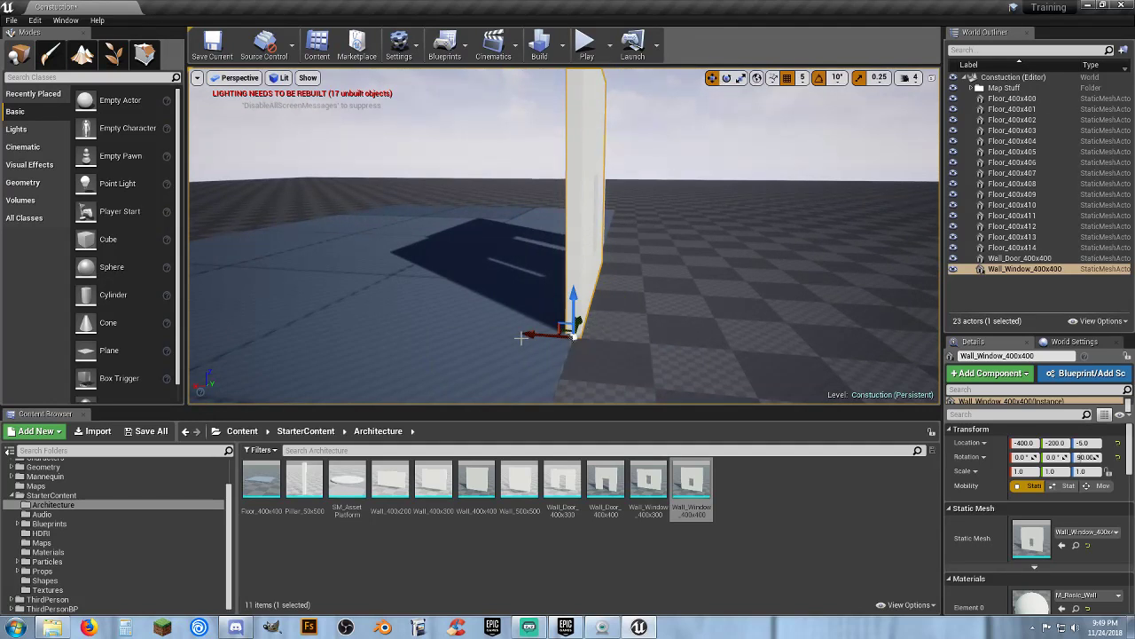
drag(522, 337, 521, 334)
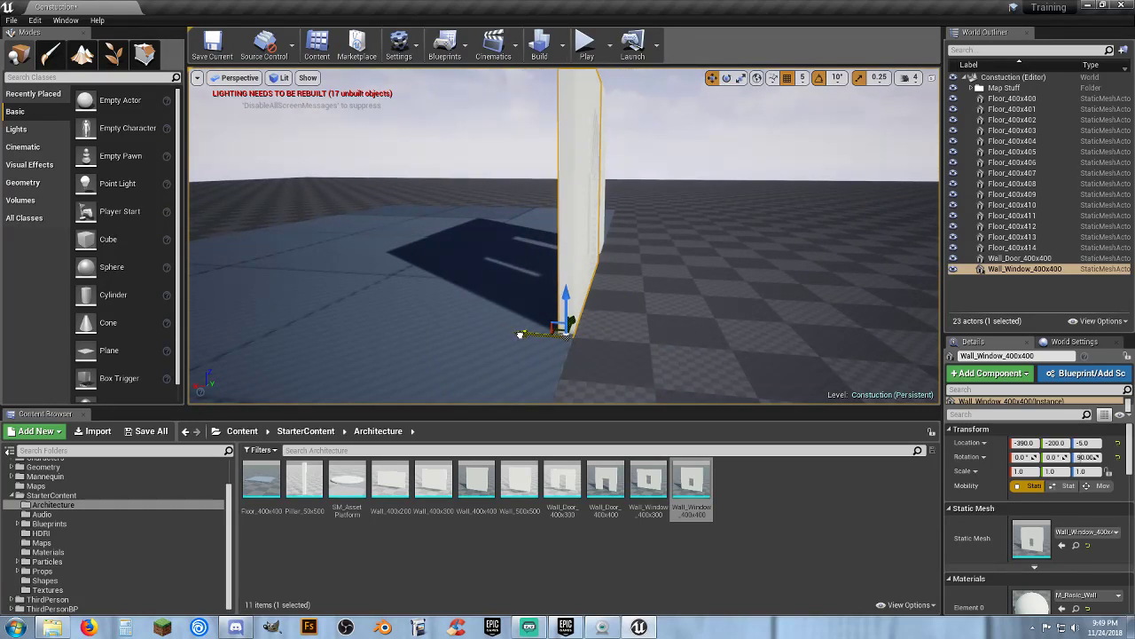
key(d)
right_drag(614, 335, 572, 340)
key(w)
key(a)
key(a)
right_drag(636, 296, 728, 271)
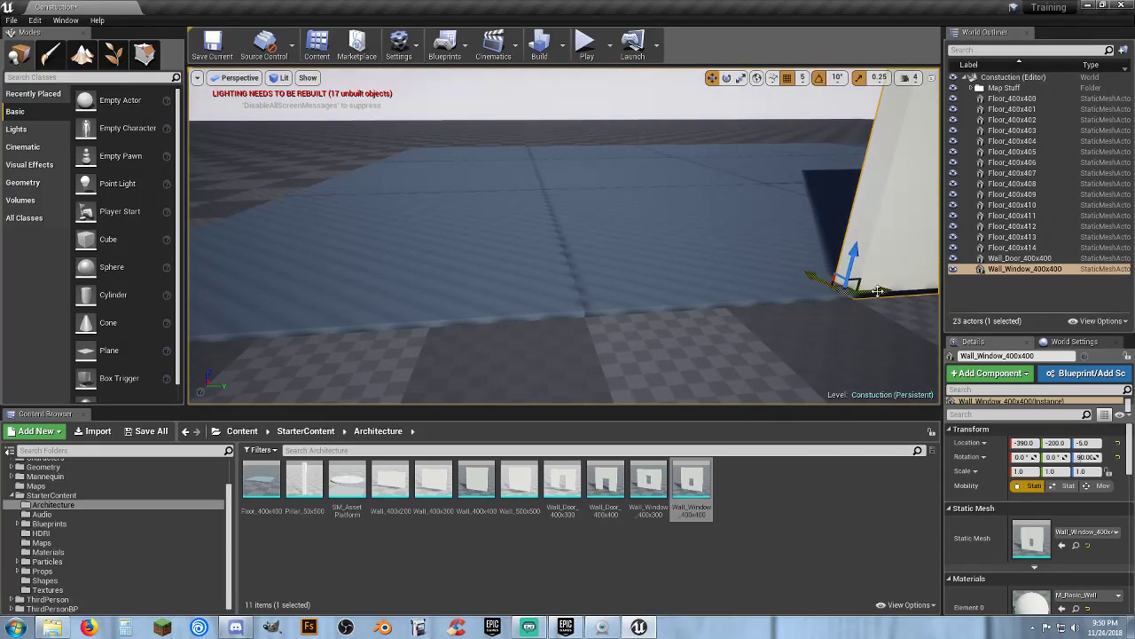
drag(810, 268, 629, 329)
key(s)
Duplicate the window wall and move the copy along the edge to a Y location of -800
right_drag(635, 331, 655, 332)
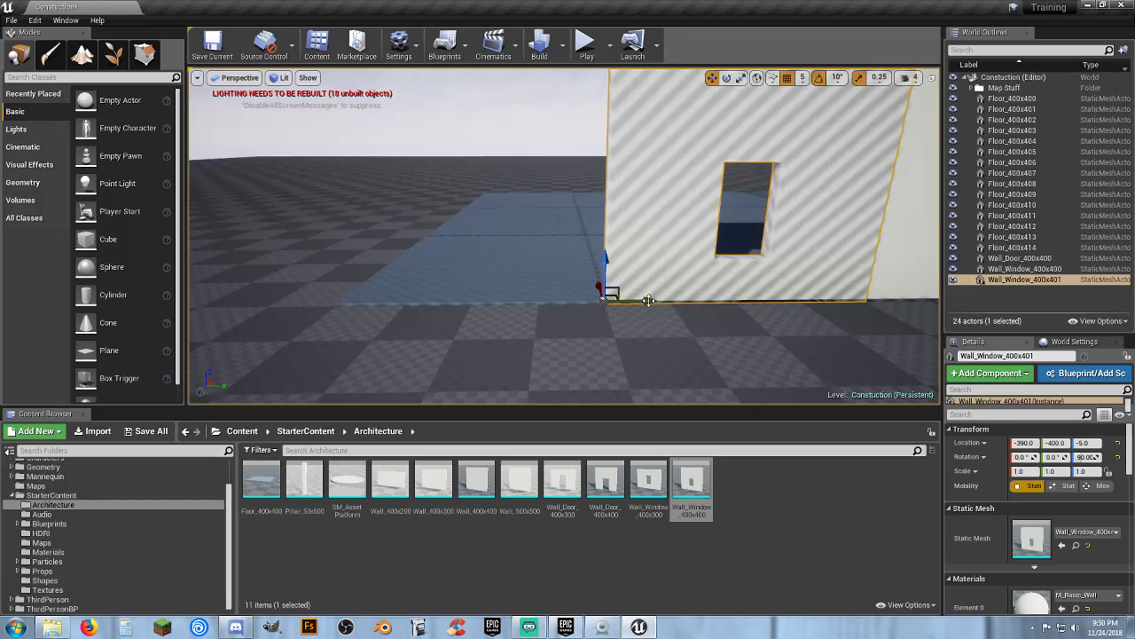
drag(661, 313, 380, 308)
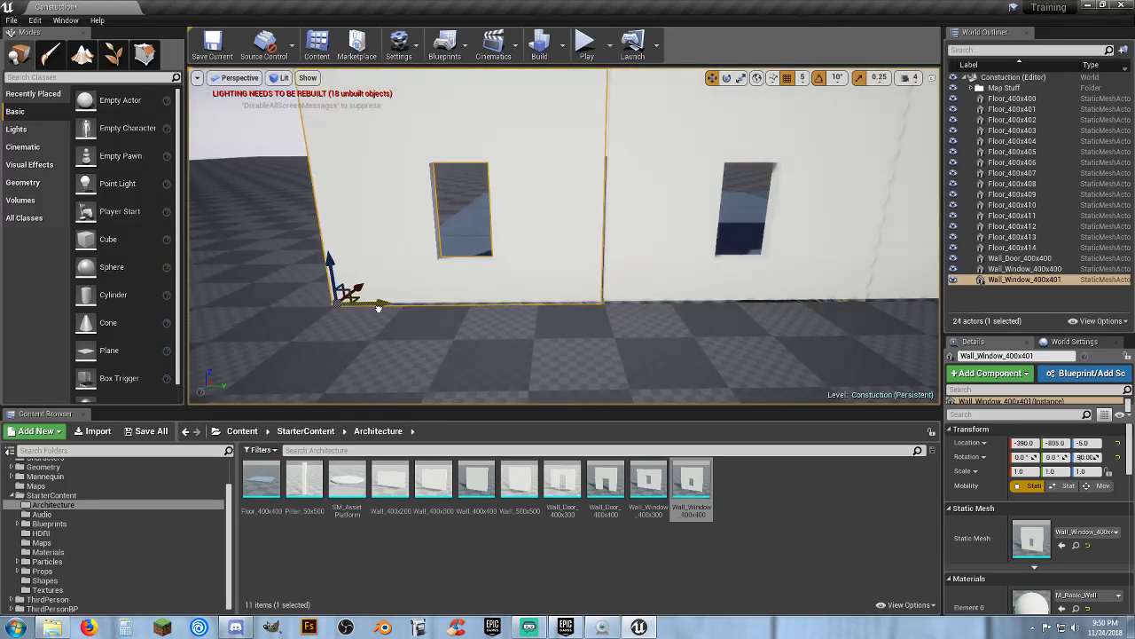
right_drag(370, 328, 306, 379)
key(w)
key(a)
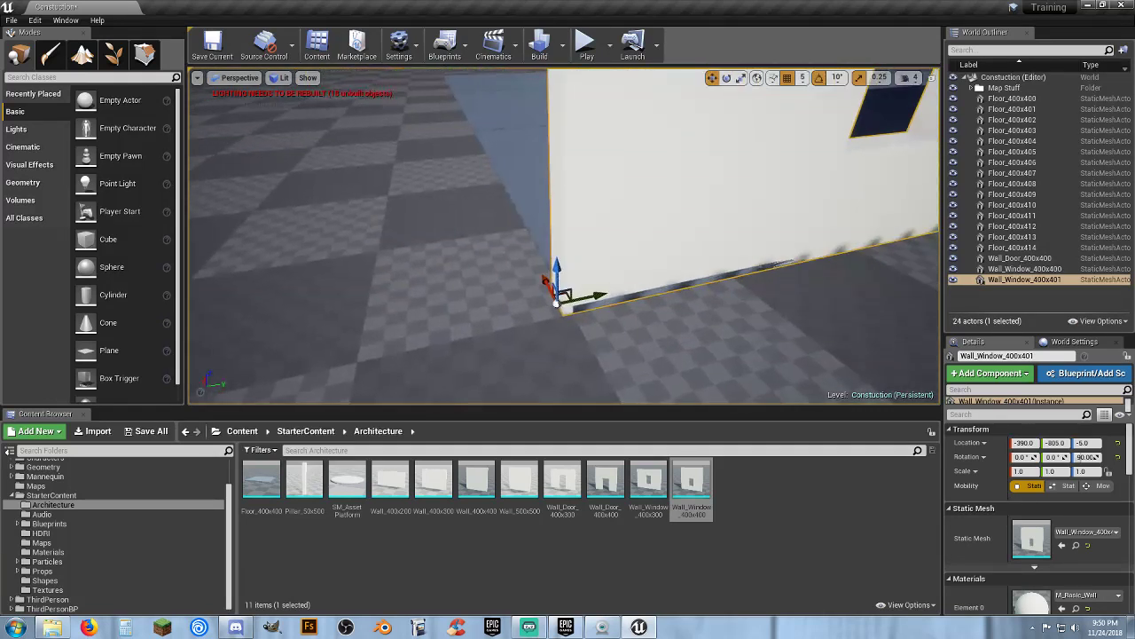
drag(597, 294, 603, 293)
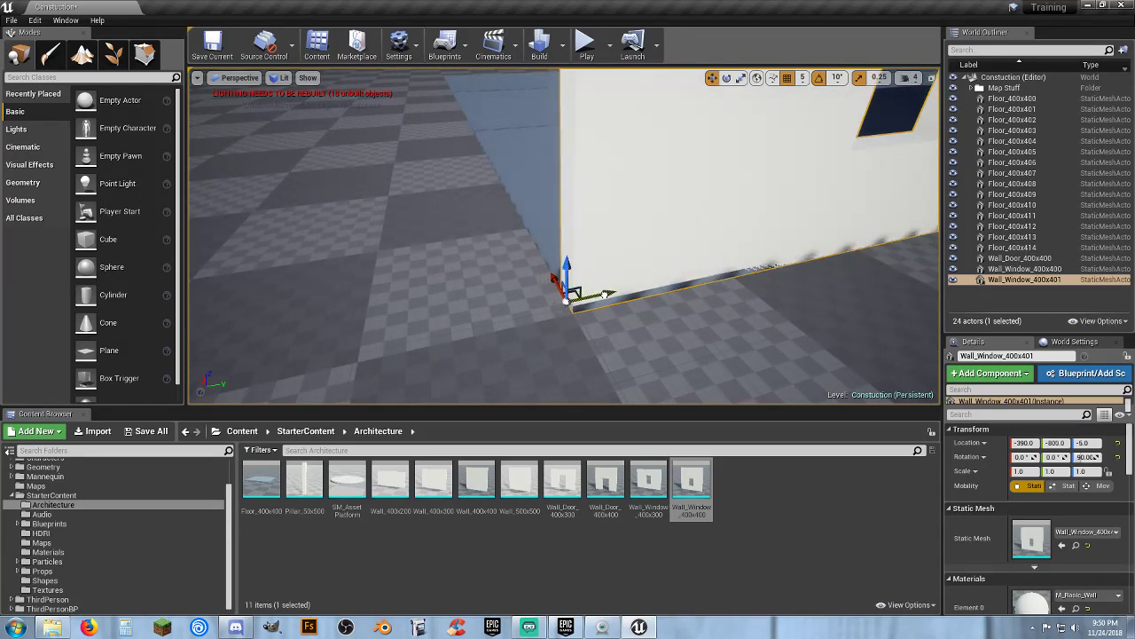
key(d)
right_drag(602, 294, 495, 302)
key(s)
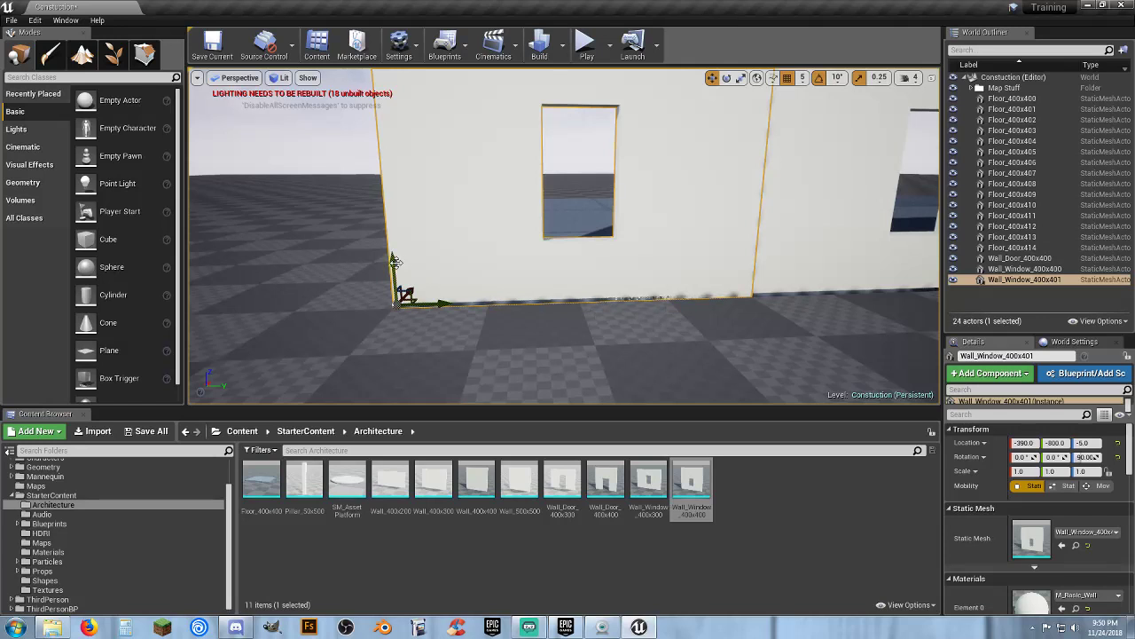
Line up the two window walls with the door wall along the floor edge at a Z location of 0
drag(393, 261, 393, 256)
right_drag(393, 257, 617, 299)
key(d)
click(520, 263)
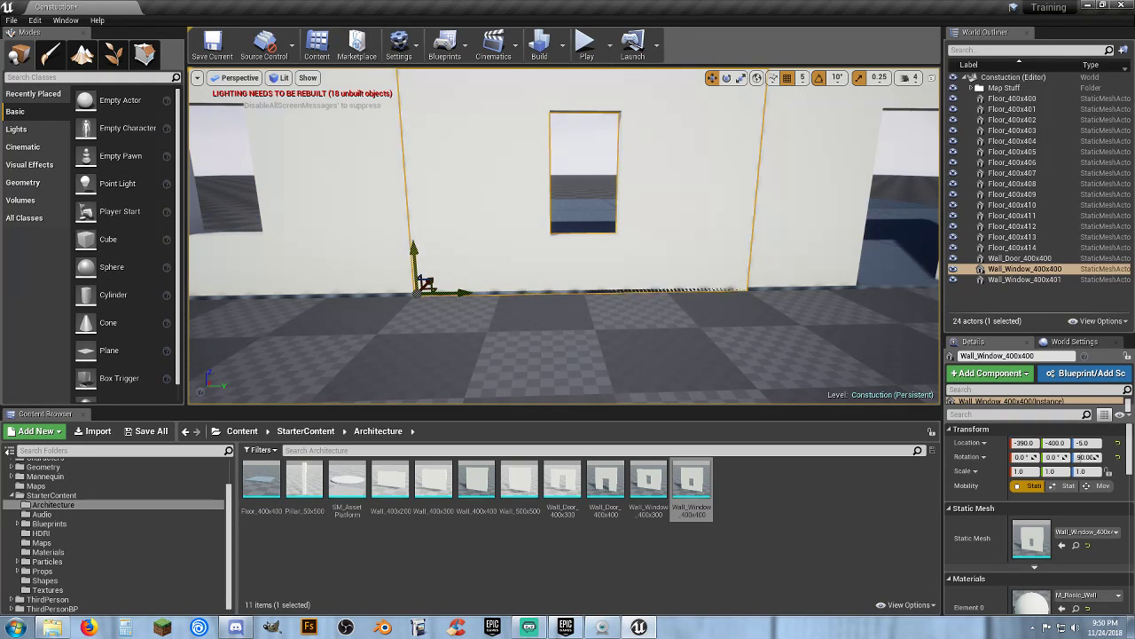
drag(414, 246, 414, 242)
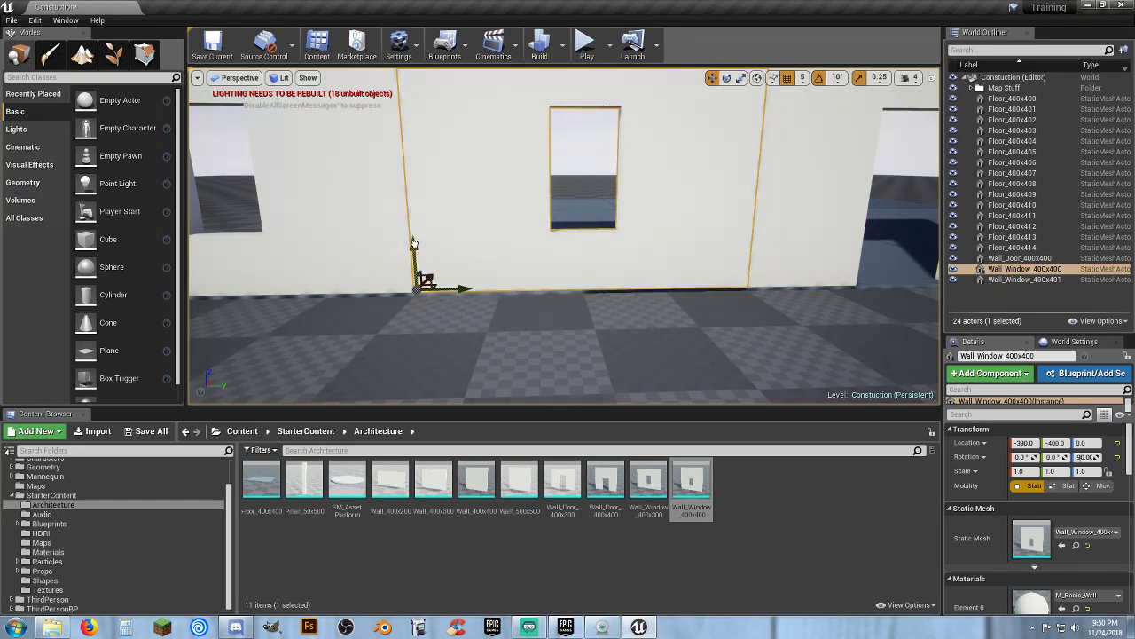
click(771, 272)
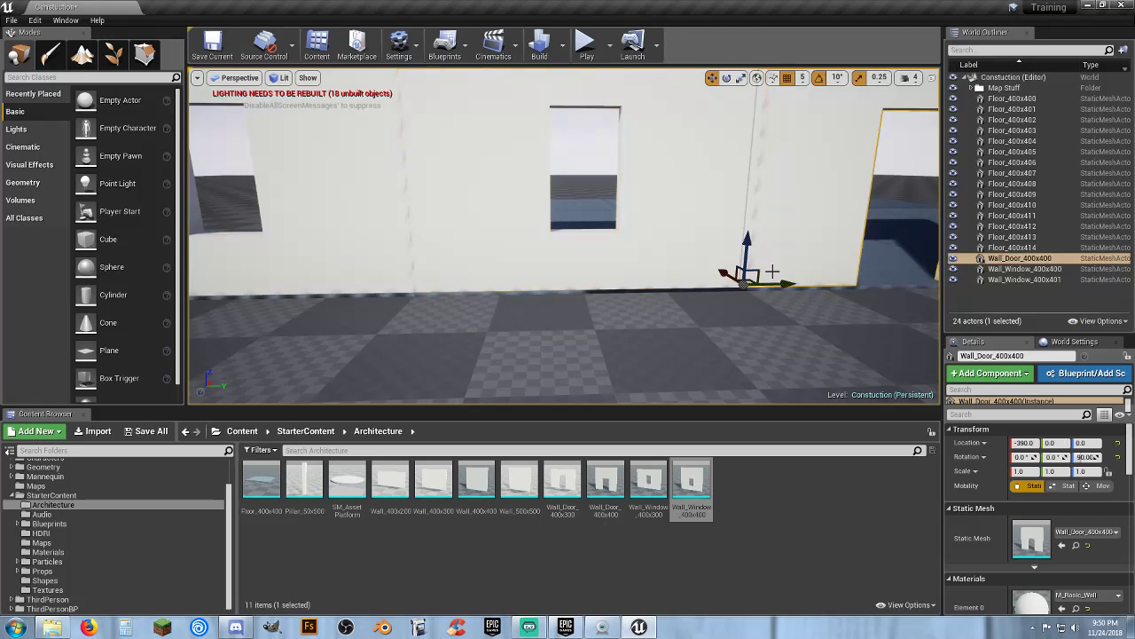
mouse_move(772, 295)
right_down()
mouse_move(838, 296)
mouse_move(763, 300)
right_up()
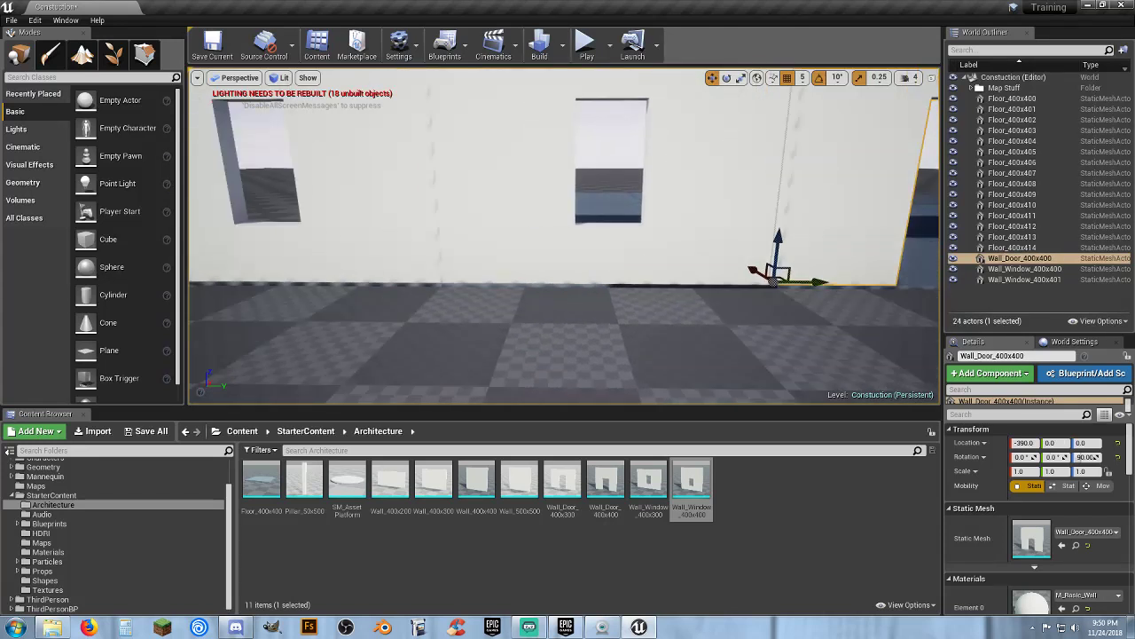
click(579, 265)
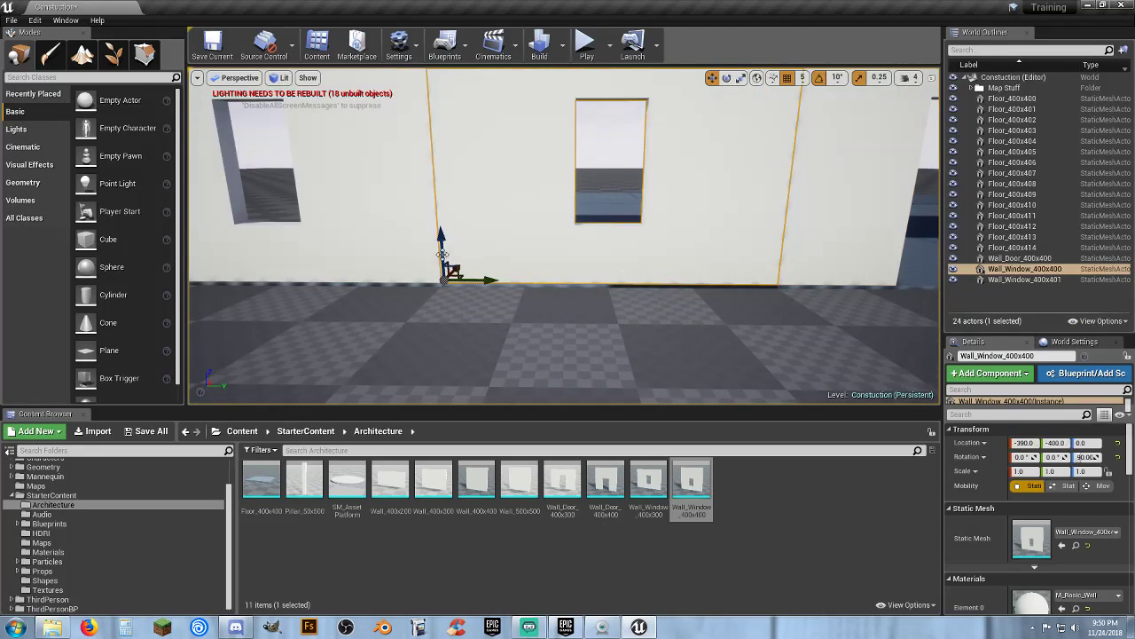
click(403, 250)
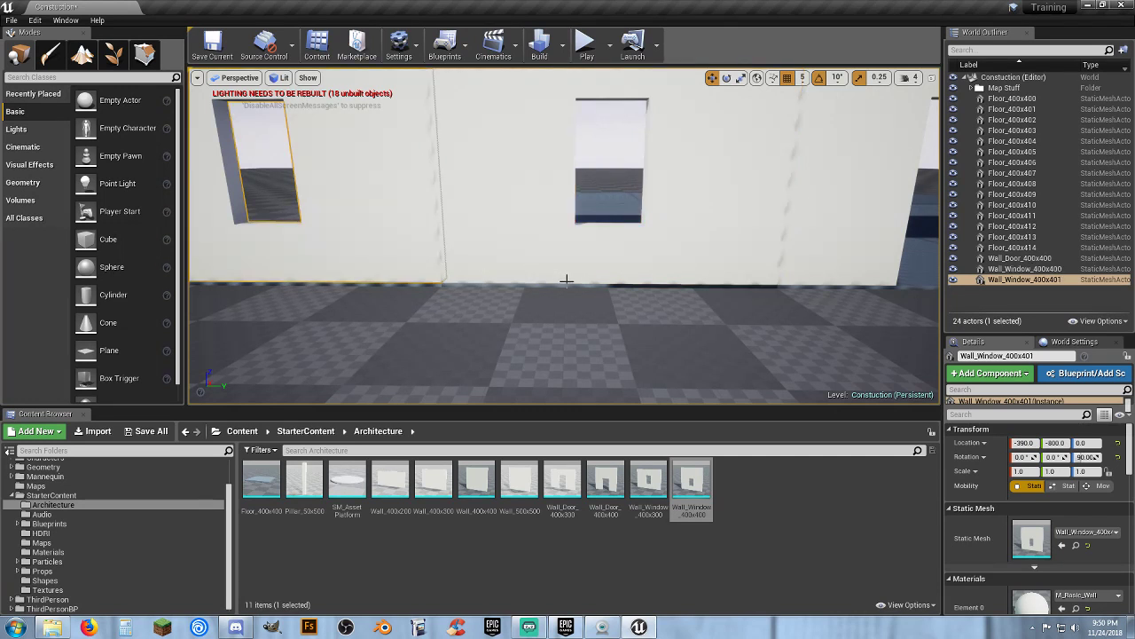
ctrl+click(497, 245)
mouse_move(576, 294)
right_down()
mouse_move(576, 351)
mouse_move(581, 293)
right_up()
Duplicate the pair of window walls and move the copies to the other side of the door wall
key(s)
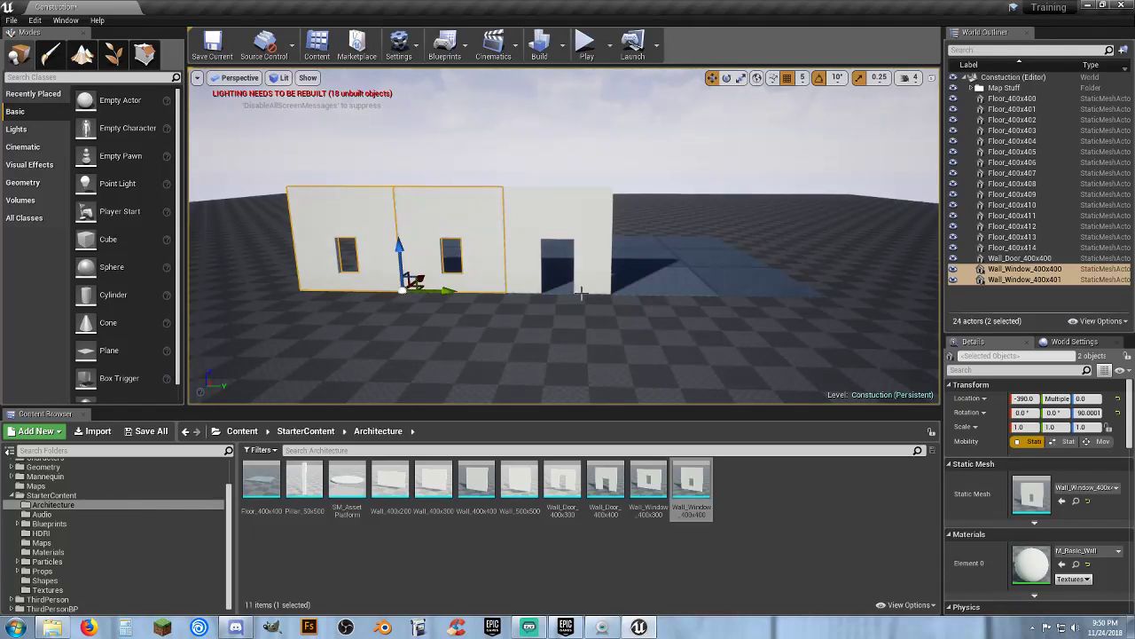
key(ctrl+w)
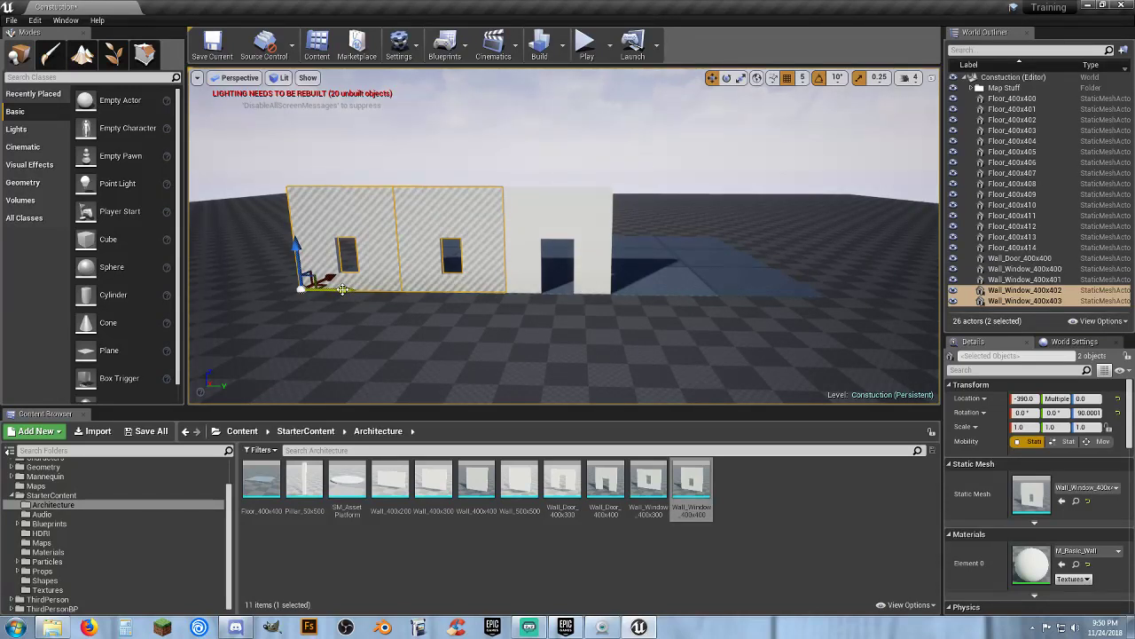
drag(343, 289, 692, 296)
key(w)
right_drag(671, 320, 678, 290)
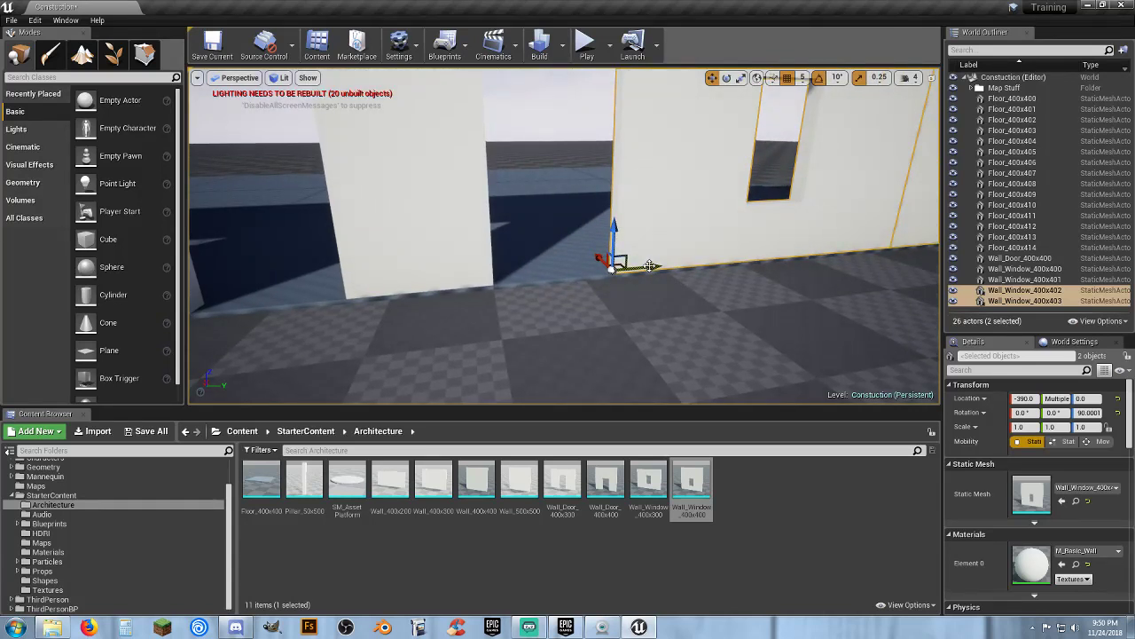
drag(650, 265, 535, 278)
key(d)
right_drag(568, 289, 642, 287)
key(a)
key(s)
Select the door wall and all four window walls along the floor edge together
ctrl+click(693, 224)
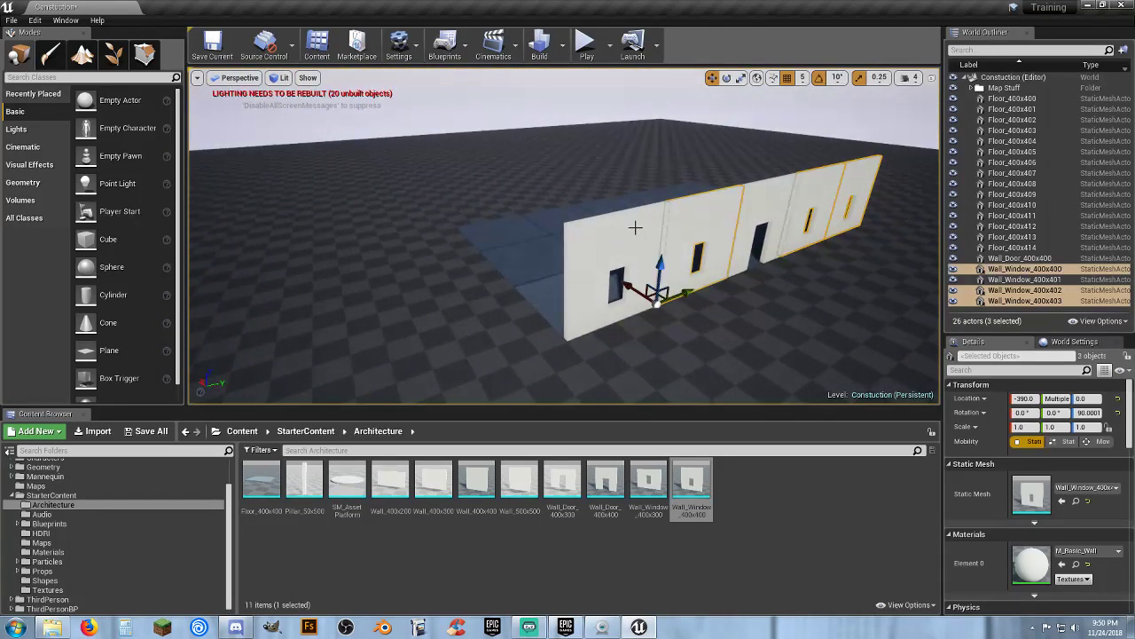
ctrl+click(635, 233)
key(a)
right_drag(734, 301, 738, 275)
key(d)
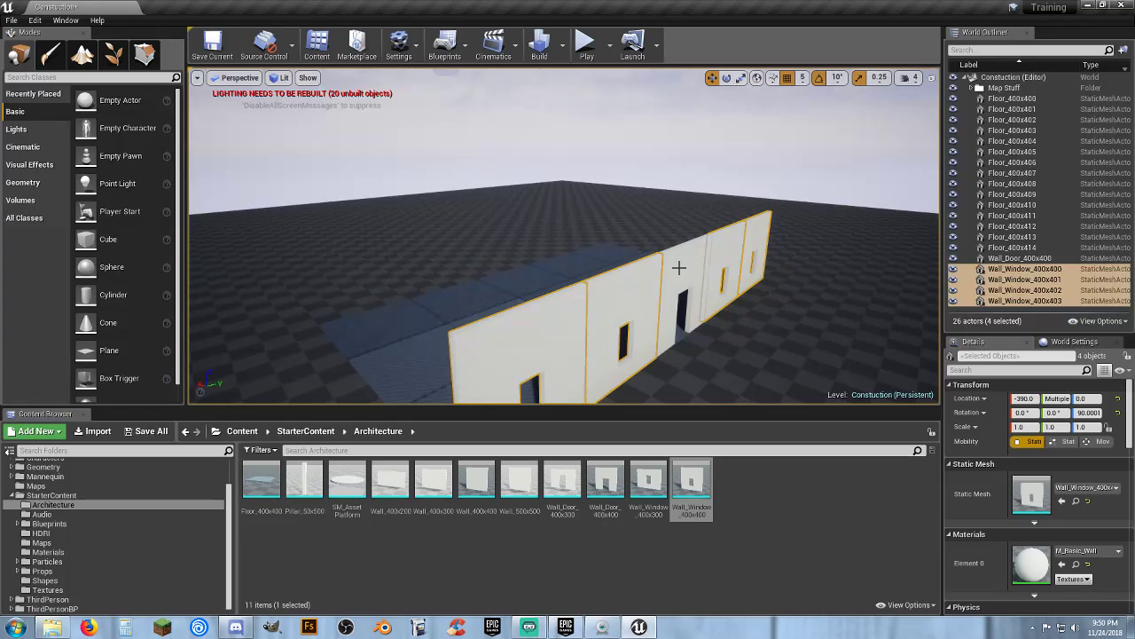
ctrl+click(679, 267)
right_drag(679, 267, 635, 270)
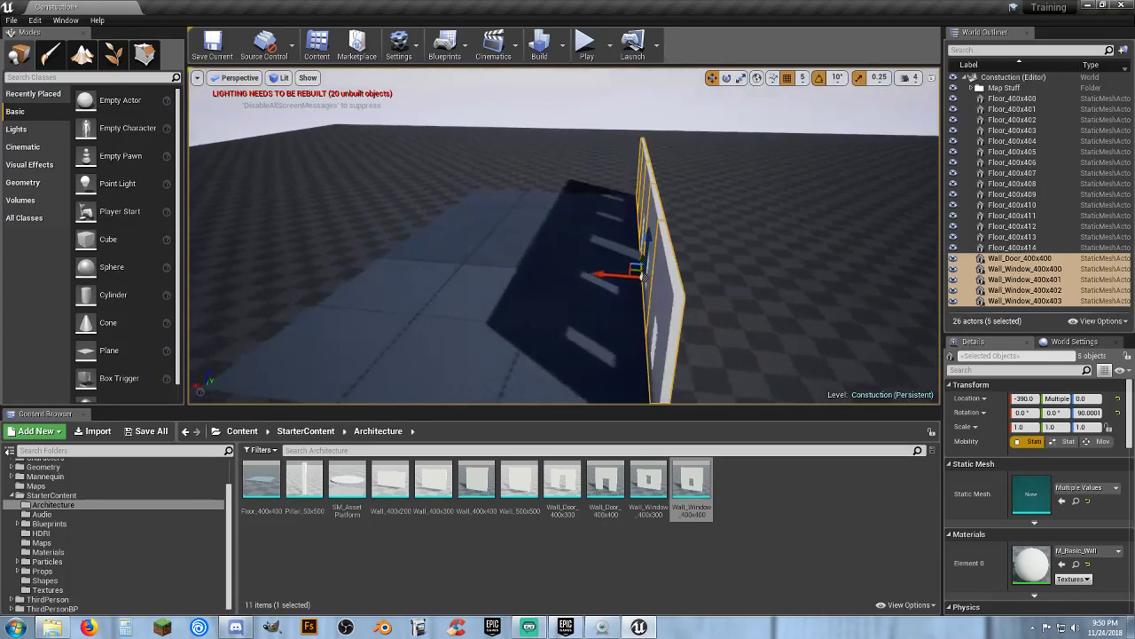
key(a)
right_drag(688, 339, 704, 340)
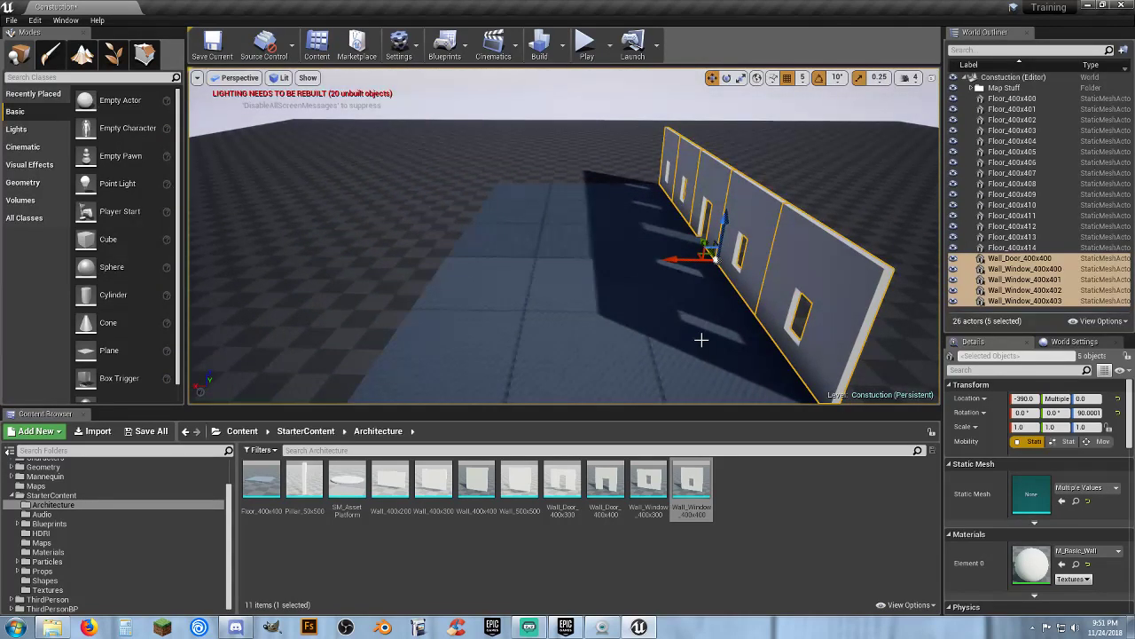
Duplicate the whole row of door and window walls and move the copies to the opposite floor edge at an X location of 790
key(ctrl+w)
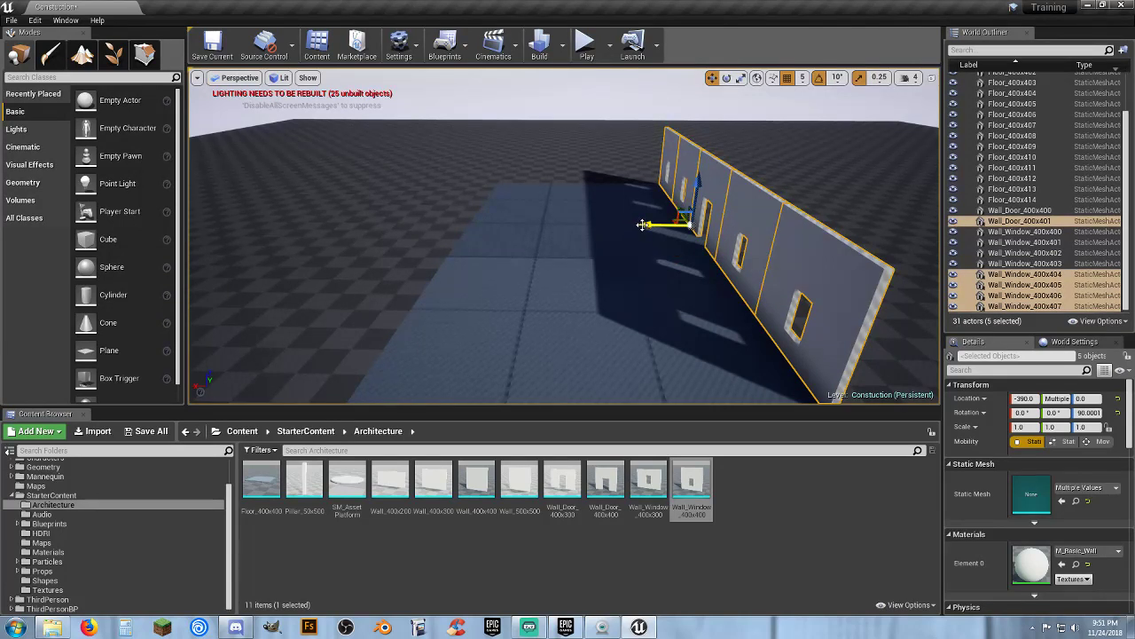
drag(429, 236, 422, 236)
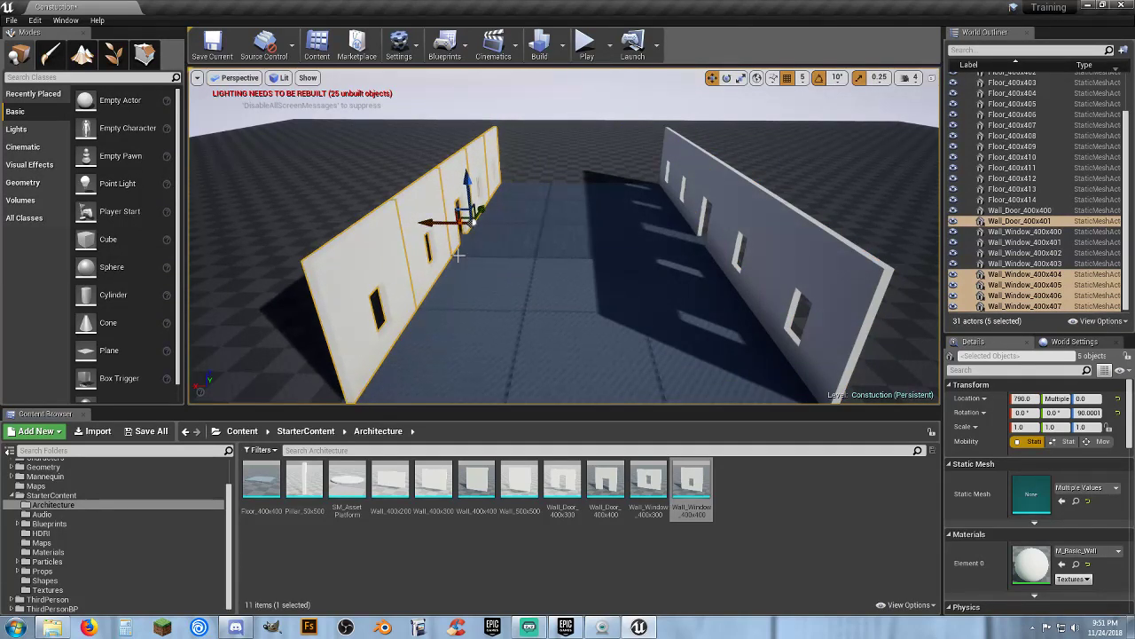
mouse_move(421, 236)
right_down()
mouse_move(399, 346)
mouse_move(404, 204)
mouse_move(382, 271)
mouse_move(379, 344)
mouse_move(404, 244)
mouse_move(421, 248)
mouse_move(404, 241)
mouse_move(399, 329)
mouse_move(404, 248)
right_up()
key(w)
key(w)
key(s)
key(s)
key(w)
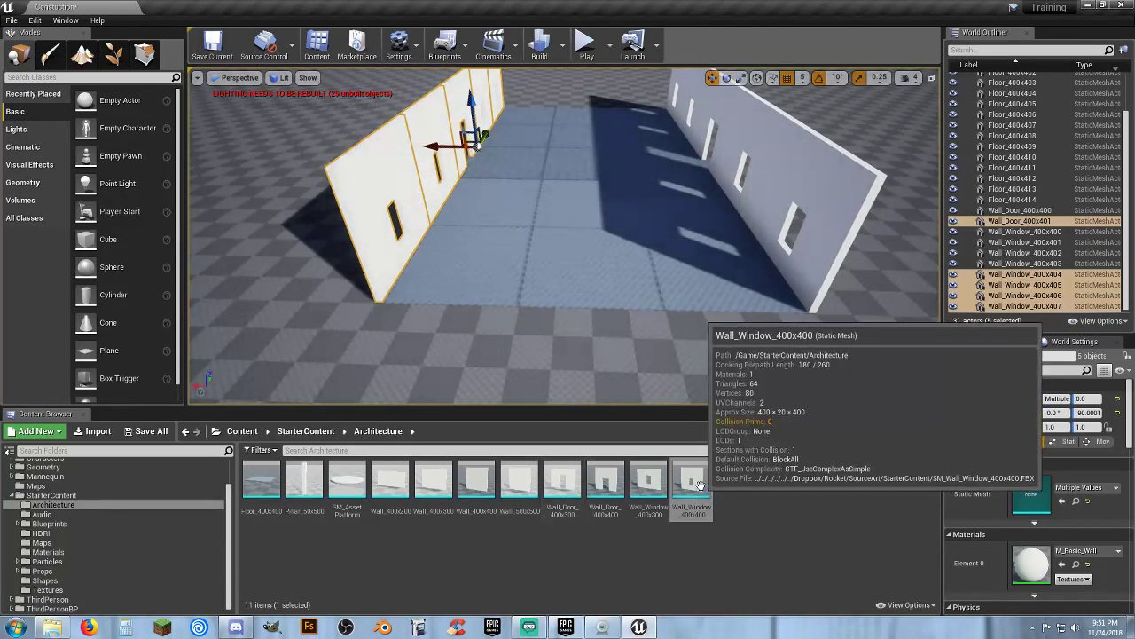
Place an unrotated Wall_Window_400x400 across the end of the floor at X 400, Y -790
drag(683, 506, 528, 301)
right_drag(528, 300, 457, 326)
key(w)
key(d)
drag(522, 264, 487, 271)
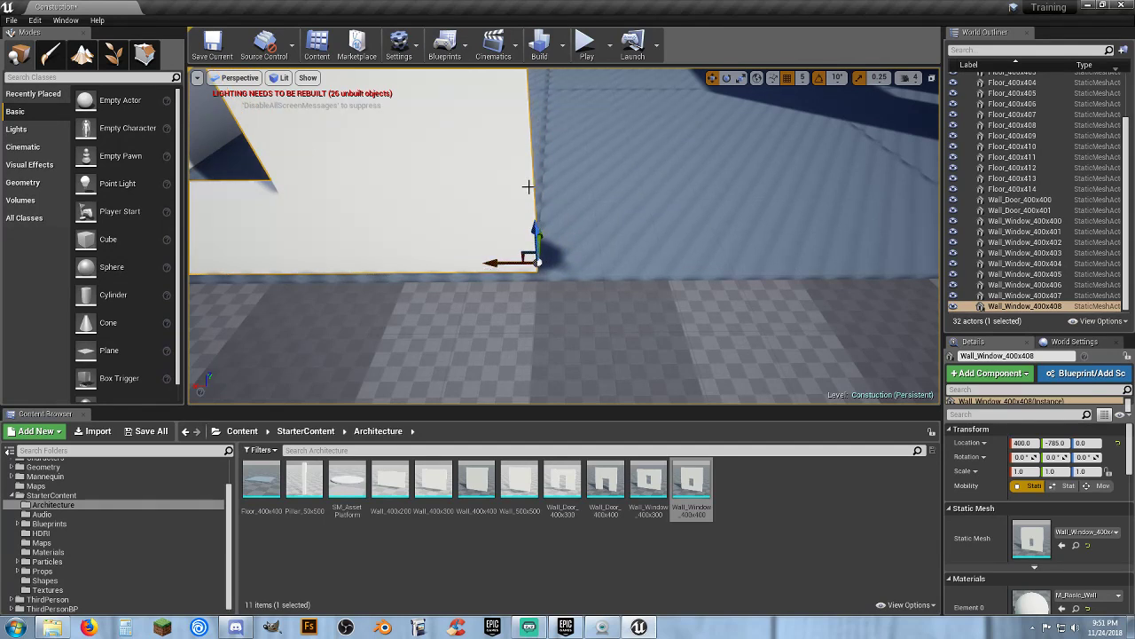
key(a)
right_drag(500, 284, 572, 294)
key(d)
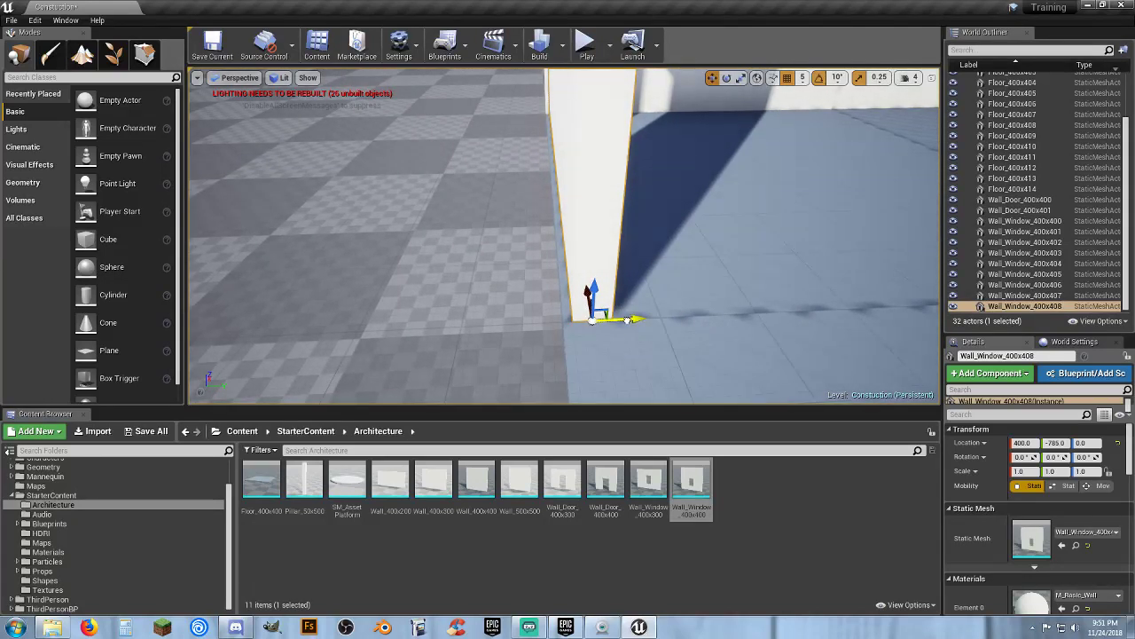
drag(628, 320, 616, 321)
key(a)
right_drag(615, 320, 909, 315)
key(s)
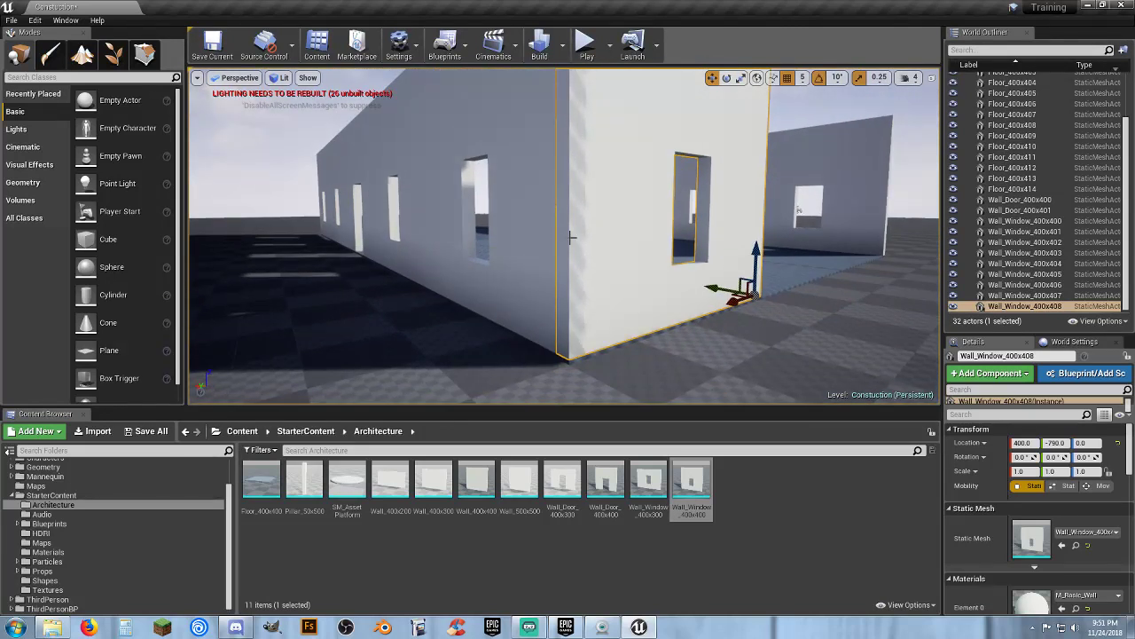
right_drag(572, 237, 400, 230)
key(d)
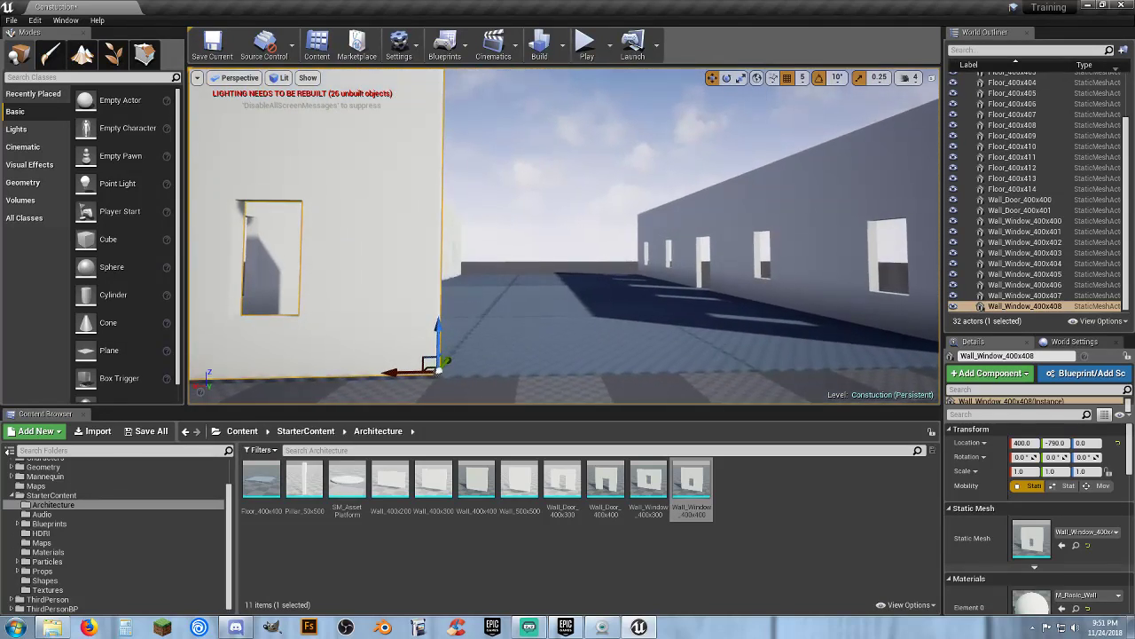
Duplicate the end wall and move the copy along the end edge to an X location of 0
key(ctrl+w)
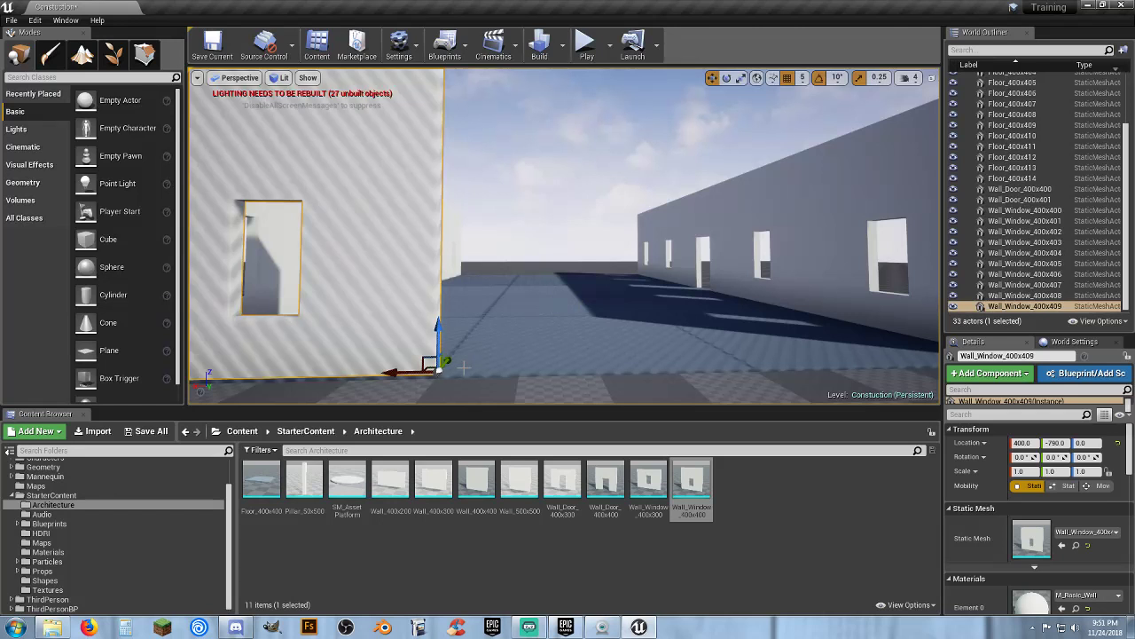
drag(396, 374, 715, 385)
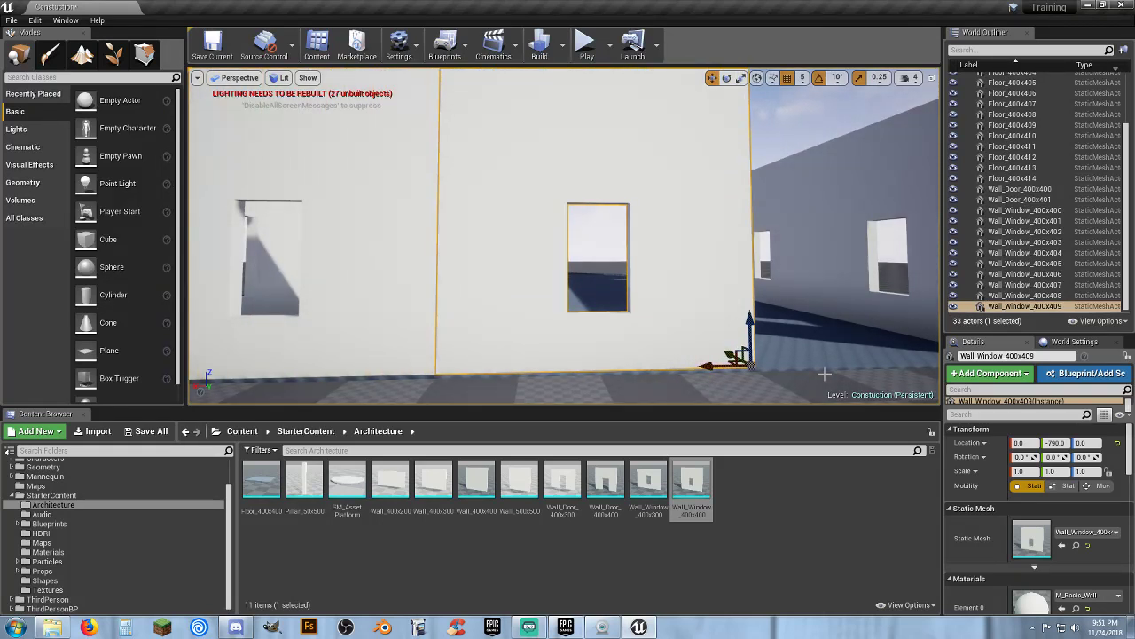
right_drag(825, 374, 890, 400)
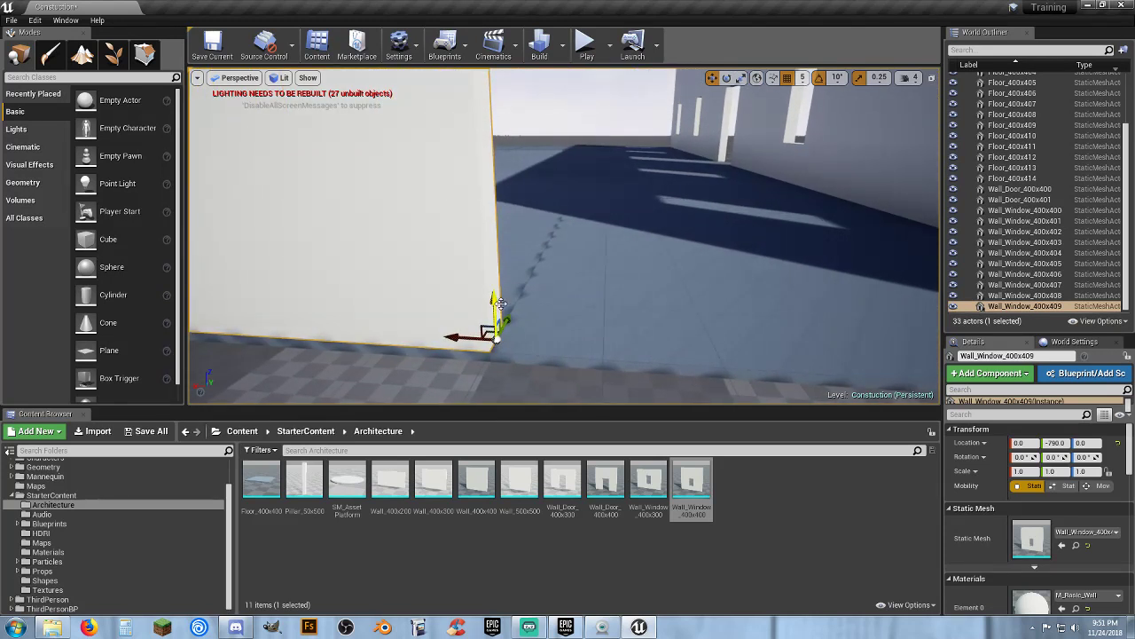
key(s)
right_drag(568, 309, 579, 304)
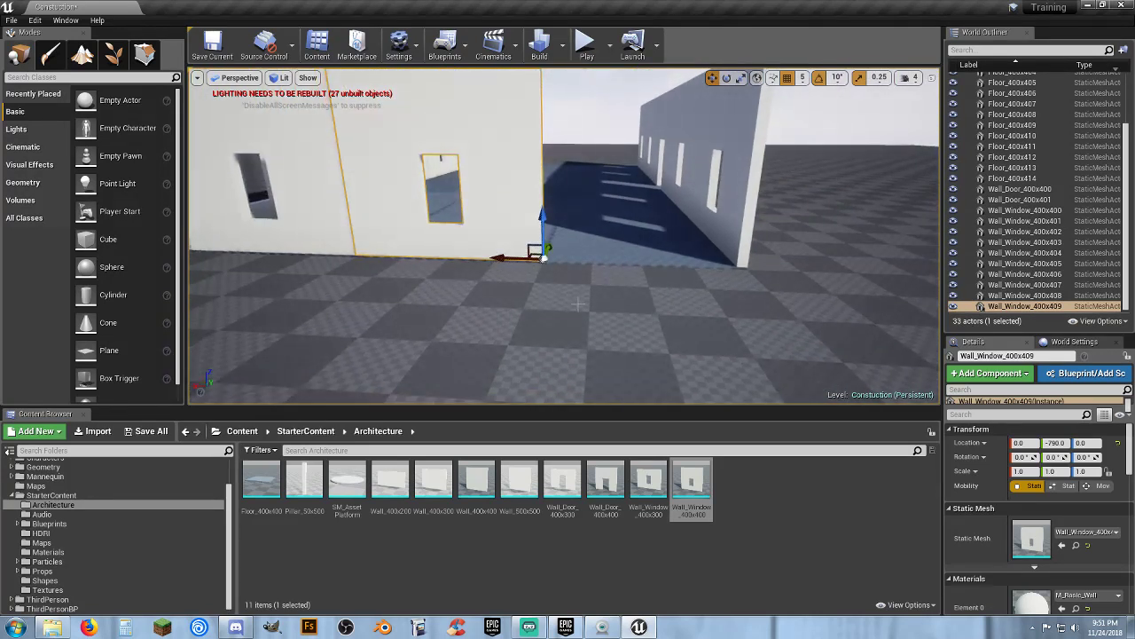
Paste another copy of the end wall and move it along the end edge to an X location of -400
key(ctrl+v)
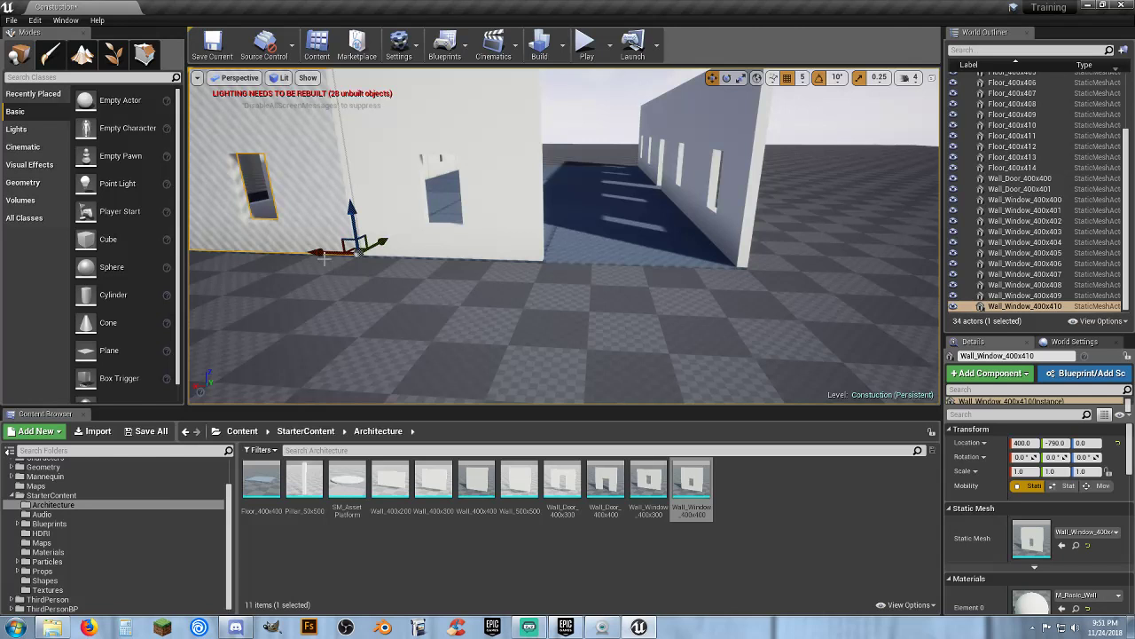
drag(321, 252, 701, 285)
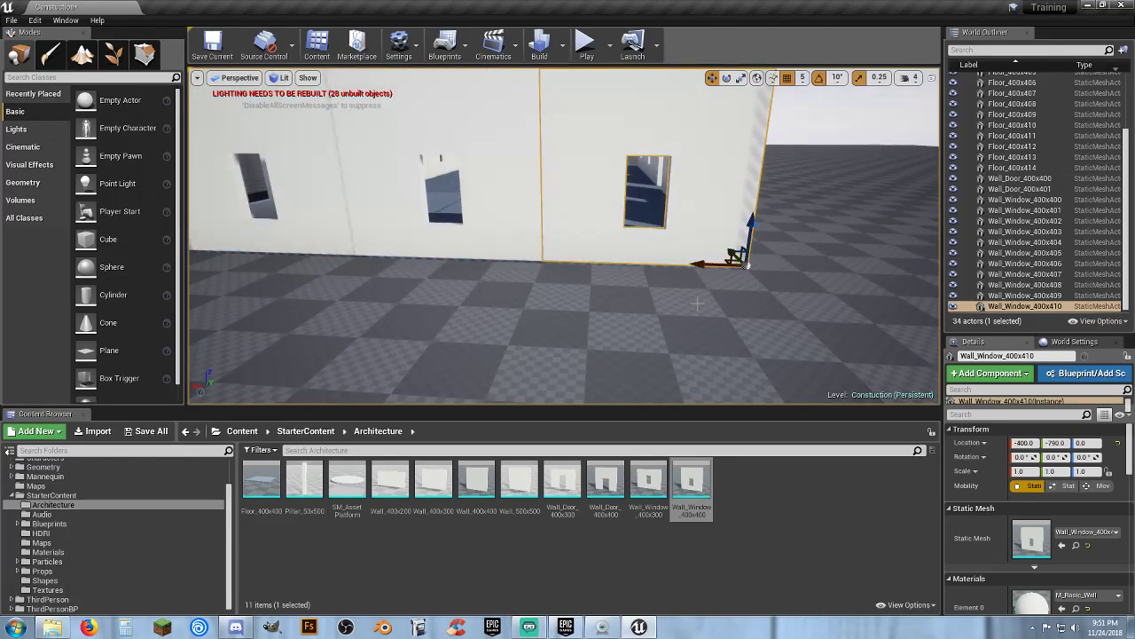
right_drag(697, 304, 670, 277)
key(d)
key(a)
key(s)
Duplicate the three end walls and move the copies to the opposite end of the floor at a Y location of 1190
ctrl+click(627, 192)
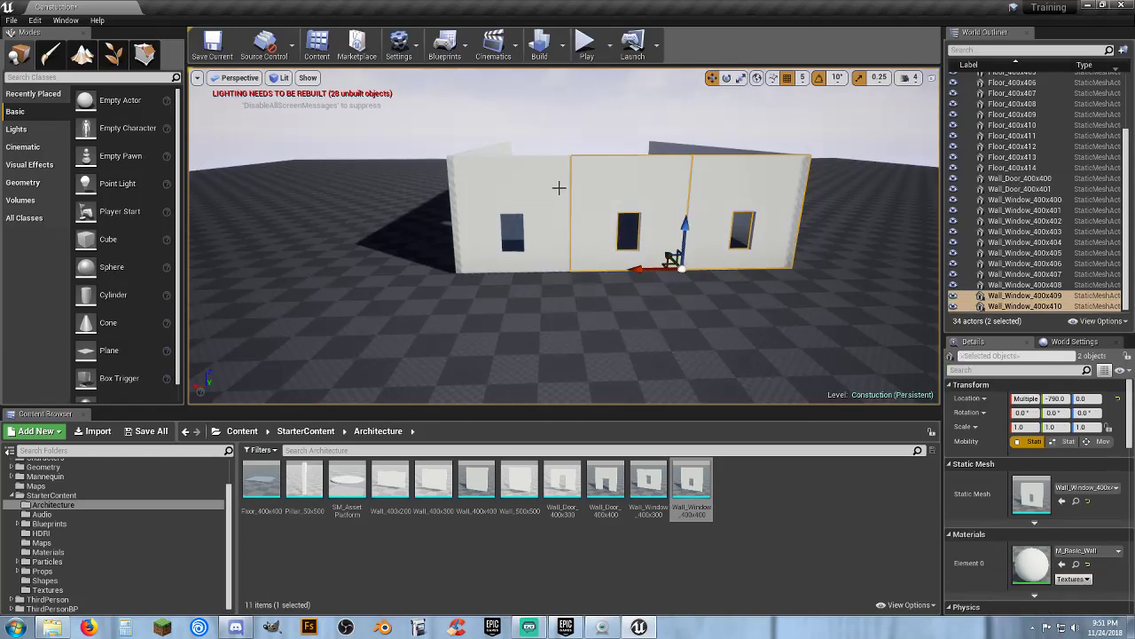
ctrl+click(555, 188)
right_drag(555, 189, 591, 284)
key(s)
key(a)
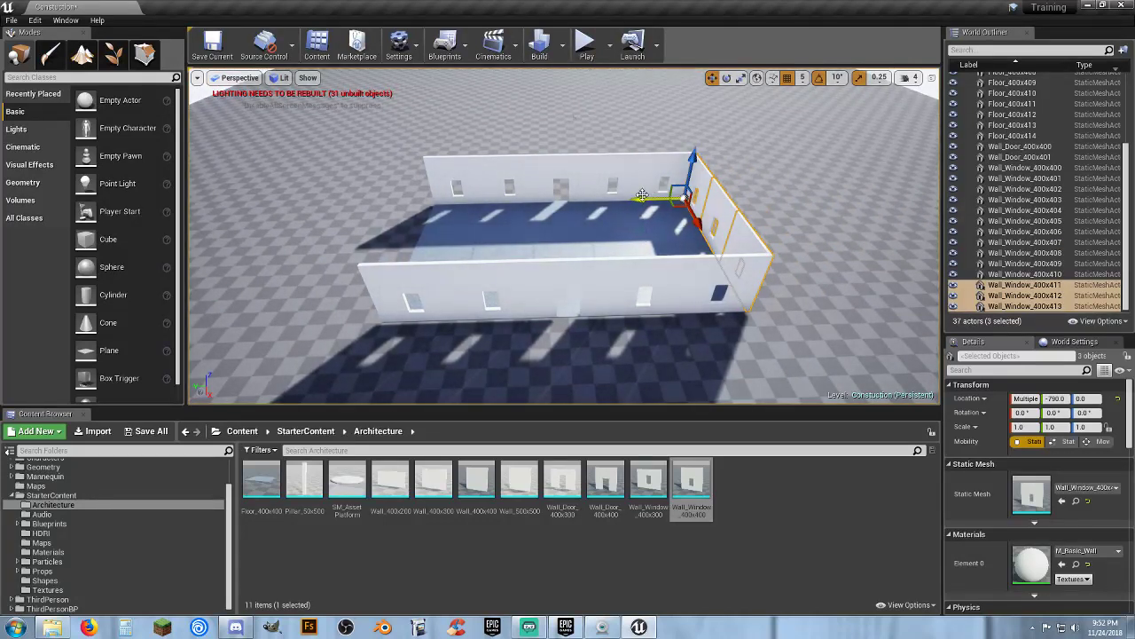
drag(527, 198, 381, 197)
key(w)
right_drag(381, 197, 671, 235)
key(a)
key(w)
key(w)
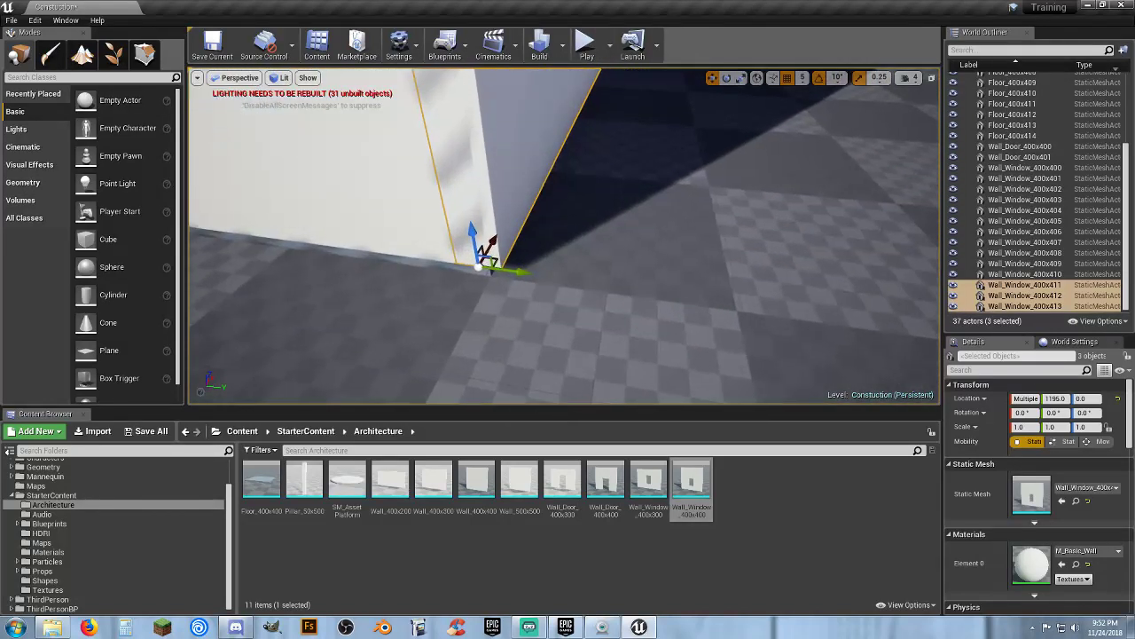
drag(509, 271, 503, 271)
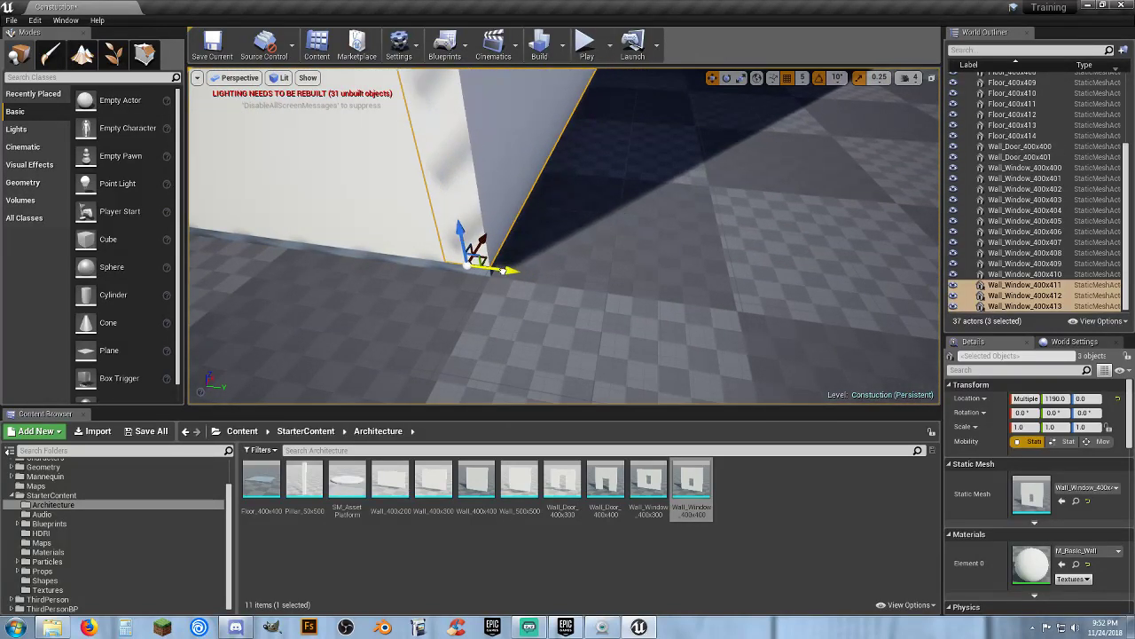
right_drag(538, 276, 497, 248)
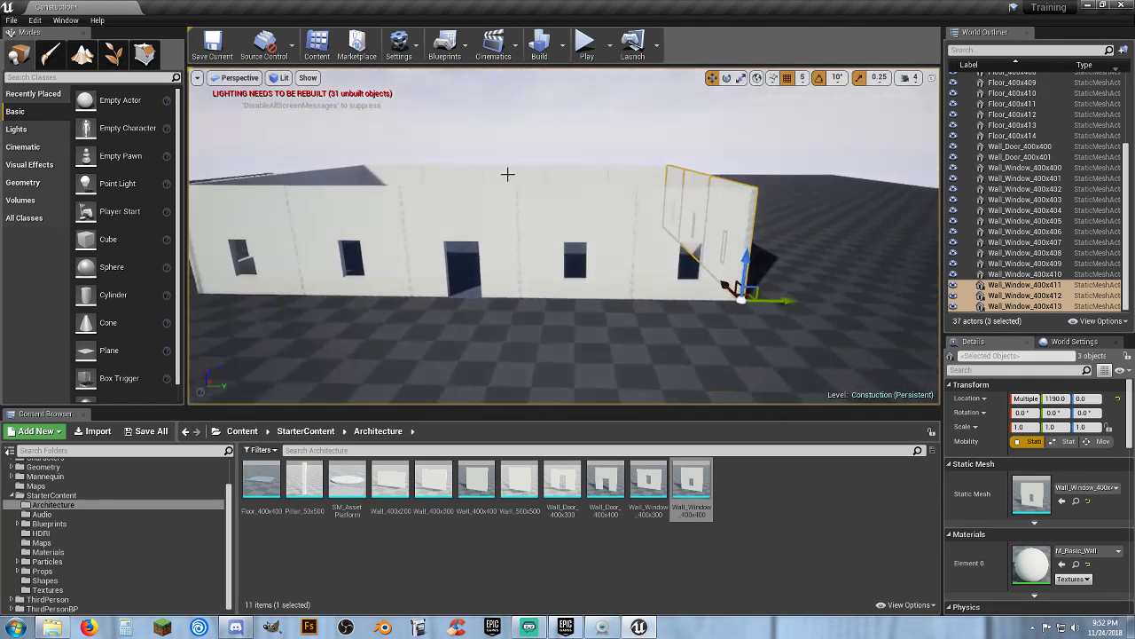
Play the level and walk the character around inside the enclosed walls, then stop playing
click(586, 44)
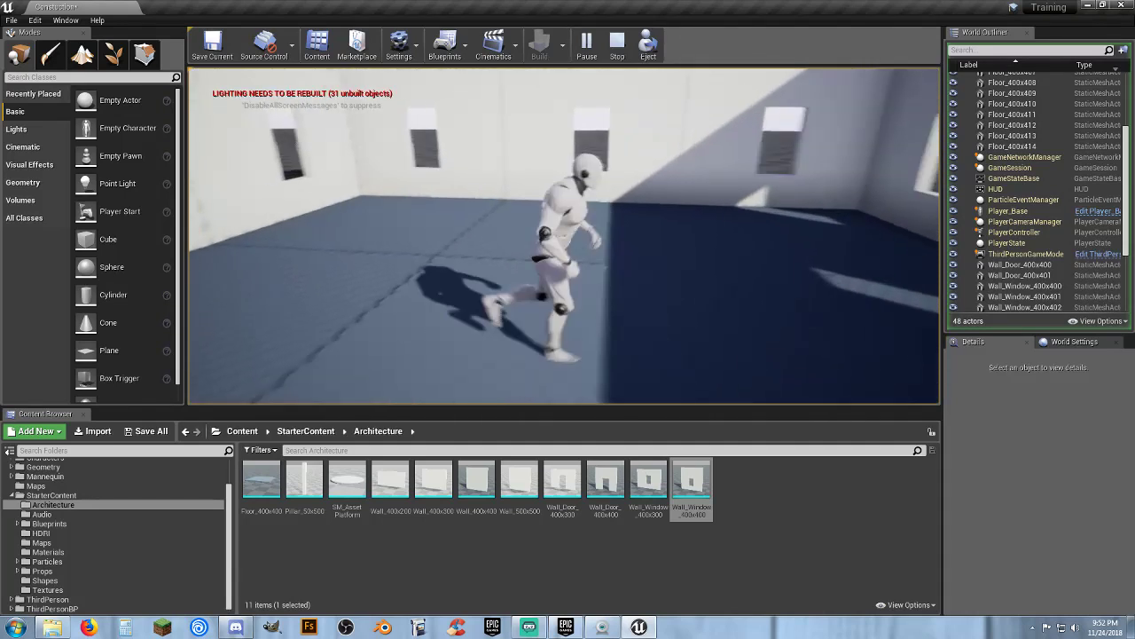
key(d)
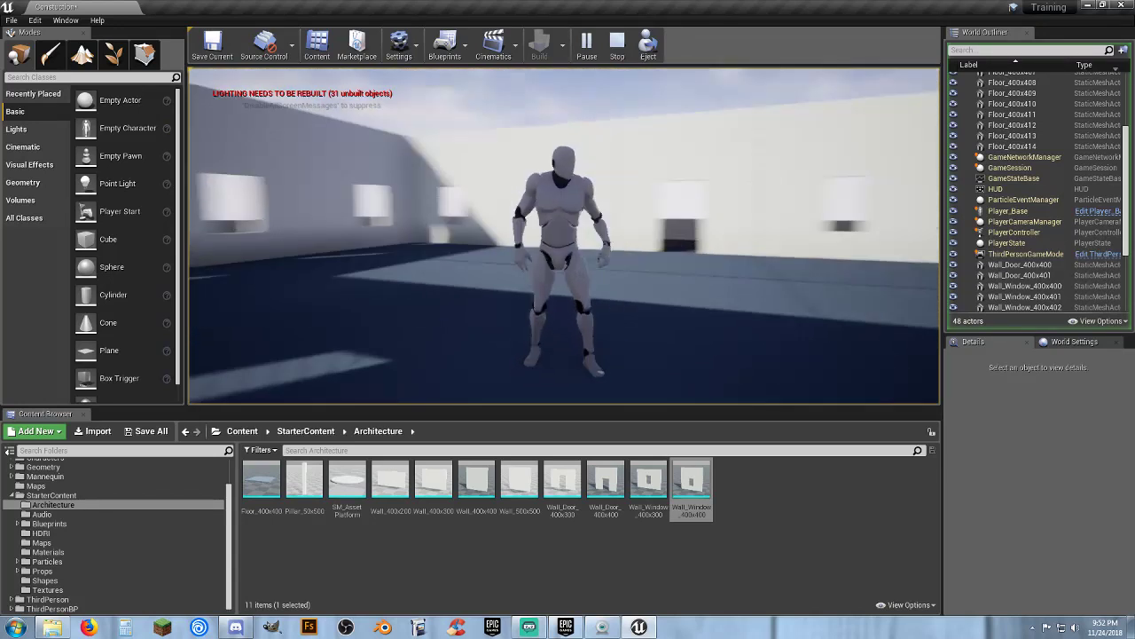
key(w)
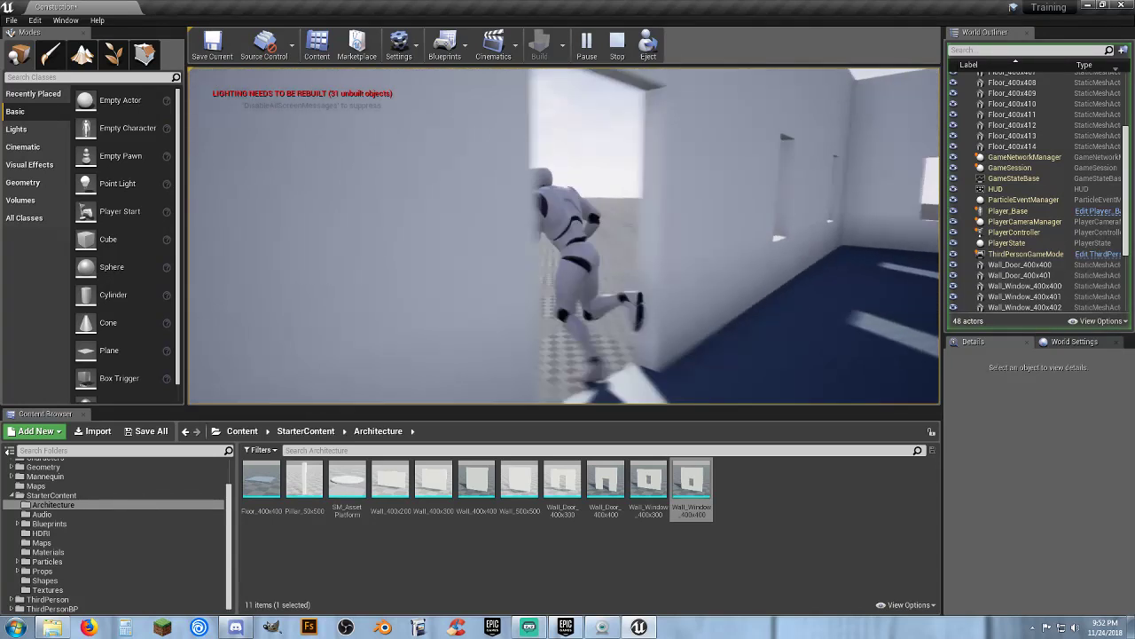
key(w)
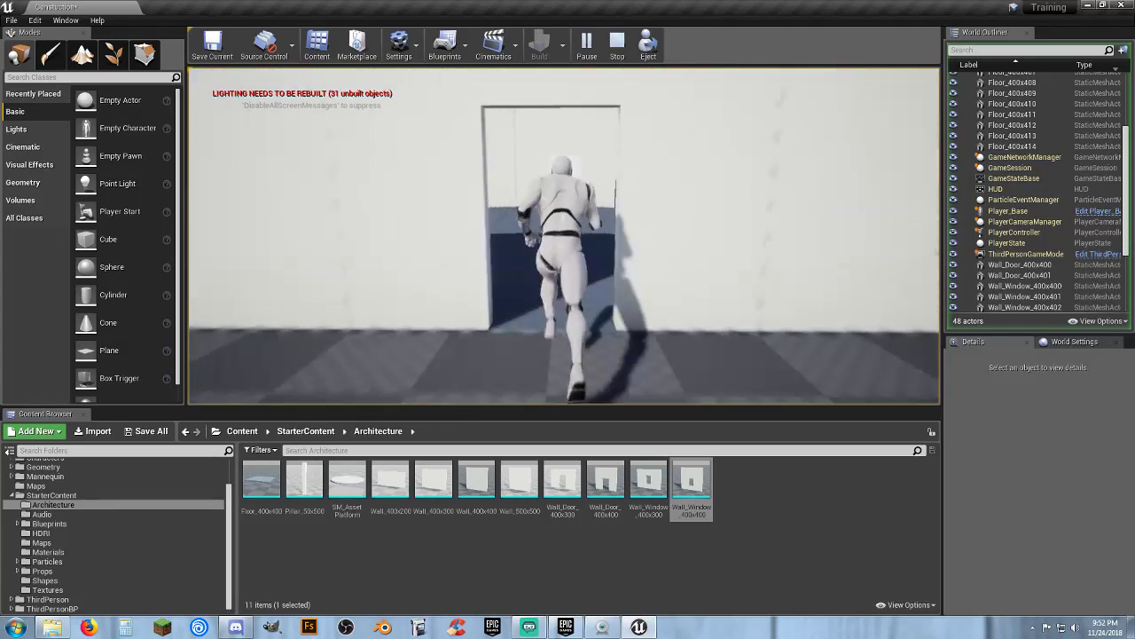
key(w)
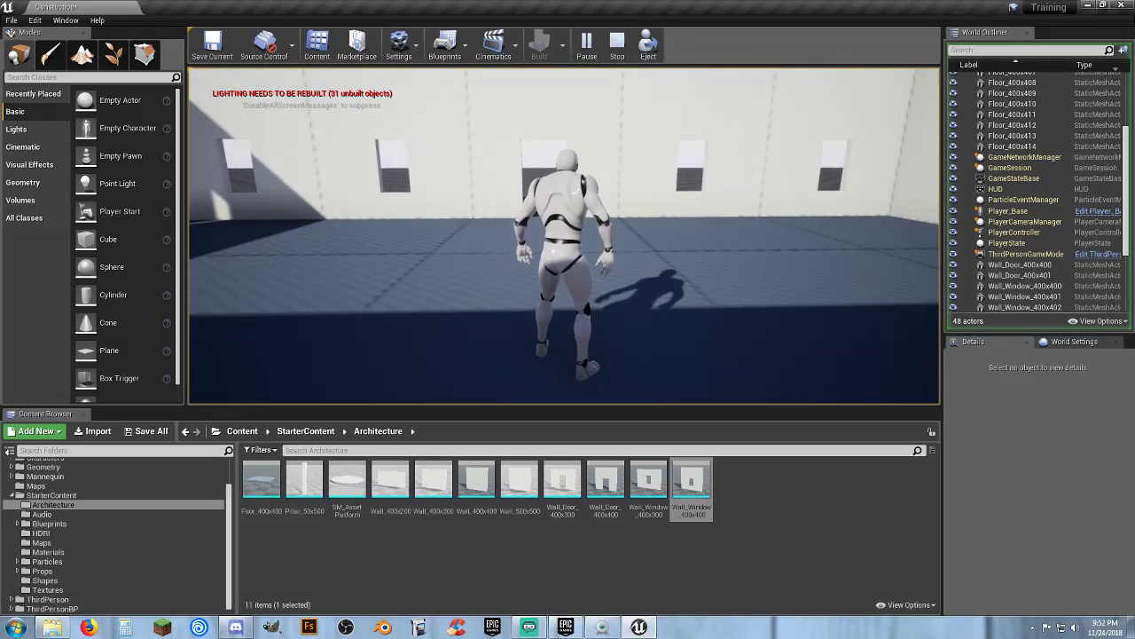
key(s)
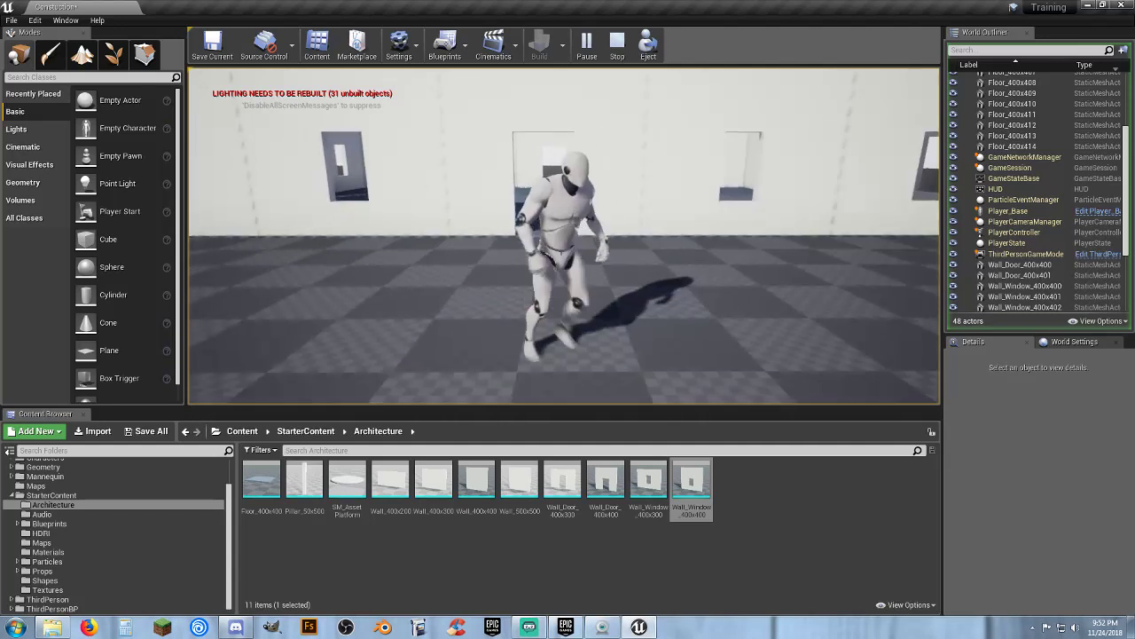
key(Escape)
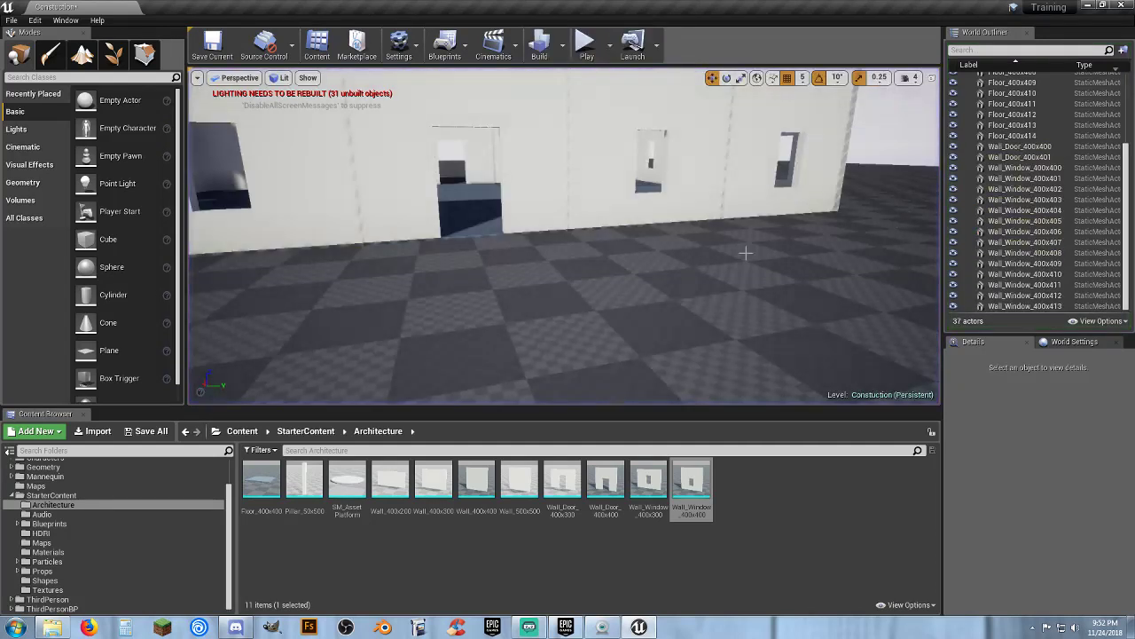
Select all fifteen floor tiles, duplicate them, and raise the copies to a Z location of 420 as a roof
key(w)
right_drag(747, 254, 683, 215)
key(s)
key(w)
key(s)
scroll(1038, 156, up, 5)
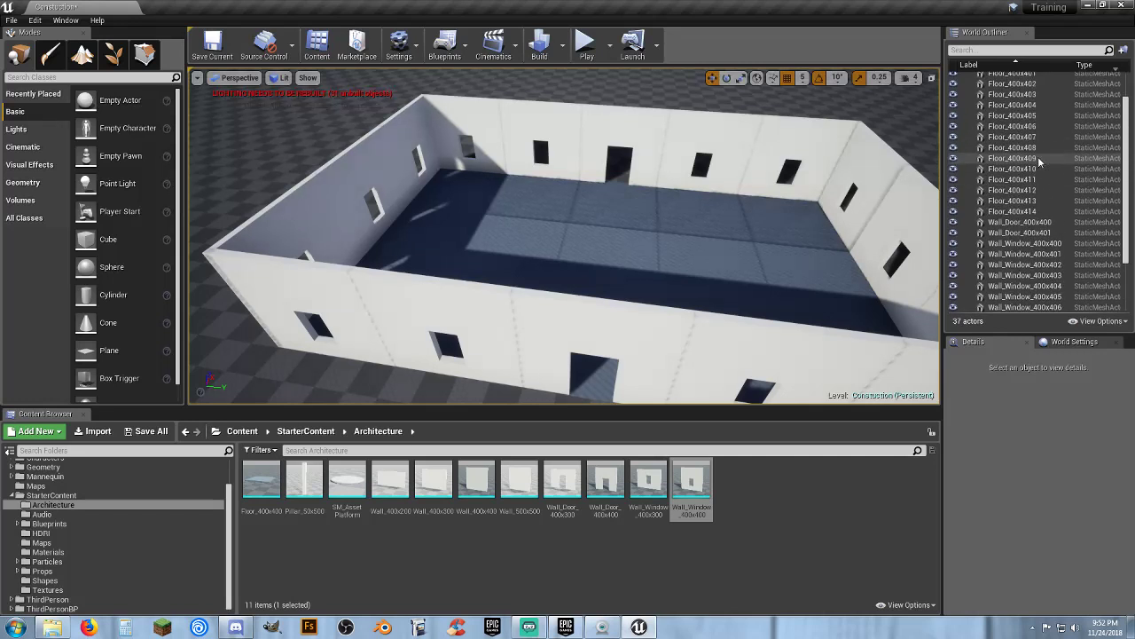
click(1012, 98)
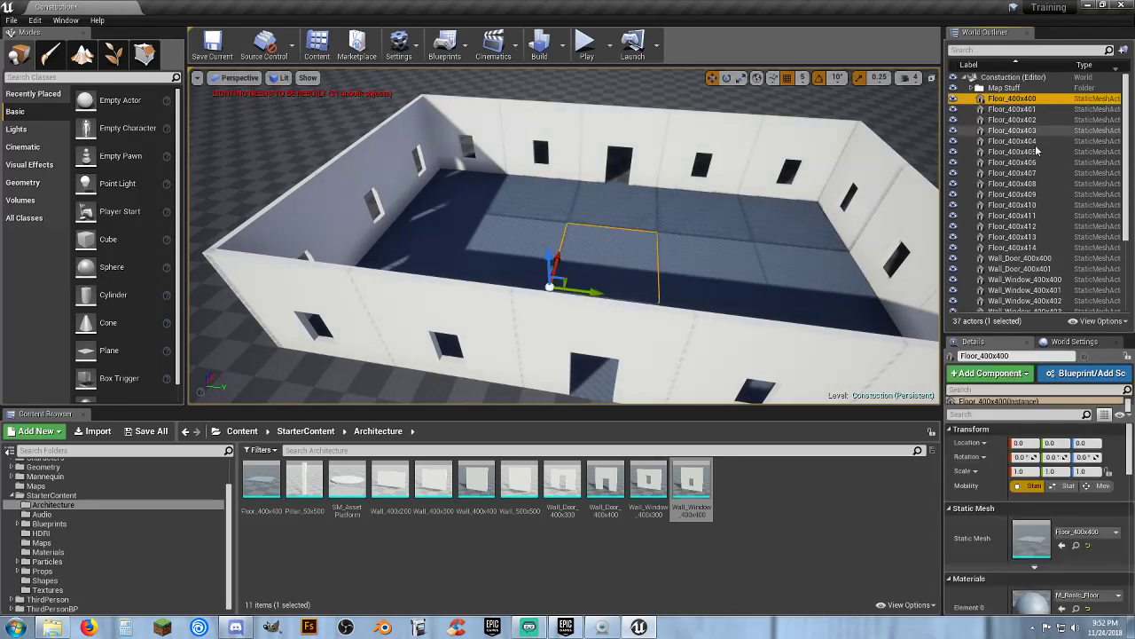
shift+click(1013, 247)
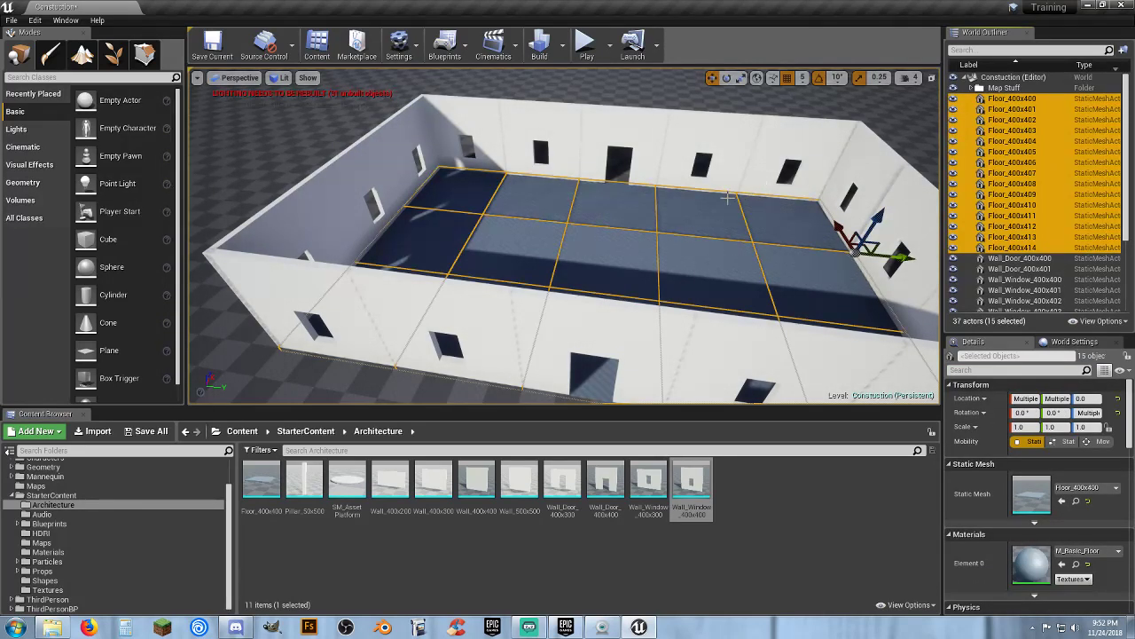
key(ctrl+w)
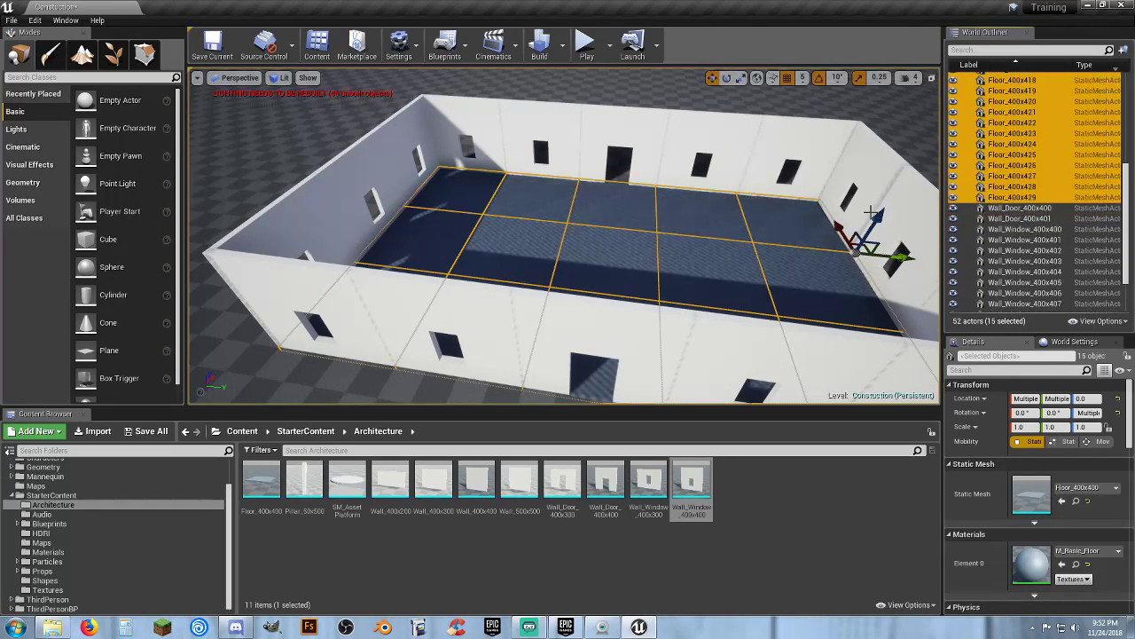
drag(881, 216, 891, 102)
key(d)
right_drag(568, 240, 399, 199)
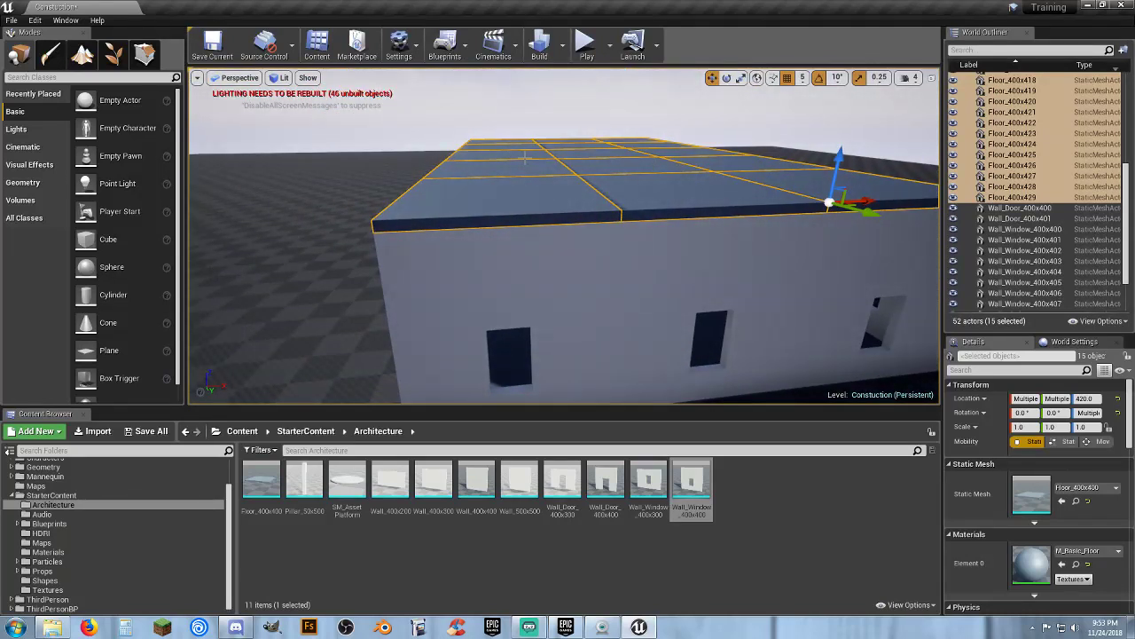
key(d)
right_drag(657, 187, 639, 194)
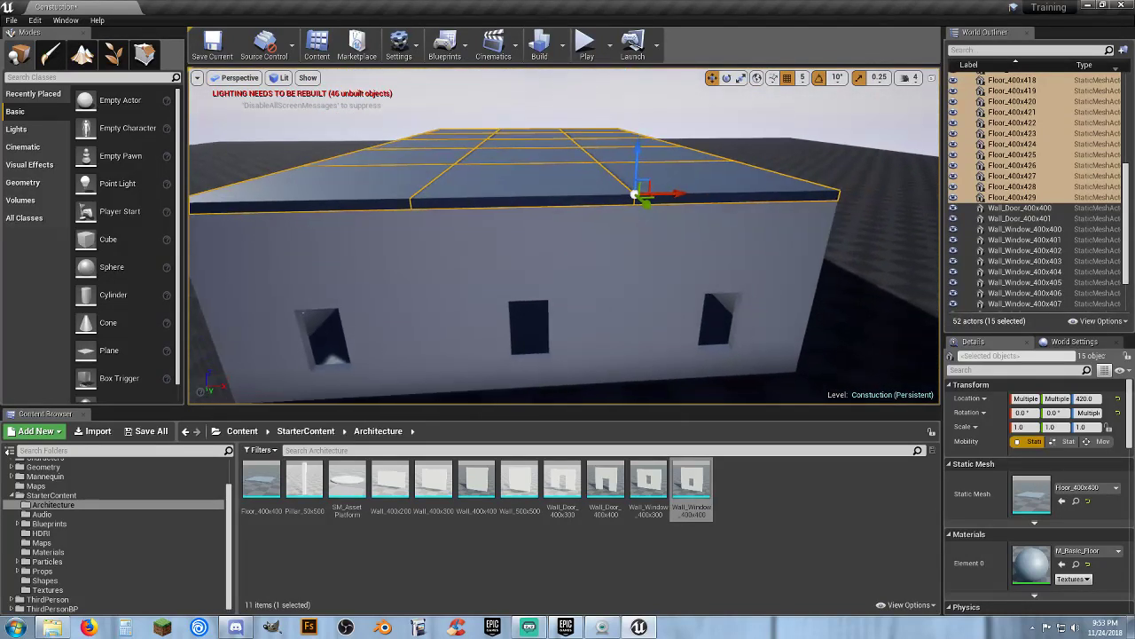
Play the level and walk the character into the roofed building, then stop playing
right_drag(568, 240, 745, 248)
key(w)
key(w)
key(s)
key(a)
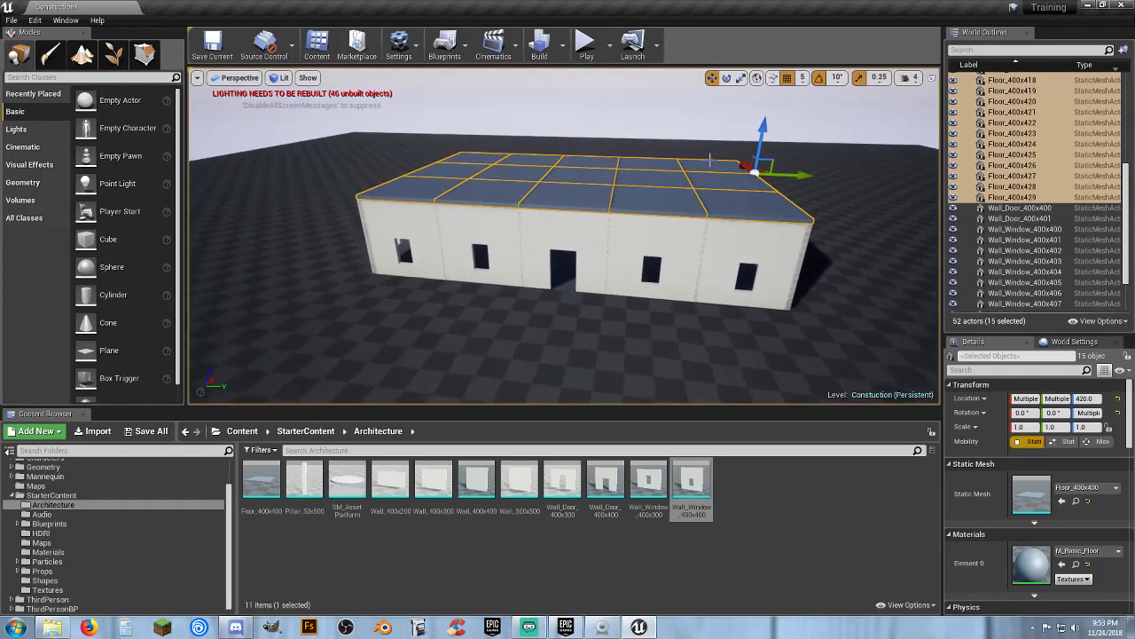
click(587, 46)
key(w)
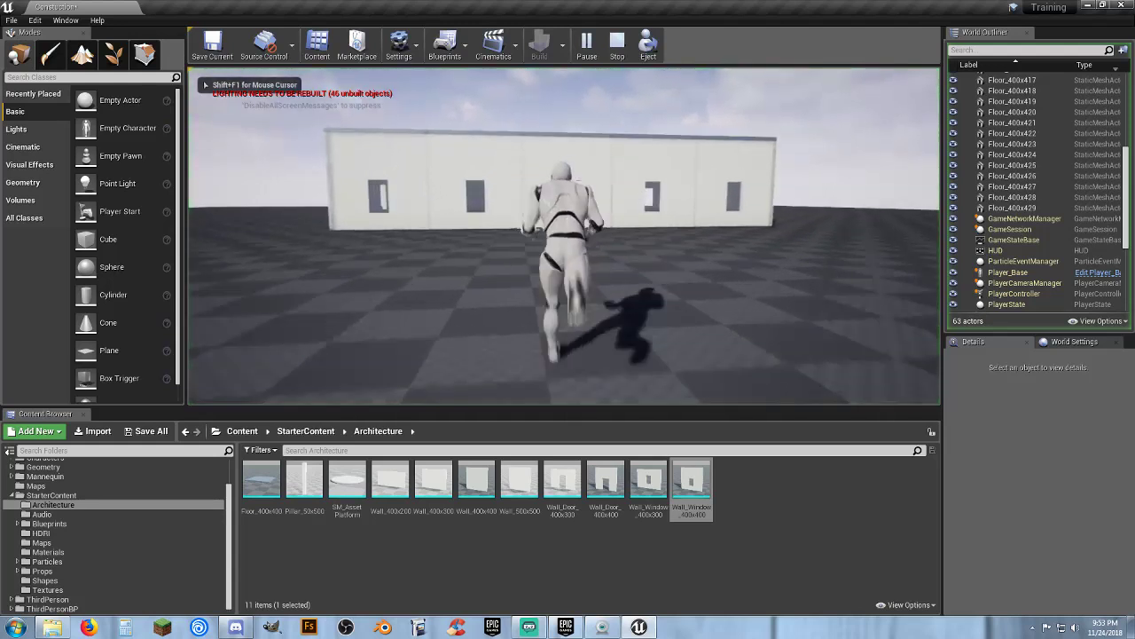
key(w)
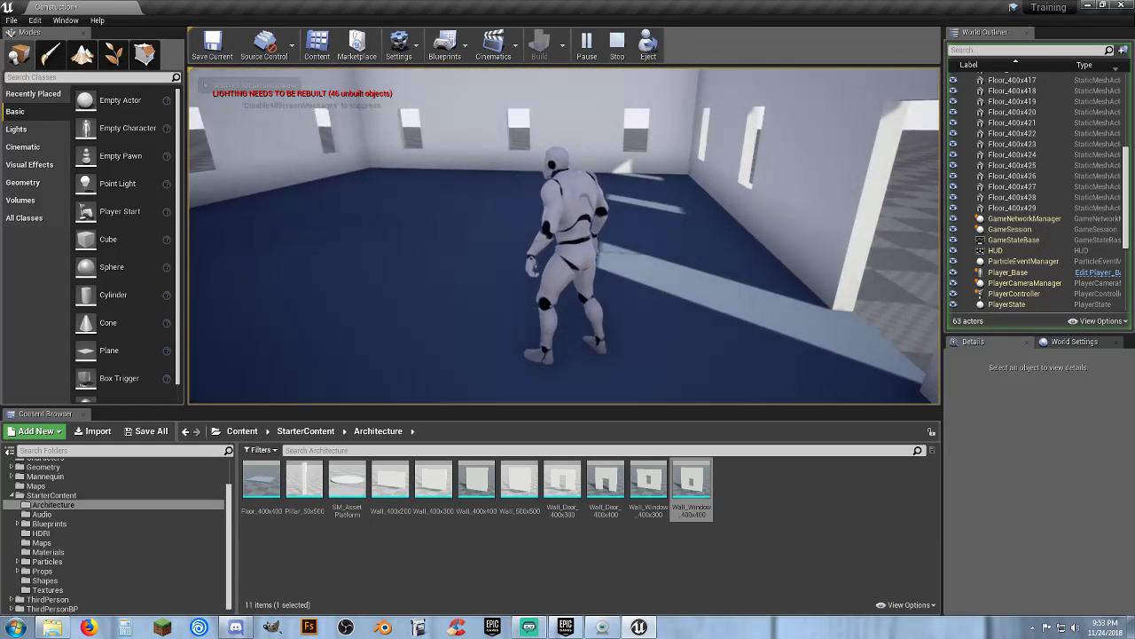
key(Escape)
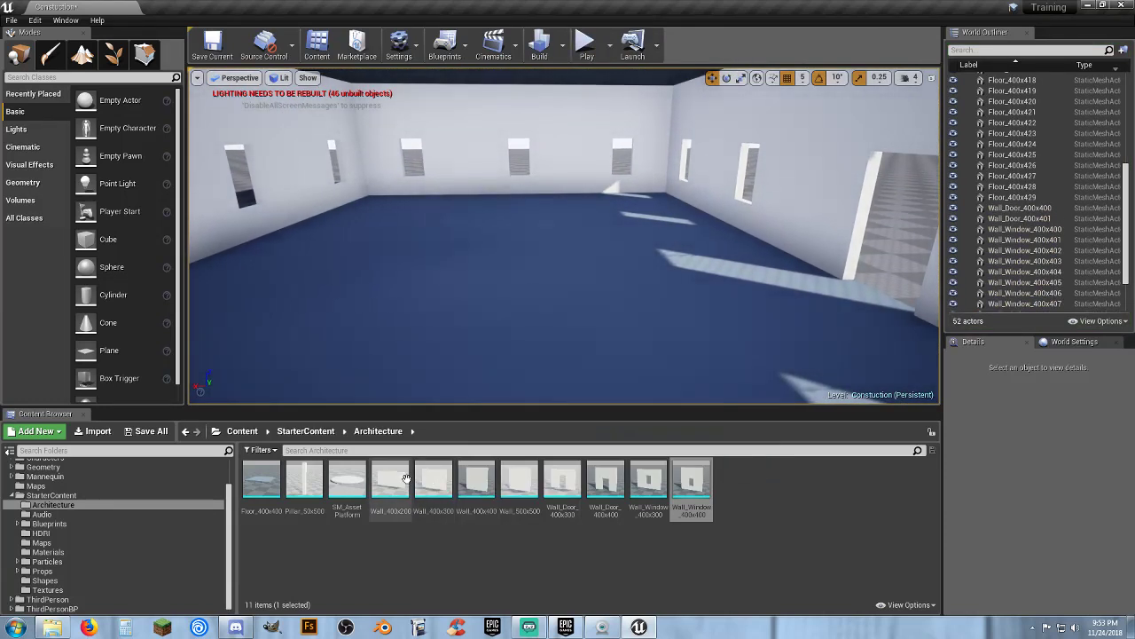
Place a plain Wall_400x400 piece inside the enclosed building
drag(706, 350, 838, 280)
right_drag(735, 316, 935, 320)
key(a)
key(d)
key(a)
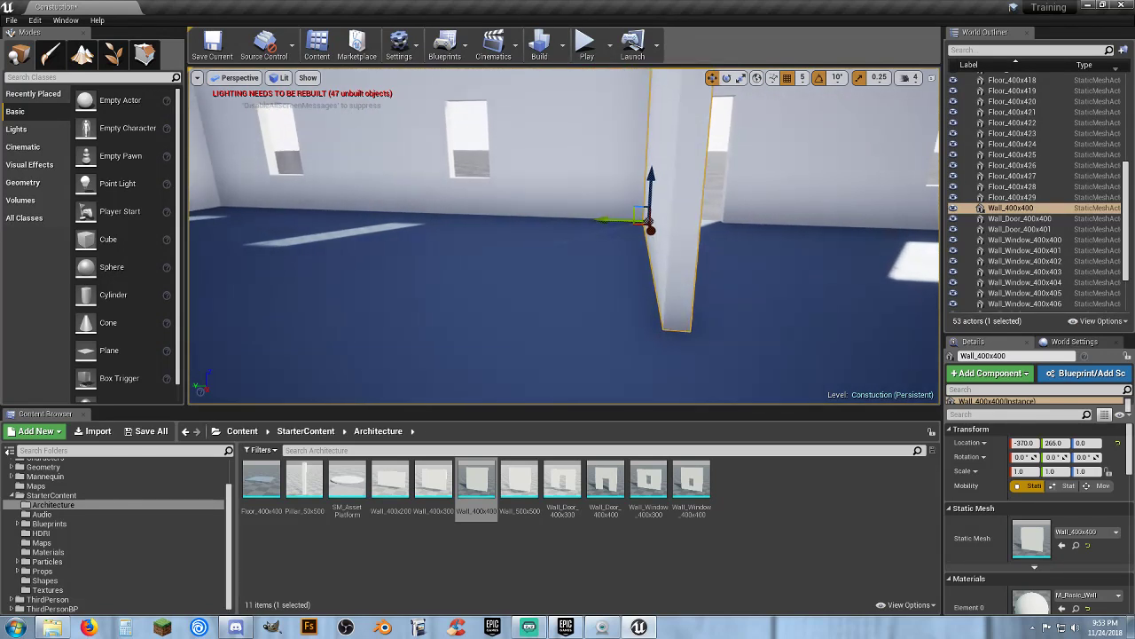
Move the interior wall along Y to a location of about 350
right_drag(748, 324, 754, 377)
key(w)
key(d)
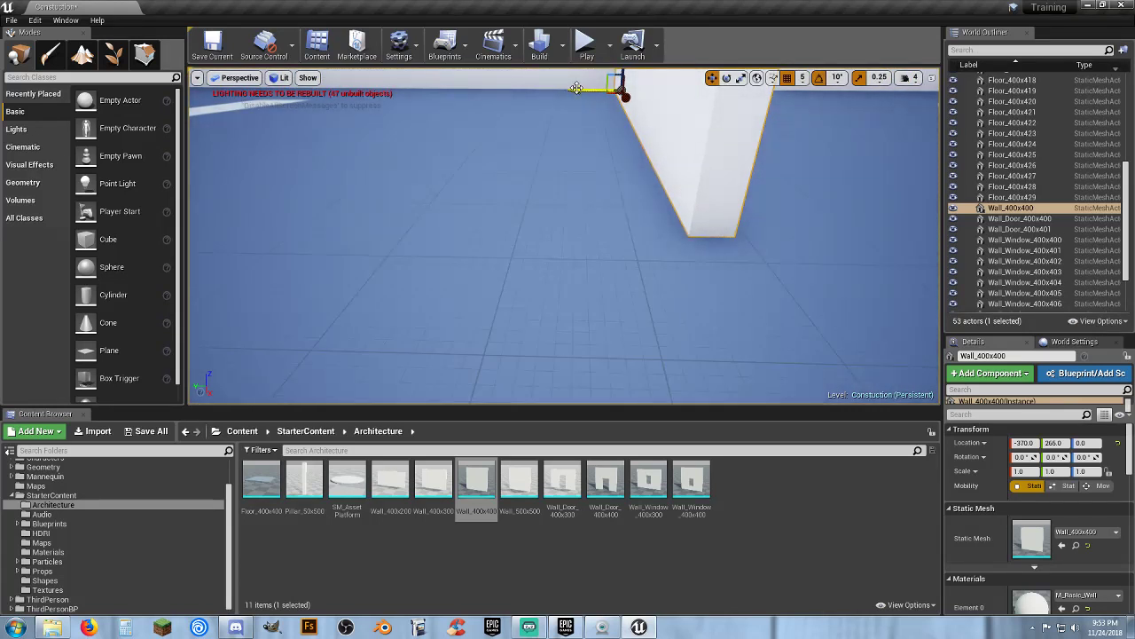
drag(576, 87, 510, 91)
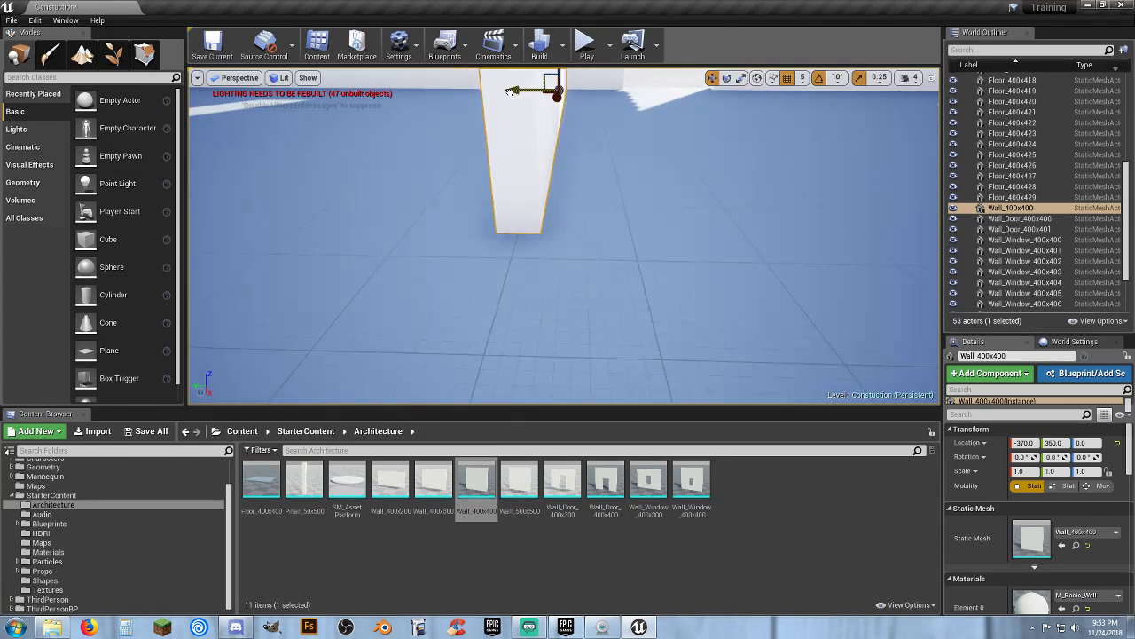
right_drag(528, 227, 510, 186)
Play the level and walk the character through the doorway into the building, then stop playing
click(586, 44)
key(w)
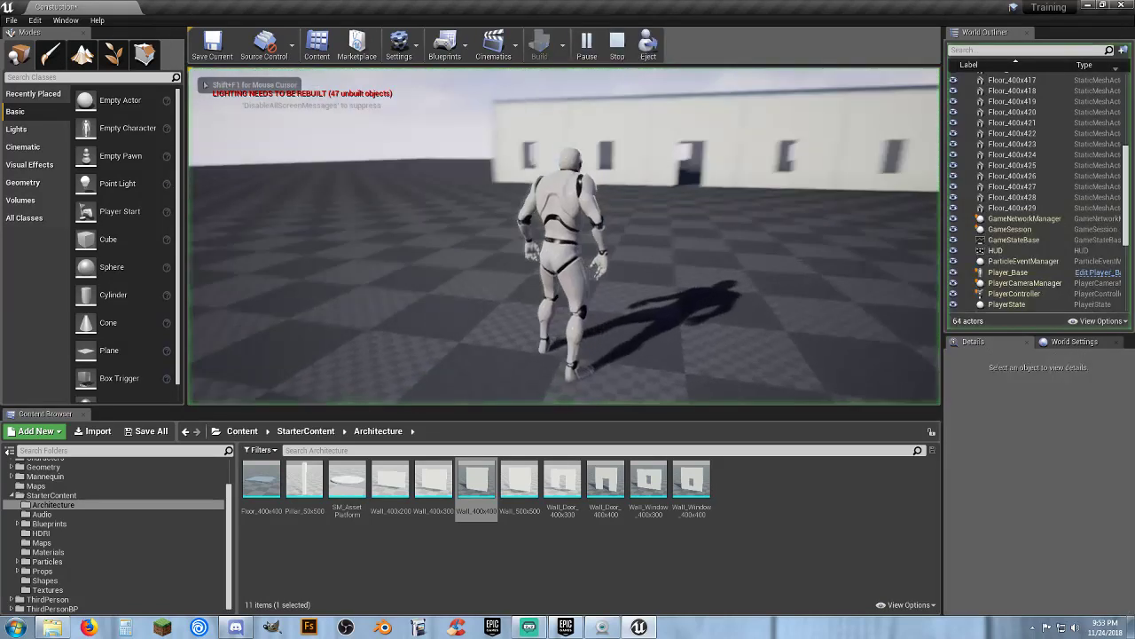
key(w)
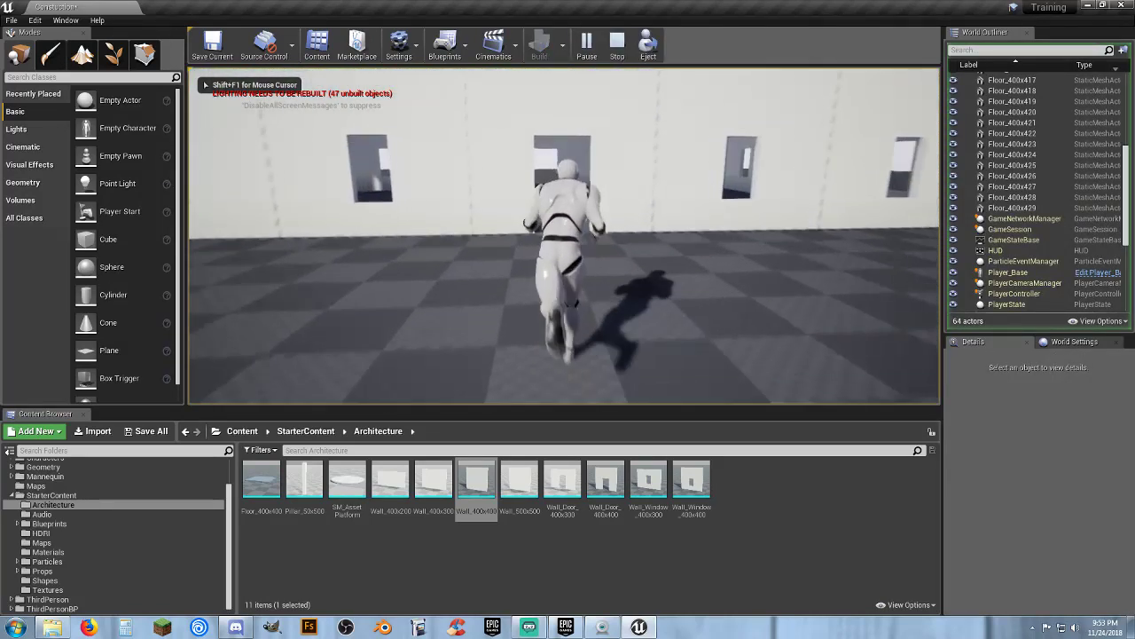
key(w)
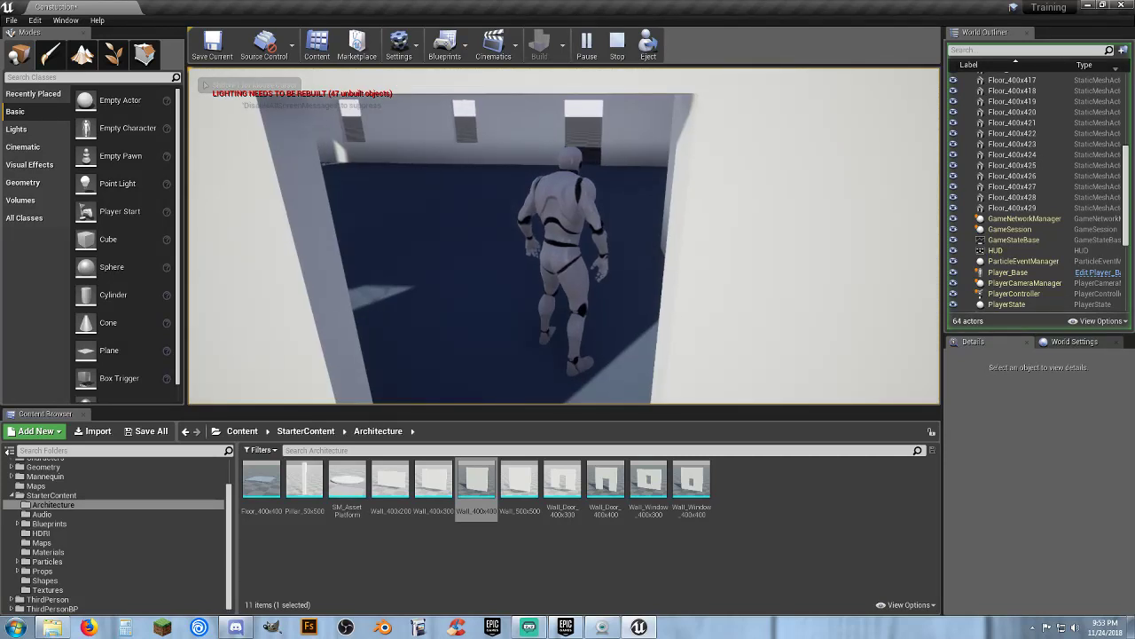
key(Escape)
Move the interior wall along Y to a location of 400
mouse_move(672, 219)
right_down()
mouse_move(671, 178)
mouse_move(683, 195)
mouse_move(671, 218)
right_up()
click(639, 266)
key(a)
right_drag(639, 267, 684, 265)
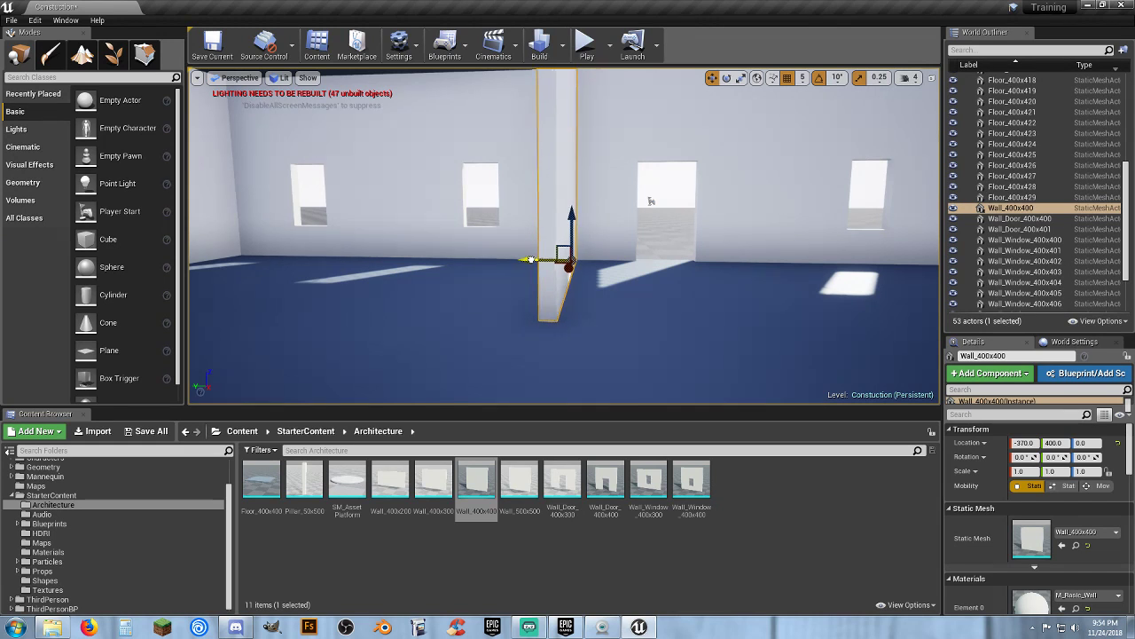
Move the interior wall along X to a location of -400
key(d)
right_drag(614, 261, 587, 291)
key(w)
key(s)
key(s)
key(a)
right_drag(657, 292, 768, 261)
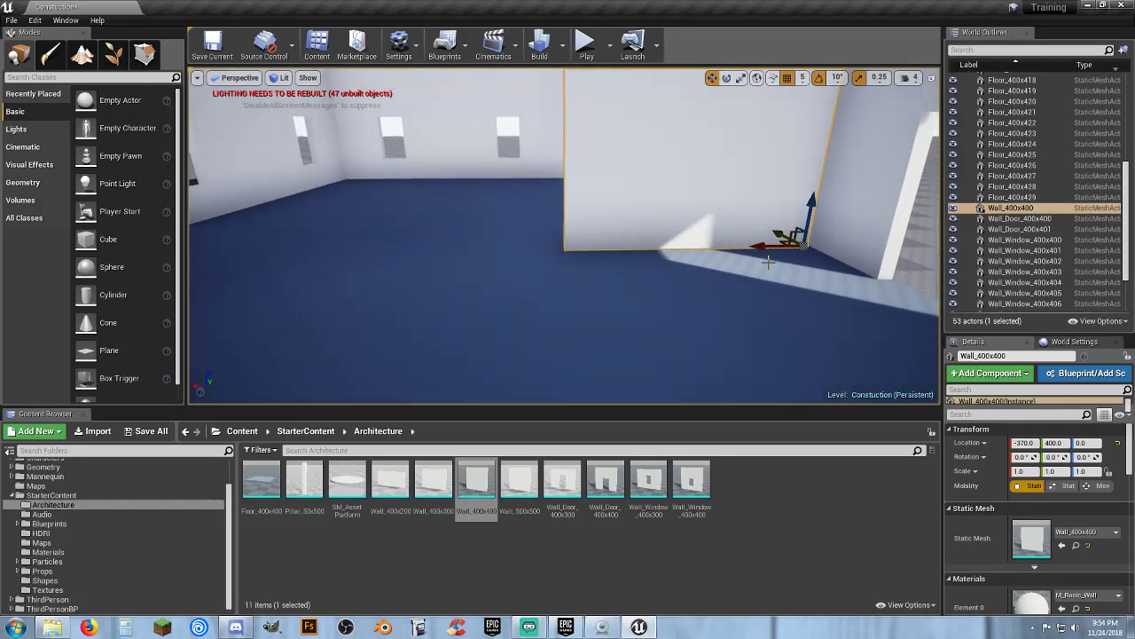
mouse_move(763, 252)
mouse_down()
mouse_move(622, 249)
mouse_move(768, 247)
mouse_up()
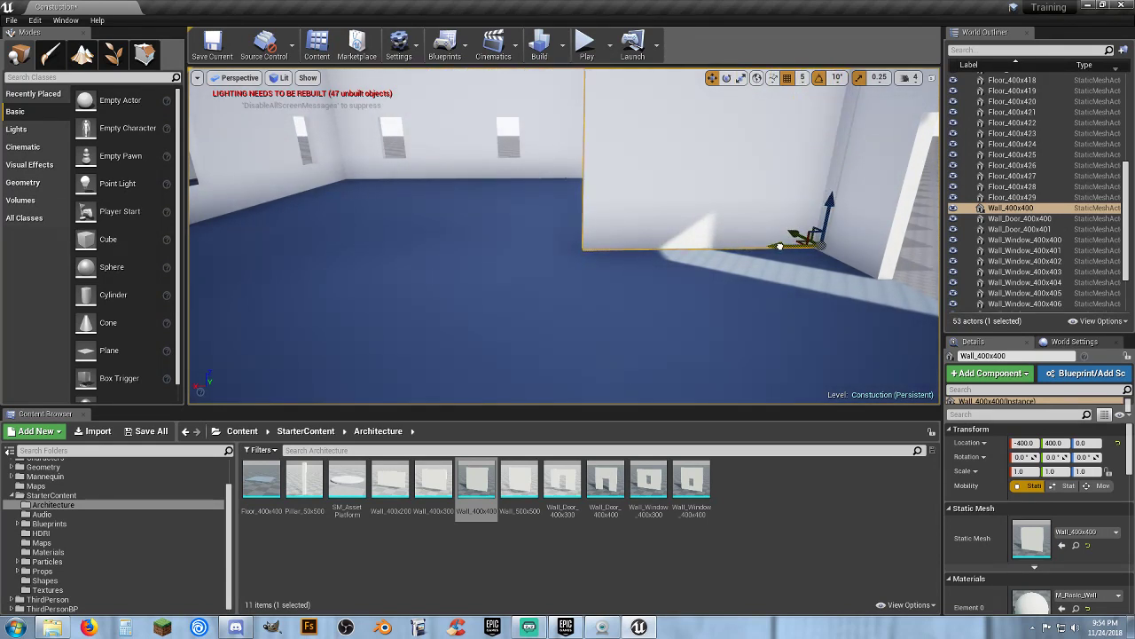
key(w)
key(d)
right_drag(755, 255, 717, 256)
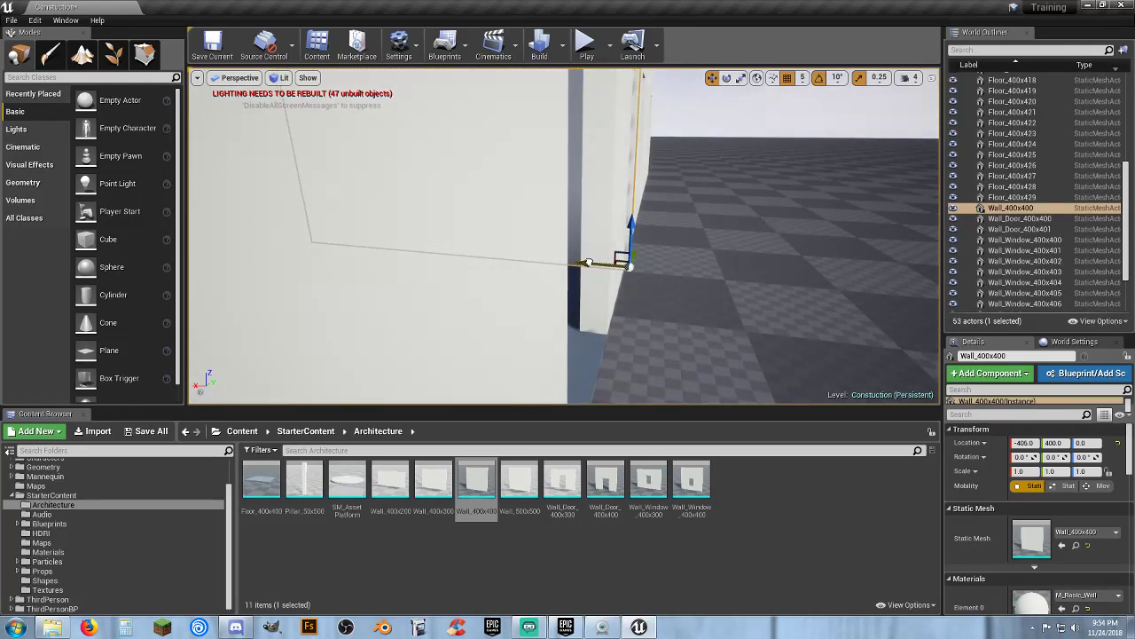
key(s)
mouse_move(693, 273)
right_down()
mouse_move(705, 273)
mouse_move(678, 282)
mouse_move(695, 280)
mouse_move(690, 268)
mouse_move(674, 272)
right_up()
key(a)
key(a)
key(w)
key(s)
key(s)
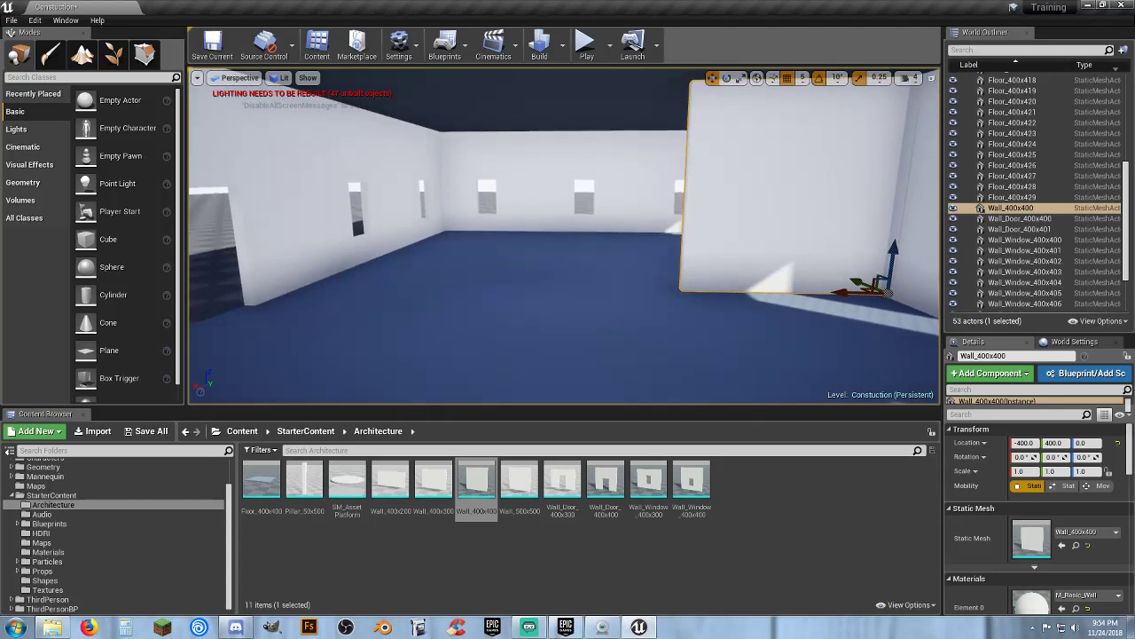
Duplicate the interior wall and move the copy along X to a location of 400
key(ctrl+w)
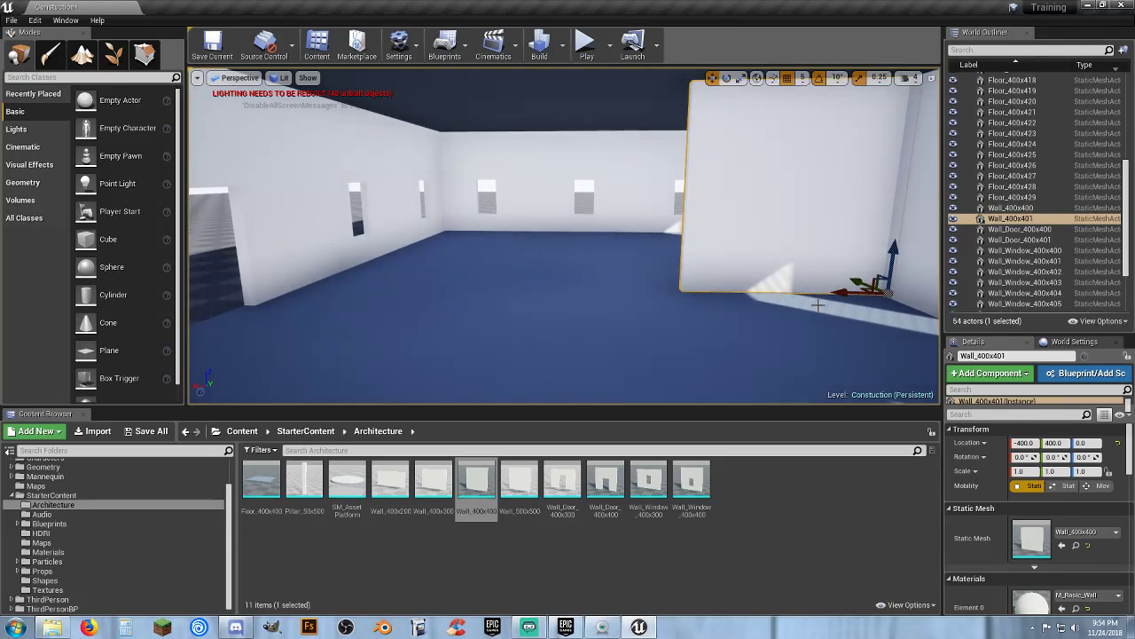
drag(840, 295, 442, 285)
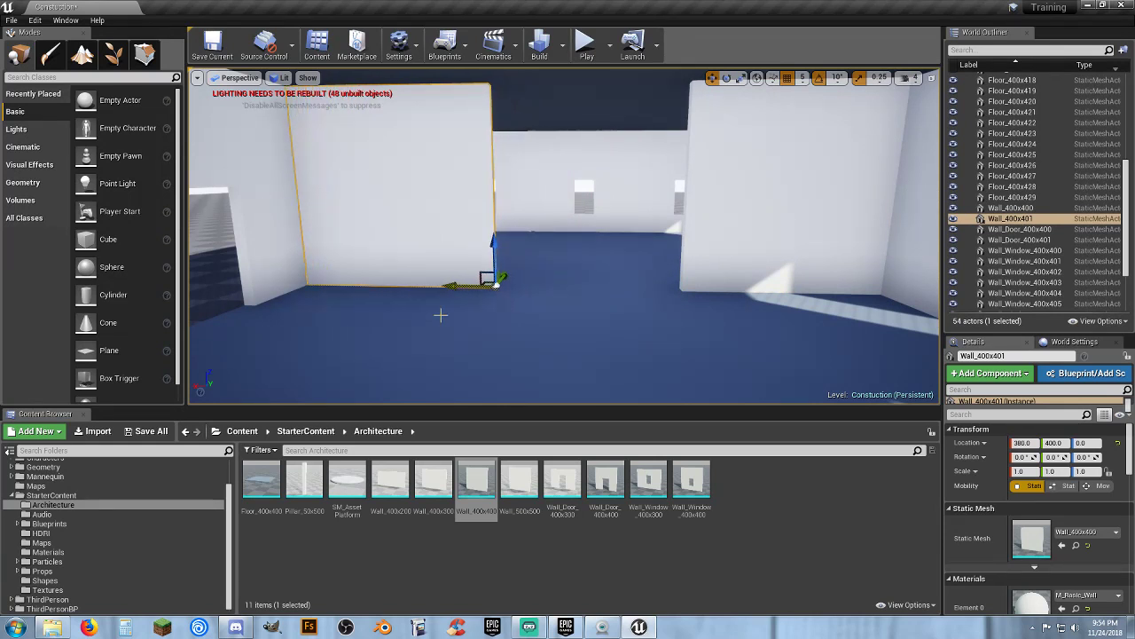
key(w)
right_drag(441, 314, 461, 345)
right_drag(532, 332, 471, 308)
key(s)
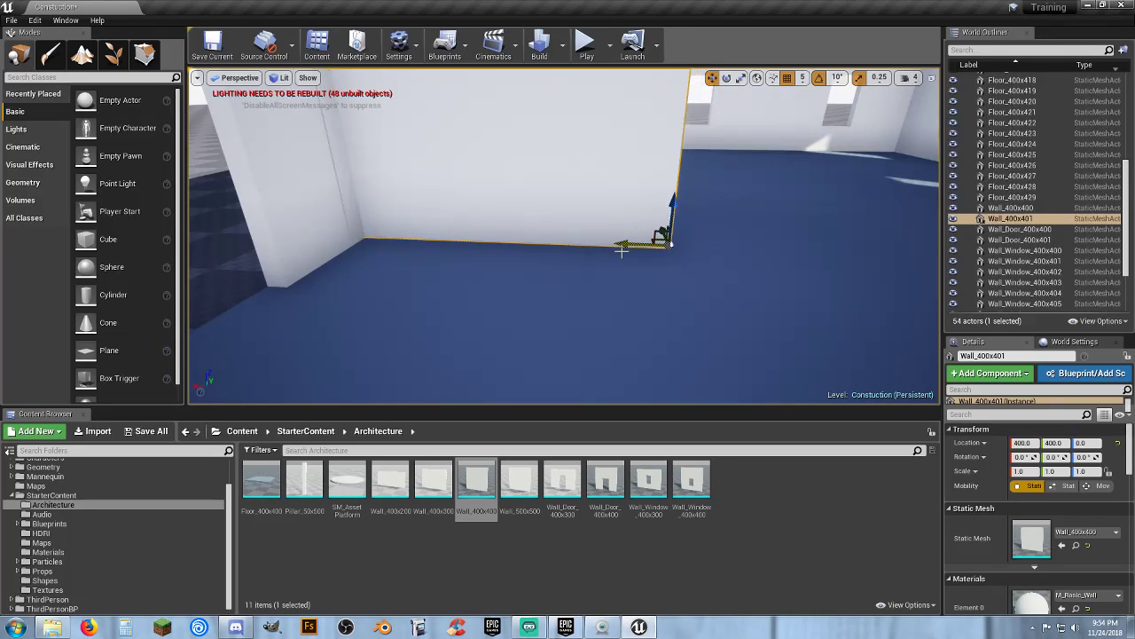
right_drag(622, 251, 514, 245)
Place a Wall_Door_400x400 piece between the two interior walls at X 0, Y 400
key(a)
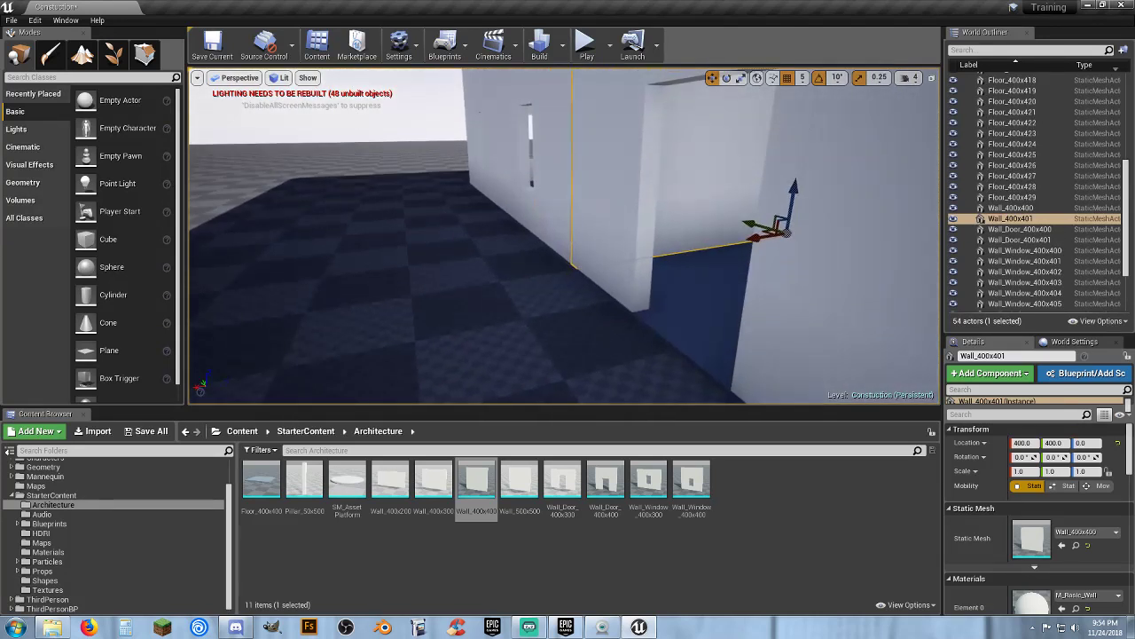
mouse_move(542, 352)
right_down()
mouse_move(514, 348)
mouse_move(542, 352)
right_up()
key(d)
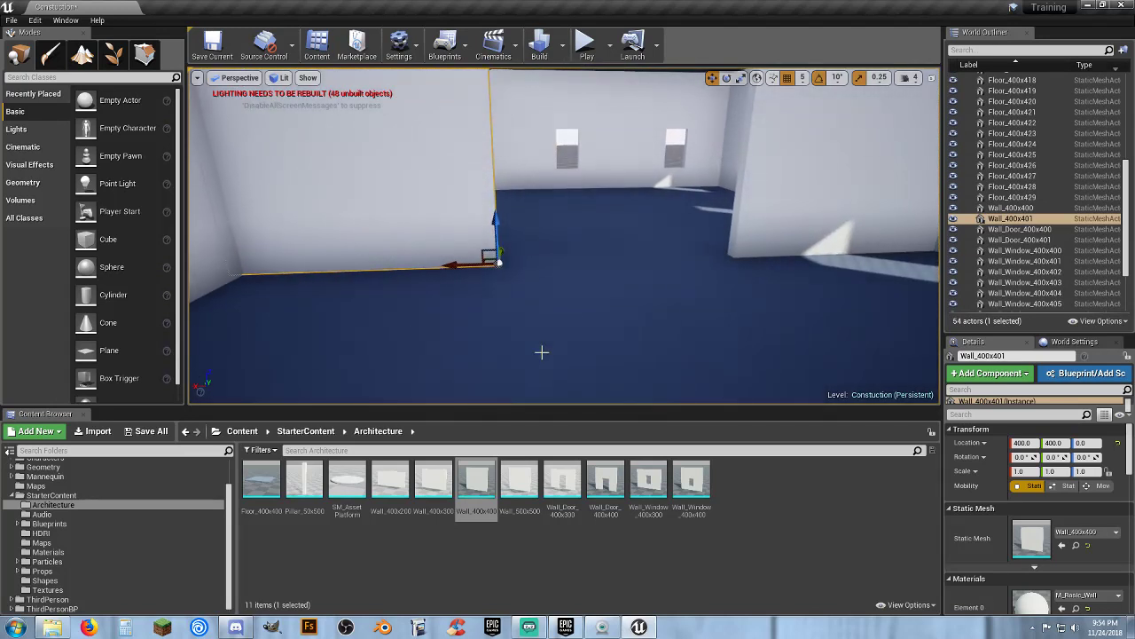
drag(610, 466, 717, 243)
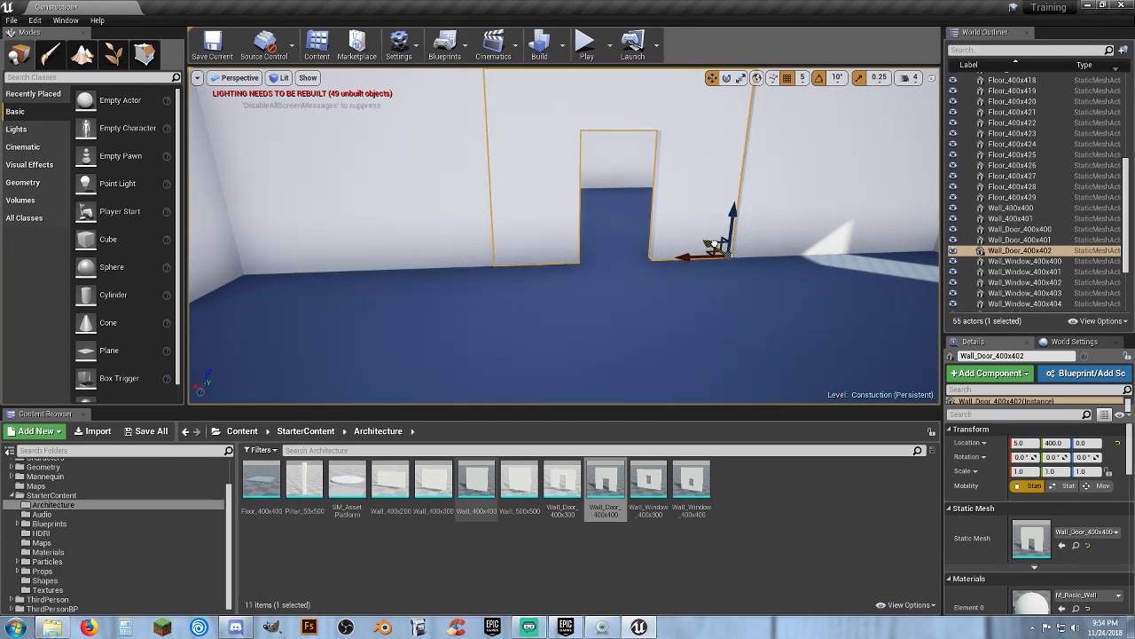
right_drag(694, 270, 675, 345)
drag(657, 383, 664, 384)
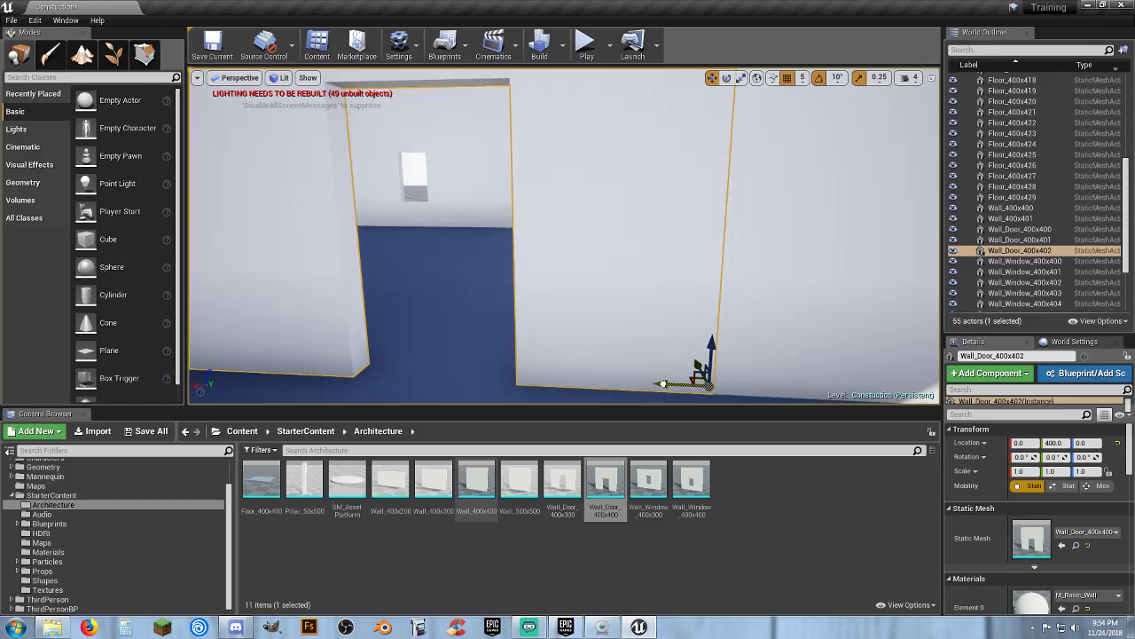
Select both plain interior walls and the door wall, duplicate them, and move the copies to a Y location of -400
right_drag(560, 372, 600, 349)
ctrl+click(789, 249)
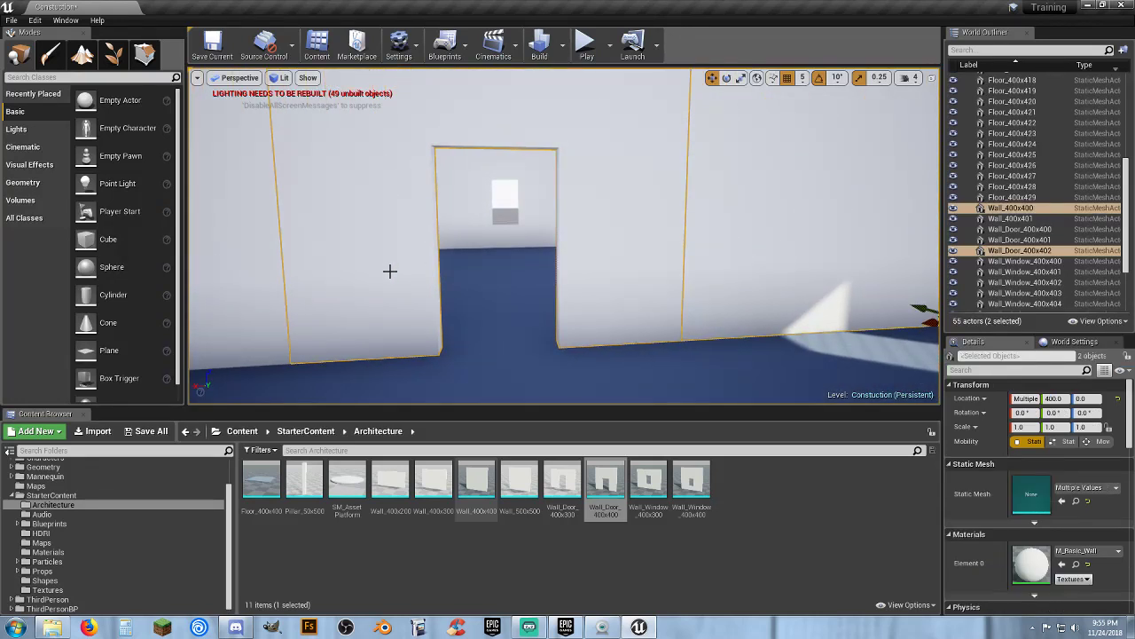
ctrl+click(282, 282)
right_drag(466, 302, 728, 342)
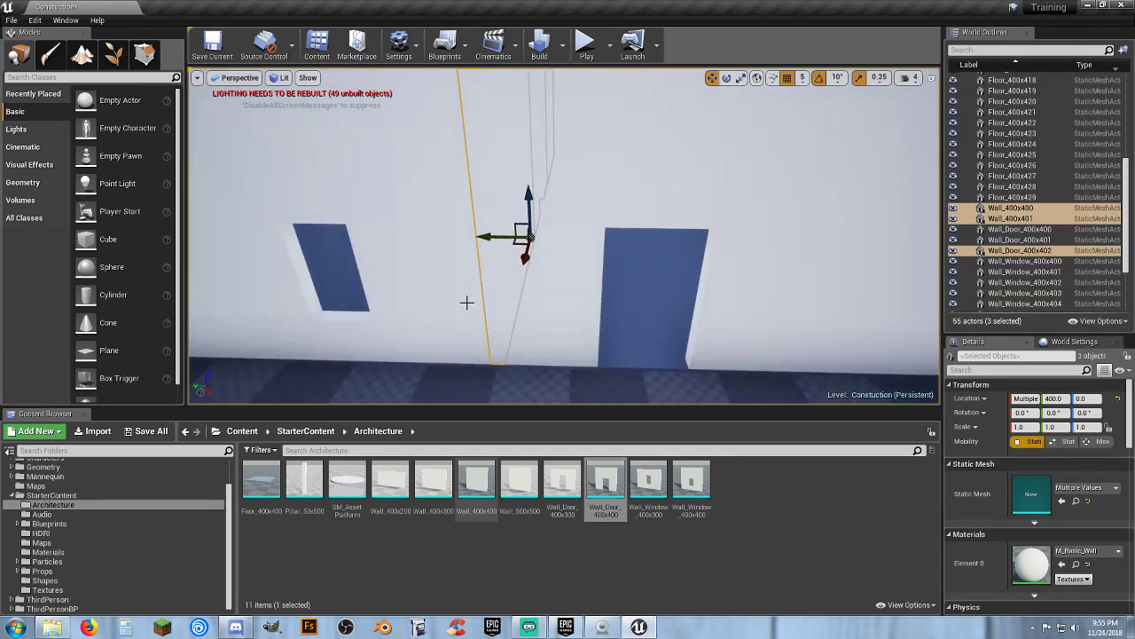
key(ctrl+w)
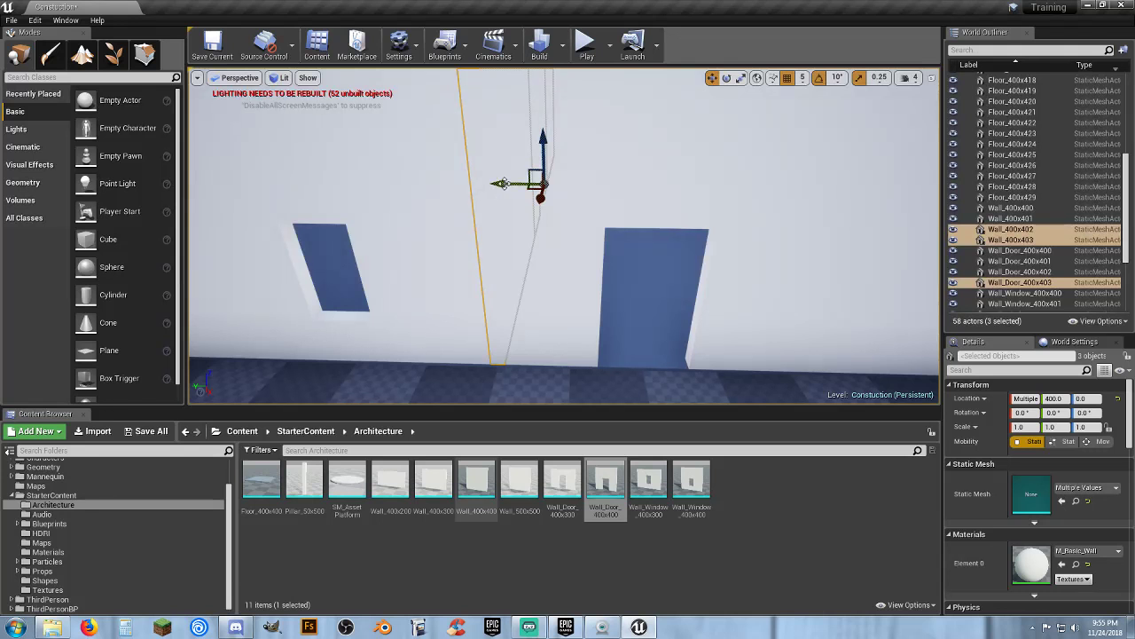
drag(501, 184, 753, 163)
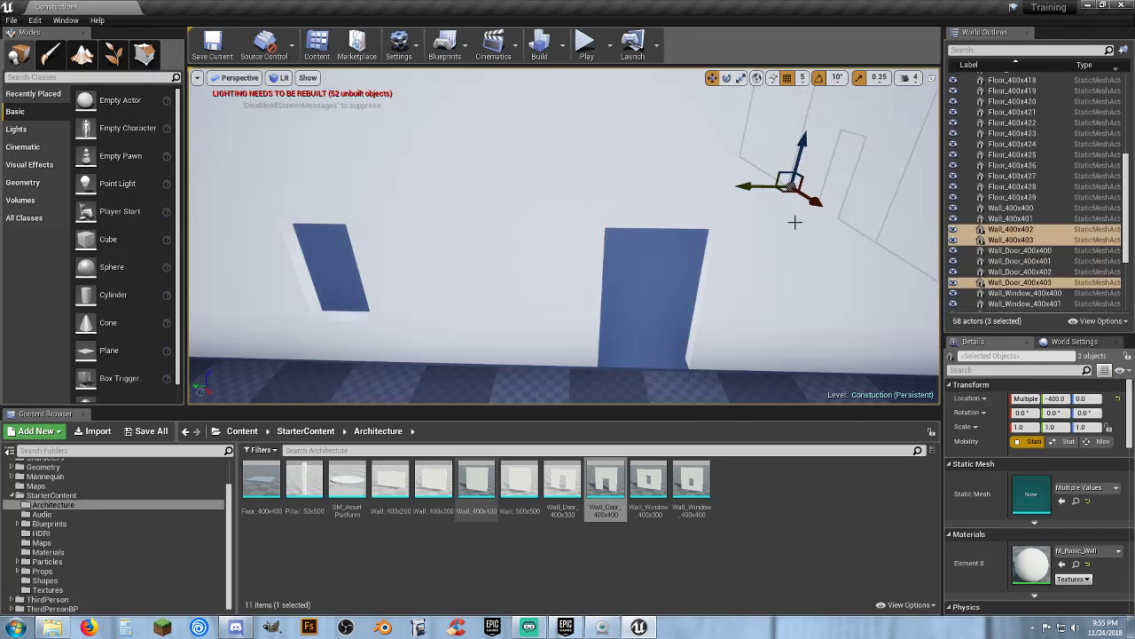
Play the level and walk the character through the new interior walls, then stop playing
click(585, 42)
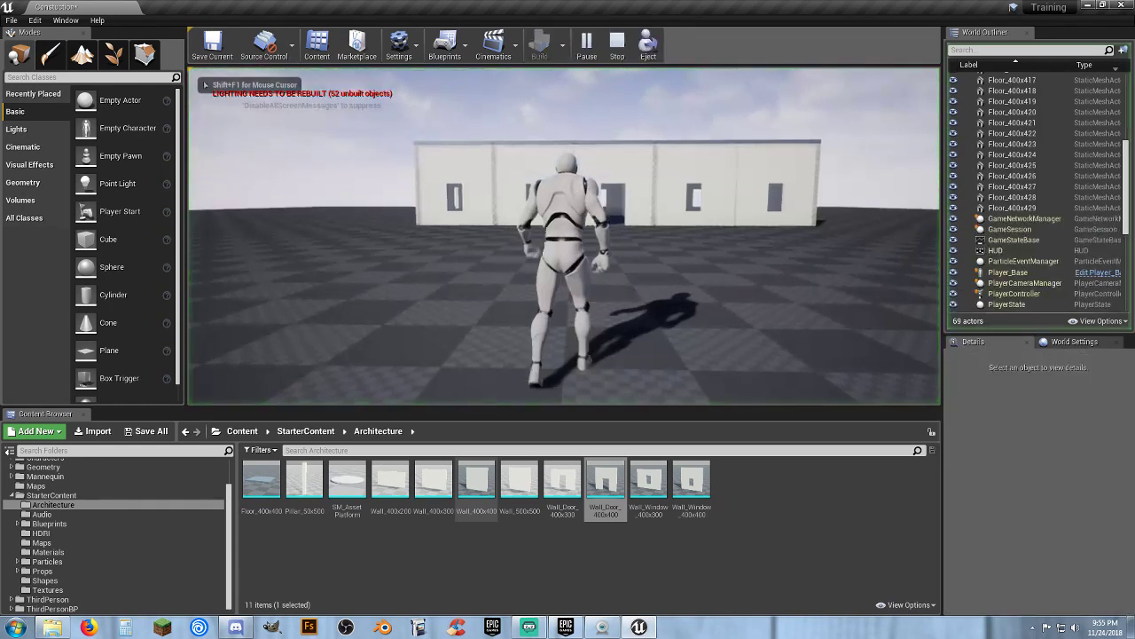
key(w)
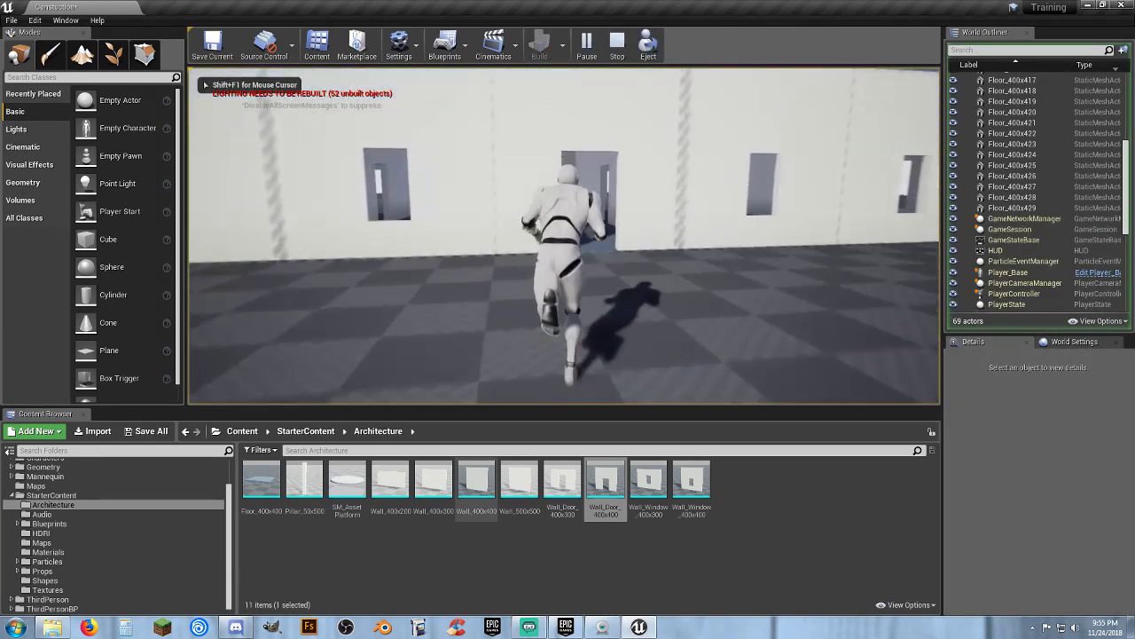
key(w)
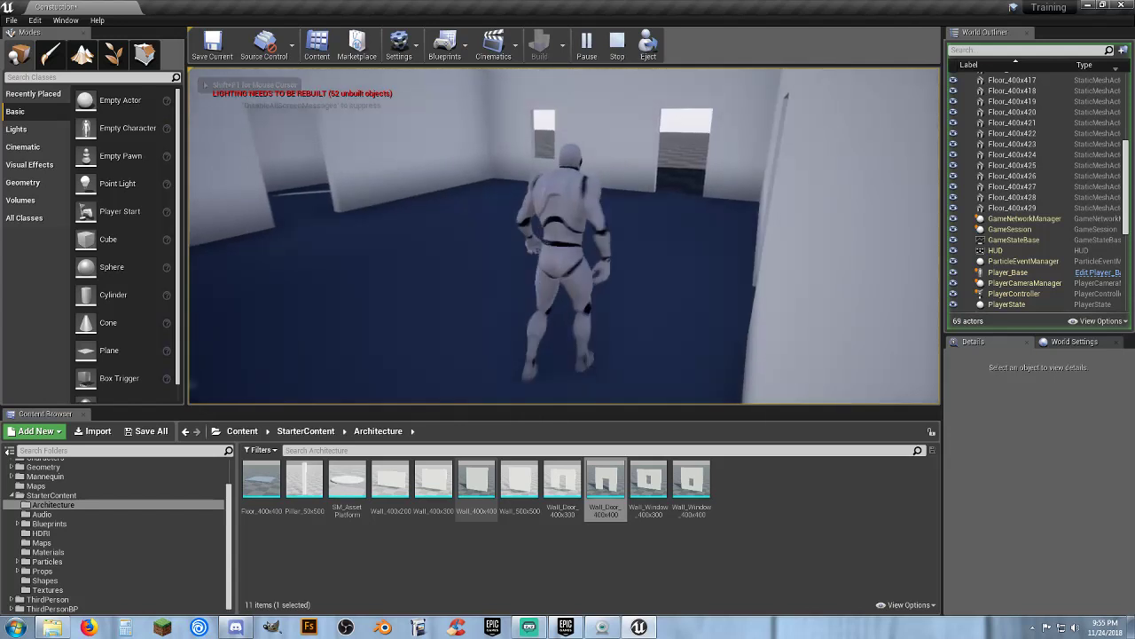
key(a)
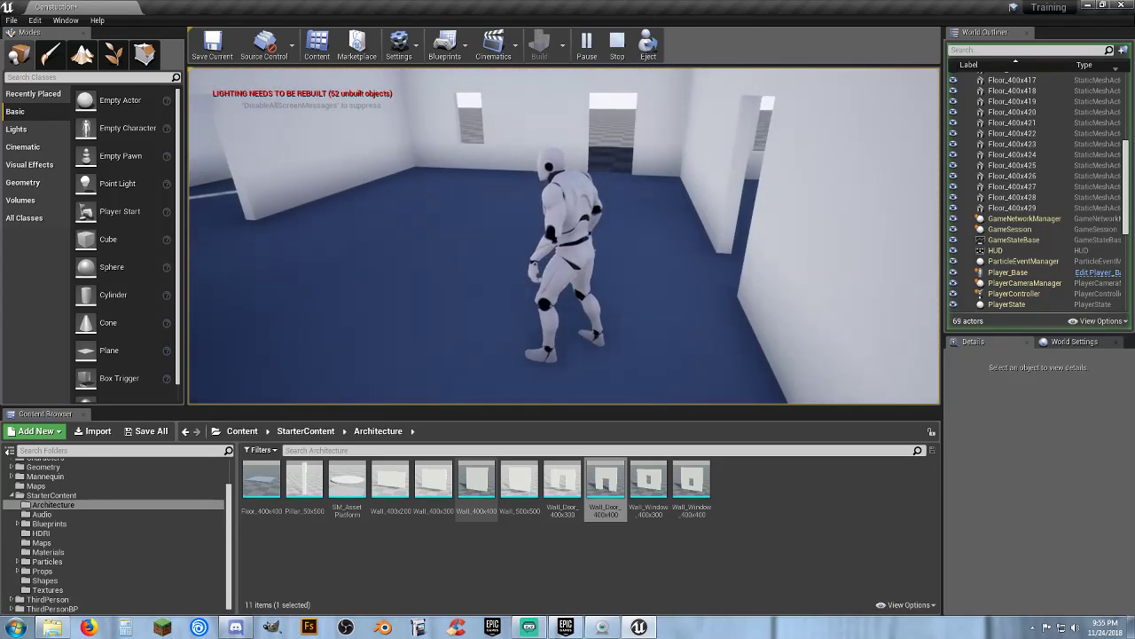
key(Escape)
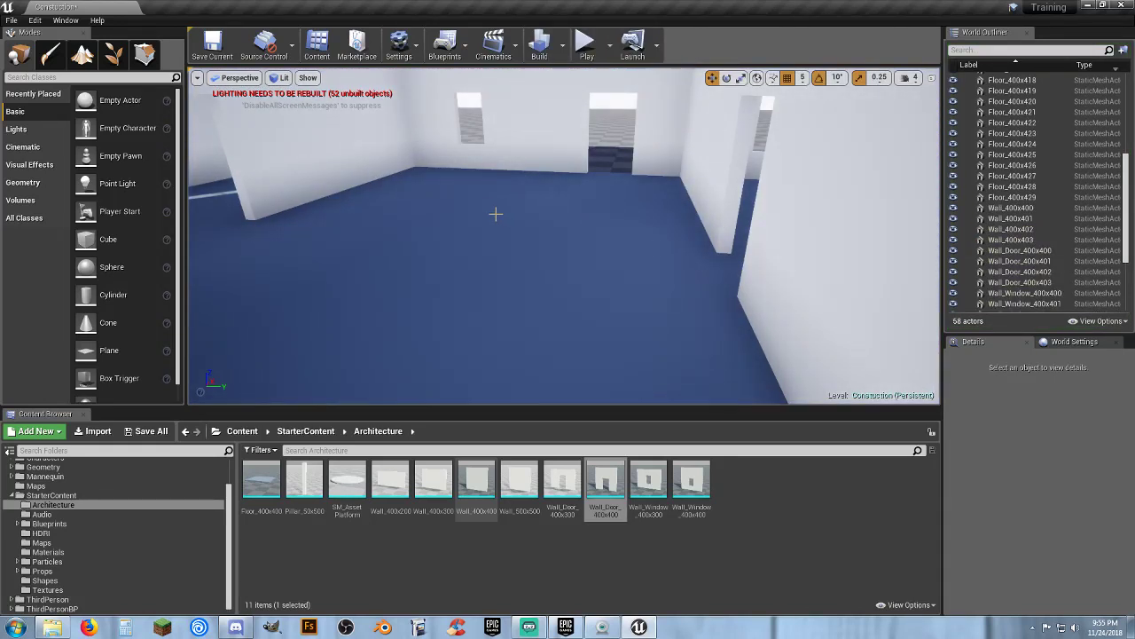
Select the three copied interior walls and move them to a Y location of 0
right_drag(496, 214, 523, 231)
key(w)
click(606, 256)
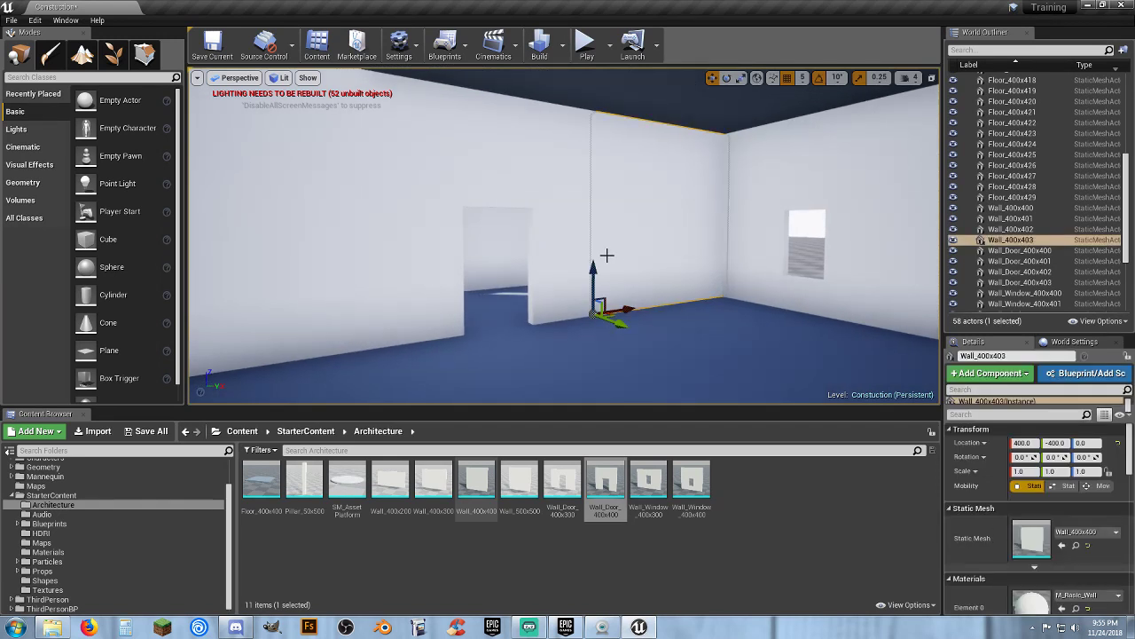
ctrl+click(419, 280)
ctrl+click(303, 288)
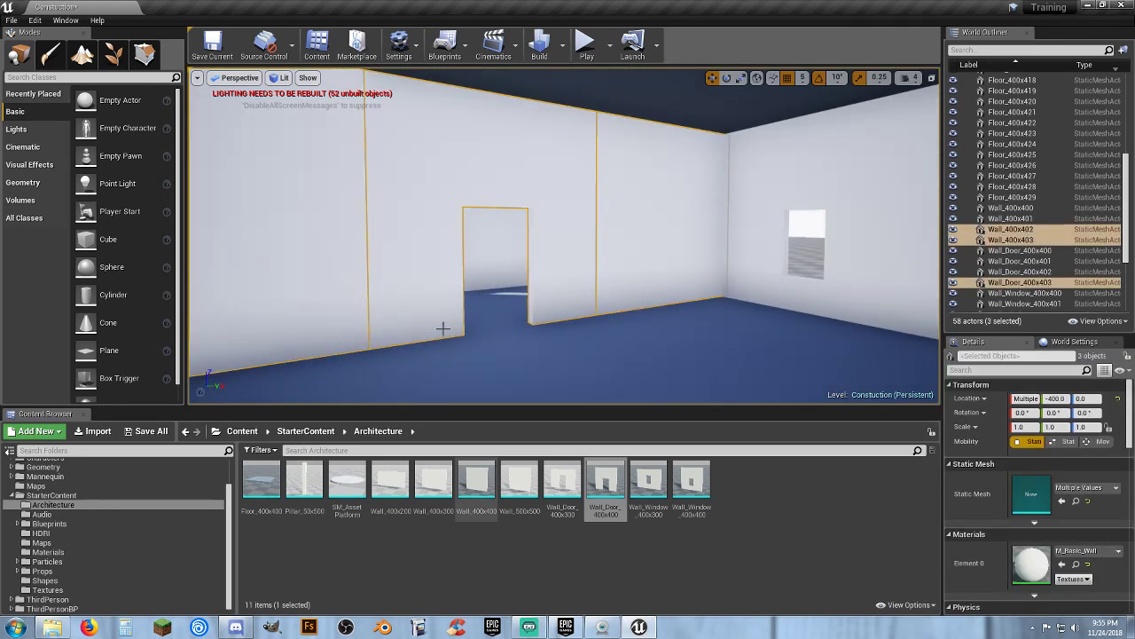
right_drag(472, 329, 239, 332)
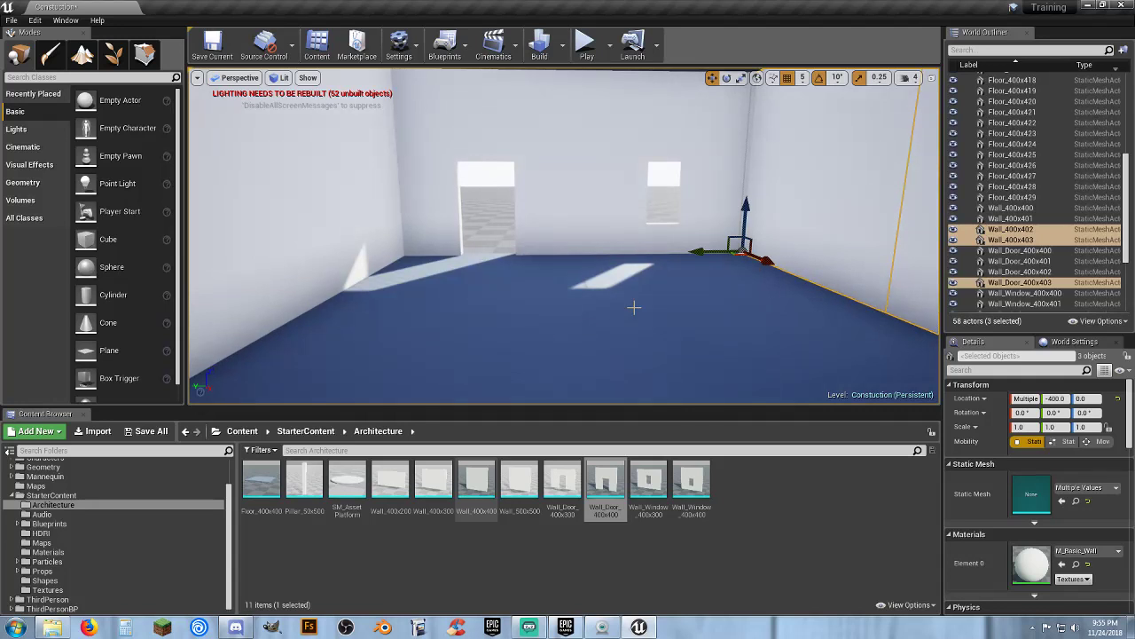
drag(699, 252, 528, 255)
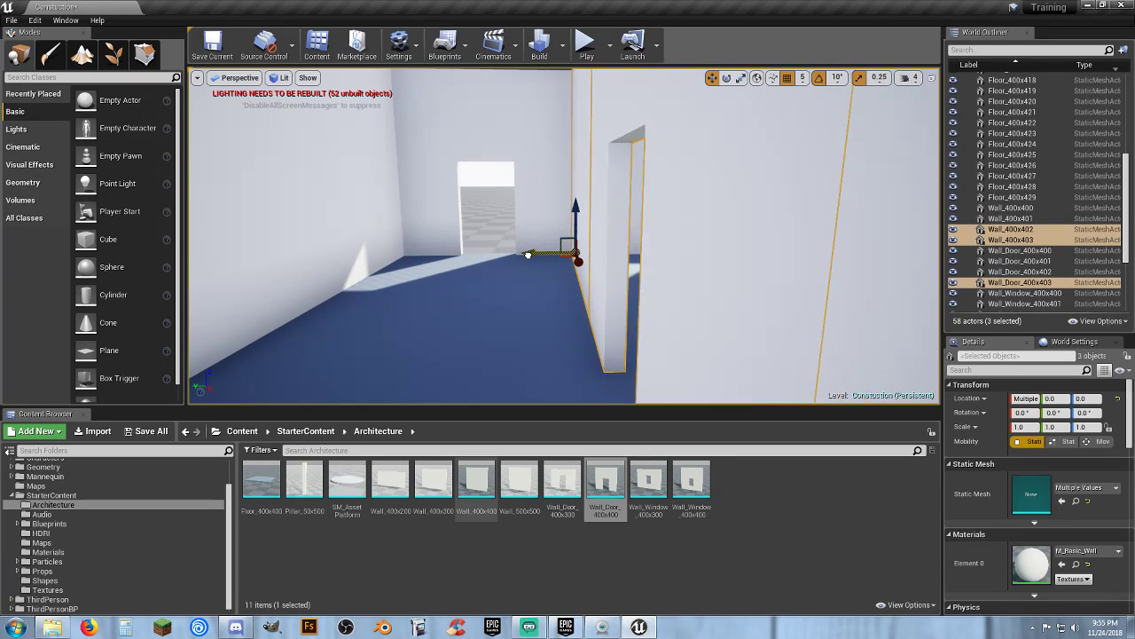
Play the level again and walk the character through the repositioned interior door walls, then stop playing
right_drag(477, 284, 493, 284)
key(a)
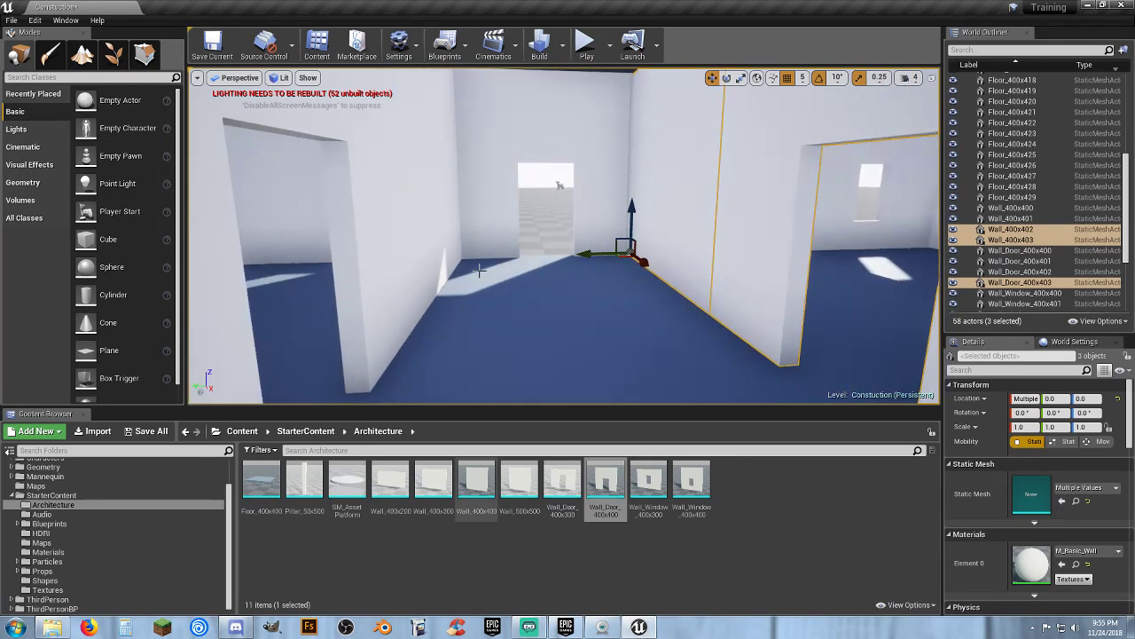
click(586, 45)
key(w)
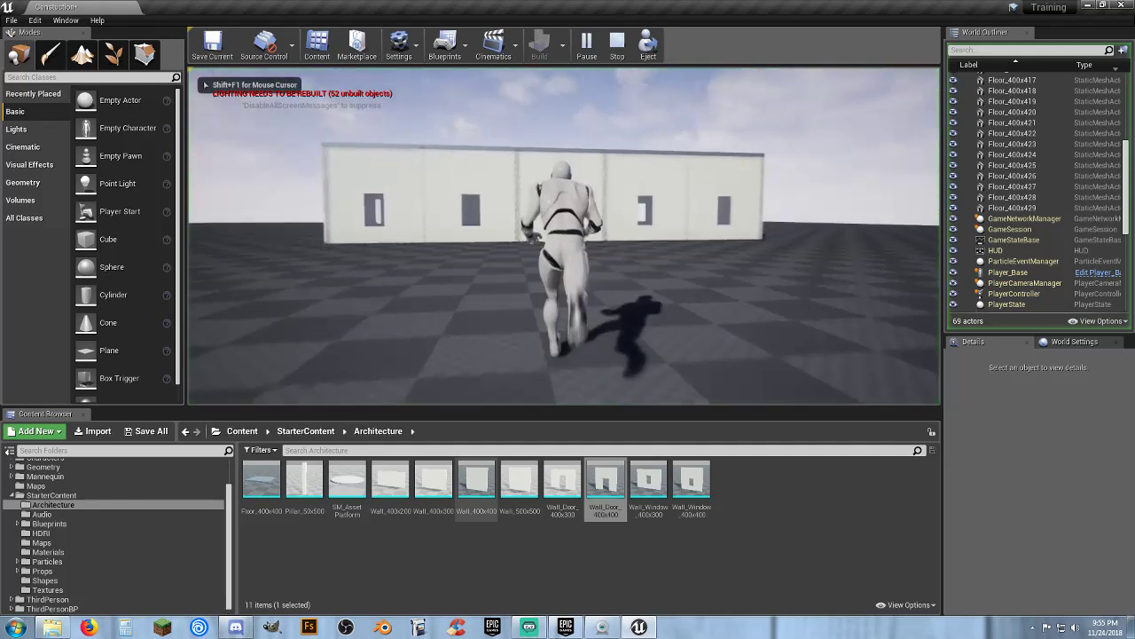
key(w)
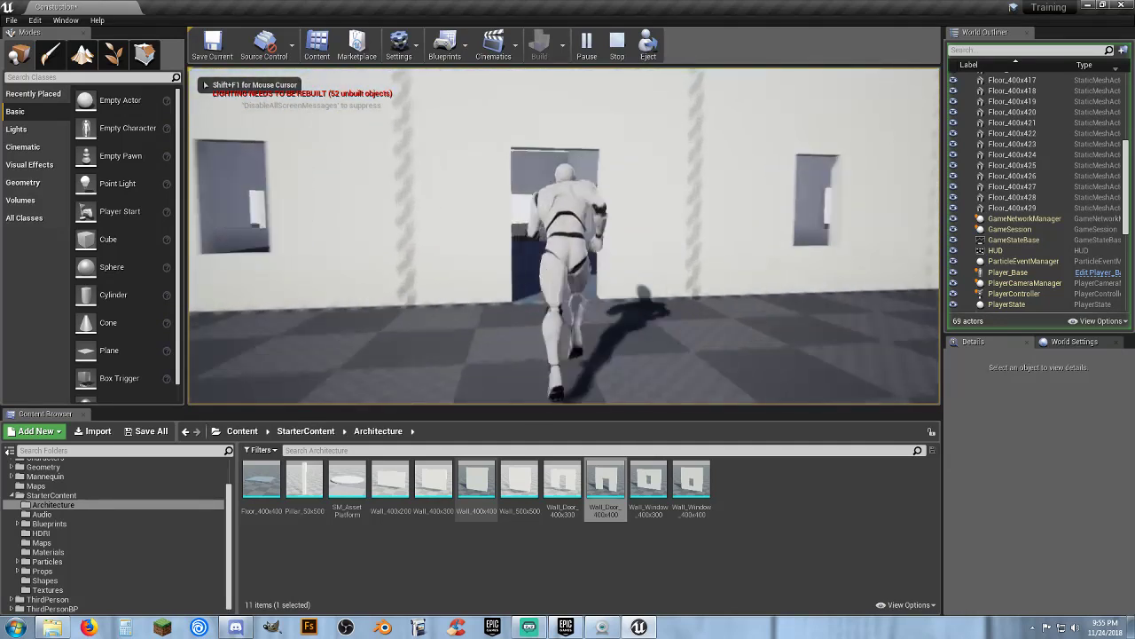
key(w)
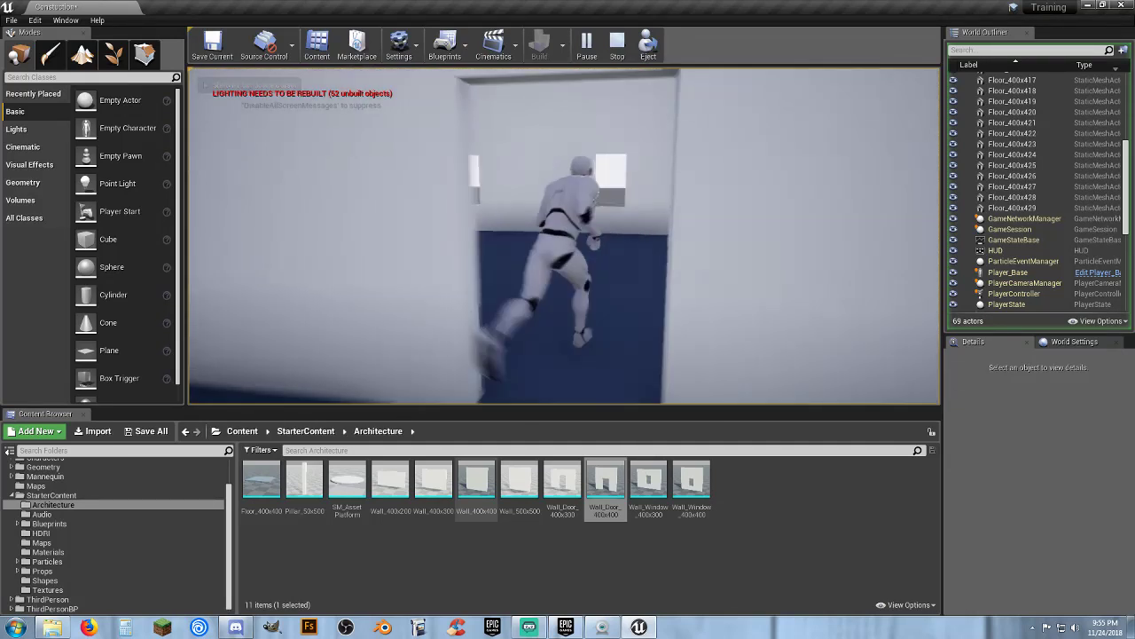
key(w)
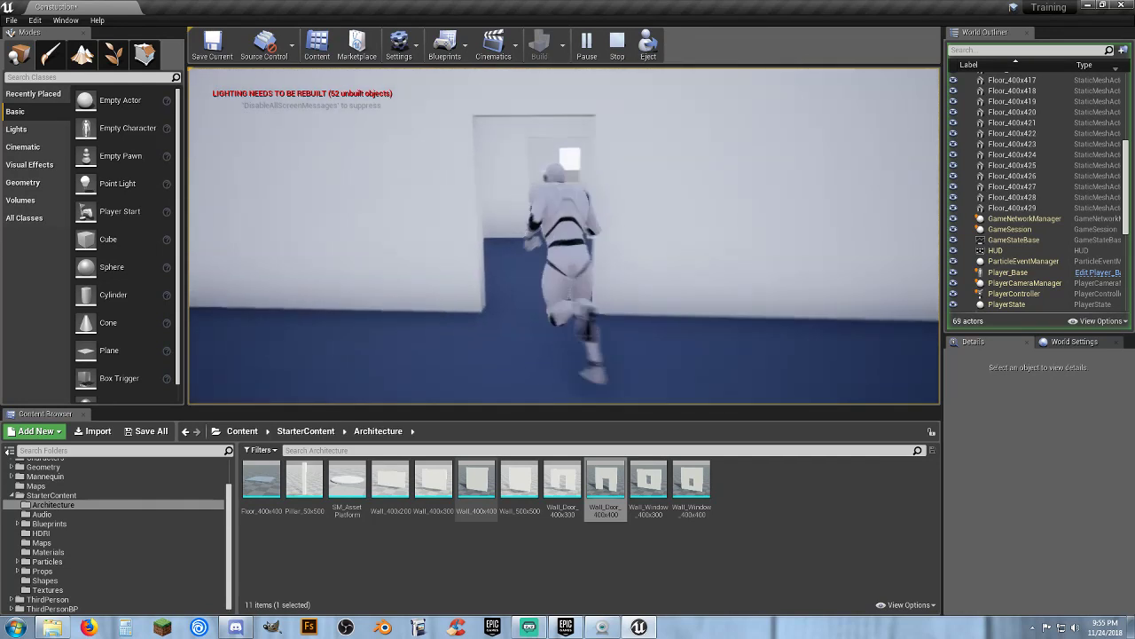
key(w)
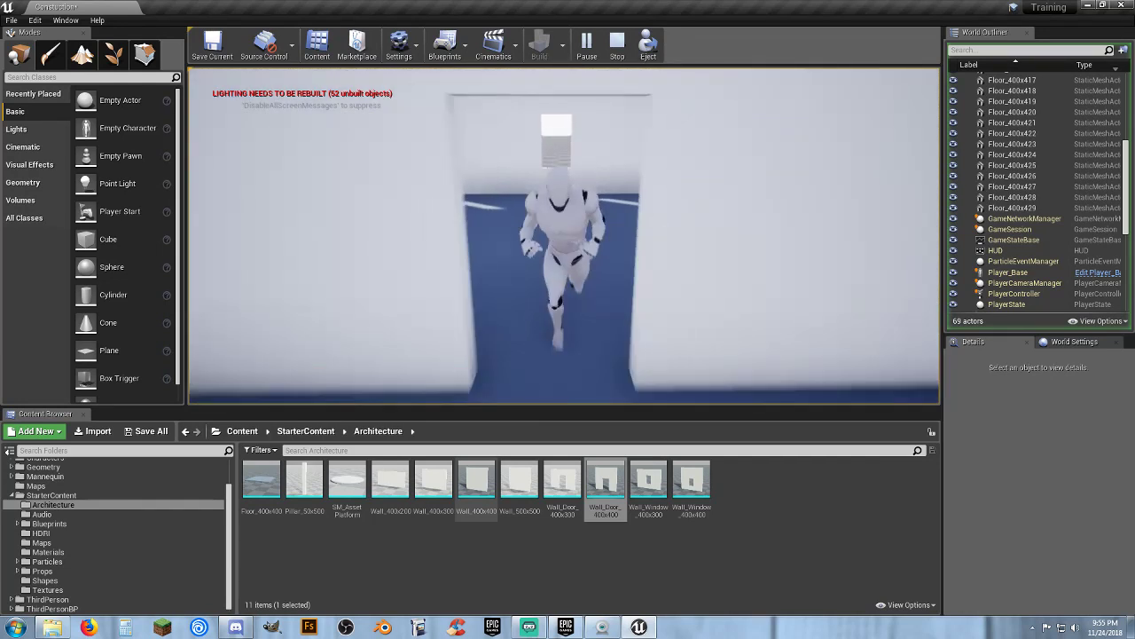
key(w)
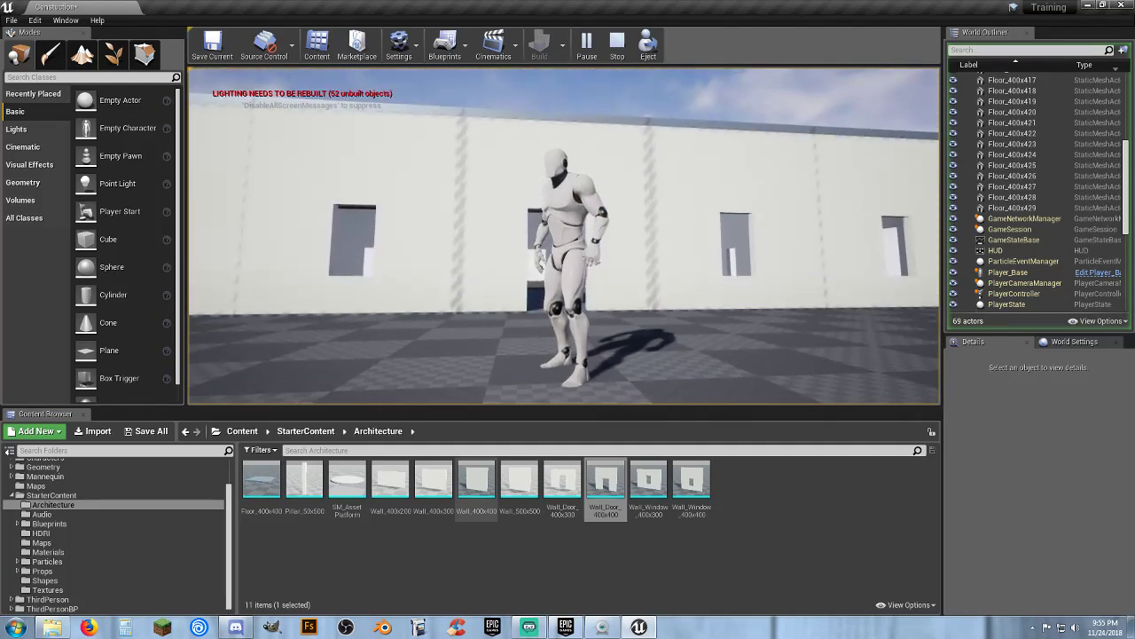
key(Escape)
key(Escape)
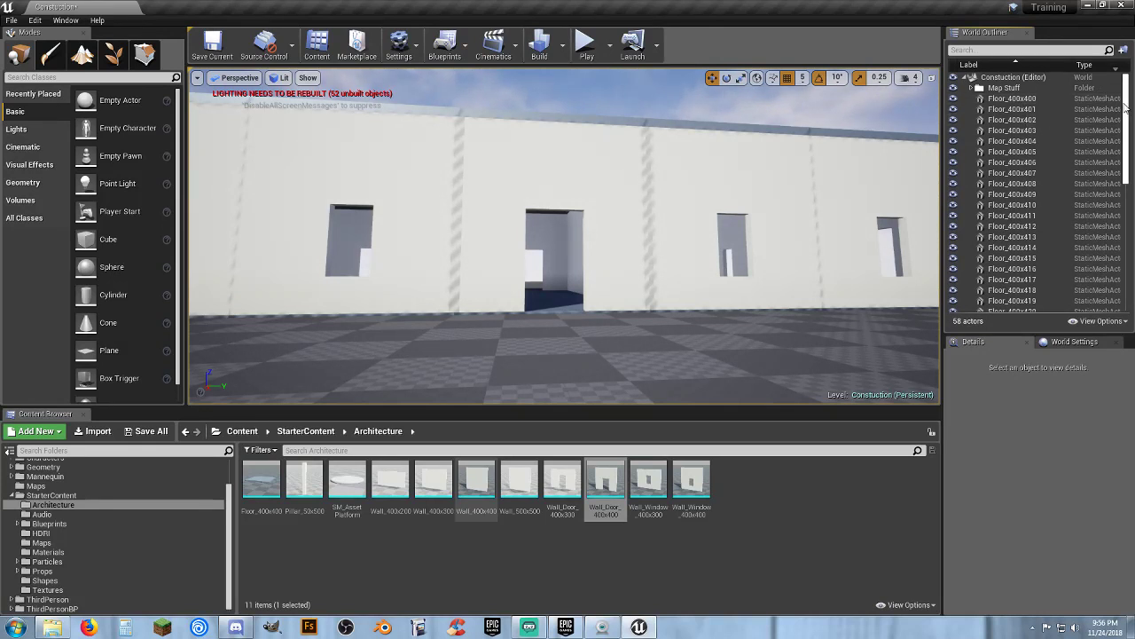
Open the Props folder and place an SM_DoorFrame in the exterior wall's door opening at X -390, Y 200
scroll(1128, 116, down, 1)
scroll(1127, 116, down, 10)
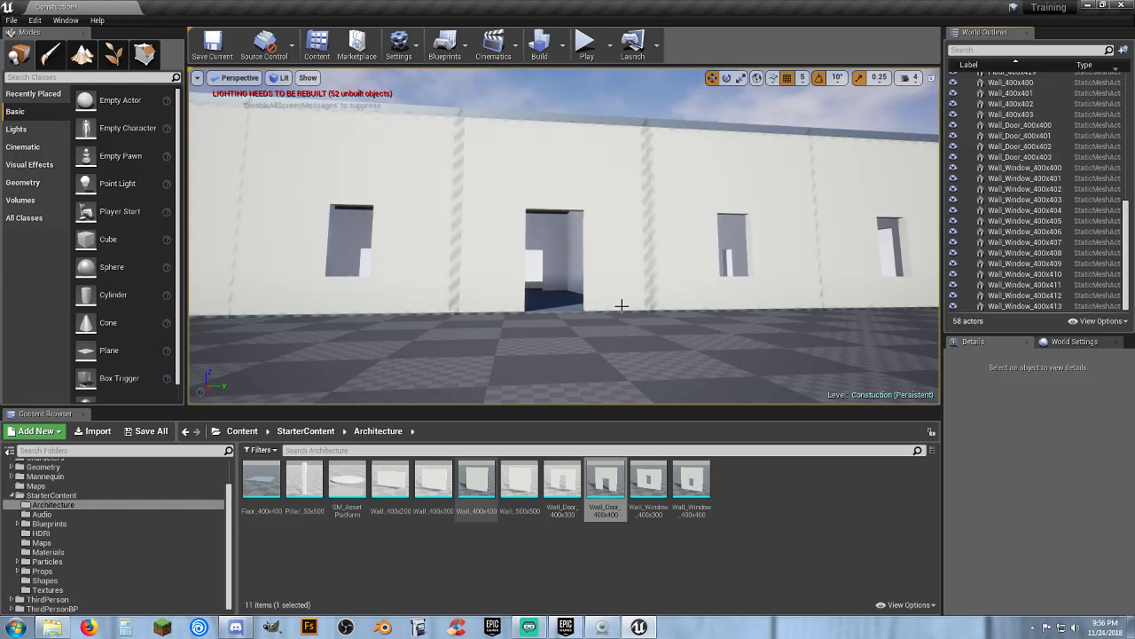
scroll(621, 306, up, 8)
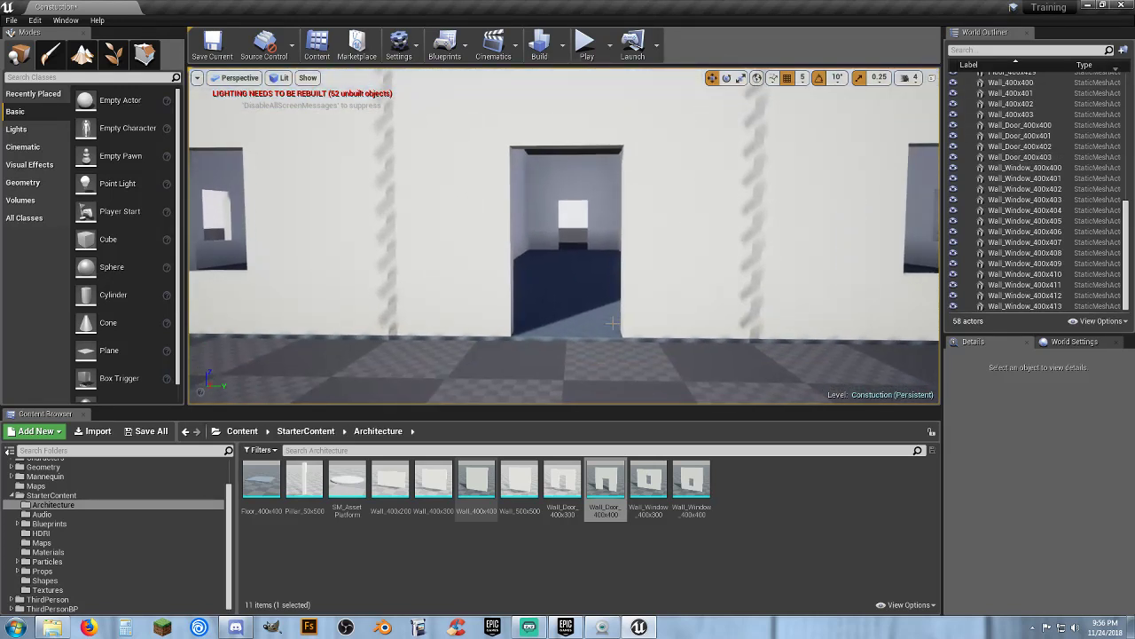
scroll(618, 220, down, 6)
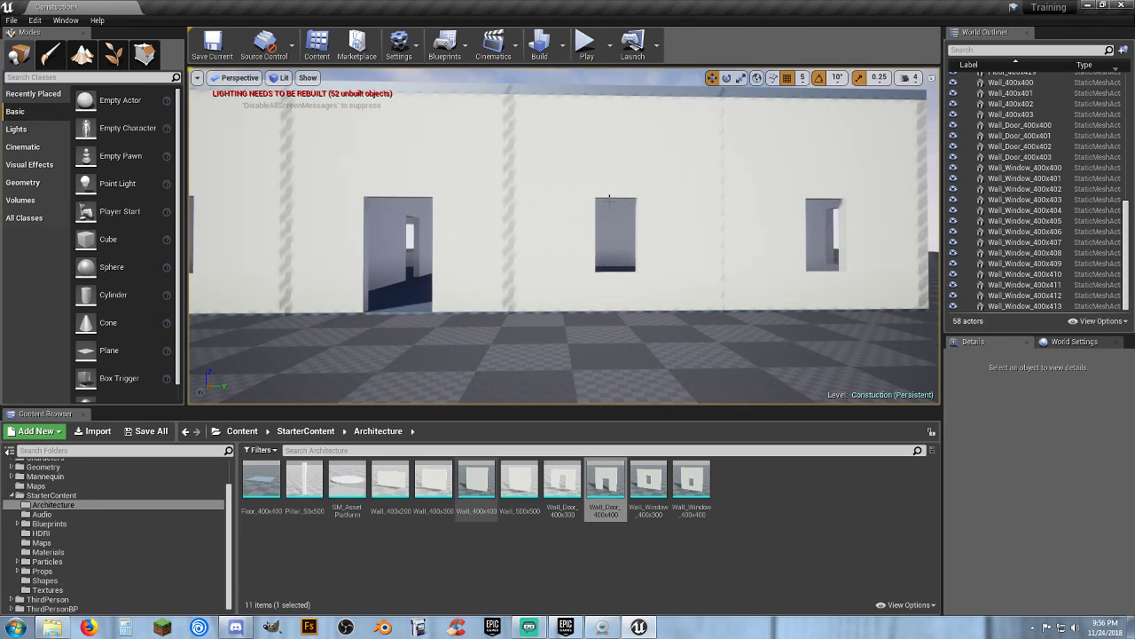
right_drag(610, 297, 535, 384)
scroll(559, 354, down, 5)
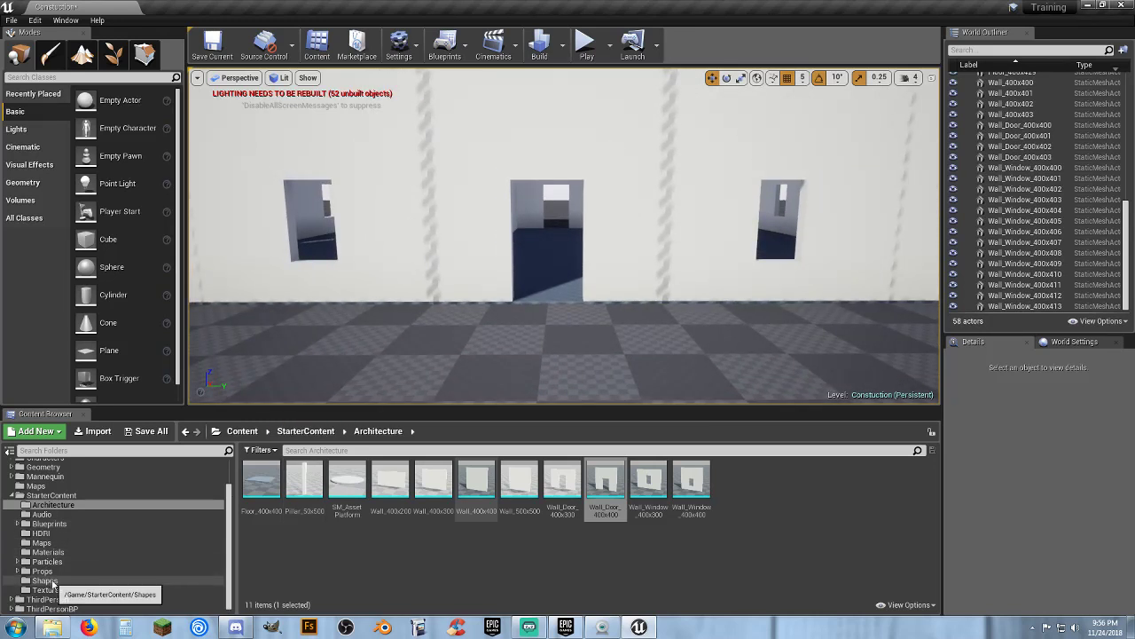
click(57, 572)
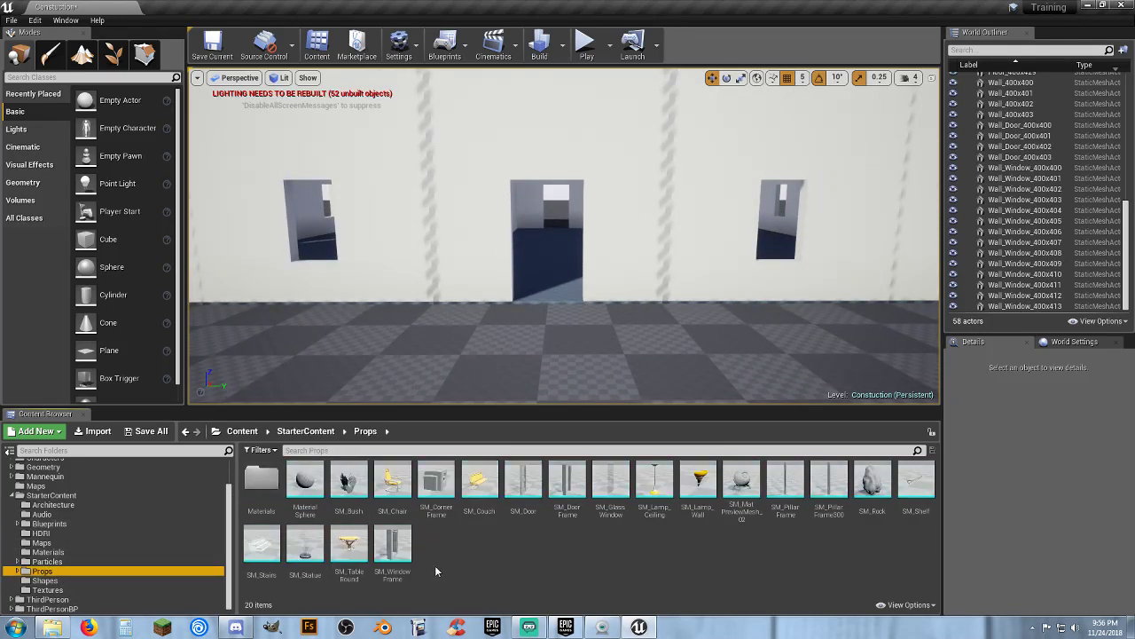
drag(568, 484, 548, 300)
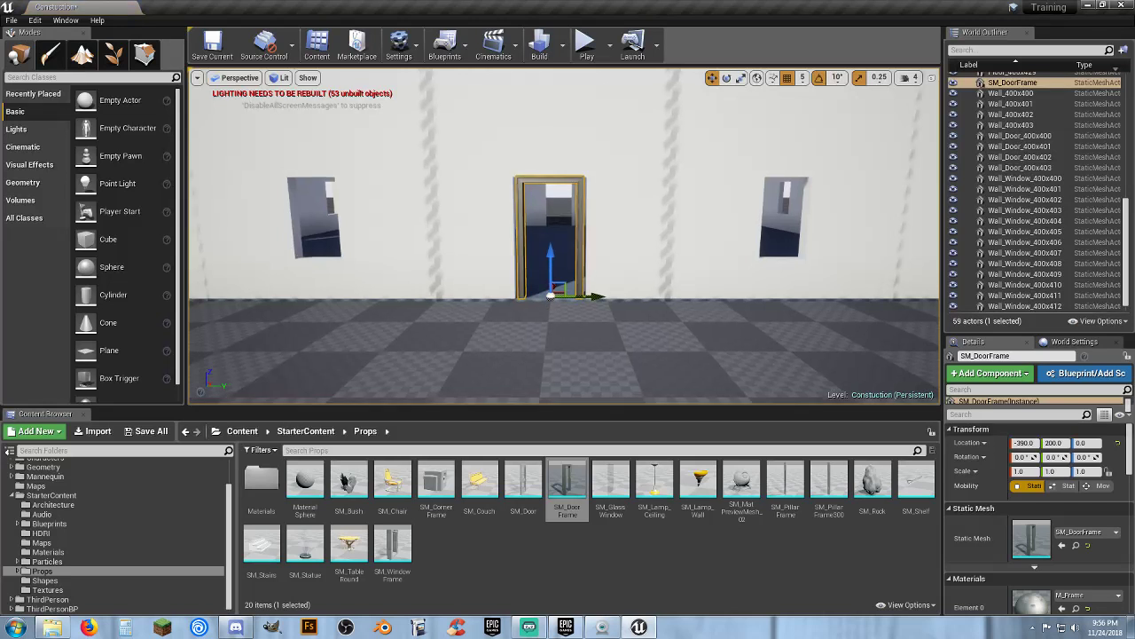
key(f)
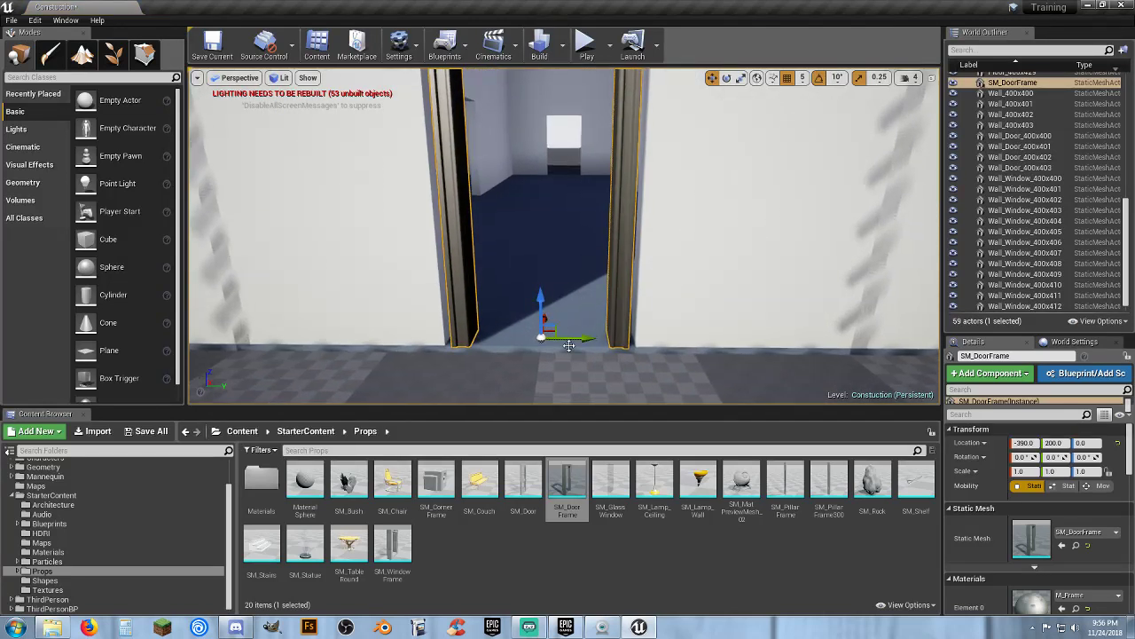
click(571, 349)
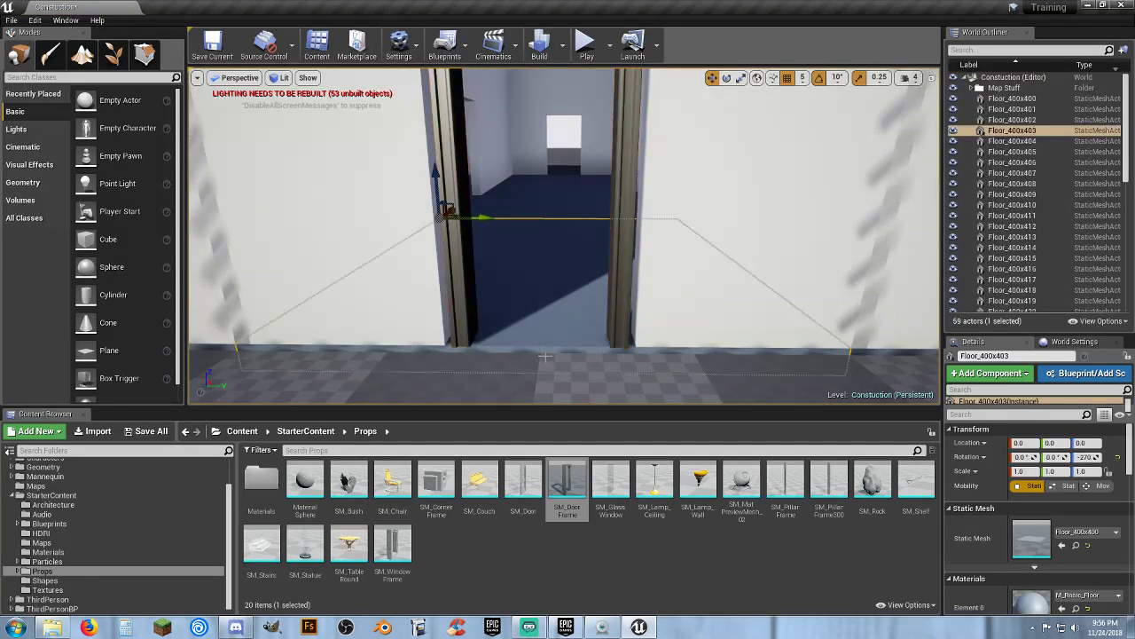
click(620, 288)
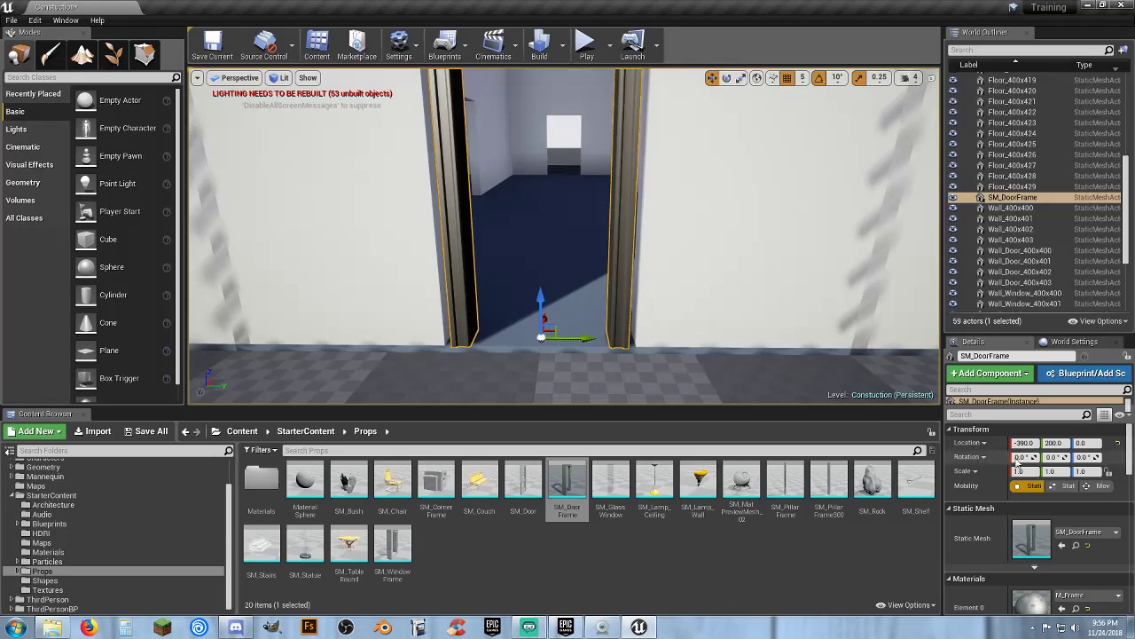
Scale the door frame to 1.25 along Y so it fits the opening
click(742, 79)
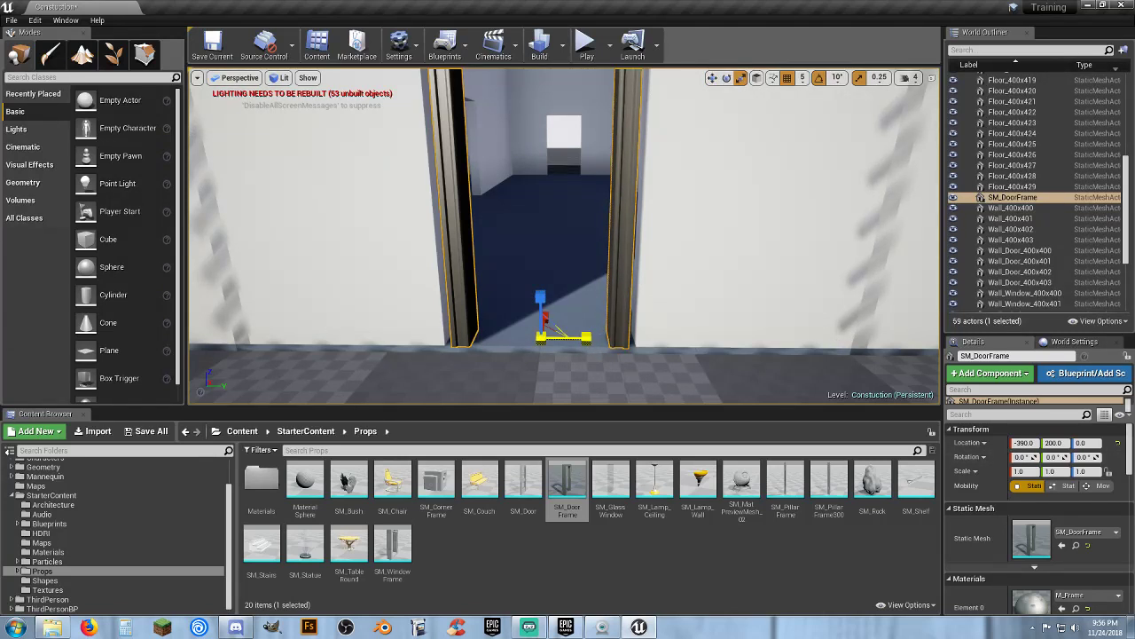
drag(585, 338, 605, 338)
scroll(672, 368, down, 5)
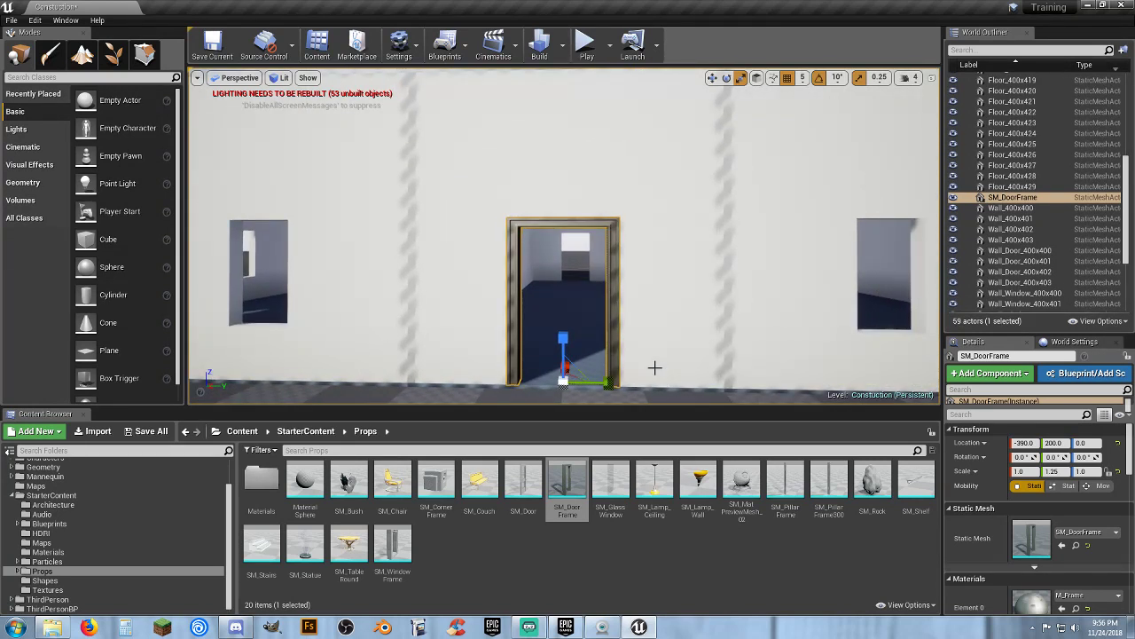
Duplicate the door frame and move the copy to the interior door wall at X 790, Y 200
right_drag(672, 368, 658, 391)
key(w)
key(s)
right_drag(567, 271, 567, 271)
key(d)
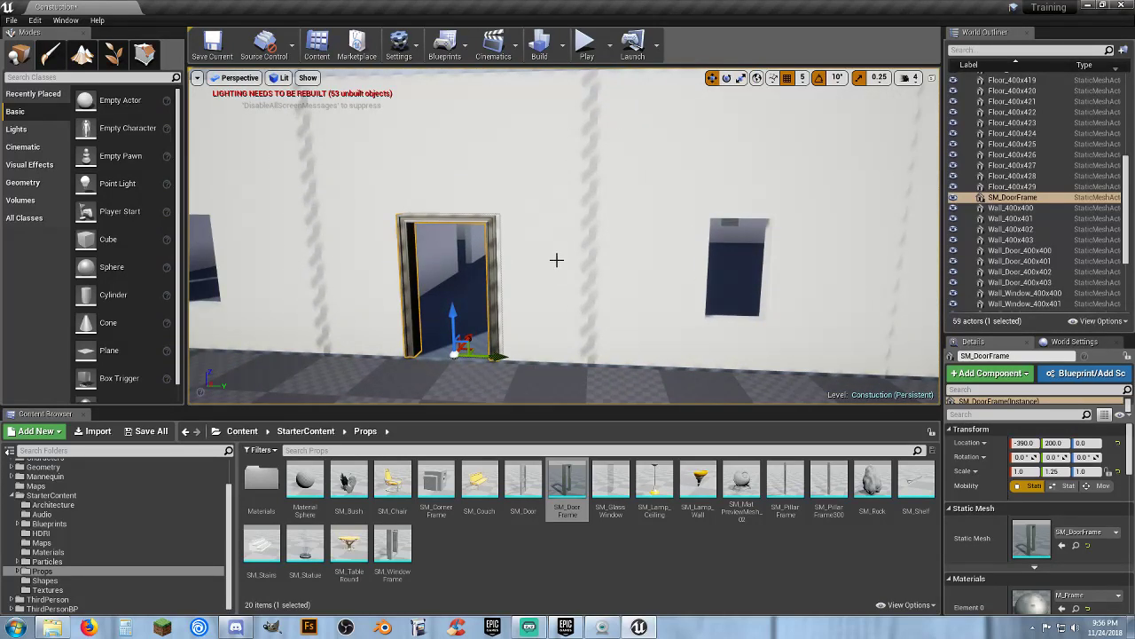
key(ctrl+w)
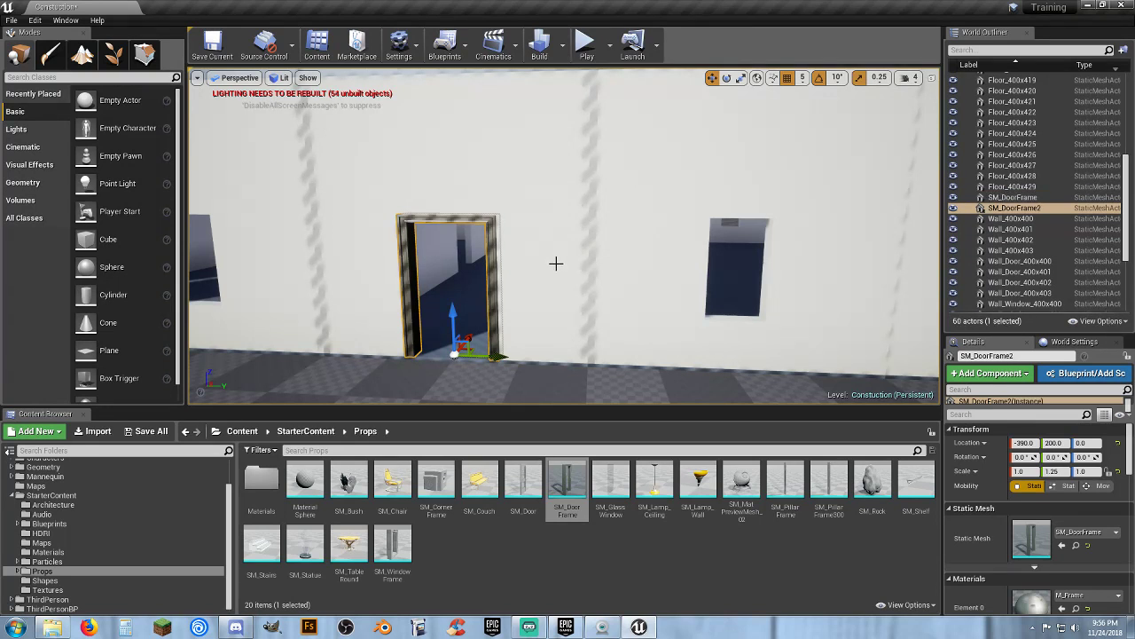
drag(472, 334, 598, 246)
key(w)
right_drag(598, 246, 390, 289)
key(s)
right_drag(509, 238, 510, 238)
drag(469, 255, 578, 273)
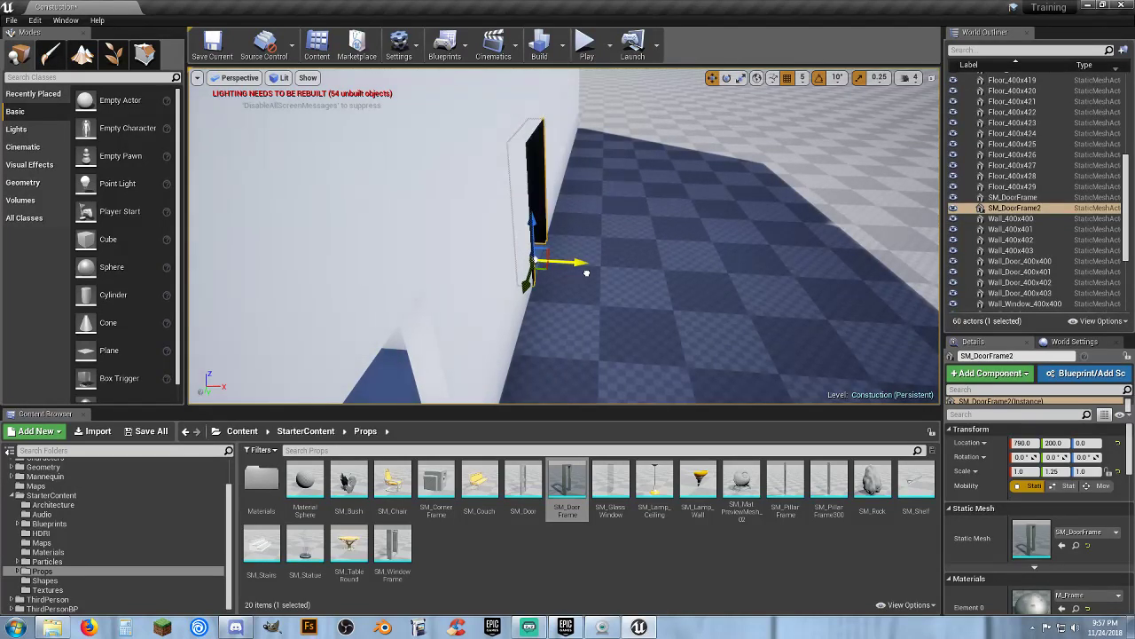
key(w)
right_drag(639, 255, 662, 241)
key(a)
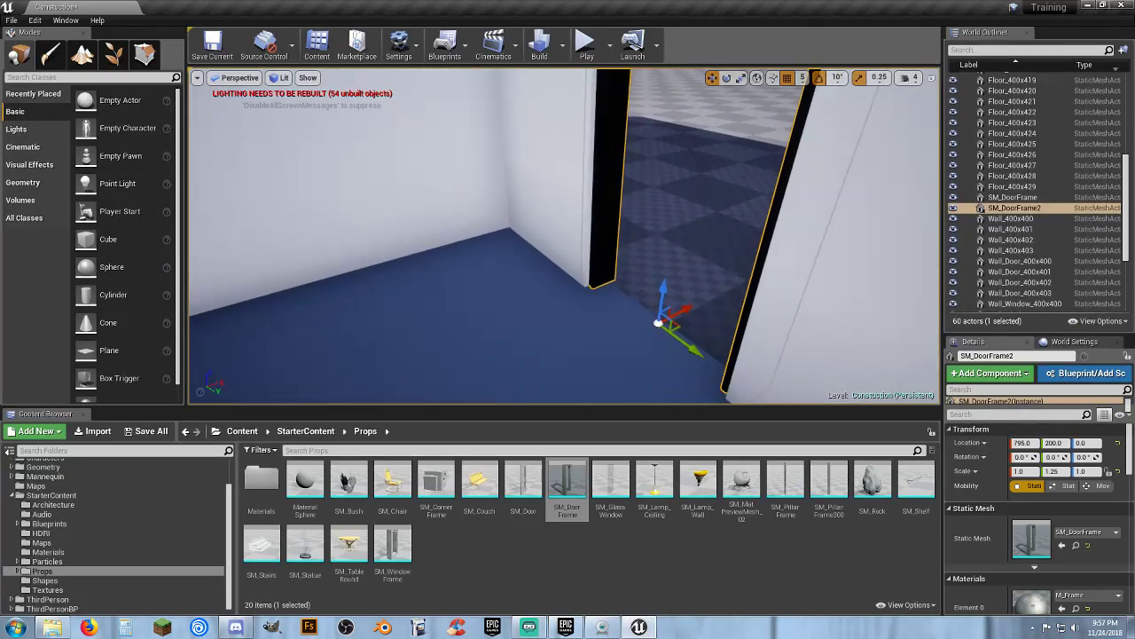
drag(691, 306, 686, 311)
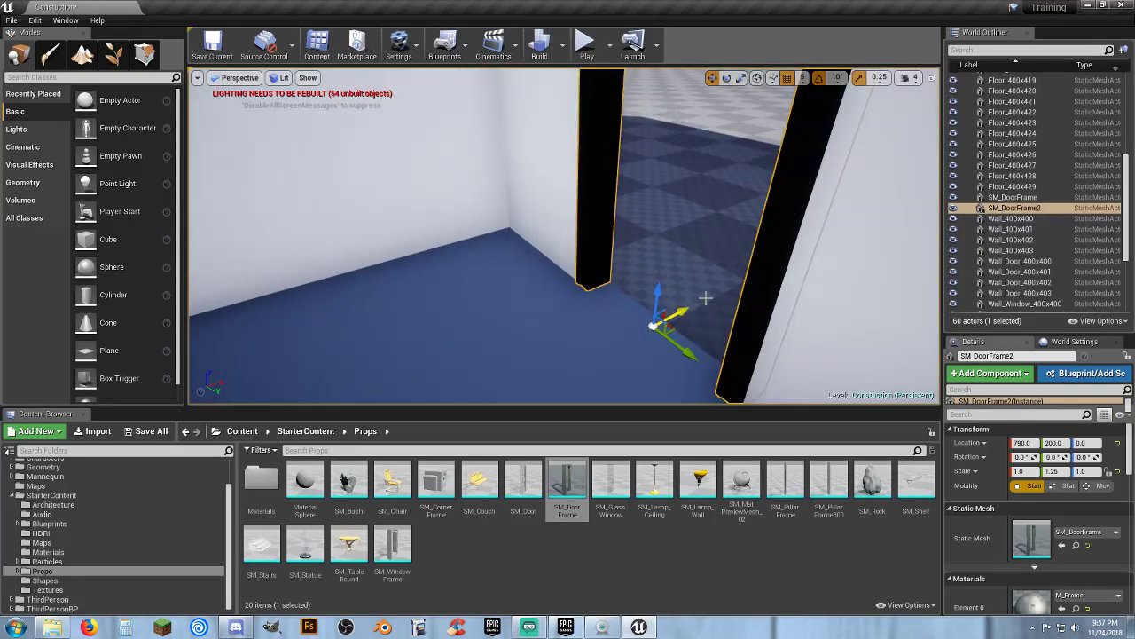
Place an SM_Window Frame from Props in a window opening of the exterior wall at X -390, Y -600
key(d)
right_drag(709, 257, 685, 282)
key(s)
key(w)
key(a)
key(w)
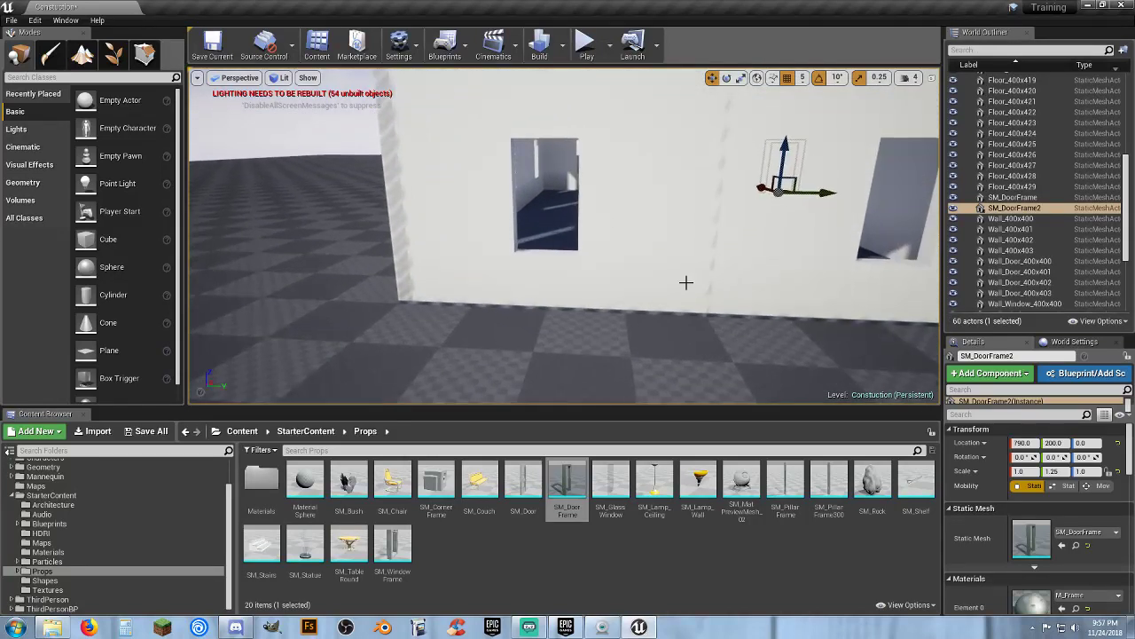
drag(398, 540, 553, 253)
key(w)
right_drag(553, 252, 523, 256)
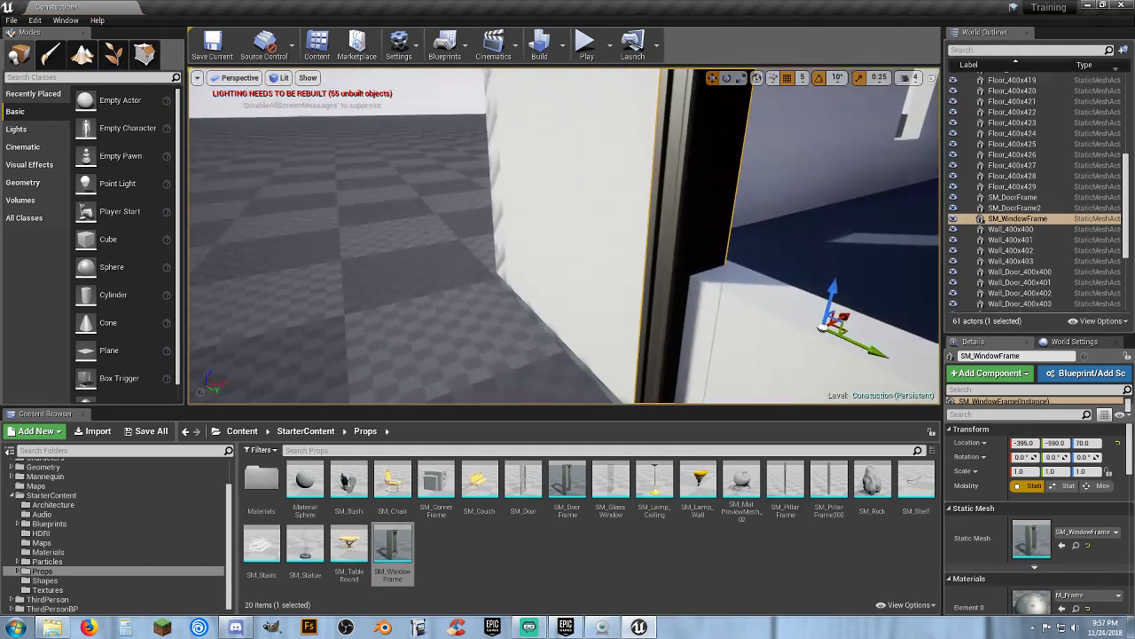
right_drag(742, 302, 759, 303)
drag(828, 311, 835, 308)
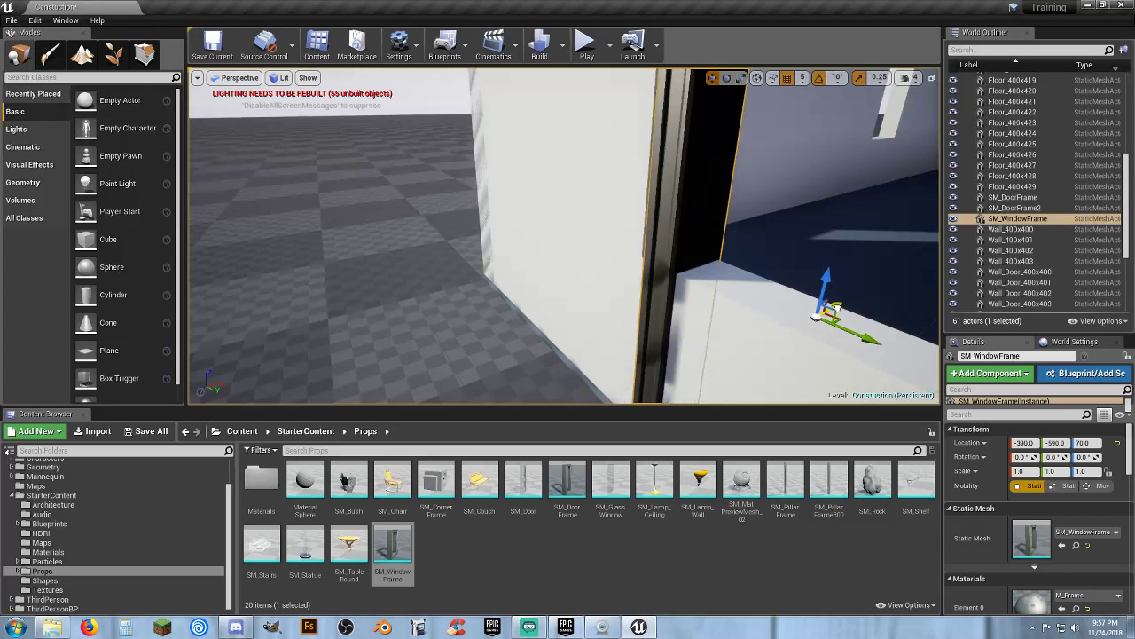
key(s)
right_drag(748, 314, 799, 269)
drag(801, 229, 787, 230)
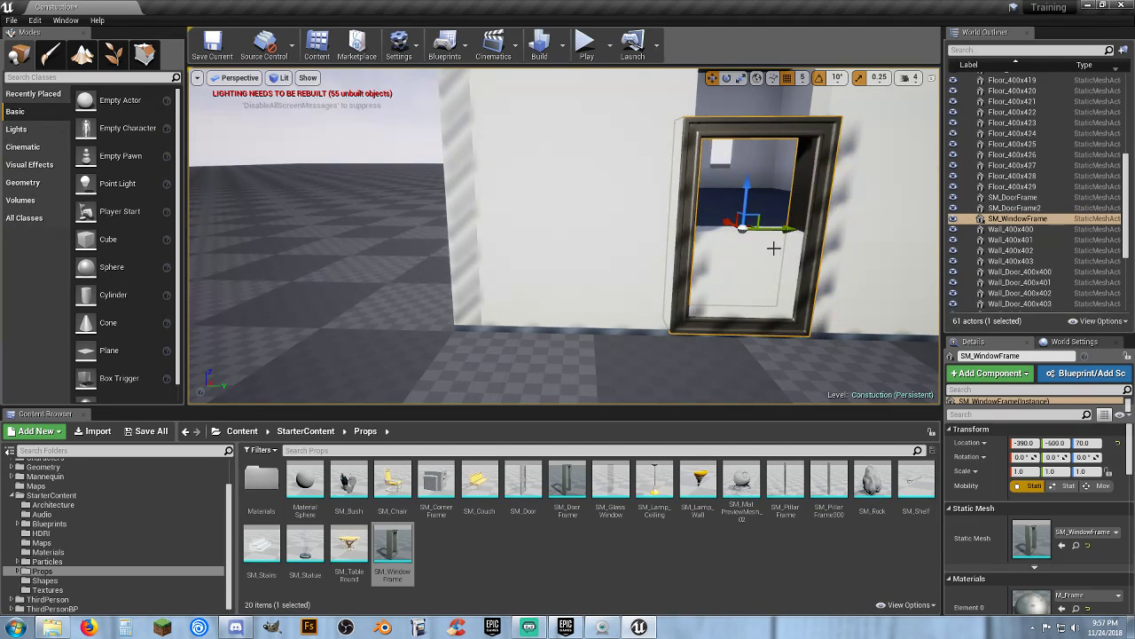
Raise the window frame to a Z location of 140 to fit the opening
key(d)
right_drag(774, 248, 694, 241)
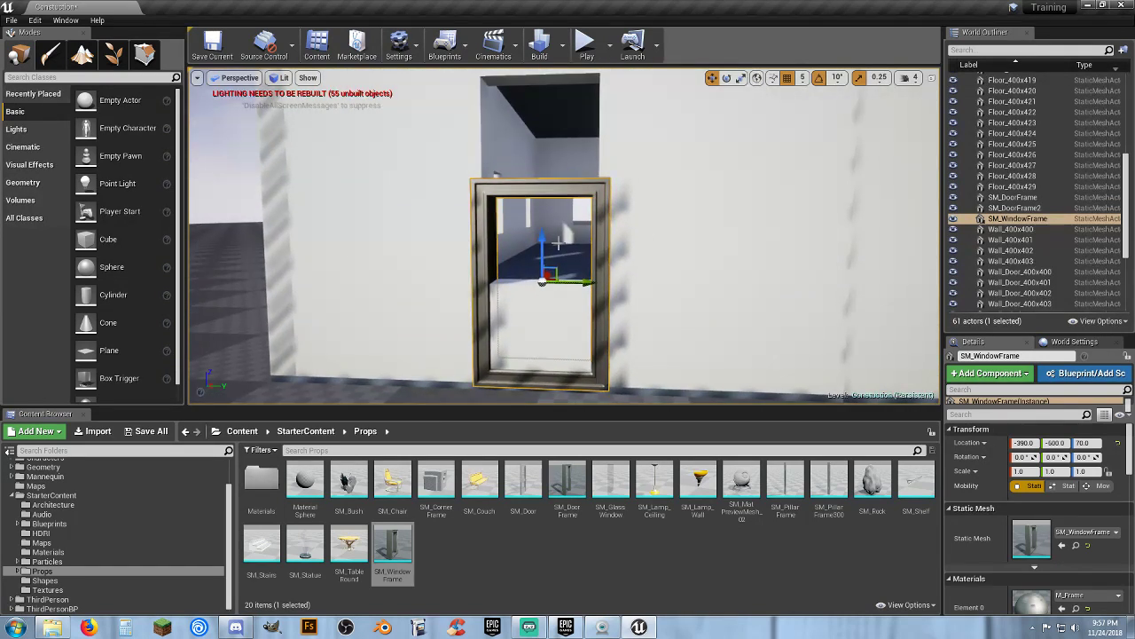
drag(544, 241, 528, 133)
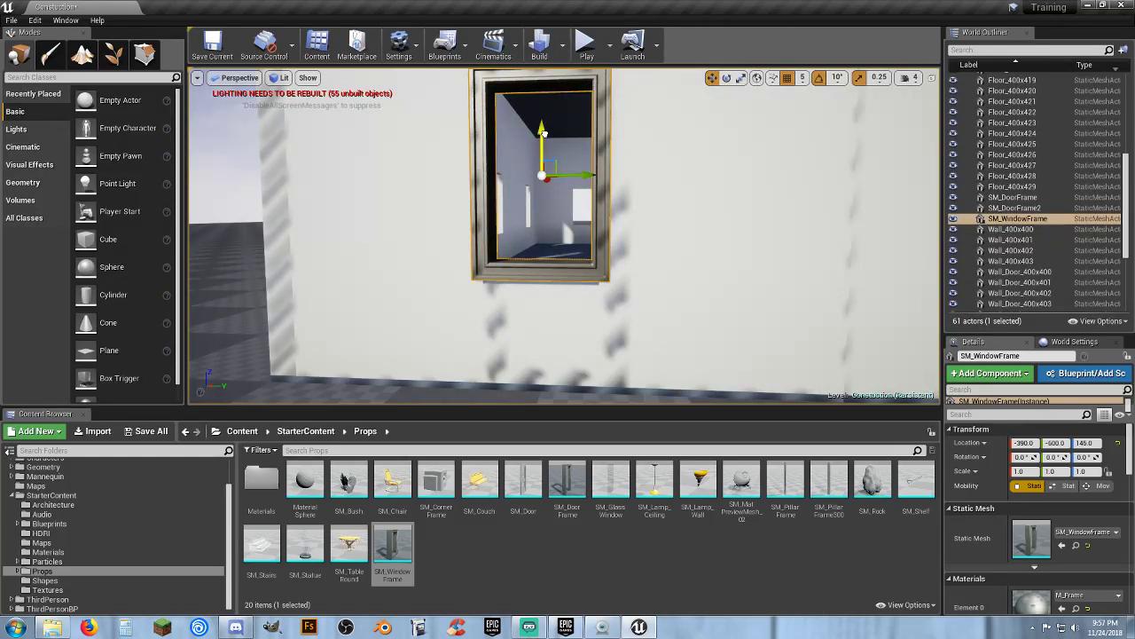
drag(545, 138, 544, 146)
right_drag(544, 147, 493, 190)
key(w)
key(s)
key(w)
key(s)
key(a)
key(a)
key(s)
key(s)
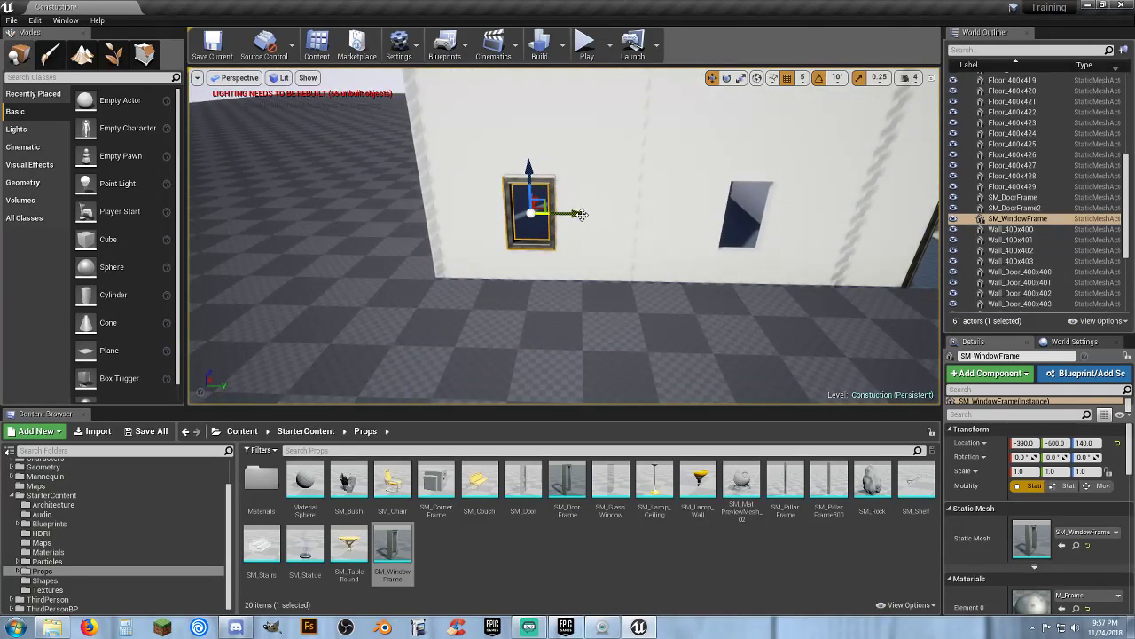
Duplicate the window frame and move the copy to the next window opening at Y -200
drag(579, 213, 578, 214)
key(ctrl+w)
drag(575, 214, 787, 226)
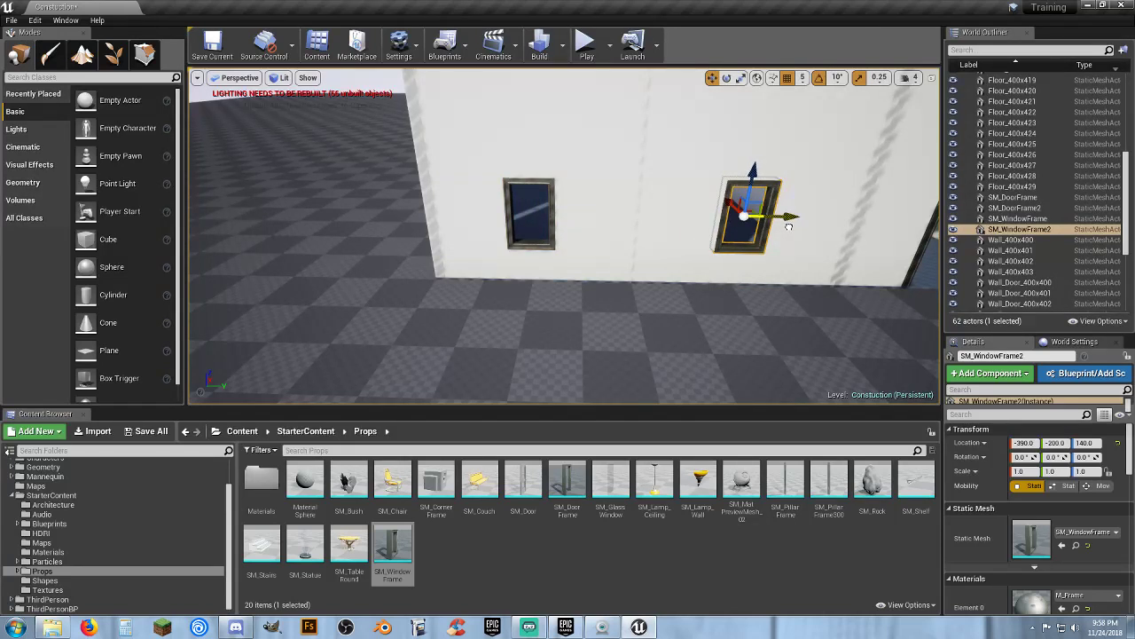
key(s)
right_drag(788, 240, 807, 232)
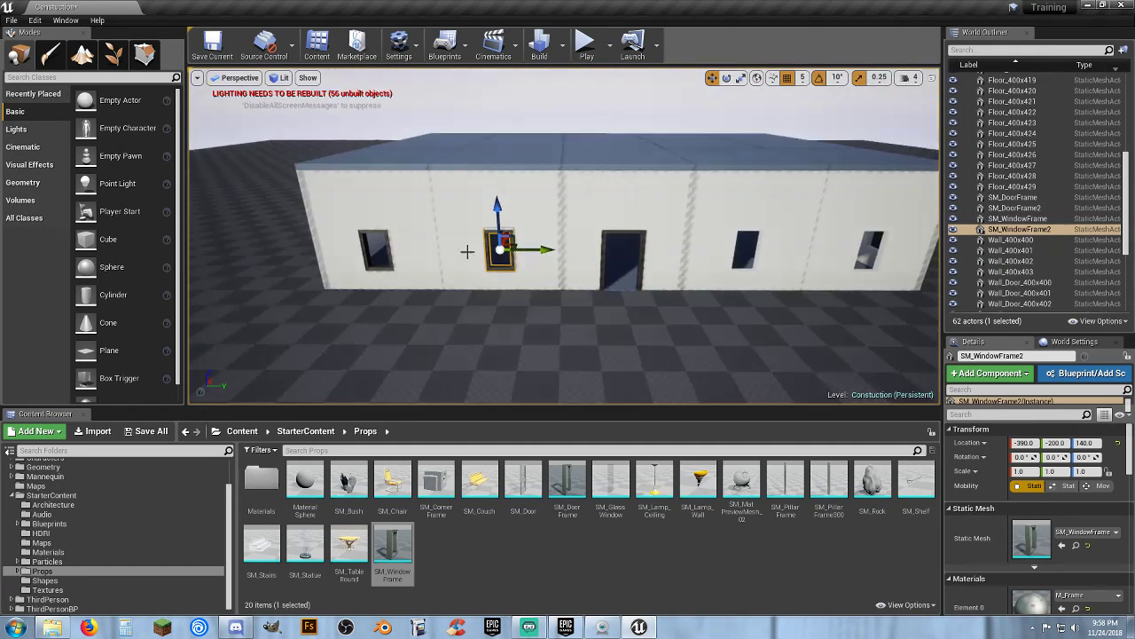
Select both window frames, duplicate them, and move the copies into the next two window openings along the wall
ctrl+click(380, 268)
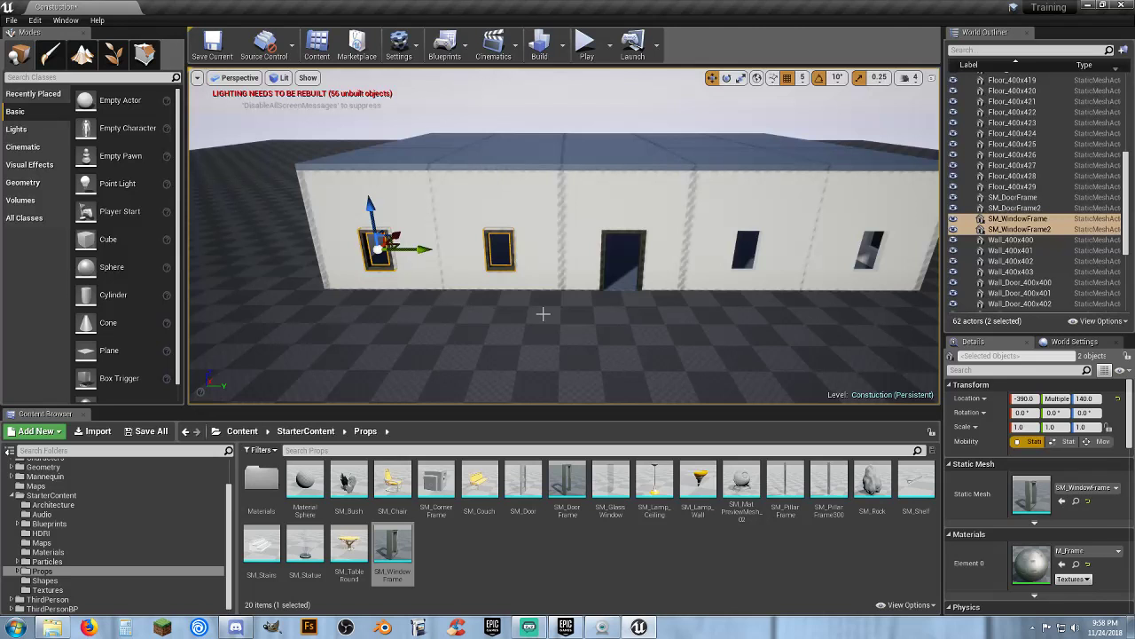
key(ctrl+w)
drag(545, 250, 906, 273)
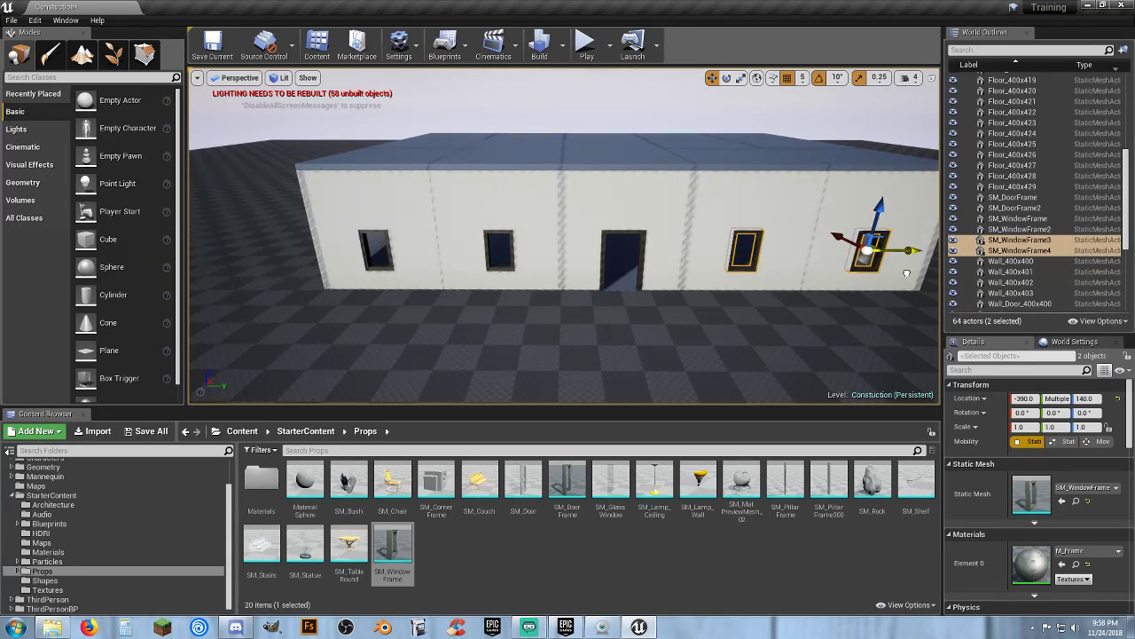
Inspect the newly placed window frames up close in their wall openings
key(w)
right_drag(859, 287, 789, 268)
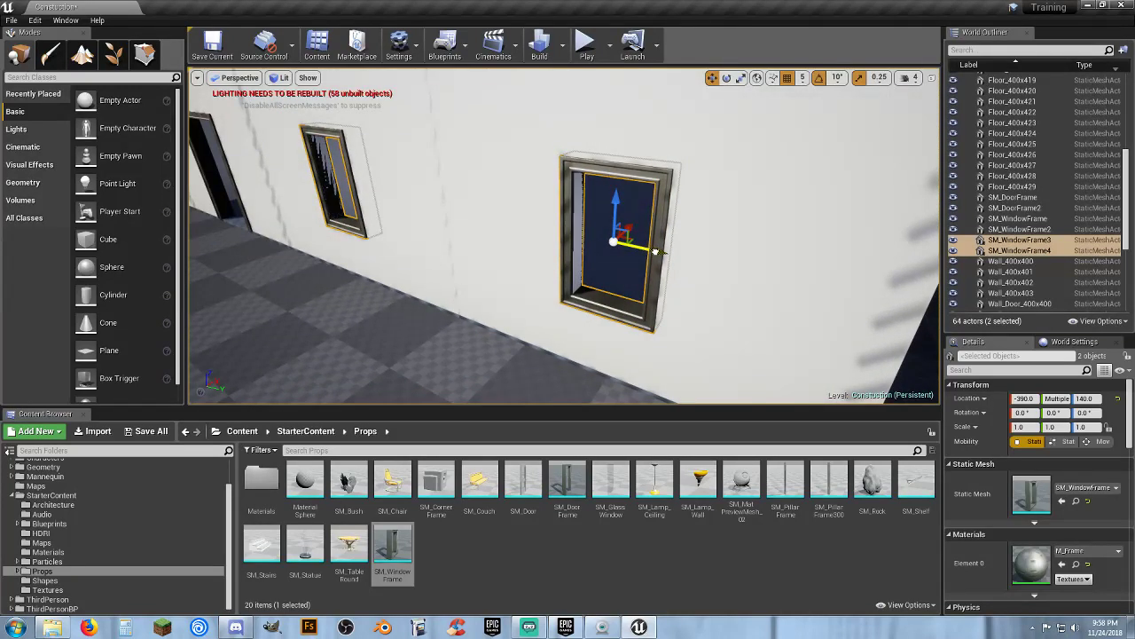
drag(655, 252, 659, 252)
key(s)
right_drag(657, 252, 727, 251)
key(a)
key(w)
right_drag(657, 284, 667, 314)
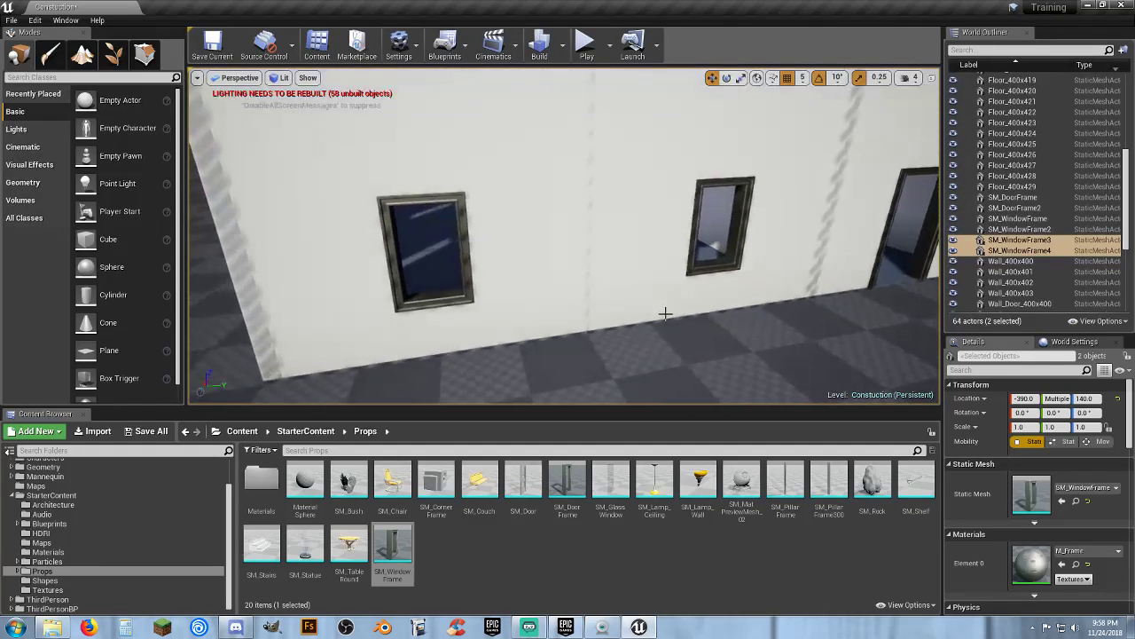
Select all four window frames, duplicate them, and move the copies toward the far end of the building
ctrl+click(708, 277)
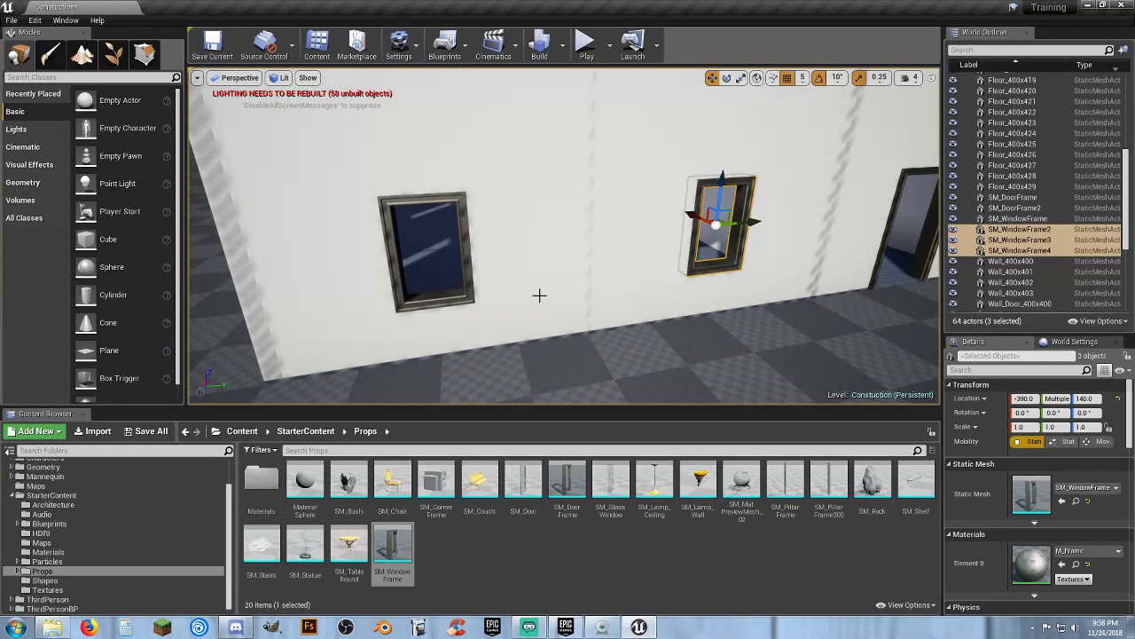
ctrl+click(458, 300)
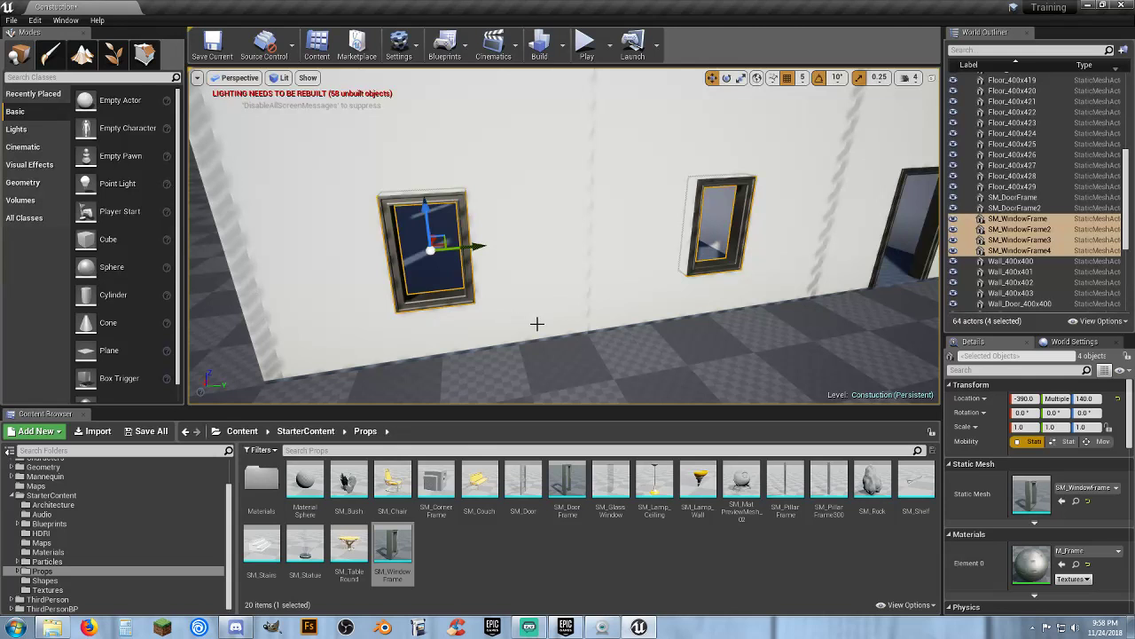
key(ctrl+w)
right_drag(588, 322, 629, 317)
key(w)
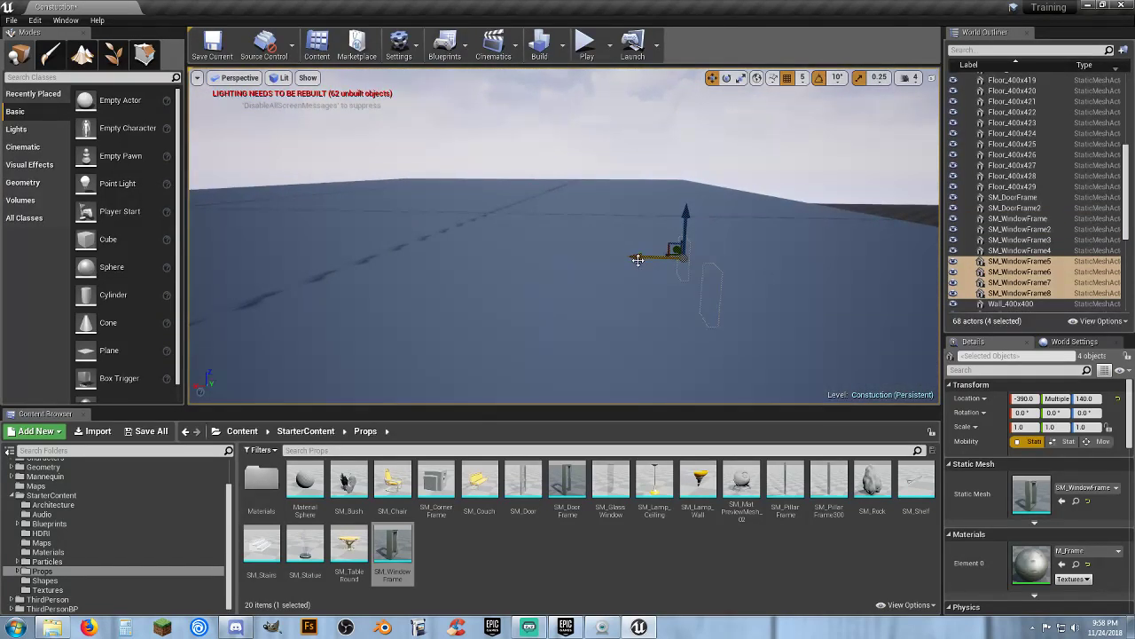
key(w)
mouse_move(353, 249)
right_down()
mouse_move(302, 271)
mouse_move(341, 240)
mouse_move(363, 264)
right_up()
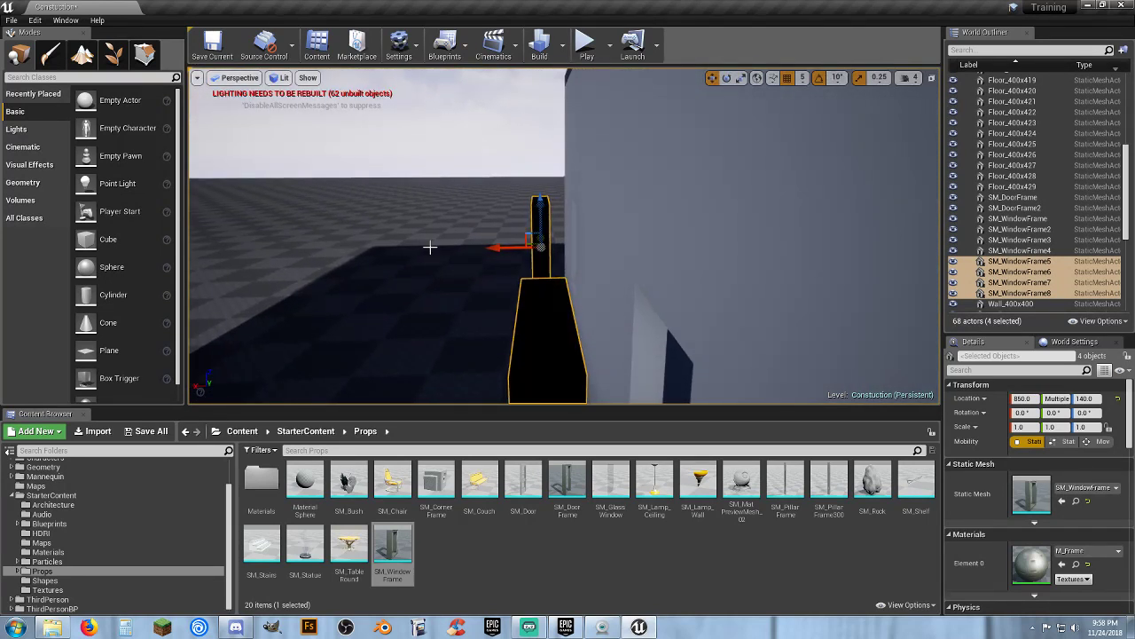
drag(487, 250, 532, 248)
right_drag(532, 248, 745, 257)
Select two of the copied frames, duplicate them, and rotate the copies to -90 degrees for the side wall
key(d)
right_drag(524, 311, 524, 311)
click(605, 308)
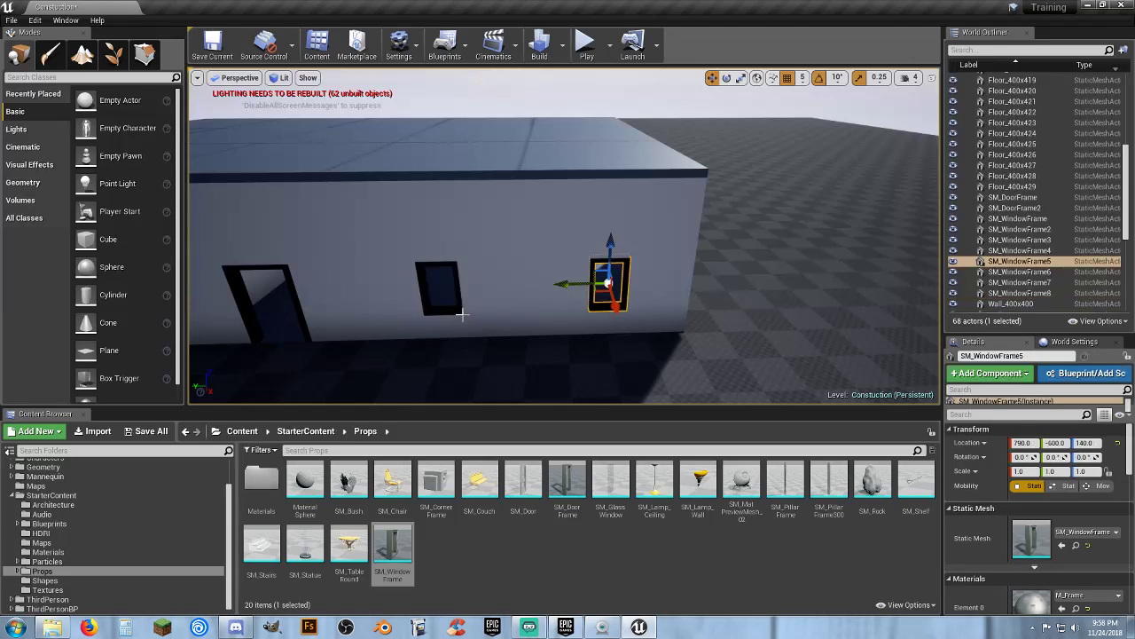
ctrl+click(451, 310)
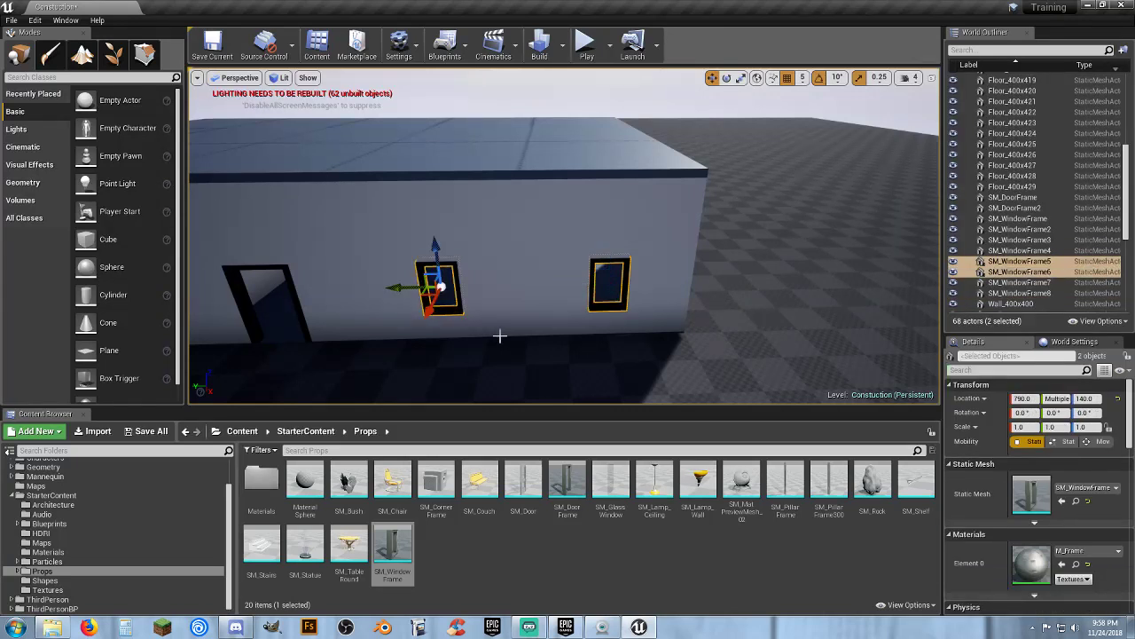
key(ctrl+w)
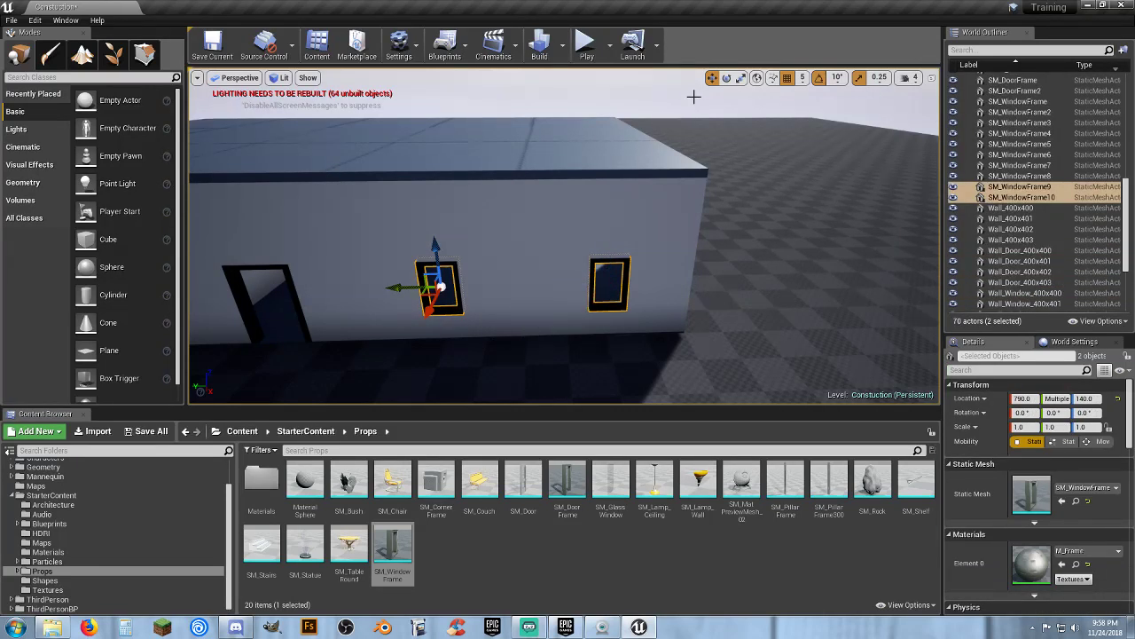
click(727, 78)
drag(441, 319, 502, 324)
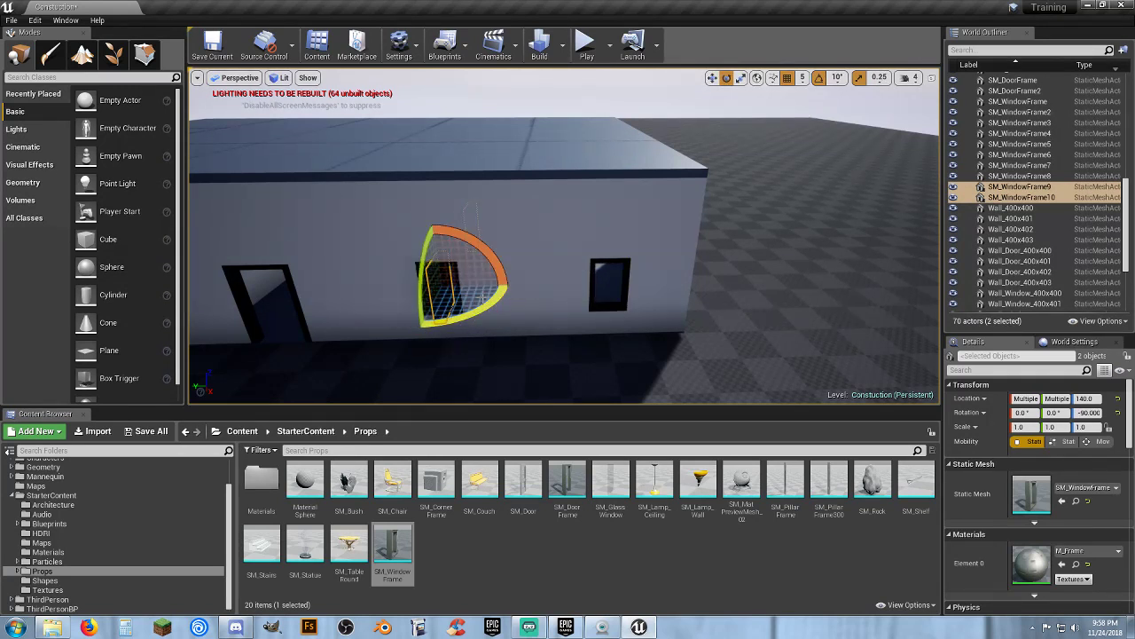
click(713, 80)
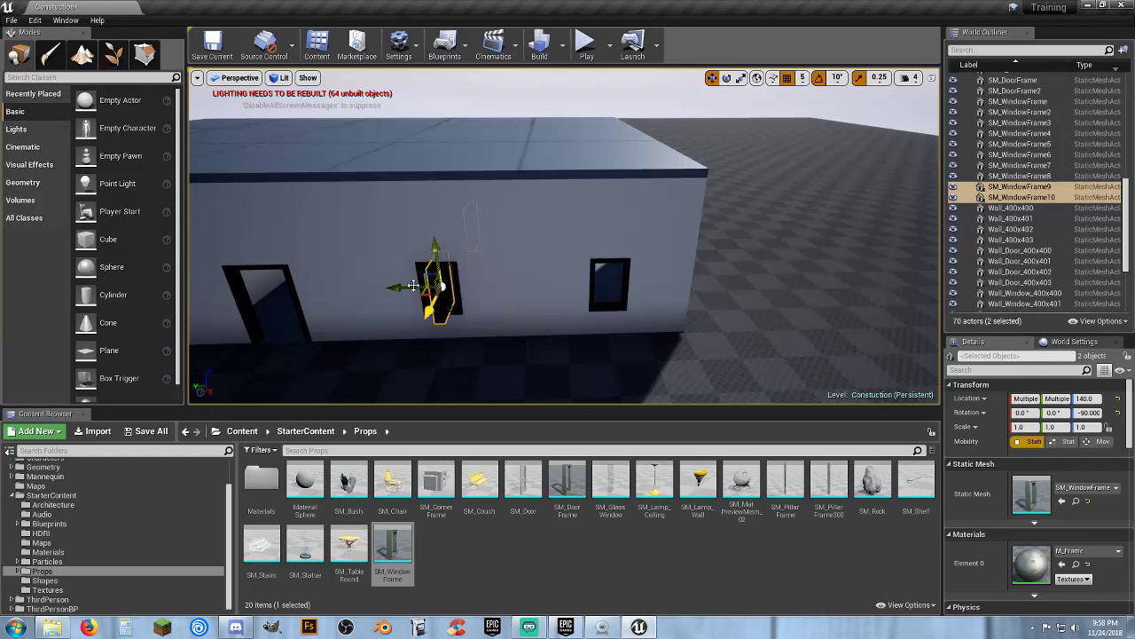
Move the two rotated window frames into the side wall's window openings
drag(402, 285, 652, 287)
right_drag(720, 294, 479, 300)
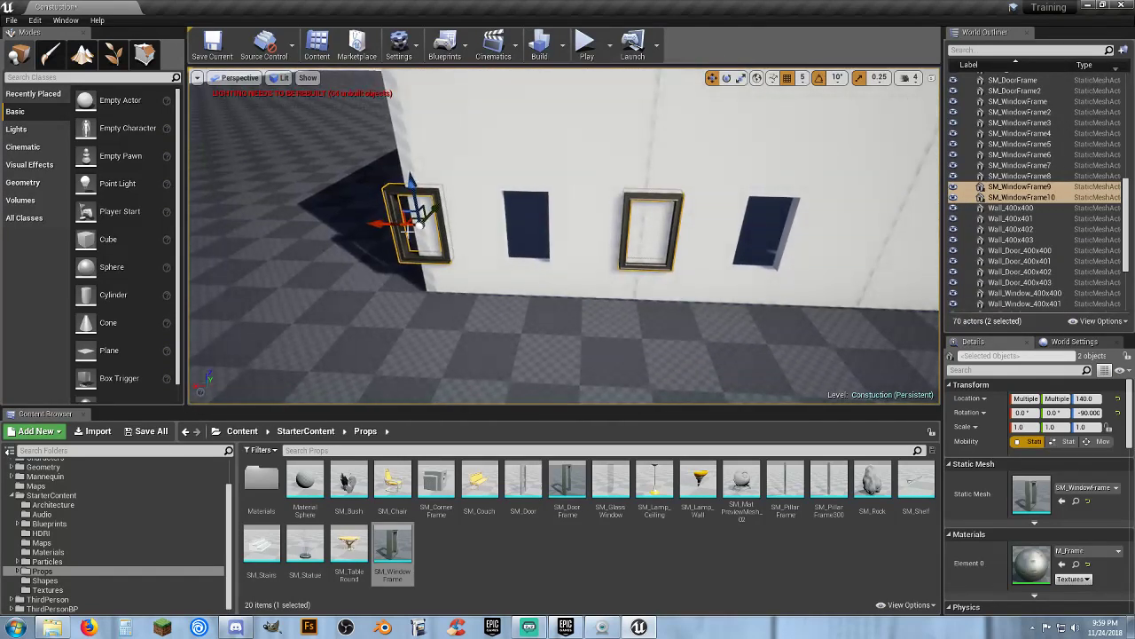
drag(381, 225, 486, 229)
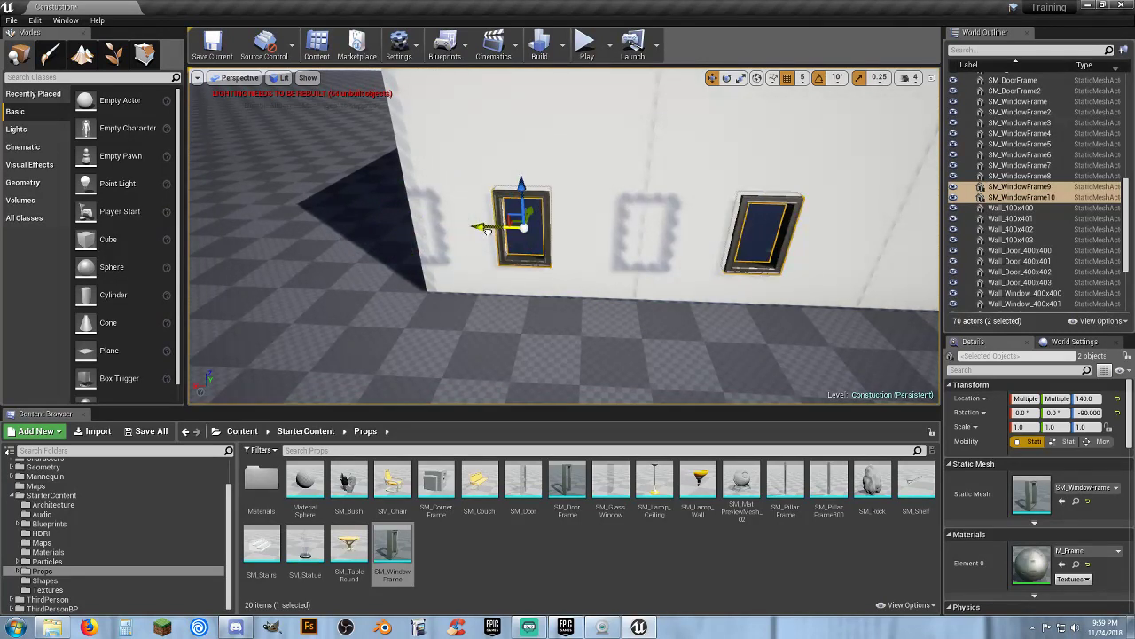
key(w)
mouse_move(489, 228)
right_down()
mouse_move(484, 262)
mouse_move(489, 228)
right_up()
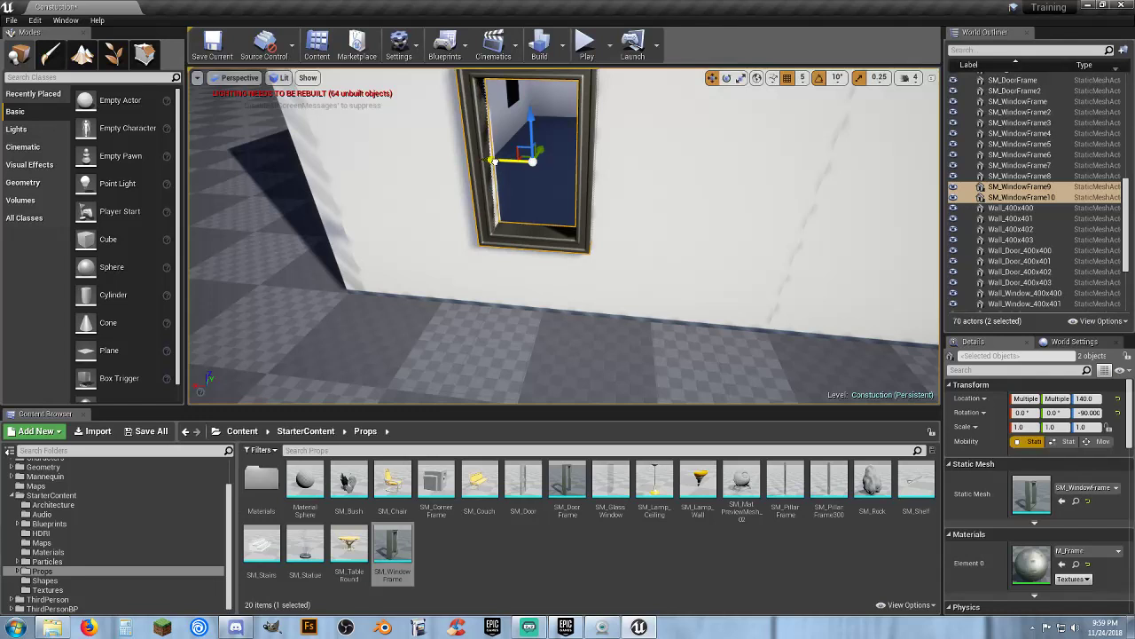
drag(492, 161, 499, 161)
key(s)
mouse_move(612, 234)
right_down()
mouse_move(661, 229)
mouse_move(611, 234)
right_up()
Duplicate one side-wall window frame and move the copy to the window opening at X -200
click(466, 262)
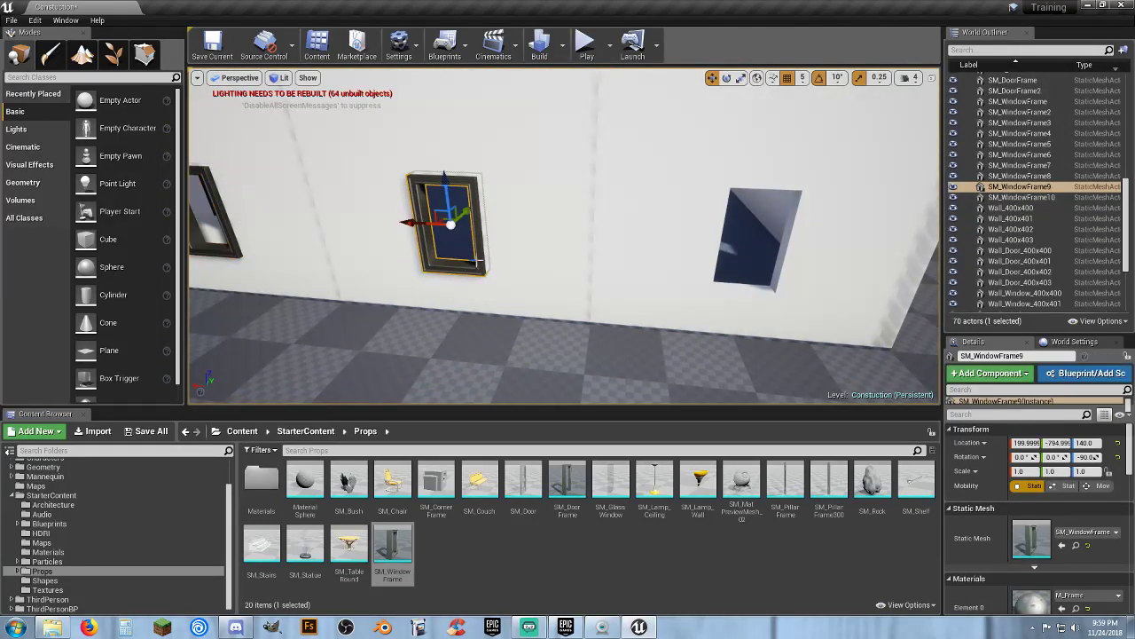
key(ctrl+w)
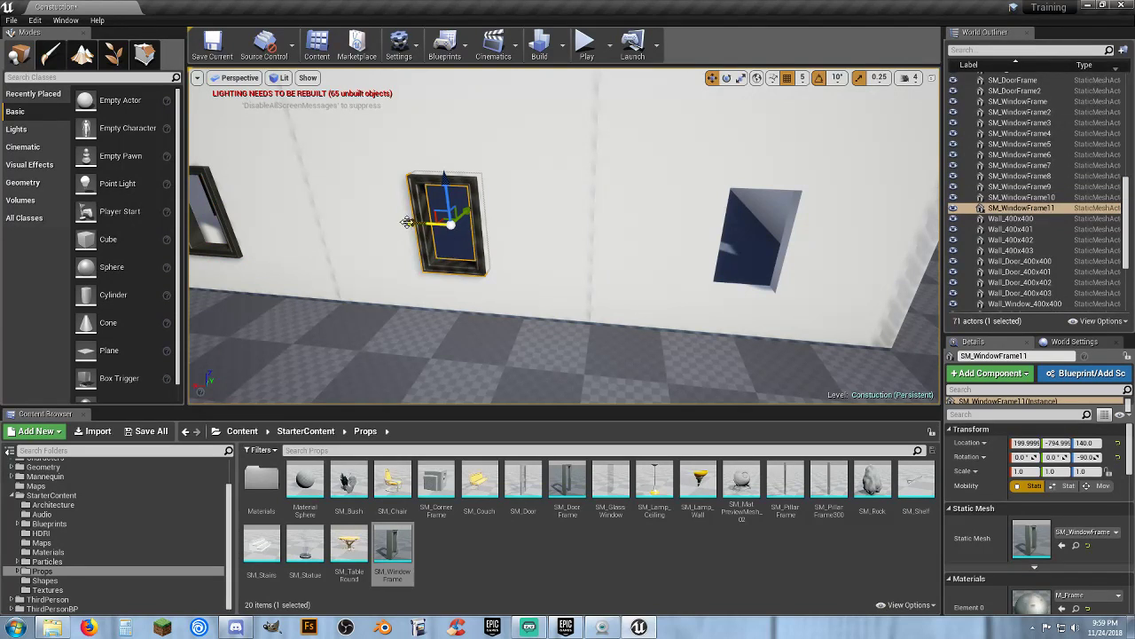
drag(406, 222, 700, 252)
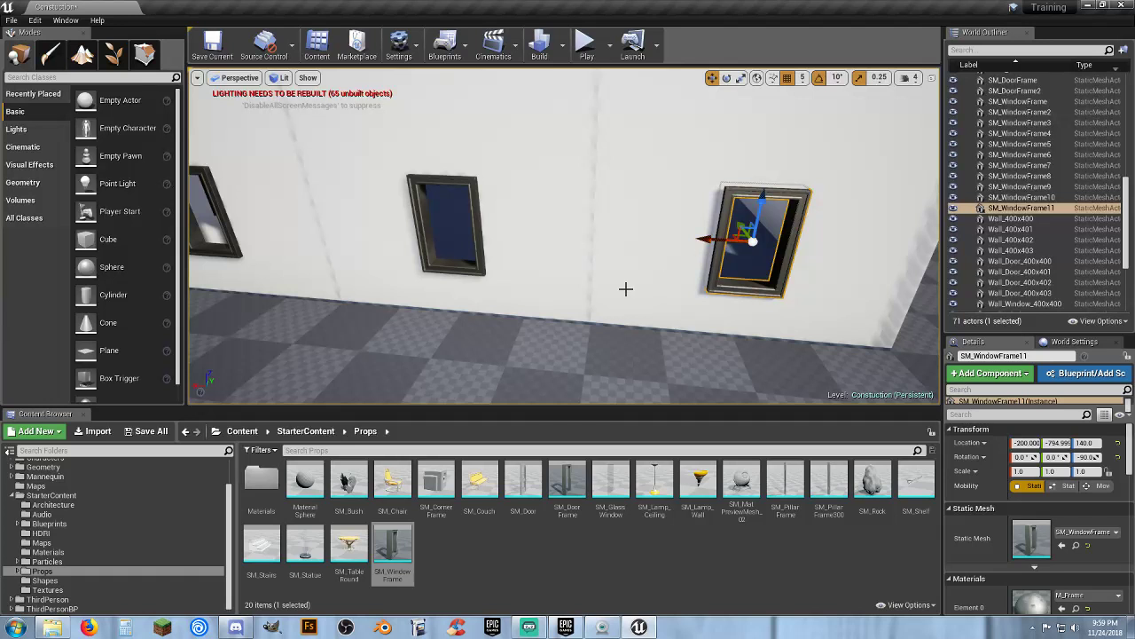
Select the three side-wall frames, duplicate them, and move the copies into the opposite wall's window openings
right_drag(626, 289, 606, 299)
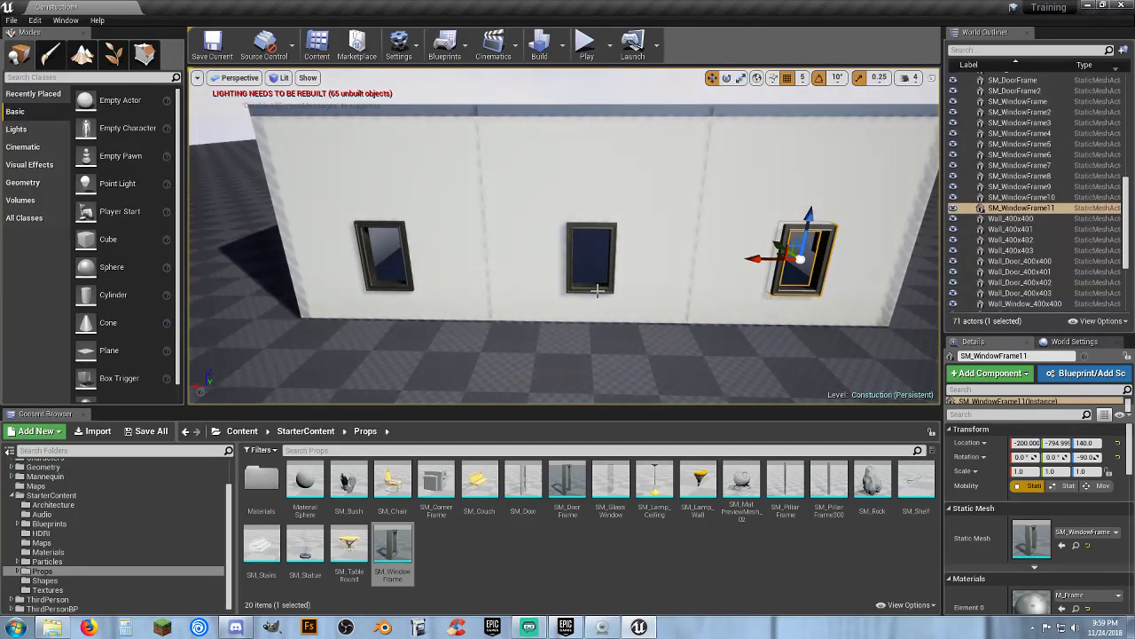
ctrl+click(597, 291)
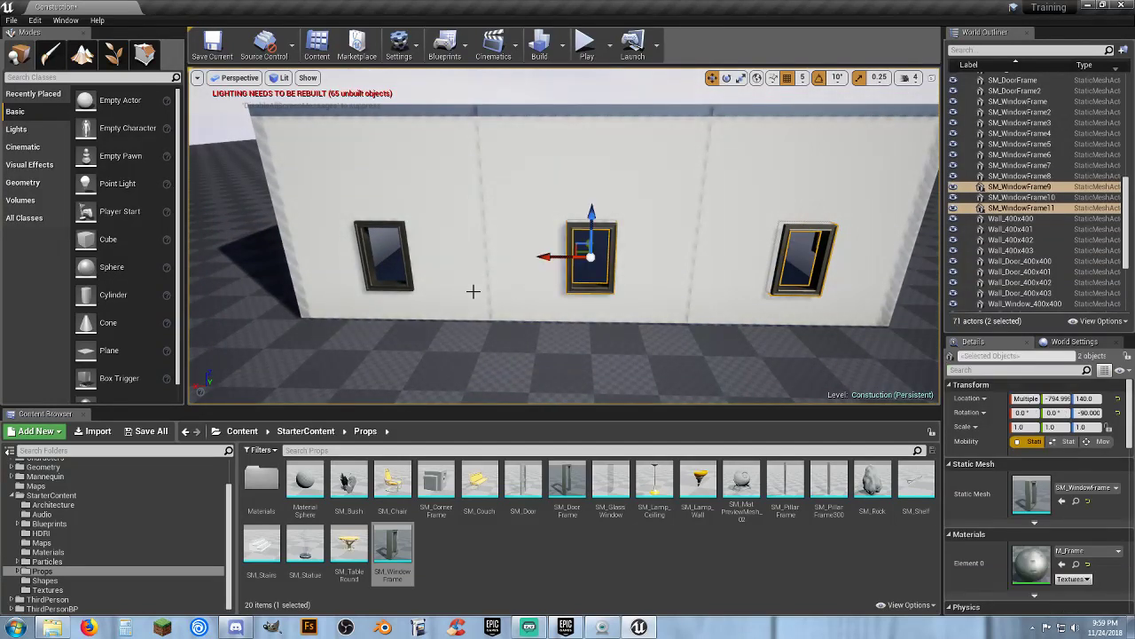
ctrl+click(387, 285)
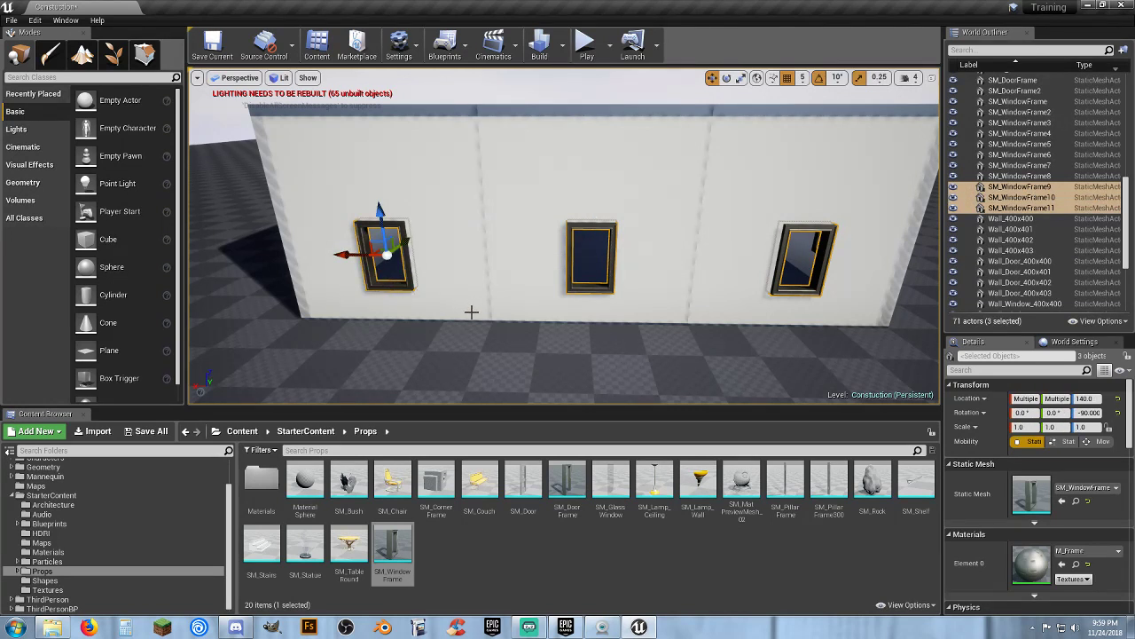
key(ctrl+w)
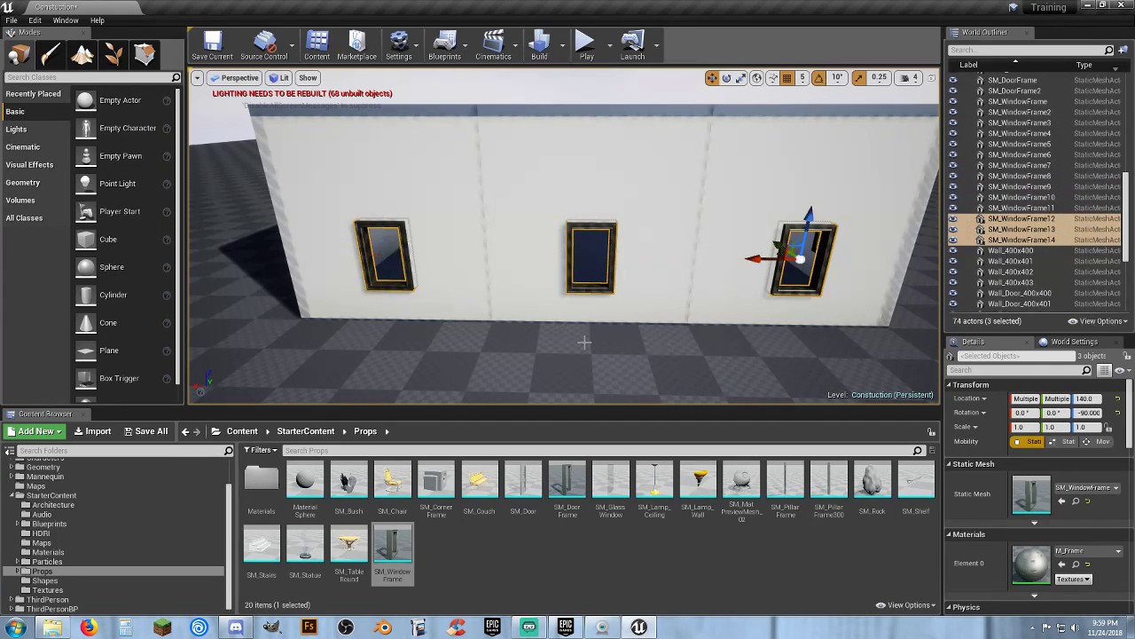
right_drag(585, 342, 363, 302)
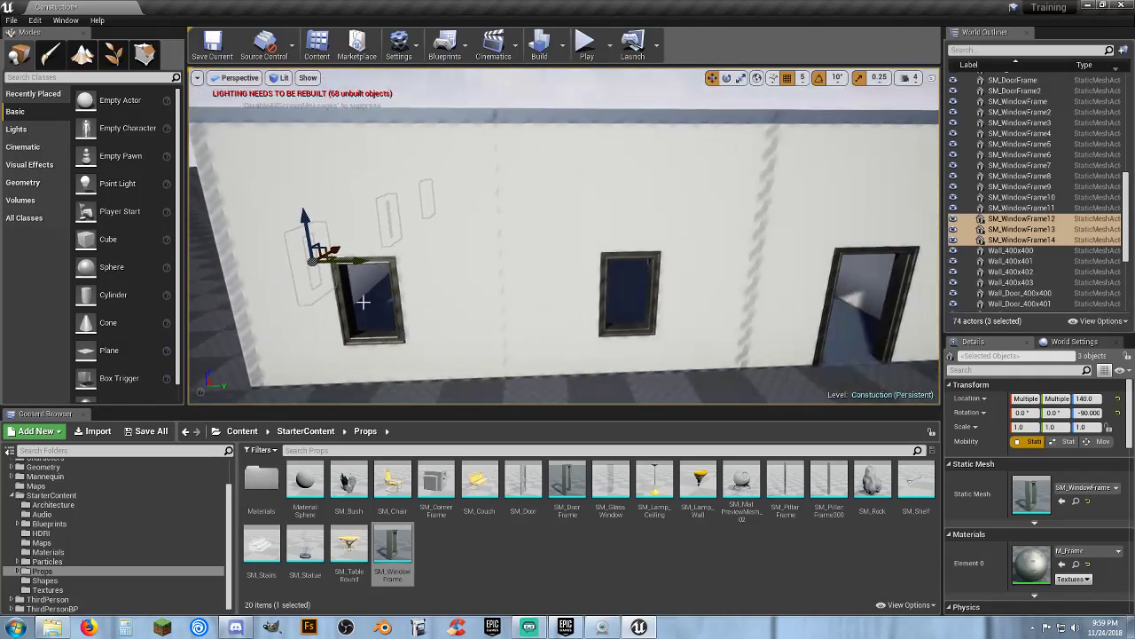
drag(360, 264, 914, 257)
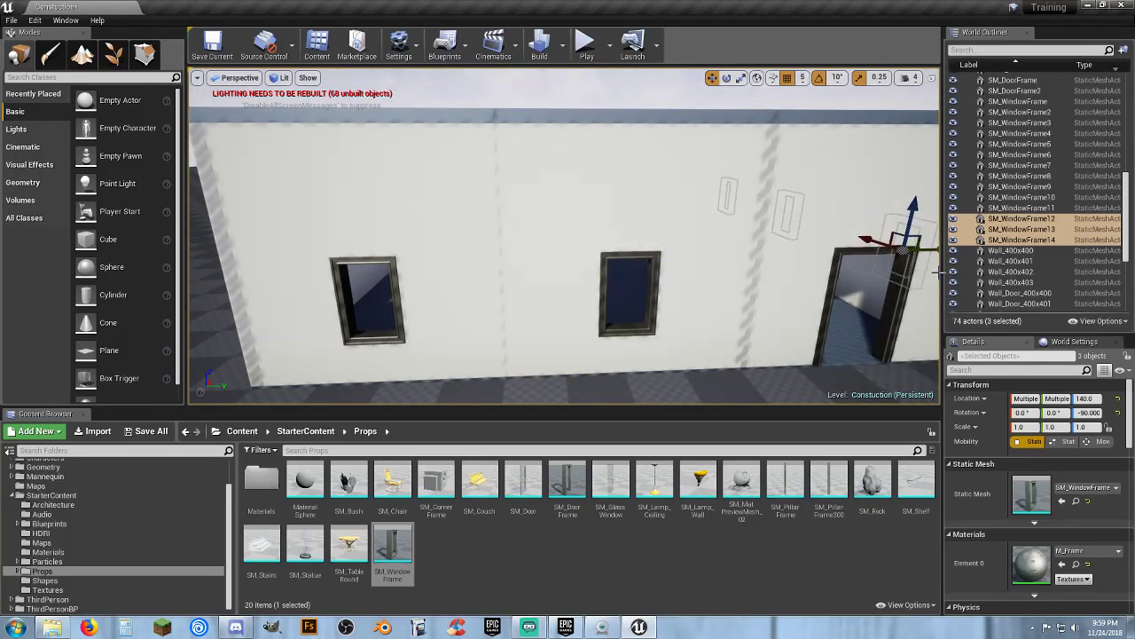
right_drag(913, 257, 522, 273)
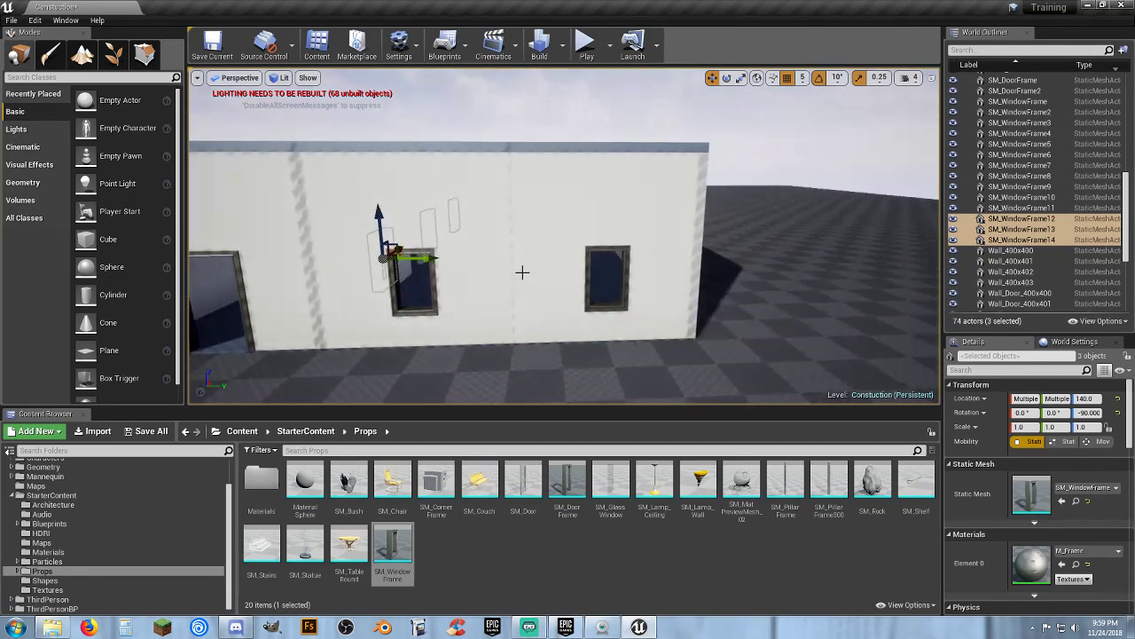
drag(430, 259, 683, 257)
mouse_move(683, 257)
right_down()
mouse_move(661, 259)
mouse_move(700, 264)
right_up()
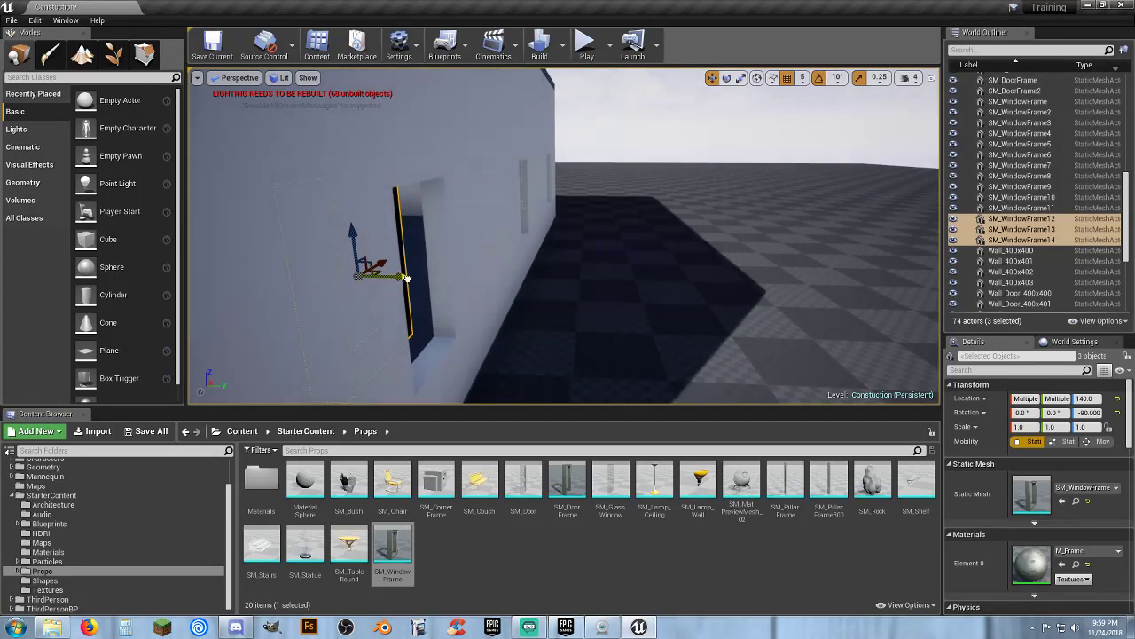
drag(406, 278, 465, 282)
mouse_move(523, 275)
right_down()
mouse_move(508, 281)
mouse_move(523, 296)
mouse_move(499, 267)
mouse_move(537, 269)
right_up()
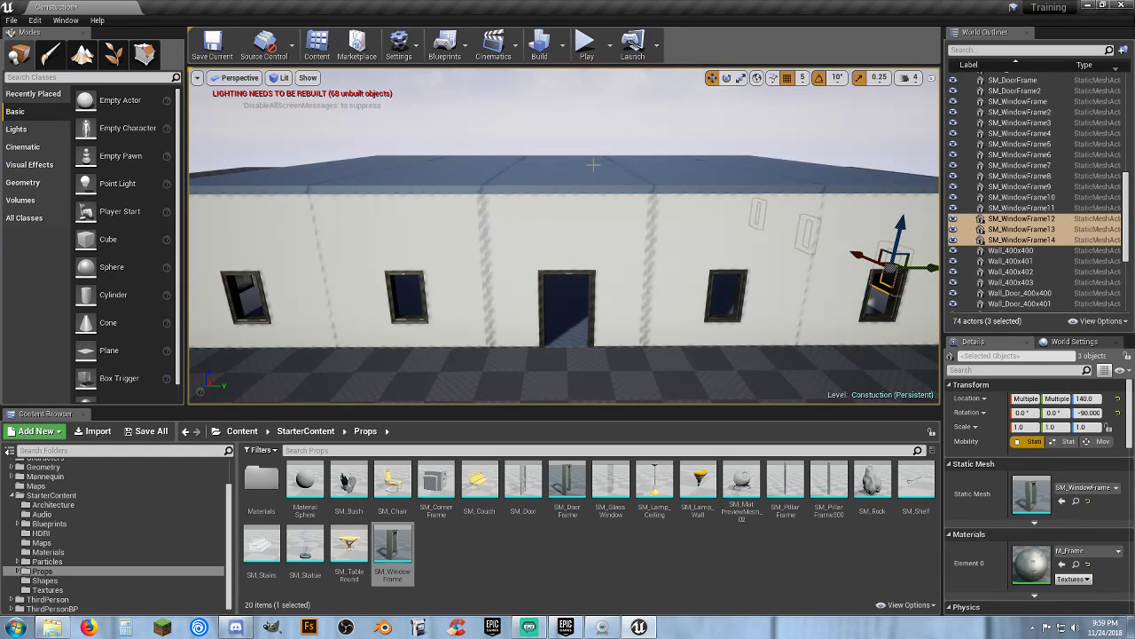
Preview the level in Play mode, then save the Construction level
click(587, 45)
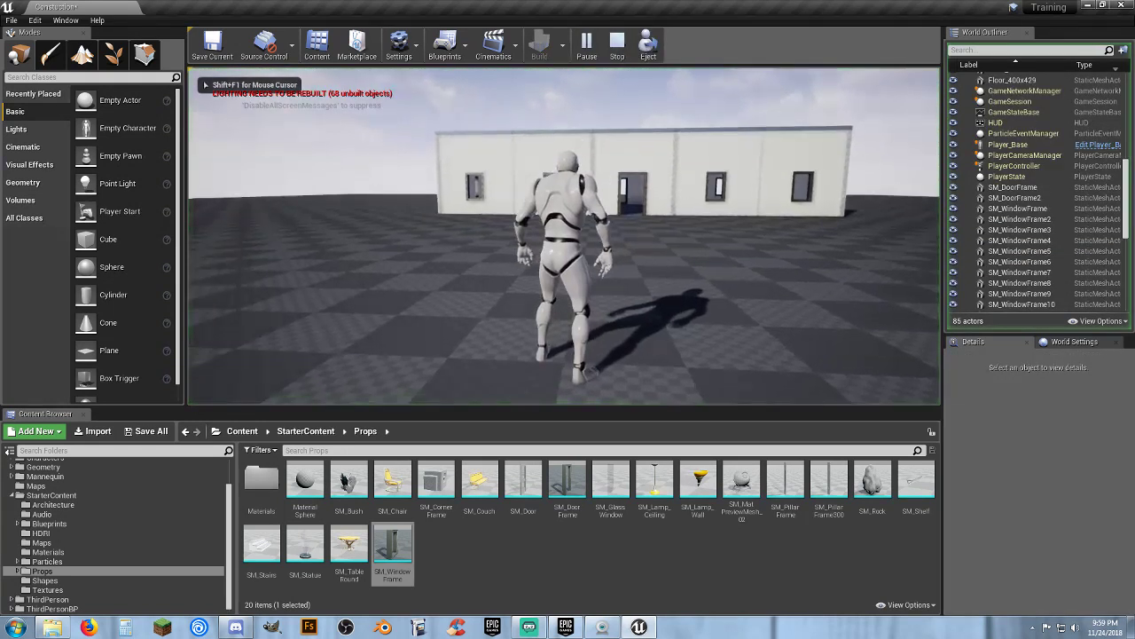
key(Escape)
click(153, 435)
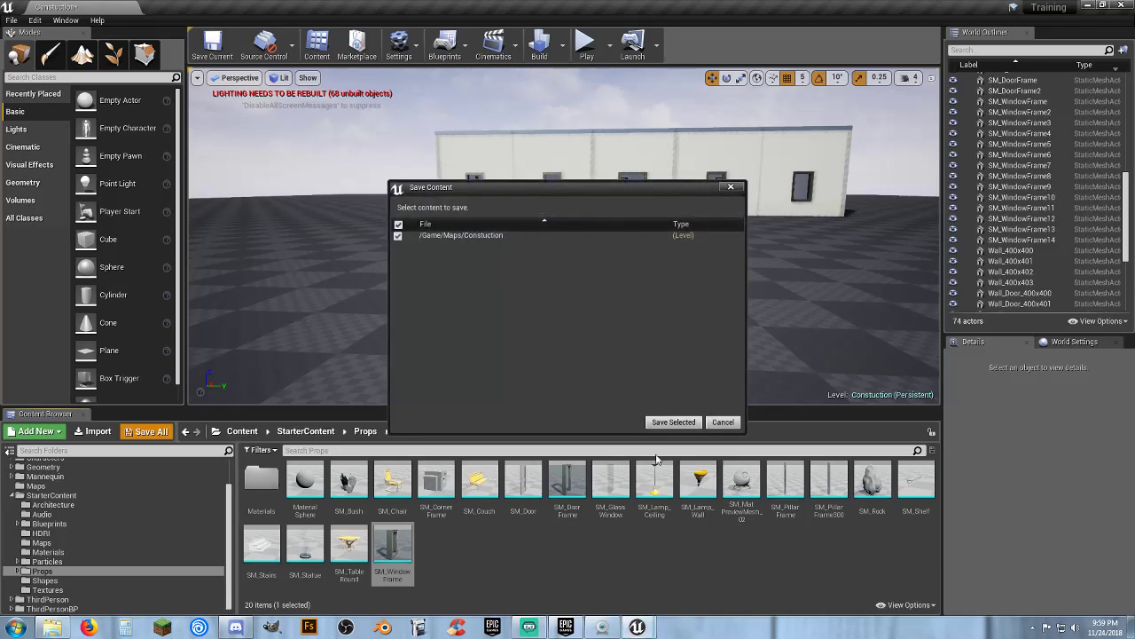
click(670, 422)
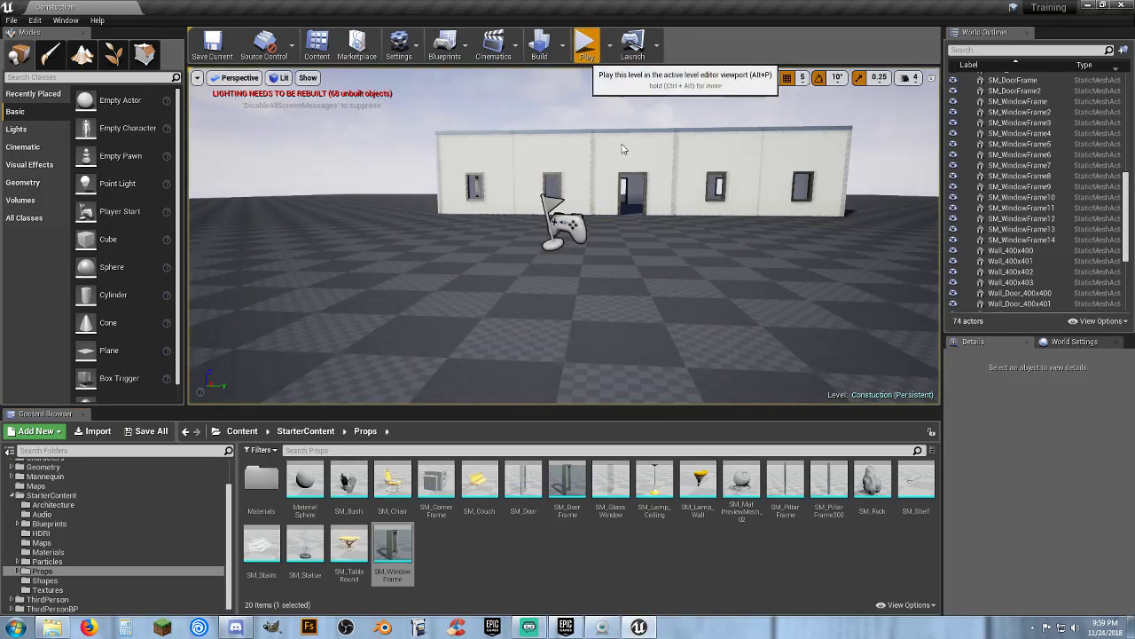
Play the level and walk the character through the building's interior rooms and doorways
click(586, 44)
key(w)
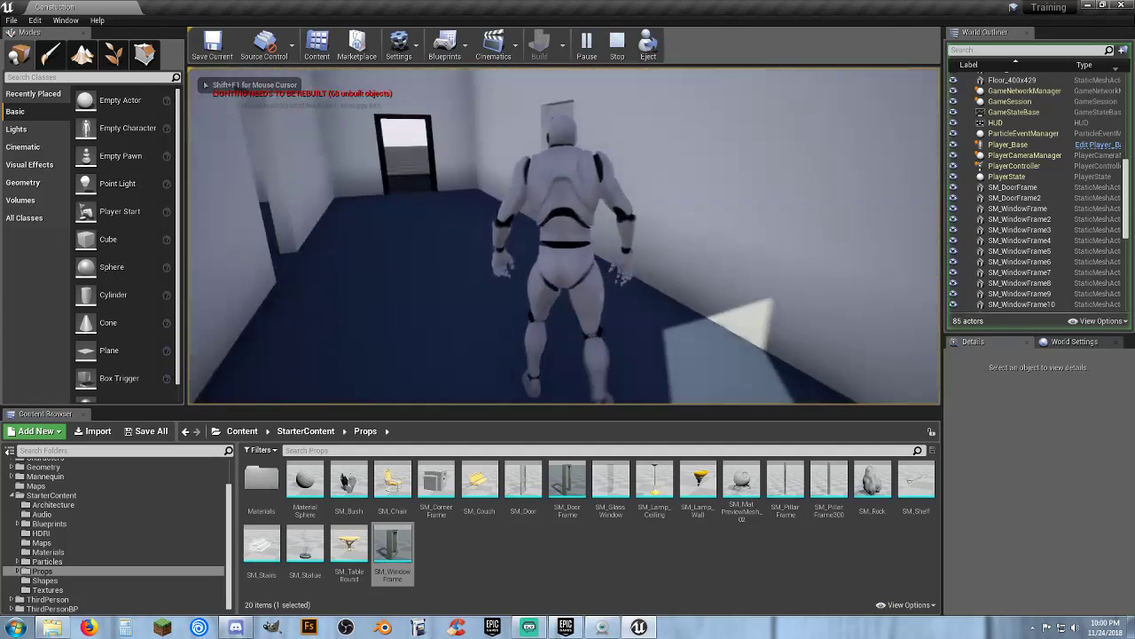
key(w)
key(s)
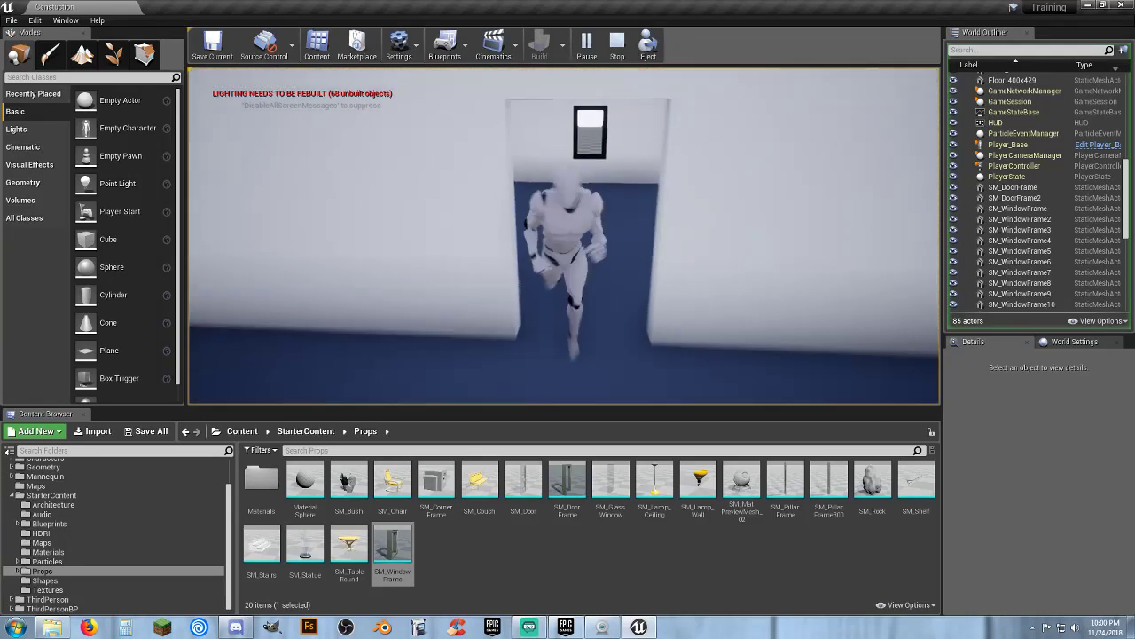
key(d)
key(w)
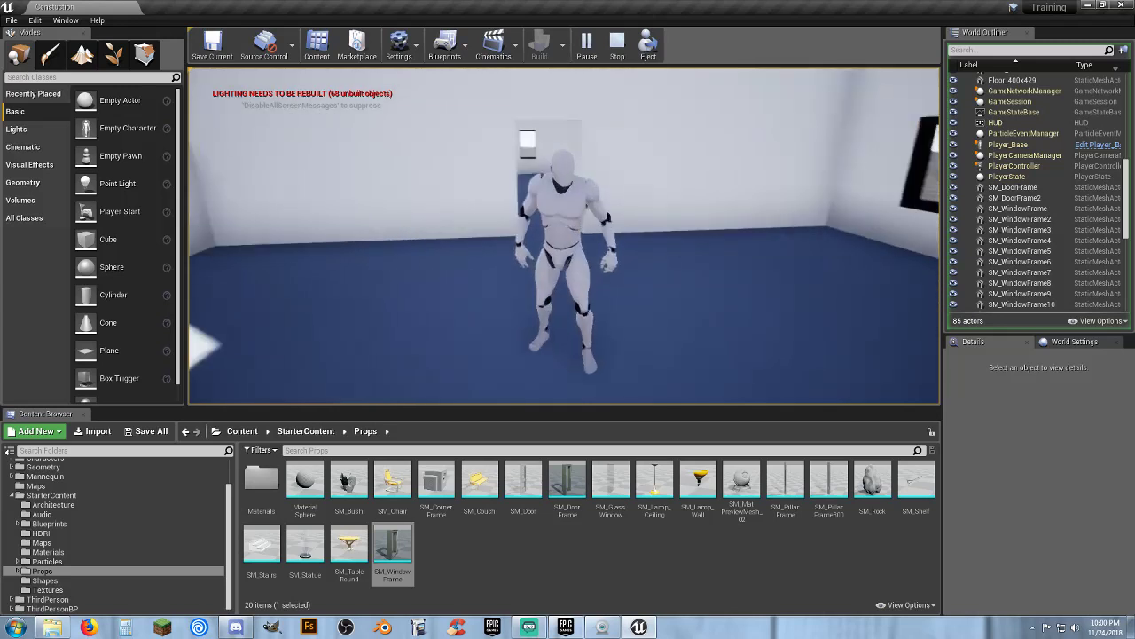
key(w)
key(a)
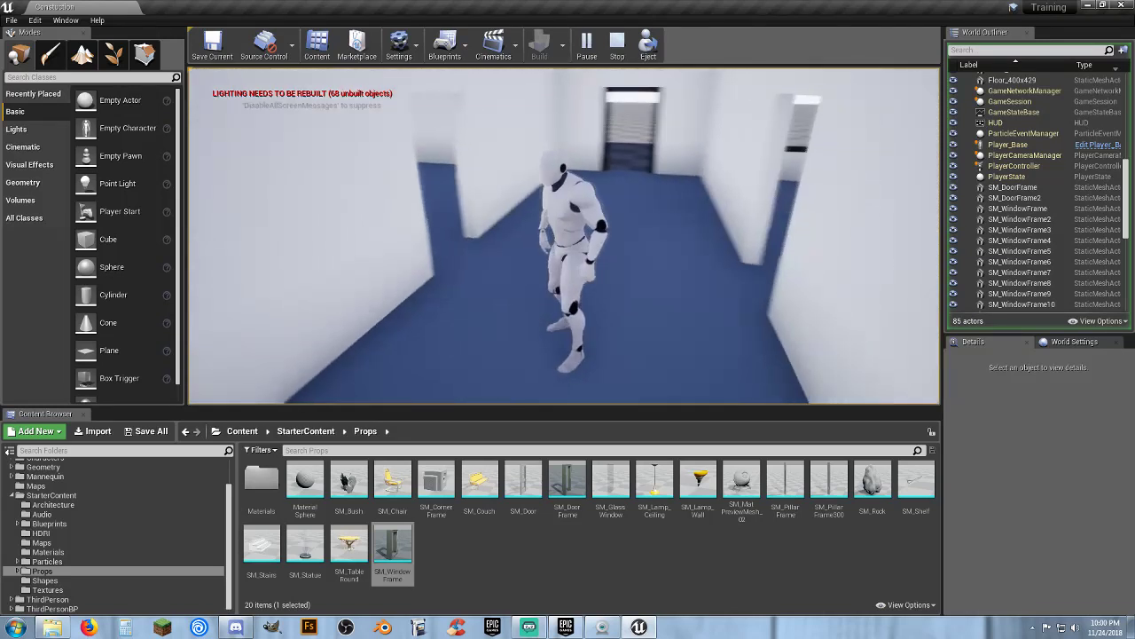
key(Escape)
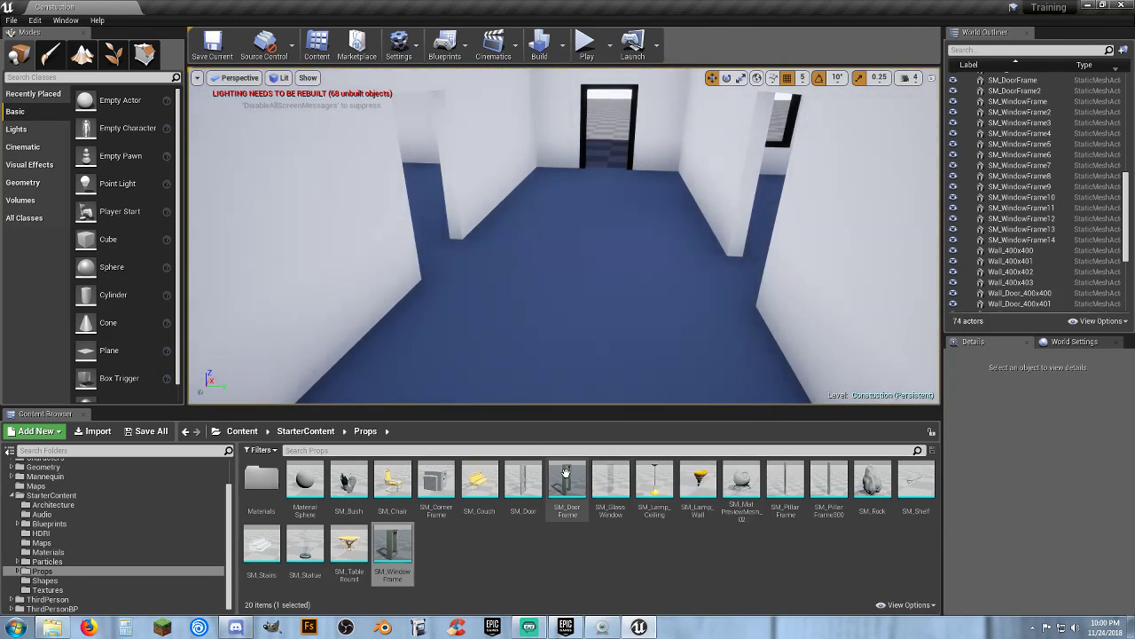
Place an SM_DoorFrame in the interior doorway, rotate it -90°, and move it to location 200, 0, 0
drag(565, 471, 489, 275)
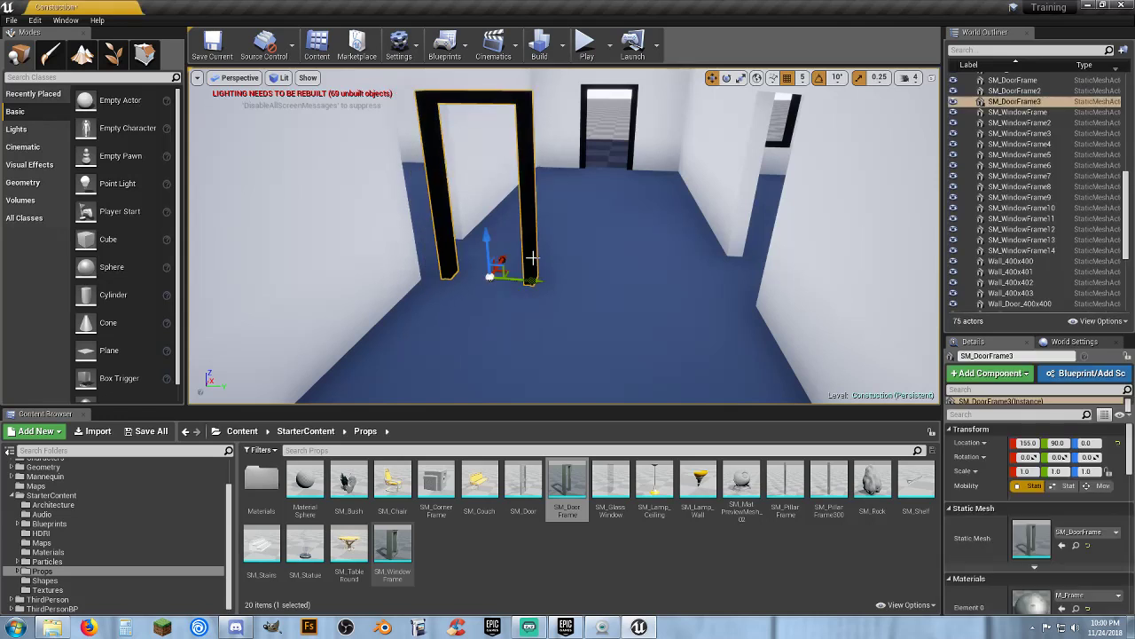
click(727, 77)
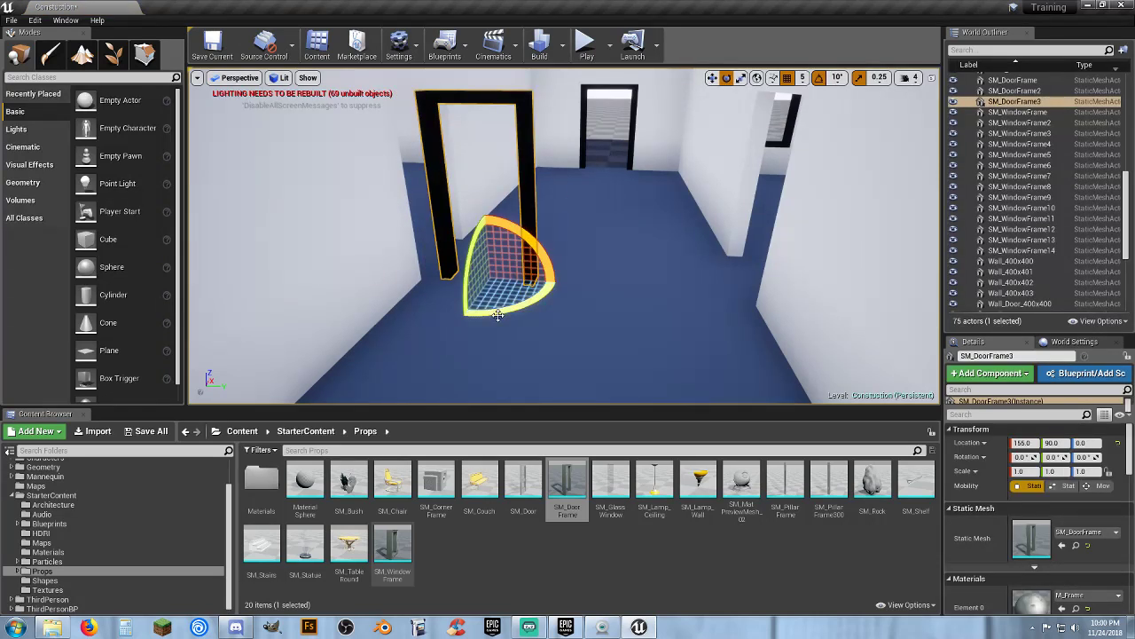
drag(498, 315, 436, 317)
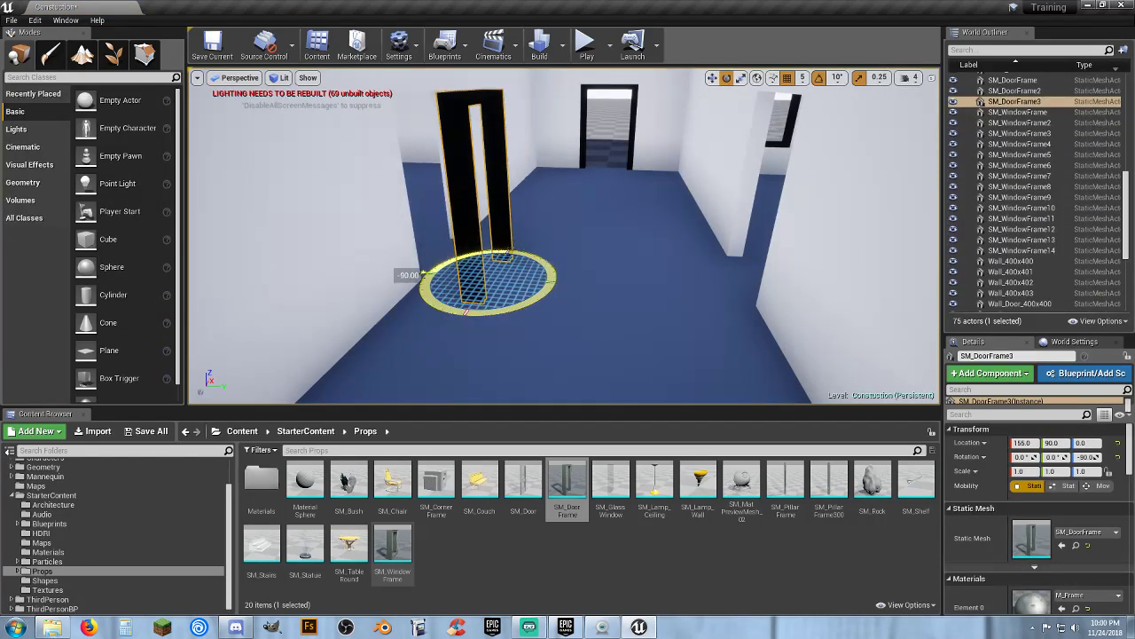
right_drag(573, 290, 601, 246)
click(712, 78)
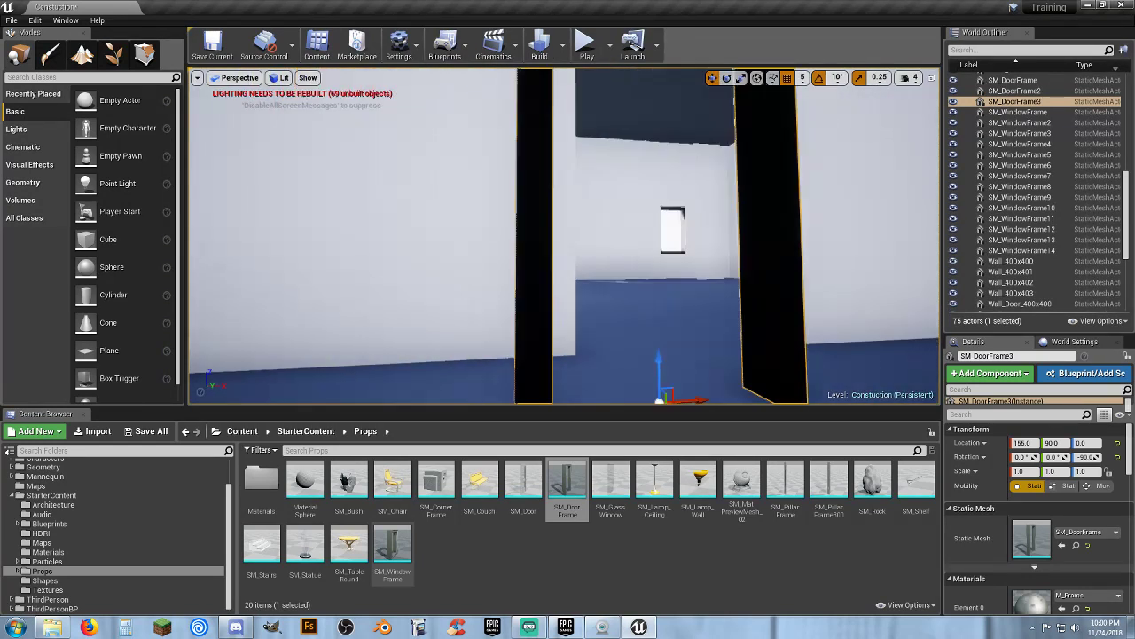
mouse_move(675, 213)
right_down()
mouse_move(656, 215)
mouse_move(674, 213)
right_up()
drag(660, 228, 626, 229)
right_drag(626, 229, 599, 264)
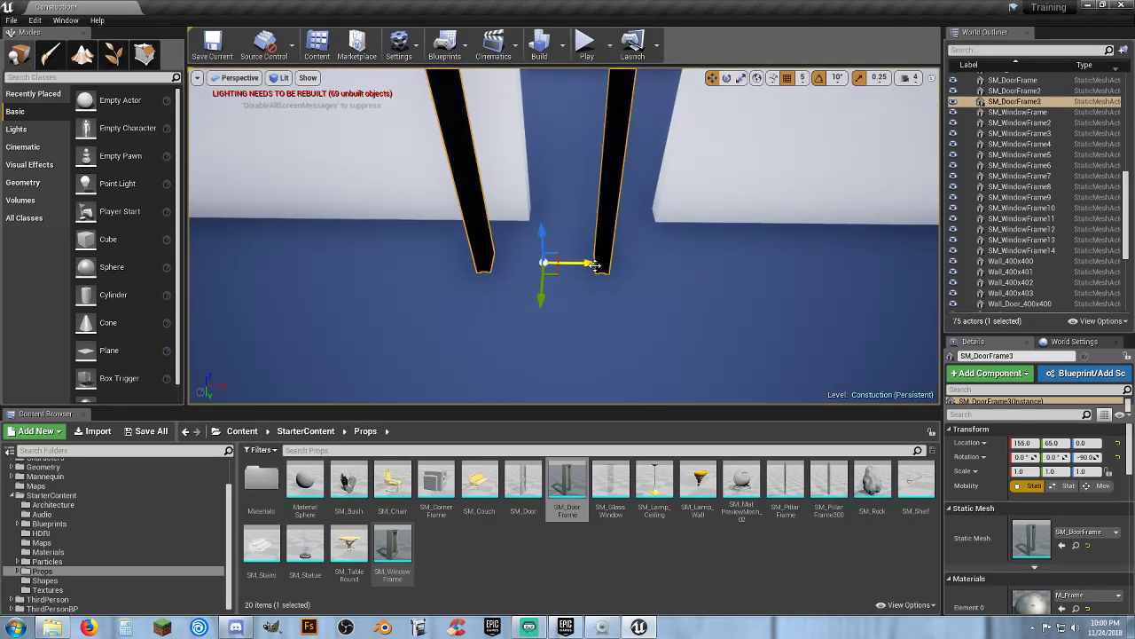
drag(593, 265, 731, 277)
drag(616, 246, 568, 217)
right_drag(604, 209, 601, 196)
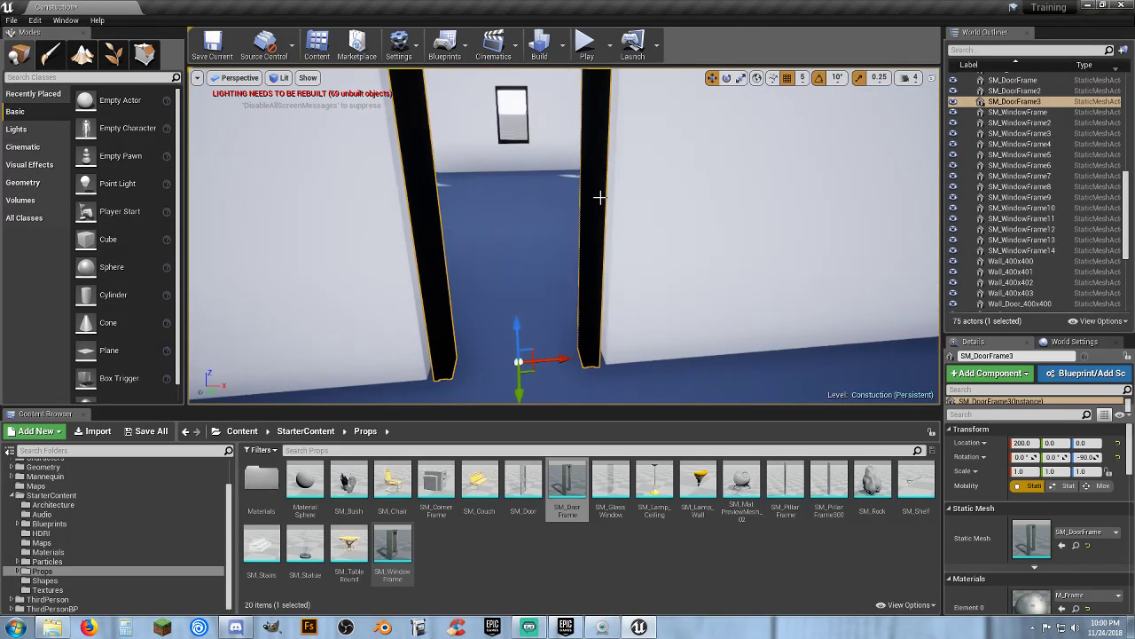
Scale the new door frame to 1.25 along Y to fit the doorway
click(742, 78)
drag(562, 357, 581, 358)
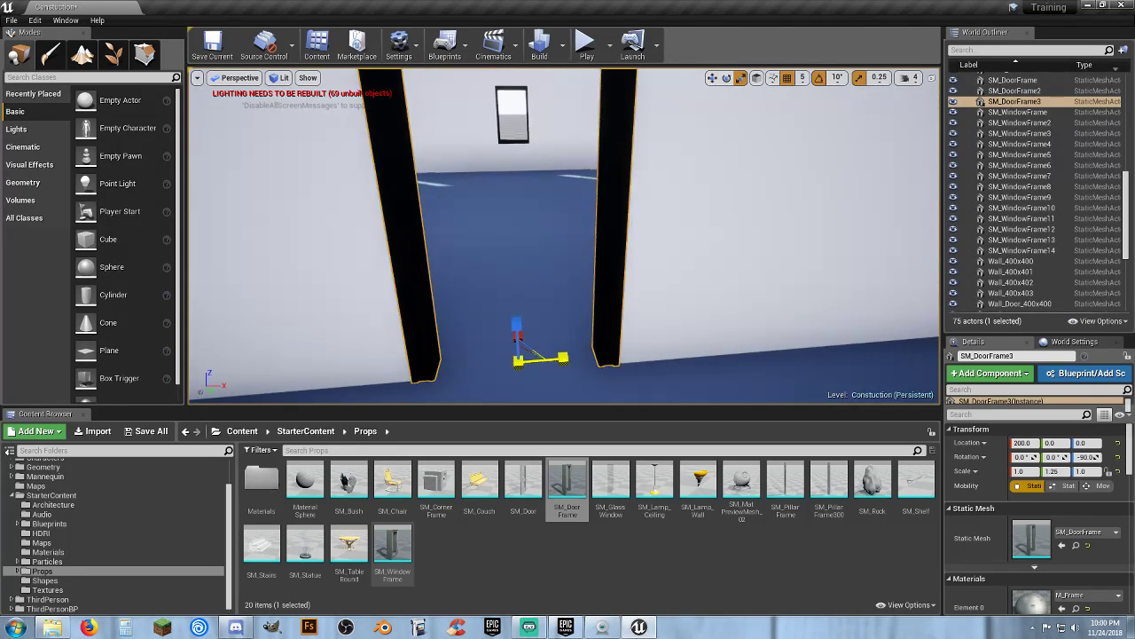
click(712, 78)
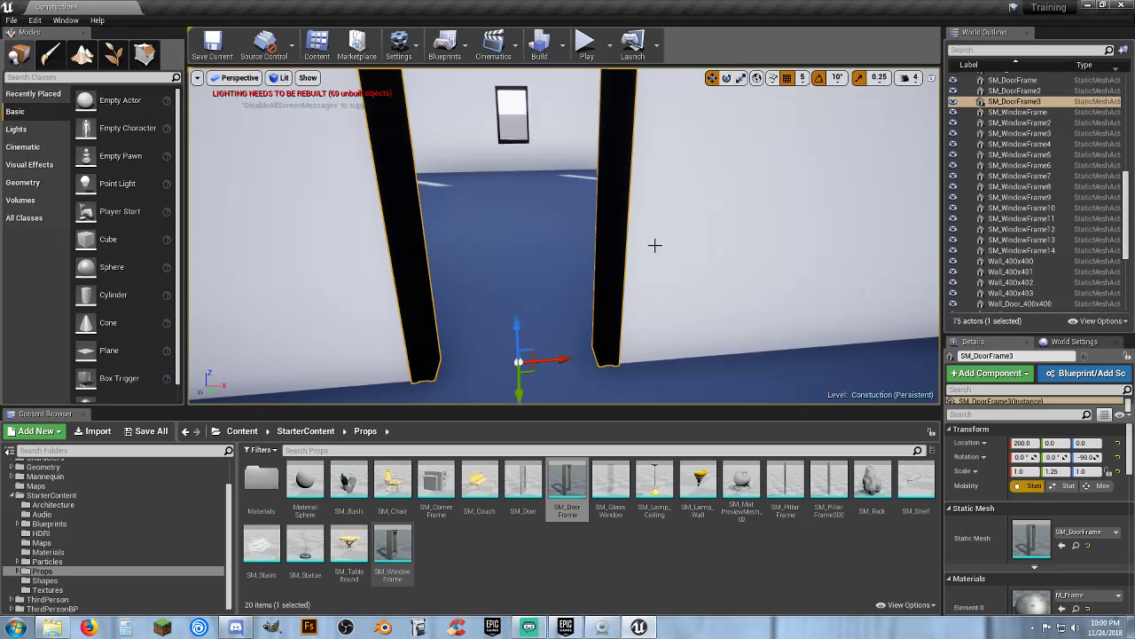
Duplicate the door frame and move the copy along Y to 400 into the opposite doorway
right_drag(654, 246, 404, 244)
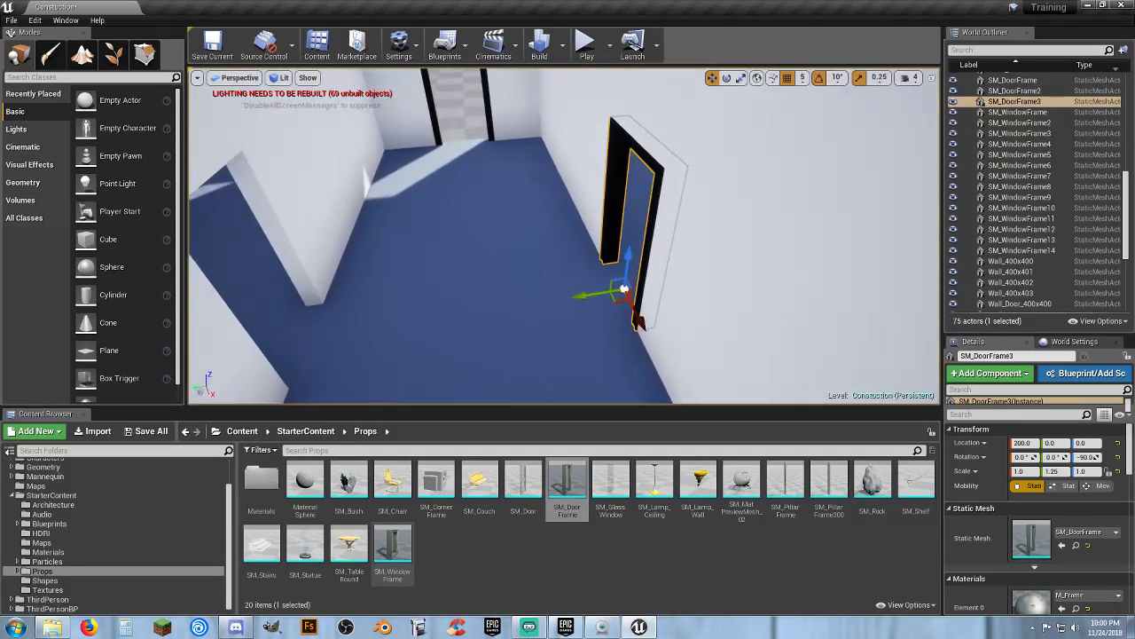
mouse_move(592, 296)
right_down()
mouse_move(632, 285)
mouse_move(612, 268)
mouse_move(597, 271)
mouse_move(621, 266)
mouse_move(604, 275)
mouse_move(603, 295)
right_up()
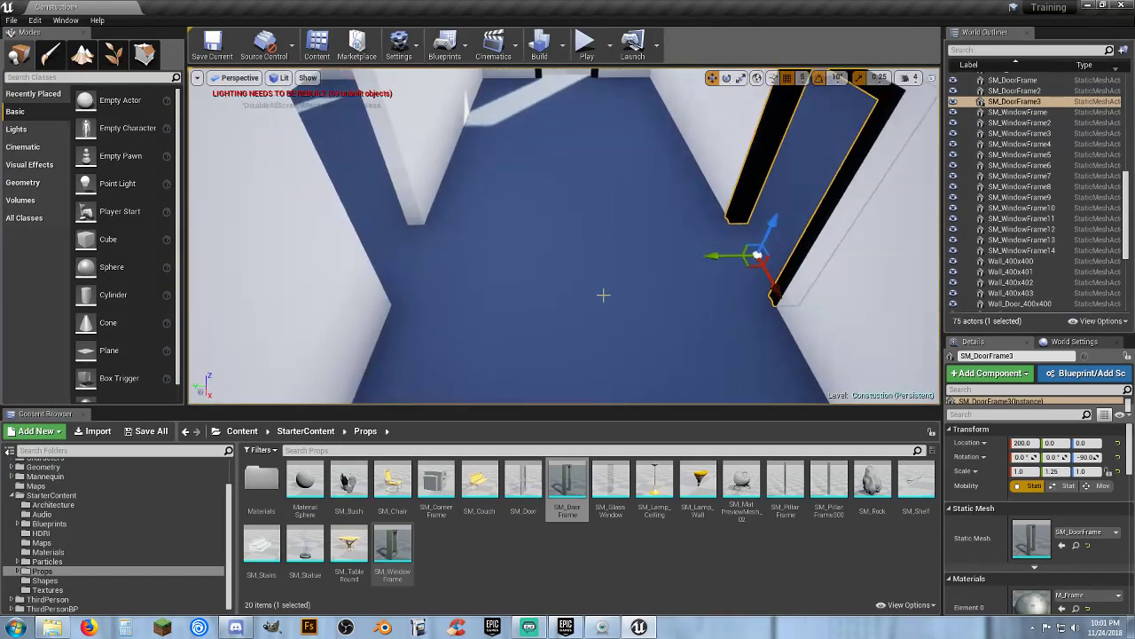
key(ctrl+w)
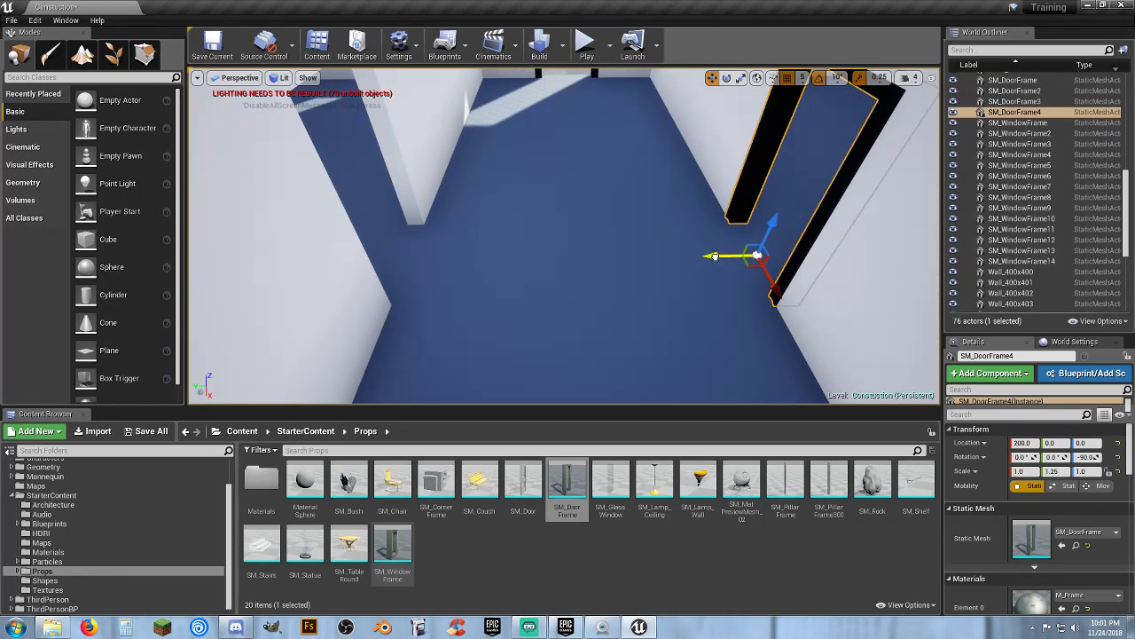
drag(715, 257, 354, 253)
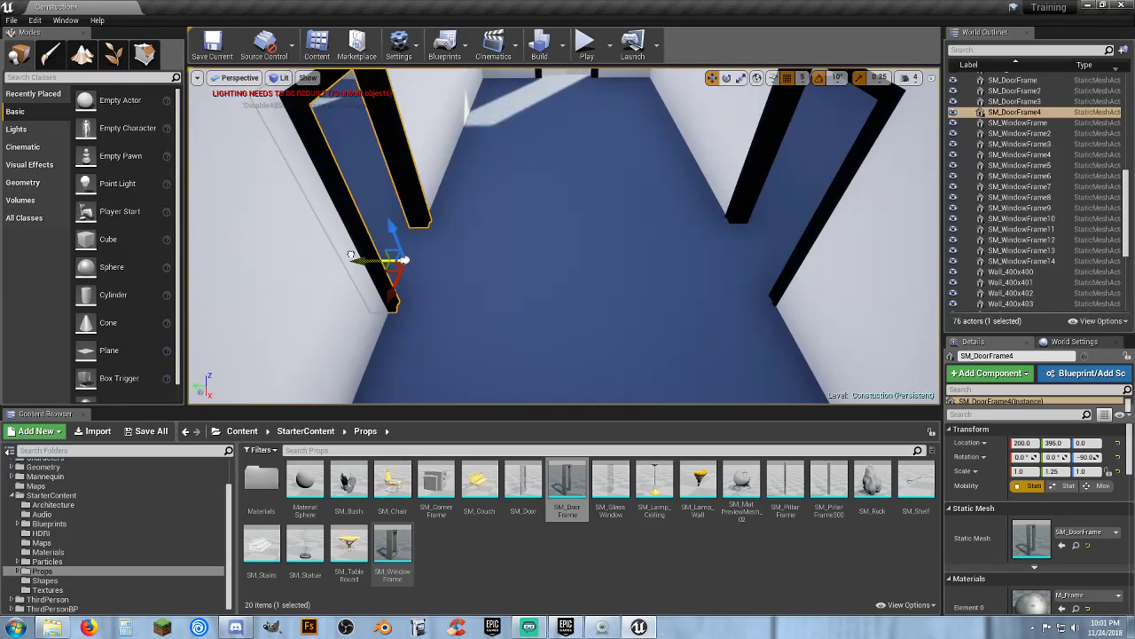
drag(351, 257, 349, 256)
Fly the camera outside and around the building to inspect the exterior walls, doors and window frames
key(a)
right_drag(463, 249, 1043, 81)
key(d)
key(s)
key(a)
key(w)
key(a)
key(w)
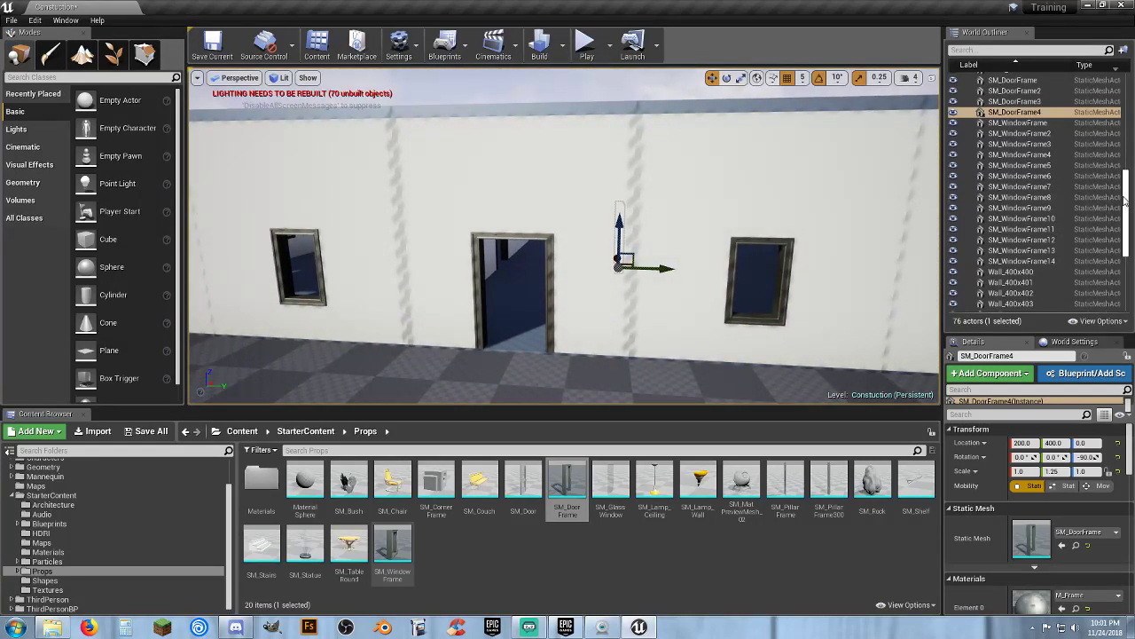
scroll(1104, 142, up, 10)
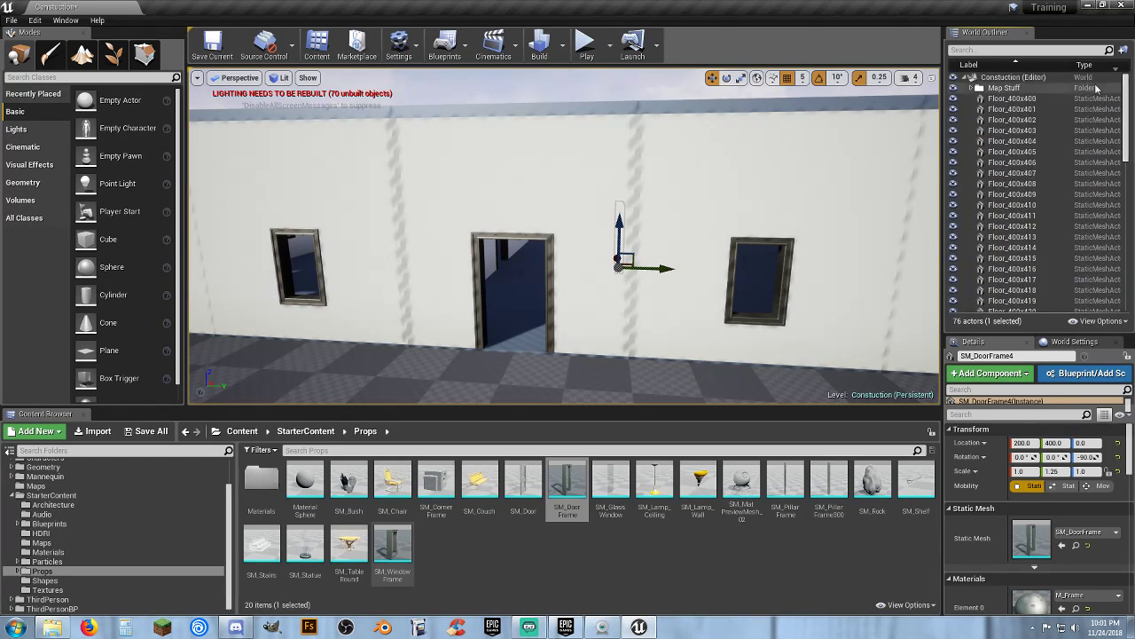
click(1030, 86)
mouse_move(702, 188)
right_down()
mouse_move(639, 189)
mouse_move(807, 188)
mouse_move(767, 200)
mouse_move(702, 188)
right_up()
key(s)
key(a)
key(w)
key(w)
key(s)
key(s)
key(d)
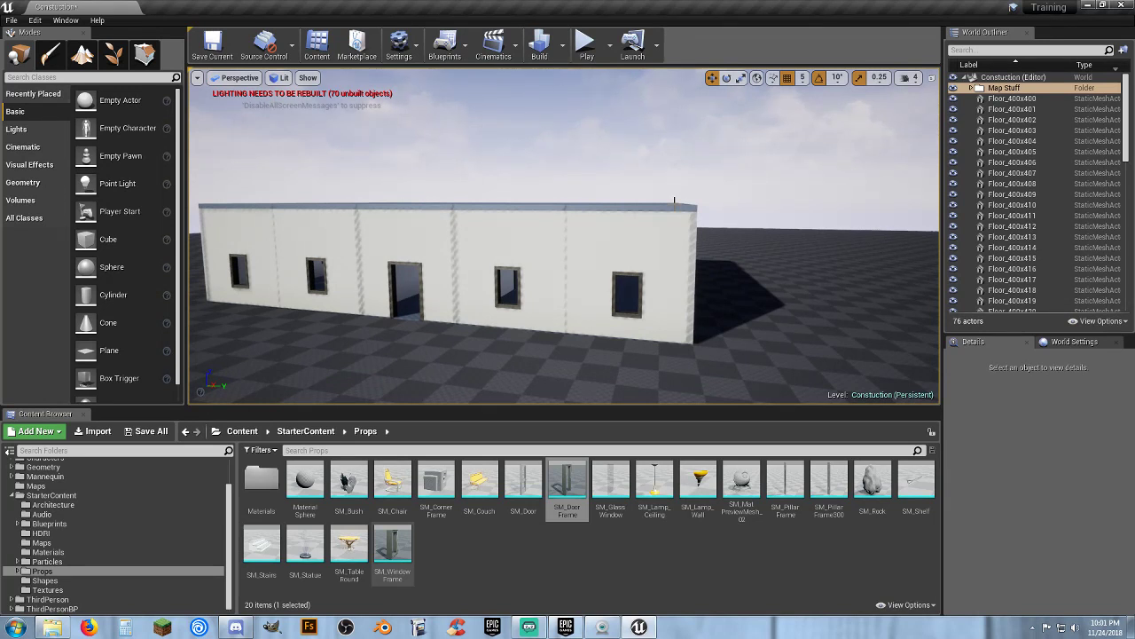
Select all building actors from Floor_400x400 to Wall_Window_400x413 and convert them to a static mesh House_01 in Assets/Meshes
click(1014, 99)
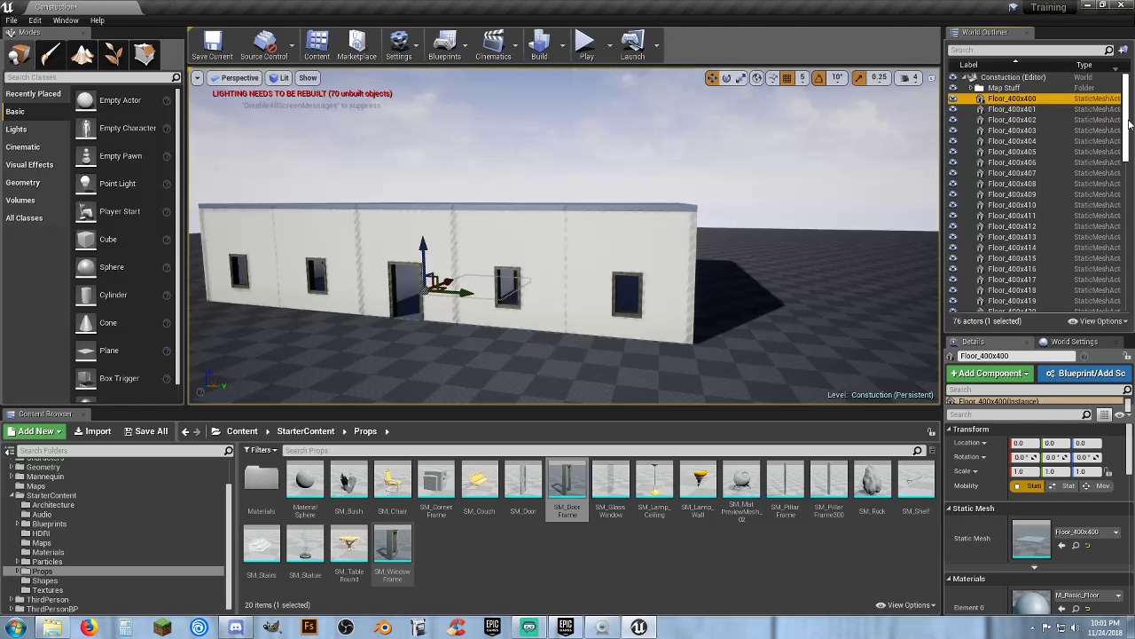
drag(1129, 124, 1119, 293)
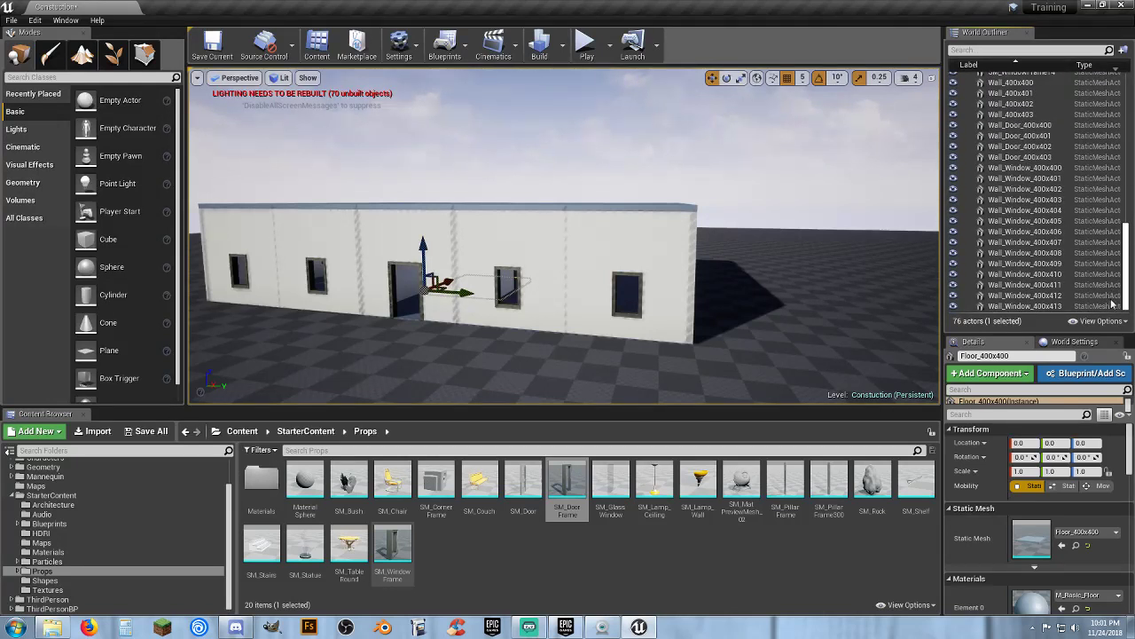
shift+click(1028, 306)
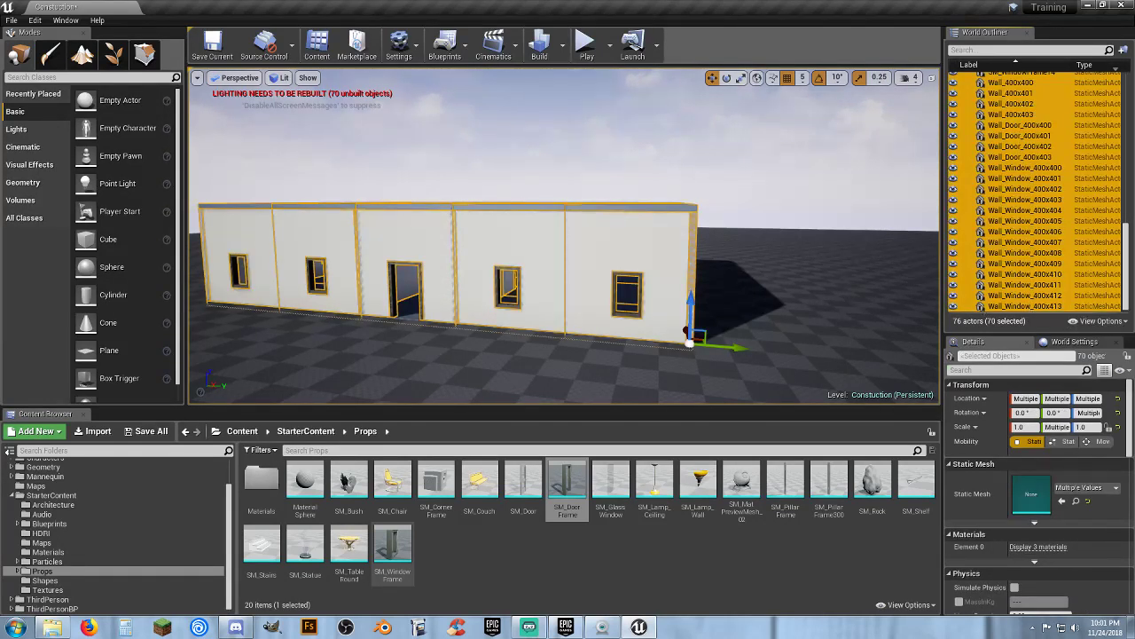
right_drag(564, 257, 518, 265)
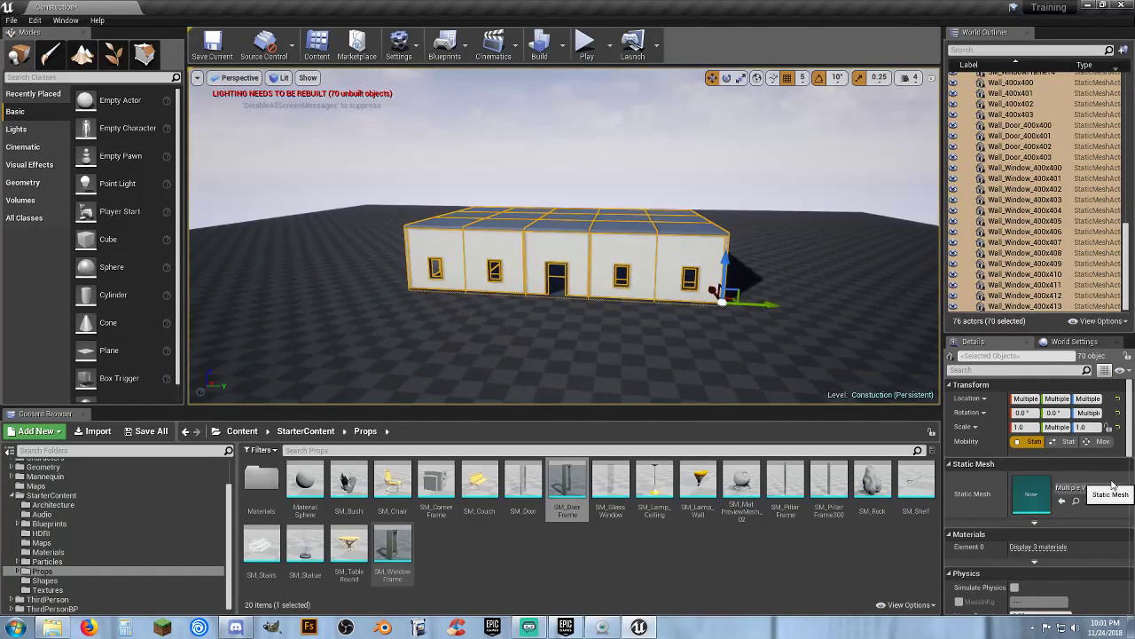
mouse_move(1127, 300)
mouse_down()
mouse_move(1126, 141)
mouse_move(1126, 293)
mouse_up()
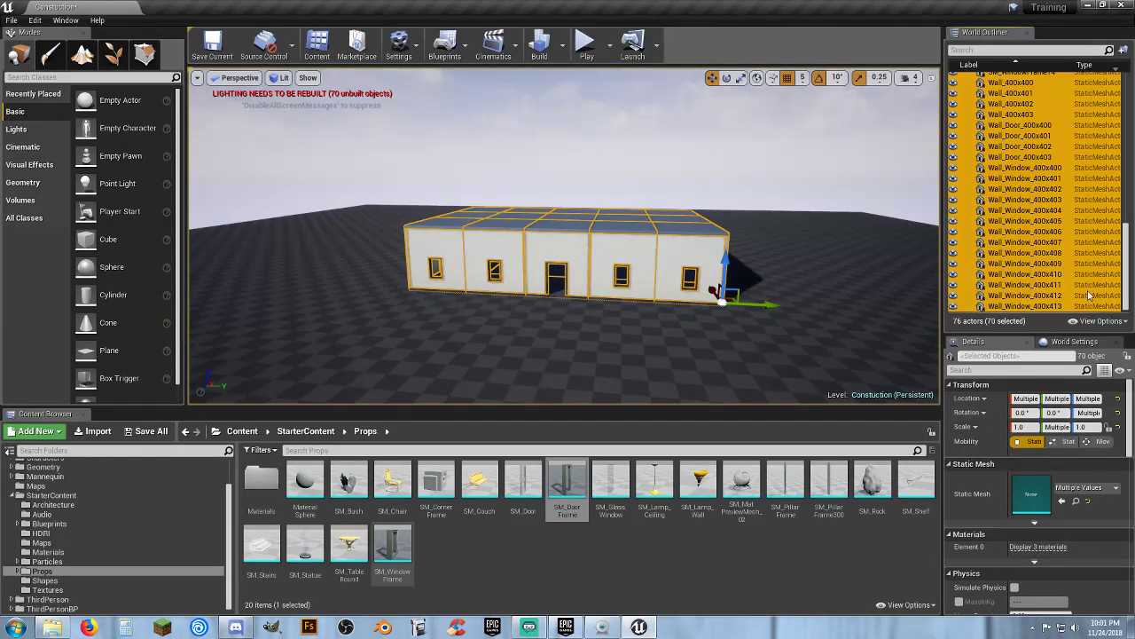
right_click(1022, 281)
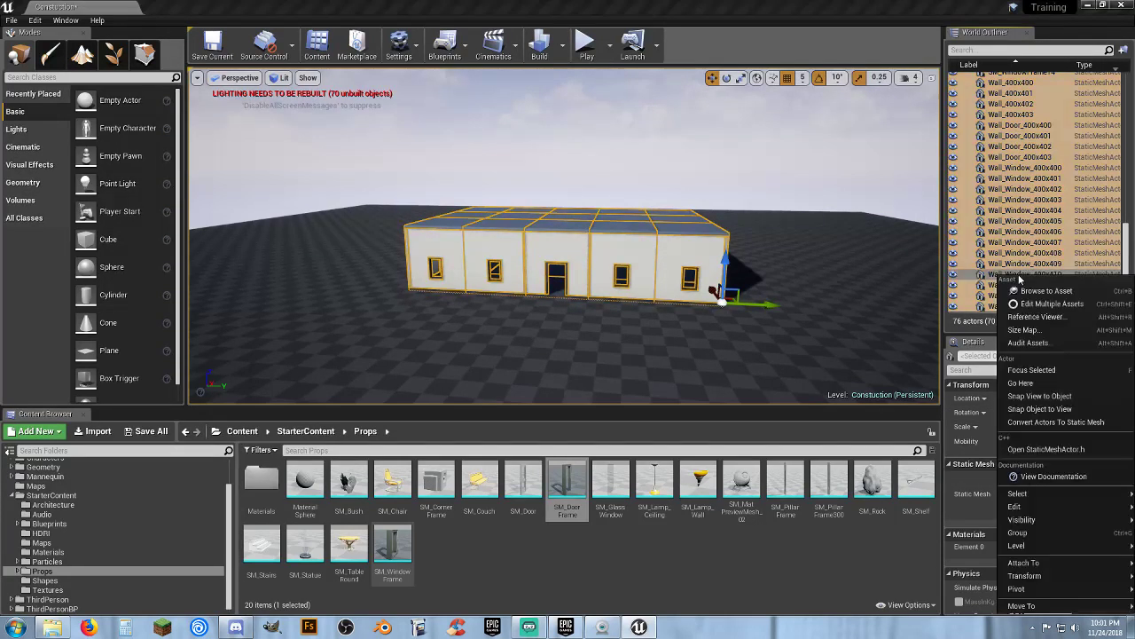
click(1050, 423)
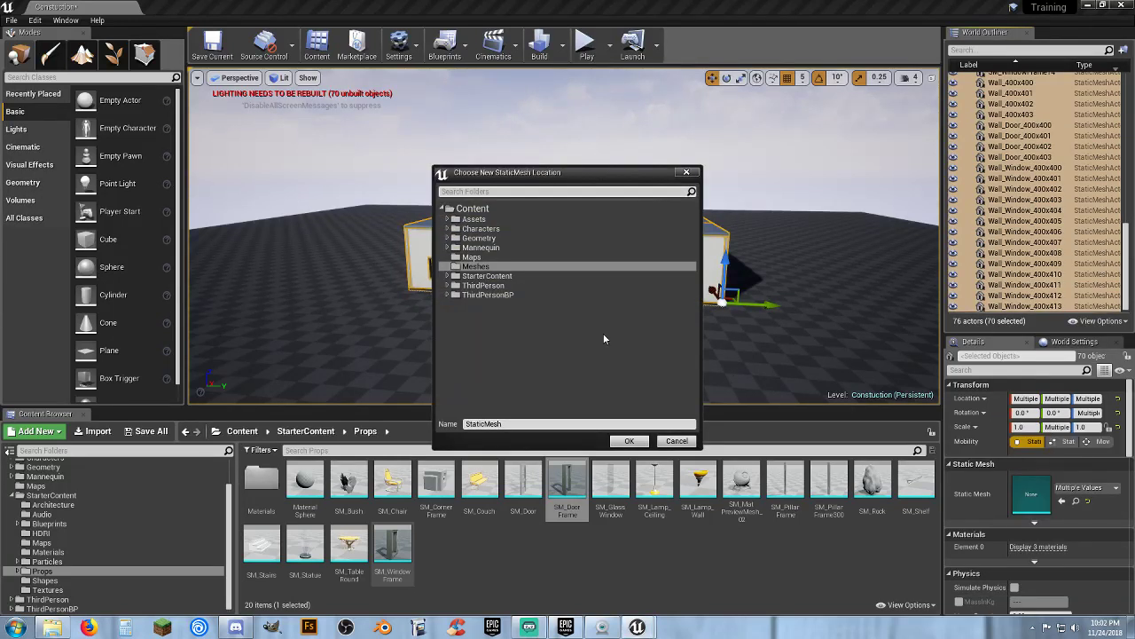
click(448, 219)
click(463, 230)
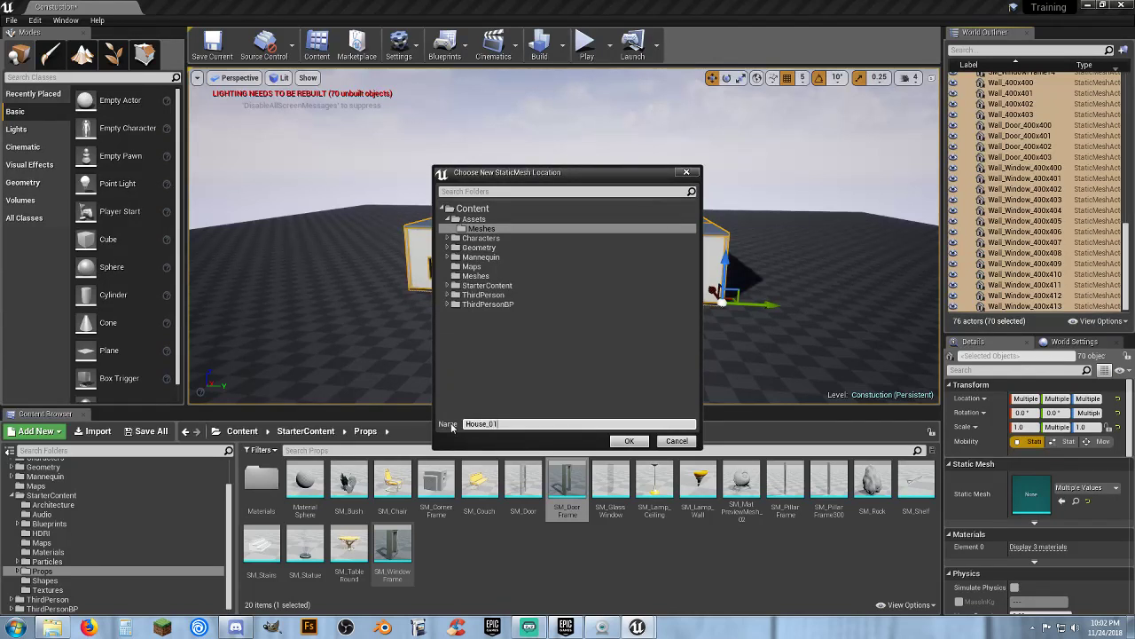
click(629, 441)
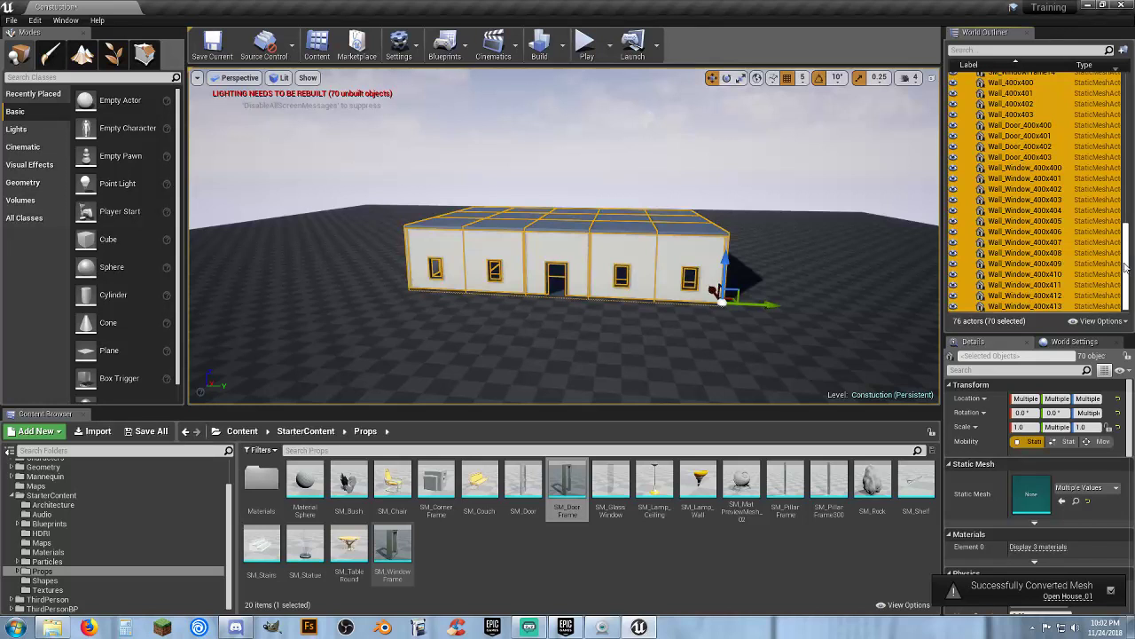
Create a new World Outliner folder named House 1 Stuff
drag(1128, 256, 1124, 108)
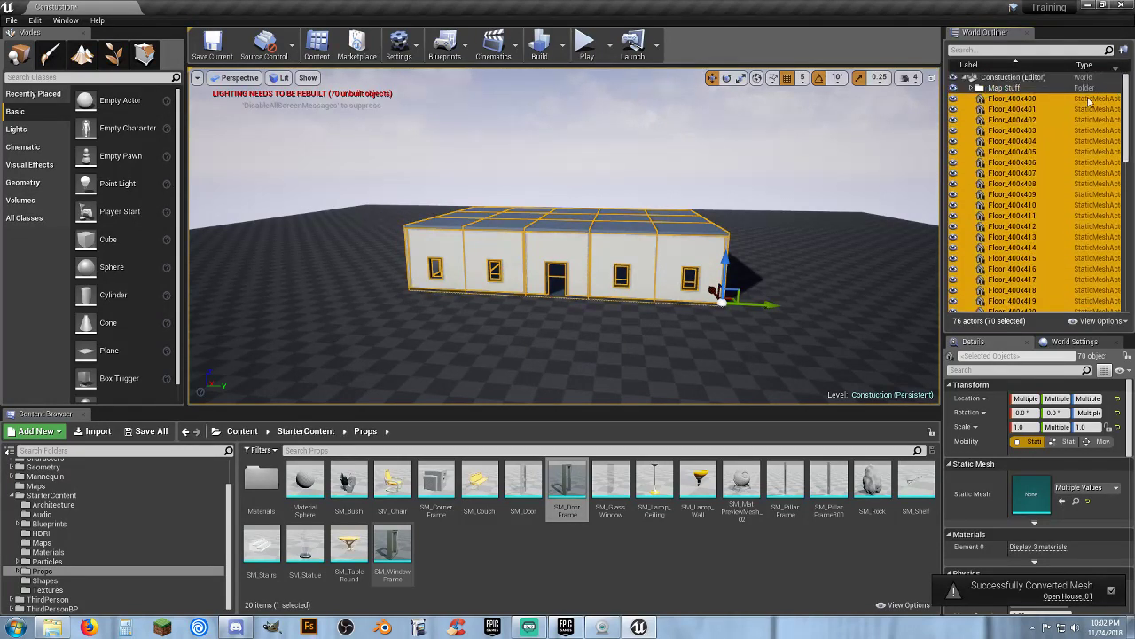
click(1002, 88)
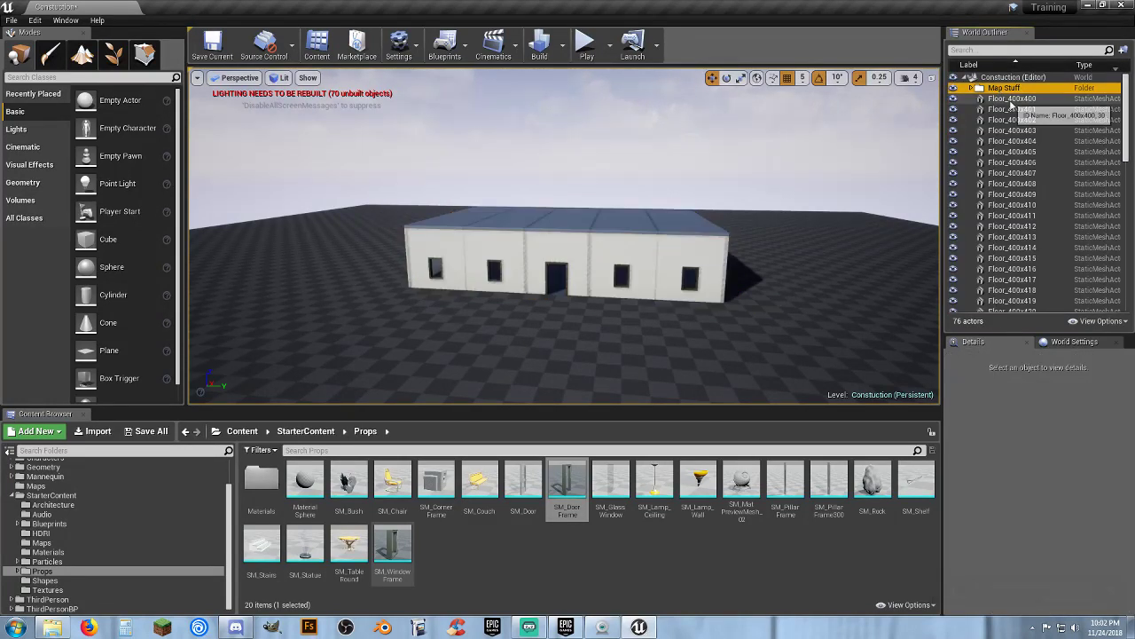
click(1011, 78)
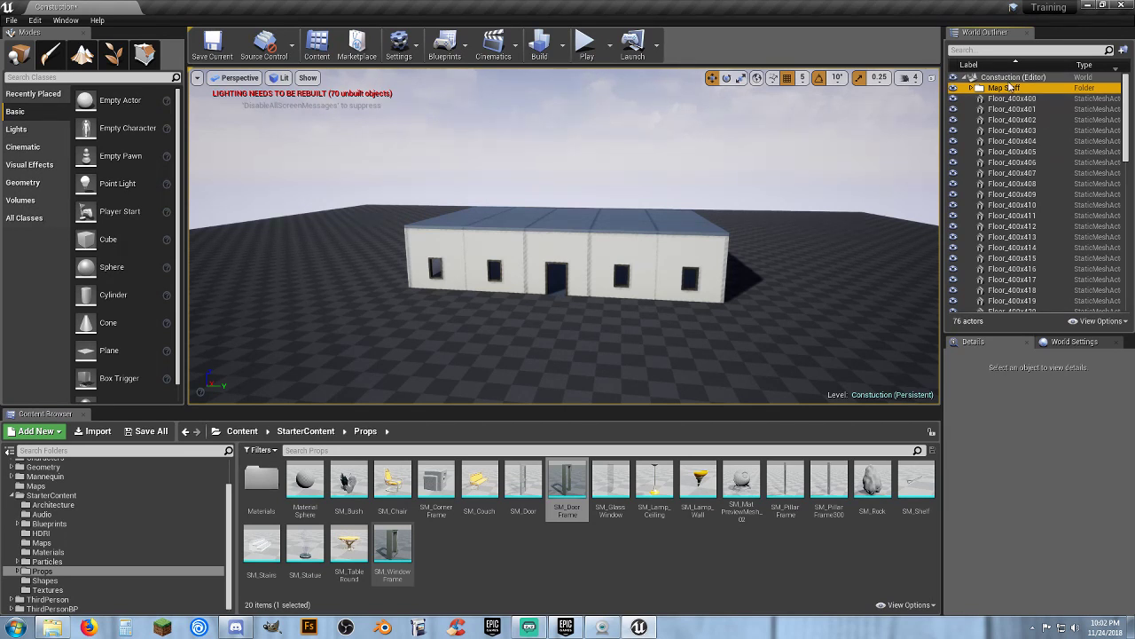
right_click(1014, 79)
click(1050, 85)
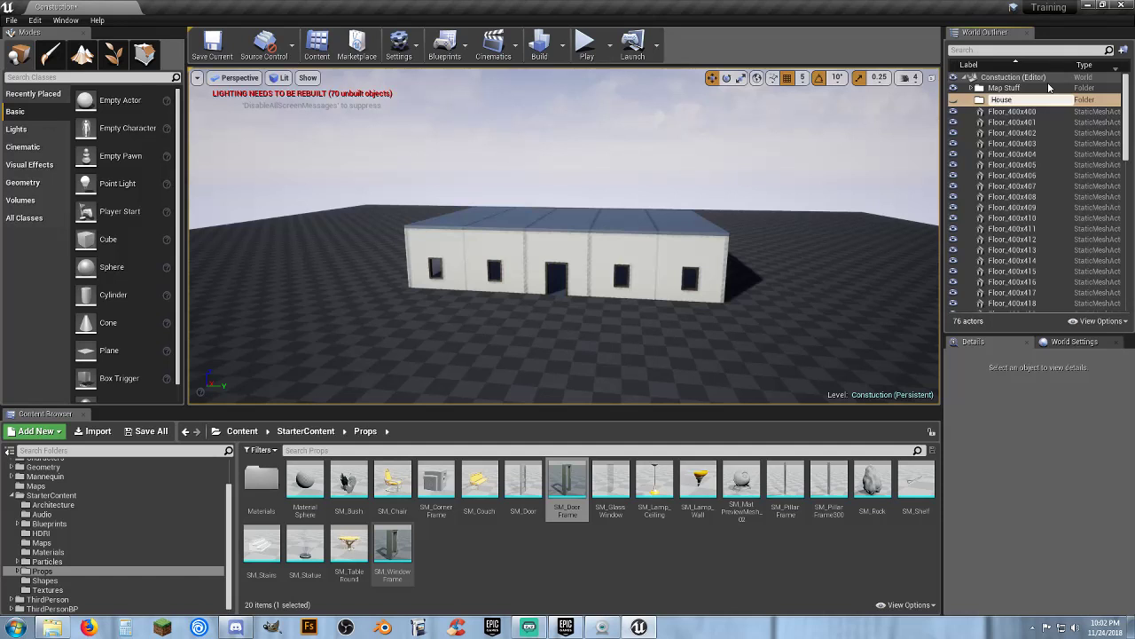
text(House 1 Stuff)
key(Return)
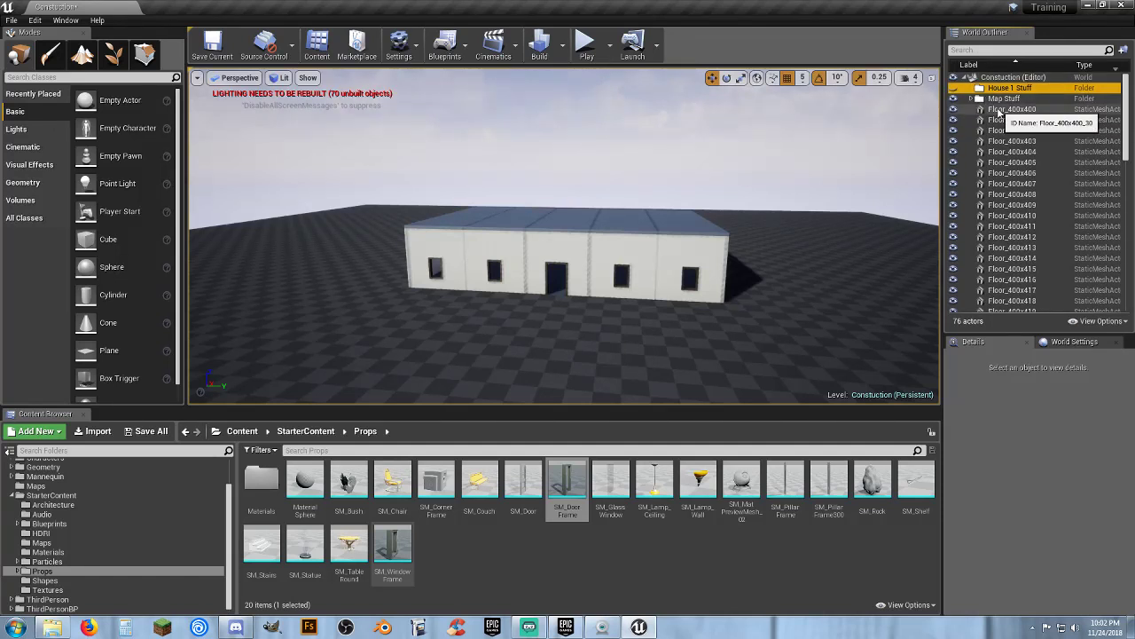
Select the same 70 building actors again and move them into the House 1 Stuff folder
click(1012, 109)
scroll(1029, 178, down, 5)
scroll(1034, 213, down, 10)
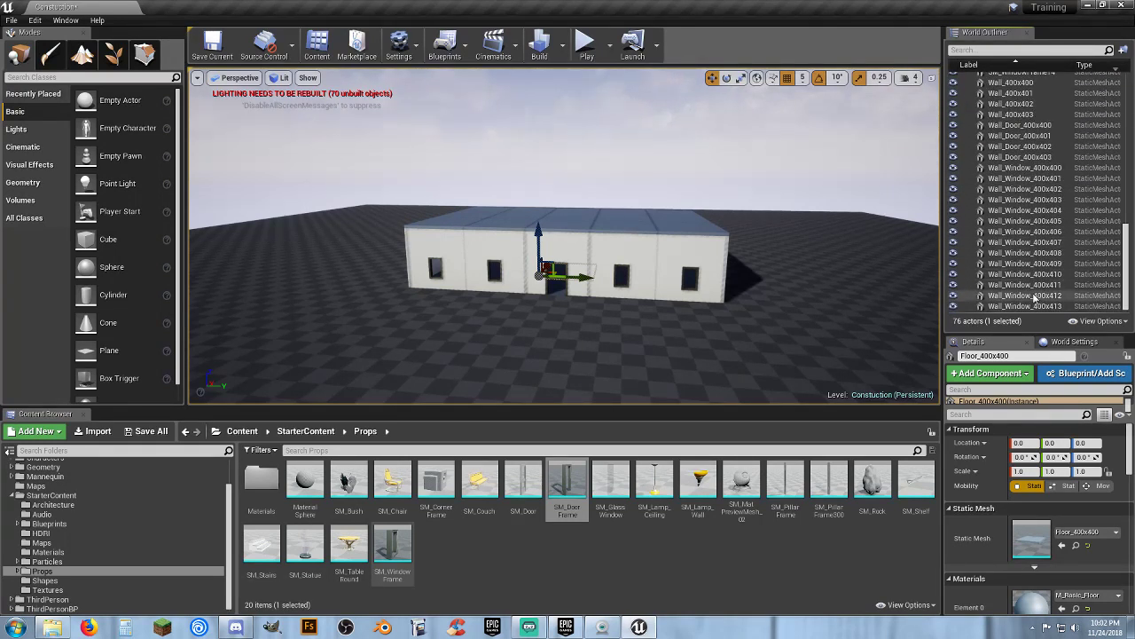
shift+click(1029, 306)
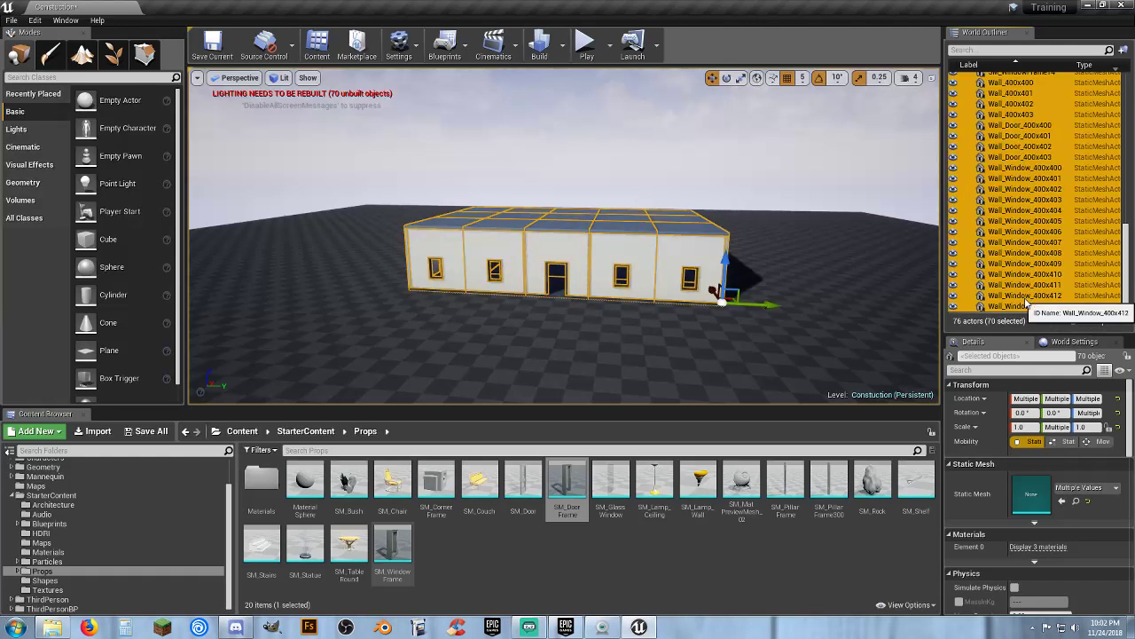
right_click(1027, 306)
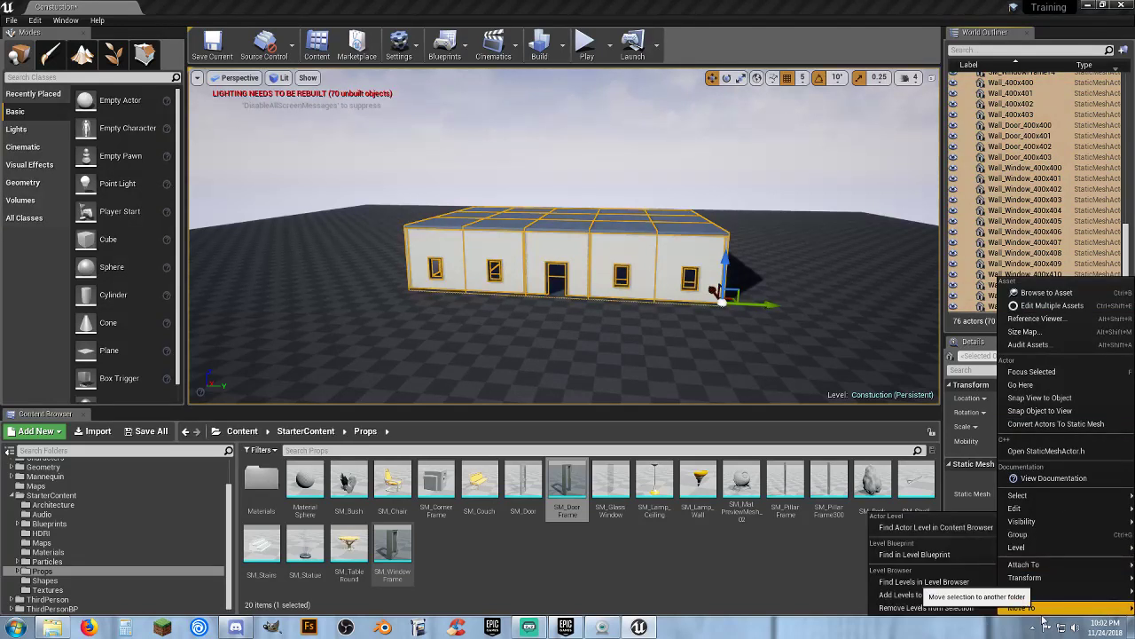
mouse_move(1038, 610)
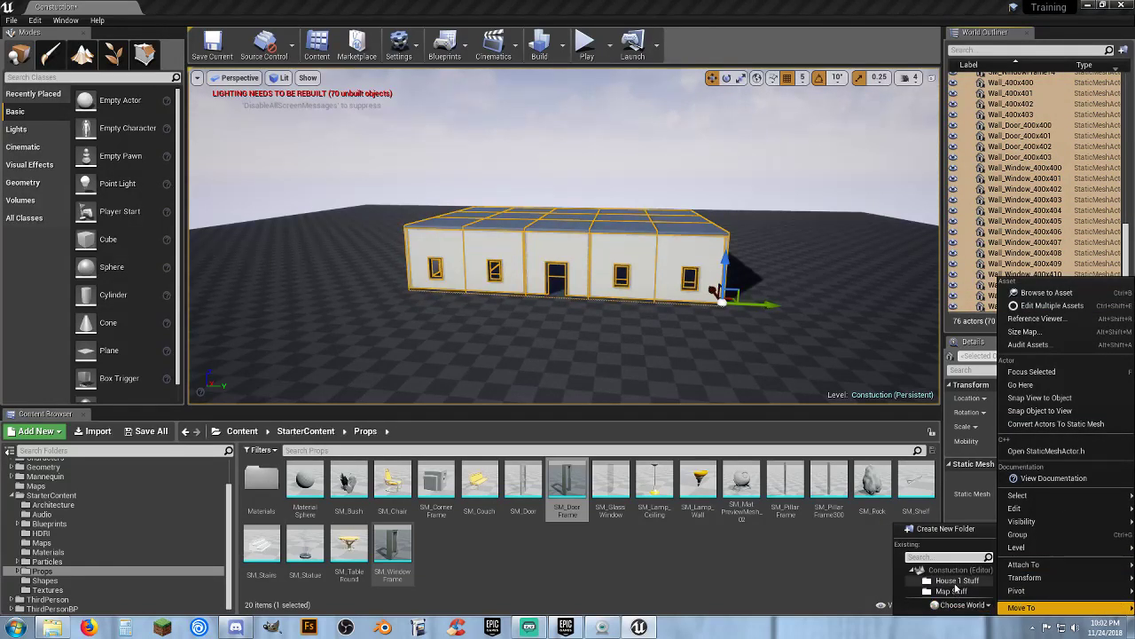
click(951, 590)
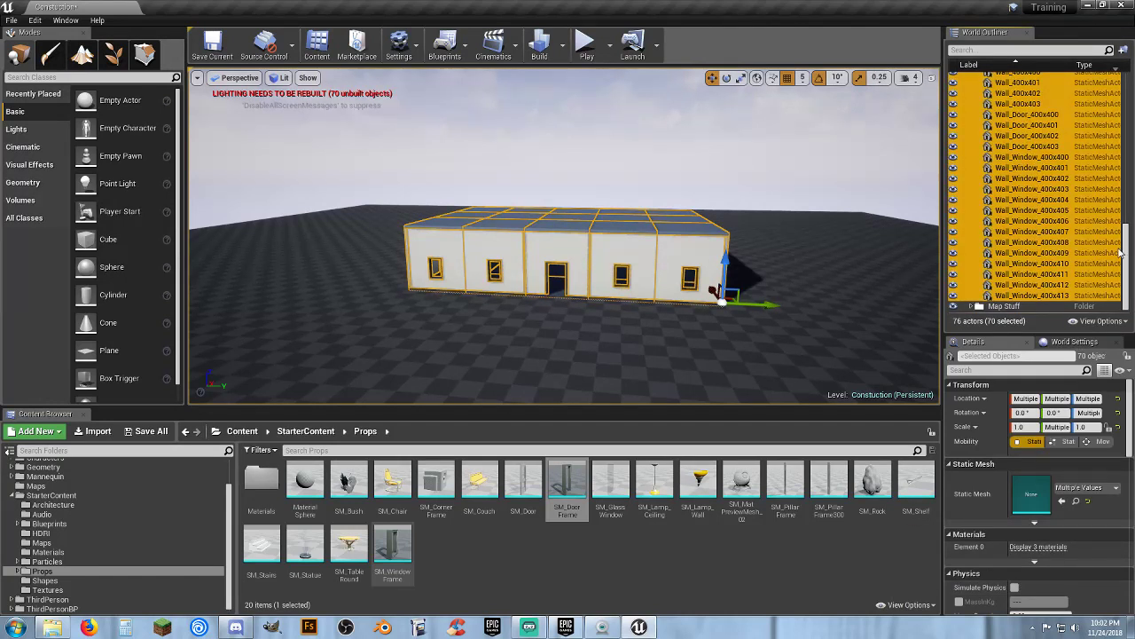
drag(1129, 252, 1129, 64)
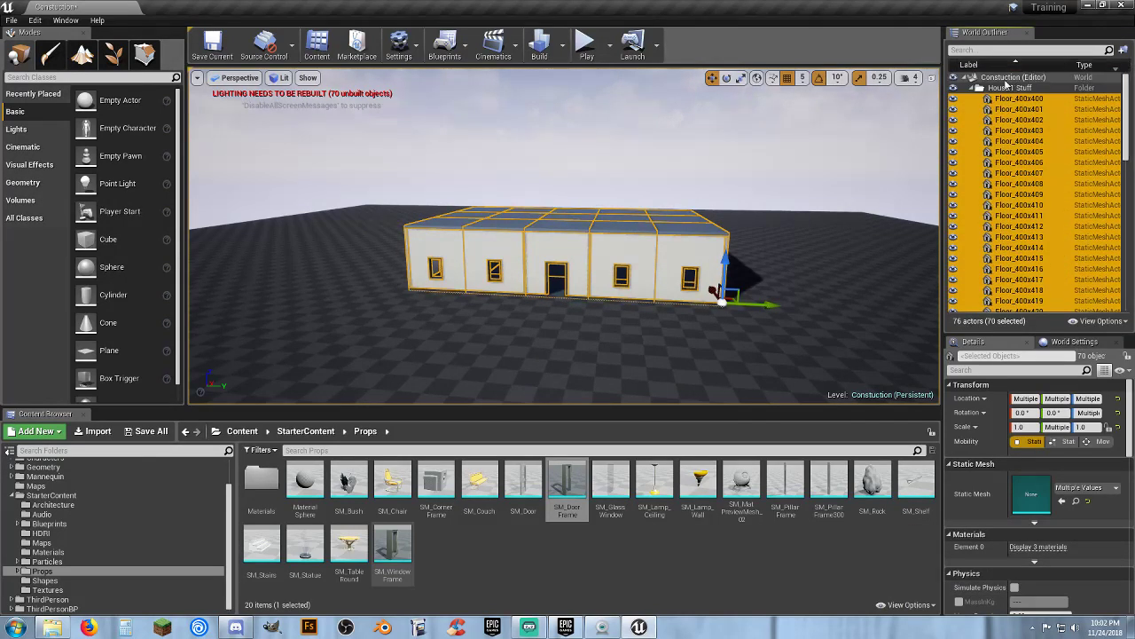
Collapse the House 1 Stuff folder in the World Outliner
click(973, 90)
key(w)
right_drag(806, 197, 448, 165)
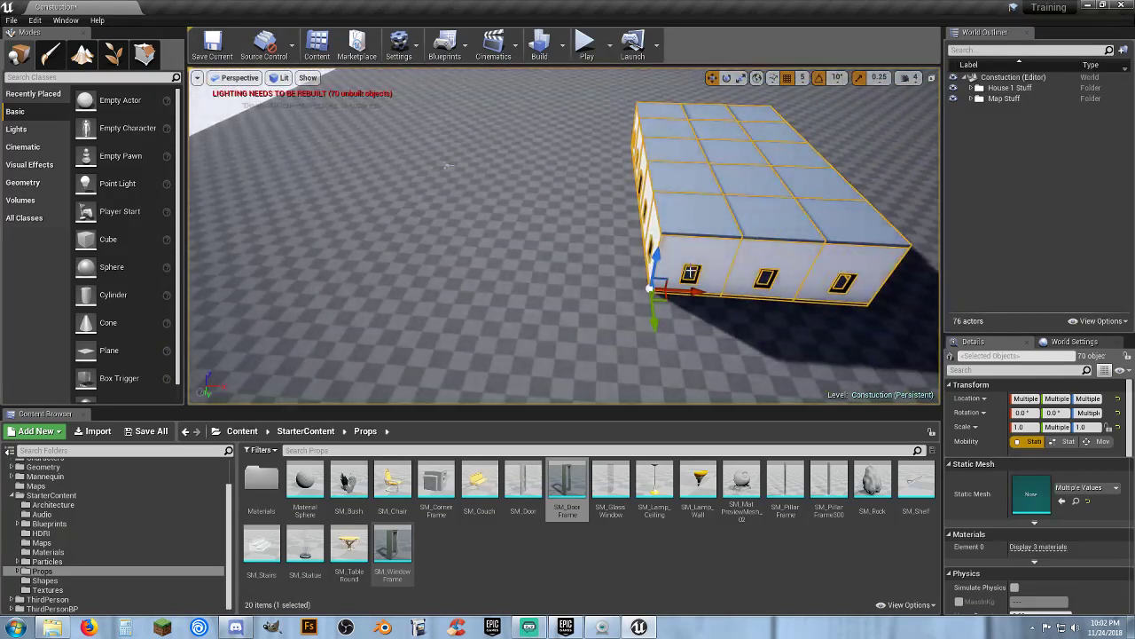
scroll(701, 302, down, 8)
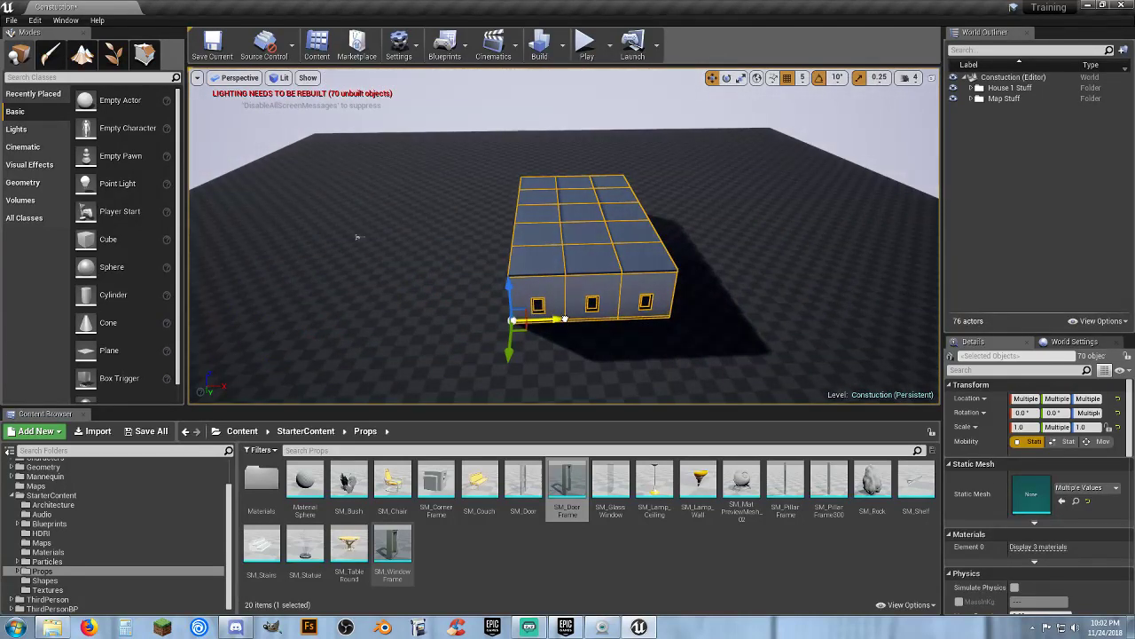
Move the selected building actors sideways and undo the move
drag(565, 317, 929, 306)
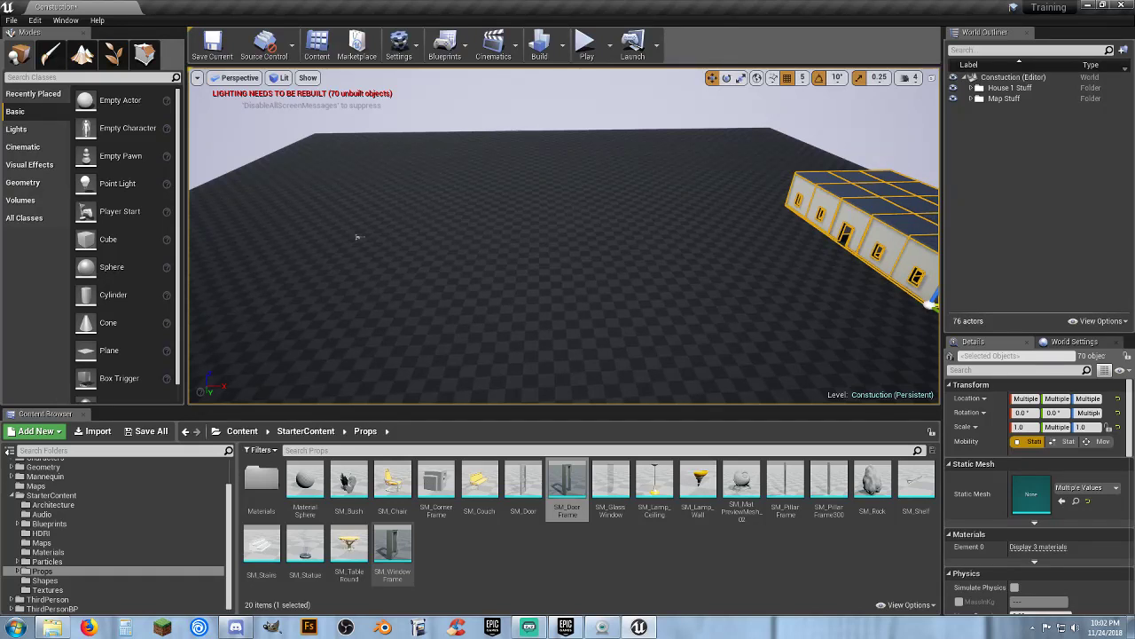
key(ctrl+z)
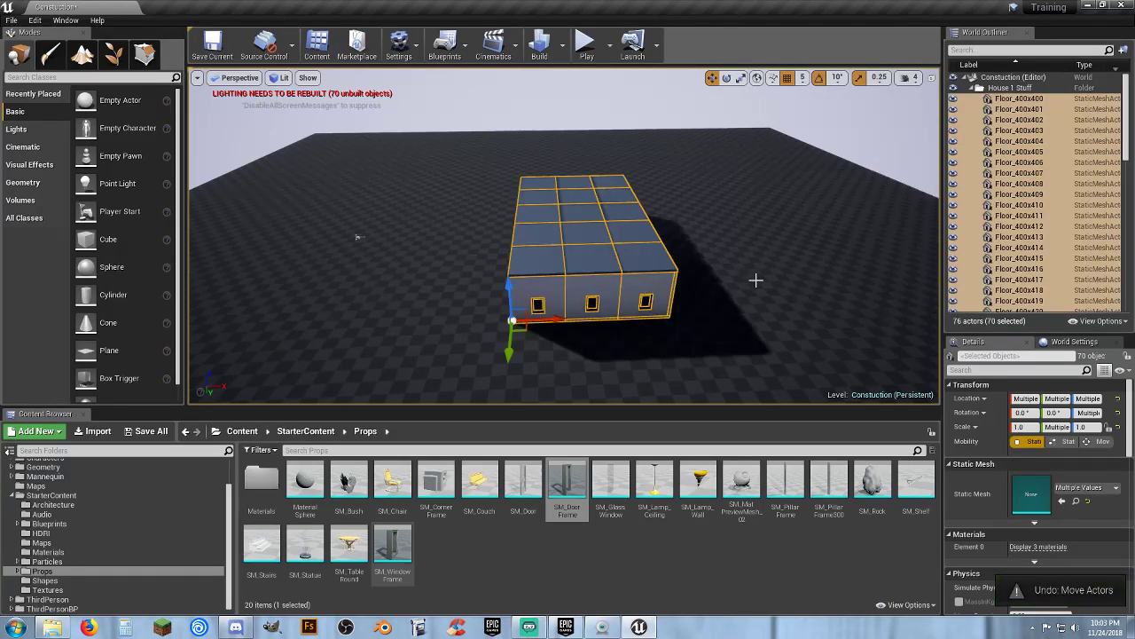
Open the House_01 static mesh from the Assets/Meshes folder in the mesh editor
alt+drag(755, 279, 795, 282)
click(637, 576)
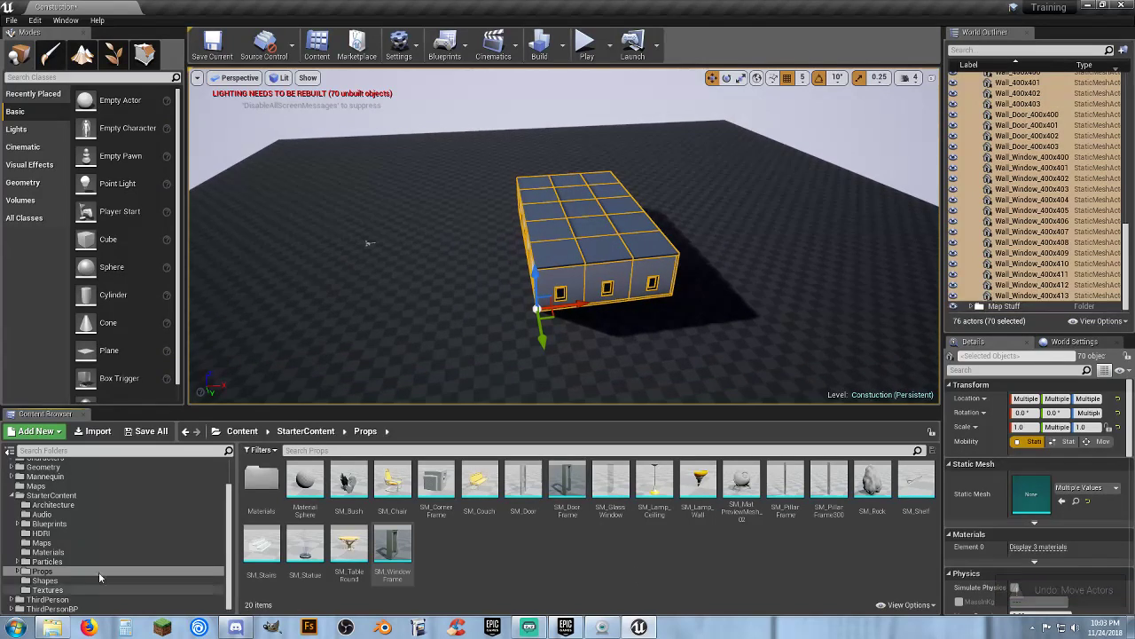
scroll(71, 533, up, 3)
click(46, 486)
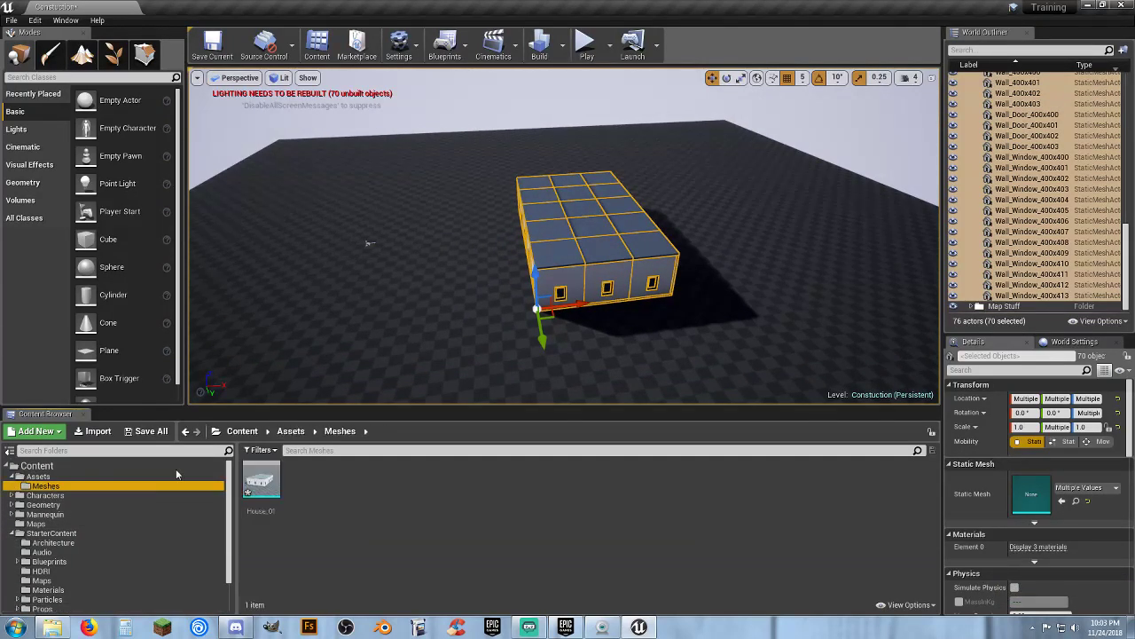
click(261, 488)
double_click(253, 480)
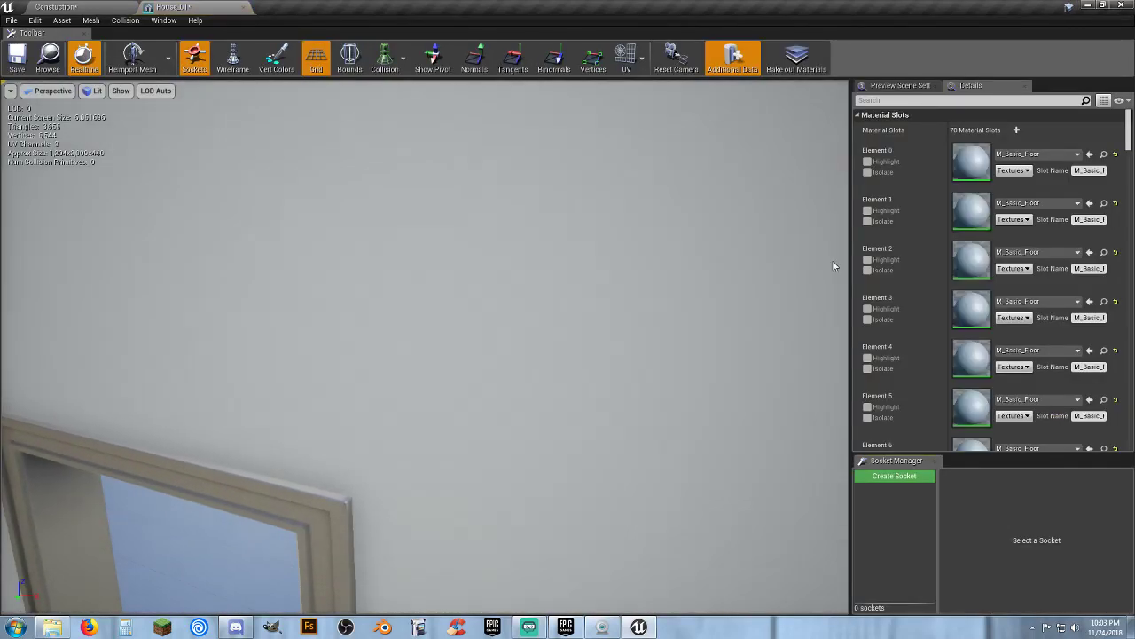
Scroll through the mesh's material slots to review the assigned materials
scroll(967, 259, down, 2)
scroll(967, 259, down, 6)
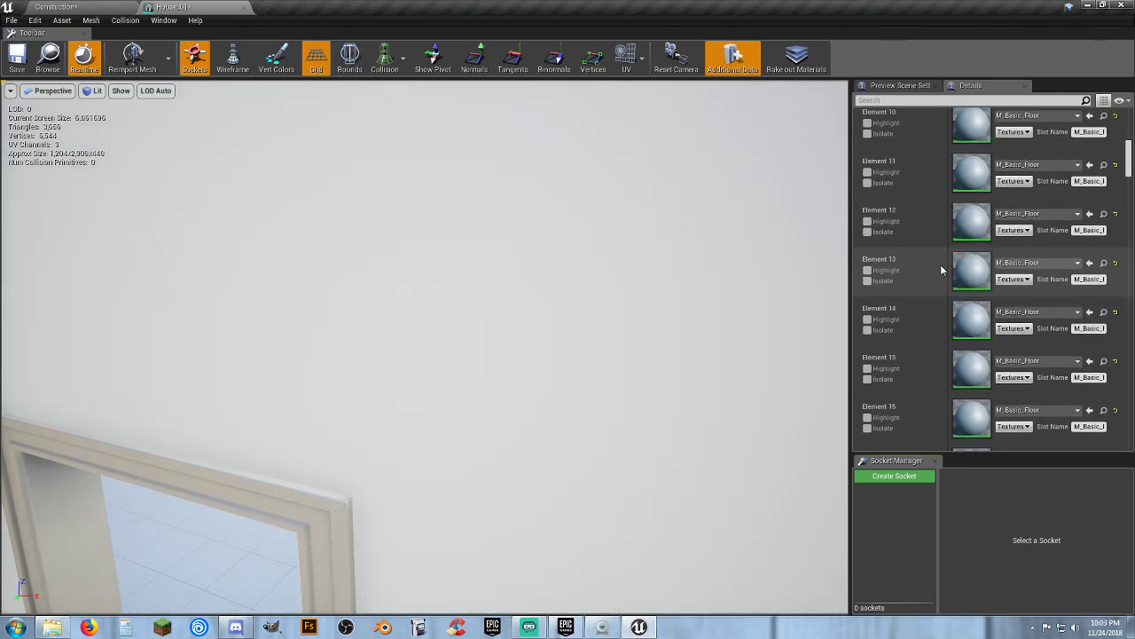
scroll(939, 263, down, 8)
scroll(928, 266, down, 9)
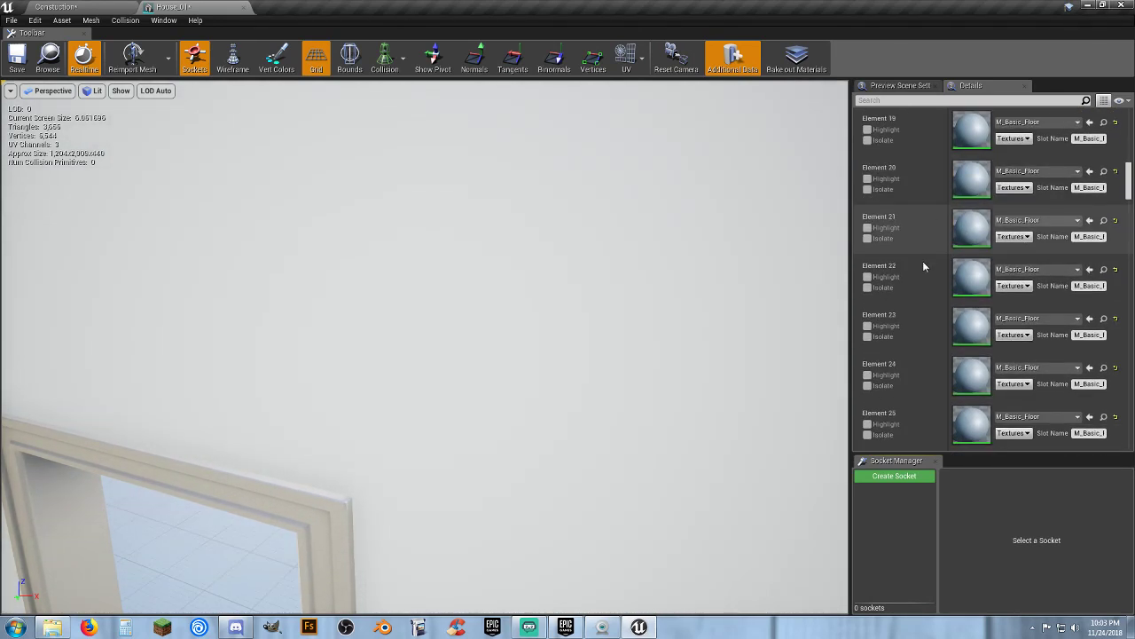
scroll(937, 265, down, 4)
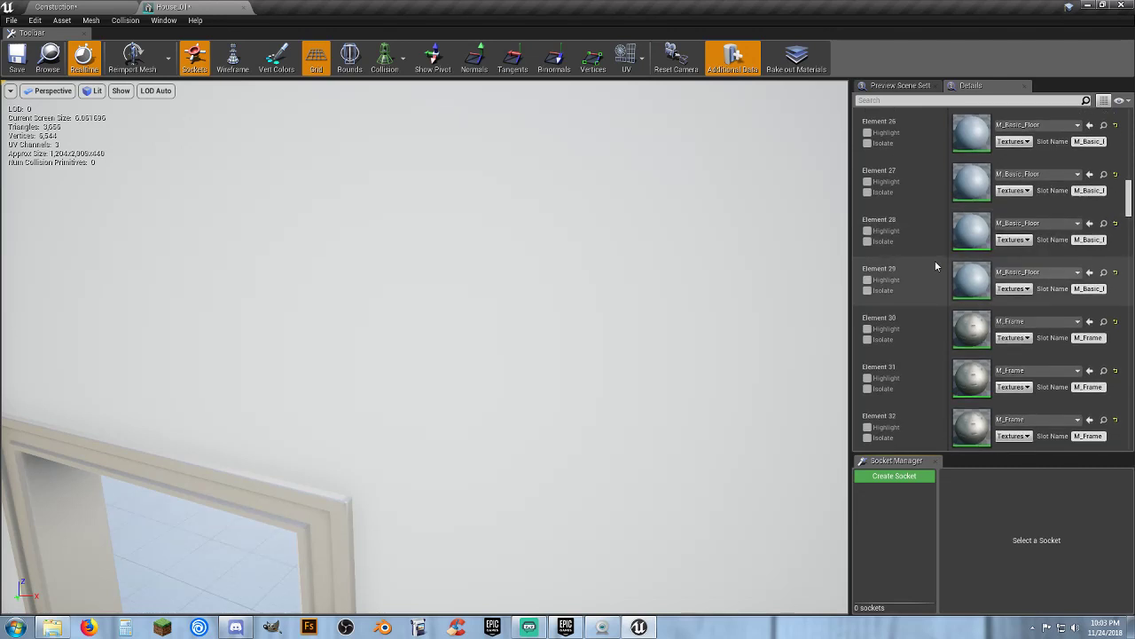
scroll(934, 262, down, 7)
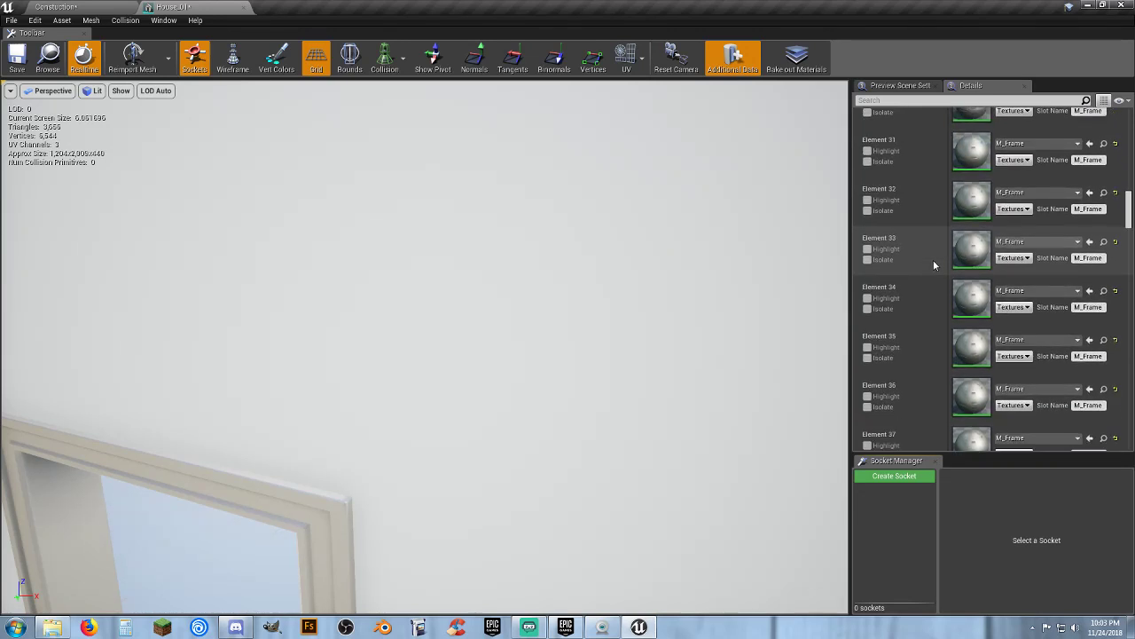
right_drag(579, 311, 541, 312)
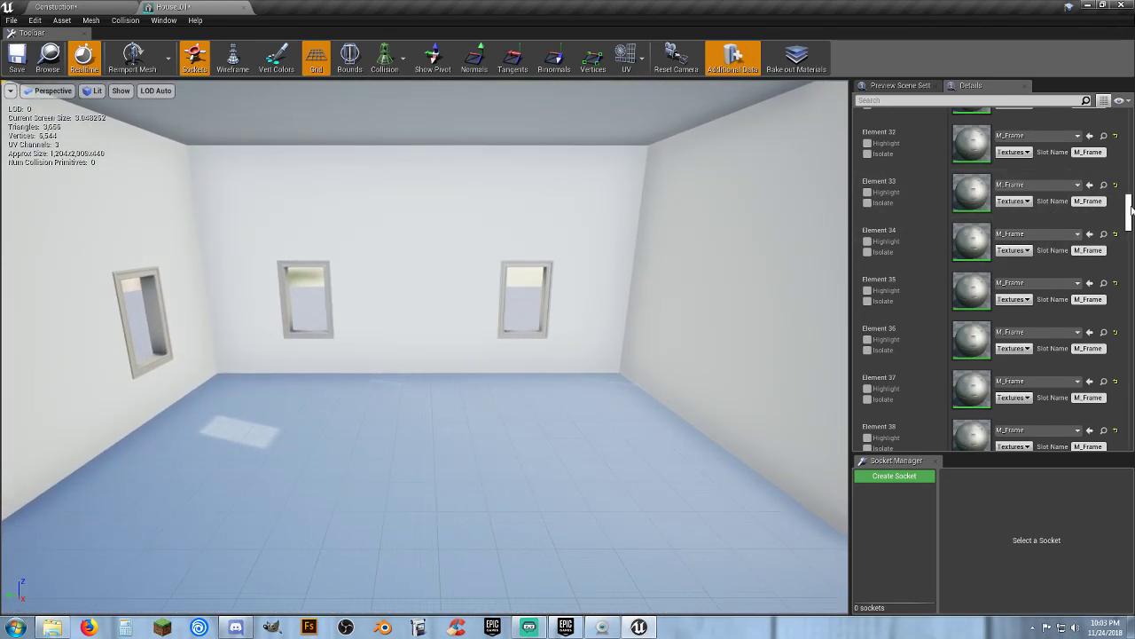
Set the mesh's Light Map Resolution to 64 and save the asset
drag(1131, 211, 1129, 290)
mouse_move(1128, 295)
mouse_down()
mouse_move(1130, 309)
mouse_move(1129, 288)
mouse_up()
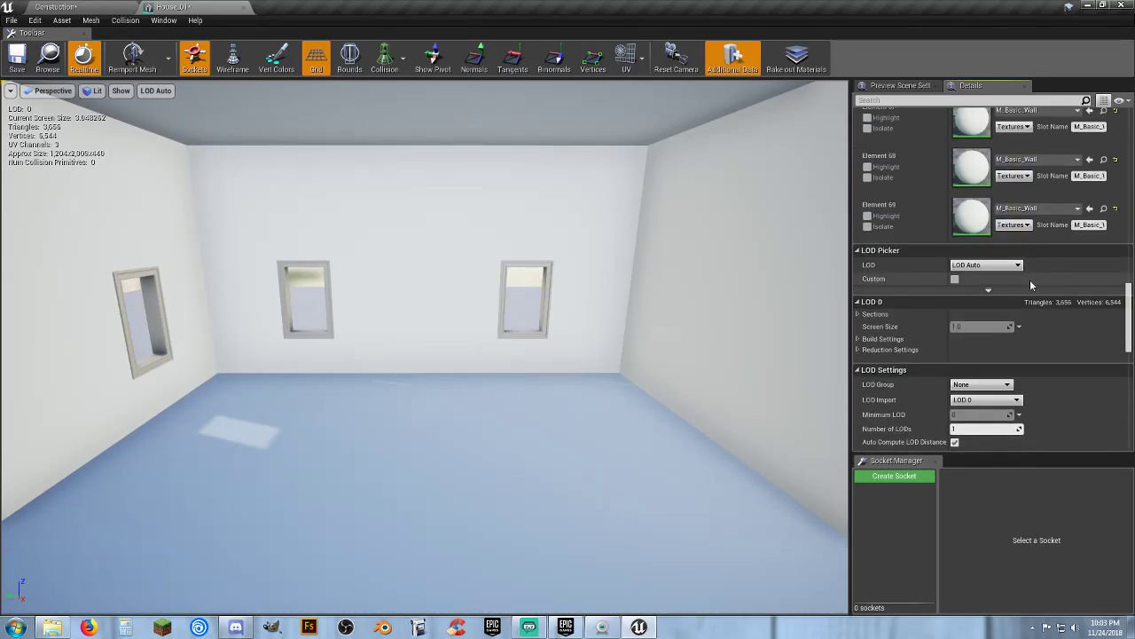
scroll(1033, 284, down, 12)
scroll(1034, 286, down, 1)
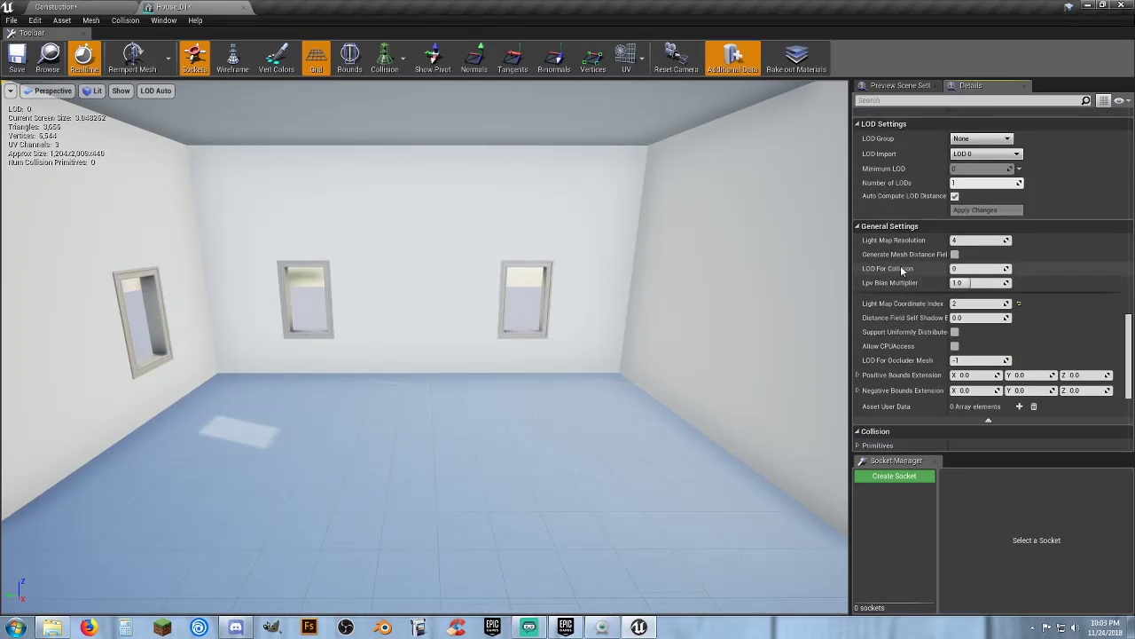
click(986, 240)
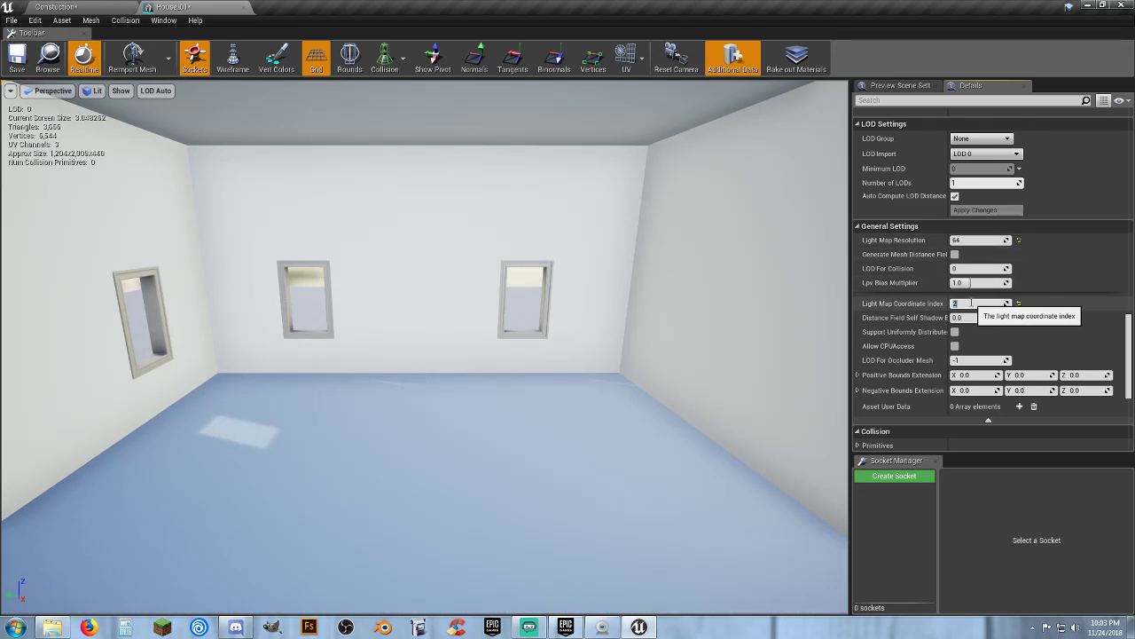
click(18, 59)
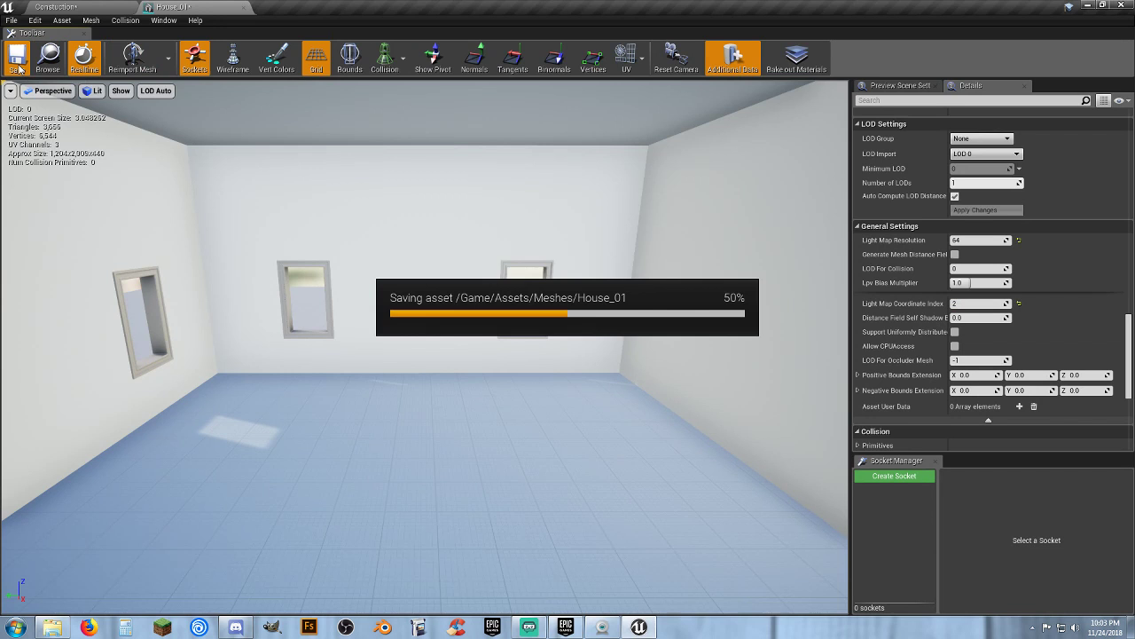
Set the mesh's Collision Complexity to Use Complex Collision As Simple
click(402, 63)
click(402, 96)
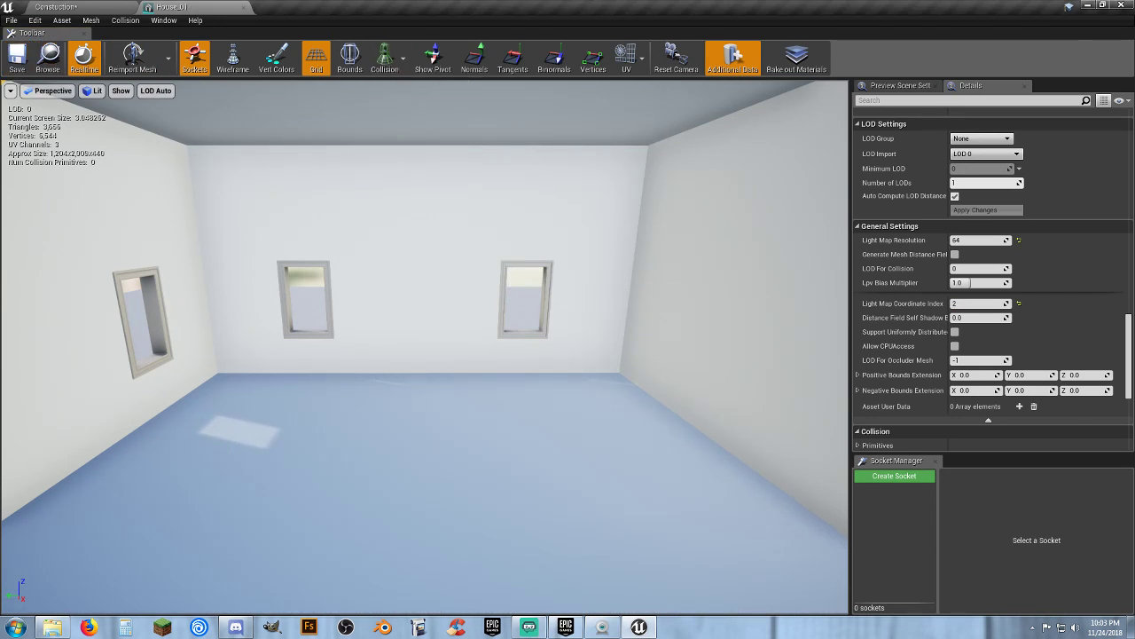
drag(425, 346, 310, 319)
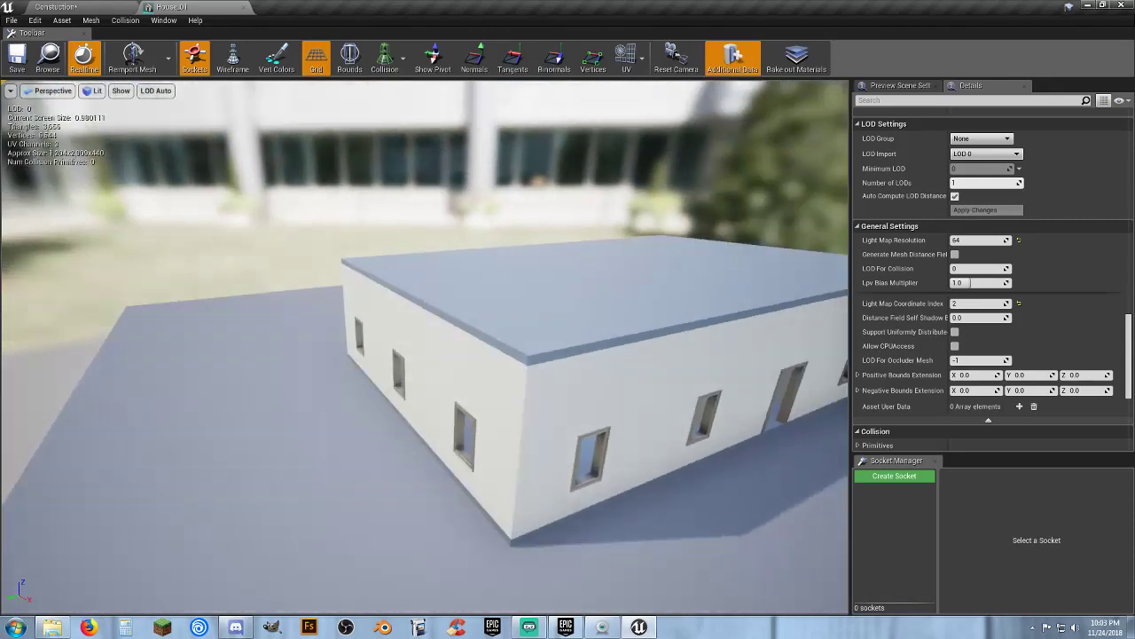
right_drag(426, 346, 612, 320)
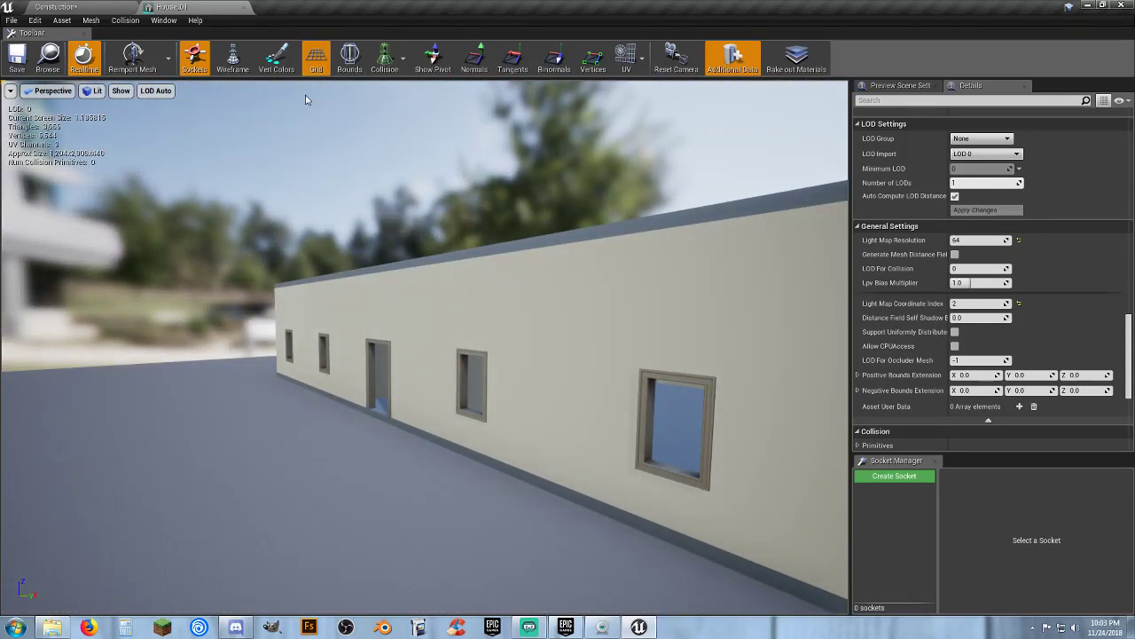
scroll(985, 337, down, 4)
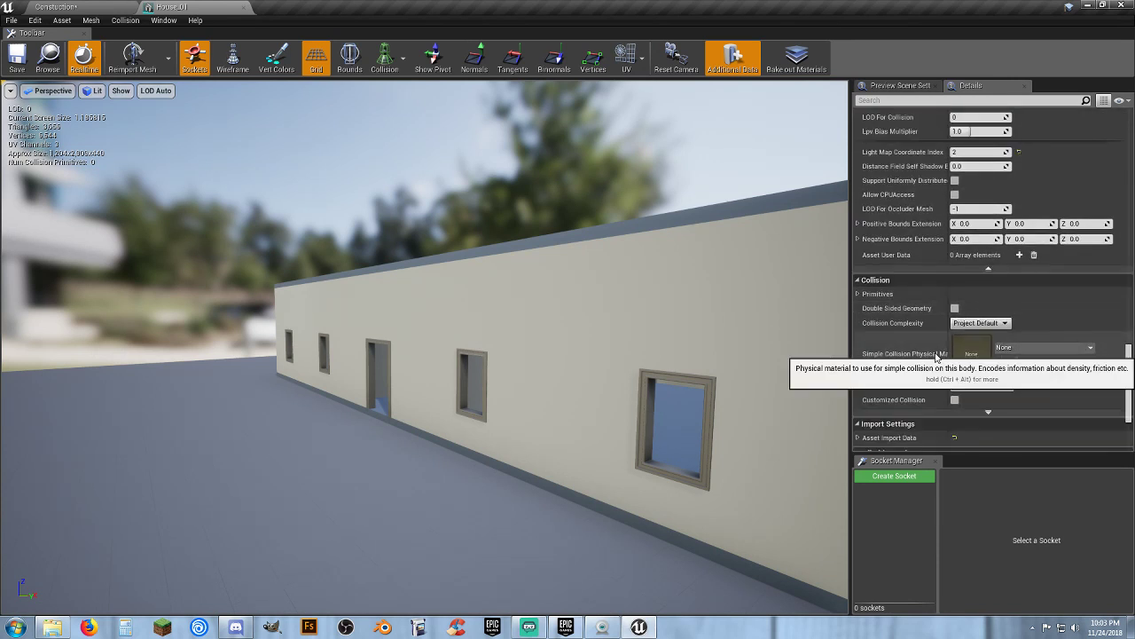
click(988, 324)
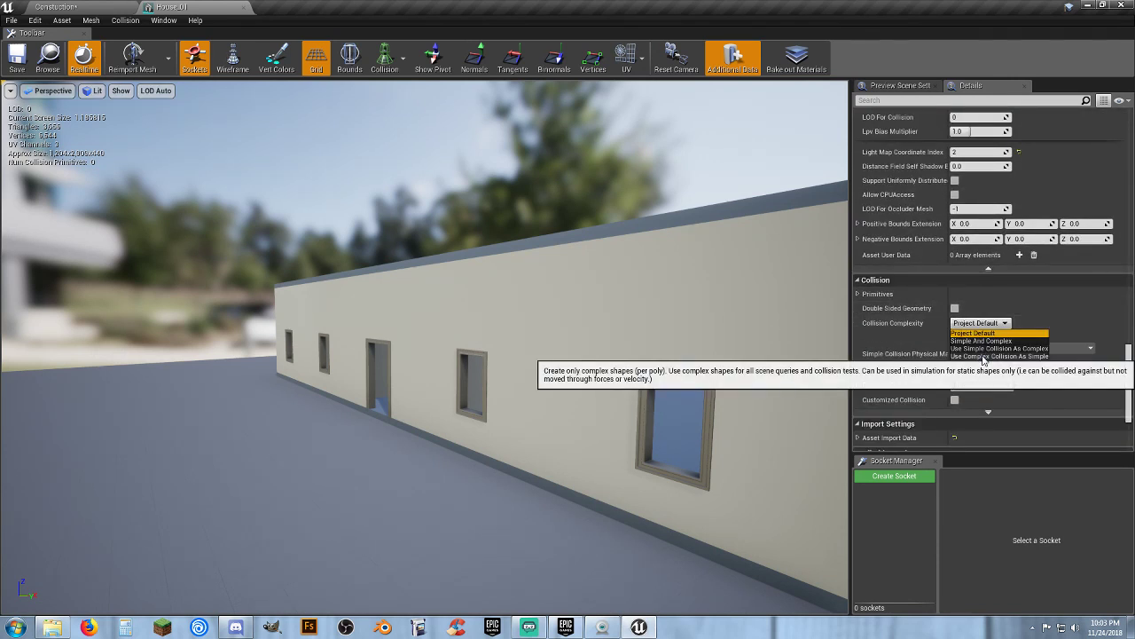
click(983, 356)
mouse_move(634, 370)
right_down()
mouse_move(568, 365)
mouse_move(665, 369)
mouse_move(643, 367)
right_up()
key(s)
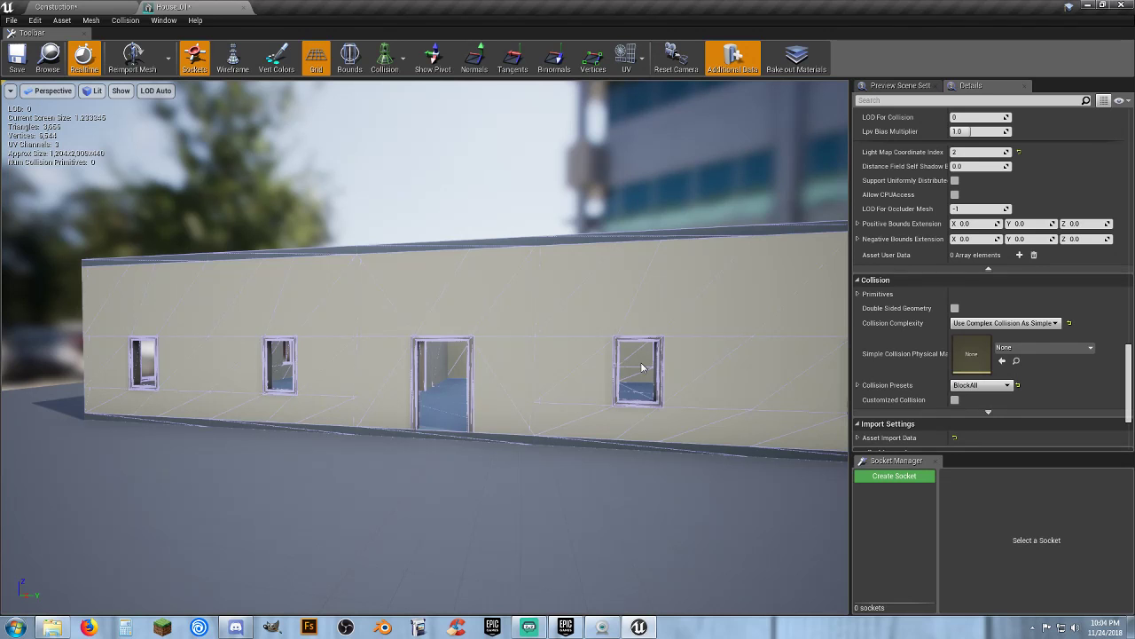
Save the House_01 mesh, return to the Construction level and collapse the House 1 Stuff folder in the outliner
click(17, 58)
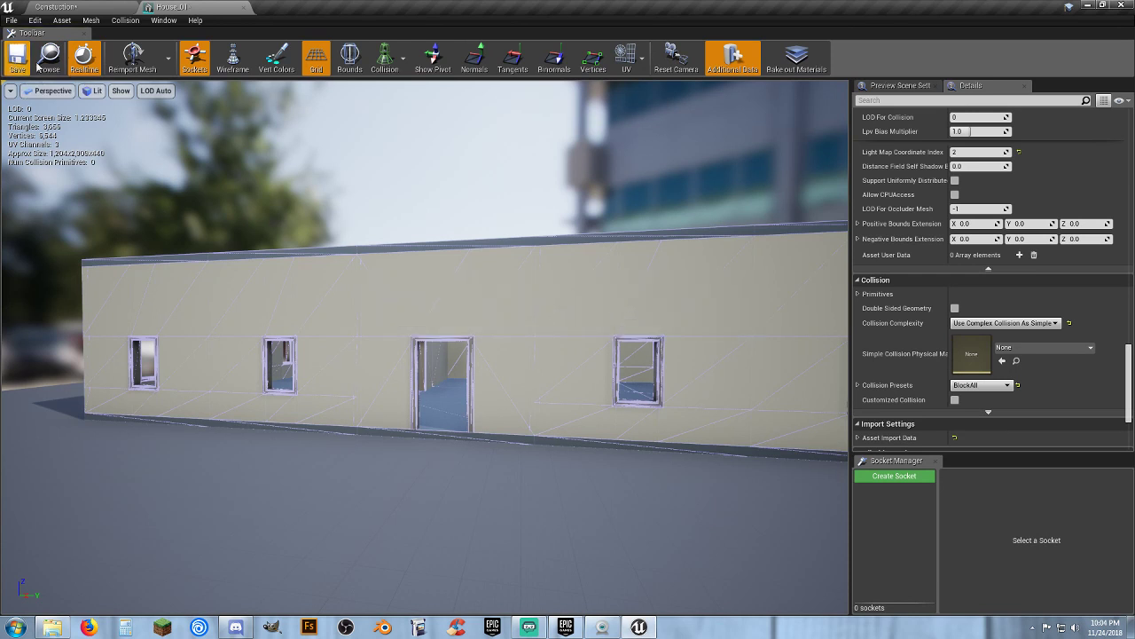
click(243, 9)
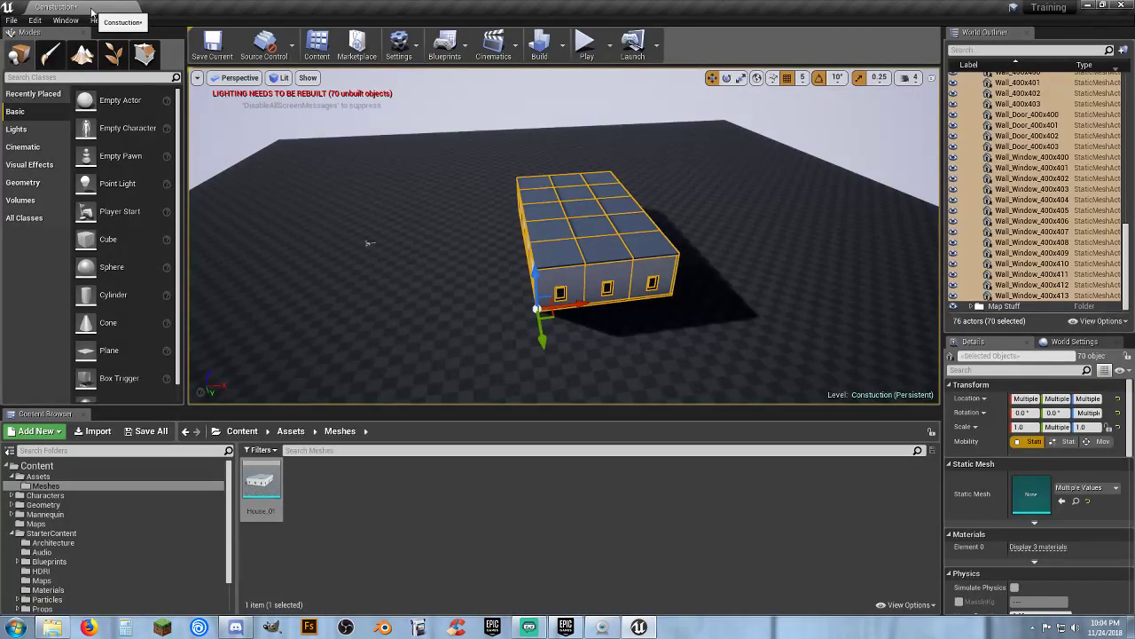
key(s)
right_drag(375, 270, 371, 269)
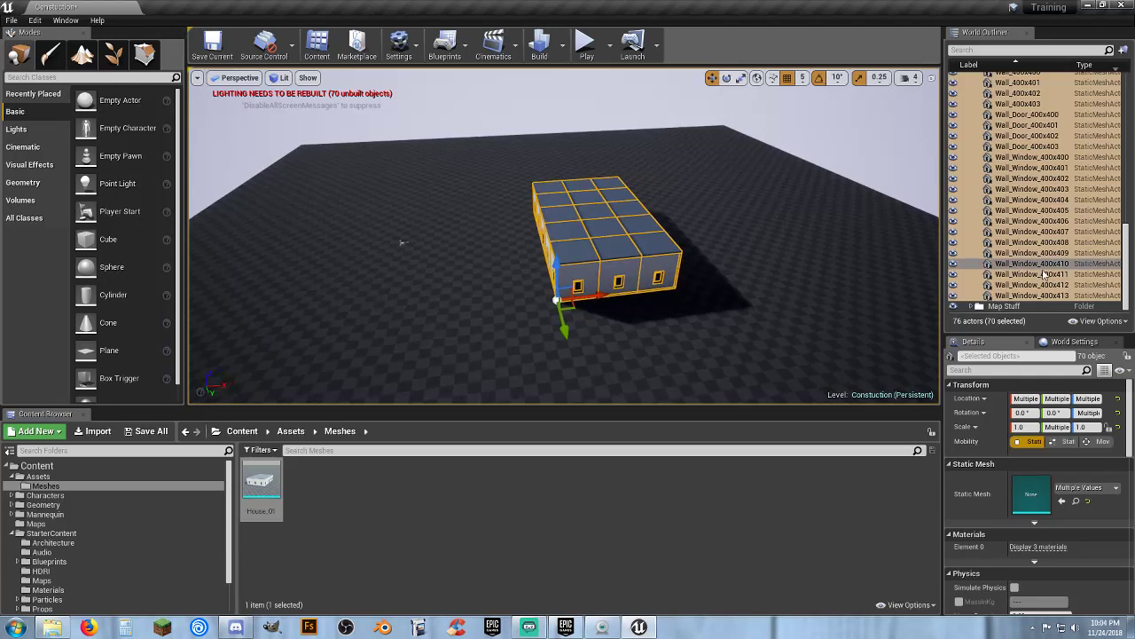
scroll(1064, 196, up, 10)
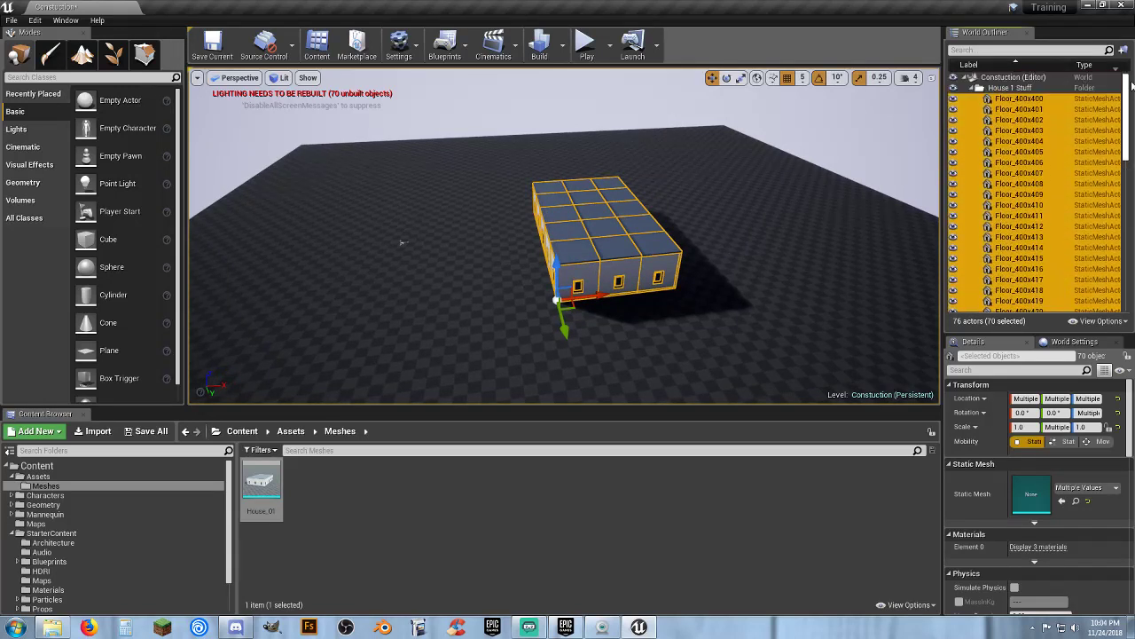
click(978, 88)
click(1006, 80)
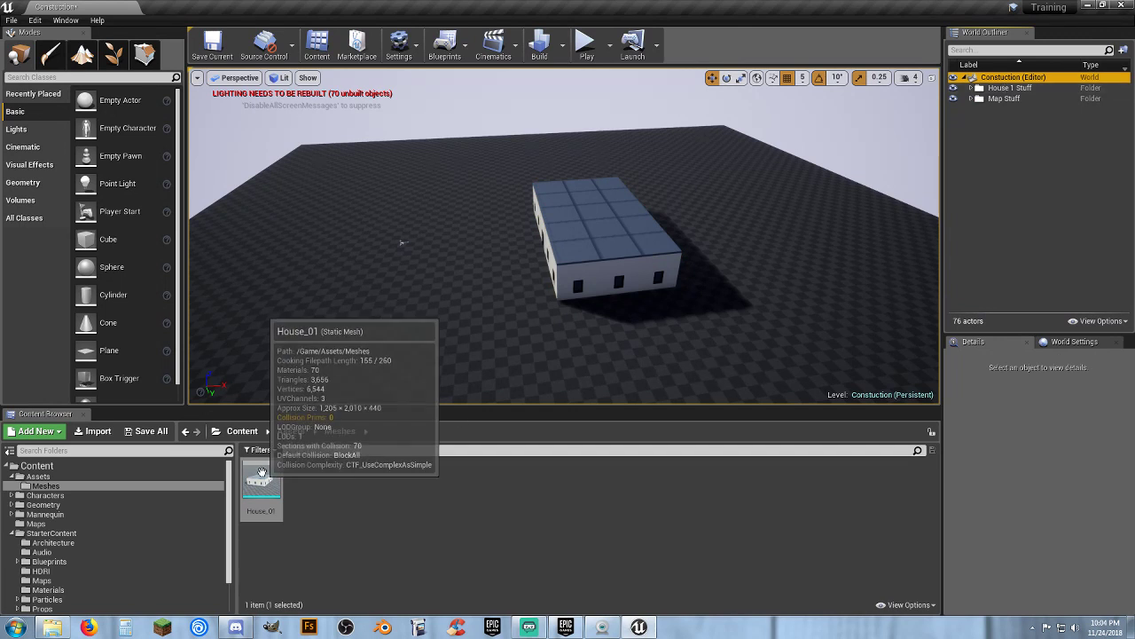
Place a House_01 instance from the Meshes folder into the level and walk around it in Play mode
drag(260, 484, 350, 243)
click(586, 44)
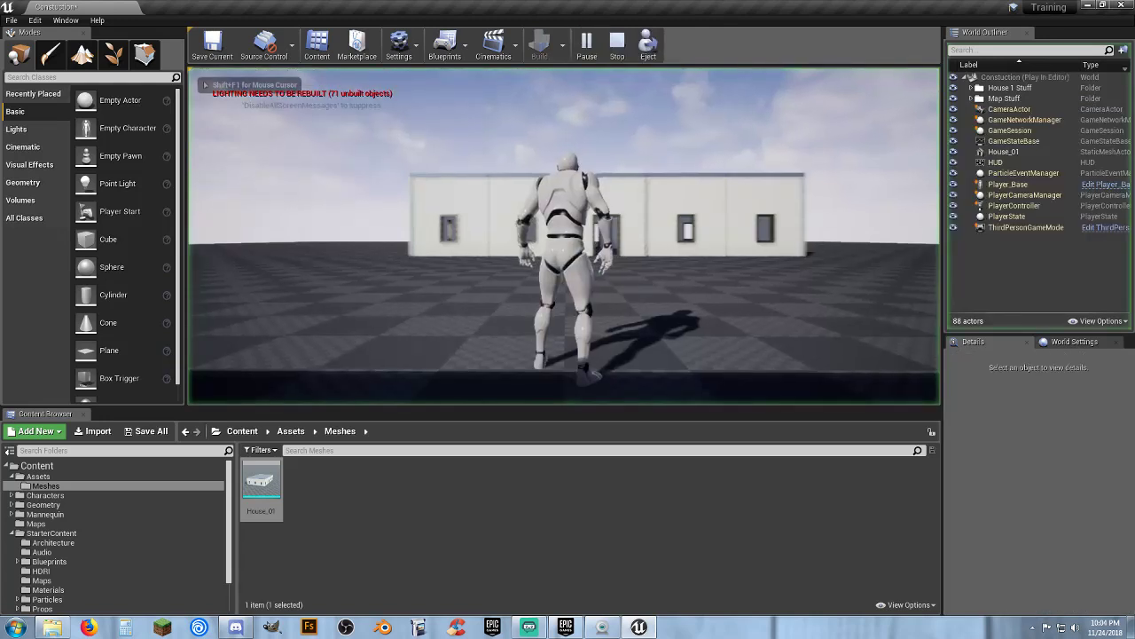
key(d)
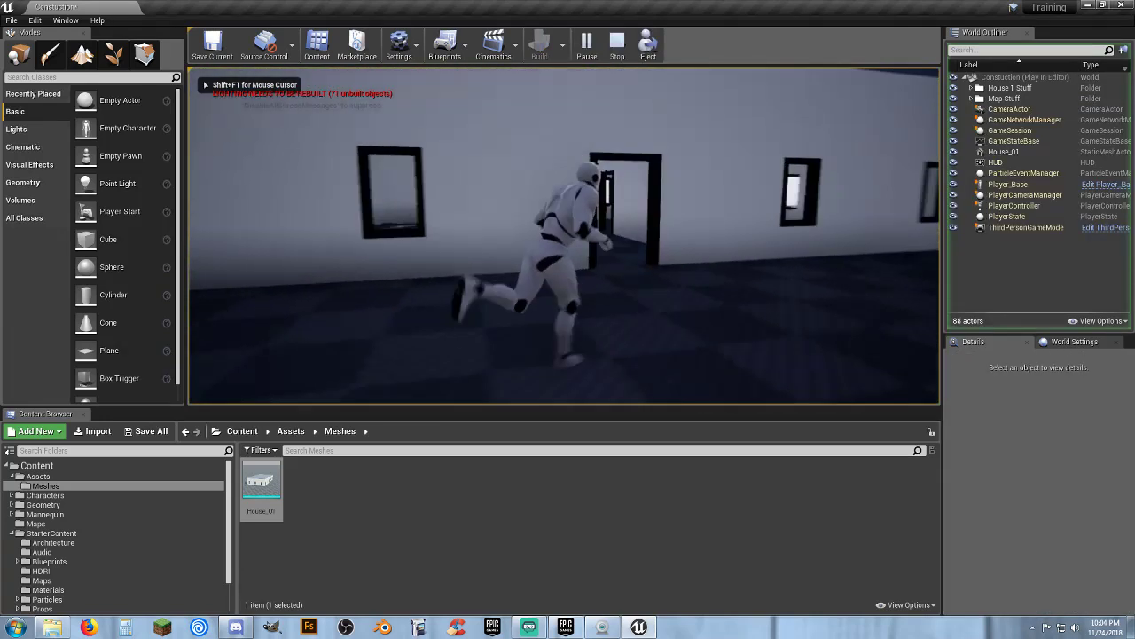
key(w)
key(s)
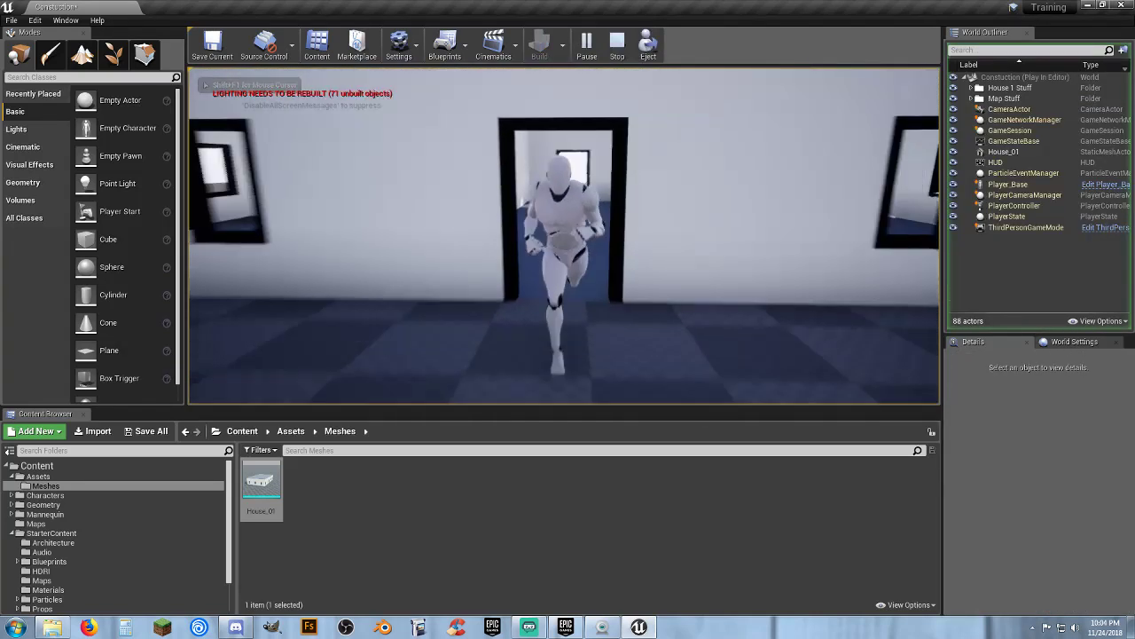
key(Escape)
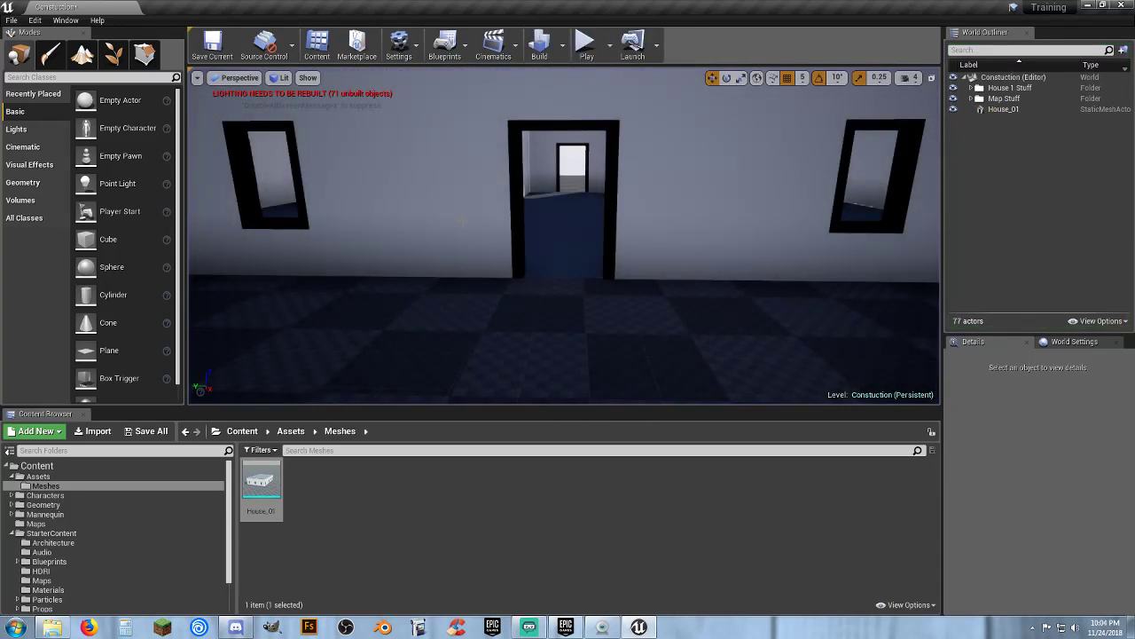
Play-test the level again, running through the doorway and rooms of the placed house
right_drag(461, 220, 448, 194)
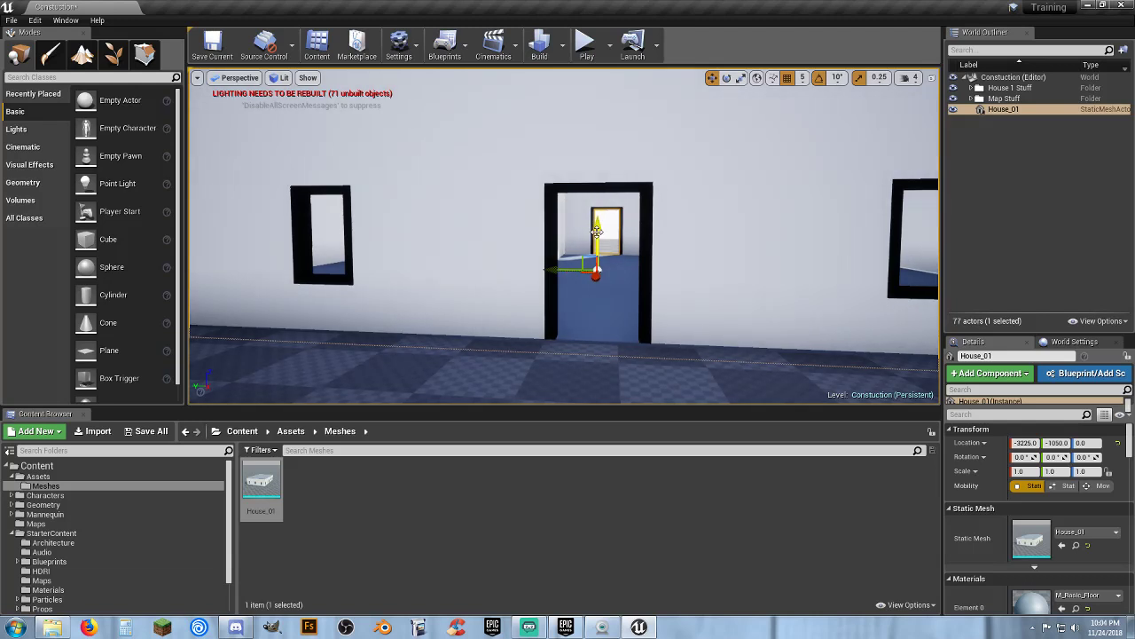
click(587, 55)
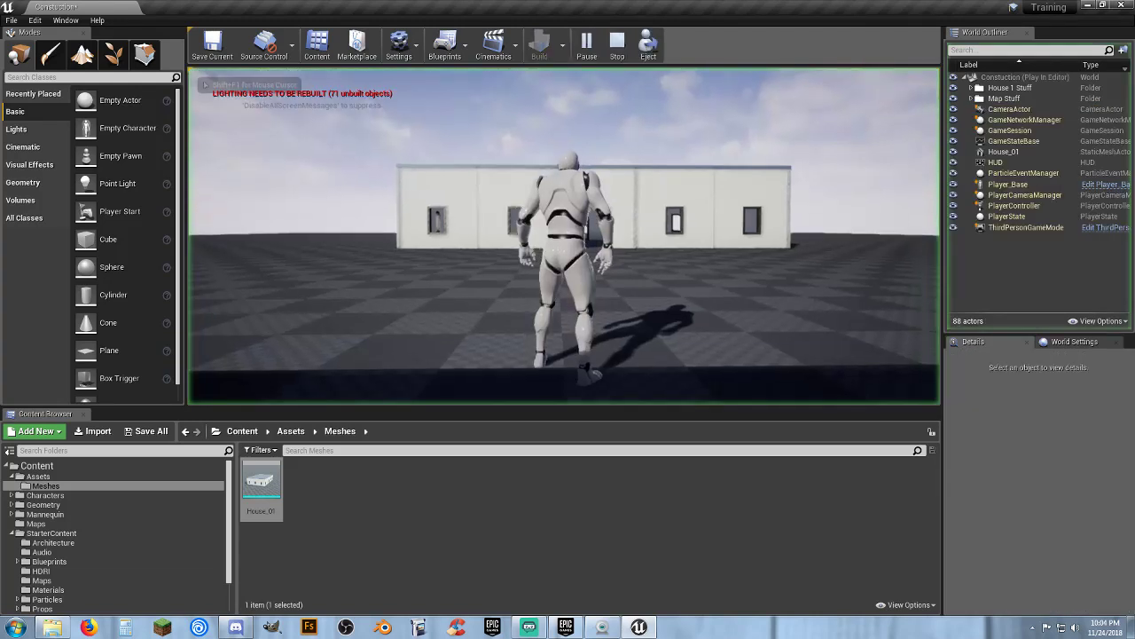
key(w)
key(a)
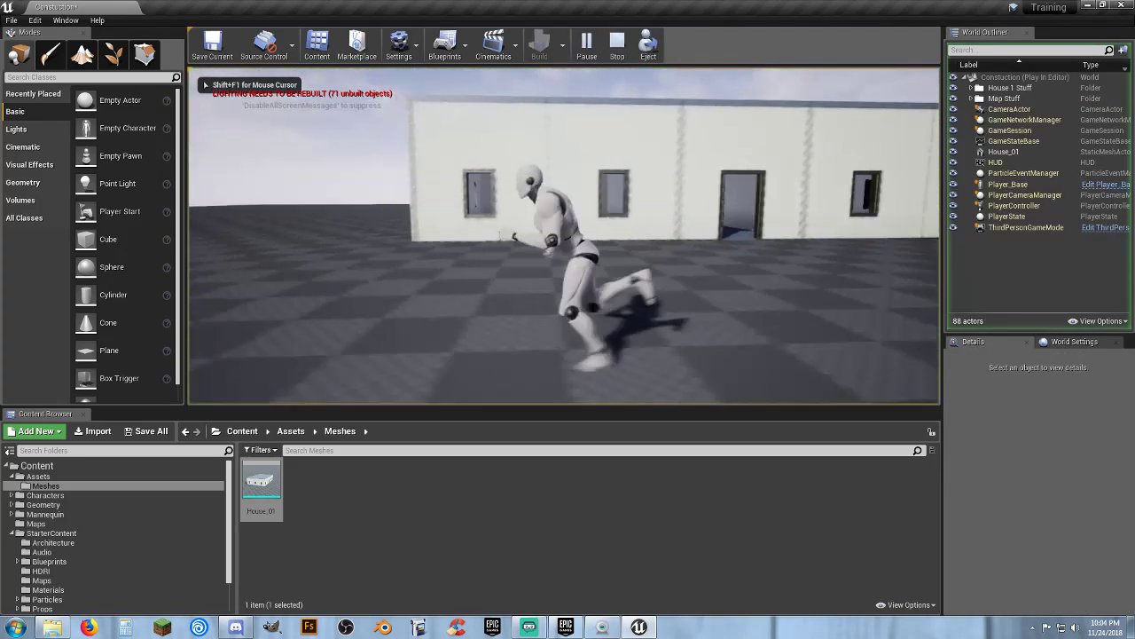
key(w)
key(w)
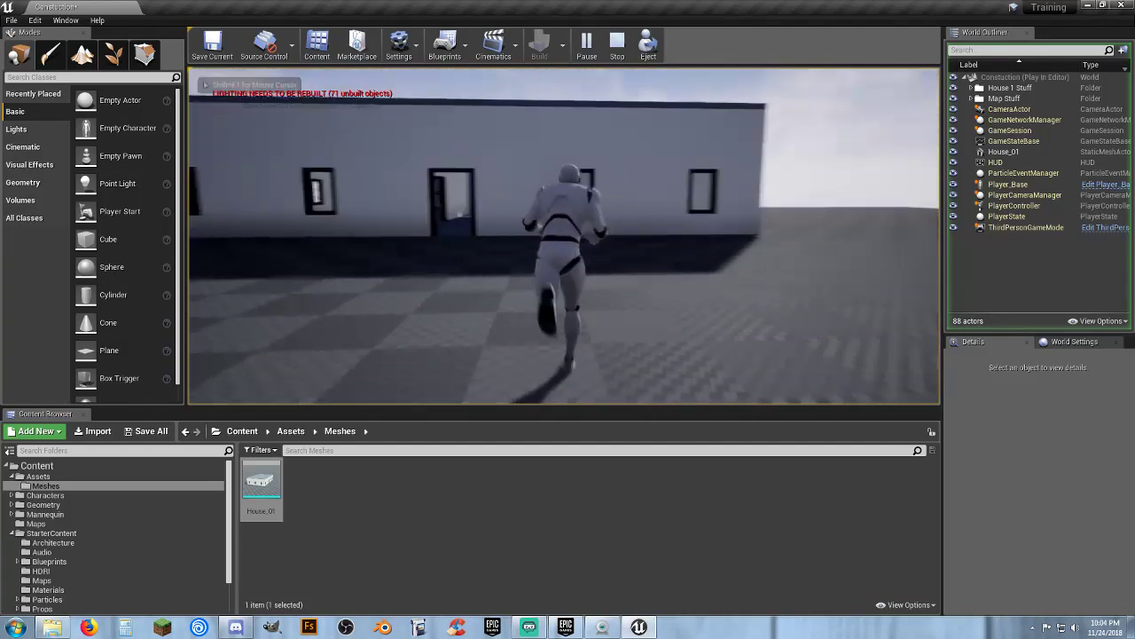
key(d)
key(w)
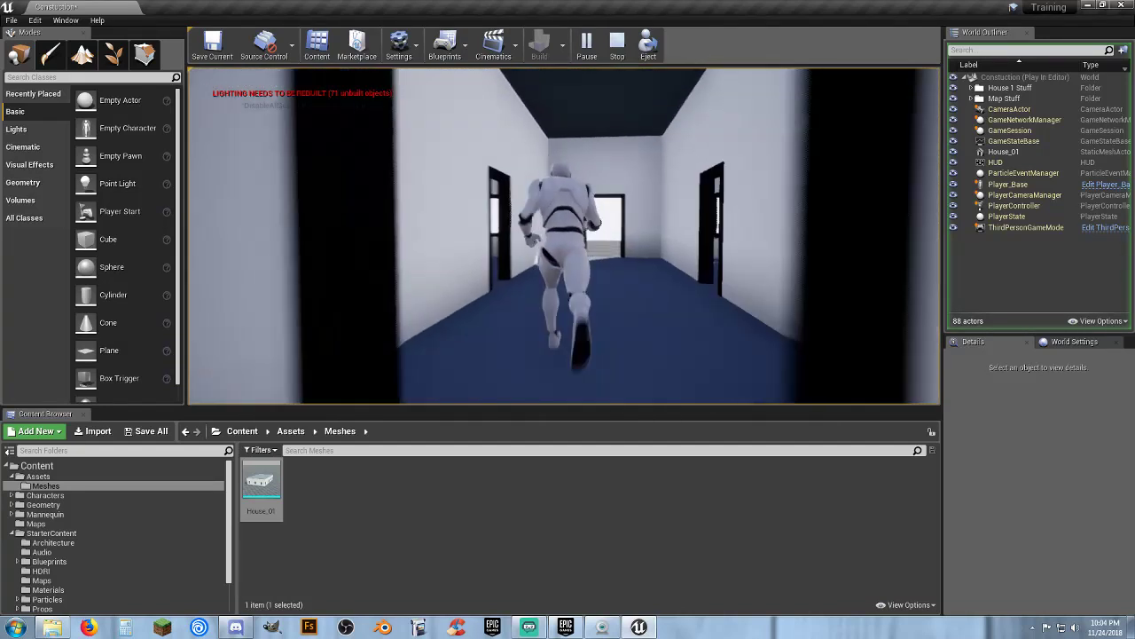
key(w)
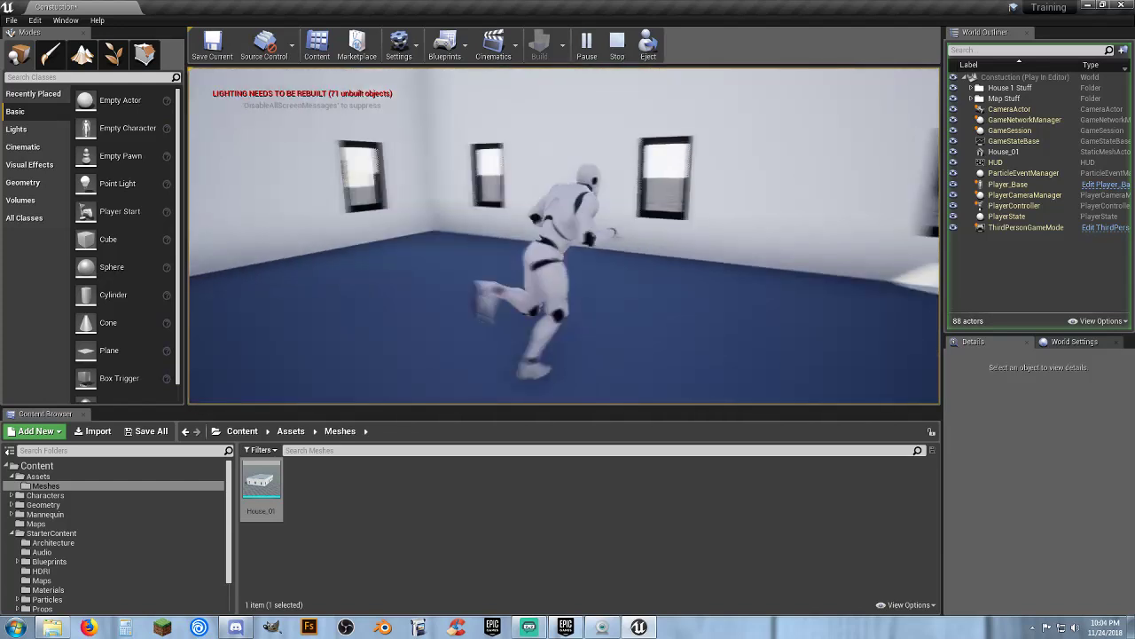
key(Escape)
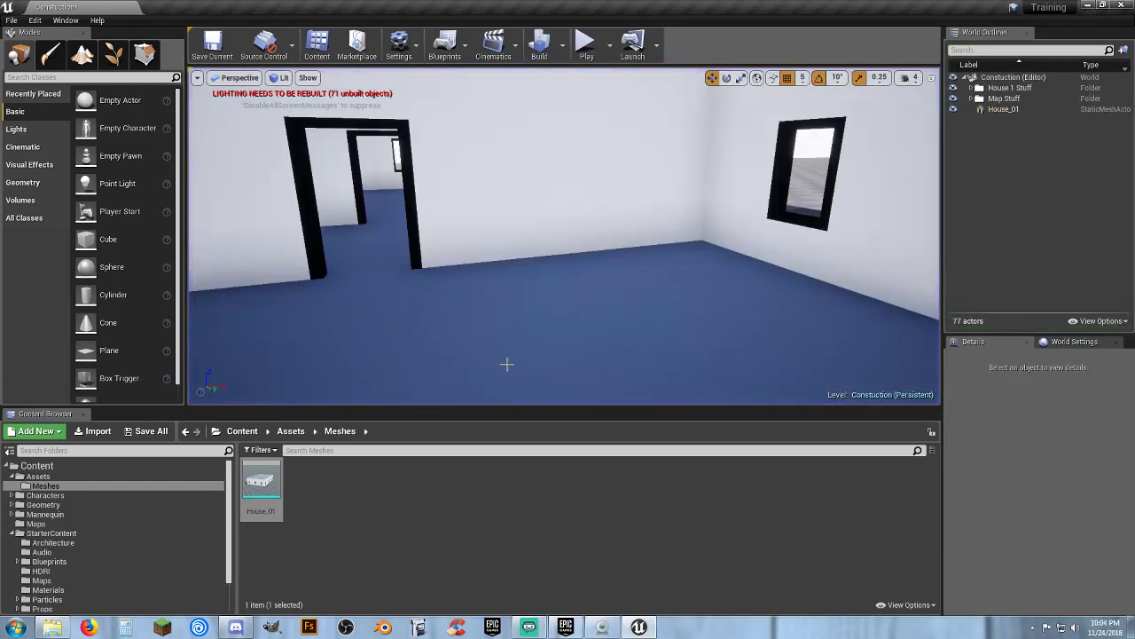
Duplicate the House_01 actor and move the copy along the Y axis beside the original
key(s)
mouse_move(506, 365)
right_down()
mouse_move(651, 135)
mouse_move(502, 377)
right_up()
click(514, 319)
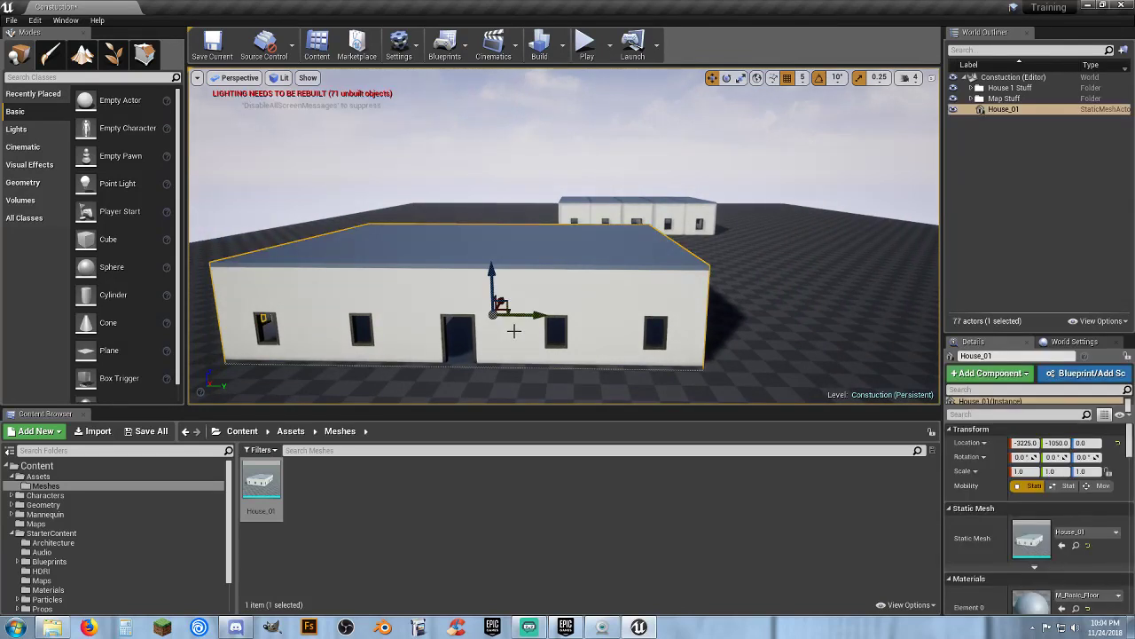
mouse_move(514, 333)
right_down()
mouse_move(537, 401)
mouse_move(514, 366)
mouse_move(516, 337)
right_up()
key(s)
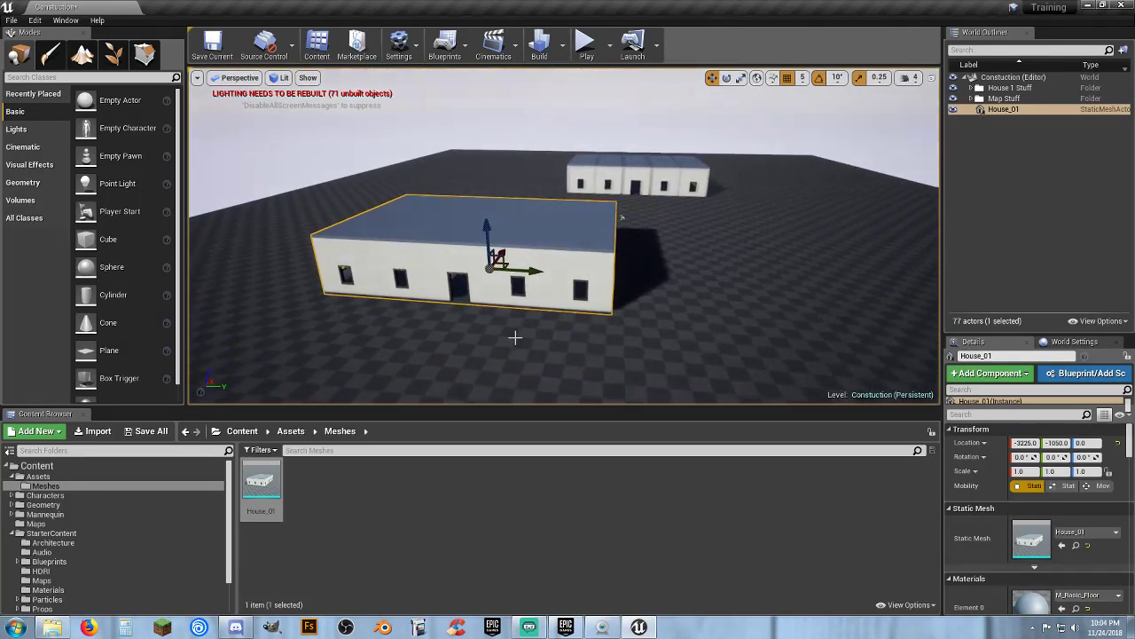
key(ctrl+w)
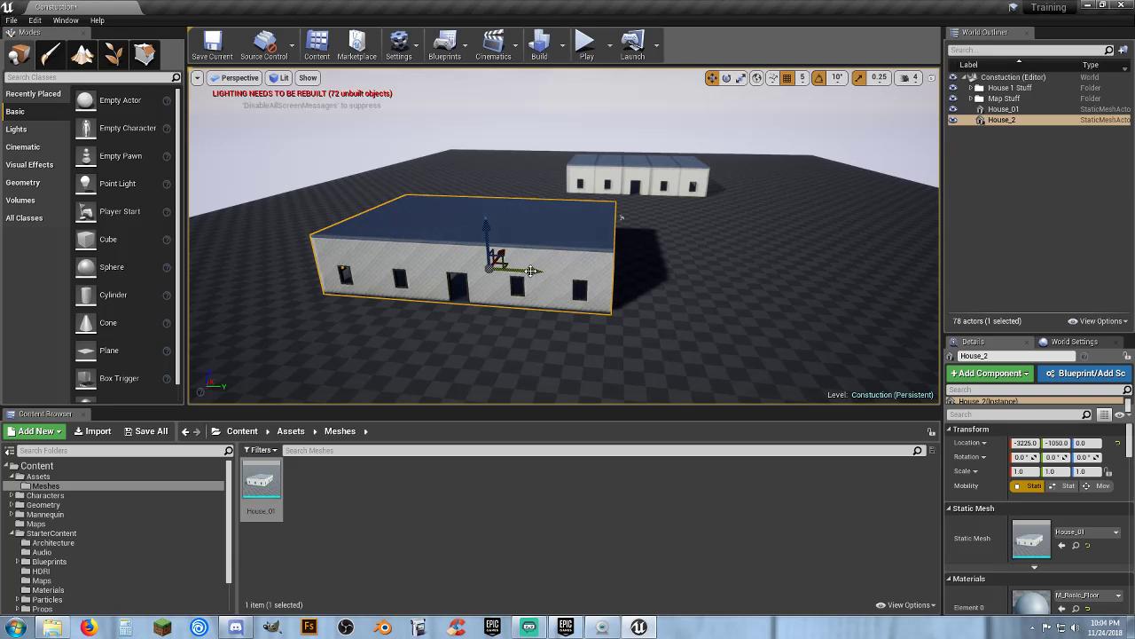
drag(530, 271, 815, 285)
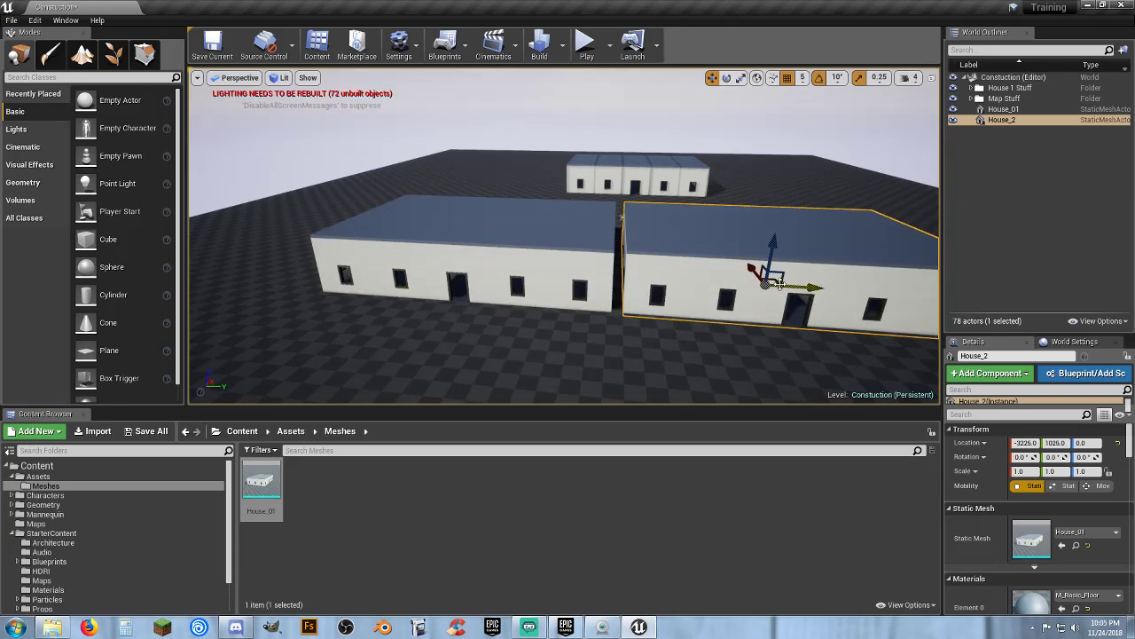
Move House_2 along the X axis to about -3260 to line it up with House_01
click(597, 275)
key(w)
right_drag(597, 275, 404, 329)
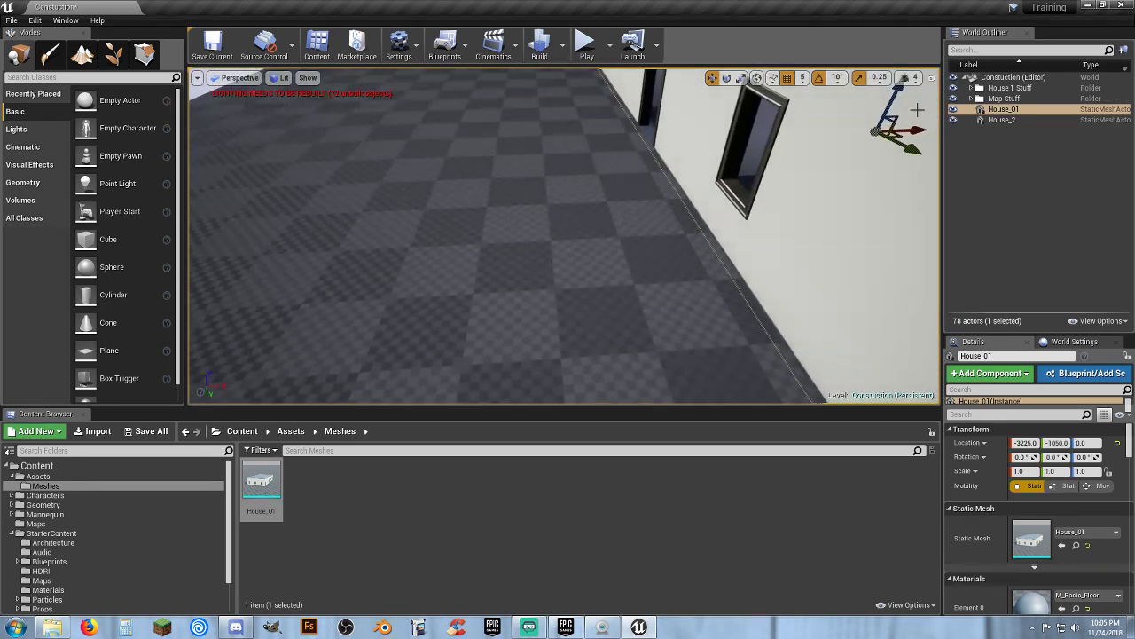
drag(914, 127, 882, 151)
right_drag(818, 194, 686, 209)
click(681, 217)
key(f)
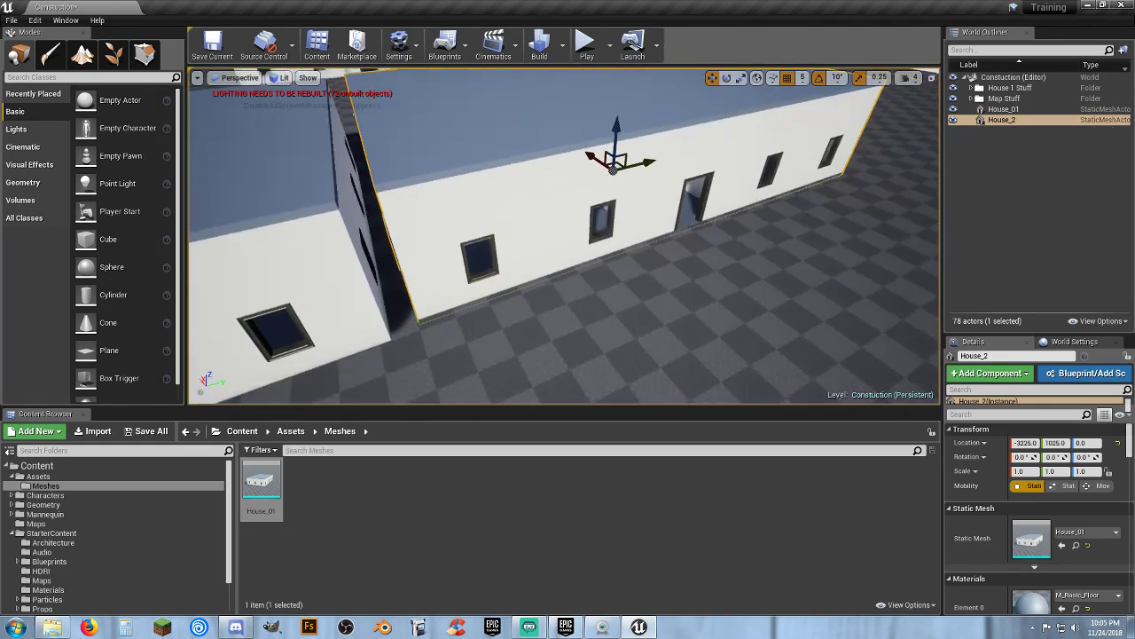
drag(592, 155, 600, 159)
right_drag(601, 176, 565, 165)
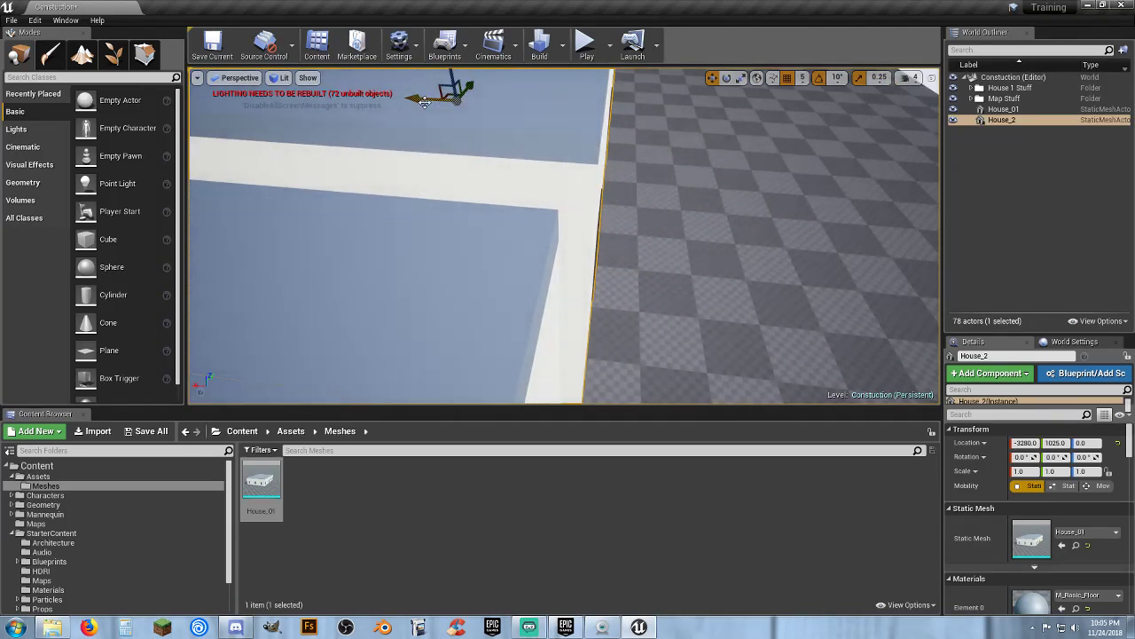
drag(424, 102, 418, 103)
right_drag(588, 197, 566, 201)
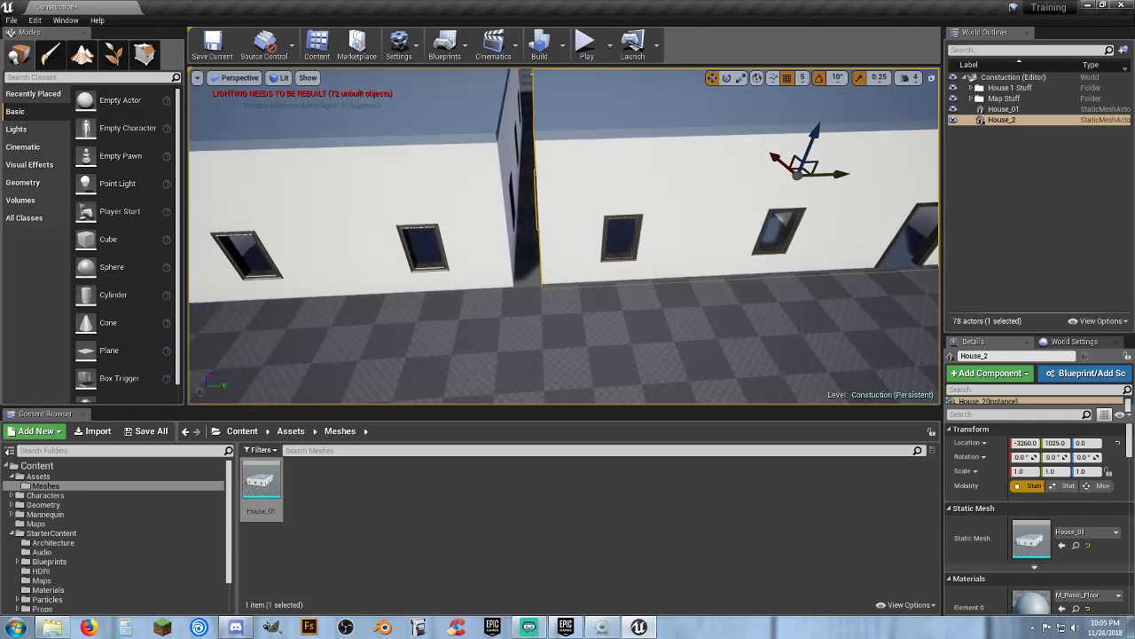
Move House_01 to about X -3266 and Y -1080 to align it with House_2
click(503, 217)
right_drag(503, 217, 502, 220)
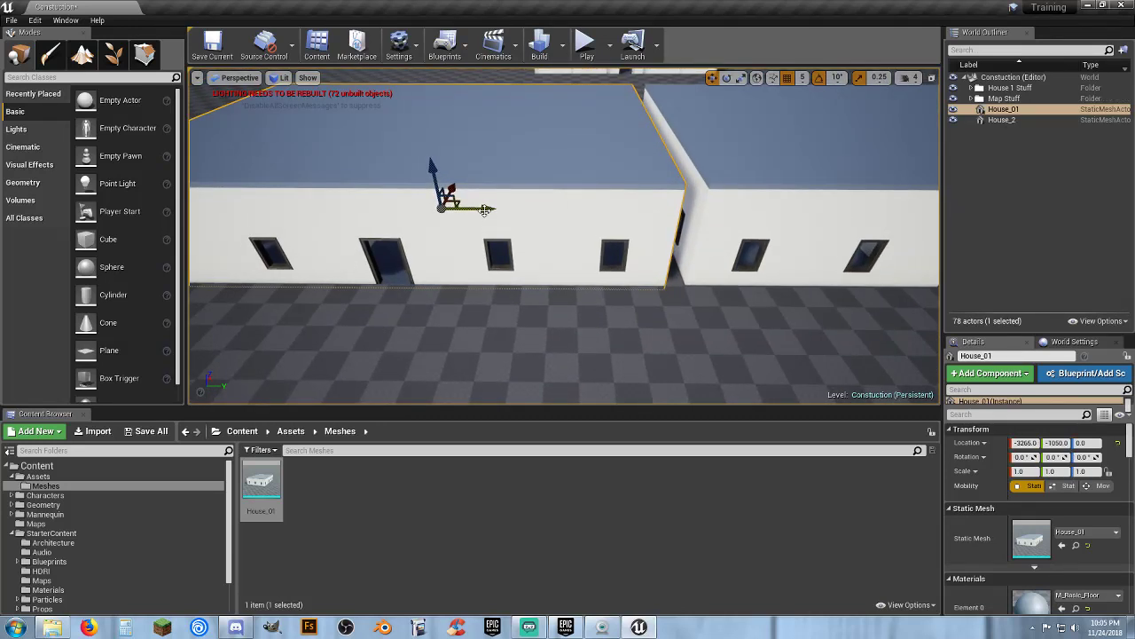
drag(485, 210, 478, 209)
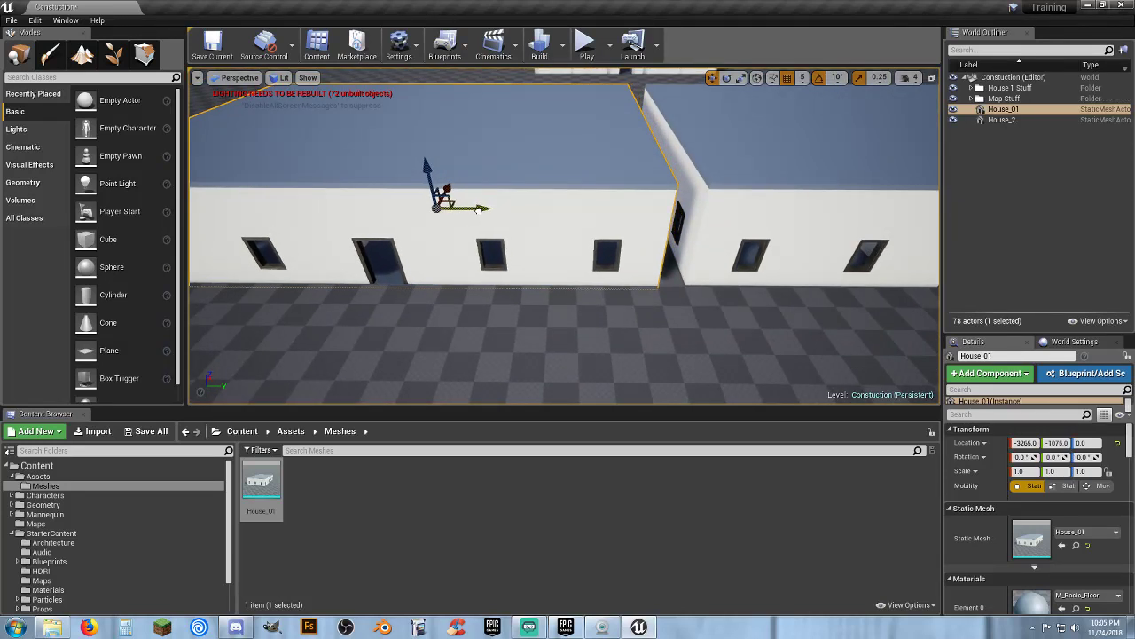
scroll(486, 212, up, 8)
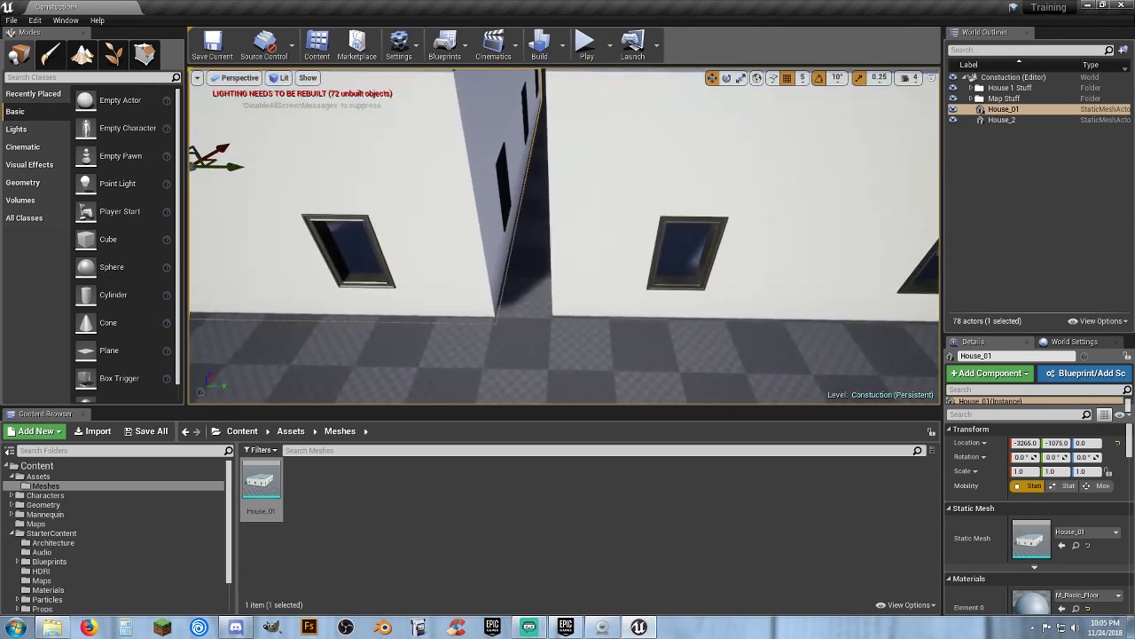
key(s)
key(w)
right_drag(621, 319, 584, 282)
key(w)
key(s)
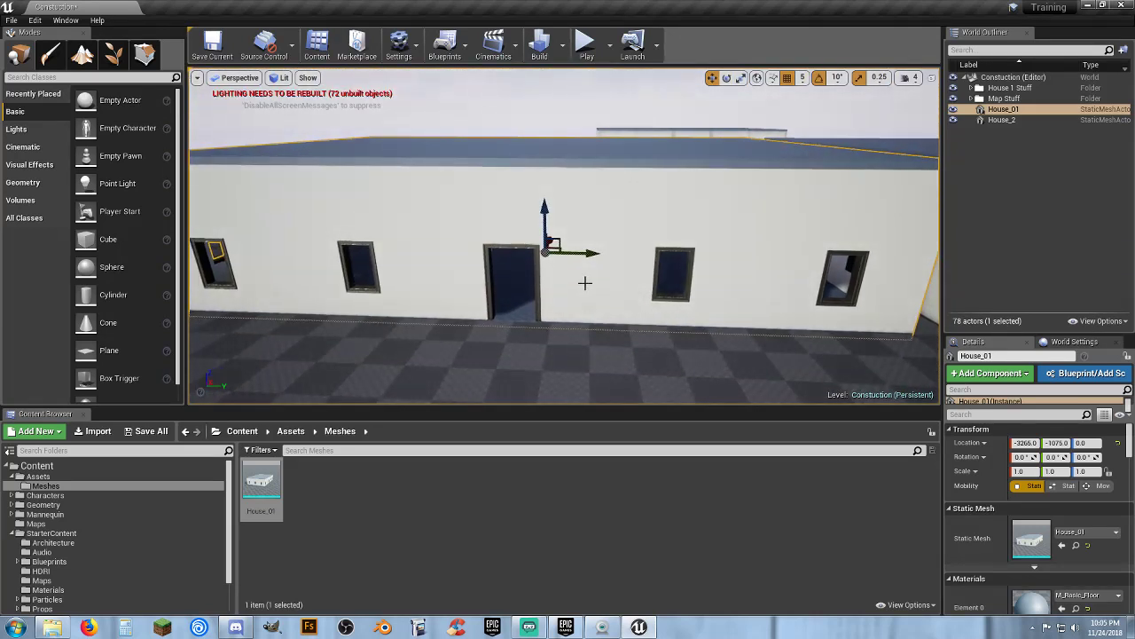
drag(590, 253, 587, 253)
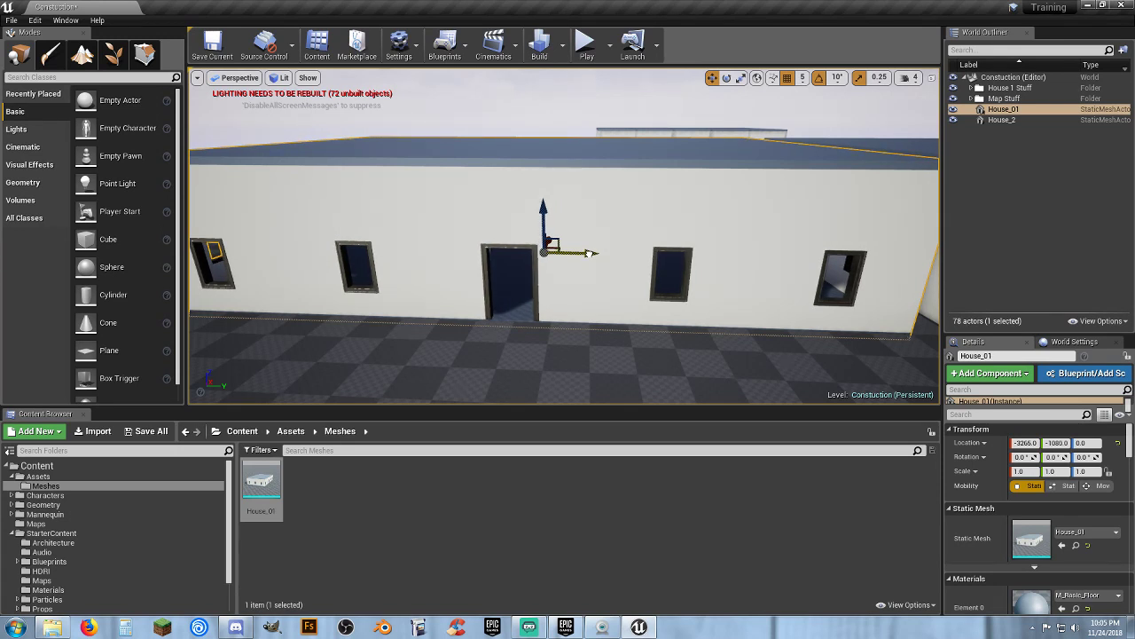
Inspect the gap between the two houses from ground level
key(d)
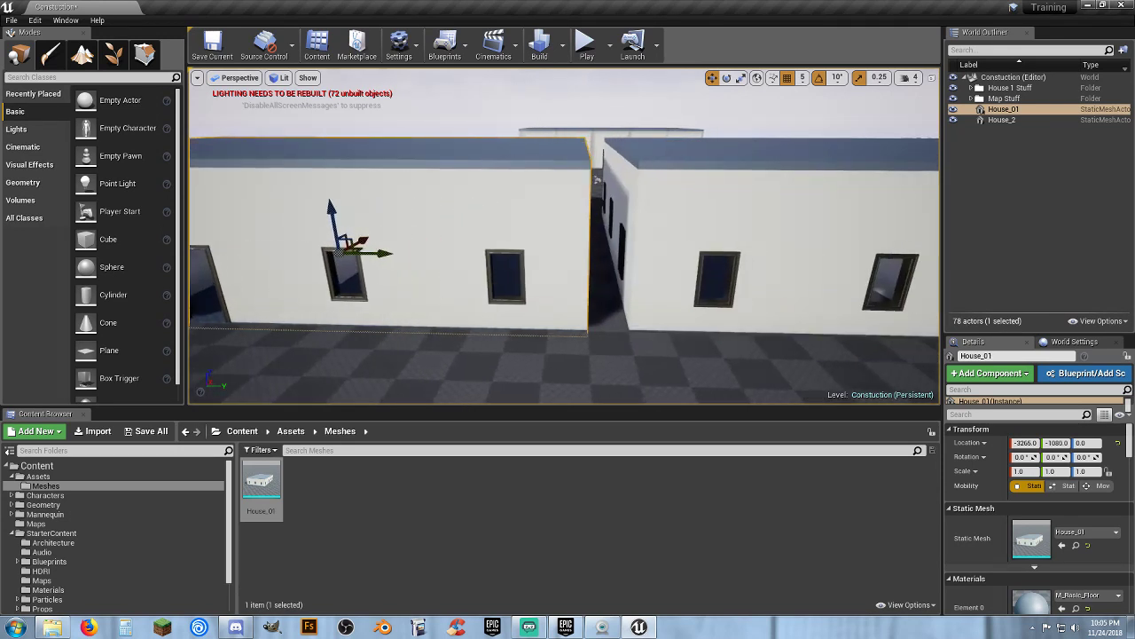
key(w)
right_drag(587, 253, 587, 272)
right_drag(728, 266, 728, 284)
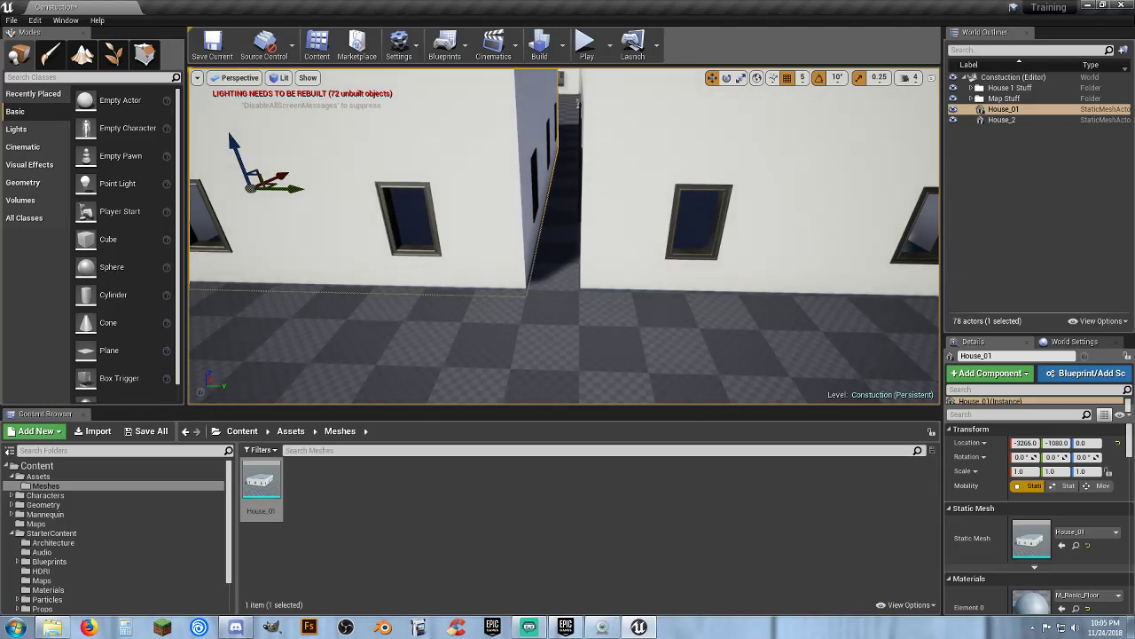
click(639, 289)
key(w)
right_drag(639, 290, 773, 310)
key(a)
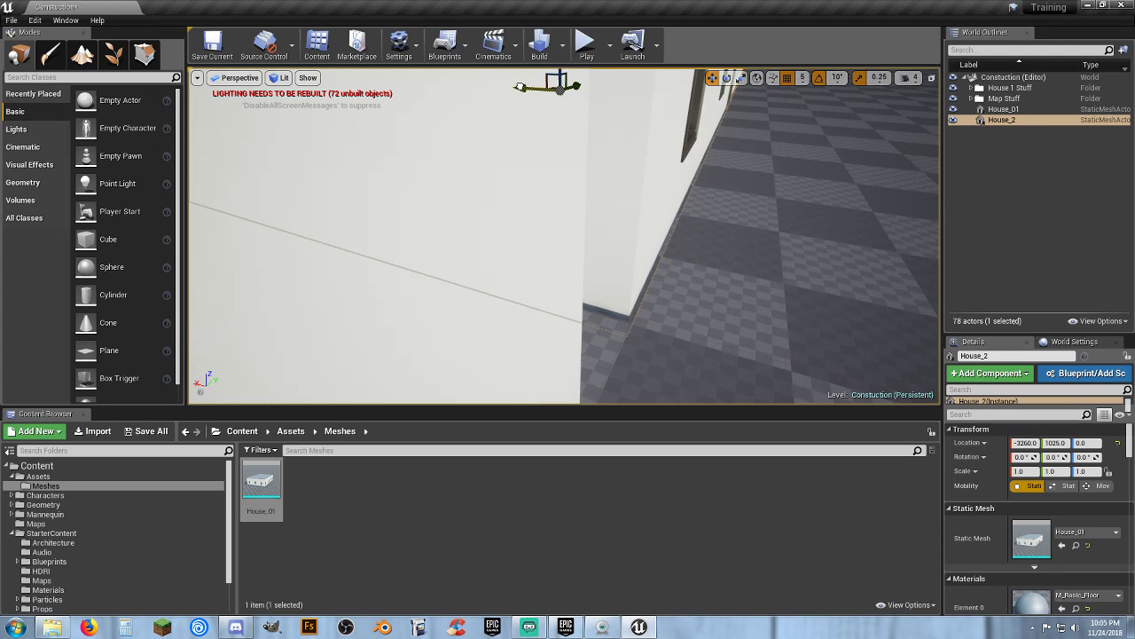
click(584, 171)
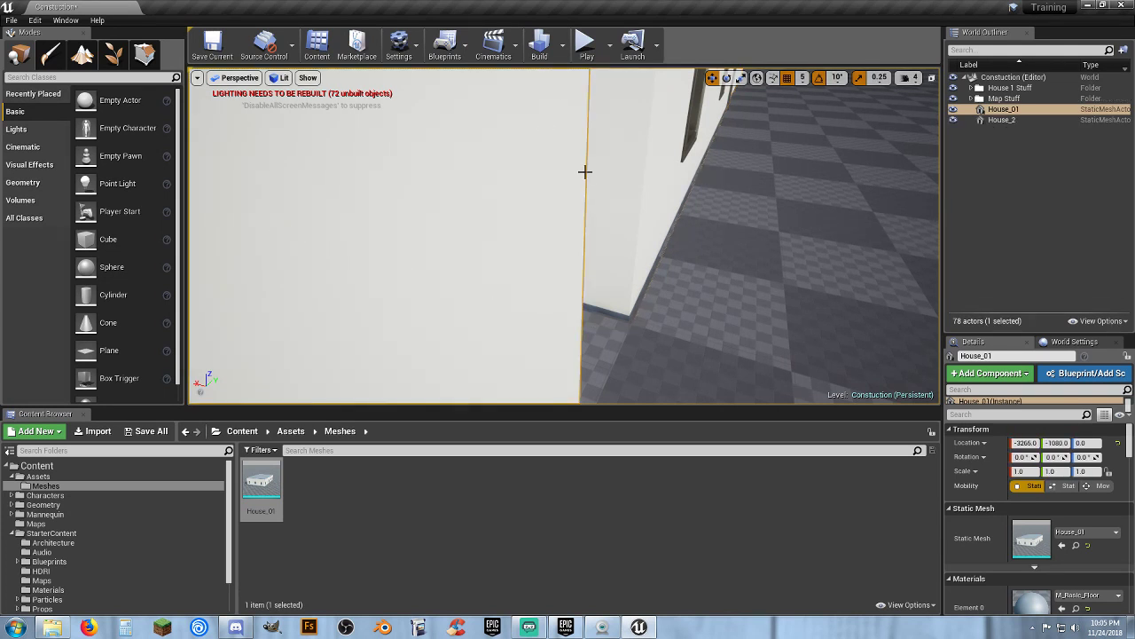
key(ctrl+z)
Move House_2 along the Y axis to 1225 to open a walkway between the houses
right_drag(555, 117, 555, 87)
drag(522, 176, 521, 177)
right_drag(634, 245, 624, 266)
right_drag(667, 301, 603, 334)
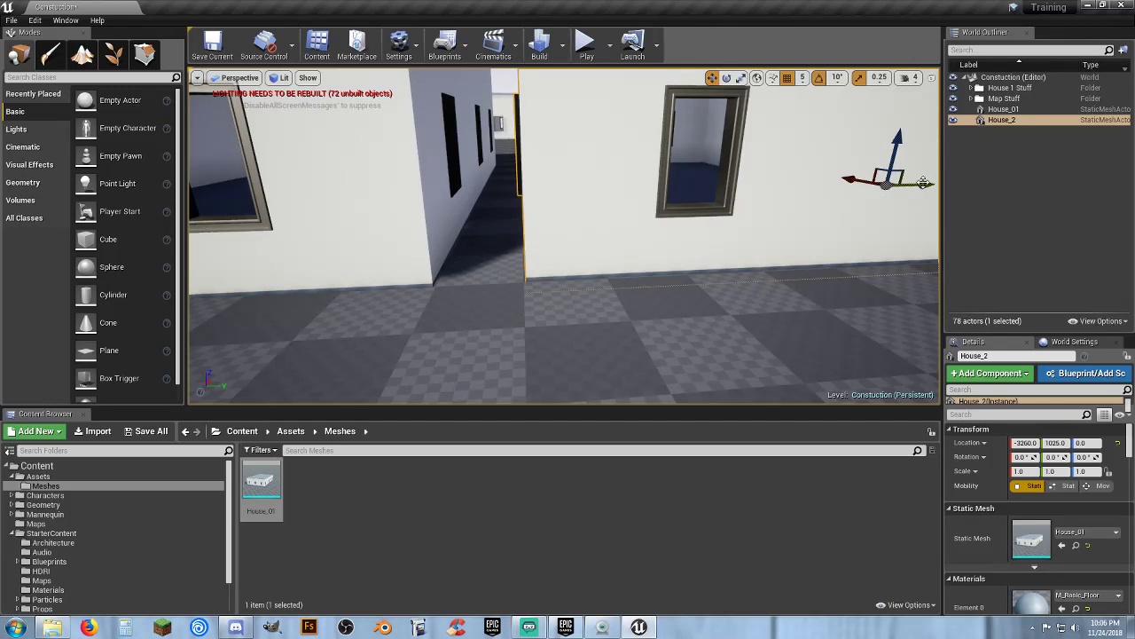
drag(923, 182, 978, 181)
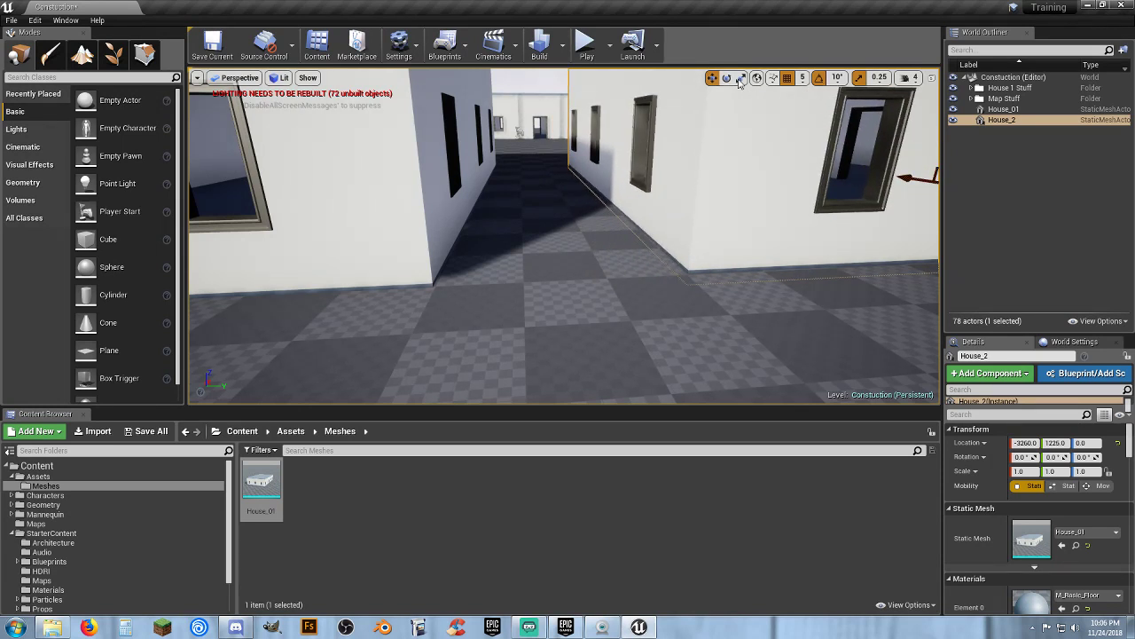
Play the level and run the character around and through both houses, then stop play mode
click(587, 44)
key(w)
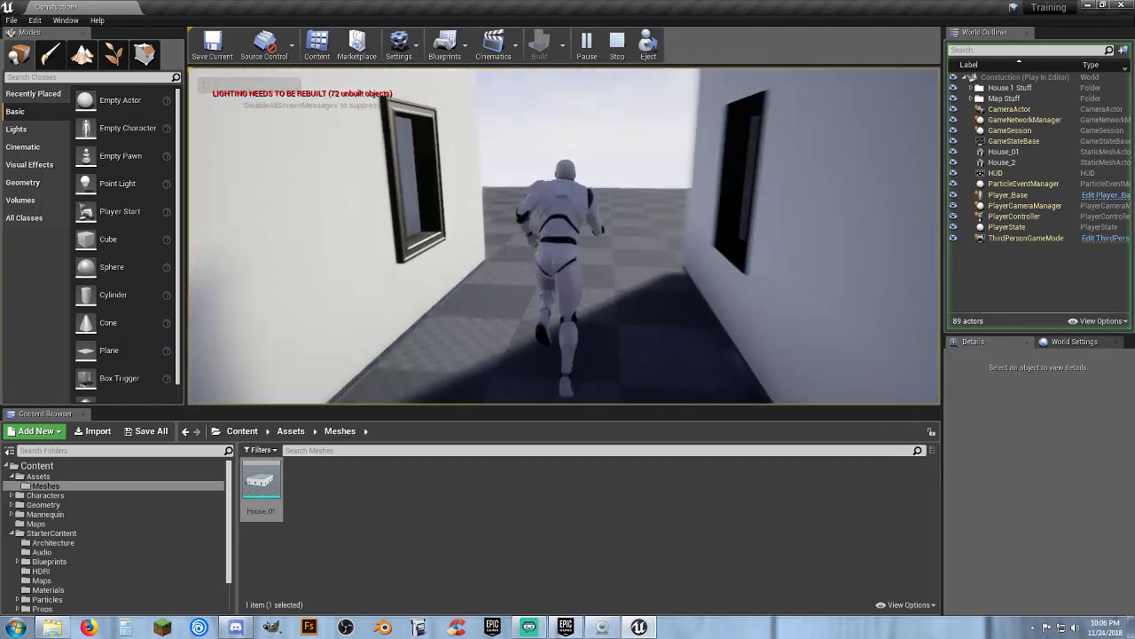
key(d)
key(w)
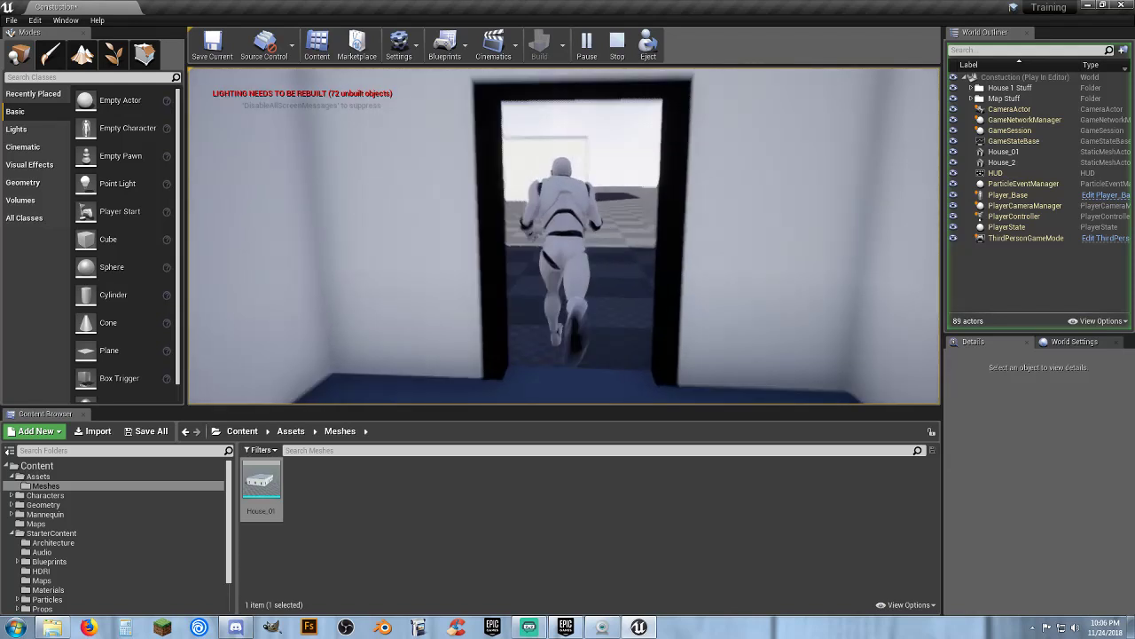
key(d)
key(a)
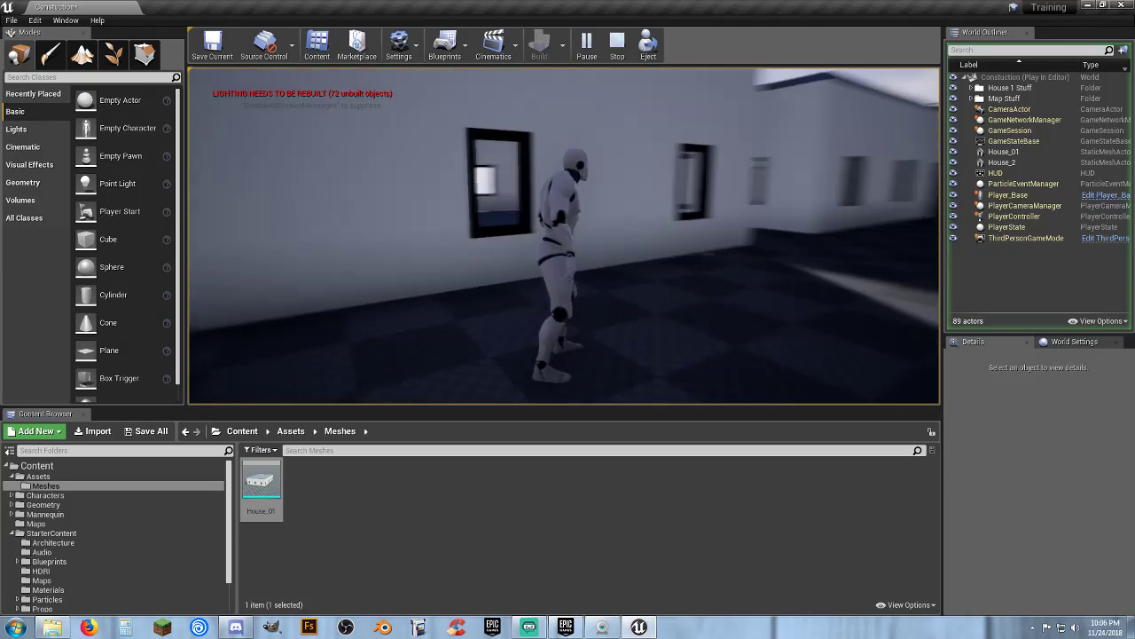
key(w)
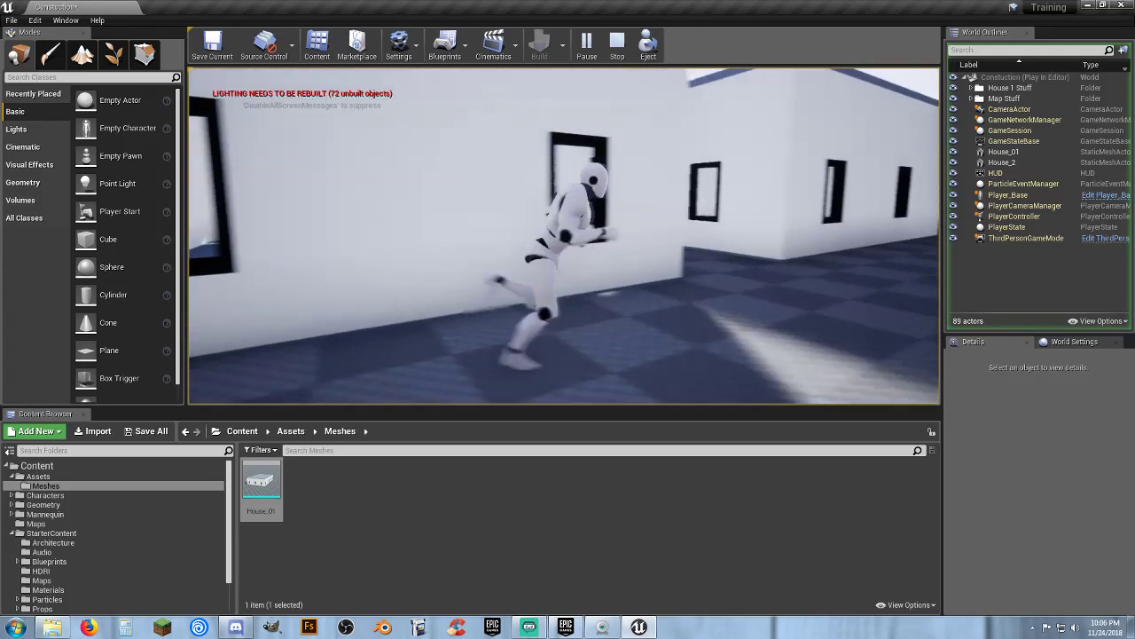
key(w)
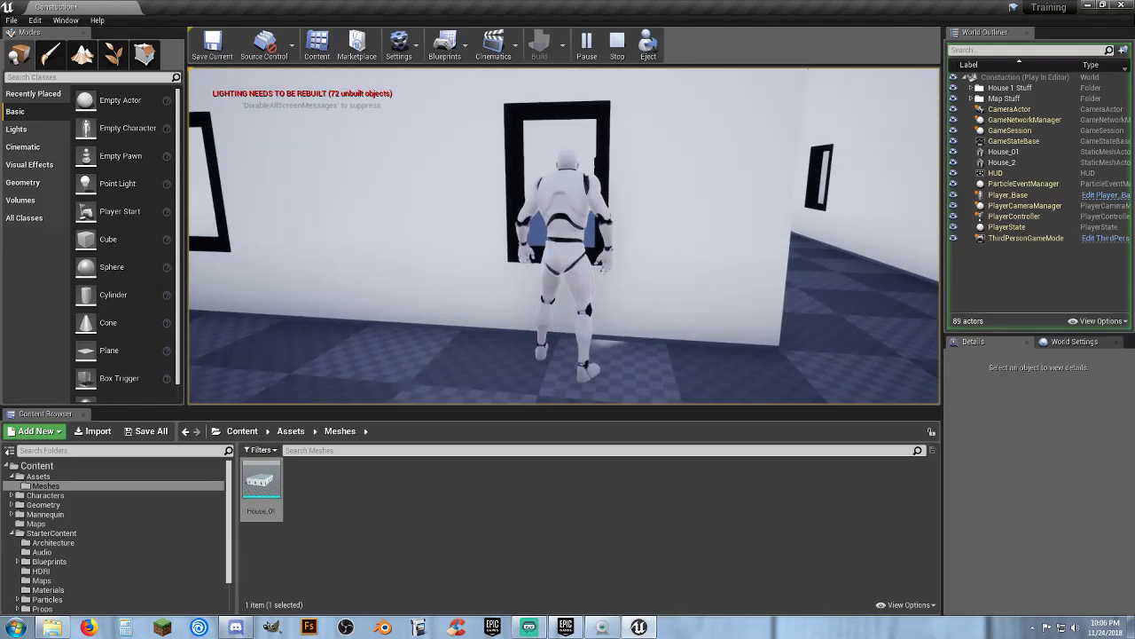
key(d)
key(w)
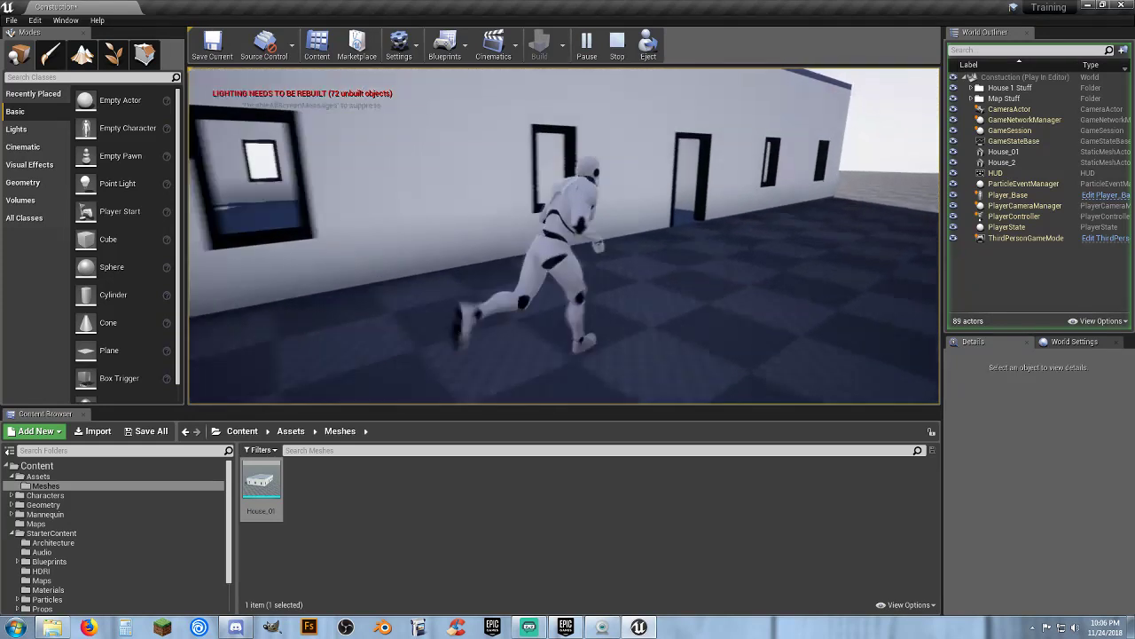
key(w)
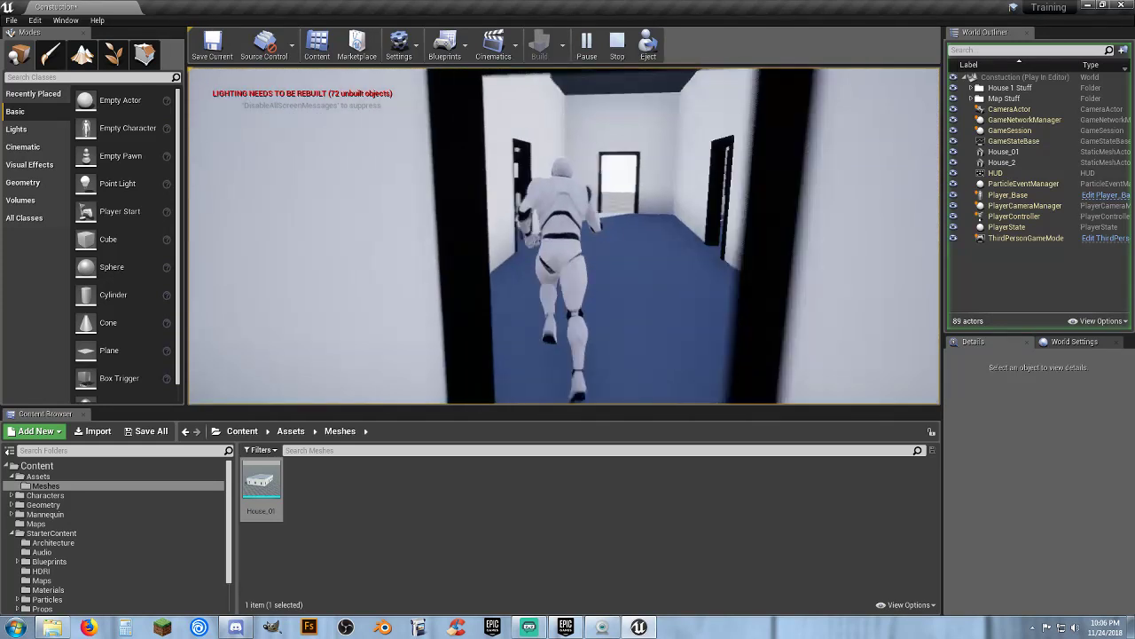
key(w)
key(w)
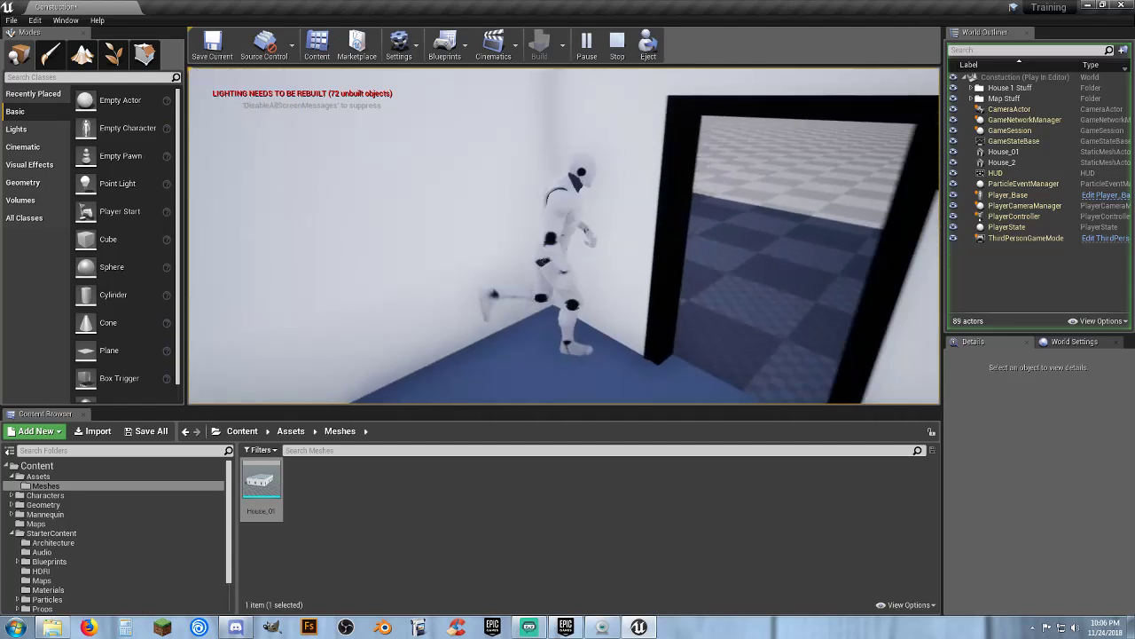
key(w)
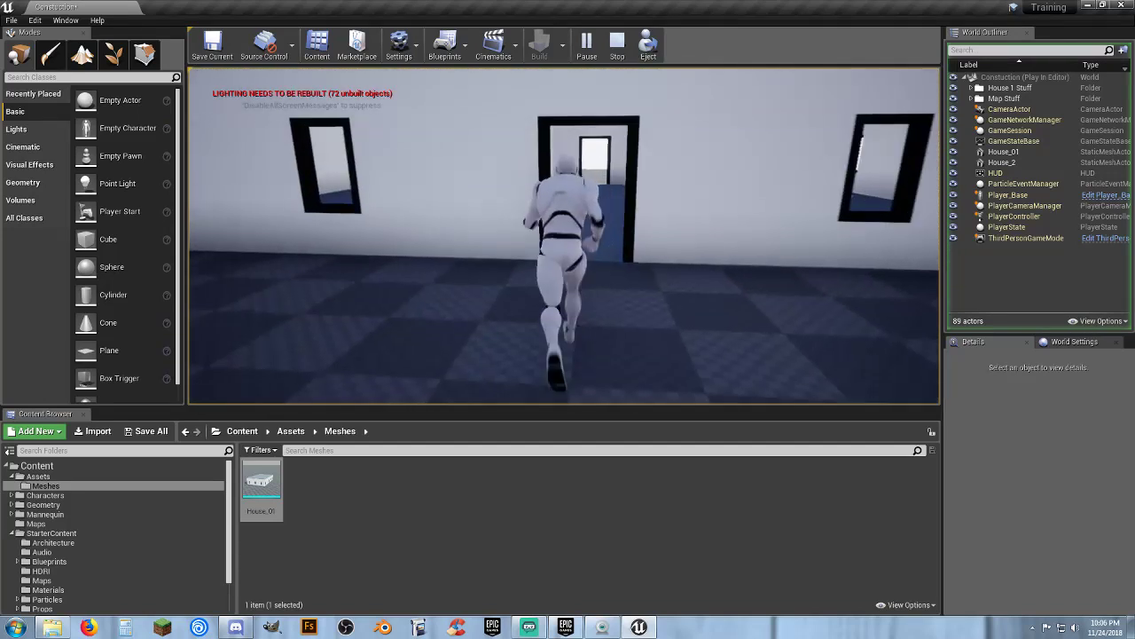
key(w)
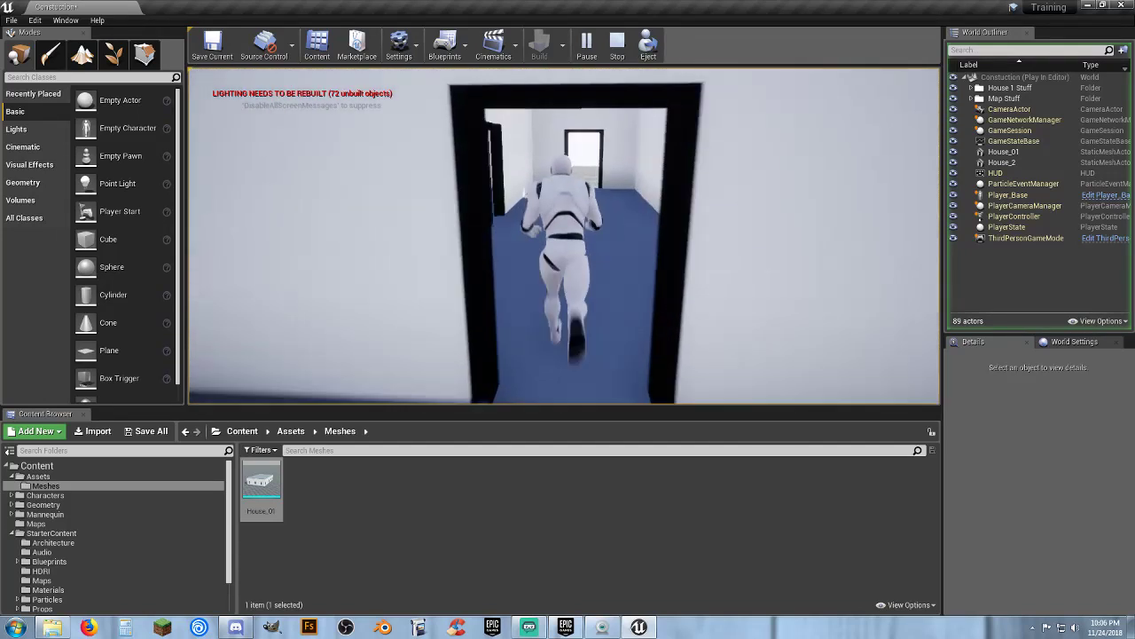
key(w)
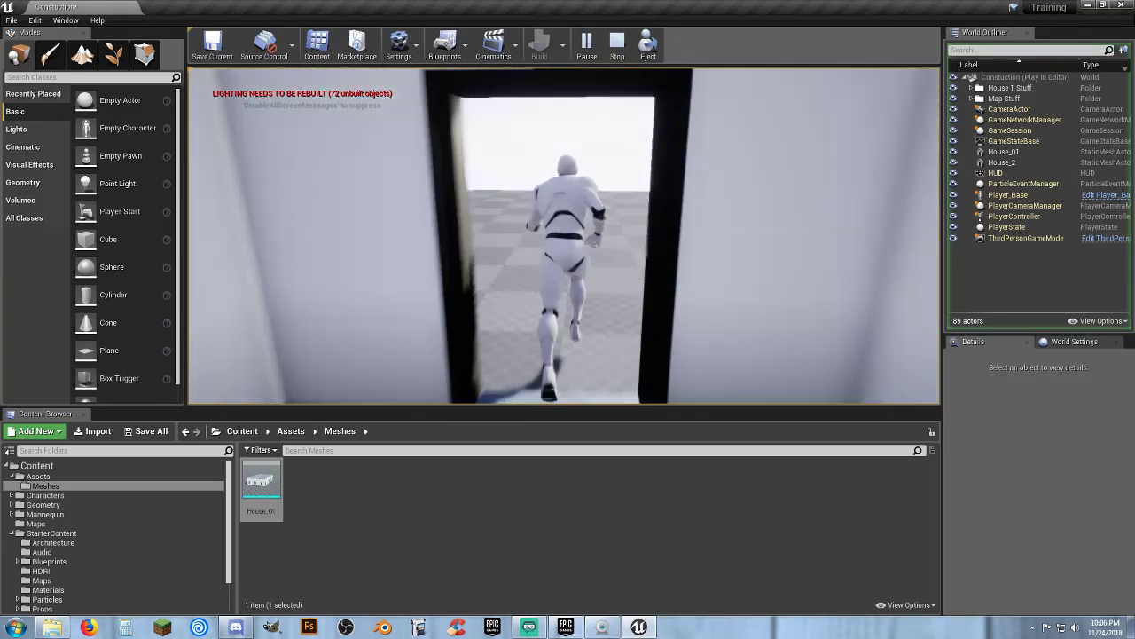
key(w)
key(w)
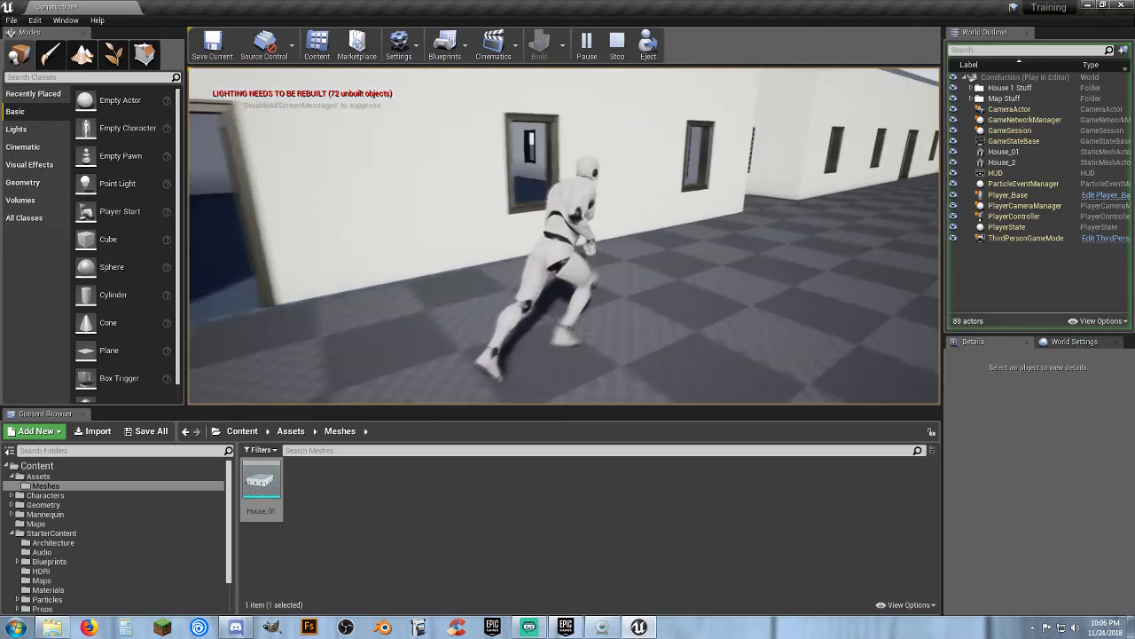
key(w)
key(s)
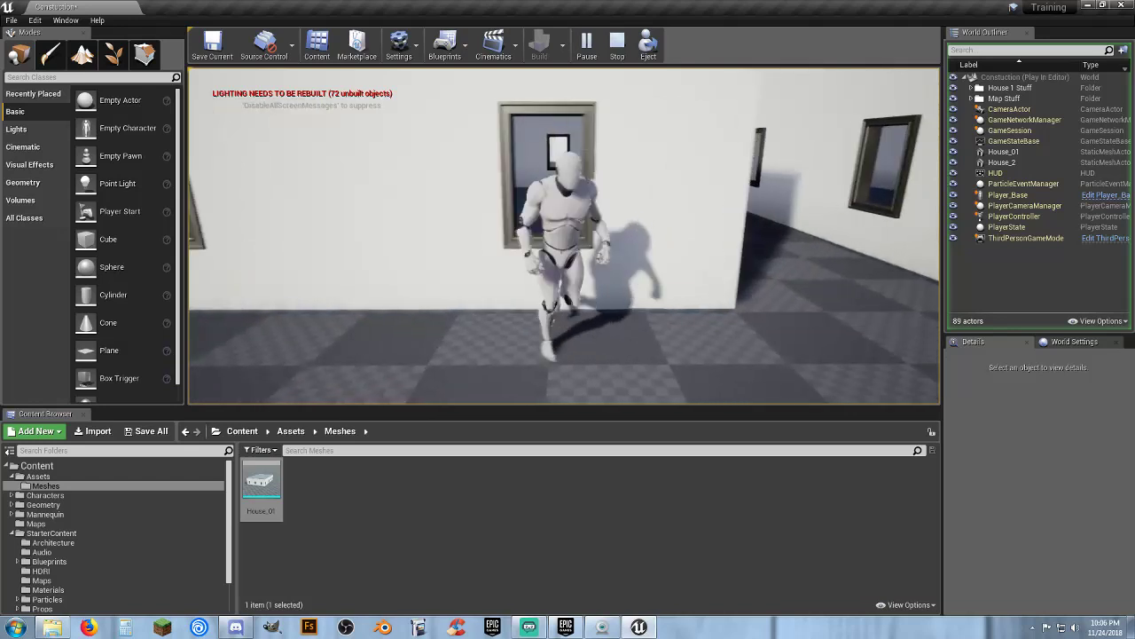
key(d)
key(w)
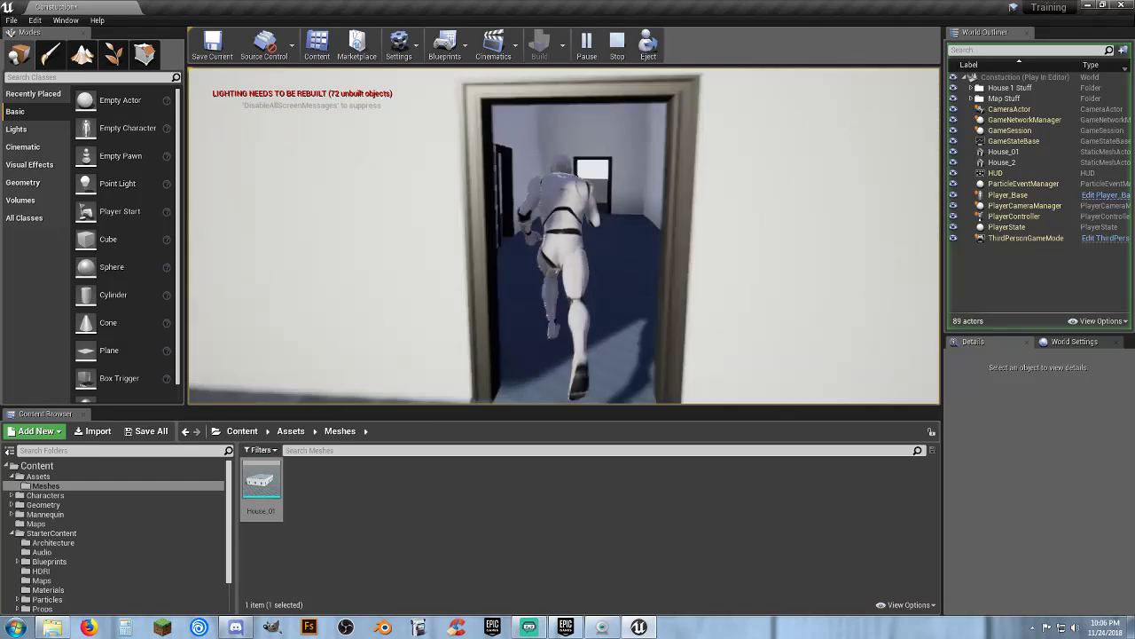
key(w)
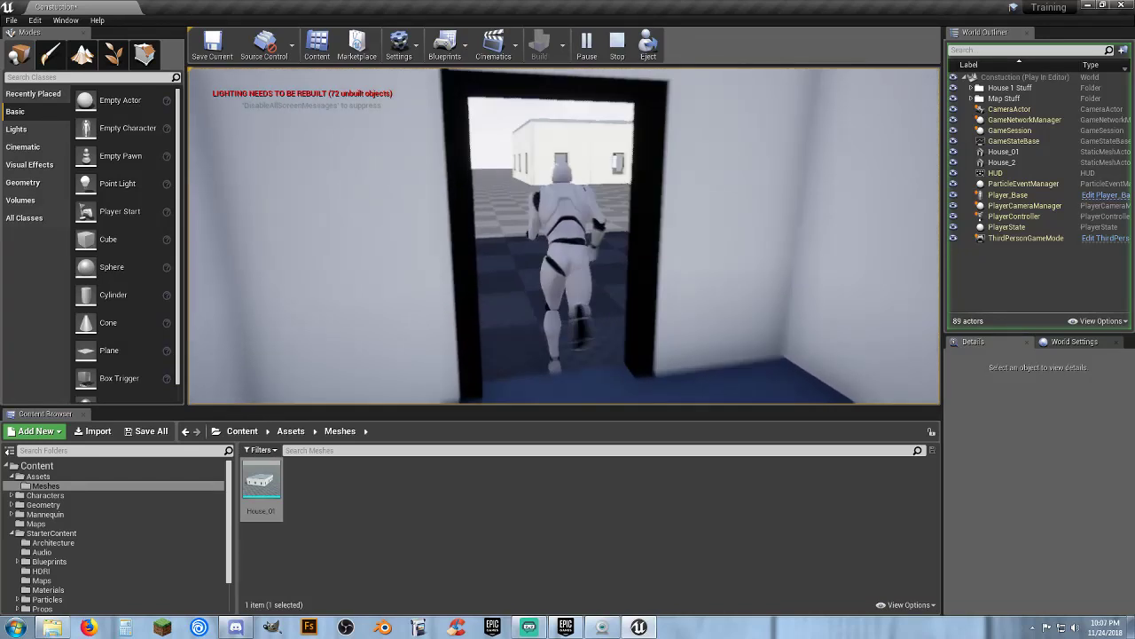
key(w)
key(Escape)
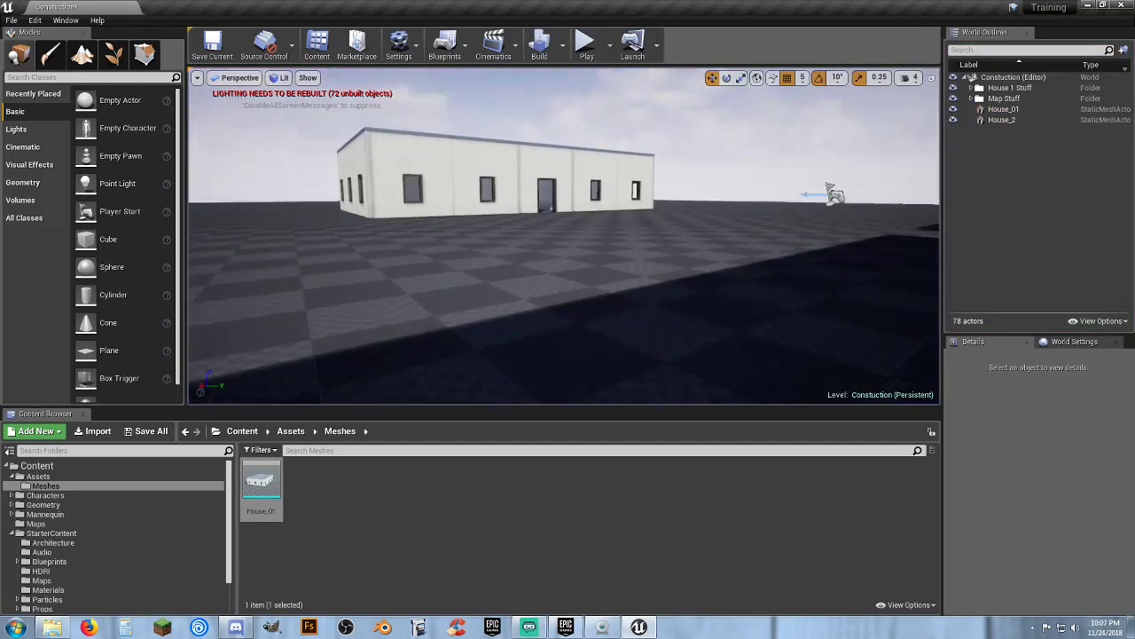
Delete the House_01 and House_2 actors from the level and save all changes
right_drag(511, 157, 191, 220)
key(s)
click(530, 165)
key(Delete)
click(426, 147)
key(Delete)
key(d)
key(d)
key(s)
key(s)
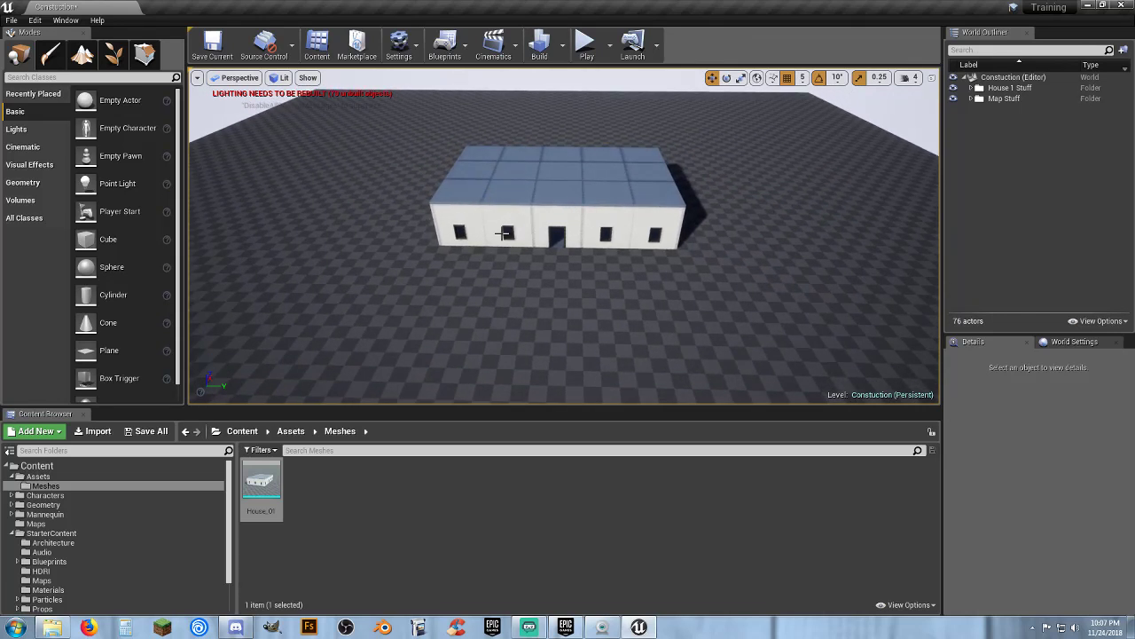
click(147, 431)
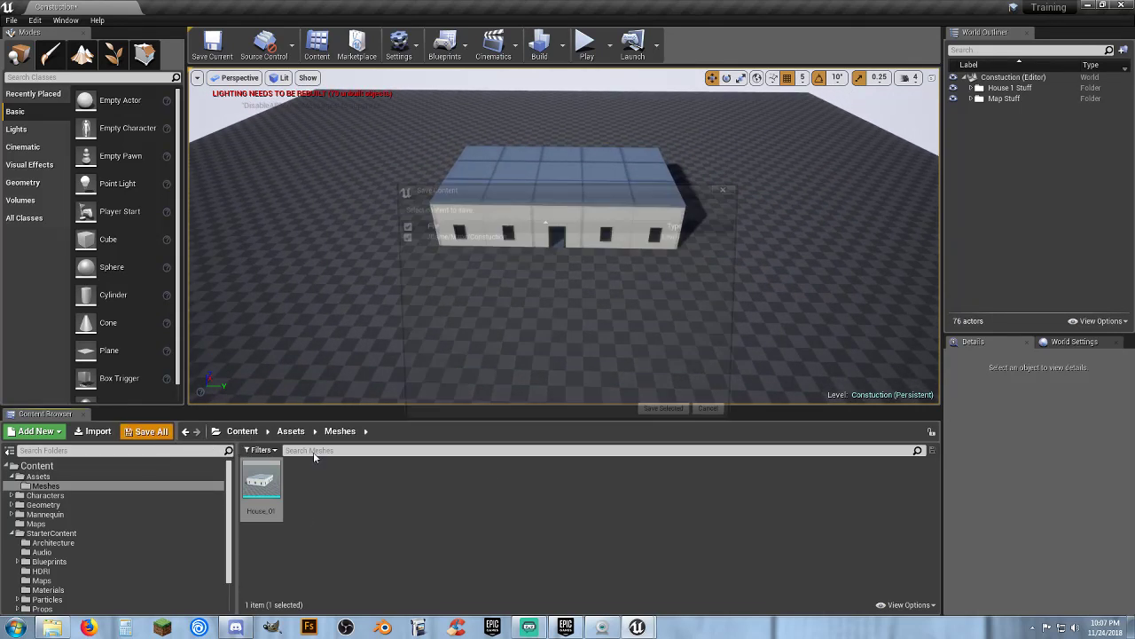
click(674, 422)
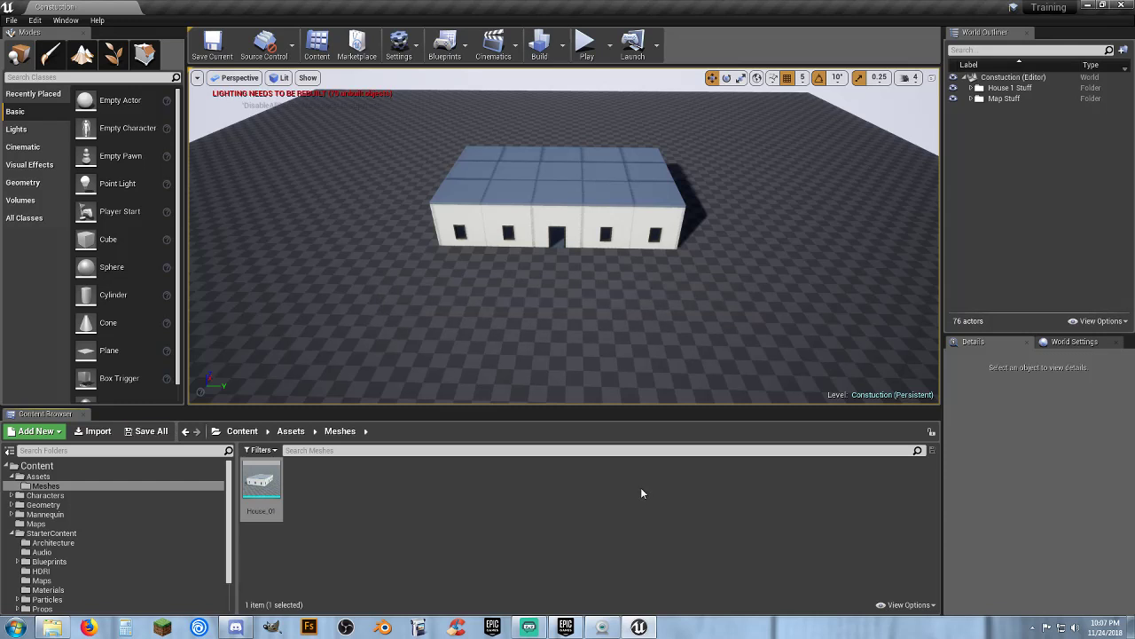
Inspect the remaining house structure from several angles around the level
right_drag(509, 303, 564, 286)
key(w)
key(w)
key(s)
key(w)
right_drag(492, 271, 619, 283)
key(s)
key(d)
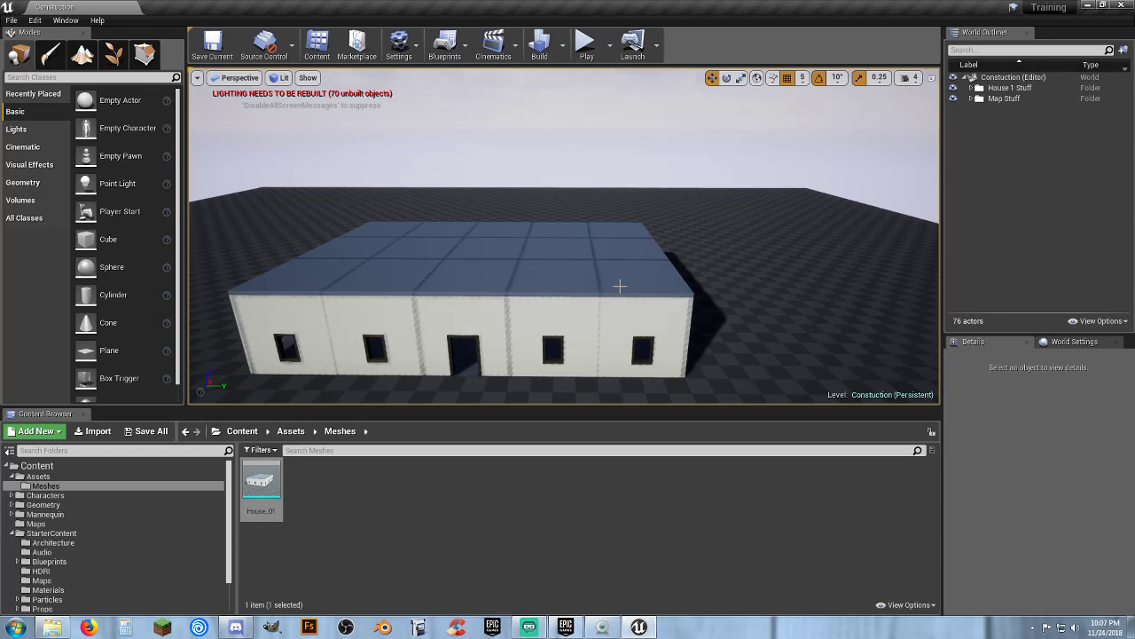
key(d)
right_drag(606, 283, 465, 291)
key(s)
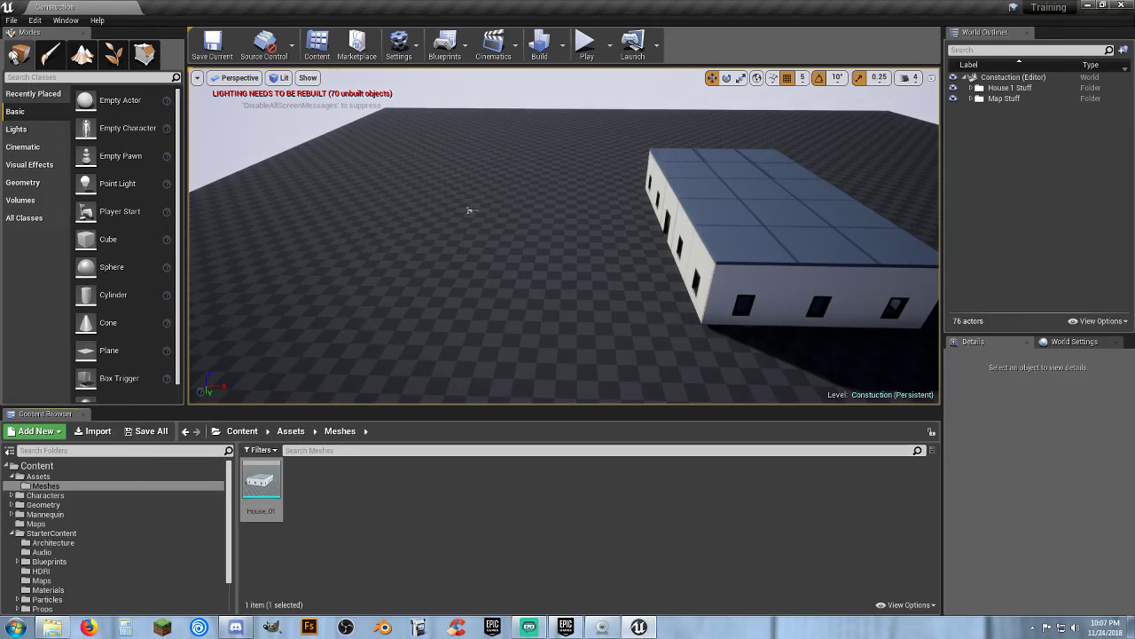
Create a new level from the Default template
click(11, 19)
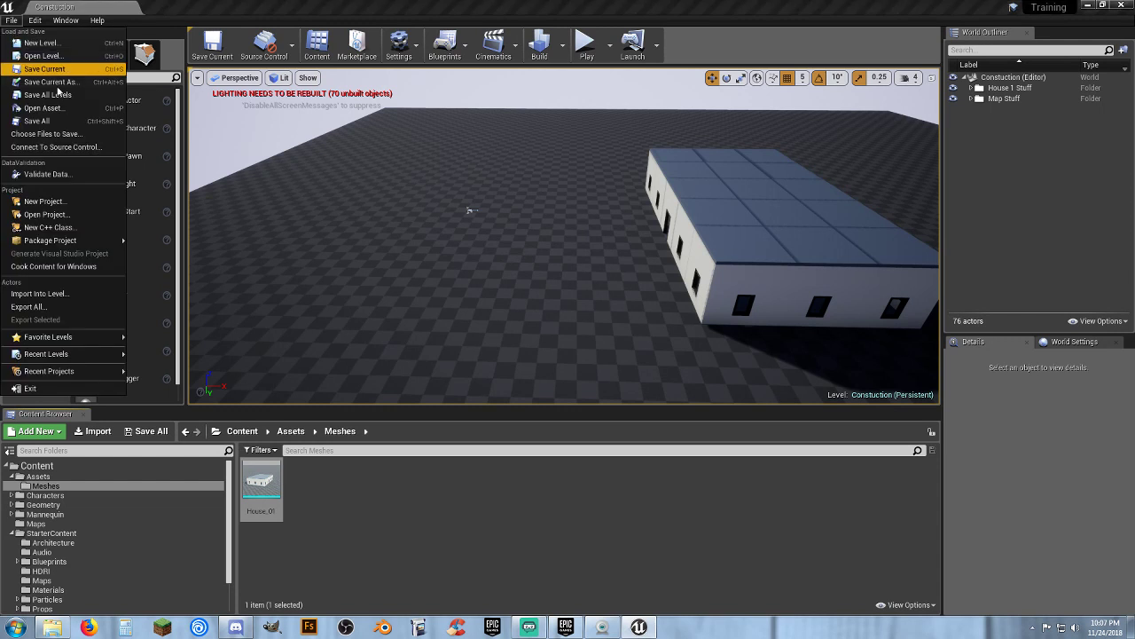
click(43, 43)
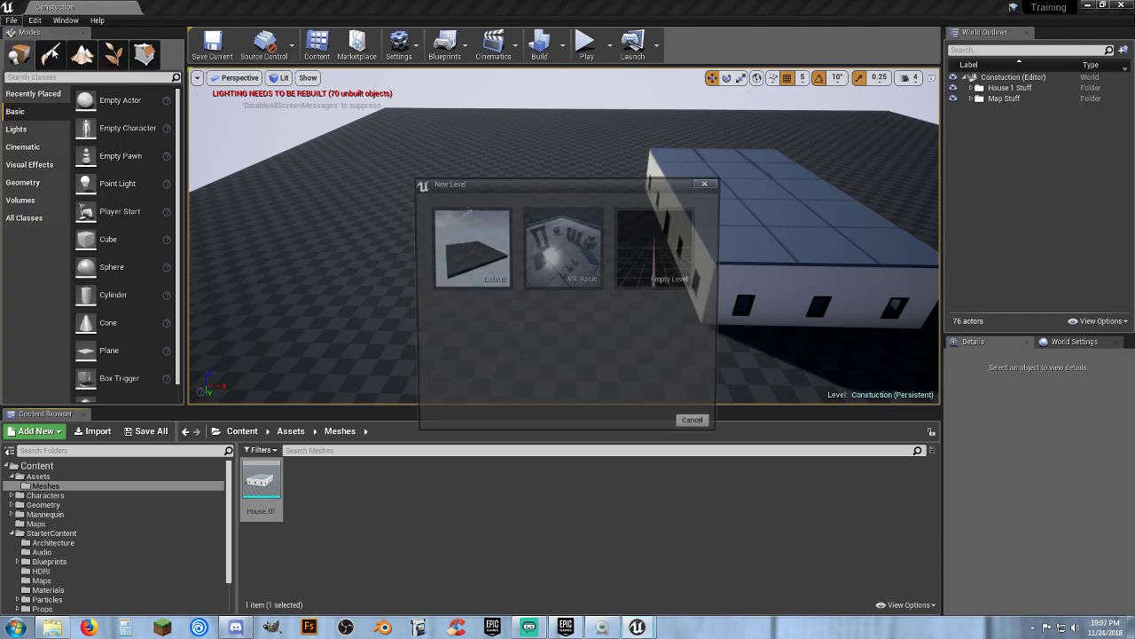
click(477, 269)
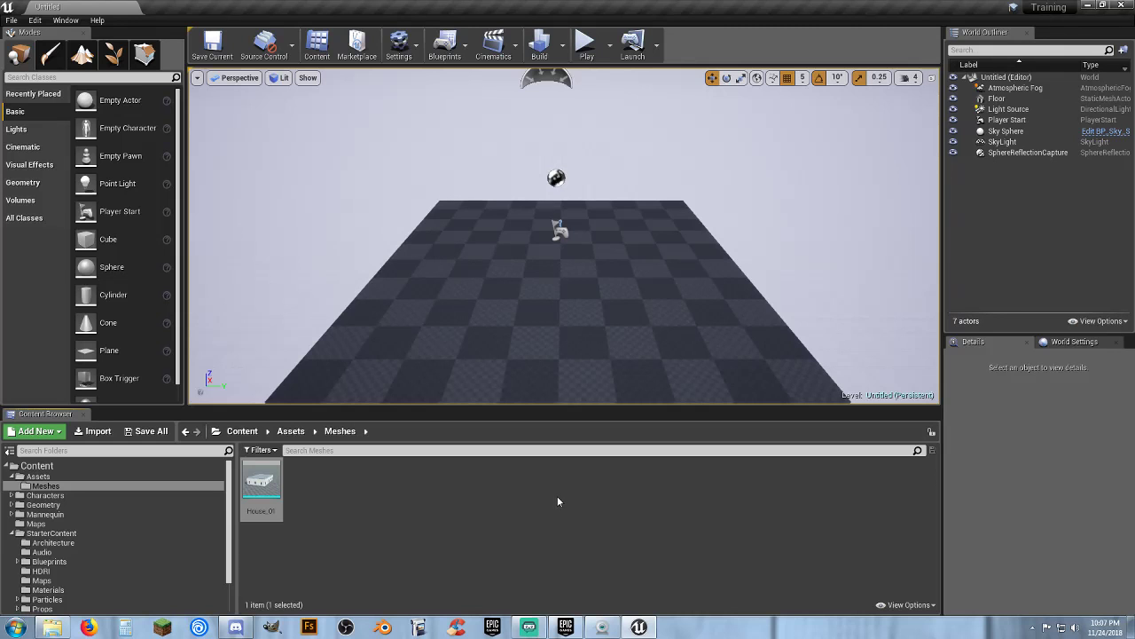
Delete the sphere reflection capture and the floor from the new level
click(554, 178)
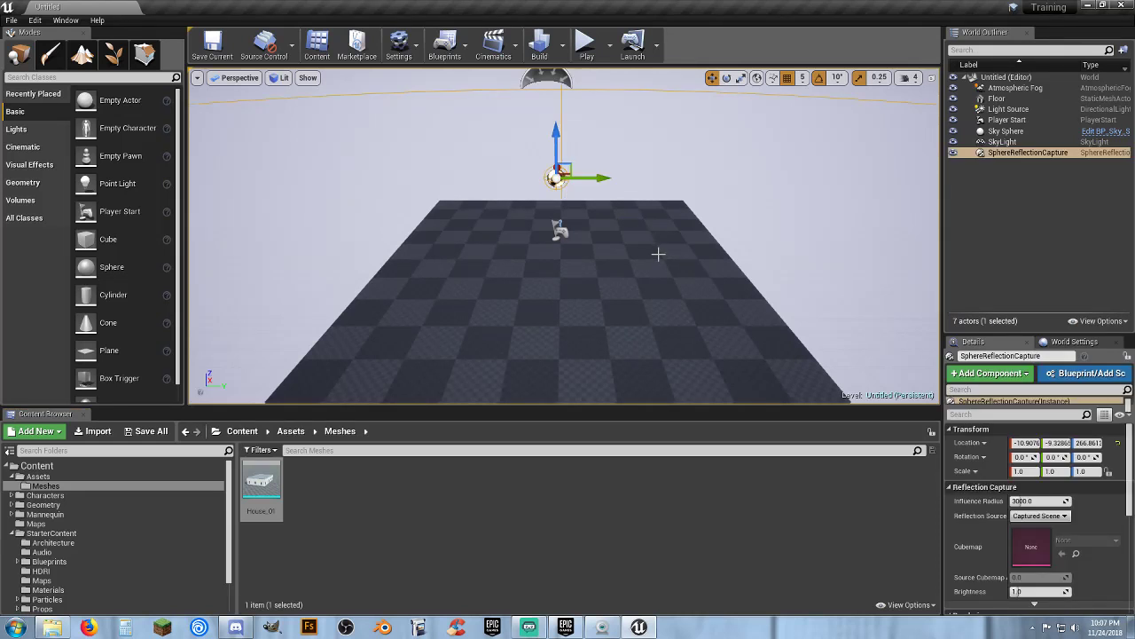
key(Delete)
click(603, 296)
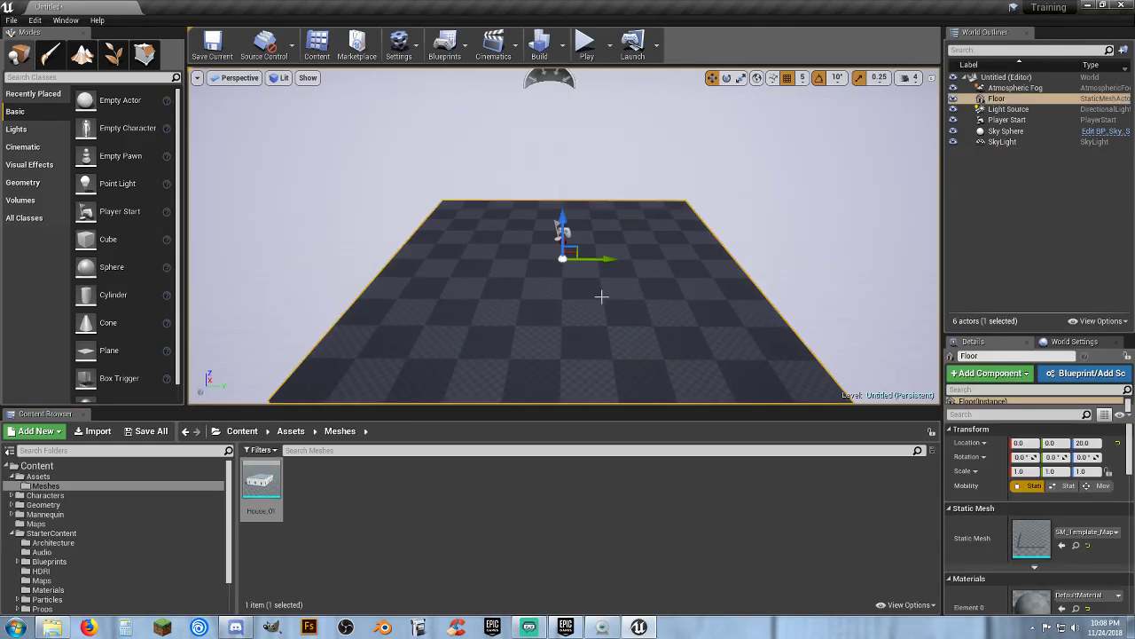
key(Delete)
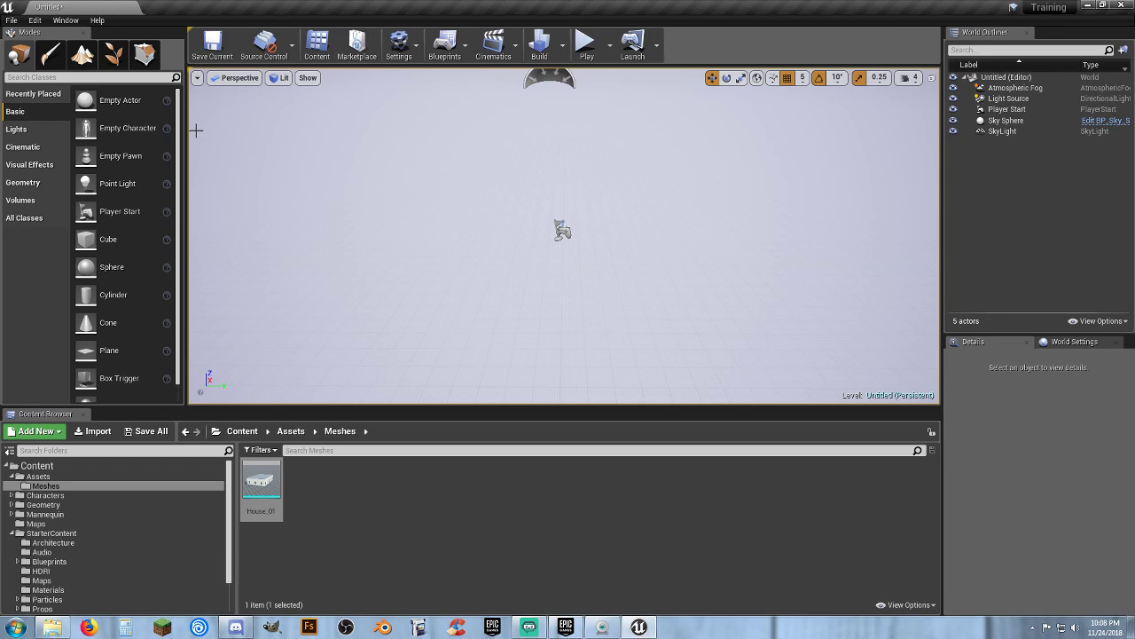
Create a new landscape with 2 by 2 components in Landscape mode
click(82, 58)
right_drag(454, 256, 533, 260)
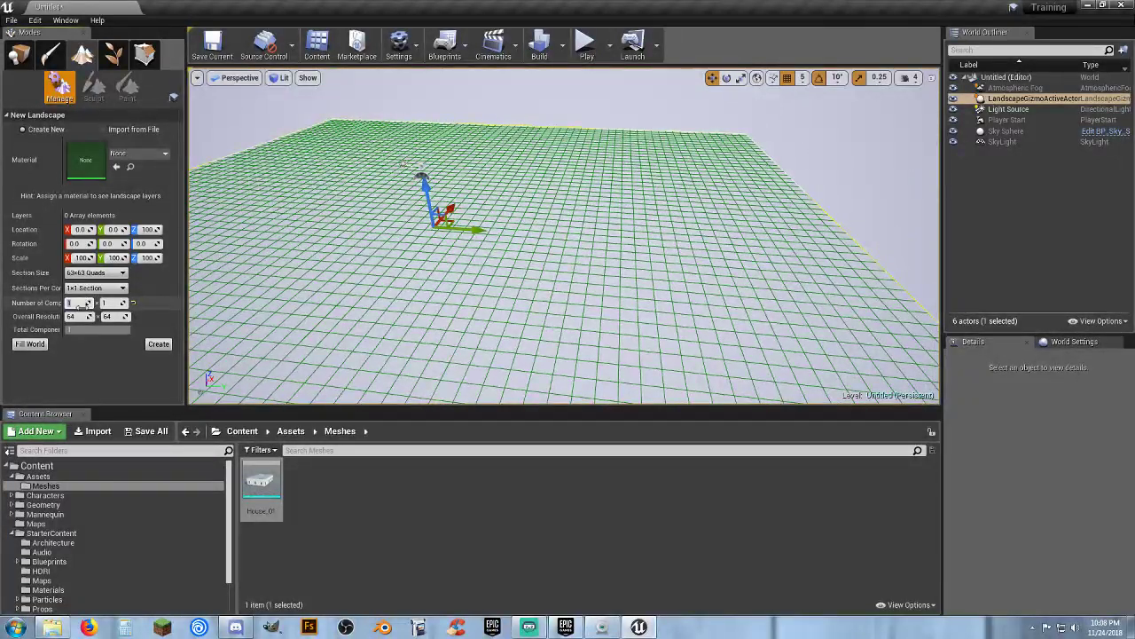
click(110, 304)
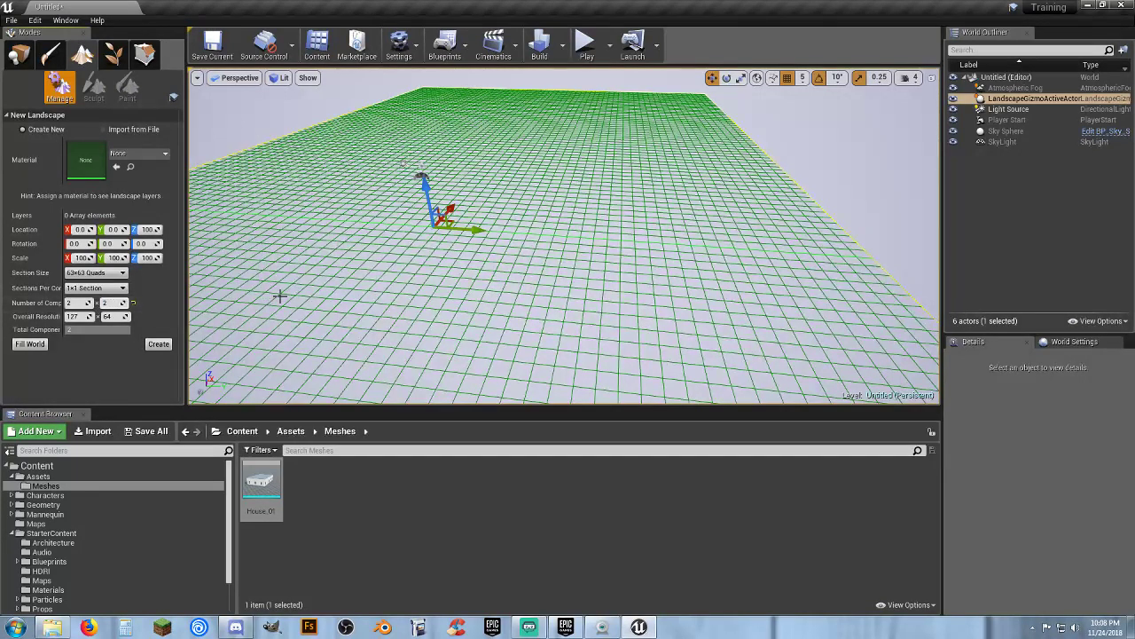
text(2)
key(Tab)
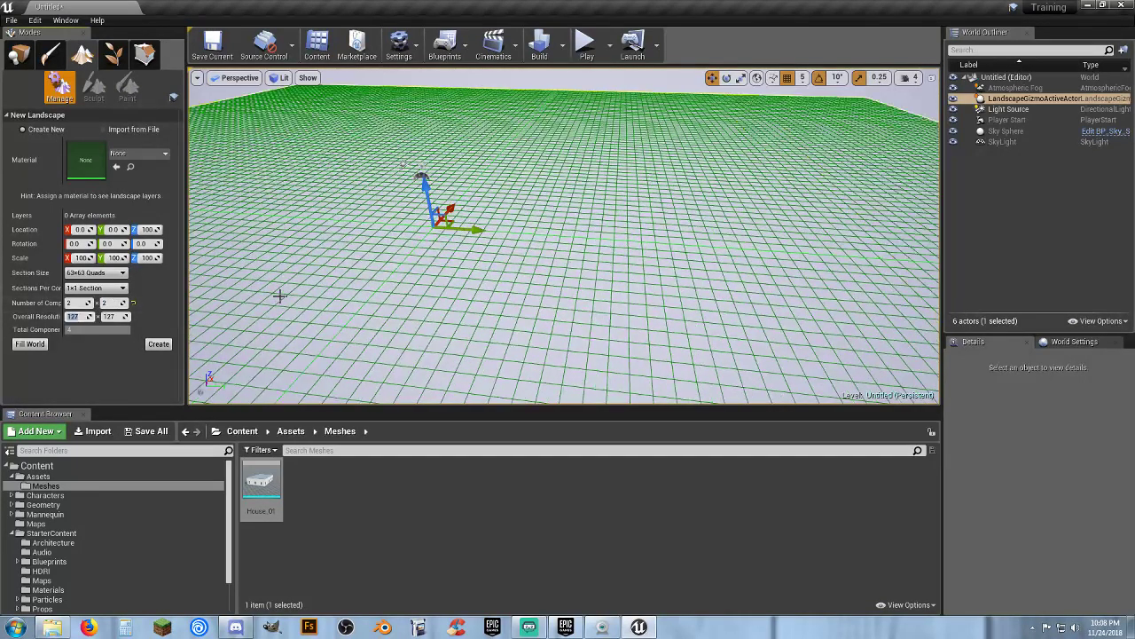
click(157, 345)
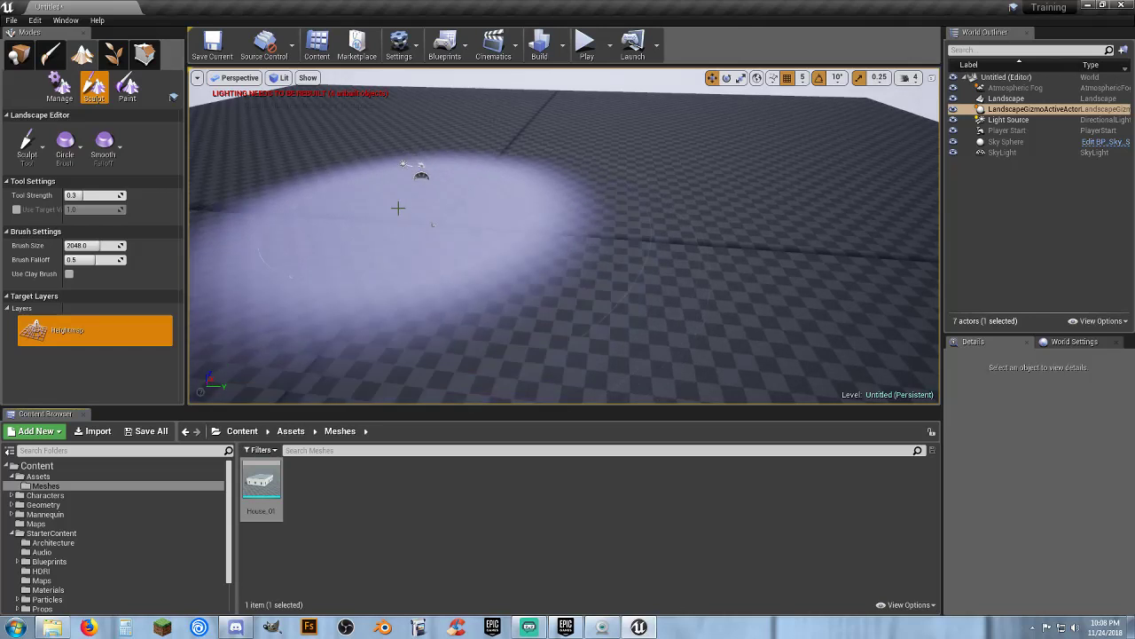
Set the landscape's Z location to 0 and open the World Settings
click(18, 55)
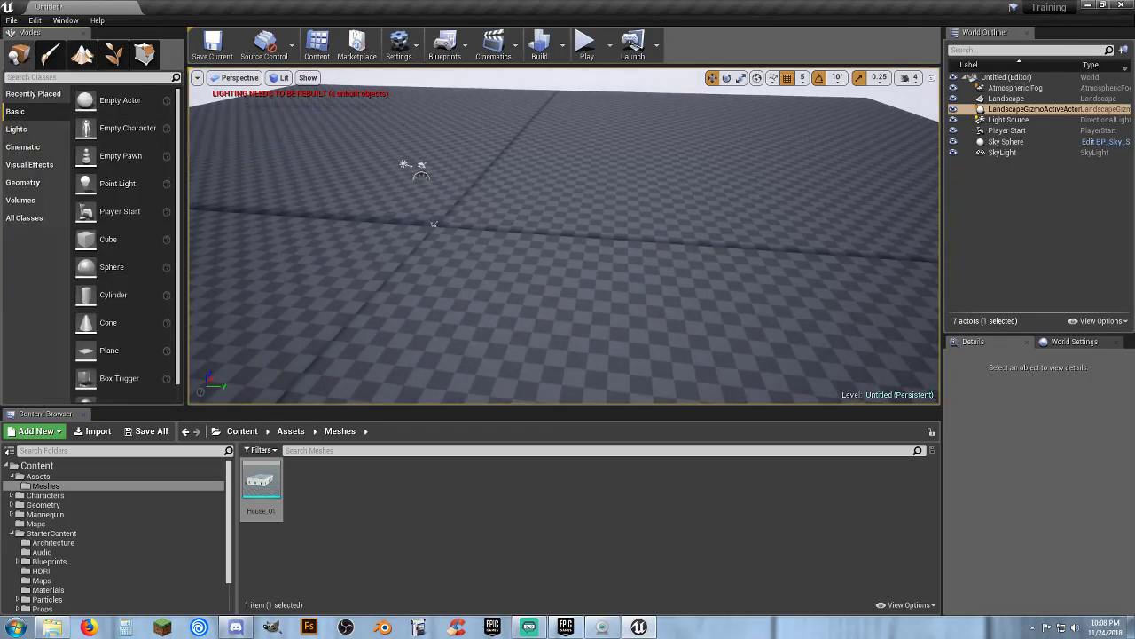
click(483, 202)
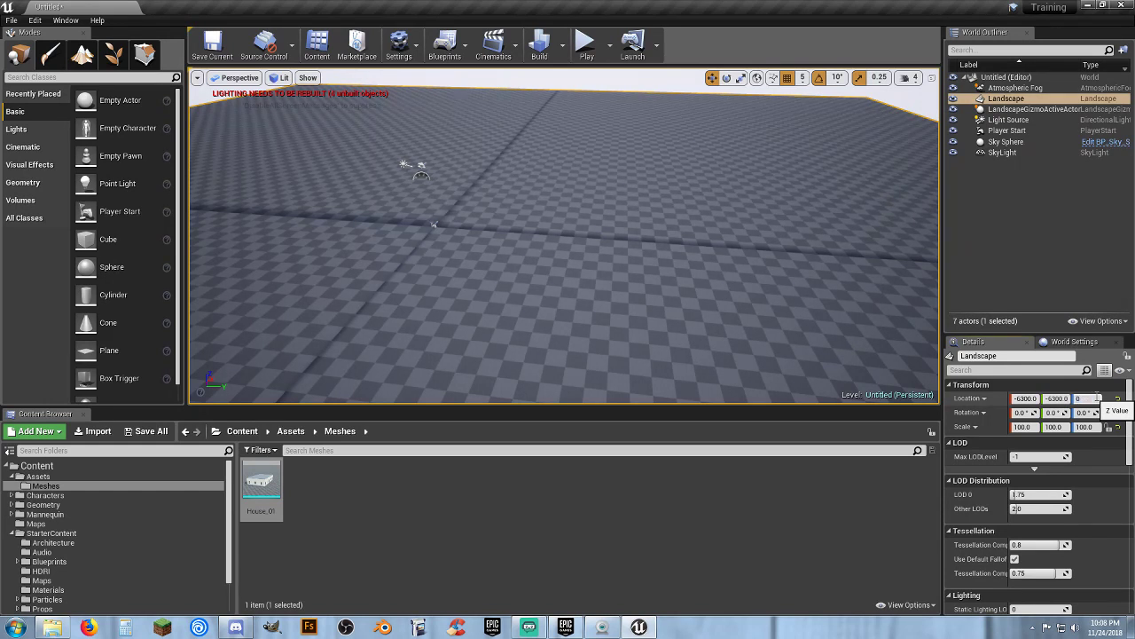
key(Return)
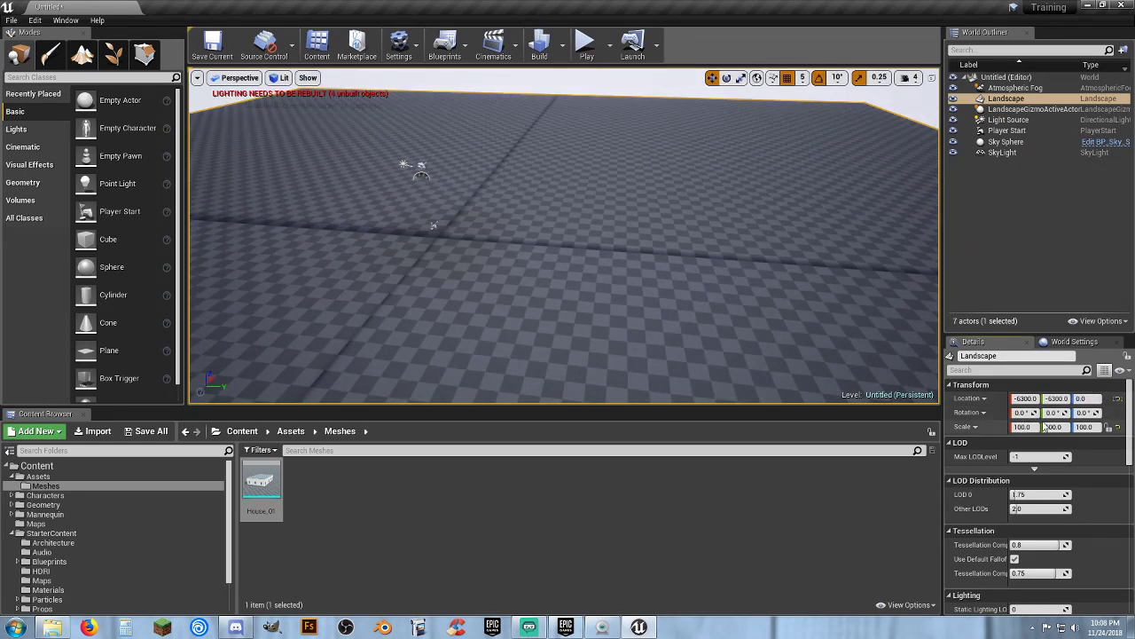
click(1074, 341)
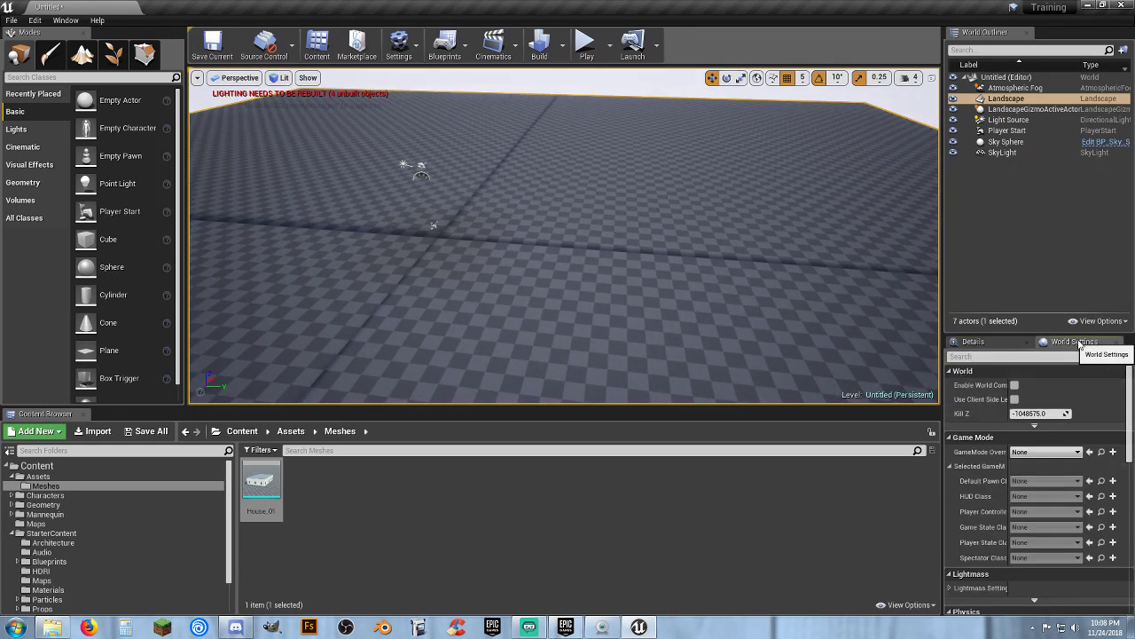
Set the GameMode Override to ThirdPersonGameMode and test the landscape level in play mode
click(1044, 460)
click(1047, 465)
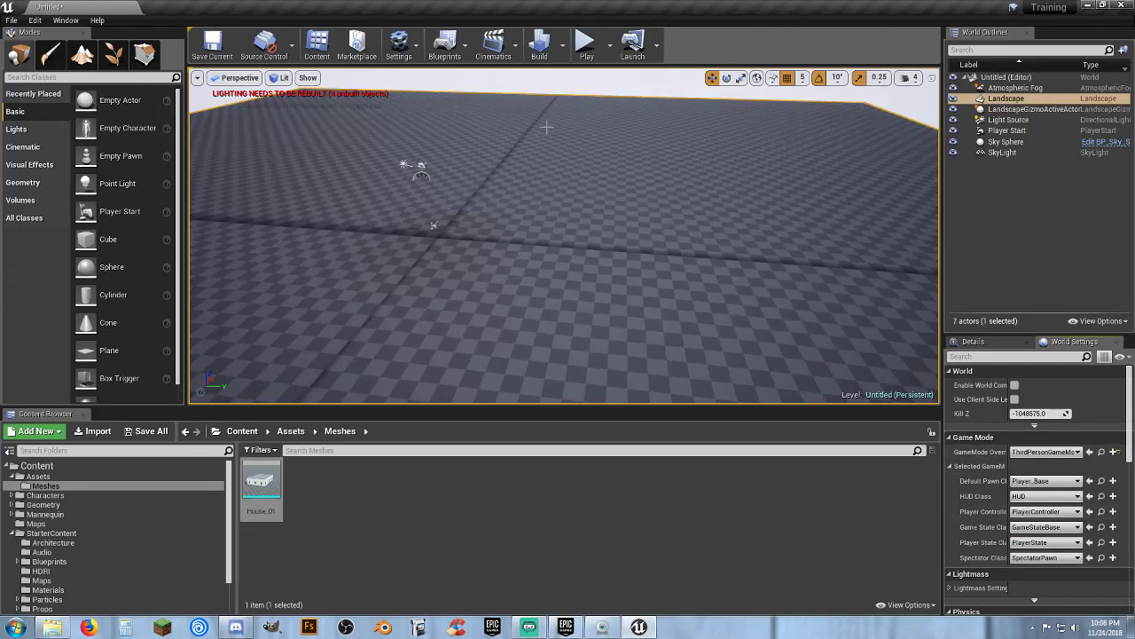
click(586, 45)
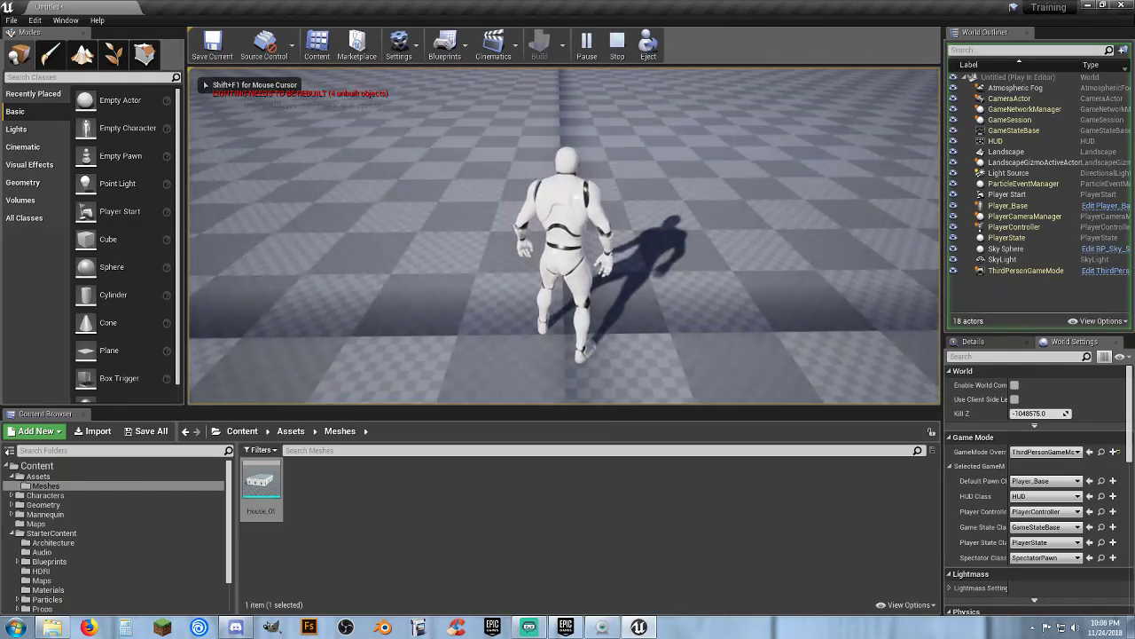
key(Escape)
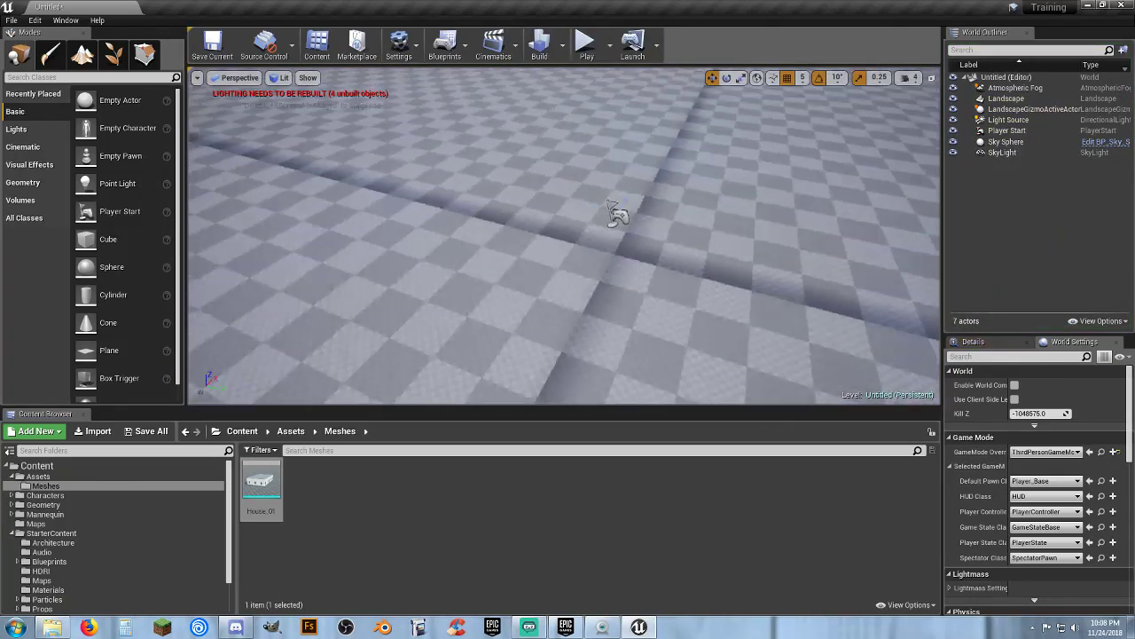
Save the new level as Level_01 in the Maps folder
right_drag(686, 213, 686, 112)
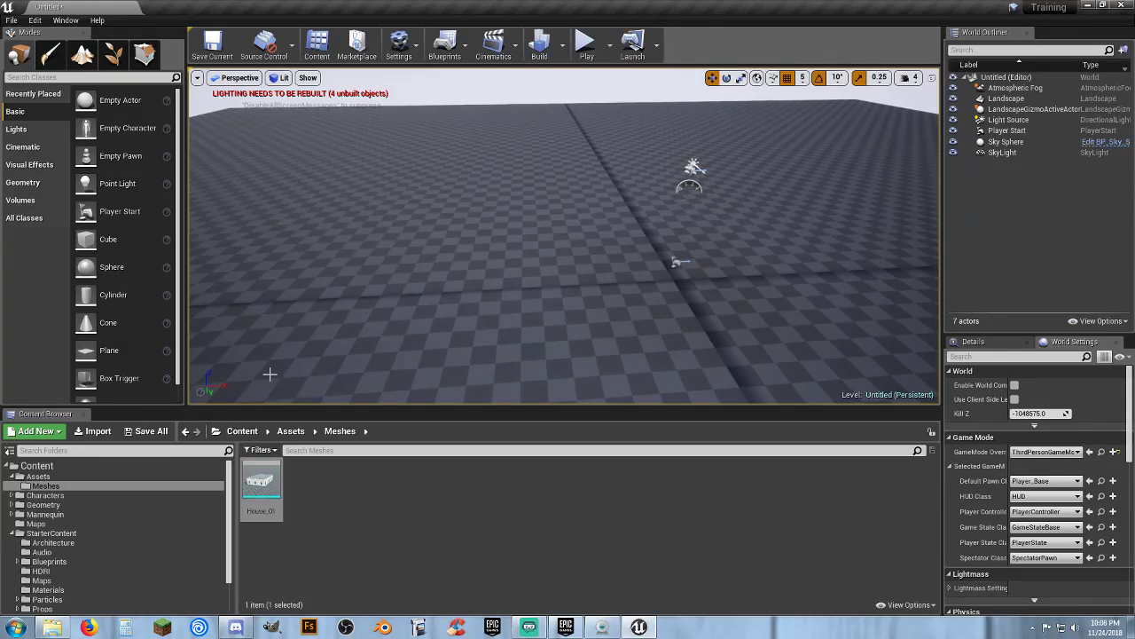
click(146, 431)
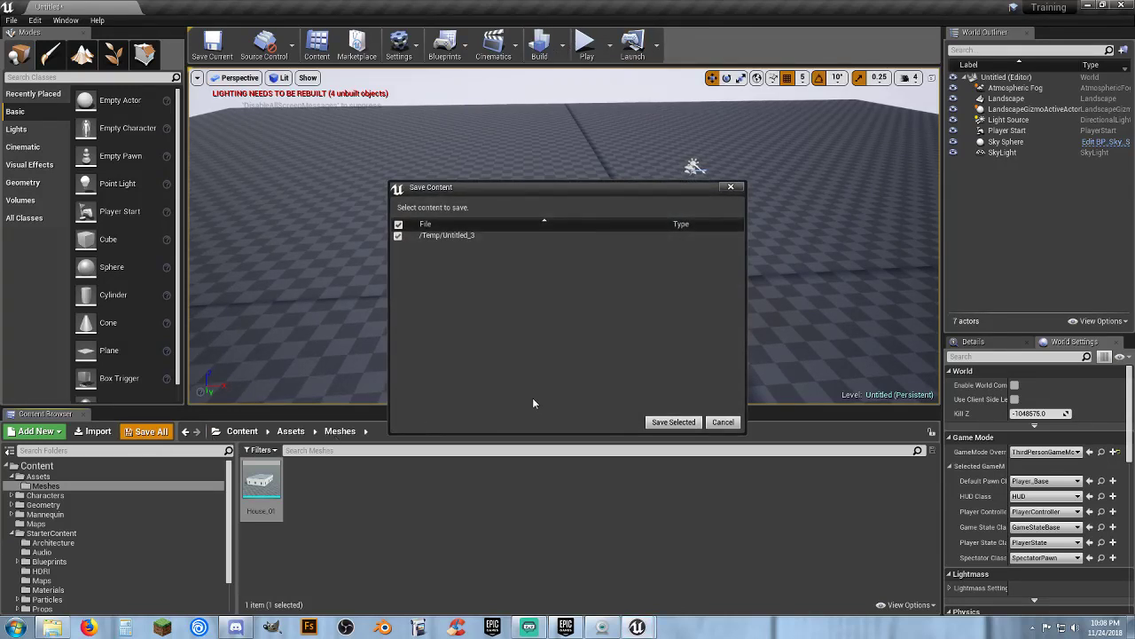
click(672, 422)
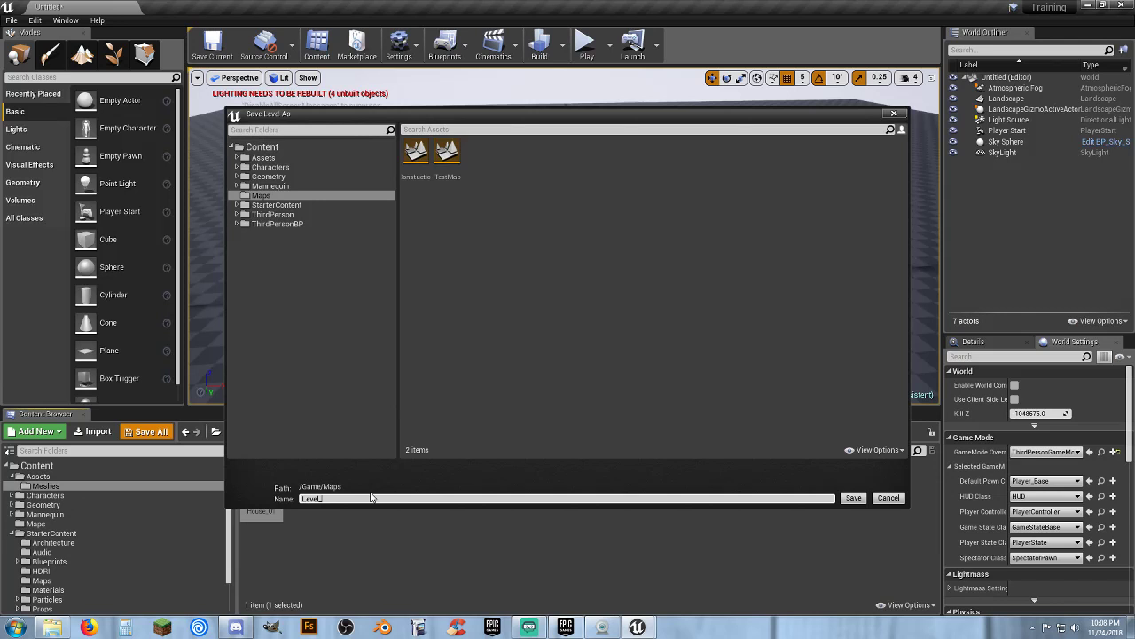
text(Level_01)
key(Return)
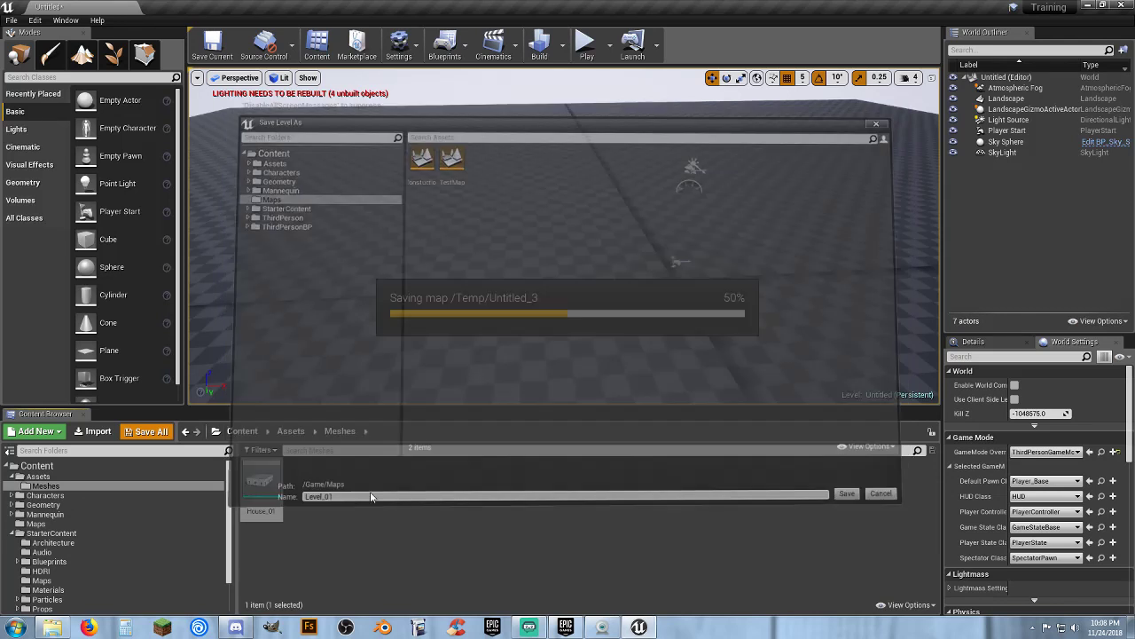
Build the level and close the message log
click(540, 46)
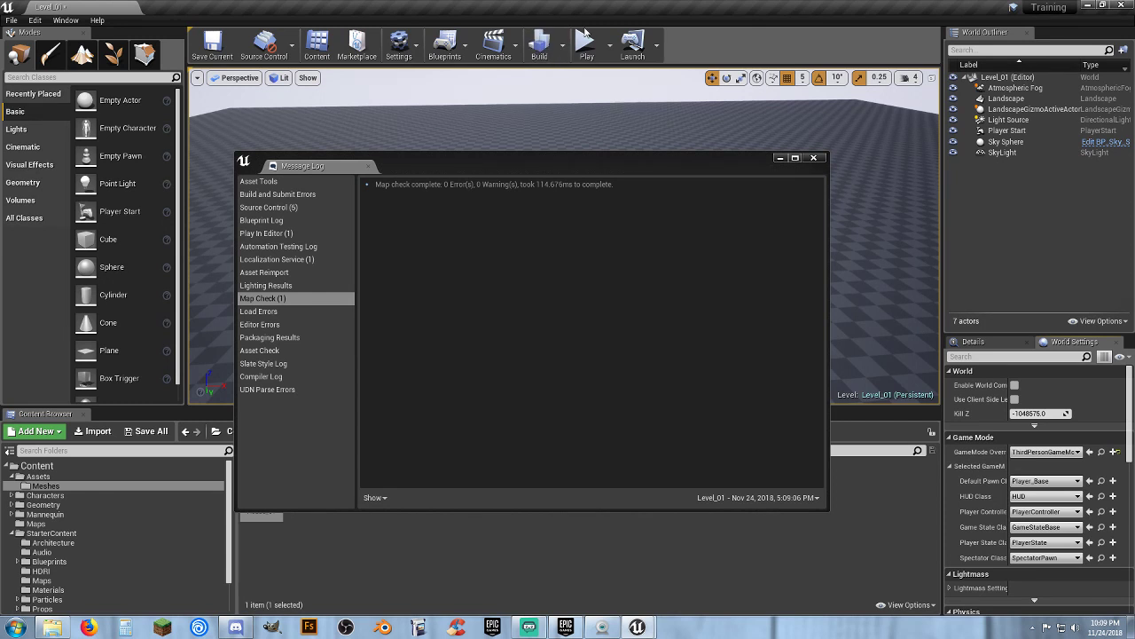
click(814, 159)
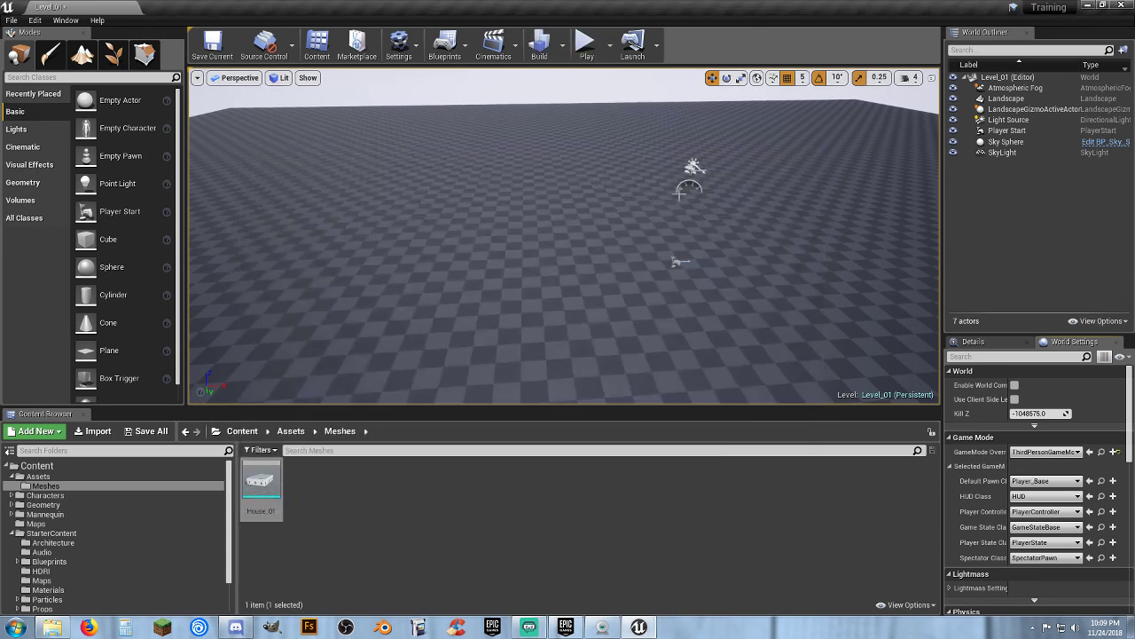
Place the House_01 mesh from the Content Browser onto the landscape
mouse_move(619, 234)
right_down()
mouse_move(710, 297)
mouse_move(616, 238)
right_up()
key(w)
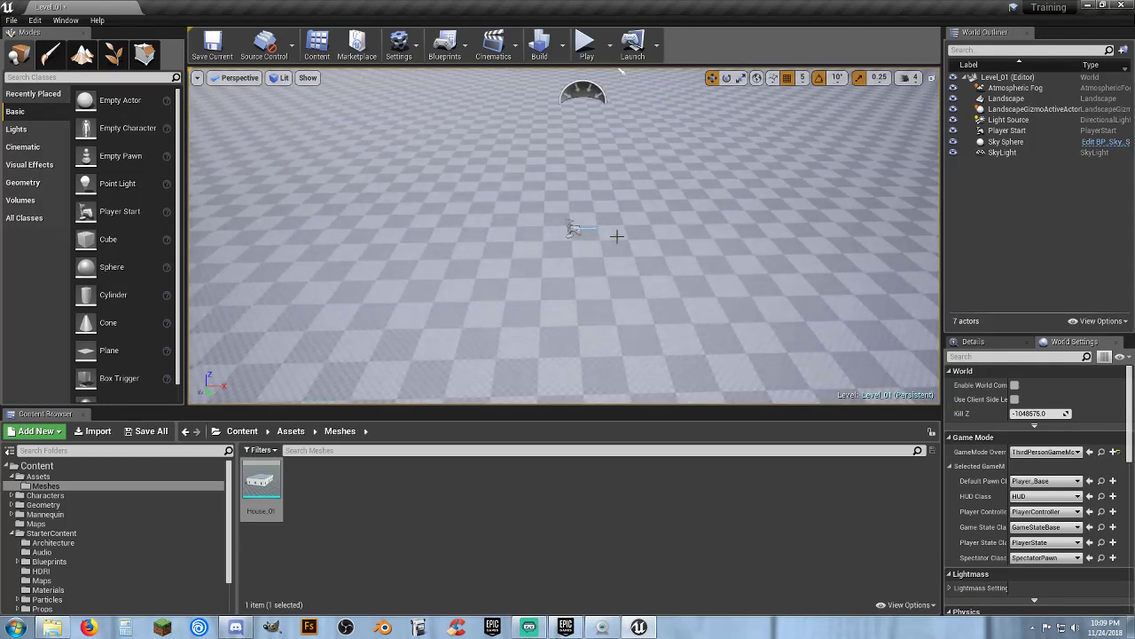
drag(261, 484, 424, 295)
key(d)
right_drag(662, 333, 662, 333)
key(s)
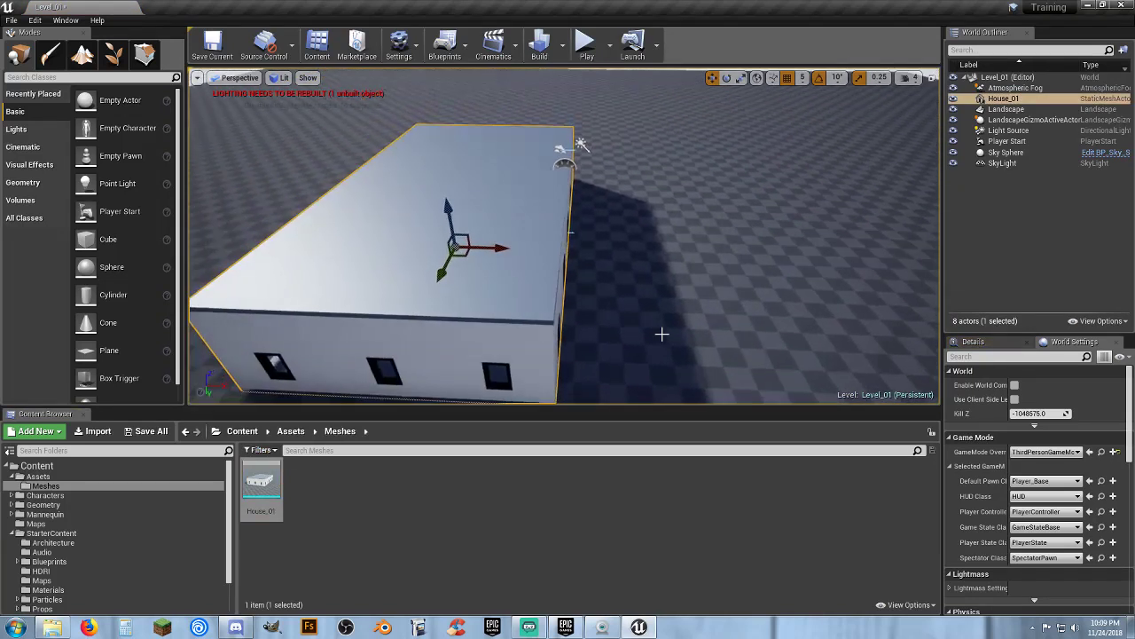
drag(493, 249, 446, 247)
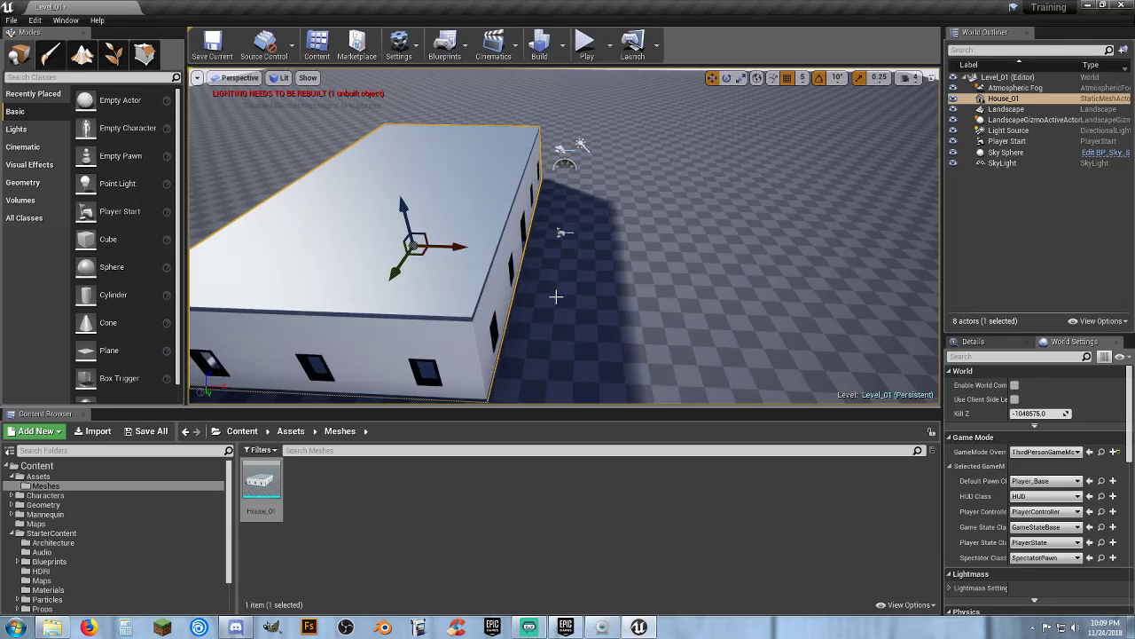
key(s)
right_drag(636, 333, 636, 333)
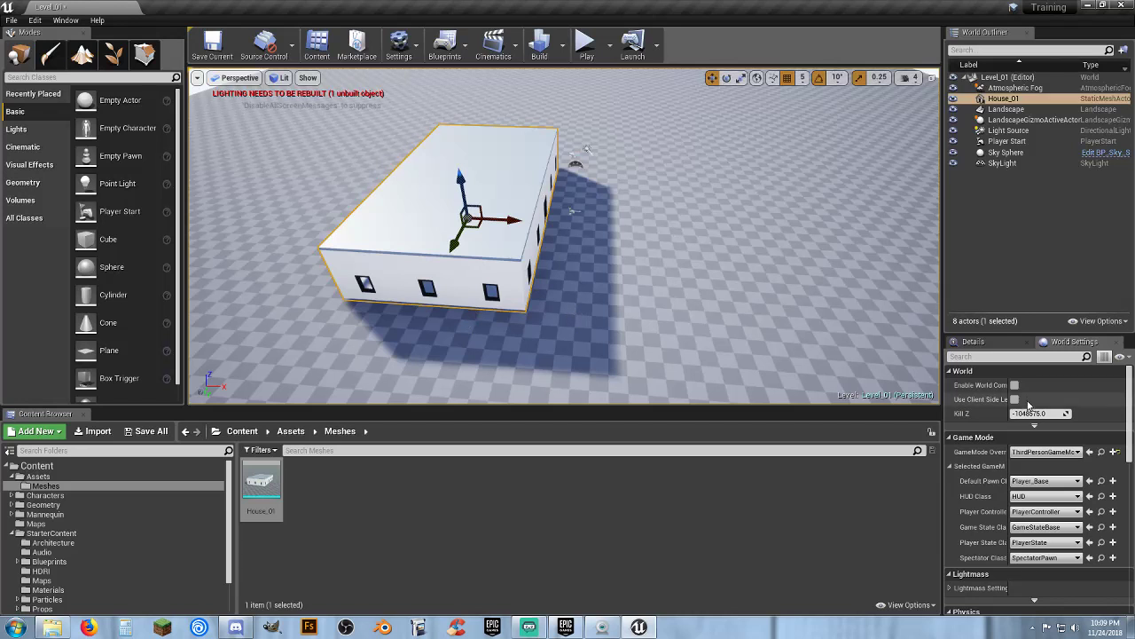
Set the house's X and Y location to 0
click(976, 342)
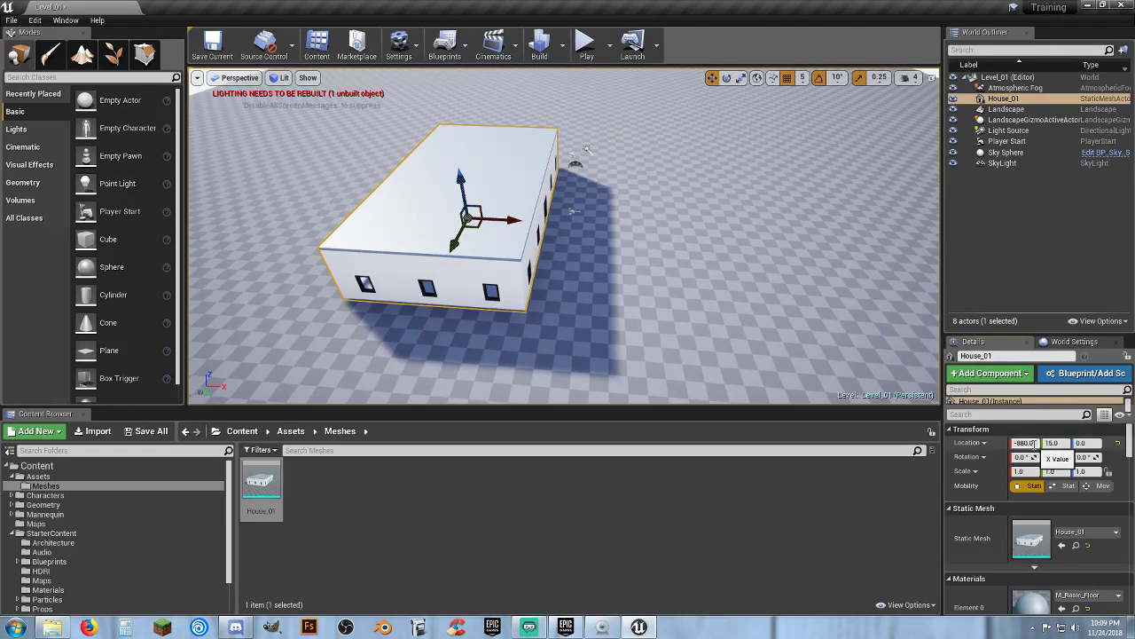
click(1034, 443)
text(0)
key(Tab)
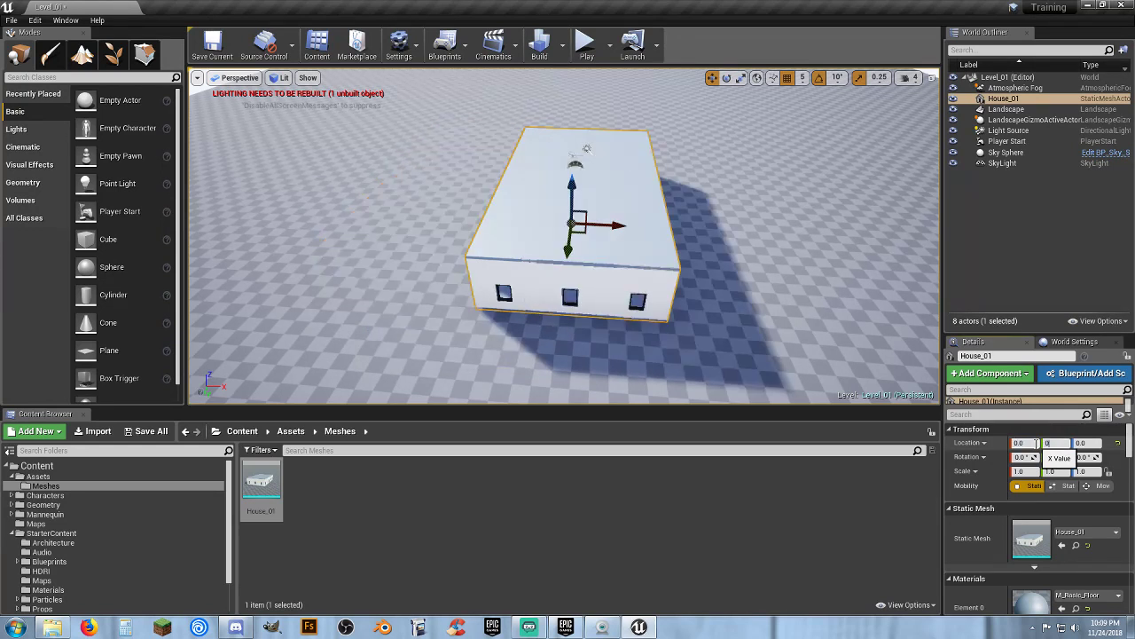
text(0)
key(Tab)
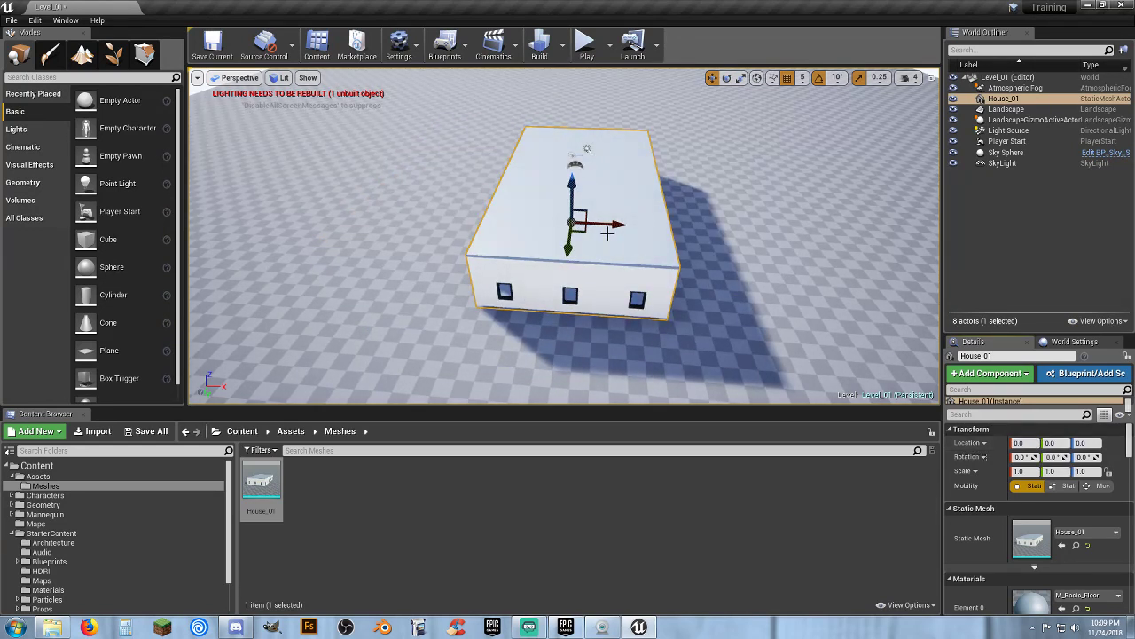
Move the house along X to -1000 and test the level in play mode
drag(606, 234, 509, 245)
click(573, 210)
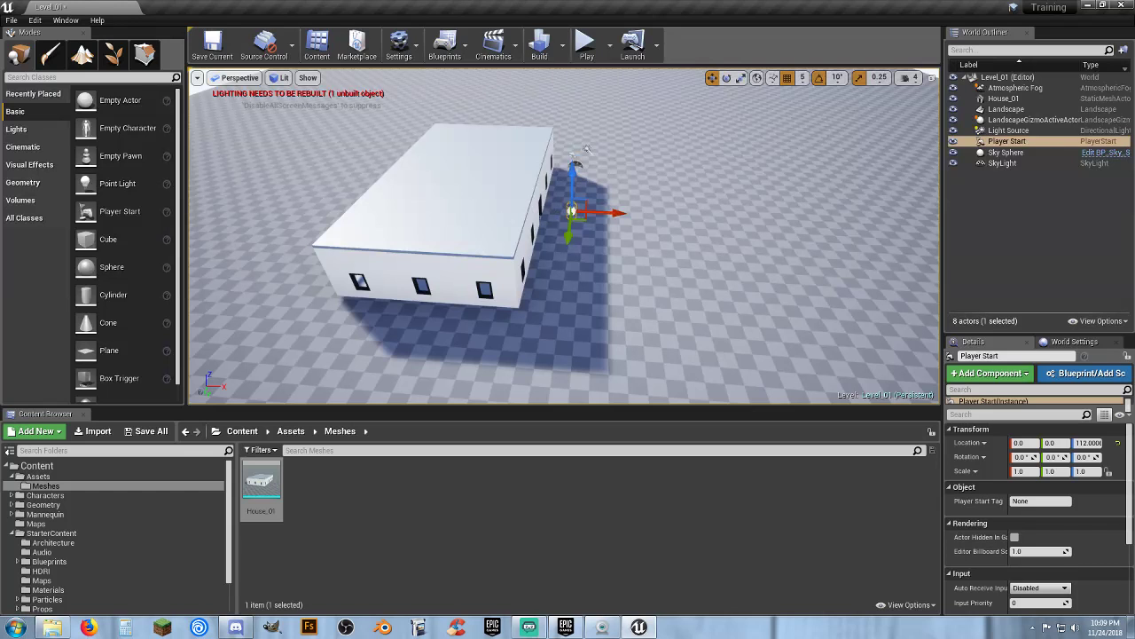
click(532, 226)
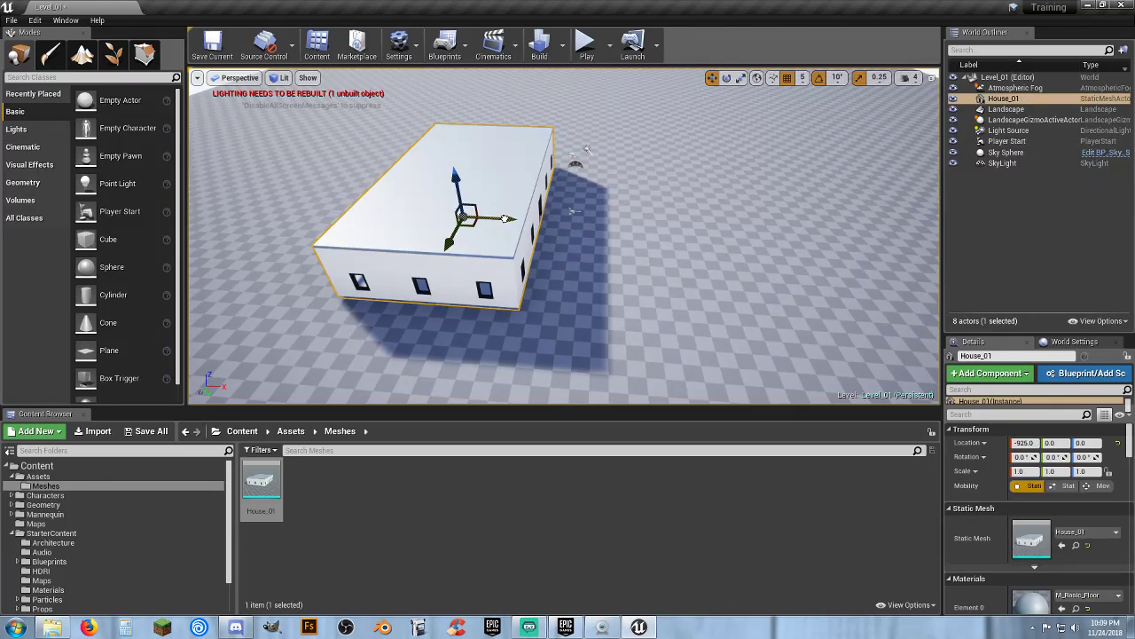
drag(505, 219, 498, 224)
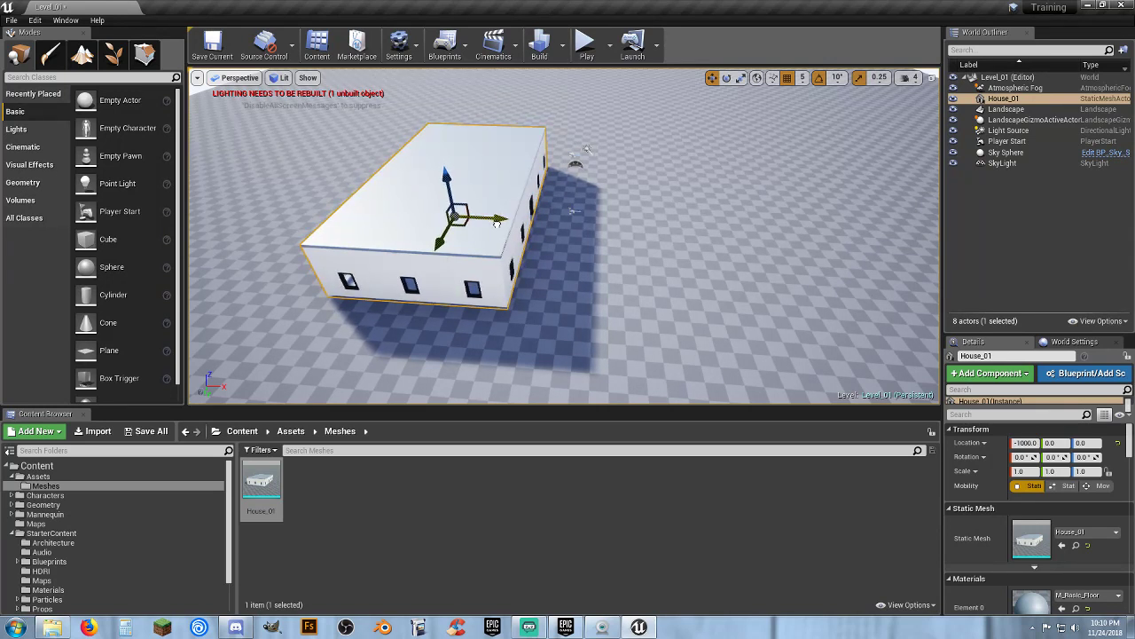
click(585, 44)
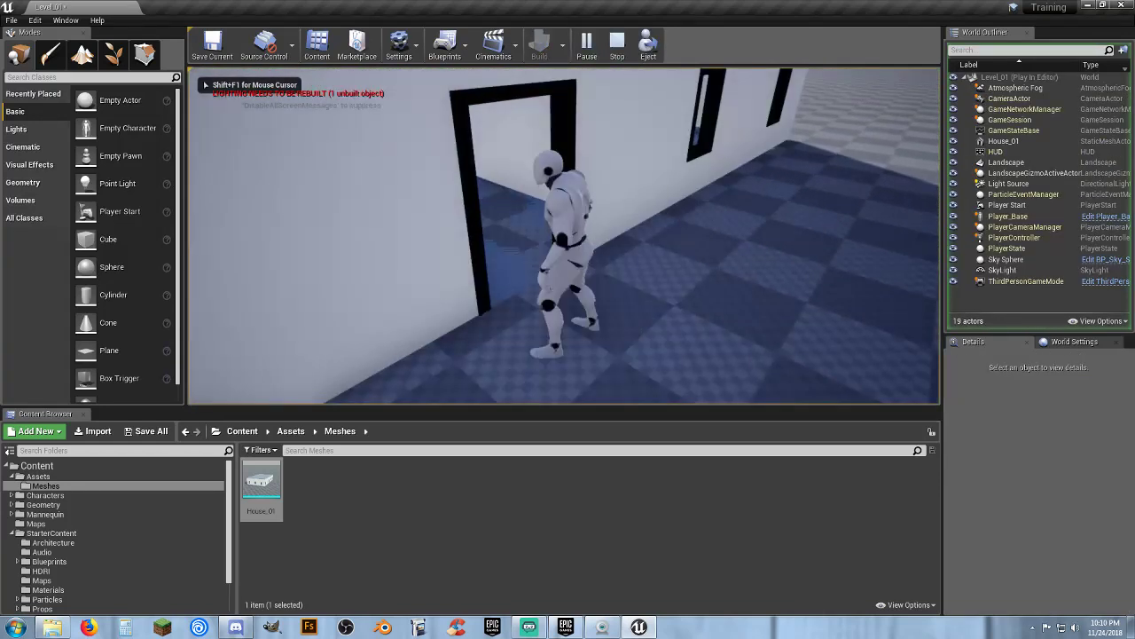
key(Escape)
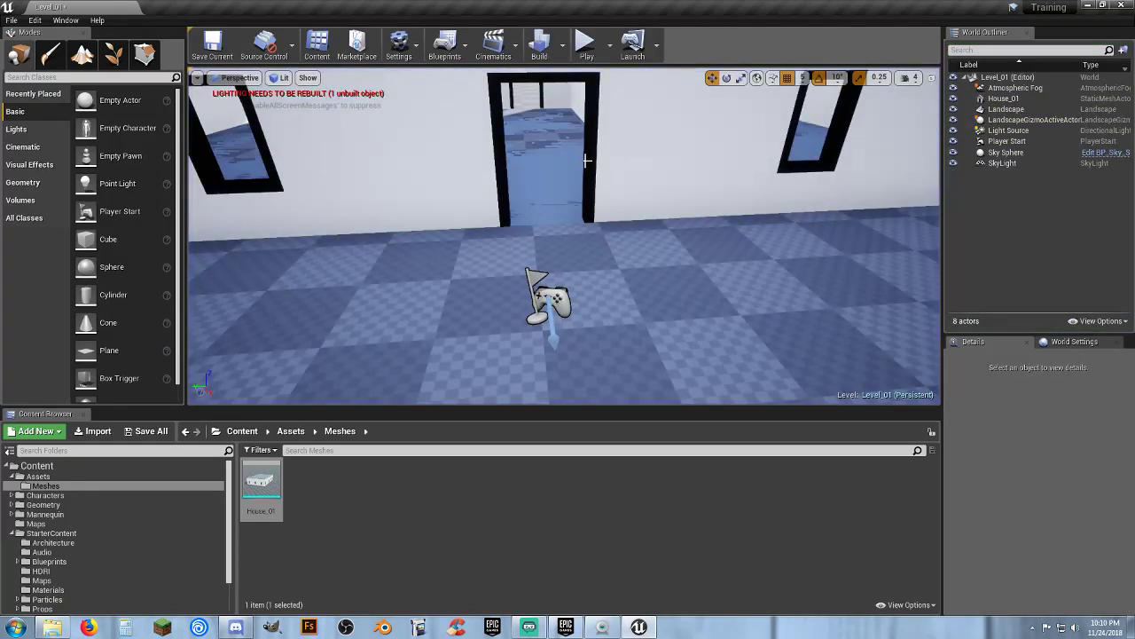
Set the house's Z location to 5
click(606, 160)
key(f)
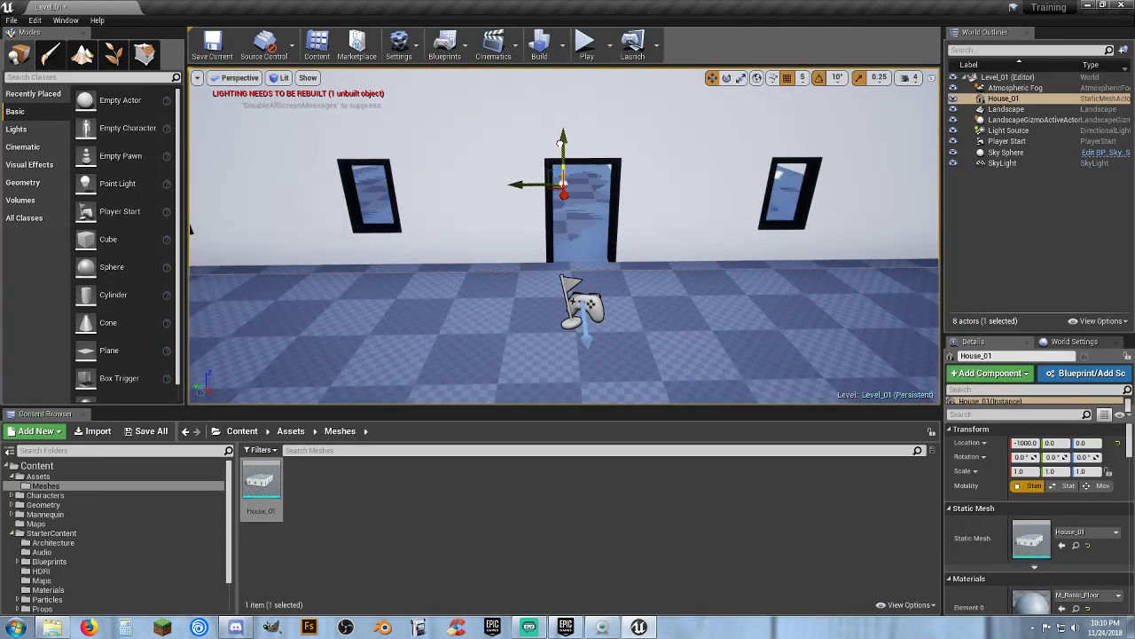
drag(562, 142, 561, 140)
click(1089, 443)
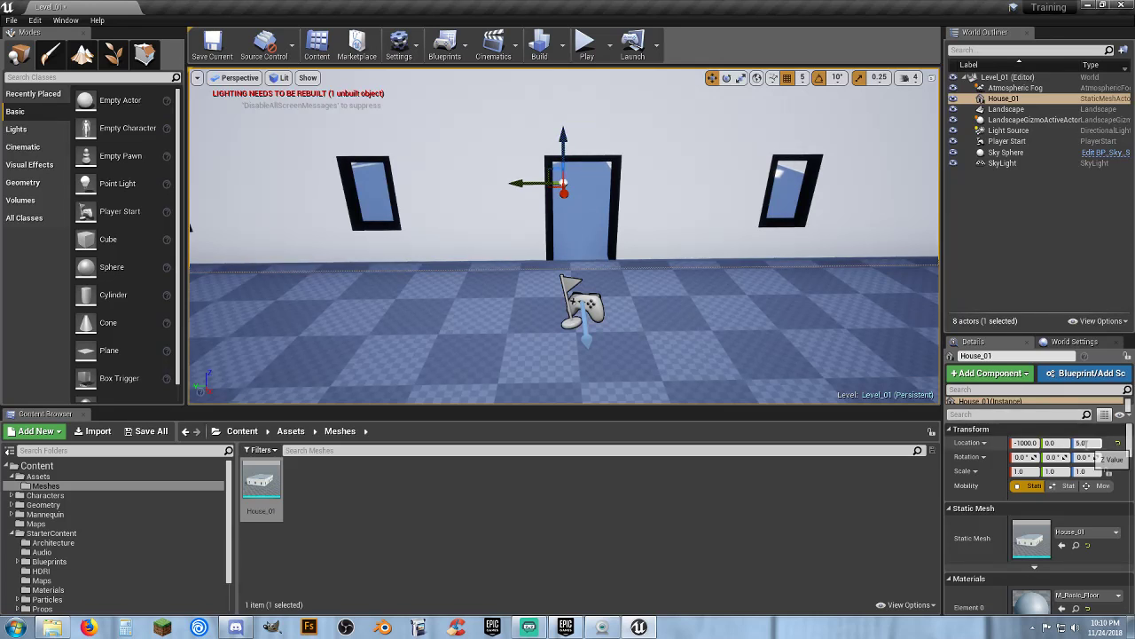
drag(773, 362, 730, 350)
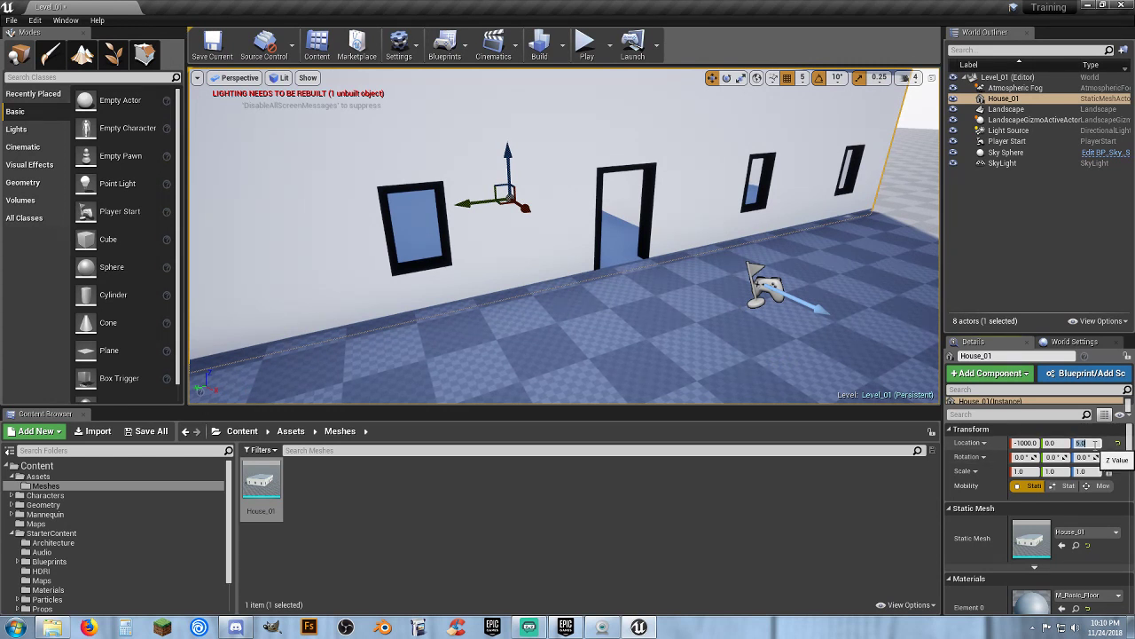
key(Return)
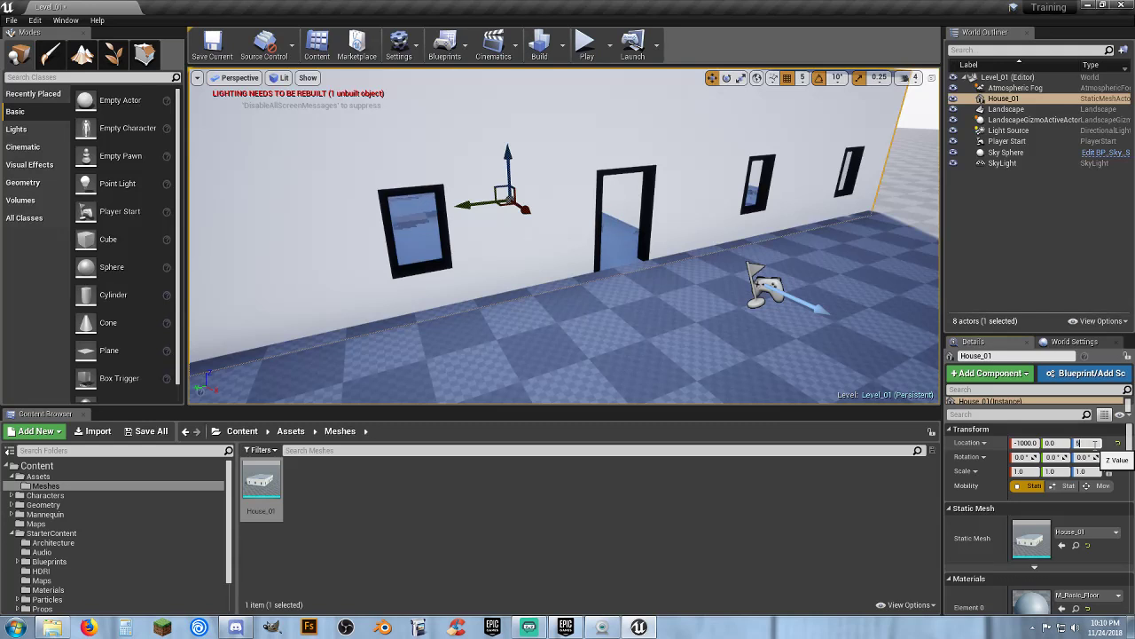
key(Return)
Duplicate the house into a second copy placed parallel to it, leaving an alley between them
key(s)
right_drag(510, 296, 632, 318)
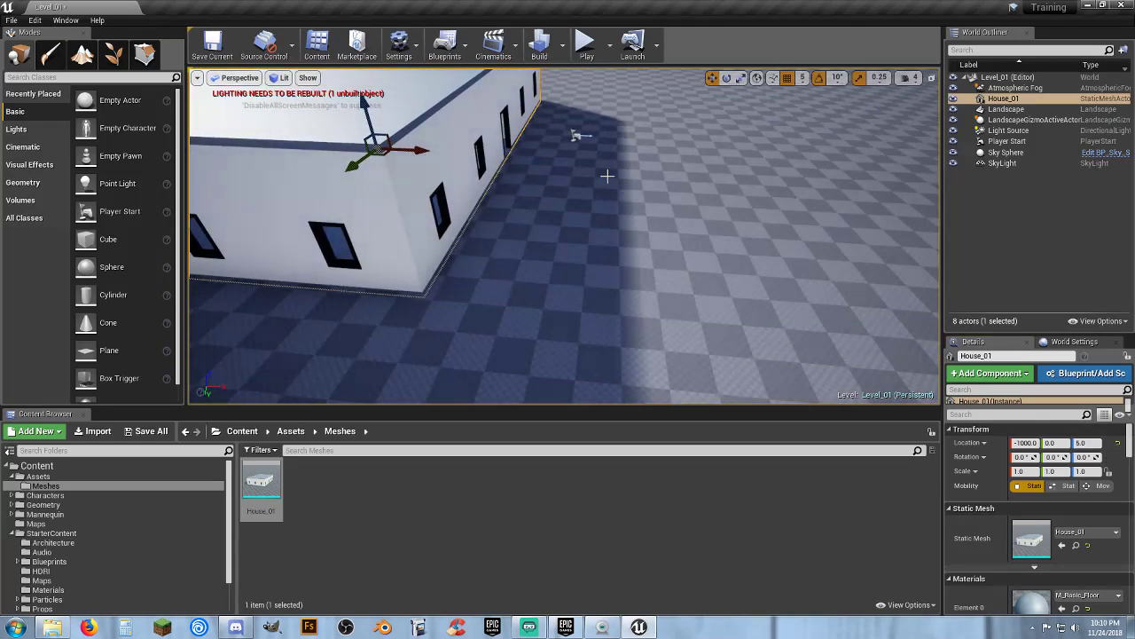
right_drag(501, 243, 521, 237)
key(s)
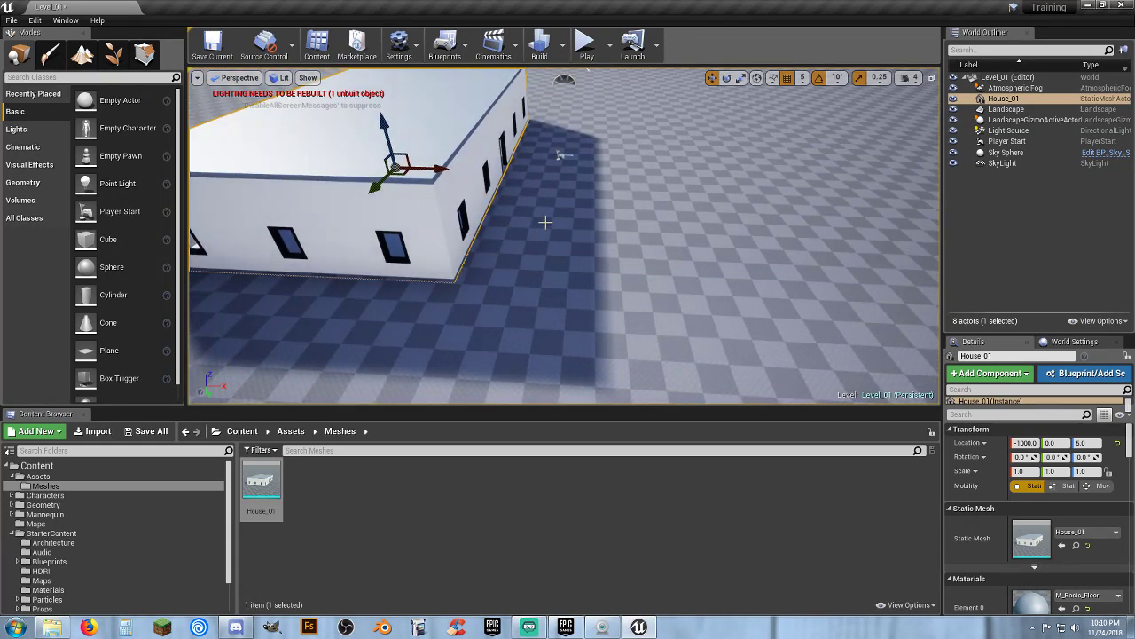
alt+drag(439, 171, 765, 223)
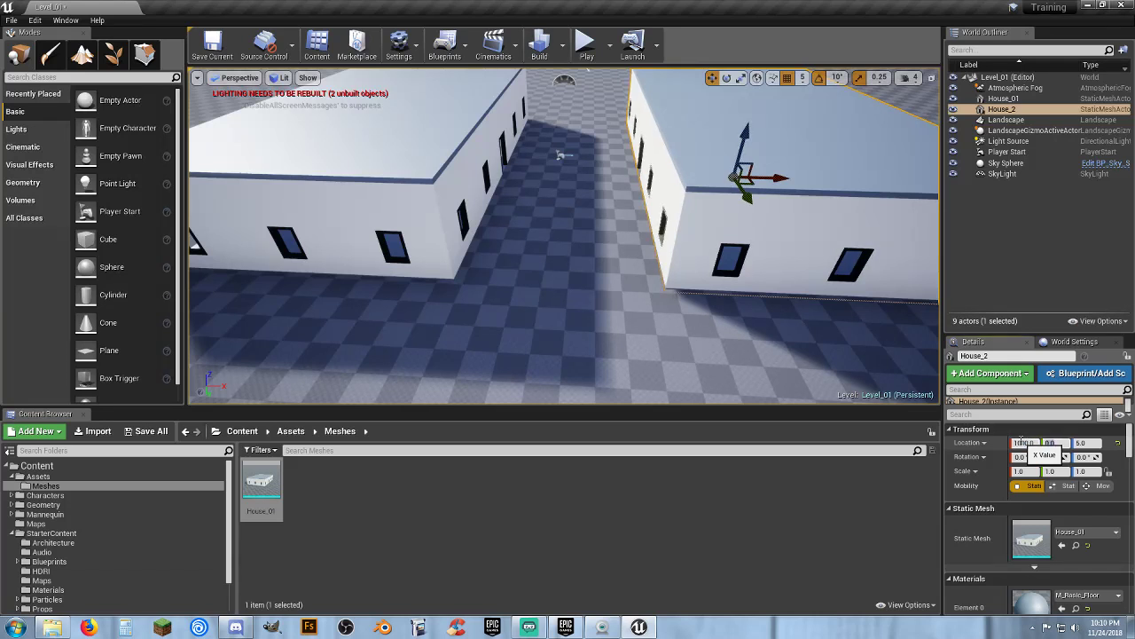
Play the level and walk the character through the alley between the two houses
click(584, 41)
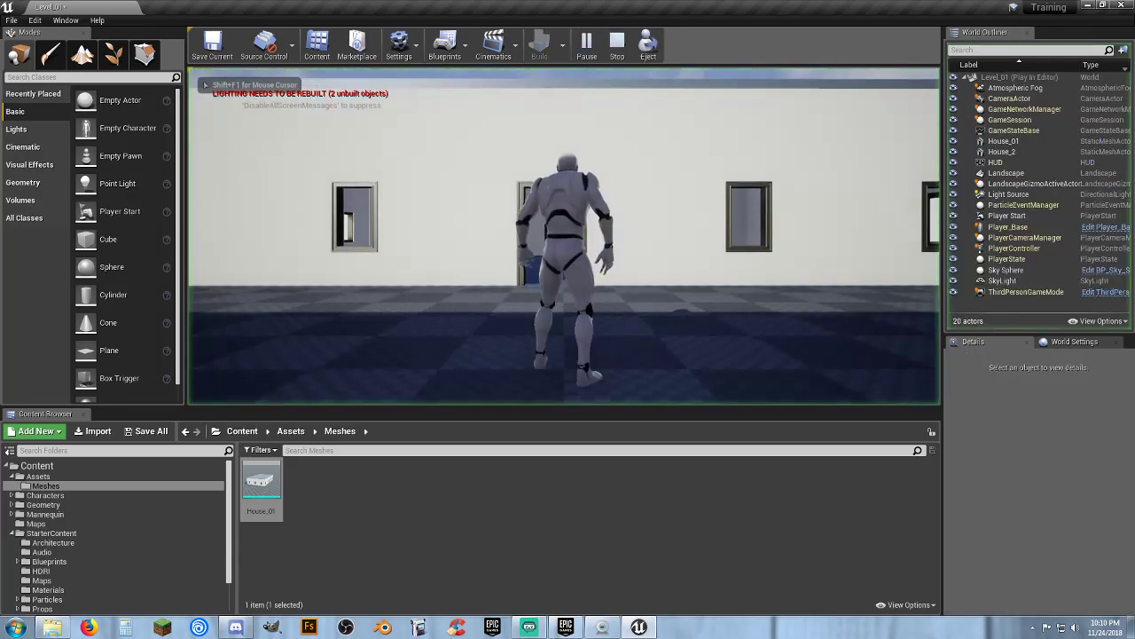
key(w)
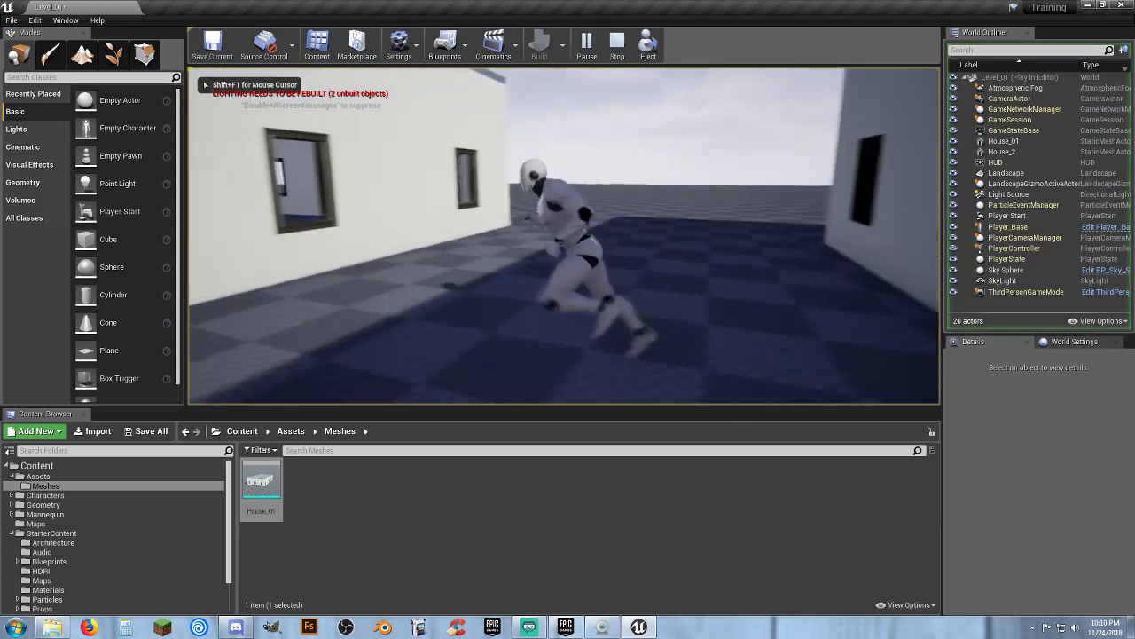
key(d)
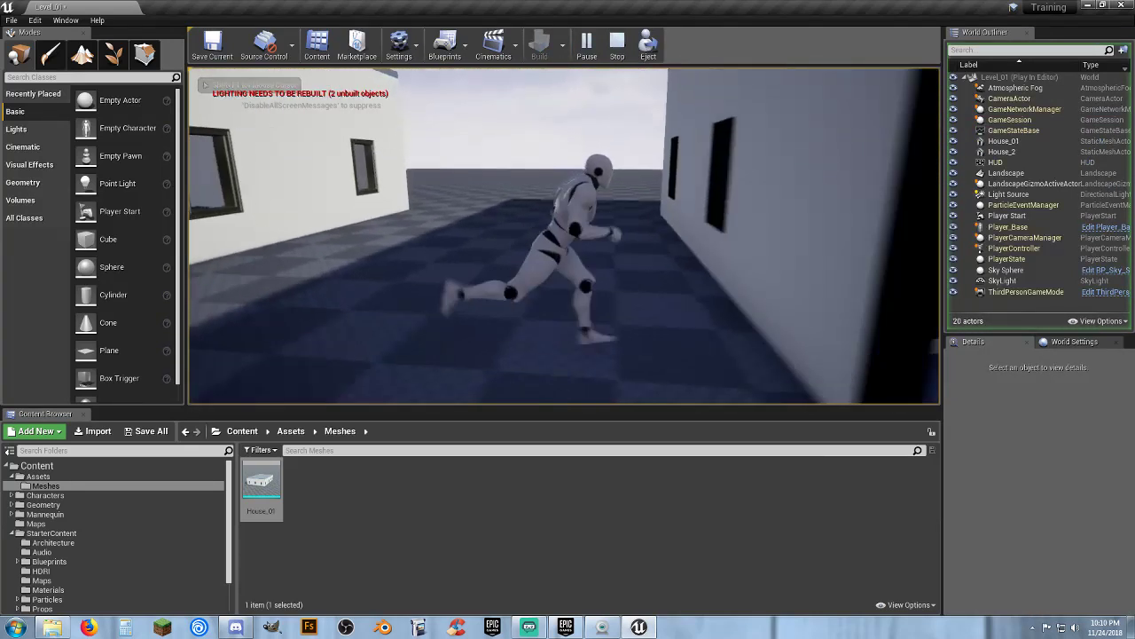
key(s)
key(a)
key(s)
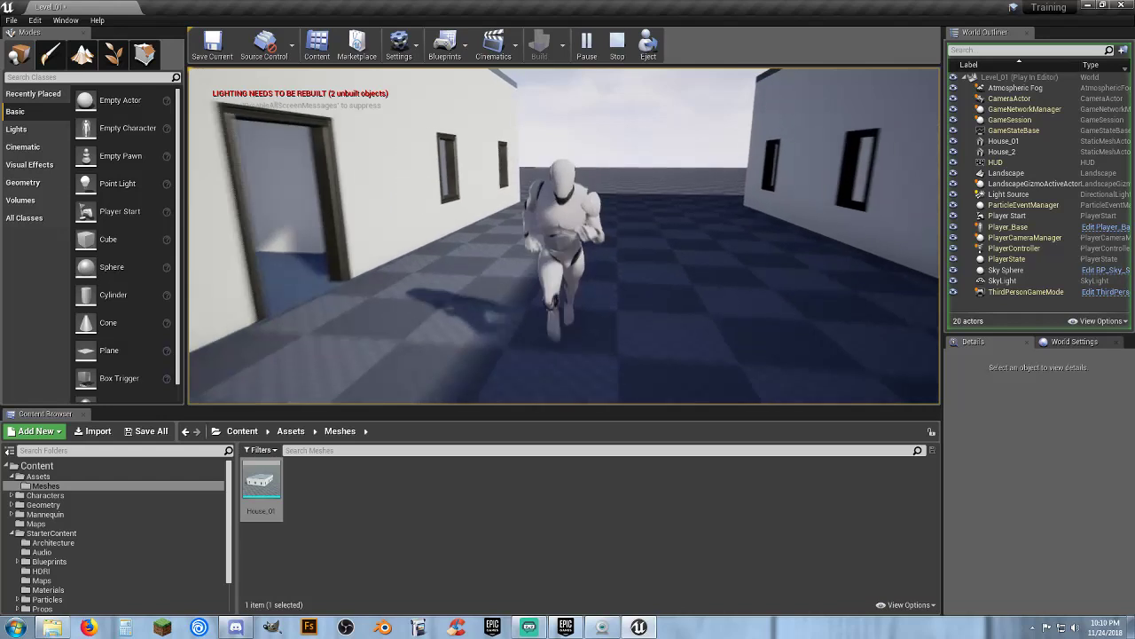
key(s)
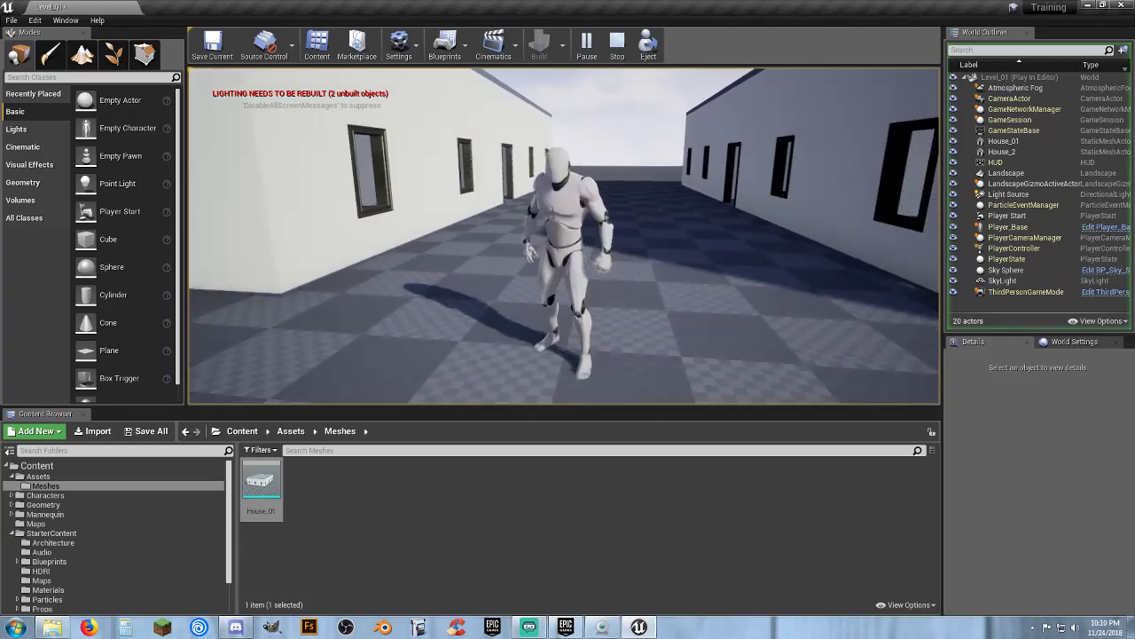
key(d)
key(a)
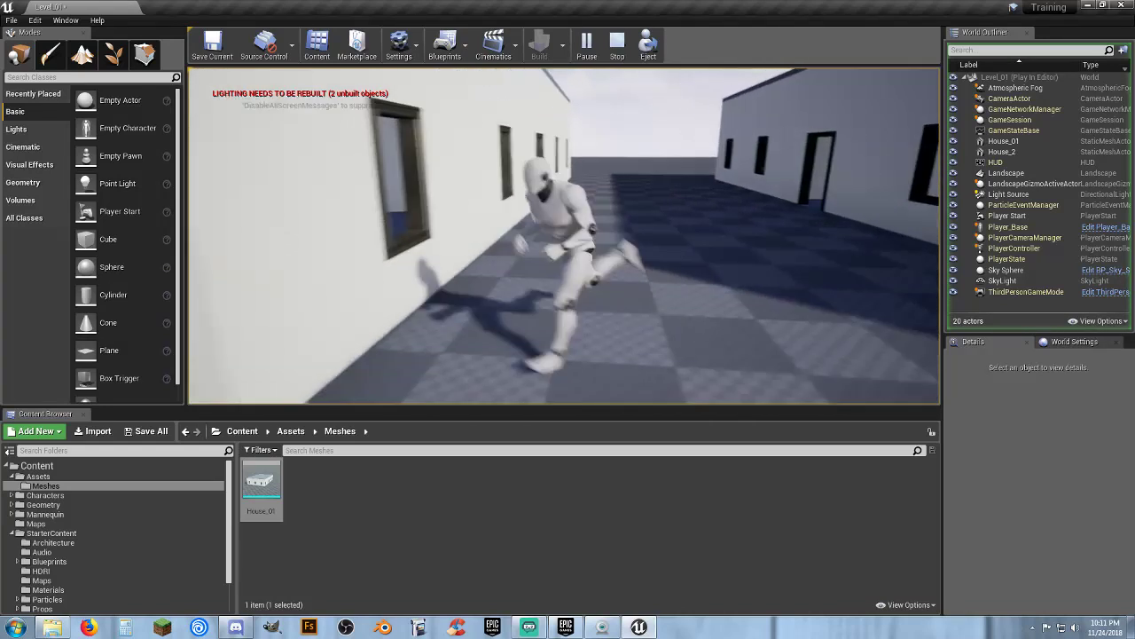
key(s)
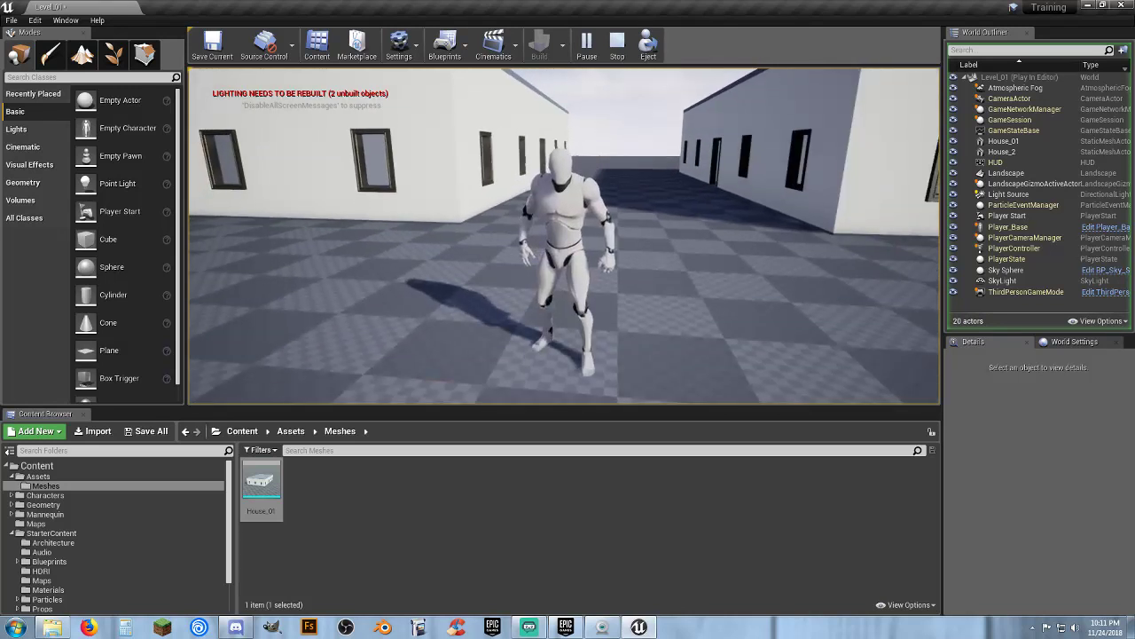
Add a Box brush to the level at location 0, 0, 50 and size it 1000 by 100 by 100
key(Escape)
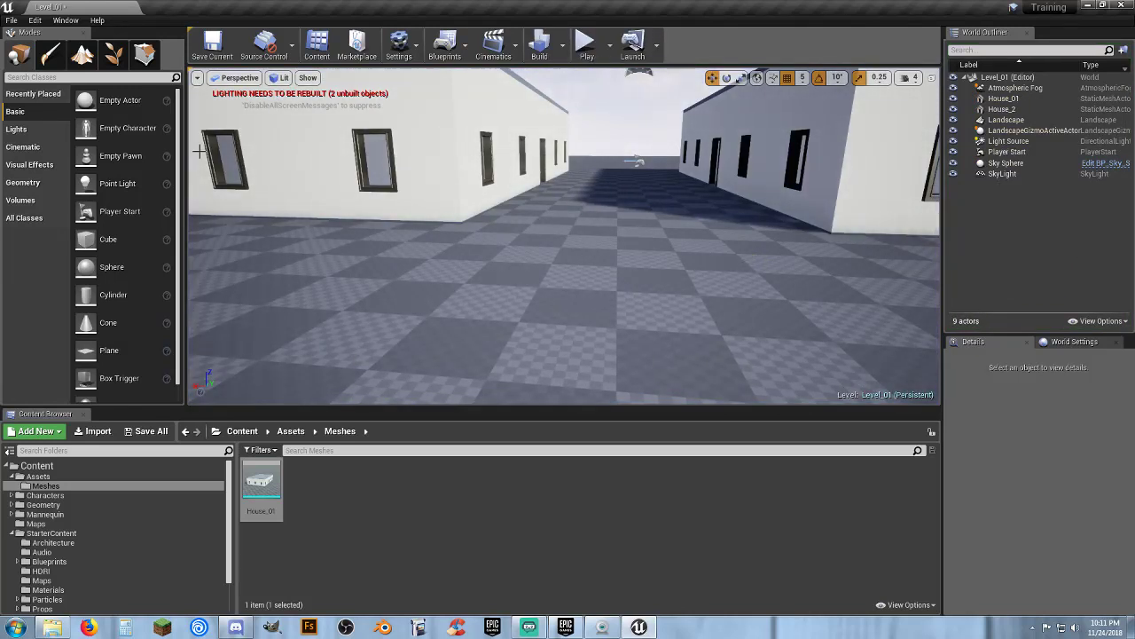
click(29, 186)
mouse_move(93, 100)
mouse_down()
mouse_move(575, 237)
mouse_move(612, 236)
mouse_up()
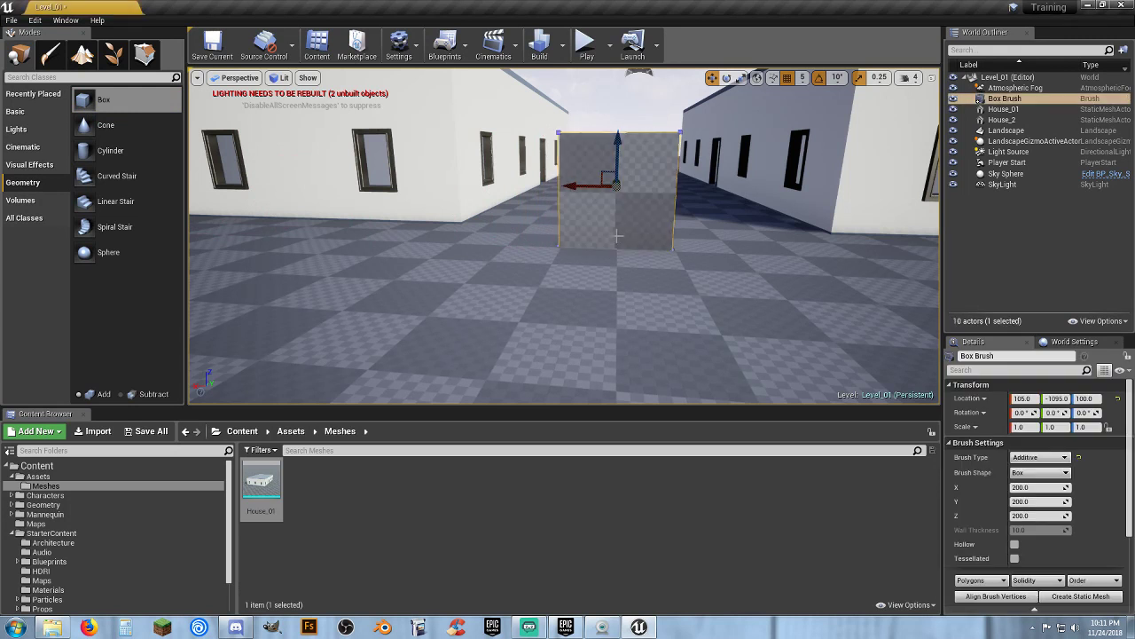
click(1029, 398)
text(0)
key(Tab)
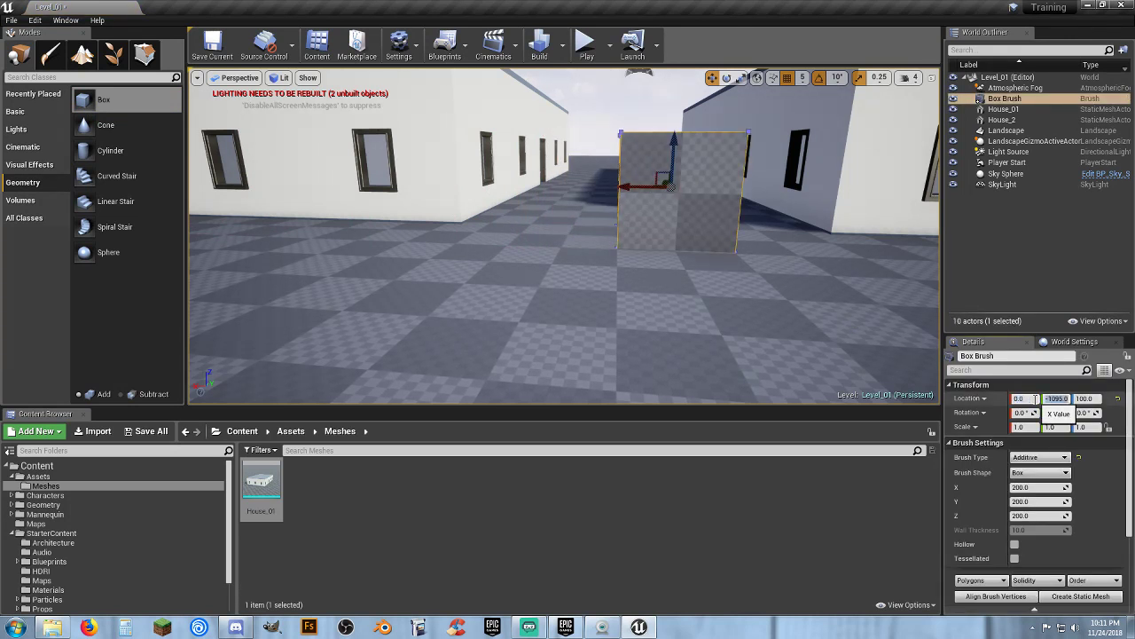
text(0)
key(Tab)
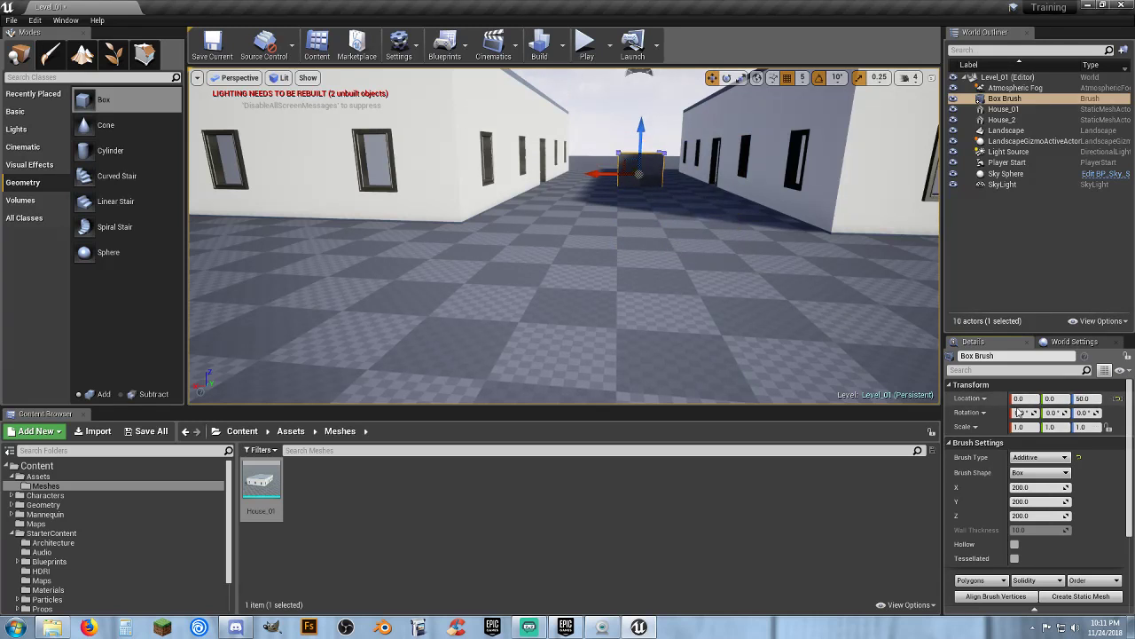
click(1040, 515)
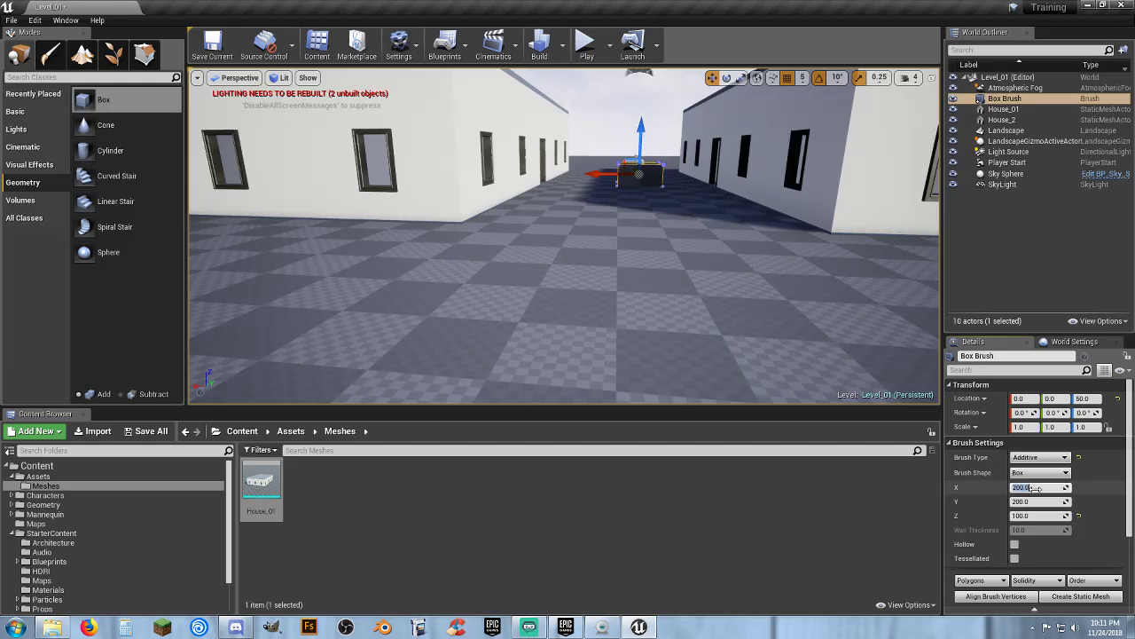
key(Tab)
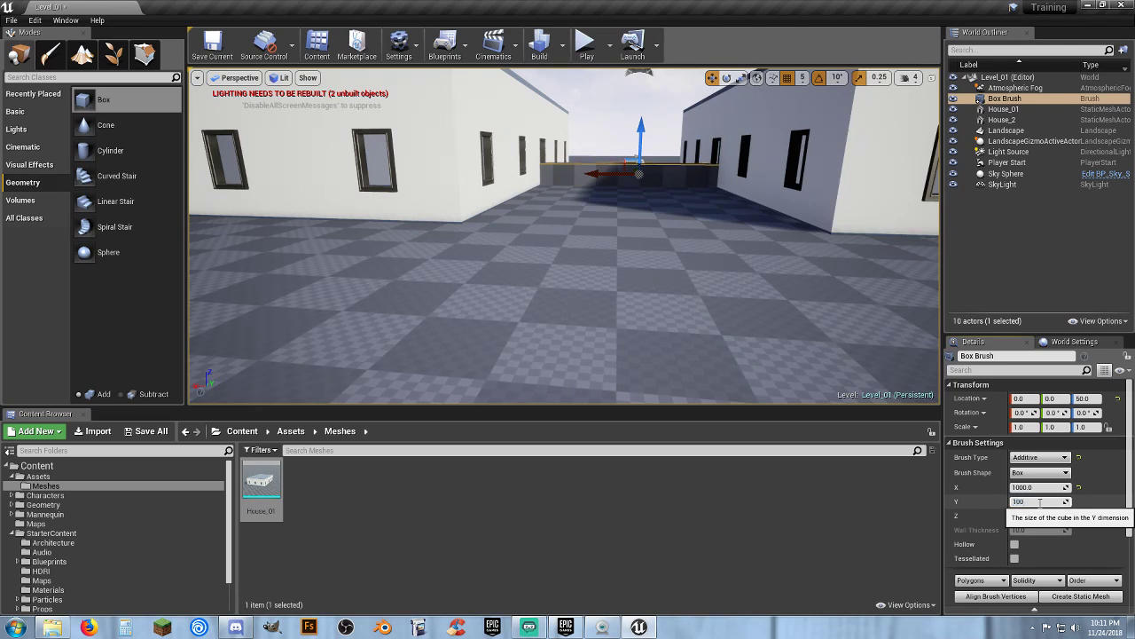
Move the box brush along Y to about -1100, across the end of the alley
key(w)
mouse_move(755, 314)
right_down()
mouse_move(755, 231)
mouse_move(755, 266)
mouse_move(887, 355)
mouse_move(799, 328)
mouse_move(825, 337)
mouse_move(807, 249)
mouse_move(825, 355)
right_up()
key(s)
key(a)
right_drag(750, 286, 994, 315)
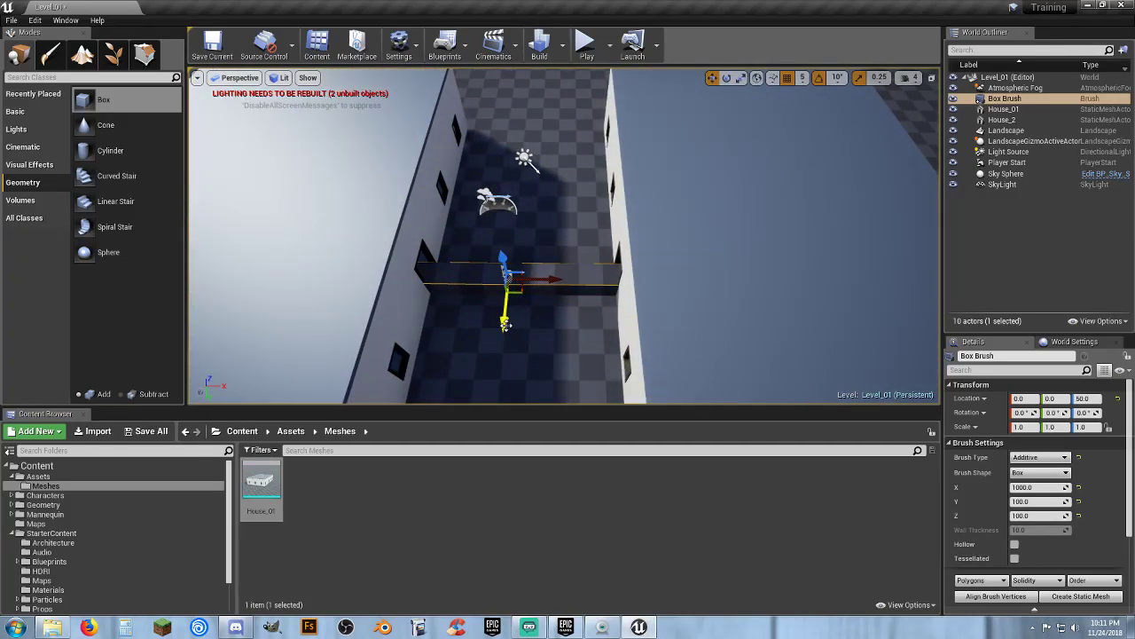
drag(504, 321, 529, 135)
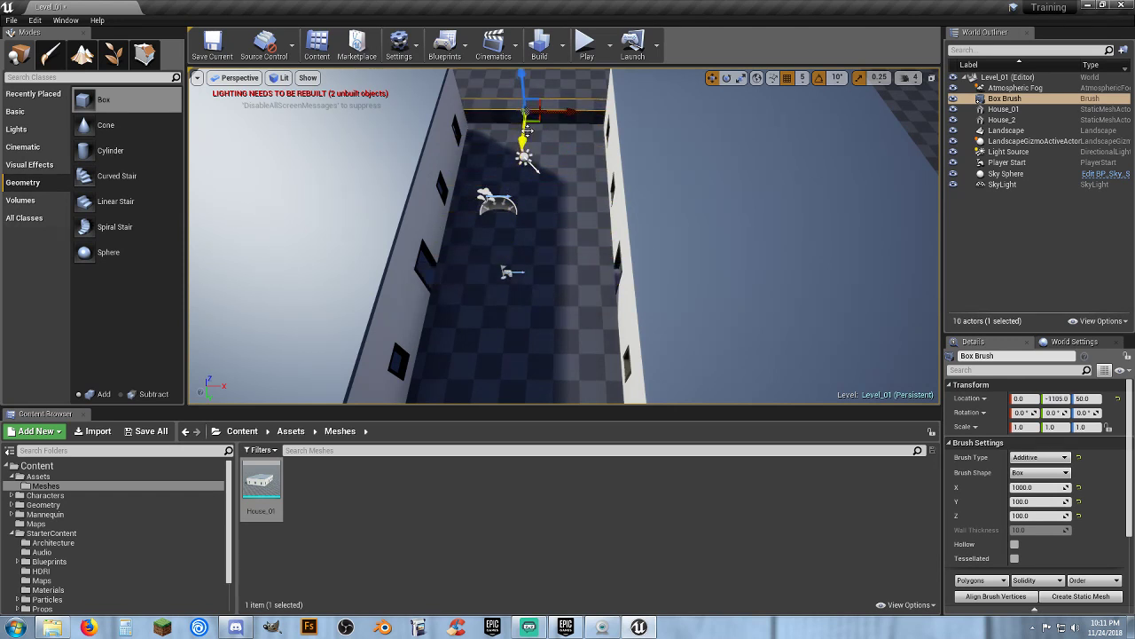
mouse_move(528, 135)
right_down()
mouse_move(417, 58)
mouse_move(293, 142)
mouse_move(125, 169)
mouse_move(133, 159)
mouse_move(93, 147)
mouse_move(89, 156)
mouse_move(124, 138)
mouse_move(547, 145)
right_up()
Move House_2 along X to about 1045
key(w)
key(d)
key(w)
key(s)
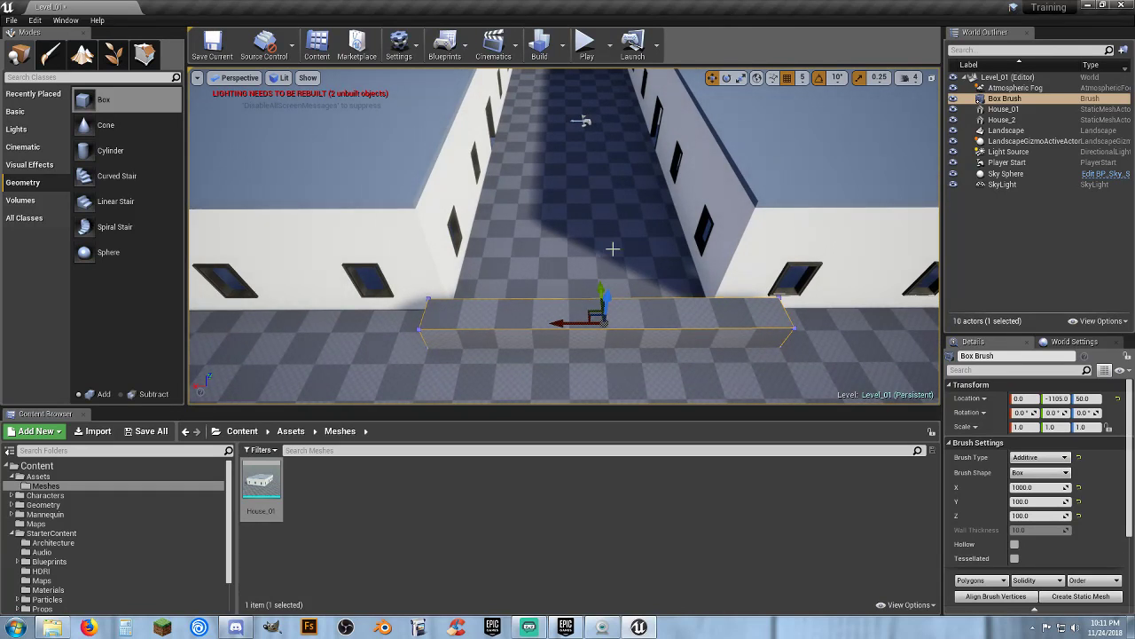
key(d)
right_drag(513, 263, 513, 263)
key(a)
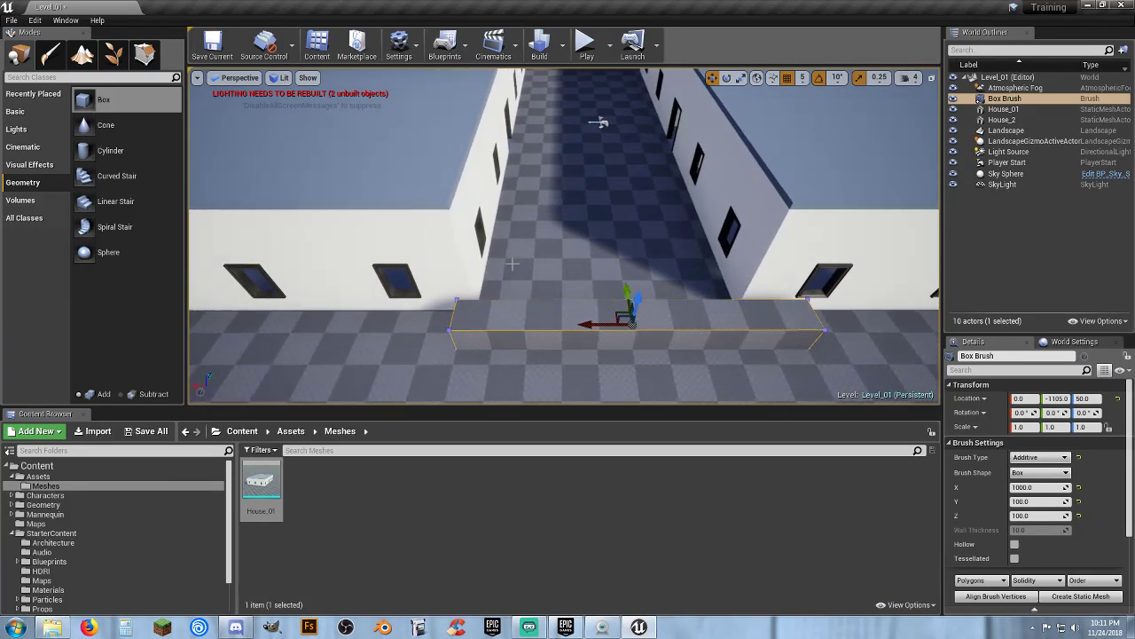
click(441, 231)
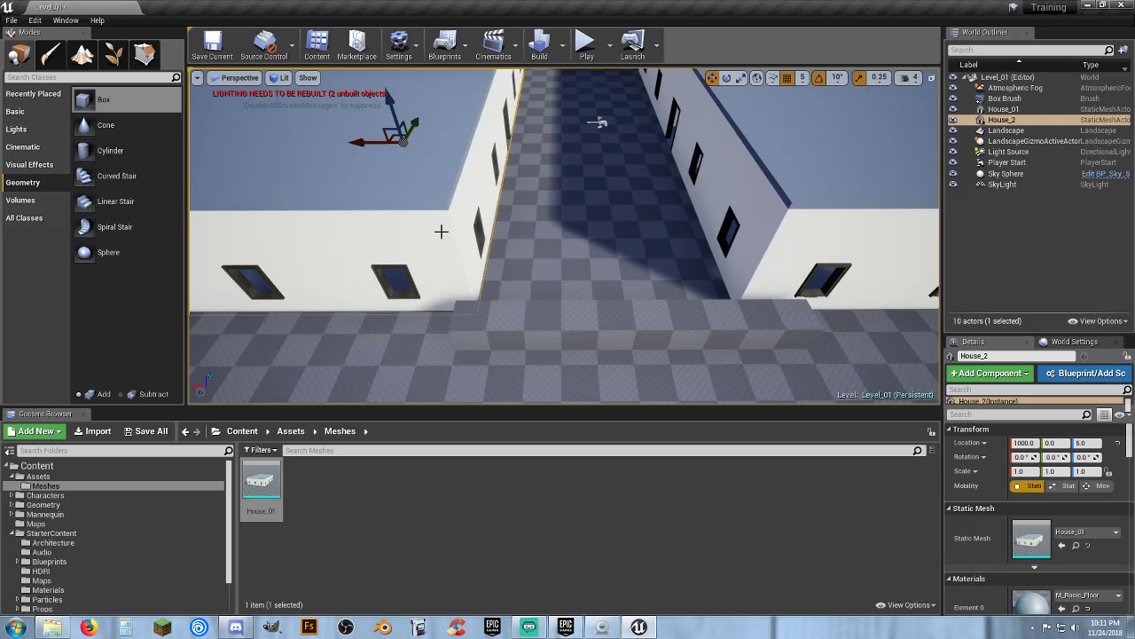
click(783, 234)
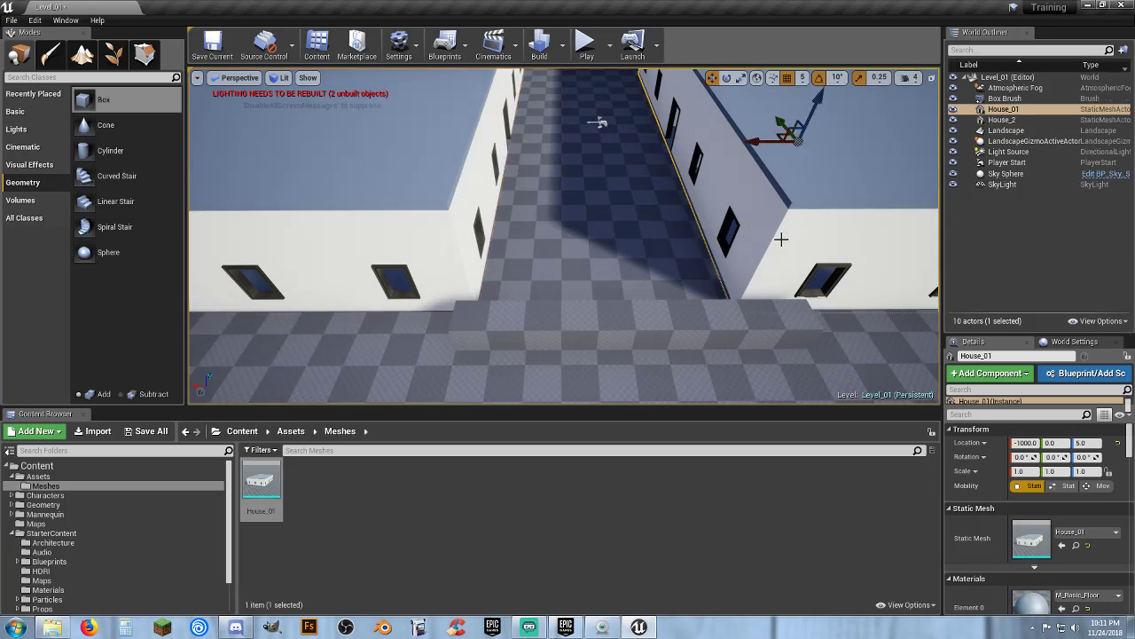
scroll(600, 122, down, 5)
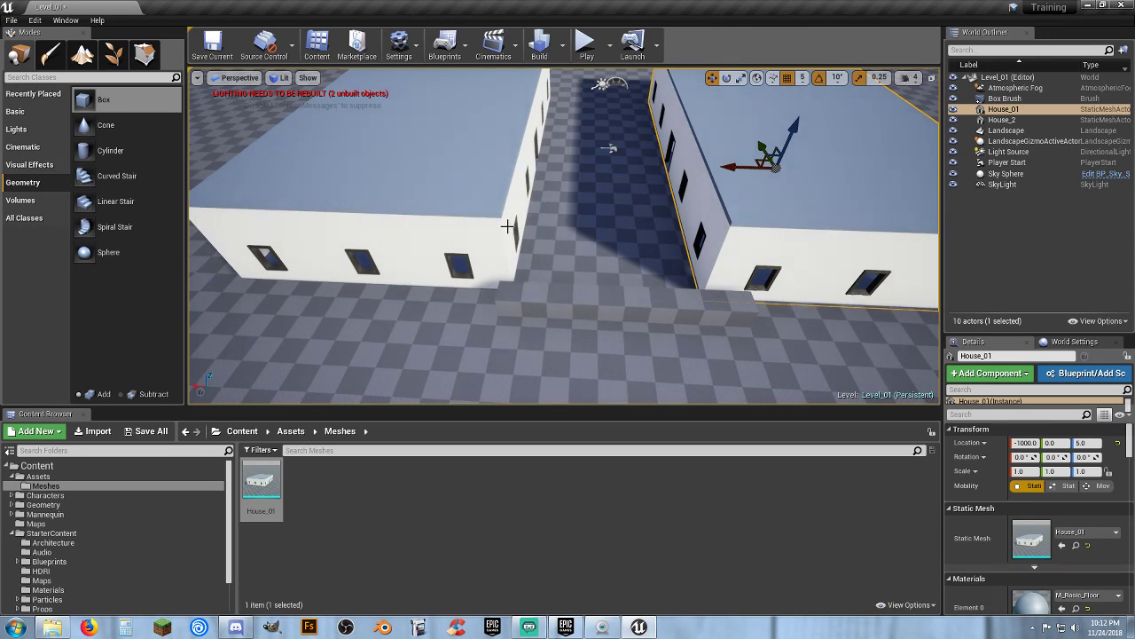
click(483, 245)
key(w)
right_drag(484, 245, 438, 248)
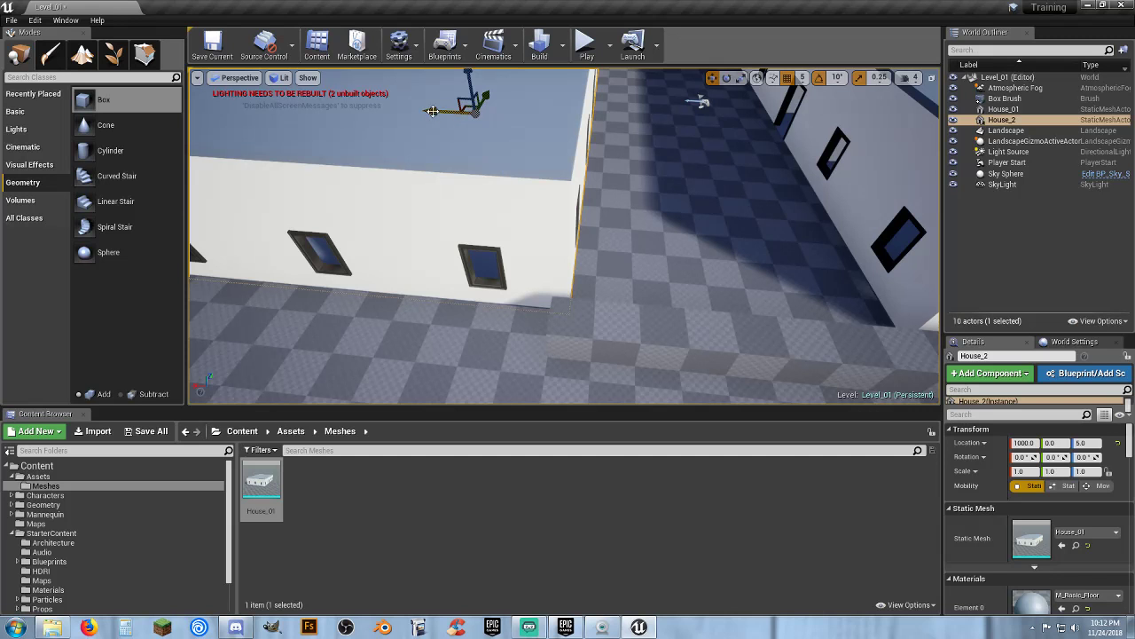
drag(432, 111, 422, 113)
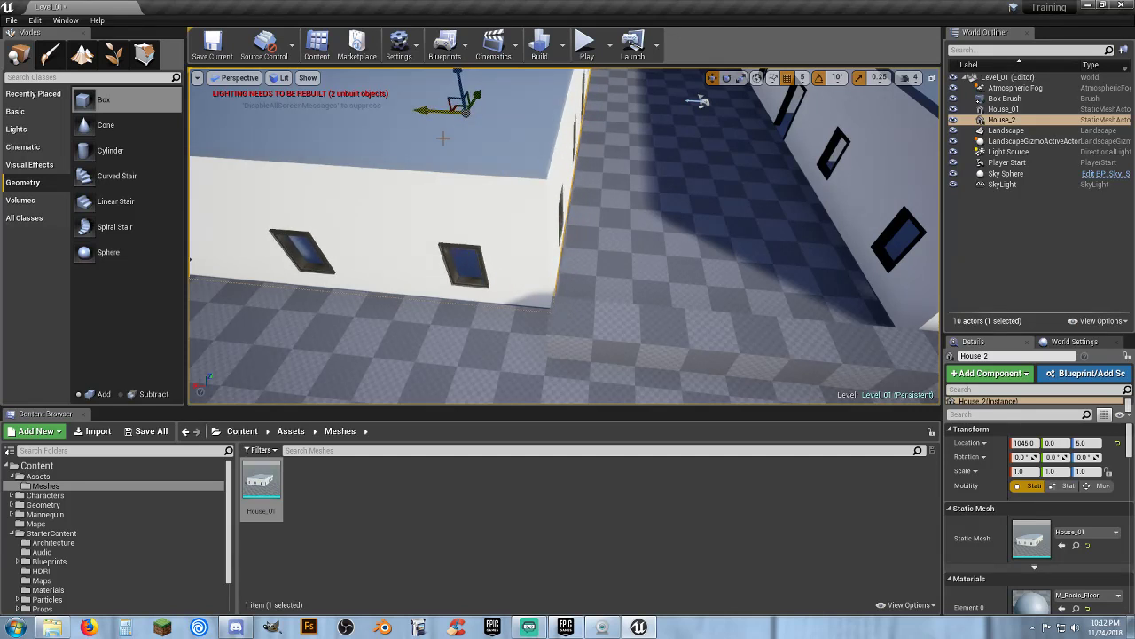
Move the box brush along Y to about -950
click(640, 320)
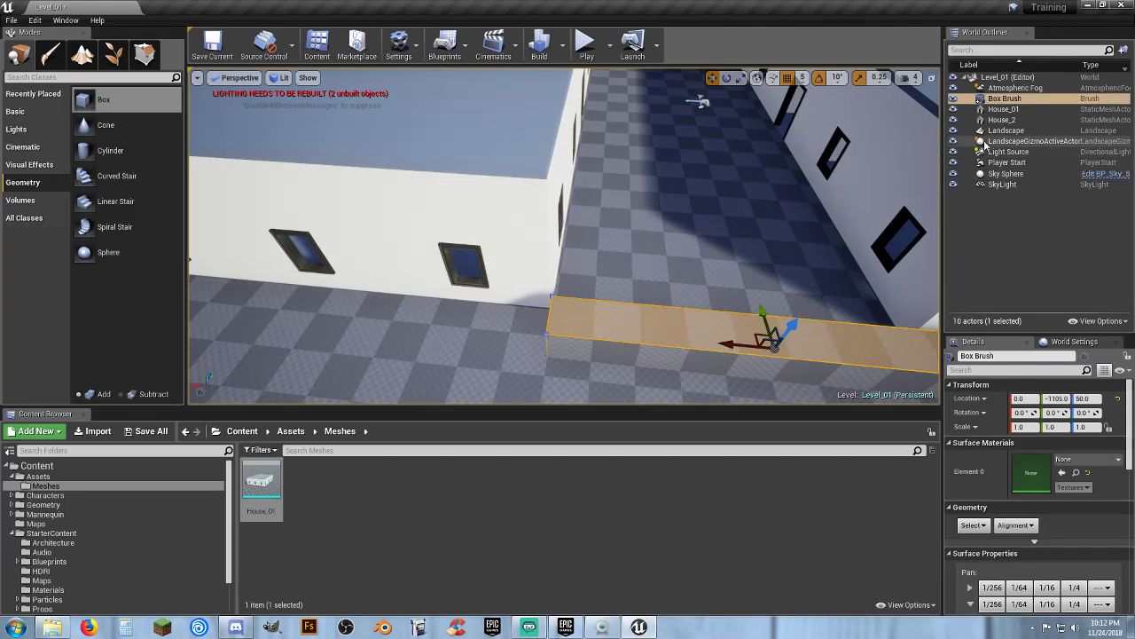
drag(761, 310, 761, 264)
Nudge House_2 along X to about 1040
click(518, 297)
key(w)
right_drag(471, 260, 483, 265)
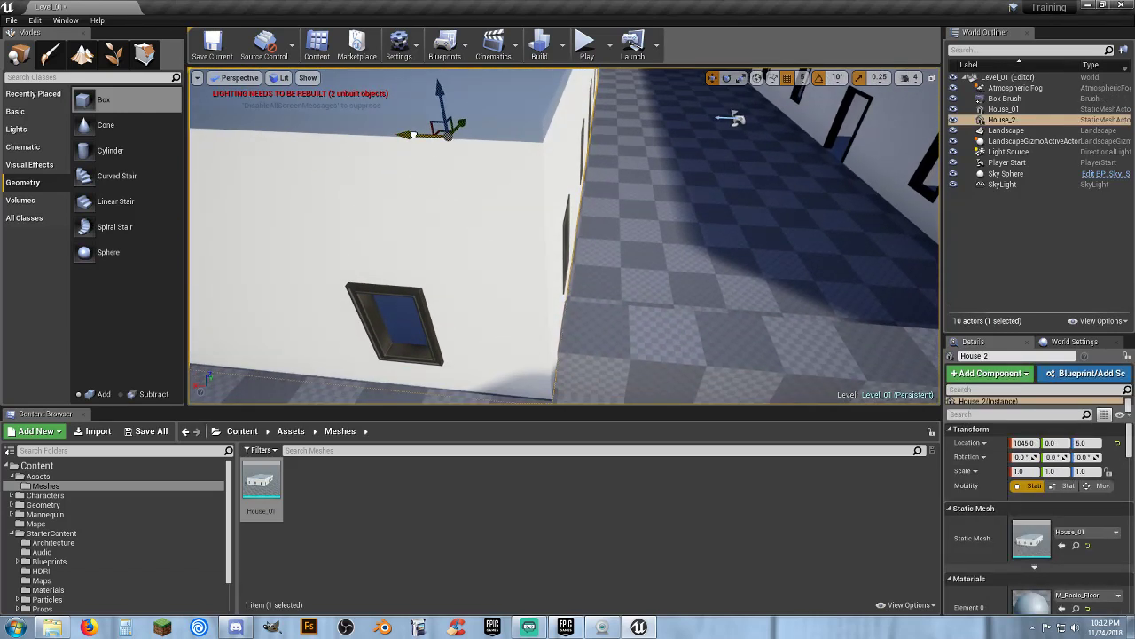
drag(413, 135, 416, 135)
right_drag(439, 158, 439, 158)
right_drag(545, 235, 544, 236)
Move House_01 along X to about -1166
right_drag(725, 287, 673, 312)
click(725, 287)
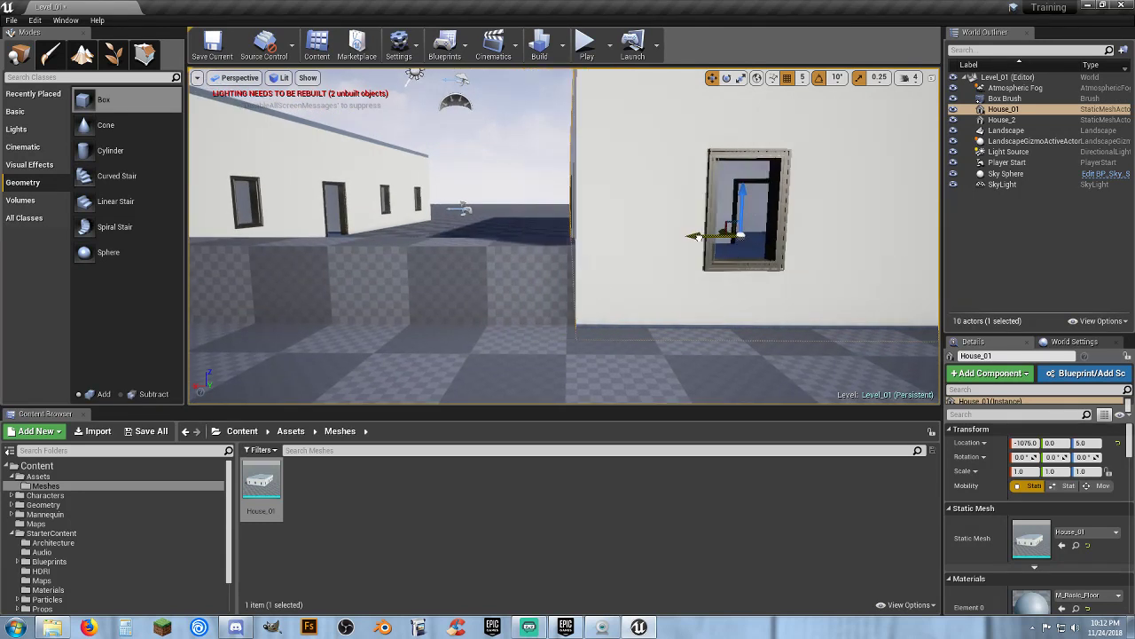
drag(718, 235, 722, 235)
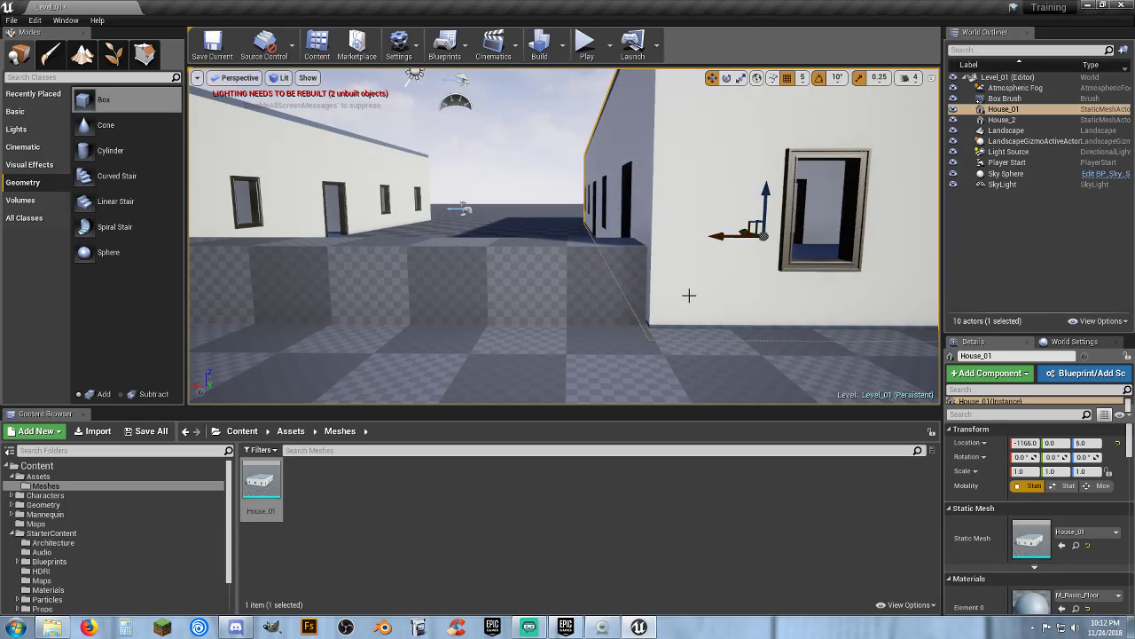
mouse_move(689, 295)
right_down()
mouse_move(737, 282)
mouse_move(739, 322)
mouse_move(731, 260)
mouse_move(807, 275)
mouse_move(825, 302)
mouse_move(763, 266)
mouse_move(799, 270)
mouse_move(798, 319)
mouse_move(745, 293)
mouse_move(689, 295)
right_up()
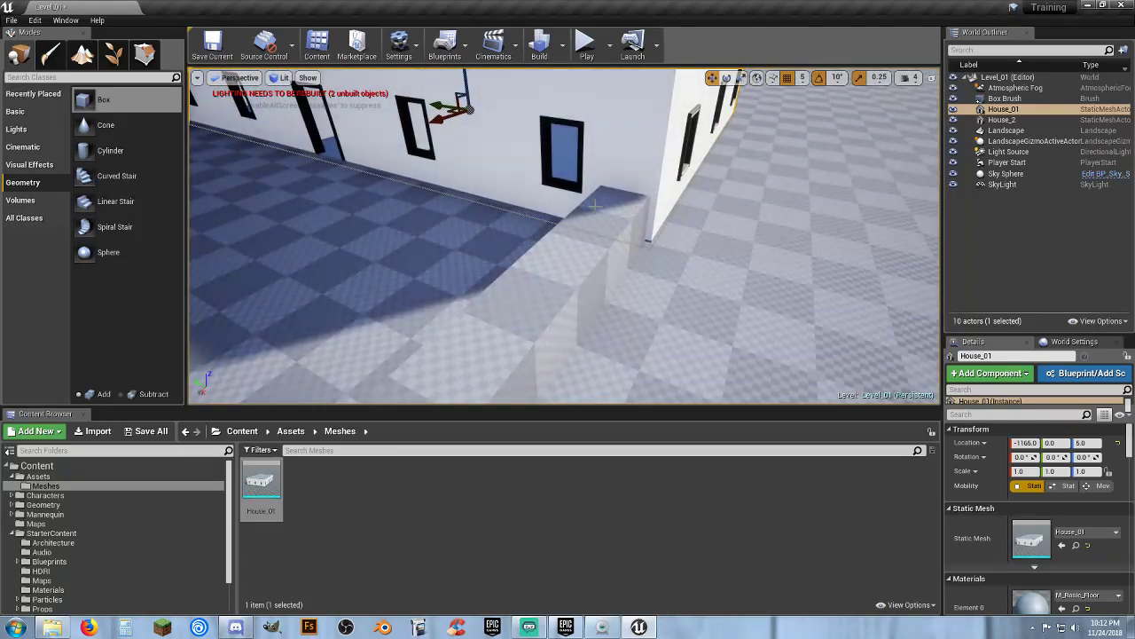
Shift House_01 along Y to about 20, lining its wall up with the box brush
mouse_move(496, 303)
right_down()
mouse_move(434, 306)
mouse_move(496, 303)
right_up()
click(497, 318)
key(f)
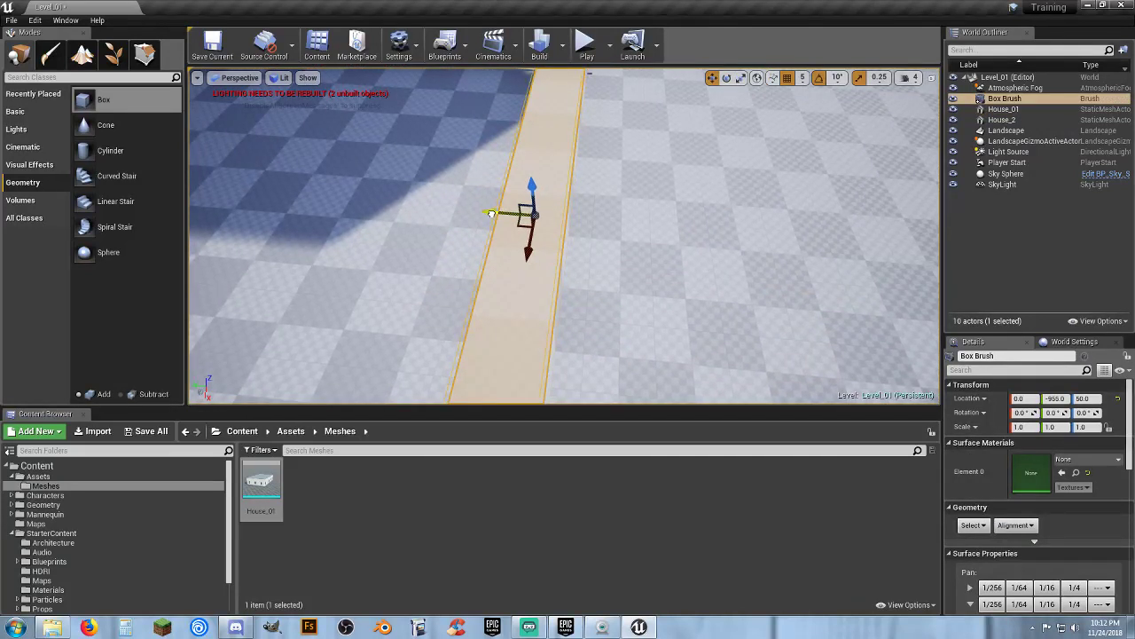
drag(488, 213, 484, 212)
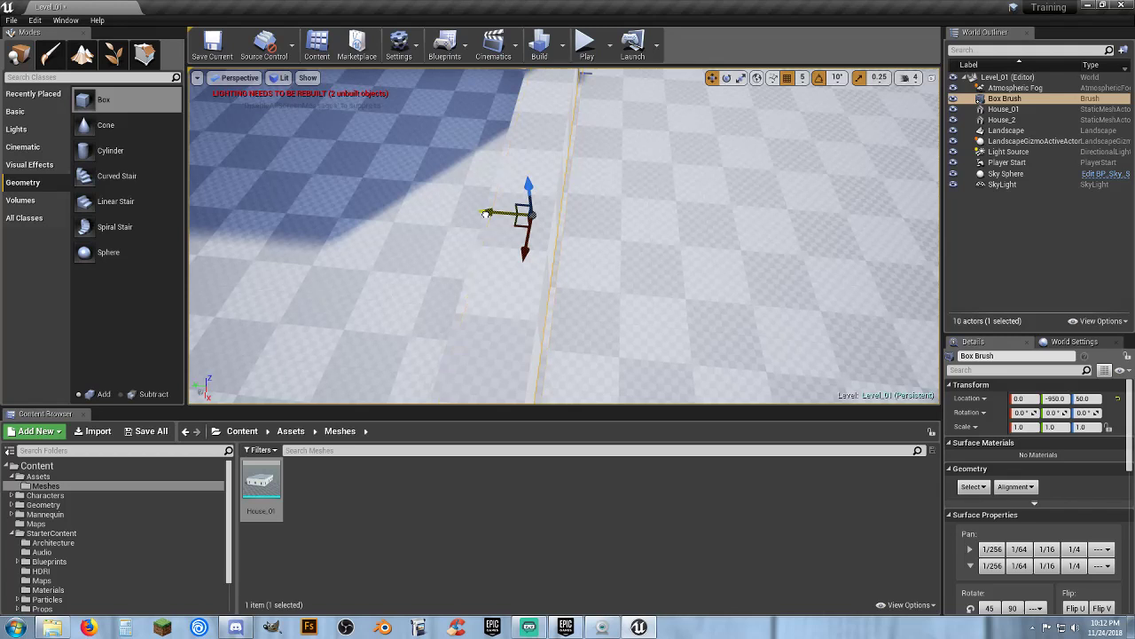
mouse_move(486, 214)
right_down()
mouse_move(611, 172)
mouse_move(554, 186)
right_up()
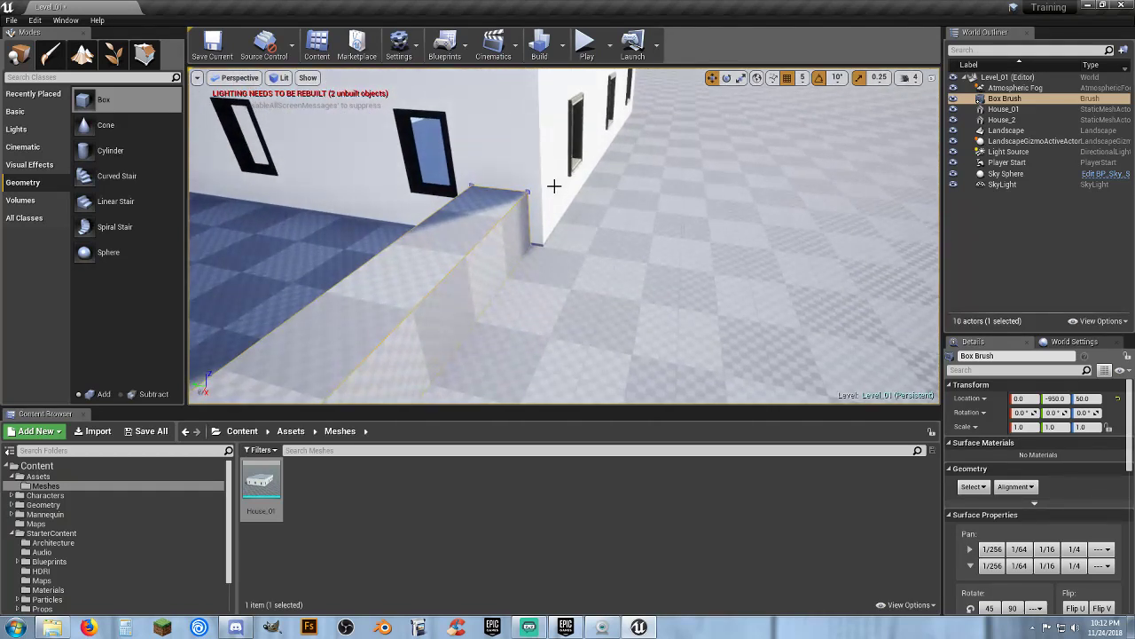
click(547, 207)
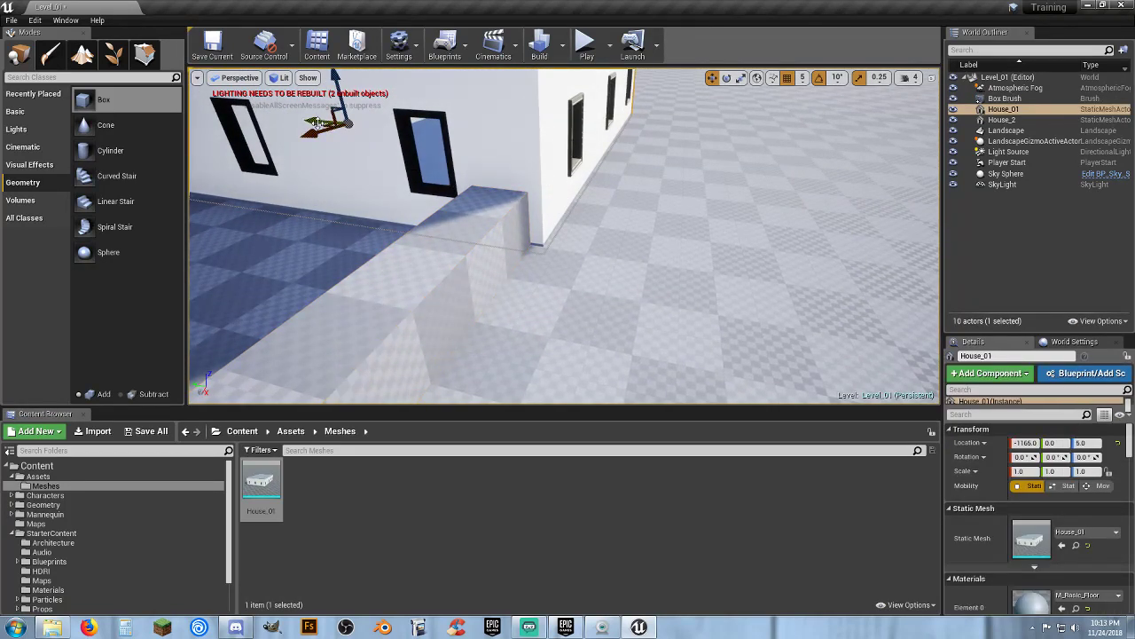
drag(316, 121, 311, 120)
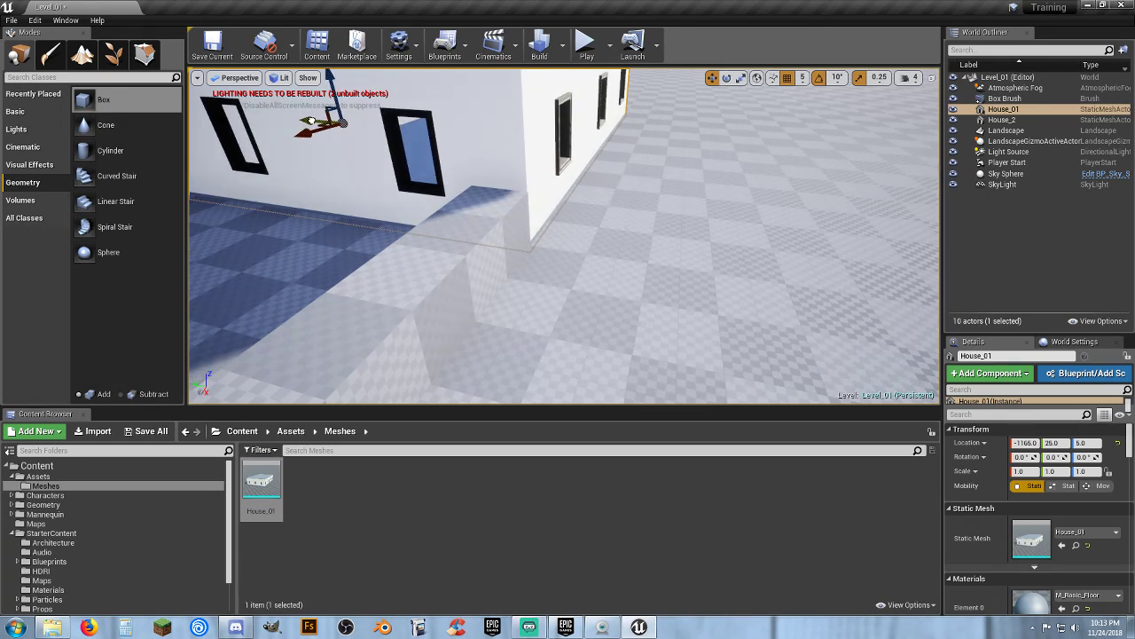
right_drag(478, 214, 590, 227)
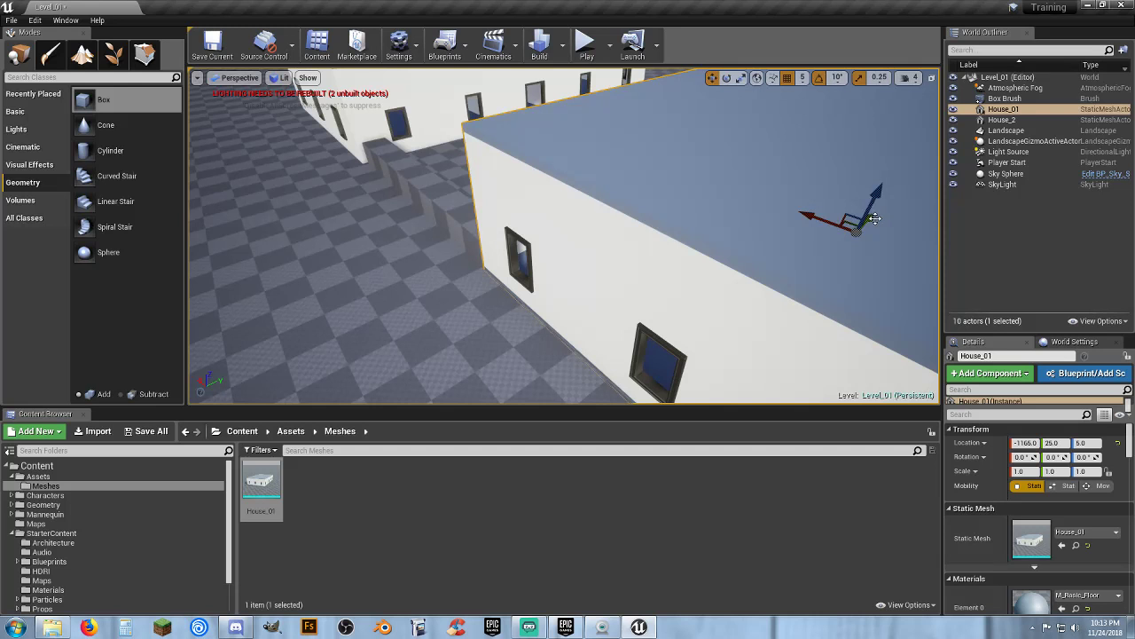
drag(874, 218, 870, 225)
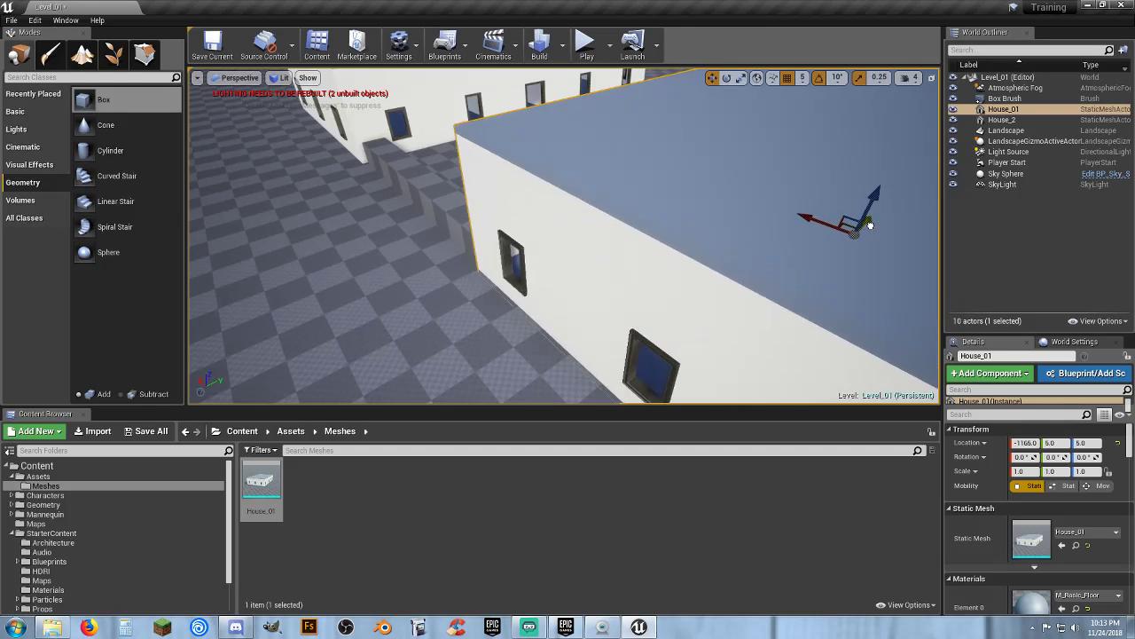
right_drag(751, 249, 897, 274)
right_drag(632, 266, 628, 240)
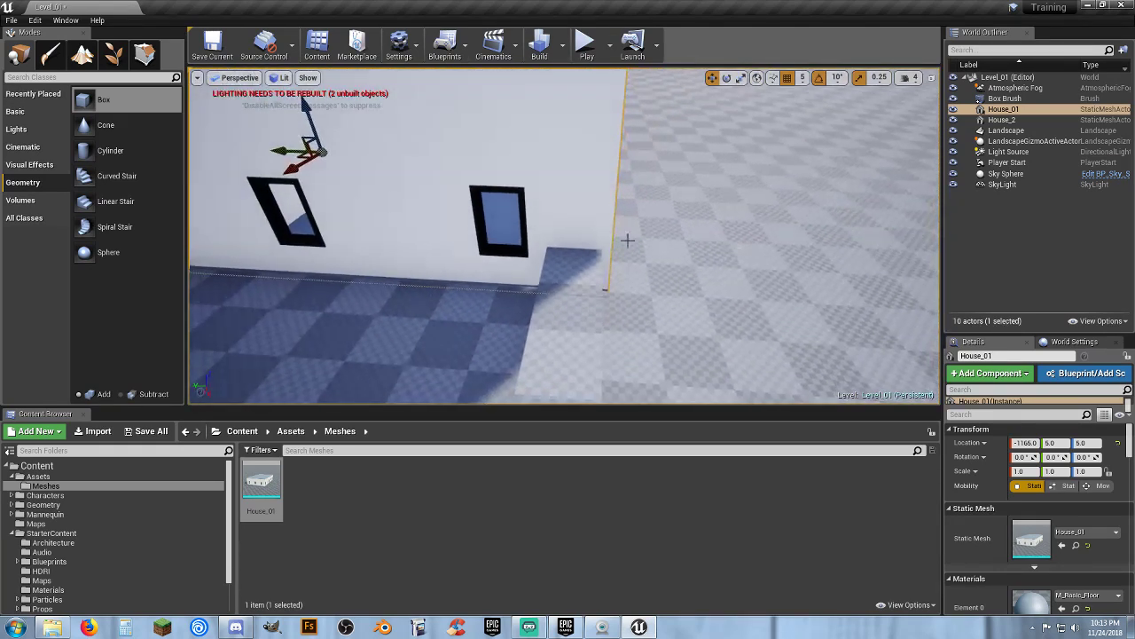
drag(281, 153, 277, 153)
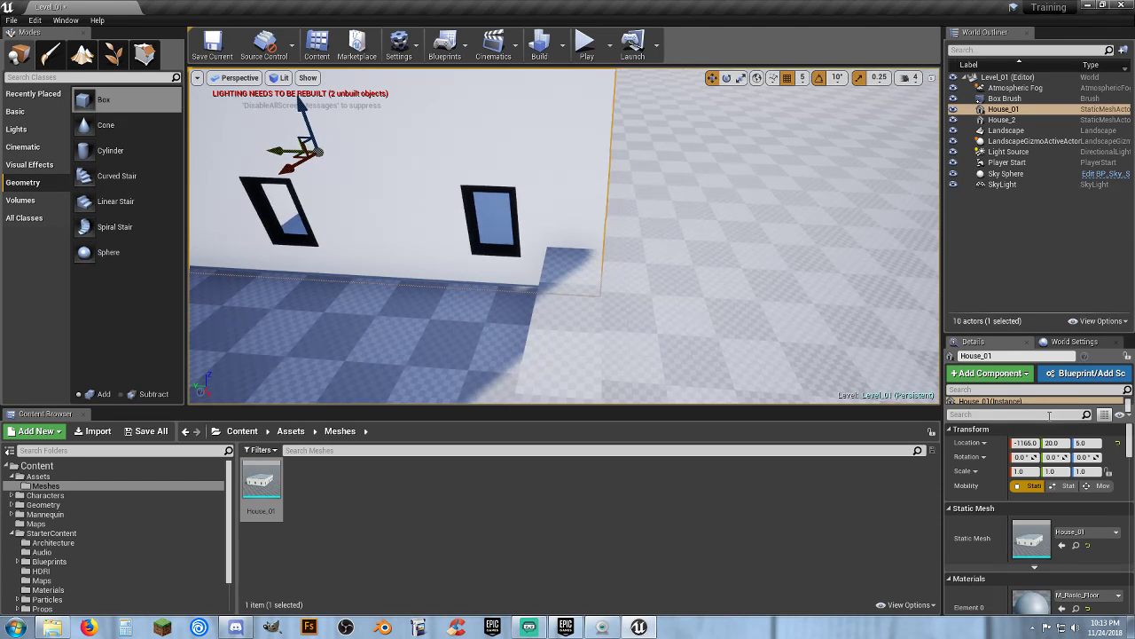
Move House_2 along Y to about 20
key(w)
right_drag(795, 296, 674, 320)
key(d)
key(s)
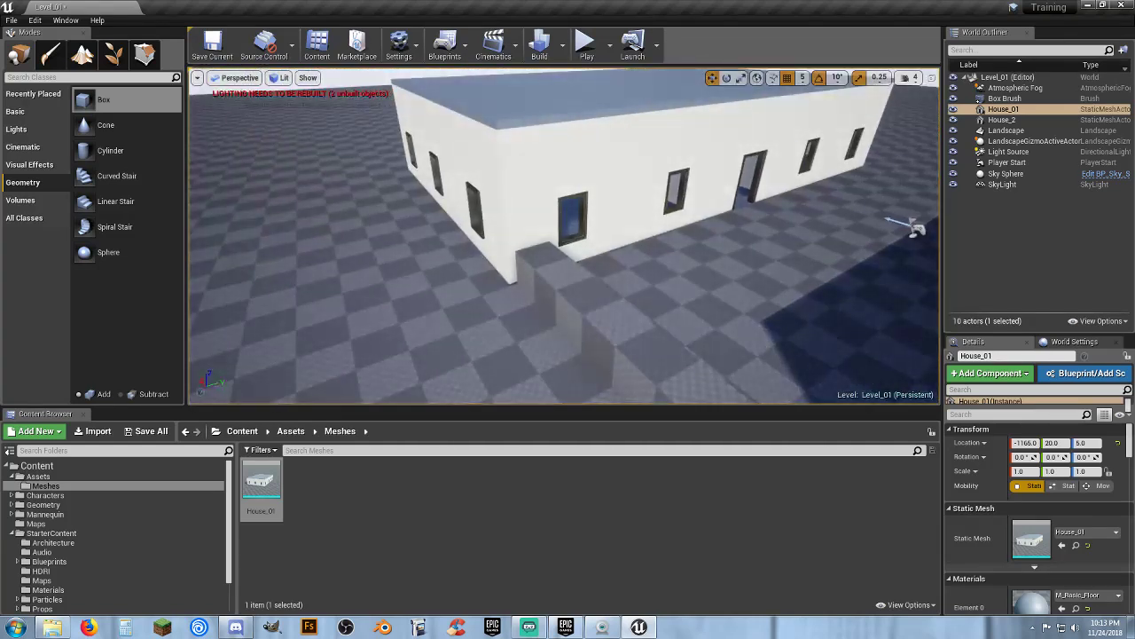
click(597, 205)
drag(680, 164, 685, 162)
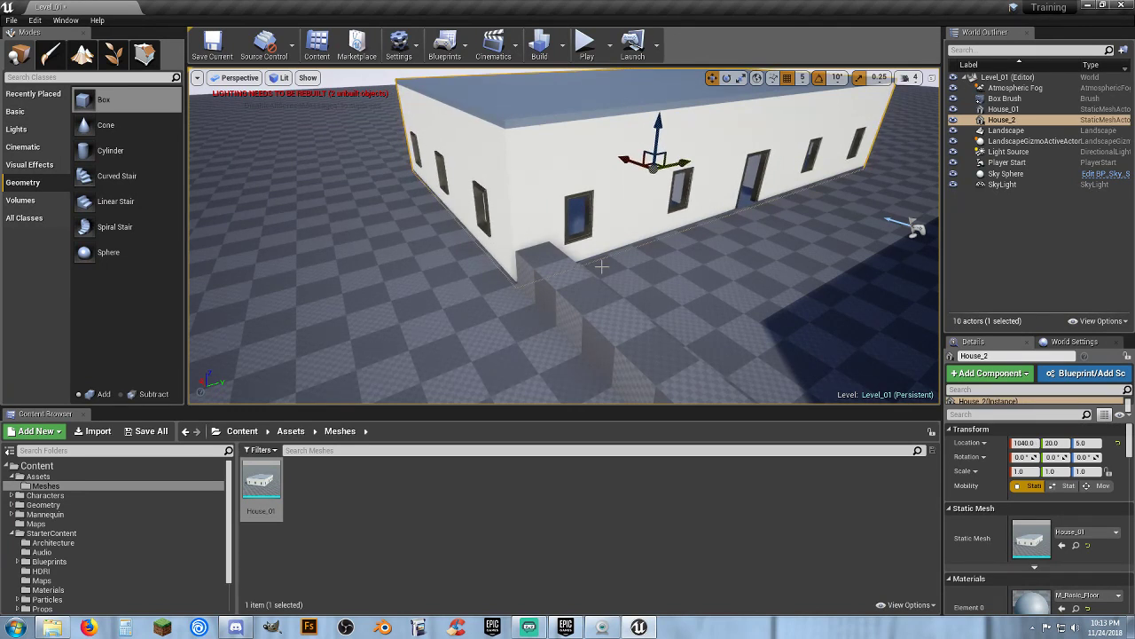
Move the box brush along Y to about -1515 and duplicate it
mouse_move(793, 288)
right_down()
mouse_move(815, 254)
mouse_move(539, 161)
mouse_move(807, 293)
right_up()
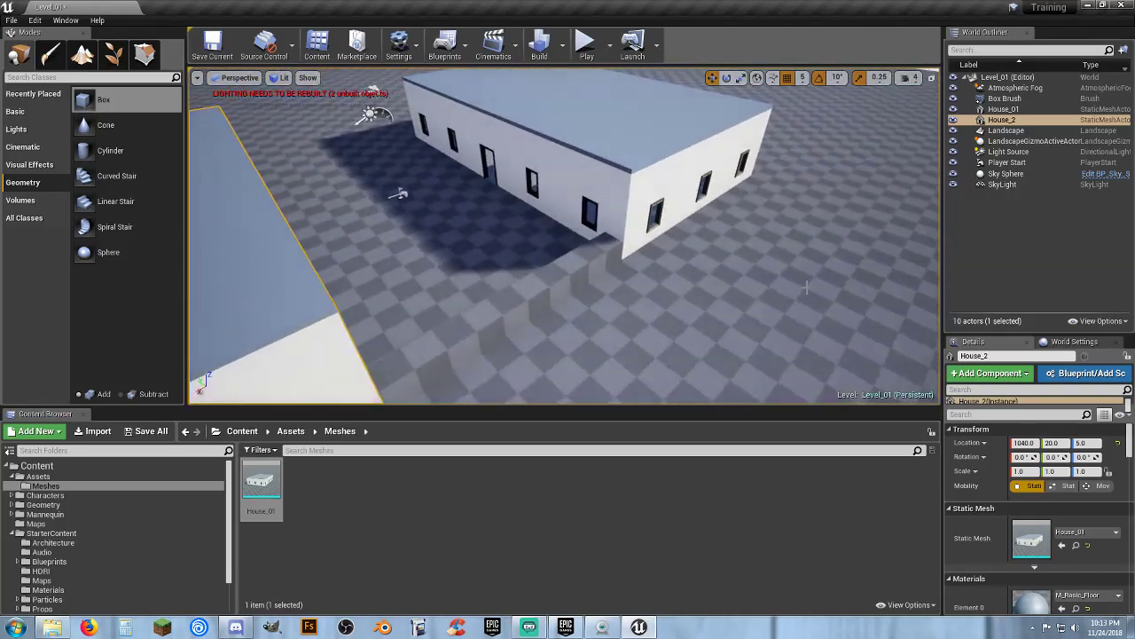
click(515, 300)
right_drag(515, 300, 436, 269)
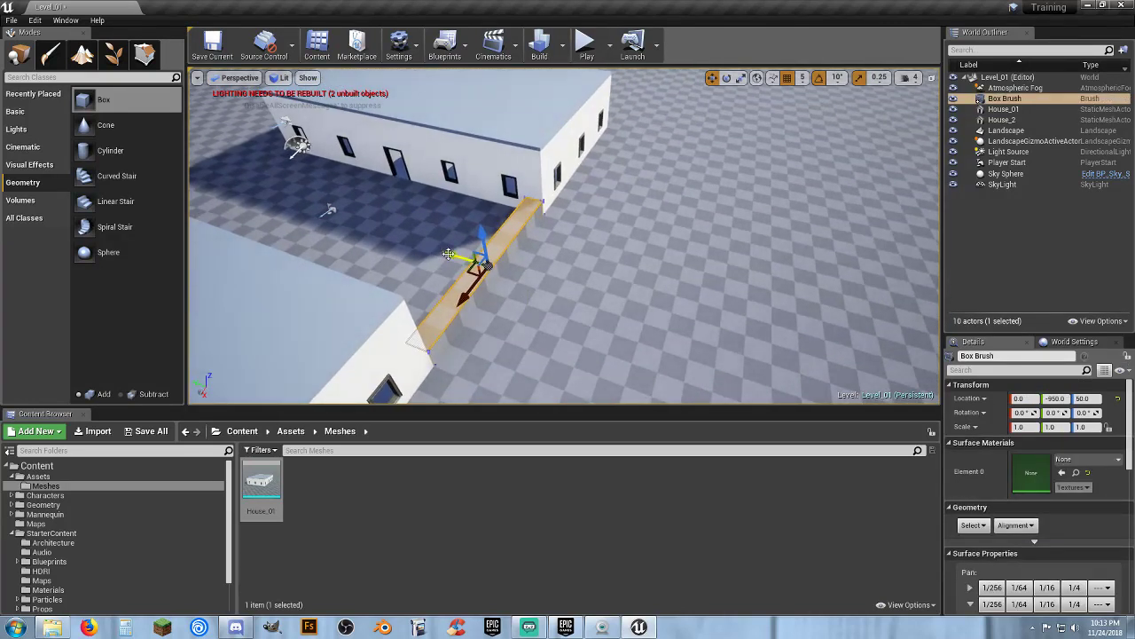
mouse_move(448, 254)
mouse_down()
mouse_move(583, 289)
mouse_move(570, 290)
mouse_up()
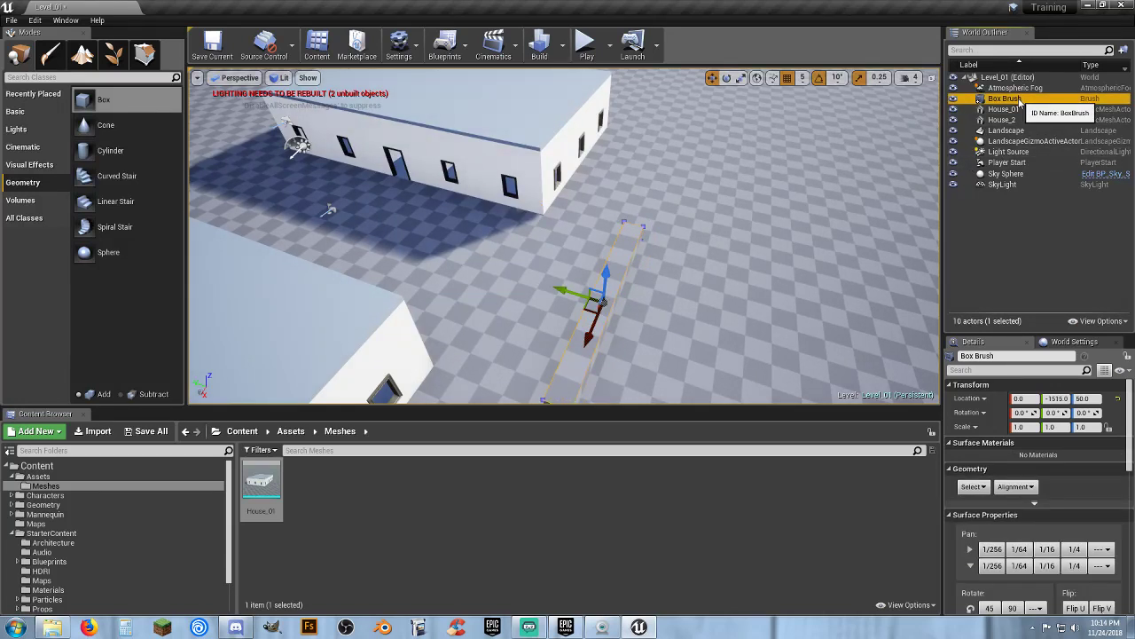
key(ctrl+w)
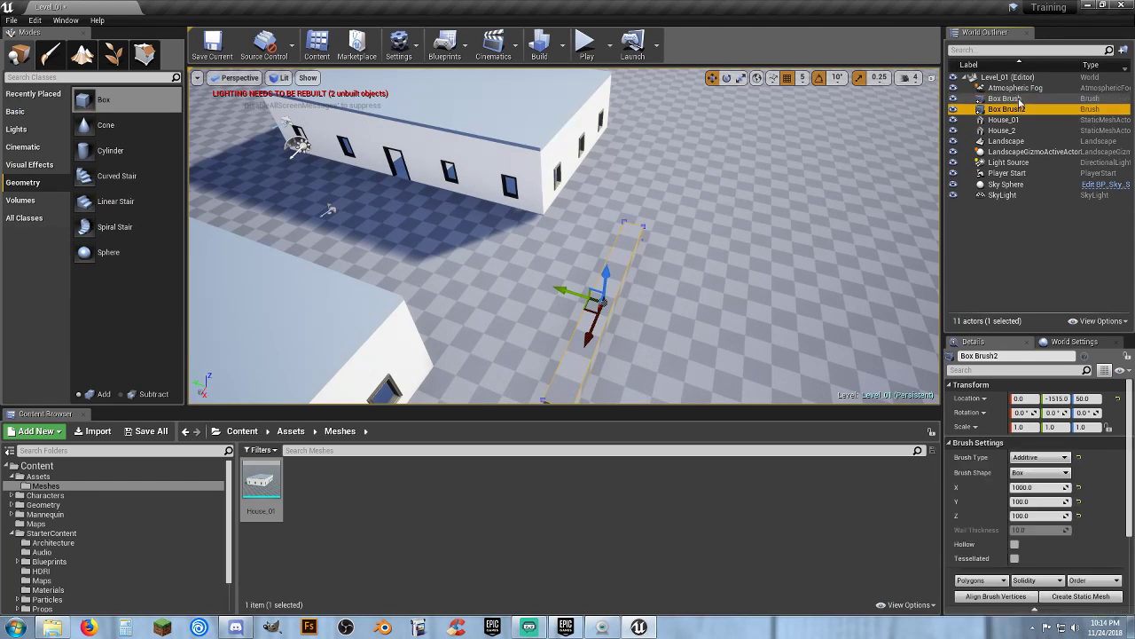
Rotate Box Brush2 by -90 degrees around its vertical axis
click(728, 79)
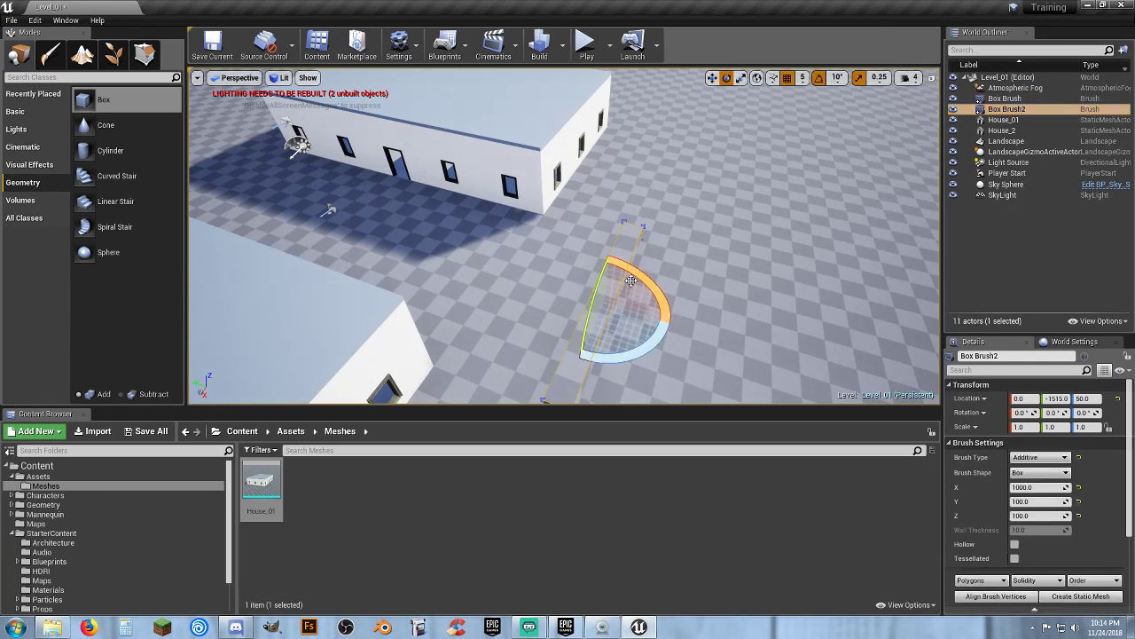
mouse_move(620, 353)
mouse_down()
mouse_move(652, 357)
mouse_move(671, 315)
mouse_move(672, 329)
mouse_move(627, 355)
mouse_move(589, 328)
mouse_move(605, 279)
mouse_move(651, 254)
mouse_up()
Move Box Brush2 to about X -550 and Y -1500 so it closes off the end of the alley
click(712, 77)
key(w)
mouse_move(596, 256)
right_down()
mouse_move(785, 261)
mouse_move(838, 238)
right_up()
key(a)
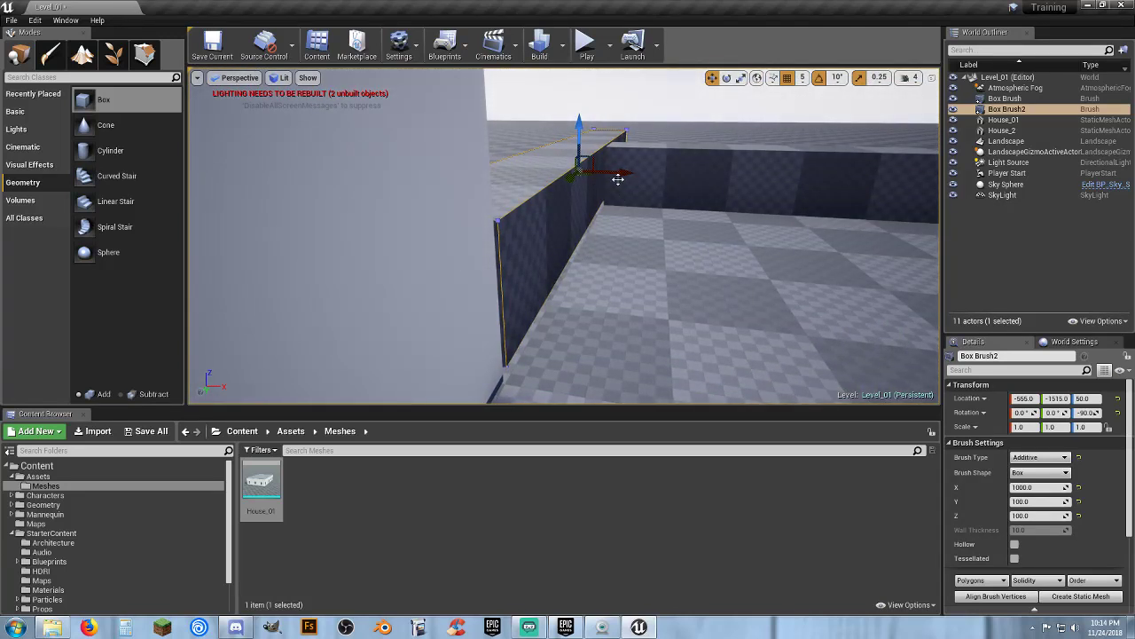
drag(621, 178, 623, 178)
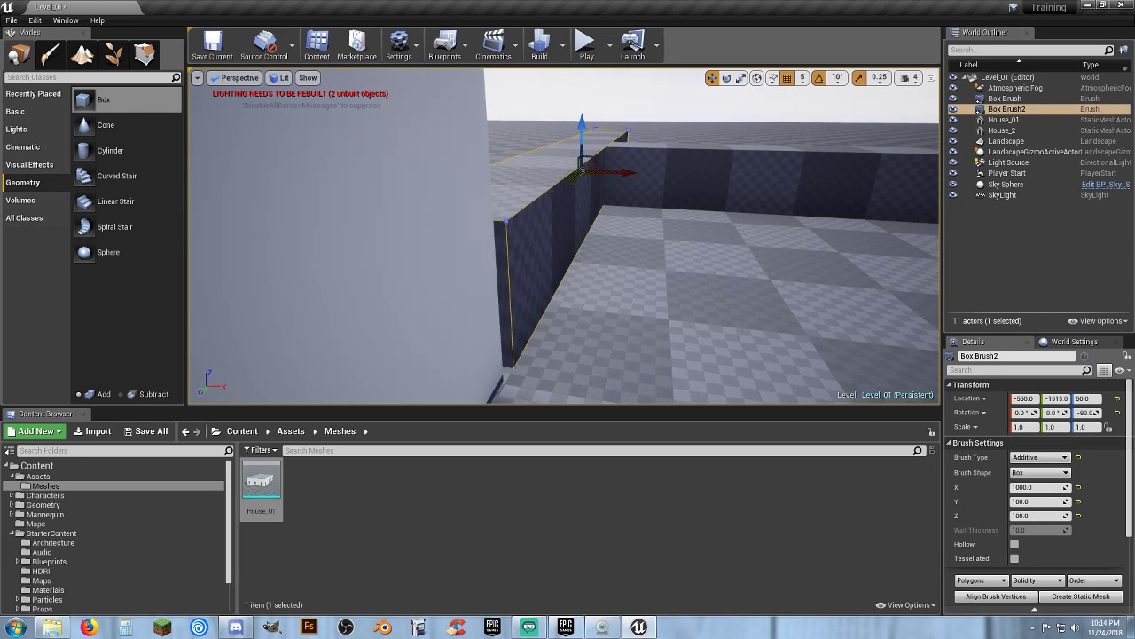
key(d)
mouse_move(623, 178)
right_down()
mouse_move(532, 196)
mouse_move(453, 181)
right_up()
right_drag(706, 201, 708, 201)
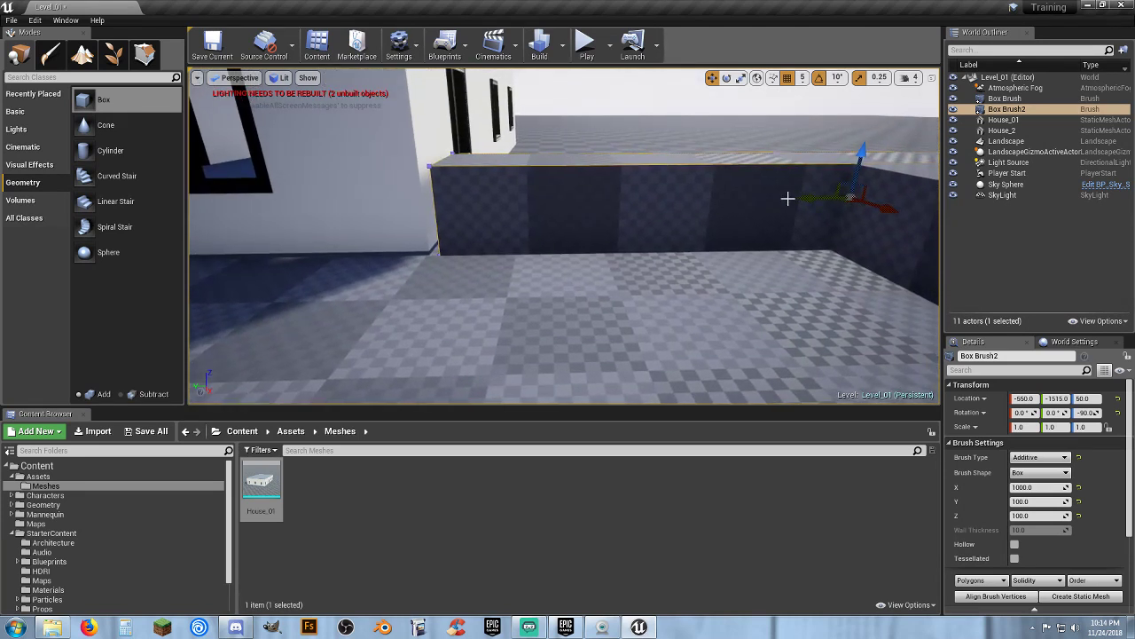
drag(797, 197, 795, 198)
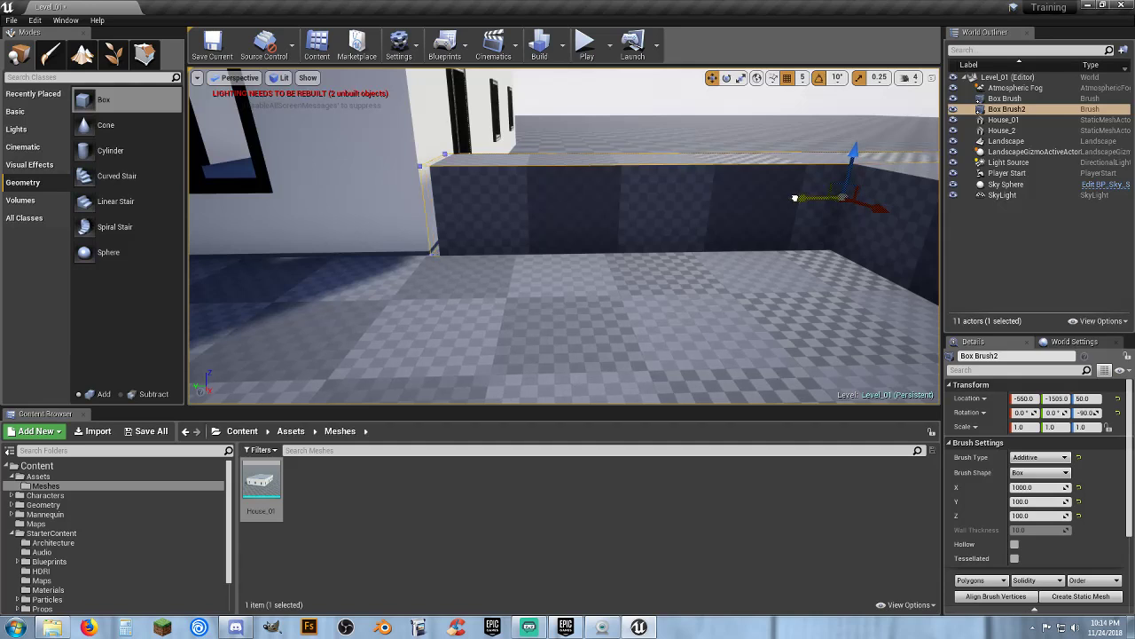
Duplicate House_01 and House_2 and move the copies along Y to about -2985
key(s)
right_drag(740, 248, 762, 316)
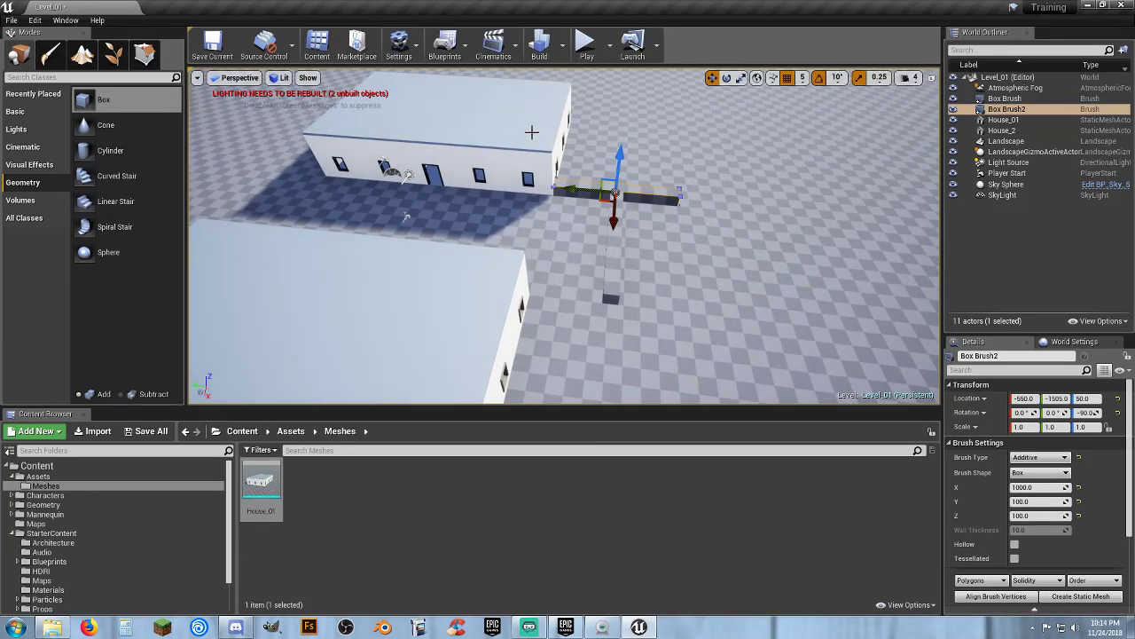
key(s)
right_drag(566, 267, 568, 261)
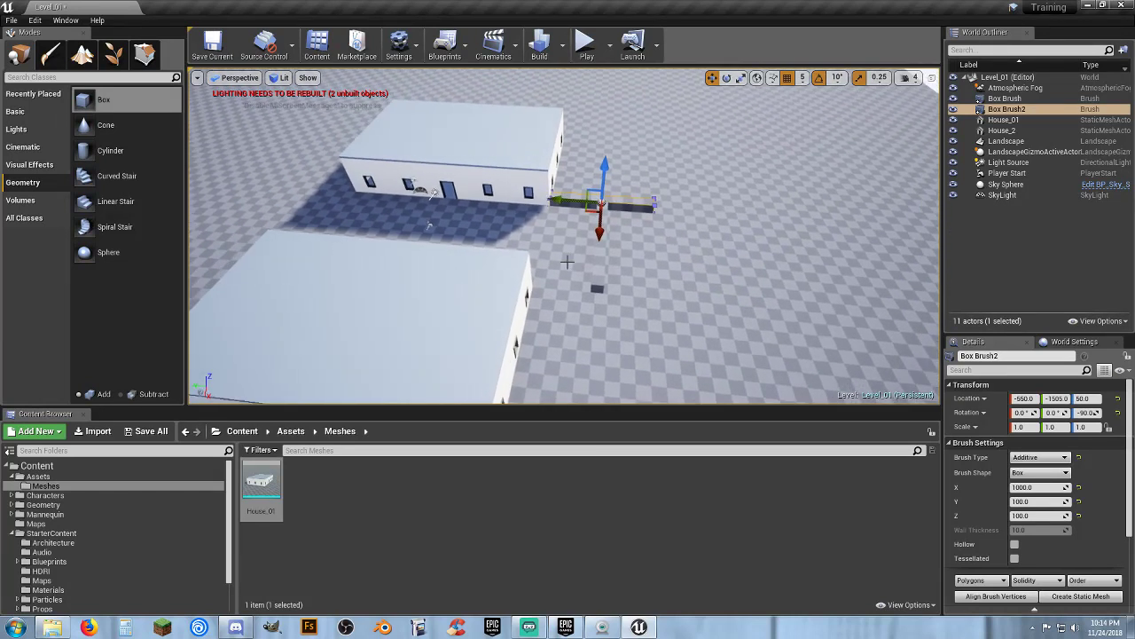
click(515, 151)
click(511, 152)
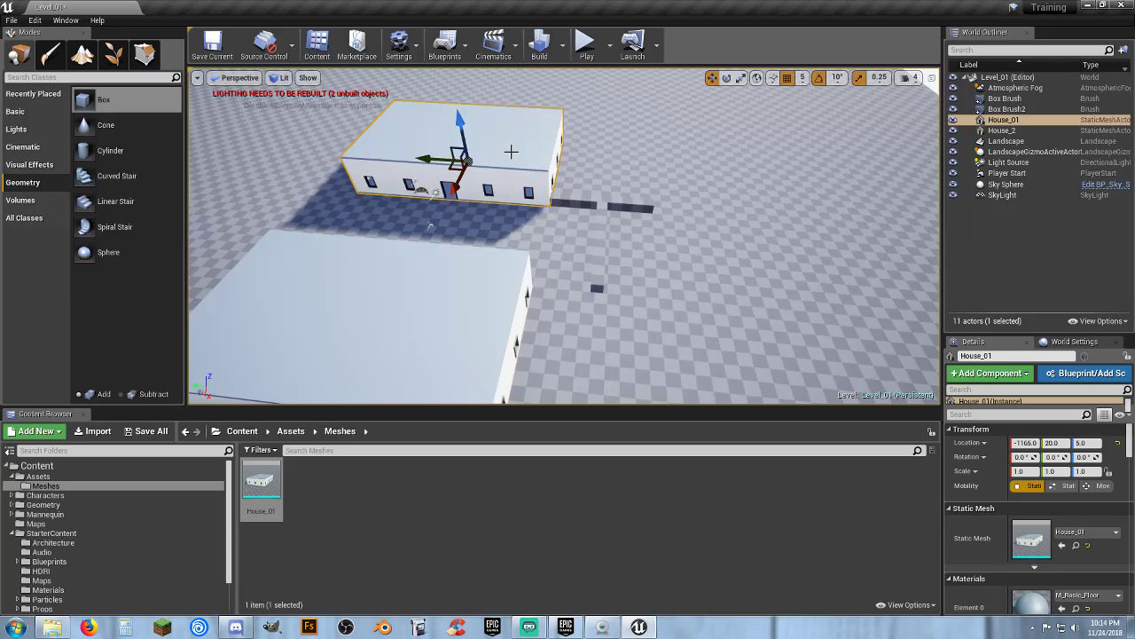
ctrl+click(479, 291)
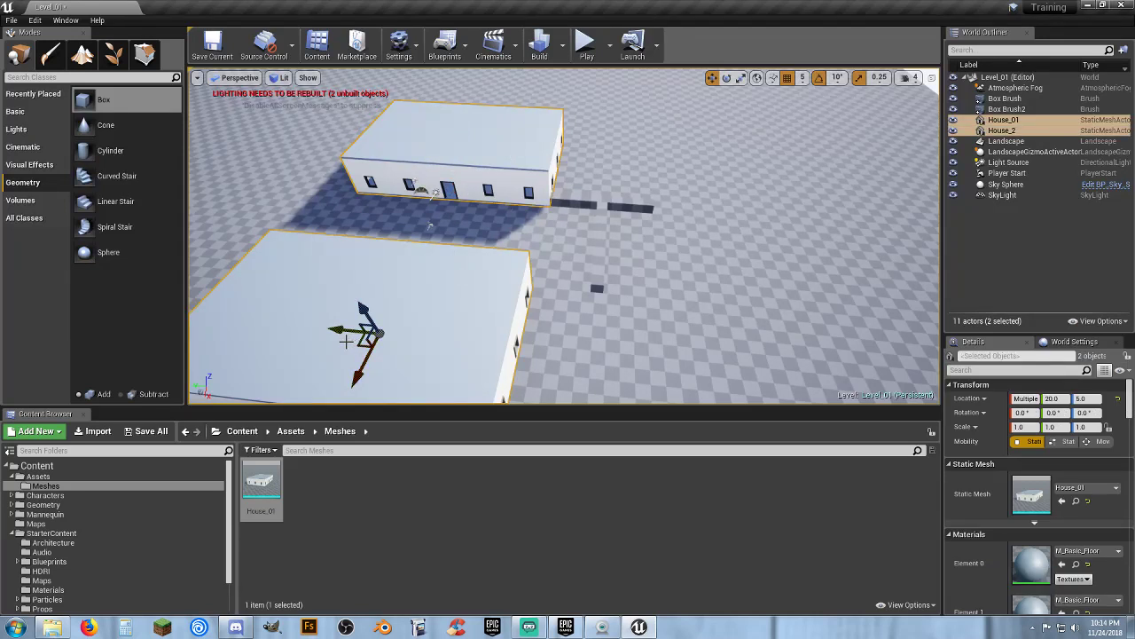
key(ctrl+v)
mouse_move(431, 279)
right_down()
mouse_move(430, 336)
mouse_move(433, 291)
mouse_move(421, 297)
right_up()
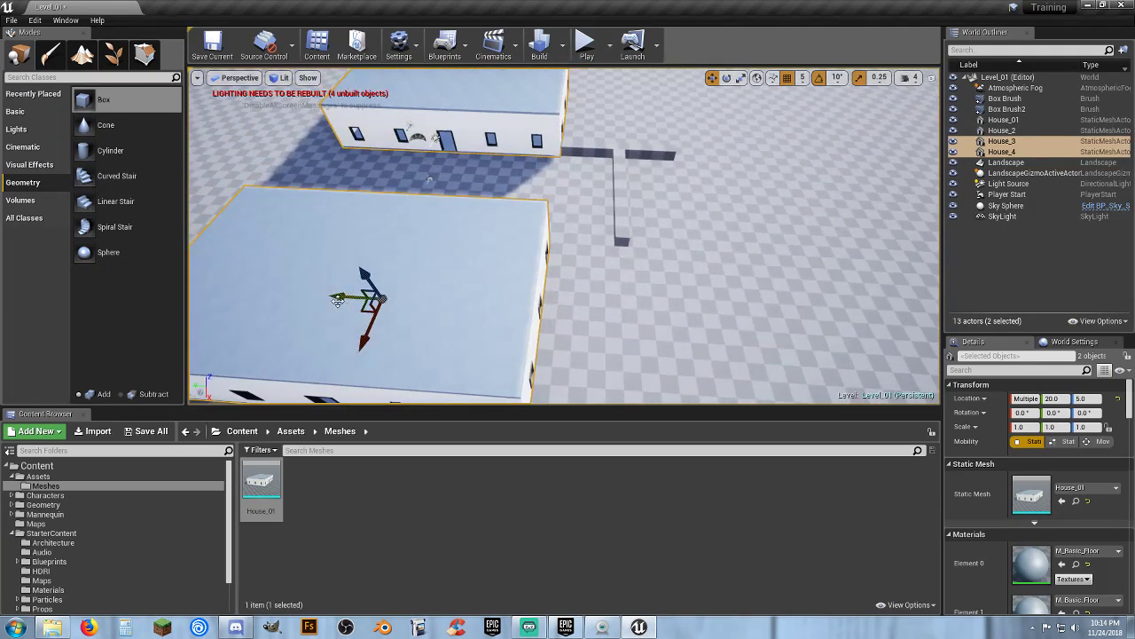
drag(337, 300, 815, 312)
key(w)
right_drag(728, 247, 698, 233)
key(w)
key(s)
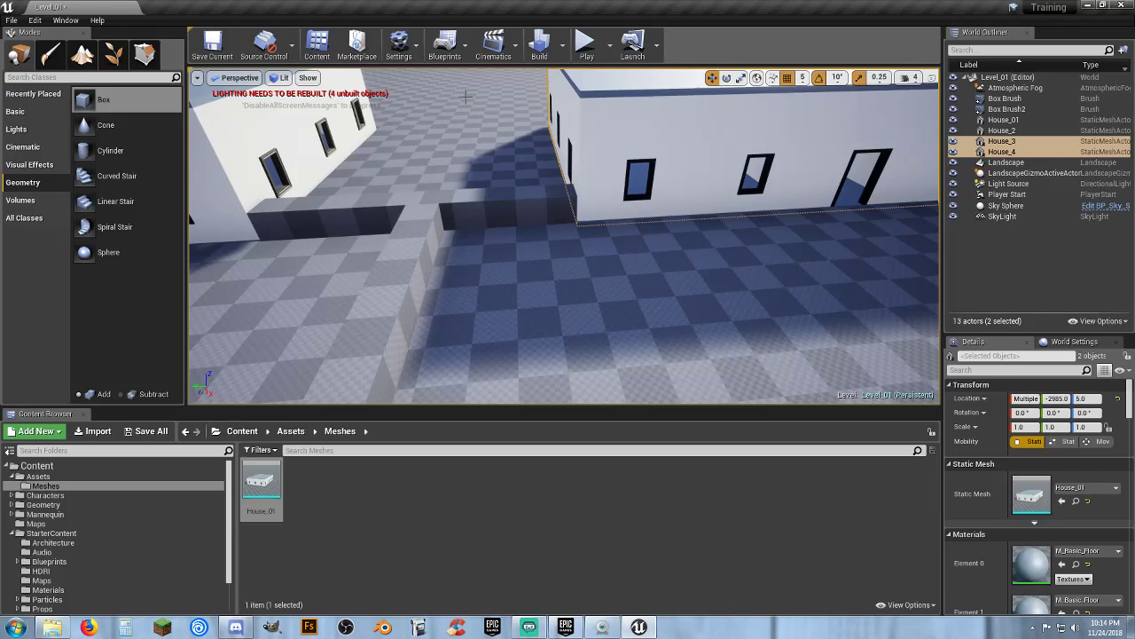
Move Box Brush2 along X to about -4576 and Box Brush along Y to about -4645
click(451, 199)
scroll(452, 203, down, 10)
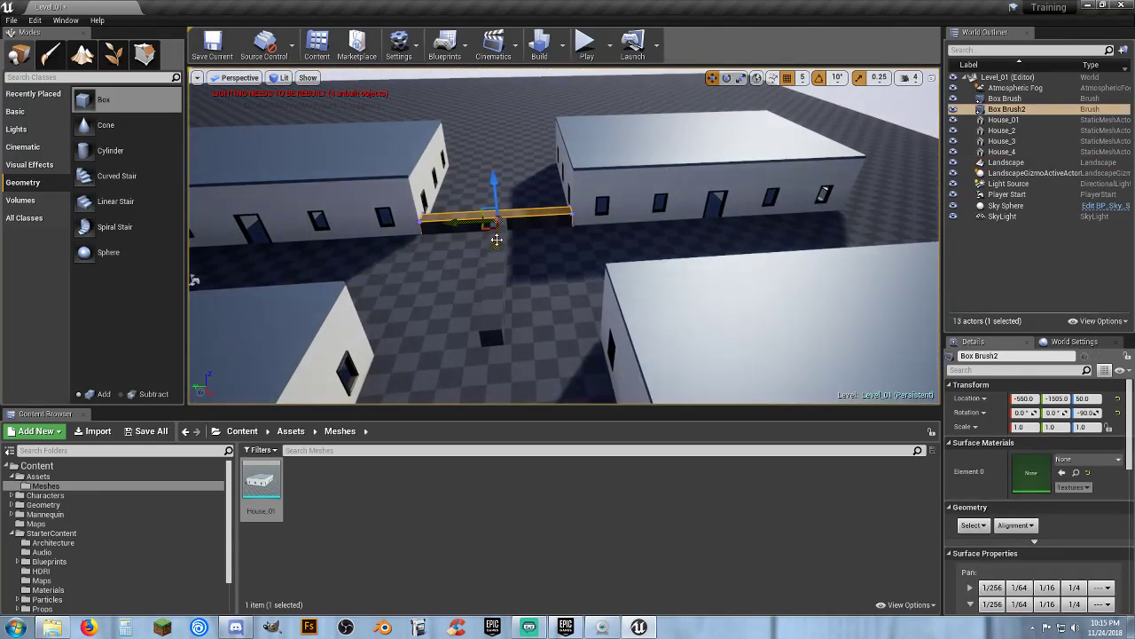
drag(488, 93, 488, 92)
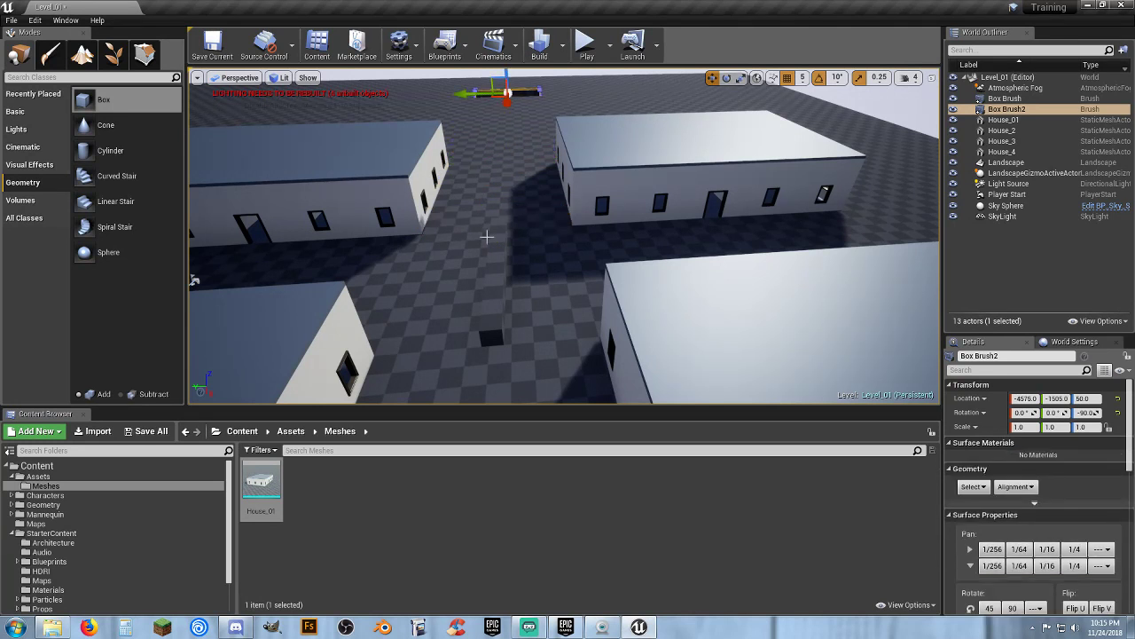
click(451, 265)
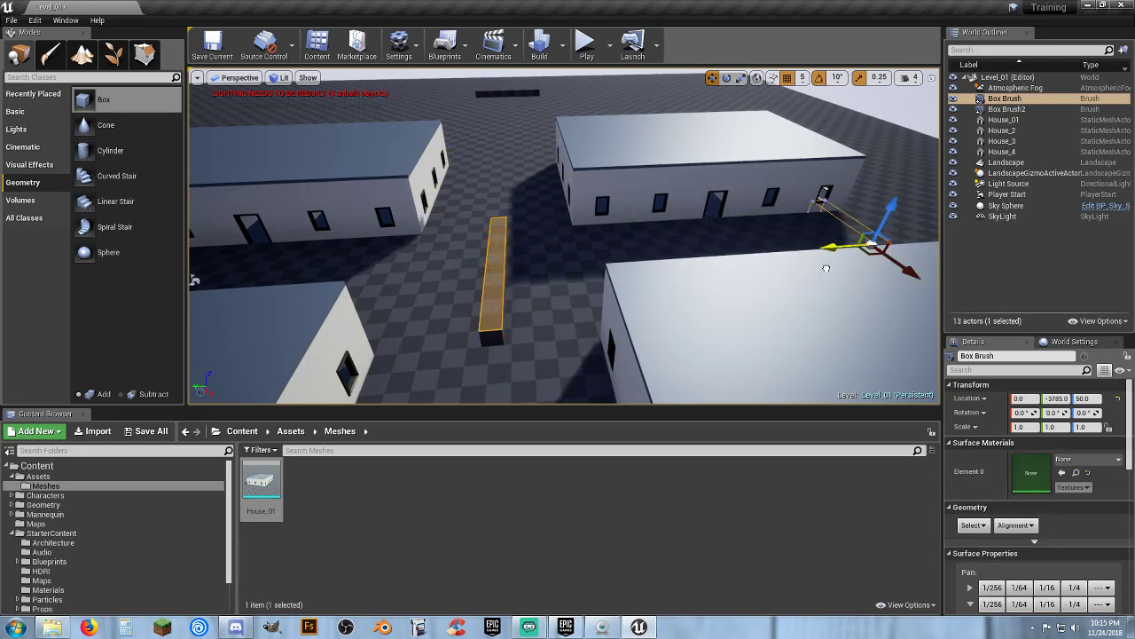
drag(810, 215, 814, 215)
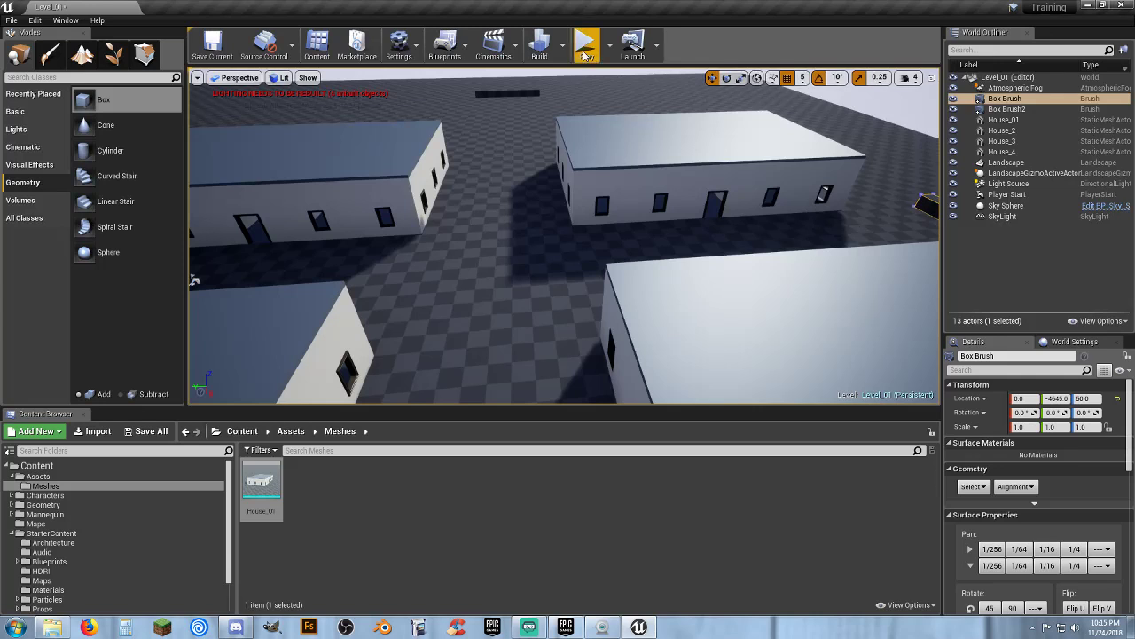
Play the level, run the character alongside the houses, and exit play mode
click(585, 55)
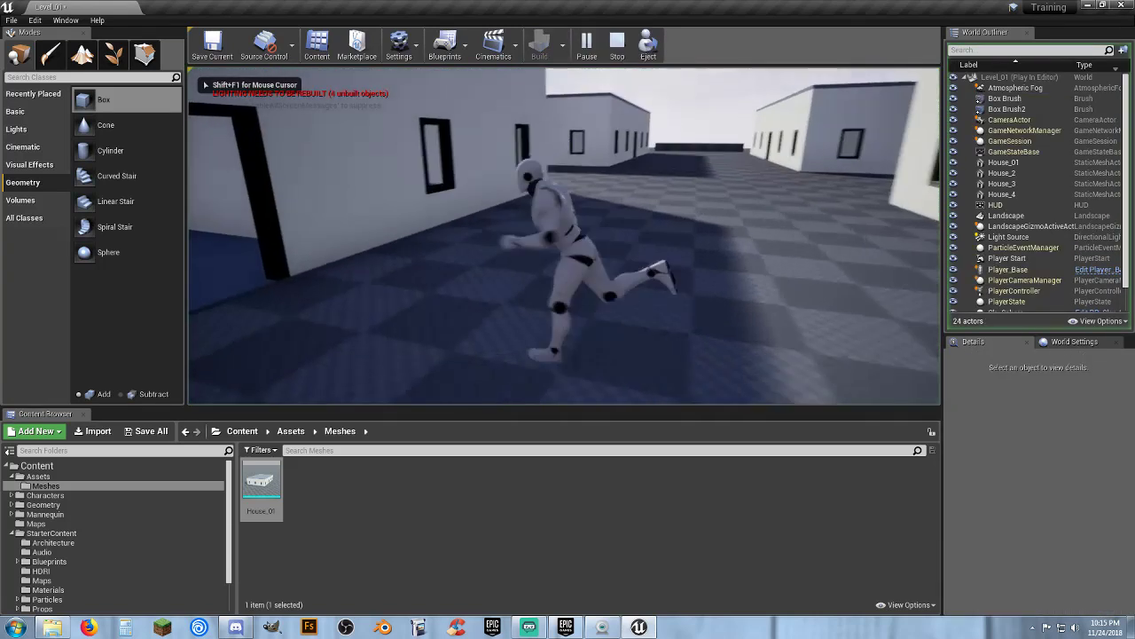
key(w)
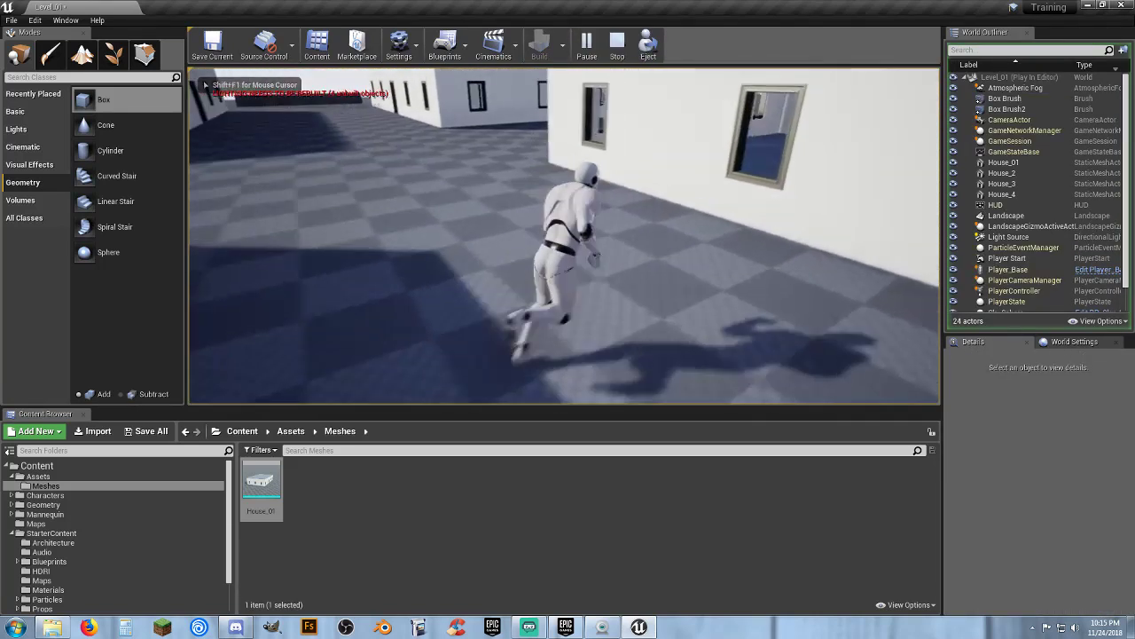
key(w)
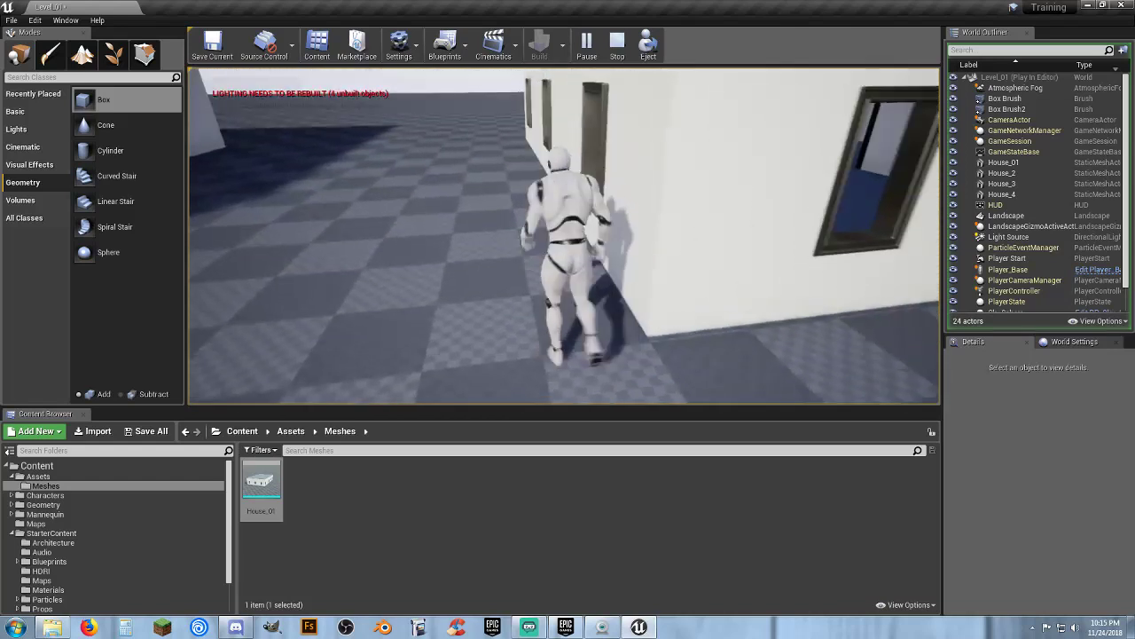
key(w)
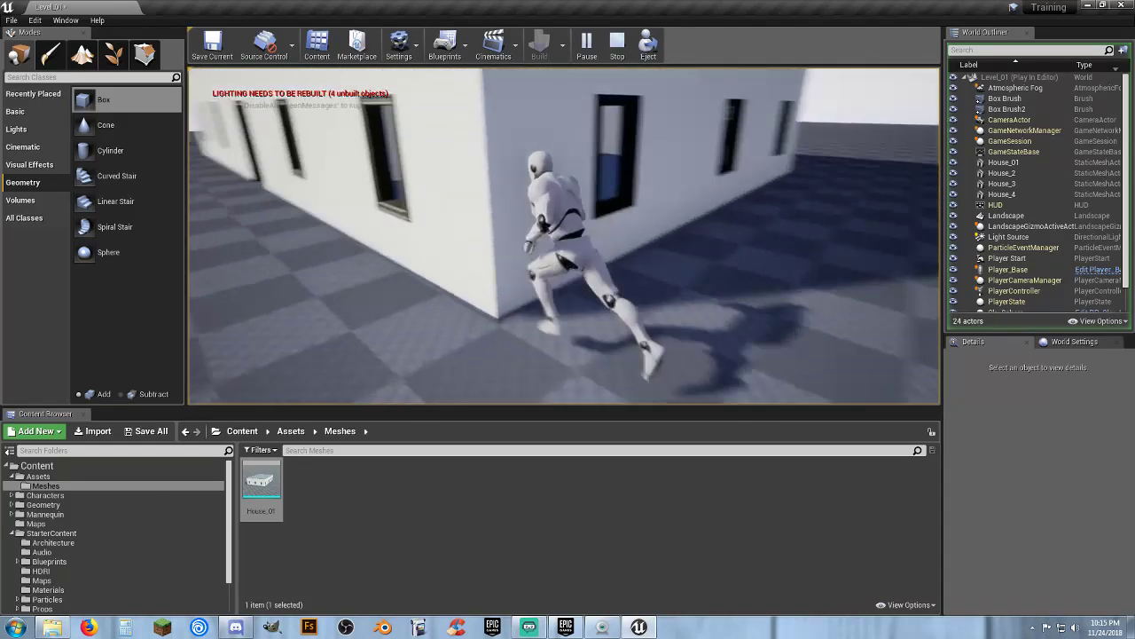
key(w)
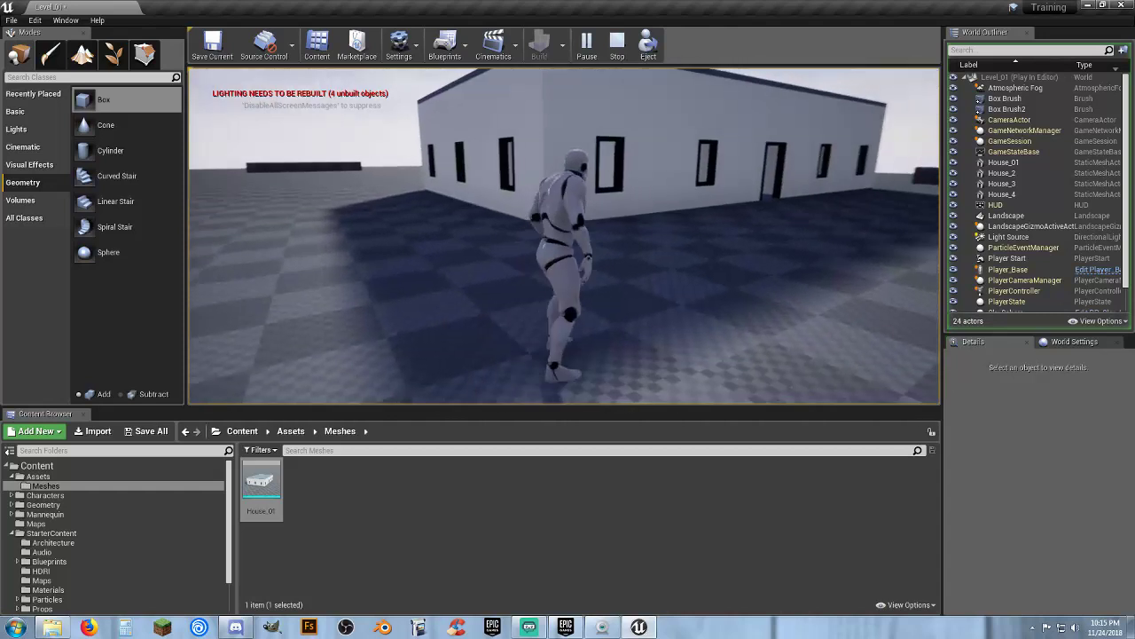
key(Escape)
Duplicate House_3 and House_4 and move the copies along Y to about -5275
key(w)
right_drag(564, 236, 678, 275)
key(s)
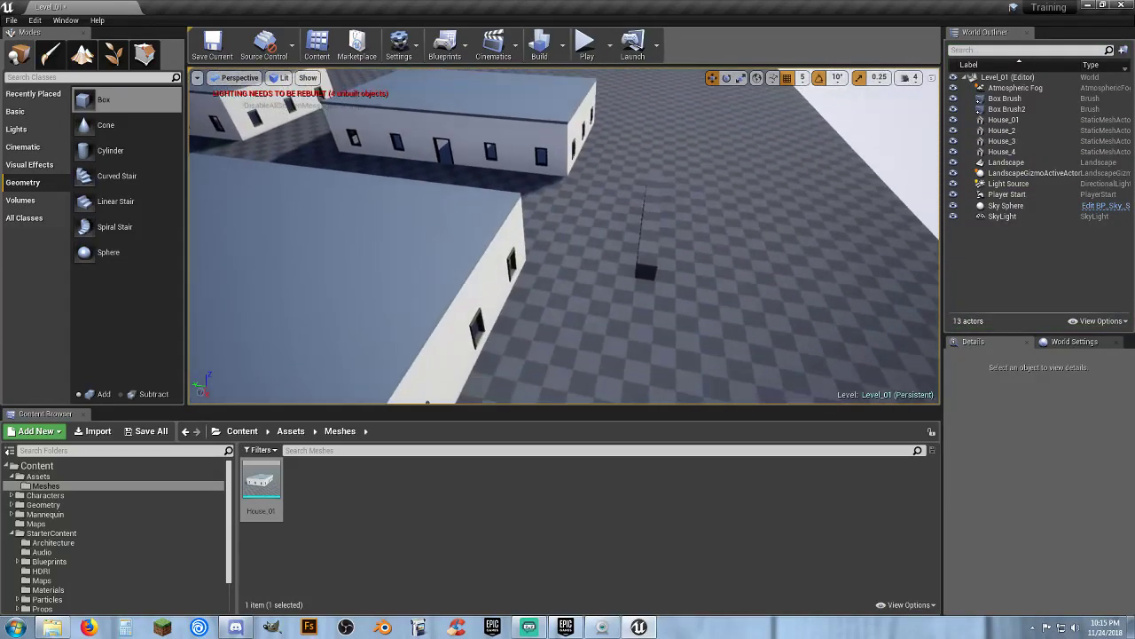
click(535, 142)
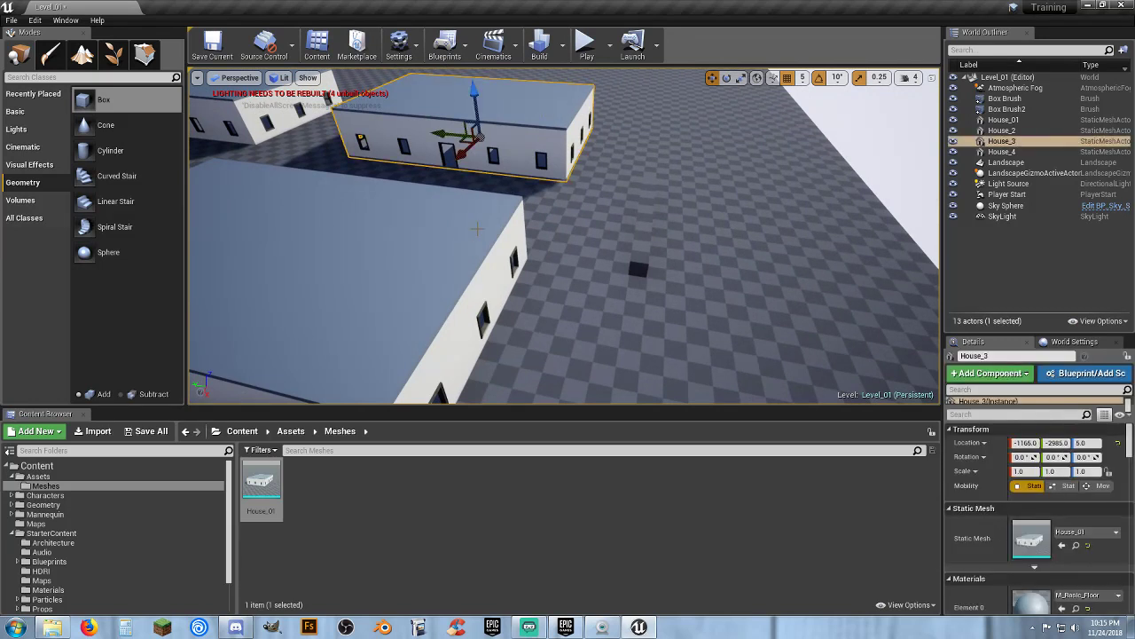
click(478, 231)
ctrl+click(516, 104)
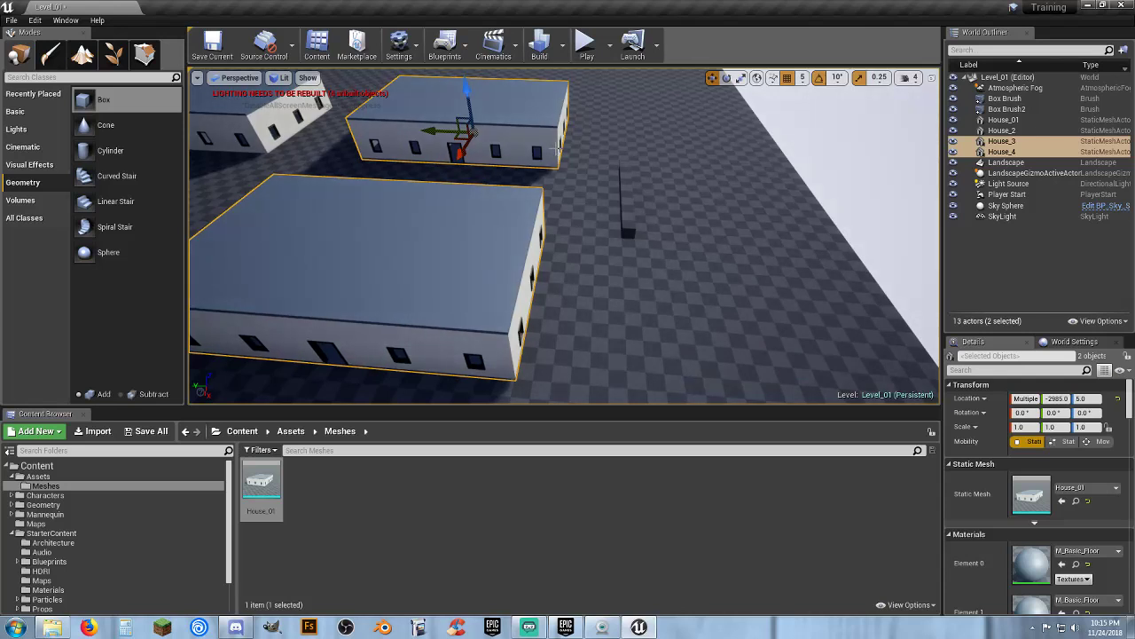
key(ctrl+w)
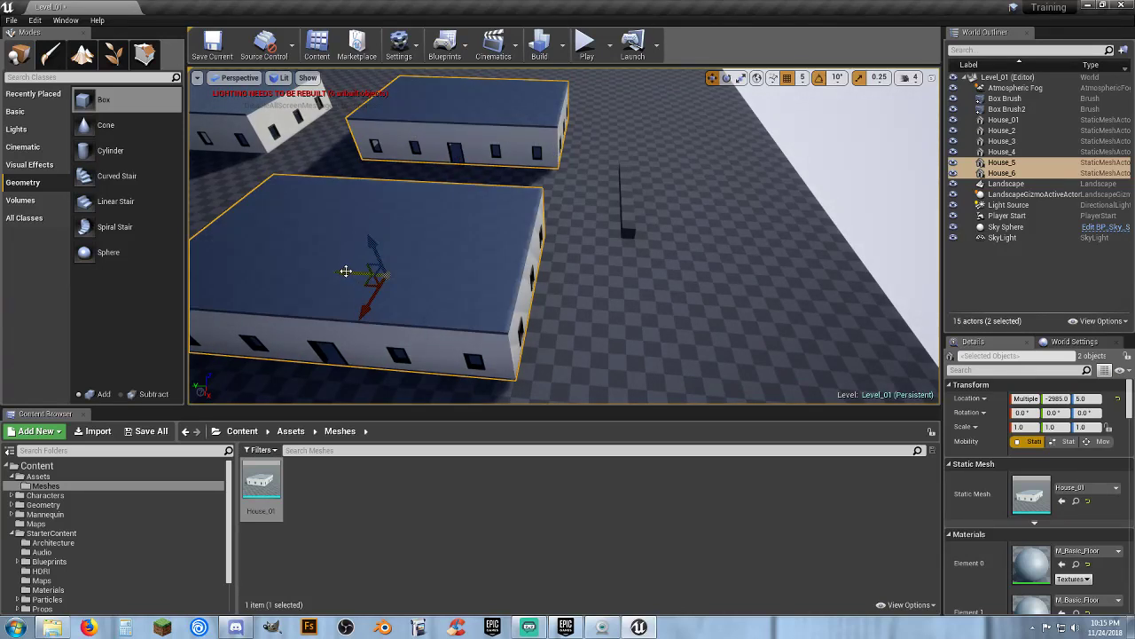
drag(346, 271, 692, 321)
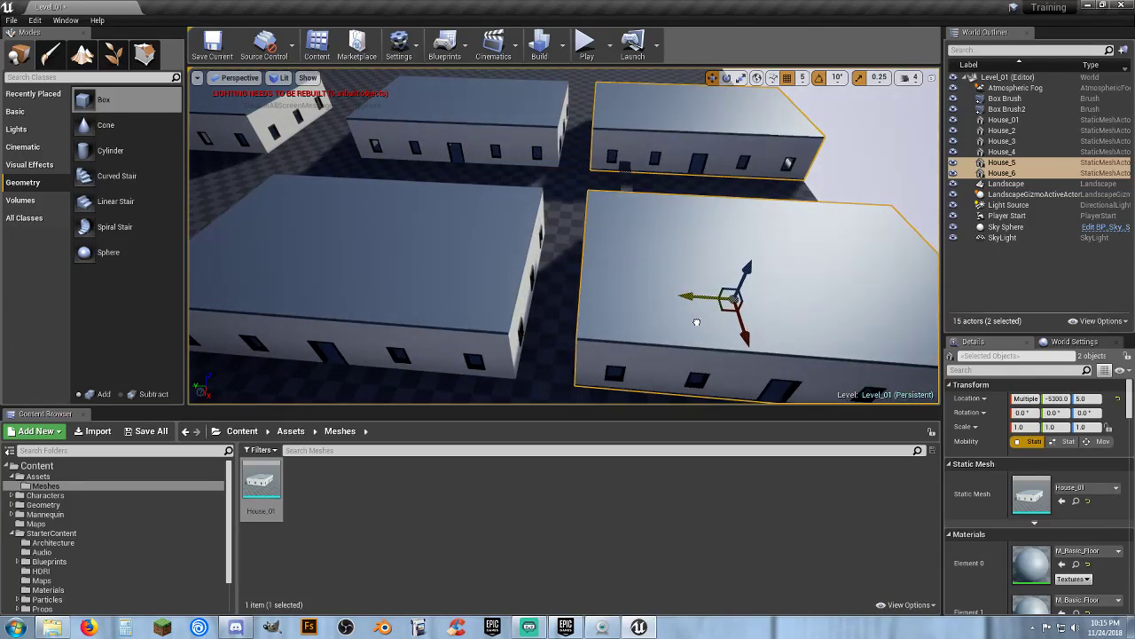
key(w)
right_drag(650, 337, 664, 277)
key(s)
drag(805, 121, 798, 124)
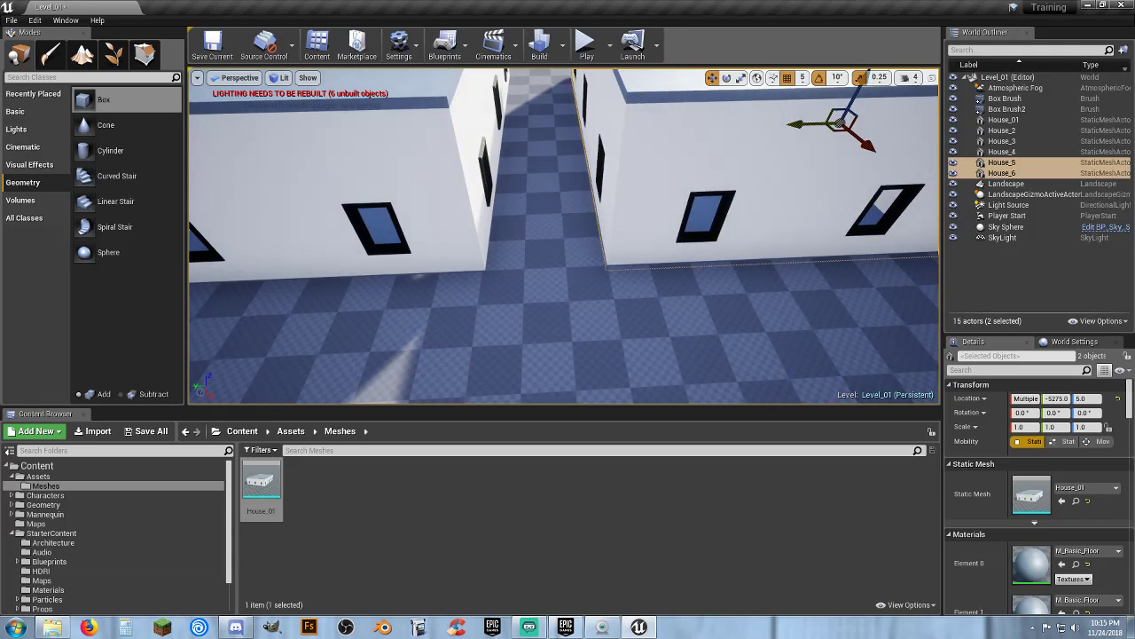
Duplicate House_01 and House_2 once more and place the copies along Y at about 2320
key(s)
right_drag(656, 293, 568, 232)
key(a)
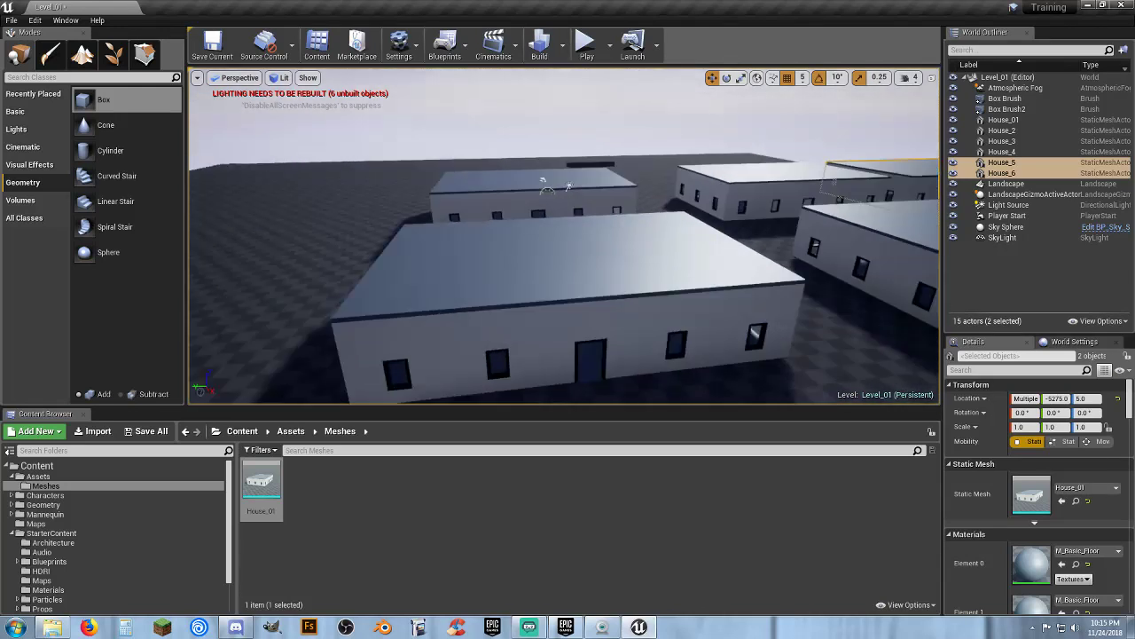
key(s)
right_drag(807, 190, 753, 193)
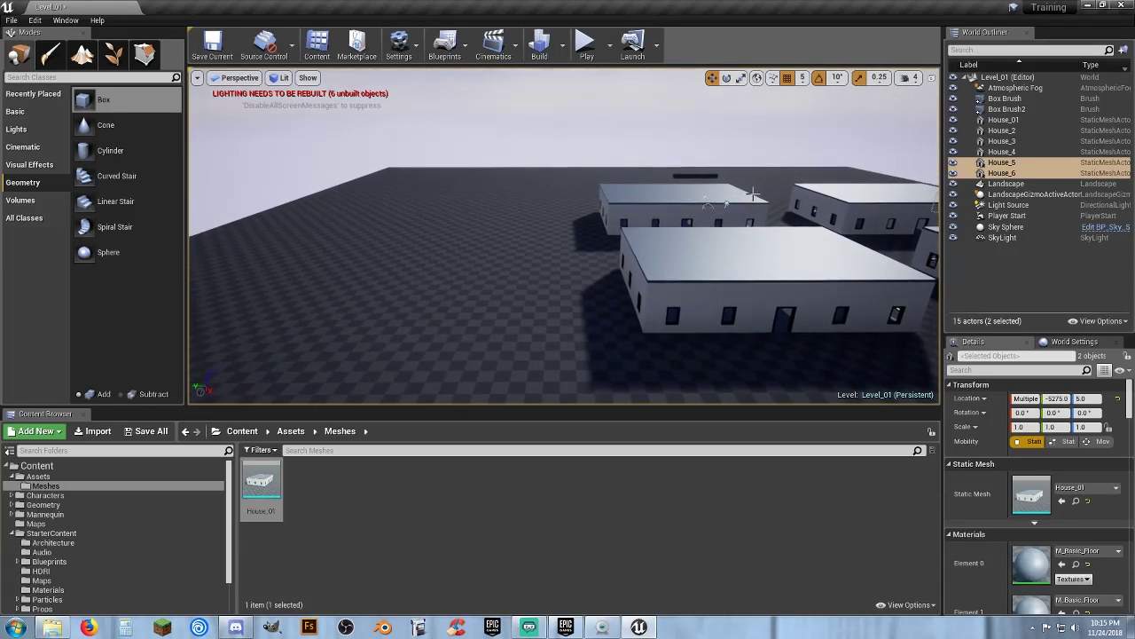
click(681, 217)
ctrl+click(678, 260)
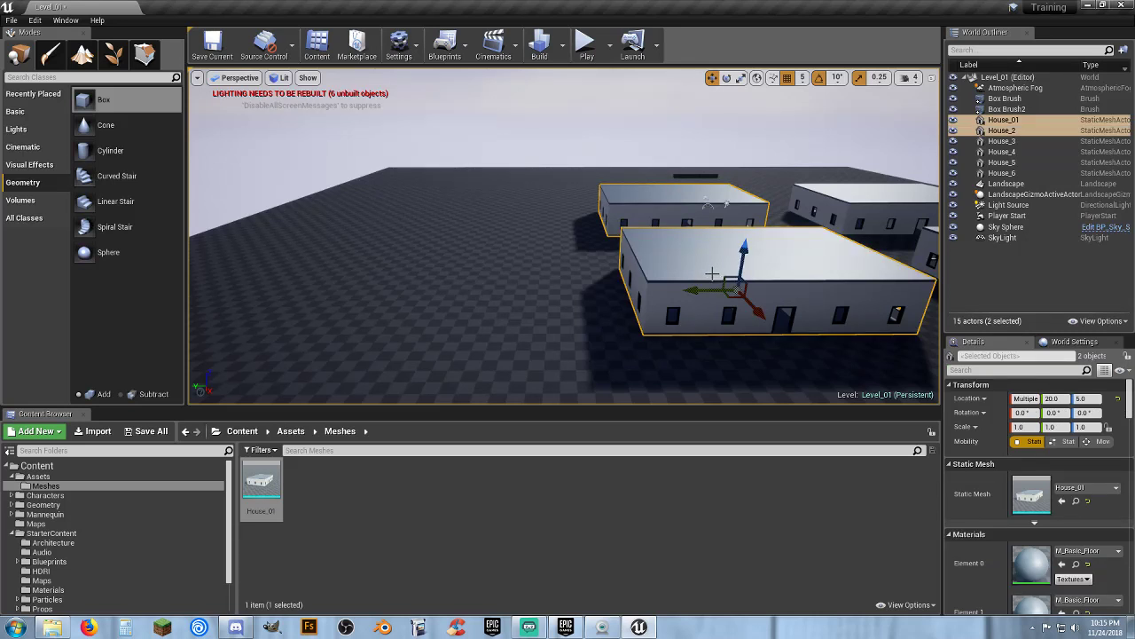
key(ctrl+w)
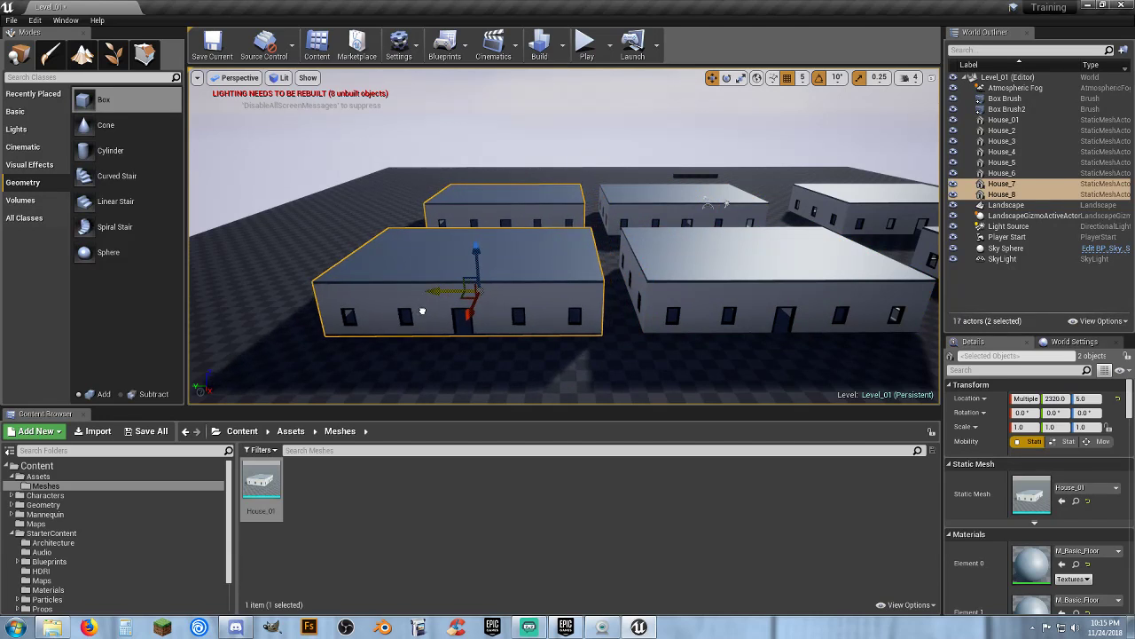
key(w)
mouse_move(504, 335)
right_down()
mouse_move(503, 348)
mouse_move(504, 332)
right_up()
key(s)
Play the level and run the character between the rows of houses
click(589, 53)
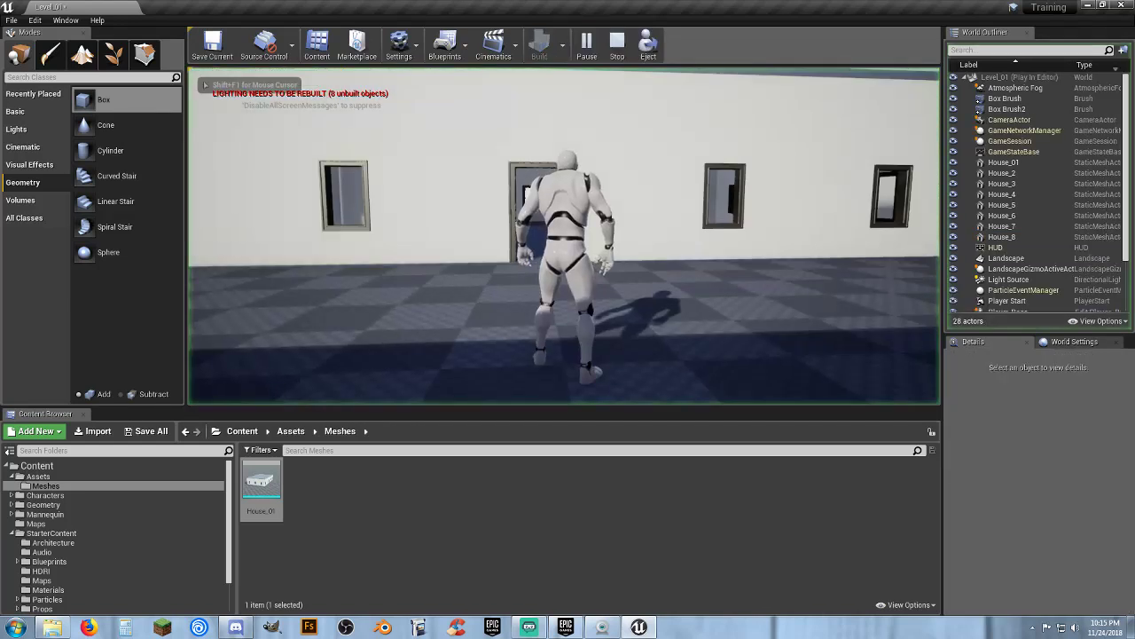
key(w)
key(w)
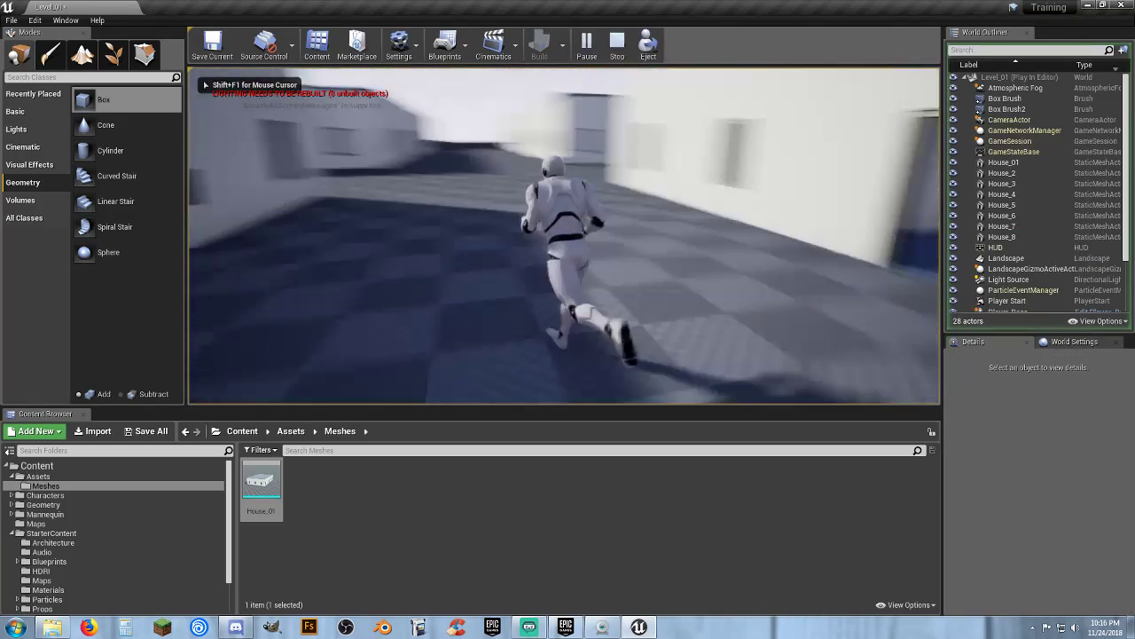
key(w)
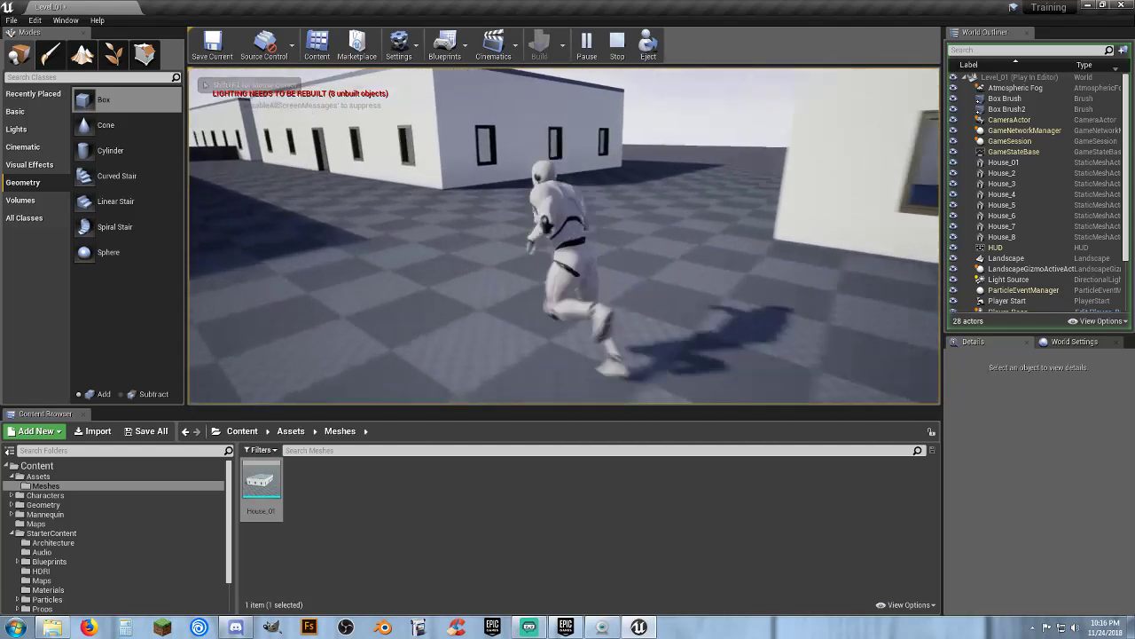
key(w)
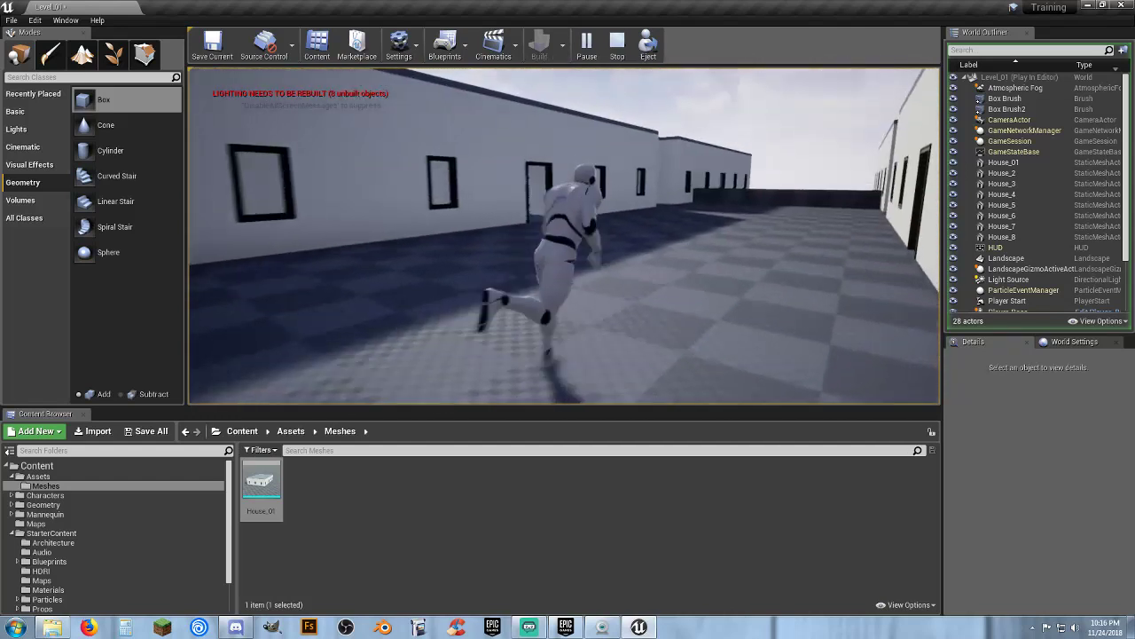
Keep running the character through the alleys and into a house, then exit play mode
key(w)
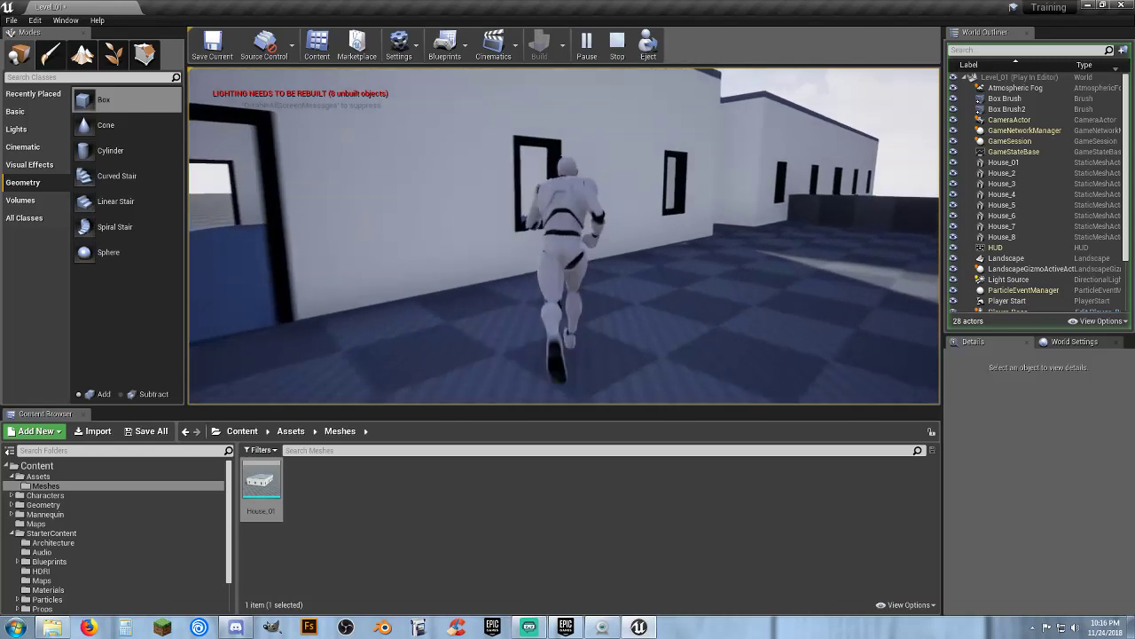
key(w)
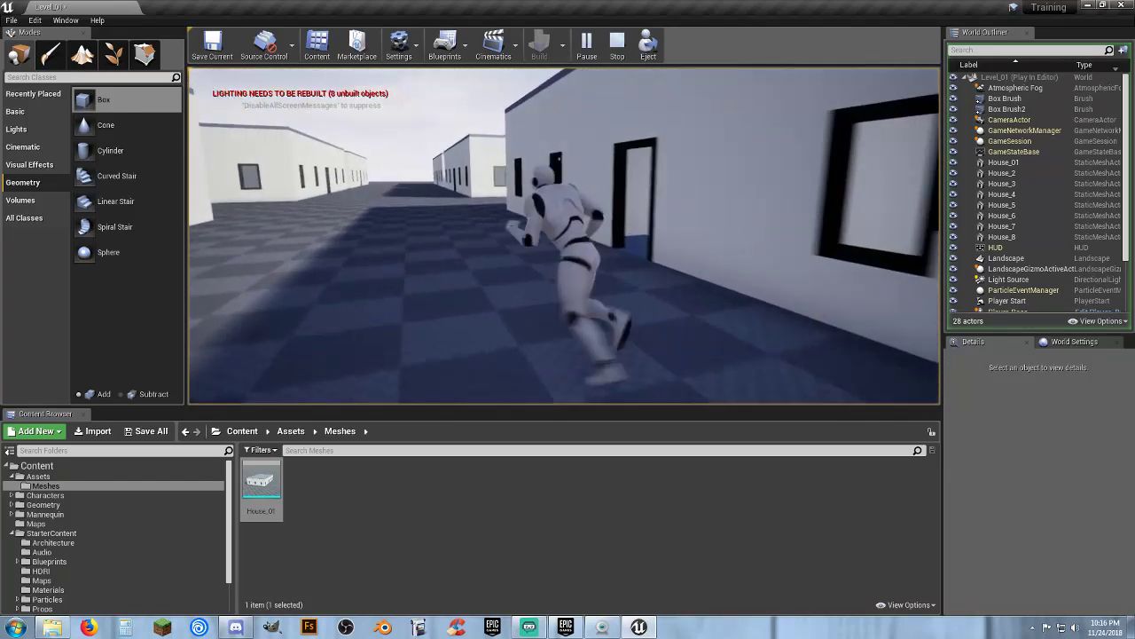
key(w)
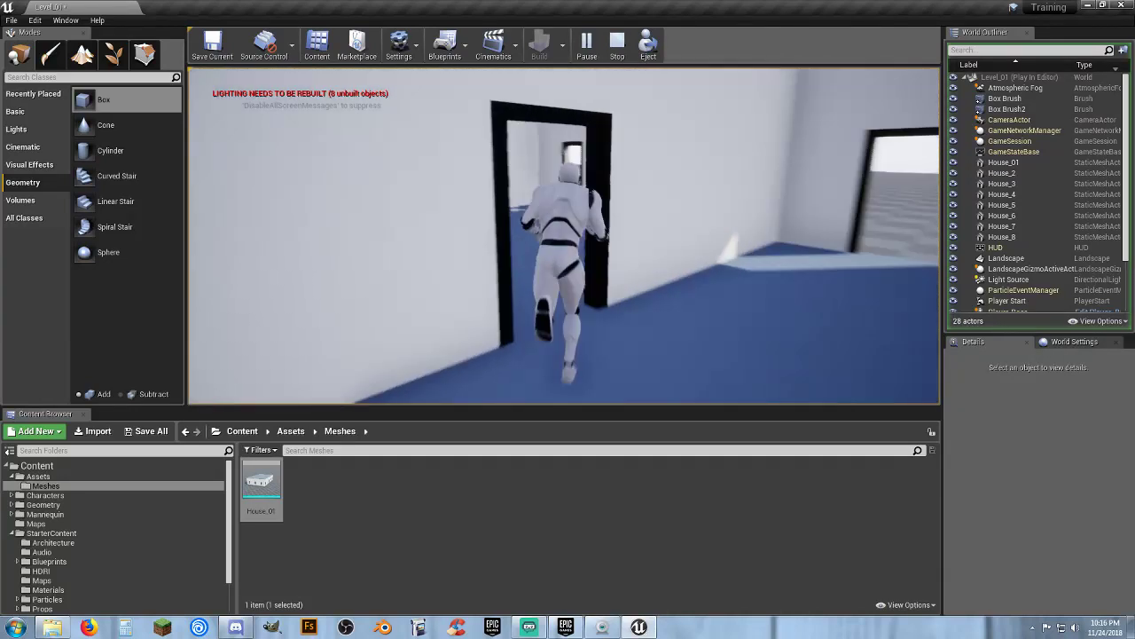
key(w)
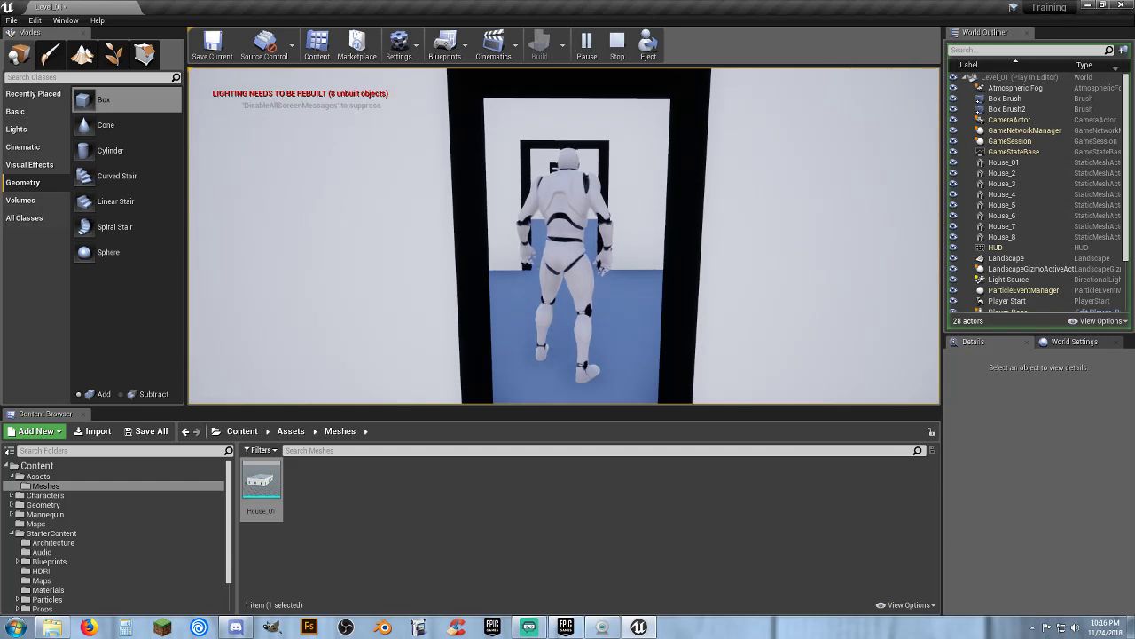
key(w)
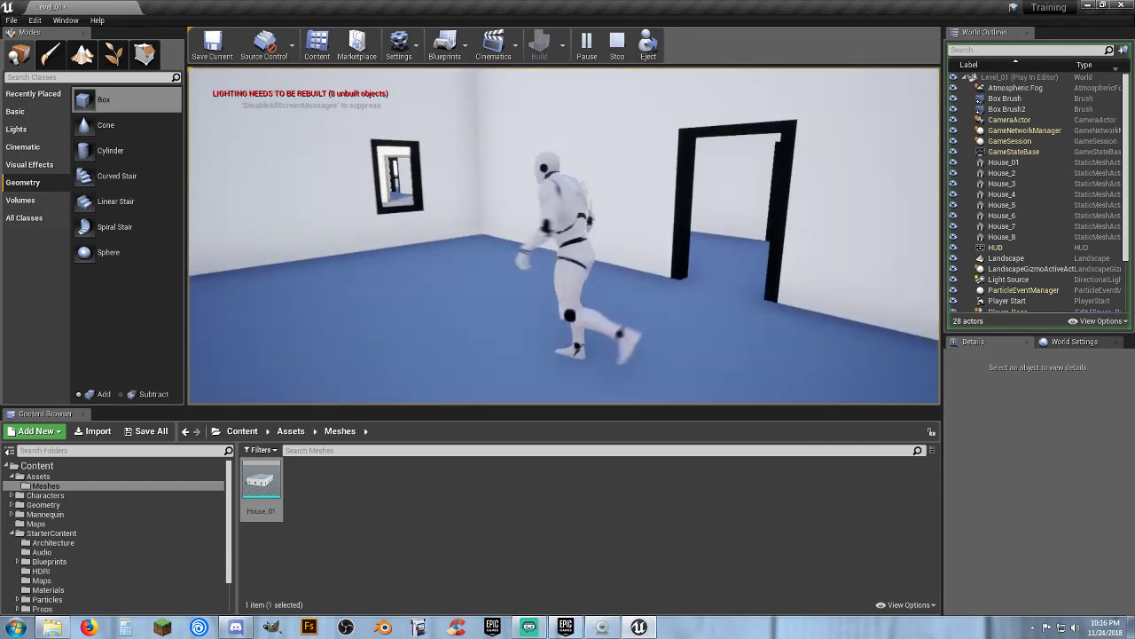
key(w)
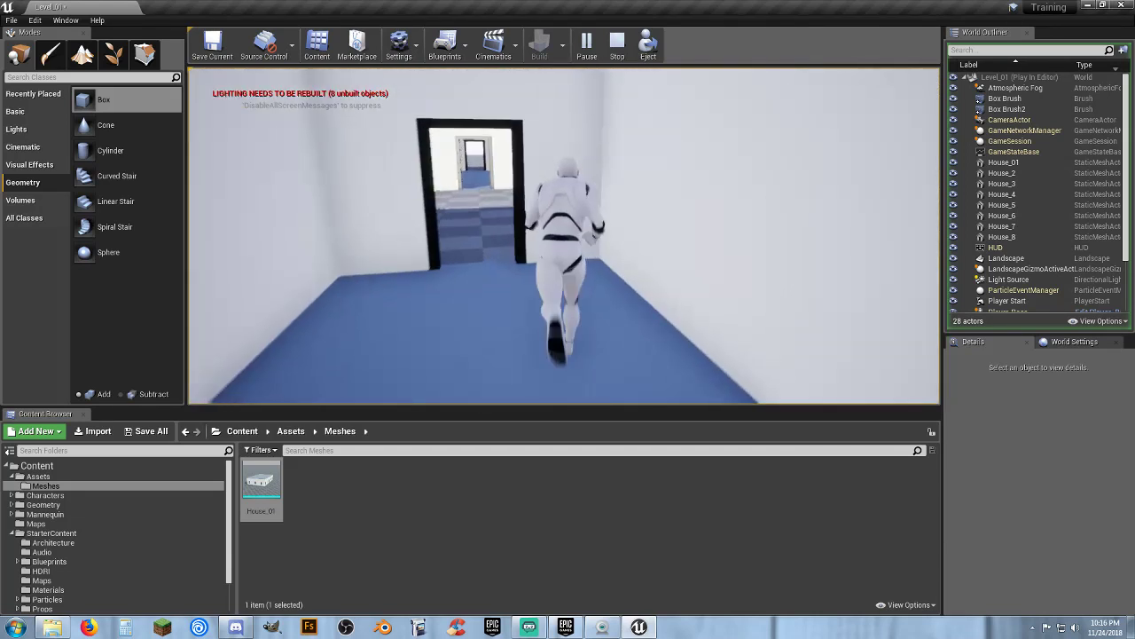
key(w)
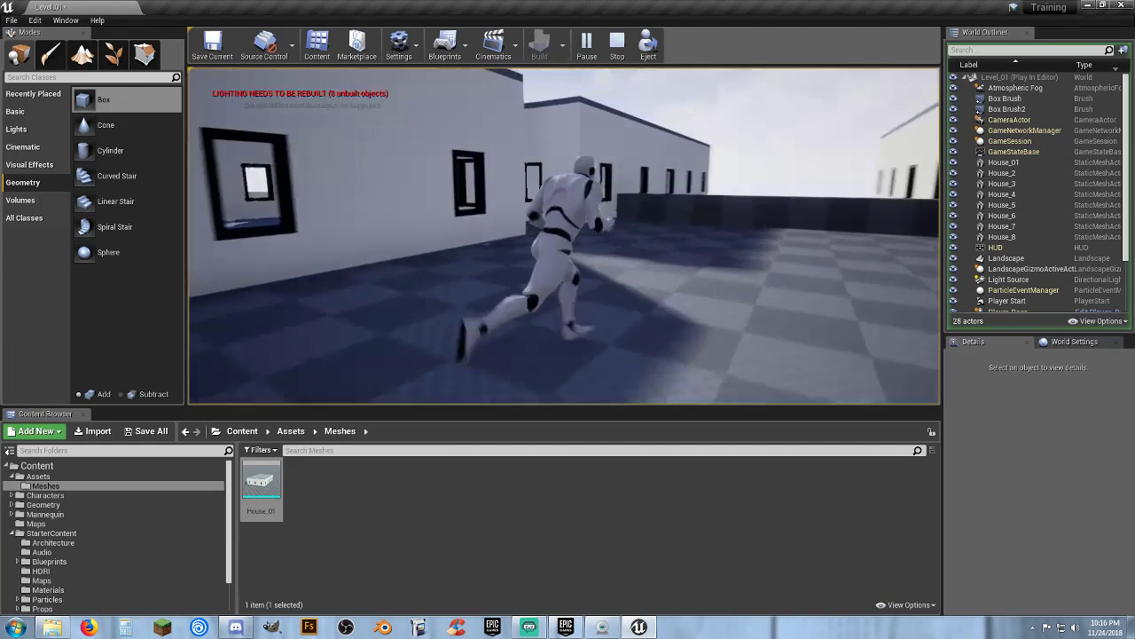
key(w)
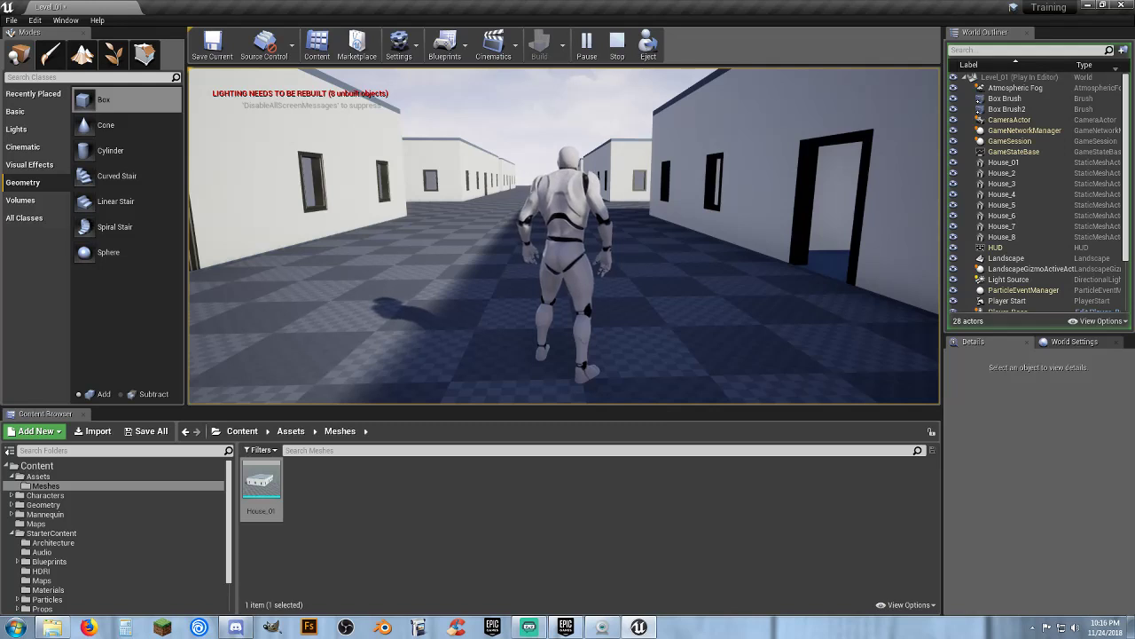
key(w)
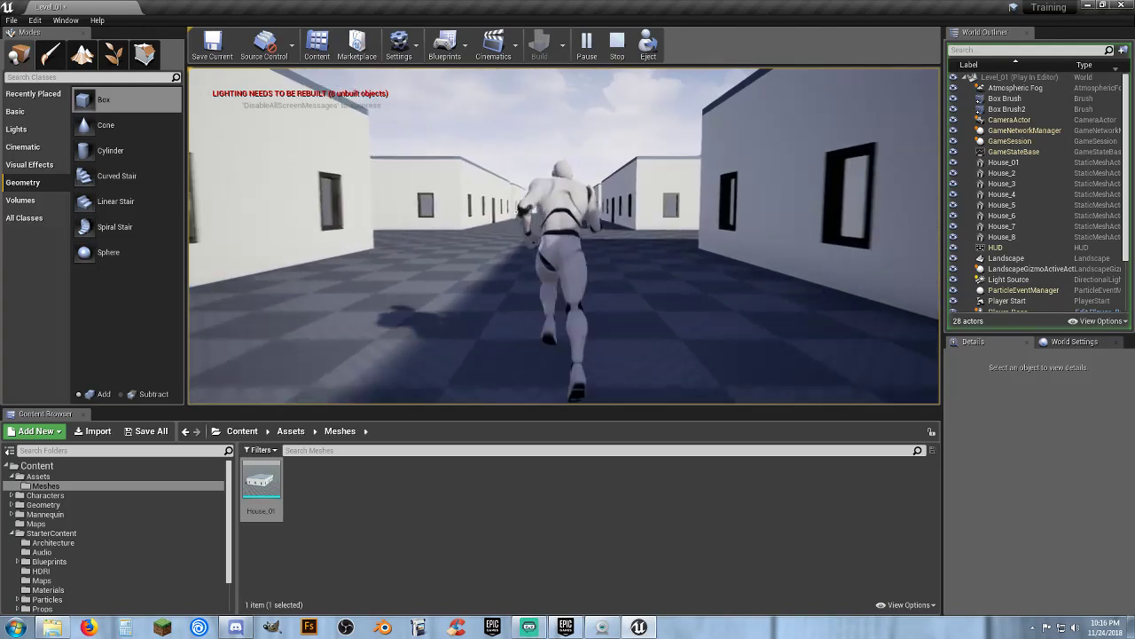
key(w)
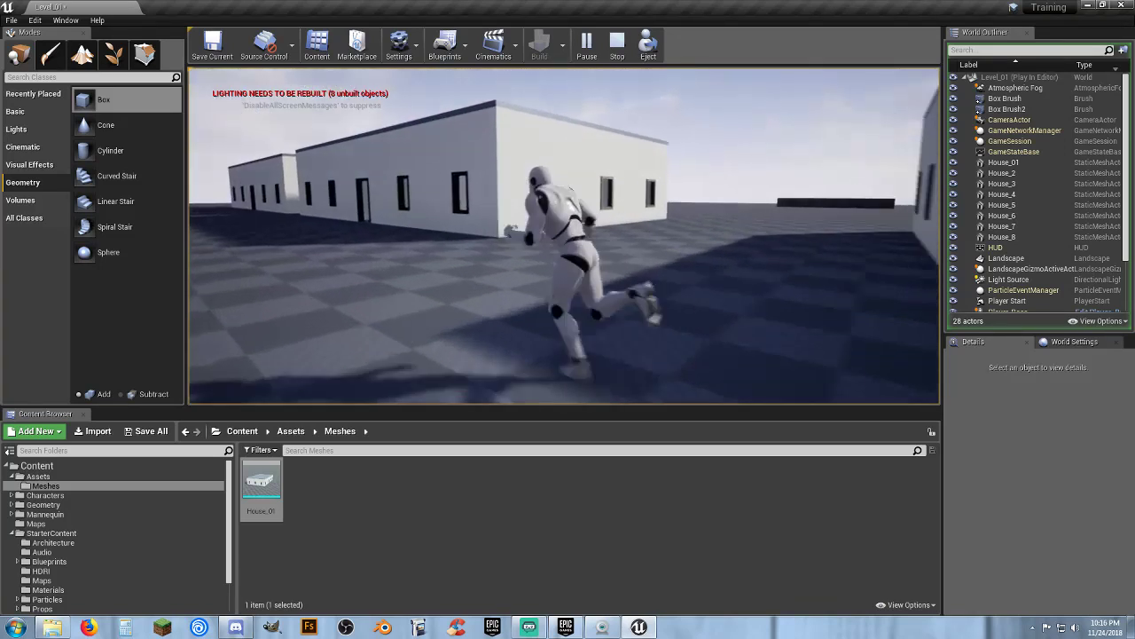
key(w)
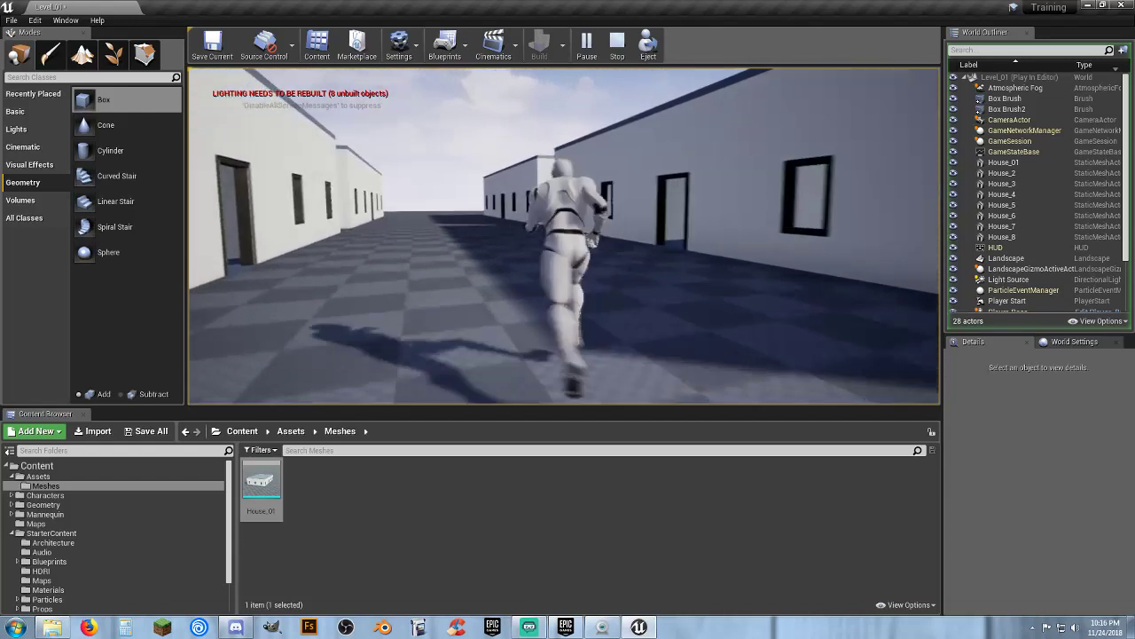
key(w)
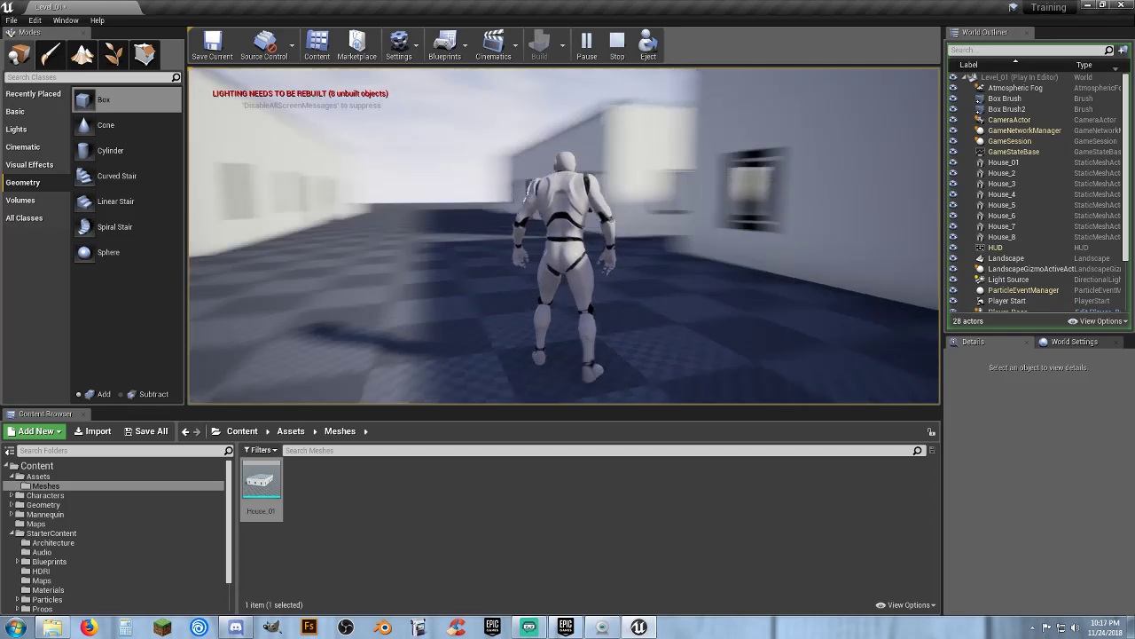
key(Escape)
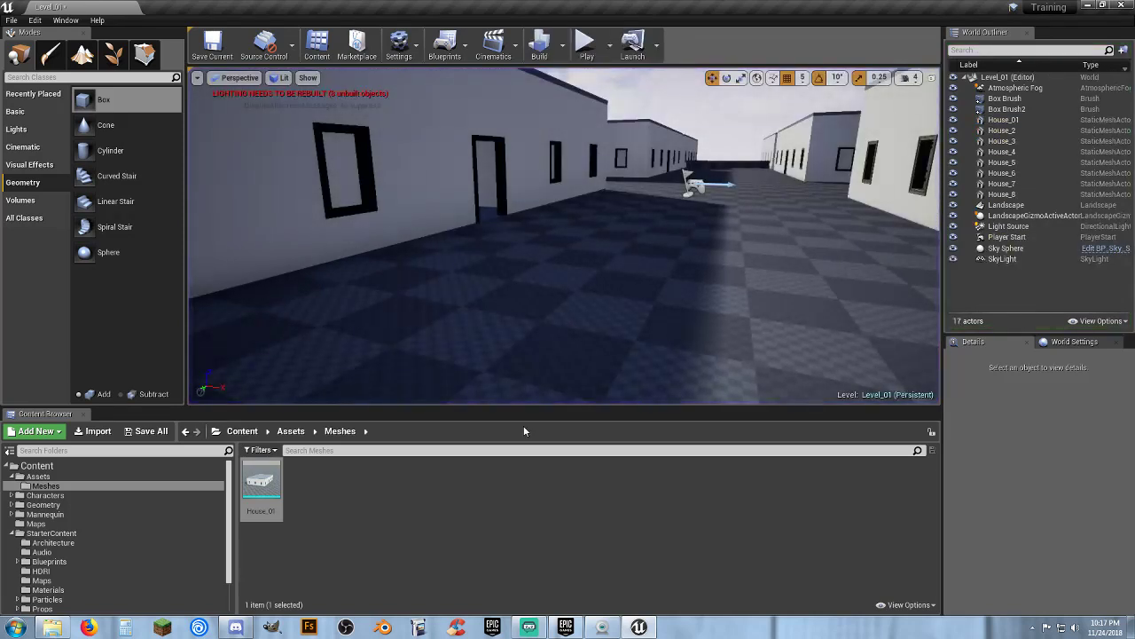
Duplicate House_7 and House_8 and move the copies along Y to about 4625
right_drag(532, 266, 609, 304)
key(s)
key(d)
key(s)
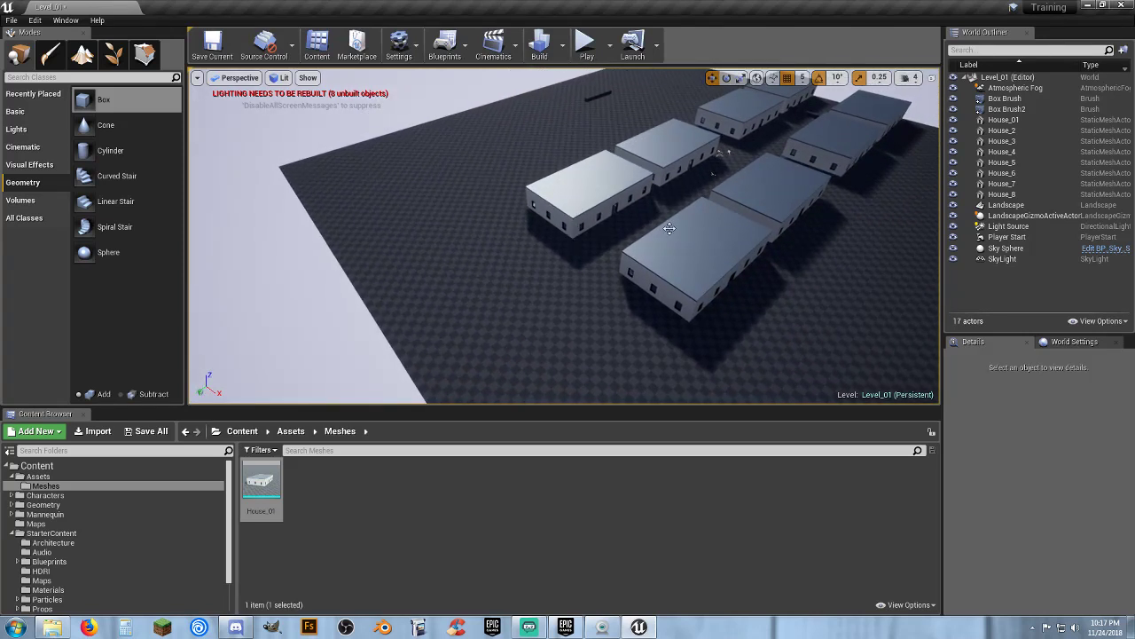
click(589, 187)
ctrl+click(685, 252)
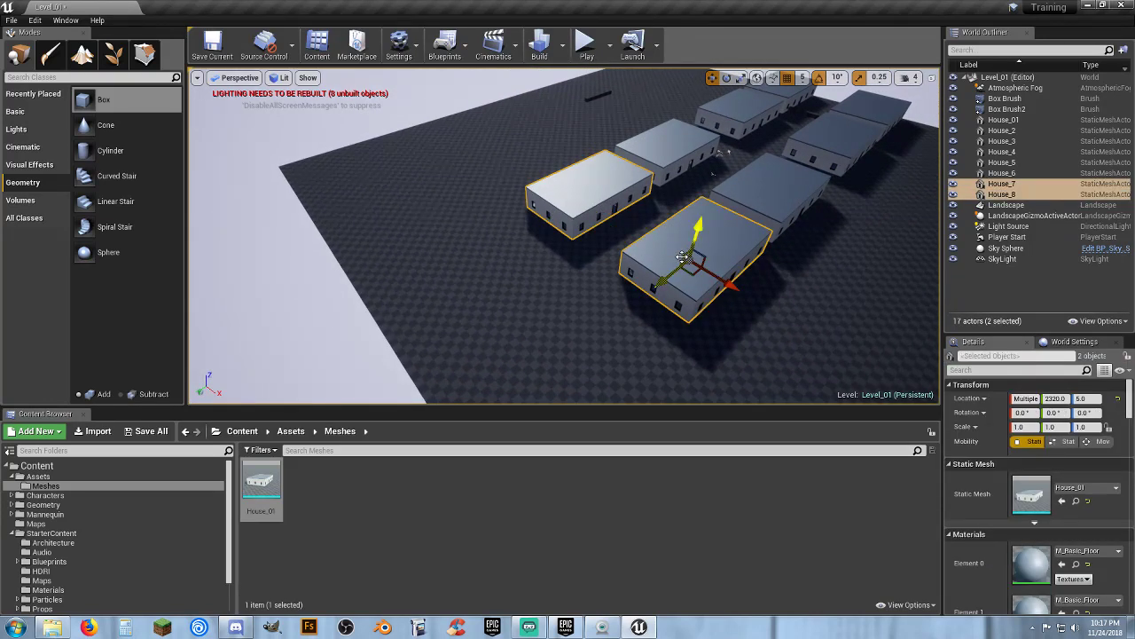
key(ctrl+w)
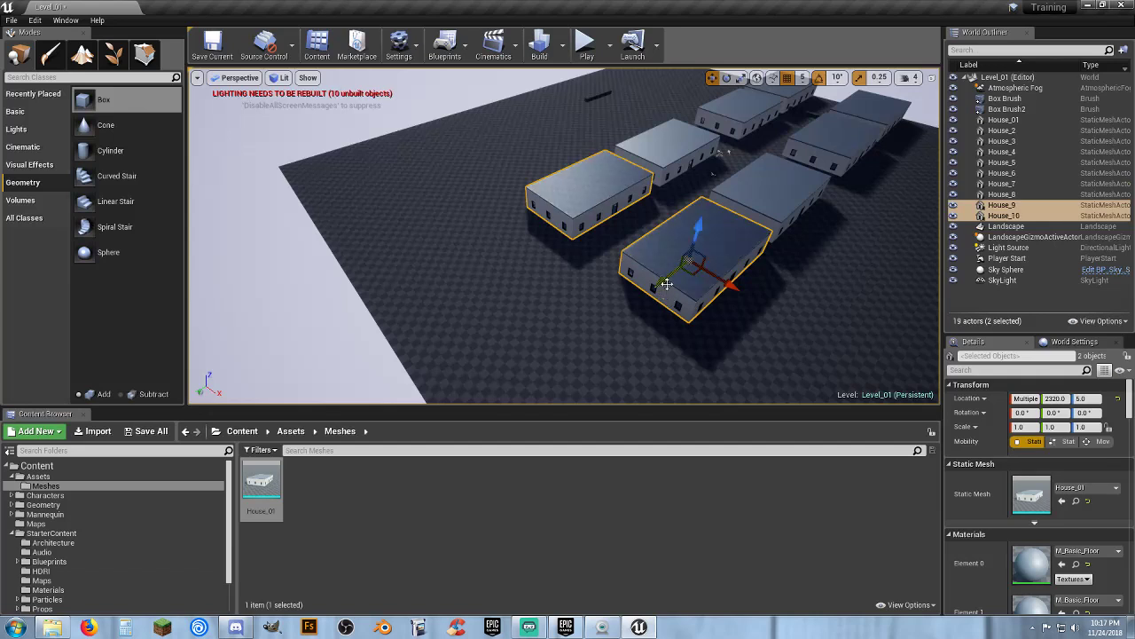
drag(664, 284, 603, 334)
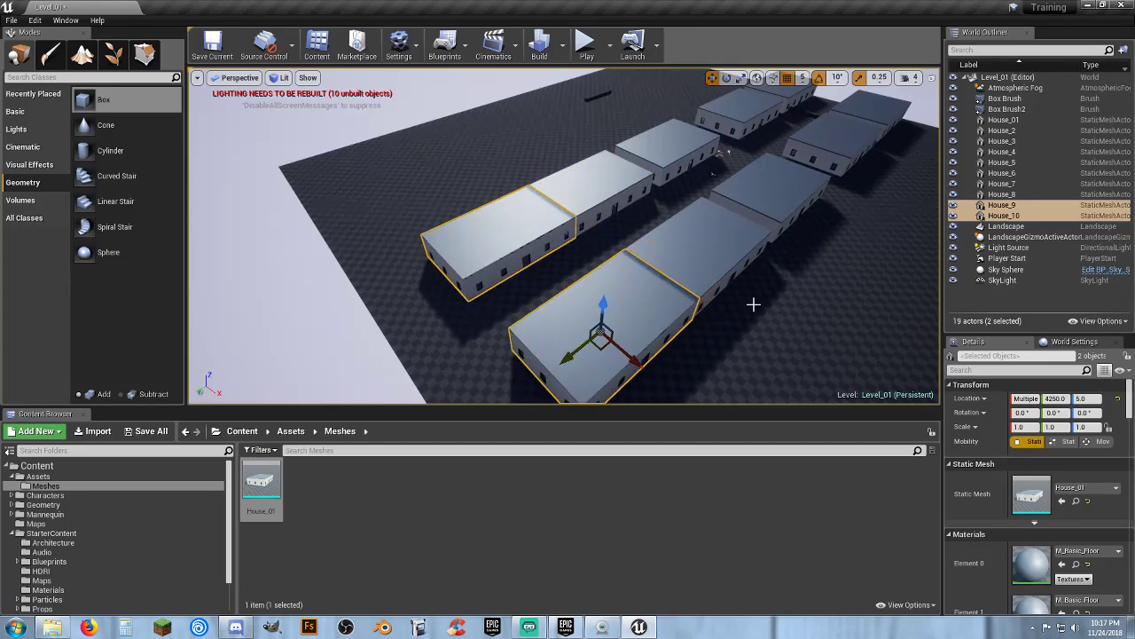
key(f)
key(d)
right_drag(604, 334, 391, 291)
key(w)
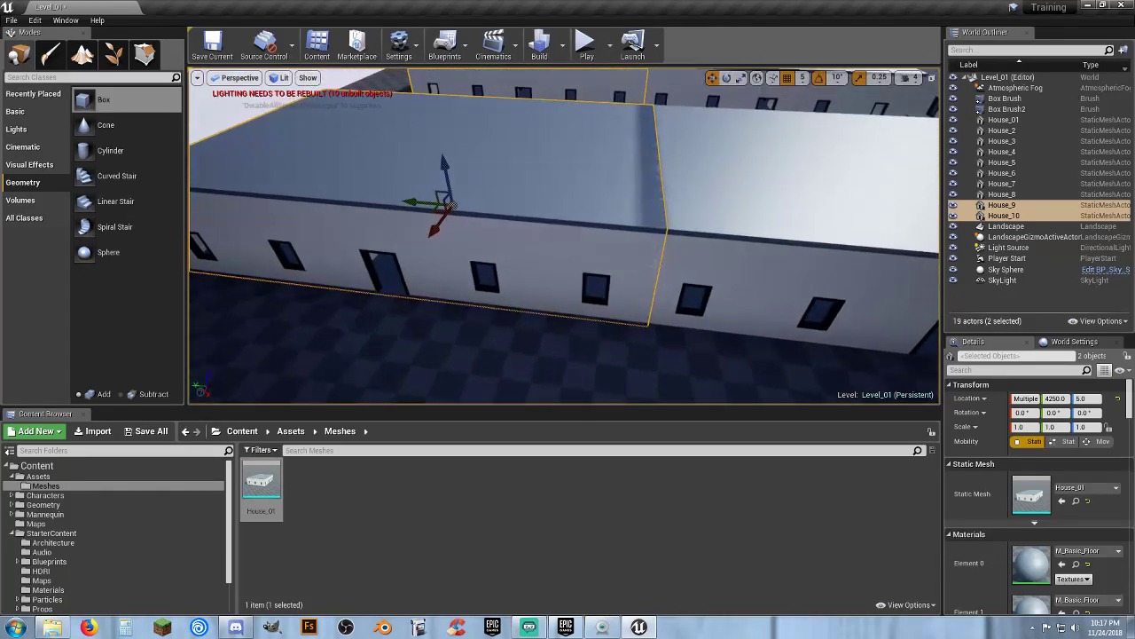
drag(413, 201, 345, 206)
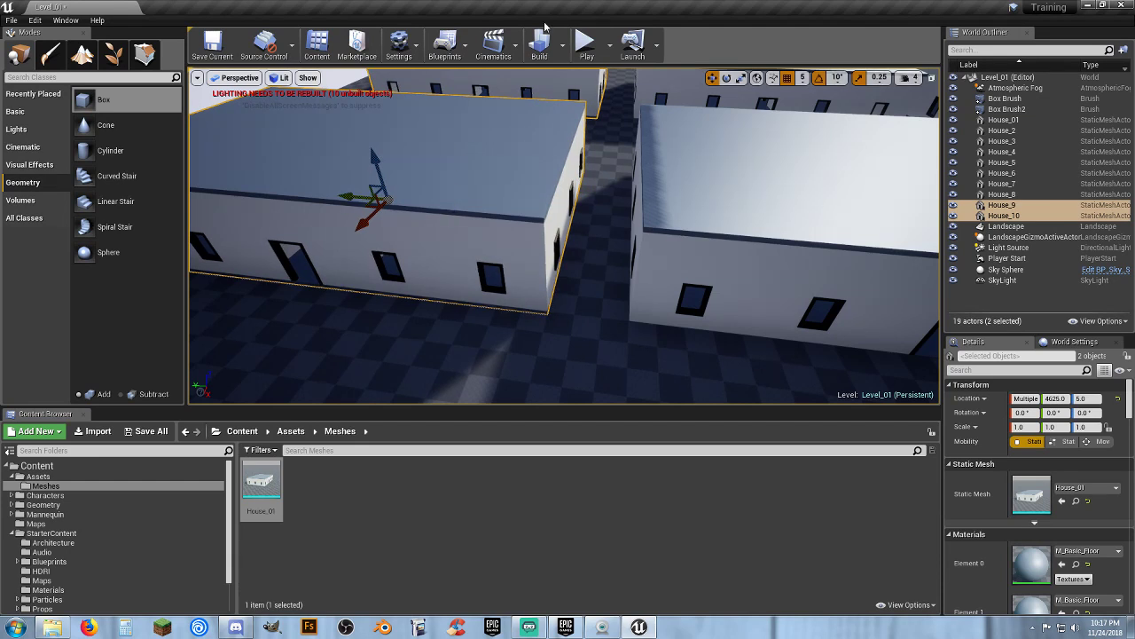
Play the level, run briefly between the new houses, and exit play mode
click(586, 42)
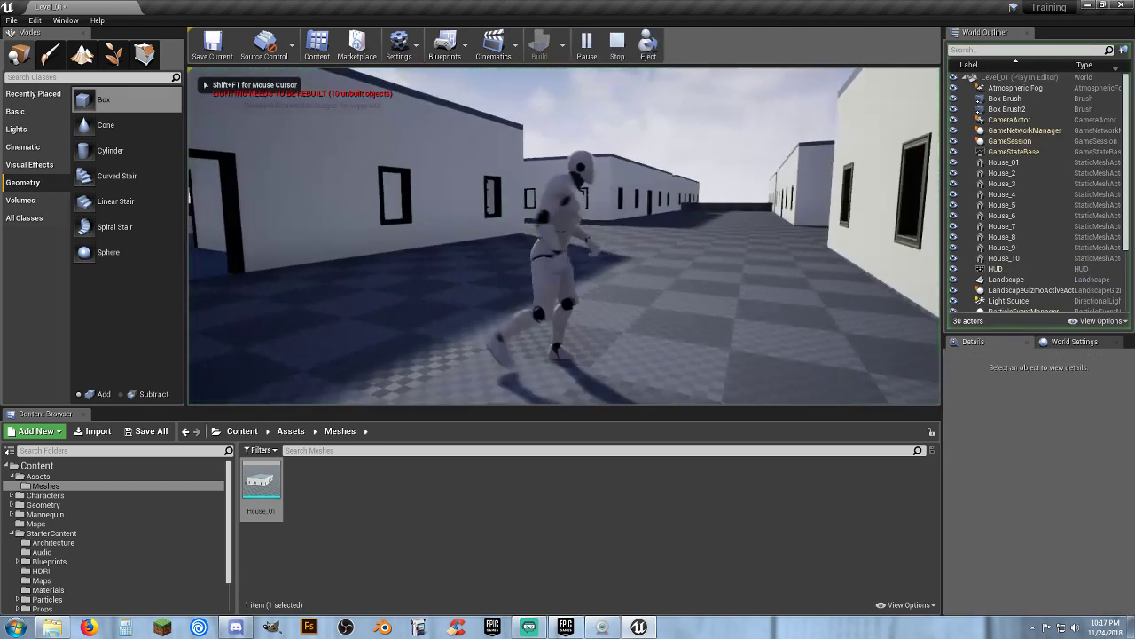
key(w)
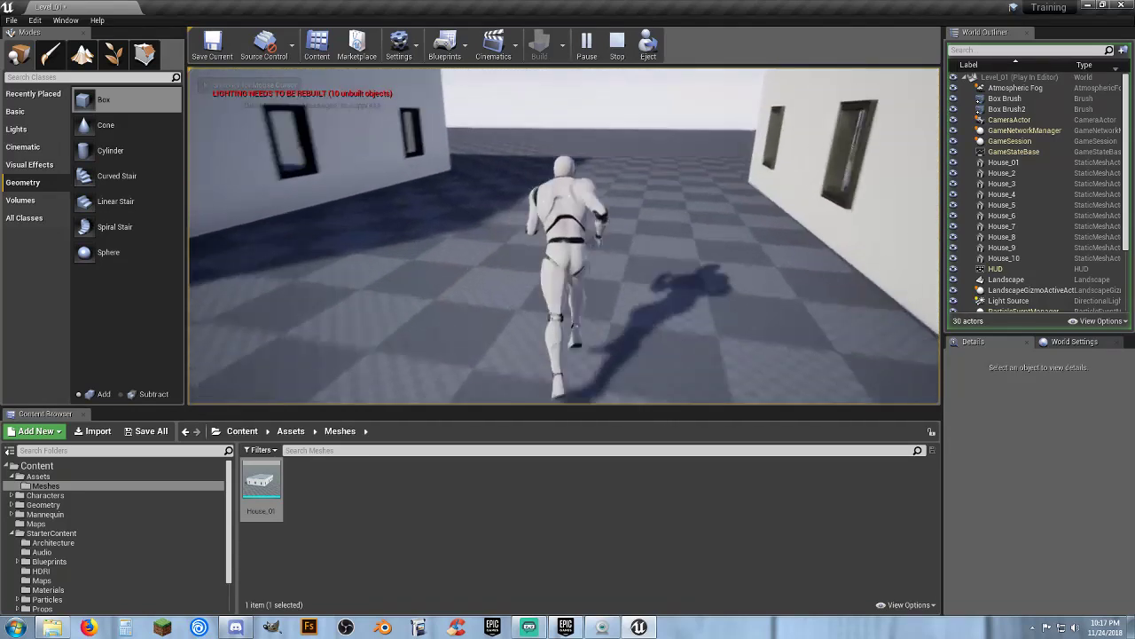
key(Escape)
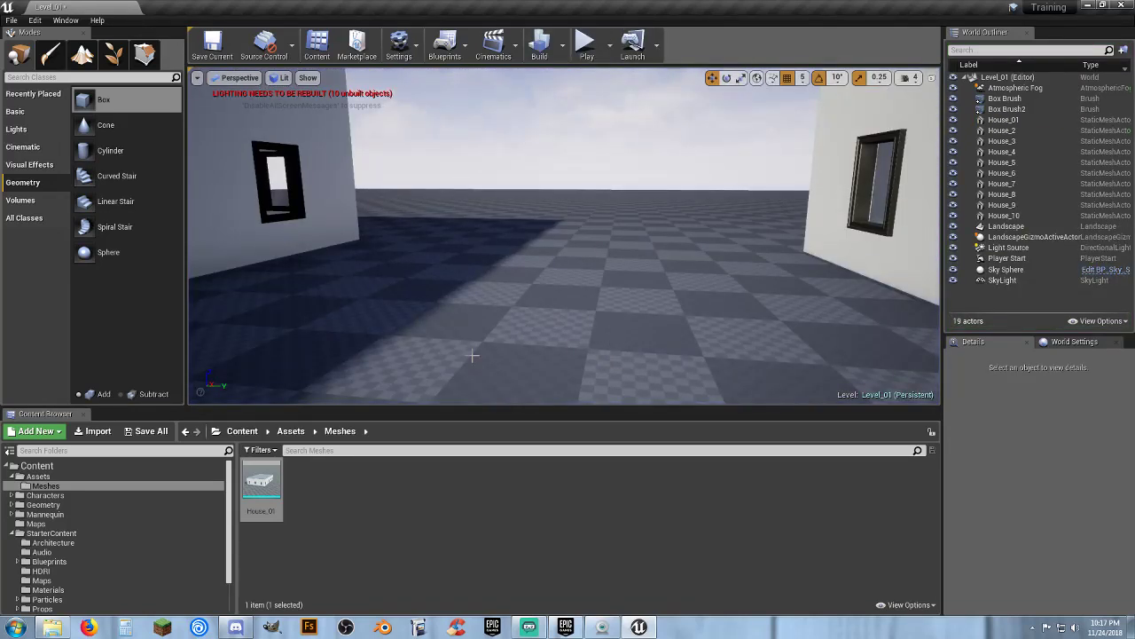
Save all level content and build the lighting
click(147, 431)
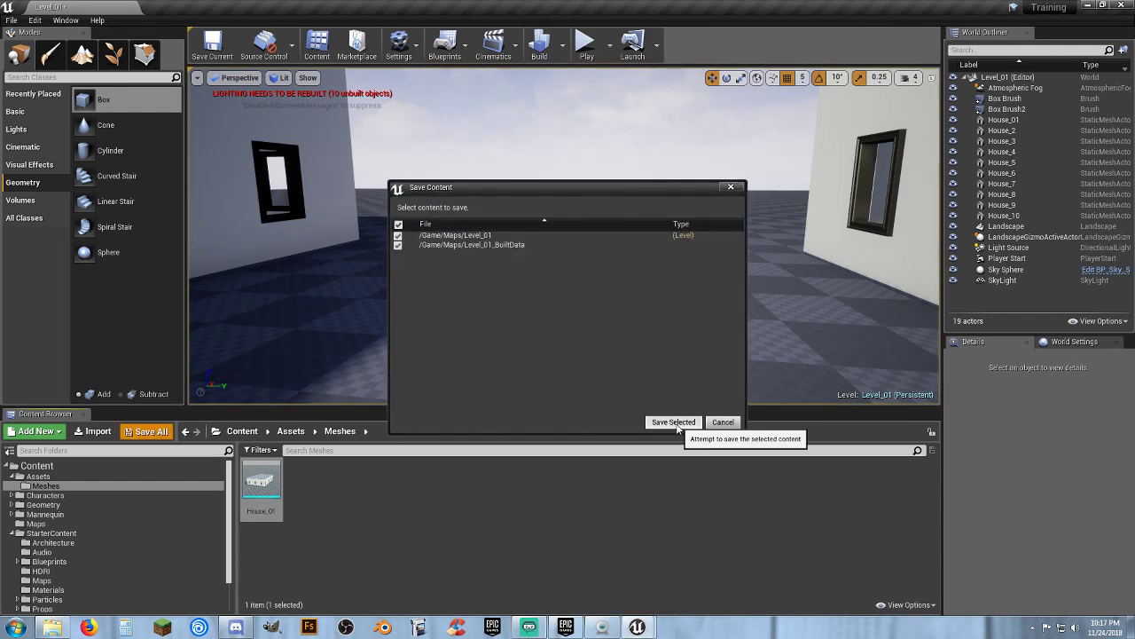
click(676, 423)
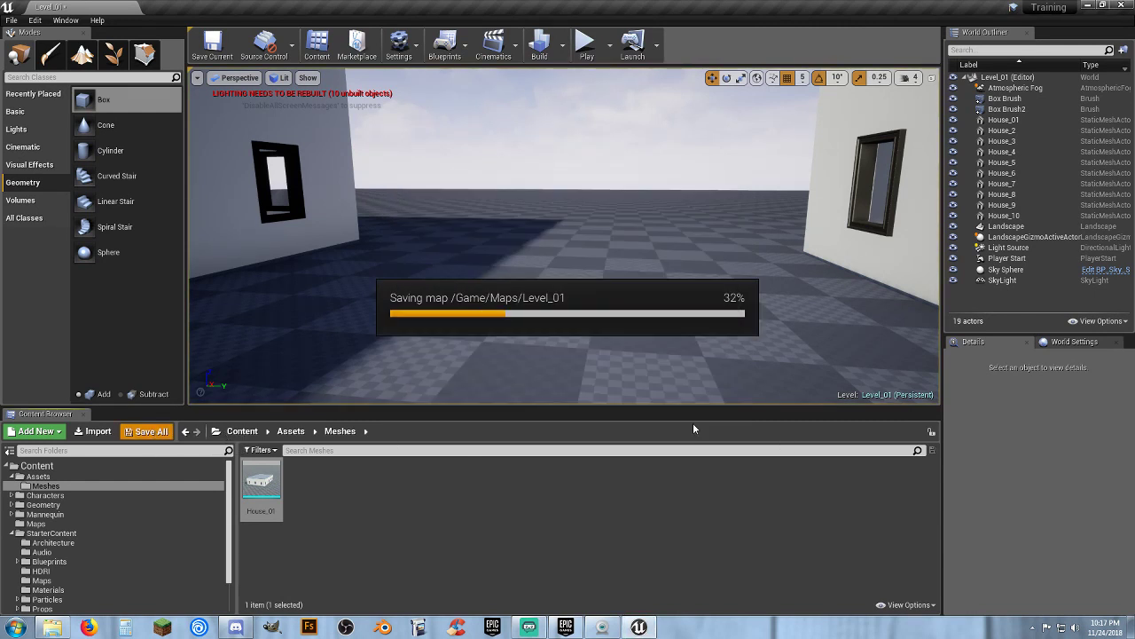
click(562, 44)
click(612, 80)
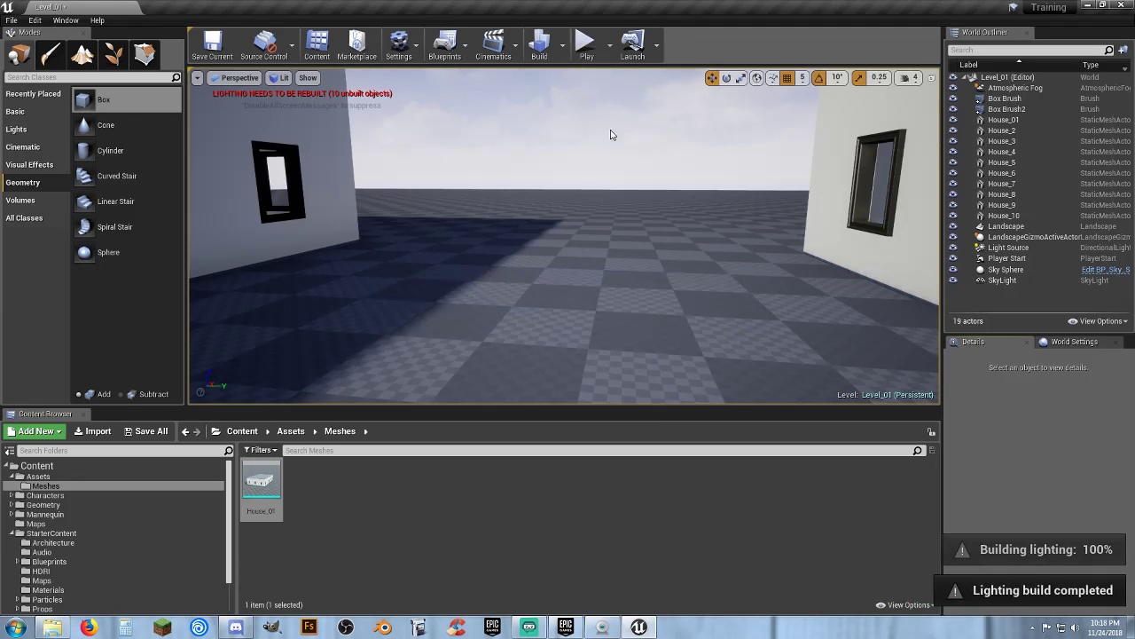
Play the level again, run the character into a house, and exit play mode
right_drag(581, 221, 945, 277)
key(s)
key(w)
key(s)
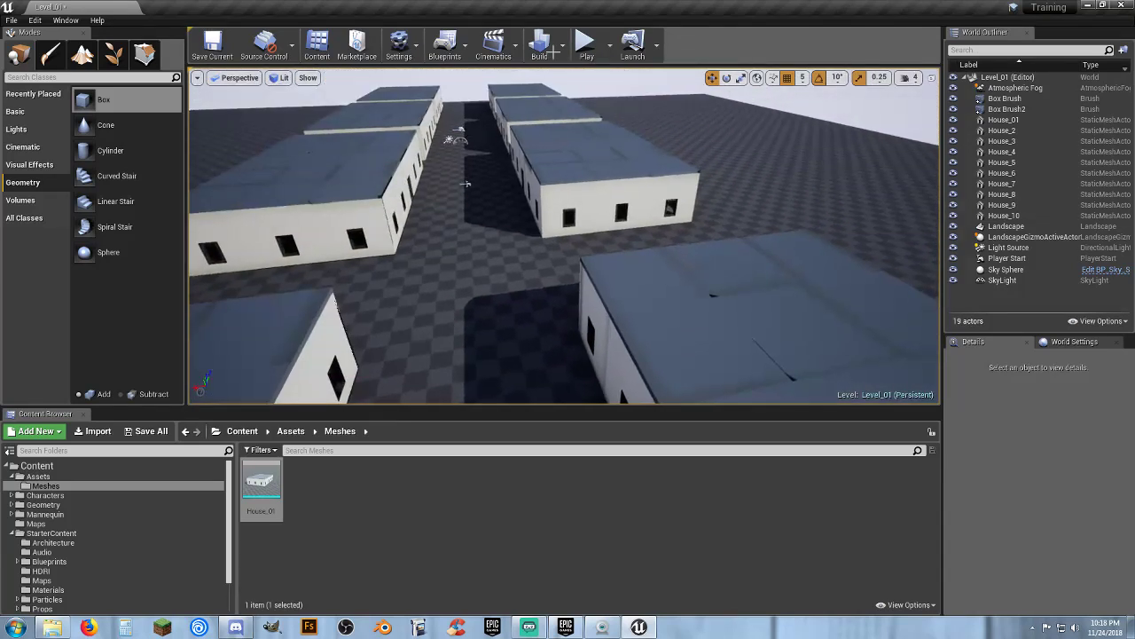
click(585, 45)
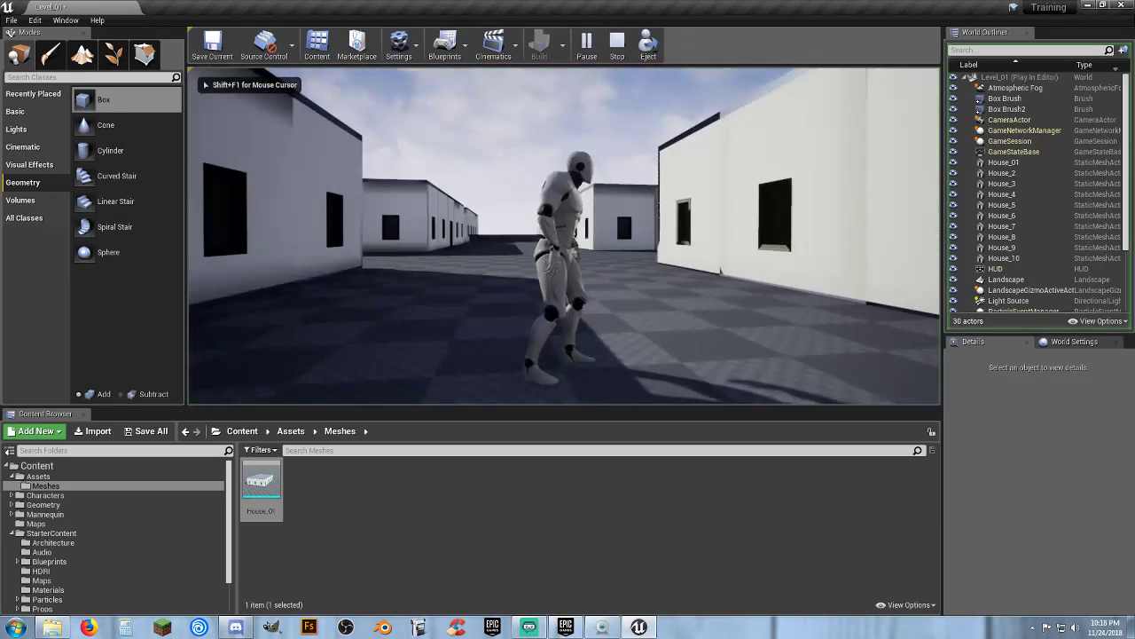
key(a)
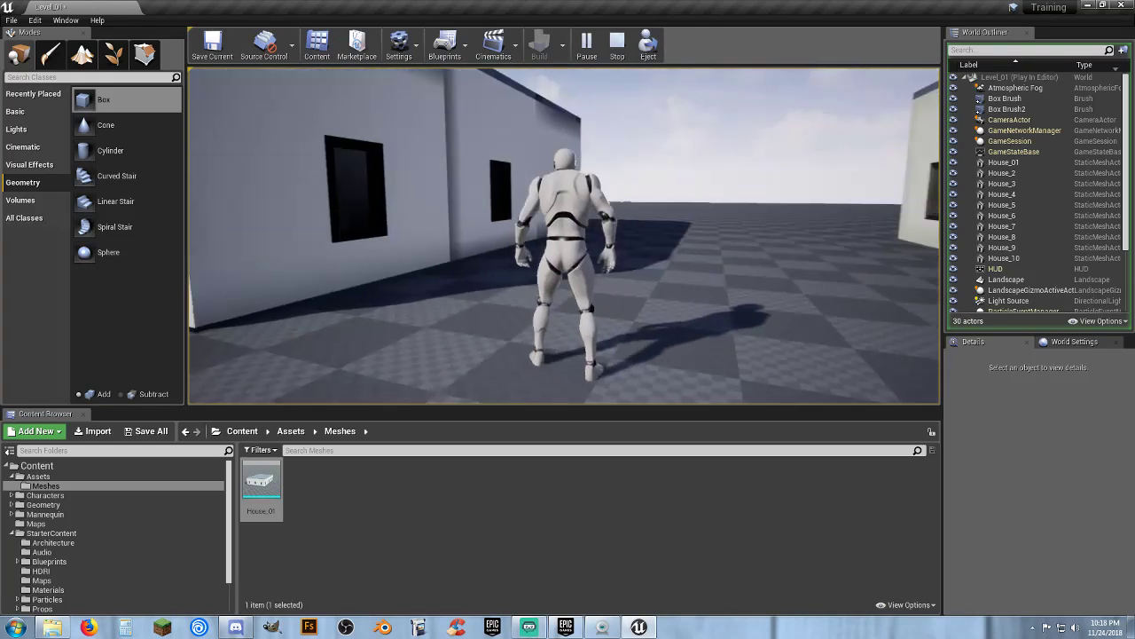
key(w)
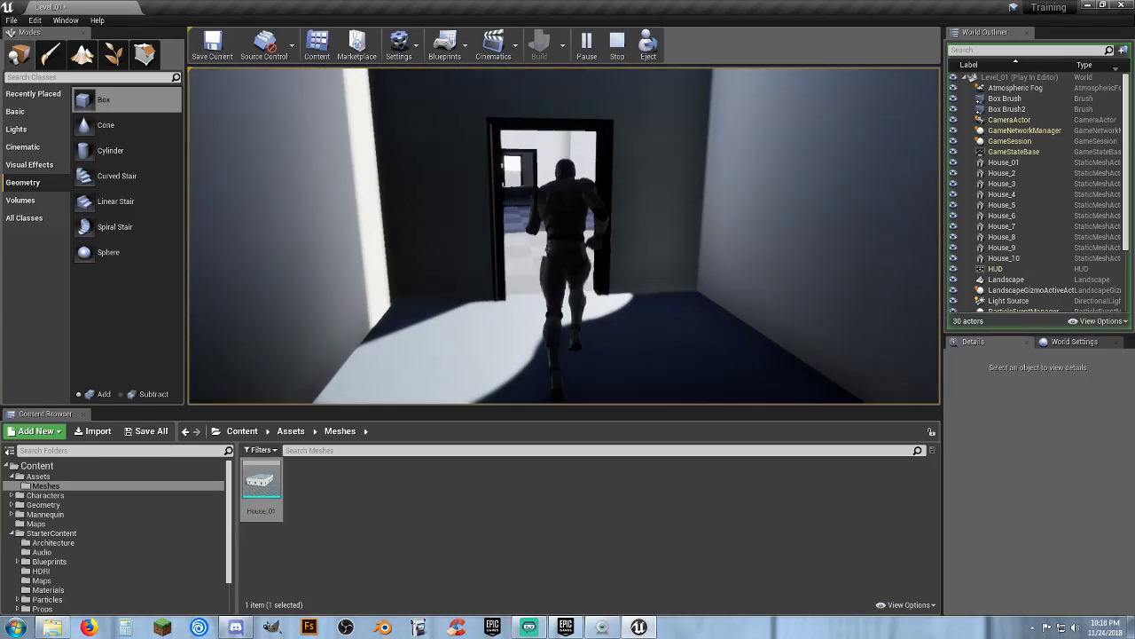
key(Escape)
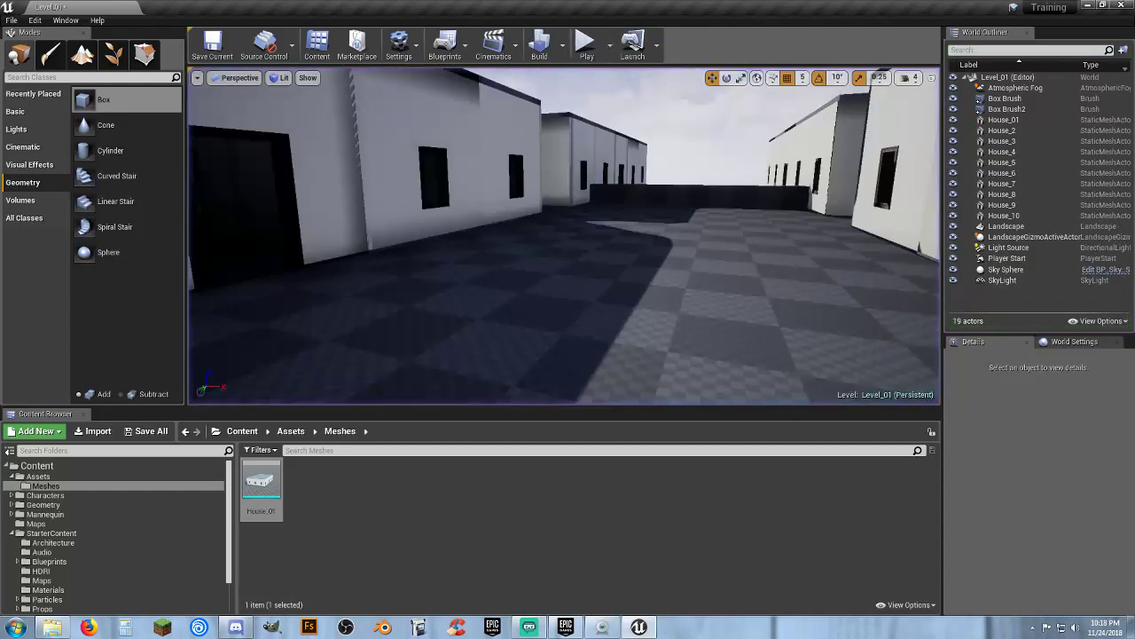
Save all level content once more
key(s)
right_drag(565, 236, 710, 242)
key(a)
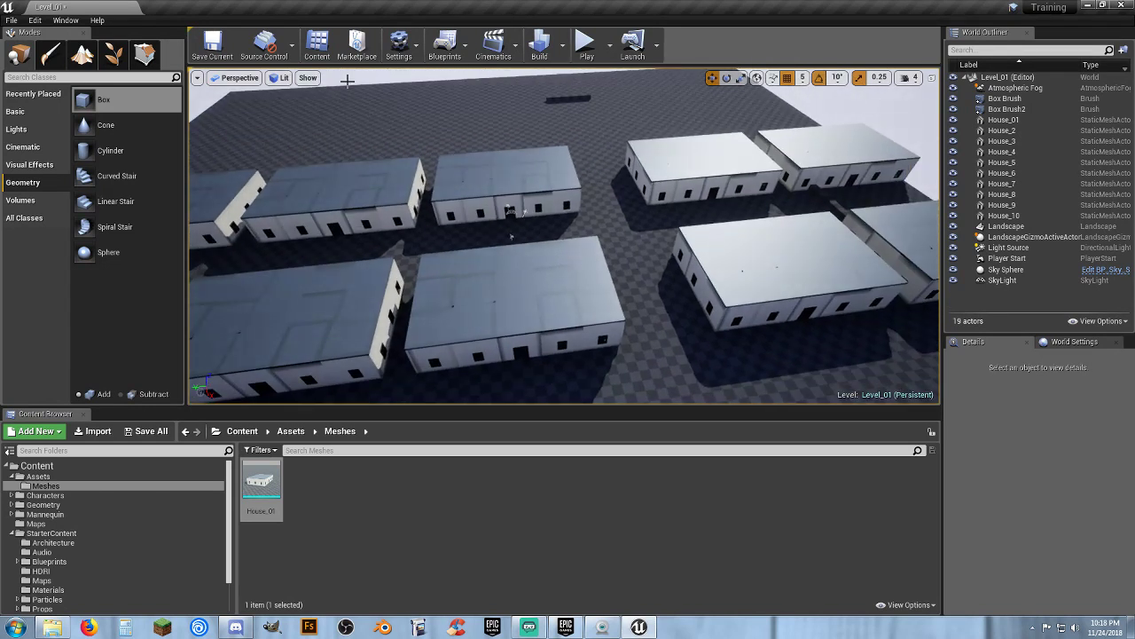
click(147, 431)
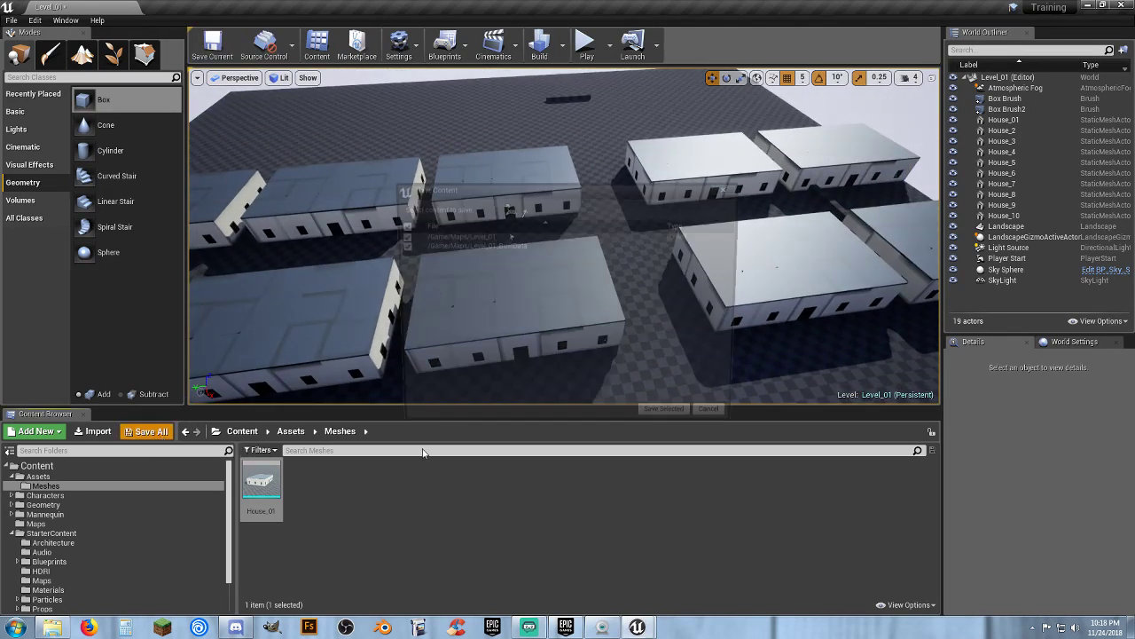
click(661, 424)
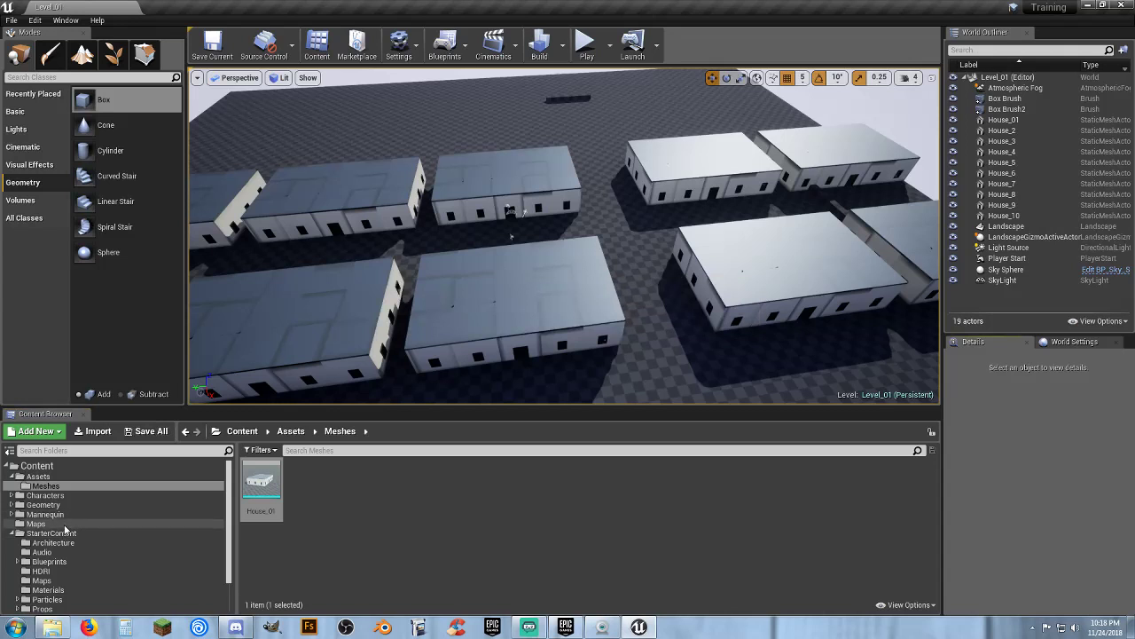
Open the Constuction map from the Maps folder and view its house
click(38, 523)
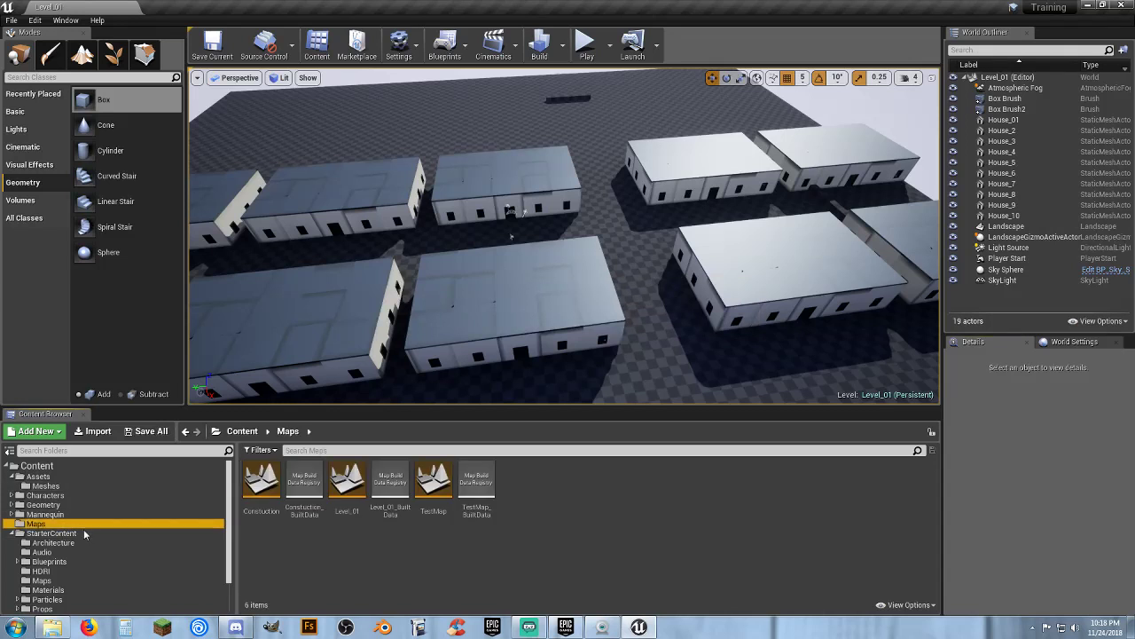
double_click(261, 481)
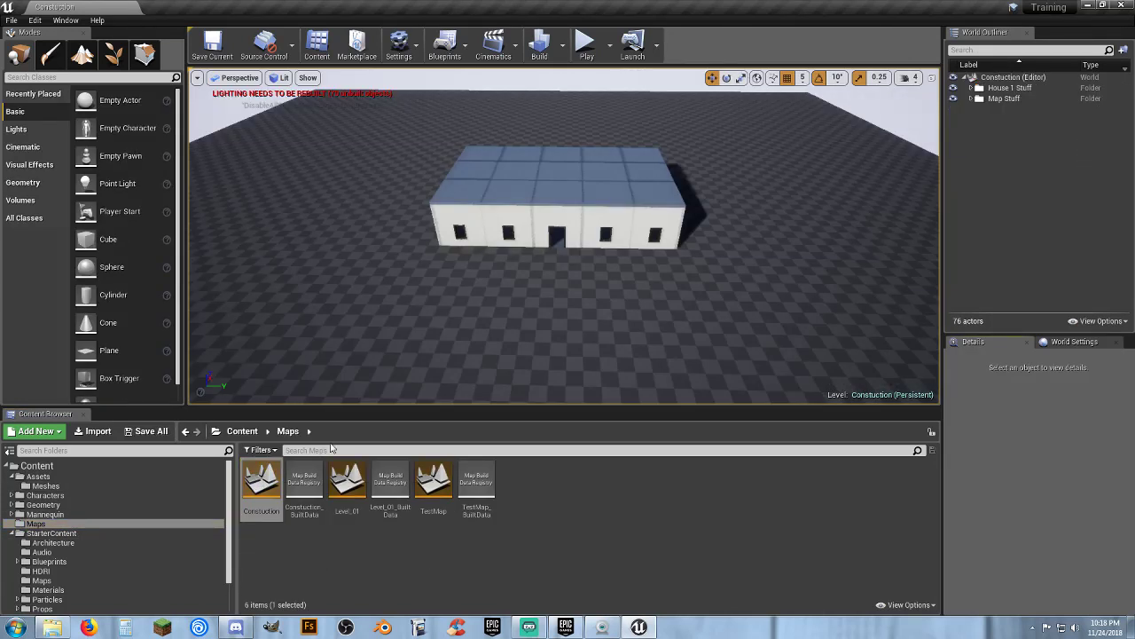
key(w)
right_drag(526, 305, 533, 193)
key(w)
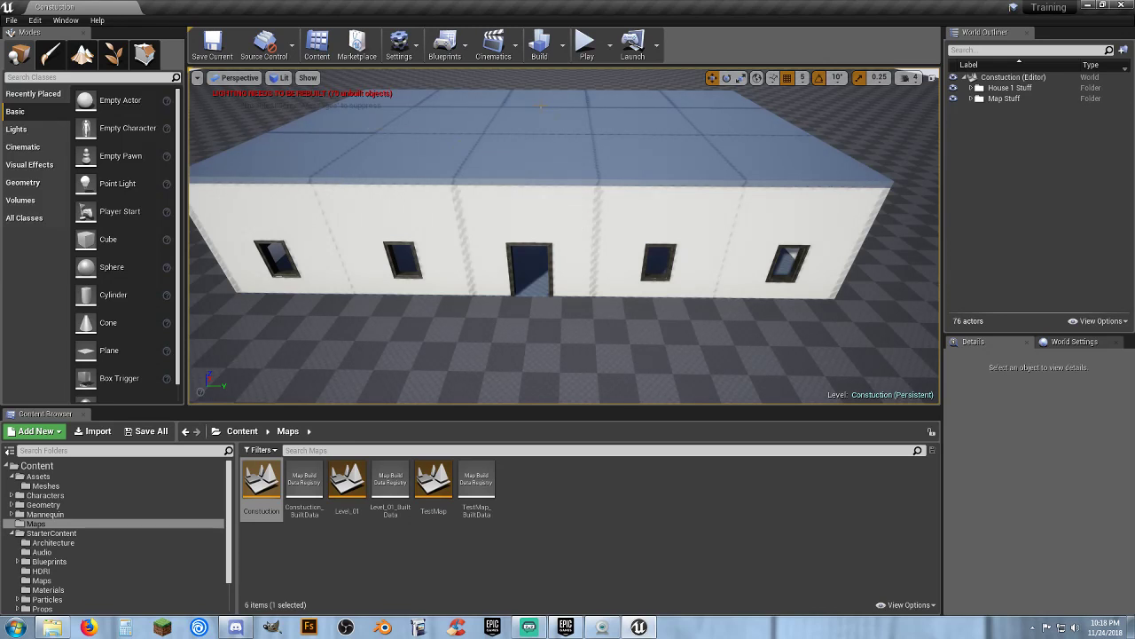
Select the house's roof floor tiles, try lowering them, and undo the move
click(406, 99)
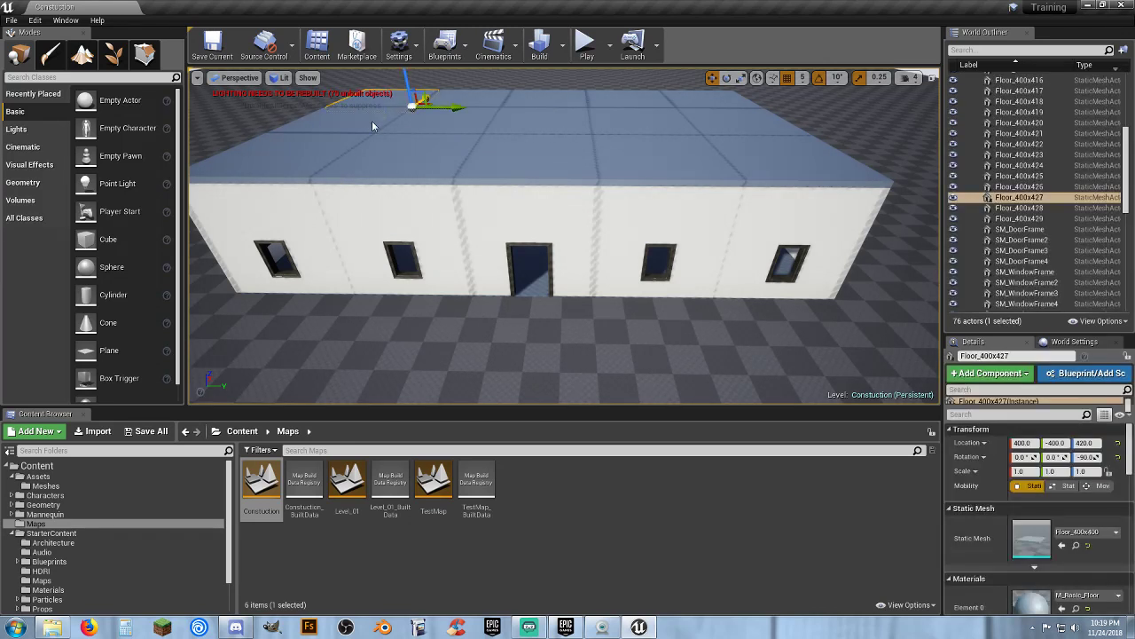
ctrl+click(372, 123)
ctrl+click(330, 151)
ctrl+click(387, 158)
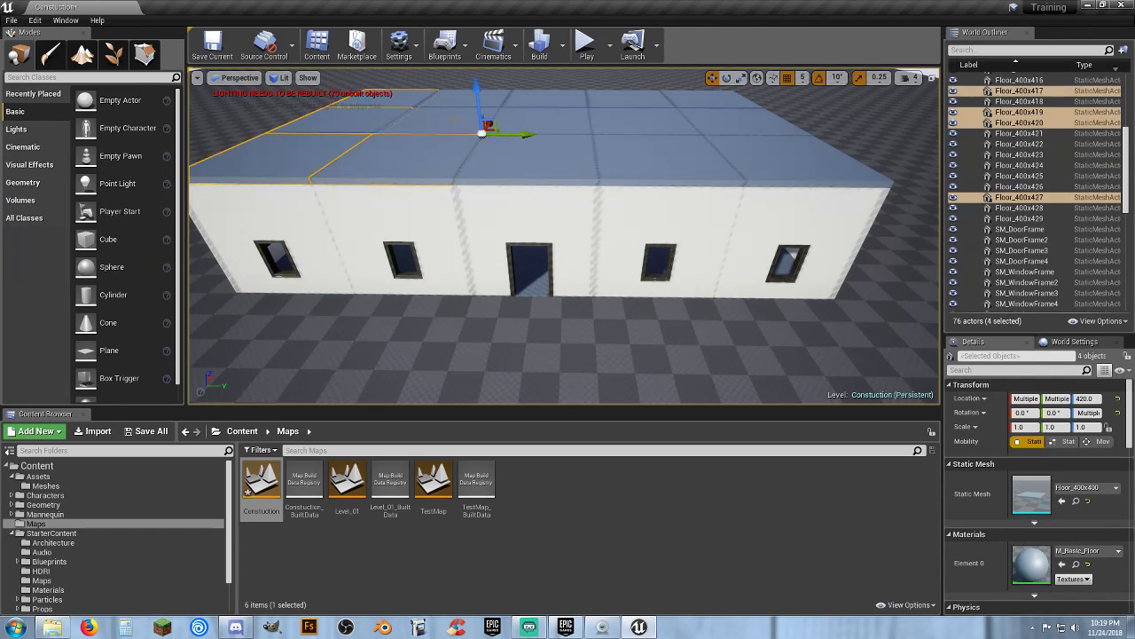
ctrl+click(453, 105)
ctrl+click(517, 90)
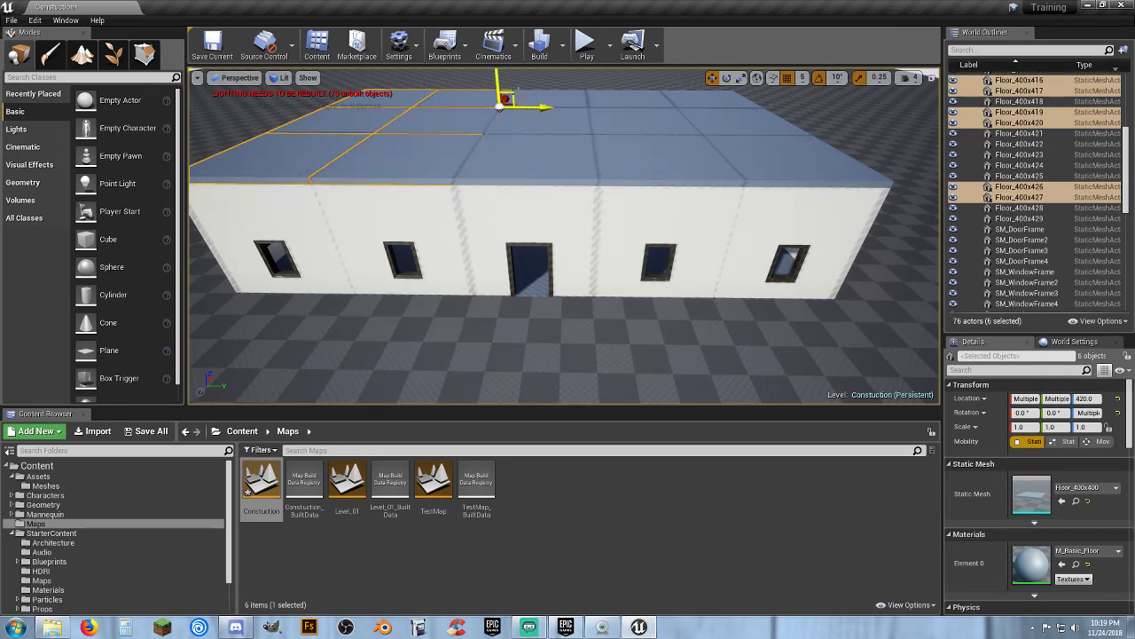
ctrl+click(533, 104)
ctrl+click(534, 122)
ctrl+click(532, 156)
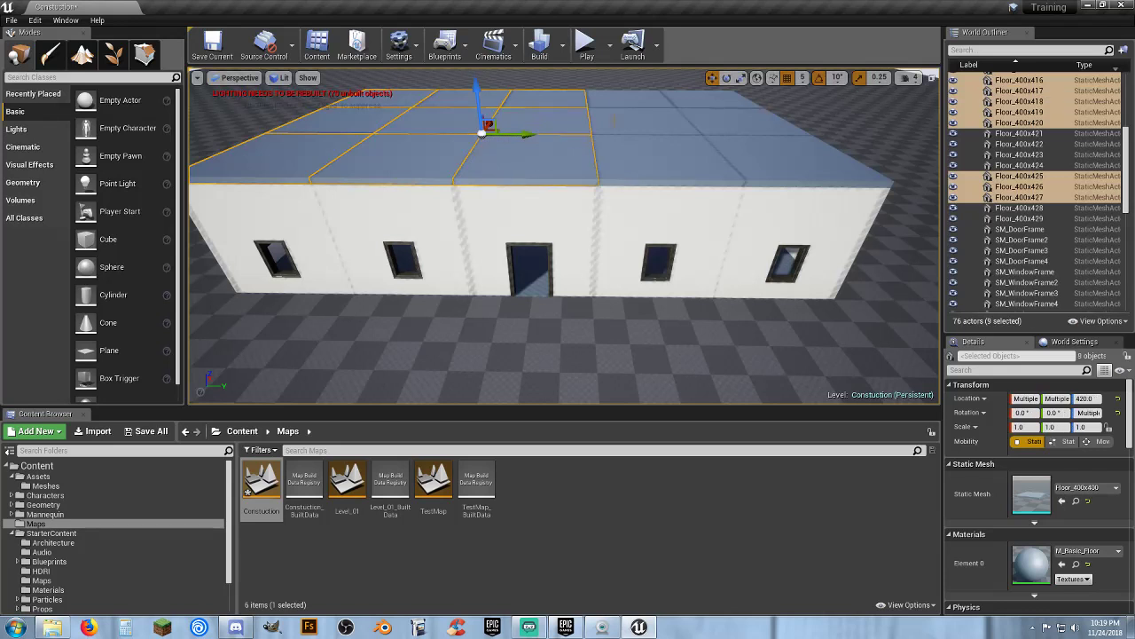
ctrl+click(687, 97)
ctrl+click(731, 108)
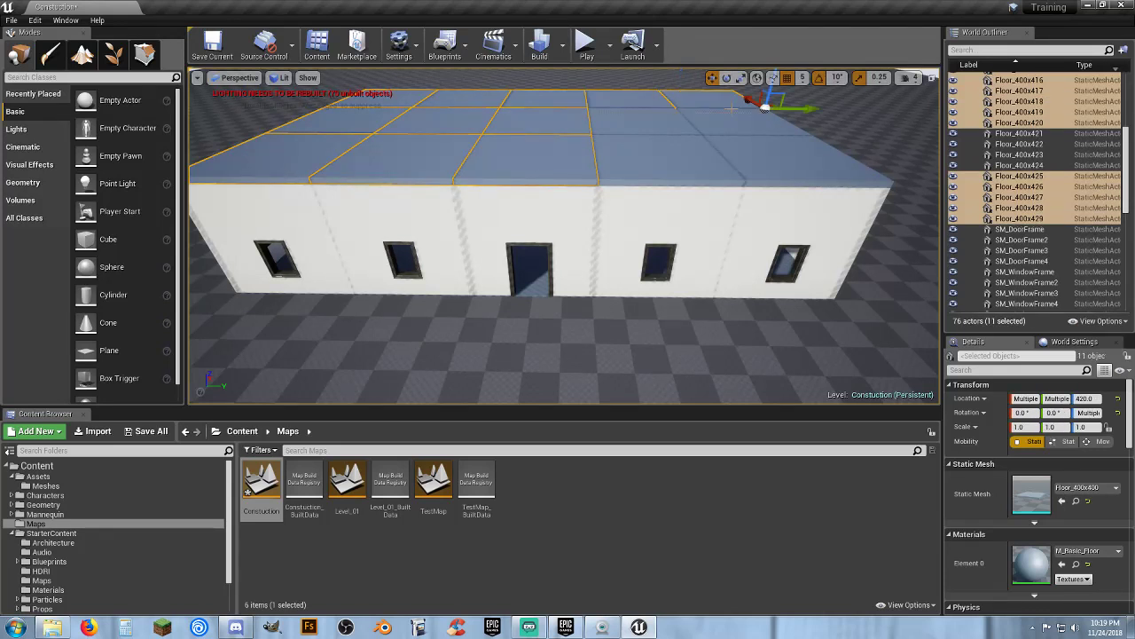
ctrl+click(741, 129)
ctrl+click(657, 121)
ctrl+click(660, 158)
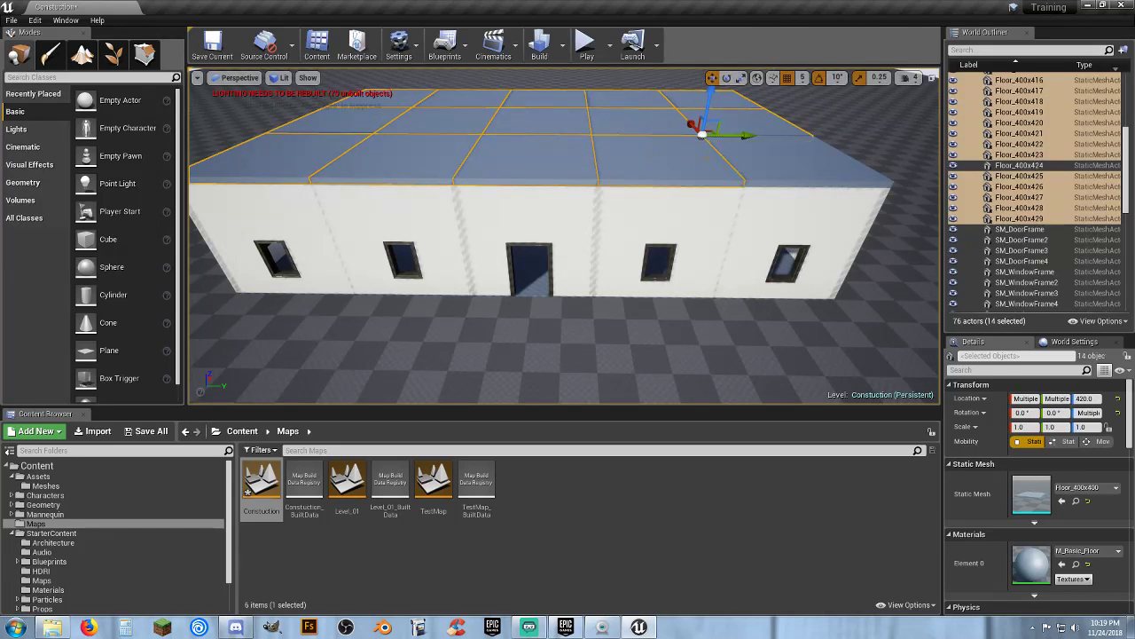
ctrl+click(779, 159)
right_drag(738, 155, 764, 134)
drag(768, 115, 769, 119)
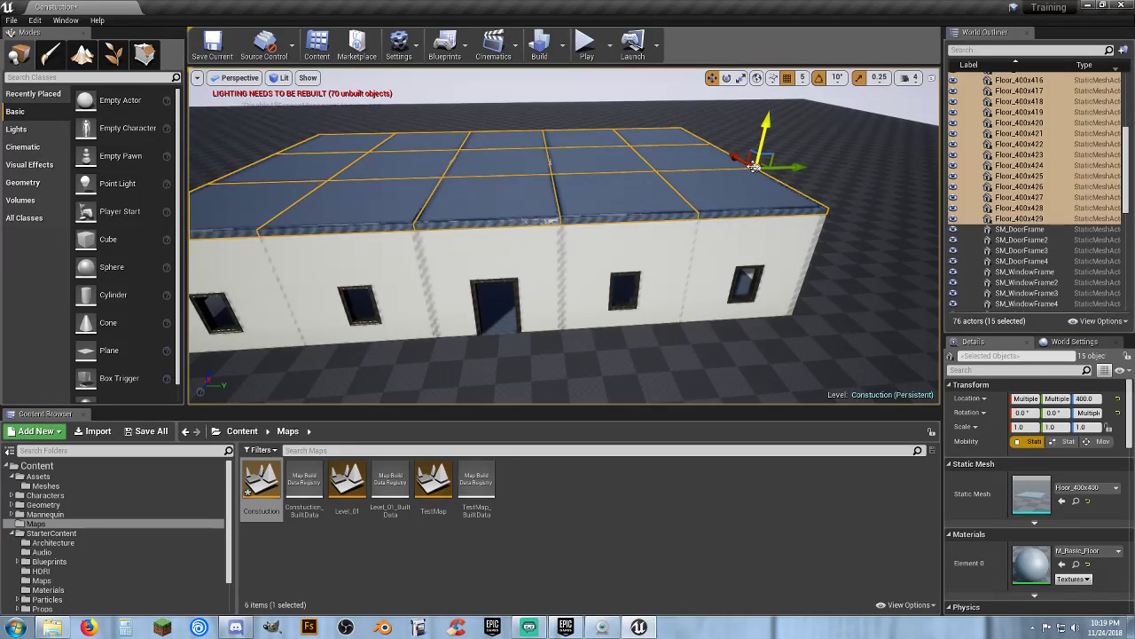
key(w)
key(d)
right_drag(769, 119, 630, 127)
key(d)
key(s)
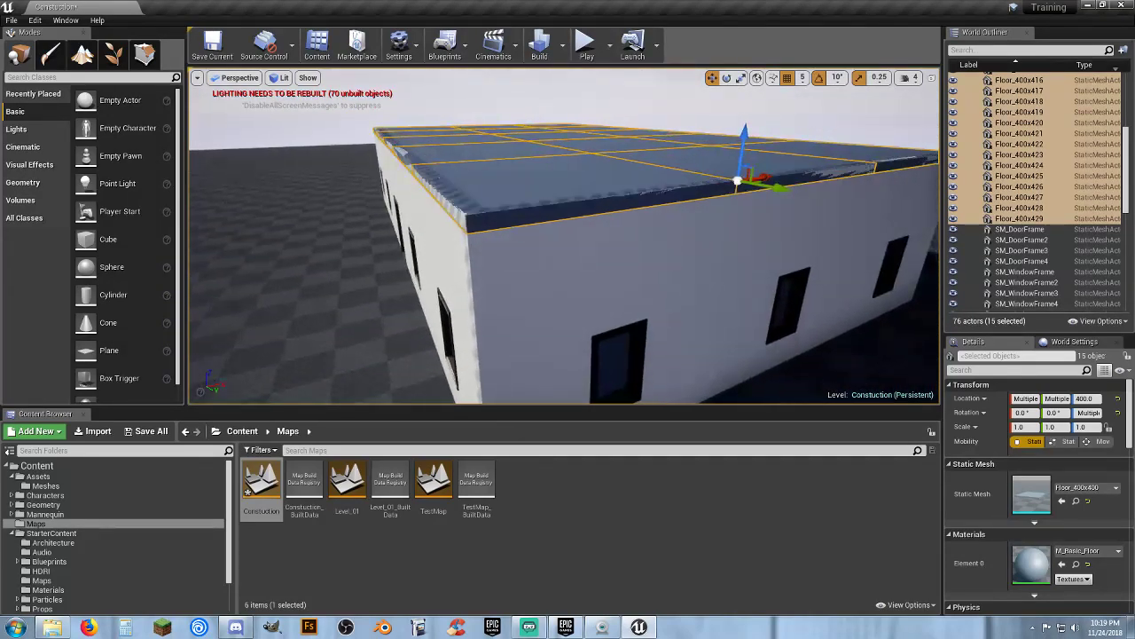
drag(743, 142, 745, 127)
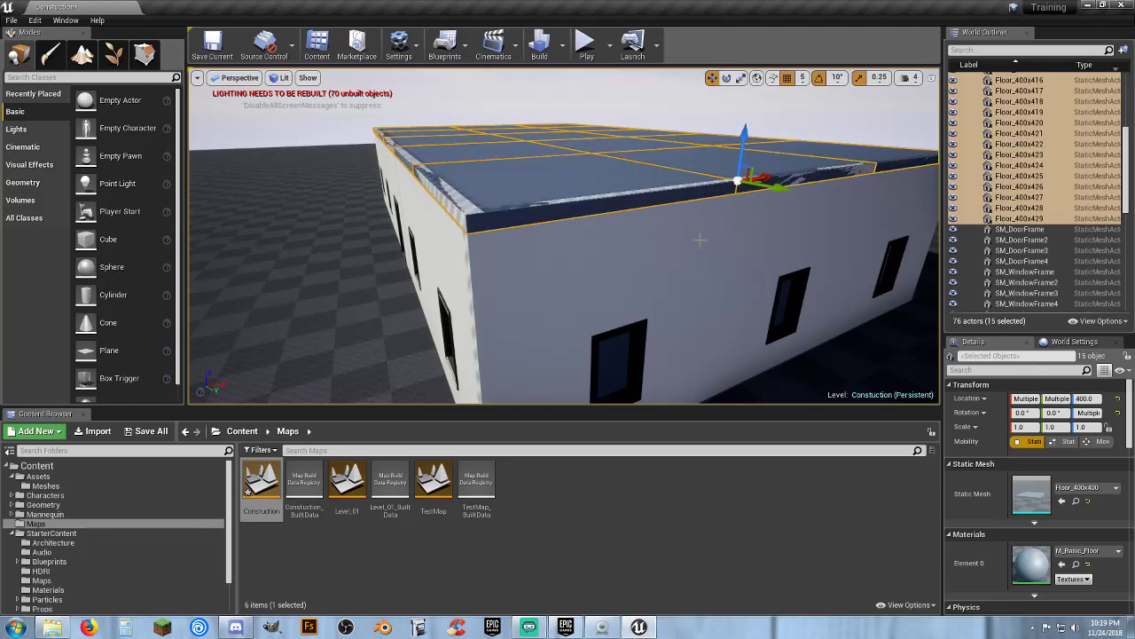
key(ctrl+z)
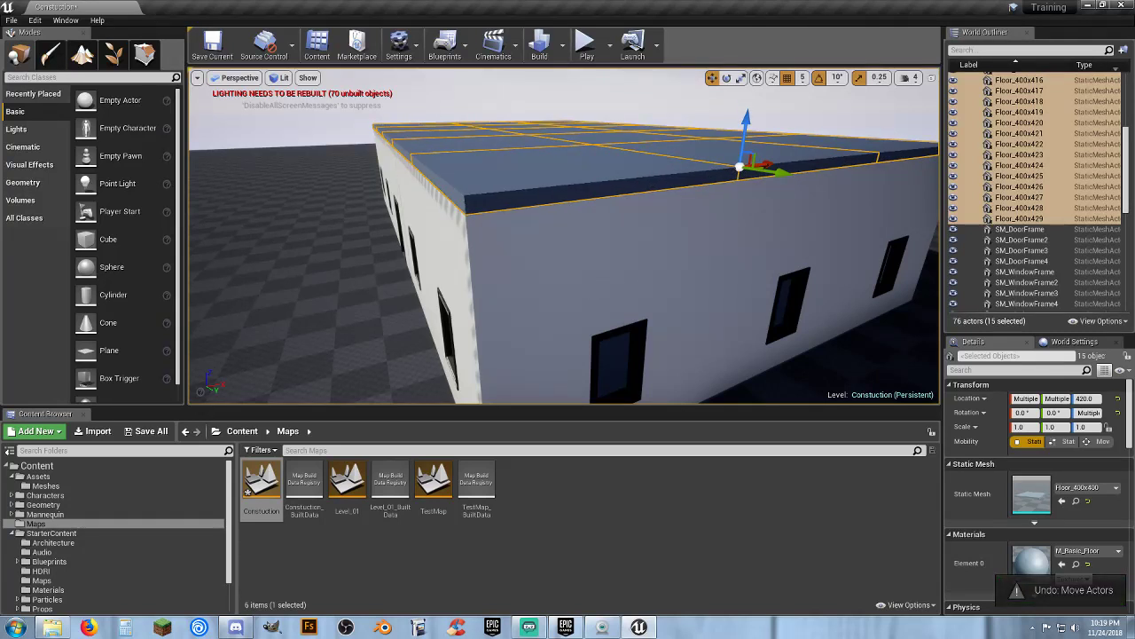
Inspect the house from outside and fly inside to view its interior
key(a)
right_drag(698, 240, 476, 229)
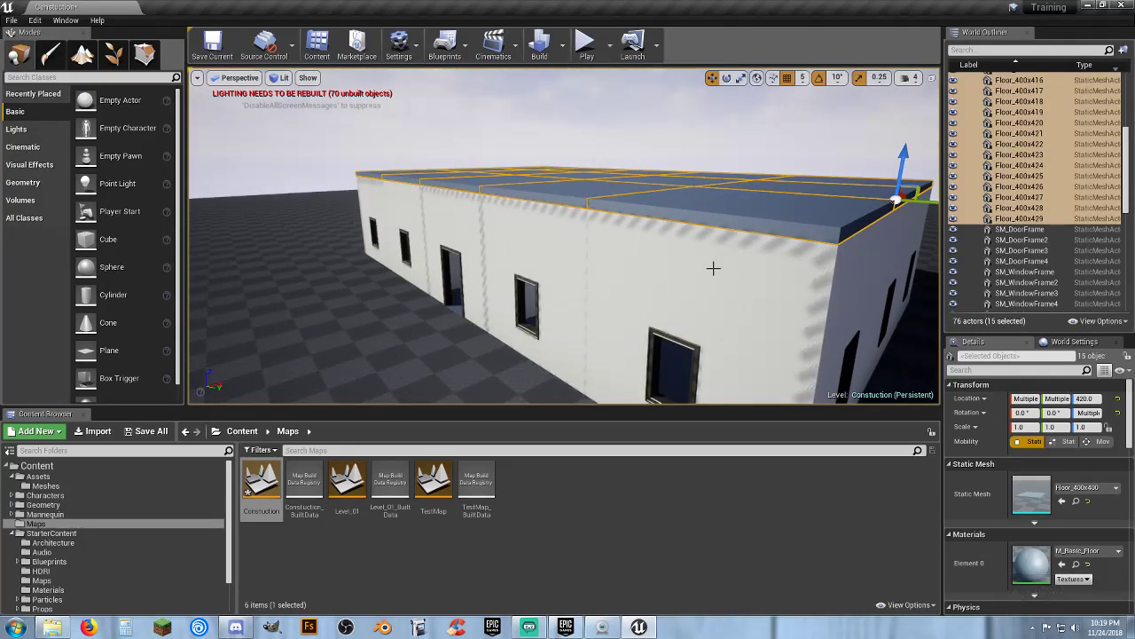
right_drag(712, 266, 718, 271)
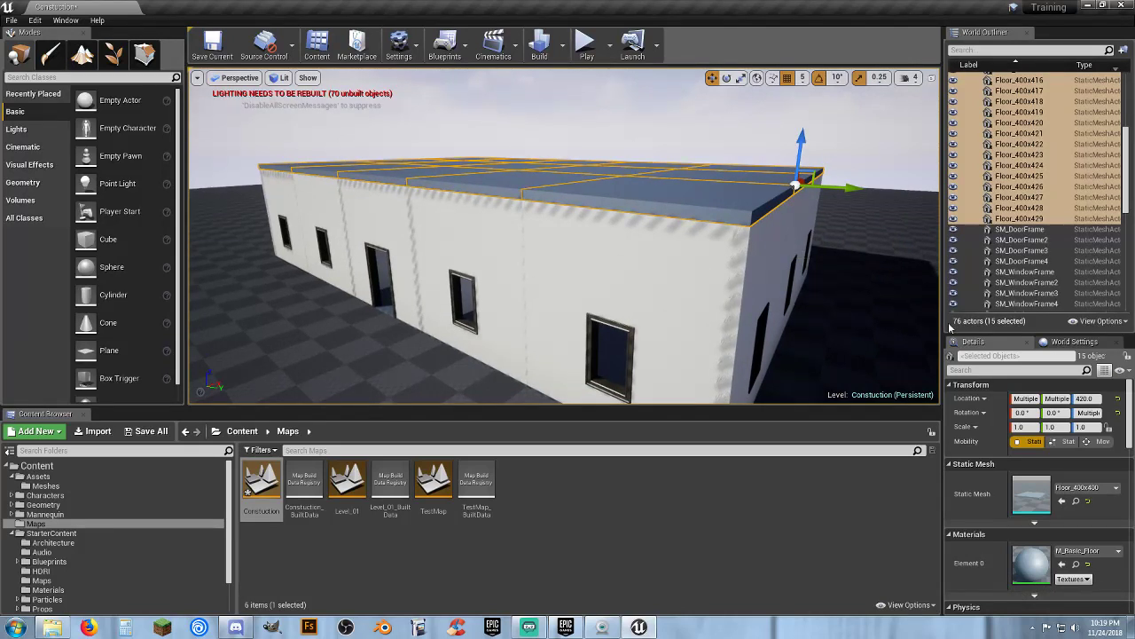
drag(1125, 166, 1131, 94)
click(1011, 88)
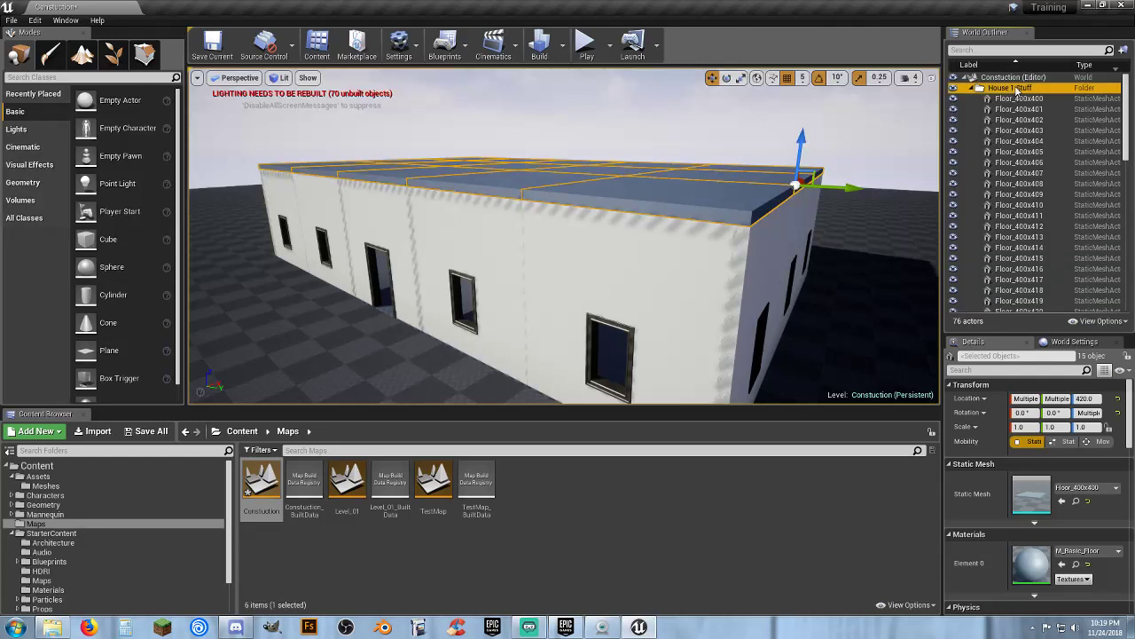
key(w)
right_drag(659, 263, 605, 256)
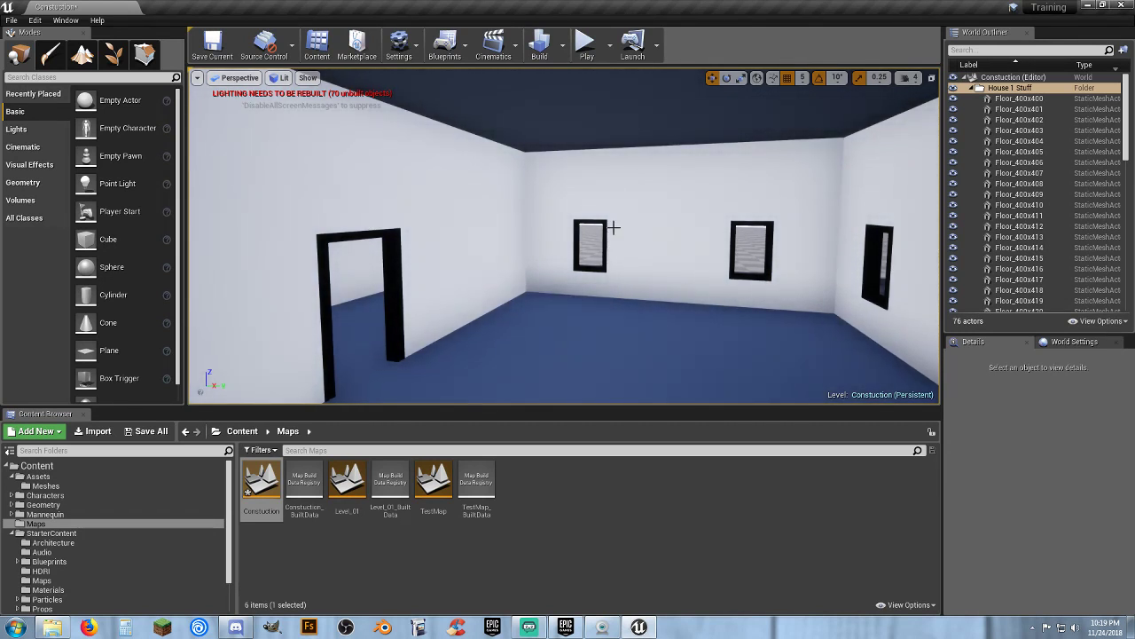
mouse_move(631, 306)
right_down()
mouse_move(590, 295)
mouse_move(643, 320)
right_up()
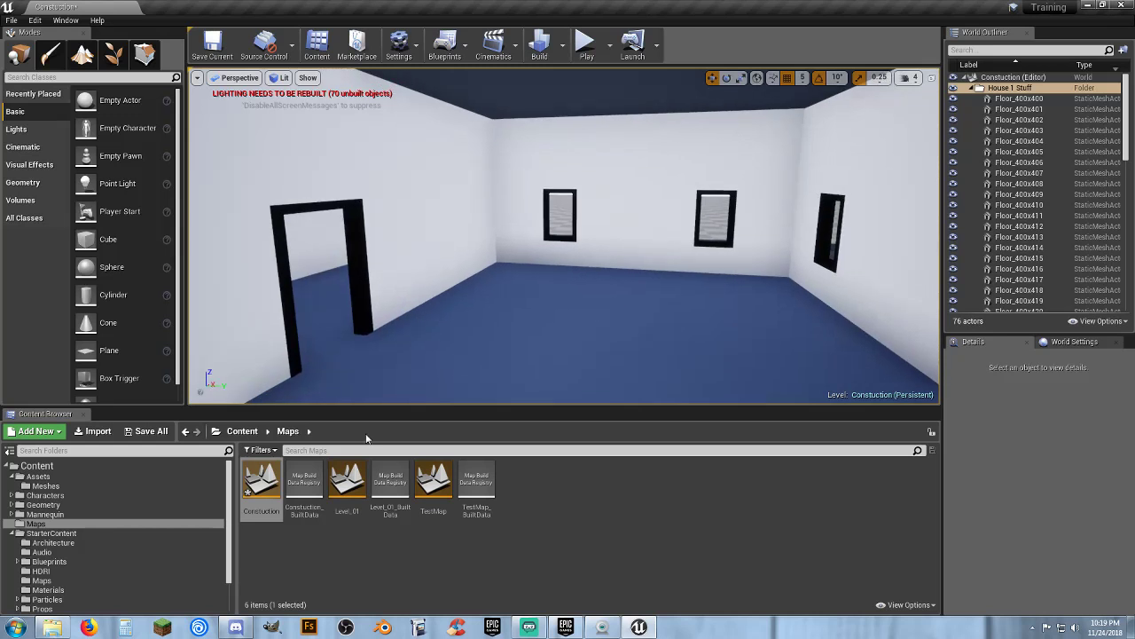
Save the Constuction level
click(149, 431)
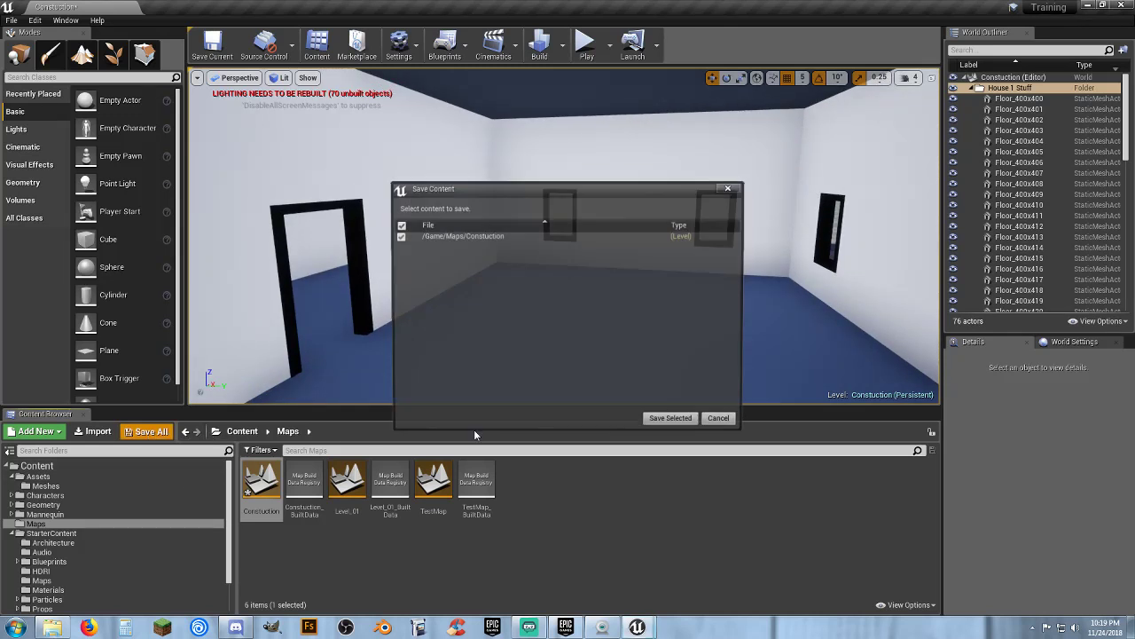
click(667, 418)
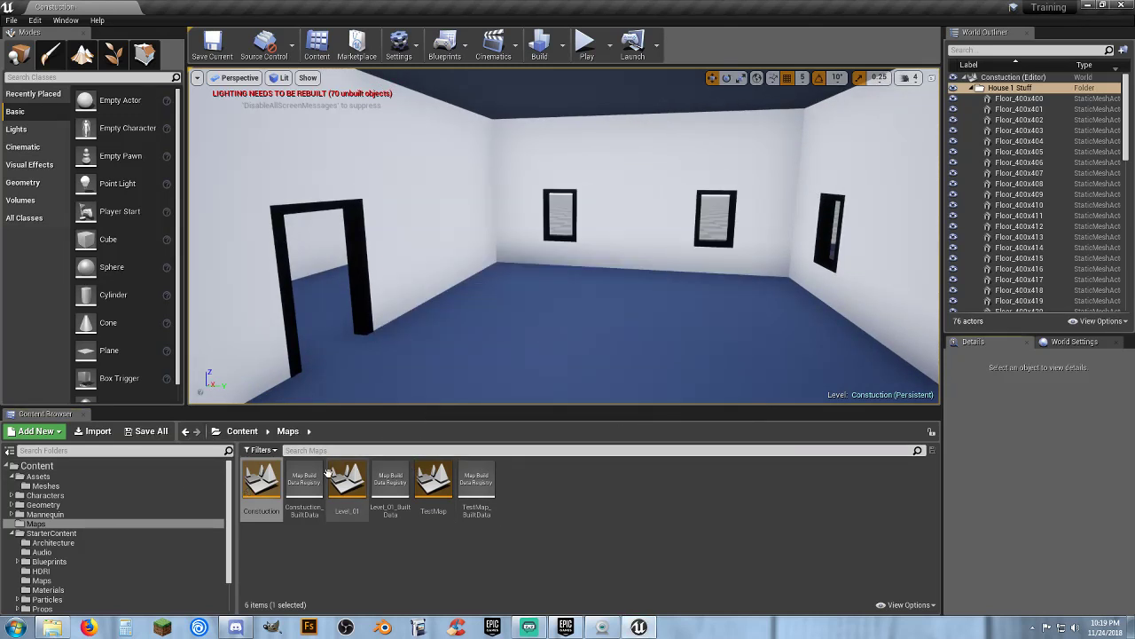
Place the Linear_Stair_StaticMesh from the ThirdPerson Meshes folder inside the house
click(73, 542)
scroll(71, 542, down, 1)
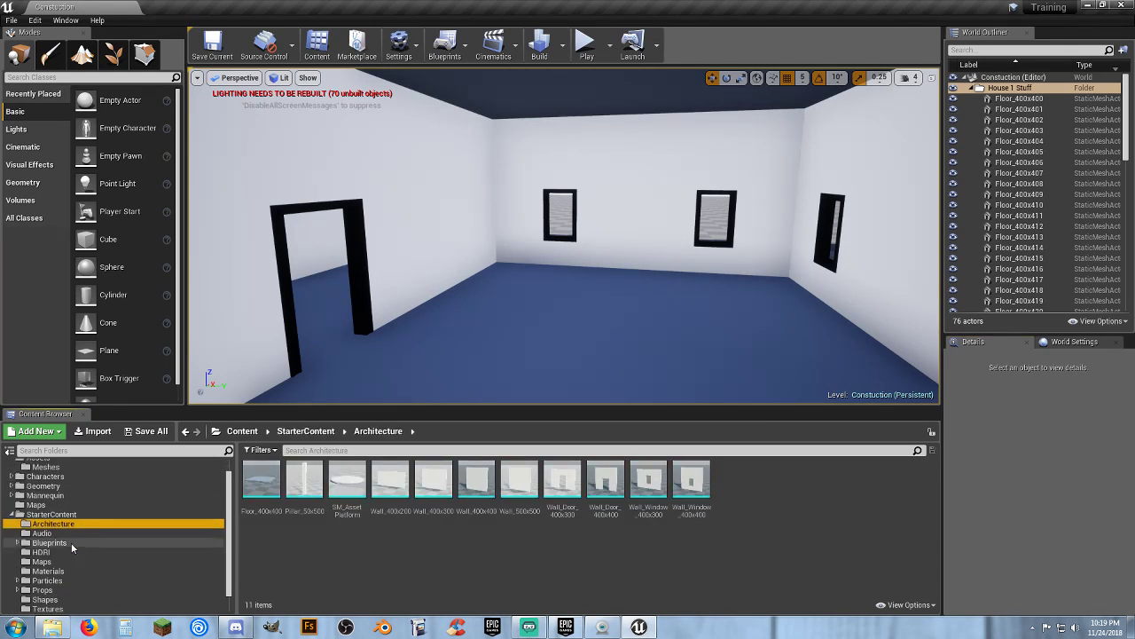
scroll(71, 542, down, 2)
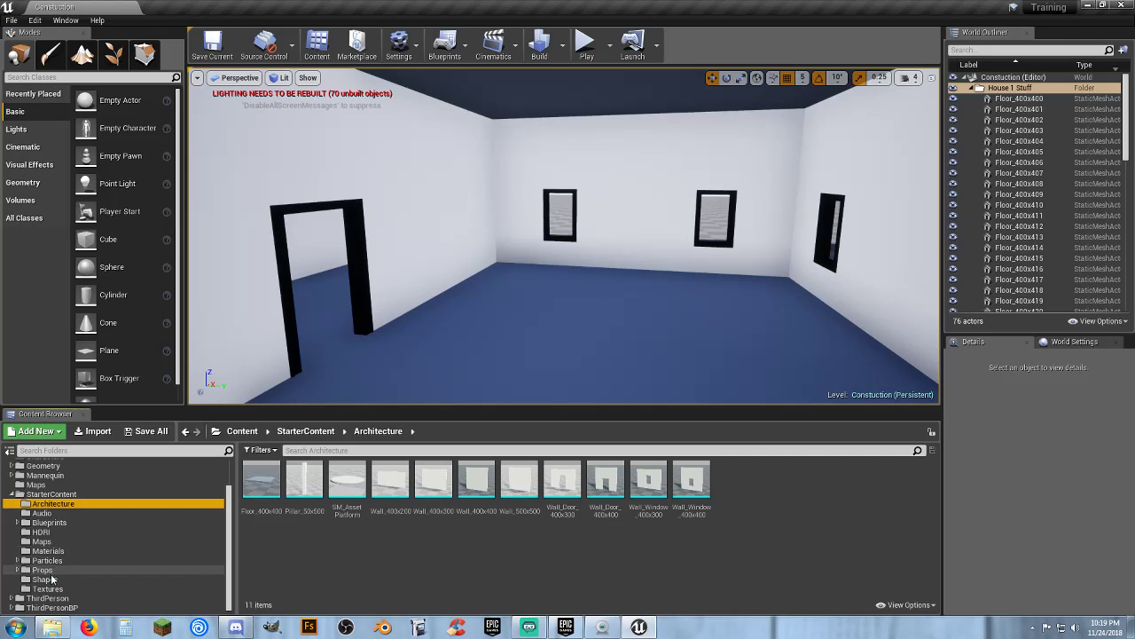
click(49, 580)
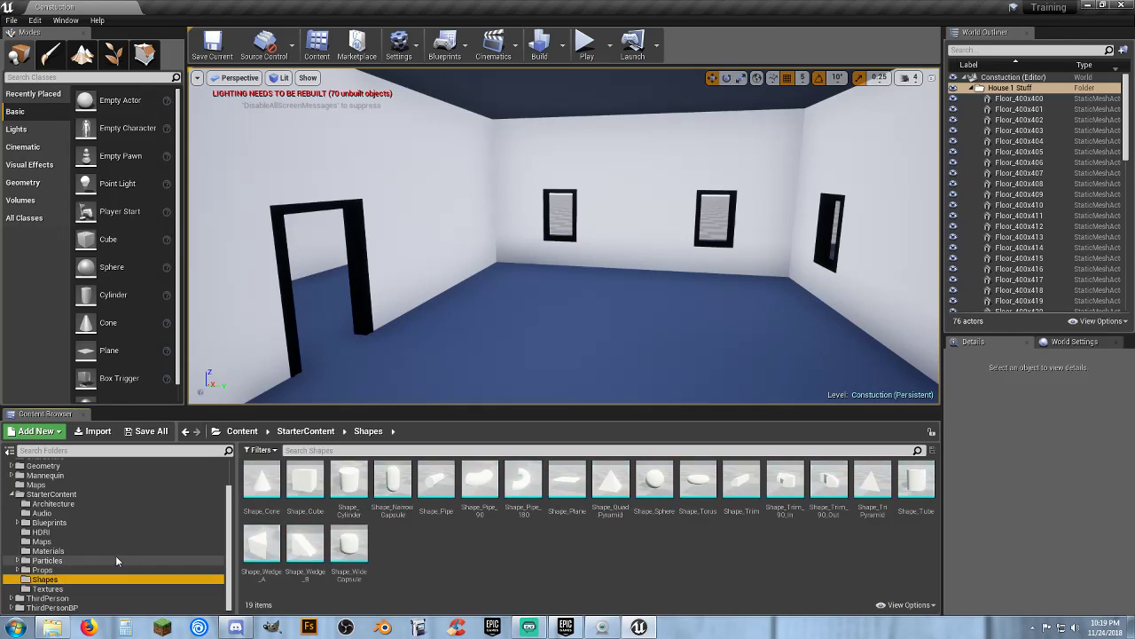
click(49, 598)
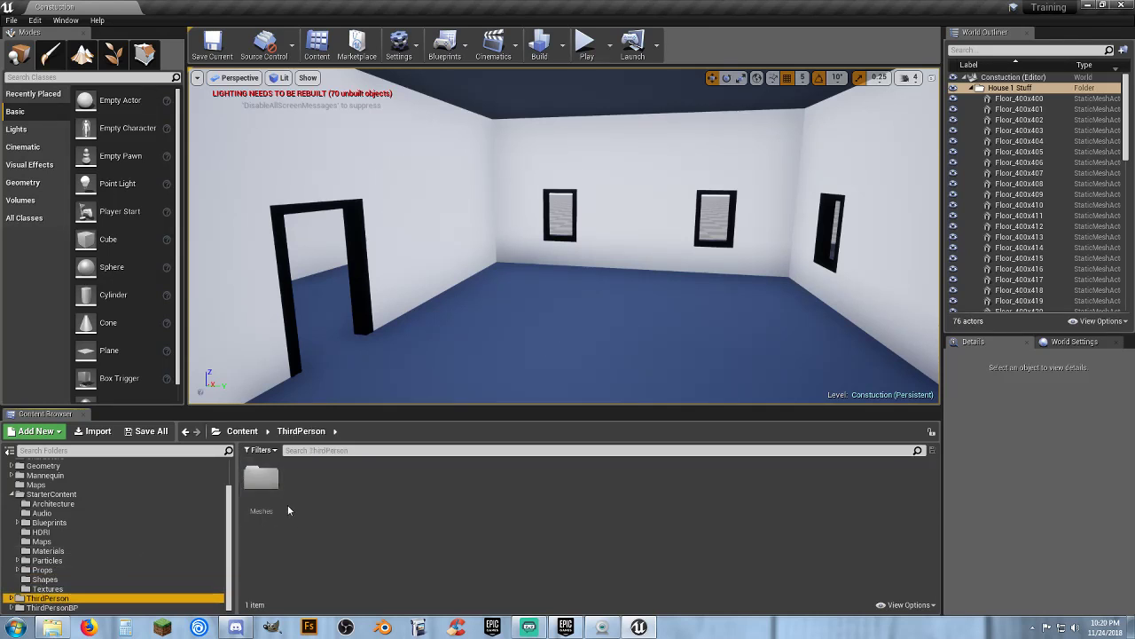
double_click(263, 484)
drag(348, 487, 588, 329)
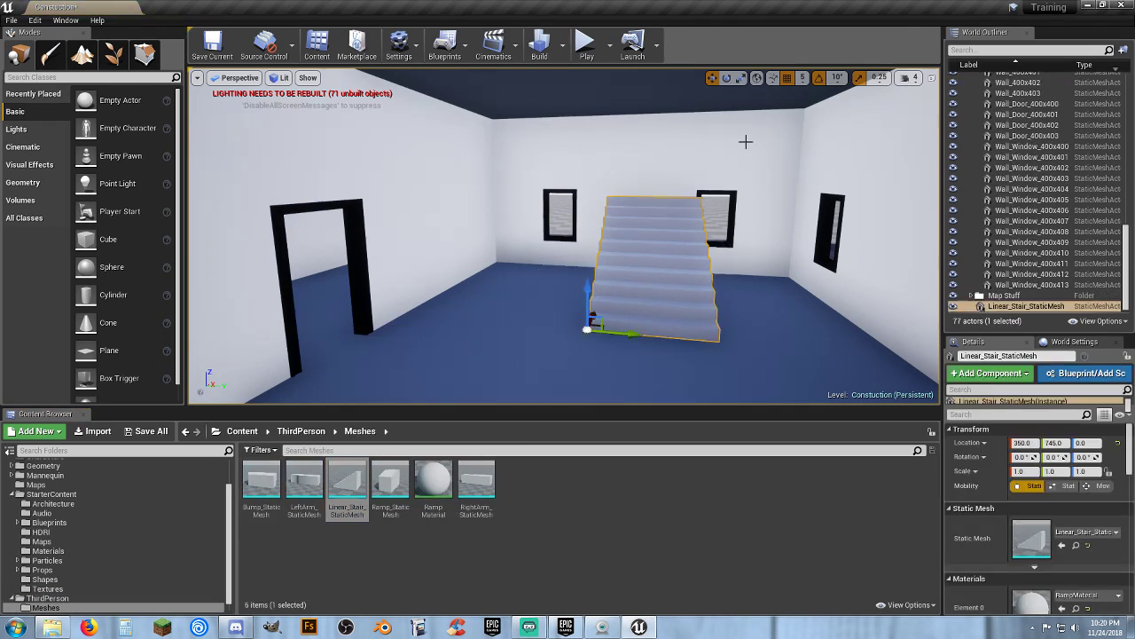
Rotate the stair to -90° and move it along the back wall
click(726, 77)
drag(616, 361, 575, 358)
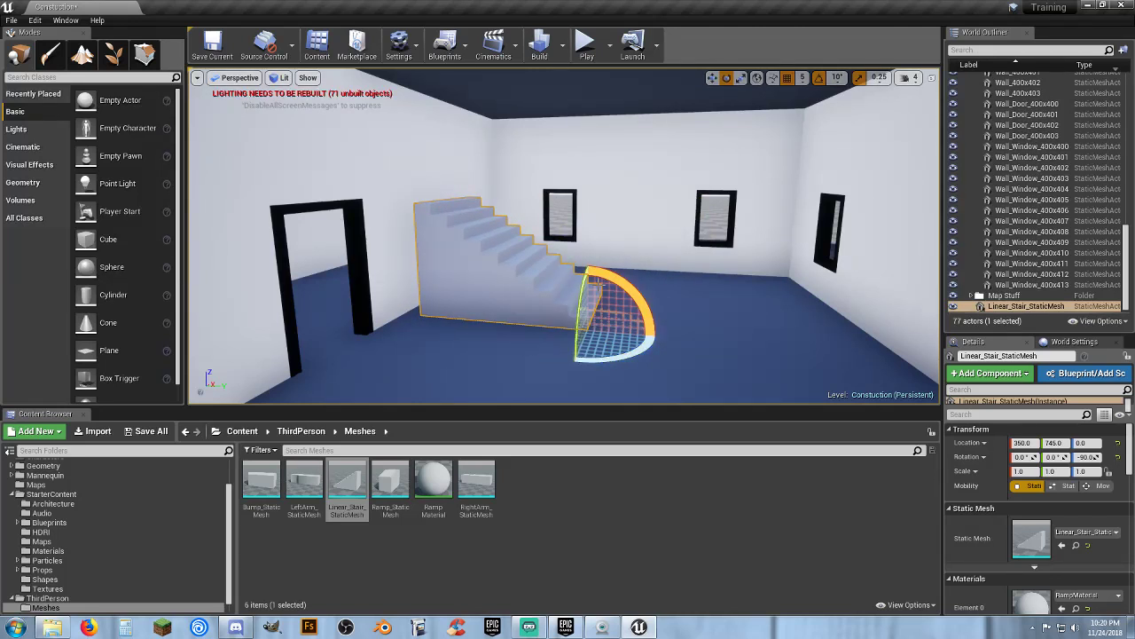
click(712, 78)
drag(632, 331, 863, 349)
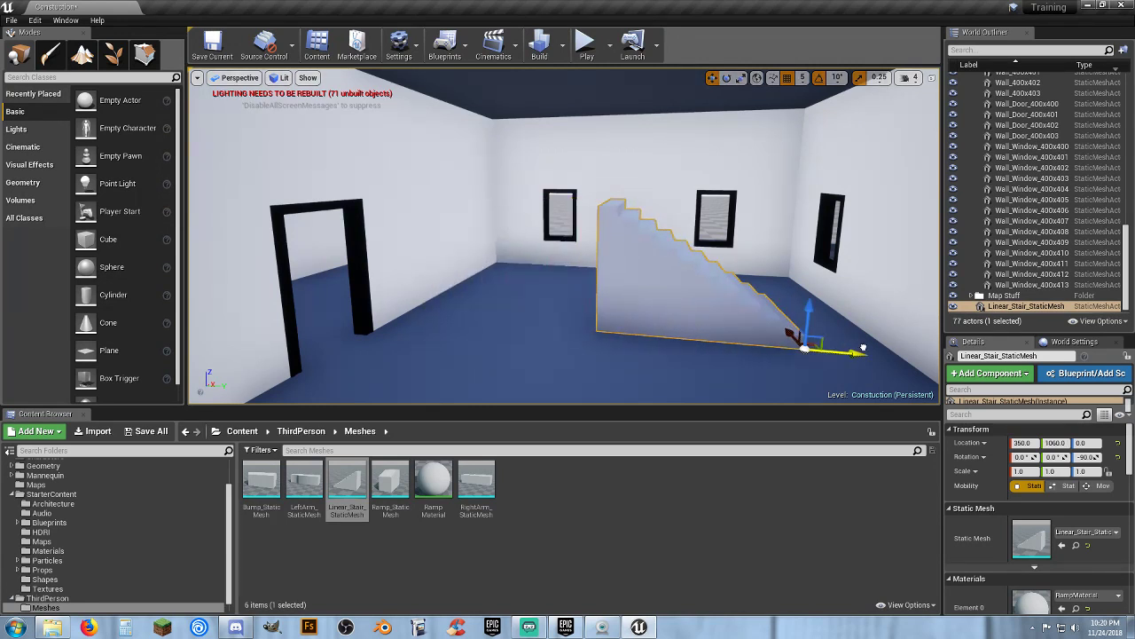
Duplicate the stair and place the copy beside it, raised 200 units
key(ctrl+w)
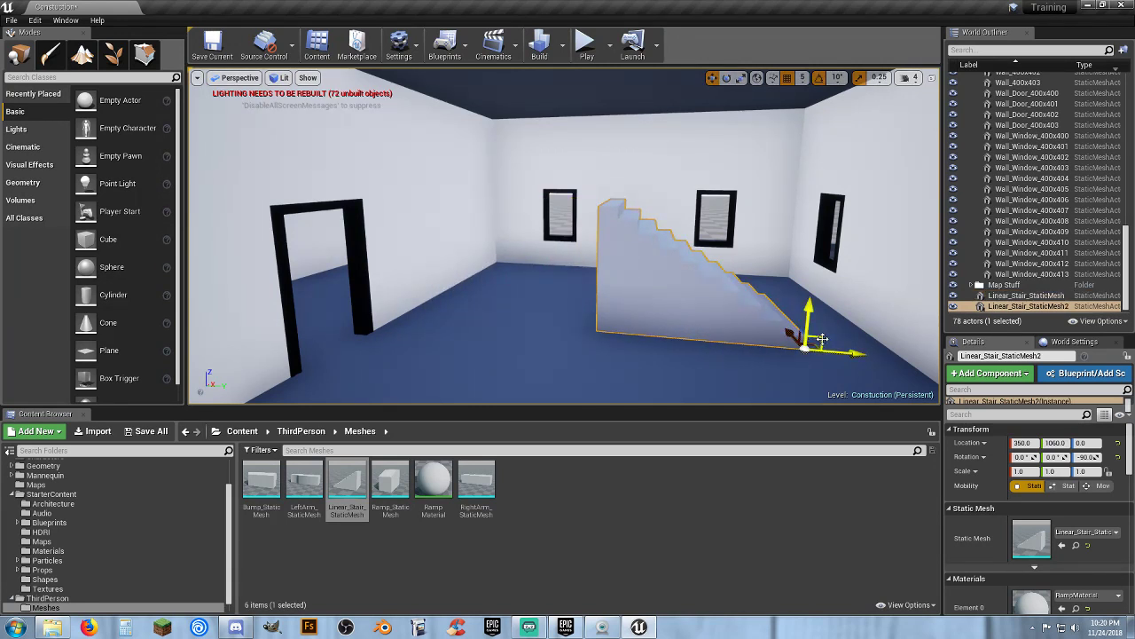
drag(859, 355, 630, 334)
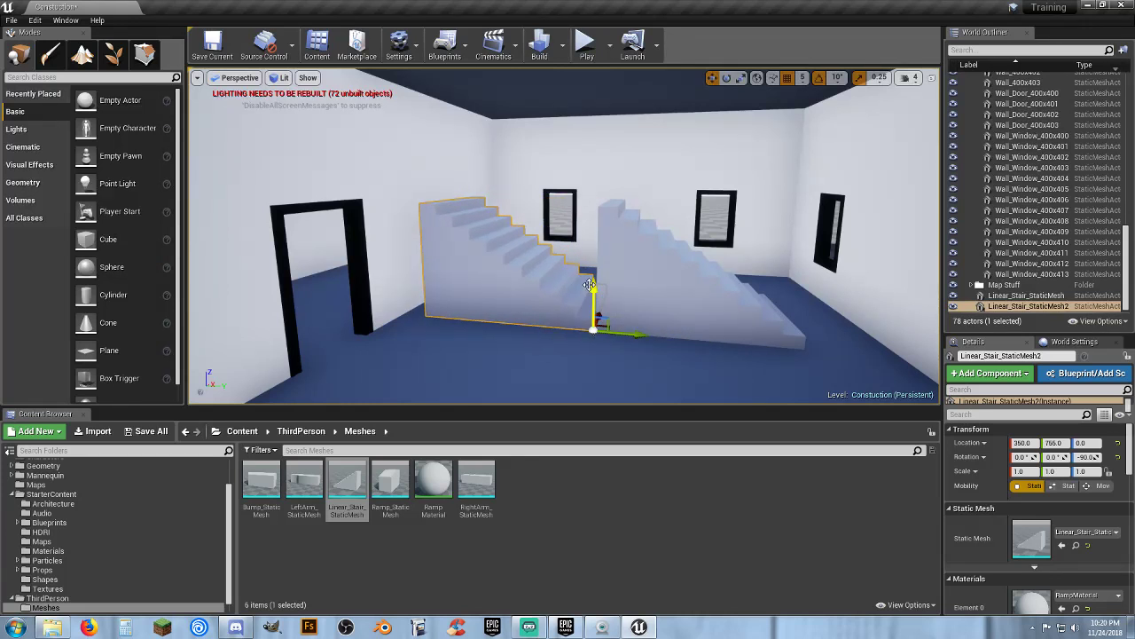
drag(593, 282, 609, 153)
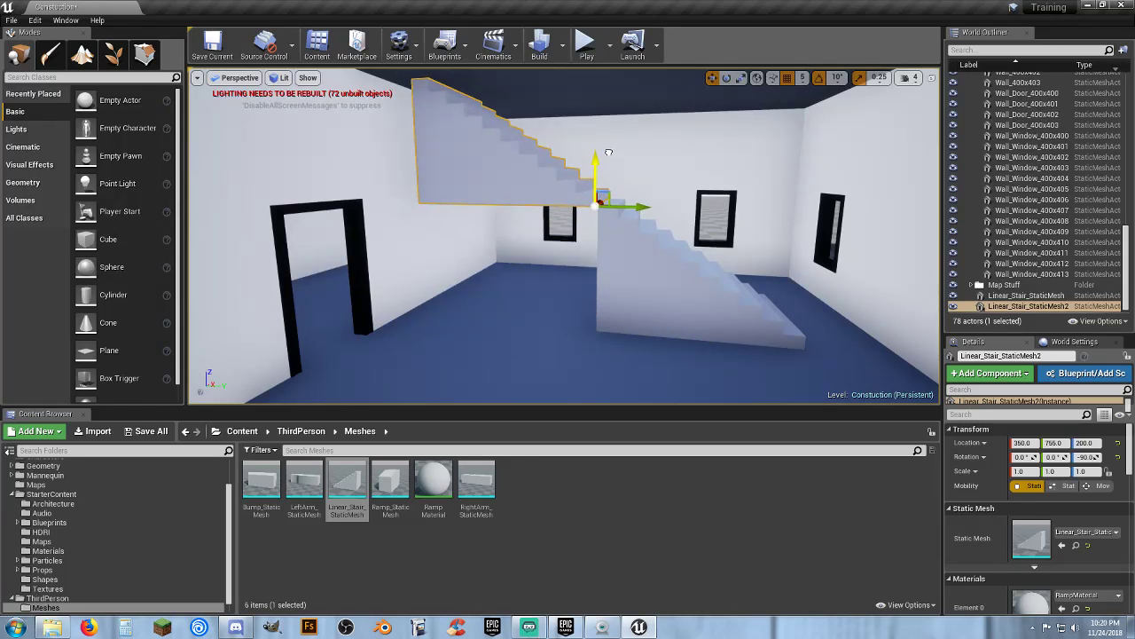
Delete both stair meshes from the room
right_drag(605, 255, 609, 212)
right_drag(626, 330, 631, 368)
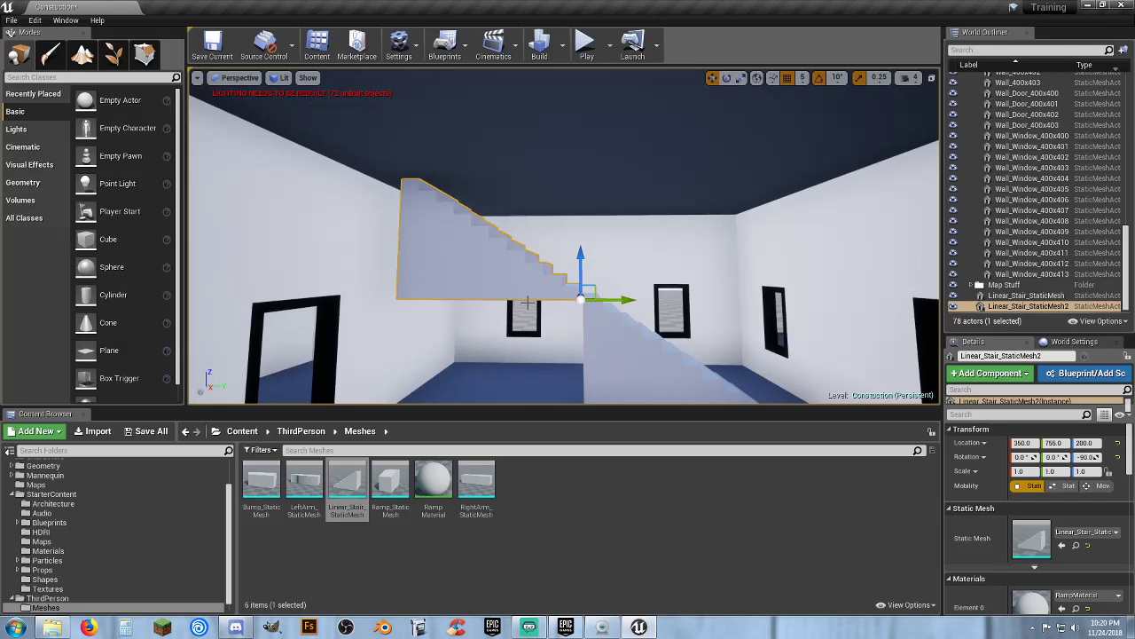
key(Delete)
click(634, 373)
key(Delete)
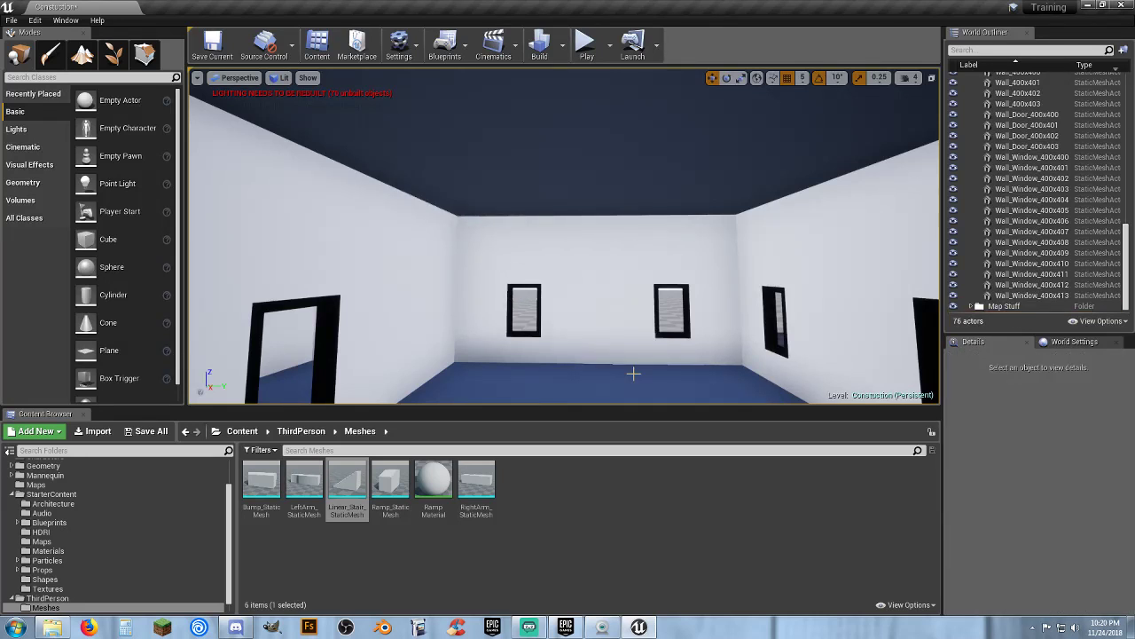
Delete the roof floor tile Floor_400x428 above the room
click(511, 212)
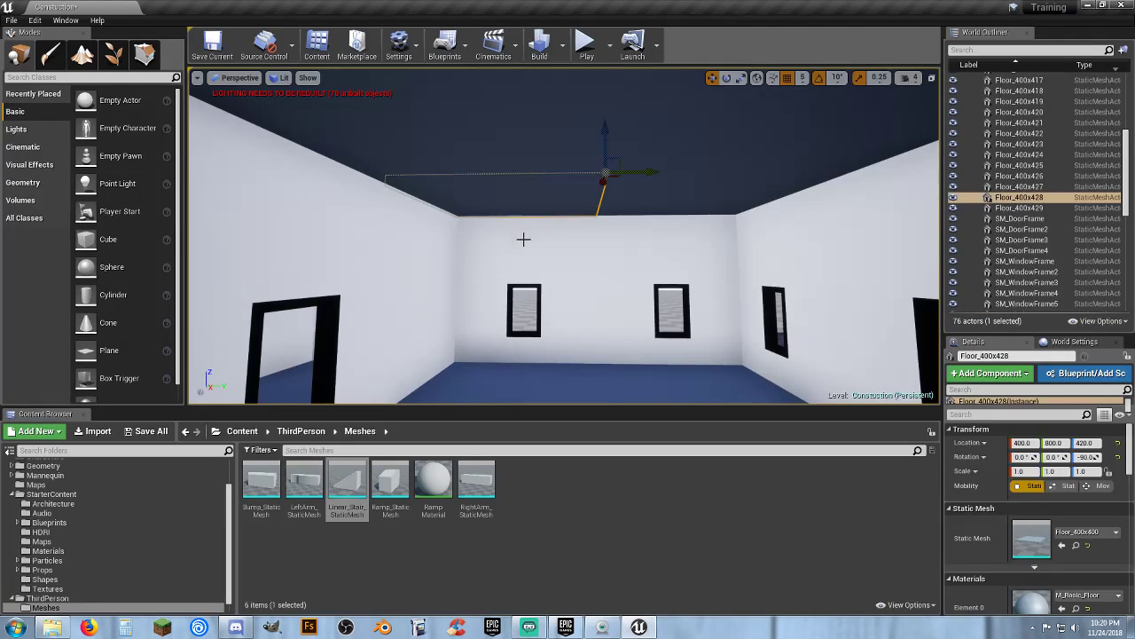
key(Delete)
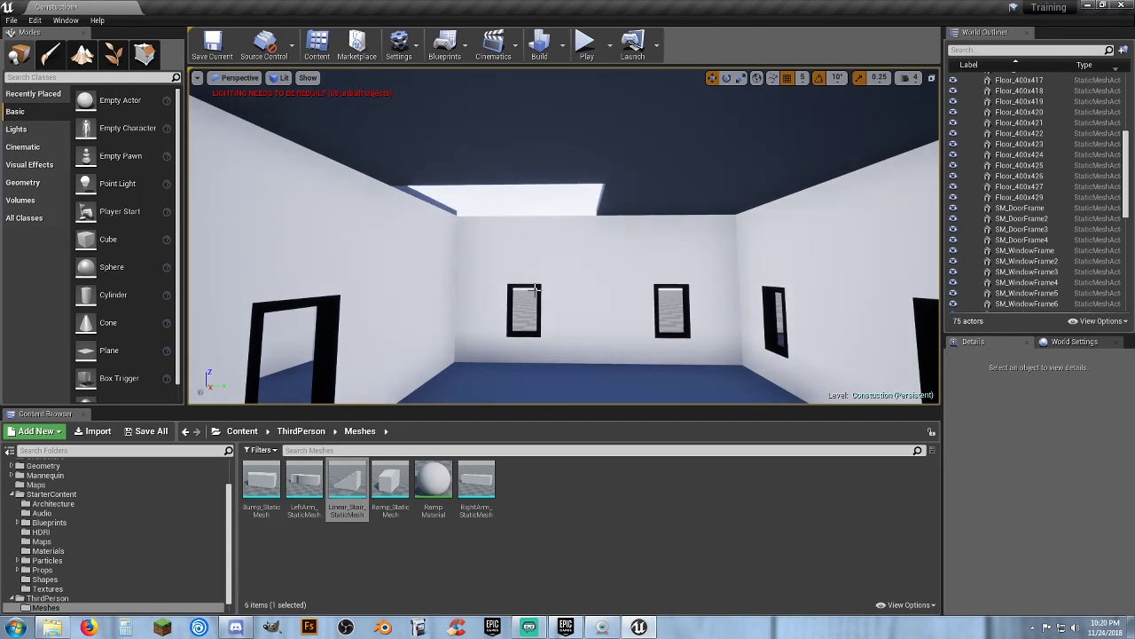
Examine the new roof opening from inside and from above the house
click(44, 187)
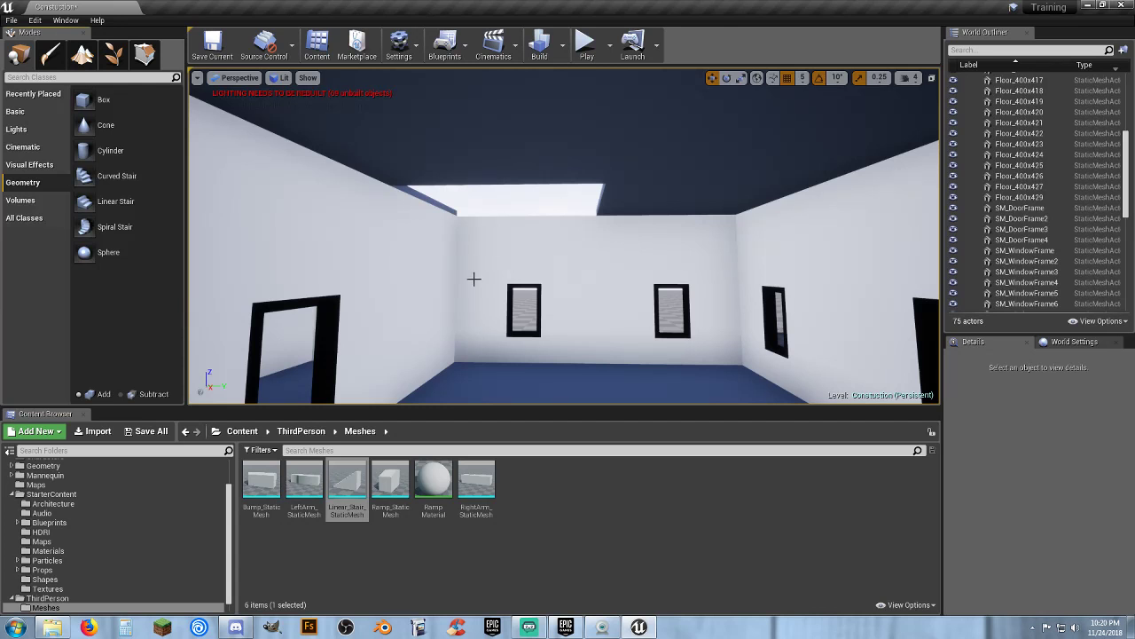
key(w)
mouse_move(545, 317)
right_down()
mouse_move(417, 257)
mouse_move(390, 195)
mouse_move(453, 292)
mouse_move(505, 306)
mouse_move(532, 328)
mouse_move(553, 309)
right_up()
key(s)
key(w)
right_drag(610, 243, 608, 213)
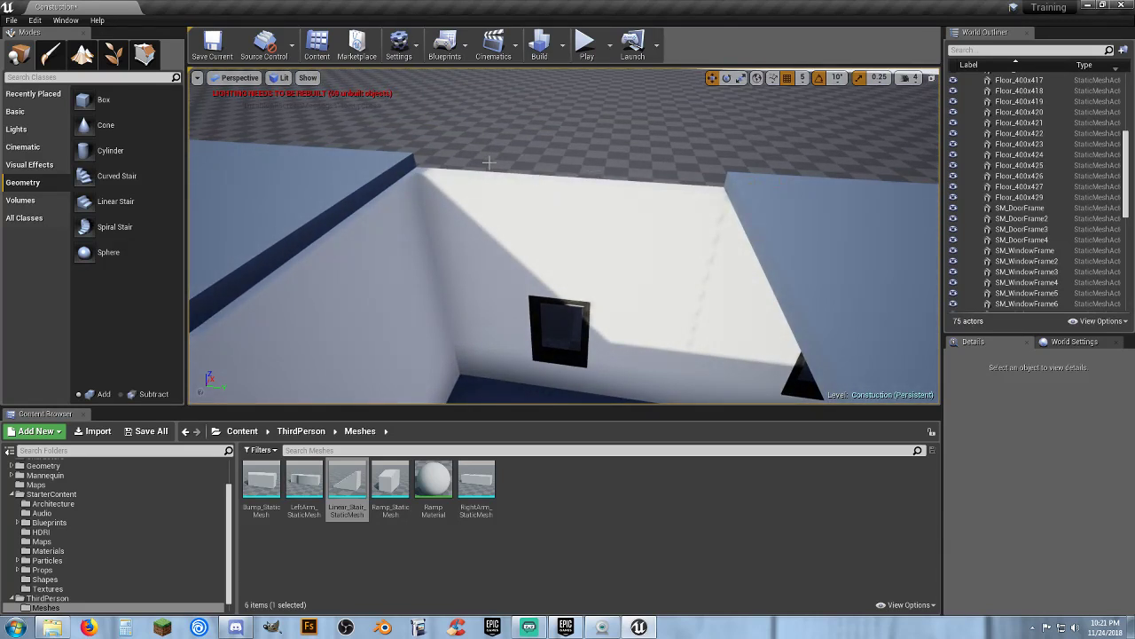
key(w)
right_drag(574, 175, 301, 137)
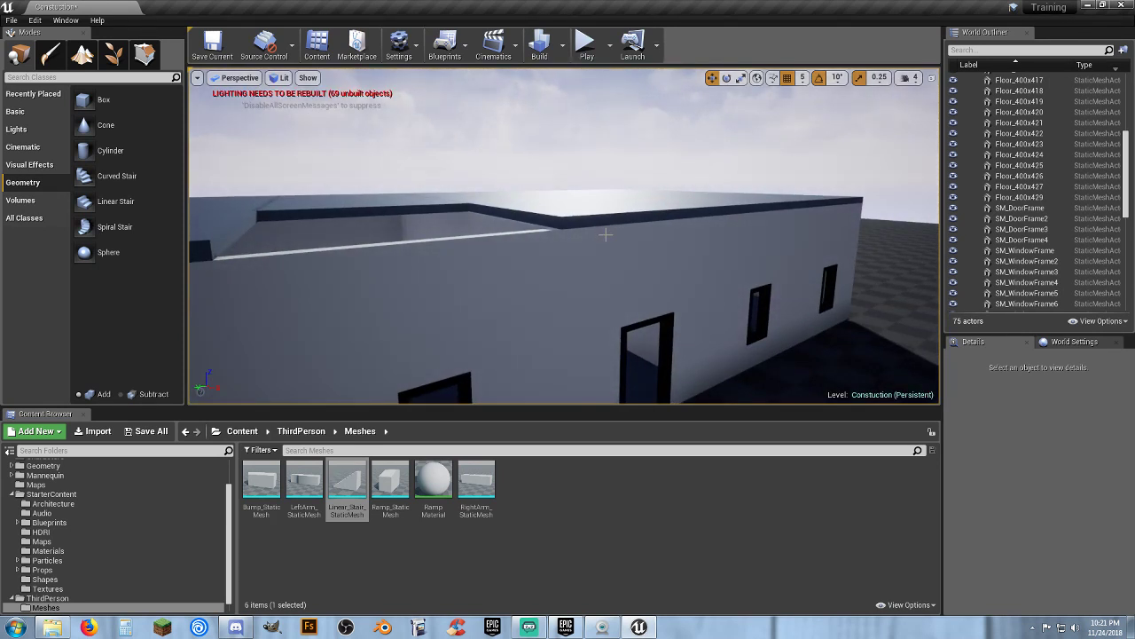
key(w)
right_drag(565, 236, 616, 281)
key(s)
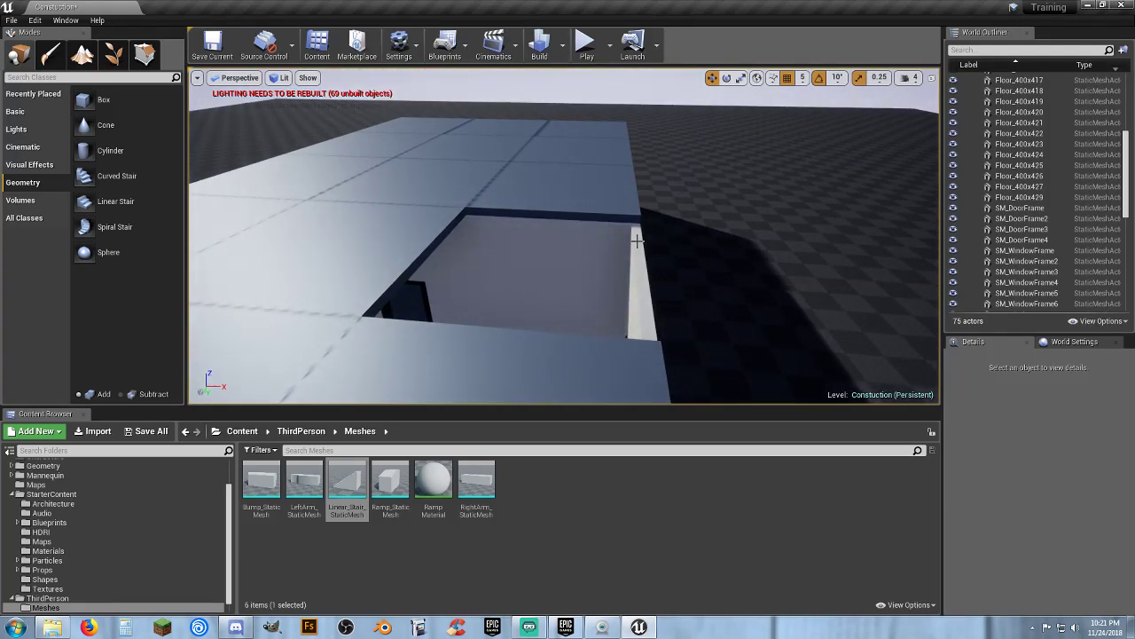
Place a basic Cube actor on the roof next to the new opening
key(d)
right_drag(729, 267, 470, 264)
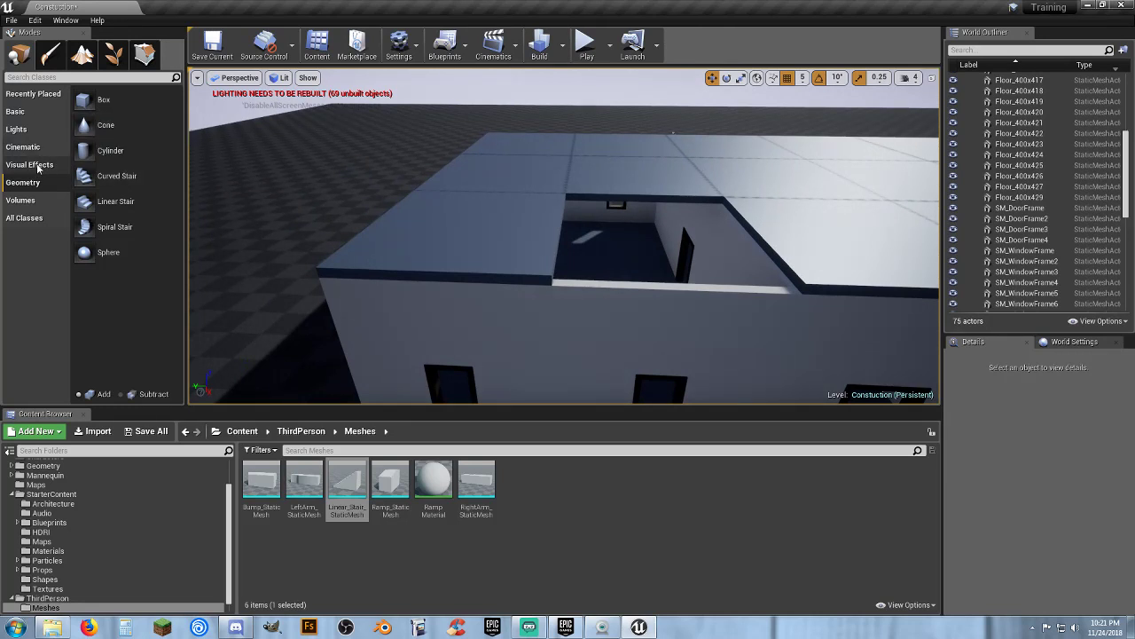
click(26, 112)
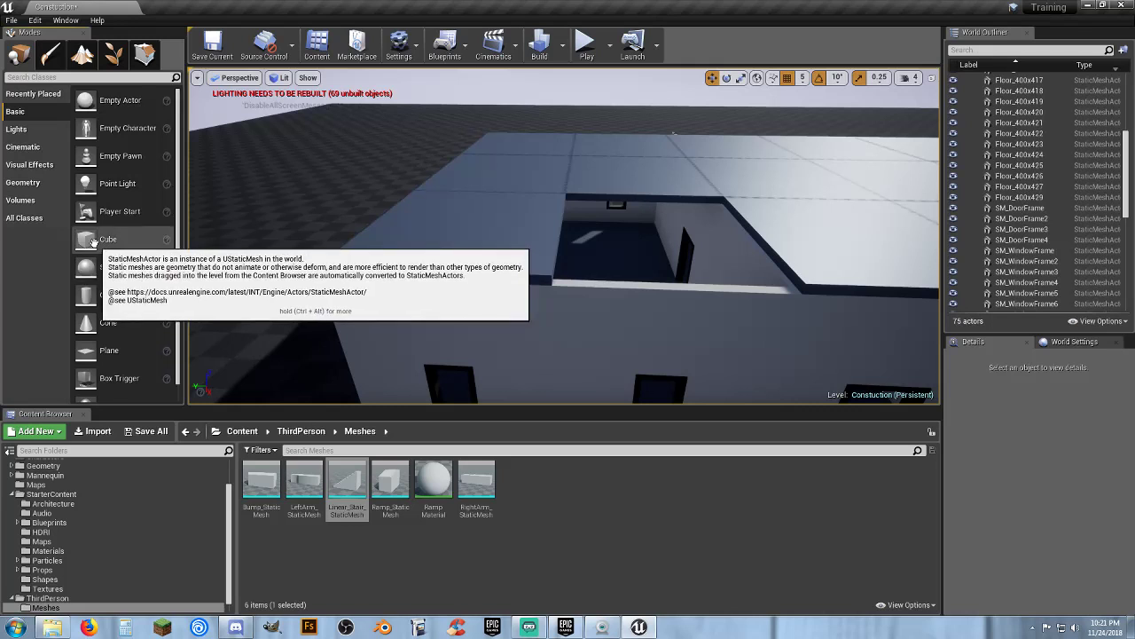
drag(104, 238, 612, 281)
mouse_move(552, 302)
right_down()
mouse_move(538, 364)
mouse_move(551, 304)
right_up()
key(w)
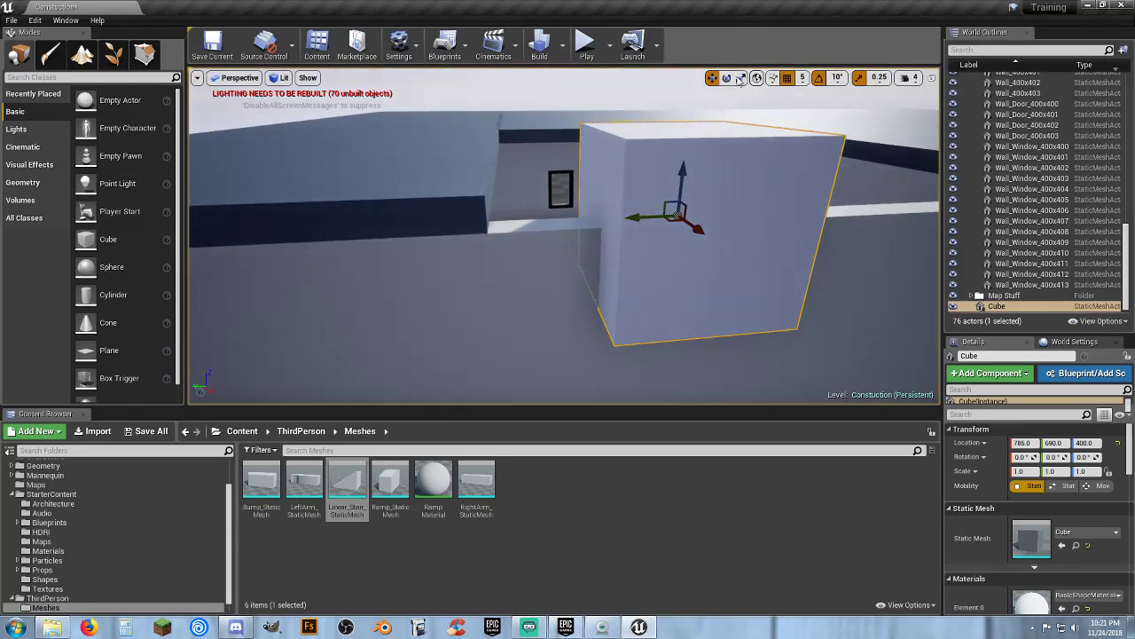
Flatten the cube to a Z scale of about 0.25 and move it up to height 410 beside the opening
click(740, 79)
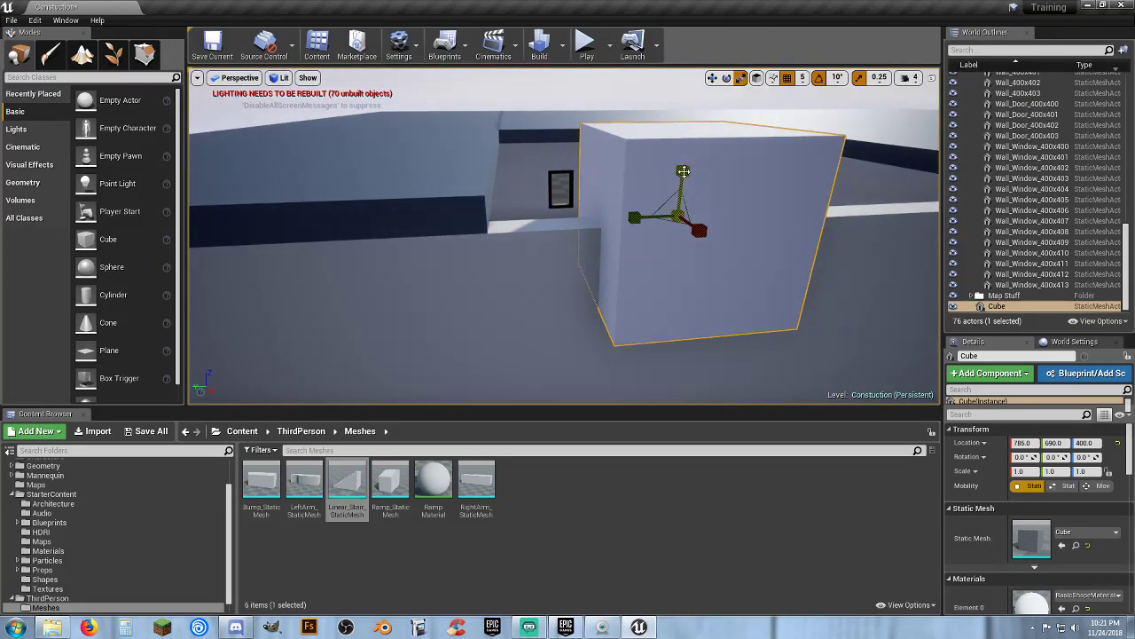
drag(683, 172, 683, 229)
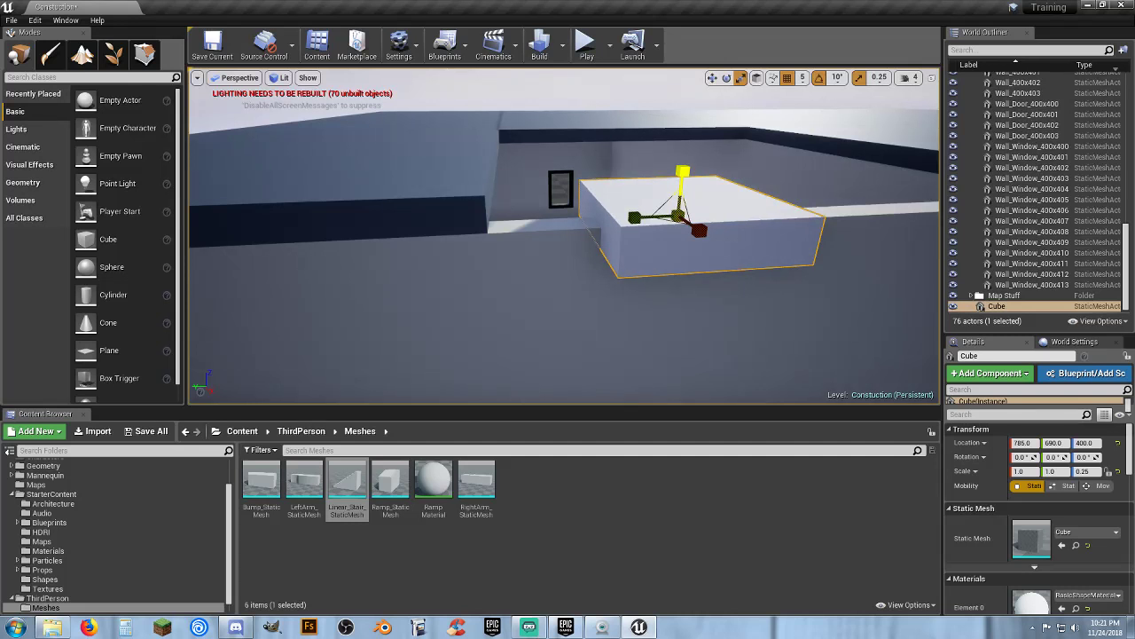
click(711, 78)
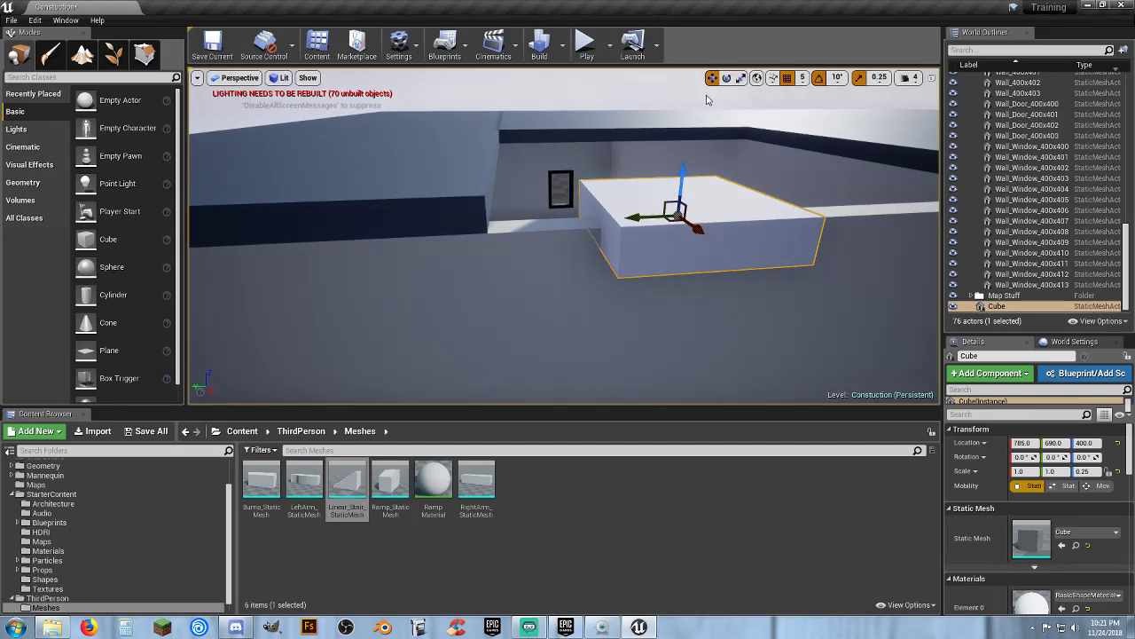
drag(680, 170, 681, 155)
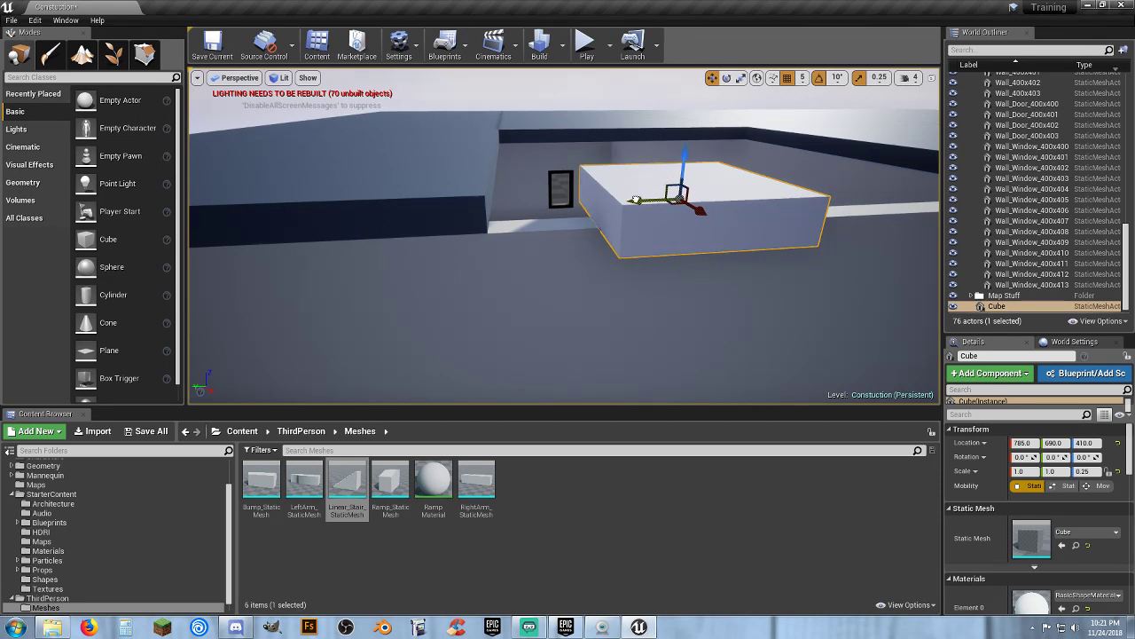
drag(635, 200, 532, 207)
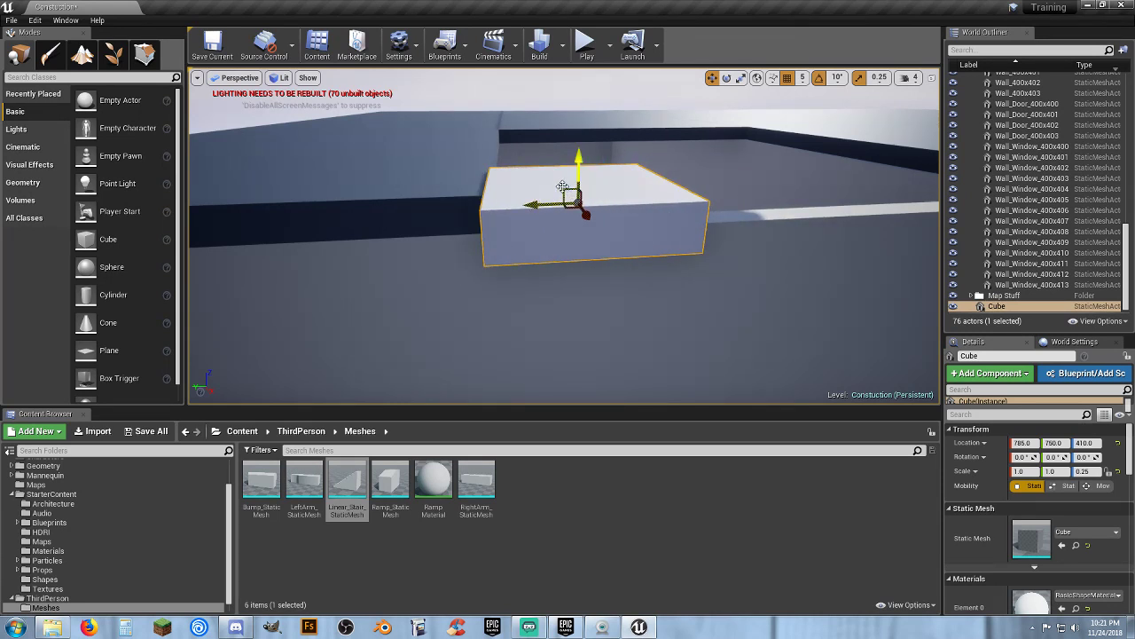
Set the cube's Z scale to 0.2
right_drag(510, 204, 603, 211)
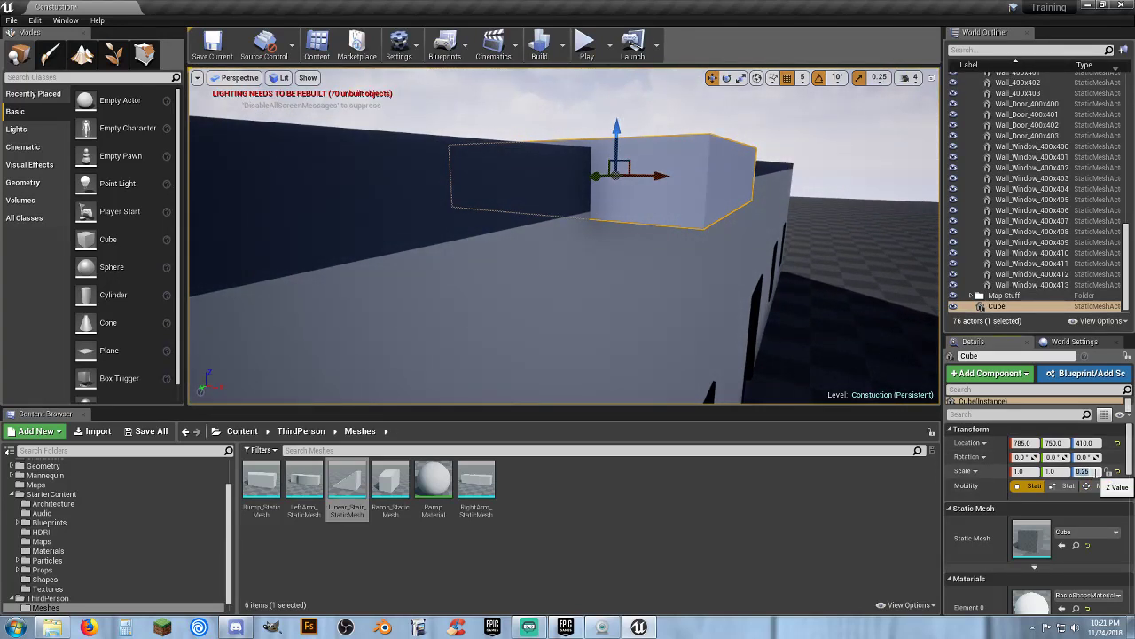
text(0.2)
key(Return)
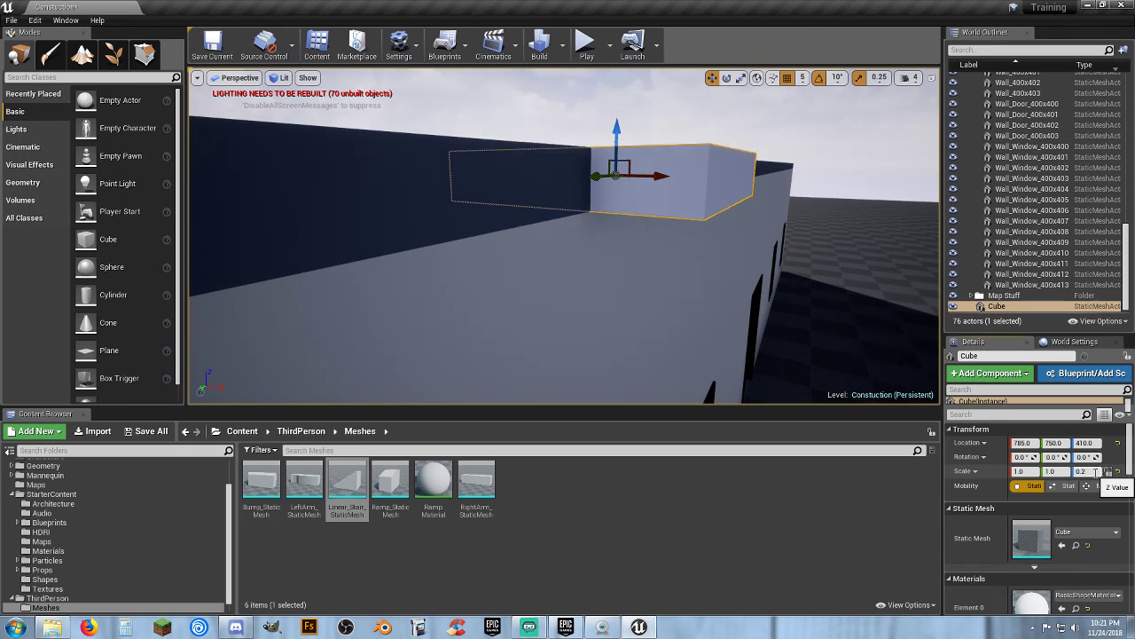
Narrow the cube to an X scale of 0.2 and shift it to X location 790
right_drag(703, 304, 705, 381)
right_drag(566, 257, 566, 260)
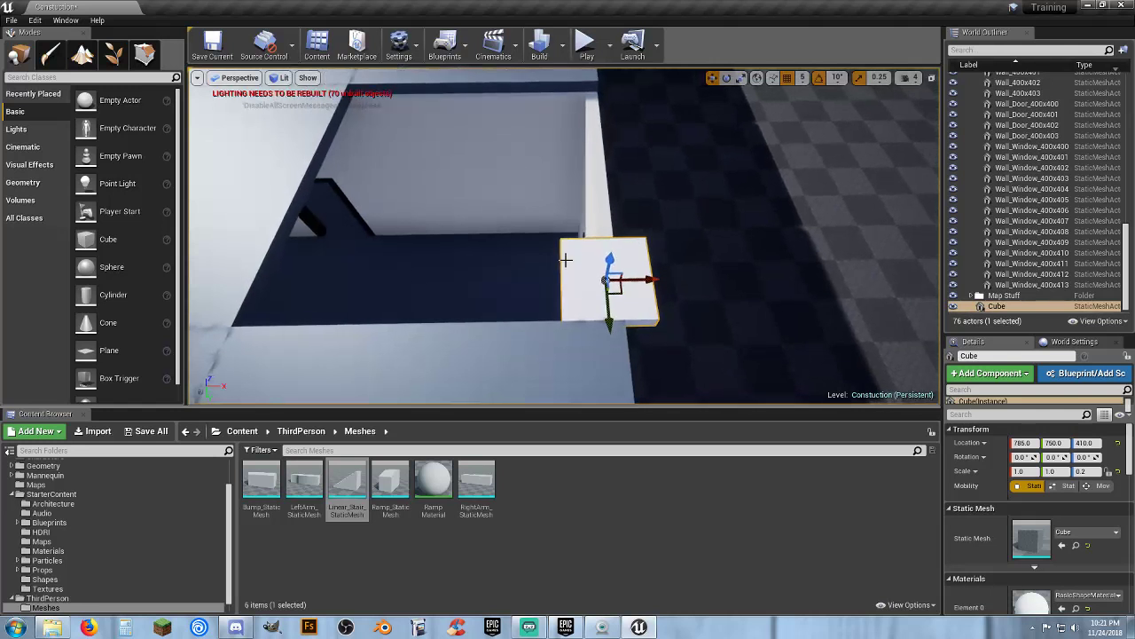
click(741, 78)
drag(661, 279, 595, 279)
right_drag(671, 280, 725, 135)
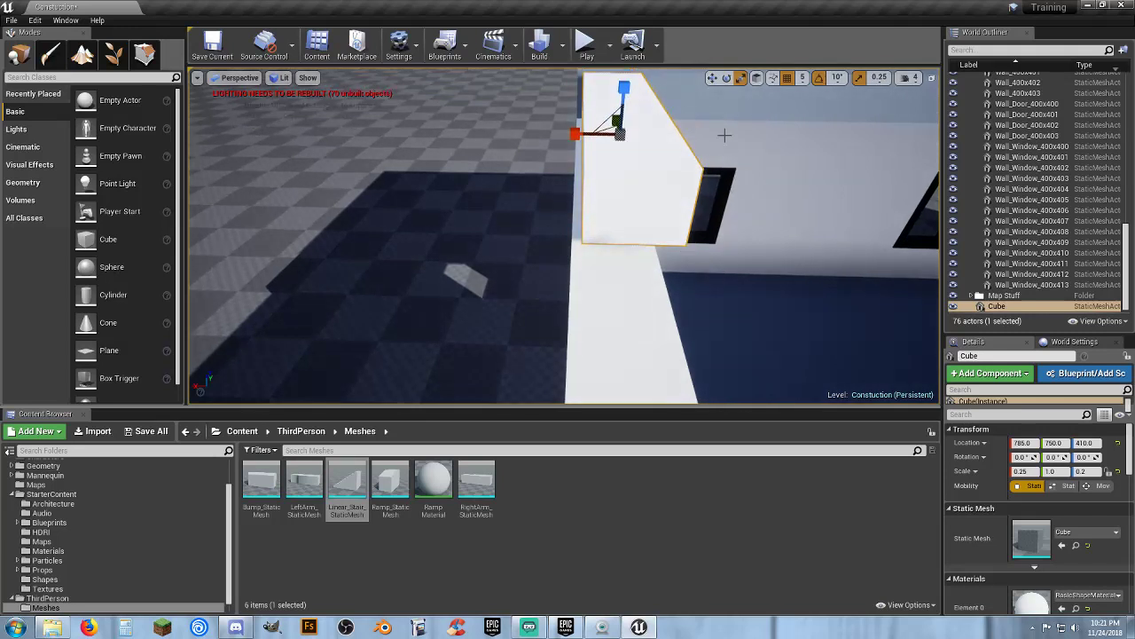
click(712, 78)
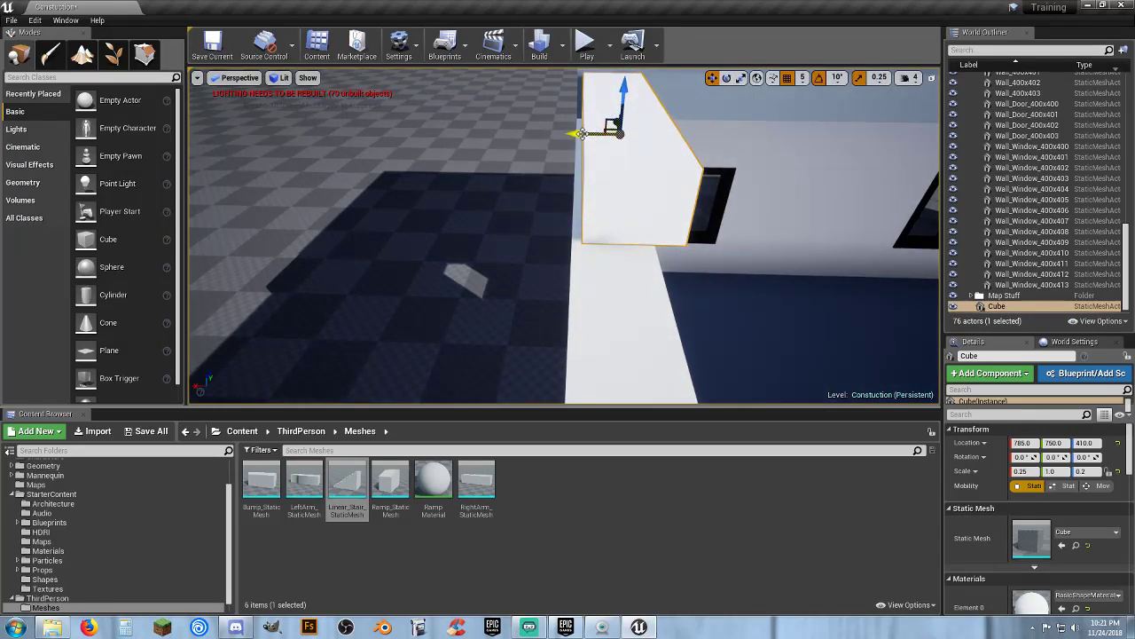
drag(578, 135, 568, 137)
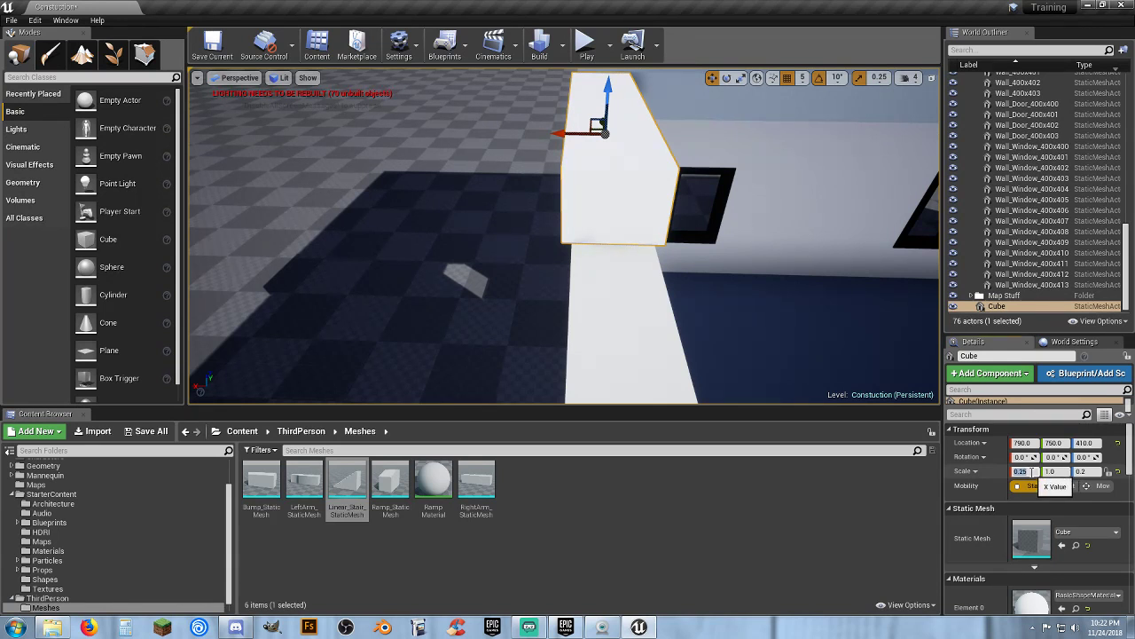
key(Return)
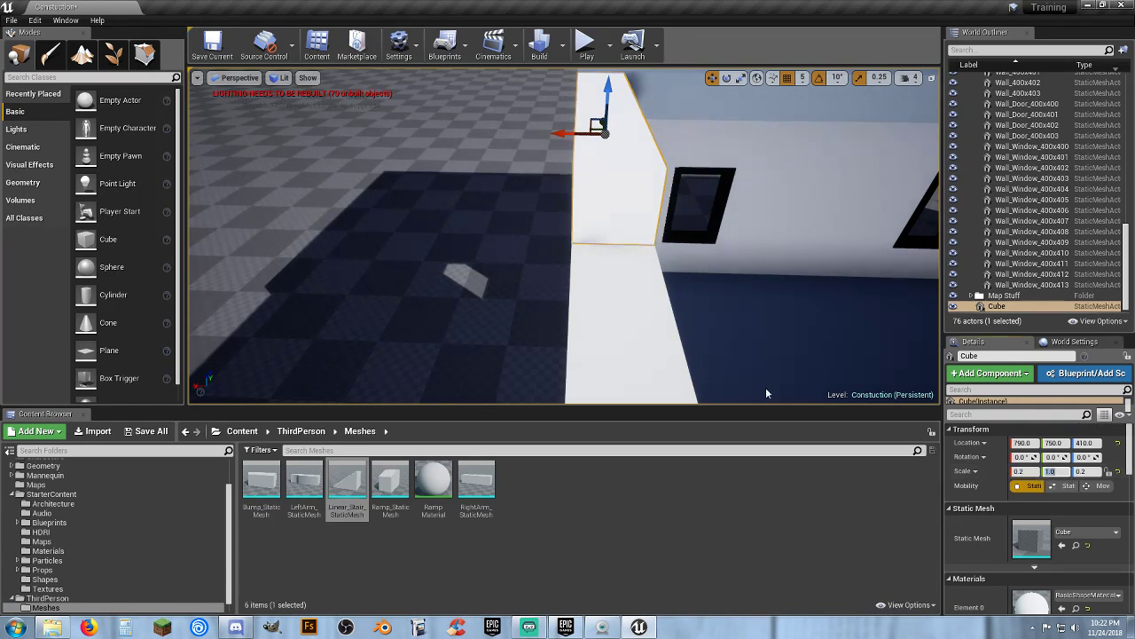
Stretch the slab along the roof edge to a Y scale of 4.0, positioned at Y location 600
right_drag(644, 289, 927, 242)
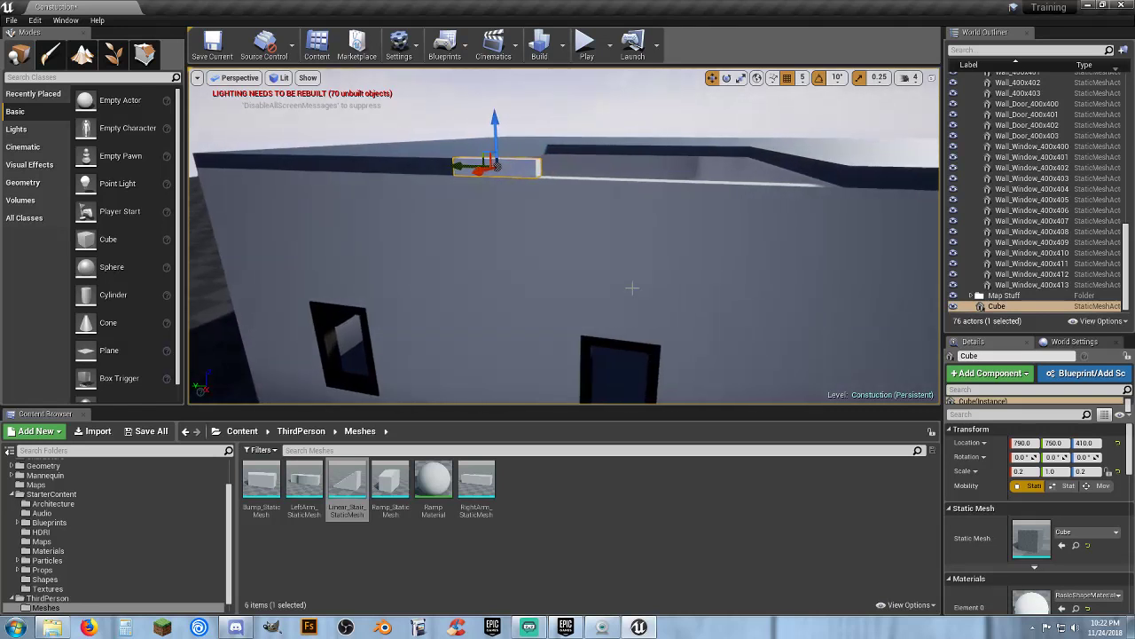
drag(458, 169, 612, 195)
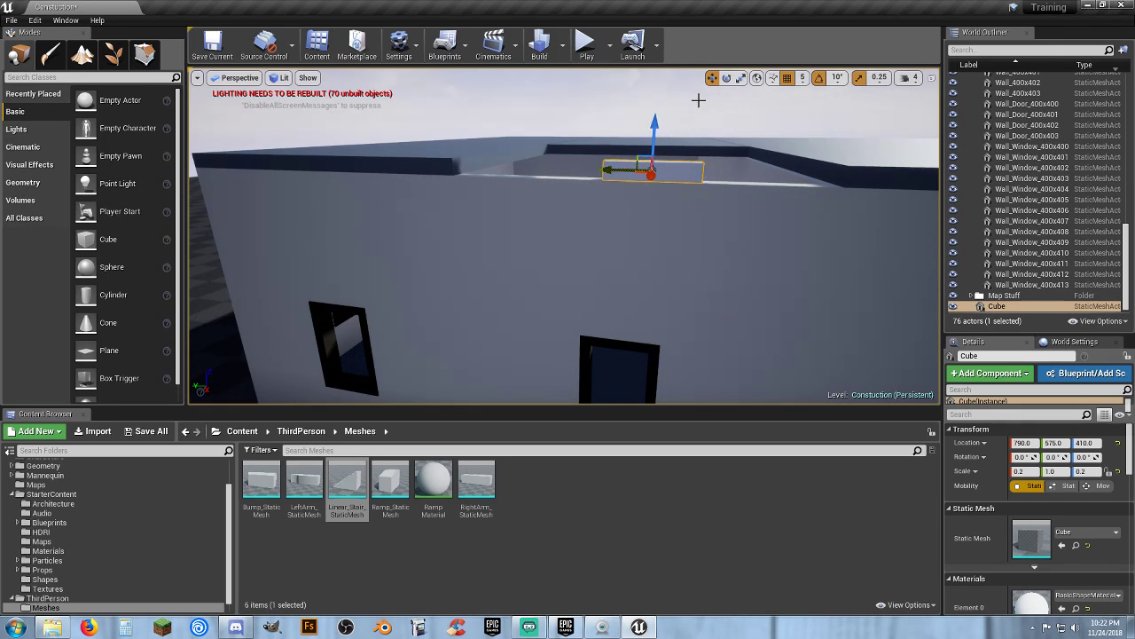
click(741, 77)
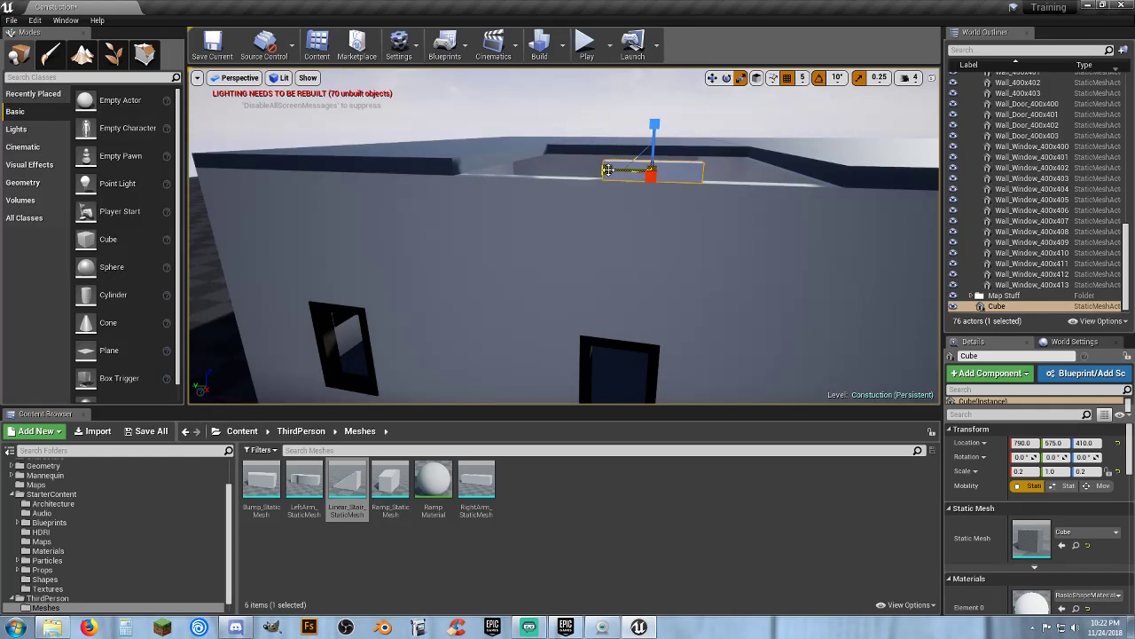
drag(609, 170, 572, 170)
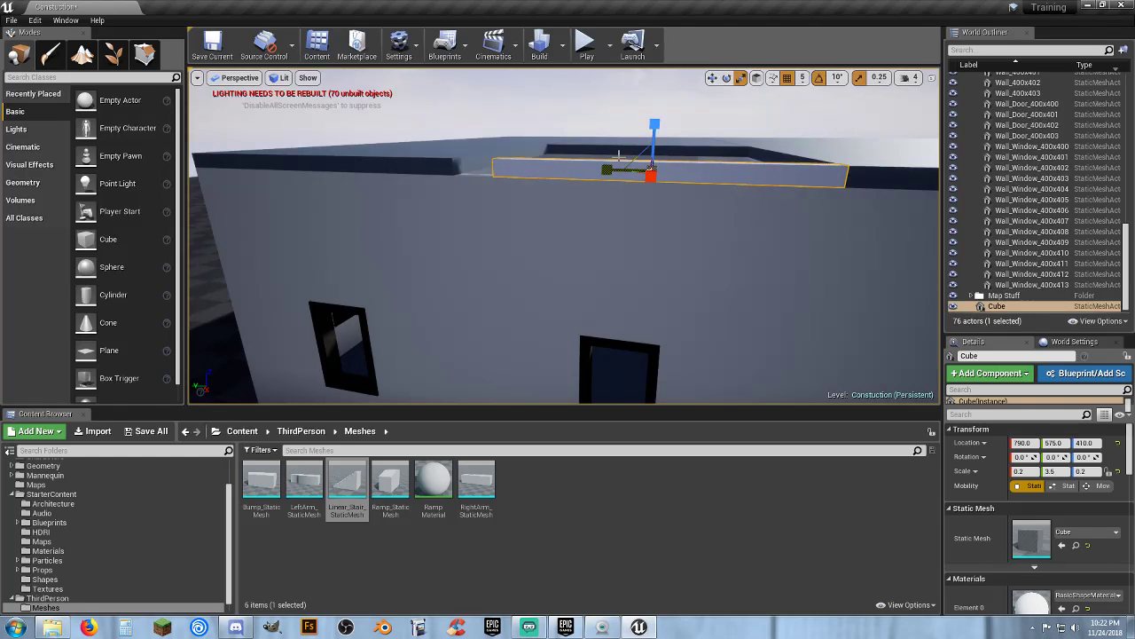
click(713, 78)
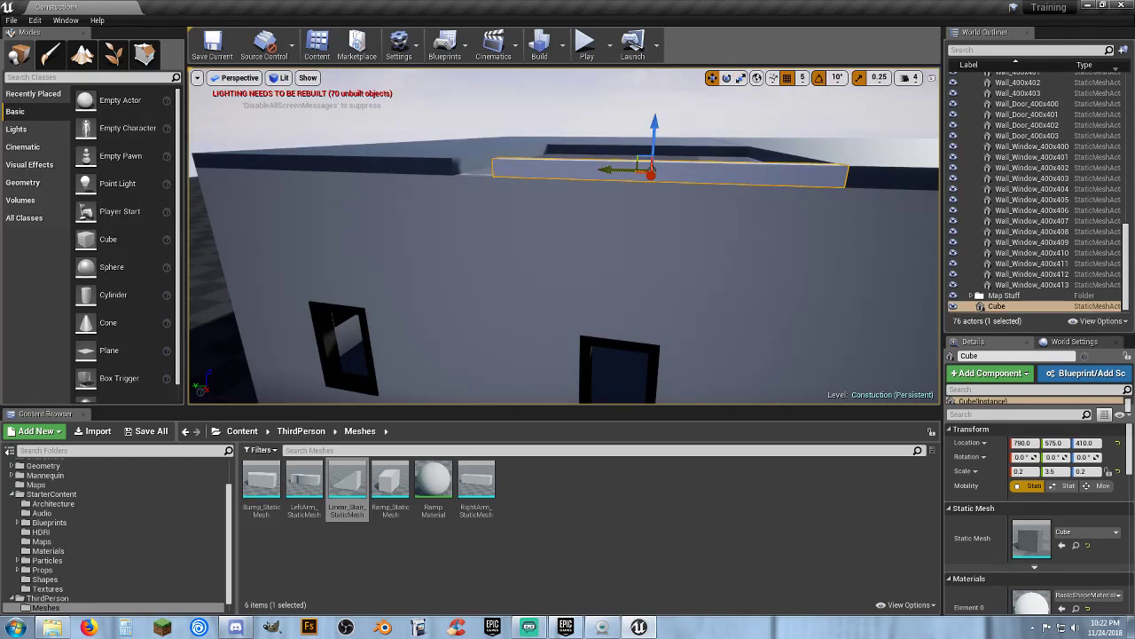
drag(618, 169, 594, 170)
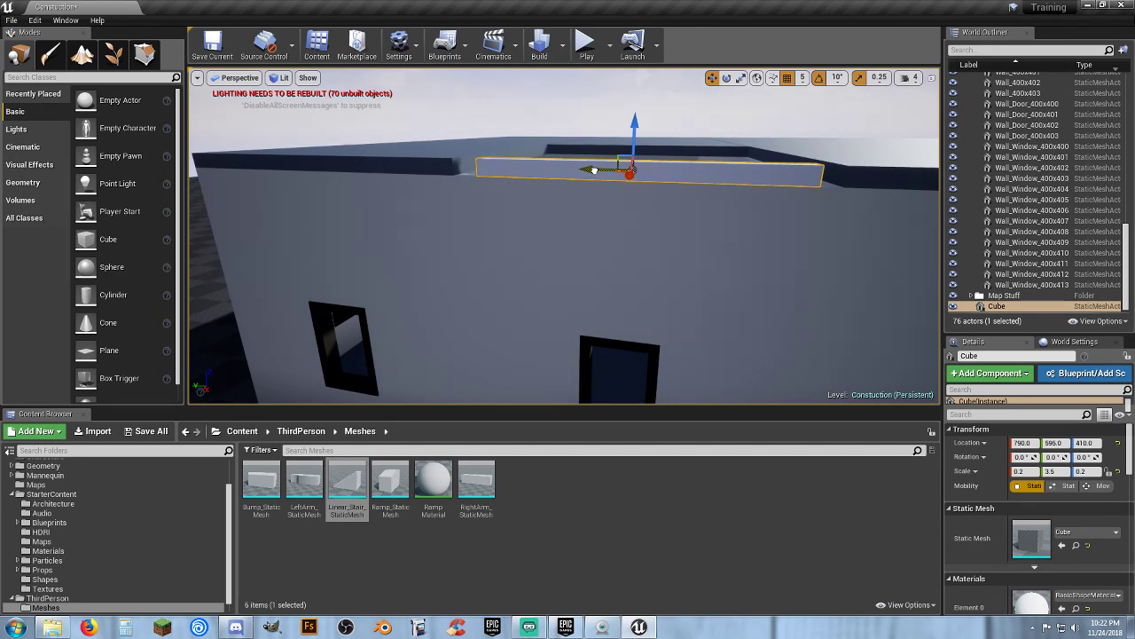
key(r)
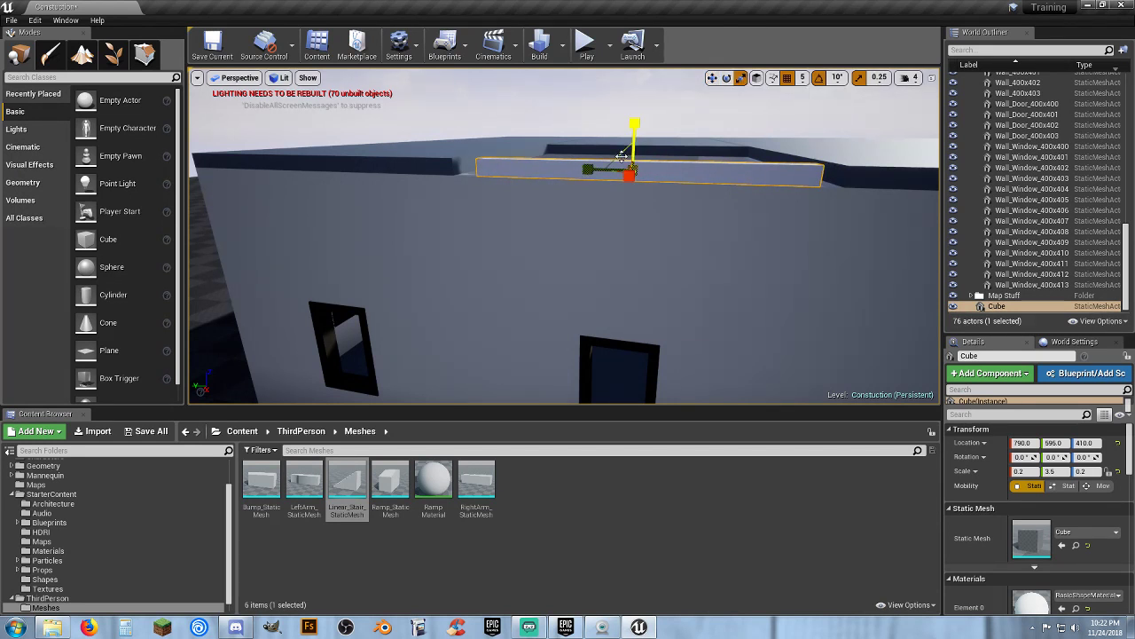
drag(590, 172, 577, 172)
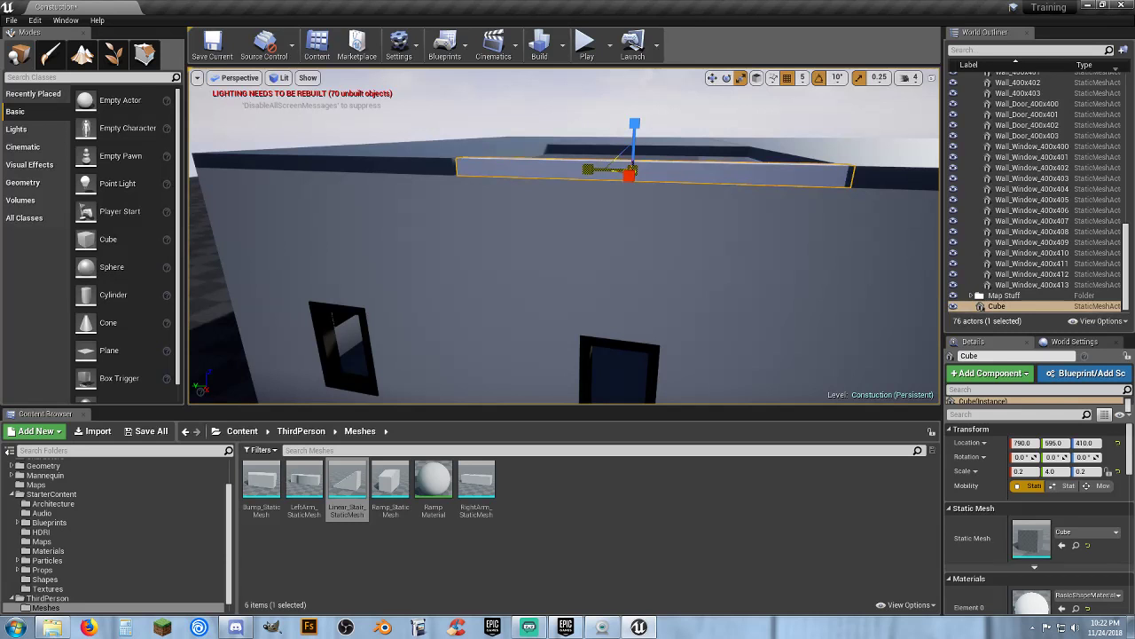
click(711, 77)
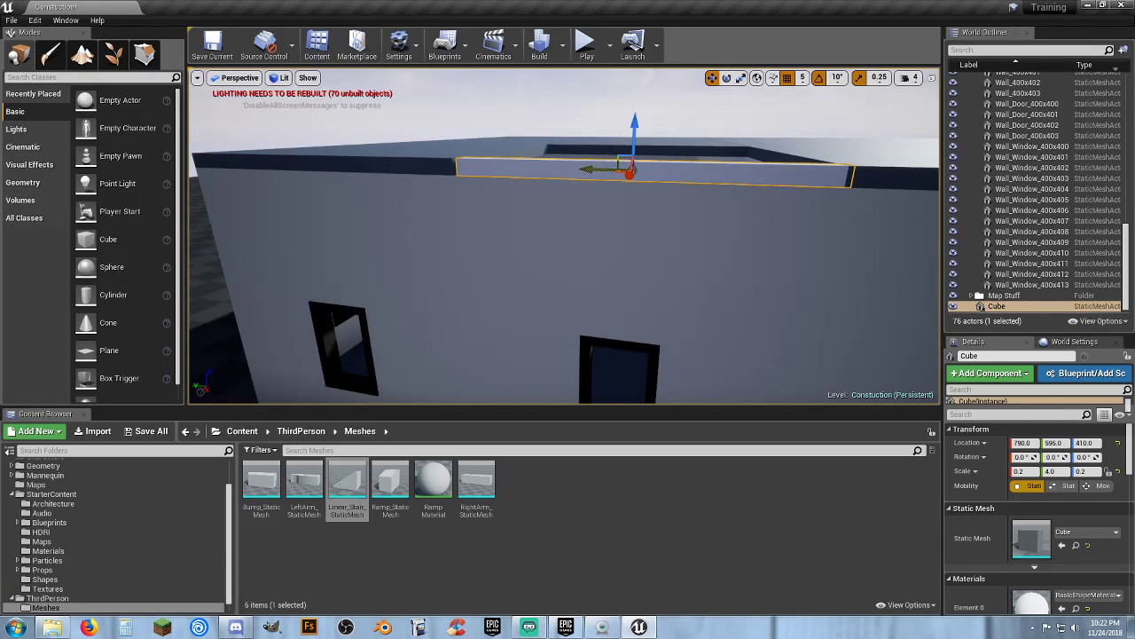
drag(591, 170, 585, 169)
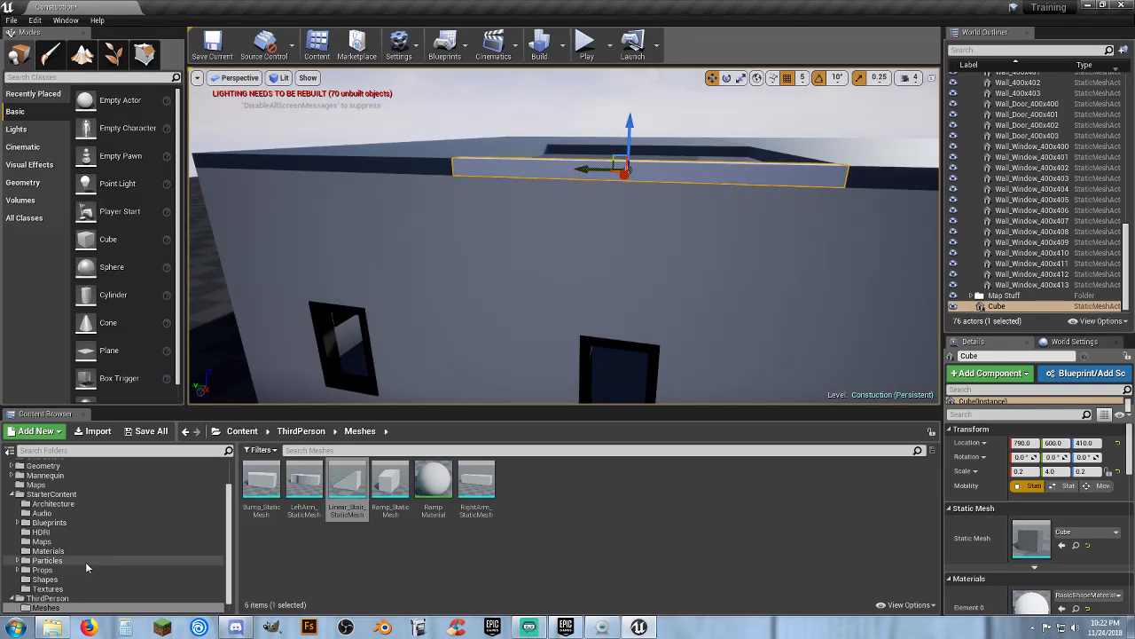
Apply the M_Basic_Floor material from StarterContent Materials to the slab
click(60, 523)
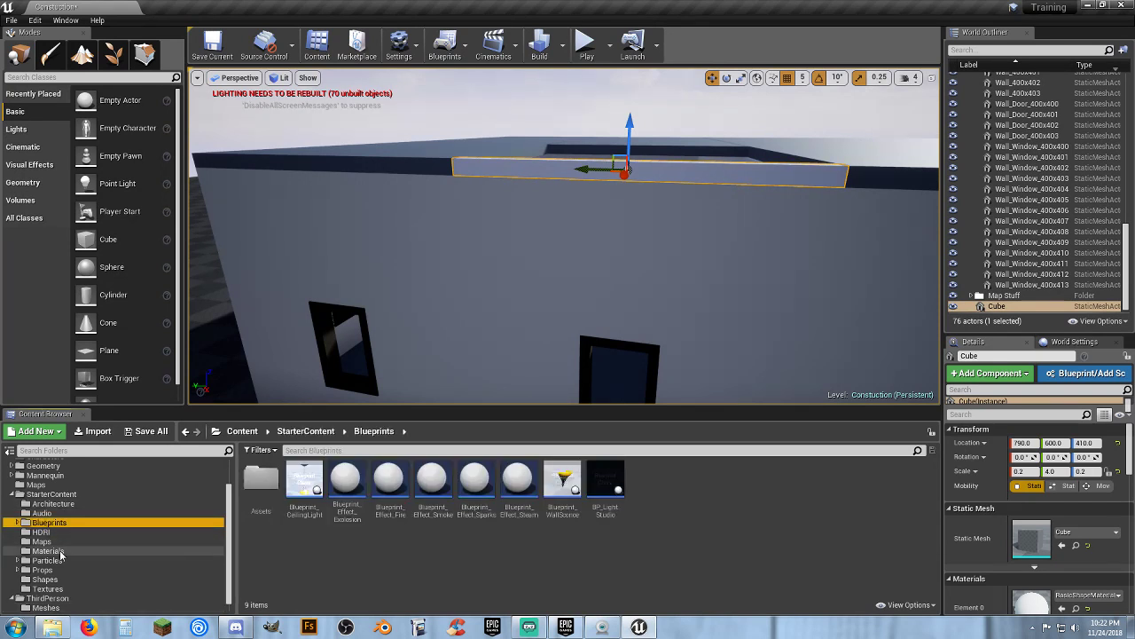
click(54, 551)
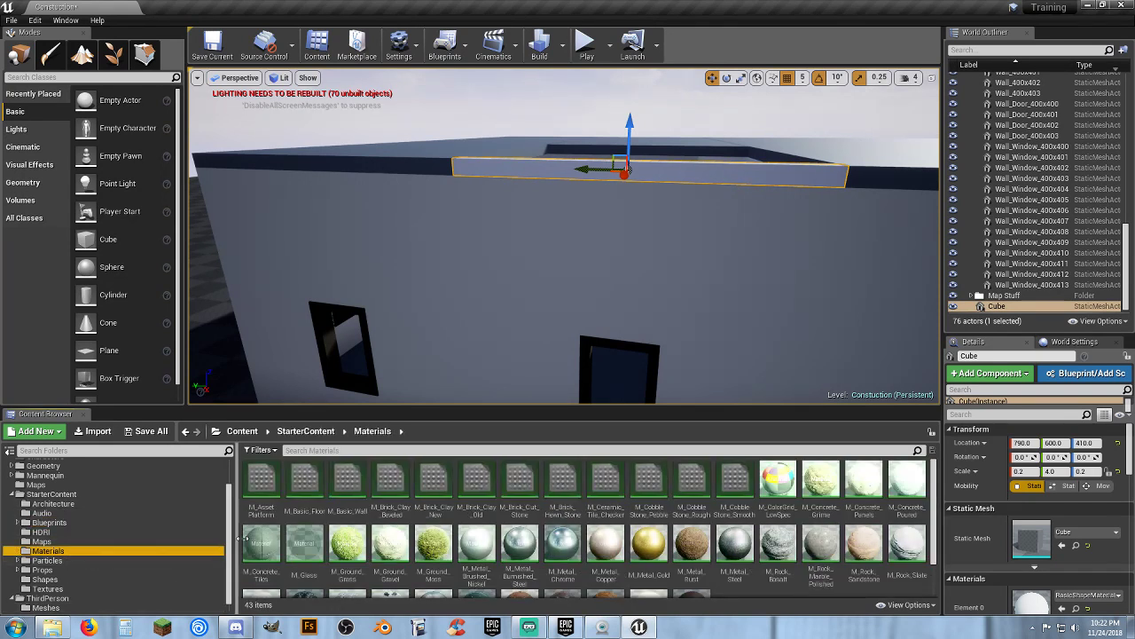
click(304, 486)
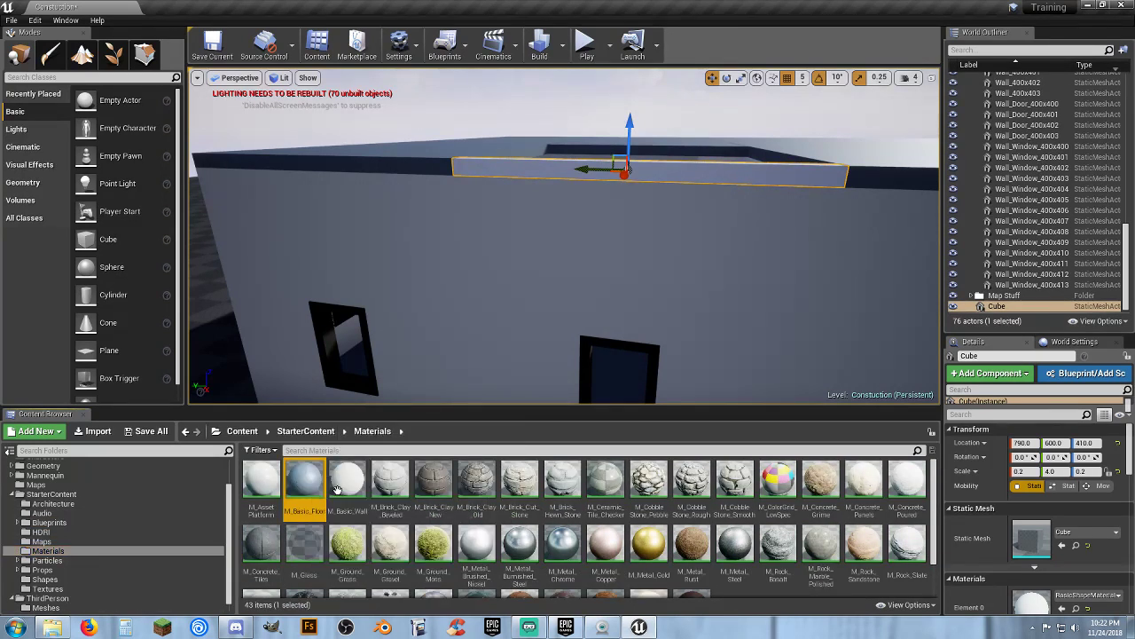
click(1062, 609)
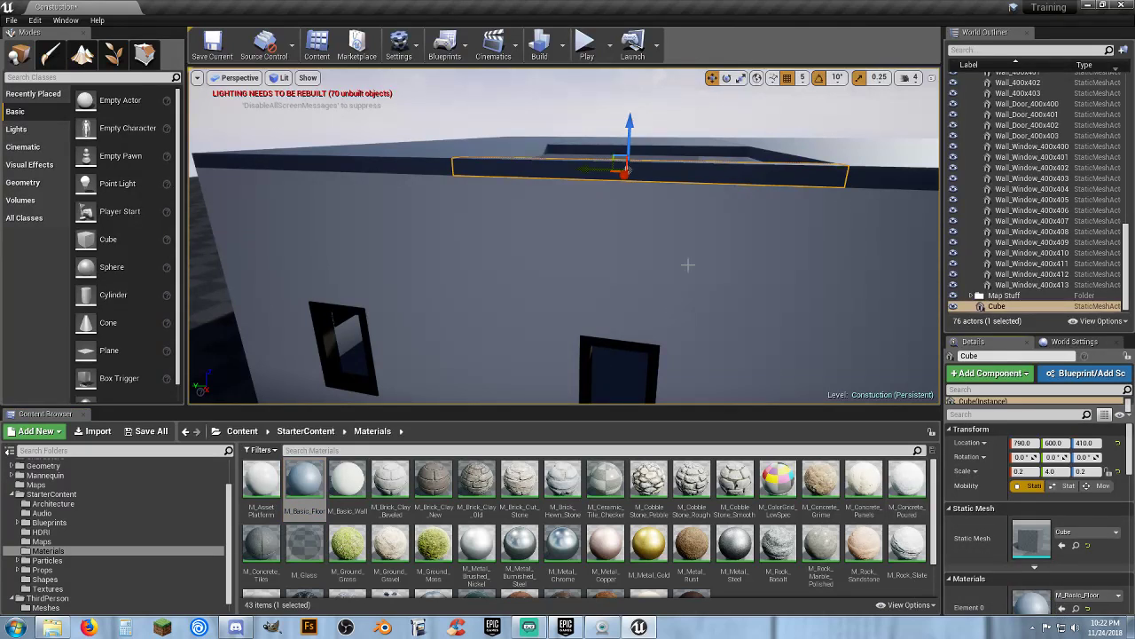
right_drag(689, 265, 550, 325)
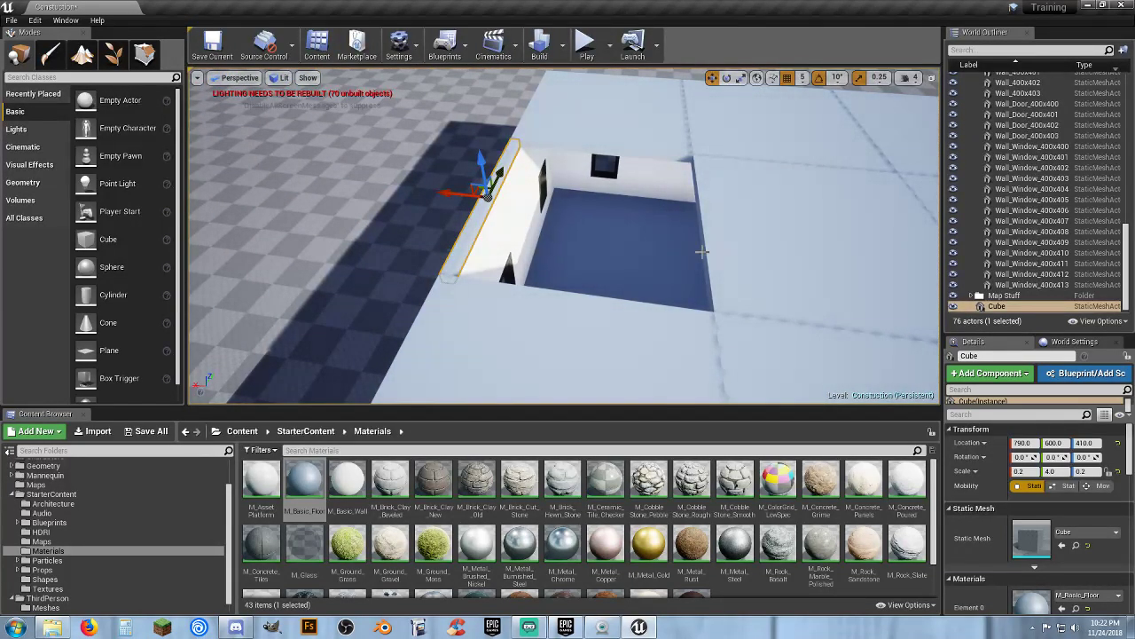
right_drag(637, 234, 224, 232)
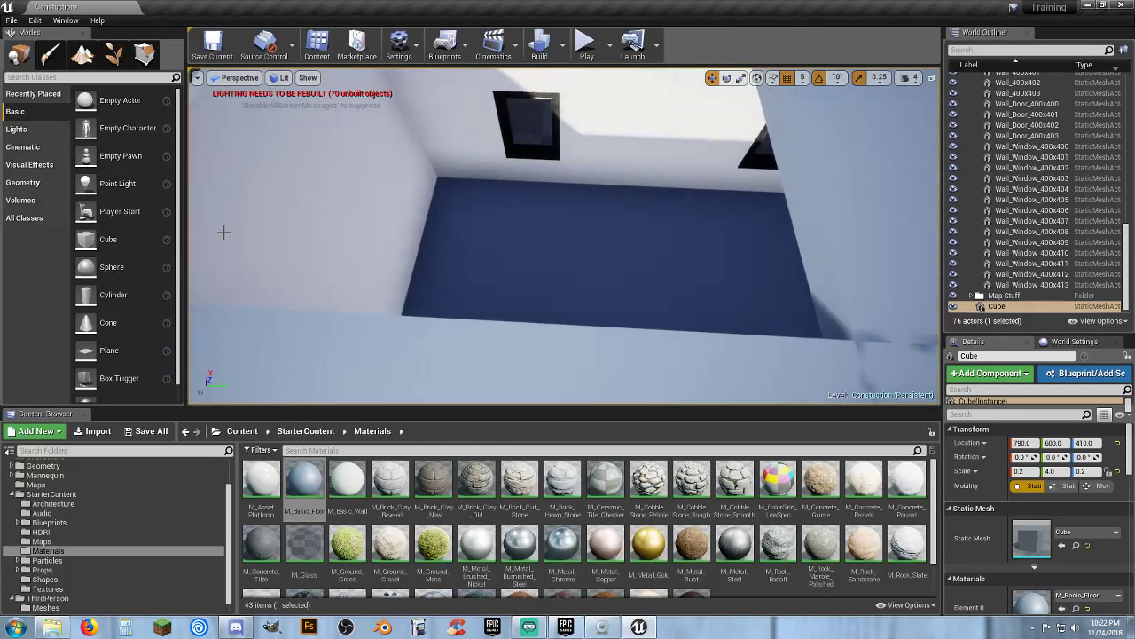
click(43, 202)
click(39, 183)
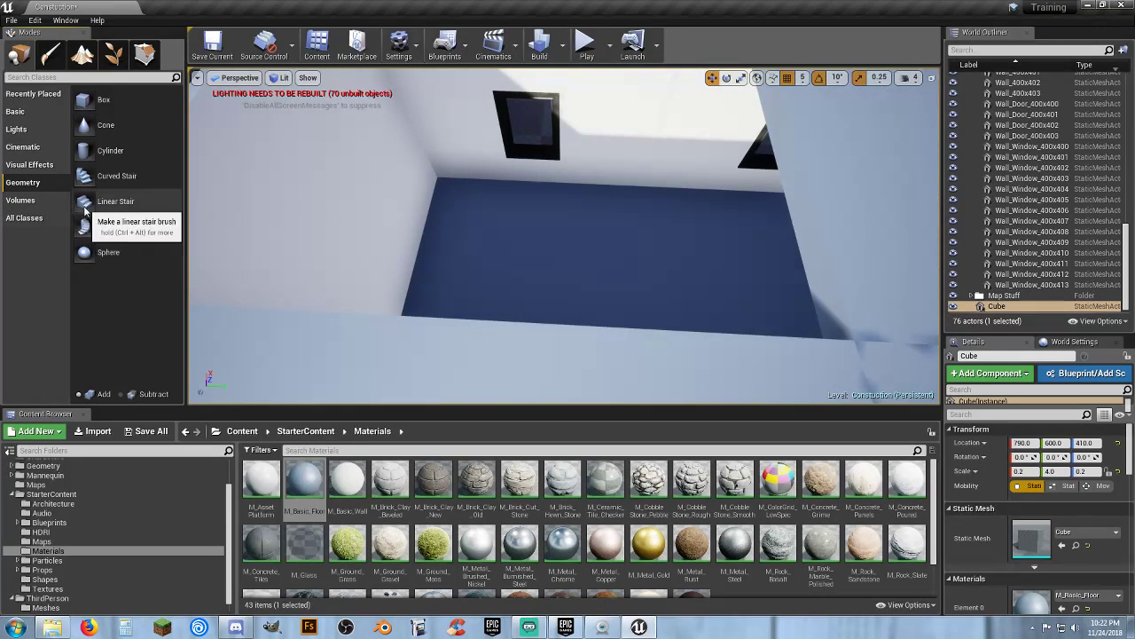
mouse_move(98, 201)
mouse_down()
mouse_move(570, 281)
mouse_move(573, 301)
mouse_up()
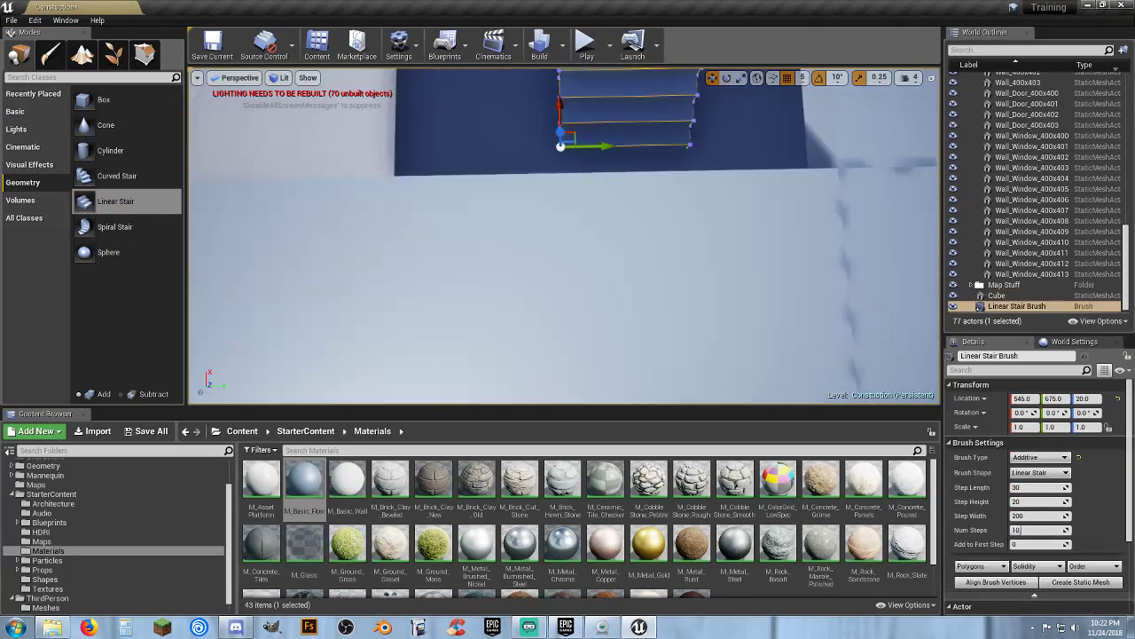
mouse_move(573, 302)
right_down()
mouse_move(573, 240)
mouse_move(621, 267)
mouse_move(576, 261)
right_up()
key(Delete)
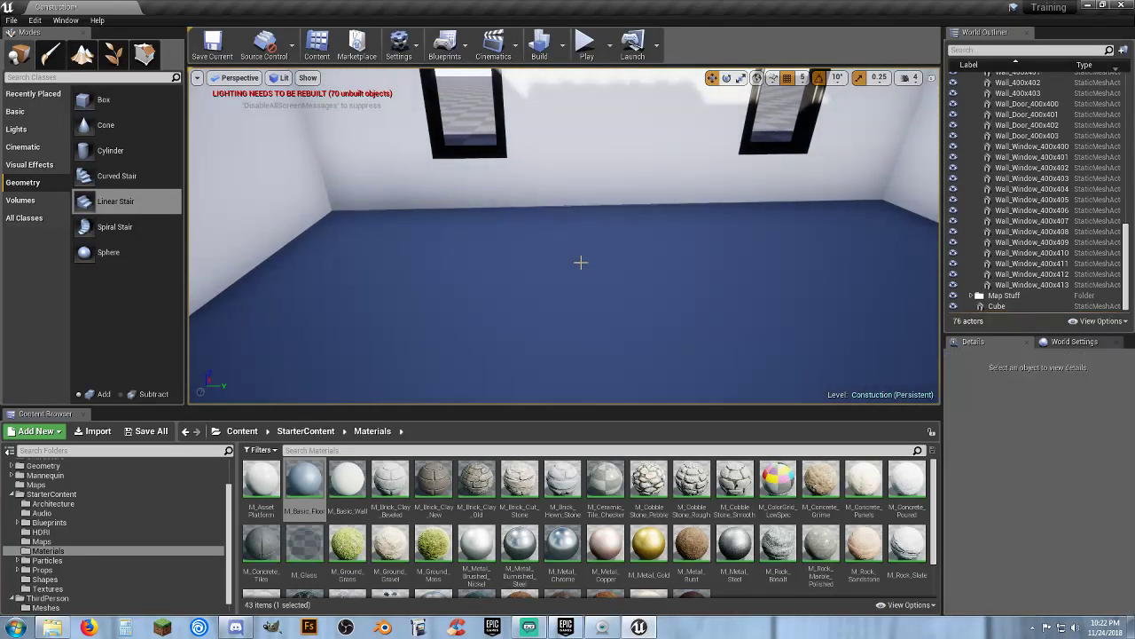
scroll(694, 559, down, 2)
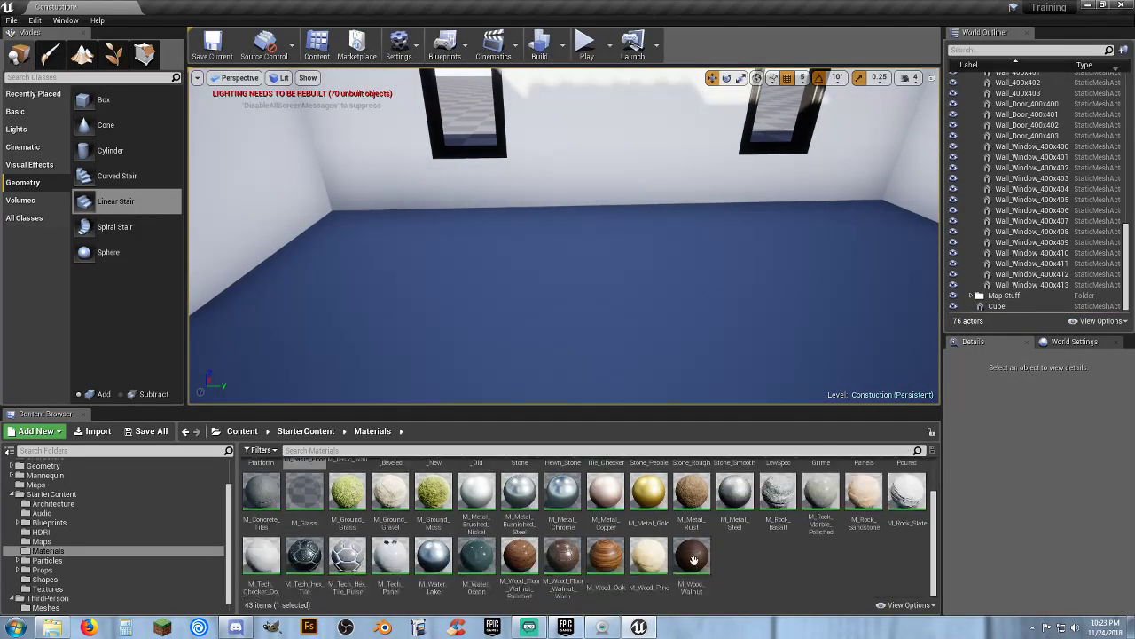
Add a Linear Stair brush to the room using the M_Wood_Oak material, and rotate it -90 degrees around Z
click(620, 545)
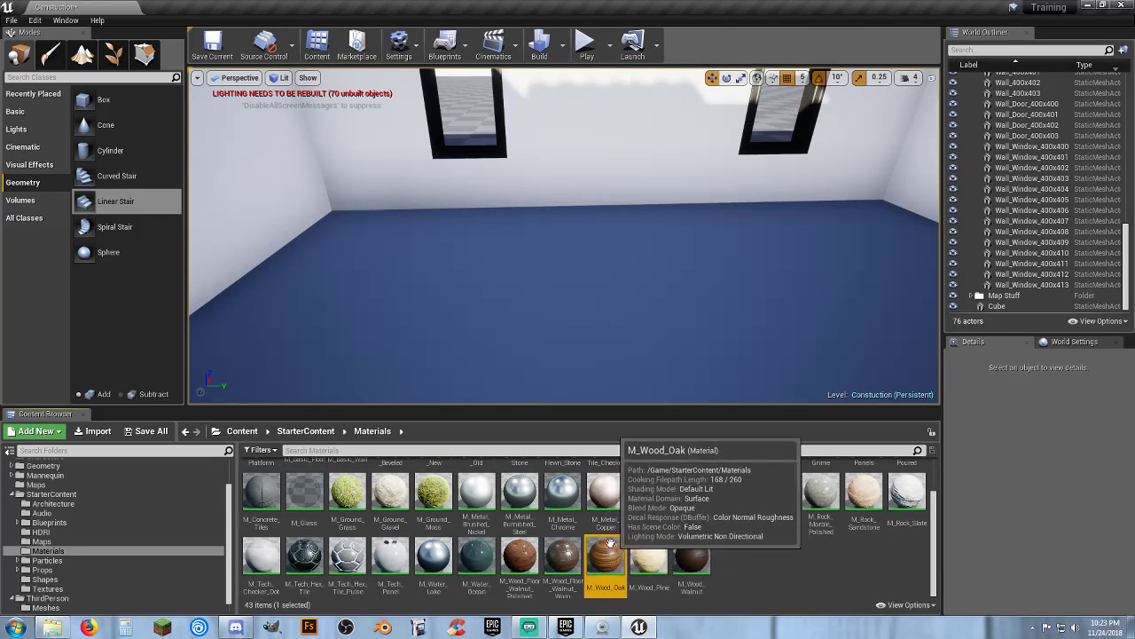
mouse_move(85, 203)
mouse_down()
mouse_move(133, 222)
mouse_move(446, 256)
mouse_move(479, 292)
mouse_move(502, 286)
mouse_up()
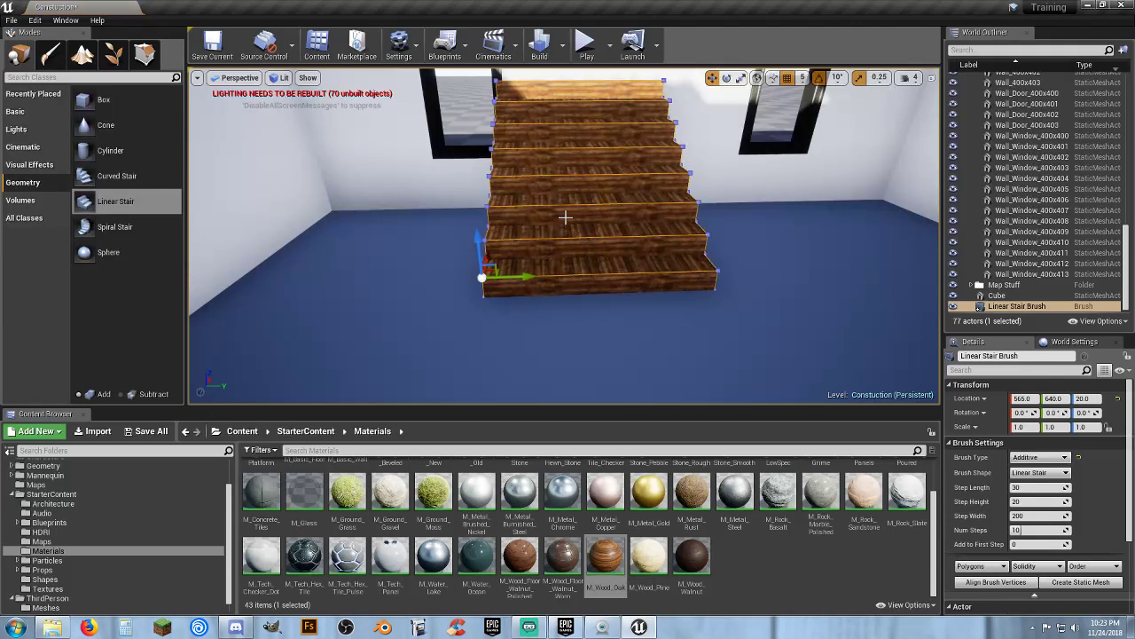
click(727, 78)
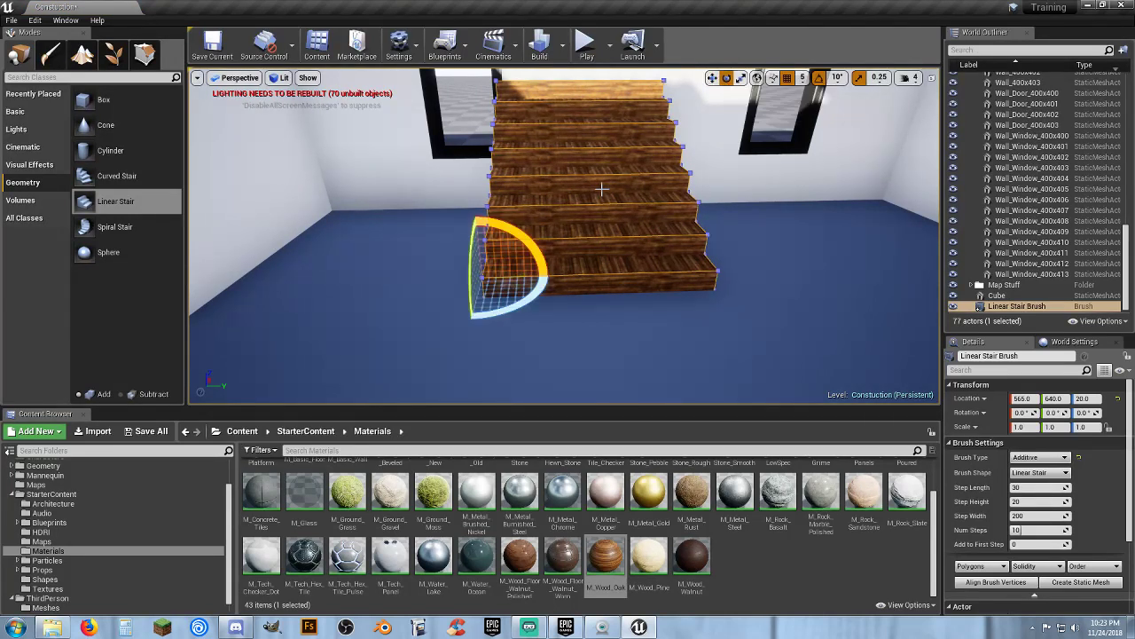
drag(506, 309, 463, 314)
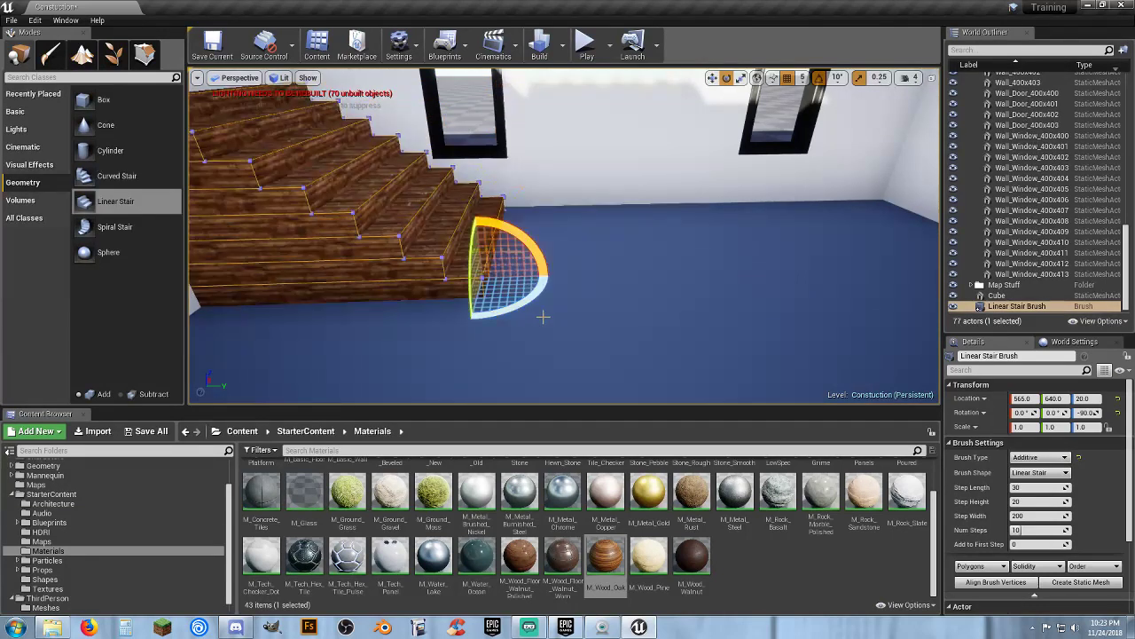
Move the stair brush to Y location 895 against the wall and raise its Num Steps to 17
key(s)
right_drag(542, 317, 524, 288)
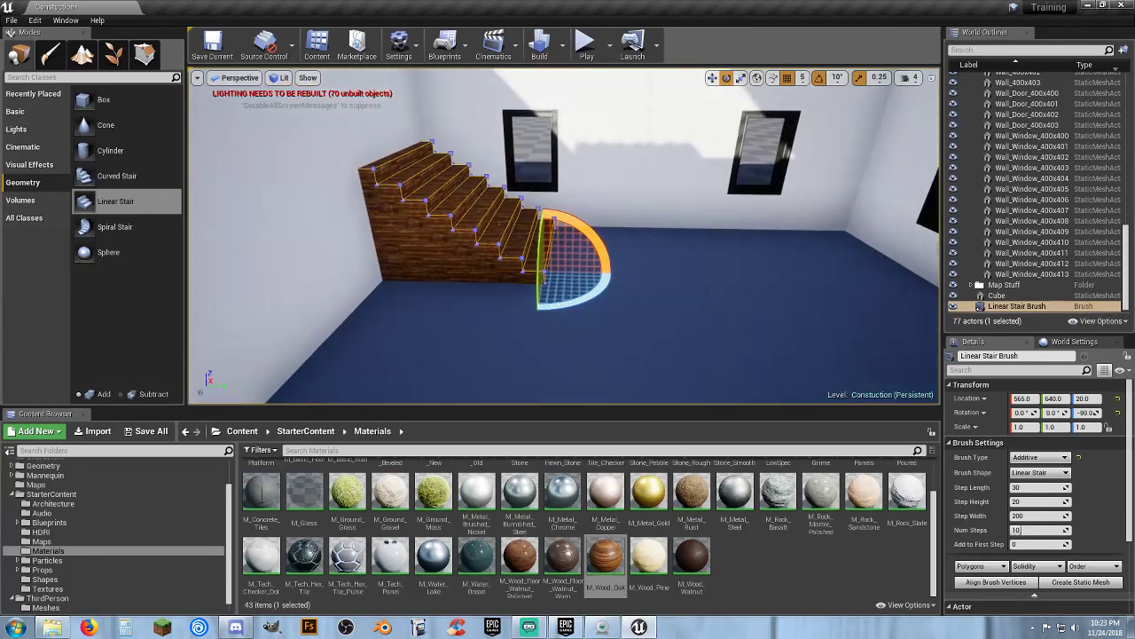
click(712, 78)
drag(564, 268, 770, 289)
key(s)
mouse_move(717, 302)
right_down()
mouse_move(717, 279)
mouse_move(713, 323)
mouse_move(710, 271)
right_up()
key(w)
key(s)
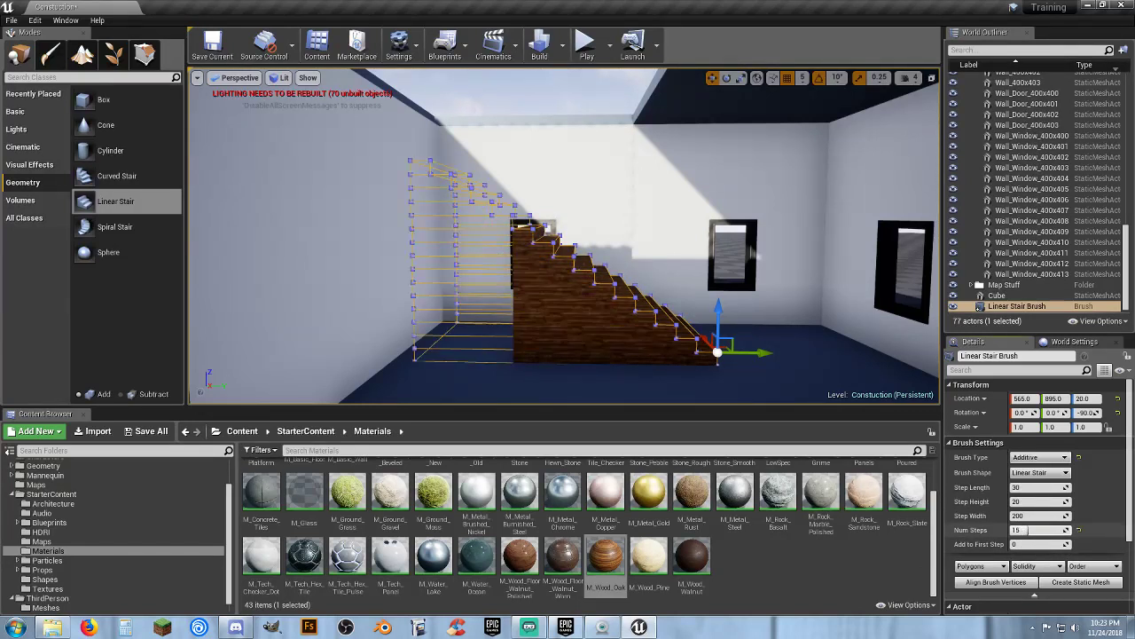
drag(1034, 529, 1029, 530)
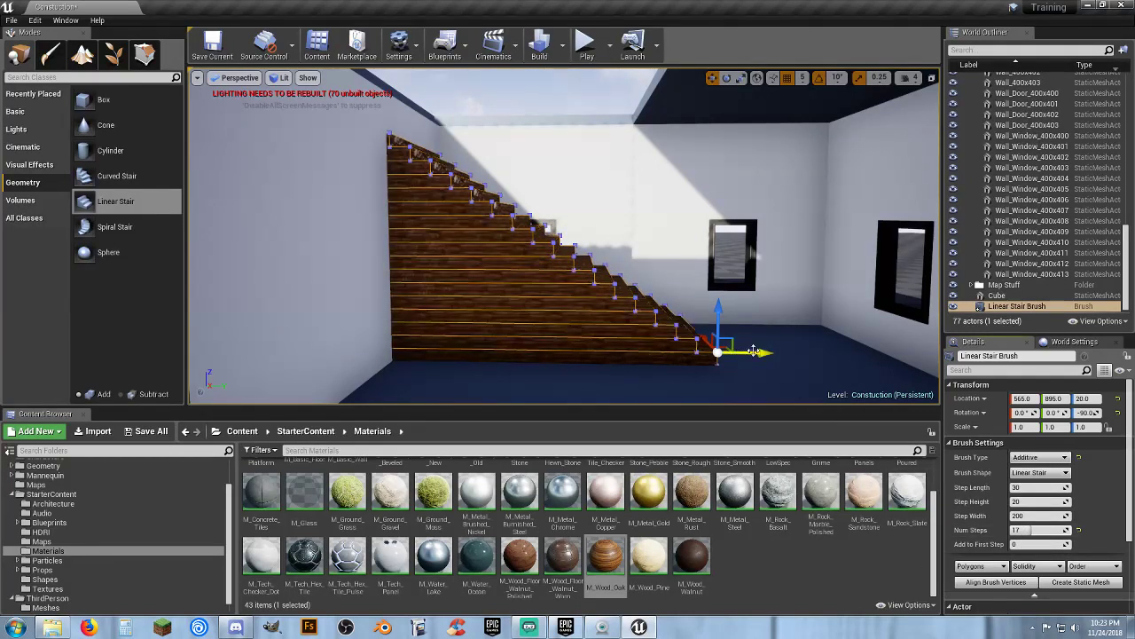
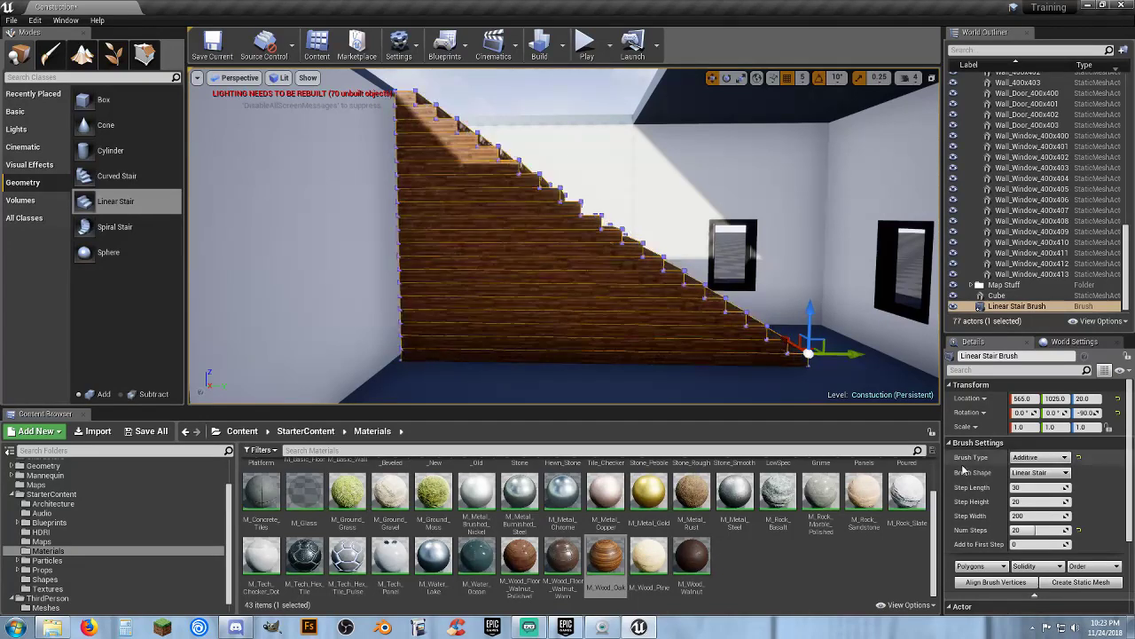
Raise the stair brush's Num Steps to 21 and move it to location X 580, Y 1030
right_drag(564, 235, 594, 241)
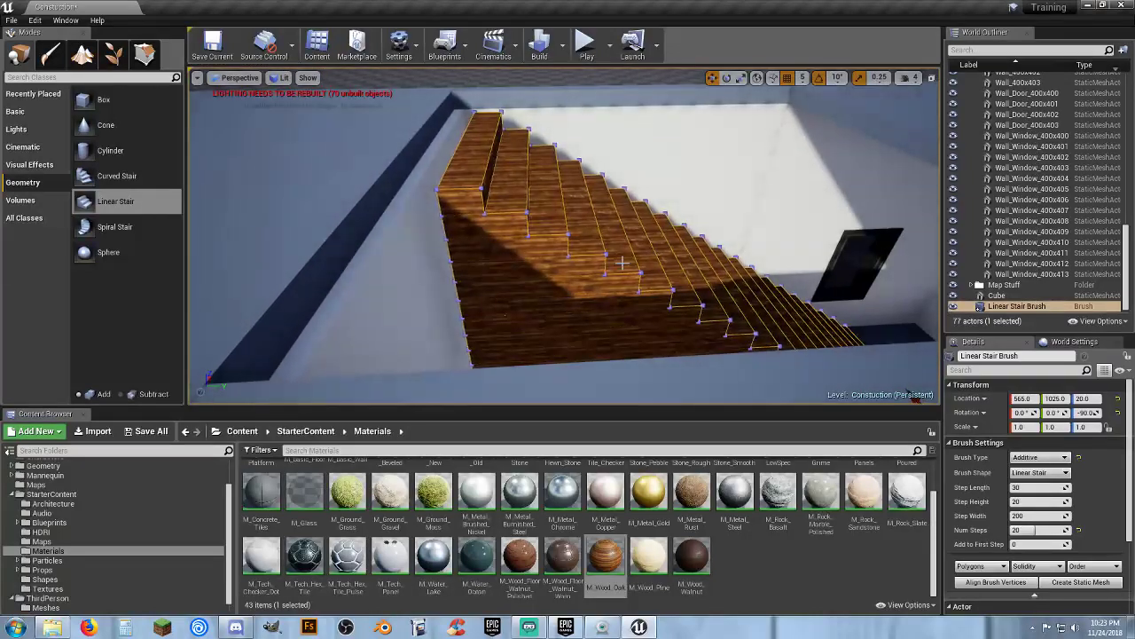
click(1034, 531)
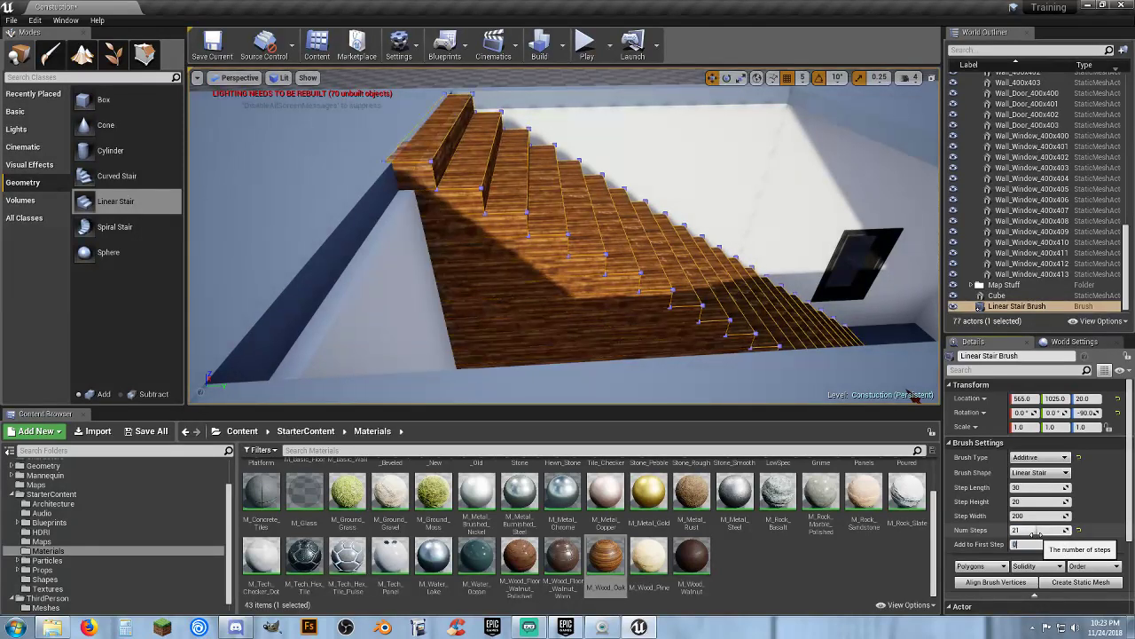
right_drag(781, 328, 812, 363)
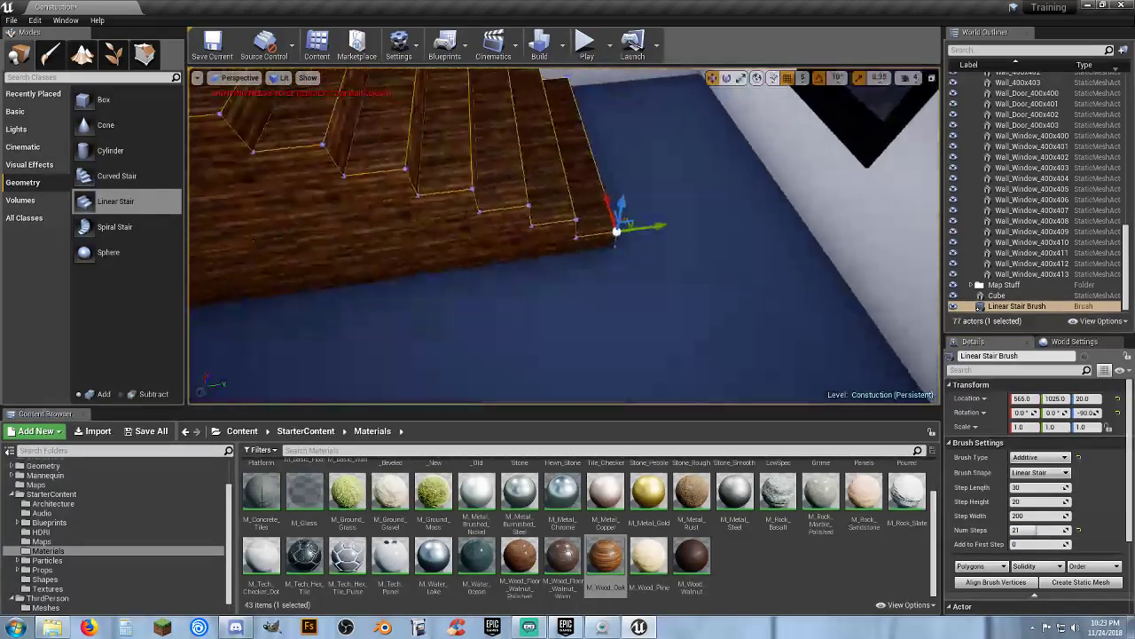
right_drag(724, 268, 554, 294)
right_drag(622, 336, 531, 328)
key(w)
key(s)
key(w)
key(s)
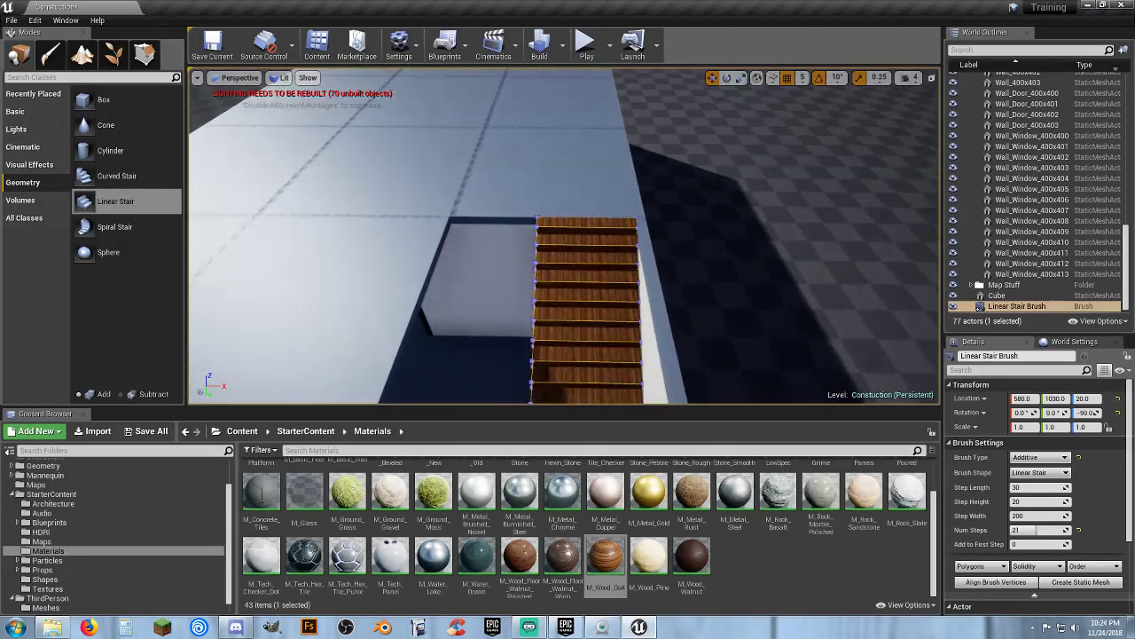
Play the level to test walking beside the new stairs, then stop playing
click(590, 45)
key(w)
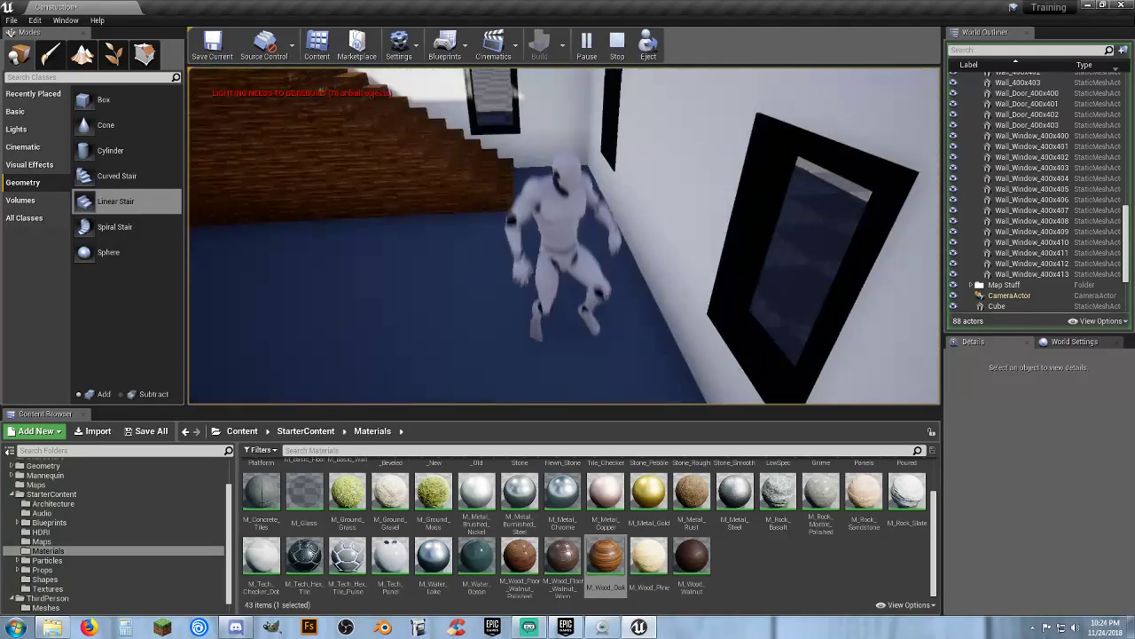
key(Escape)
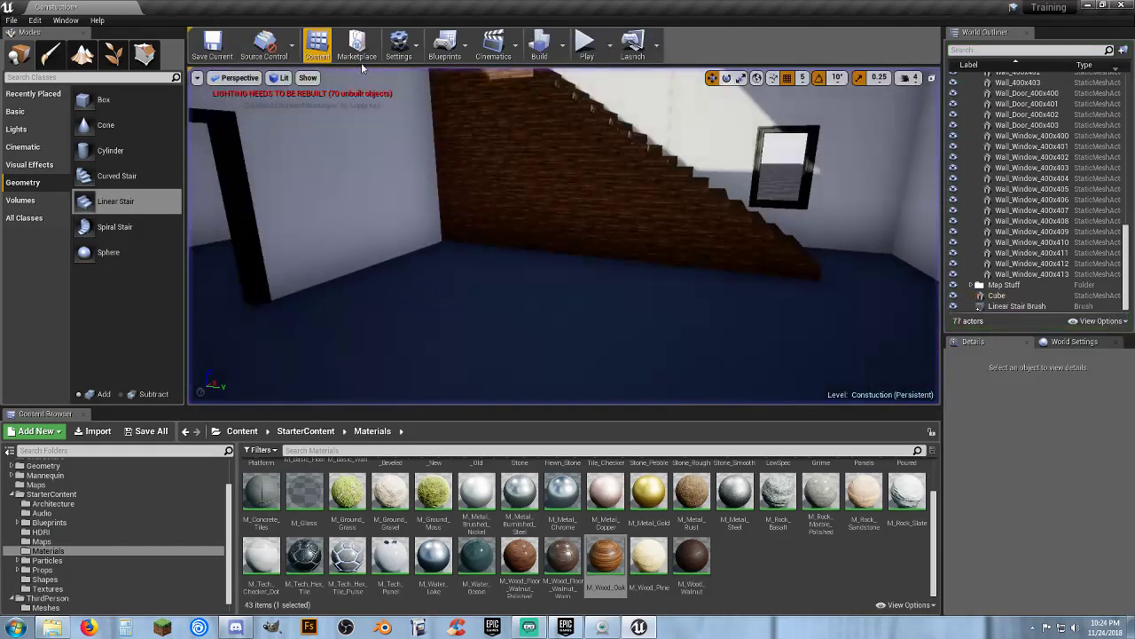
Duplicate the Linear Stair Brush and set the copy's Brush Type to Subtractive
right_drag(564, 236, 559, 263)
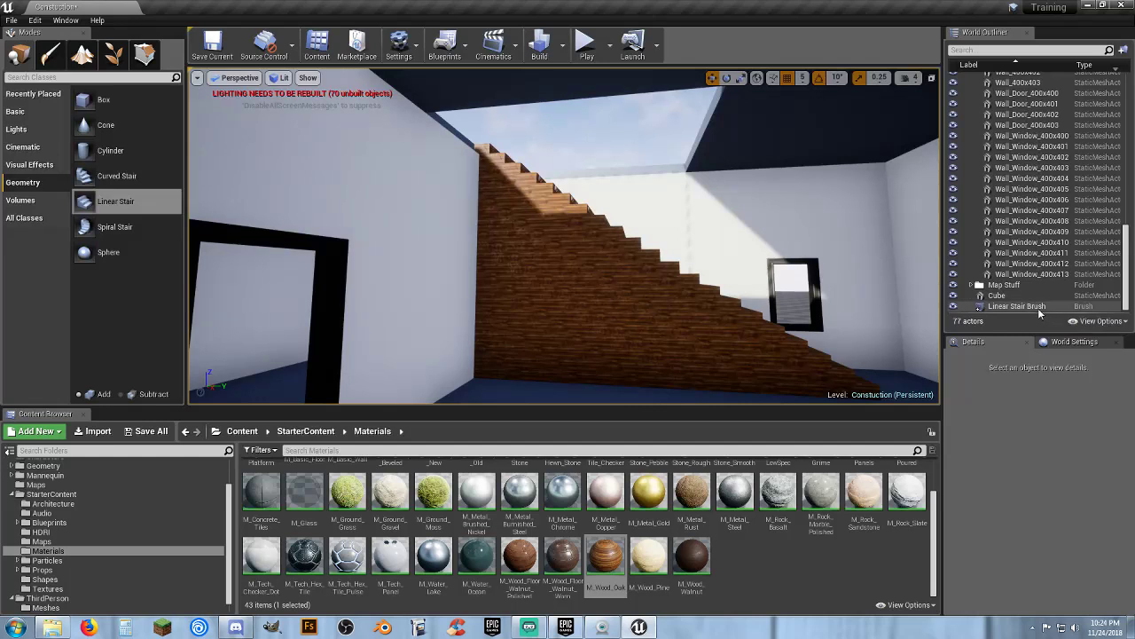
click(985, 306)
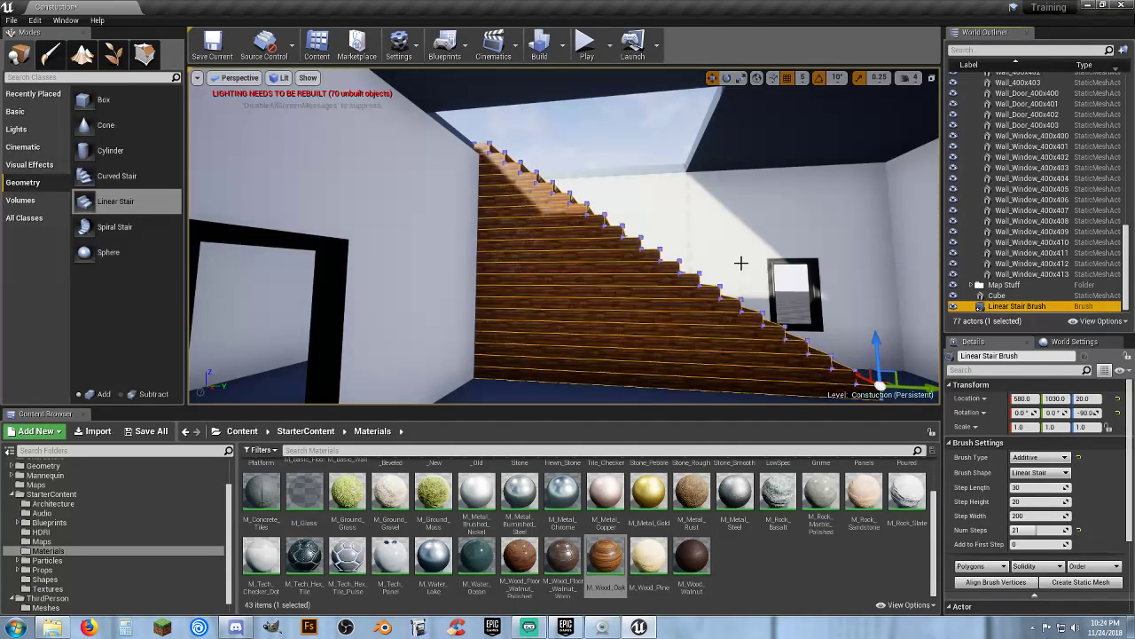
key(ctrl+w)
right_drag(658, 196, 766, 275)
key(w)
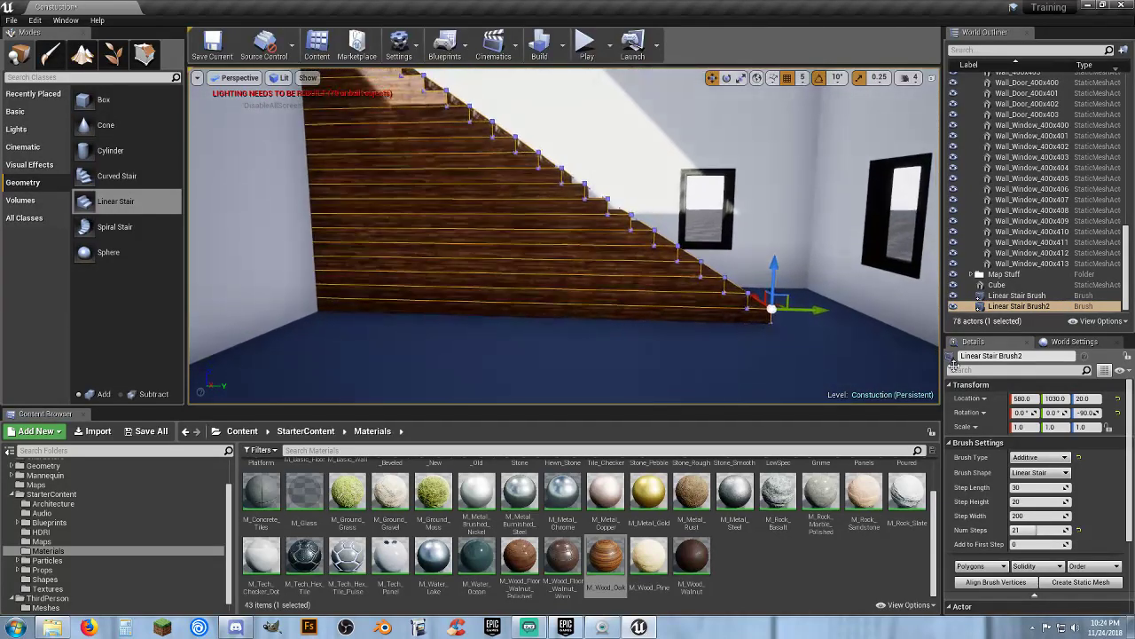
click(1038, 457)
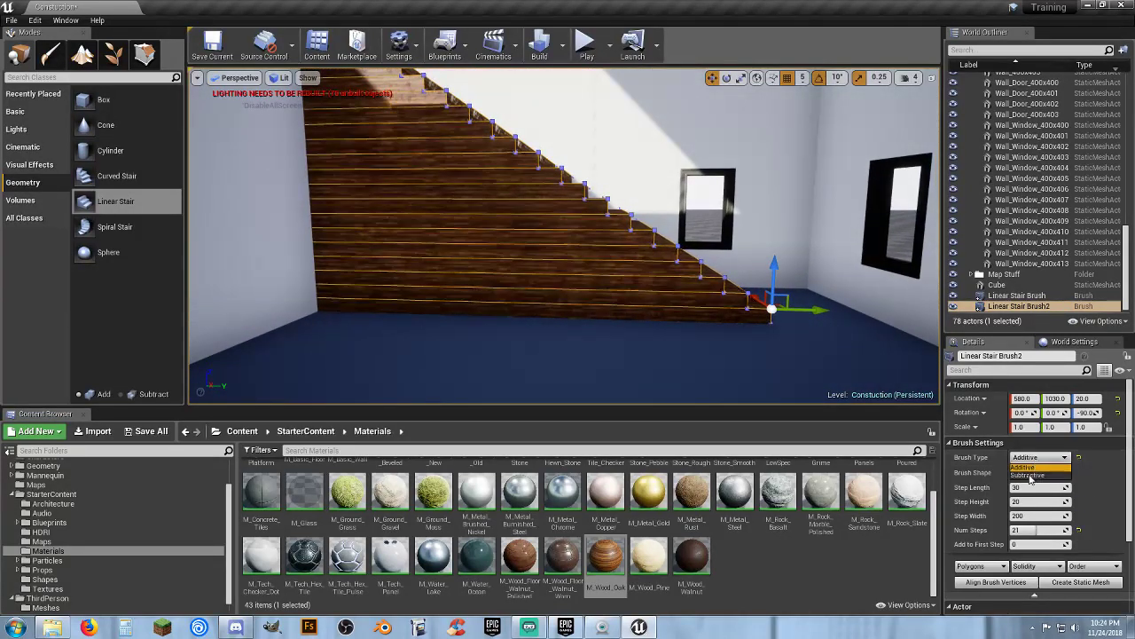
click(1027, 475)
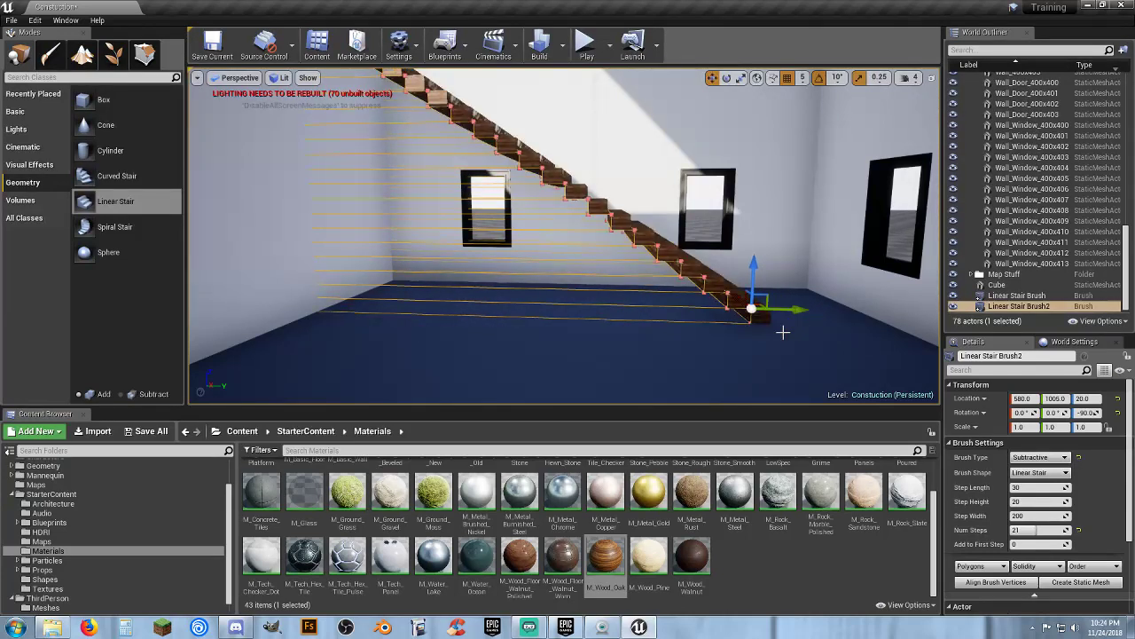
Move the subtractive stair brush to Y location 1000 so it hollows out under the stairs
right_drag(689, 316, 722, 320)
key(w)
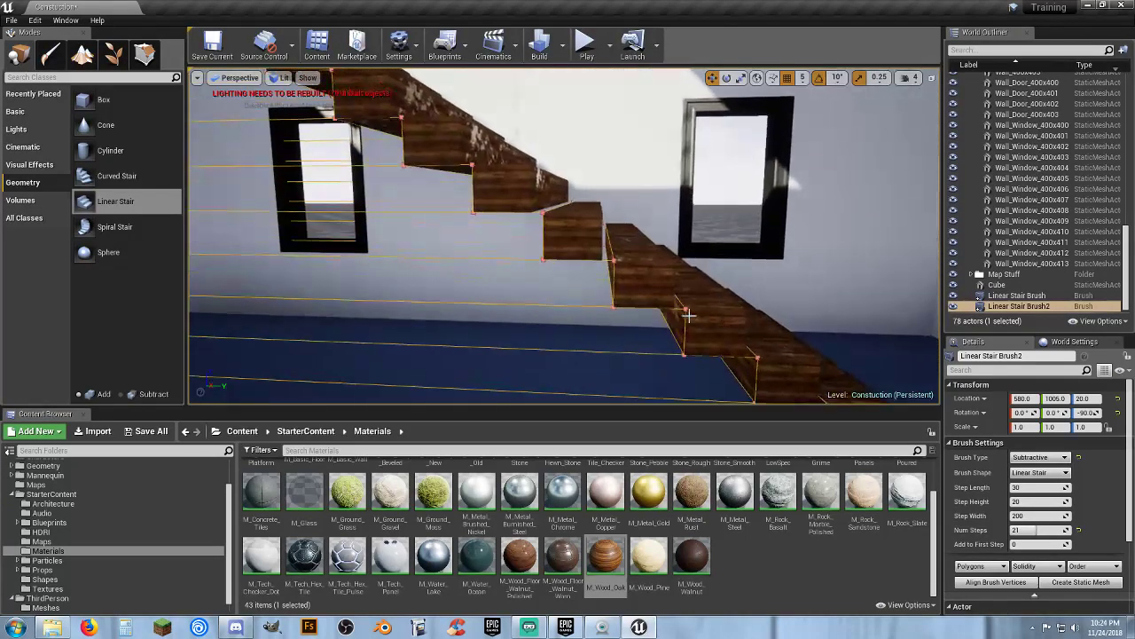
key(s)
right_drag(619, 268, 612, 279)
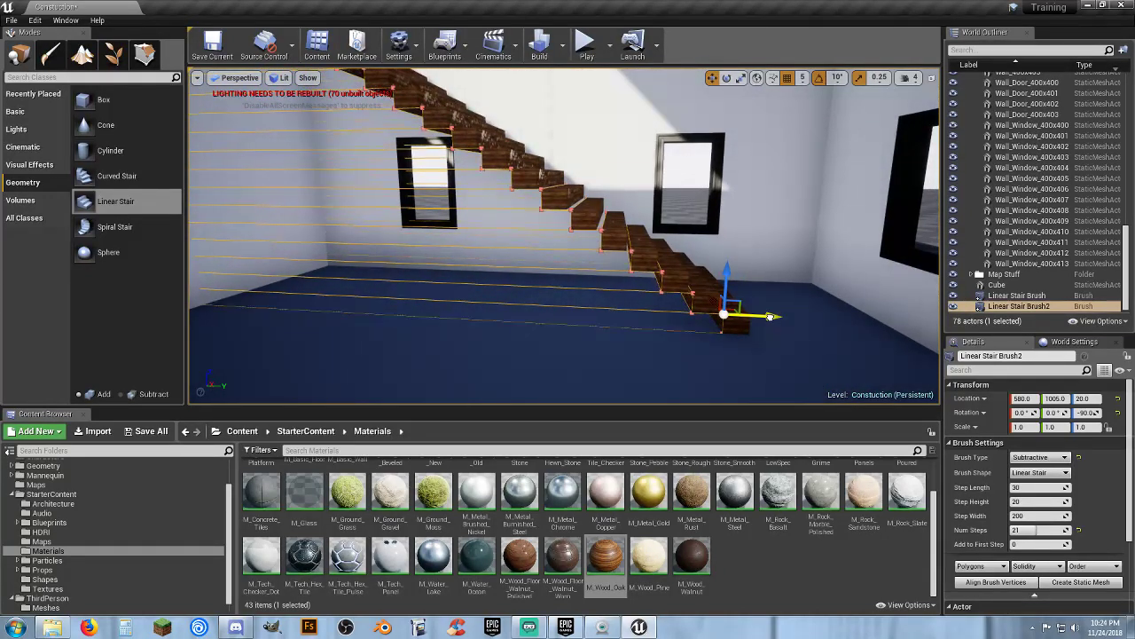
key(w)
right_drag(712, 315, 713, 315)
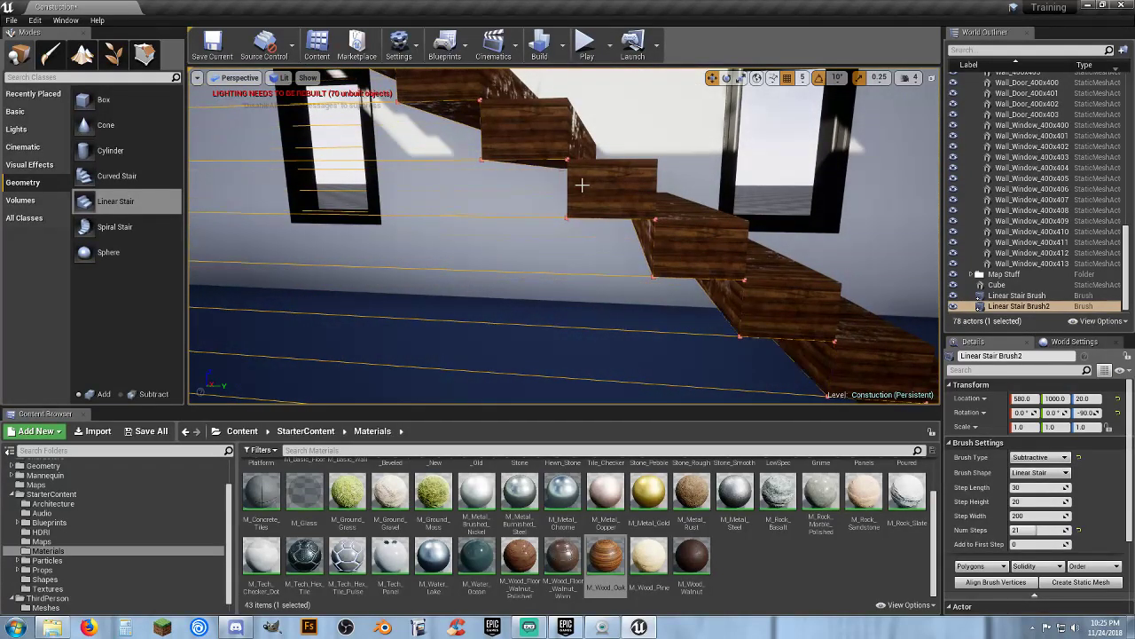
key(s)
right_drag(599, 275, 546, 137)
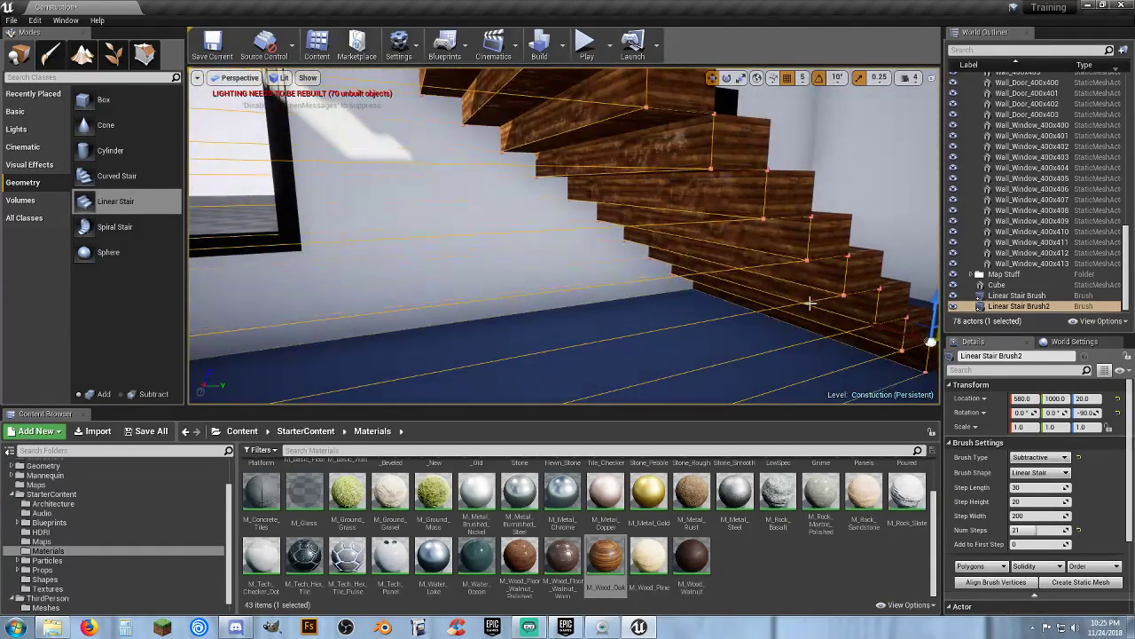
key(s)
right_drag(809, 304, 810, 303)
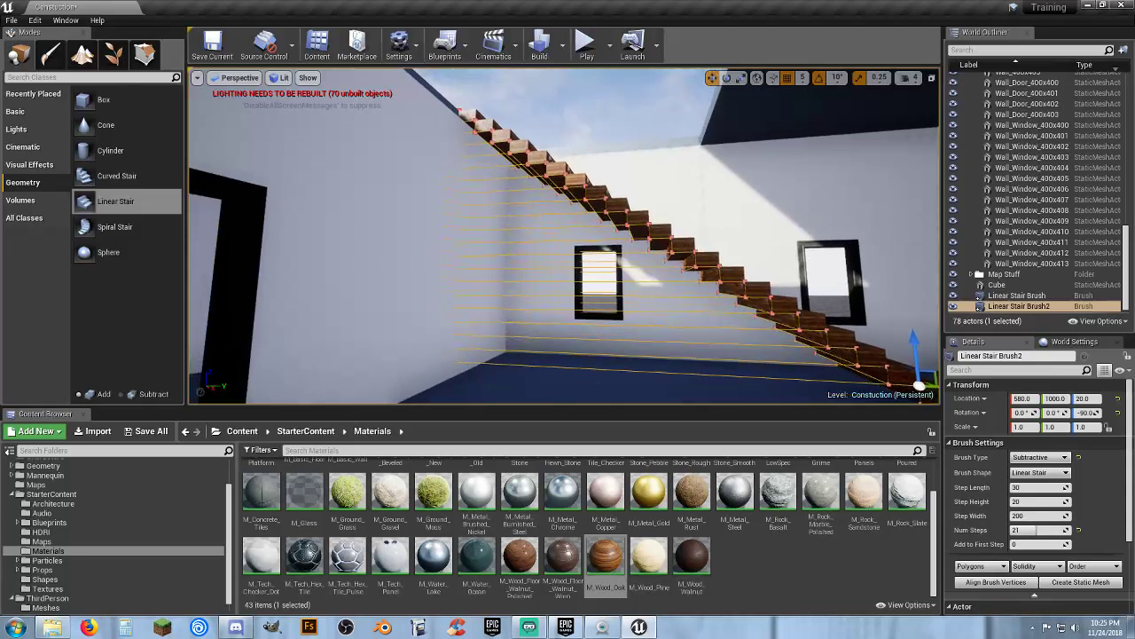
Play the level and walk the character up the stairs onto the roof, then stop playing
click(585, 44)
key(w)
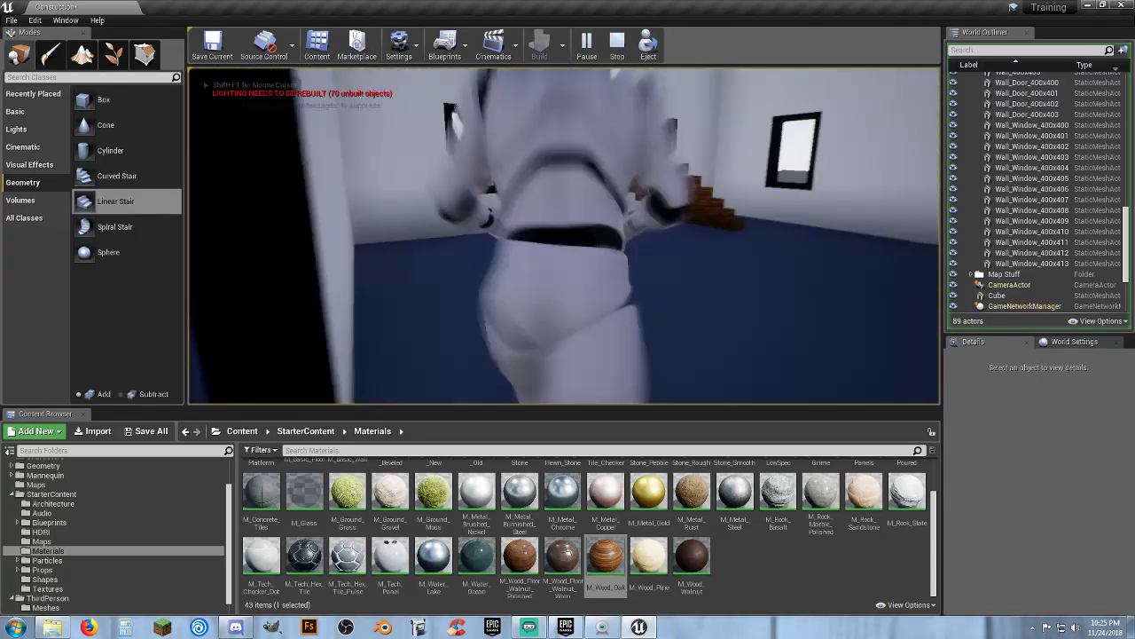
key(d)
key(s)
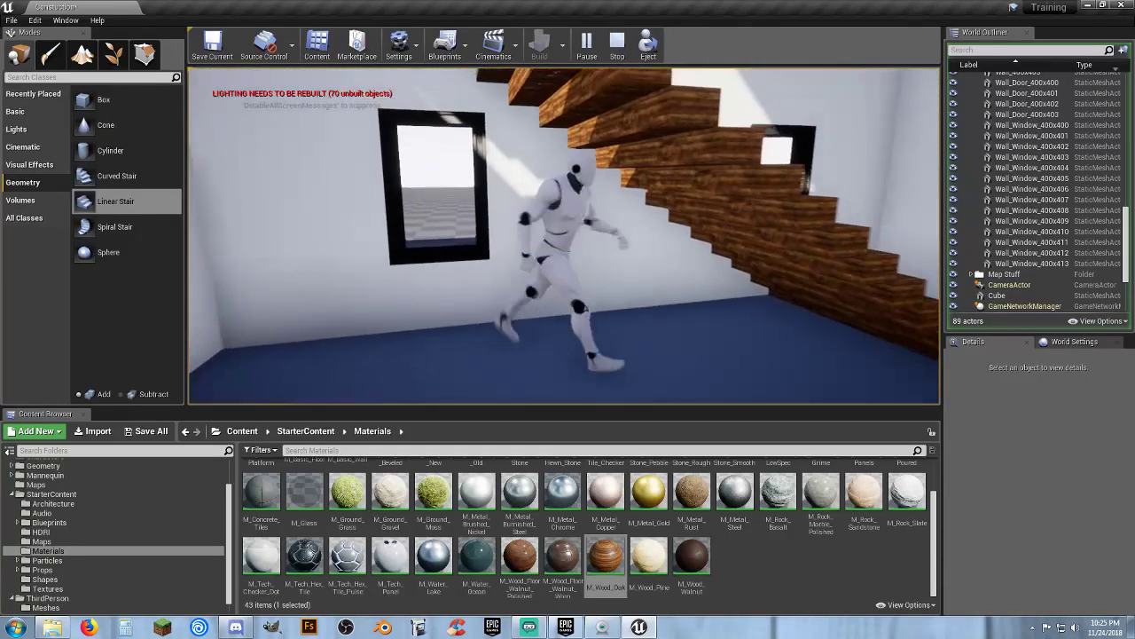
key(w)
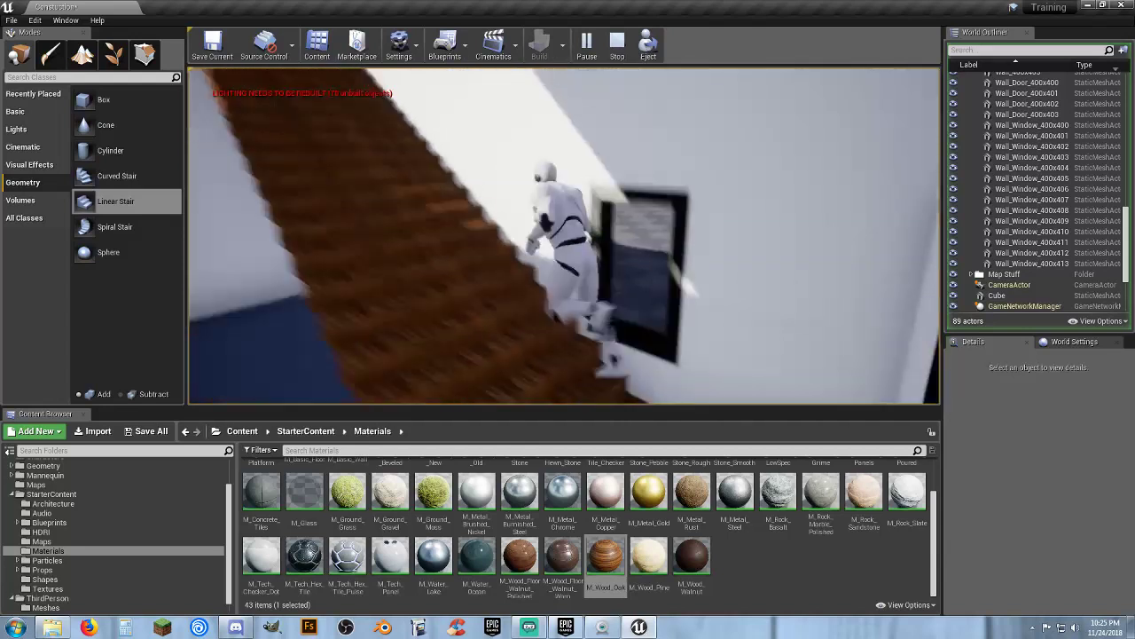
key(s)
key(w)
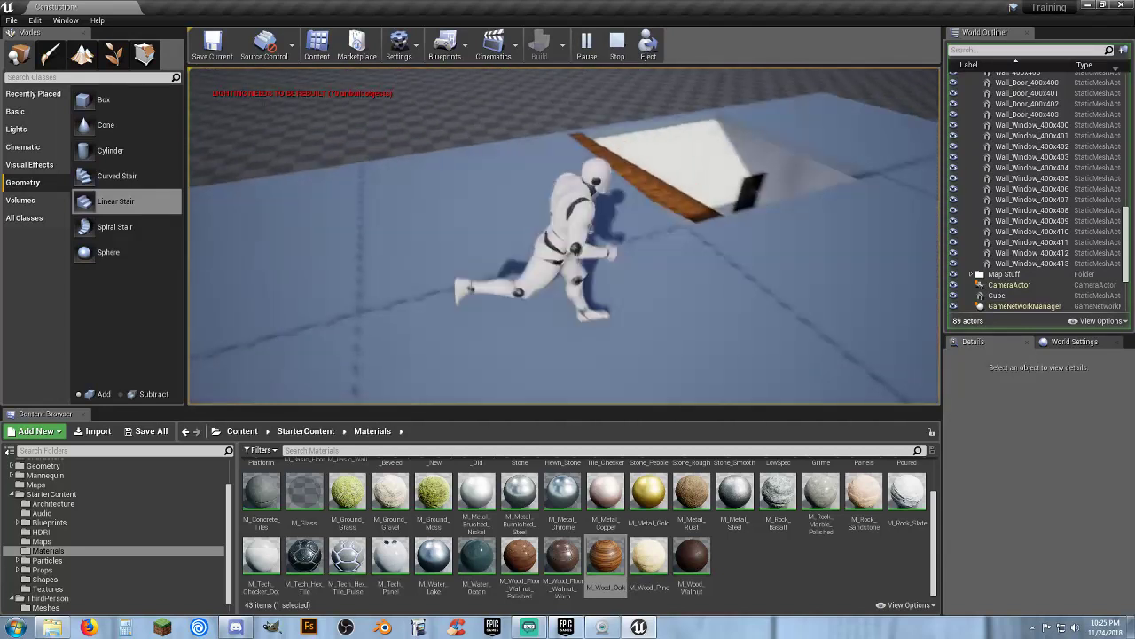
key(d)
key(w)
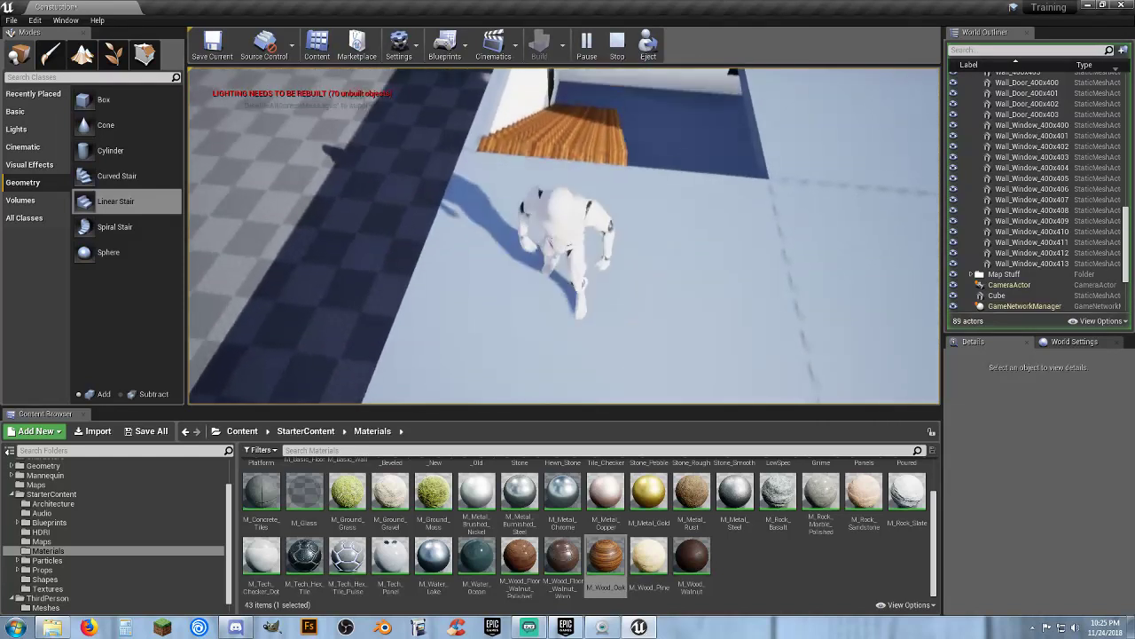
key(Escape)
Duplicate the roof slab and move the copy to X location 485 along the roof opening's edge
mouse_move(914, 331)
right_down()
mouse_move(914, 229)
mouse_move(914, 314)
right_up()
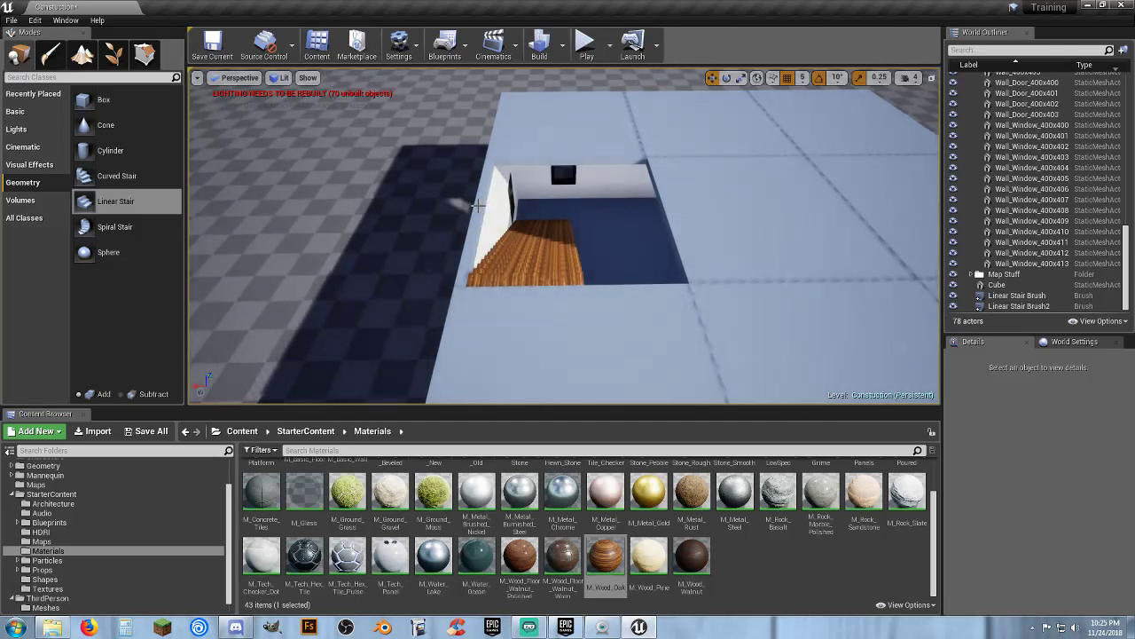
click(483, 203)
key(ctrl+w)
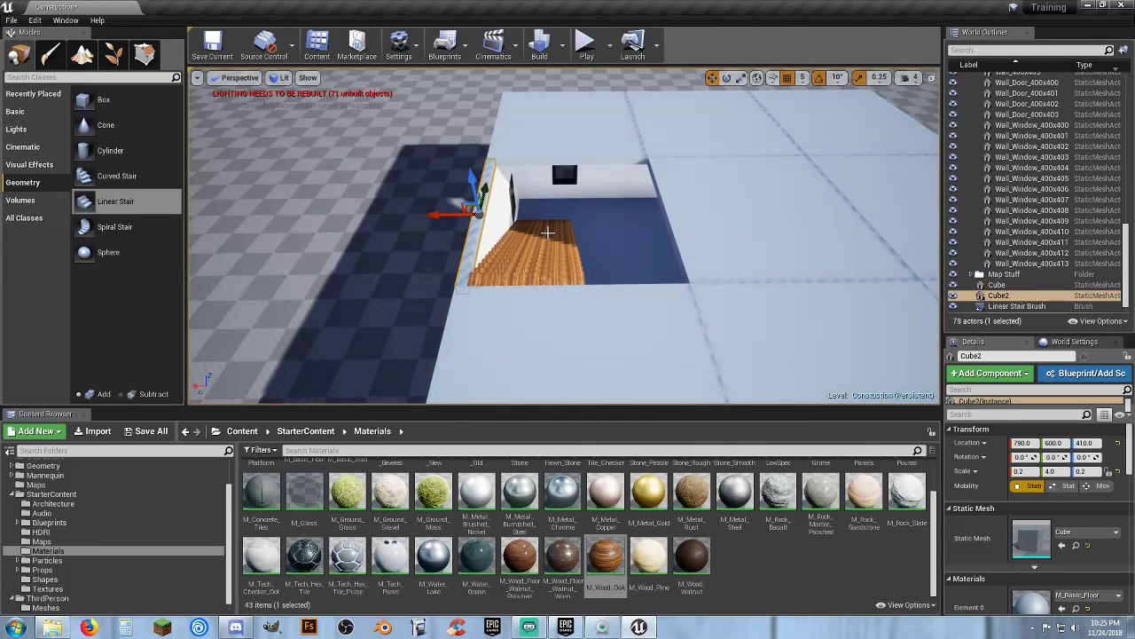
drag(438, 217, 586, 234)
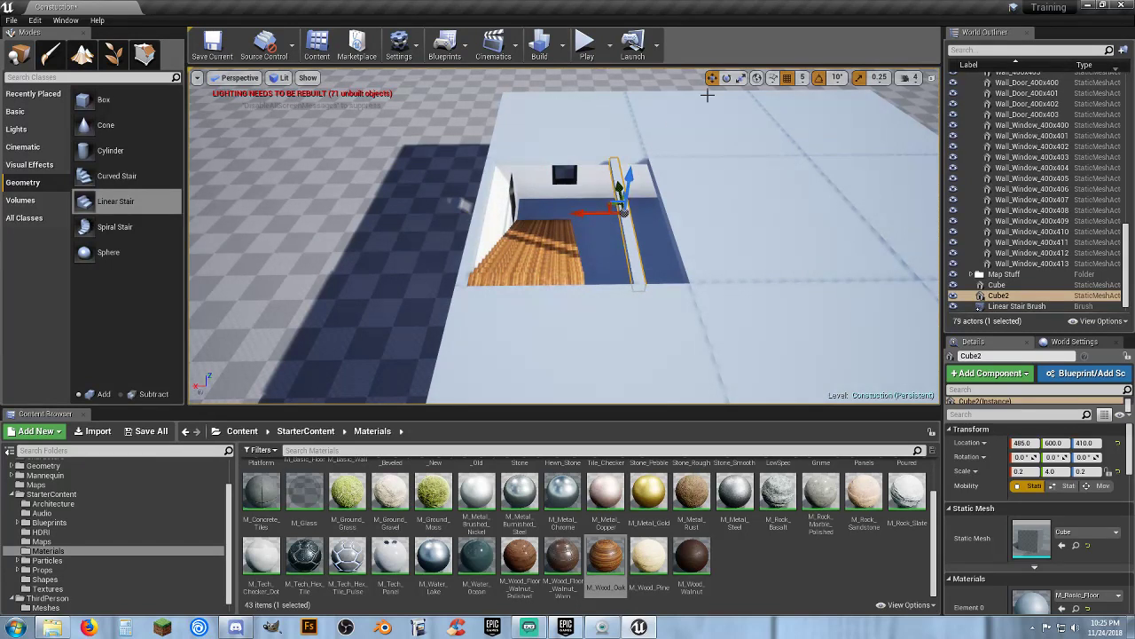
Widen the slab copy to an X scale of 1.8 and shift it to X location 490 to cover the opening
click(742, 77)
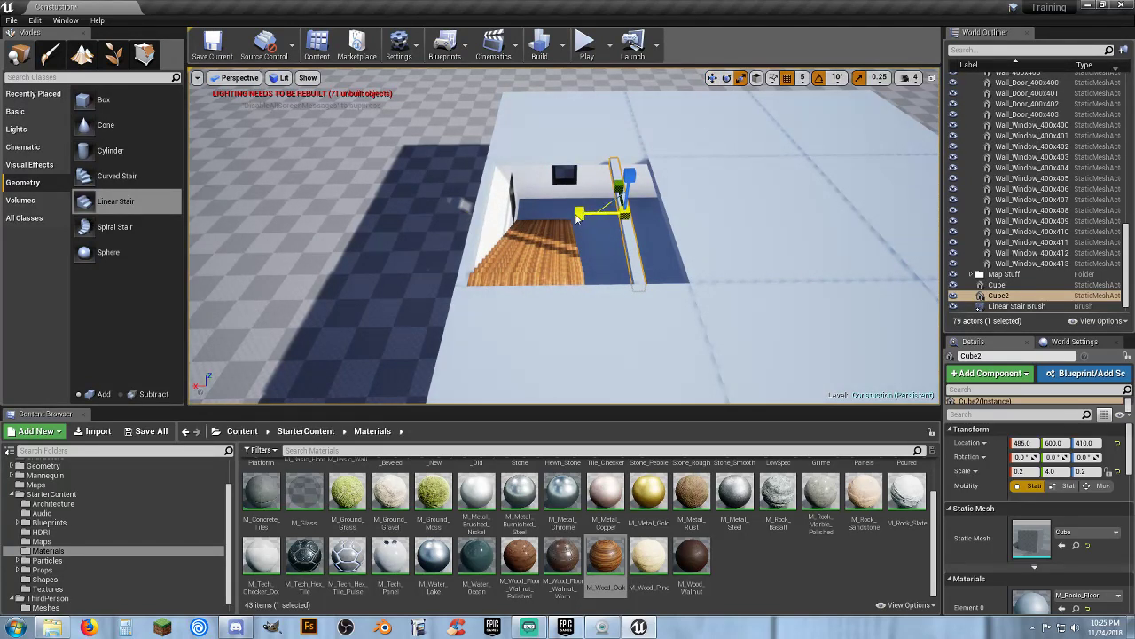
drag(577, 217, 624, 202)
key(w)
right_drag(645, 253, 621, 280)
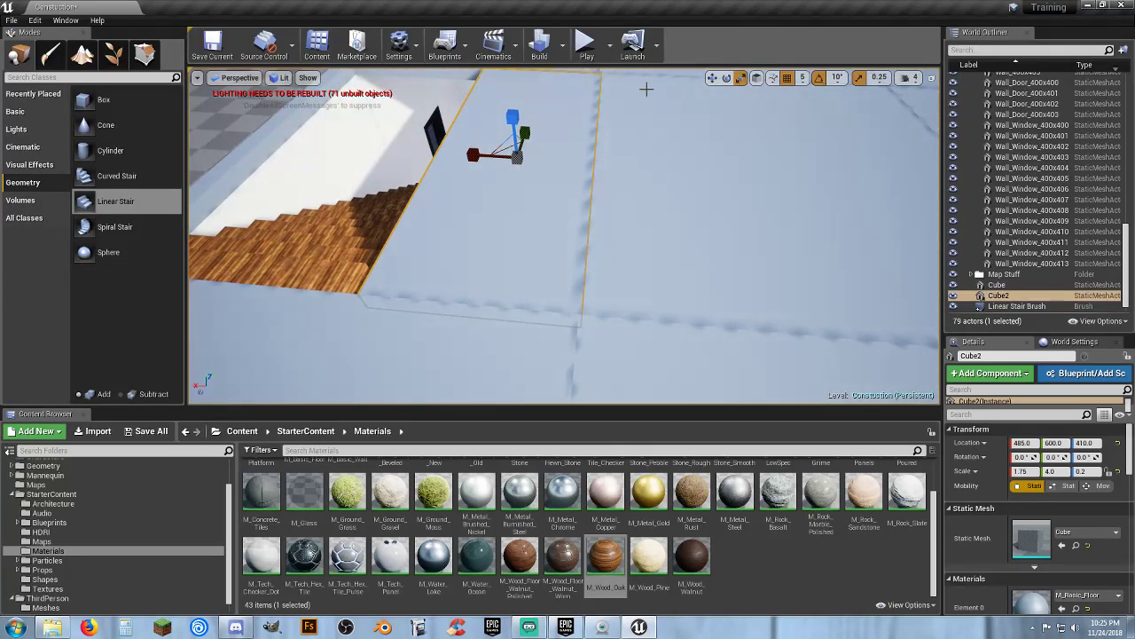
click(711, 77)
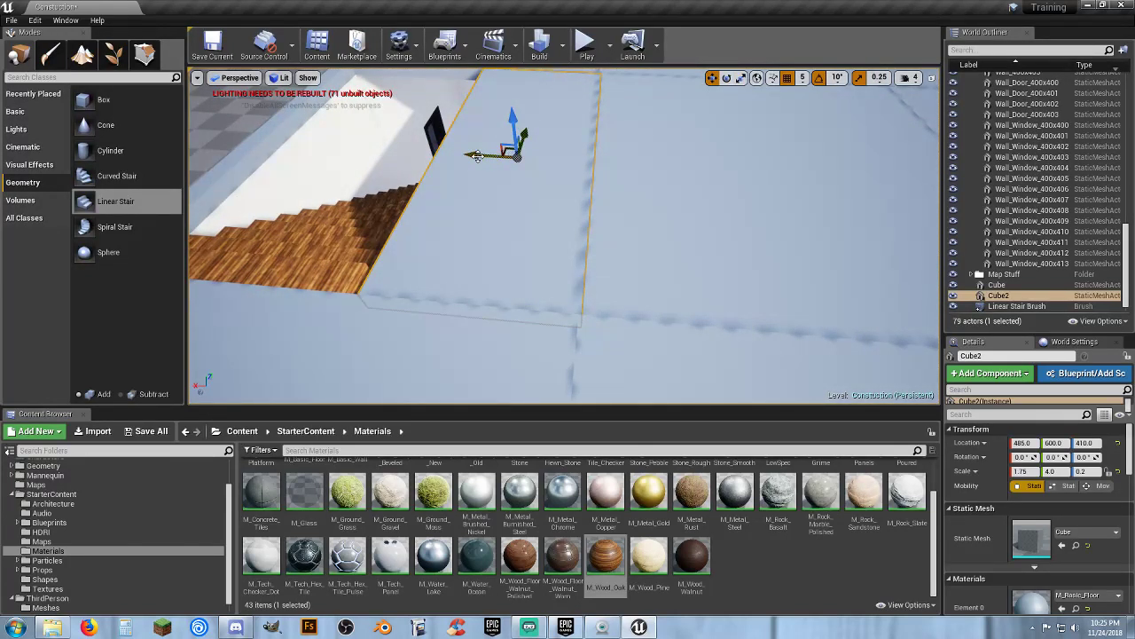
drag(476, 156, 473, 157)
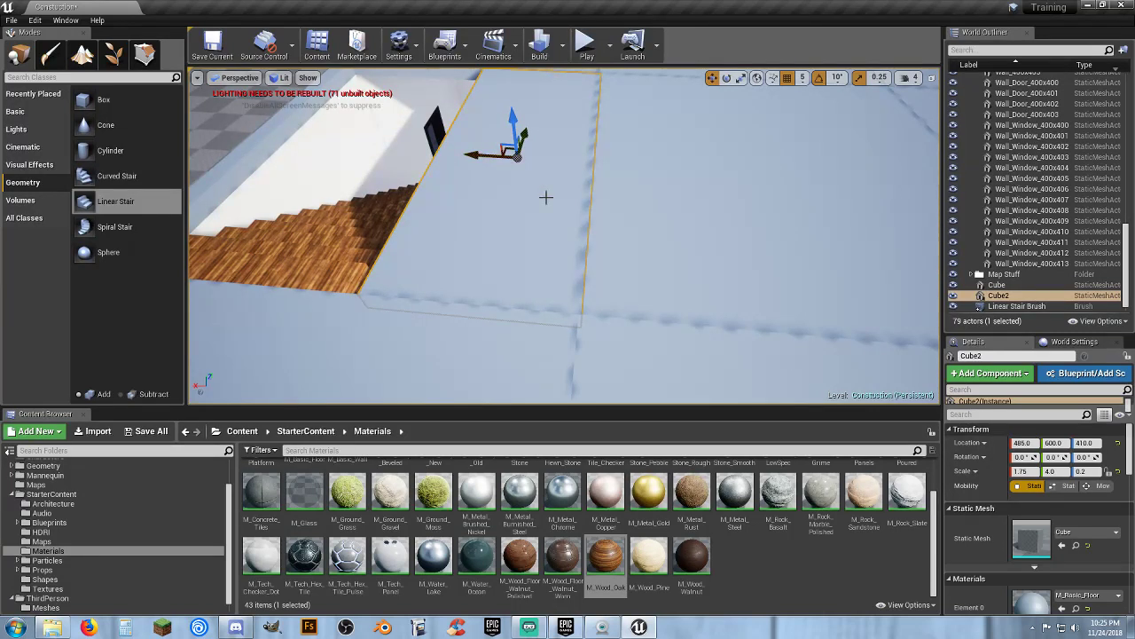
right_drag(546, 197, 554, 188)
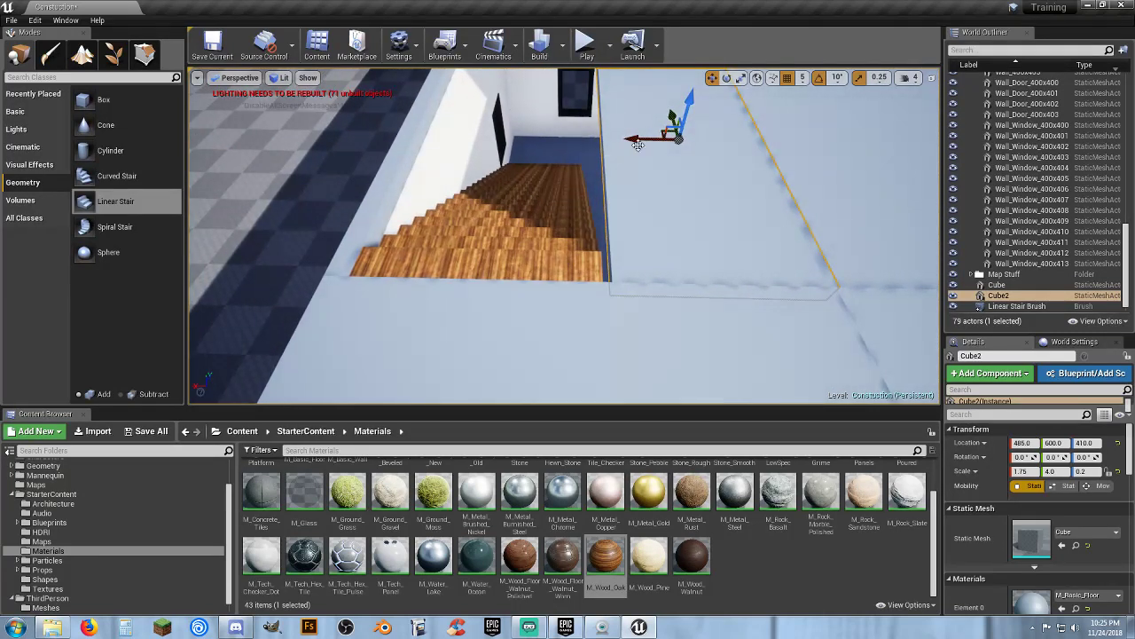
drag(637, 143, 631, 144)
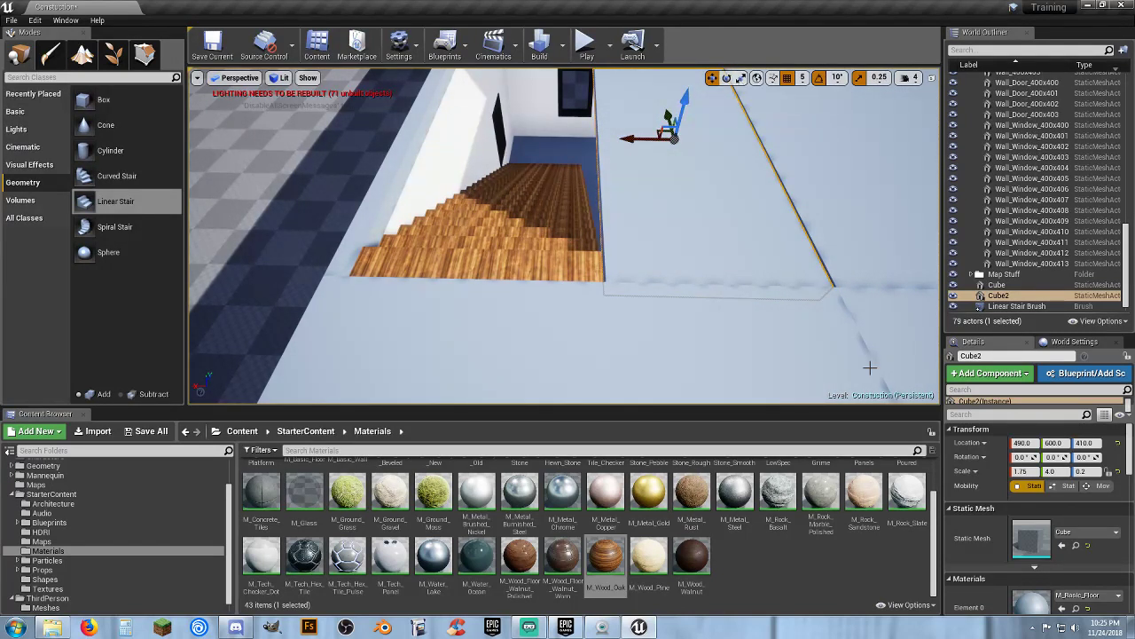
click(740, 78)
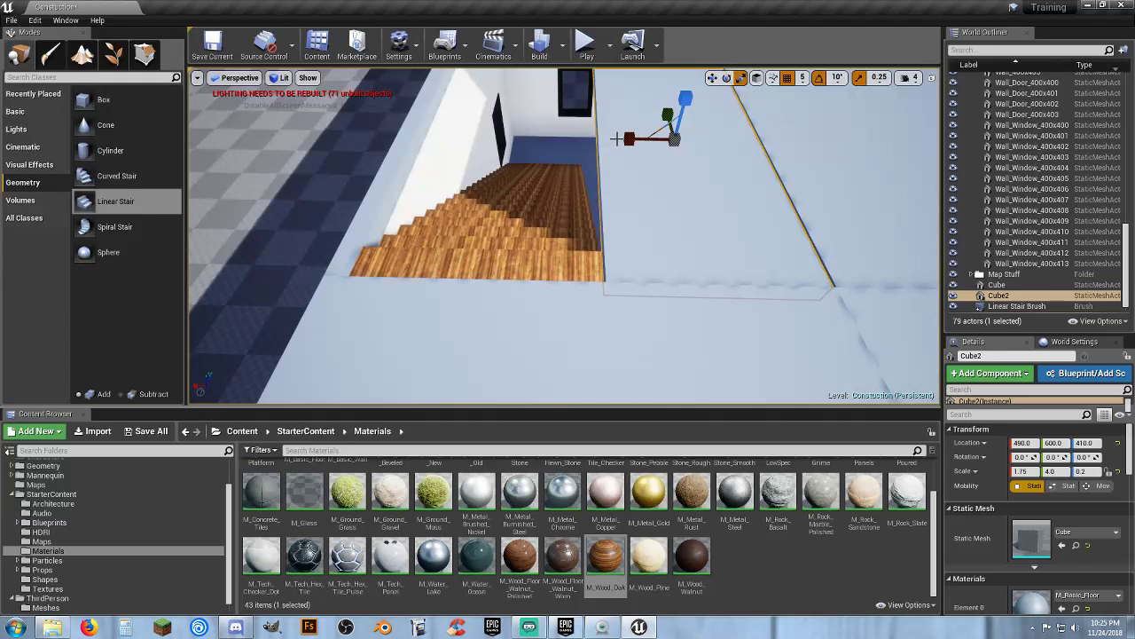
mouse_move(628, 138)
mouse_down()
mouse_move(616, 139)
mouse_move(628, 139)
mouse_up()
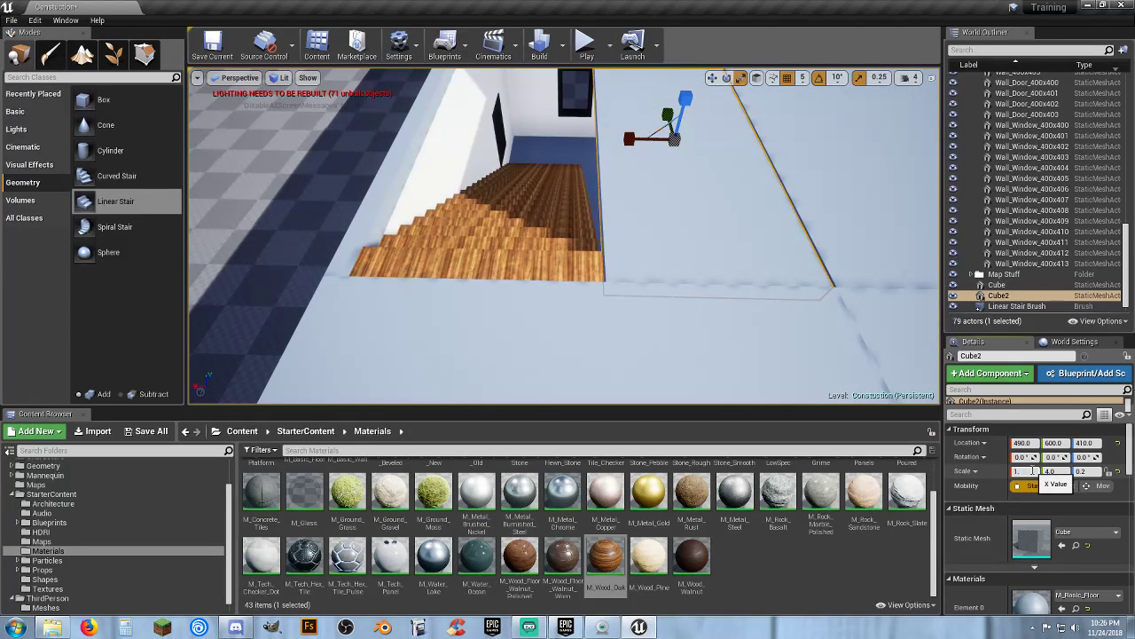
key(Return)
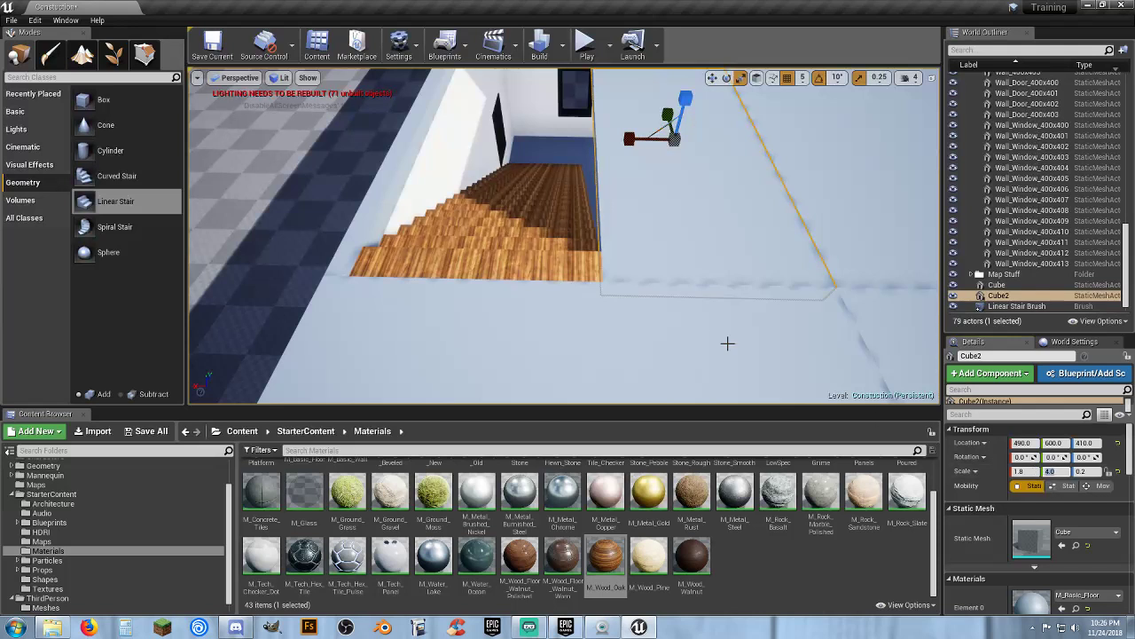
Play the level and walk the character into the house toward the stairs, then stop playing
right_drag(687, 326, 608, 185)
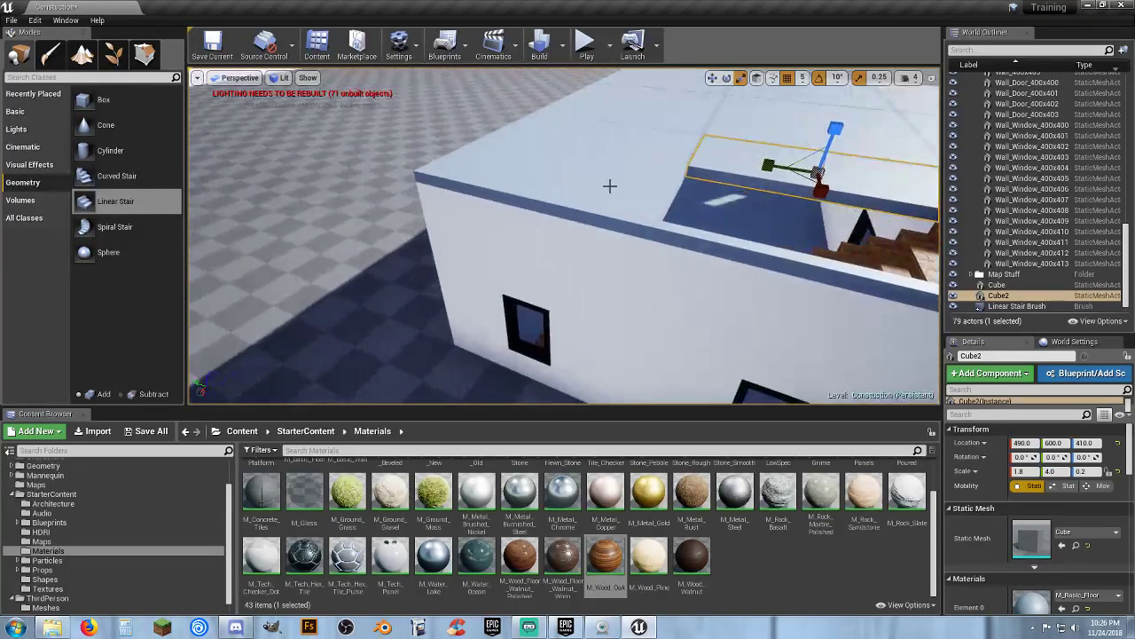
click(589, 41)
key(w)
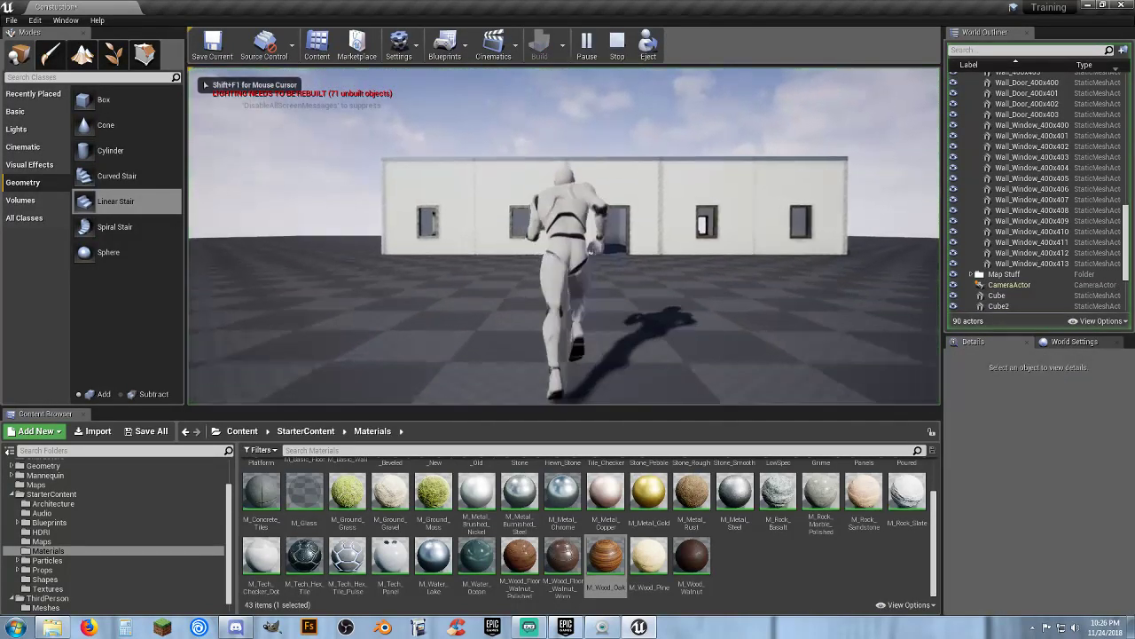
key(w)
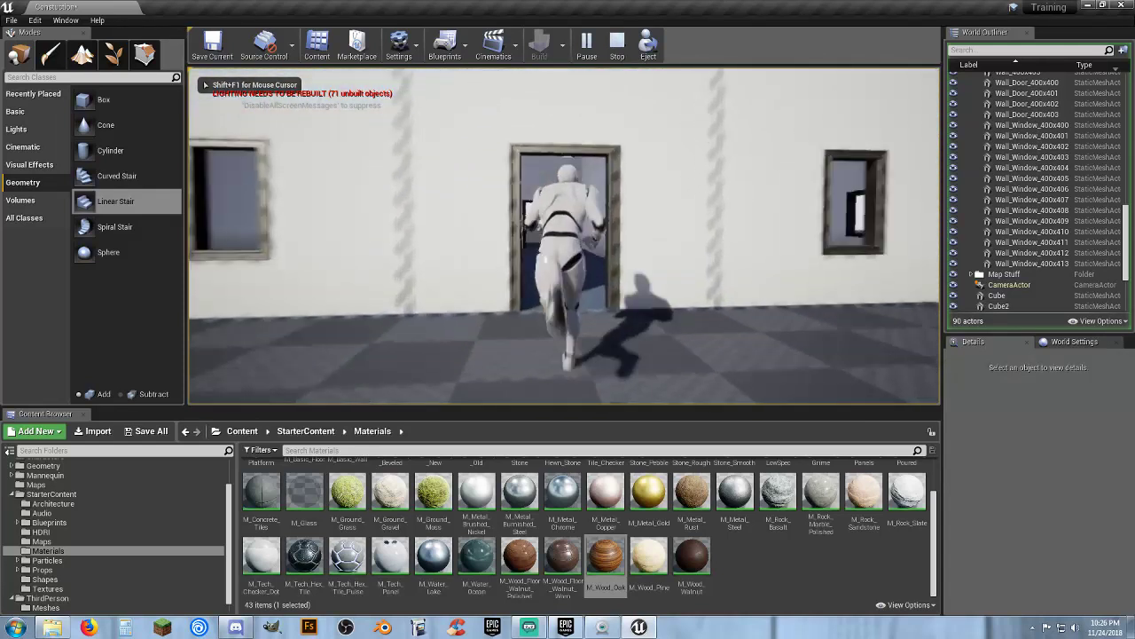
key(w)
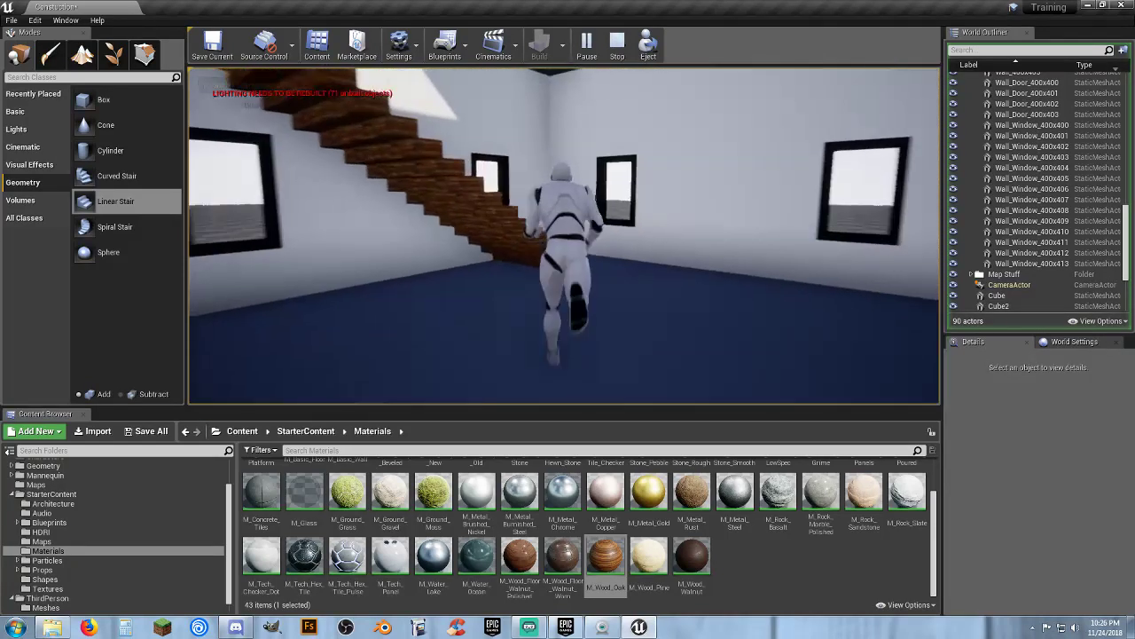
key(w)
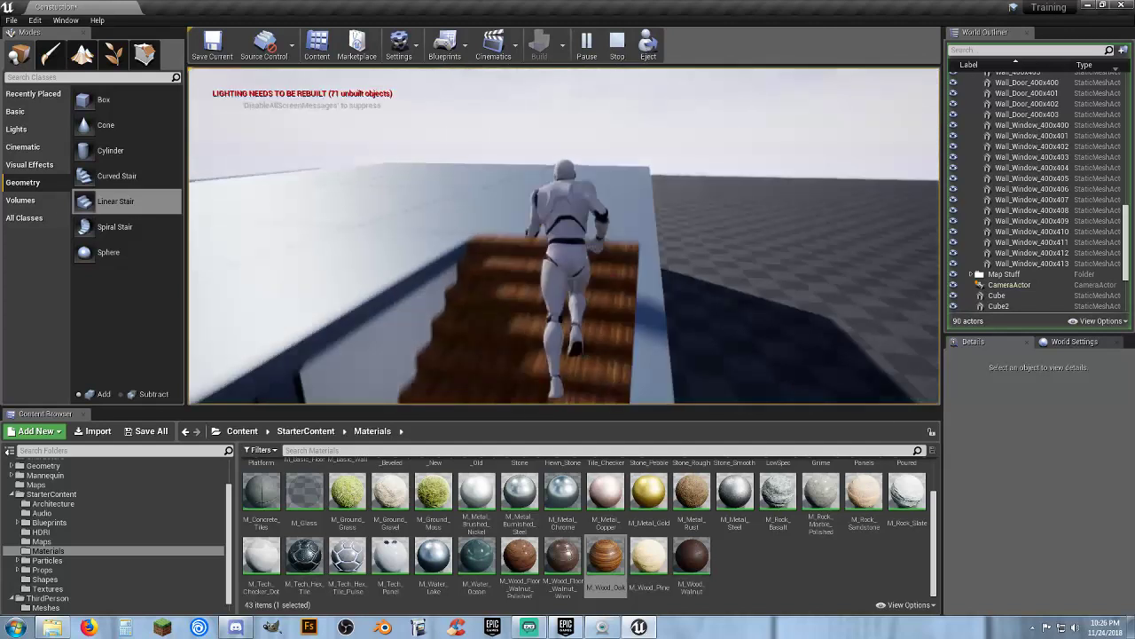
key(w)
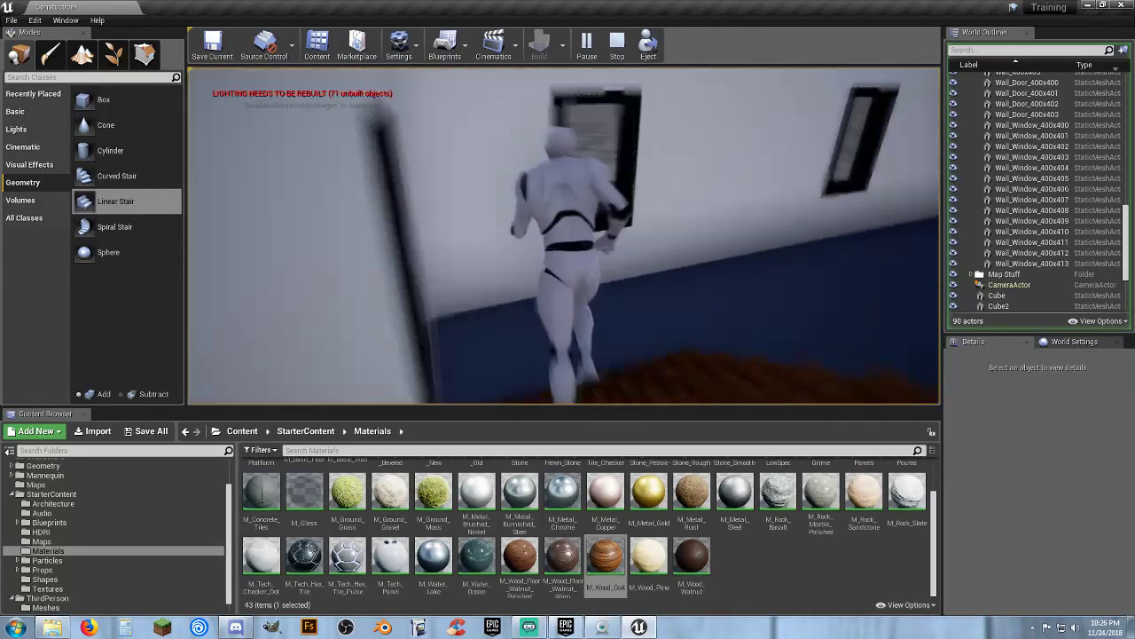
key(w)
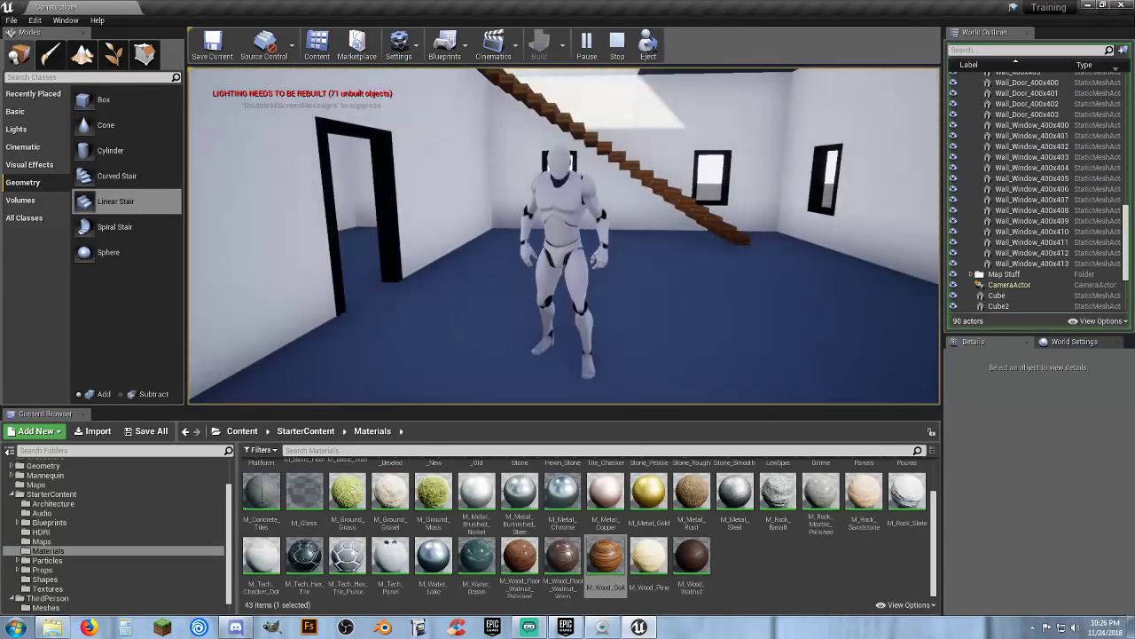
key(Escape)
Convert both linear stair brushes into a static mesh named Stairs_01 saved in the Assets/Meshes folder
right_drag(710, 253, 701, 177)
key(w)
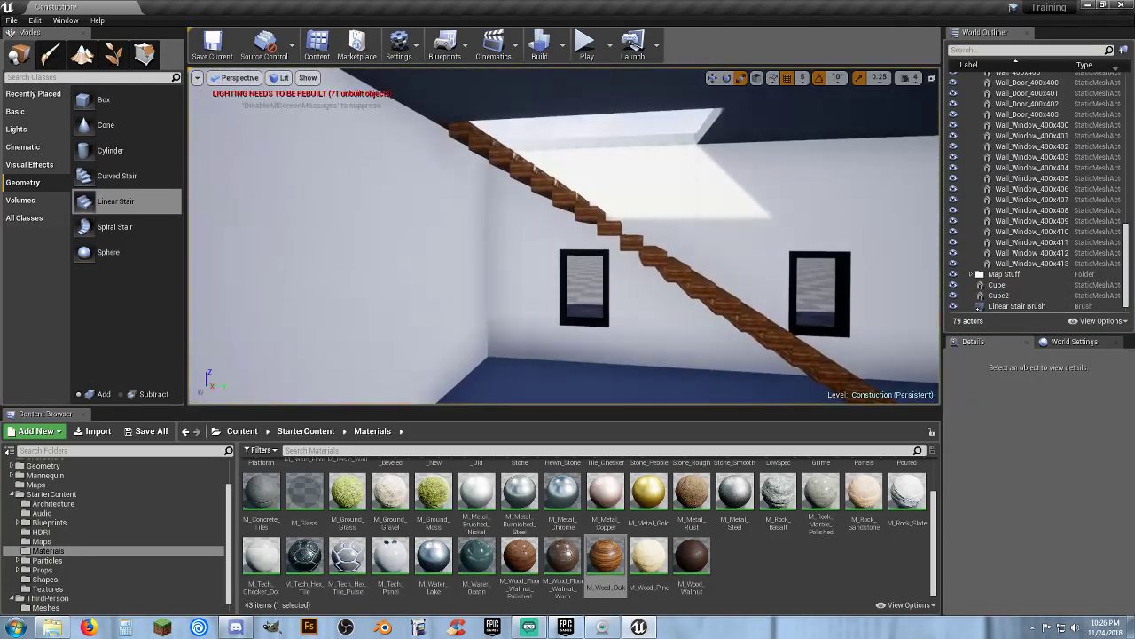
drag(1127, 288, 1127, 304)
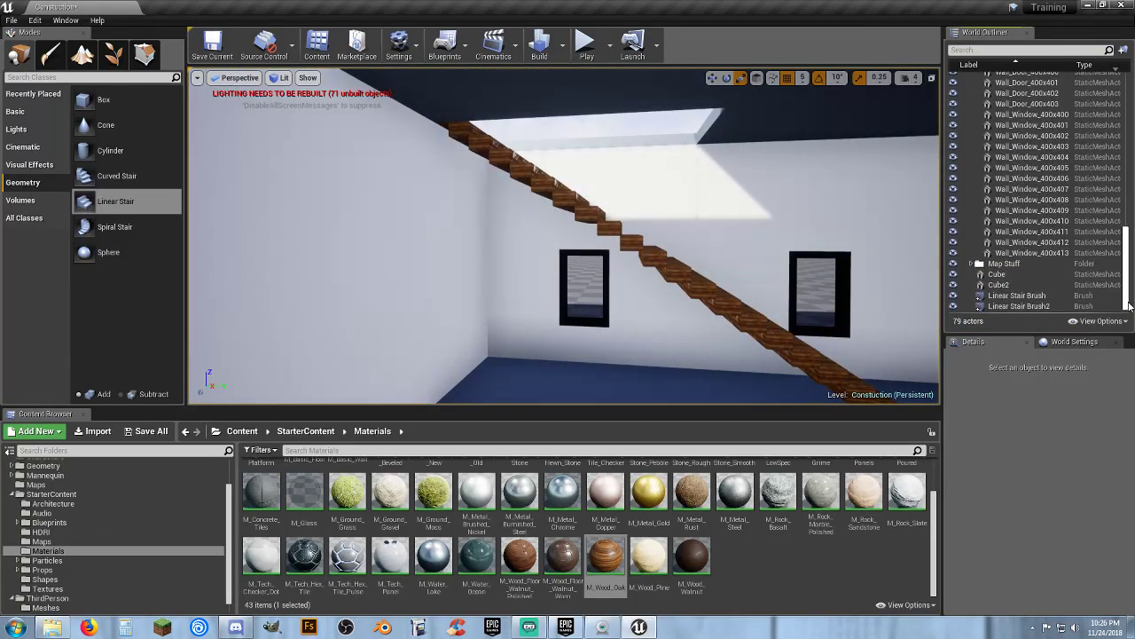
click(1018, 295)
ctrl+click(1024, 306)
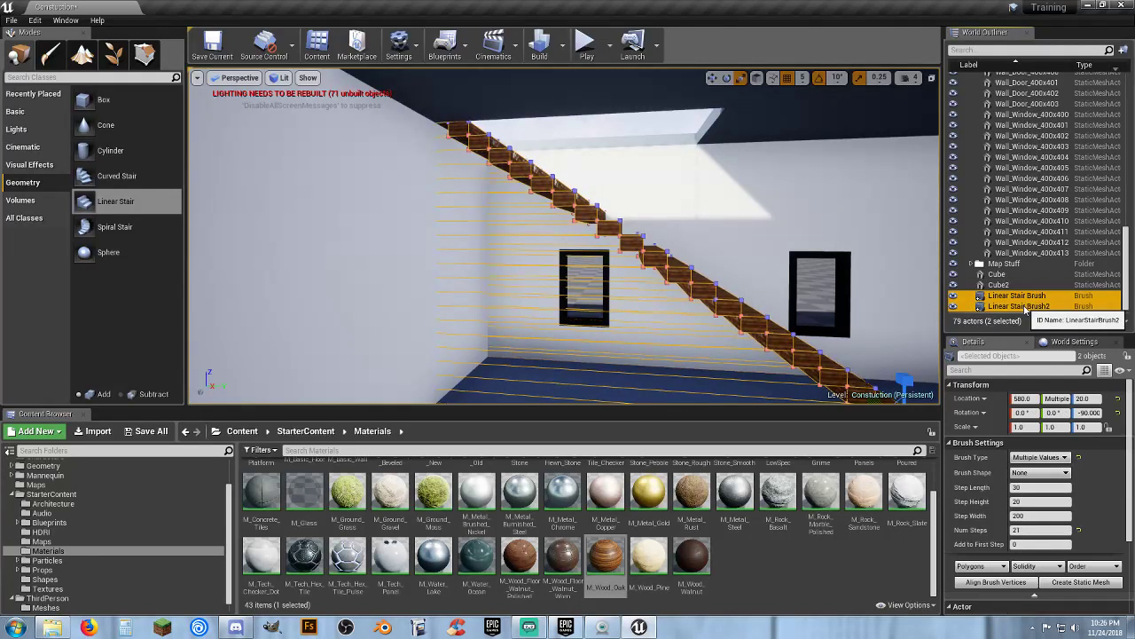
right_click(1026, 308)
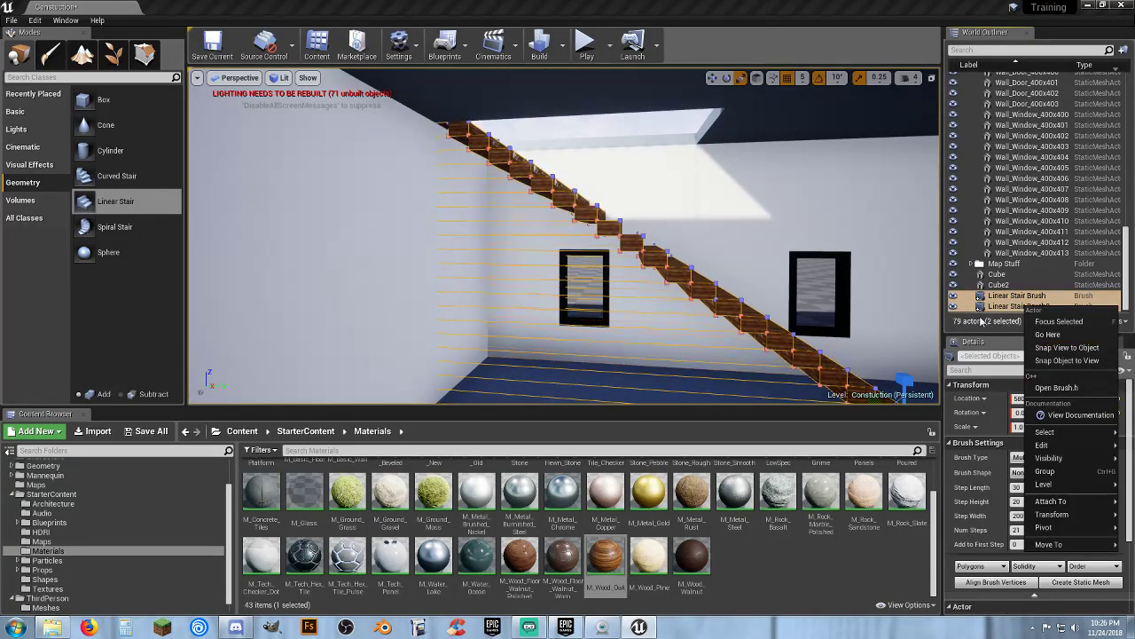
click(1009, 308)
ctrl+click(1015, 299)
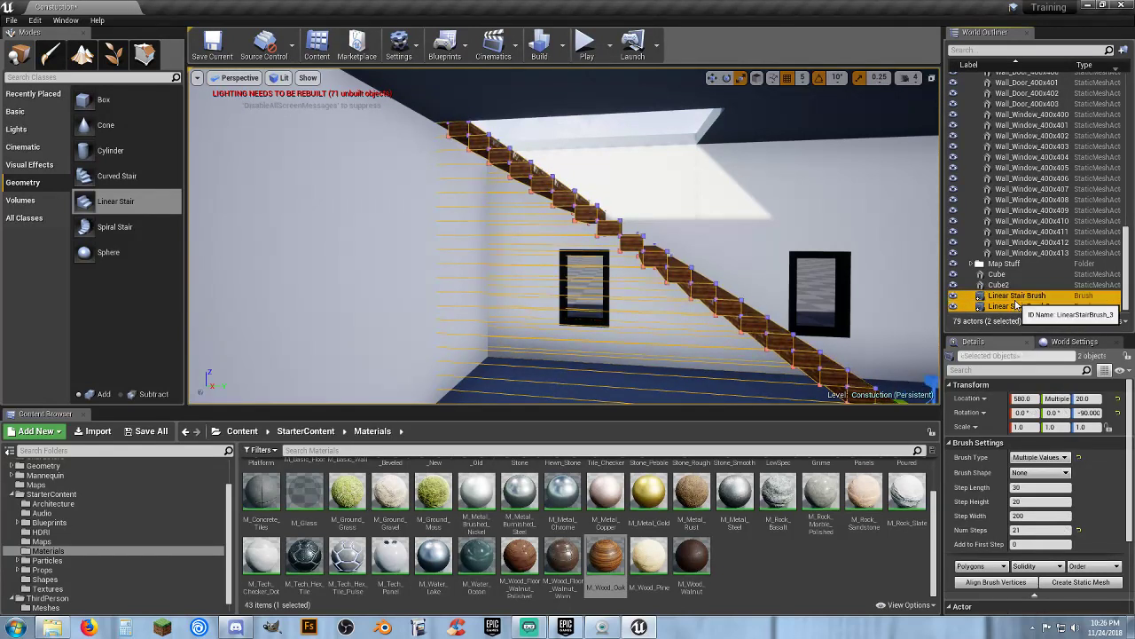
scroll(1077, 470, down, 1)
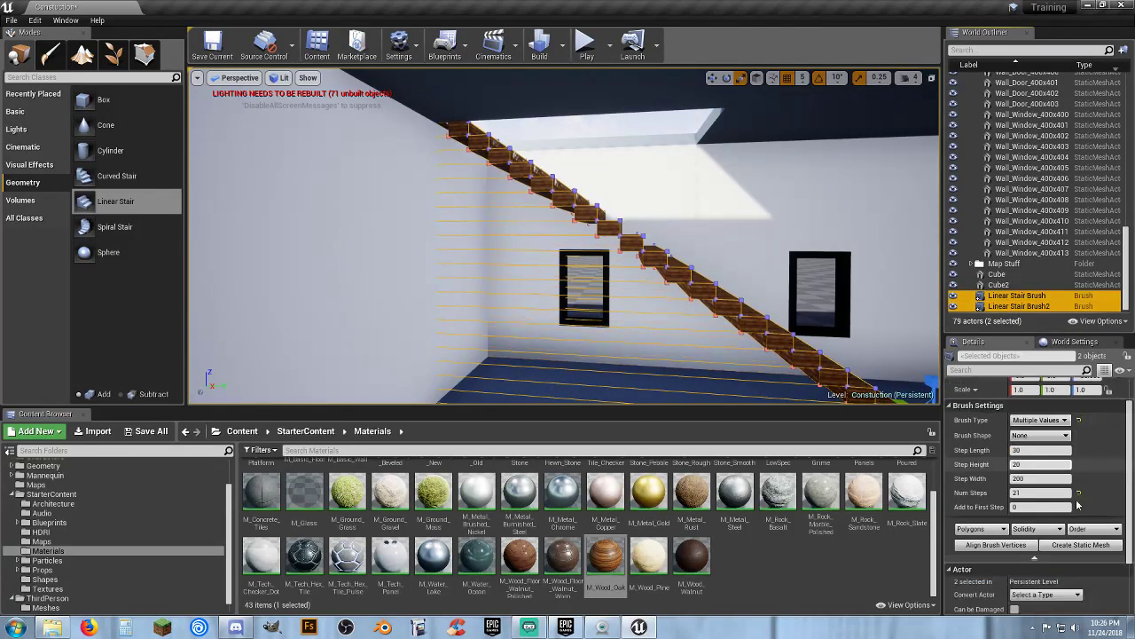
click(1066, 547)
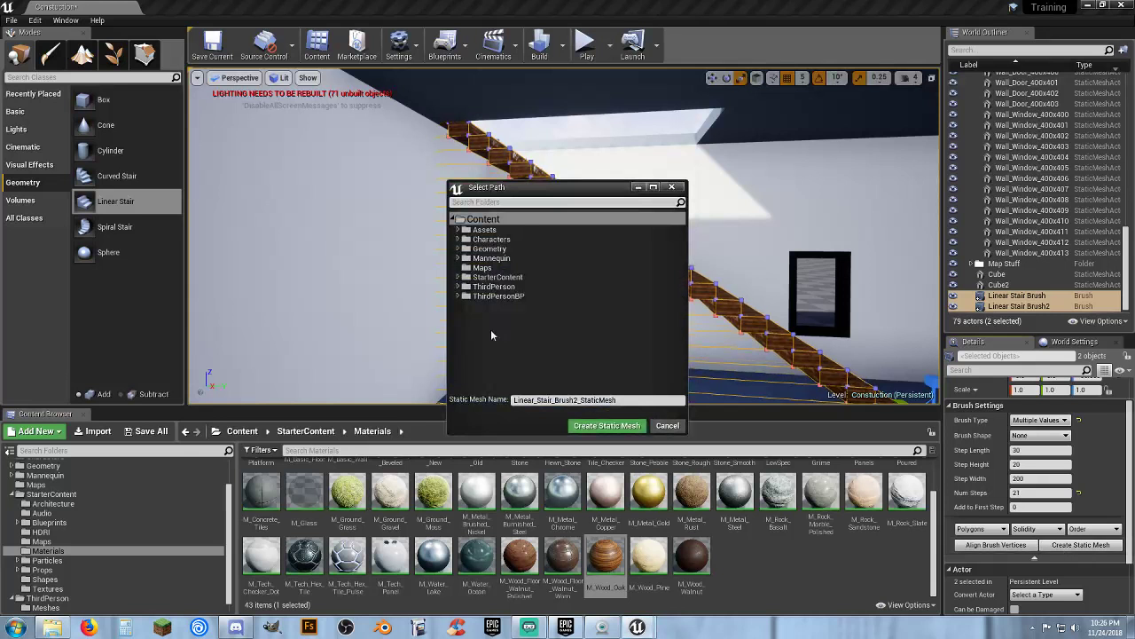
click(459, 231)
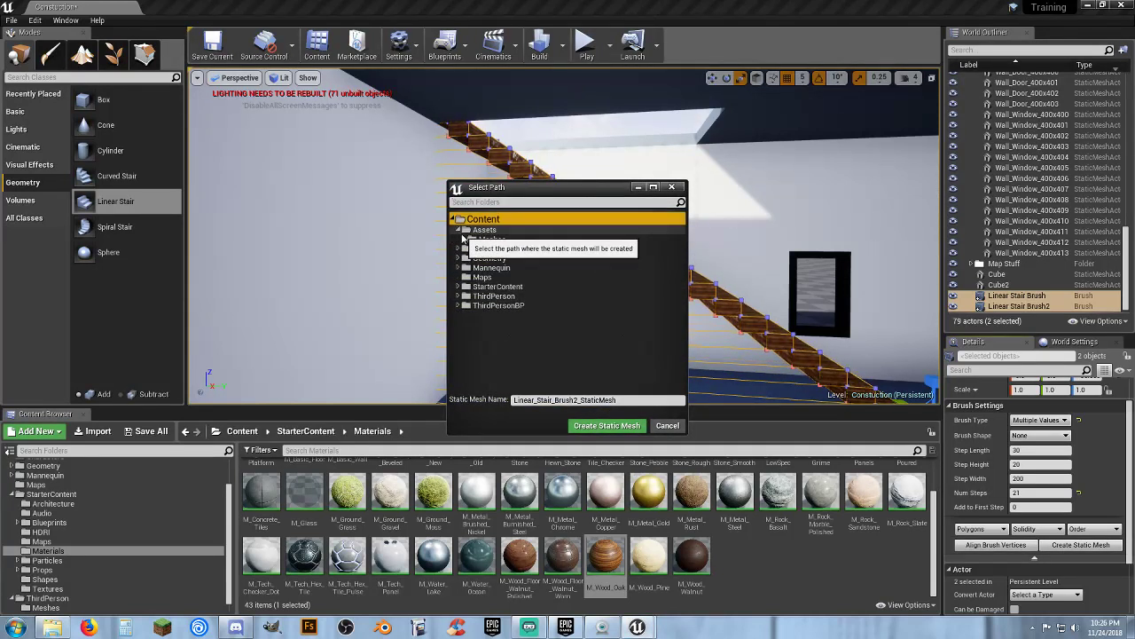
click(491, 240)
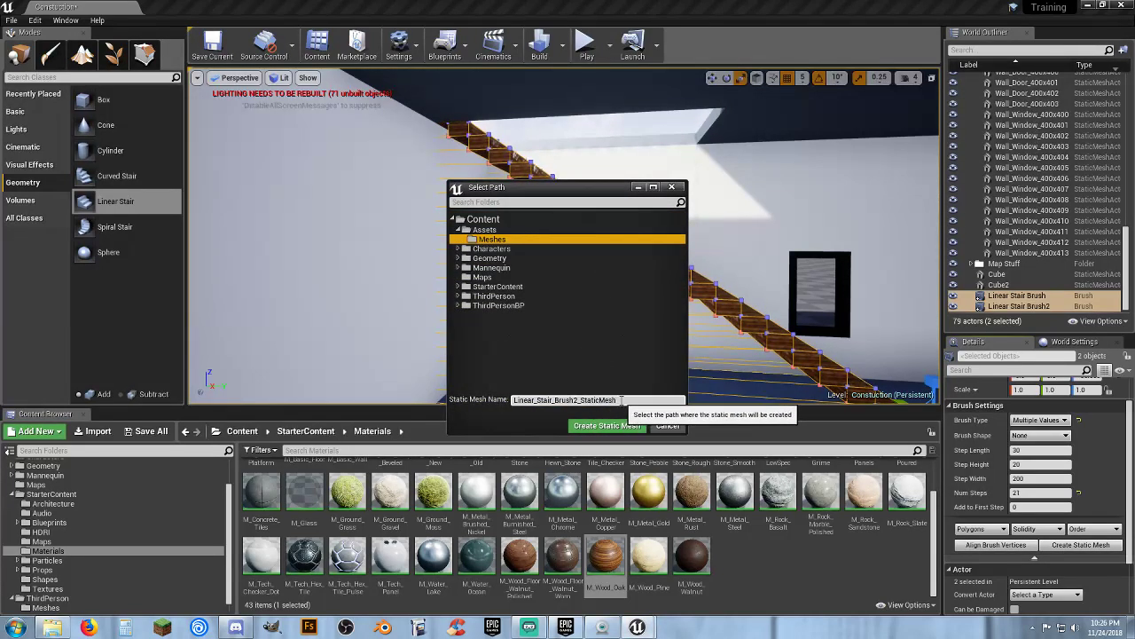
drag(622, 400, 487, 402)
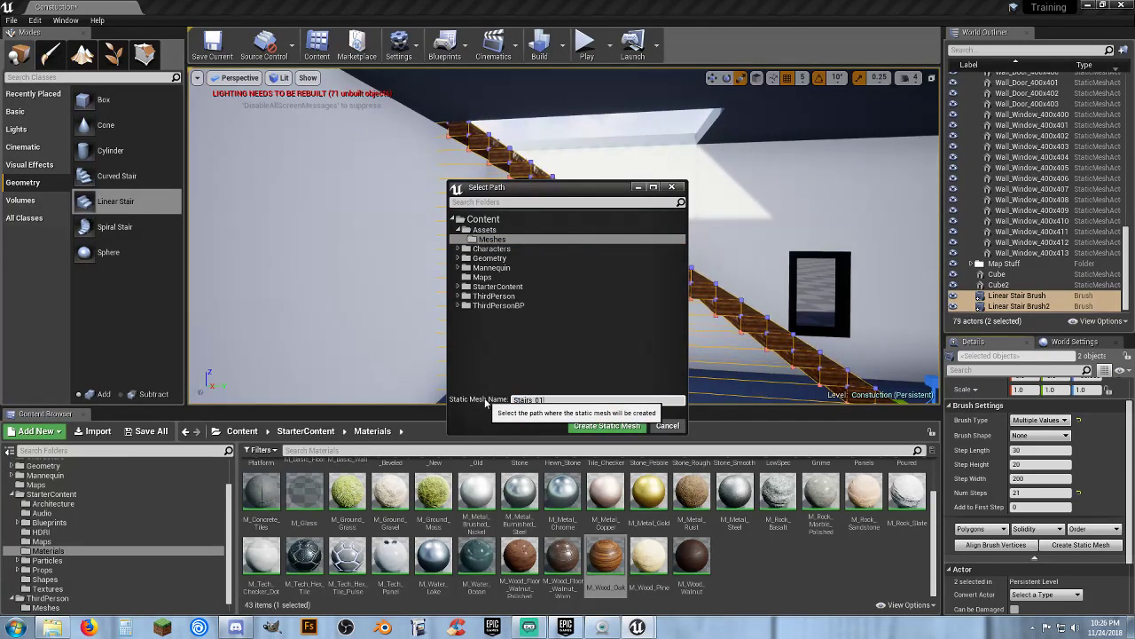
click(588, 426)
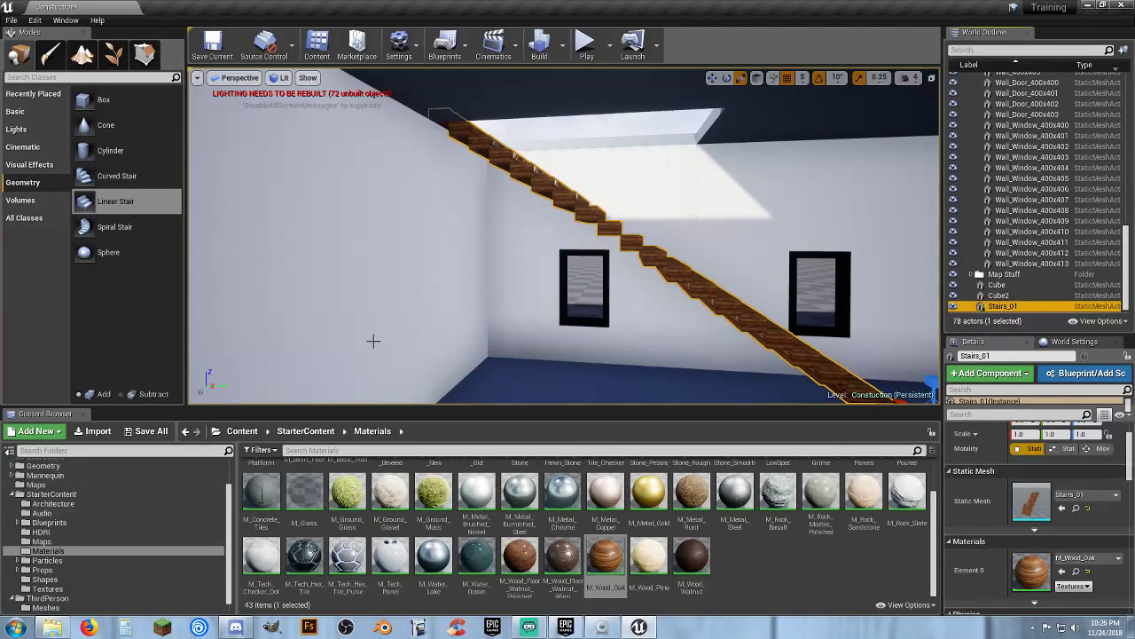
Locate the Stairs_01 mesh asset in the Meshes folder and open it in the static mesh editor
click(1003, 276)
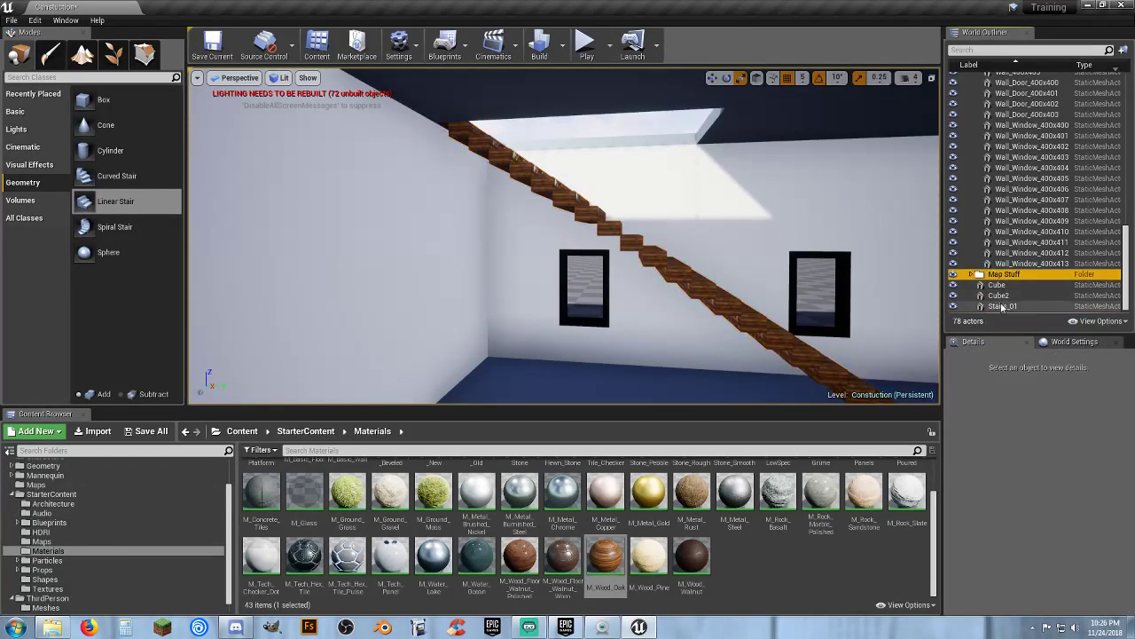
click(1003, 306)
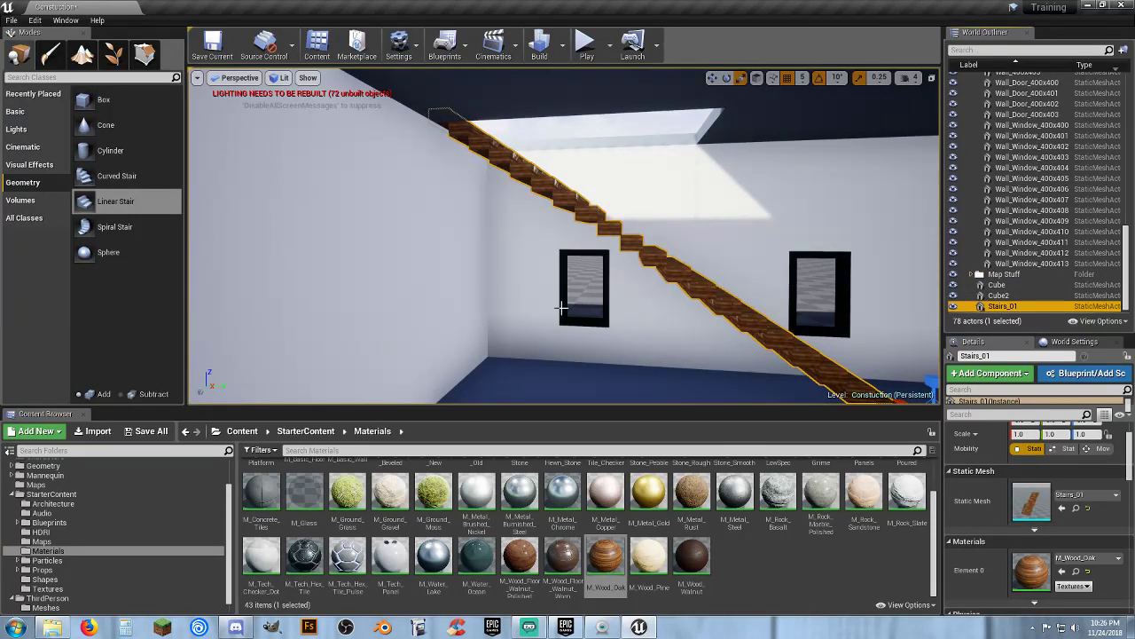
scroll(57, 495, up, 2)
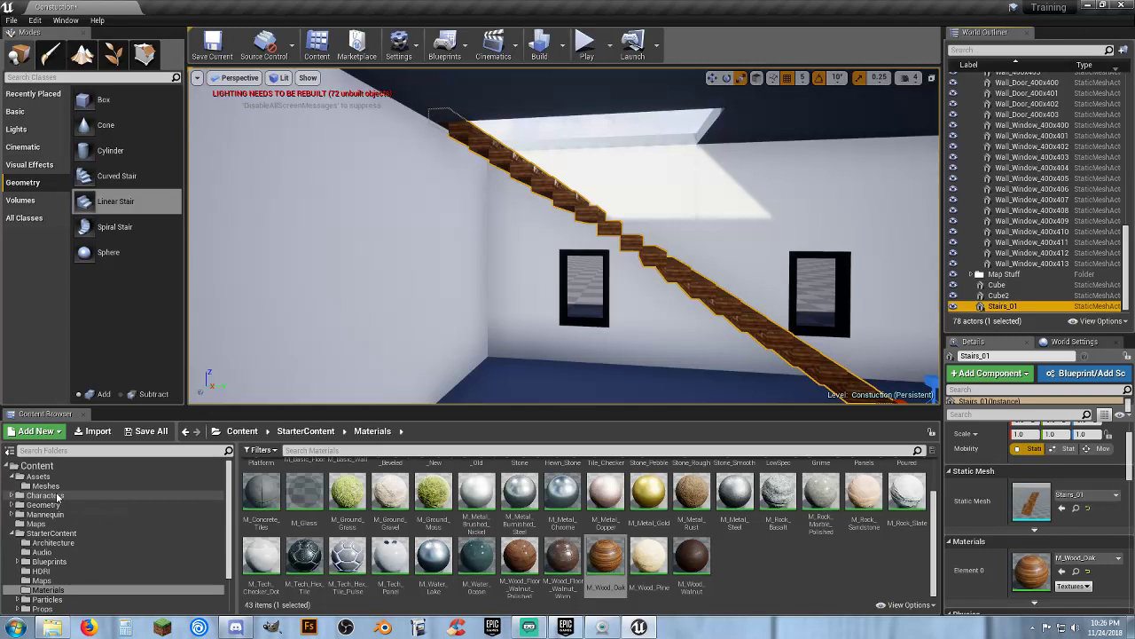
click(46, 487)
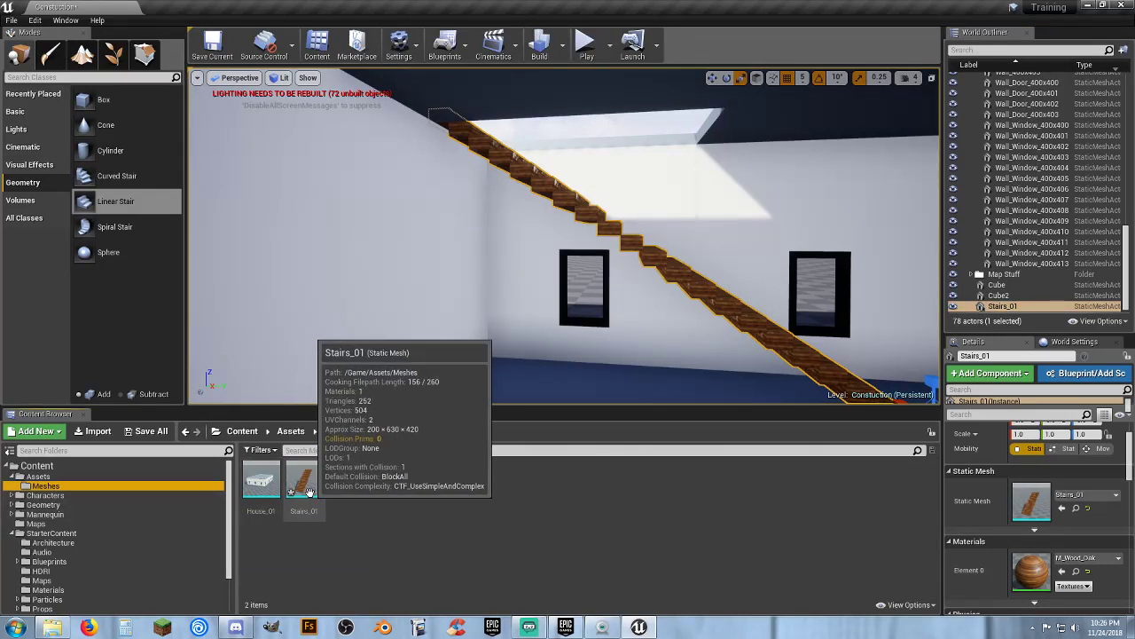
double_click(310, 495)
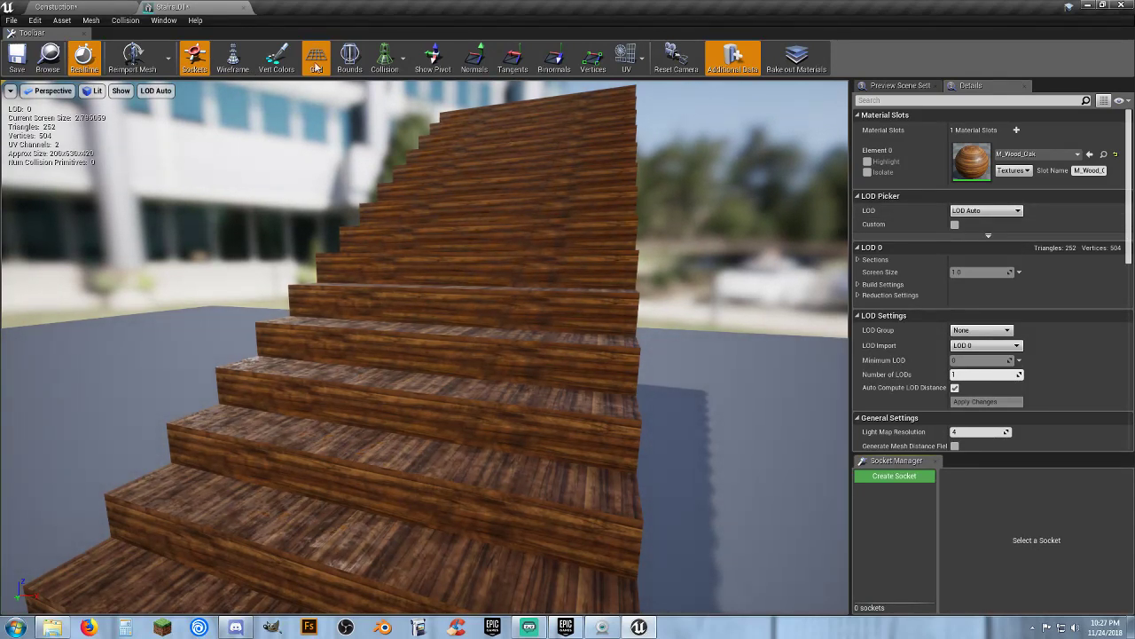
Add a 26DOP simplified collision to the stairs mesh, then remove the collision again
click(385, 57)
click(410, 93)
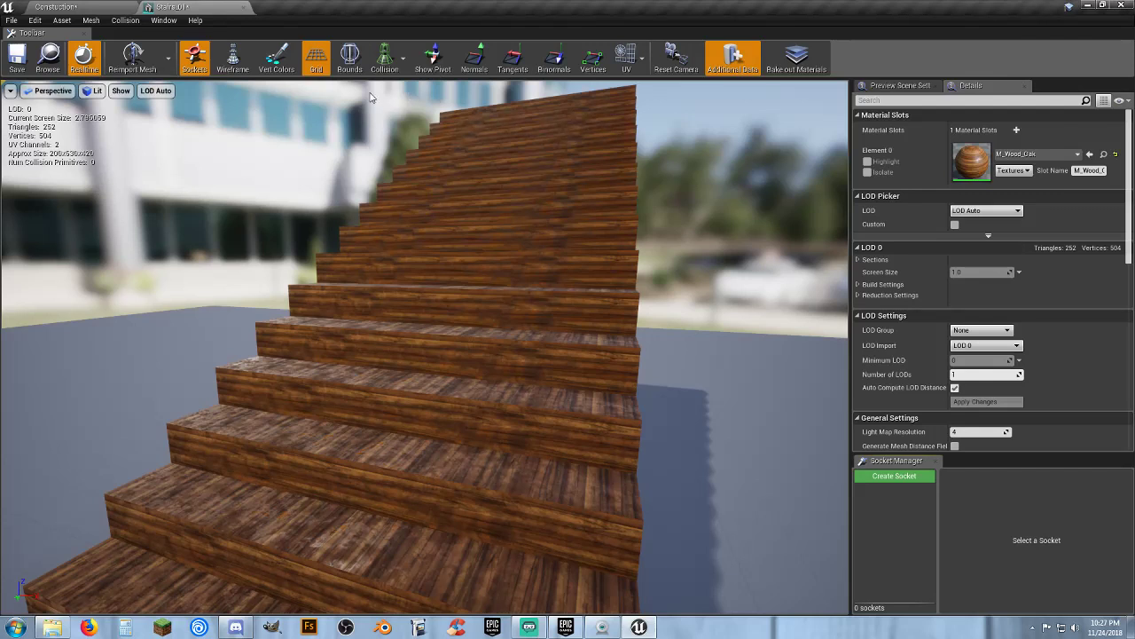
drag(370, 97, 496, 102)
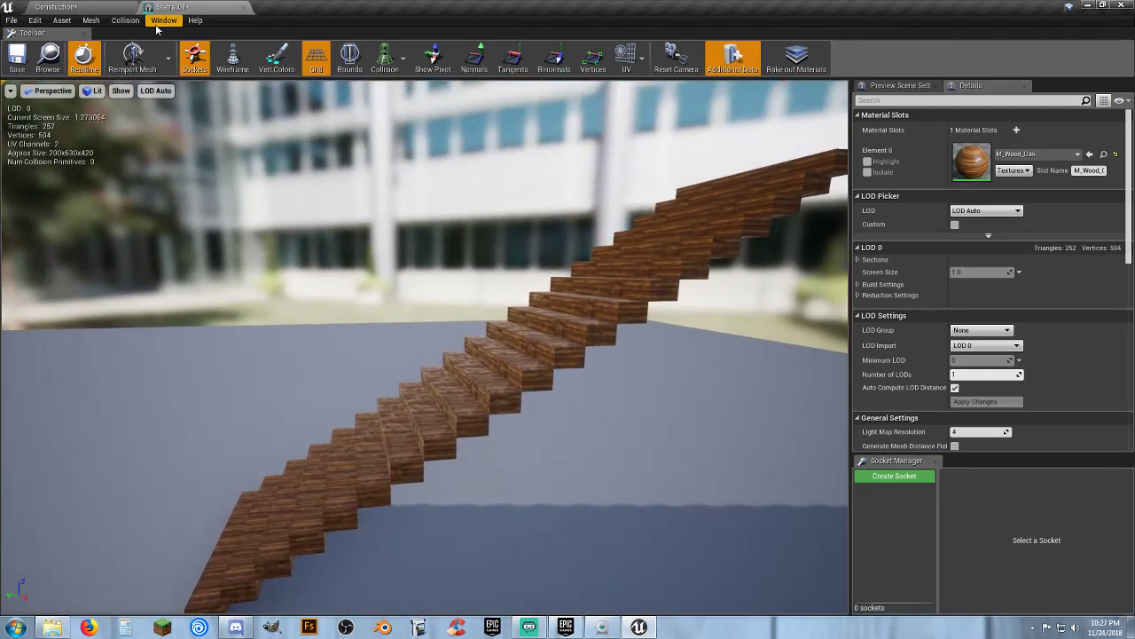
click(126, 19)
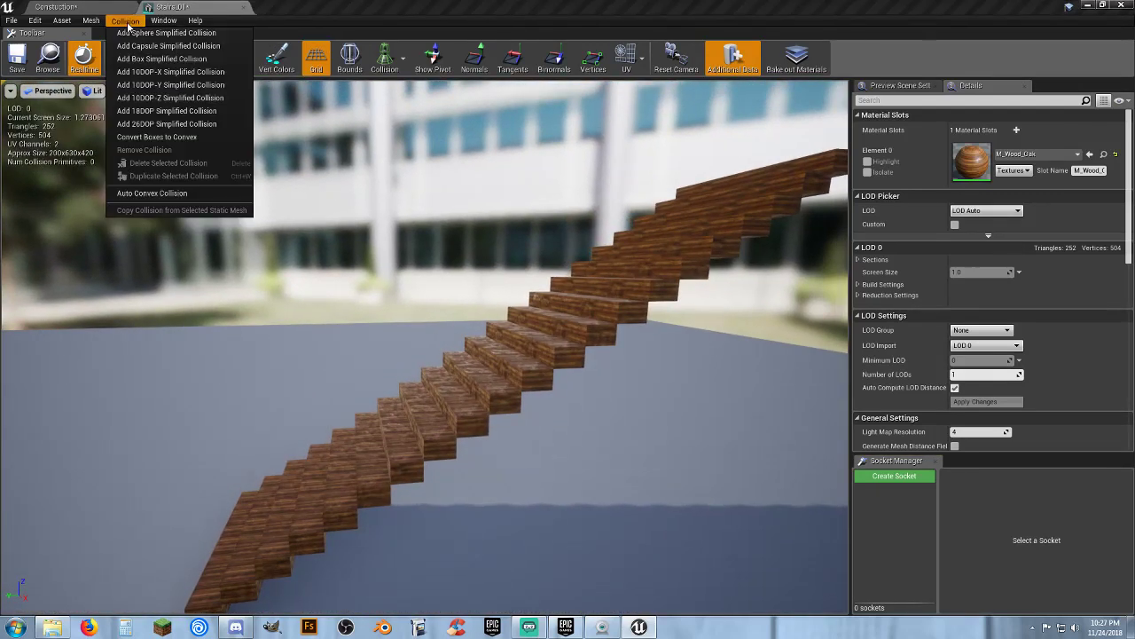
click(150, 129)
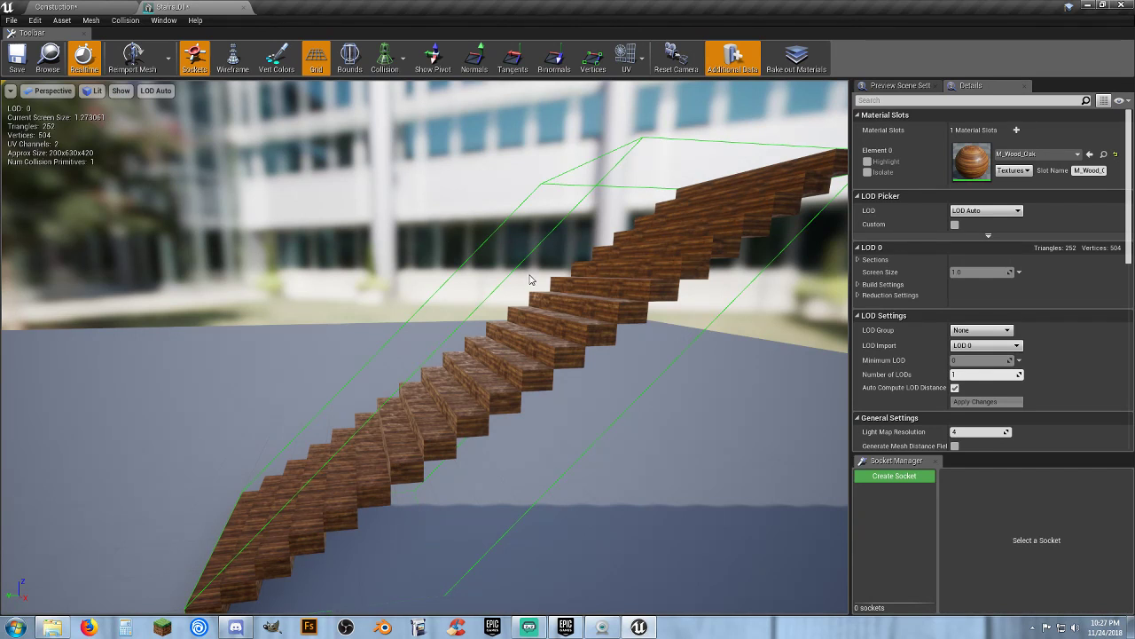
click(125, 20)
click(140, 150)
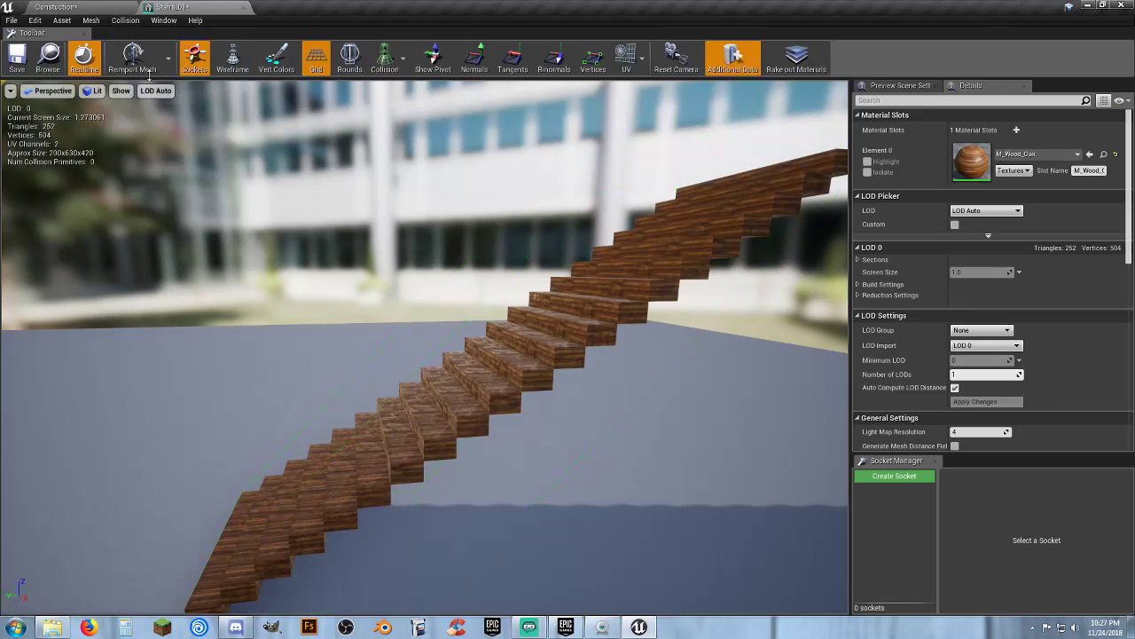
Add a box simplified collision to the stairs mesh, then remove the collision again
click(135, 24)
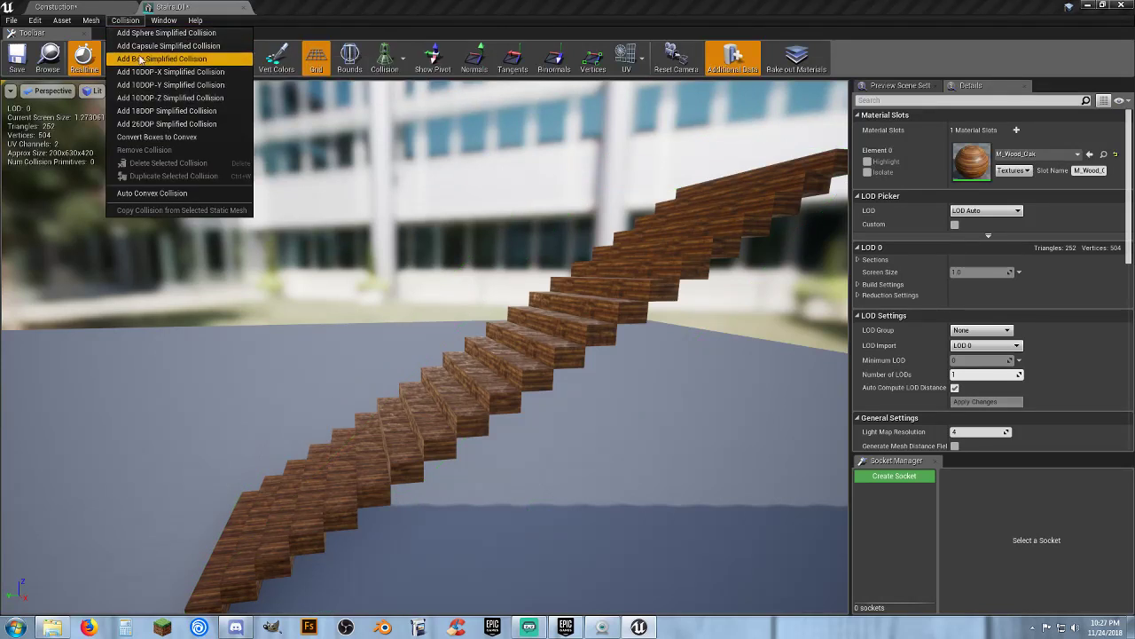
click(149, 120)
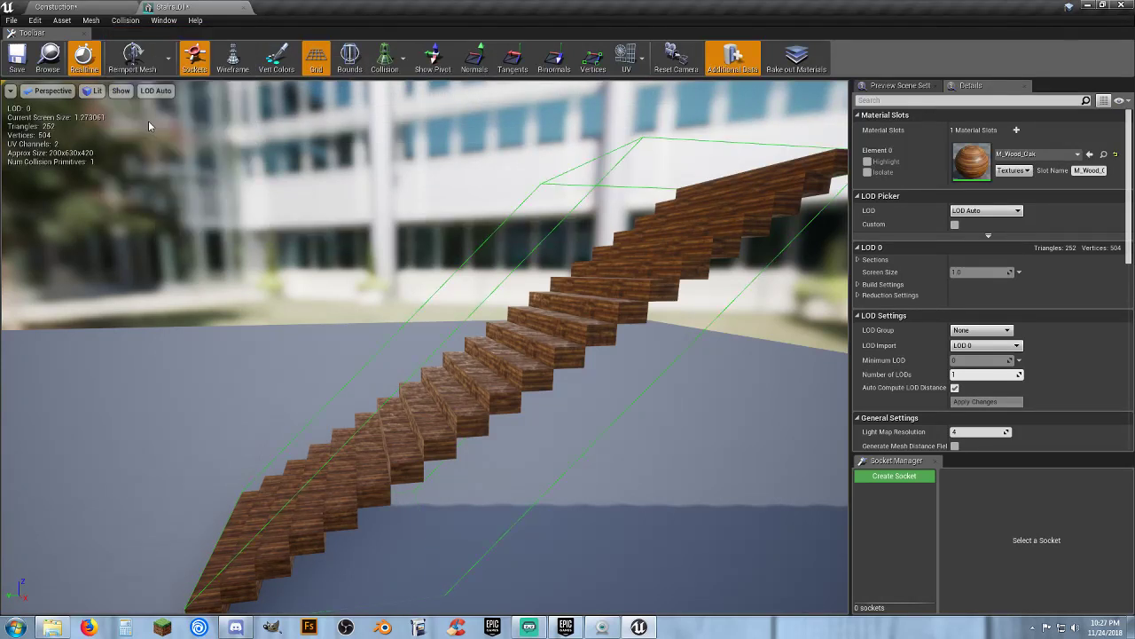
click(125, 21)
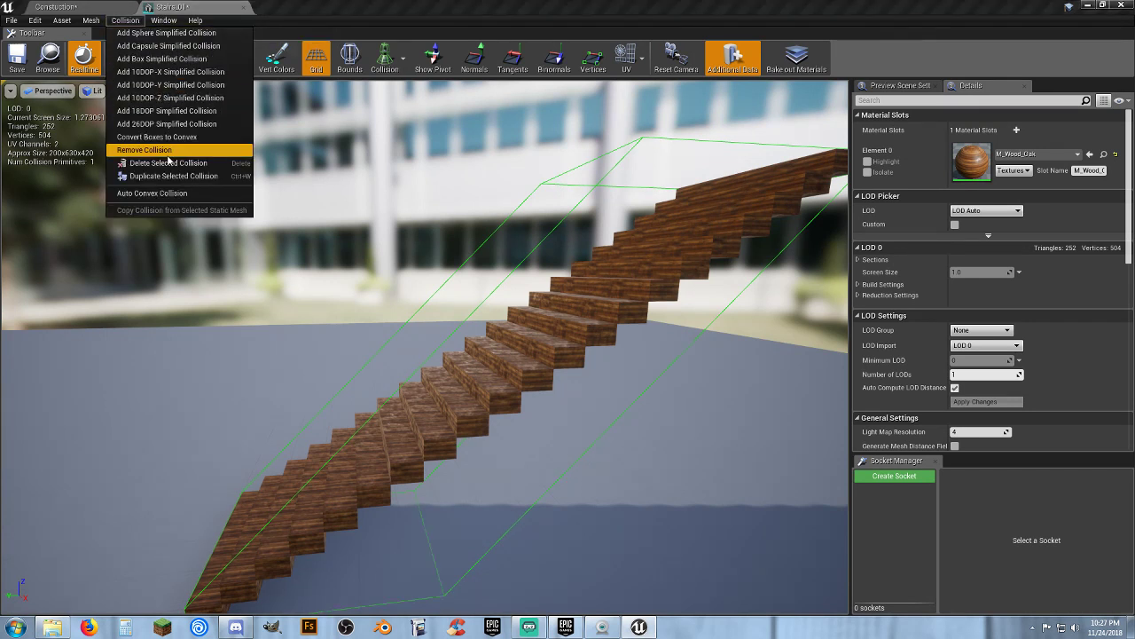
click(170, 150)
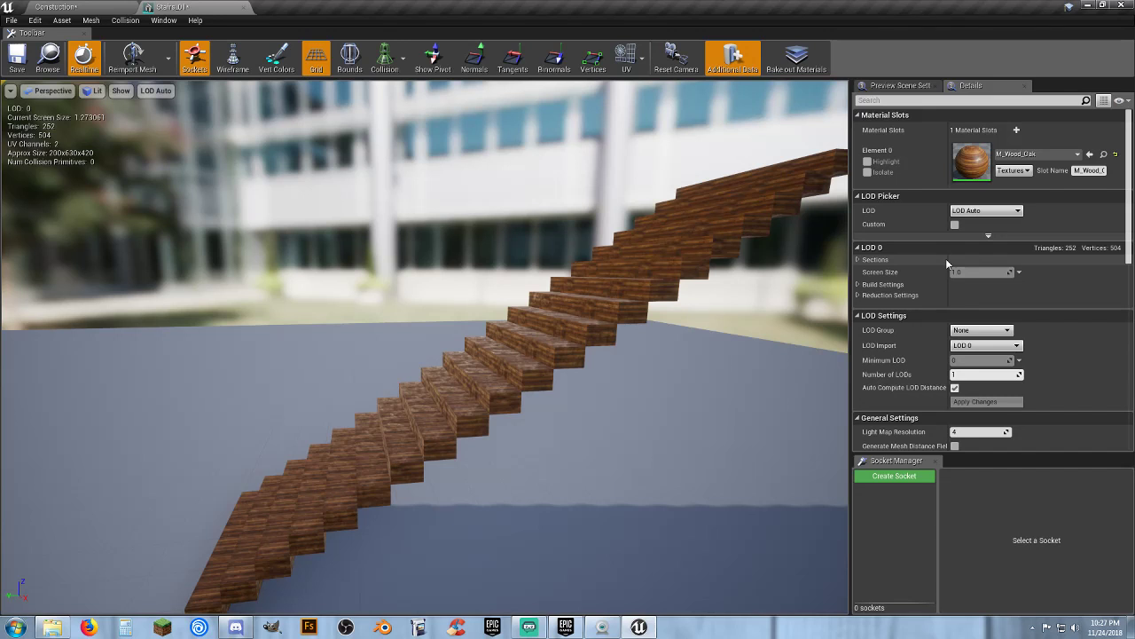
Set the stairs mesh's collision complexity to Use Complex Collision As Simple
scroll(941, 266, down, 3)
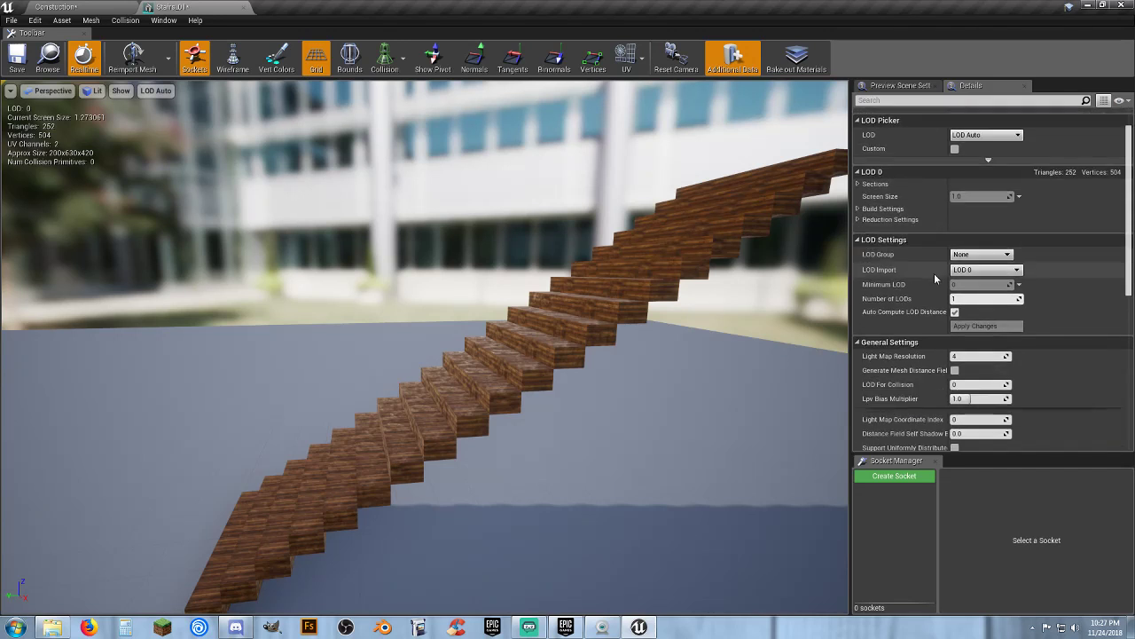
scroll(934, 273, down, 2)
scroll(933, 282, down, 1)
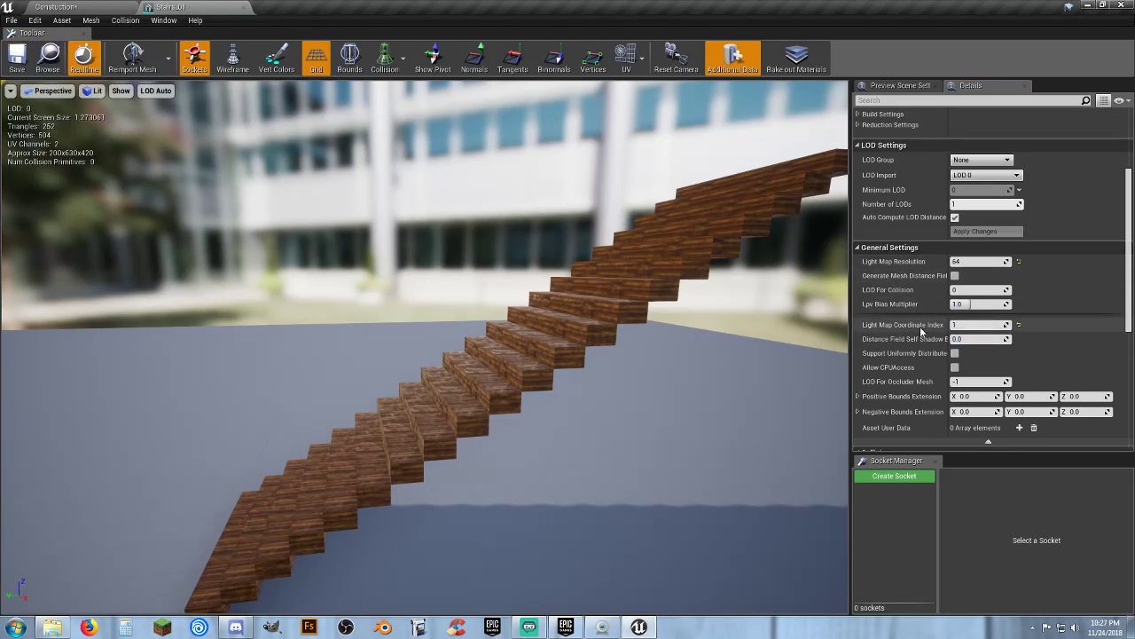
scroll(985, 363, down, 3)
click(985, 363)
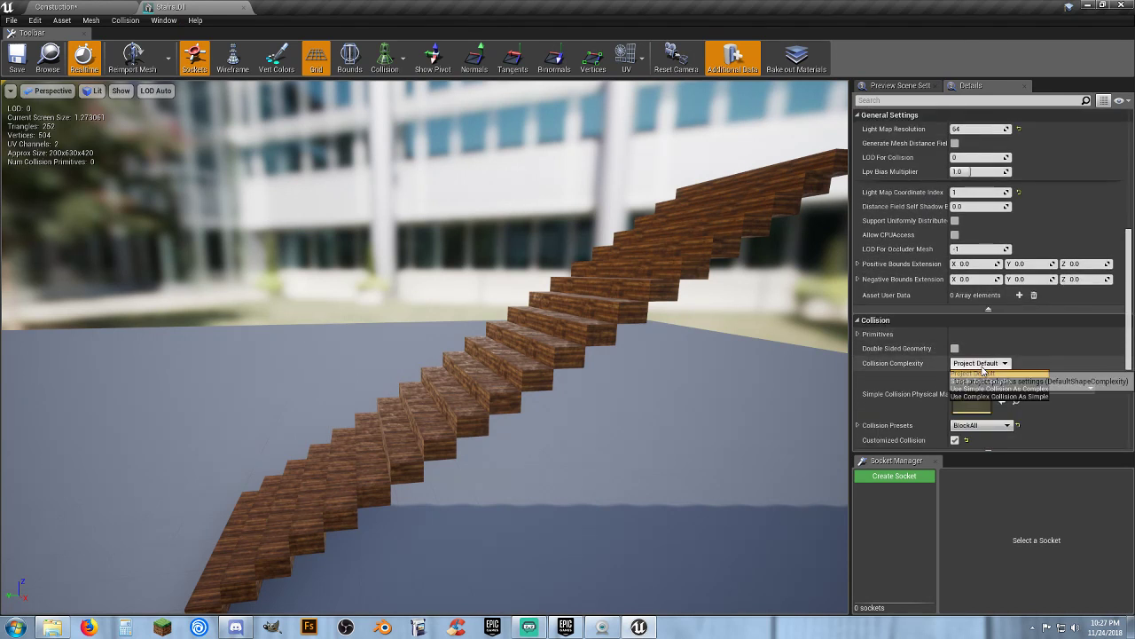
click(980, 396)
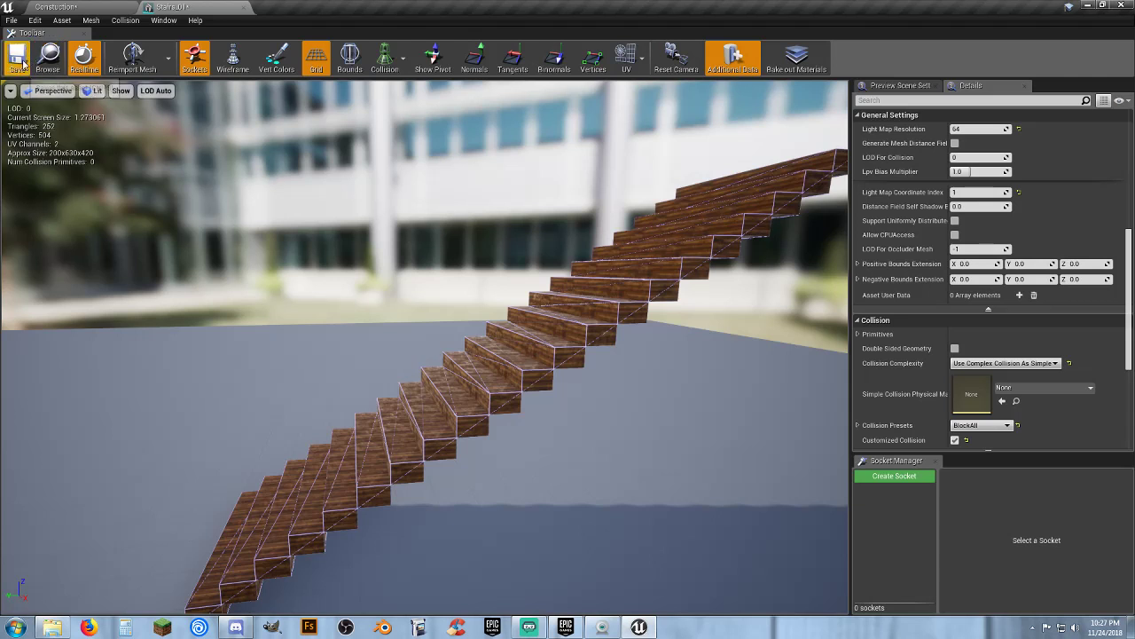
Play the level and walk the character around the room to test the stairs
click(243, 8)
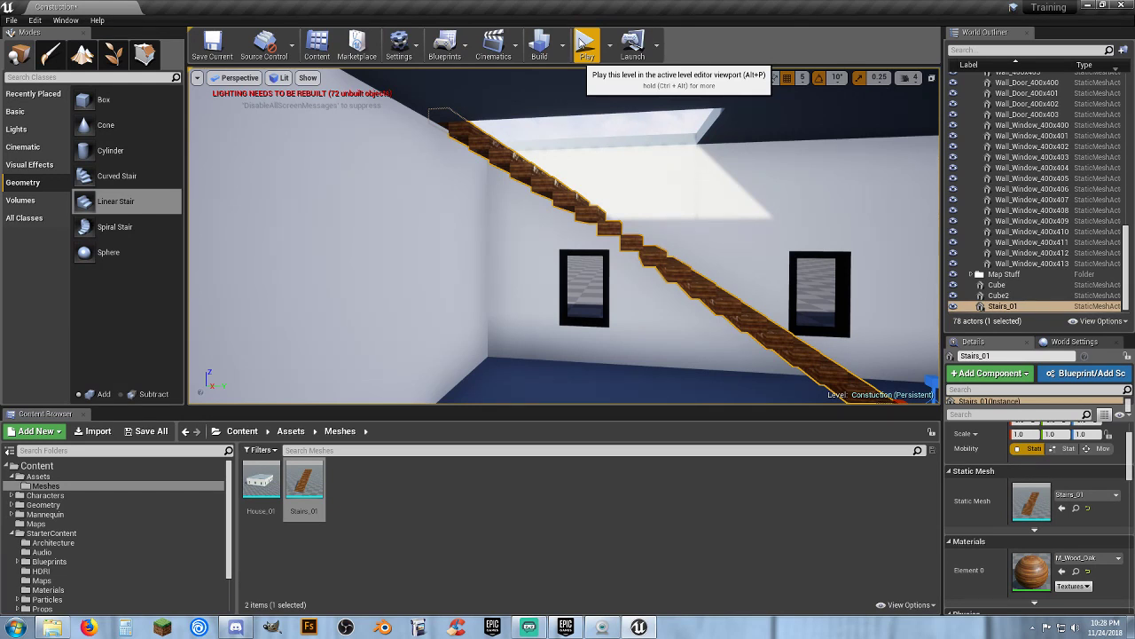
click(581, 41)
key(w)
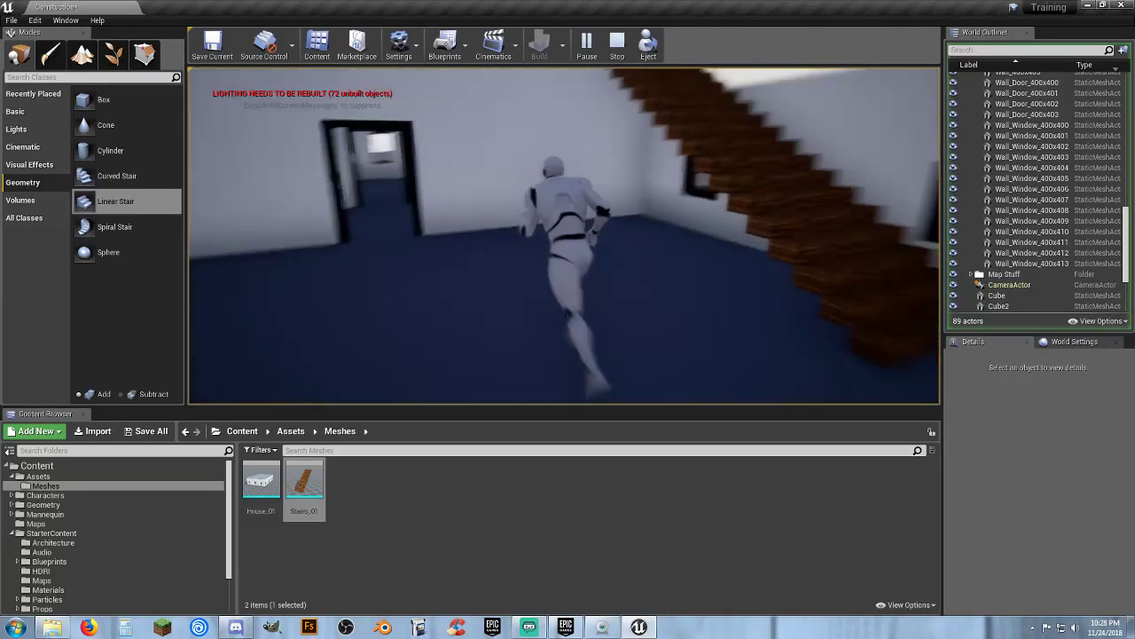
key(s)
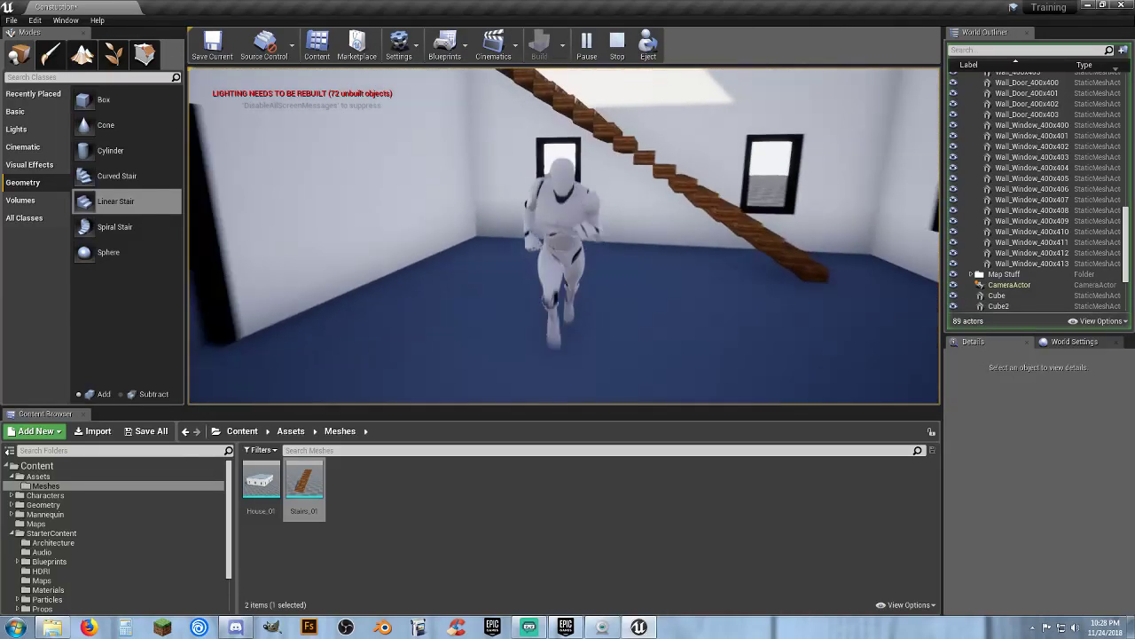
key(Escape)
Move the Cube, Cube2 and Stairs_01 actors into the House 1 Stuff folder
key(w)
right_drag(678, 189, 652, 188)
key(s)
key(s)
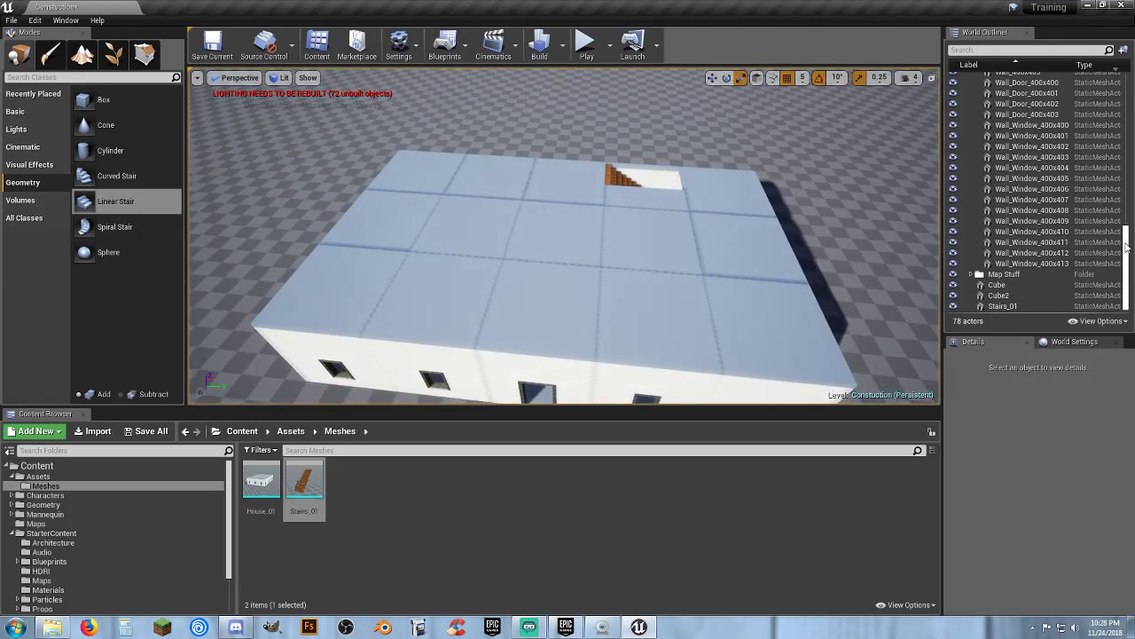
click(1010, 295)
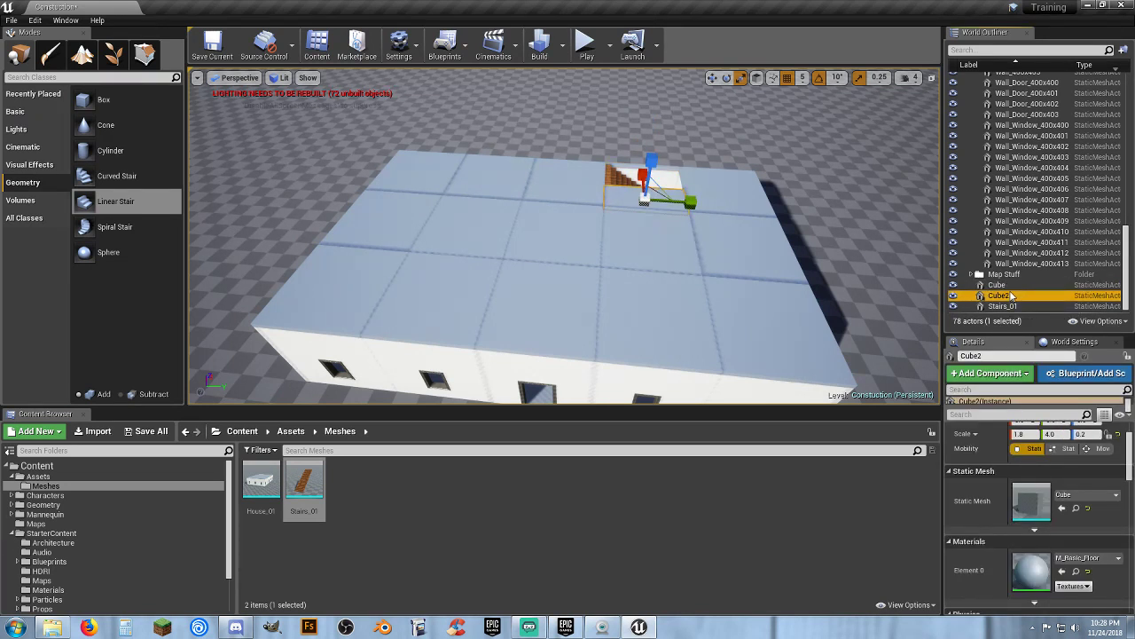
click(1012, 306)
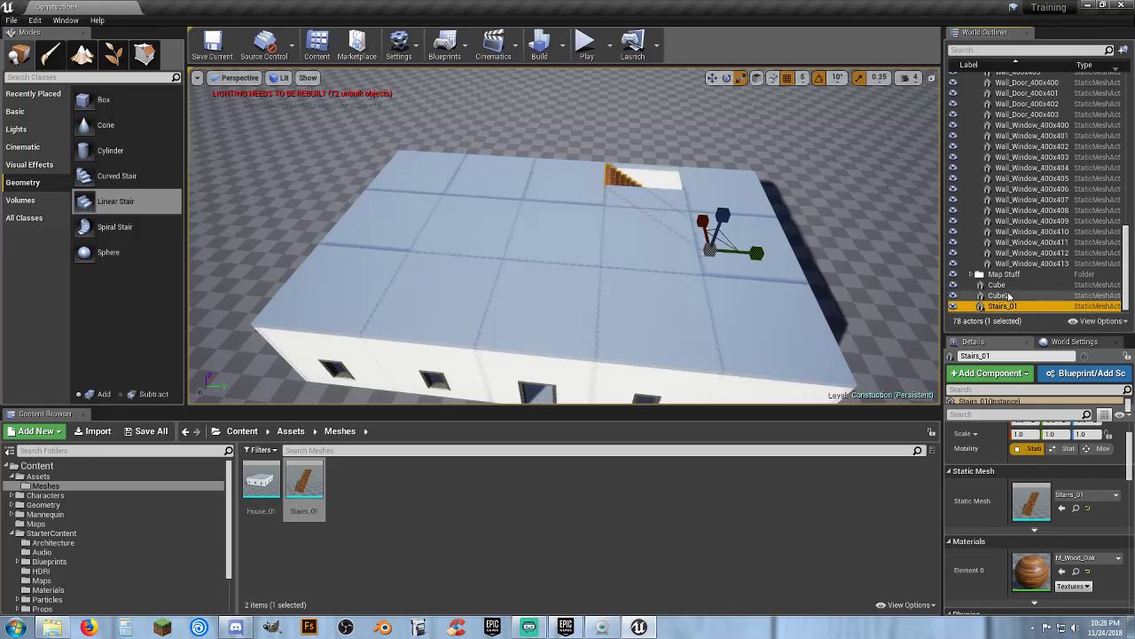
shift+click(1008, 286)
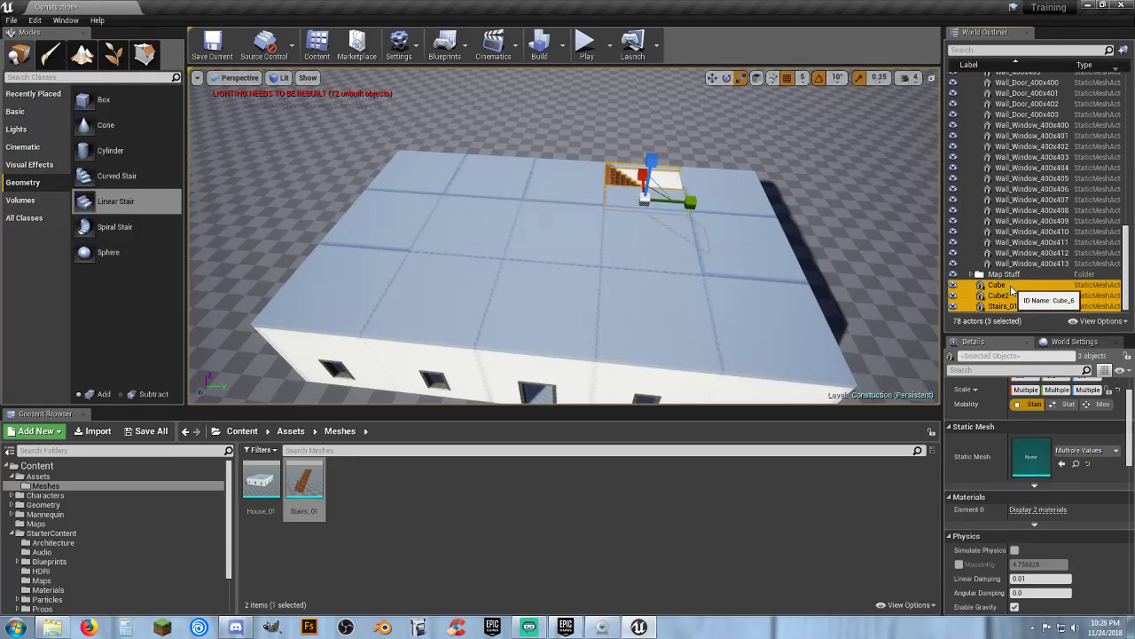
right_click(1009, 289)
mouse_move(1005, 608)
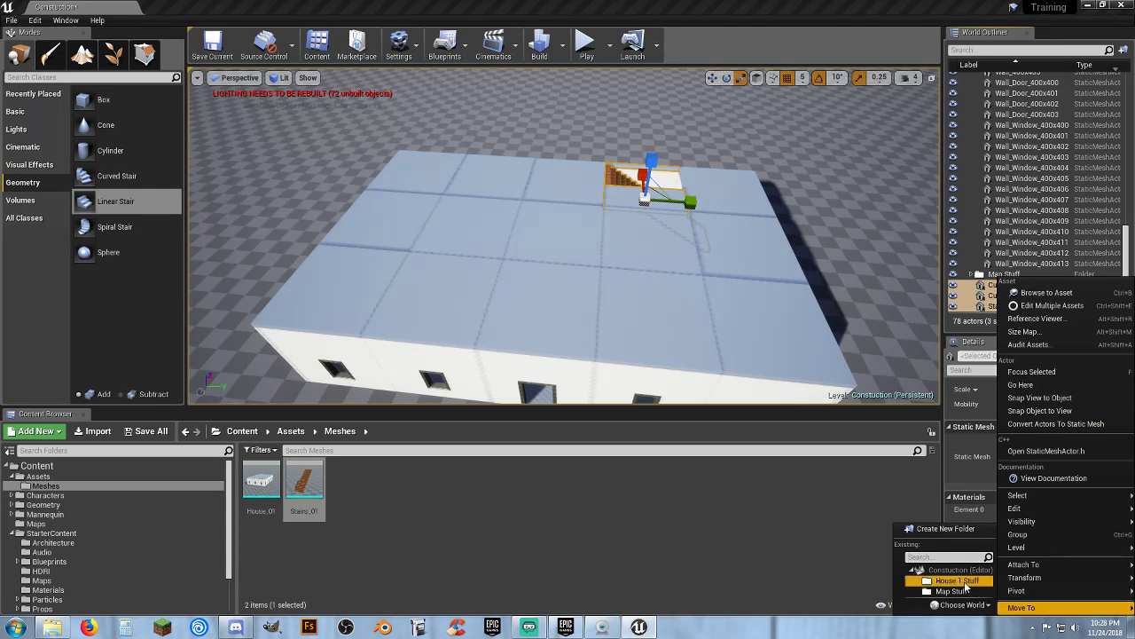
click(964, 581)
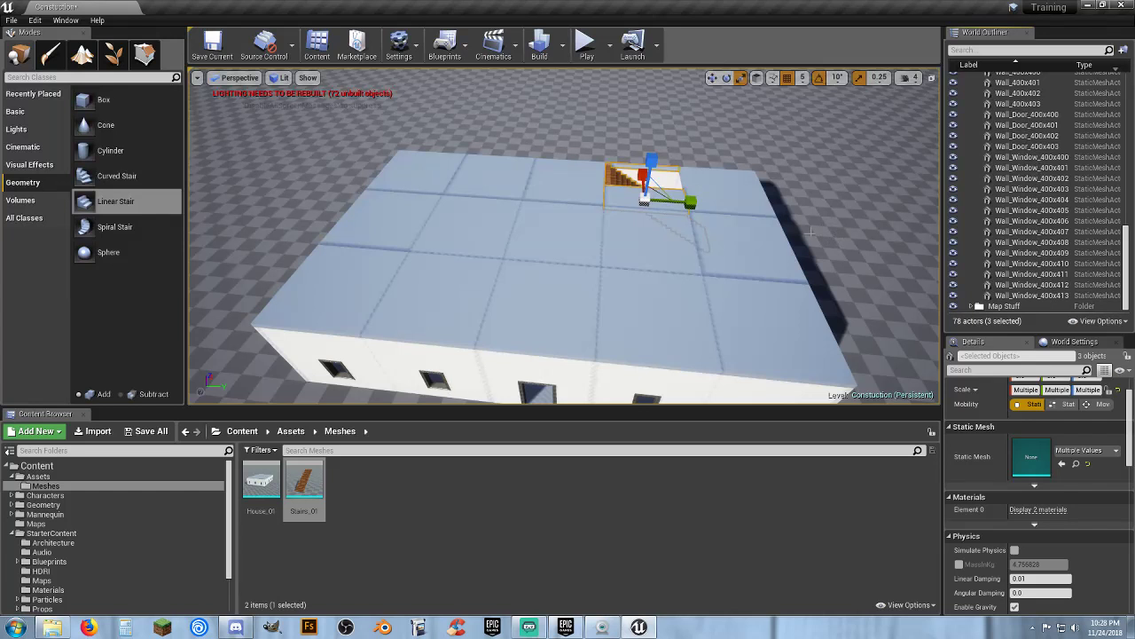
Select all actors in the House 1 Stuff folder
click(1124, 295)
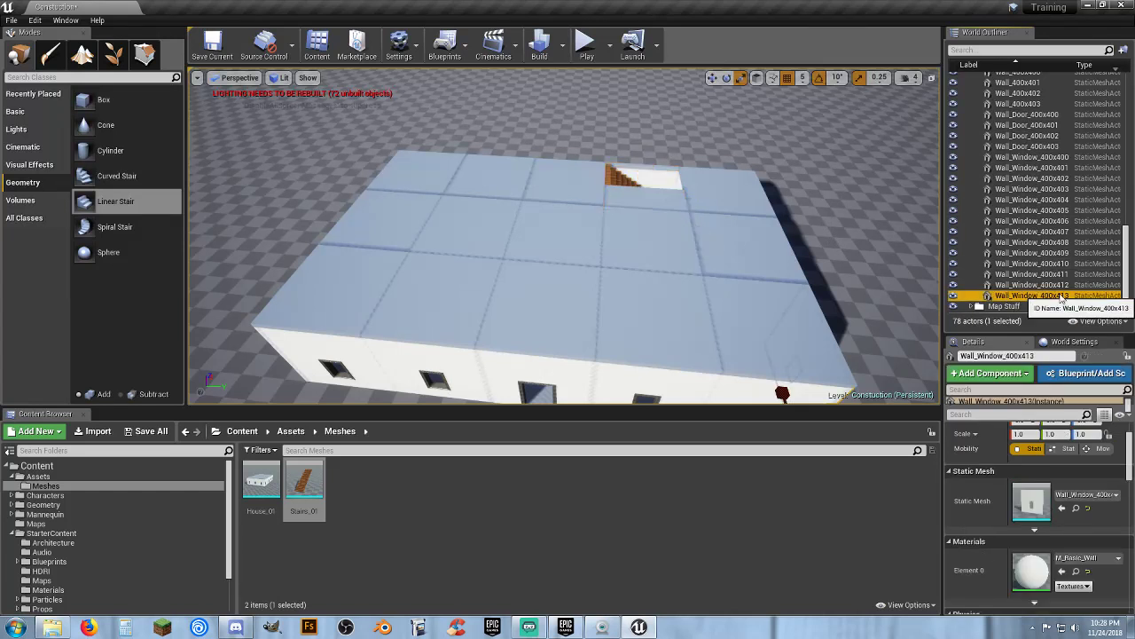
drag(1128, 293, 1125, 126)
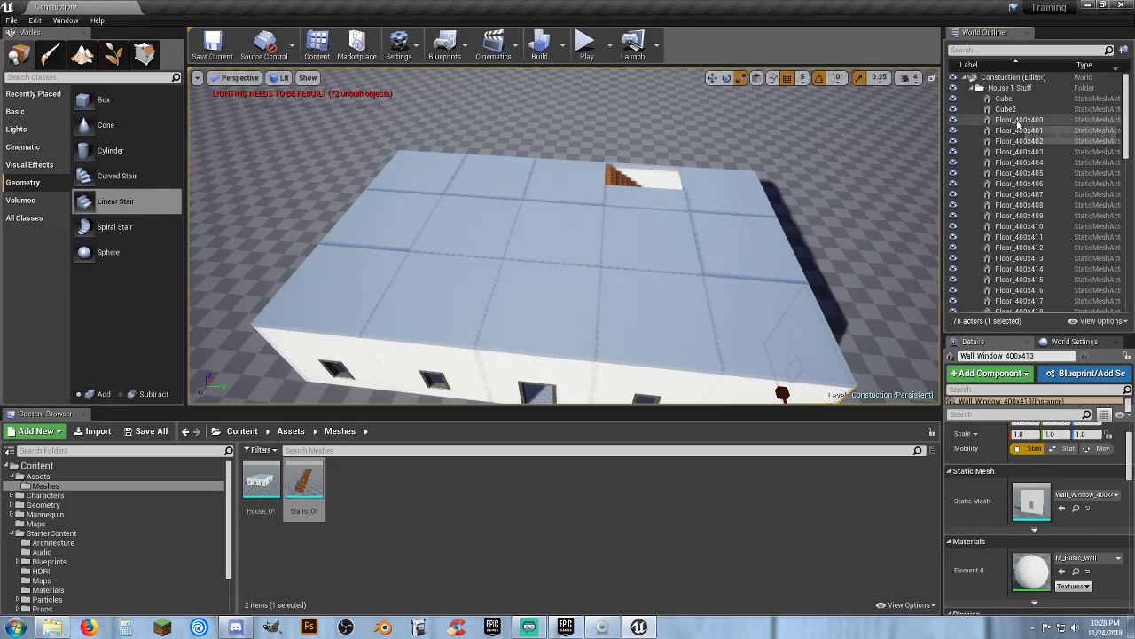
shift+click(1014, 102)
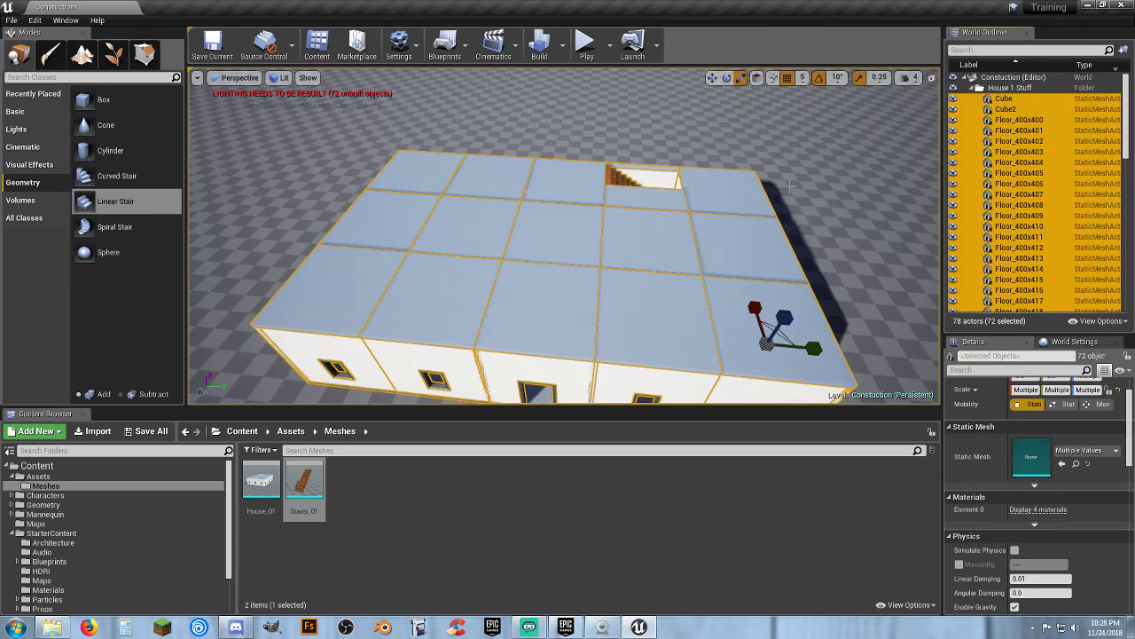
Deselect each ground-floor tile inside the house, keeping the walls, roof and stairs selected
key(w)
mouse_move(792, 186)
right_down()
mouse_move(802, 227)
mouse_move(776, 188)
right_up()
key(s)
right_drag(706, 313, 696, 244)
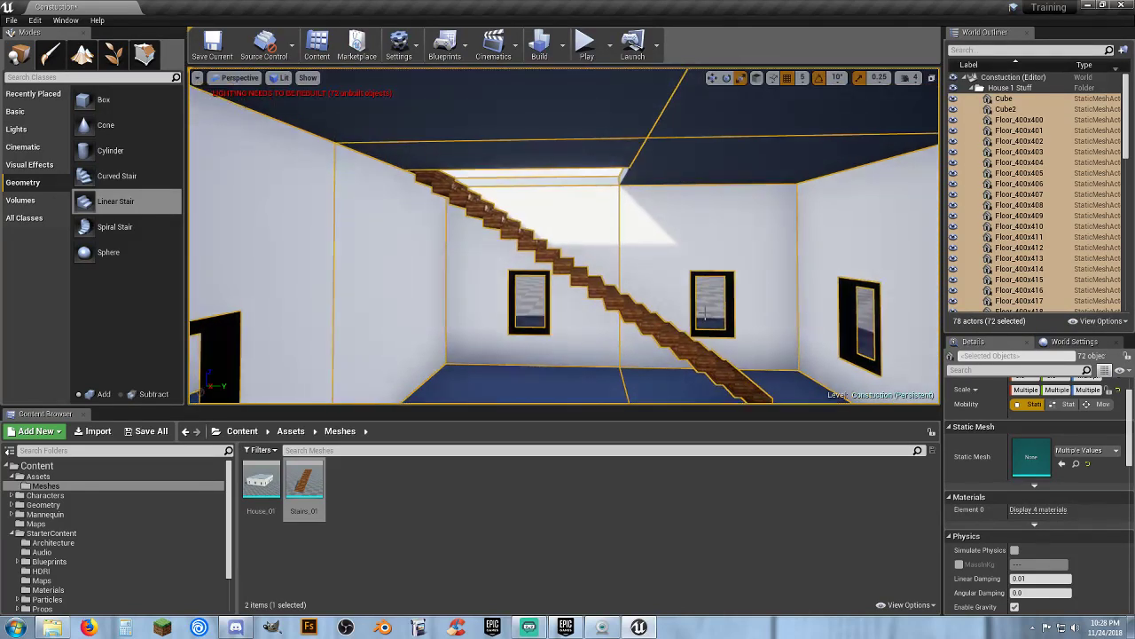
right_drag(608, 331, 610, 390)
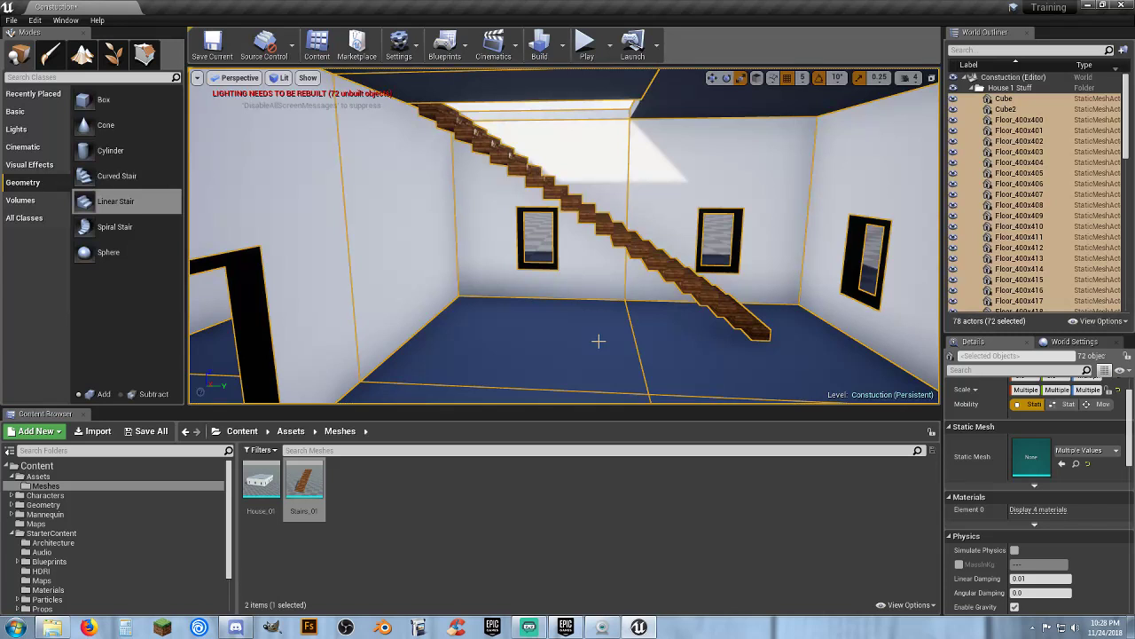
ctrl+click(664, 355)
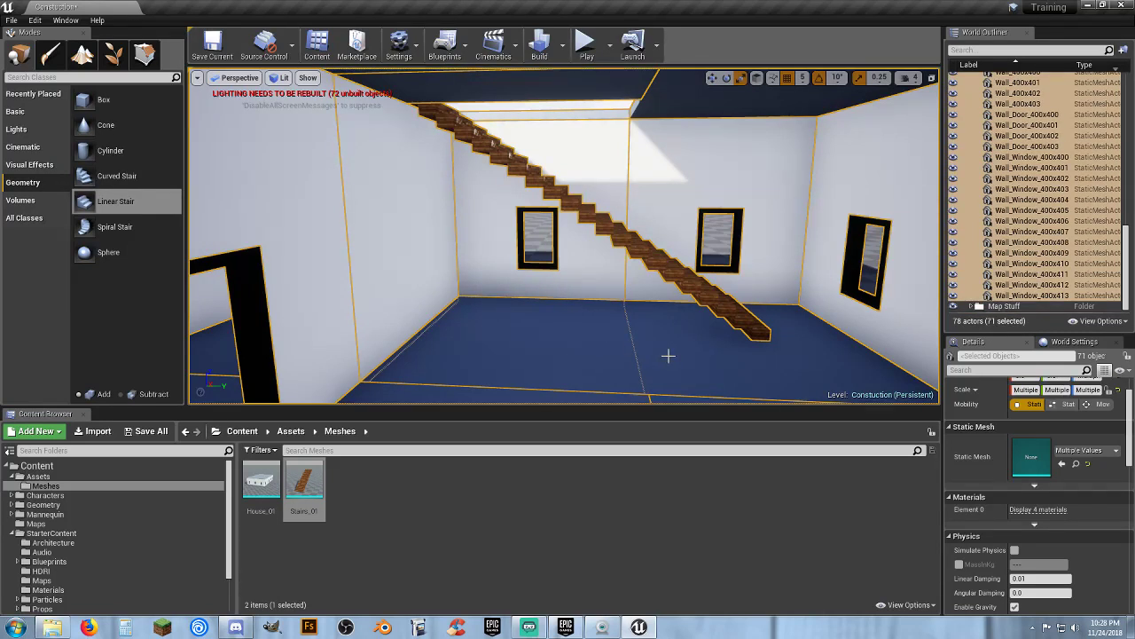
scroll(659, 345, up, 5)
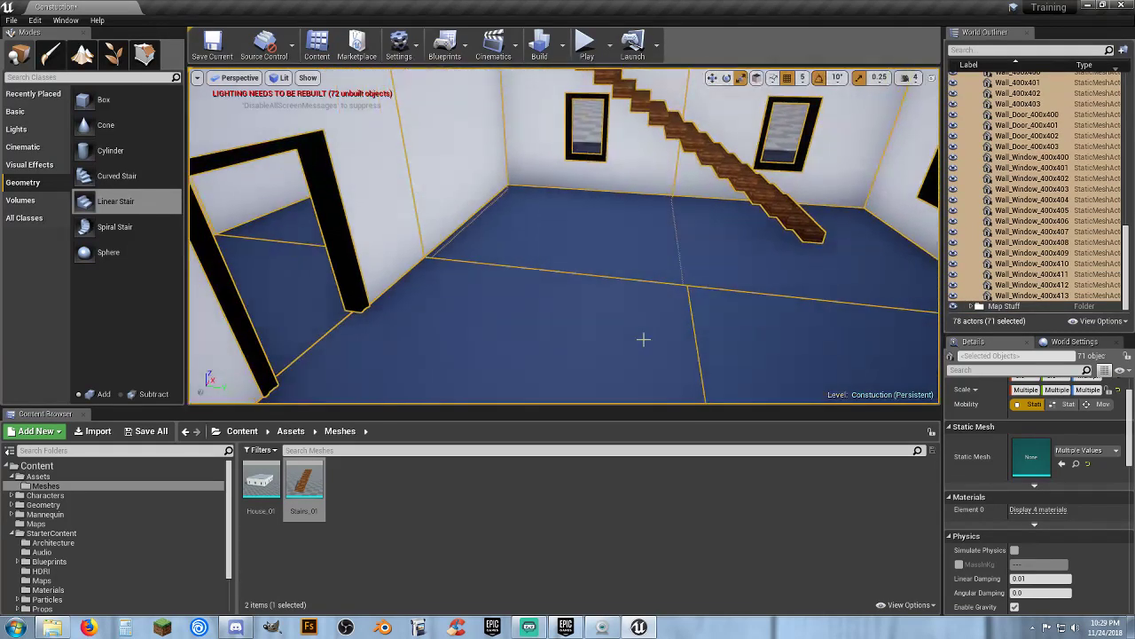
ctrl+click(639, 339)
ctrl+click(773, 343)
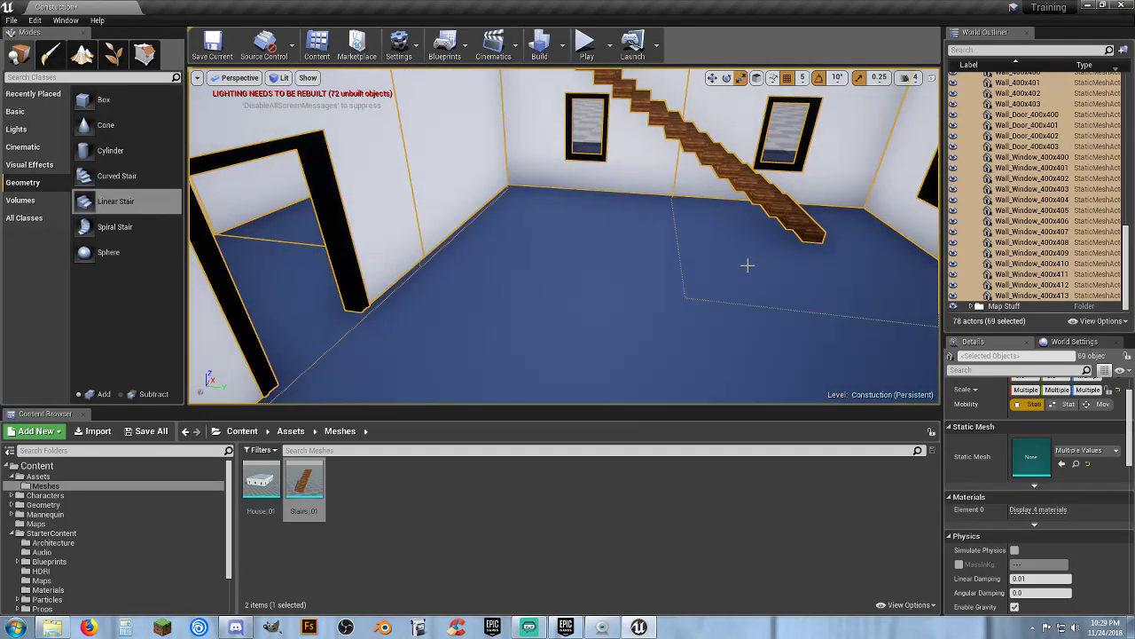
right_drag(755, 260, 714, 242)
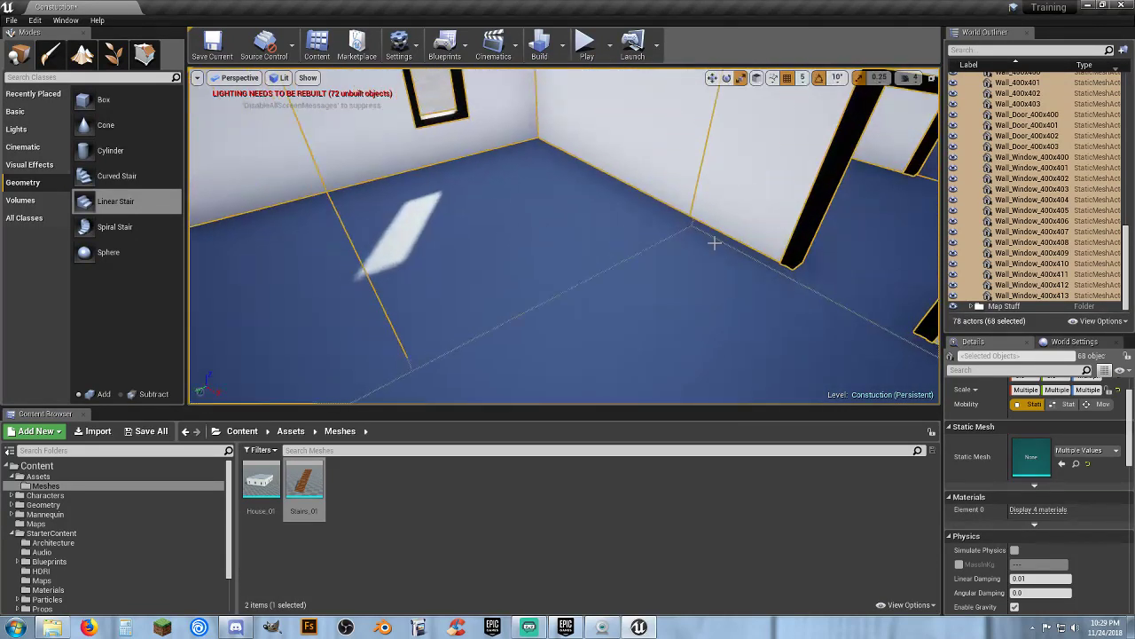
ctrl+click(273, 280)
mouse_move(808, 350)
right_down()
mouse_move(931, 257)
mouse_move(807, 353)
right_up()
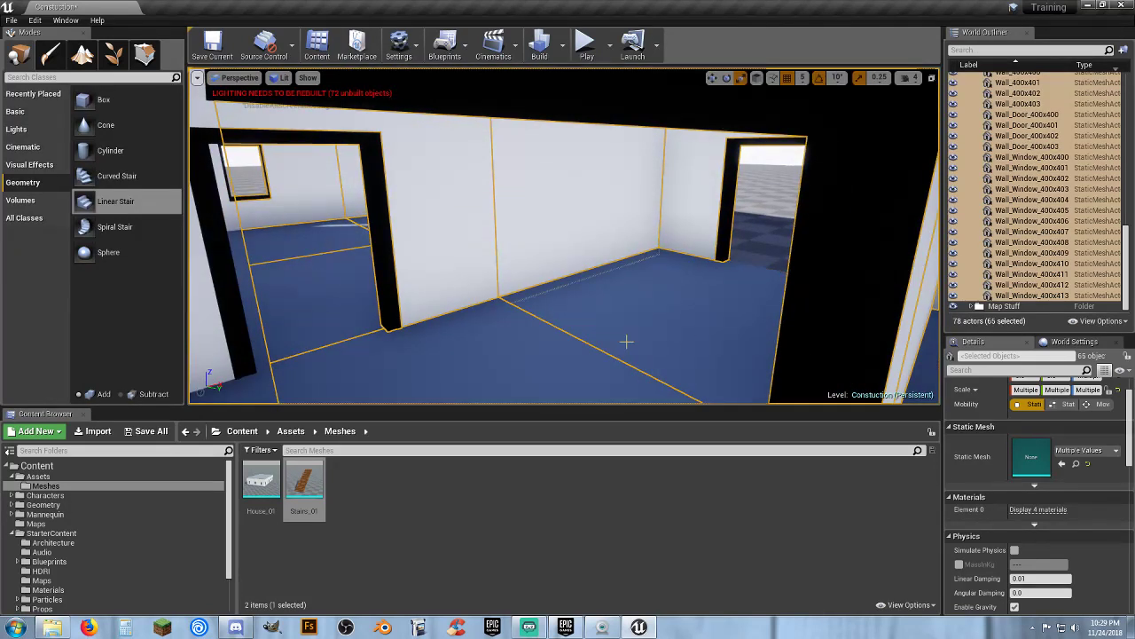
ctrl+click(479, 361)
right_drag(715, 287, 648, 296)
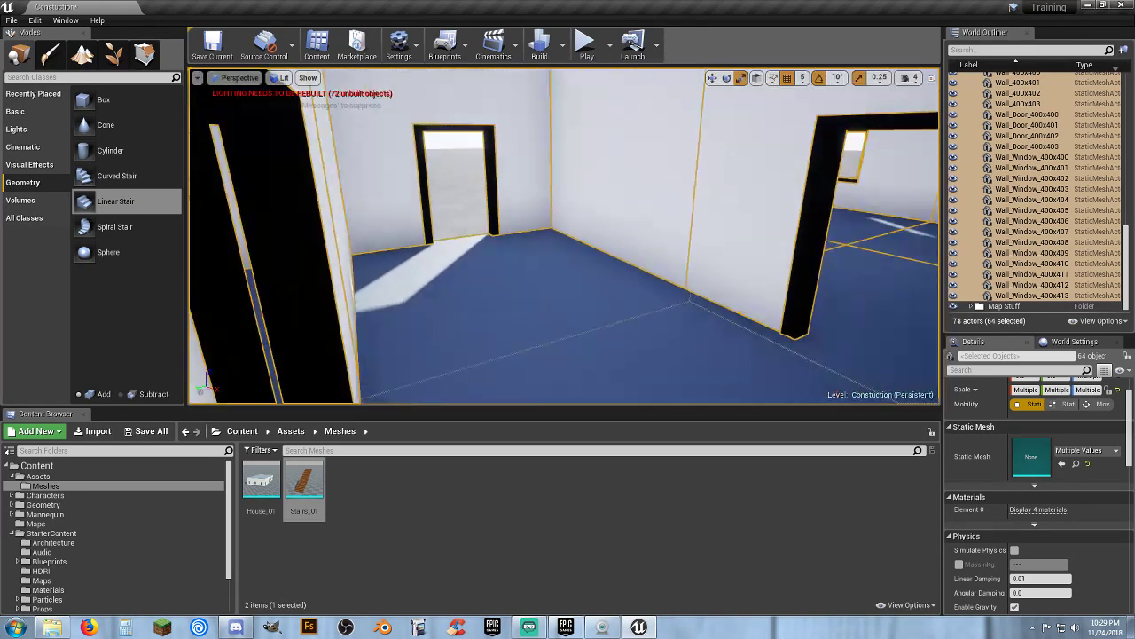
right_drag(723, 308, 743, 308)
ctrl+click(715, 305)
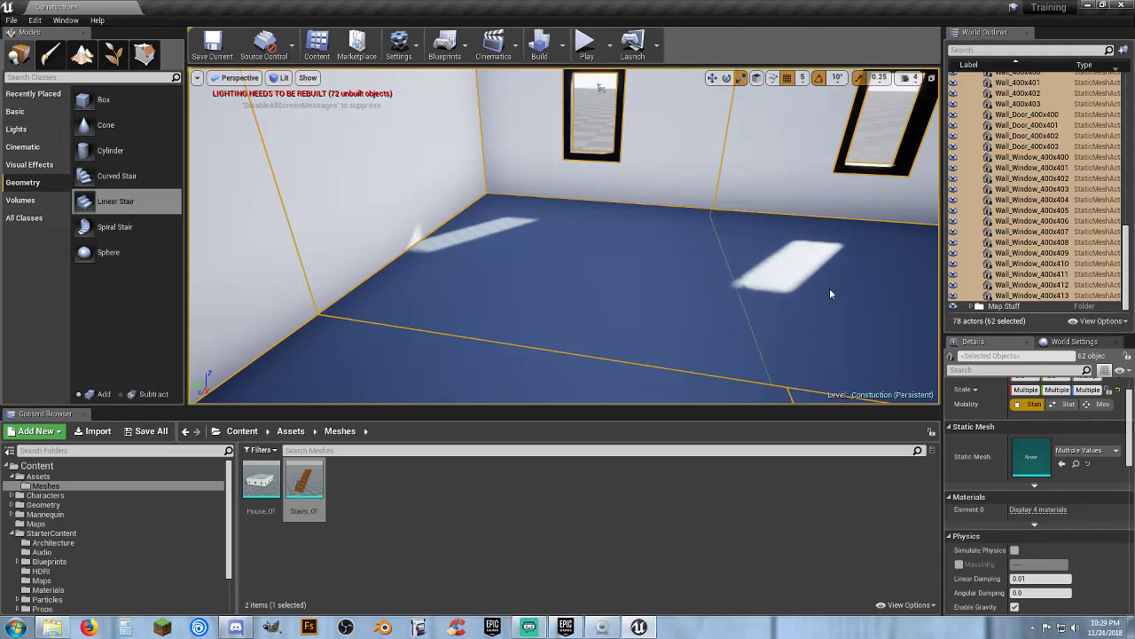
right_drag(828, 289, 608, 302)
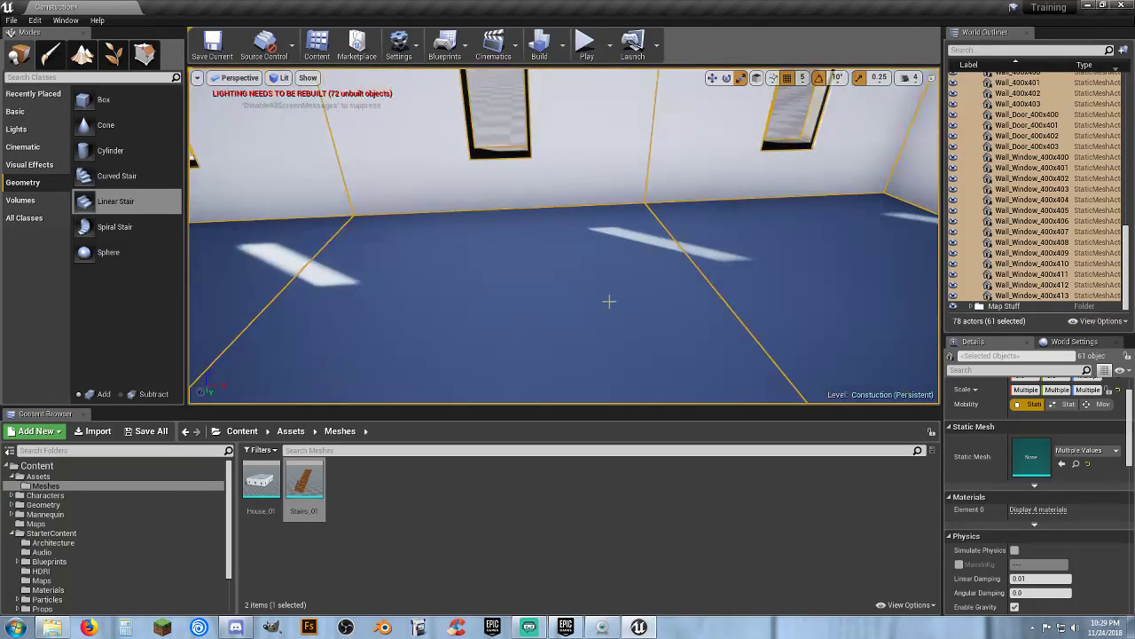
ctrl+click(614, 306)
right_drag(732, 274, 865, 277)
ctrl+click(652, 281)
right_drag(652, 281, 550, 284)
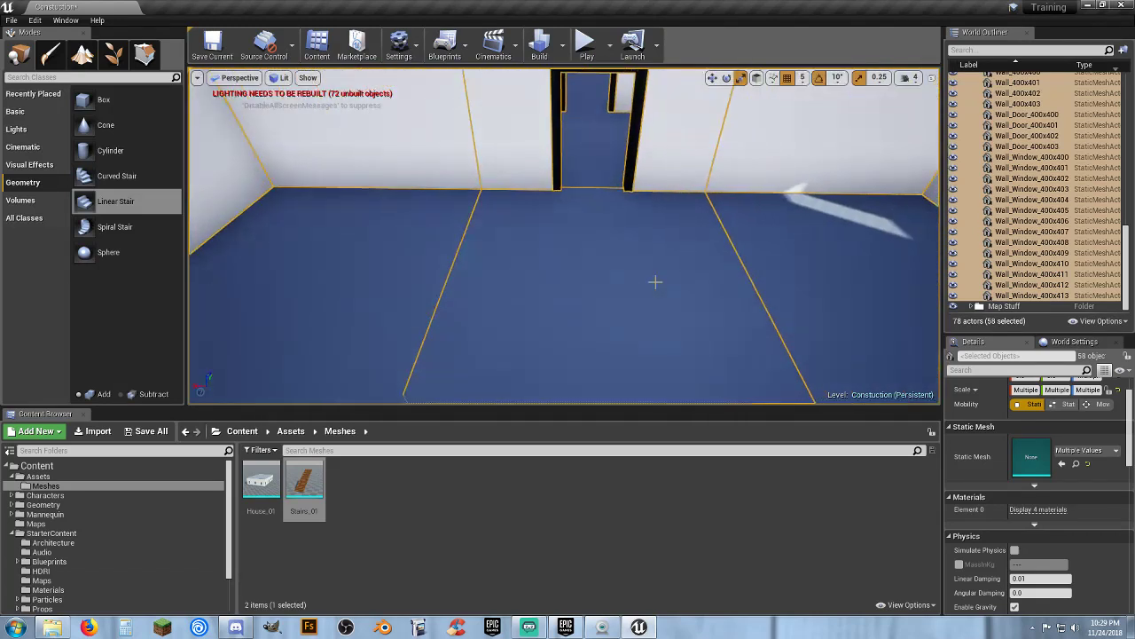
ctrl+click(653, 286)
right_drag(642, 274, 548, 242)
Duplicate the selected house pieces and move the copy straight up to form a second storey
key(s)
key(w)
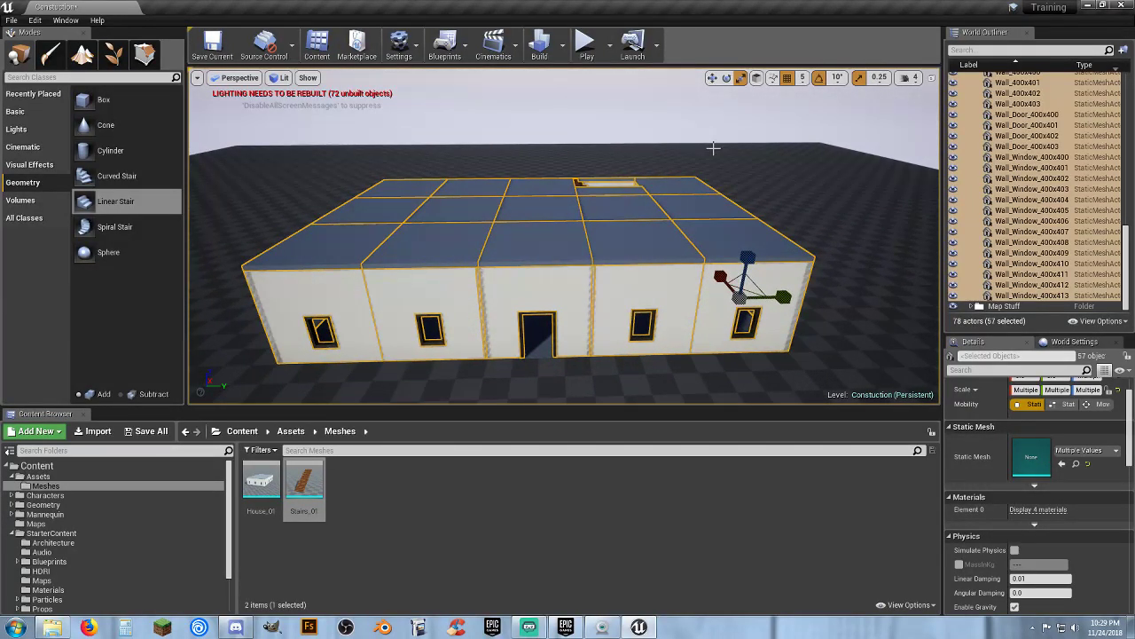
key(ctrl+w)
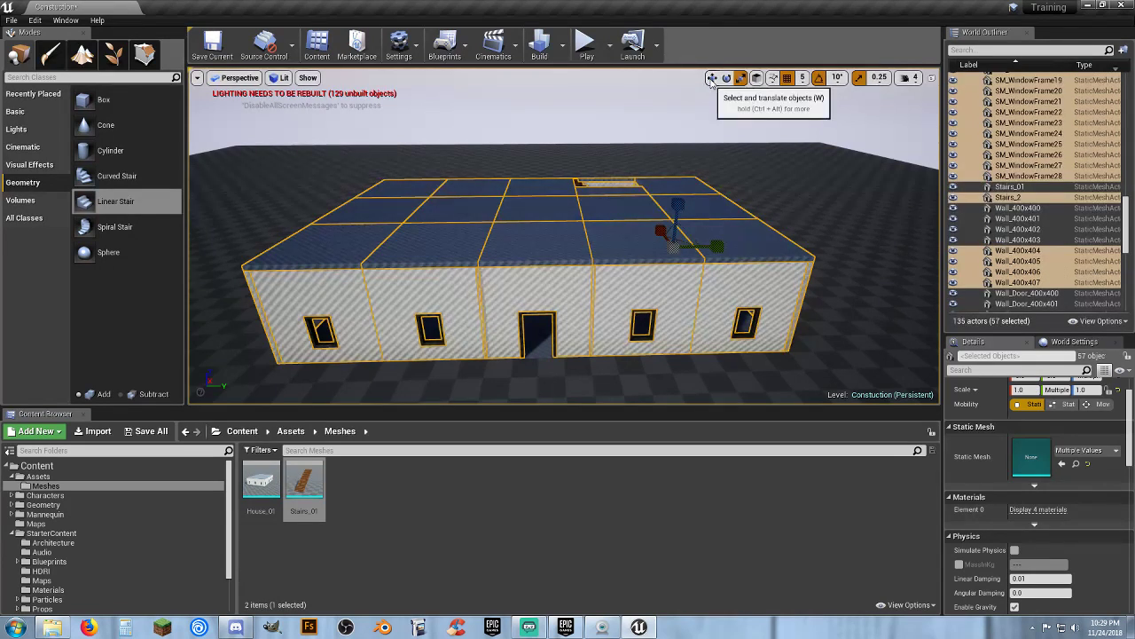
click(711, 79)
drag(680, 199, 675, 131)
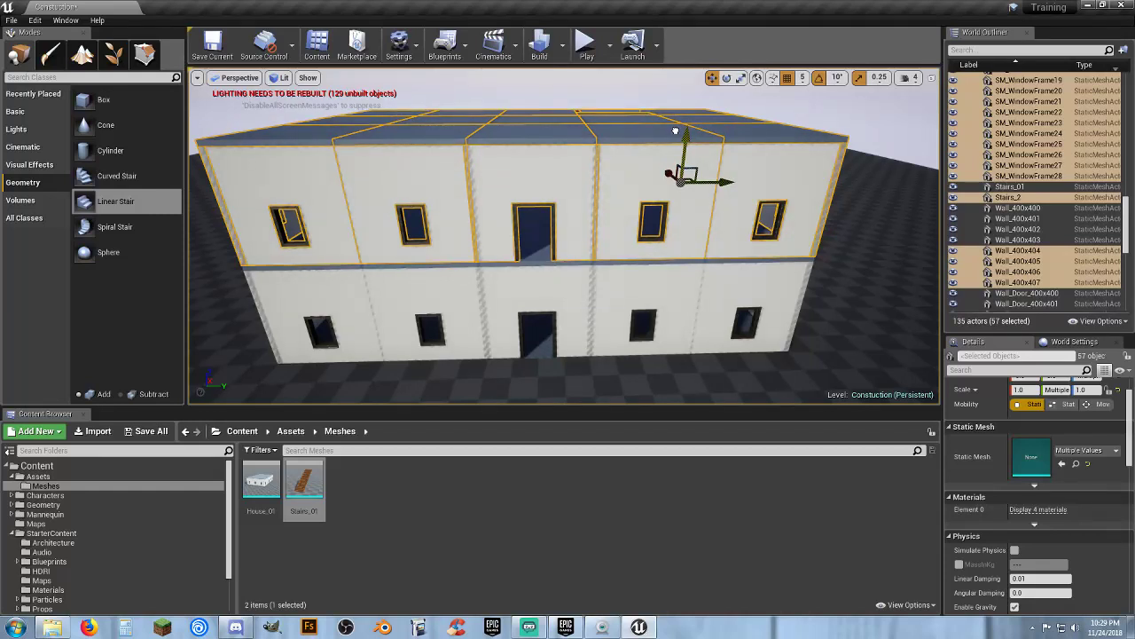
Inspect the second storey's alignment with the ground floor from several angles around the building
key(w)
right_drag(683, 149, 711, 170)
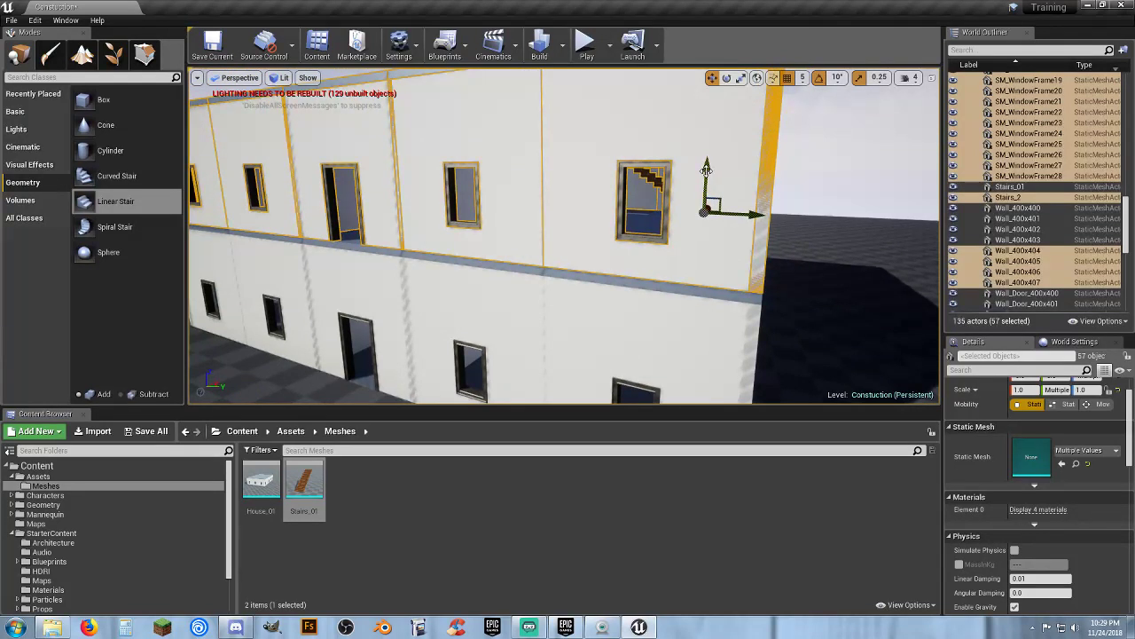
drag(707, 169, 706, 168)
key(w)
mouse_move(695, 181)
right_down()
mouse_move(700, 196)
mouse_move(677, 179)
right_up()
key(s)
key(w)
key(s)
mouse_move(342, 331)
right_down()
mouse_move(333, 321)
mouse_move(343, 330)
right_up()
key(s)
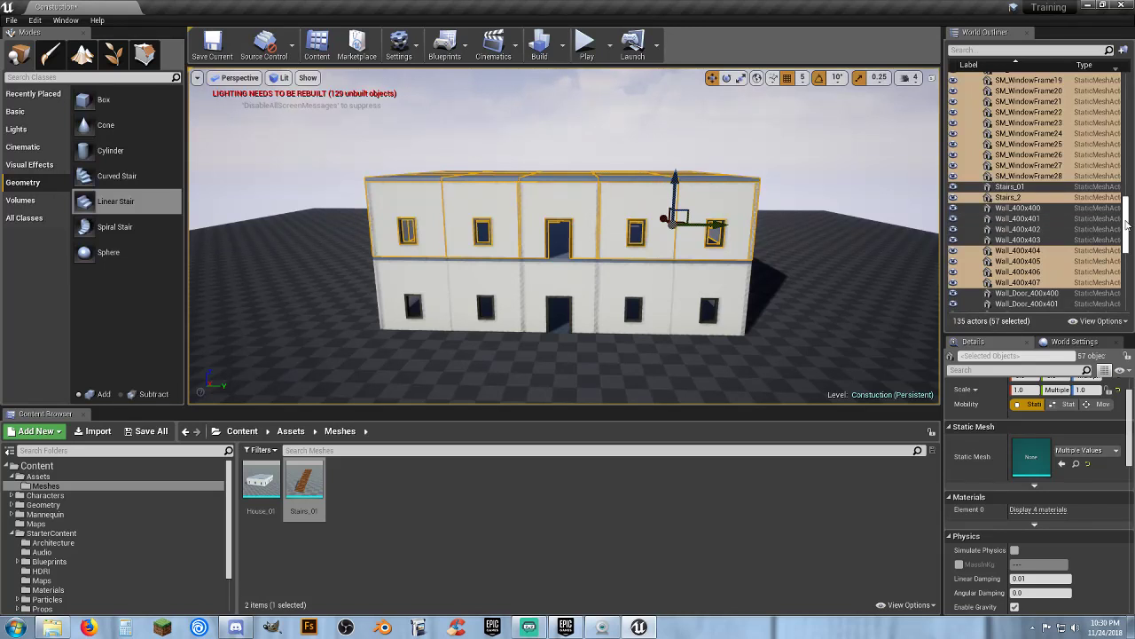
drag(1126, 226, 1127, 99)
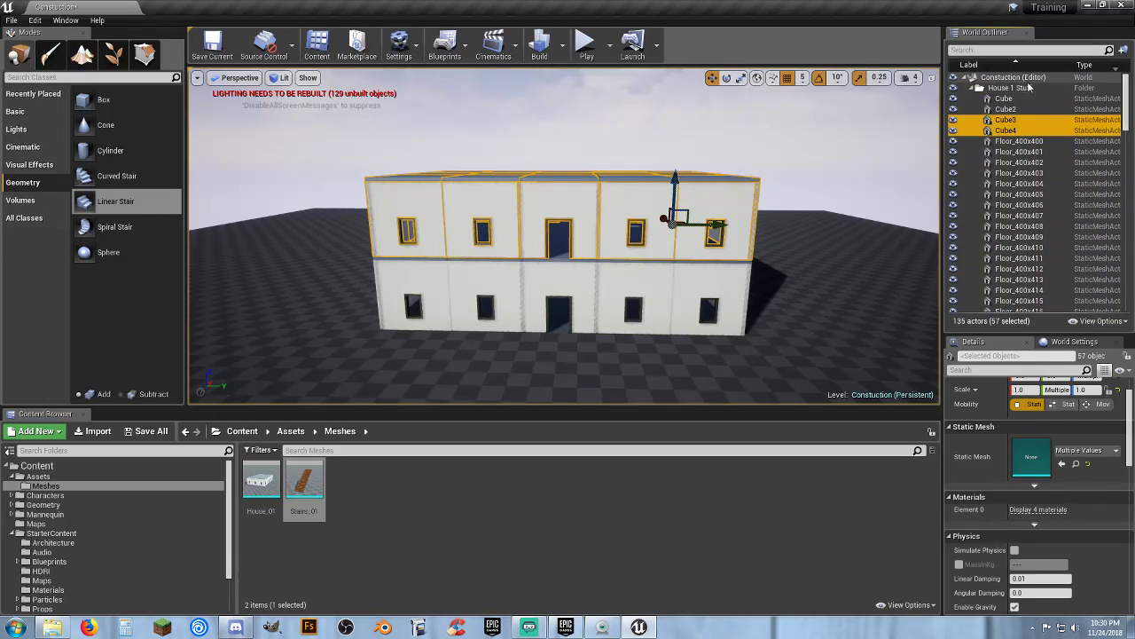
right_click(1015, 76)
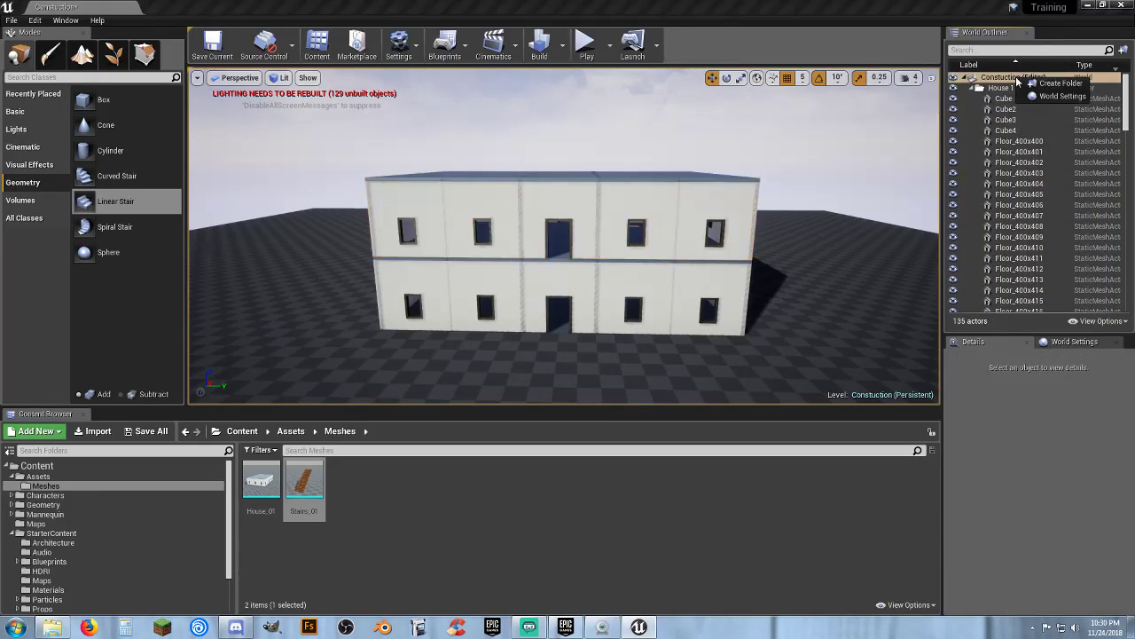
click(903, 39)
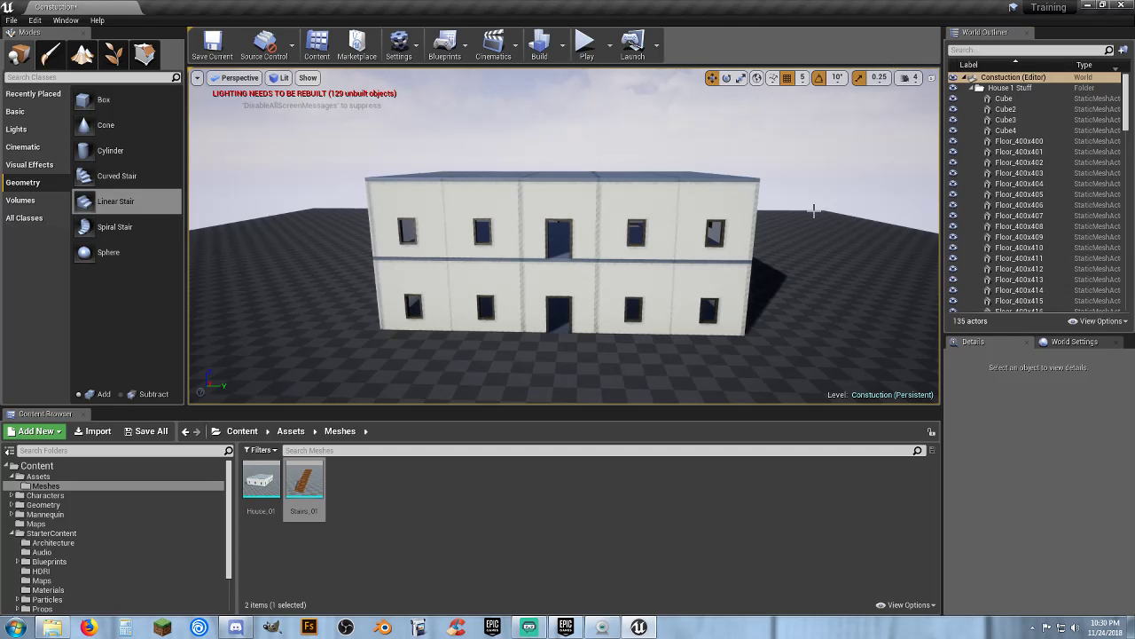
Undo the duplication and upward move of the second storey
key(ctrl+z)
key(ctrl+z)
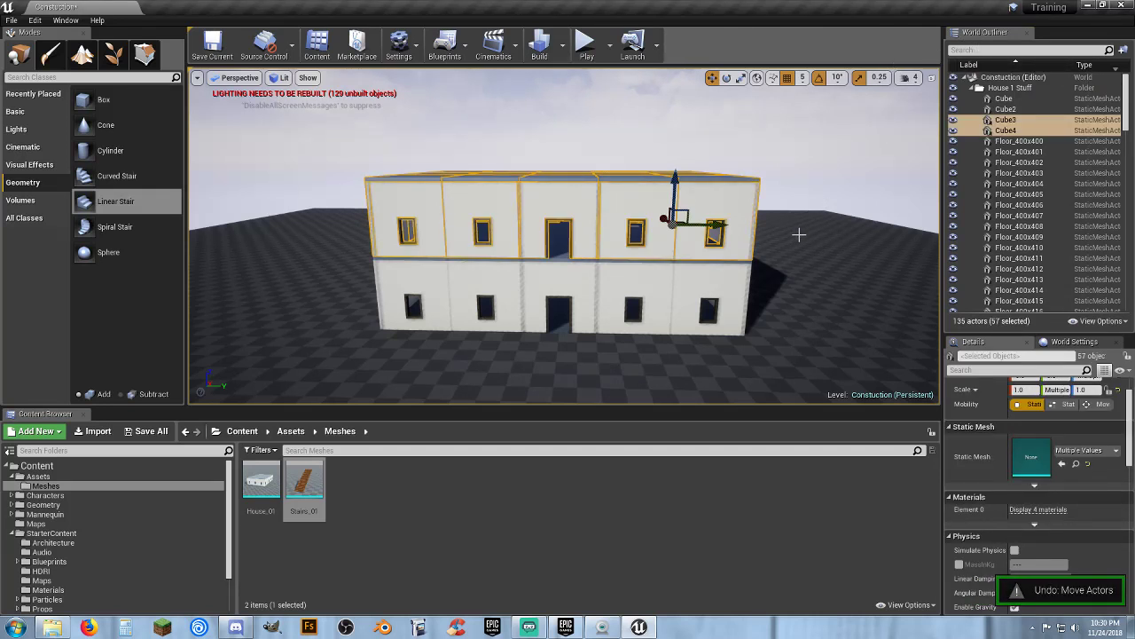
key(ctrl+z)
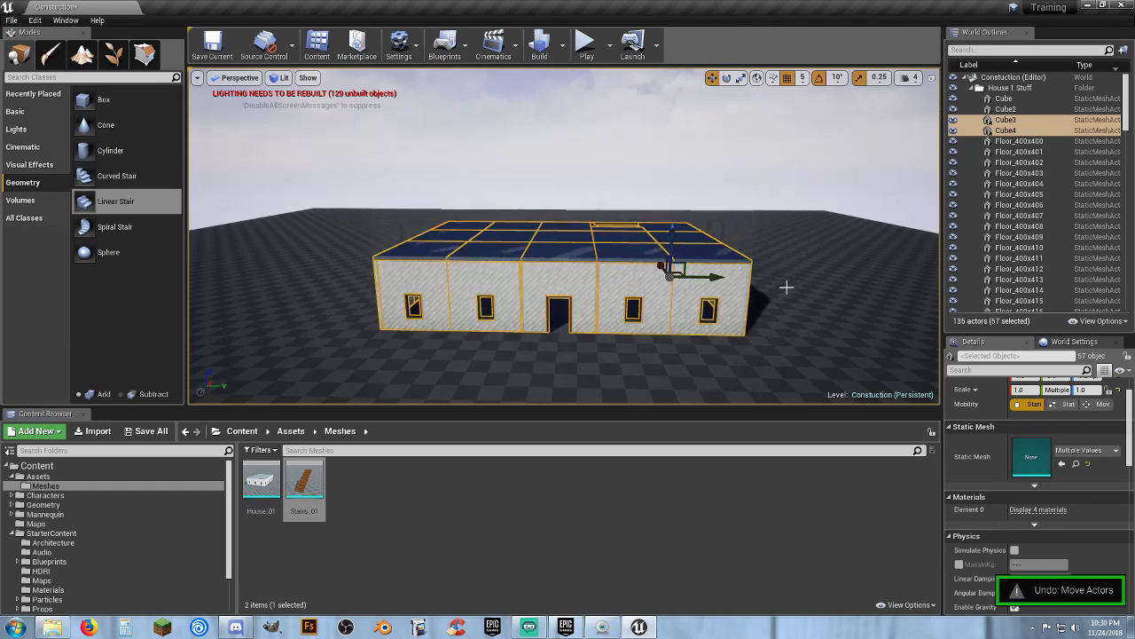
key(w)
right_drag(564, 236, 566, 291)
key(s)
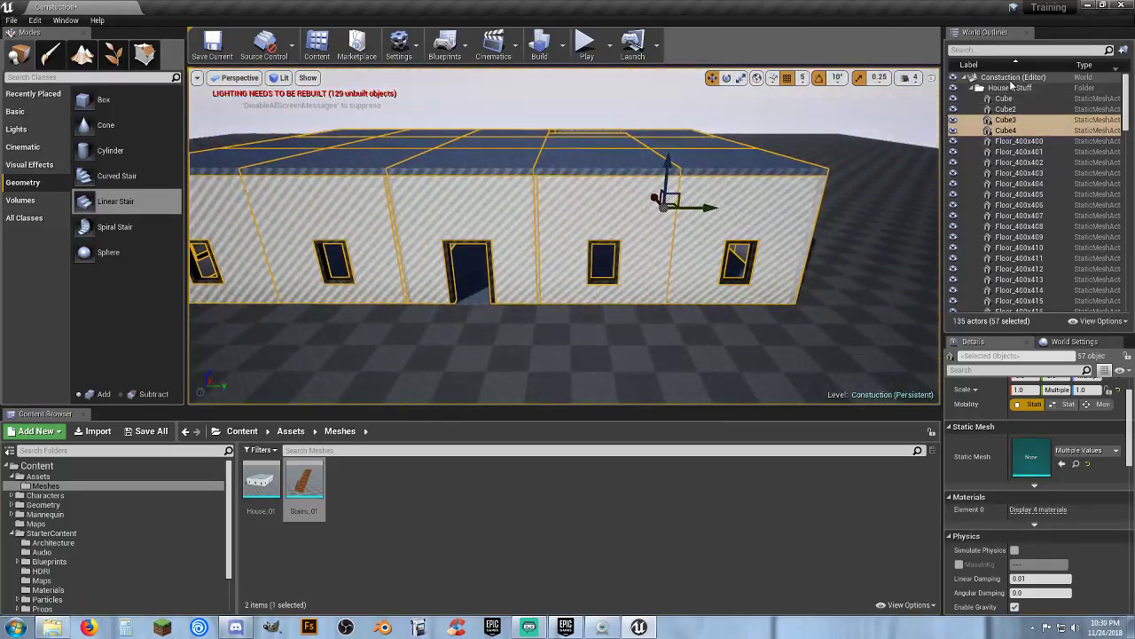
Create a new outliner folder named "2nd Floor" under the level
click(1011, 78)
right_click(1011, 79)
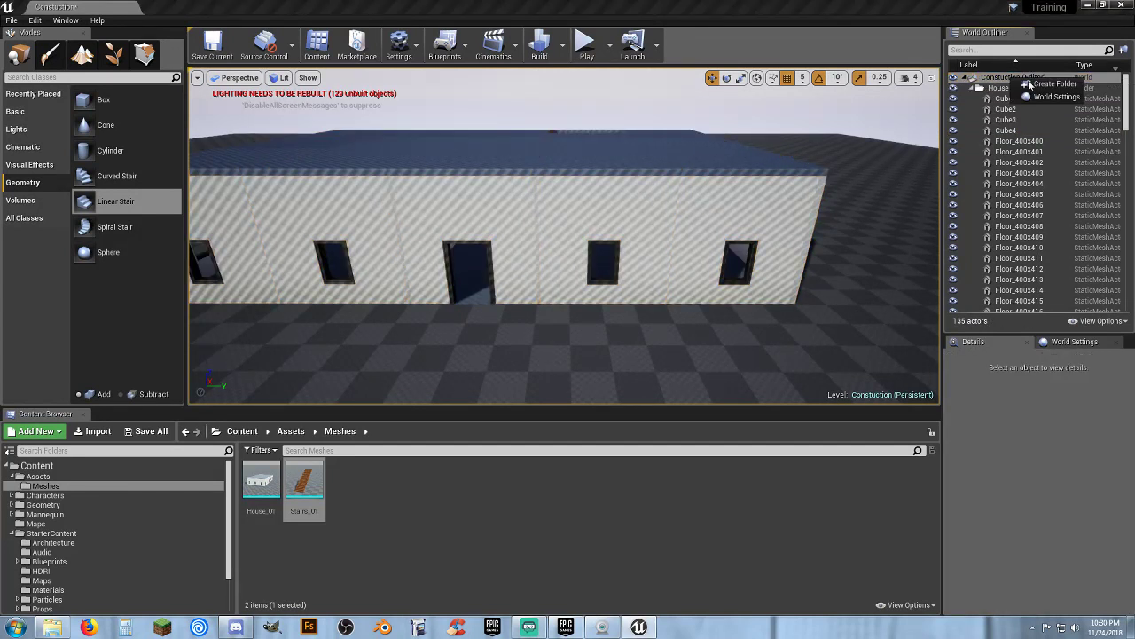
click(1049, 89)
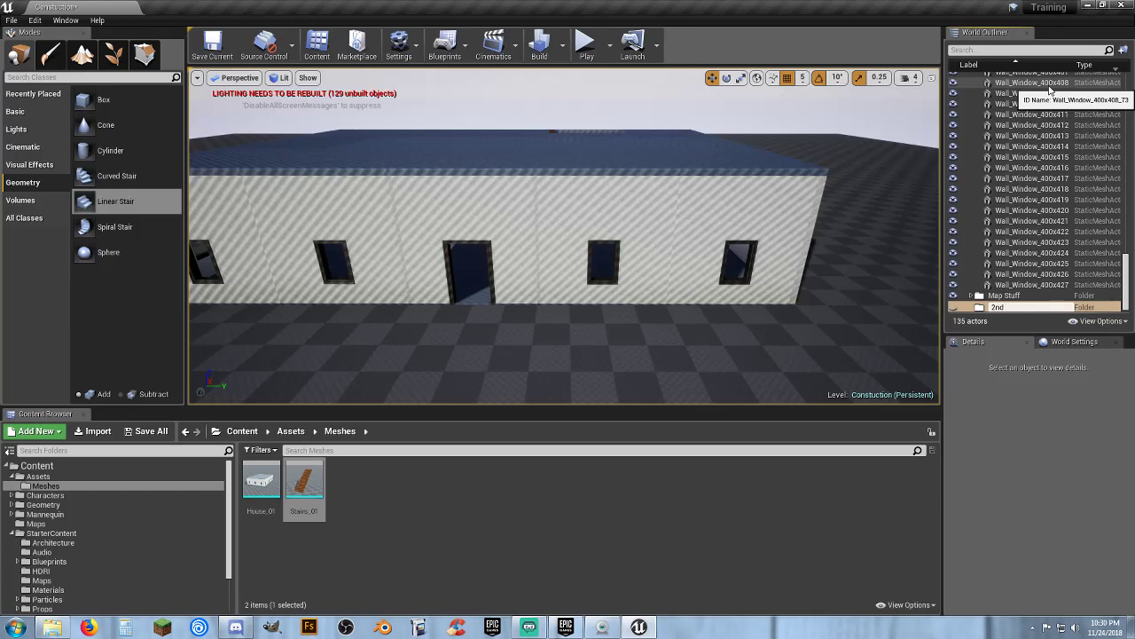
text(2nd Floor)
key(Return)
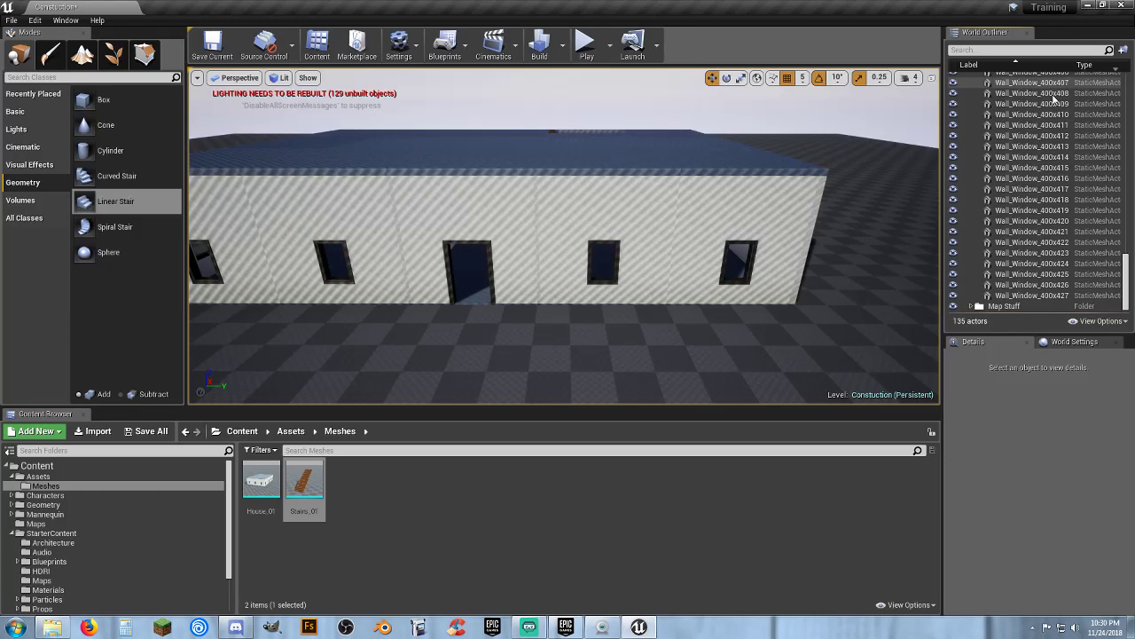
Select all actors in the House 1 Stuff folder
click(1100, 297)
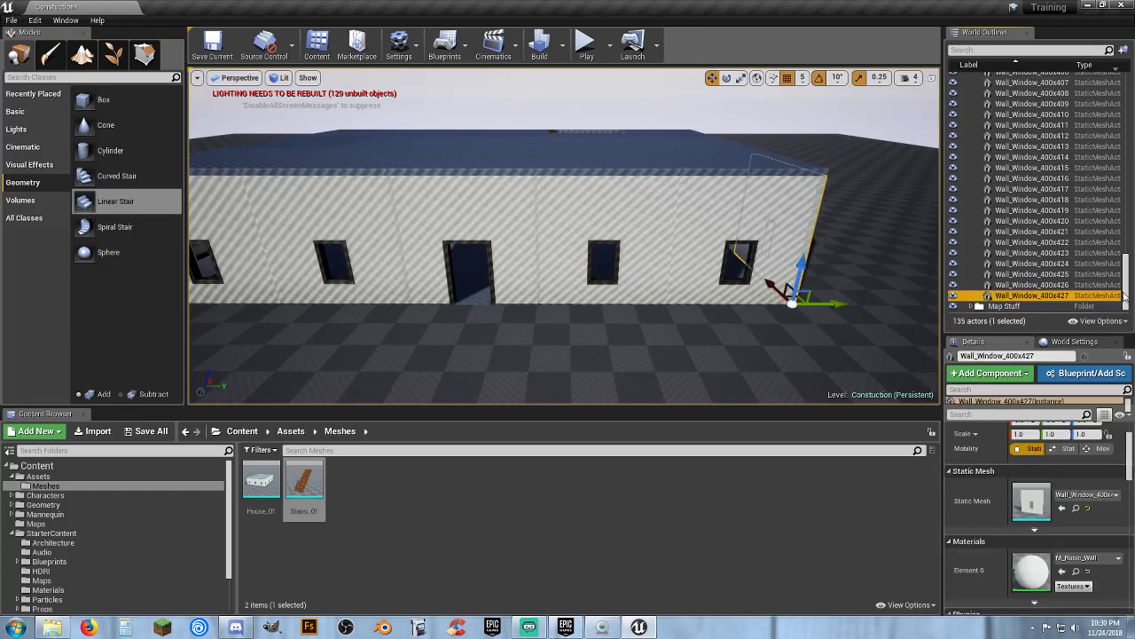
drag(1125, 297, 1128, 93)
shift+click(1018, 110)
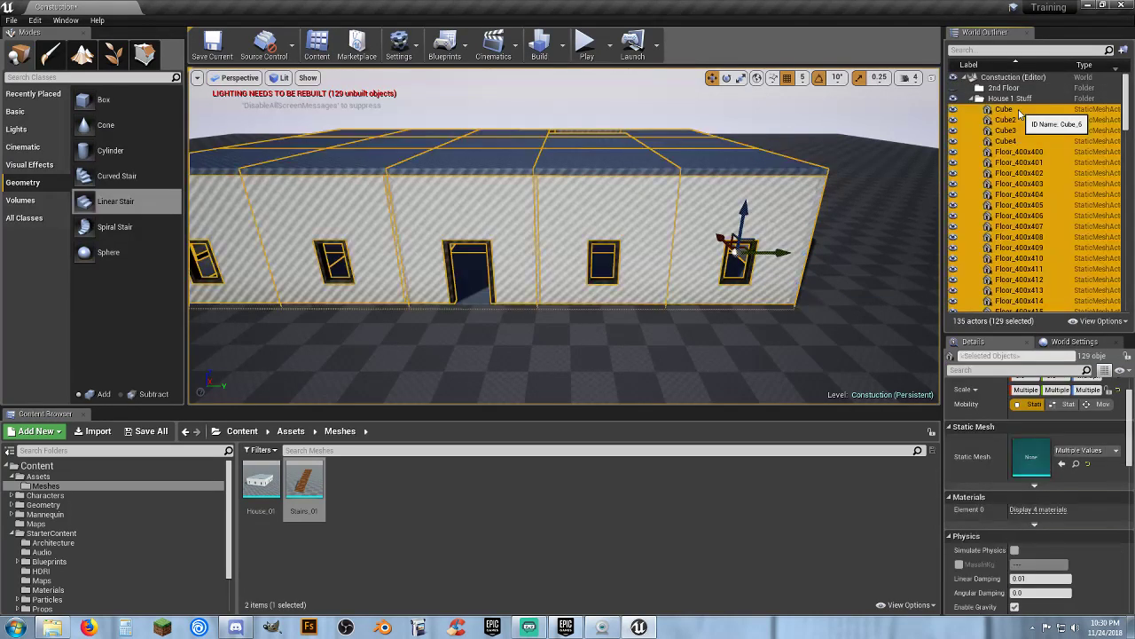
drag(1128, 102, 1129, 279)
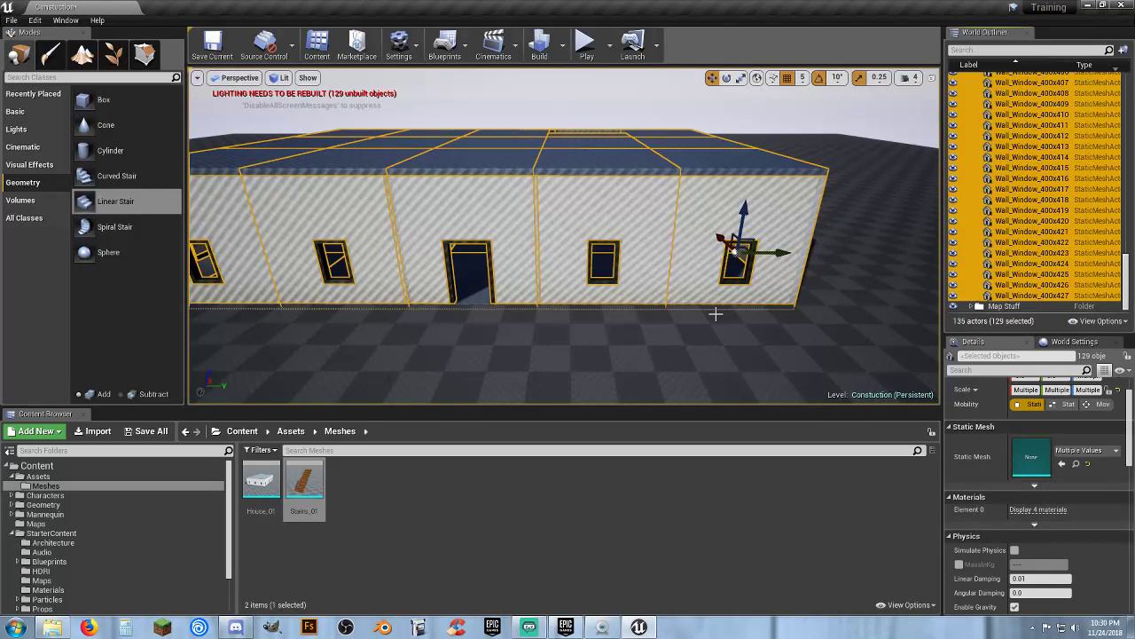
Deselect several ground-floor tiles from inside the house
right_drag(633, 299, 595, 288)
key(w)
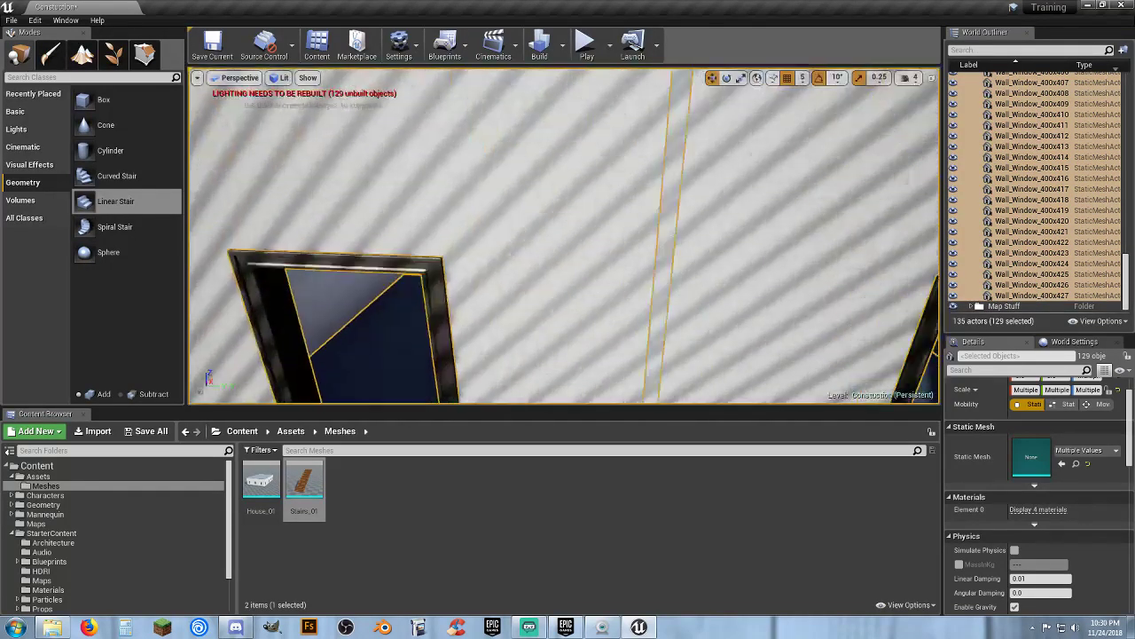
mouse_move(645, 212)
right_down()
mouse_move(646, 232)
mouse_move(646, 212)
right_up()
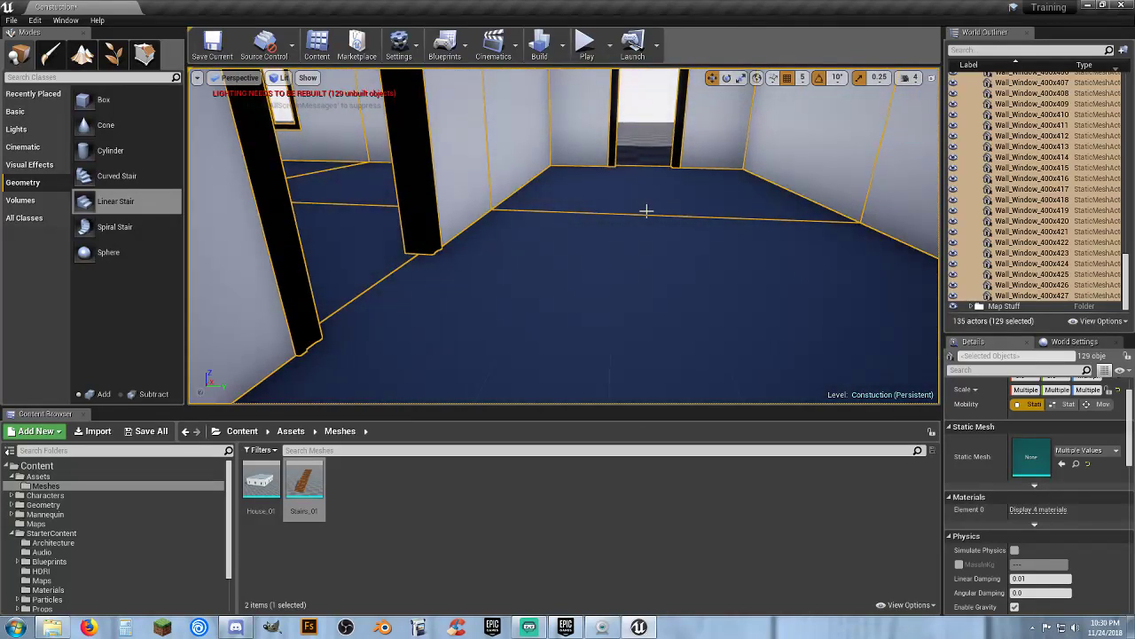
ctrl+click(647, 211)
ctrl+click(631, 299)
right_drag(651, 281, 620, 268)
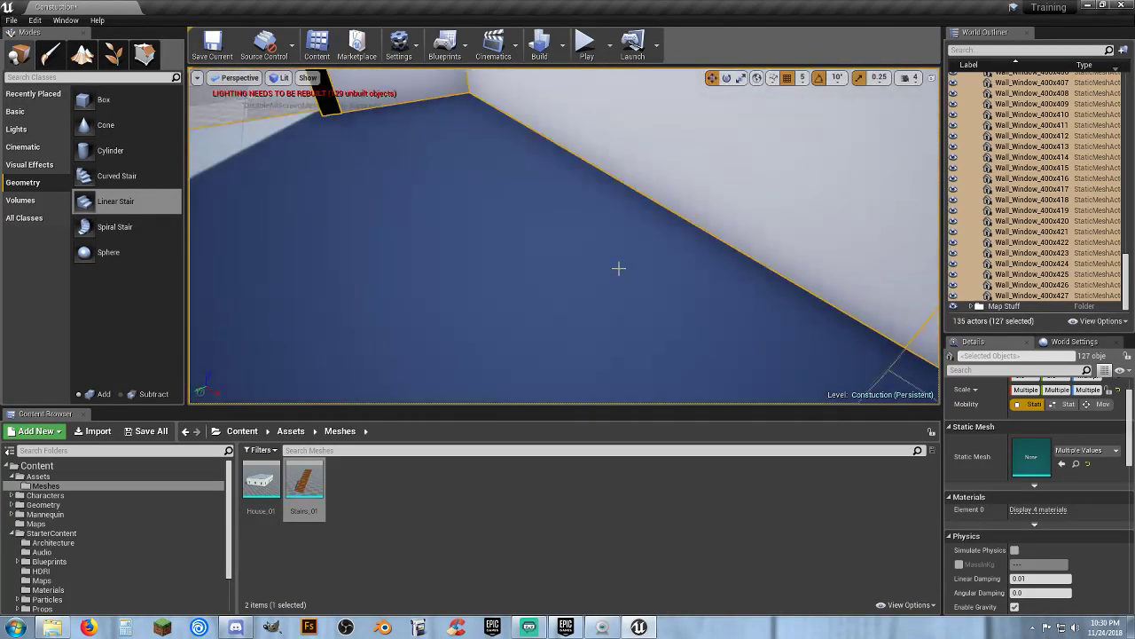
ctrl+click(586, 272)
right_drag(692, 256, 692, 256)
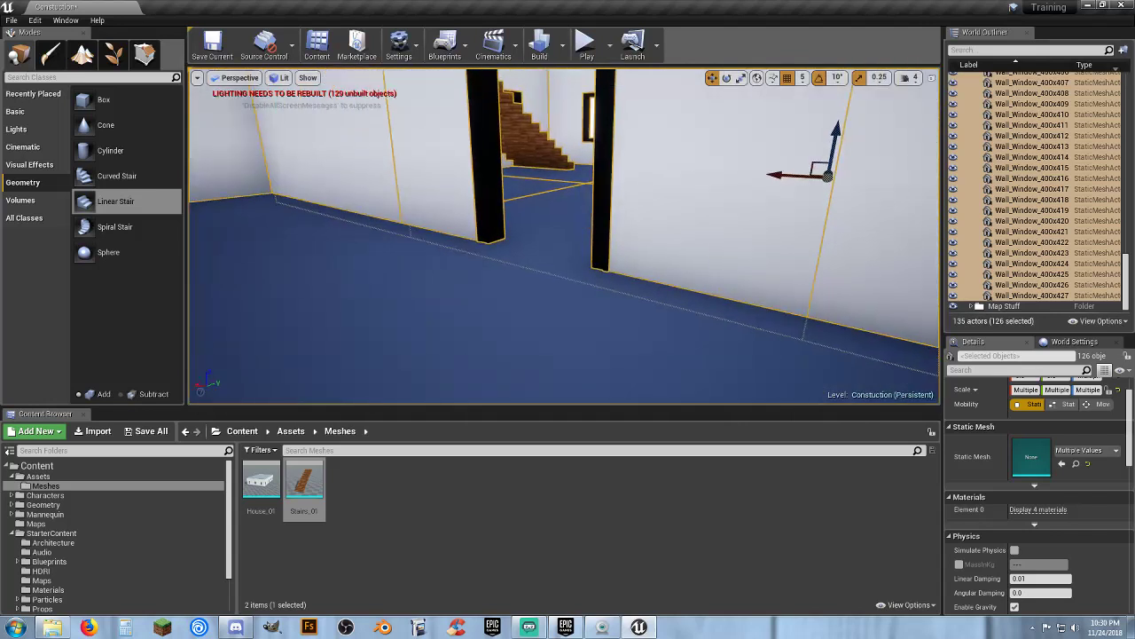
Select a few ground-floor tiles individually inside the house
right_click(569, 208)
click(553, 219)
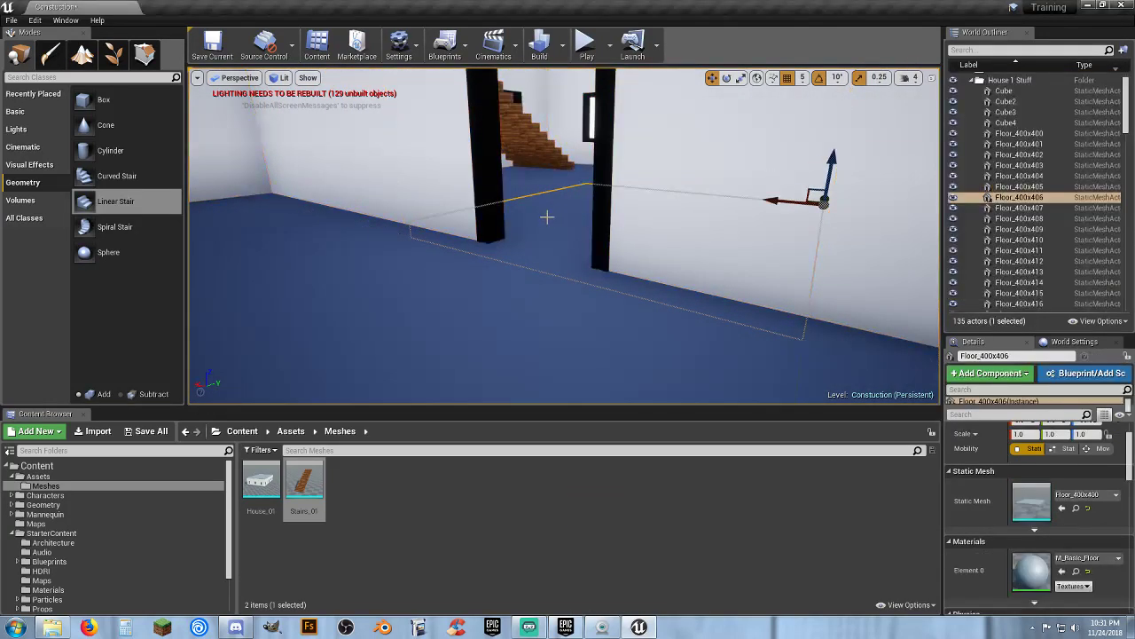
ctrl+click(519, 218)
ctrl+click(469, 304)
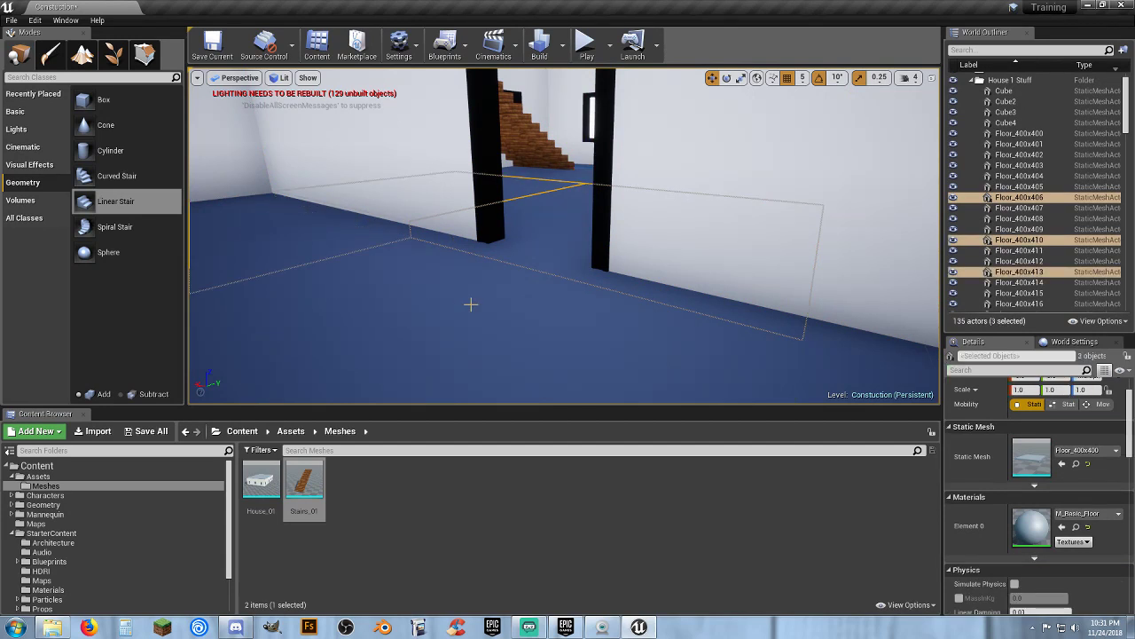
ctrl+click(788, 339)
ctrl+click(841, 351)
key(w)
mouse_move(841, 351)
right_down()
mouse_move(842, 266)
mouse_move(851, 373)
mouse_move(874, 390)
mouse_move(842, 359)
right_up()
key(s)
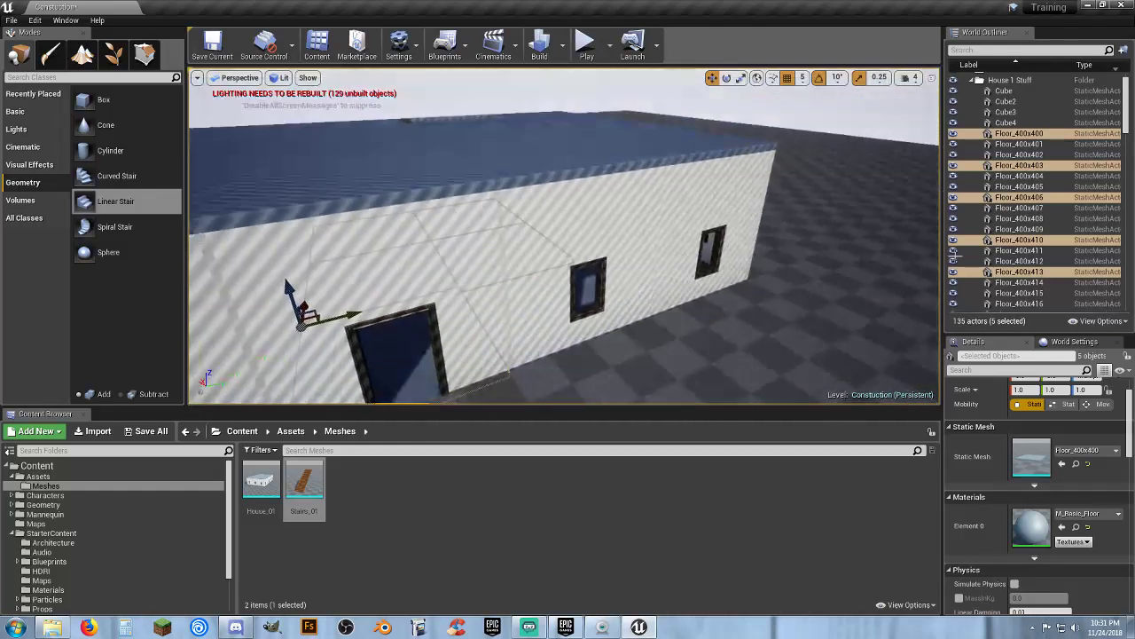
Select all actors in the House 1 Stuff folder again
click(1037, 92)
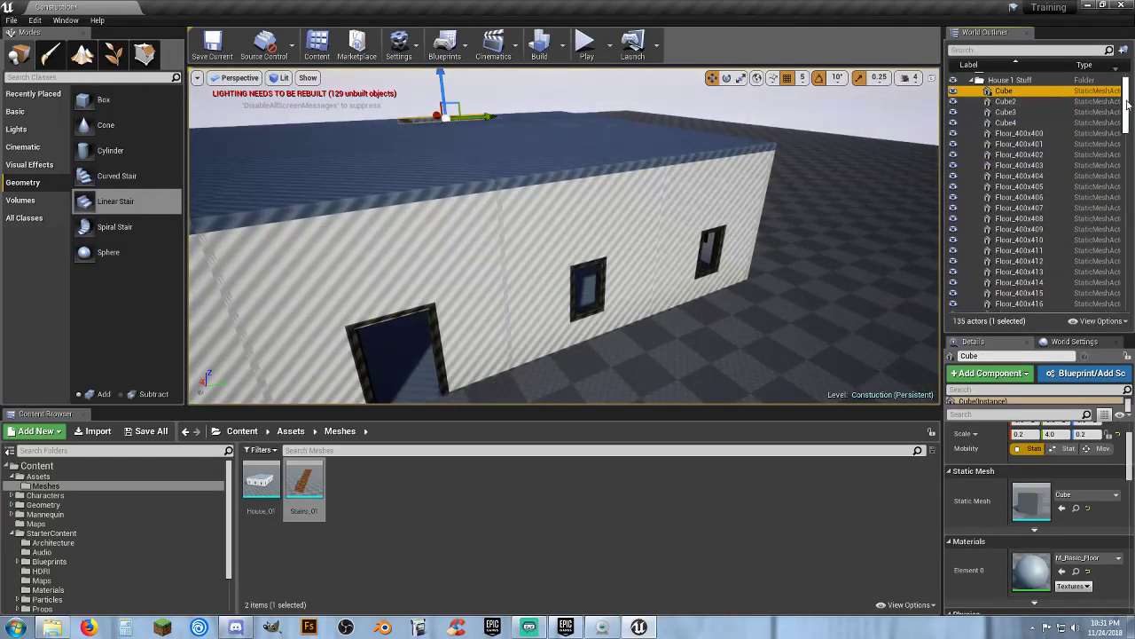
drag(1127, 106, 1127, 288)
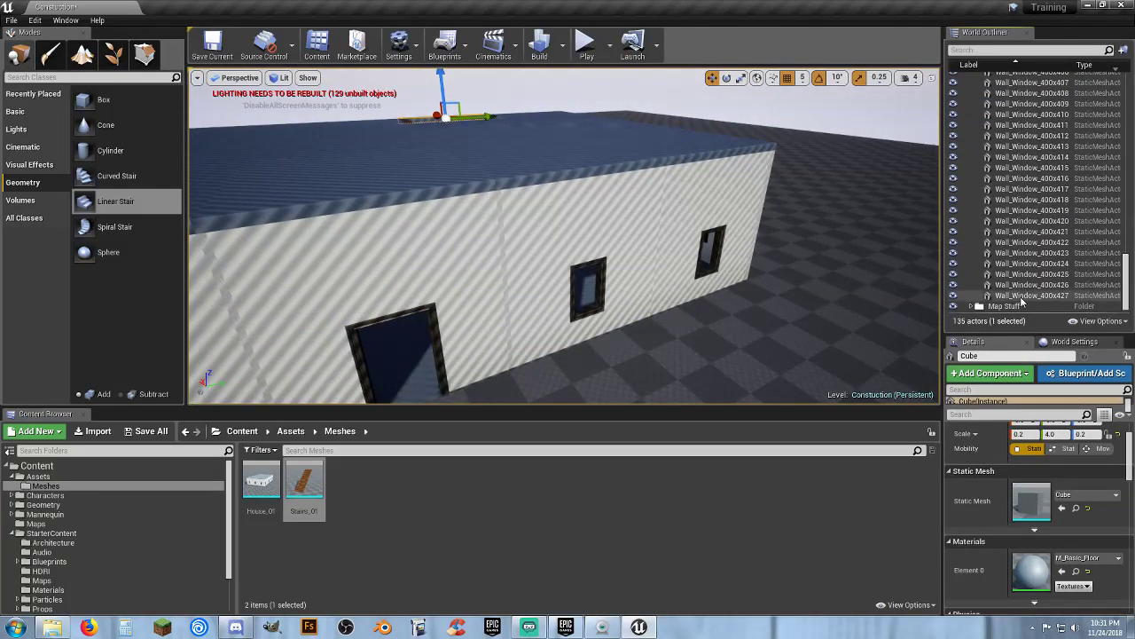
shift+click(1047, 296)
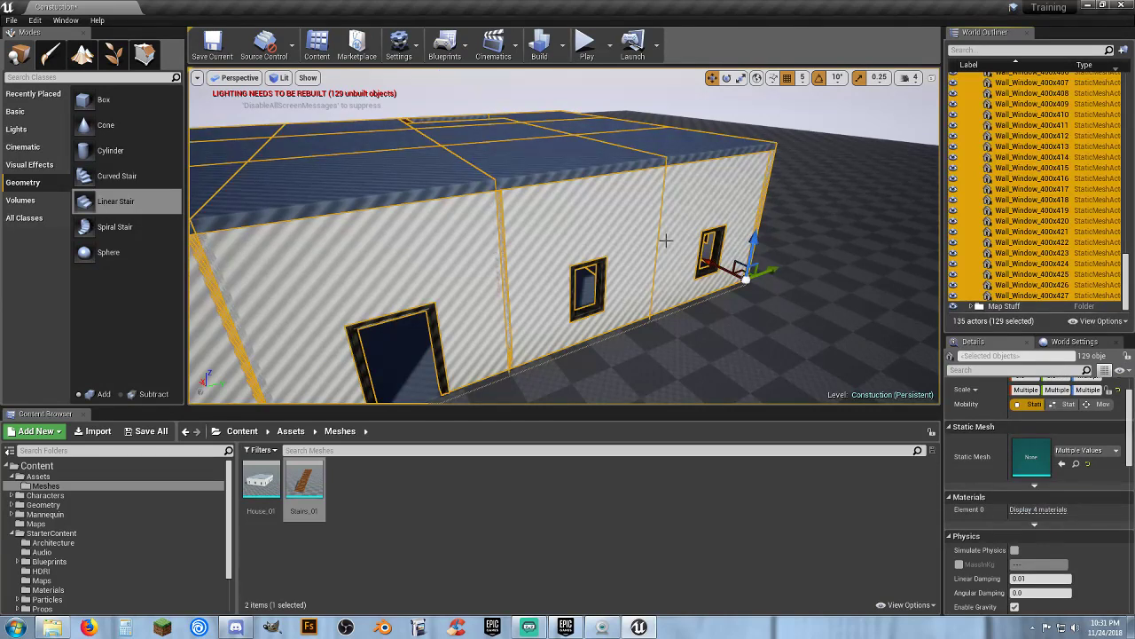
Deselect each ground-floor tile inside the house, keeping the walls, roof and stairs selected
key(w)
right_drag(666, 240, 607, 248)
ctrl+click(611, 232)
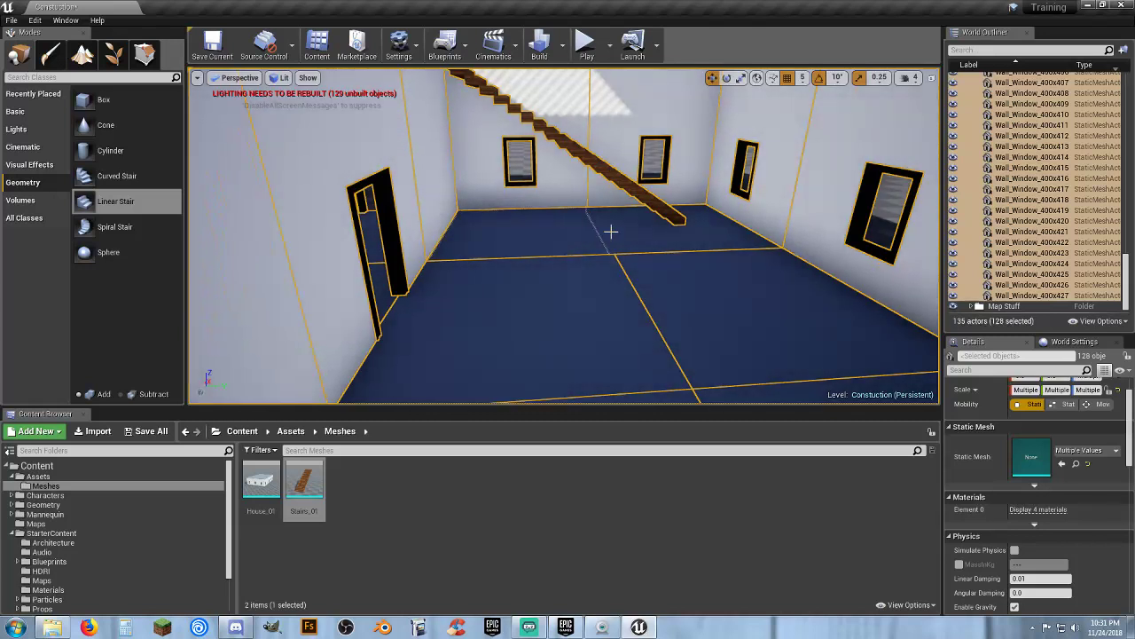
ctrl+click(532, 309)
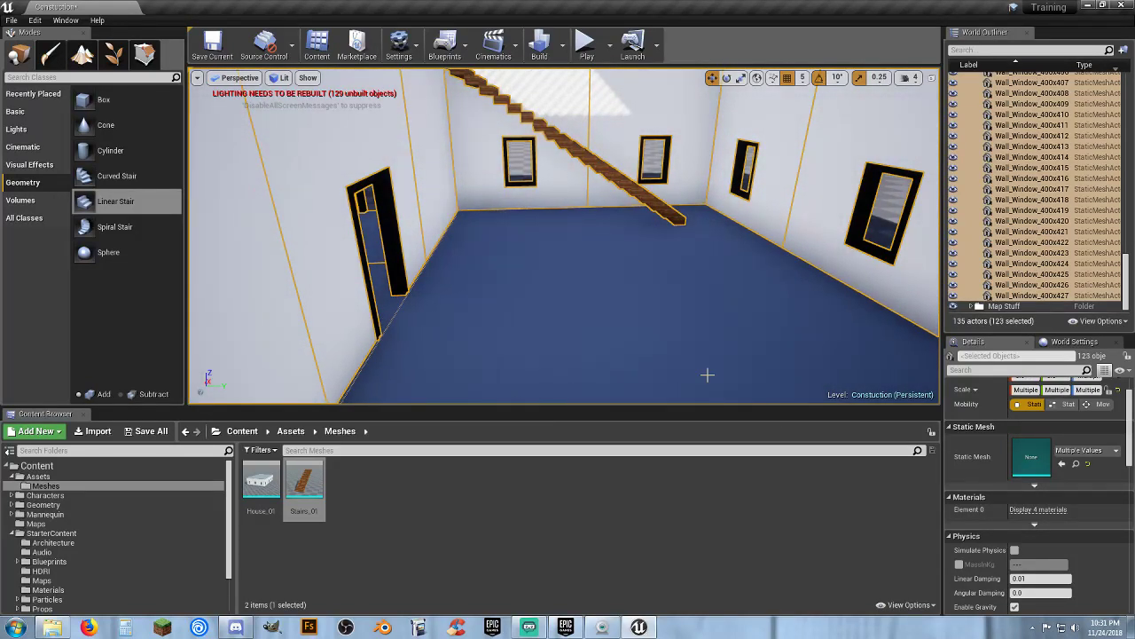
right_drag(654, 375, 513, 340)
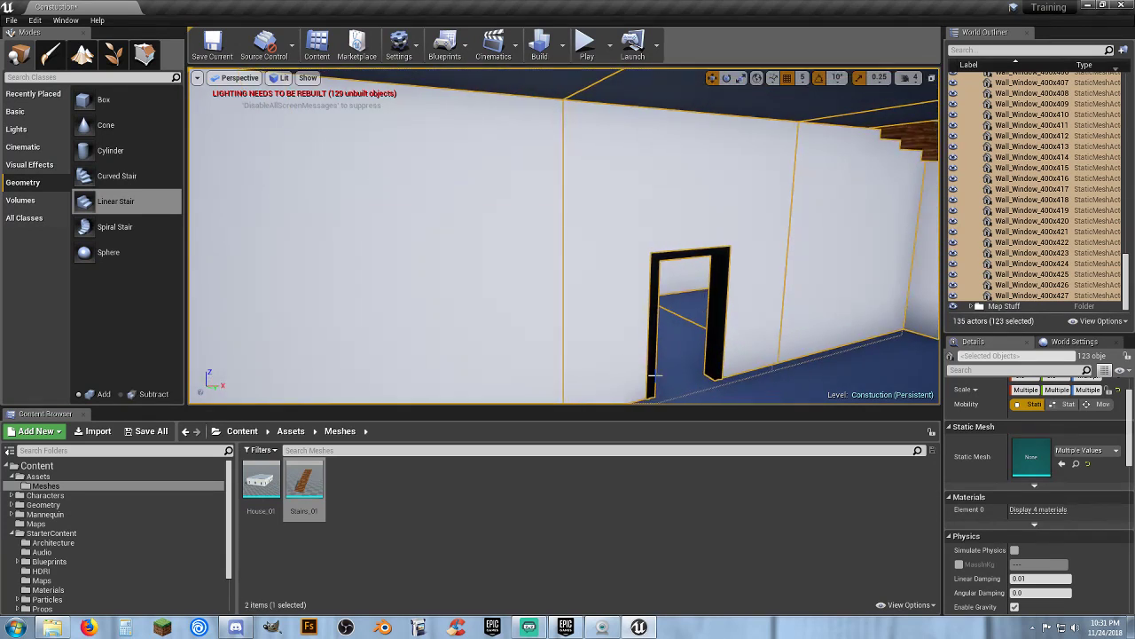
ctrl+click(679, 335)
right_drag(715, 363, 683, 400)
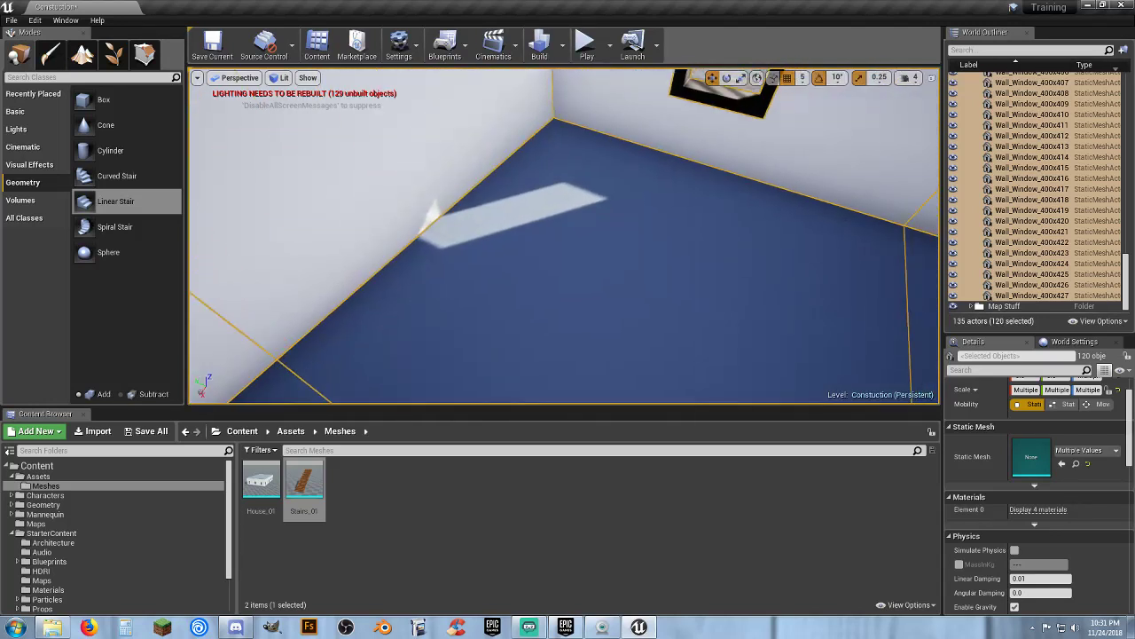
ctrl+click(713, 327)
right_drag(715, 312, 781, 315)
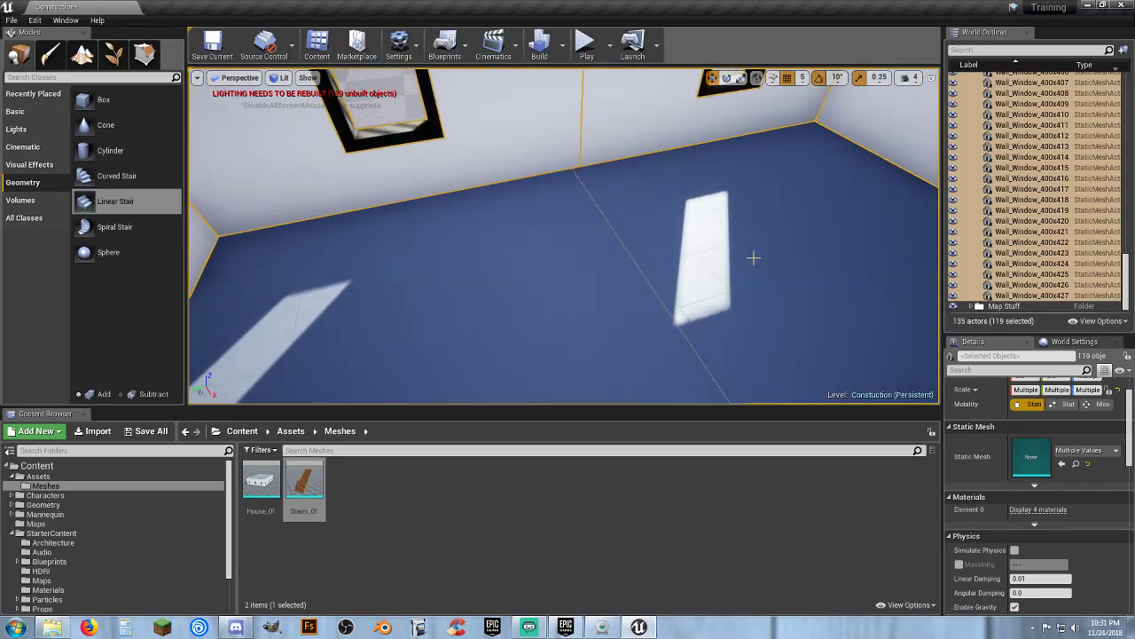
right_drag(687, 275, 646, 258)
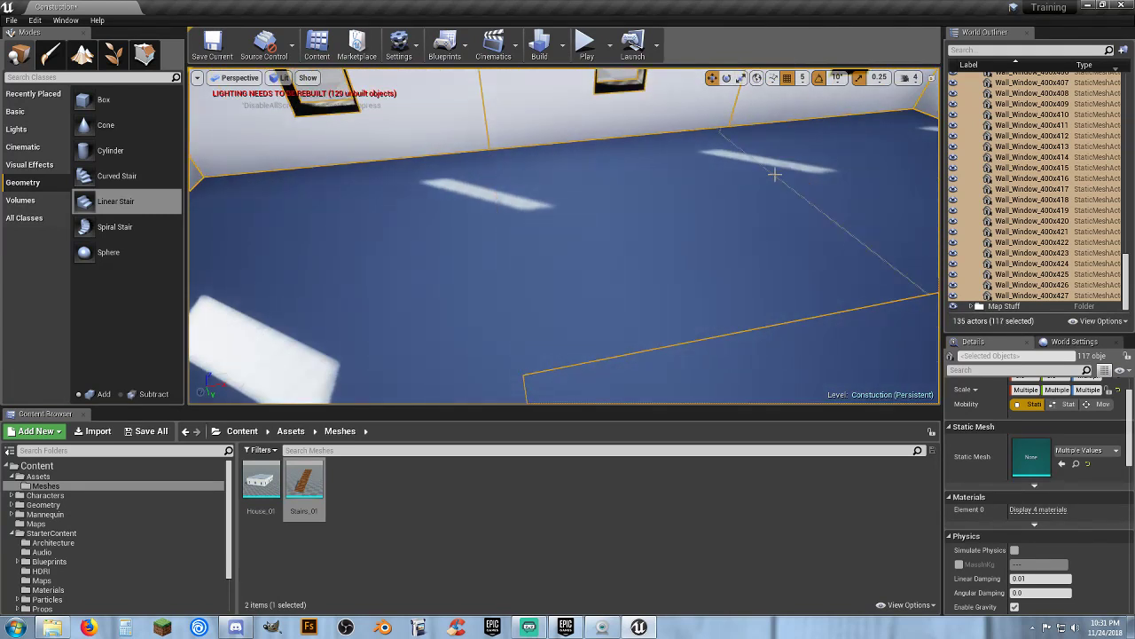
ctrl+click(833, 160)
right_drag(829, 162, 641, 262)
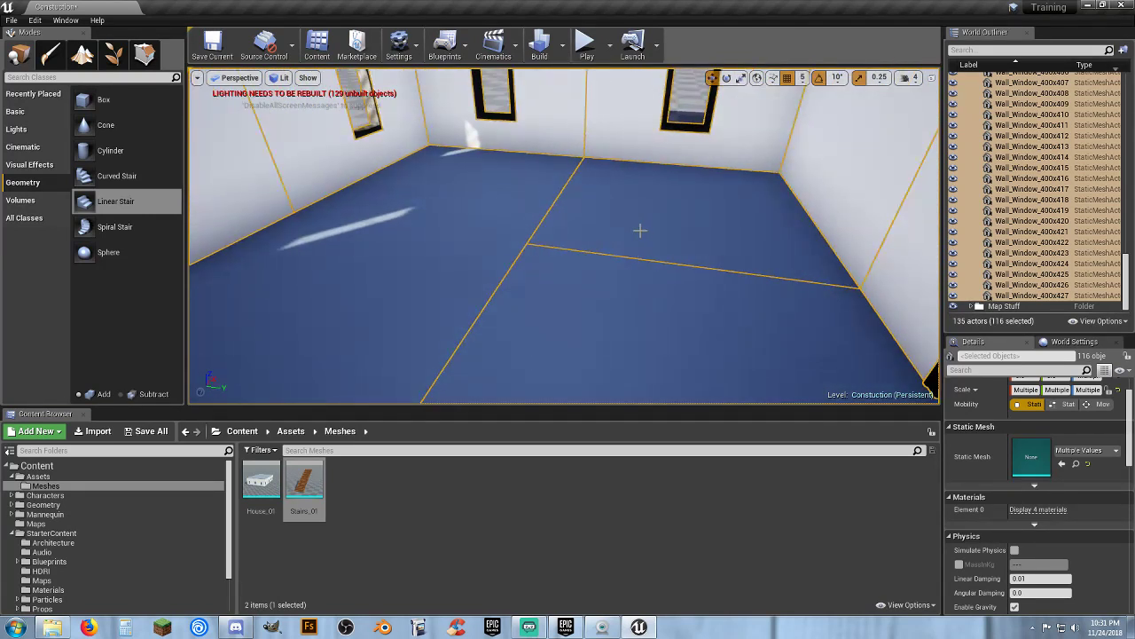
ctrl+click(639, 231)
ctrl+click(589, 328)
right_drag(589, 328, 781, 333)
key(s)
mouse_move(636, 243)
right_down()
mouse_move(670, 233)
mouse_move(635, 243)
right_up()
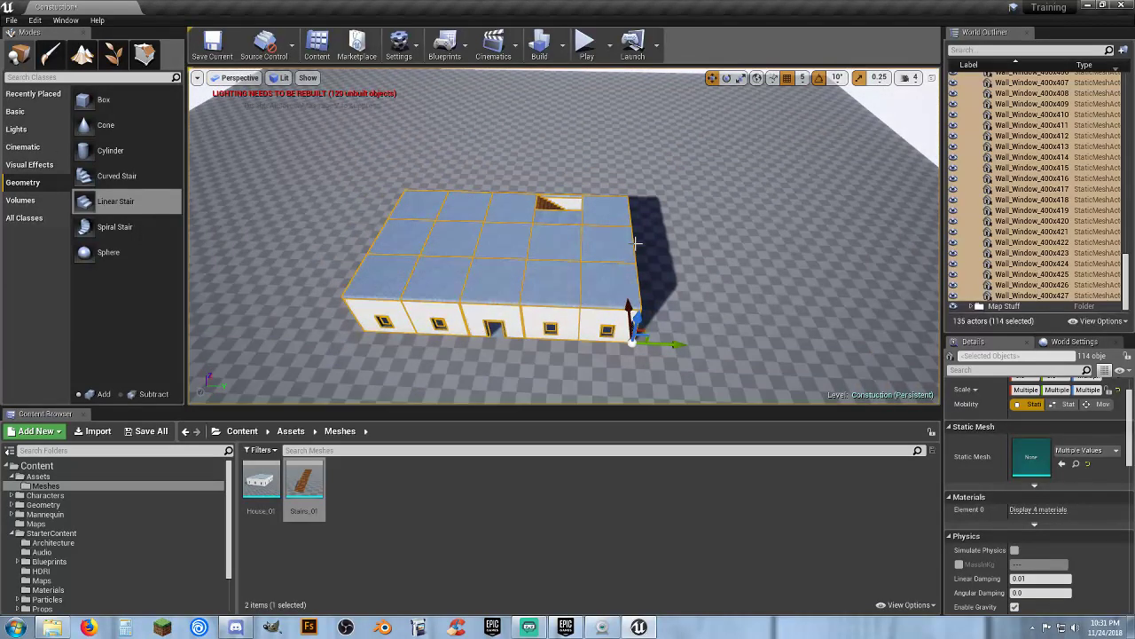
Duplicate the selected house pieces and move the copy straight up to form a second storey
key(ctrl+w)
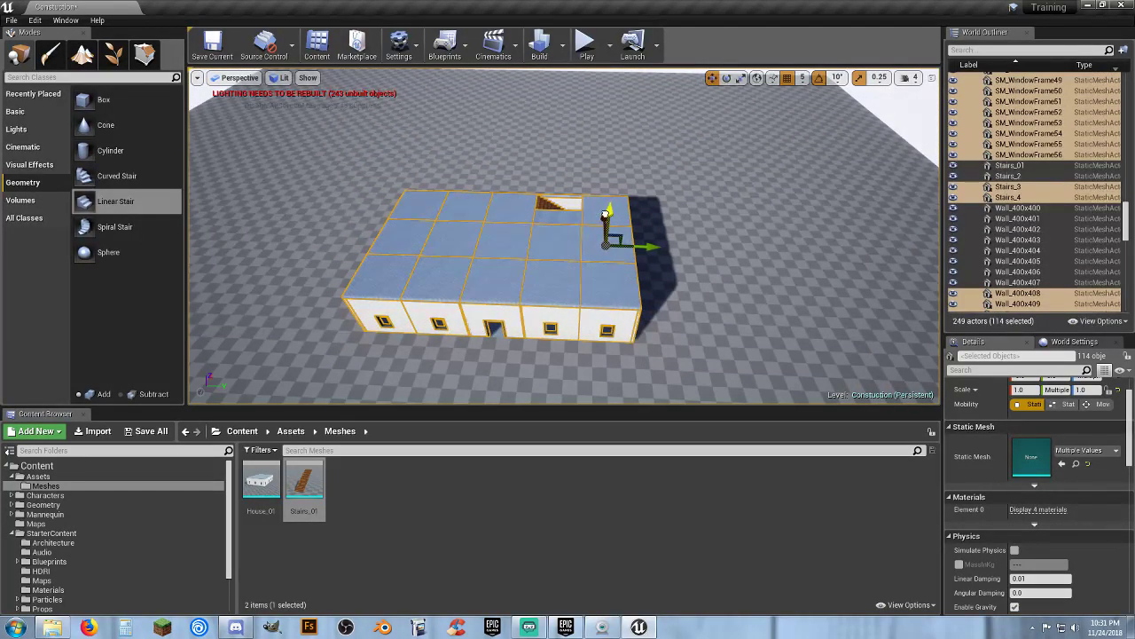
drag(606, 214, 611, 161)
right_drag(611, 158, 603, 133)
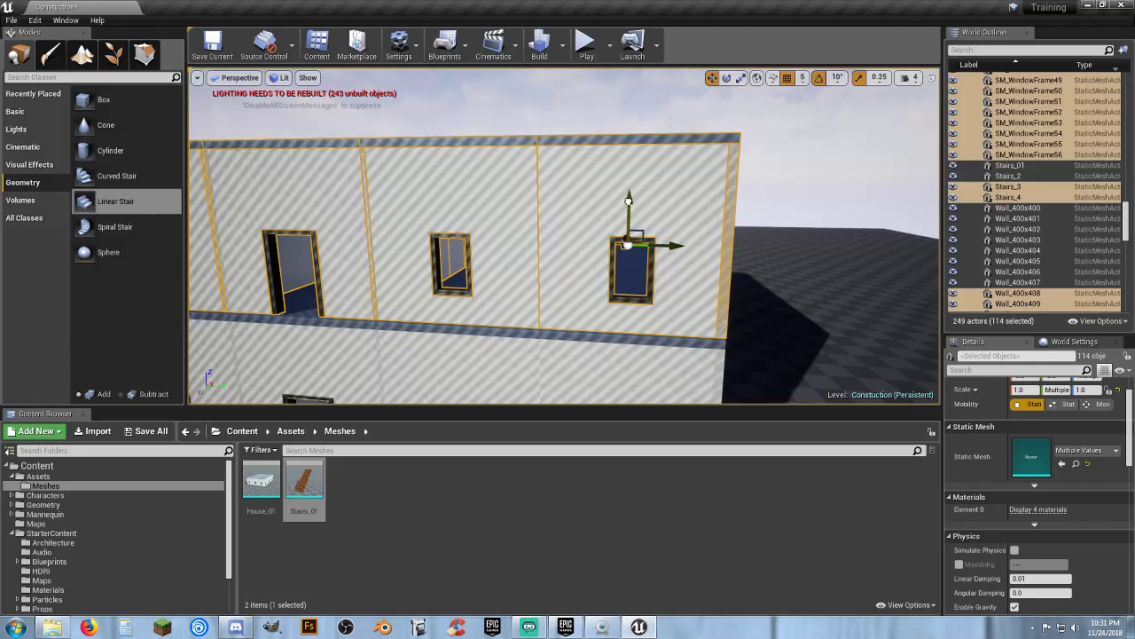
right_drag(603, 133, 604, 131)
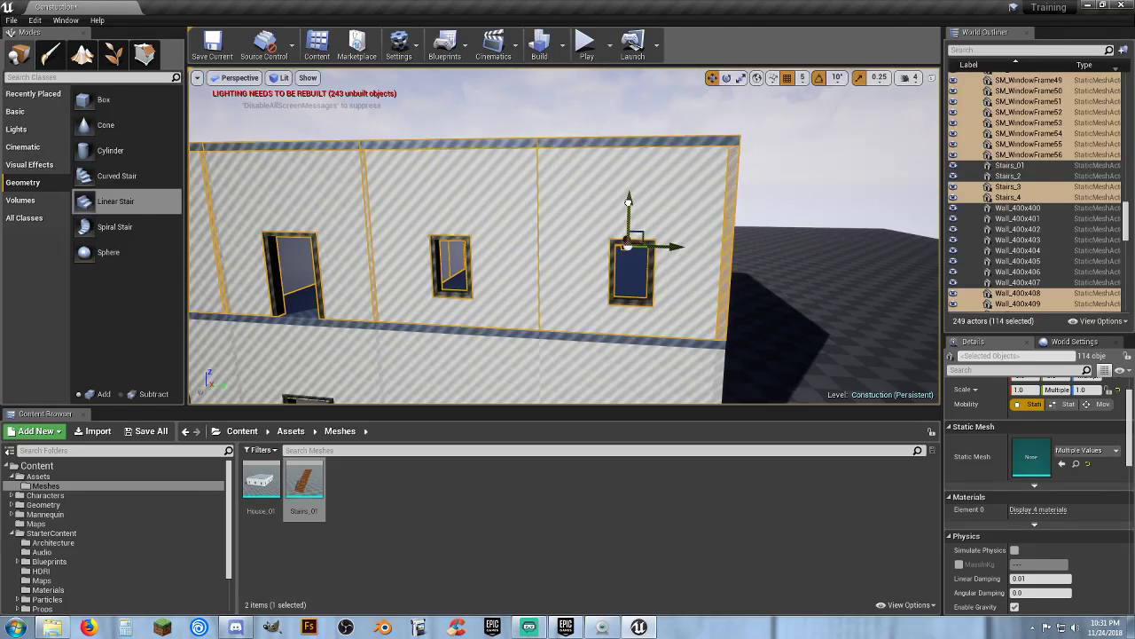
Move the duplicated second-storey actors into the 2nd Floor folder
right_click(999, 153)
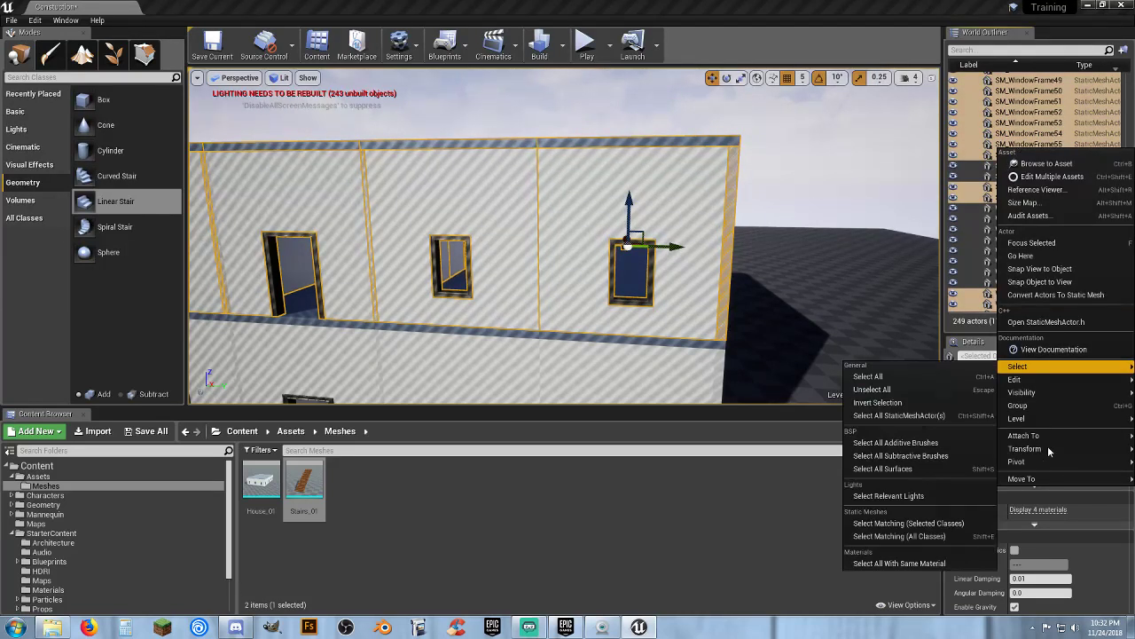
mouse_move(1015, 477)
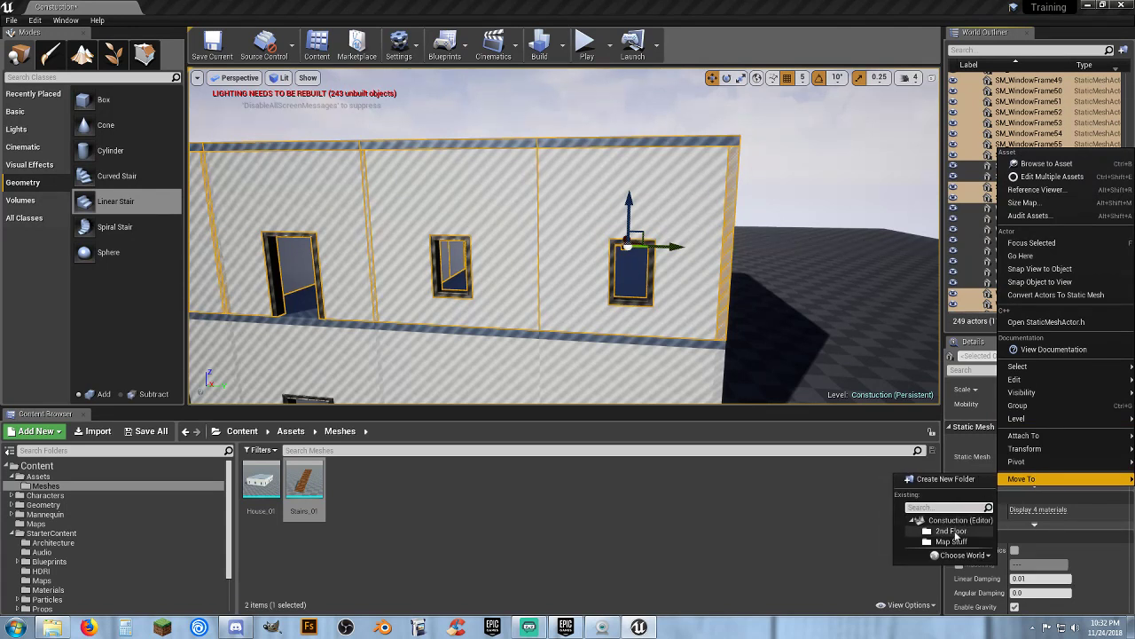
click(954, 531)
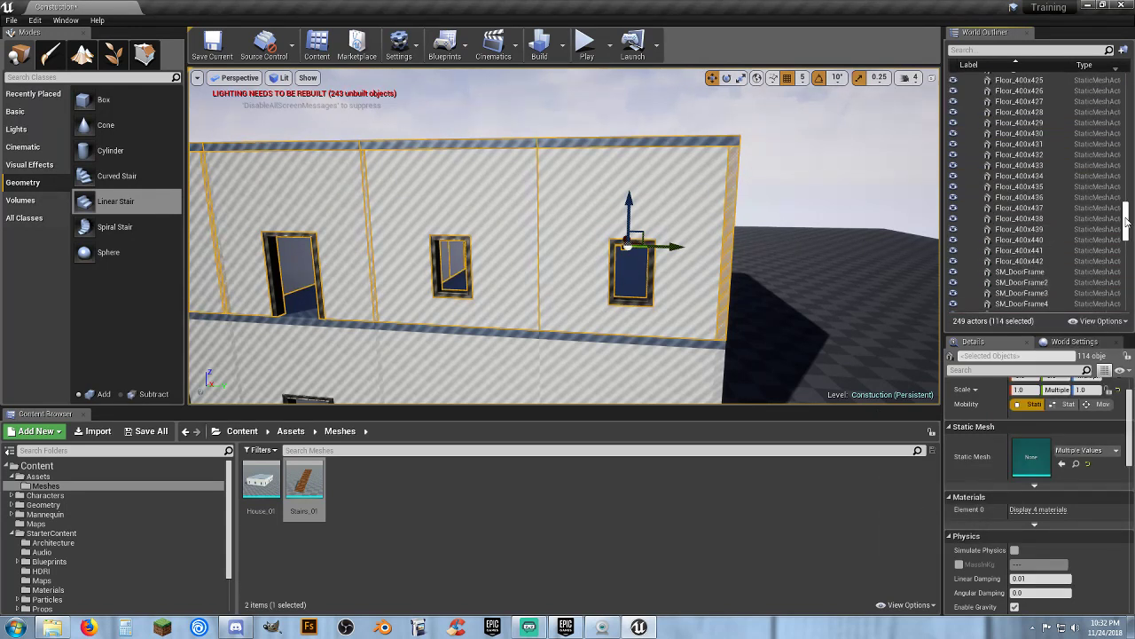
Collapse the 2nd Floor folder in the outliner
drag(1126, 222, 1122, 60)
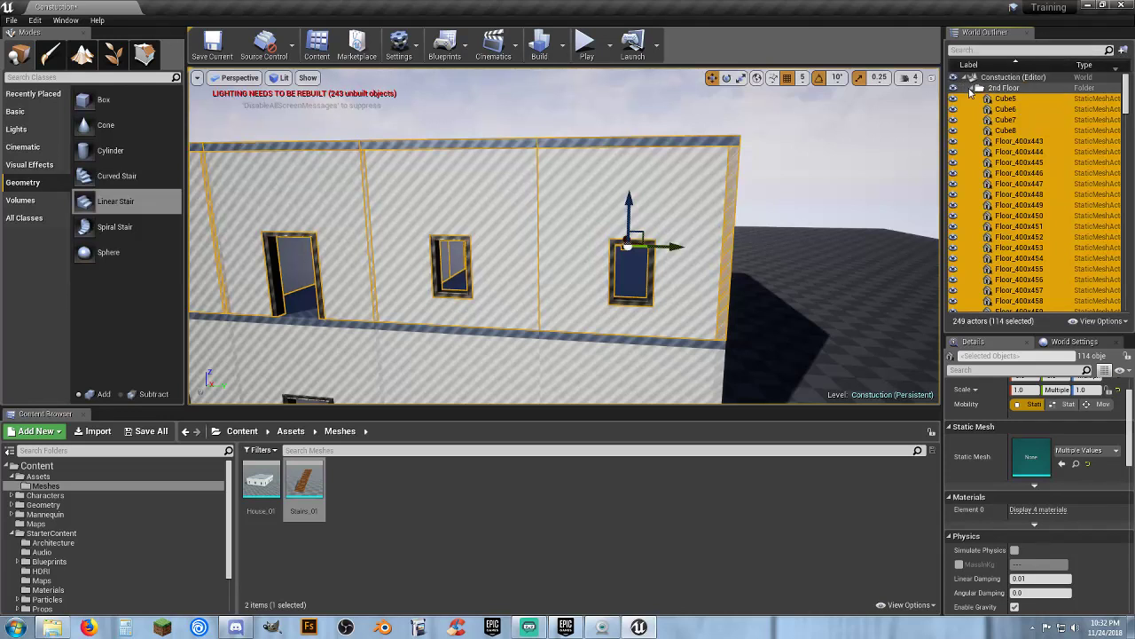
click(977, 89)
click(981, 91)
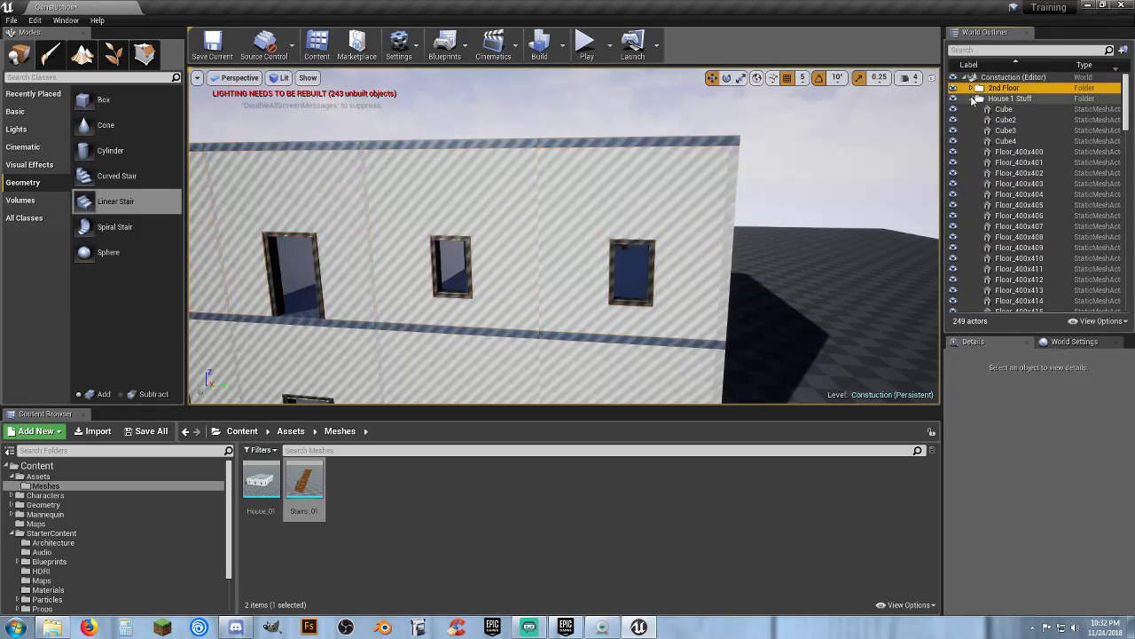
Collapse the House 1 Stuff folder in the outliner
click(974, 100)
click(997, 101)
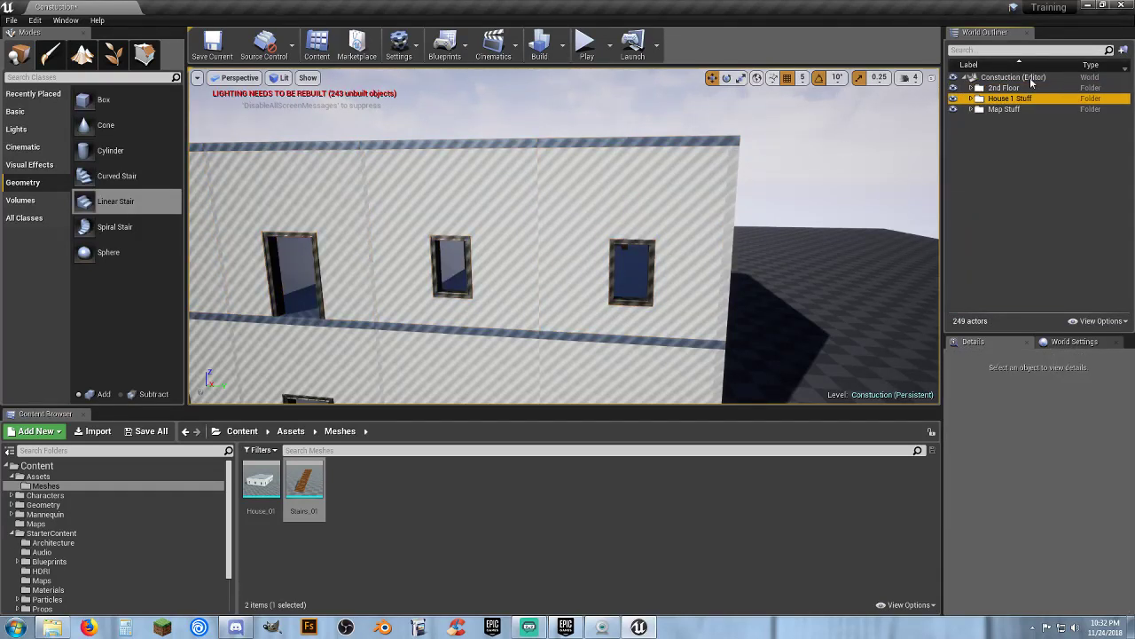
key(a)
right_drag(769, 206, 835, 253)
key(s)
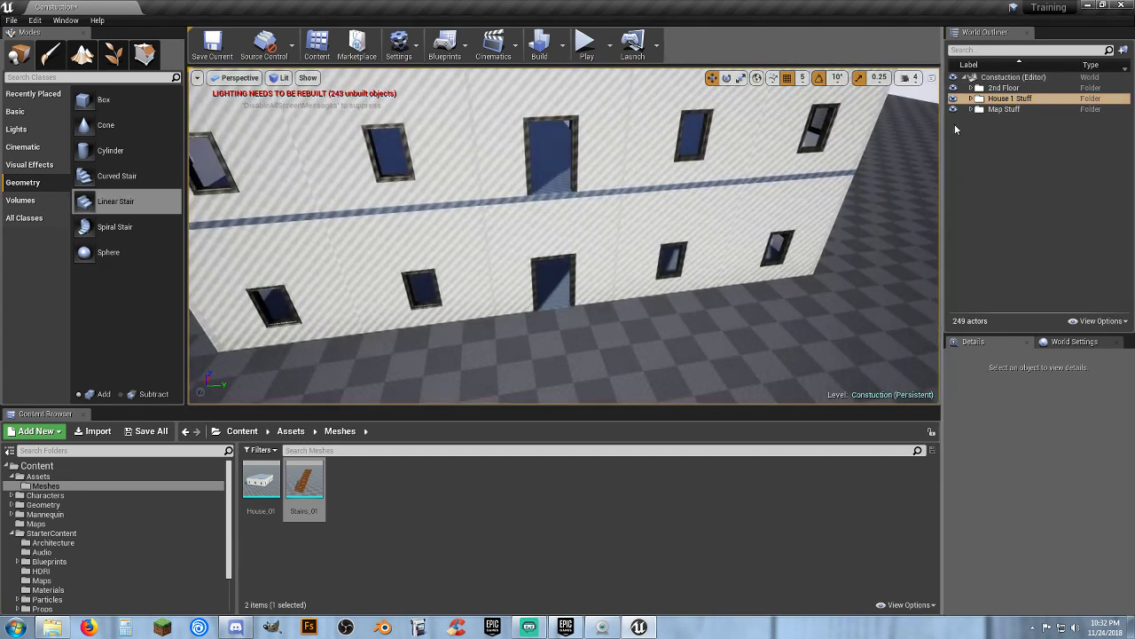
Replace the upper storey's door wall mesh with the Wall_400x400 asset
click(801, 195)
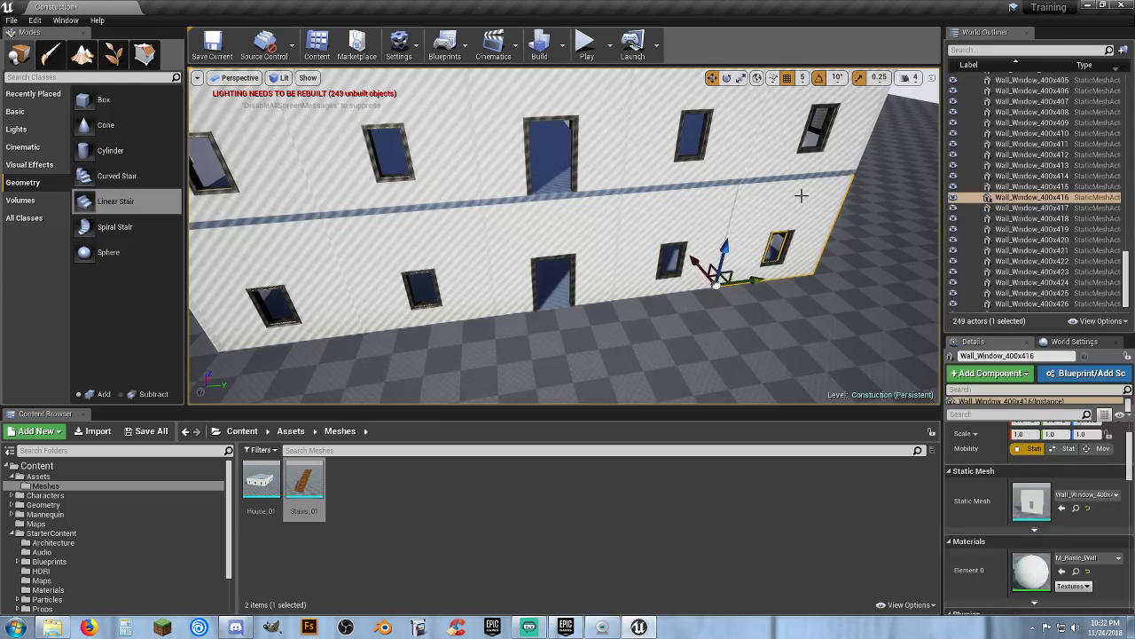
click(593, 149)
right_drag(594, 149, 578, 121)
key(w)
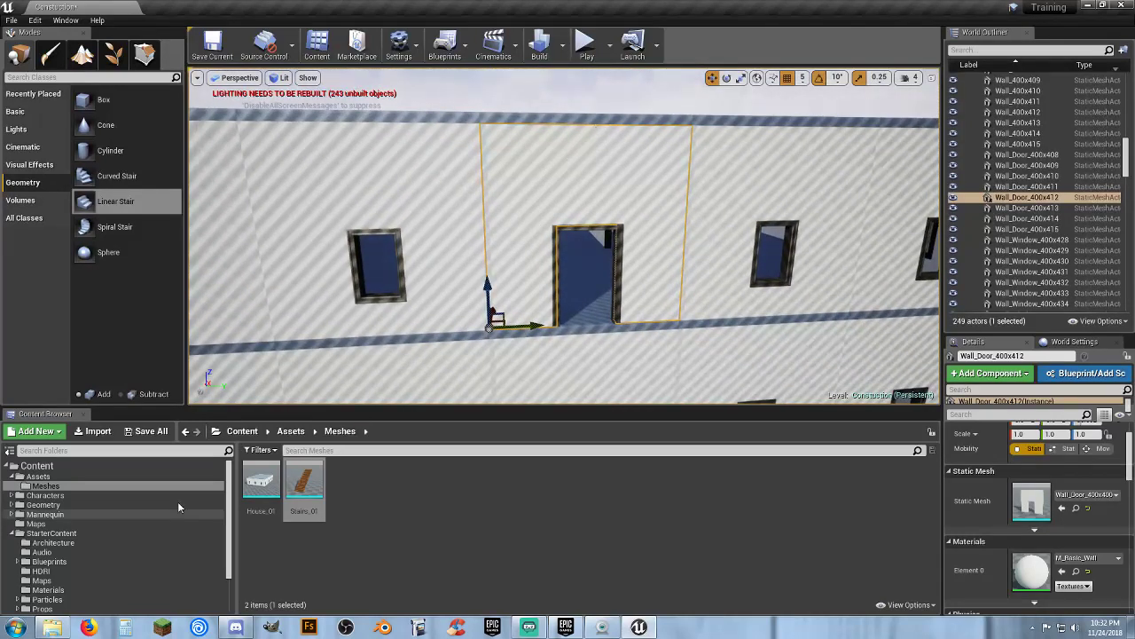
click(53, 542)
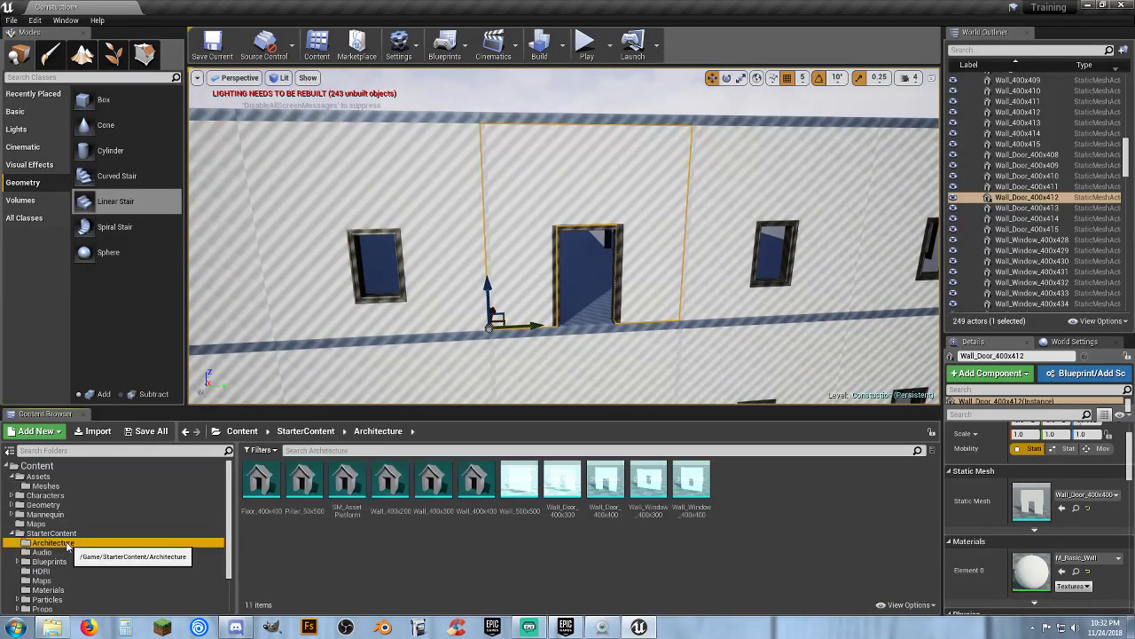
click(497, 518)
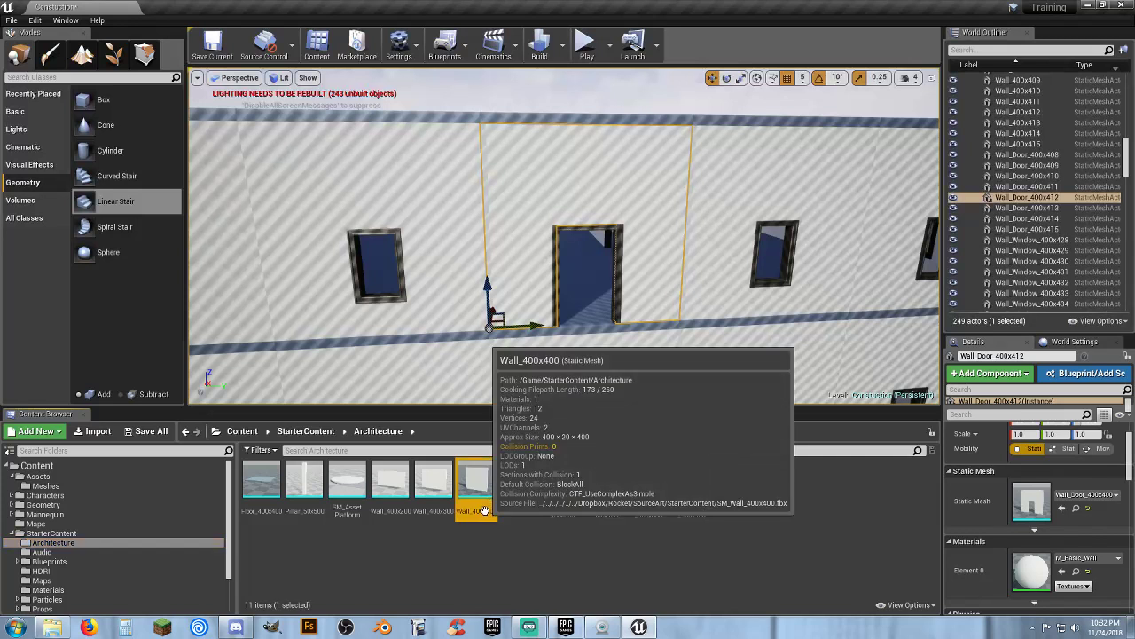
click(1062, 508)
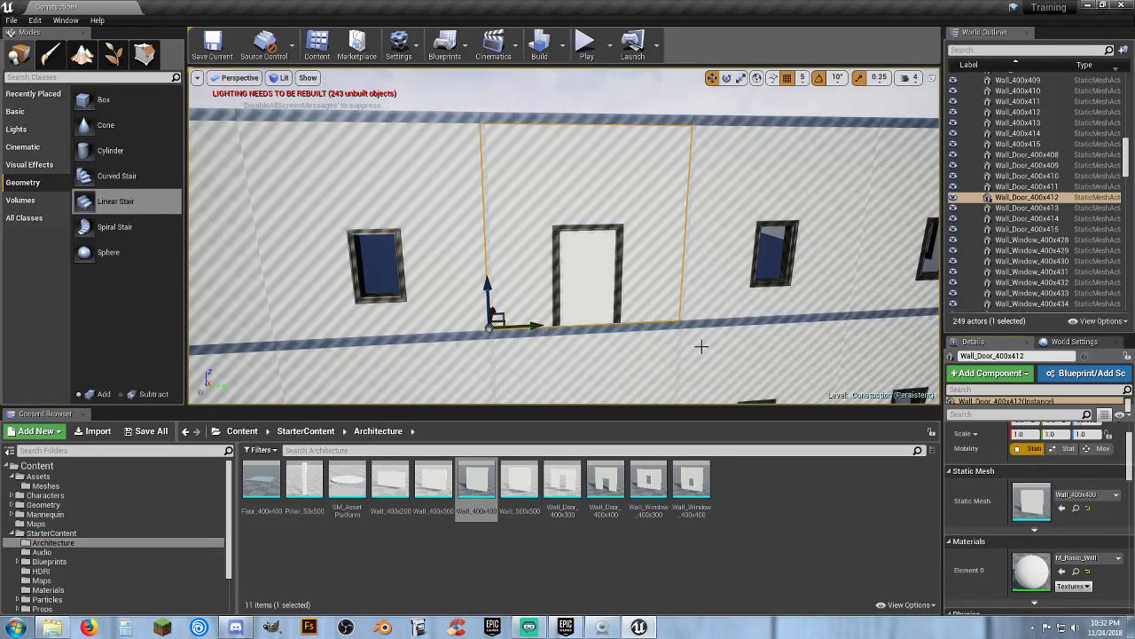
Swap the upper door frame's static mesh for SM_WindowFrame
click(618, 290)
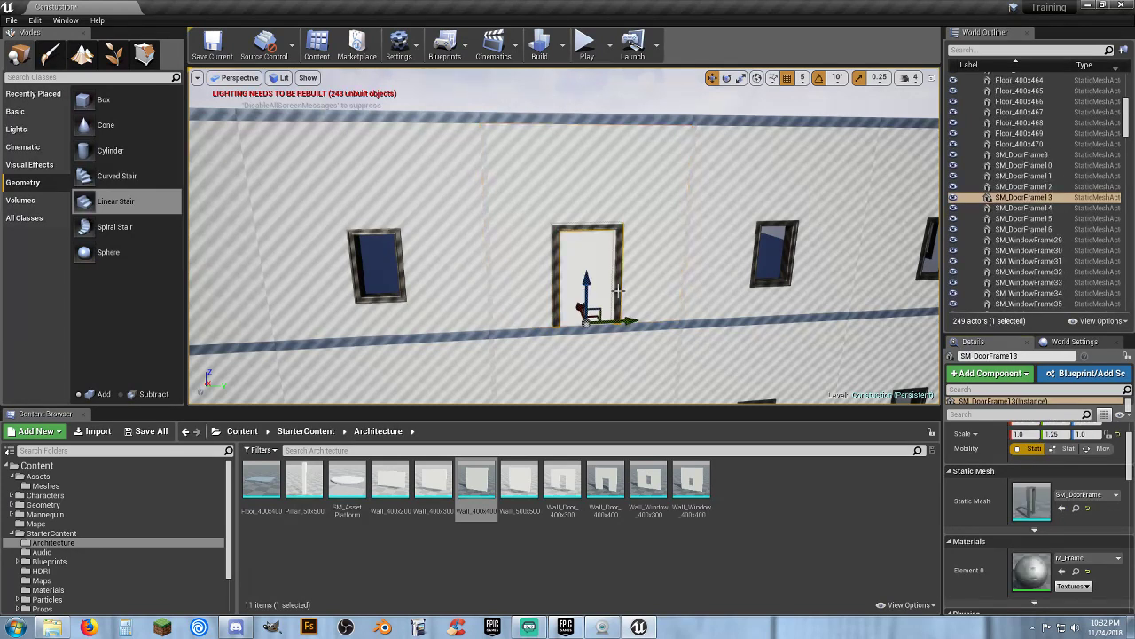
click(42, 609)
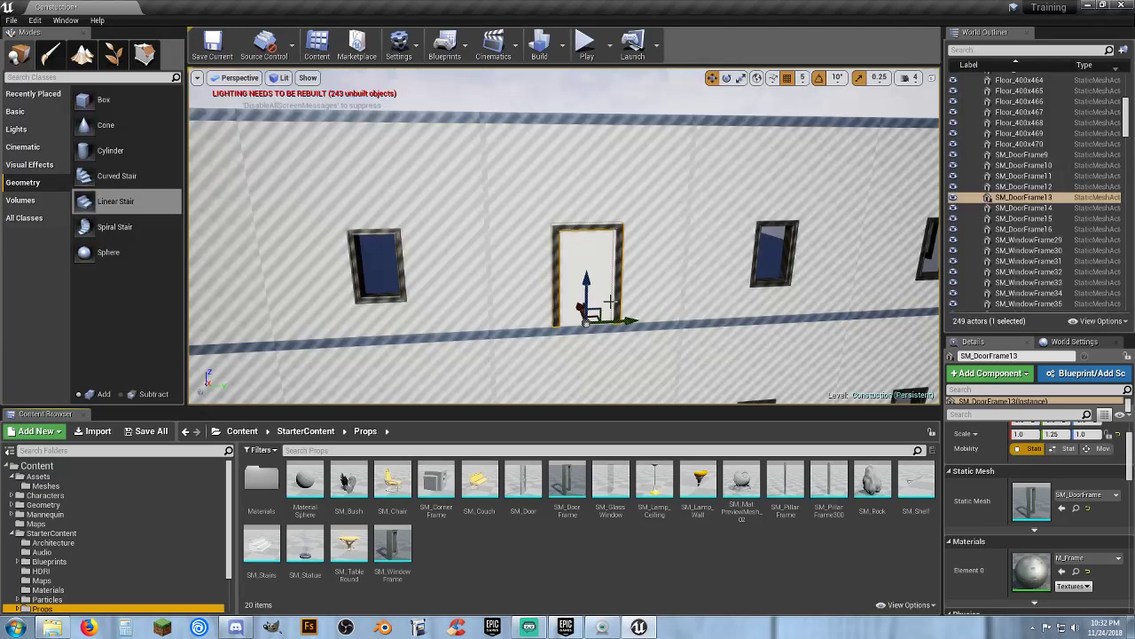
click(393, 543)
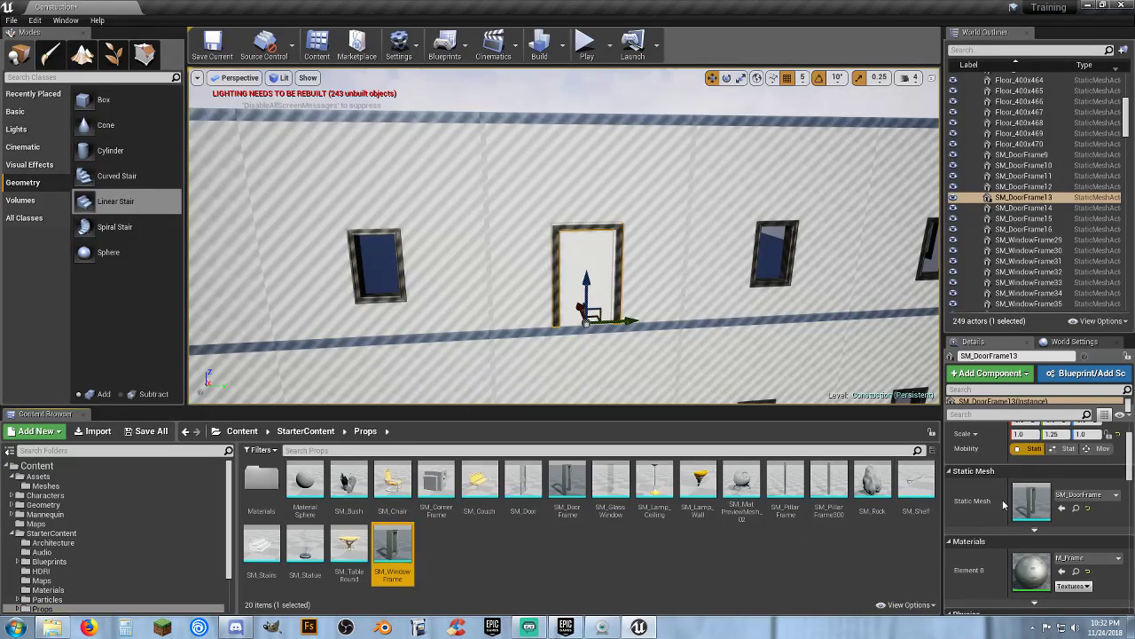
click(1061, 508)
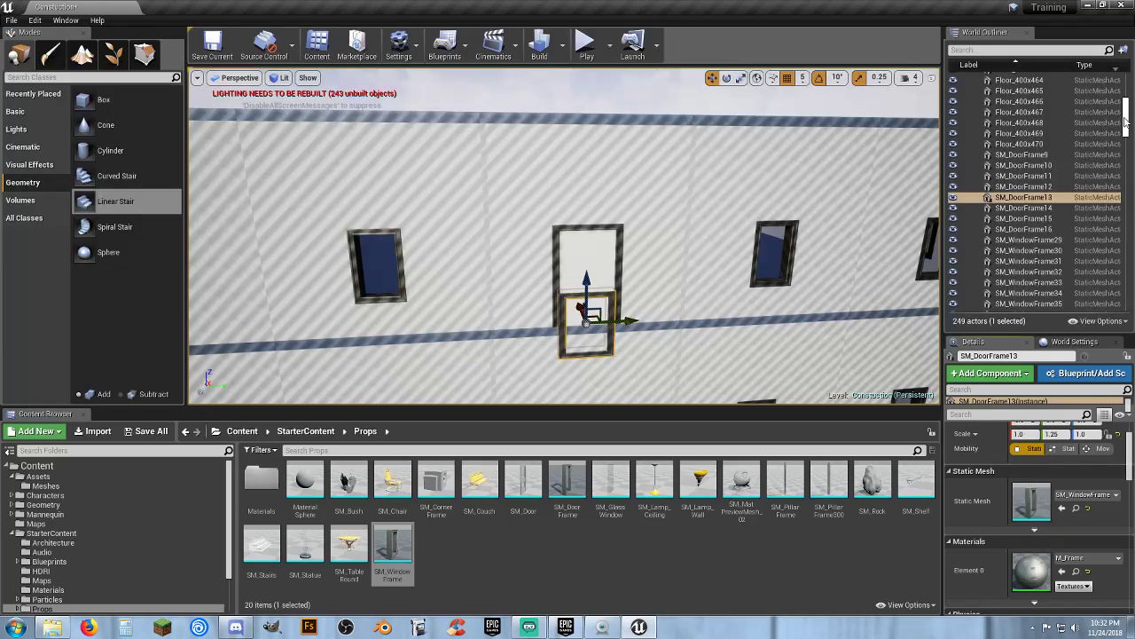
Undo the door frame and door wall mesh replacements
key(ctrl+z)
key(ctrl+z)
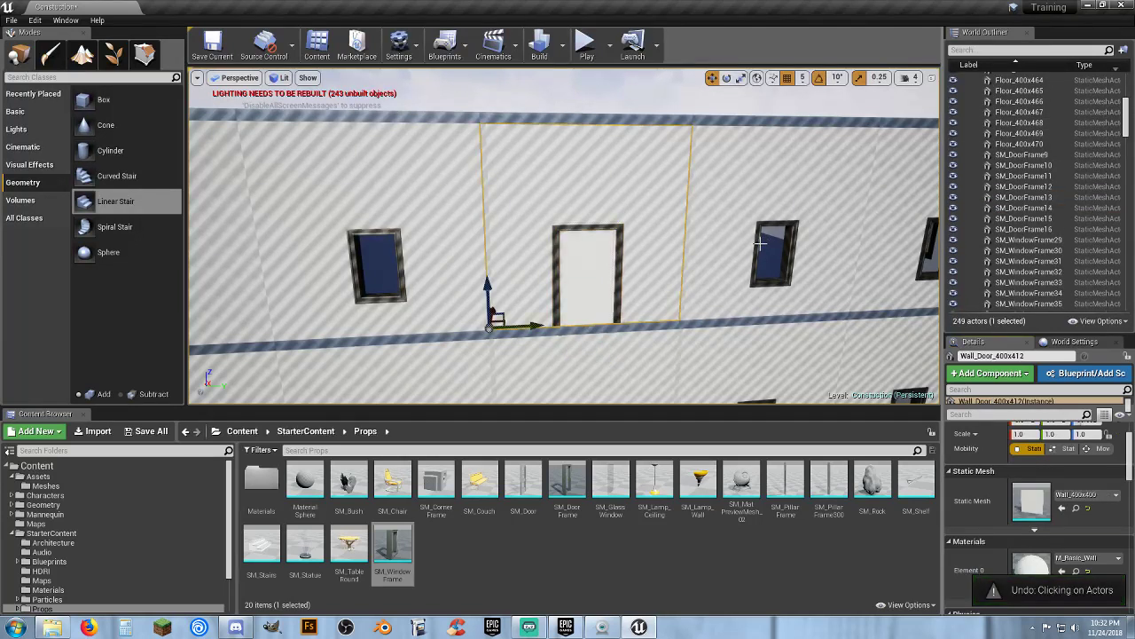
key(ctrl+z)
key(ctrl+z)
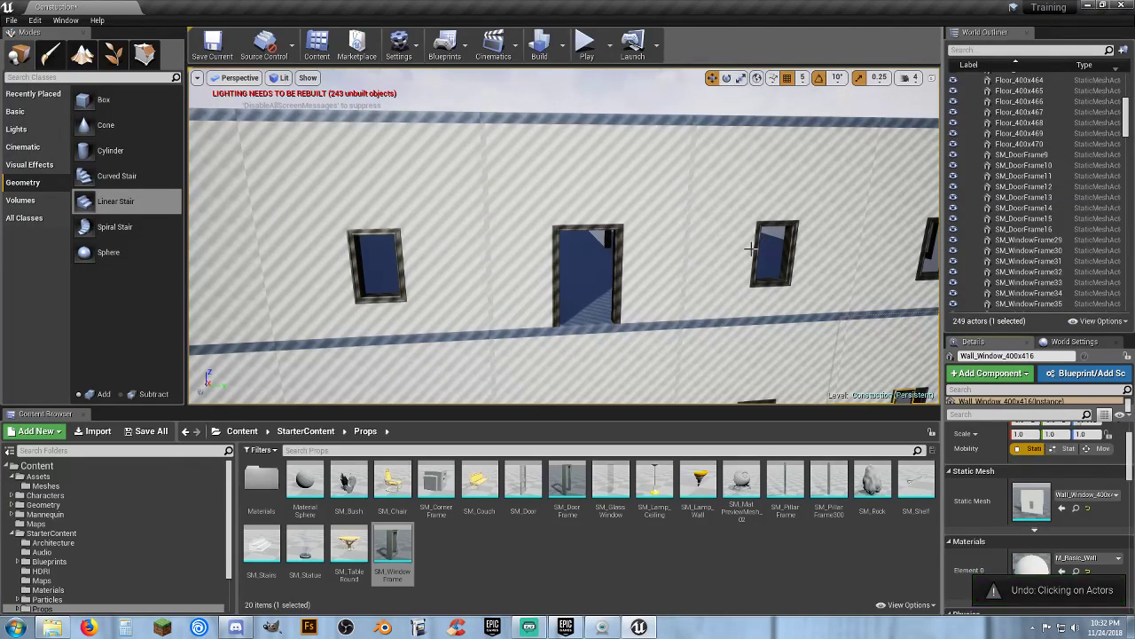
Step through the House 1 Stuff actors in the outliner, inspecting its cubes, floors, windows and walls
scroll(1100, 98, up, 10)
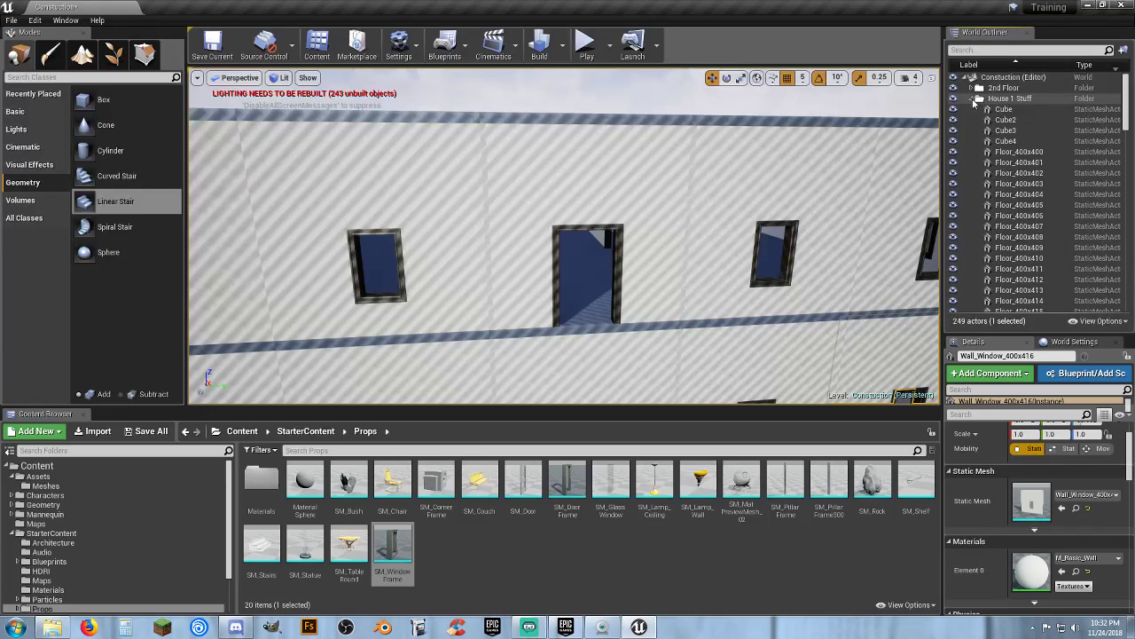
click(974, 102)
click(974, 102)
click(1004, 109)
click(1007, 119)
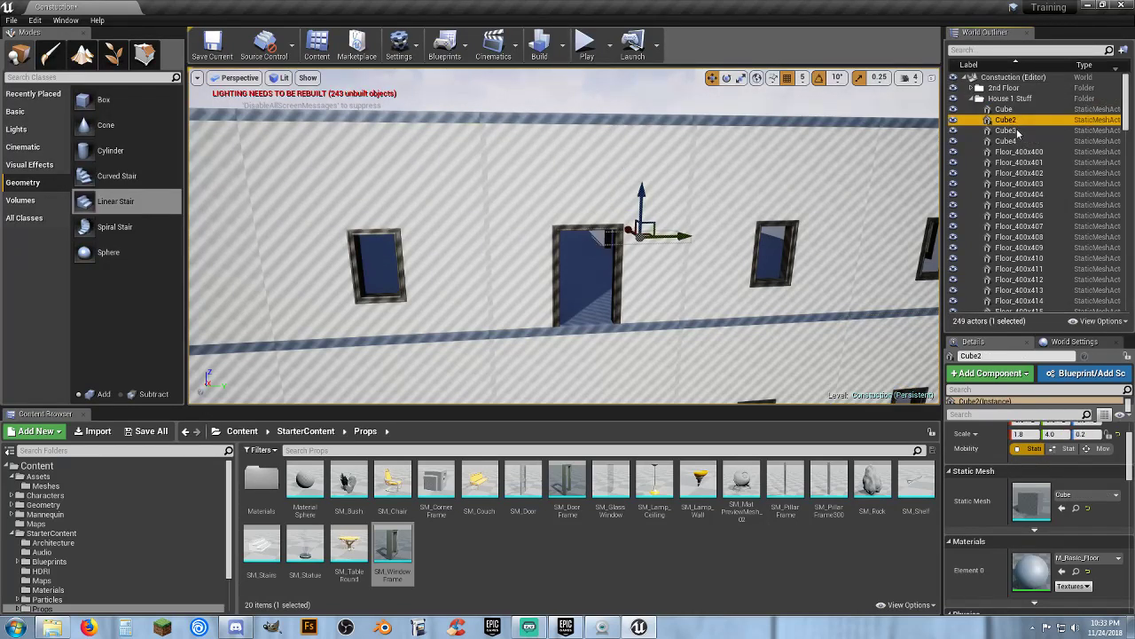
click(1017, 131)
click(1016, 142)
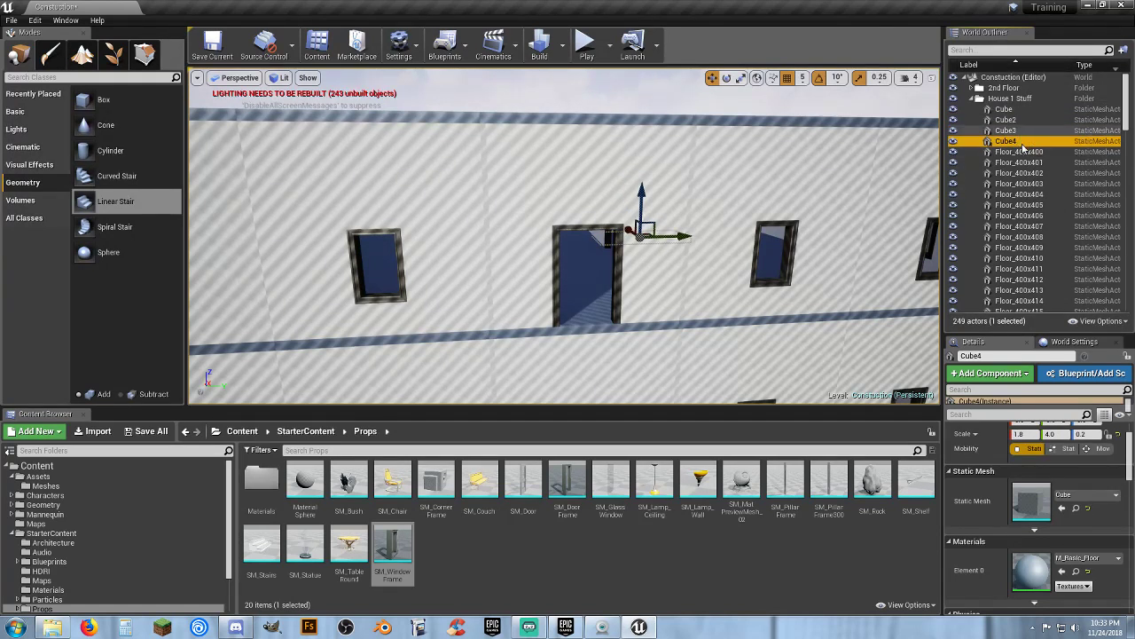
click(1020, 152)
click(1021, 163)
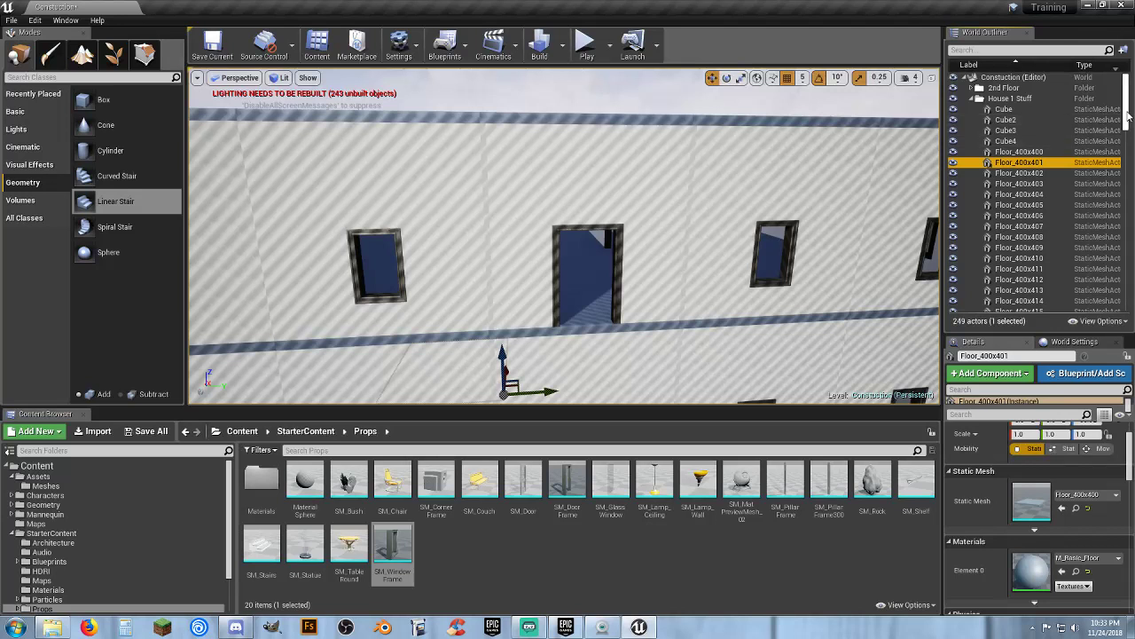
drag(1125, 125, 1133, 308)
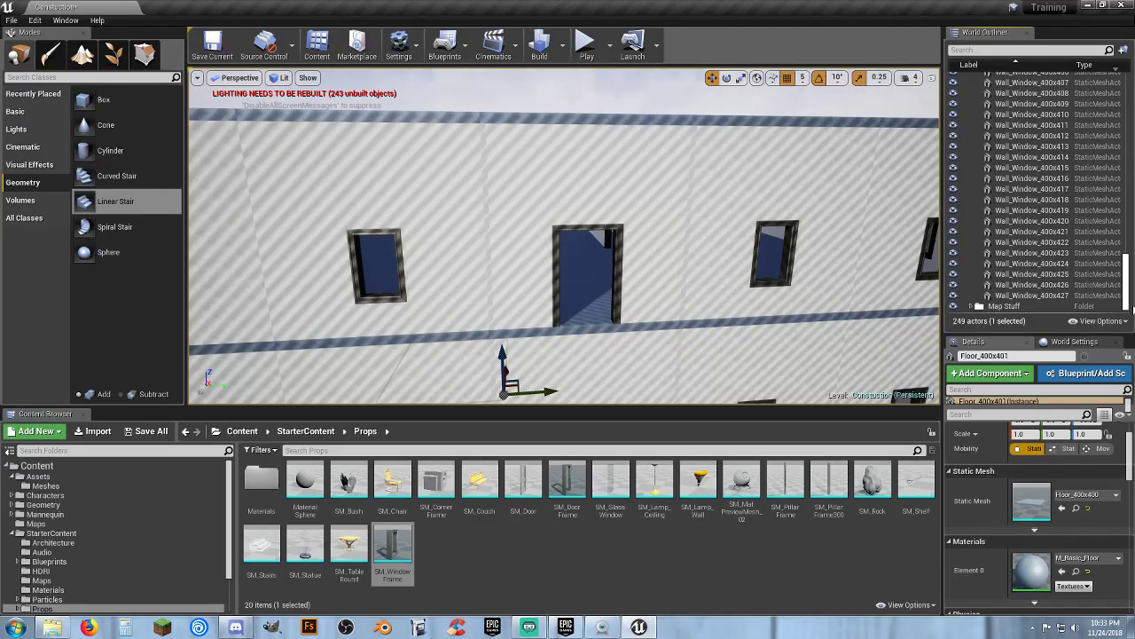
click(1086, 296)
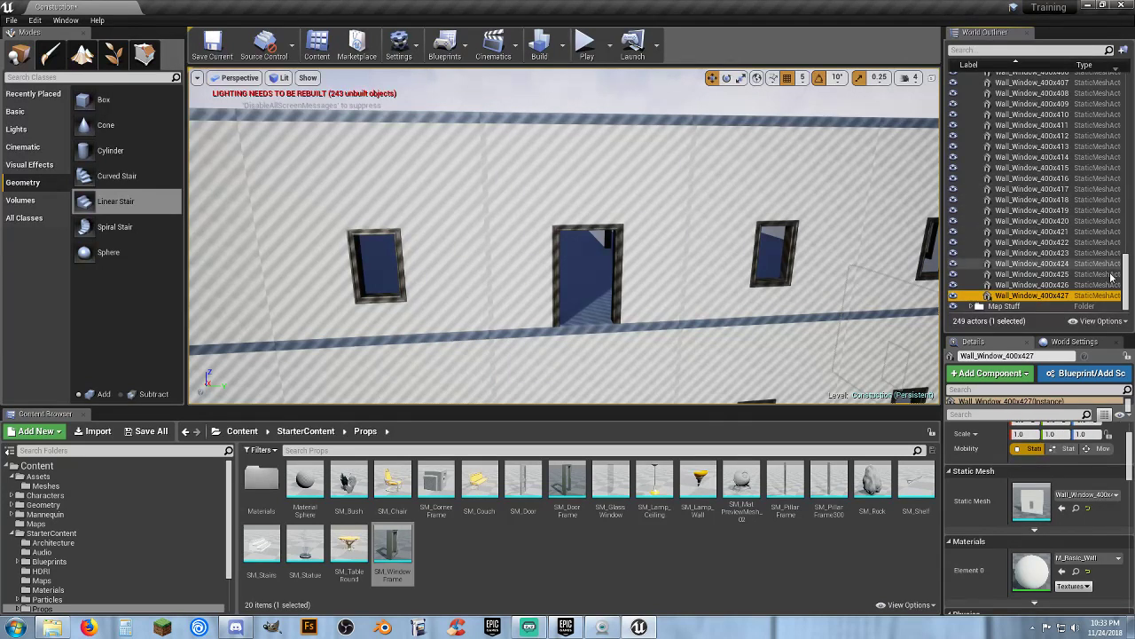
drag(1126, 277, 1129, 225)
click(1020, 203)
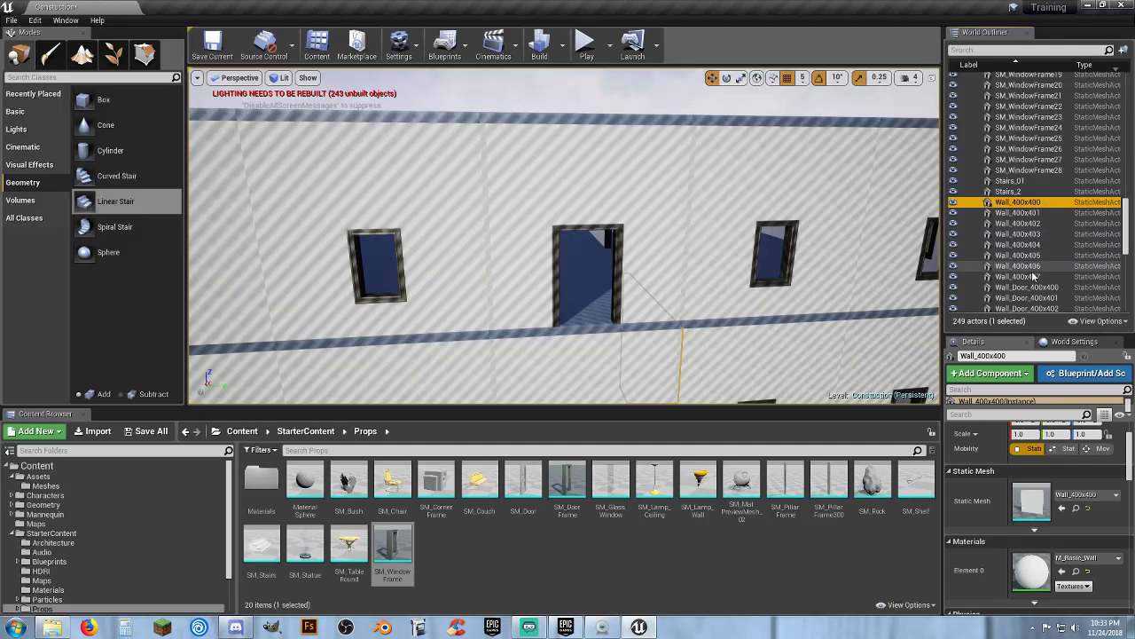
shift+click(1029, 277)
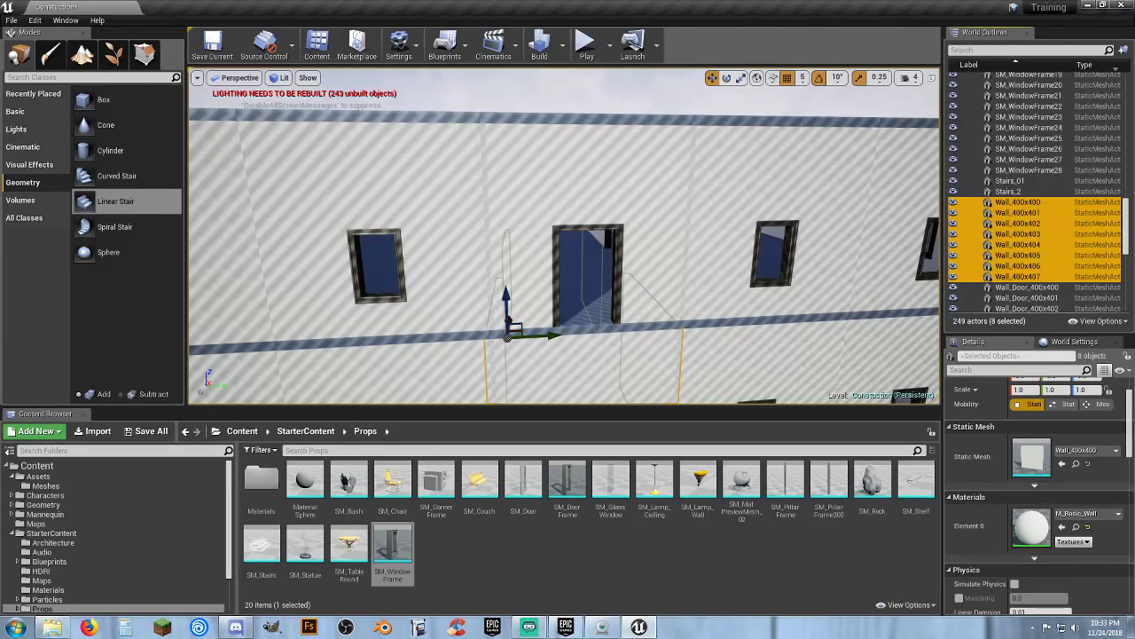
Orbit around and inside the house to inspect the upper-storey walls and window pieces
right_drag(564, 236, 565, 282)
key(w)
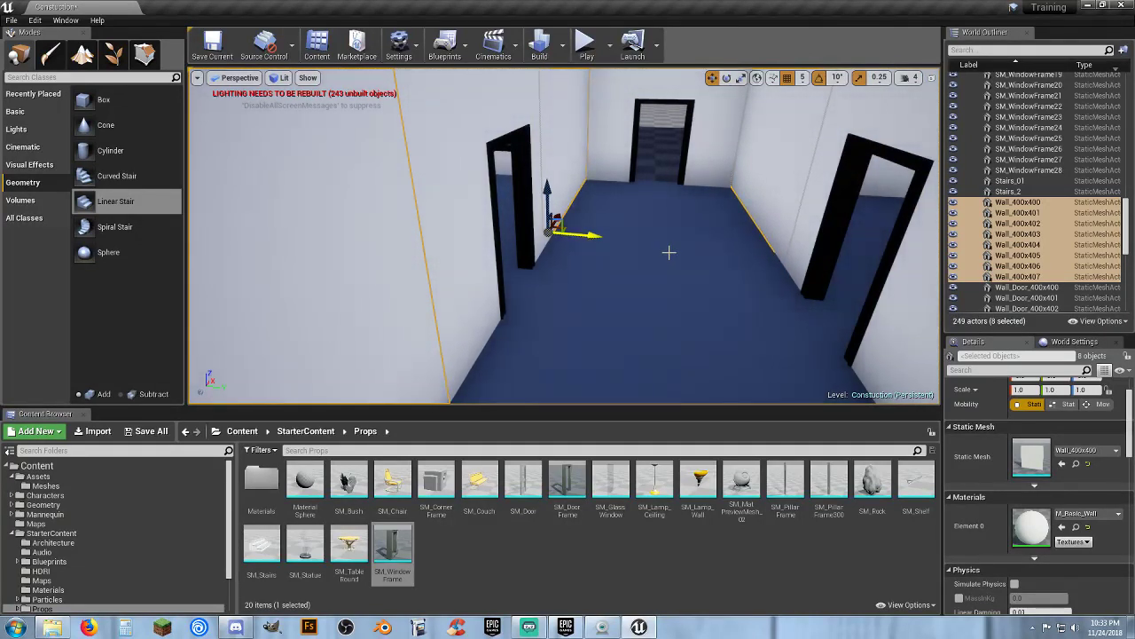
key(s)
right_drag(669, 252, 652, 213)
key(a)
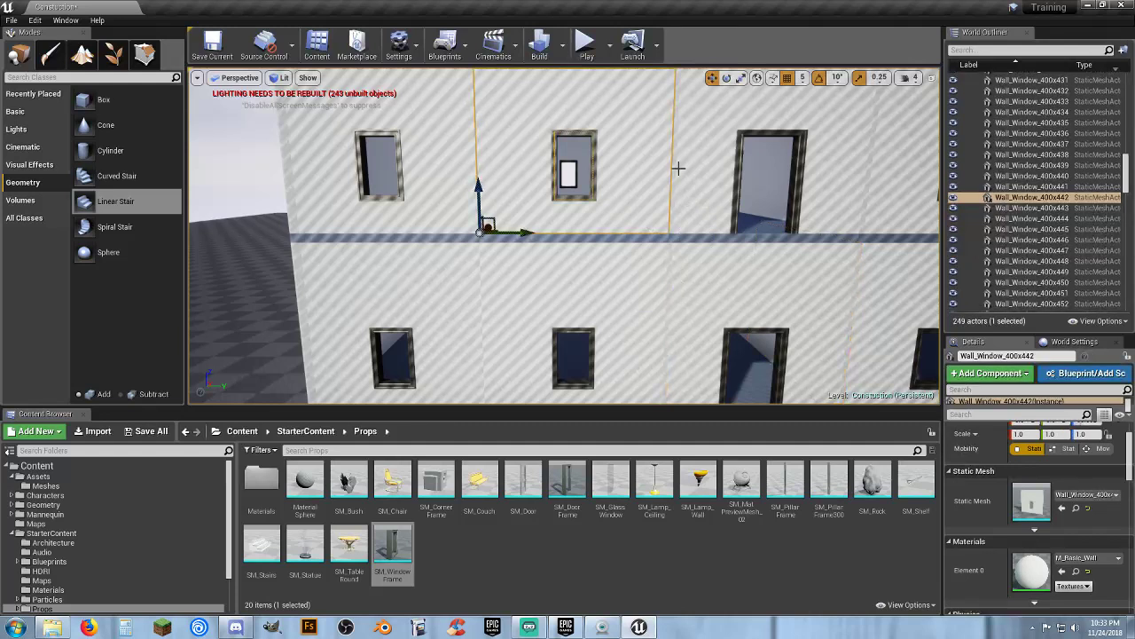
key(w)
right_drag(672, 185, 547, 177)
click(540, 189)
key(a)
key(s)
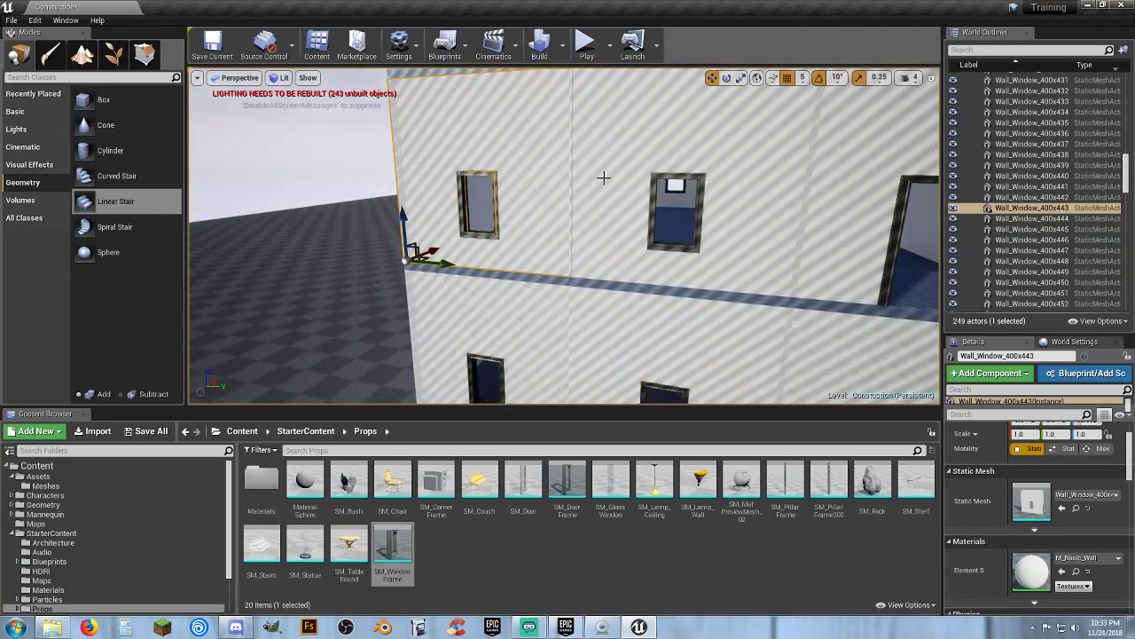
click(1064, 200)
click(1060, 212)
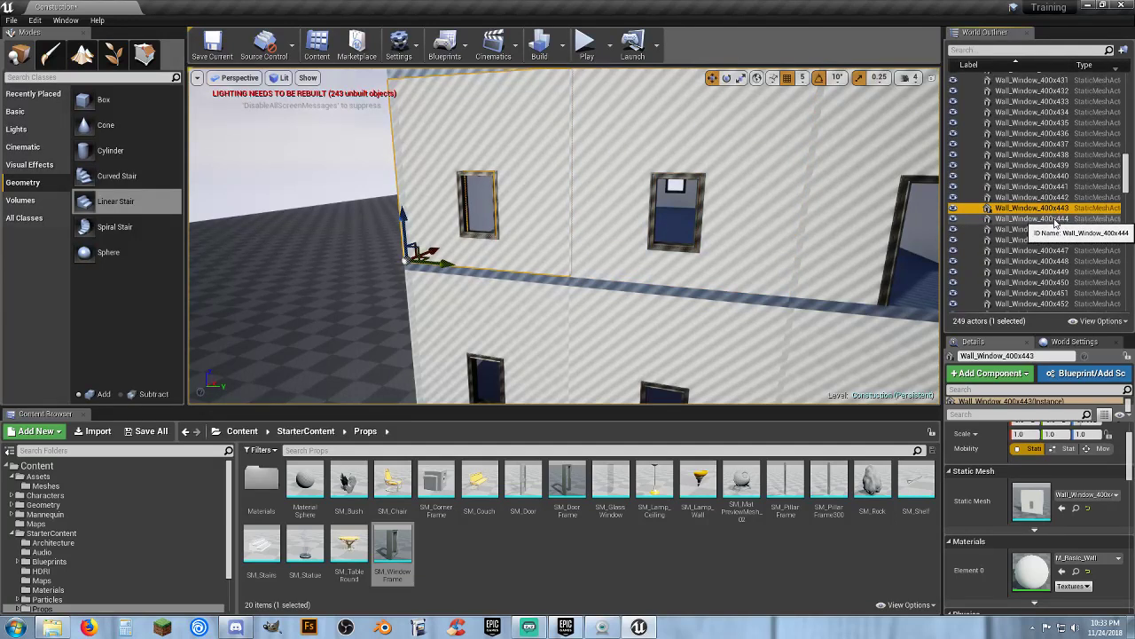
Try to reposition the selected upper-storey window wall piece
right_drag(585, 222, 533, 221)
key(w)
right_drag(581, 257, 639, 262)
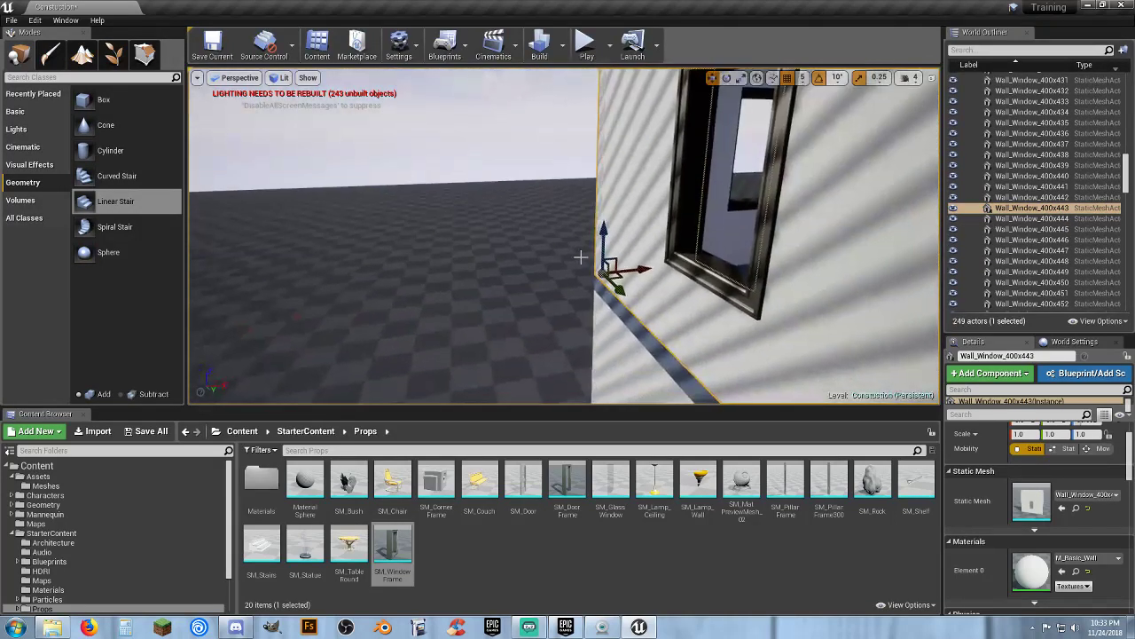
drag(646, 272, 408, 294)
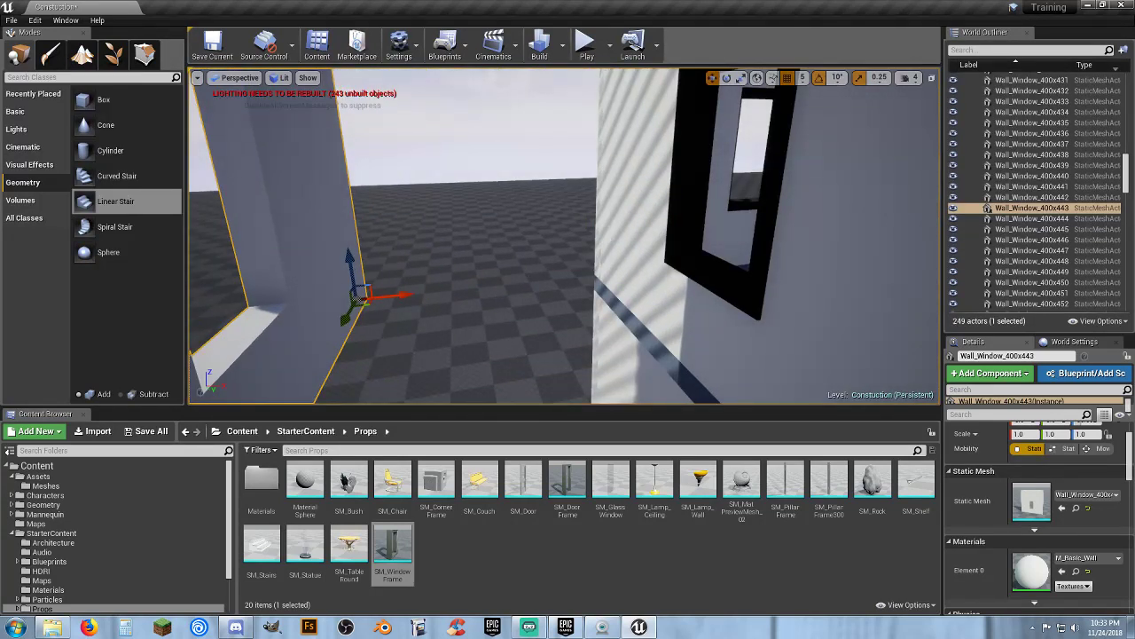
key(s)
right_drag(444, 266, 526, 271)
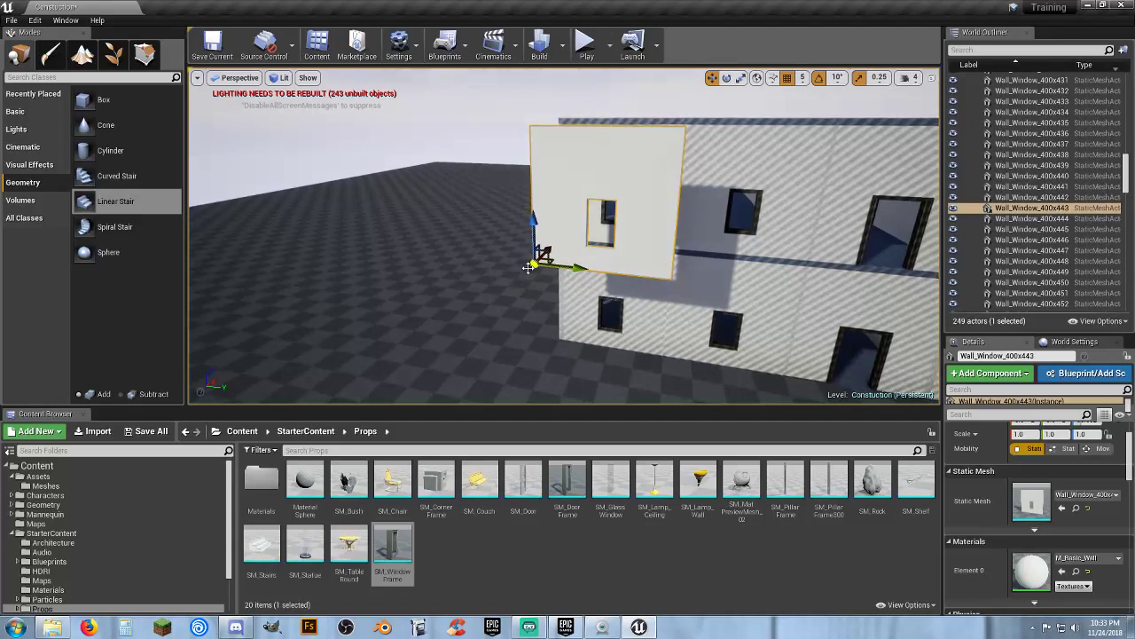
Undo the window wall move and the recent selection changes
key(ctrl+z)
key(ctrl+z)
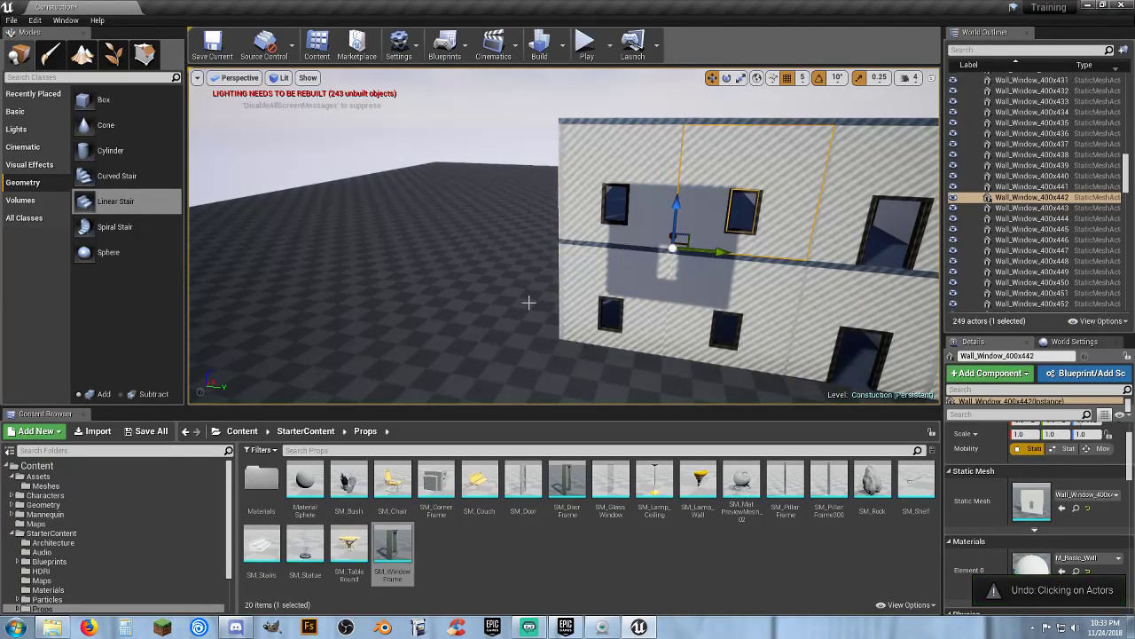
key(ctrl+z)
key(ctrl+z)
key(ctrl+z)
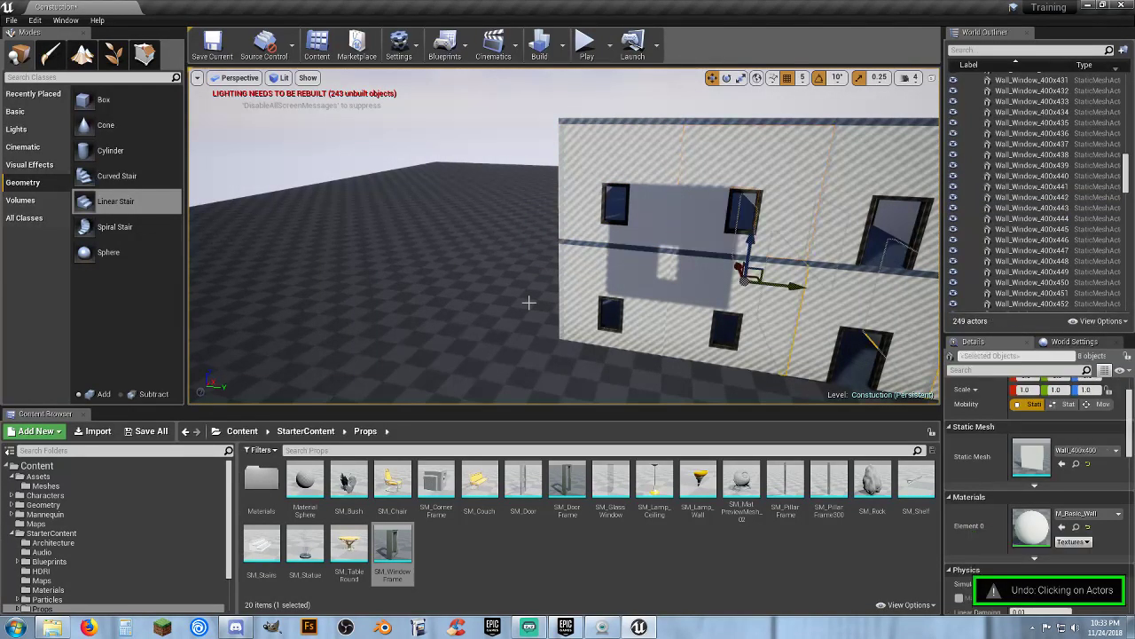
key(f)
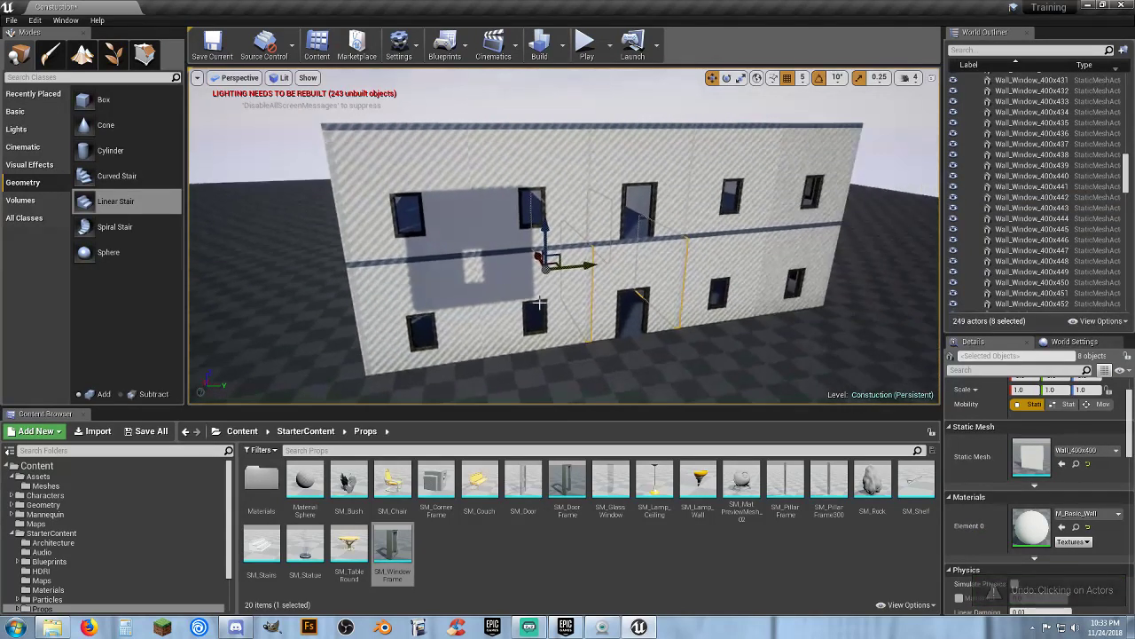
key(ctrl+z)
key(ctrl+z)
key(ctrl+z)
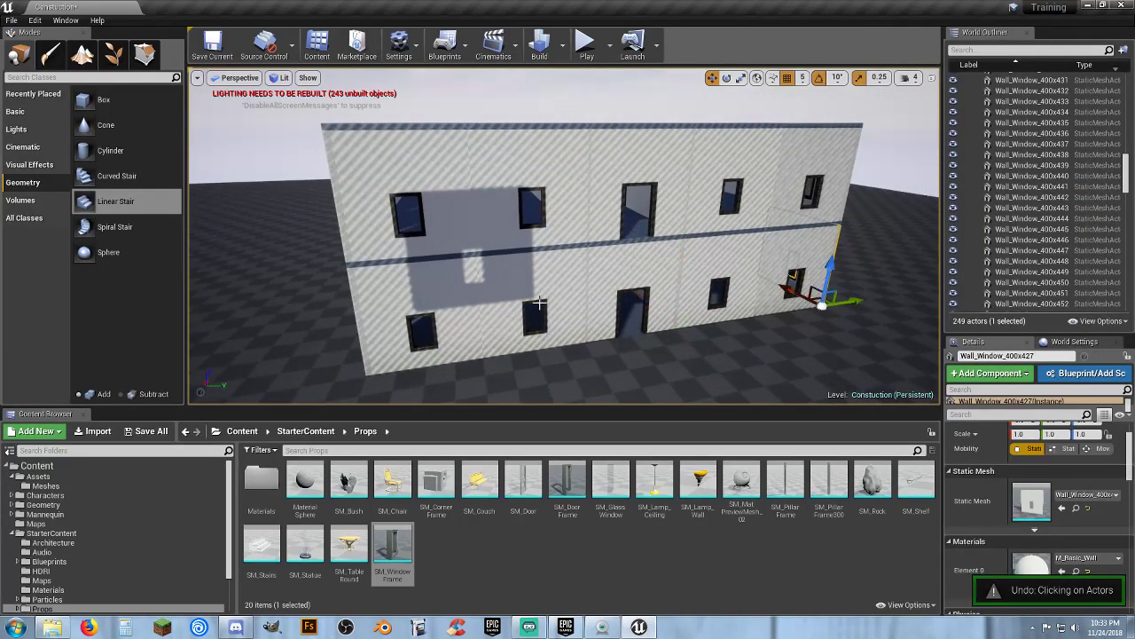
key(ctrl+z)
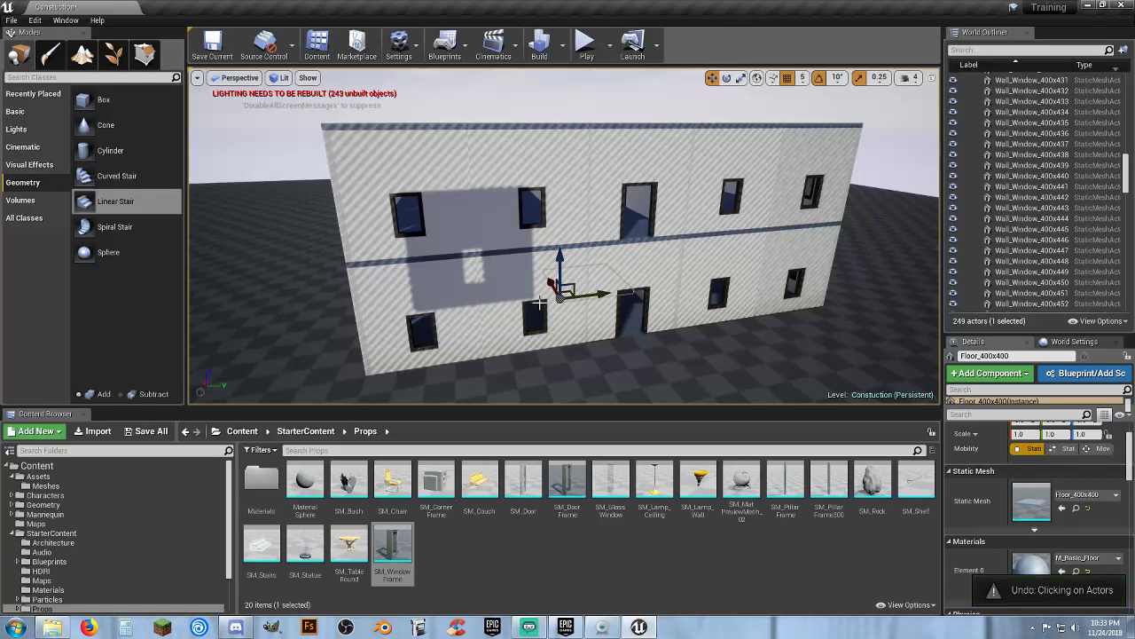
key(ctrl+z)
key(ctrl+z)
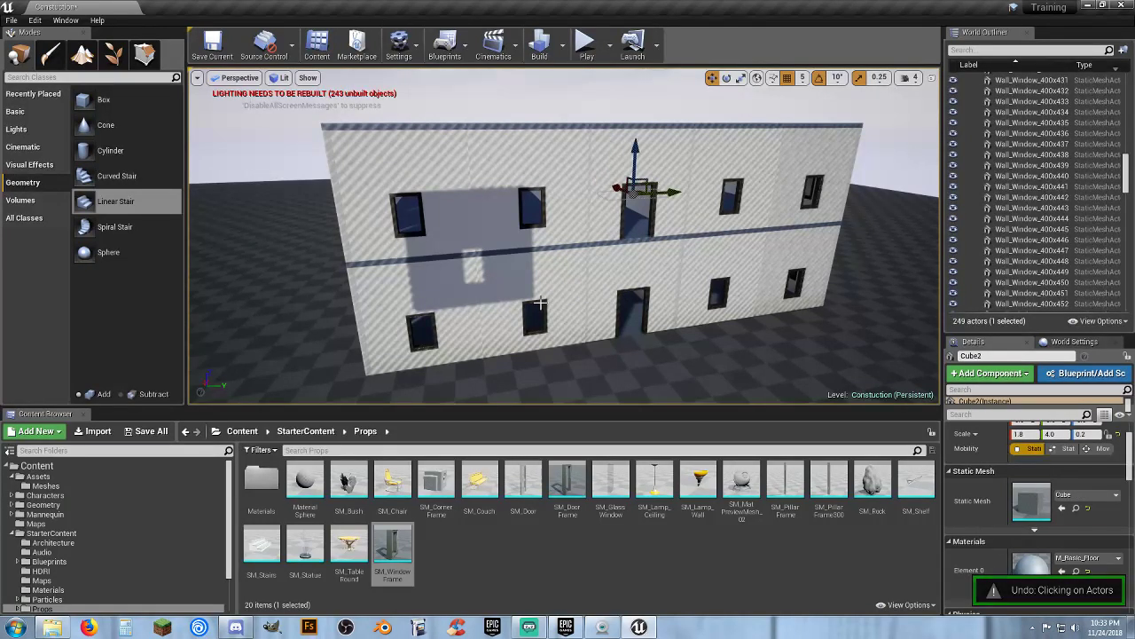
key(ctrl+z)
Undo repeatedly to remove the duplicated upper storey and its move, returning to the single-storey house
key(ctrl+z)
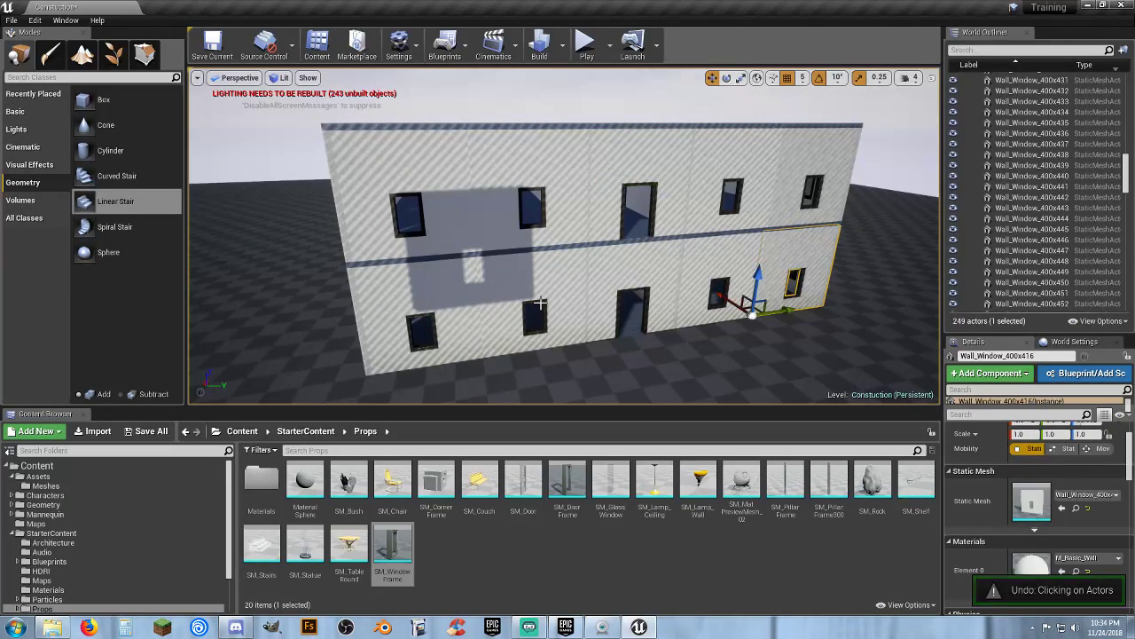
key(ctrl+z)
key(ctrl+z)
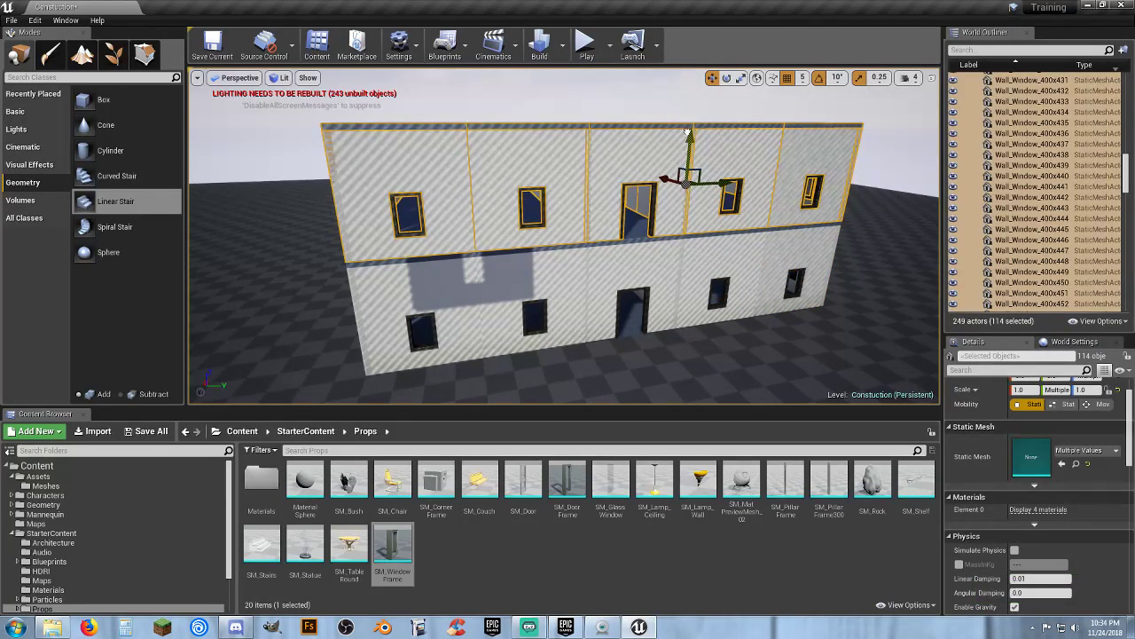
drag(688, 133, 675, 86)
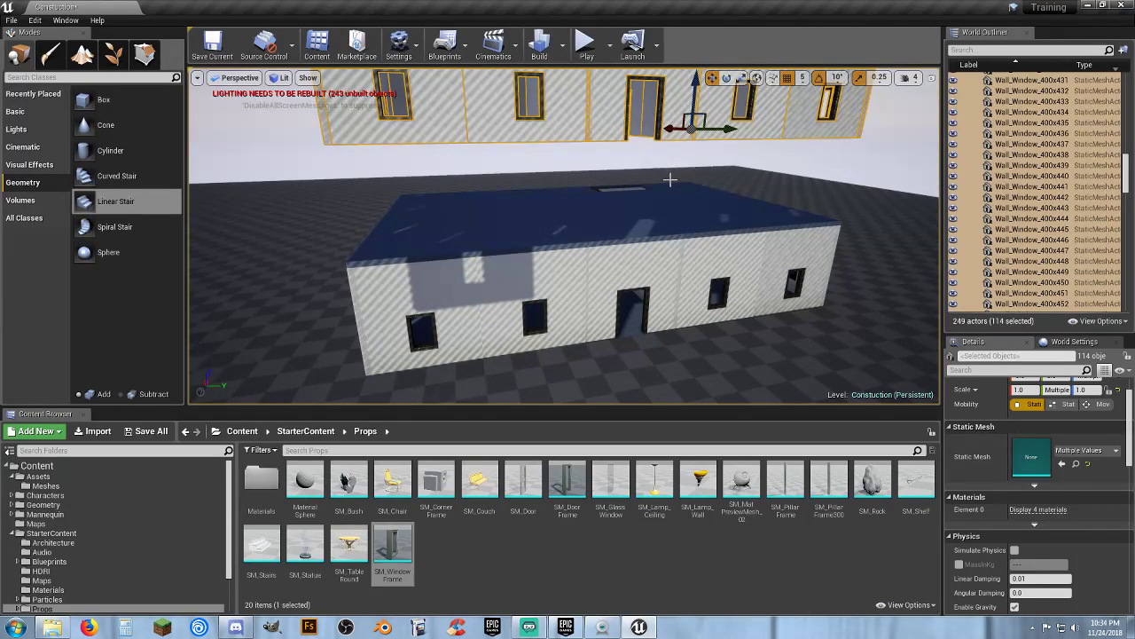
key(ctrl+z)
key(ctrl+z)
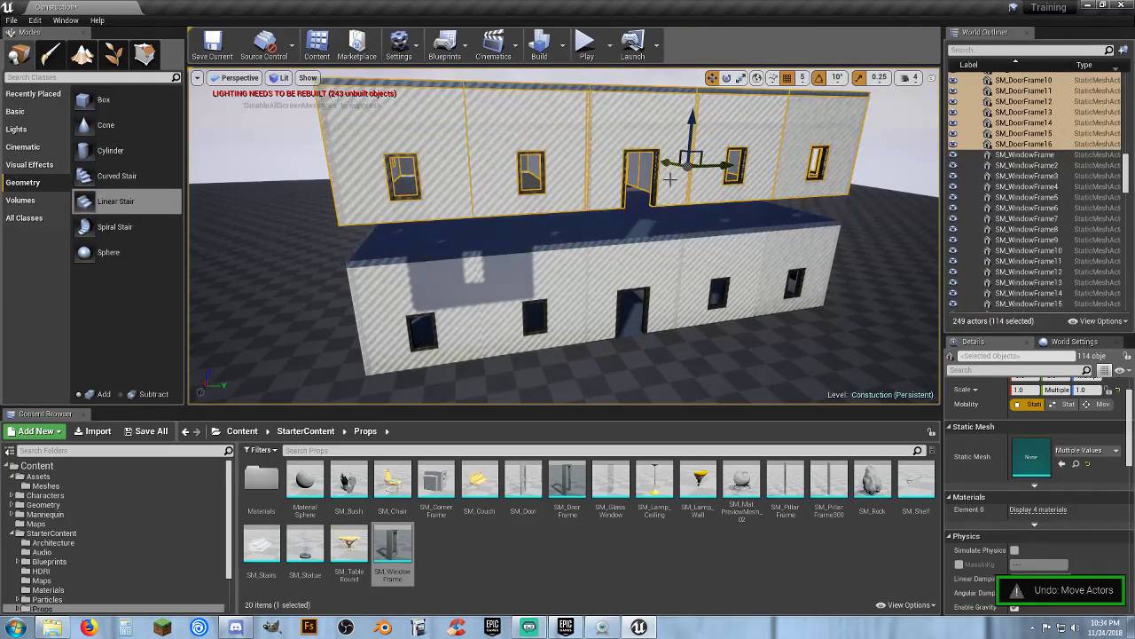
key(ctrl+z)
key(ctrl+z)
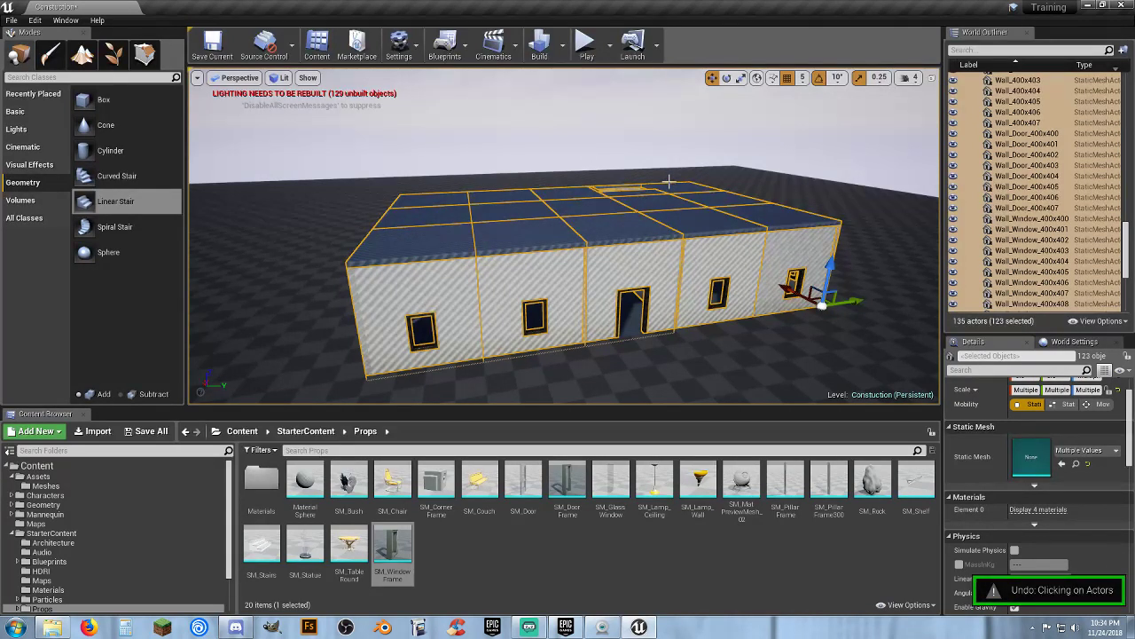
key(ctrl+z)
key(ctrl+z)
key(ctrl+z)
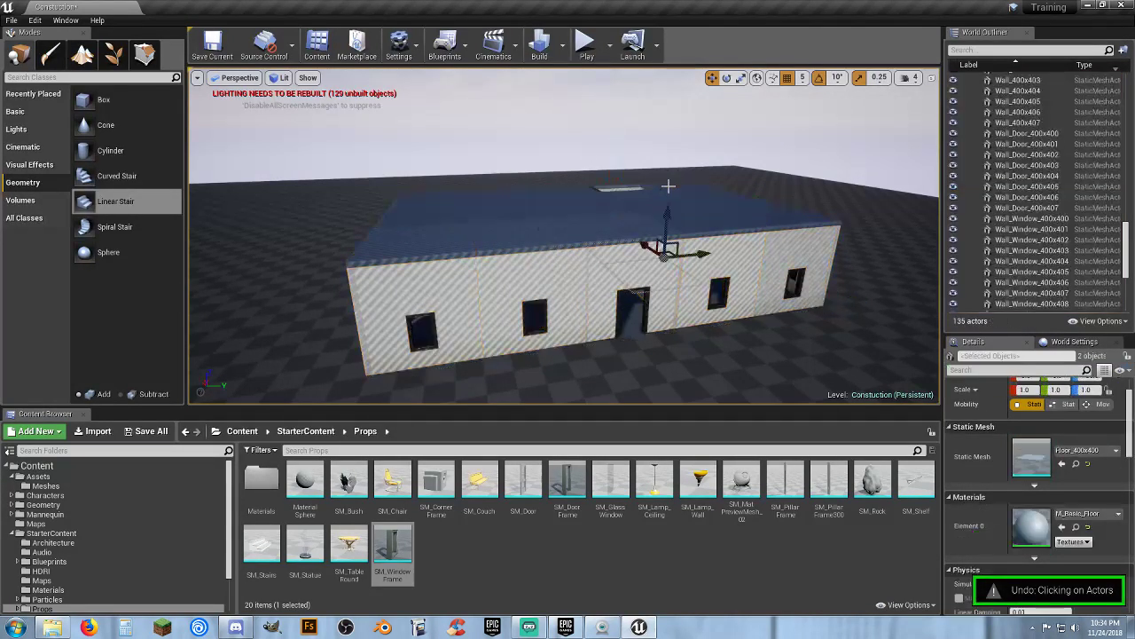
key(ctrl+z)
key(ctrl+z)
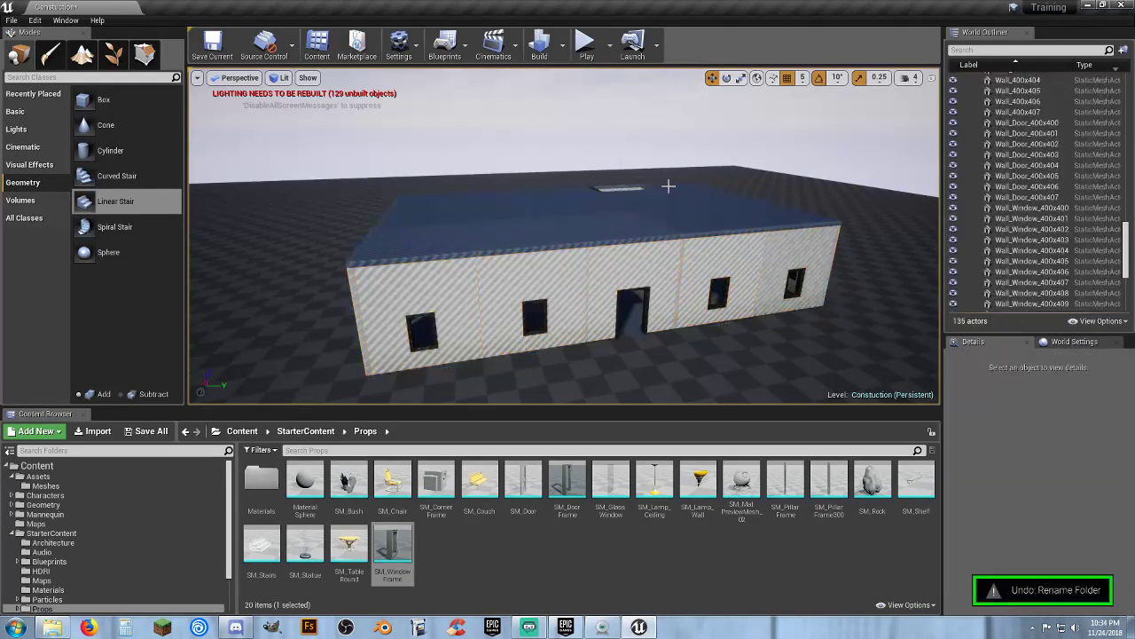
key(ctrl+z)
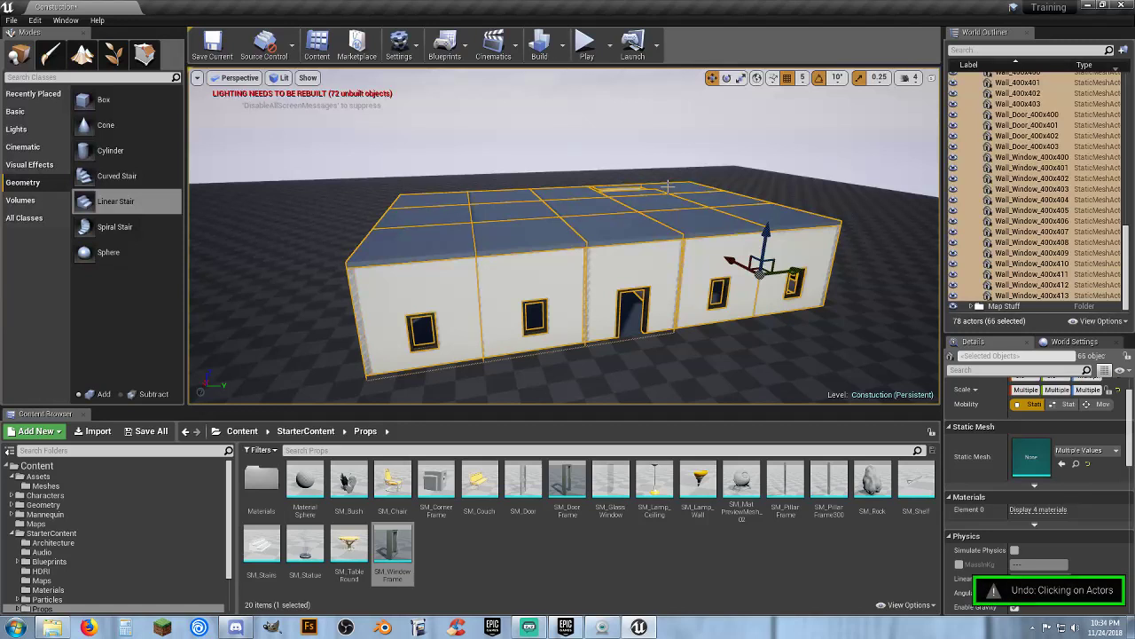
Clear the working selection and collapse the House 1 Stuff folder in the World Outliner
key(w)
right_drag(651, 207, 644, 218)
key(s)
right_drag(718, 223, 718, 223)
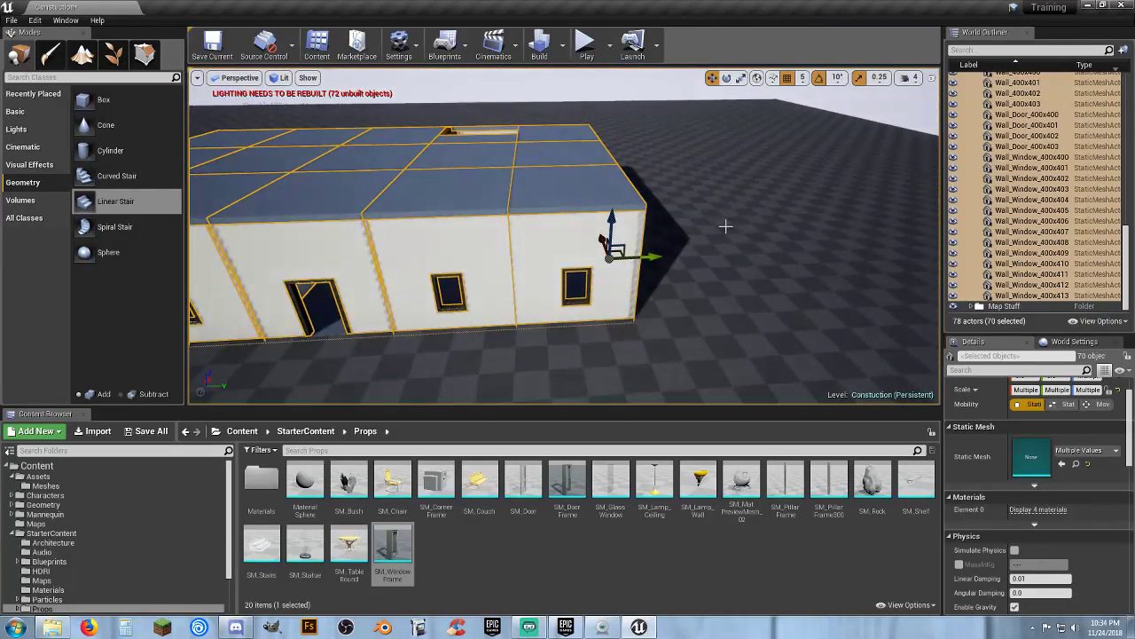
click(725, 226)
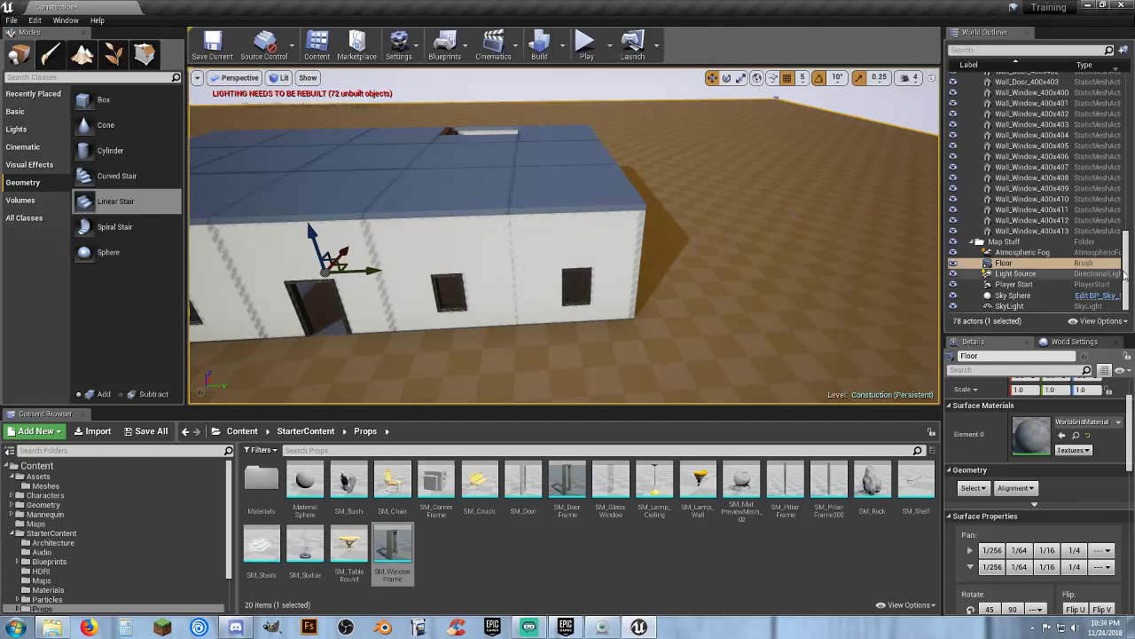
click(979, 244)
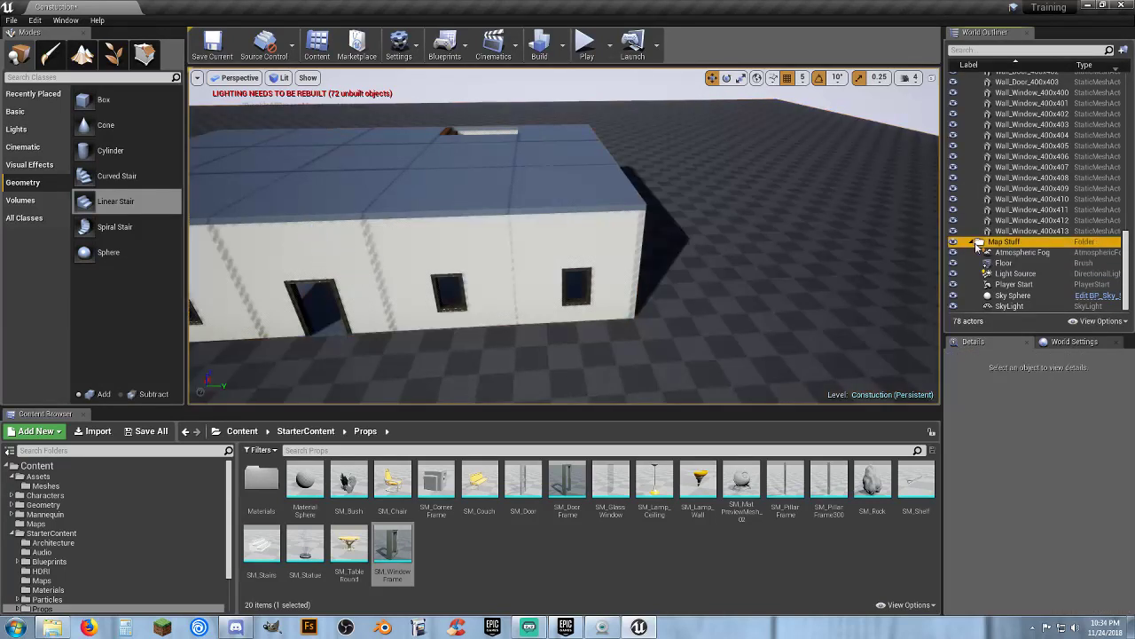
right_drag(779, 251, 687, 239)
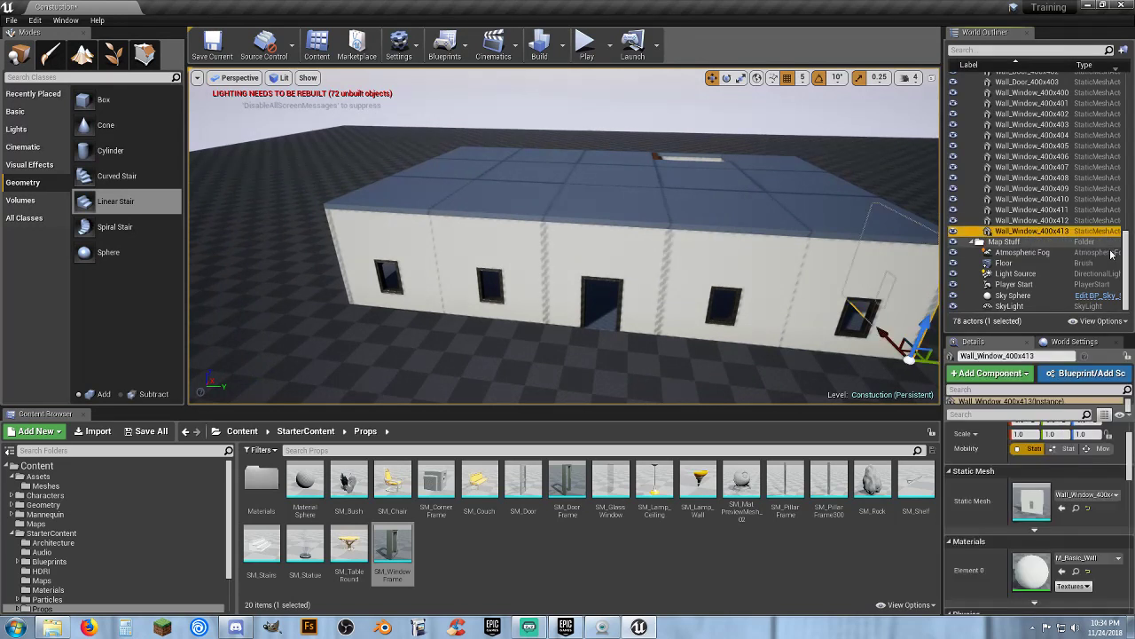
click(1095, 231)
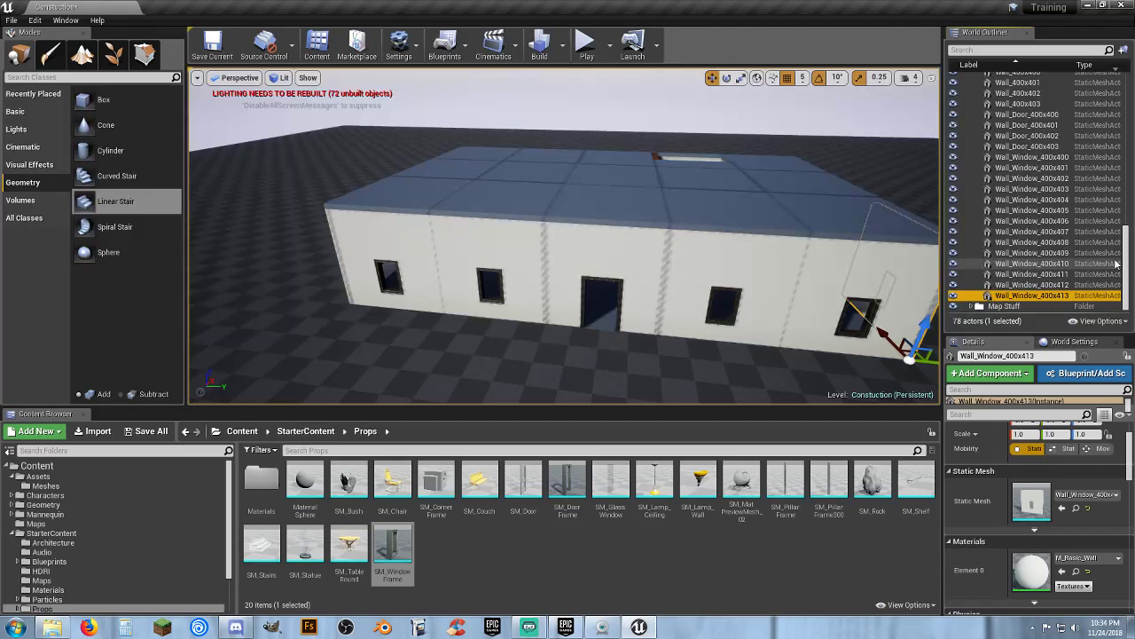
scroll(976, 247, up, 3)
scroll(1125, 73, up, 5)
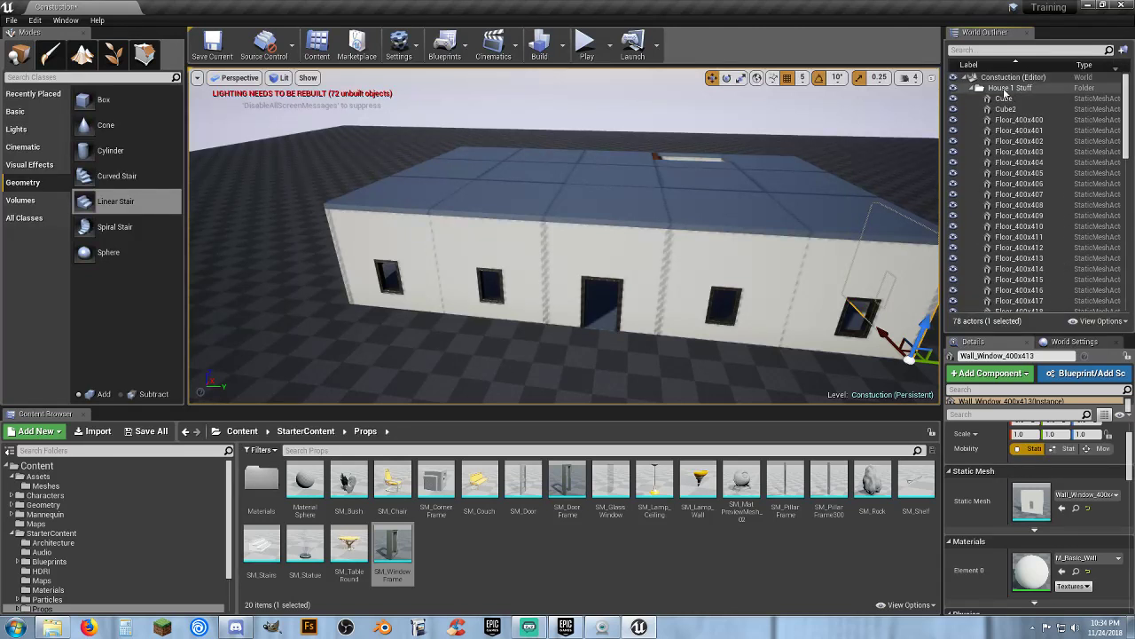
click(976, 87)
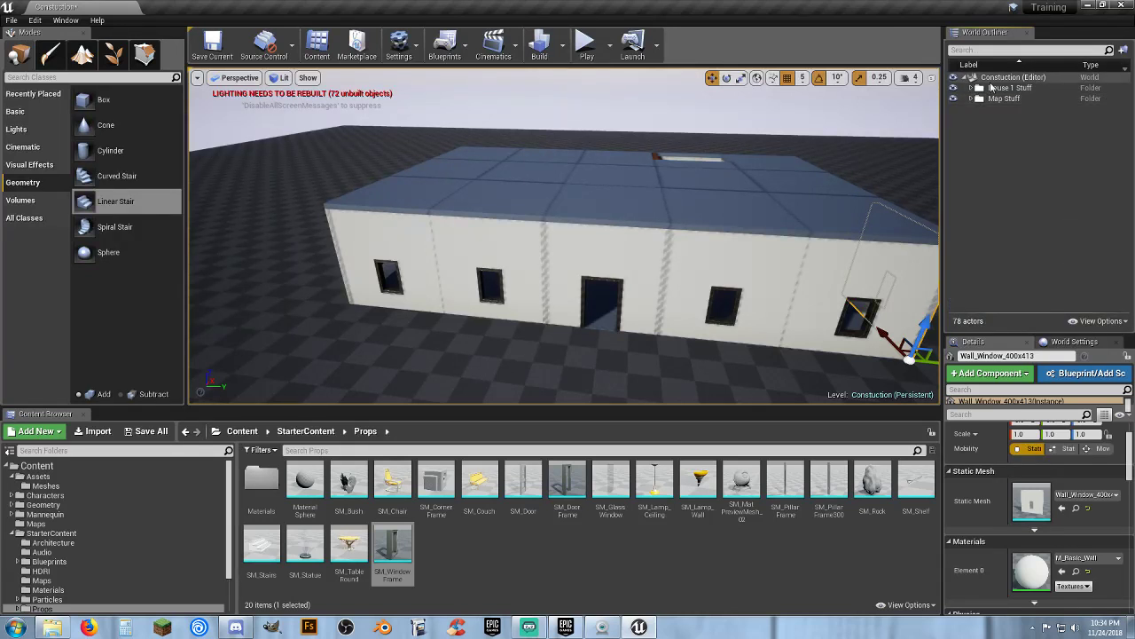
Create a new World Outliner folder named 2nd Floor
click(991, 80)
right_click(991, 81)
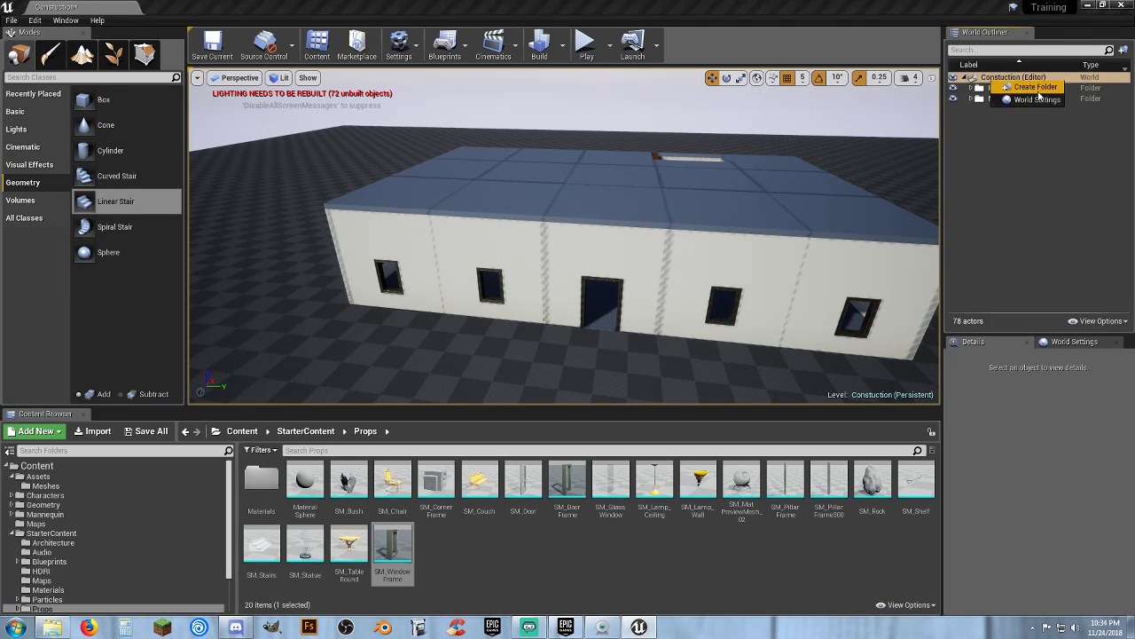
click(1034, 87)
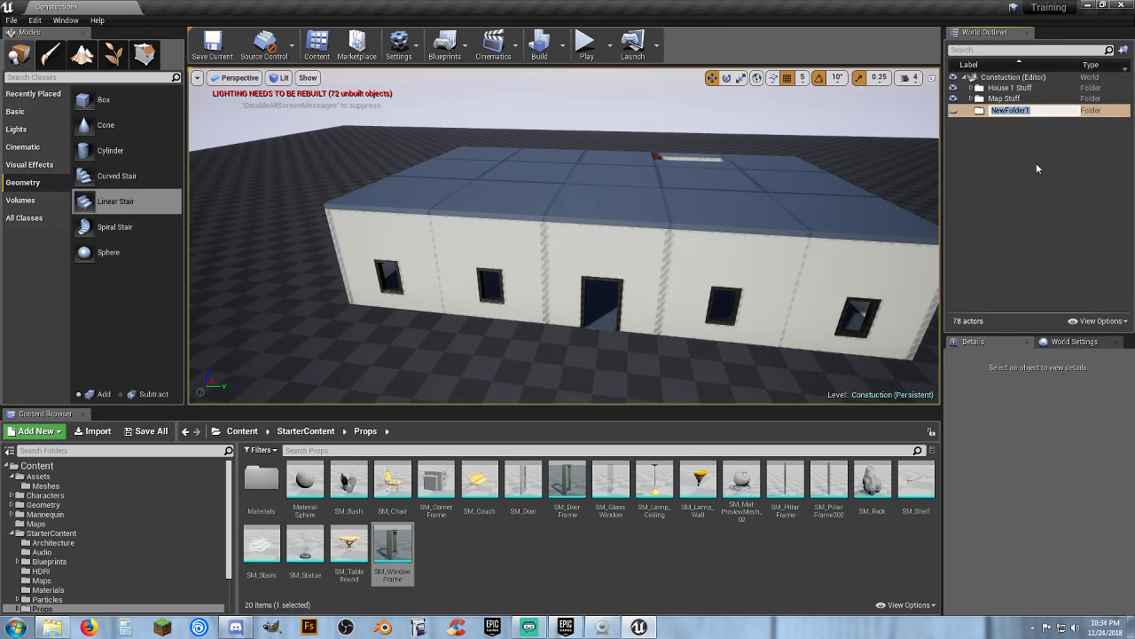
text(2nd Floor)
key(Return)
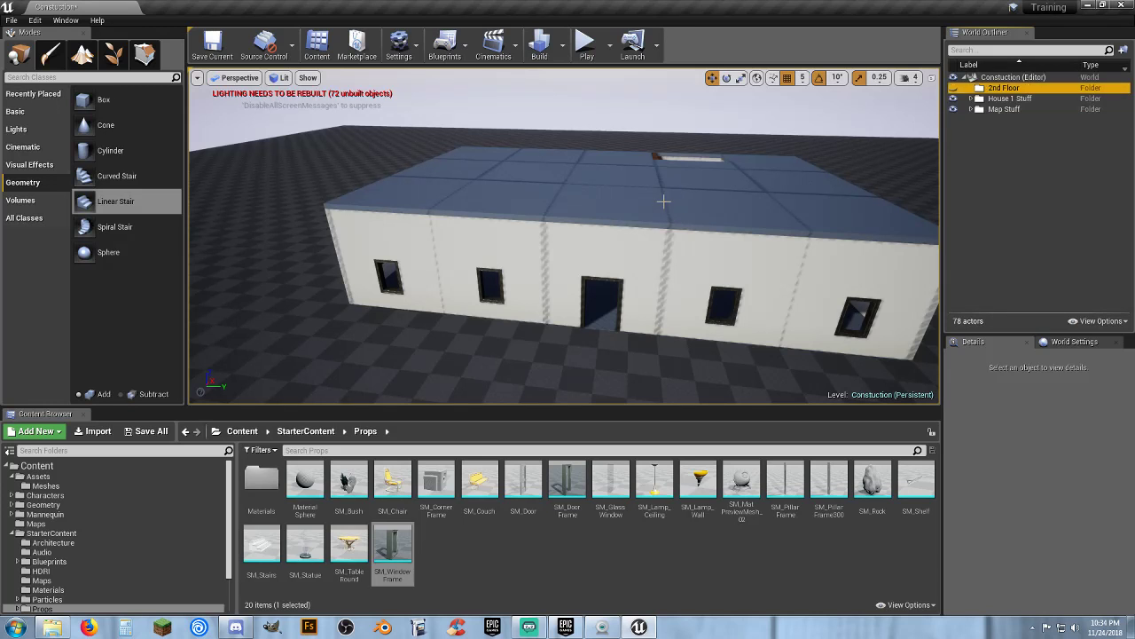
Select all House 1 Stuff actors, then deselect the ground-floor tiles inside the house
click(972, 98)
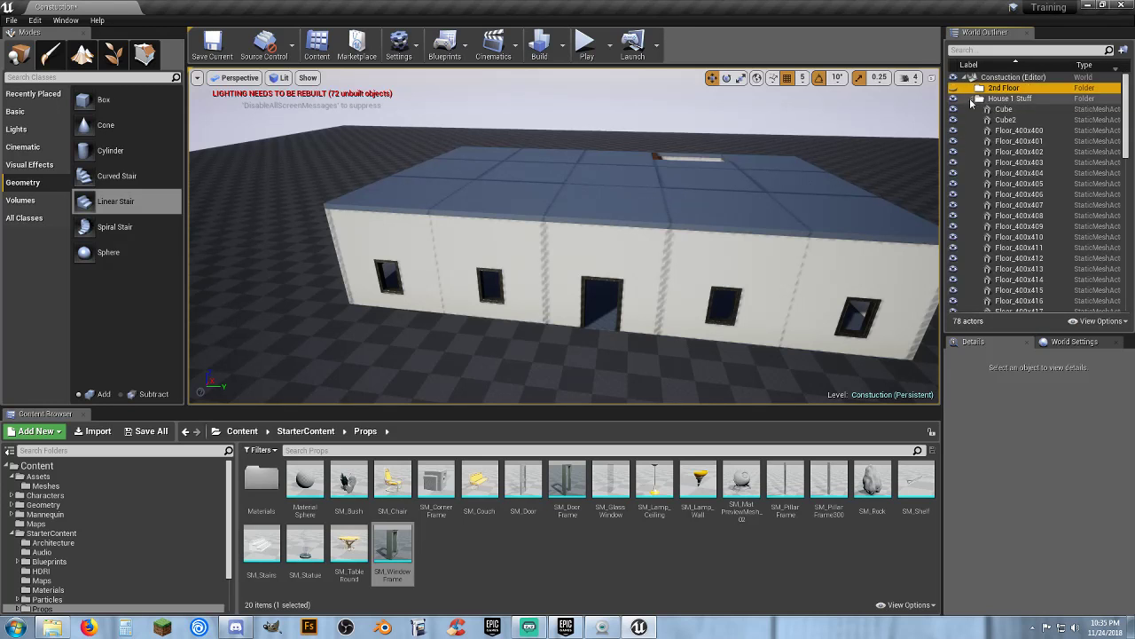
click(1003, 109)
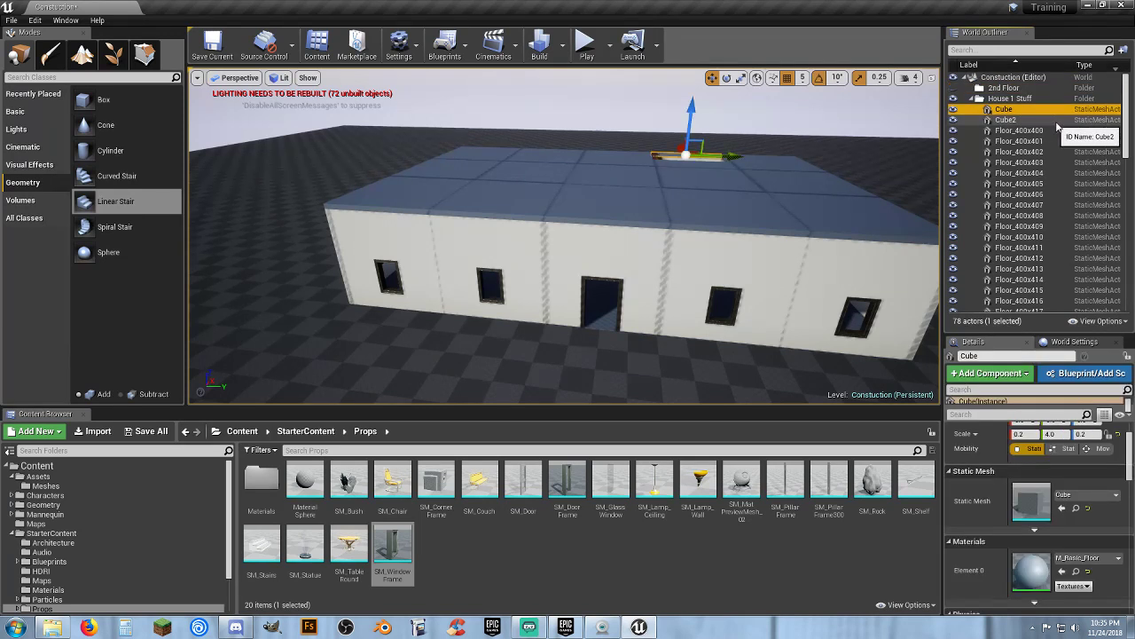
drag(1123, 120, 1125, 276)
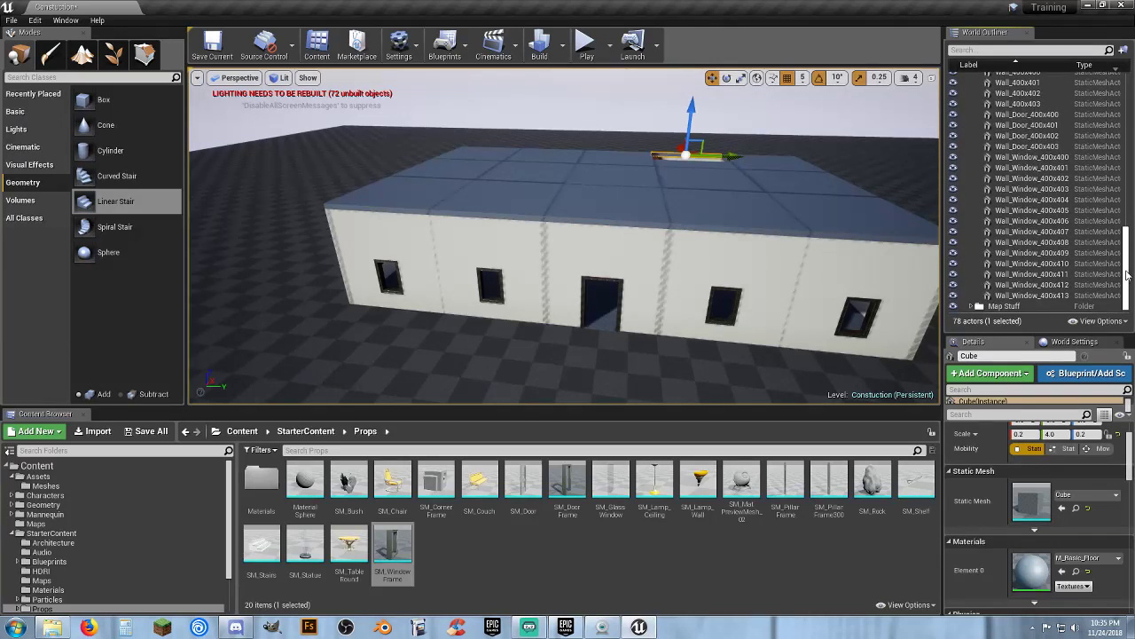
shift+click(1043, 299)
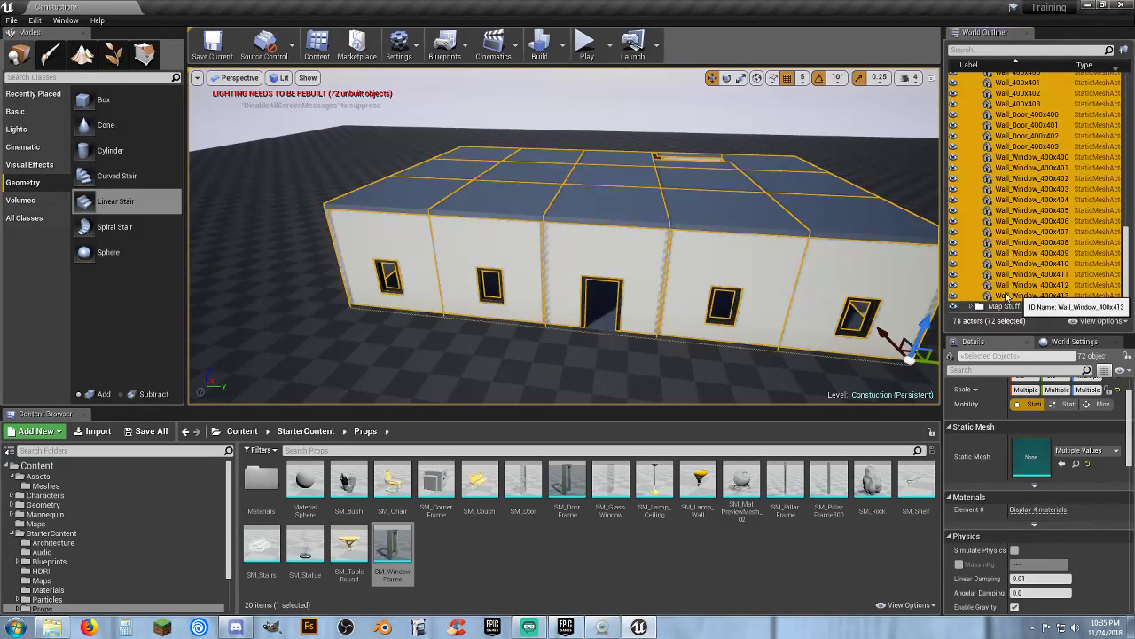
mouse_move(734, 258)
right_down()
mouse_move(776, 259)
mouse_move(785, 297)
mouse_move(728, 263)
right_up()
key(w)
ctrl+click(632, 239)
ctrl+click(456, 226)
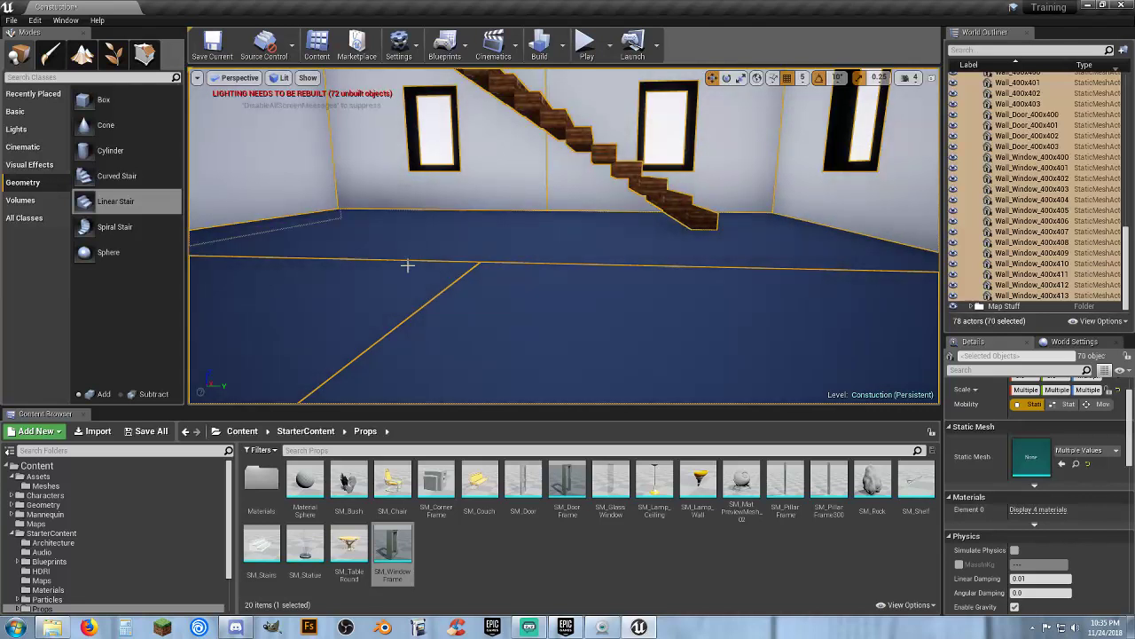
ctrl+click(393, 283)
ctrl+click(510, 304)
right_drag(532, 261, 532, 261)
right_drag(424, 251, 424, 251)
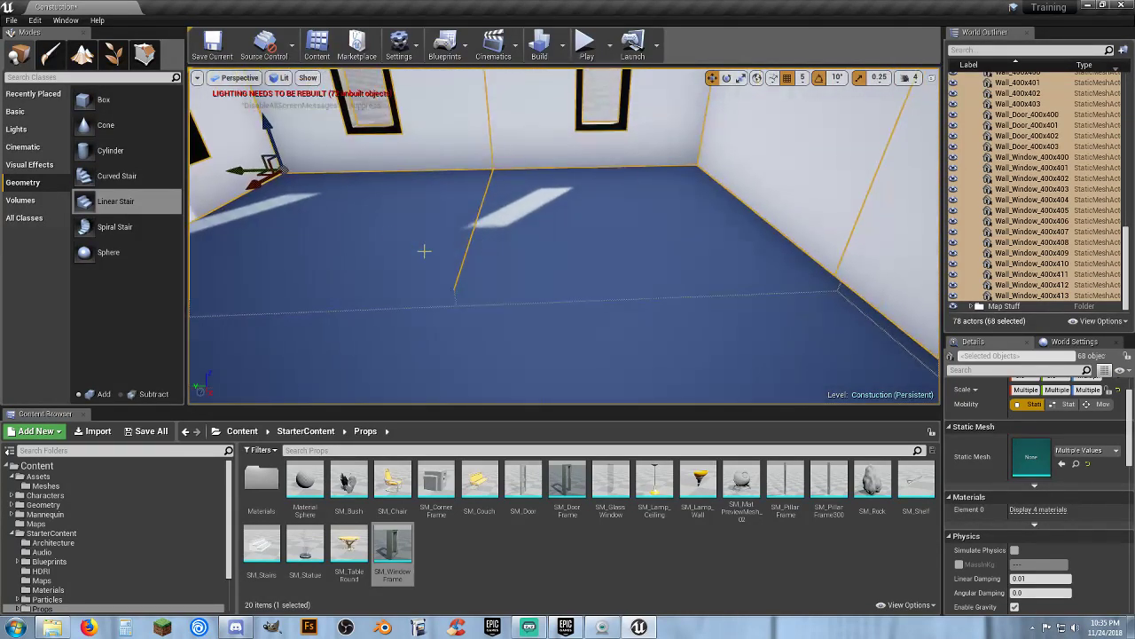
right_drag(595, 252, 594, 252)
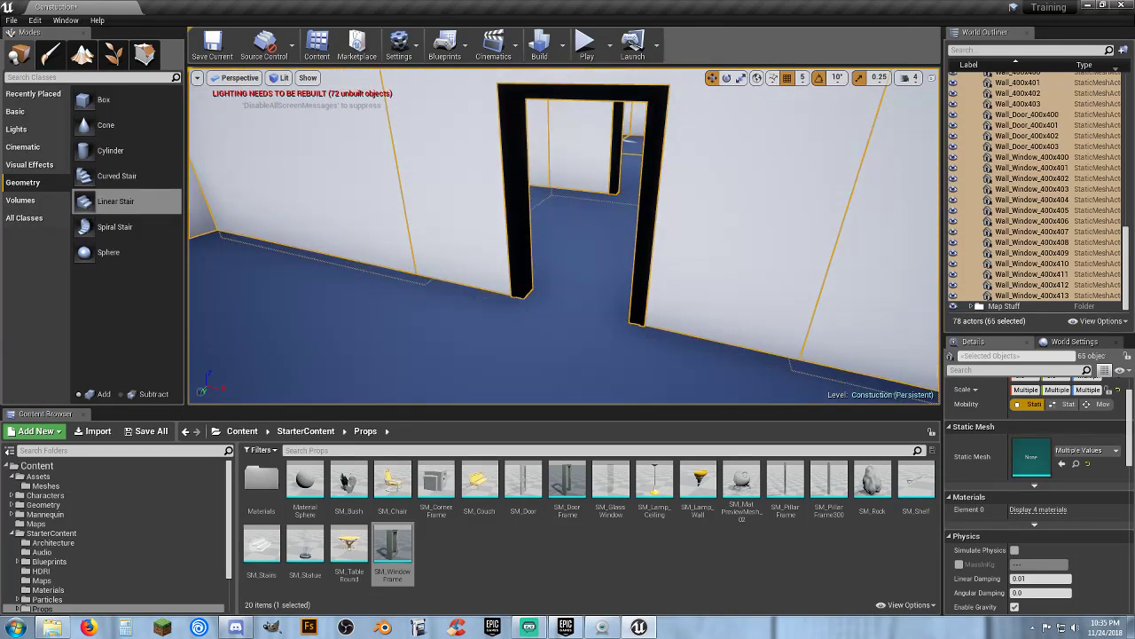
right_drag(509, 201, 529, 206)
ctrl+click(530, 207)
ctrl+click(597, 210)
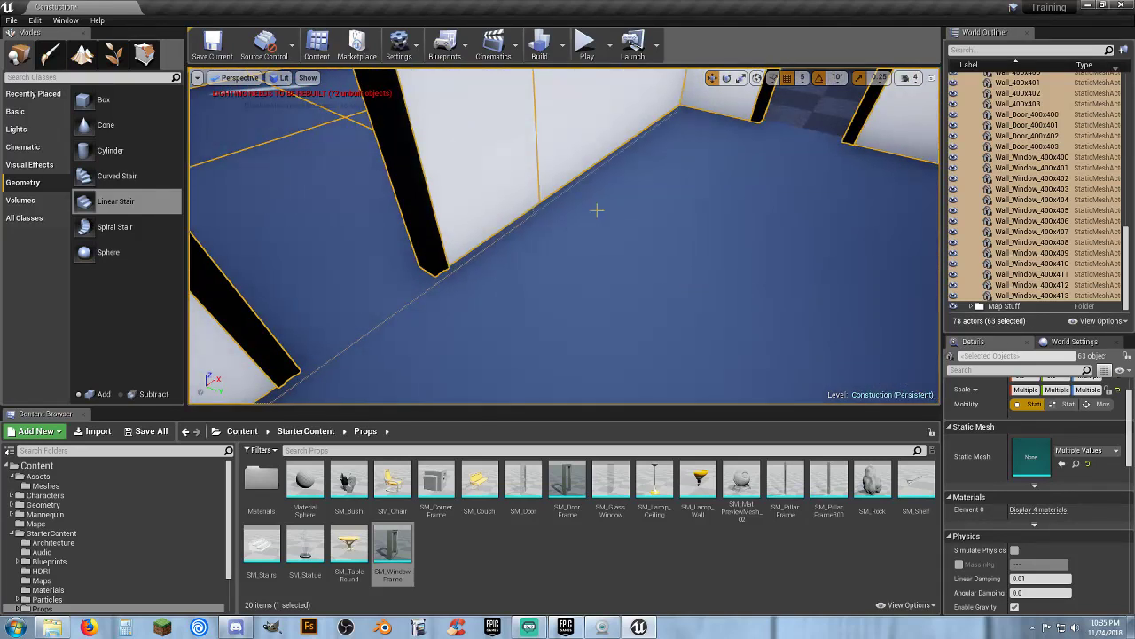
right_drag(350, 222, 460, 235)
ctrl+click(639, 322)
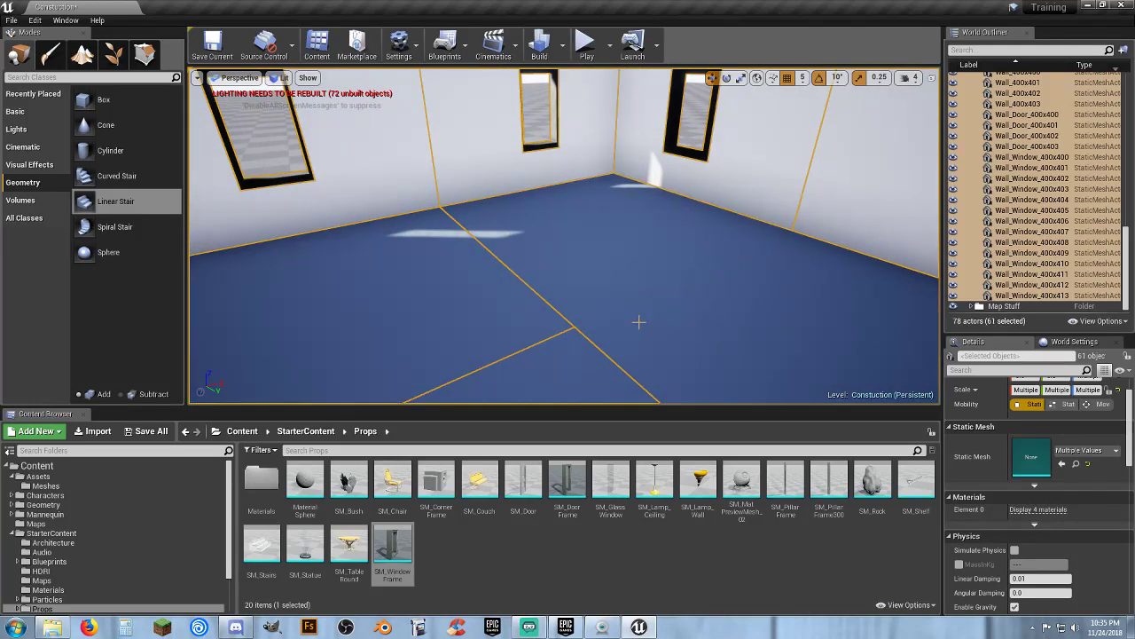
ctrl+click(446, 294)
mouse_move(619, 253)
right_down()
mouse_move(565, 246)
mouse_move(825, 252)
mouse_move(736, 279)
mouse_move(631, 245)
right_up()
key(s)
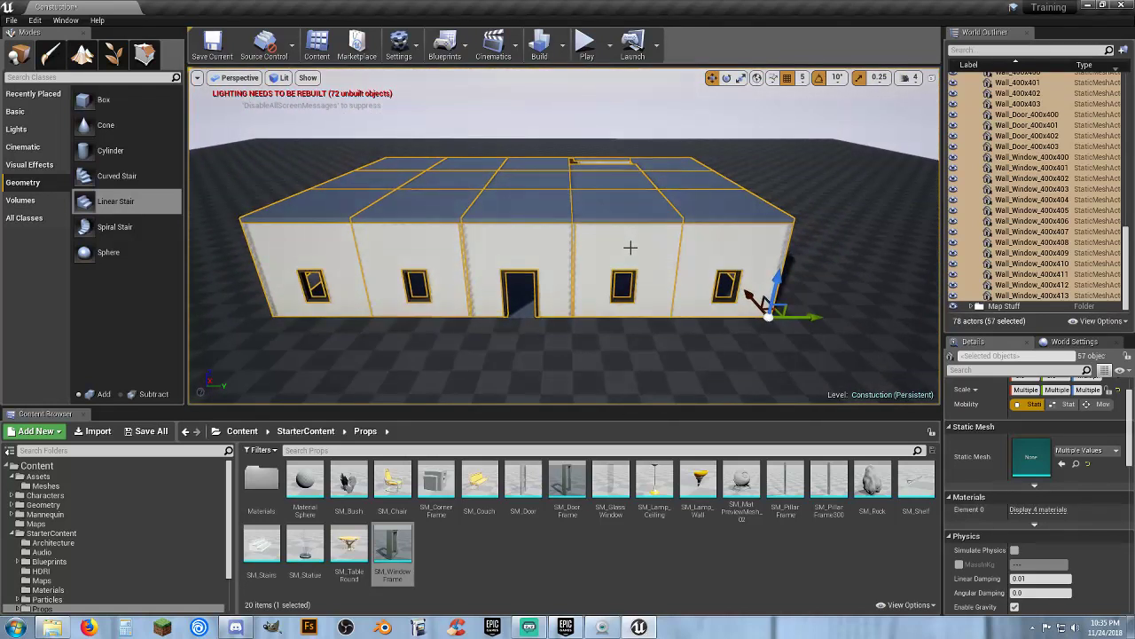
Duplicate the selected house pieces and raise the copy on top to form a second storey
key(ctrl+w)
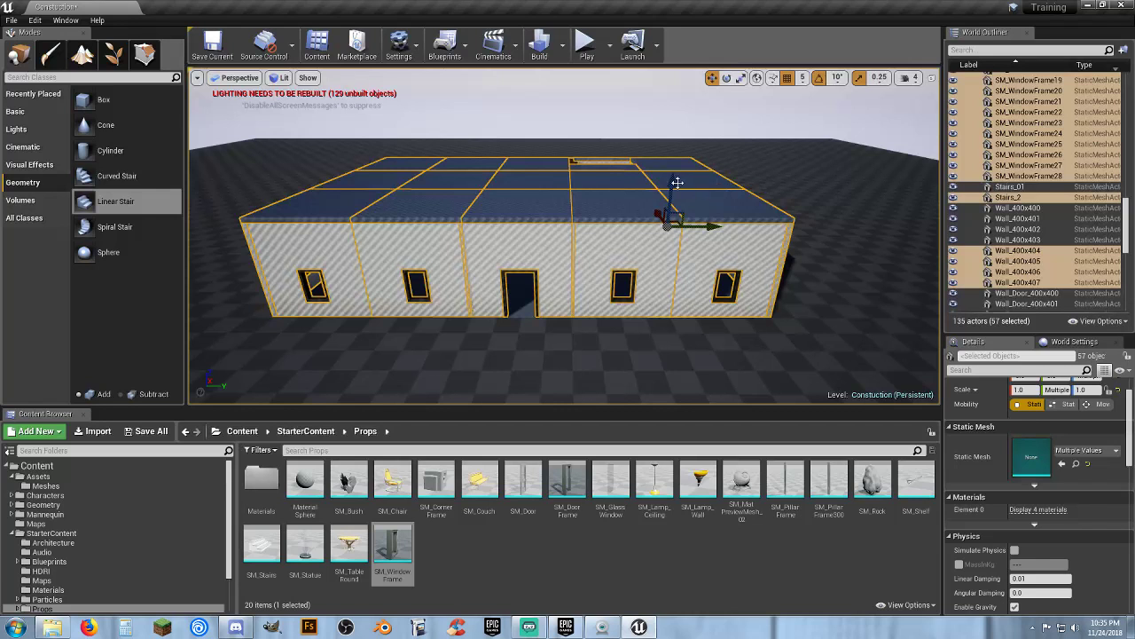
drag(667, 177, 665, 111)
right_drag(665, 112, 713, 160)
key(f)
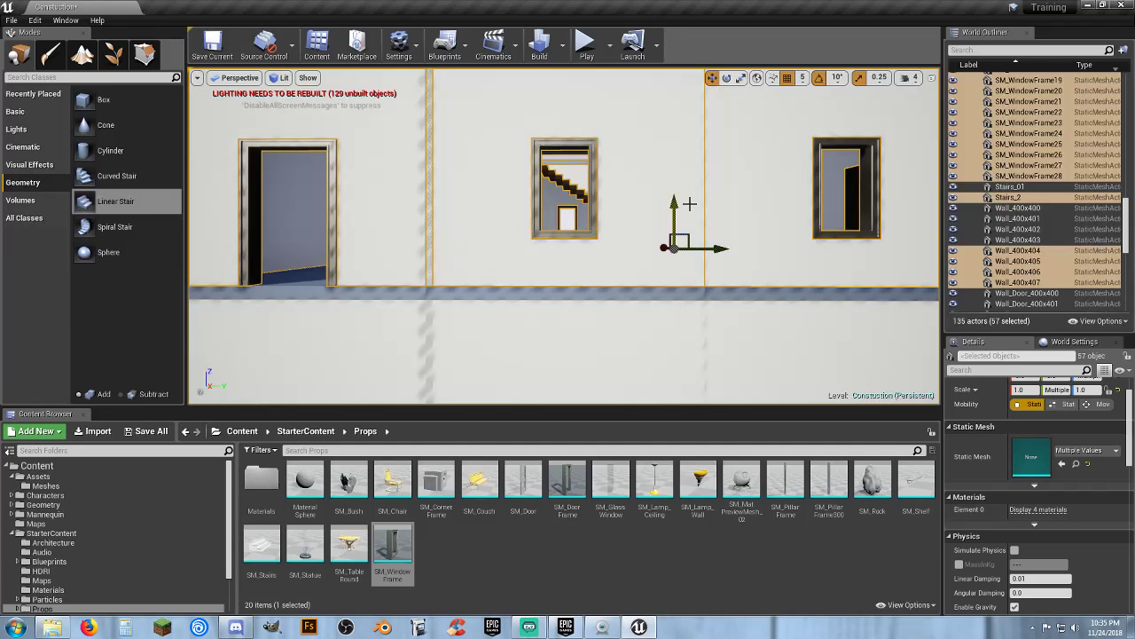
Move the duplicated second-storey actors into the 2nd Floor folder
key(s)
right_drag(690, 204, 741, 203)
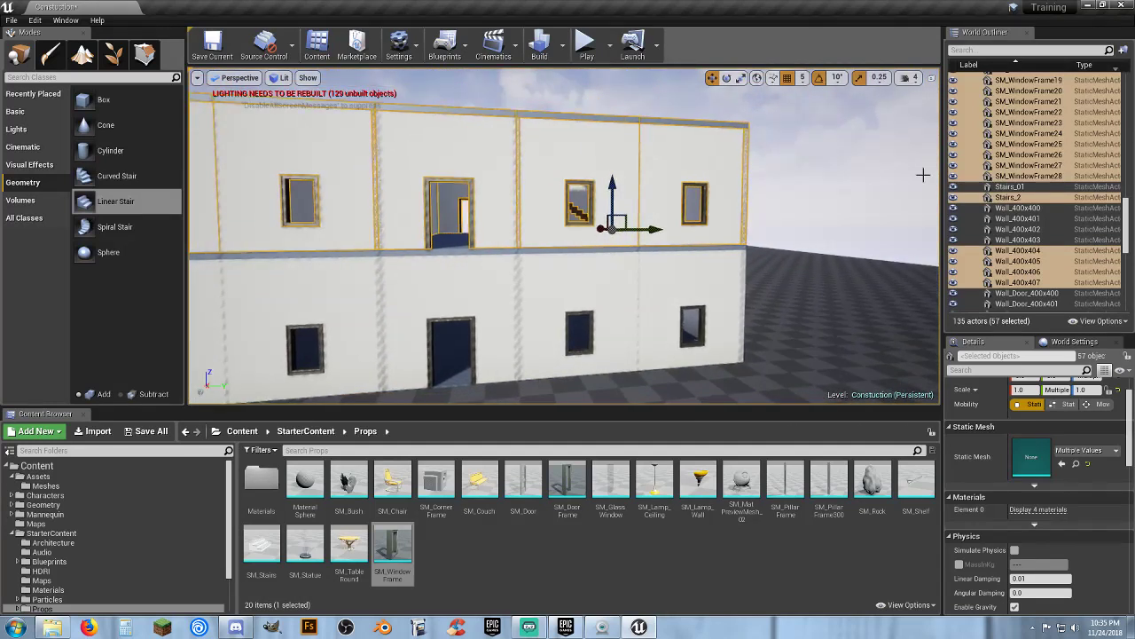
right_click(1002, 170)
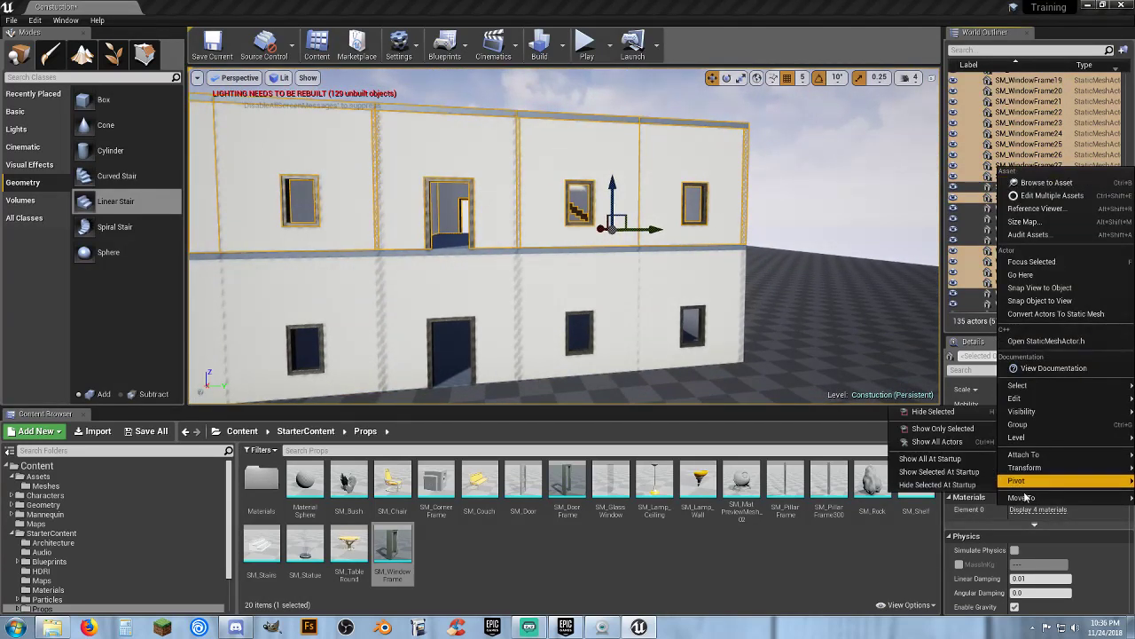
mouse_move(1024, 497)
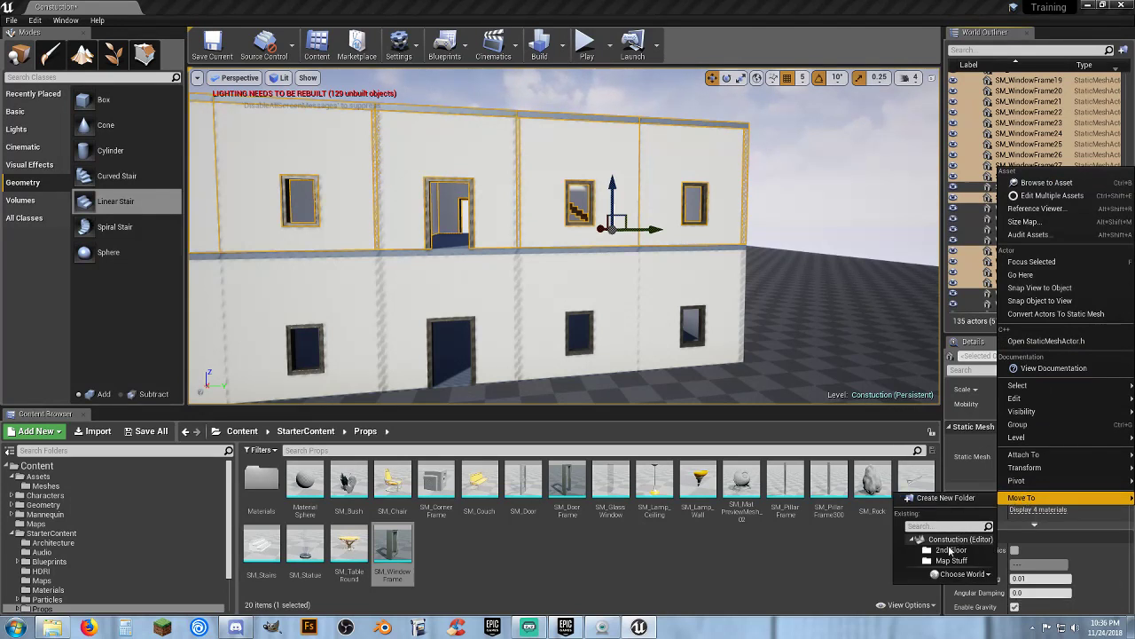
click(949, 550)
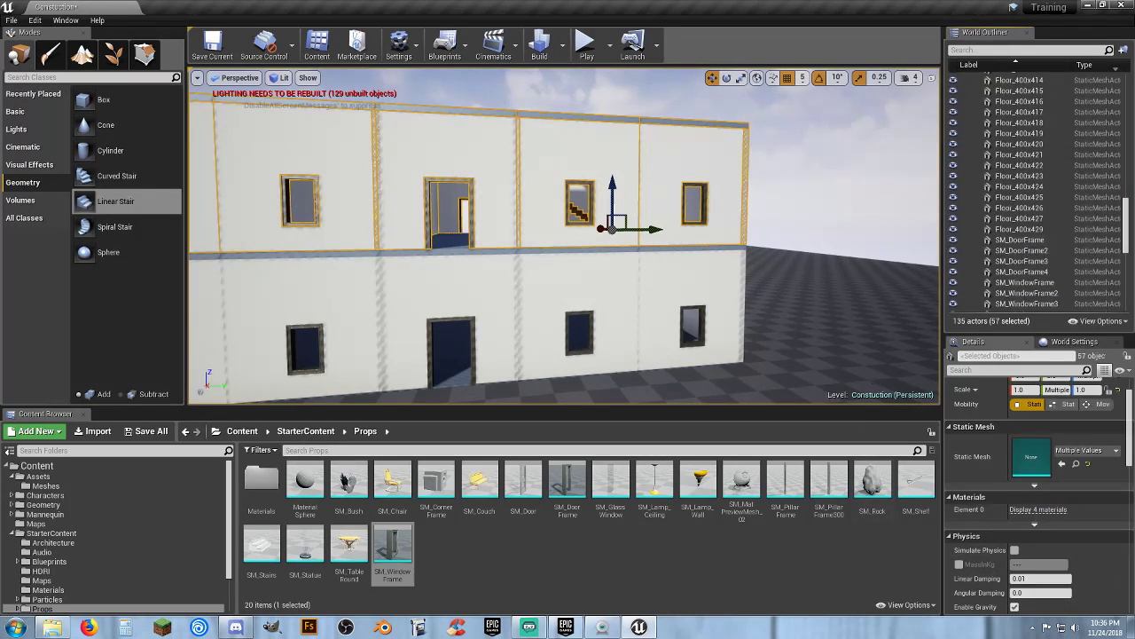
drag(1127, 231, 1119, 73)
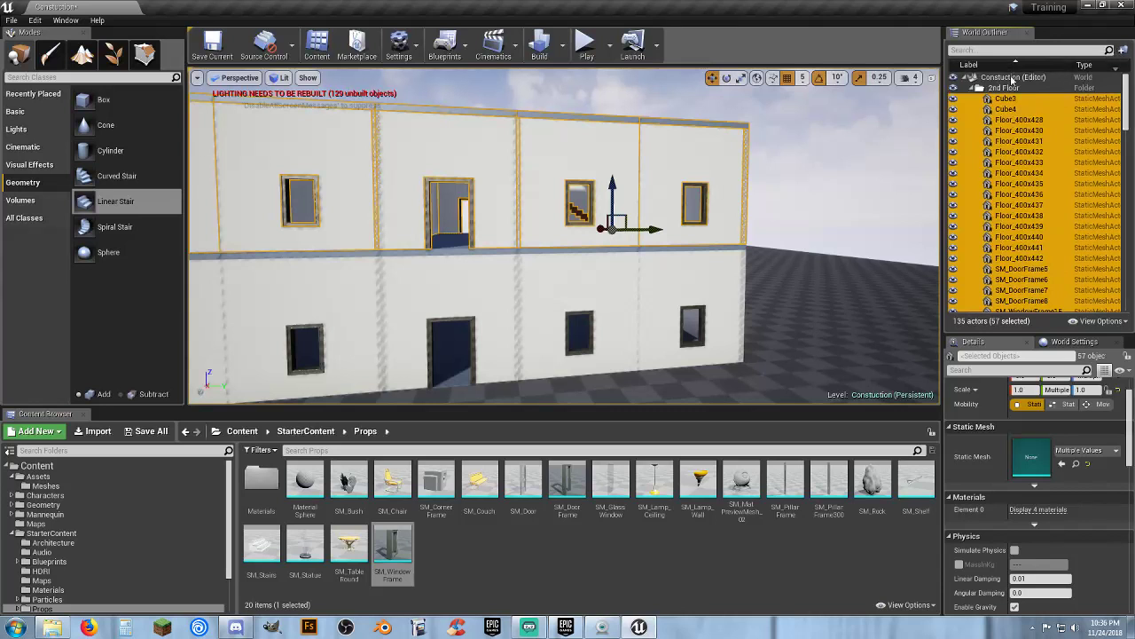
click(972, 88)
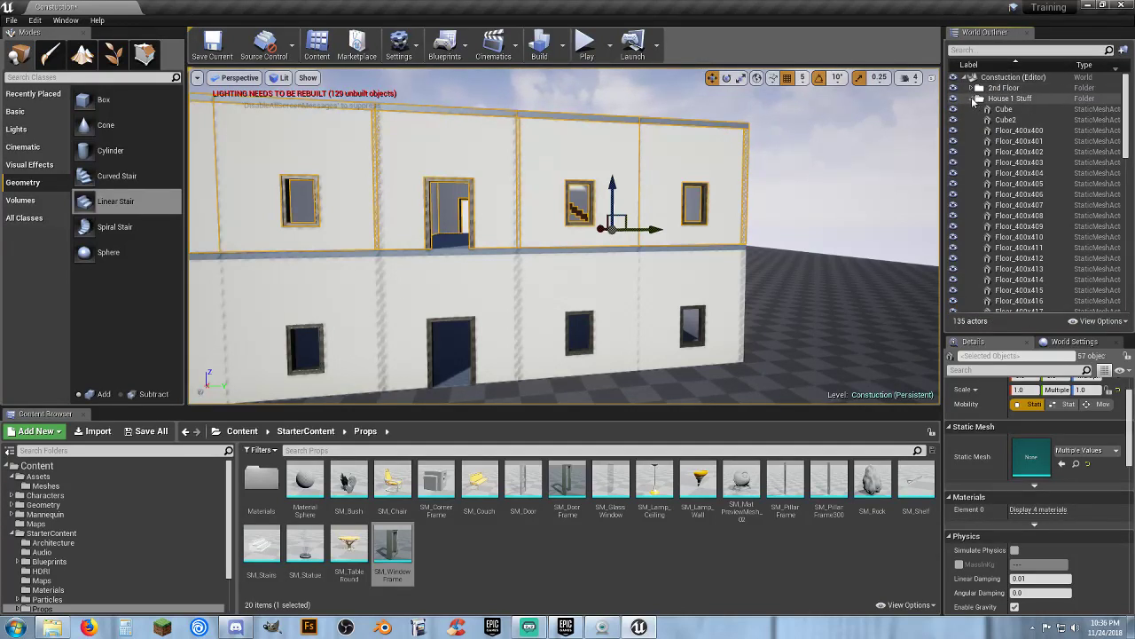
Replace the two second-storey door walls with the plain Wall_400x400 mesh
click(971, 98)
click(1001, 88)
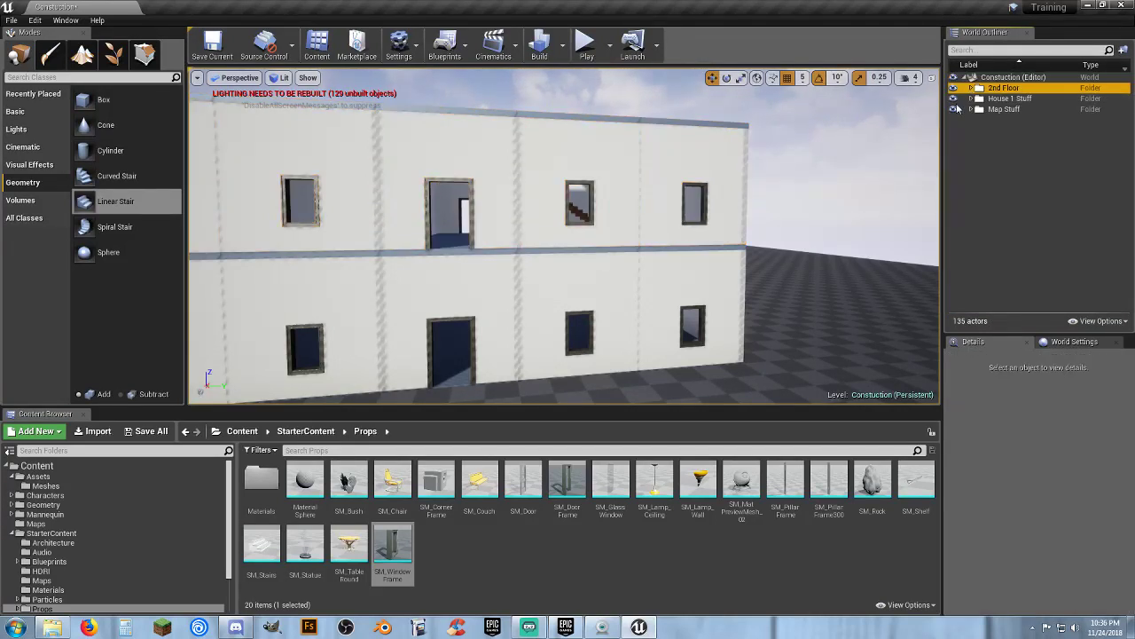
click(487, 175)
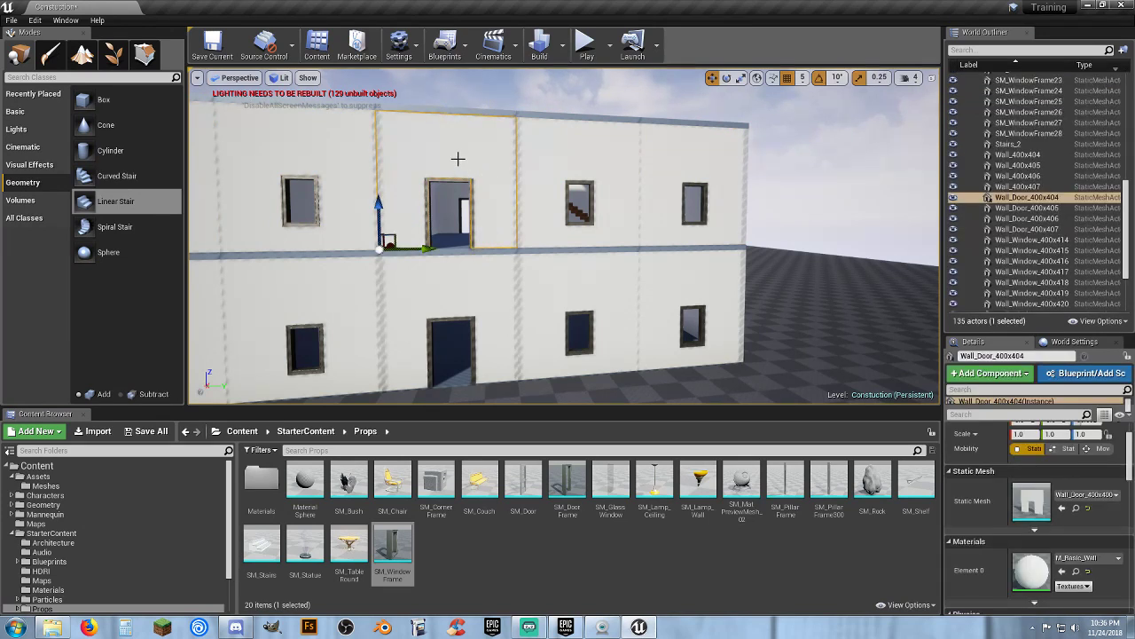
right_drag(564, 236, 589, 241)
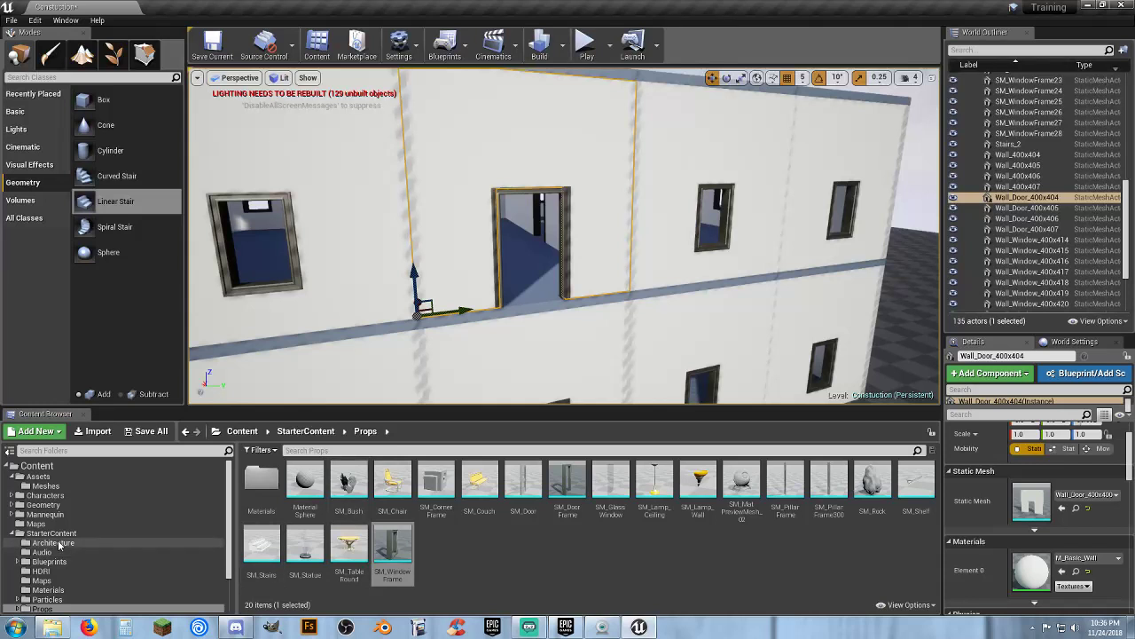
click(61, 543)
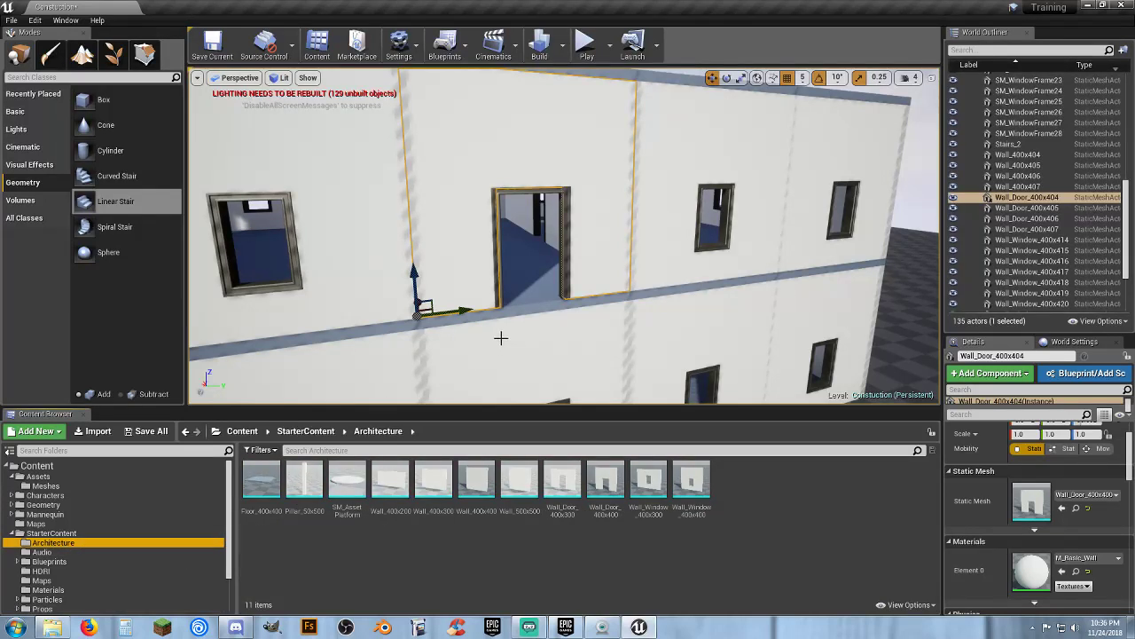
right_drag(500, 337, 495, 336)
ctrl+click(553, 273)
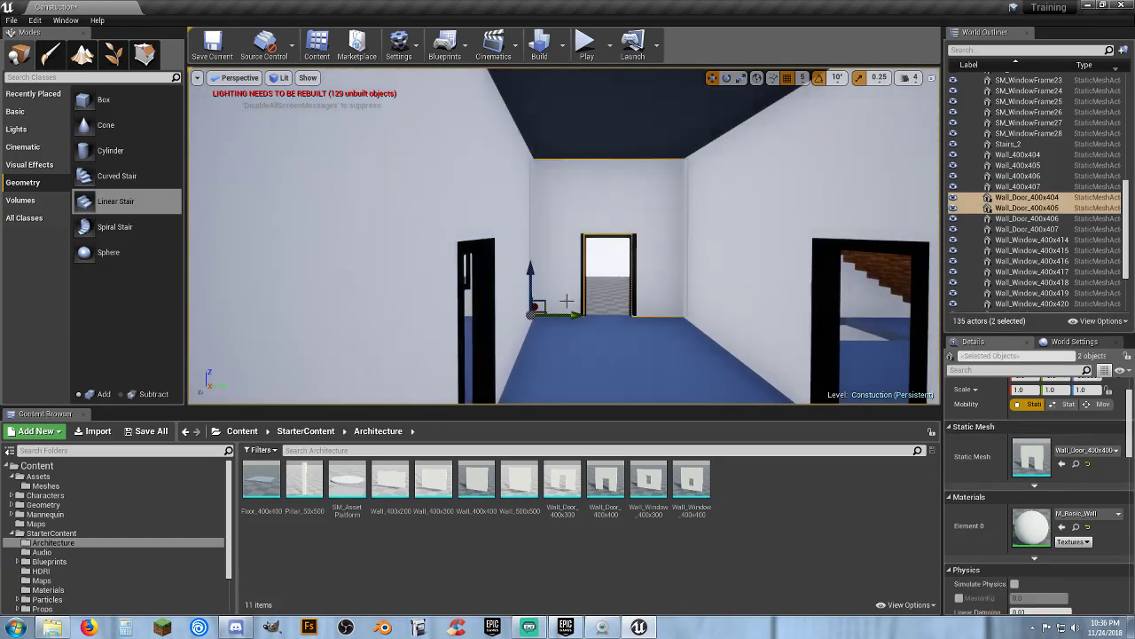
key(f)
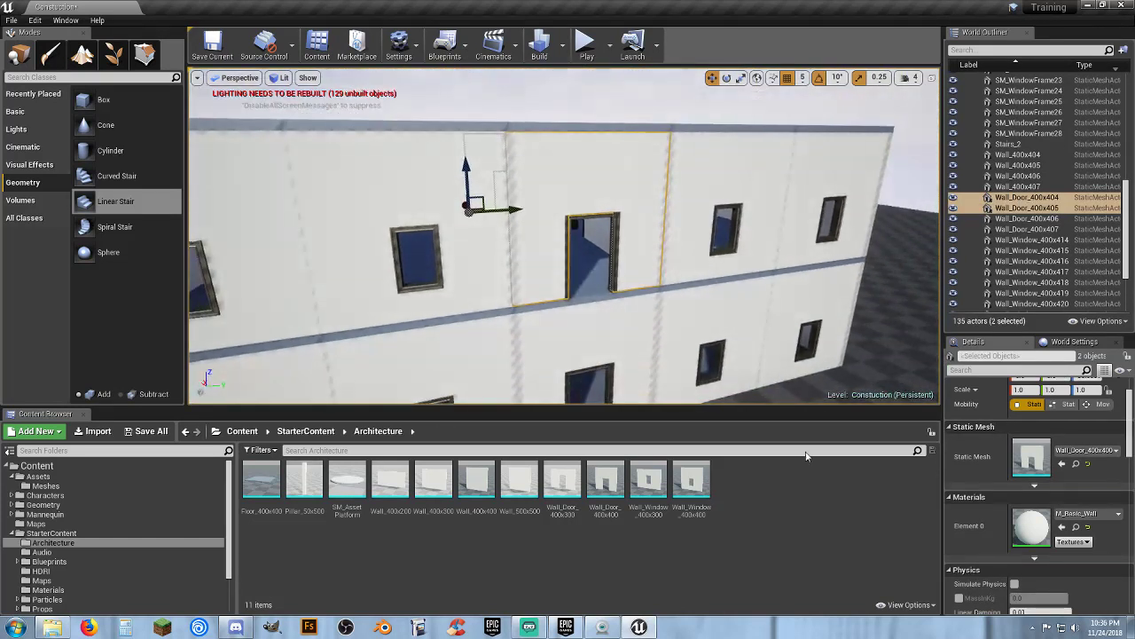
click(479, 513)
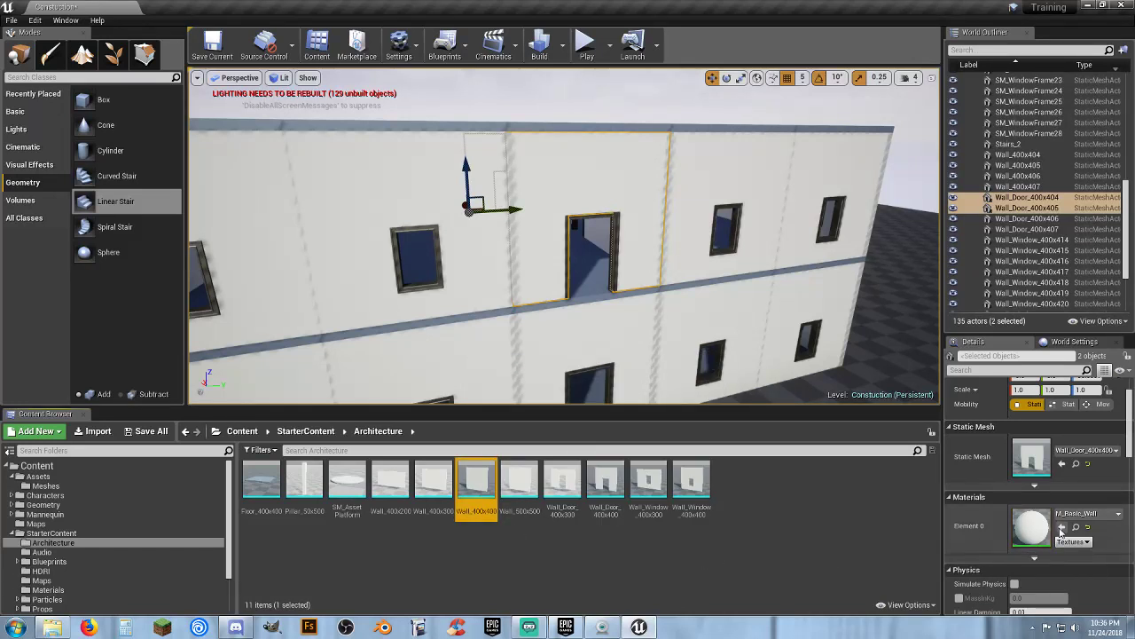
click(1063, 528)
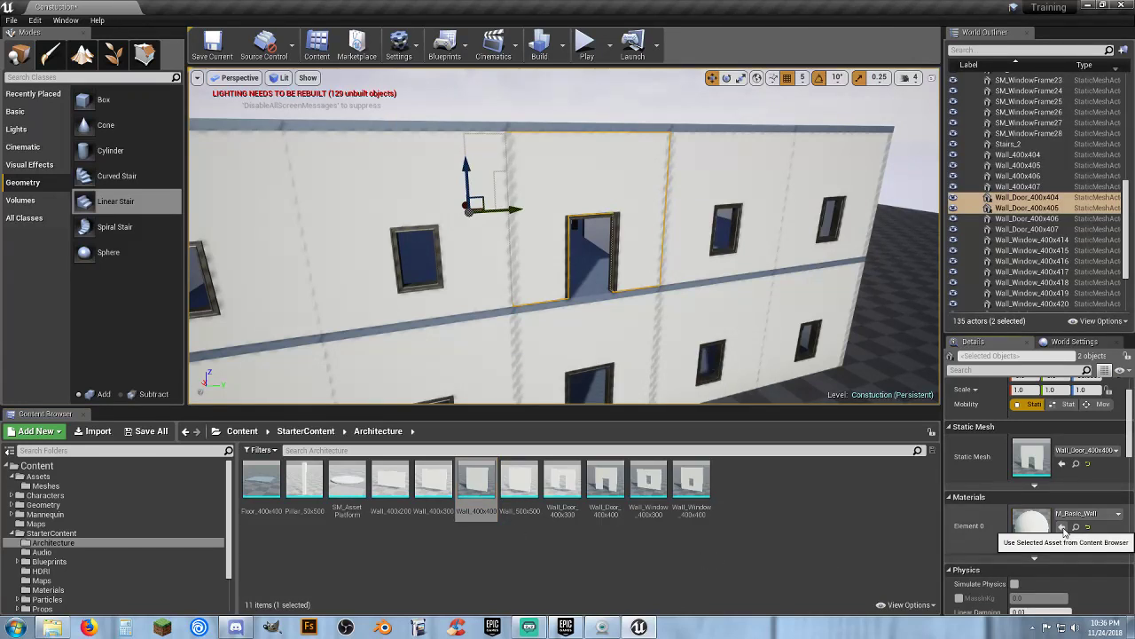
click(1062, 464)
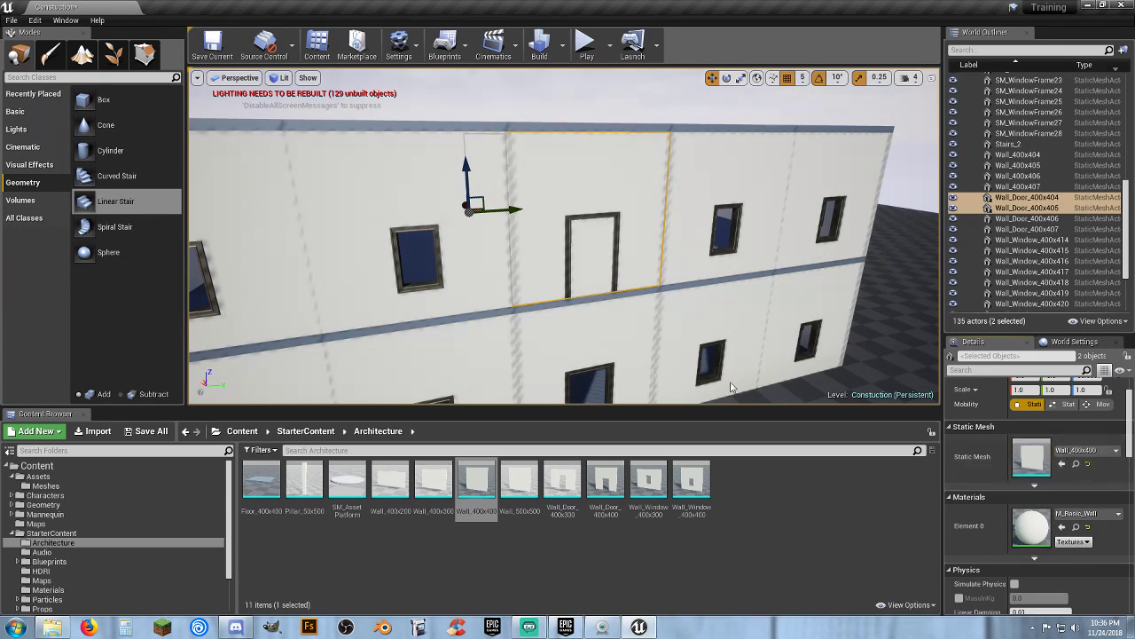
Swap the meshes of the two second-storey door frames to SM_WindowFrame
click(615, 271)
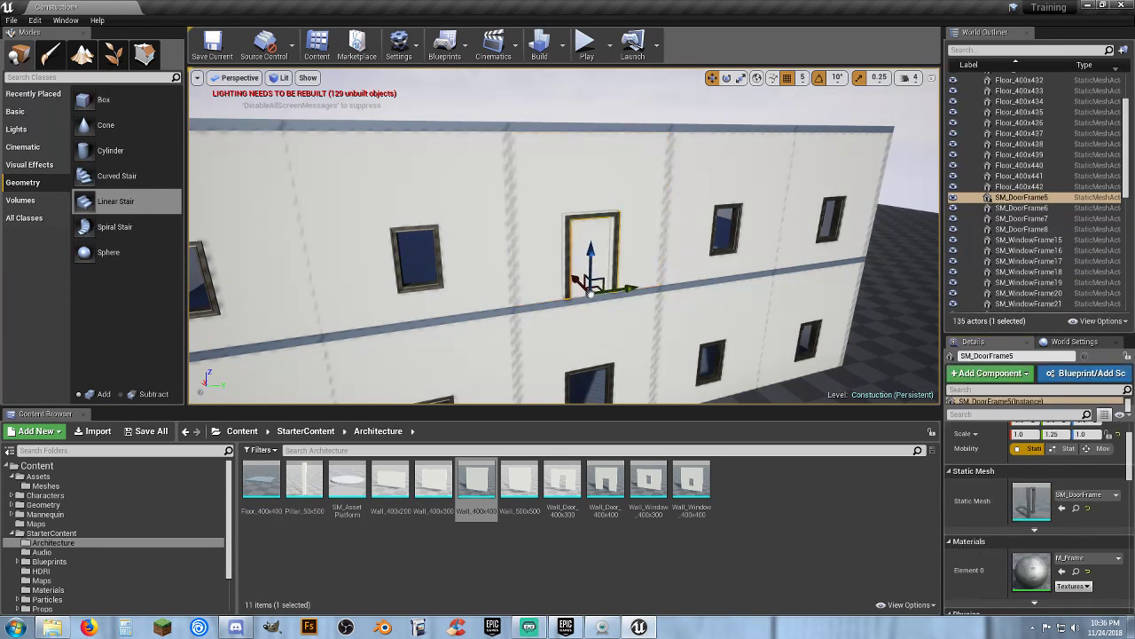
key(w)
mouse_move(615, 270)
right_down()
mouse_move(559, 244)
mouse_move(627, 257)
right_up()
ctrl+click(645, 257)
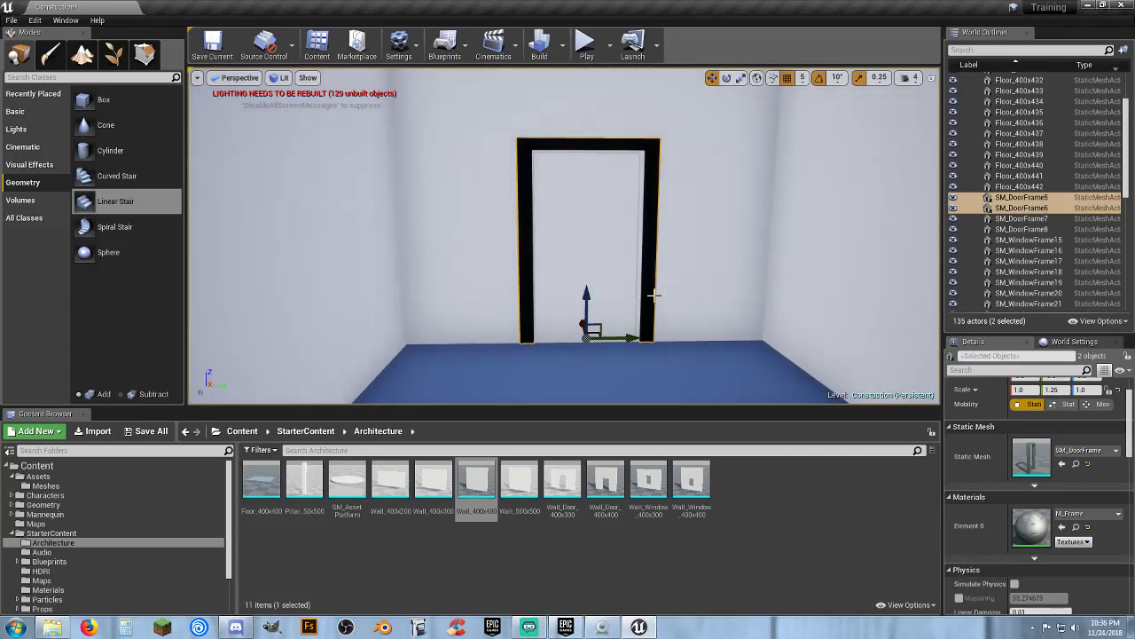
key(w)
right_drag(645, 306, 568, 355)
key(s)
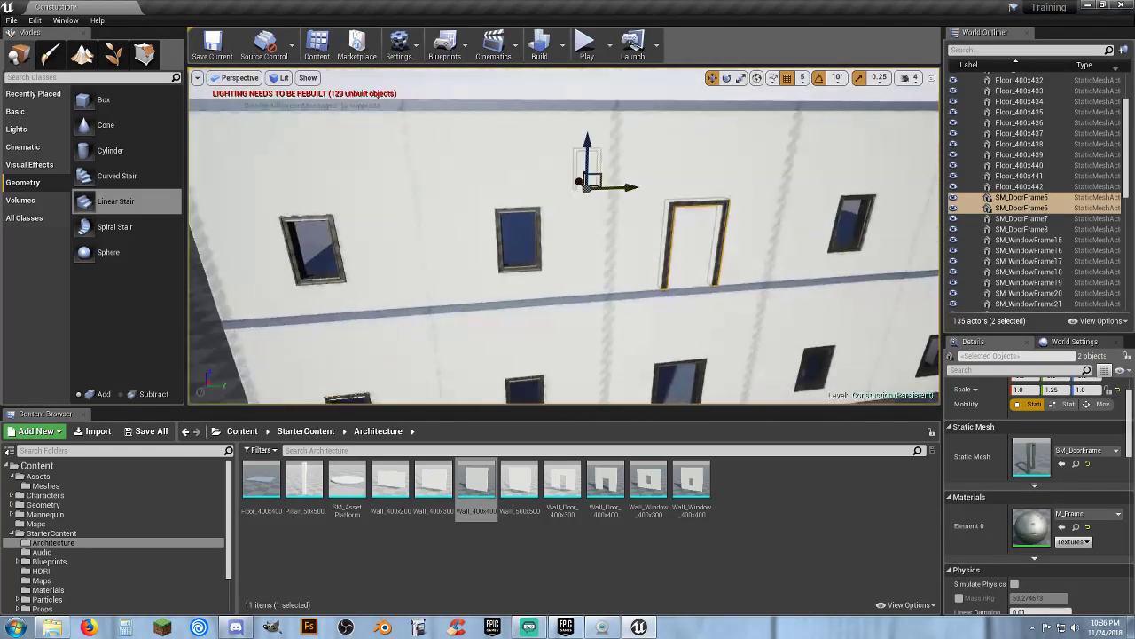
click(46, 609)
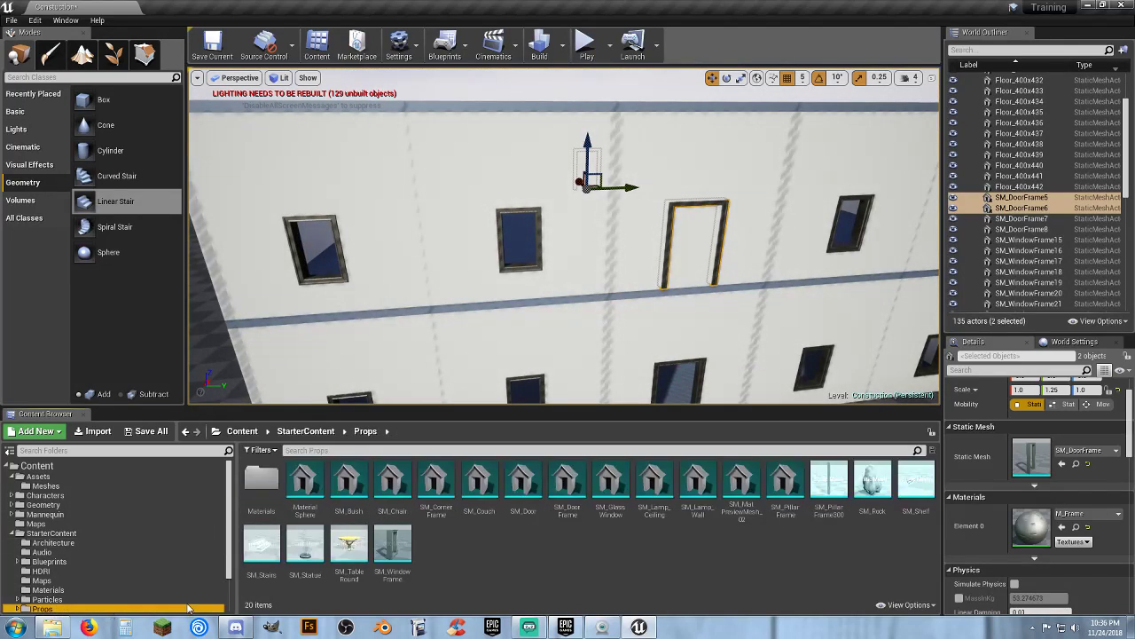
click(400, 555)
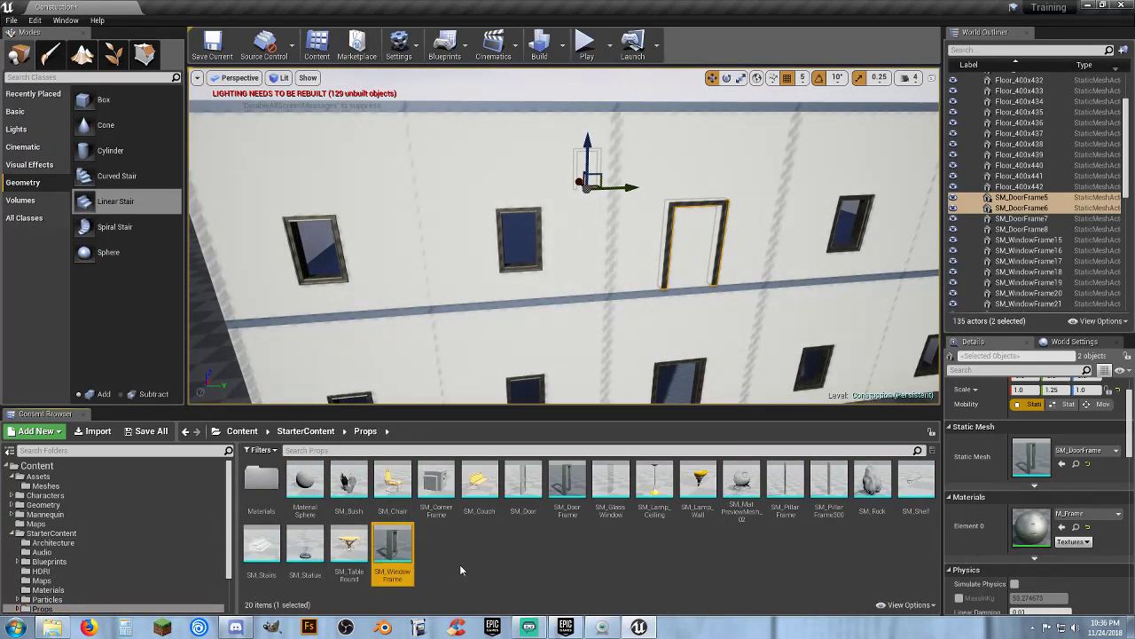
click(1062, 464)
right_drag(747, 326, 747, 326)
key(f)
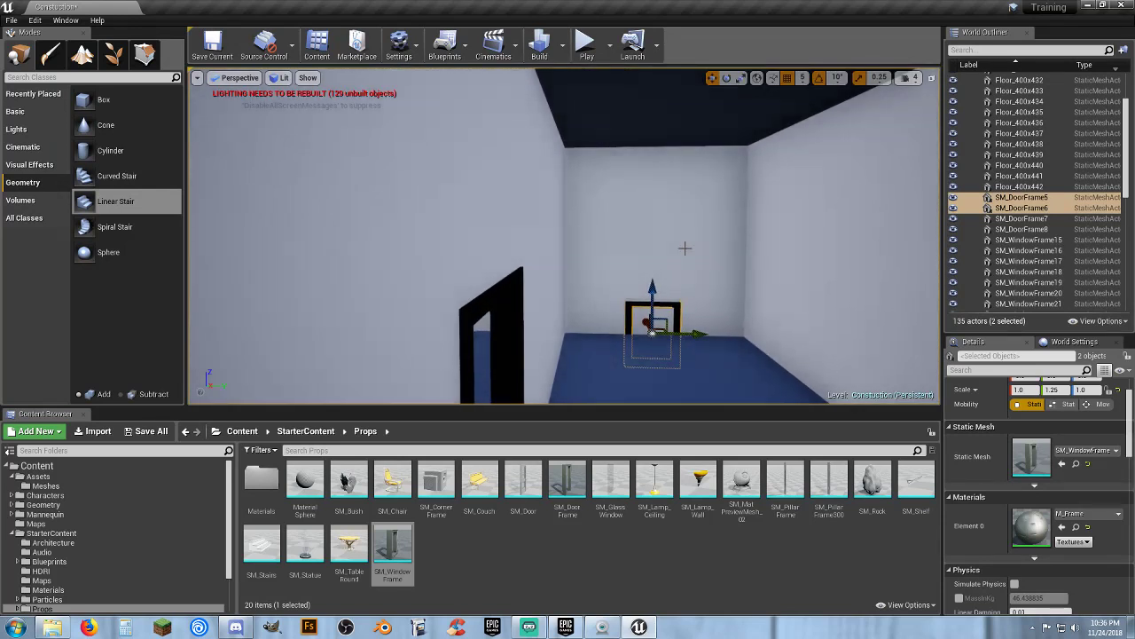
Swap the meshes of both second-storey front walls to Wall_Window_400x400
click(685, 248)
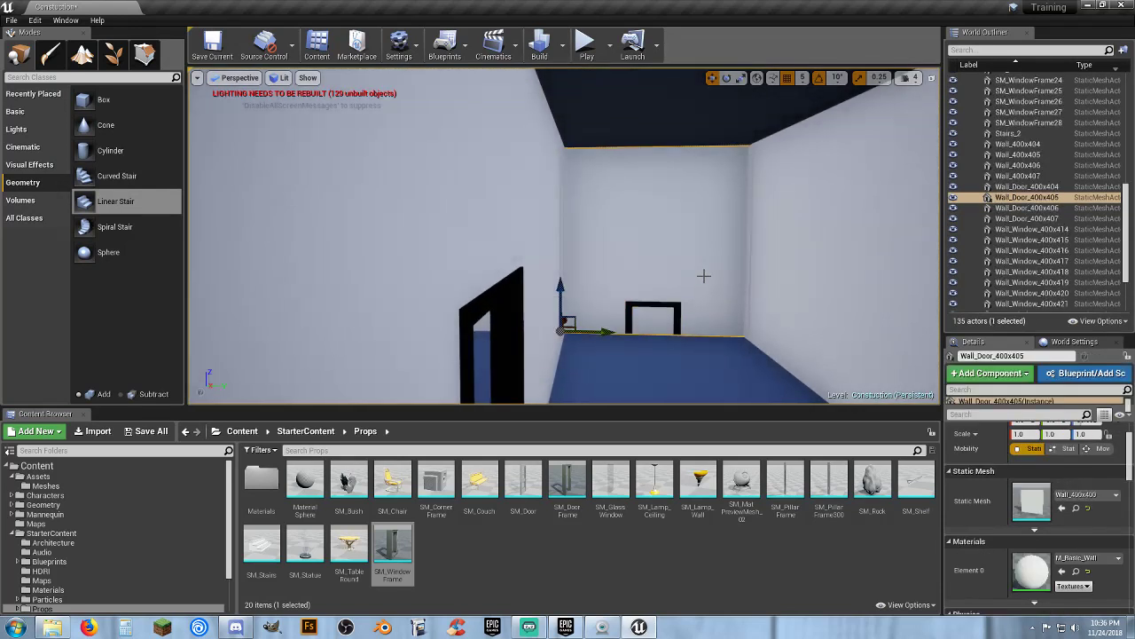
key(f)
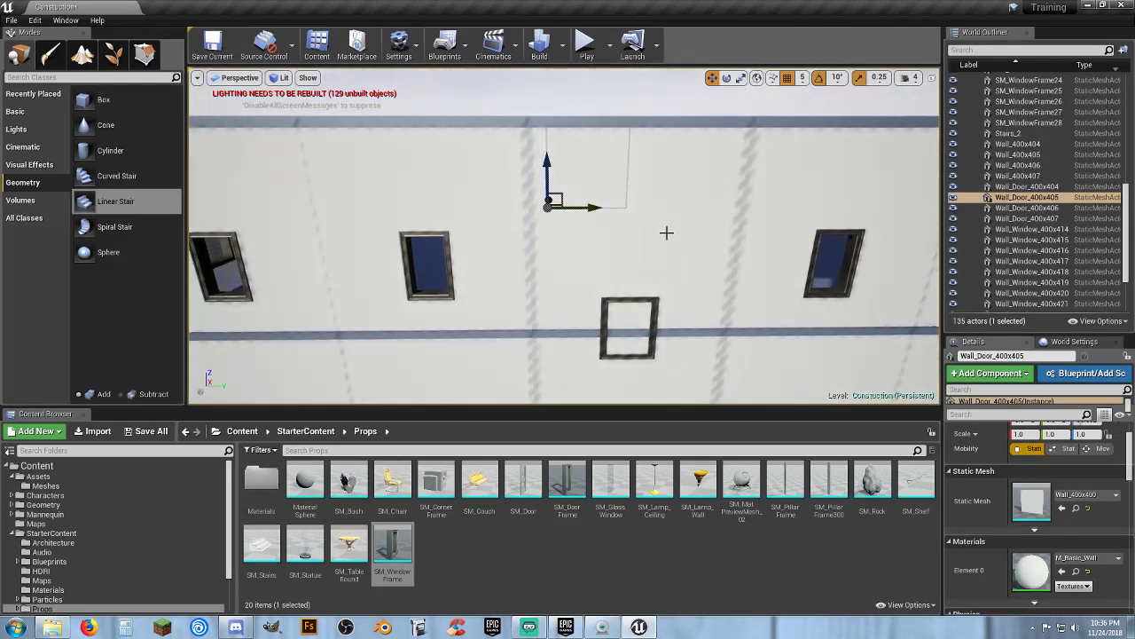
ctrl+click(667, 233)
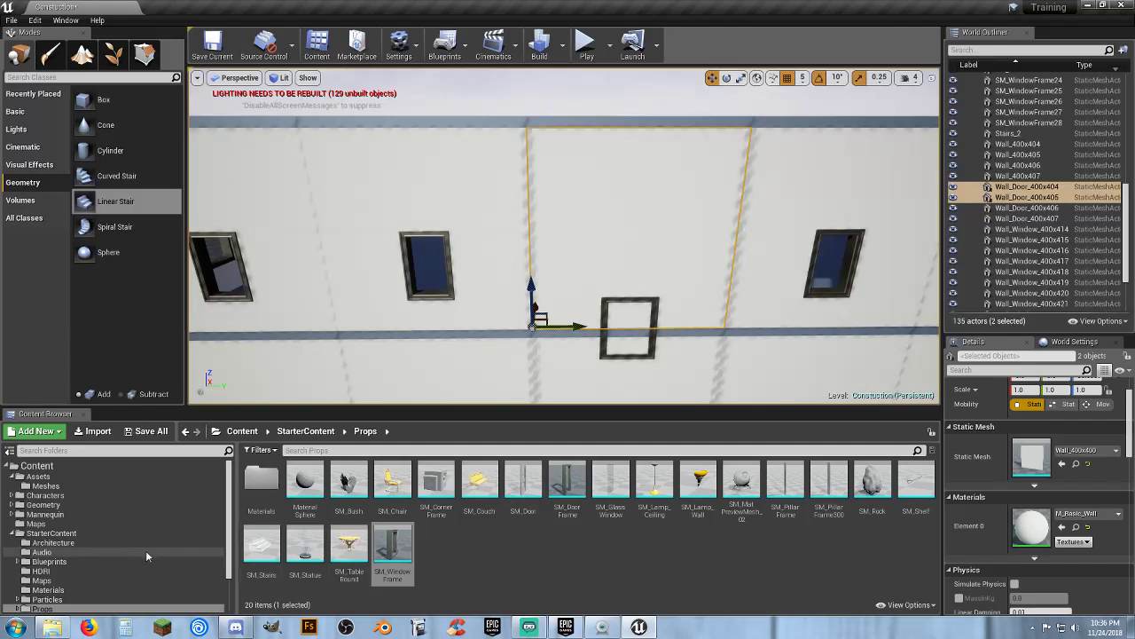
click(85, 535)
click(82, 543)
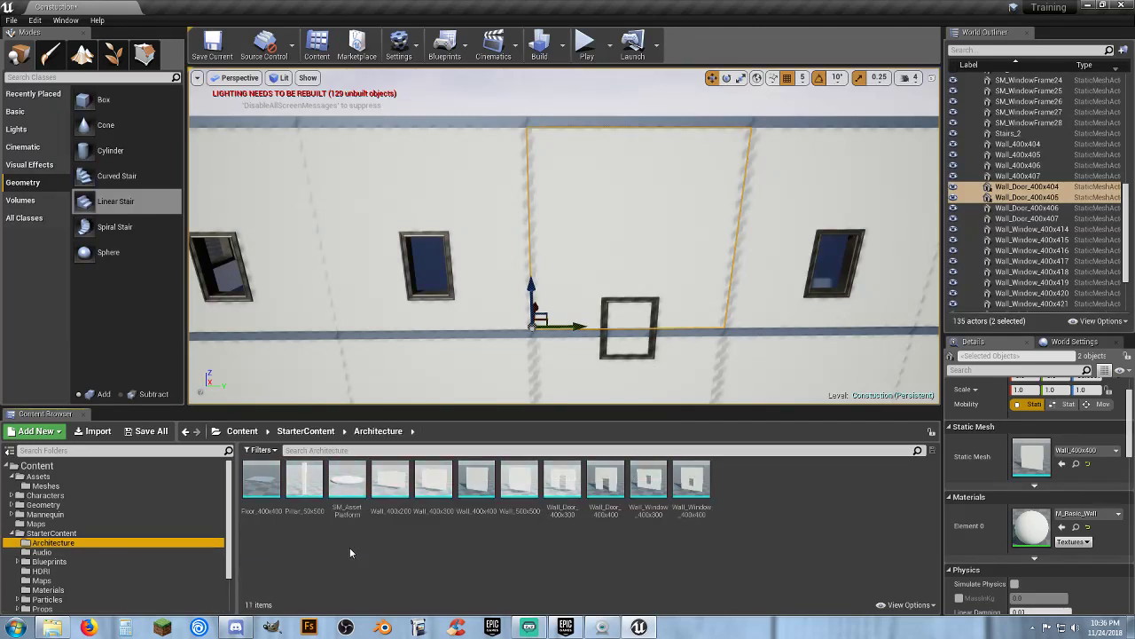
click(692, 483)
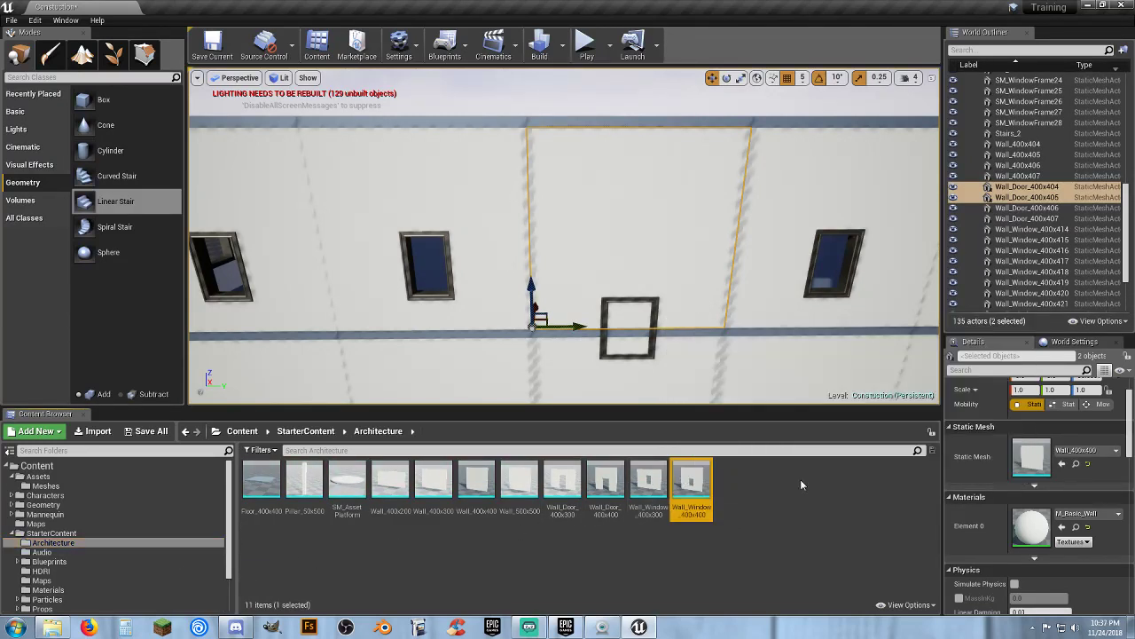
click(1063, 463)
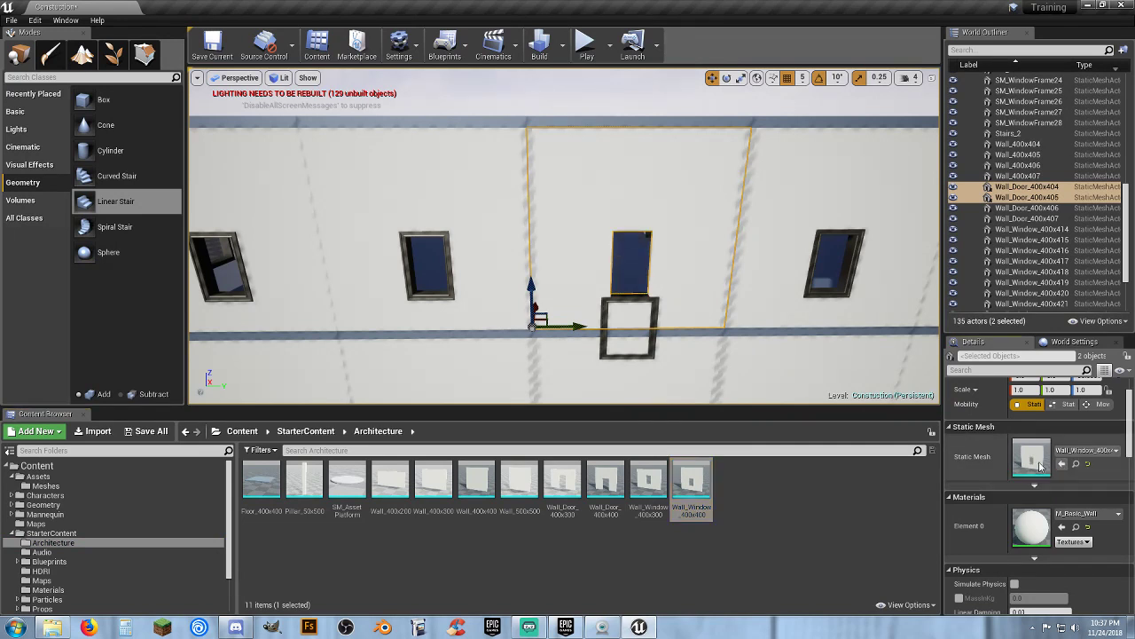
Raise the two new window frames up to the wall's window opening
click(650, 302)
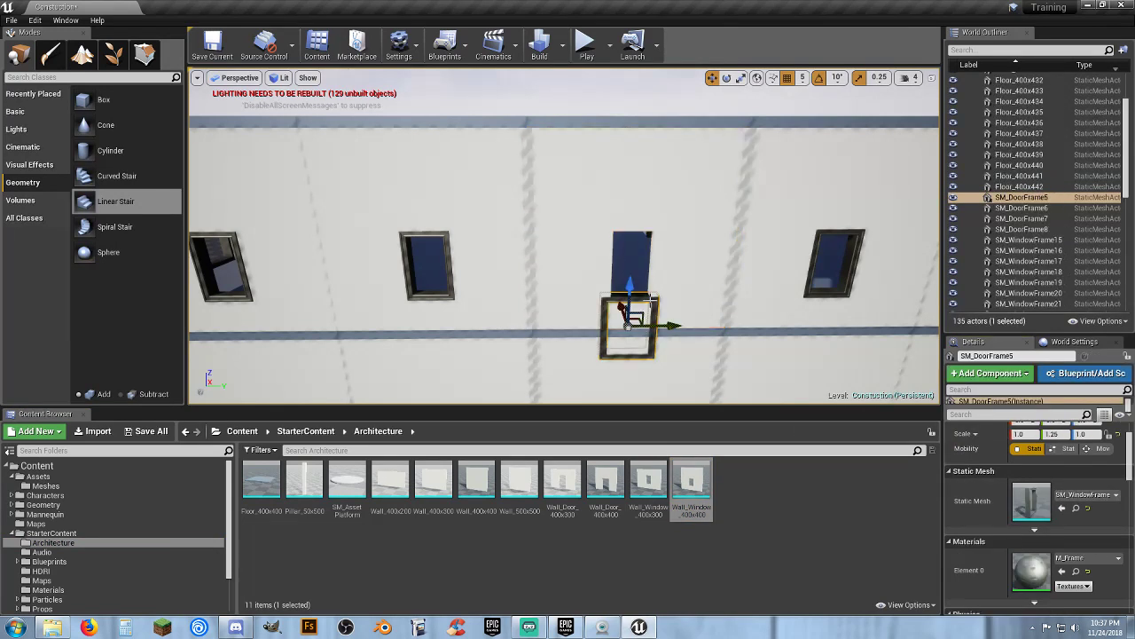
scroll(646, 292, up, 10)
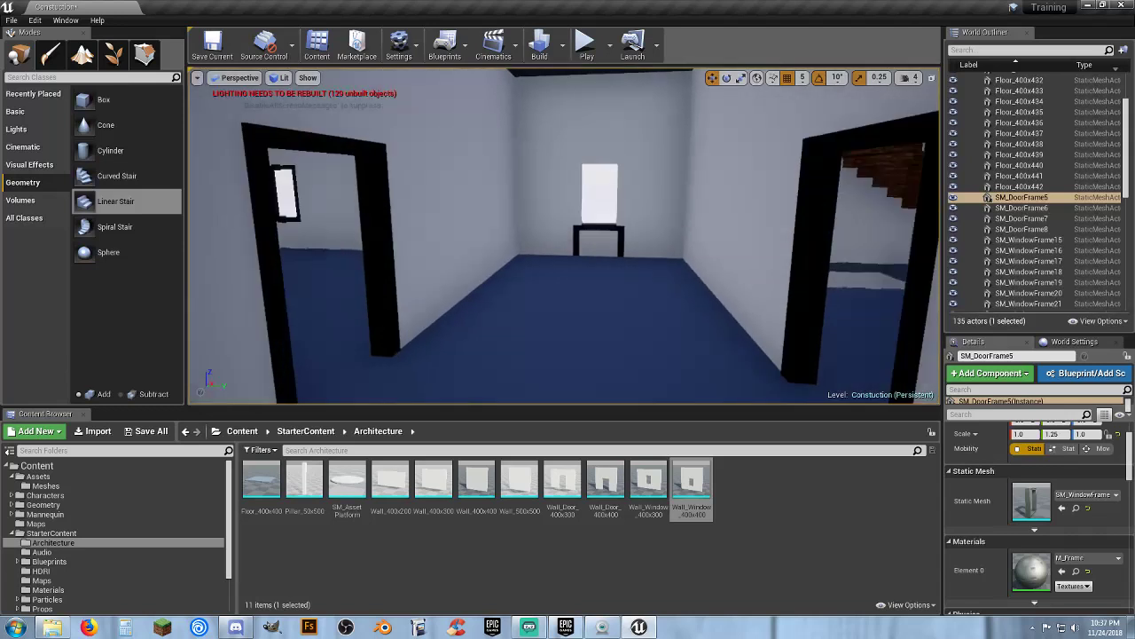
ctrl+click(626, 241)
right_drag(625, 241, 565, 236)
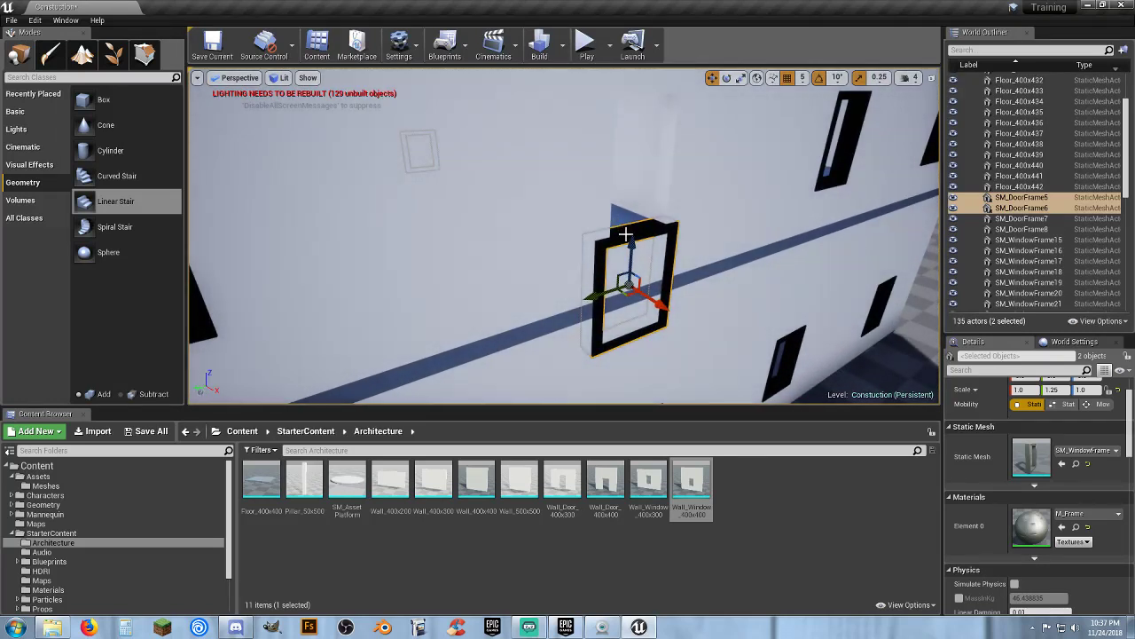
drag(629, 243, 640, 109)
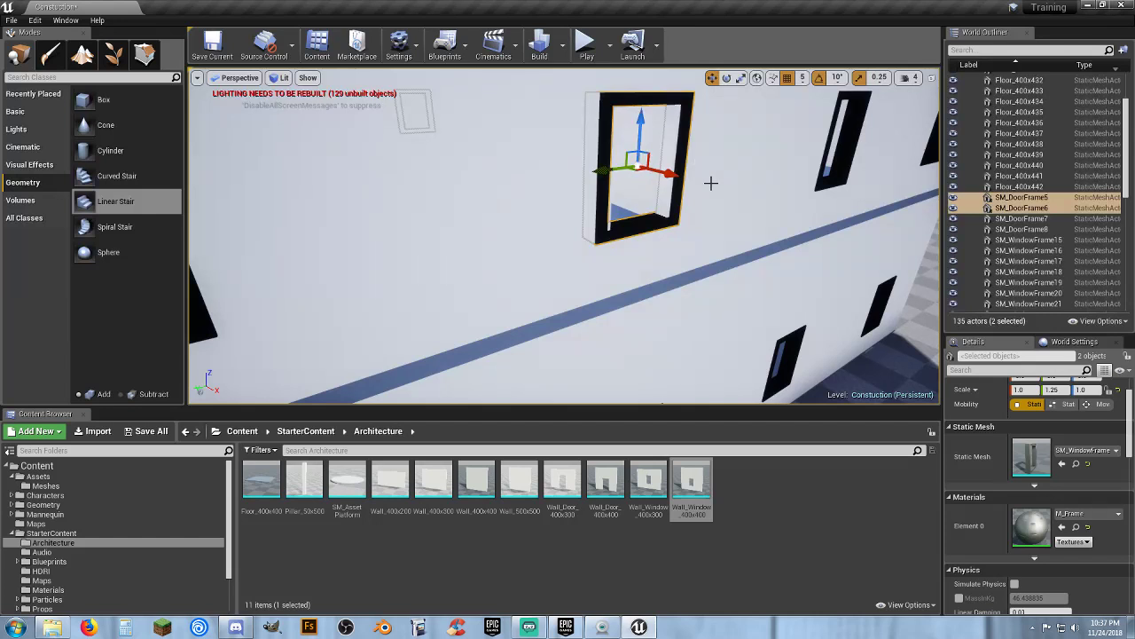
right_drag(713, 183, 660, 171)
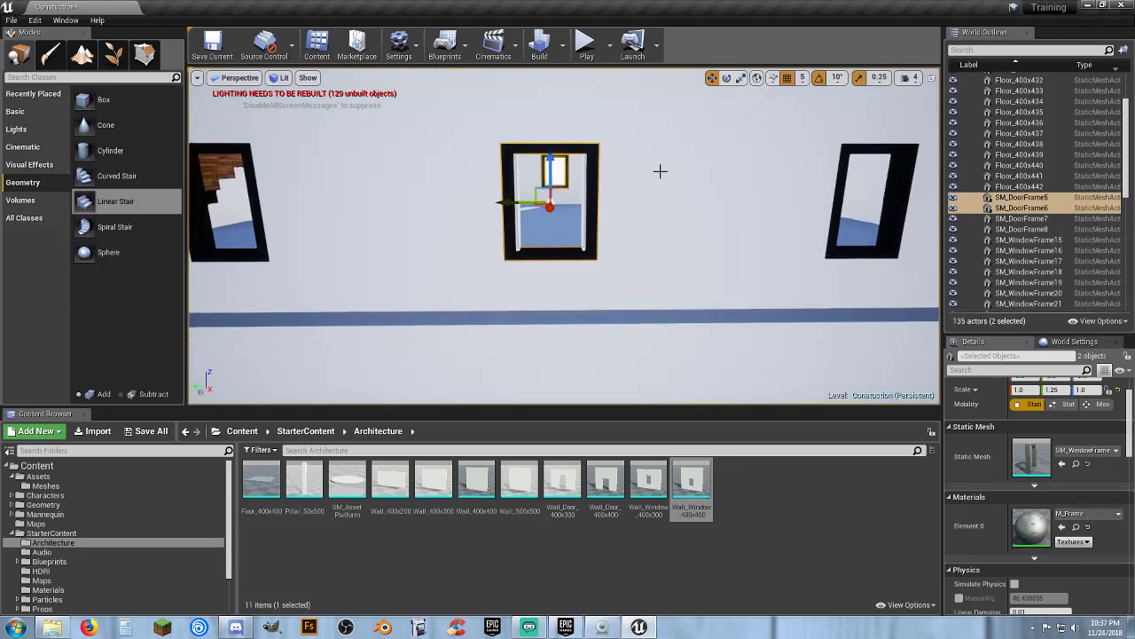
drag(503, 201, 505, 202)
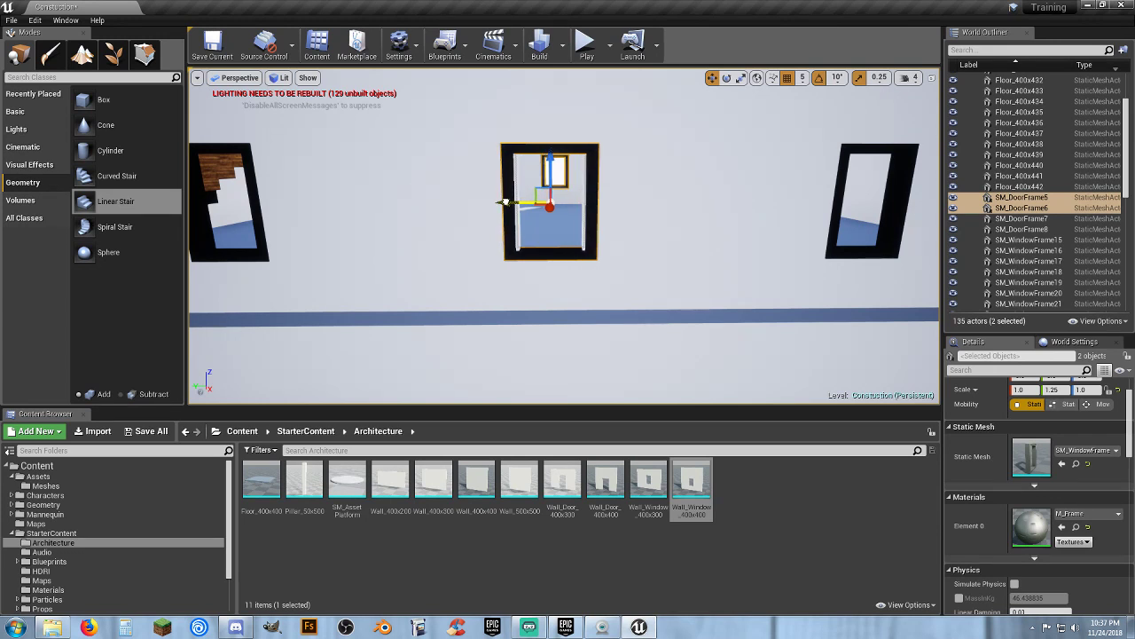
Examine the new window walls and frames from inside and outside the second storey
click(647, 204)
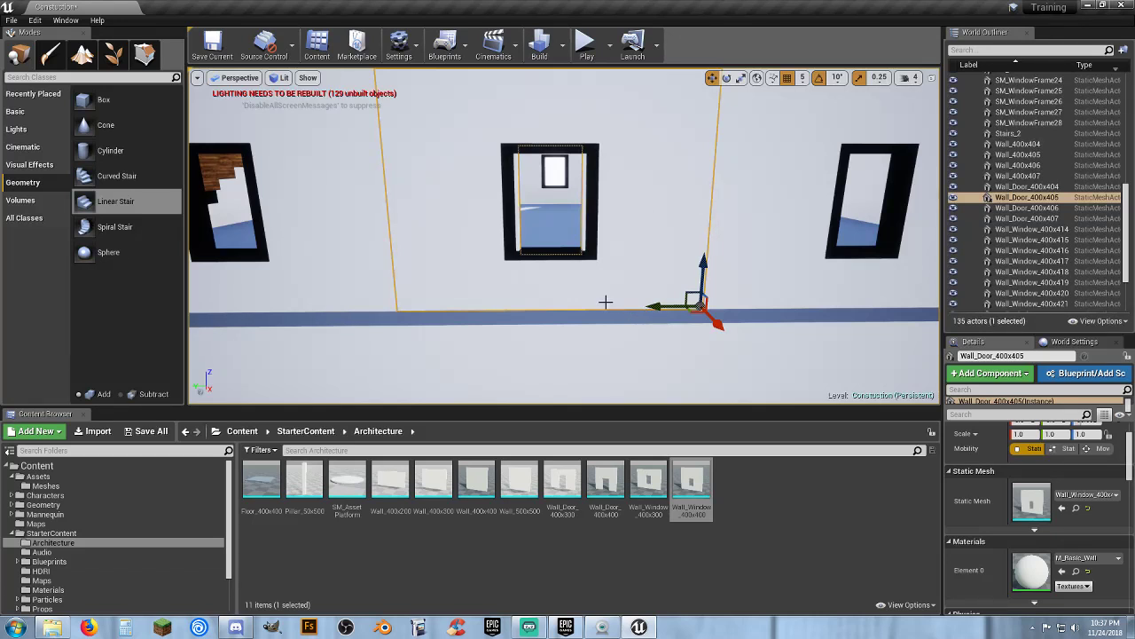
right_drag(575, 281, 368, 275)
key(s)
key(w)
key(w)
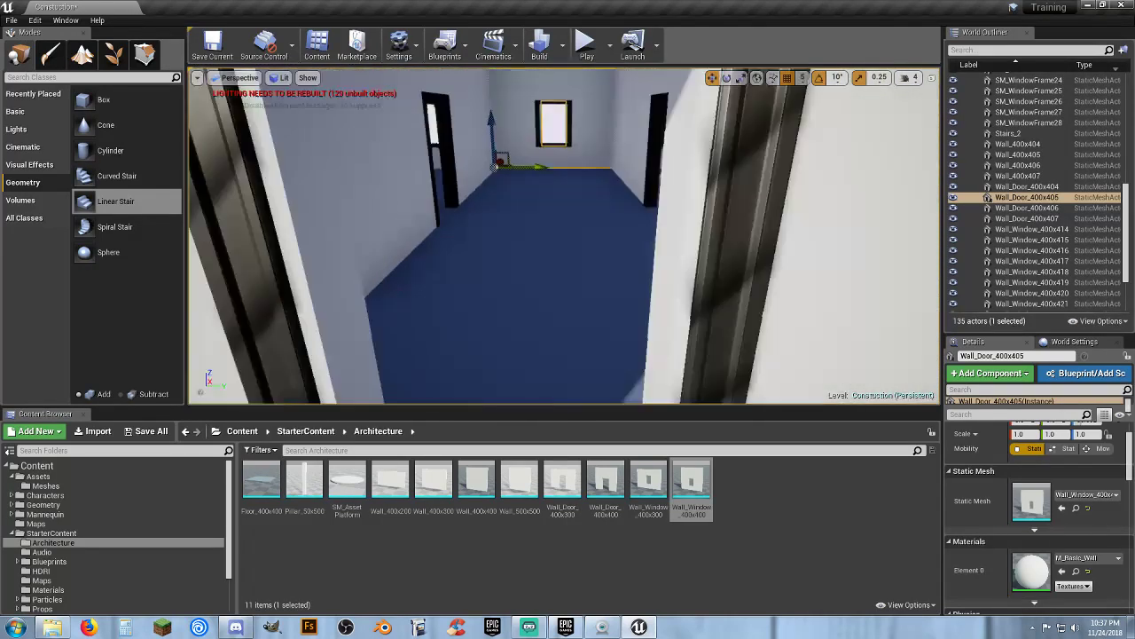
key(s)
right_drag(573, 252, 573, 261)
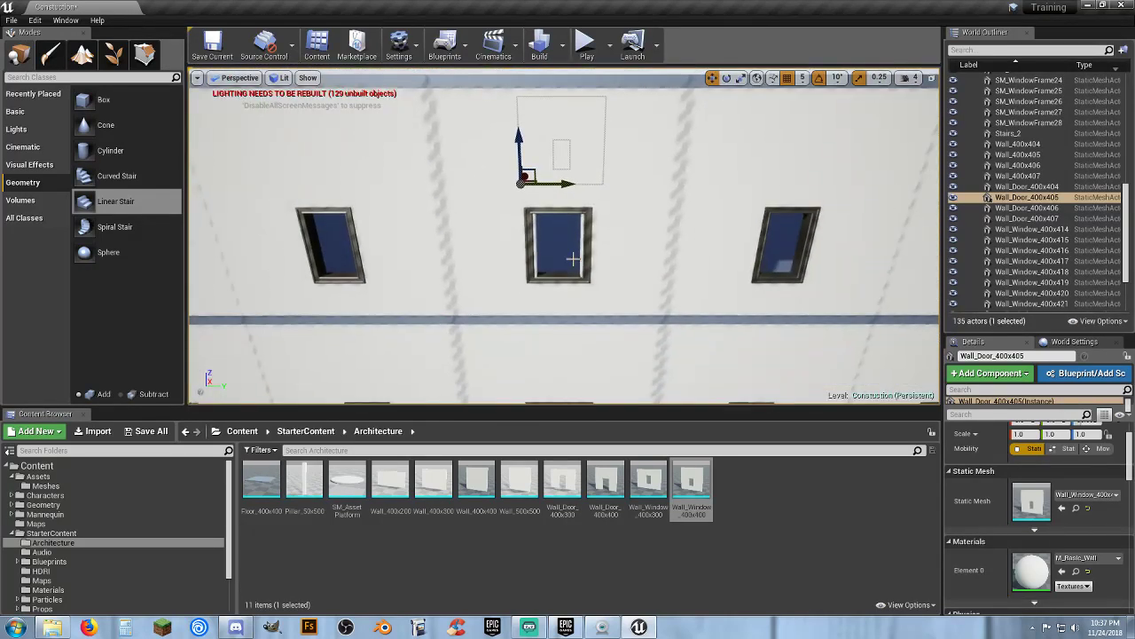
click(632, 179)
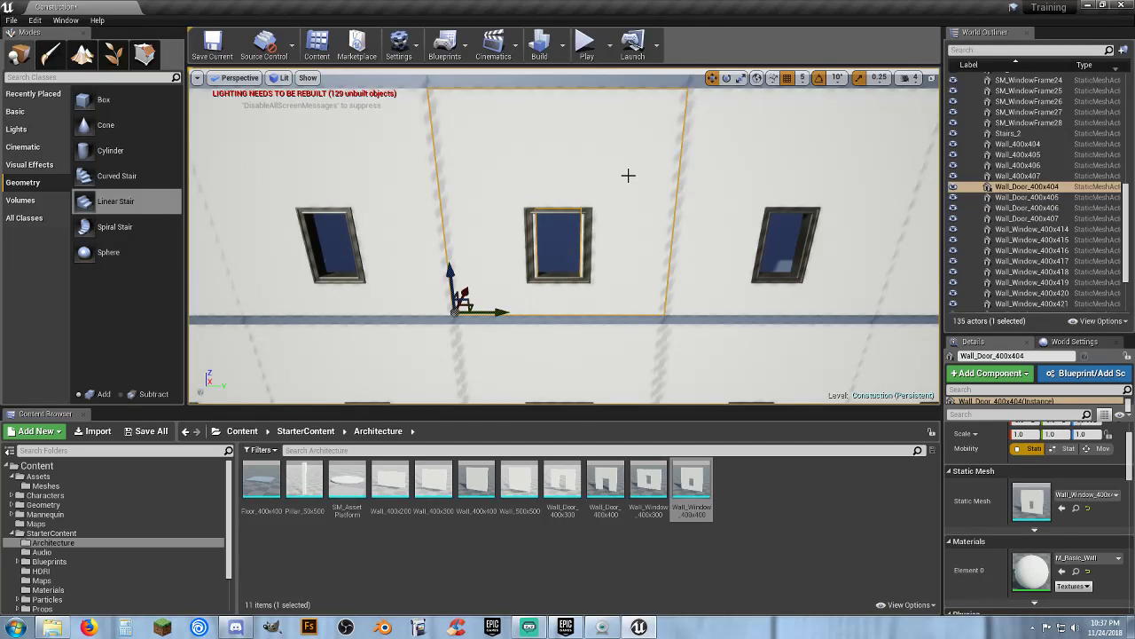
Select both window frames and set their Y scale to 1.0
click(587, 249)
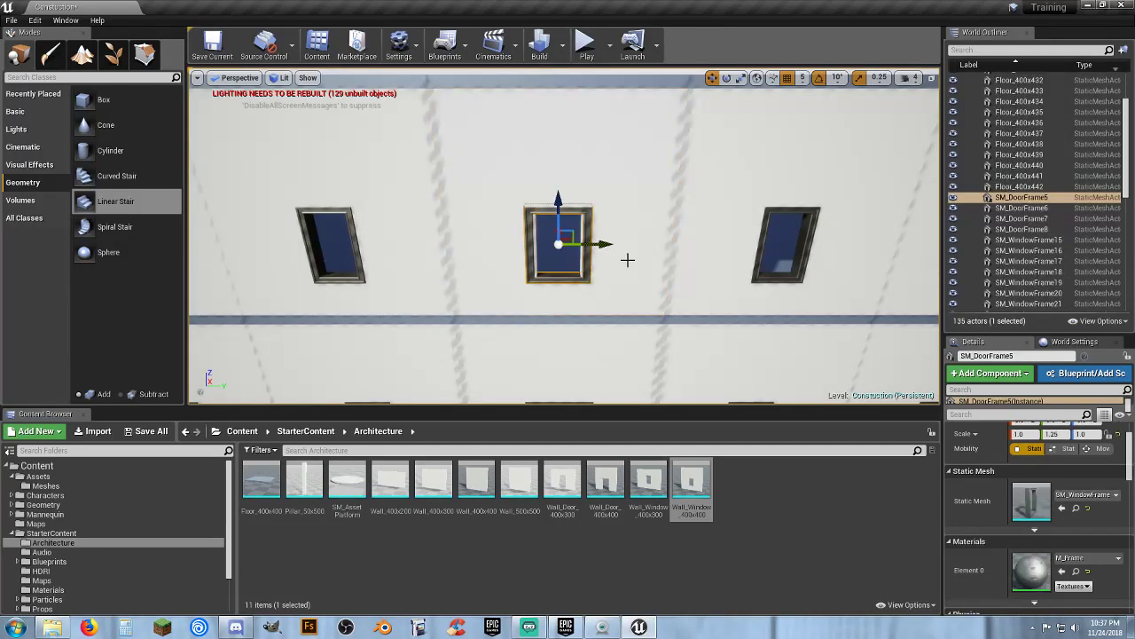
key(w)
mouse_move(553, 247)
right_down()
mouse_move(552, 238)
mouse_move(552, 248)
right_up()
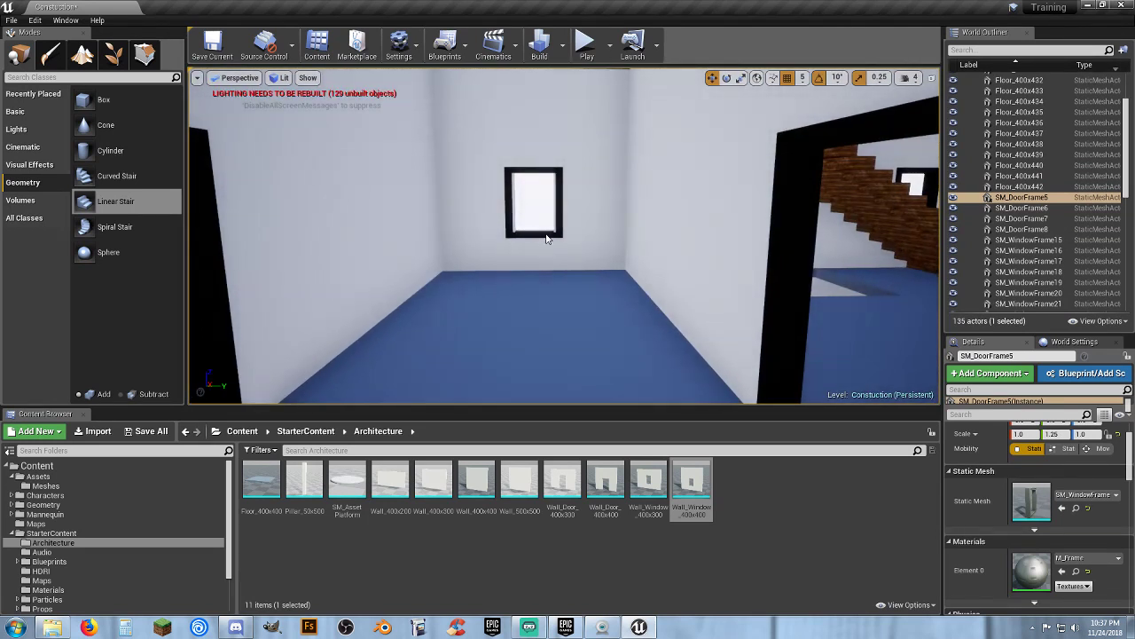
ctrl+click(545, 234)
scroll(1048, 420, up, 1)
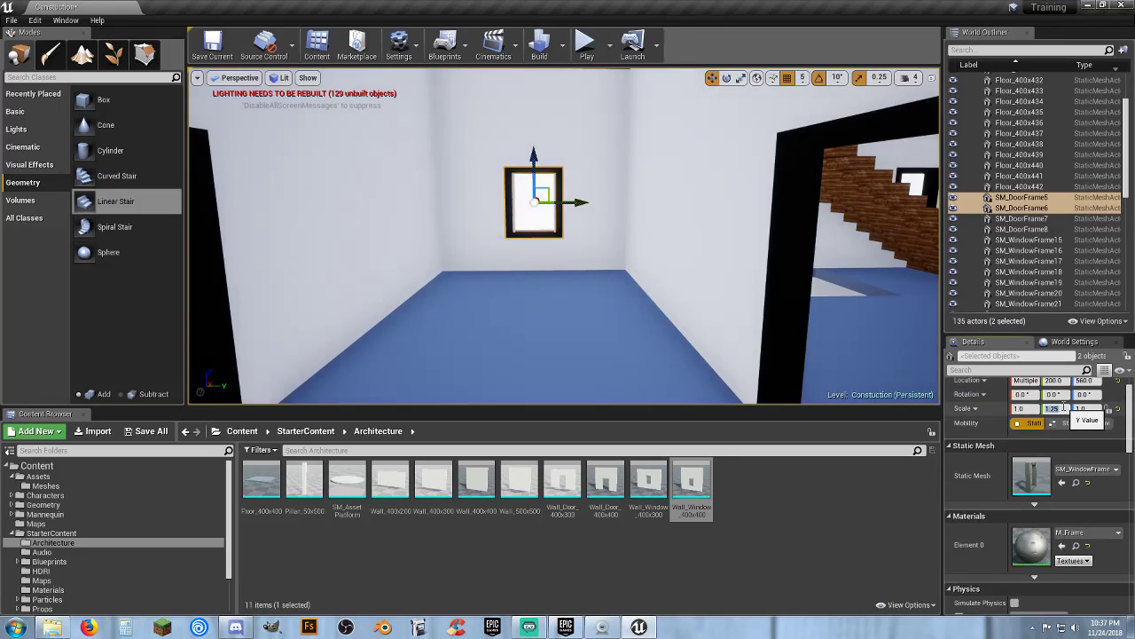
right_drag(715, 350, 721, 391)
key(s)
right_drag(621, 232, 622, 234)
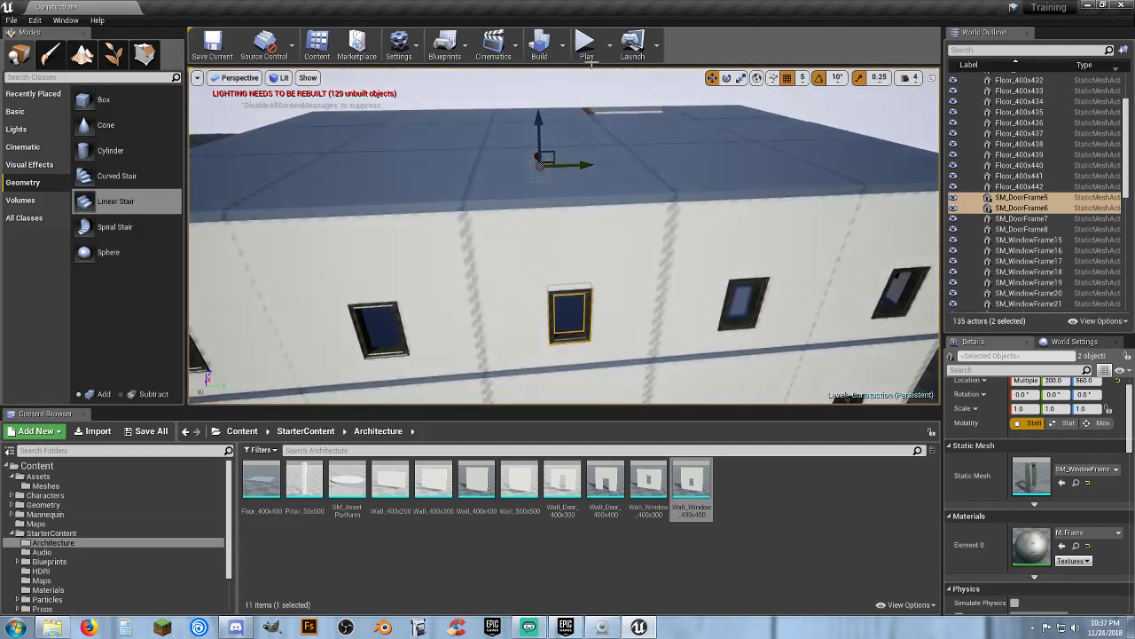
Play the level and walk the character through the house, up the stairs and onto the roof, then stop
click(586, 51)
key(w)
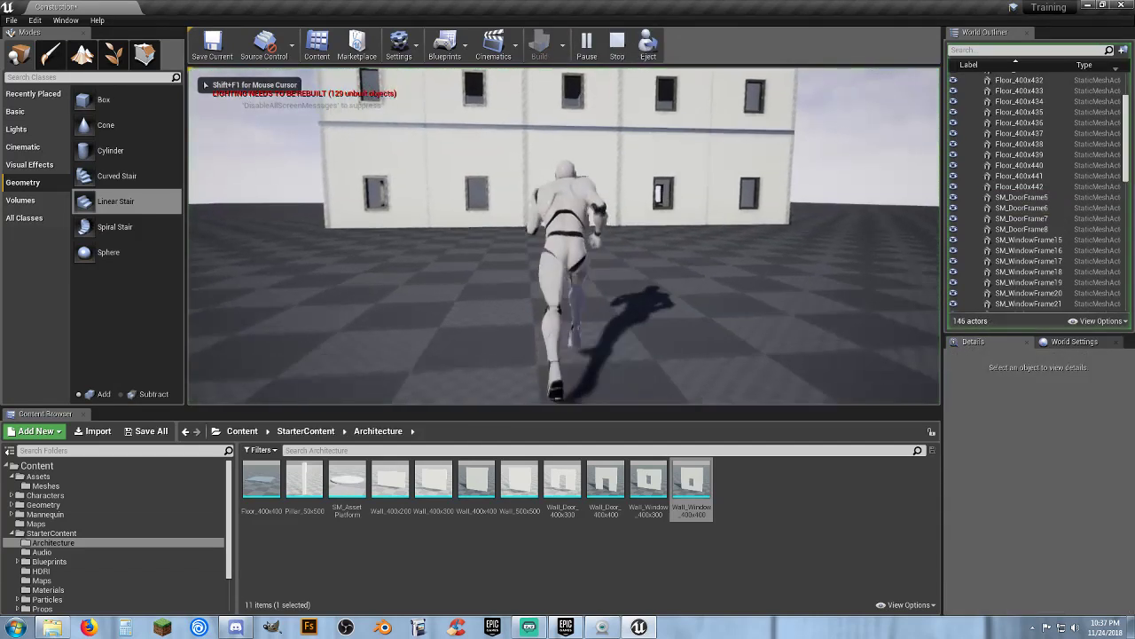
key(w)
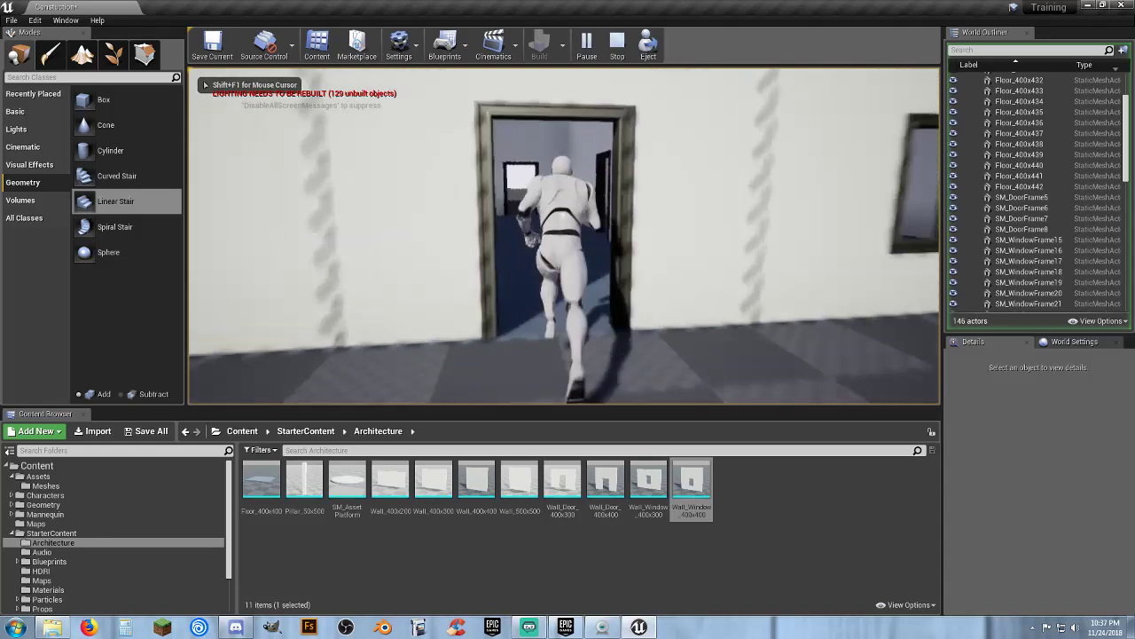
key(w)
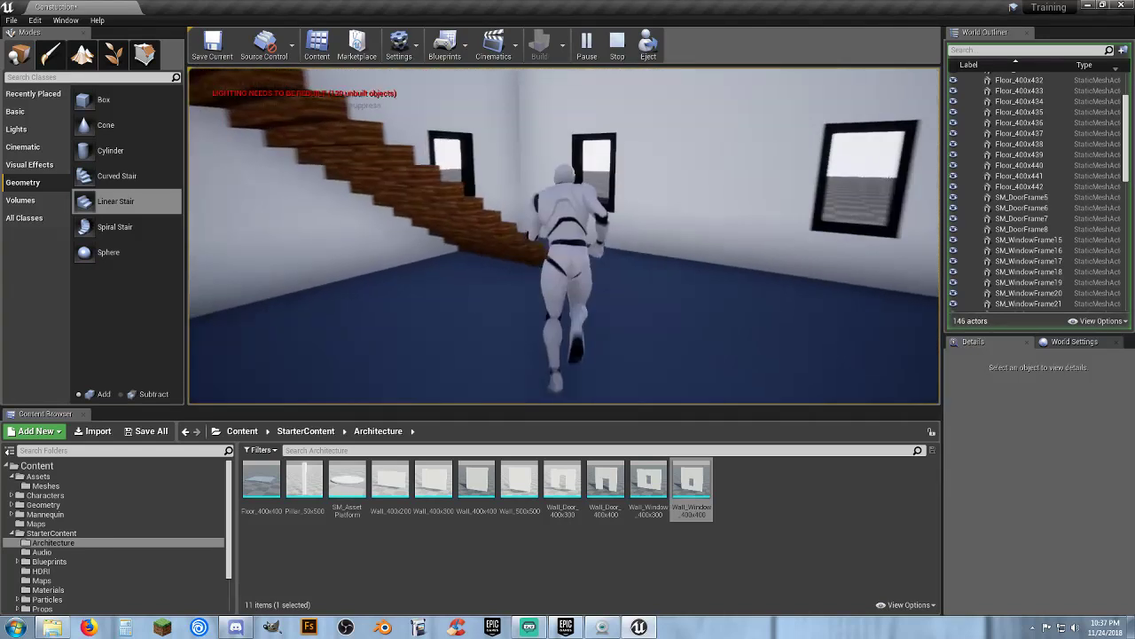
key(w)
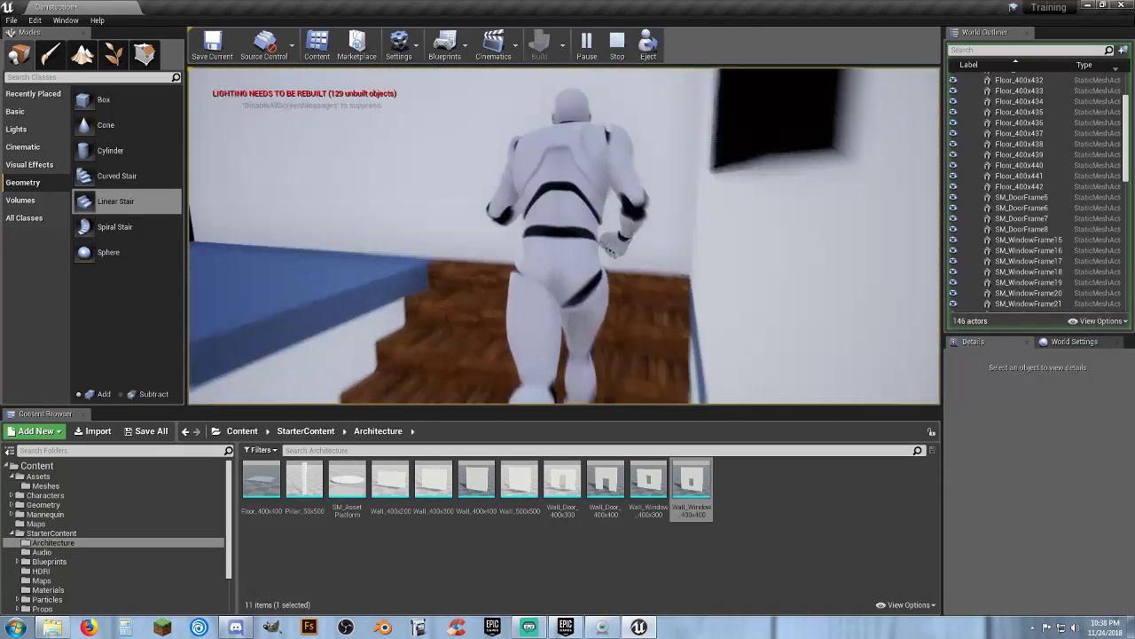
key(w)
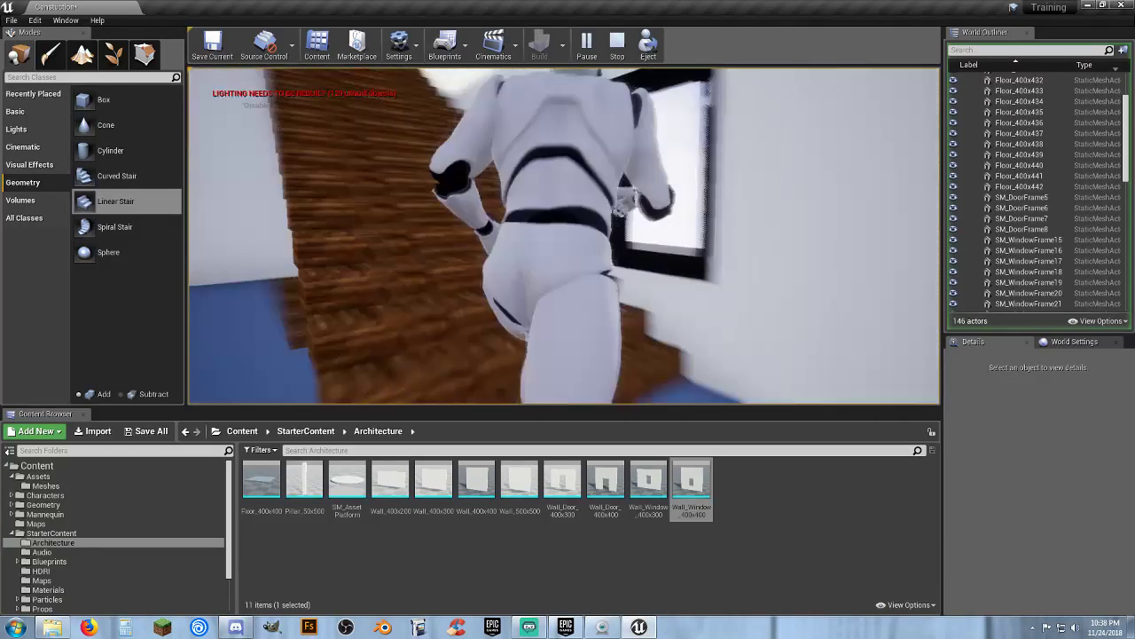
key(w)
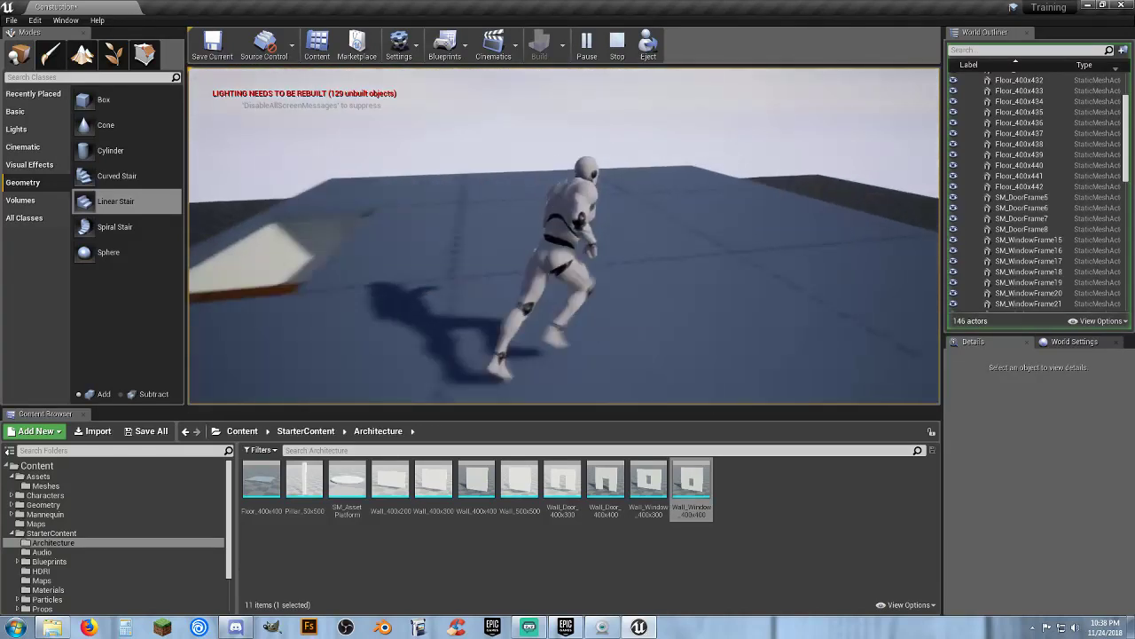
key(a)
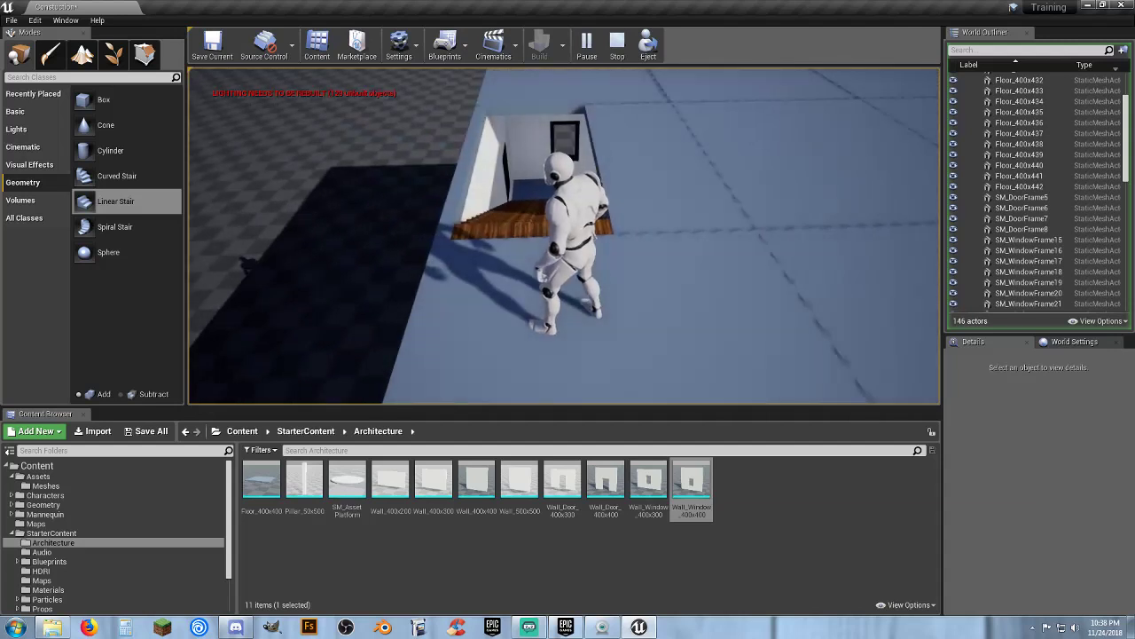
key(w)
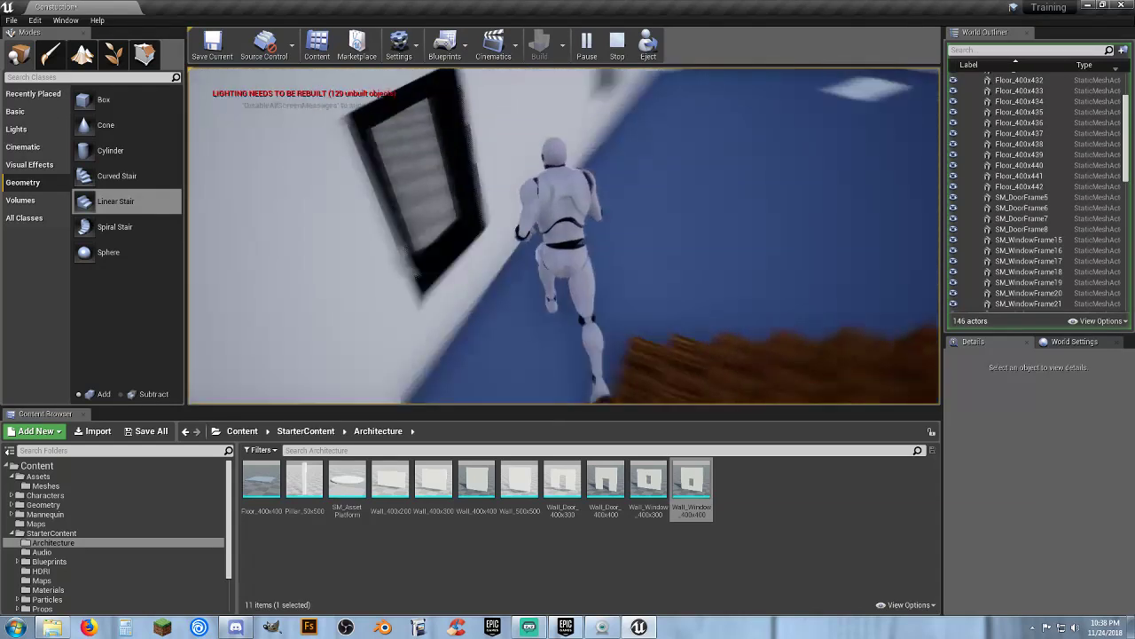
key(w)
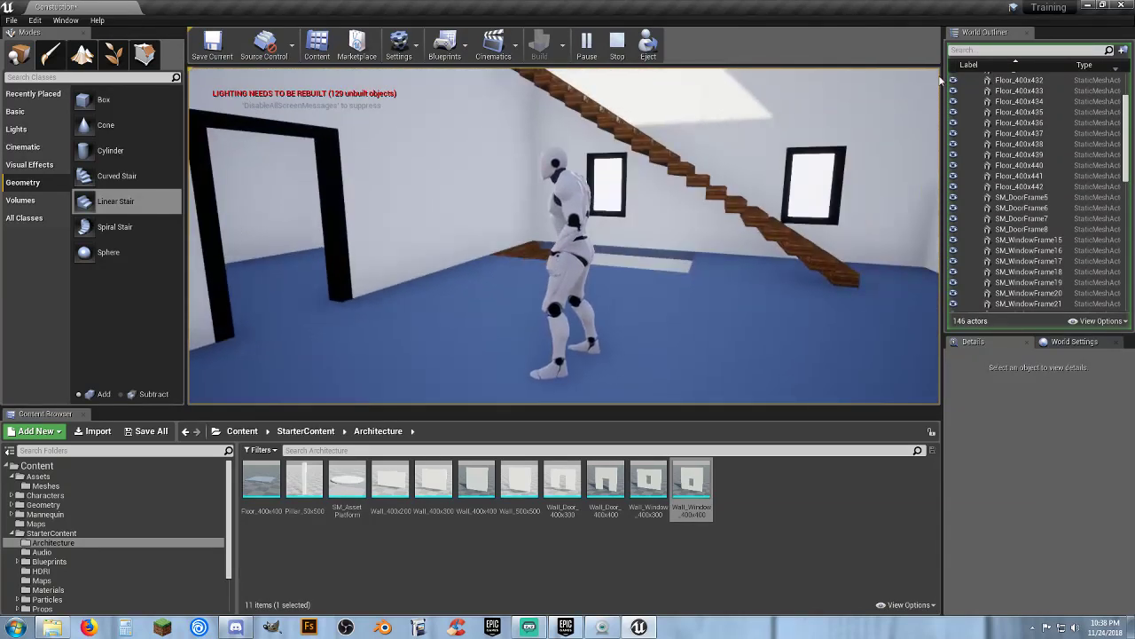
key(Escape)
Select the two roof-opening cubes together with the stairs from inside the ground floor
right_drag(656, 196, 666, 177)
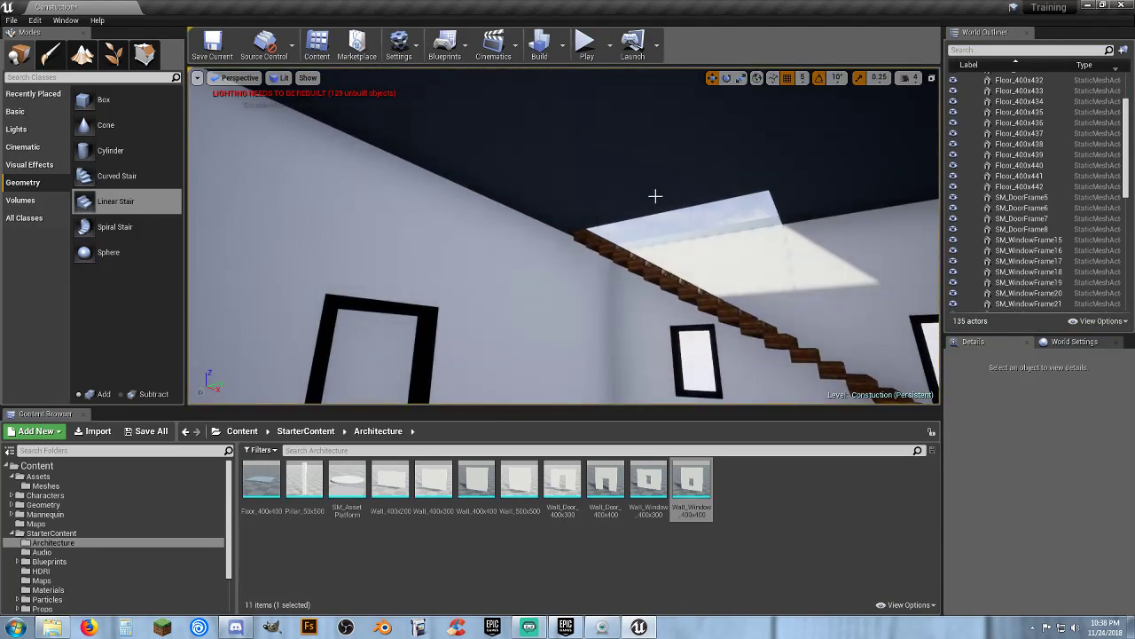
click(657, 197)
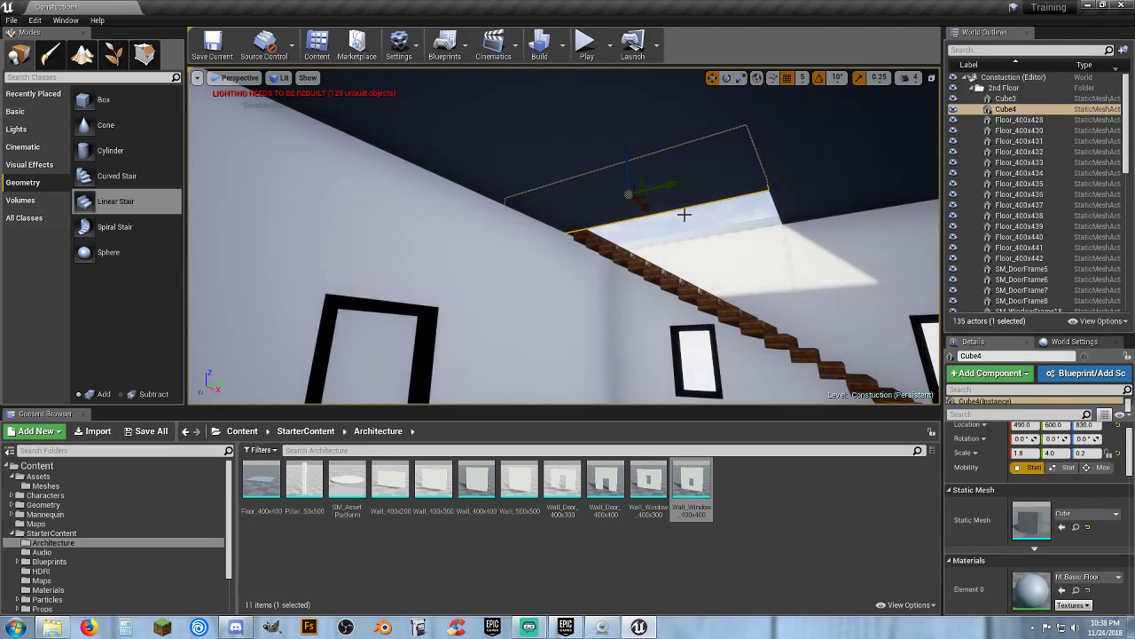
ctrl+click(754, 225)
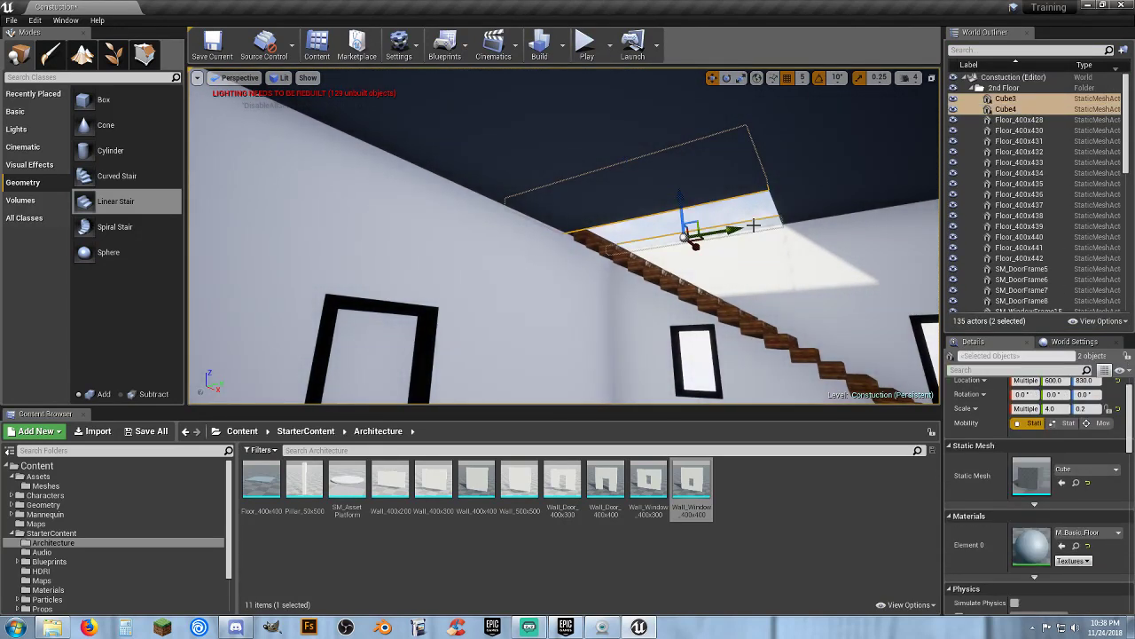
ctrl+click(709, 306)
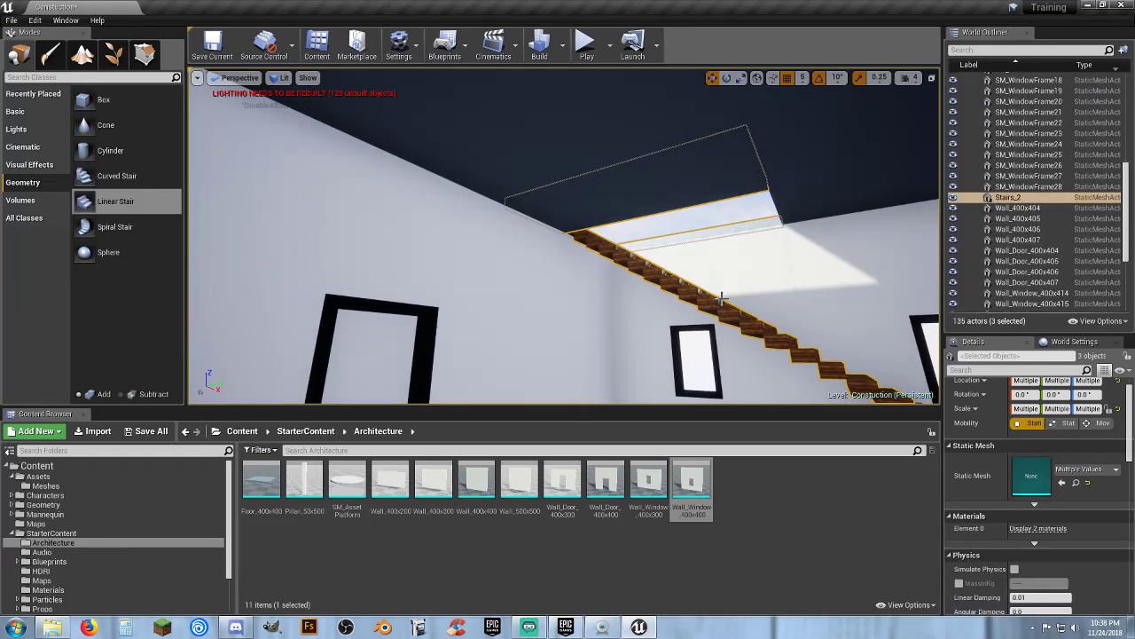
right_drag(723, 194, 747, 205)
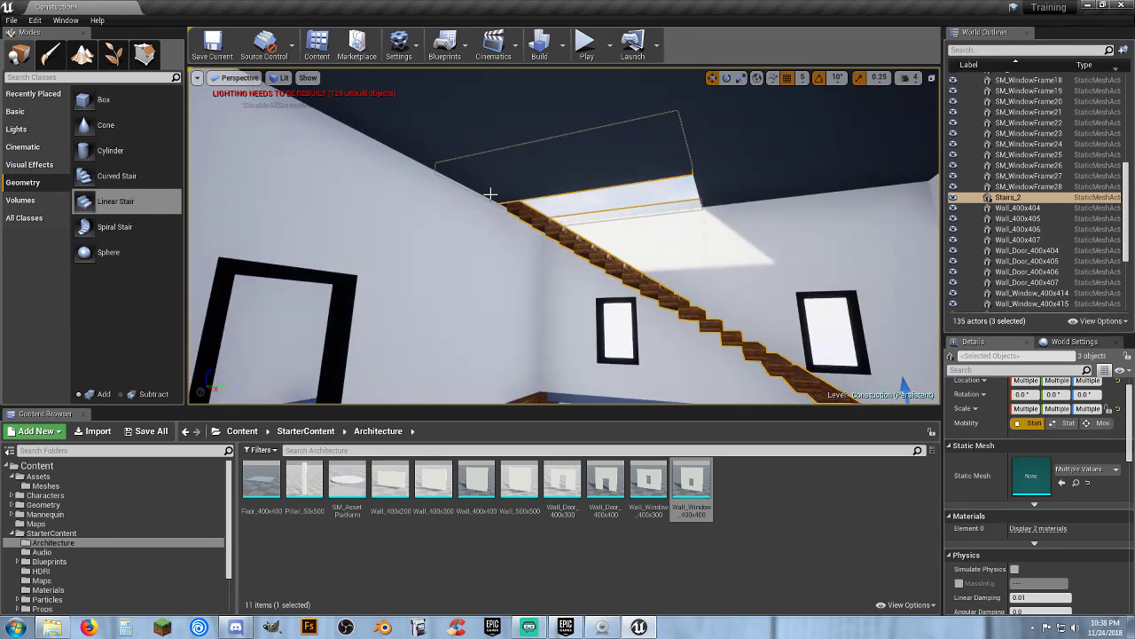
key(s)
right_drag(605, 217, 620, 307)
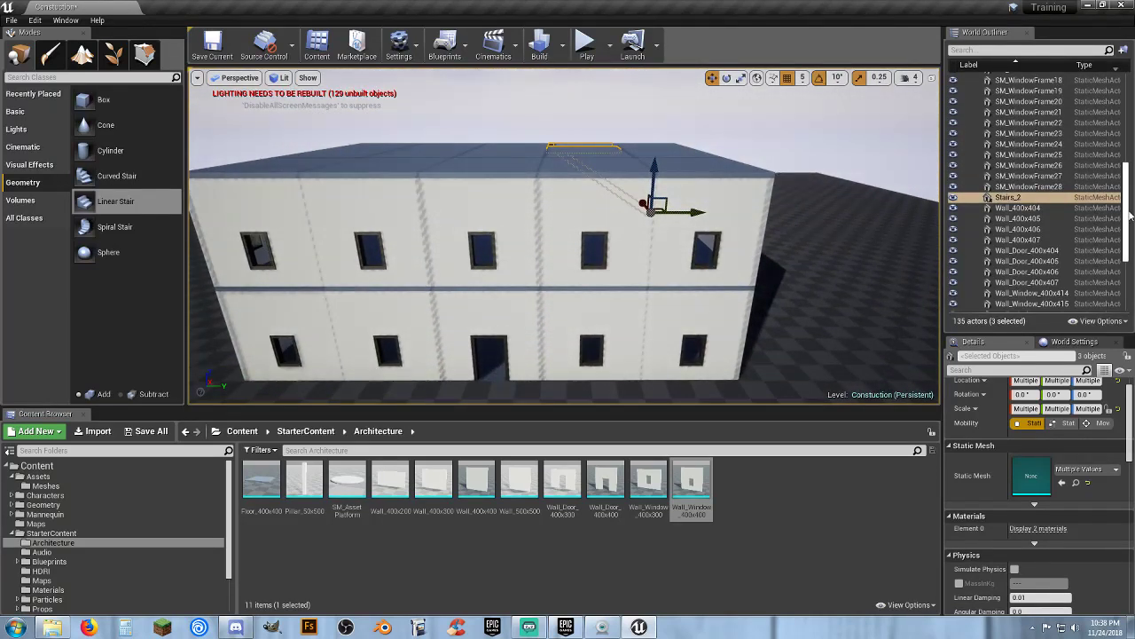
Collapse the 2nd Floor folder, select it, and view the whole house from outside
drag(1133, 207, 1133, 113)
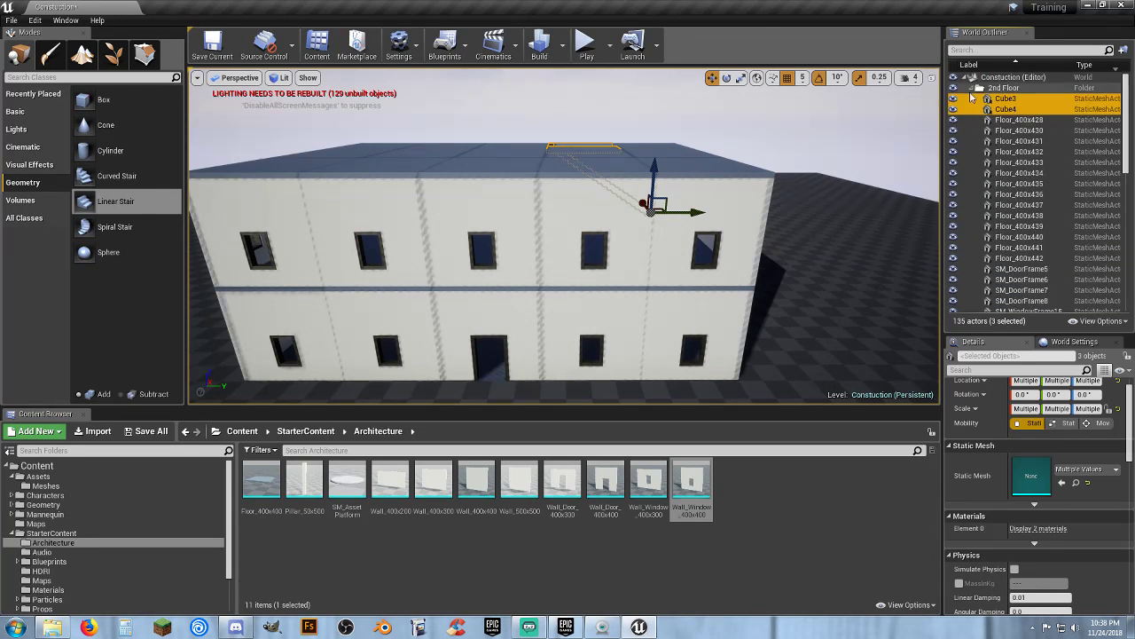
click(977, 89)
click(1001, 89)
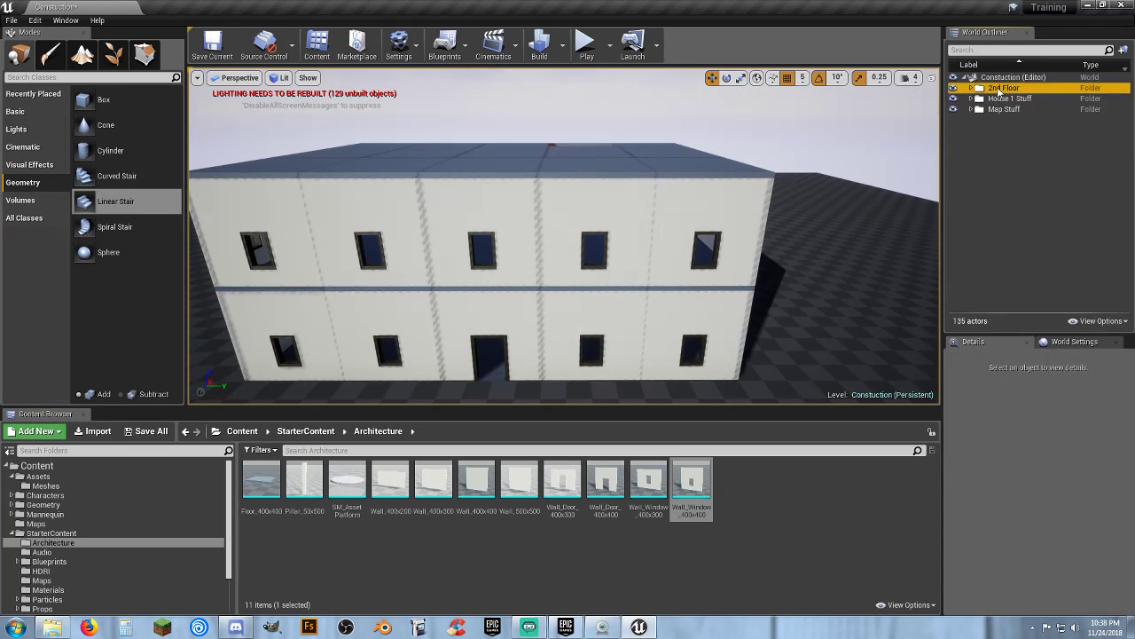
right_drag(807, 210, 617, 290)
key(d)
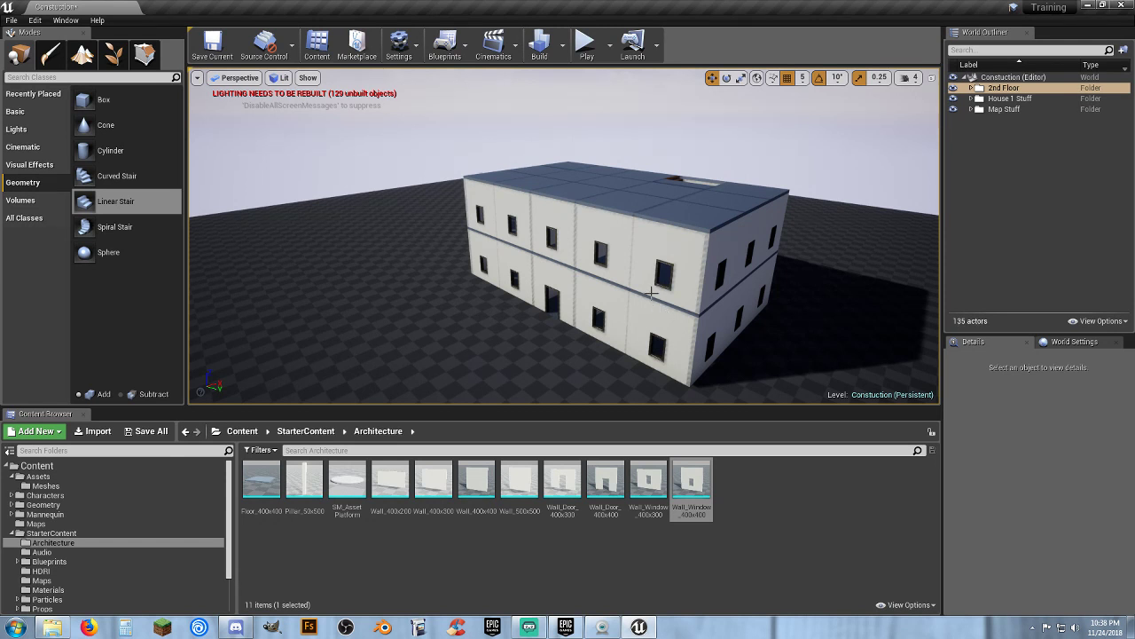
Select all actors inside the House 1 Stuff folder of the outliner
click(976, 98)
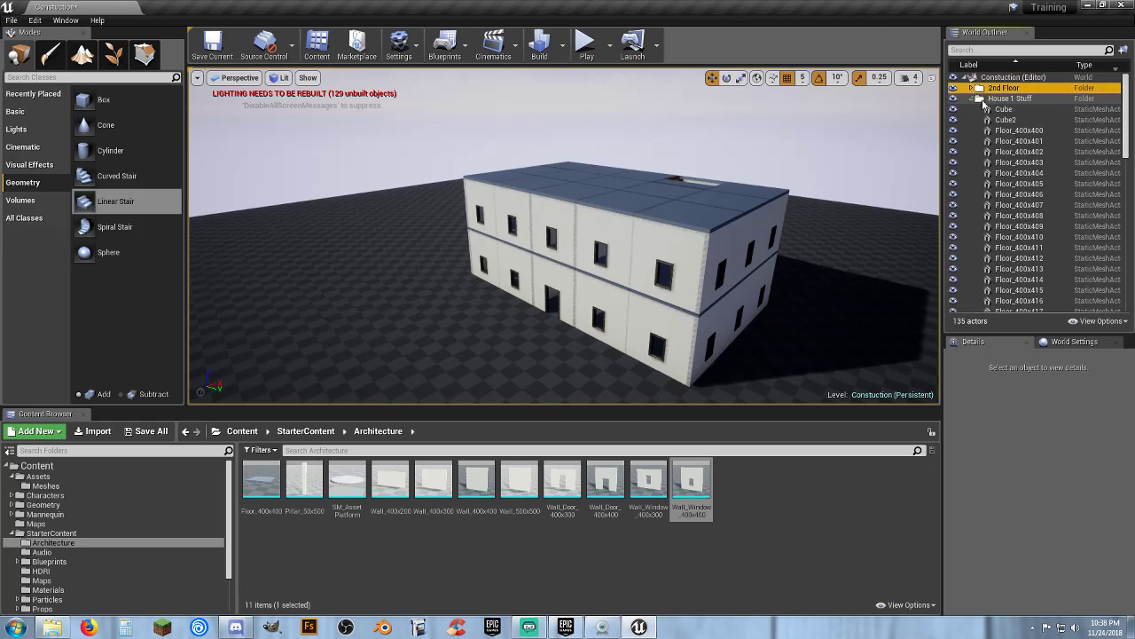
click(1004, 109)
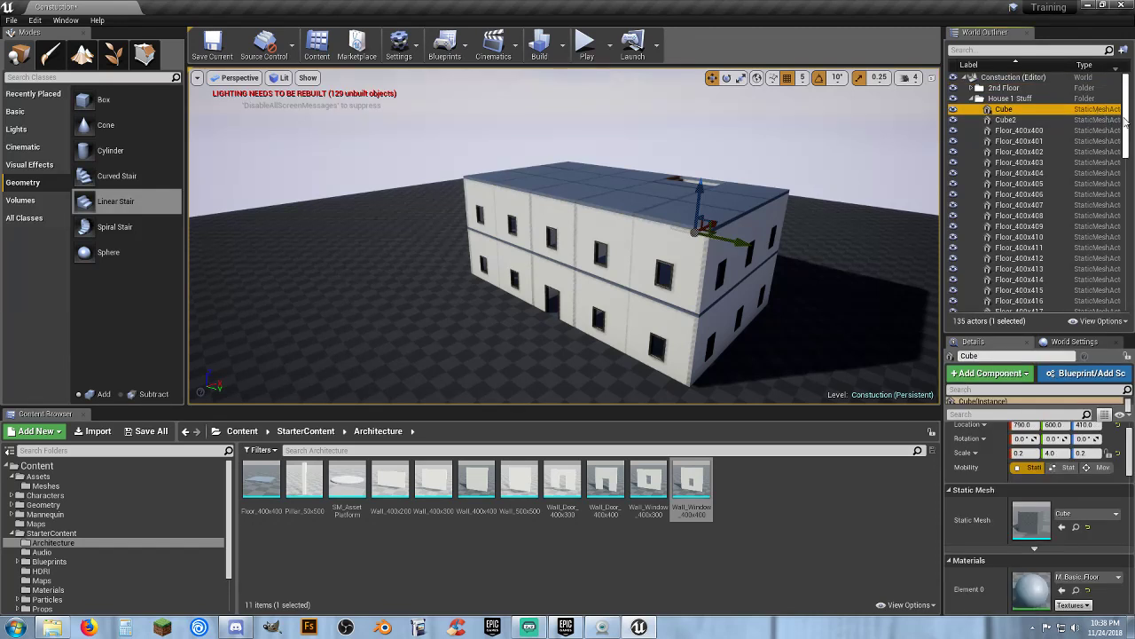
drag(1126, 123, 1133, 292)
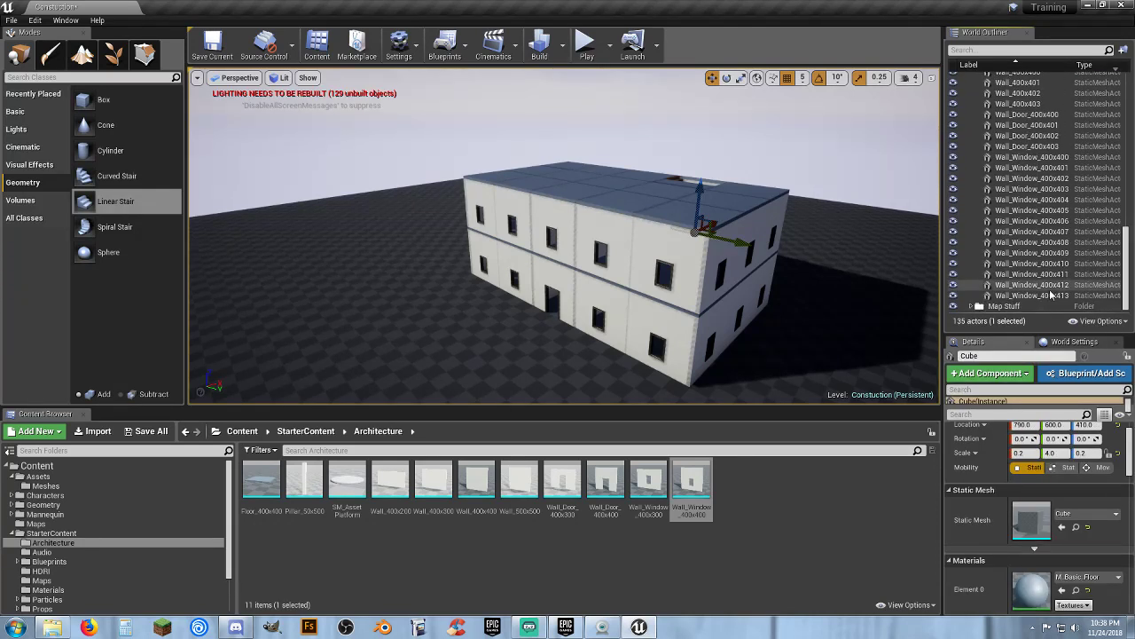
shift+click(1081, 295)
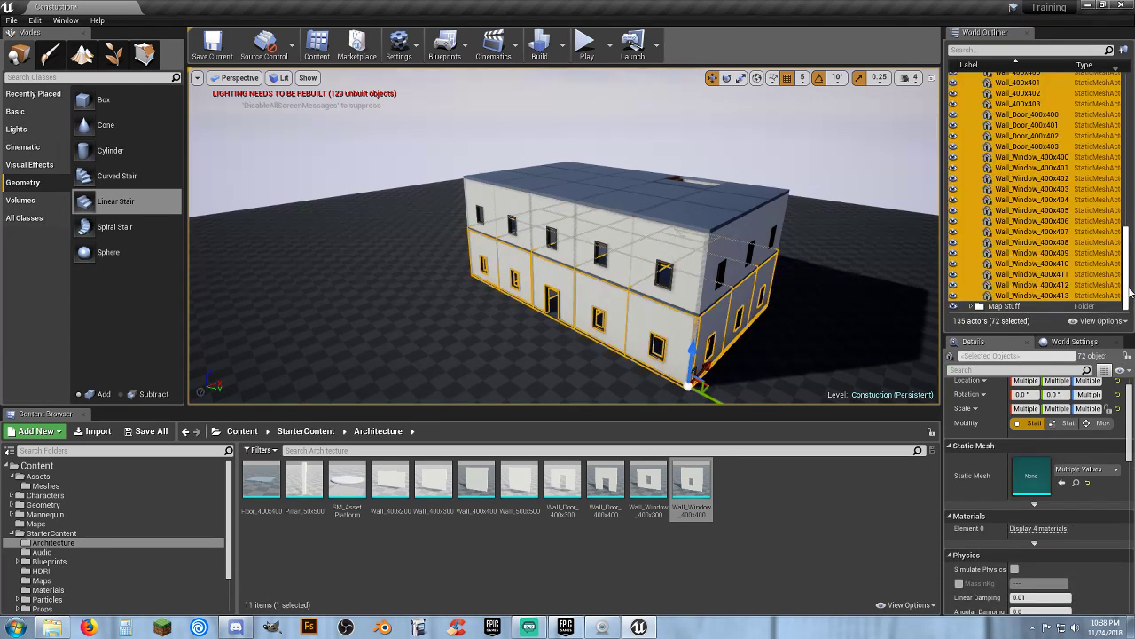
drag(1127, 291, 1132, 96)
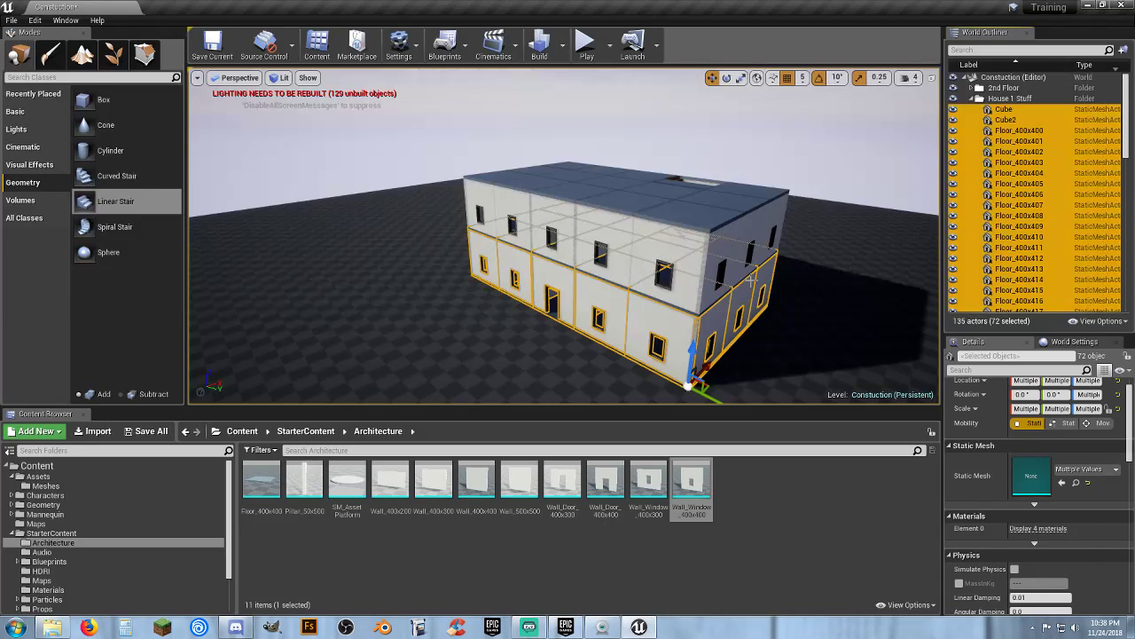
Convert the selected actors to one static mesh named House_1st_Floor saved in Assets/Meshes
right_click(1009, 253)
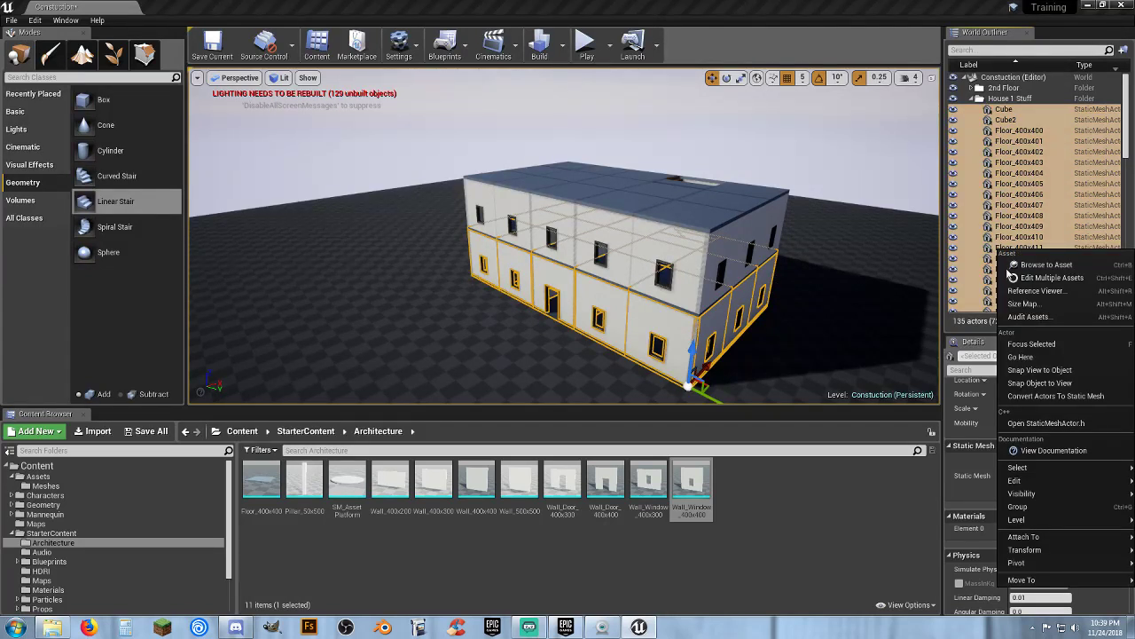
click(1055, 396)
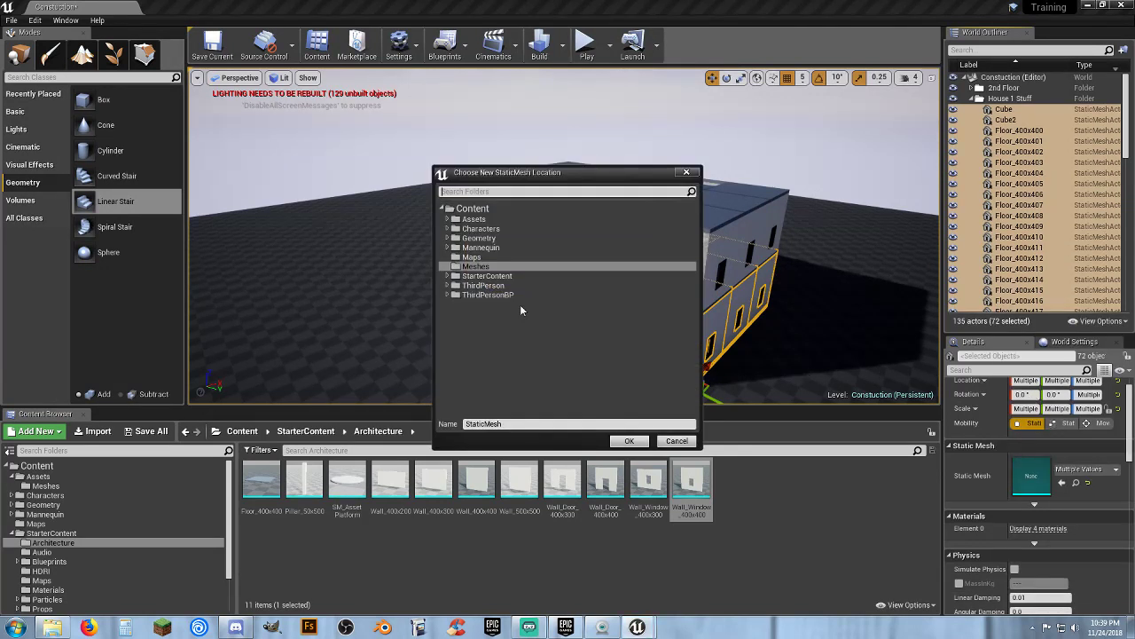
click(447, 219)
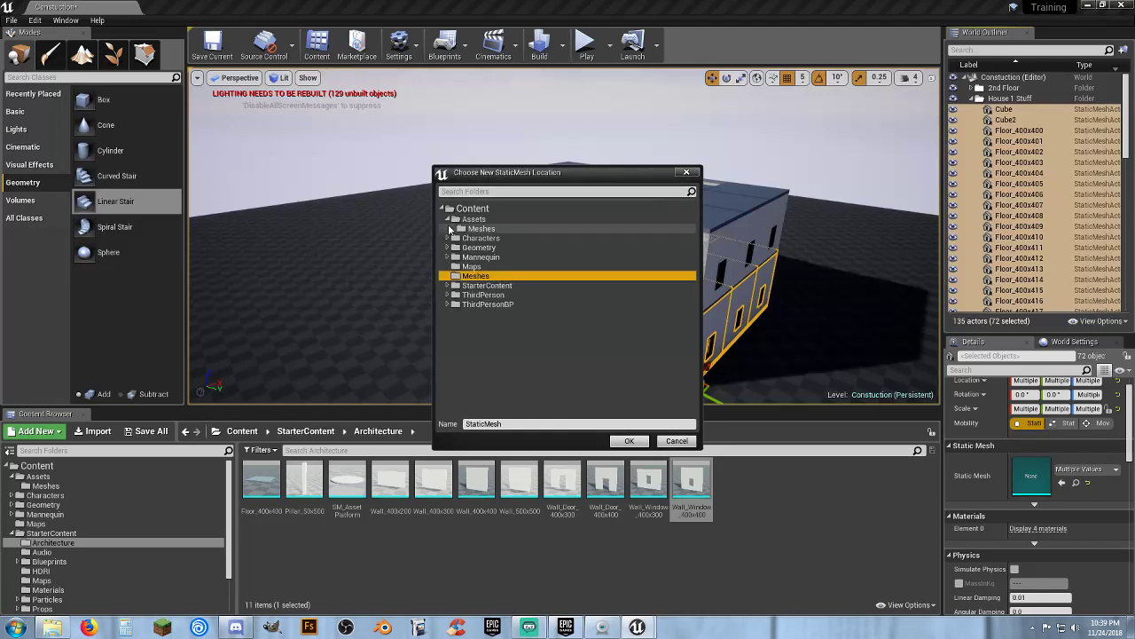
click(464, 229)
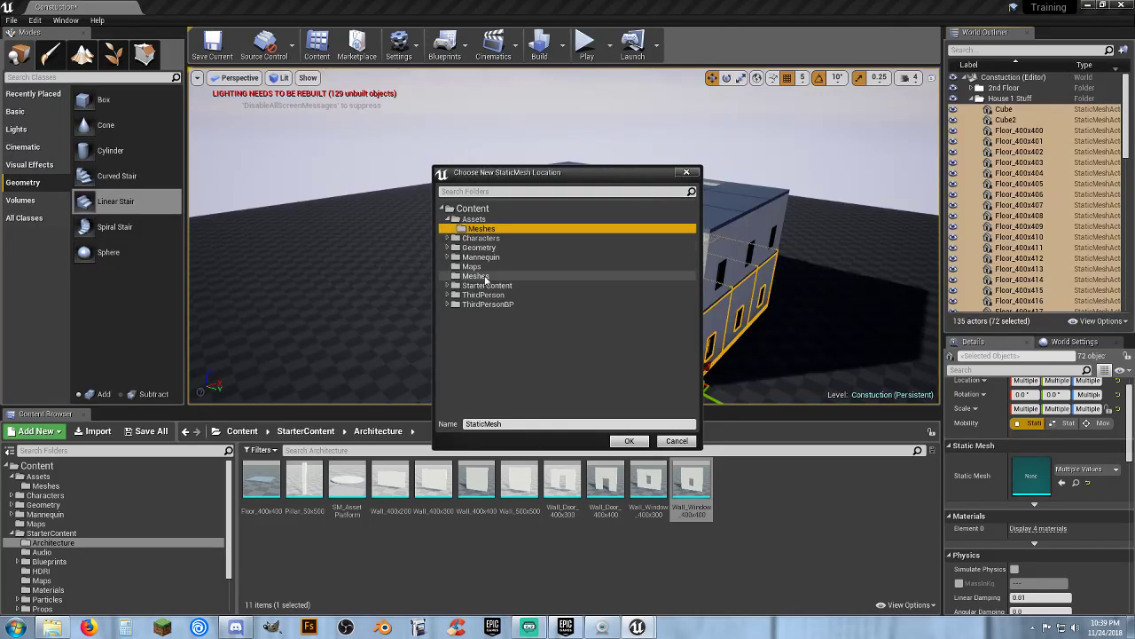
double_click(499, 424)
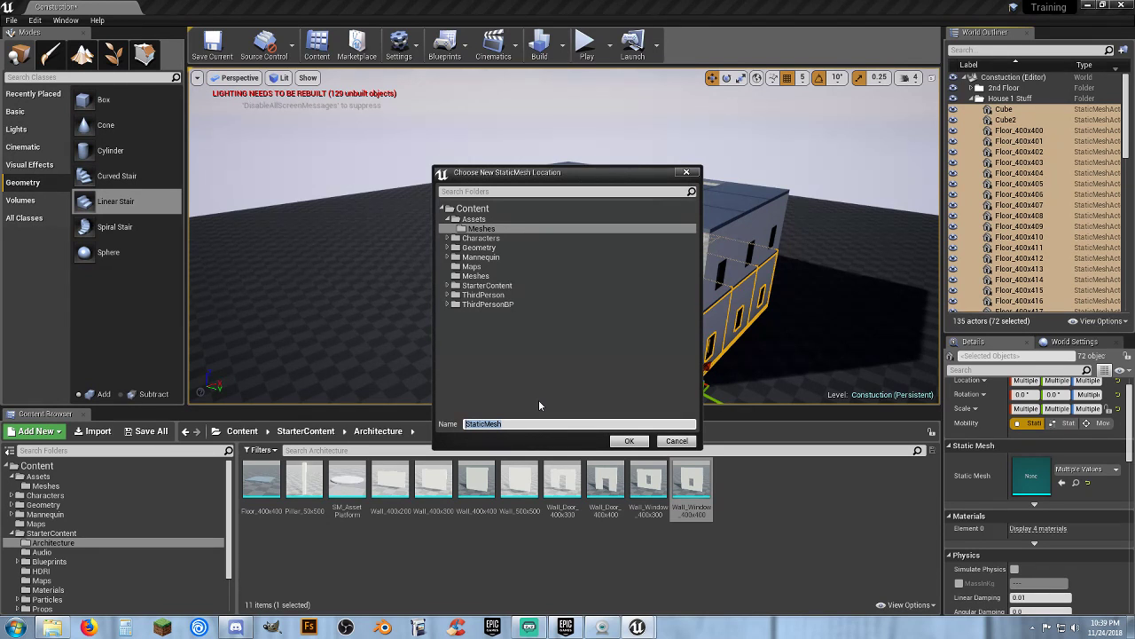
text(House)
text(.)
text(1st_Floor)
click(629, 441)
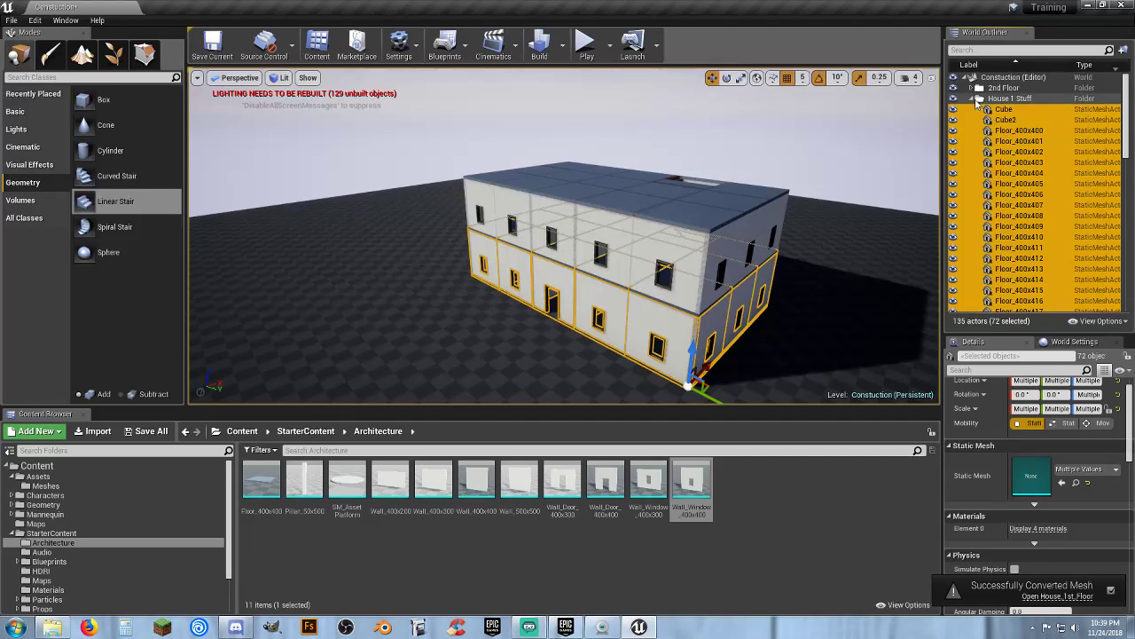
Collapse House 1 Stuff, expand the 2nd Floor folder and select all its actors
click(974, 100)
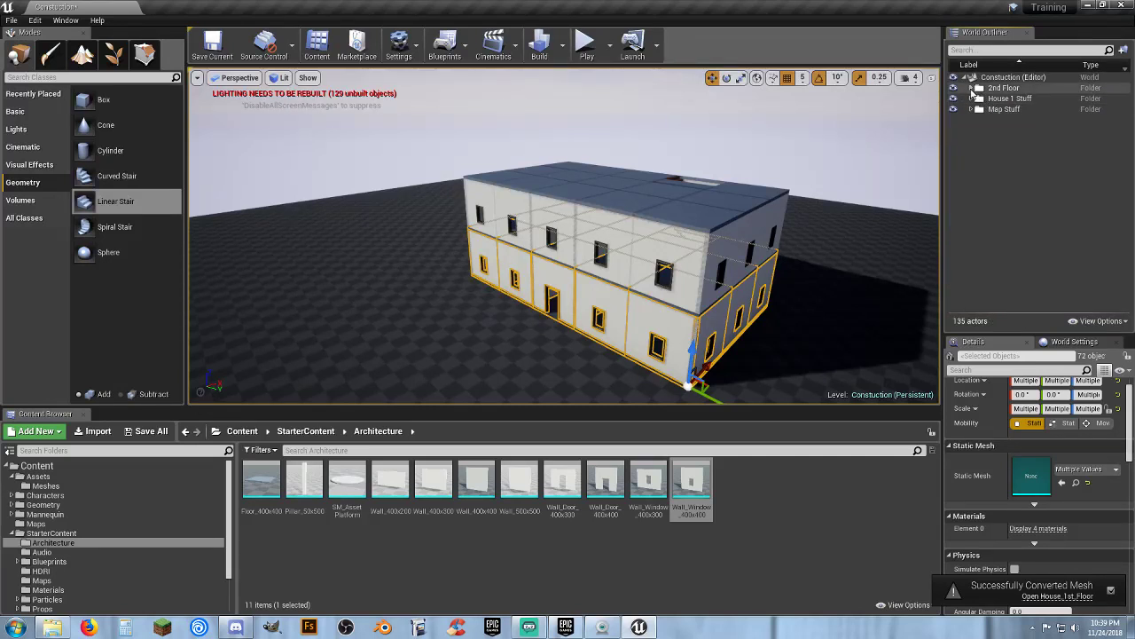
click(974, 88)
click(1027, 100)
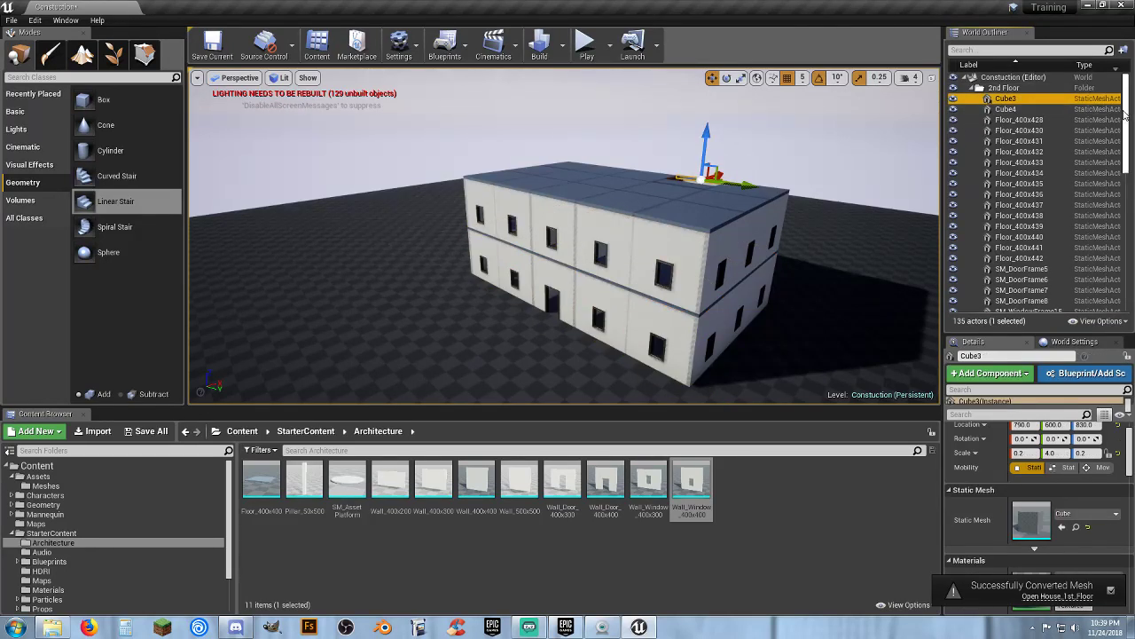
scroll(1029, 105, down, 10)
scroll(1087, 282, down, 2)
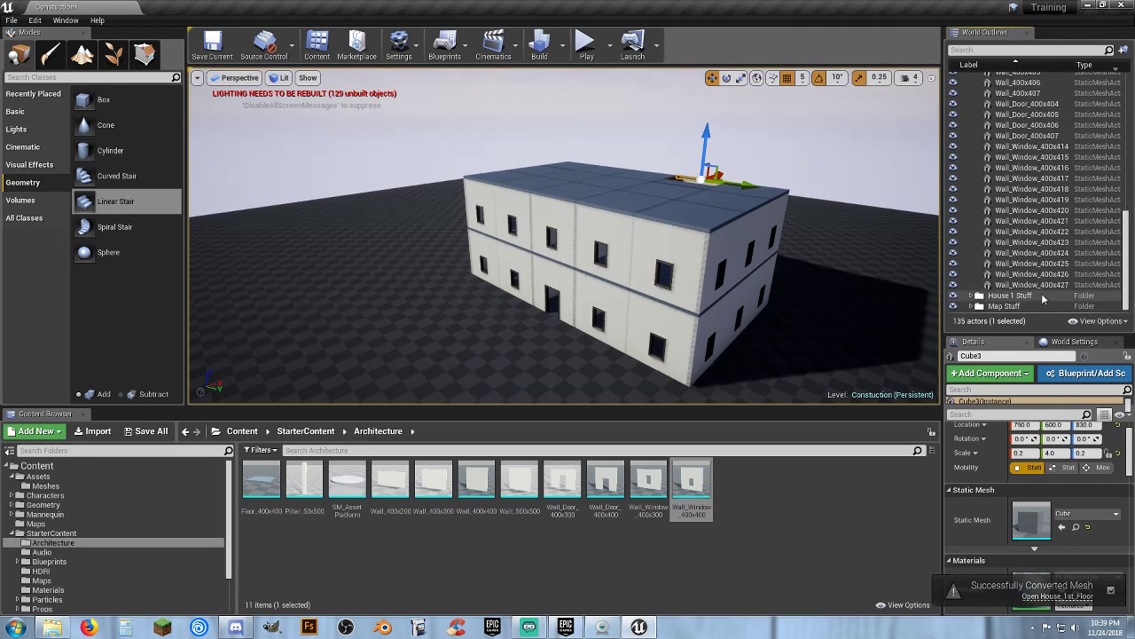
shift+click(1088, 284)
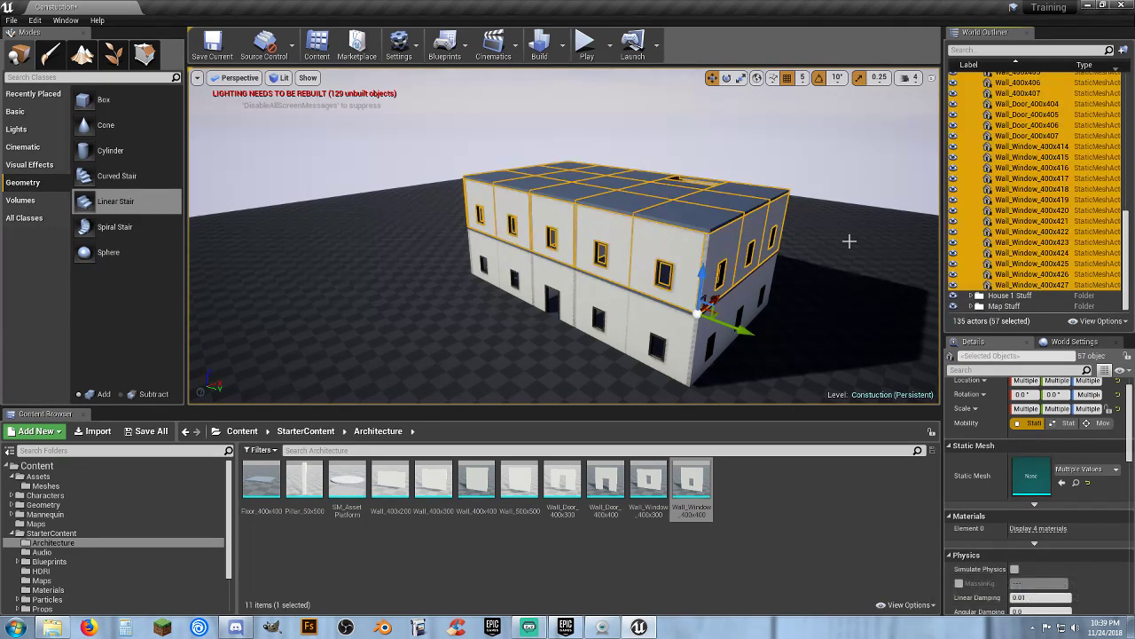
right_click(998, 236)
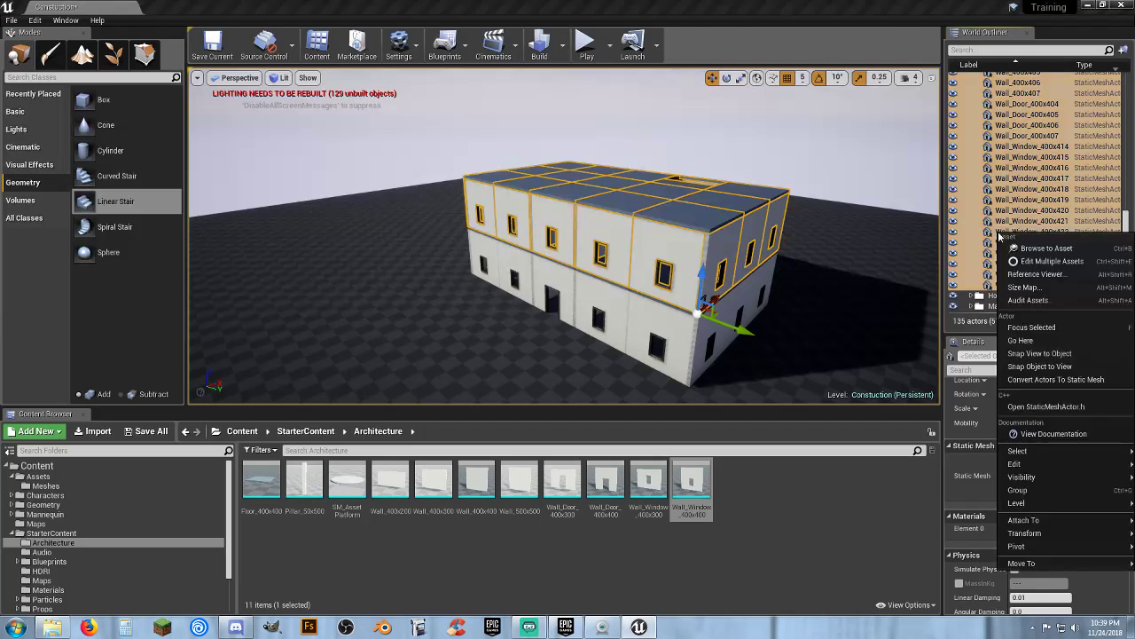
click(1044, 381)
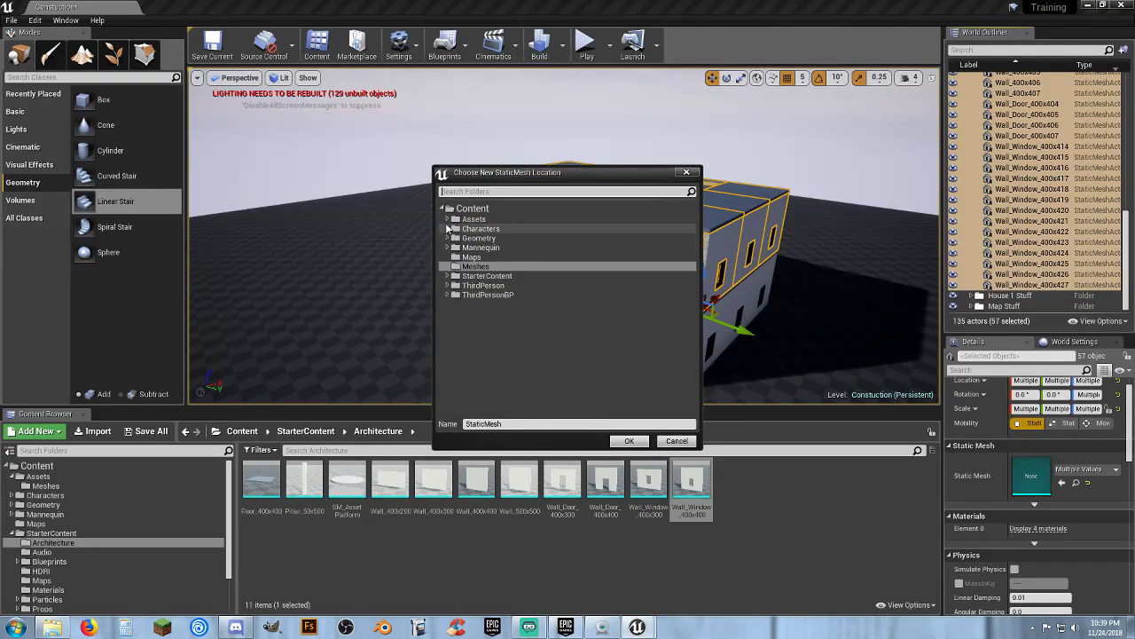
click(447, 218)
click(482, 227)
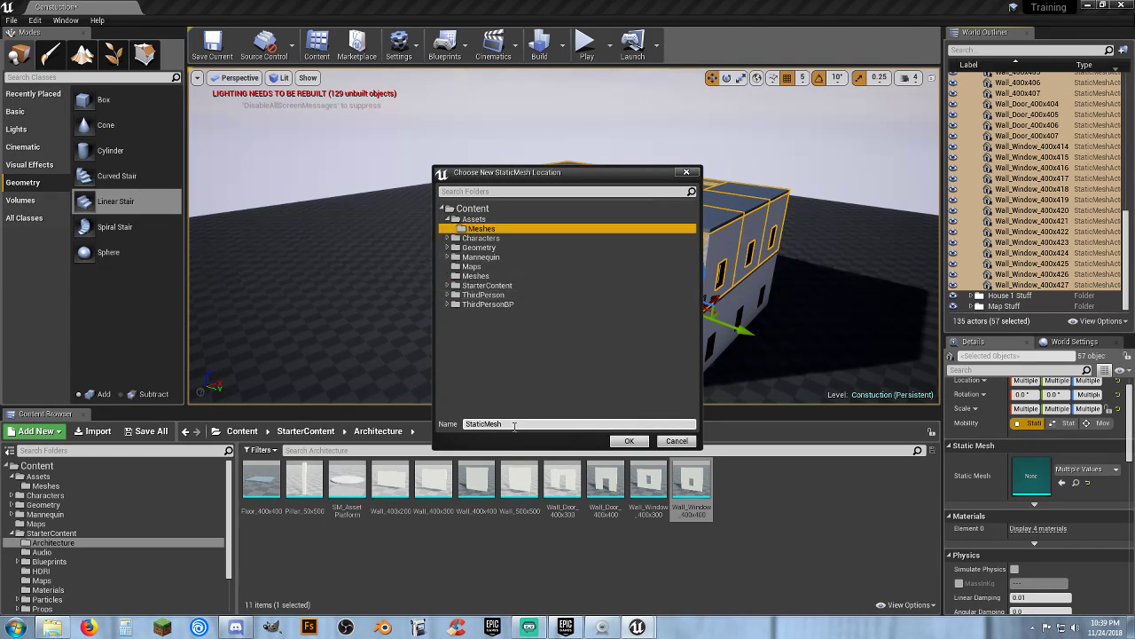
drag(515, 424, 456, 426)
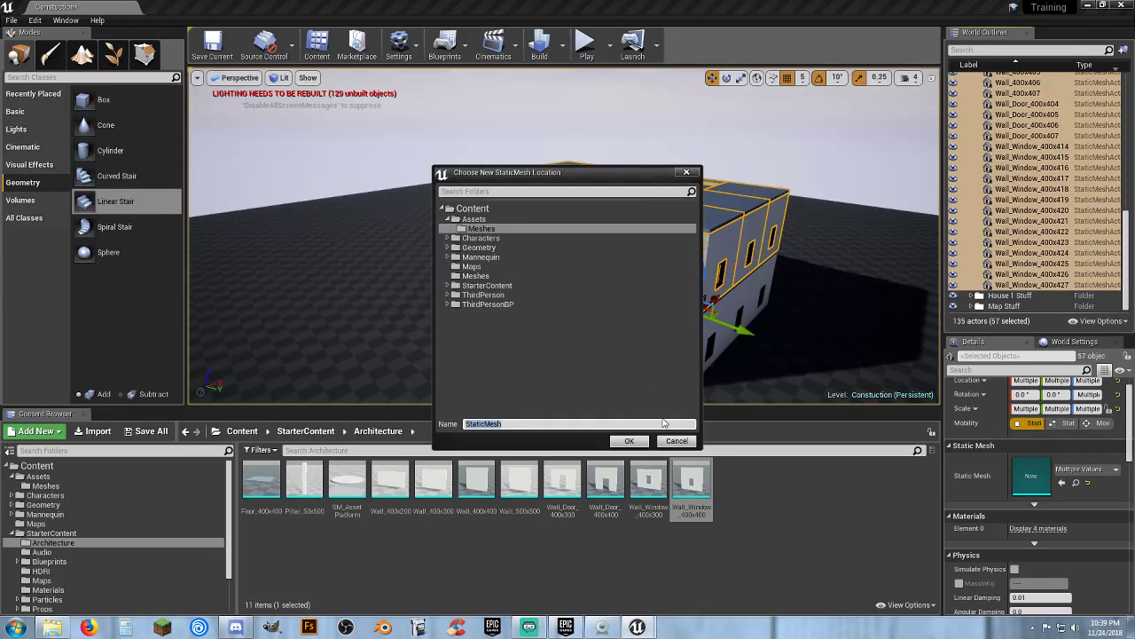
click(677, 441)
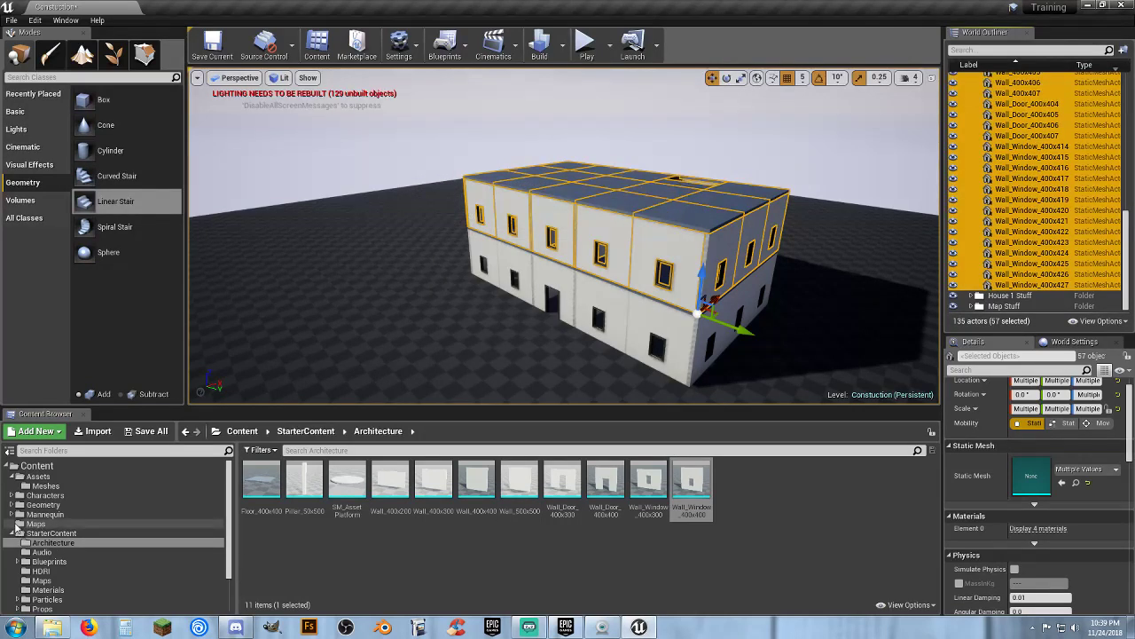
Convert the selected 2nd floor actors to a static mesh named House_Mid_Floor in Assets/Meshes
click(35, 487)
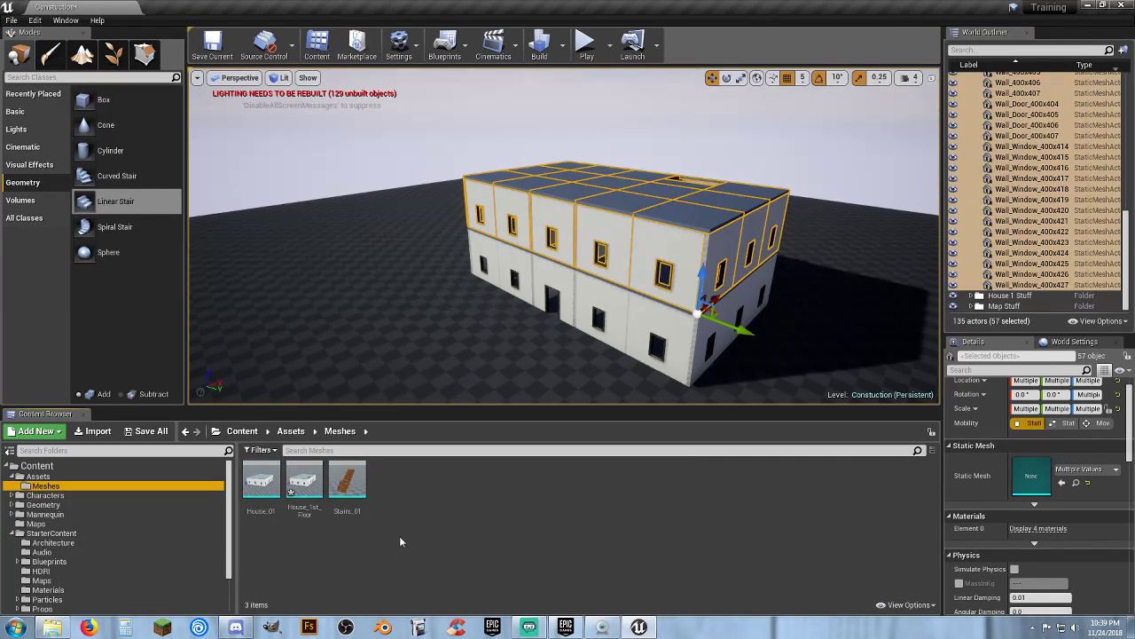
right_click(1016, 278)
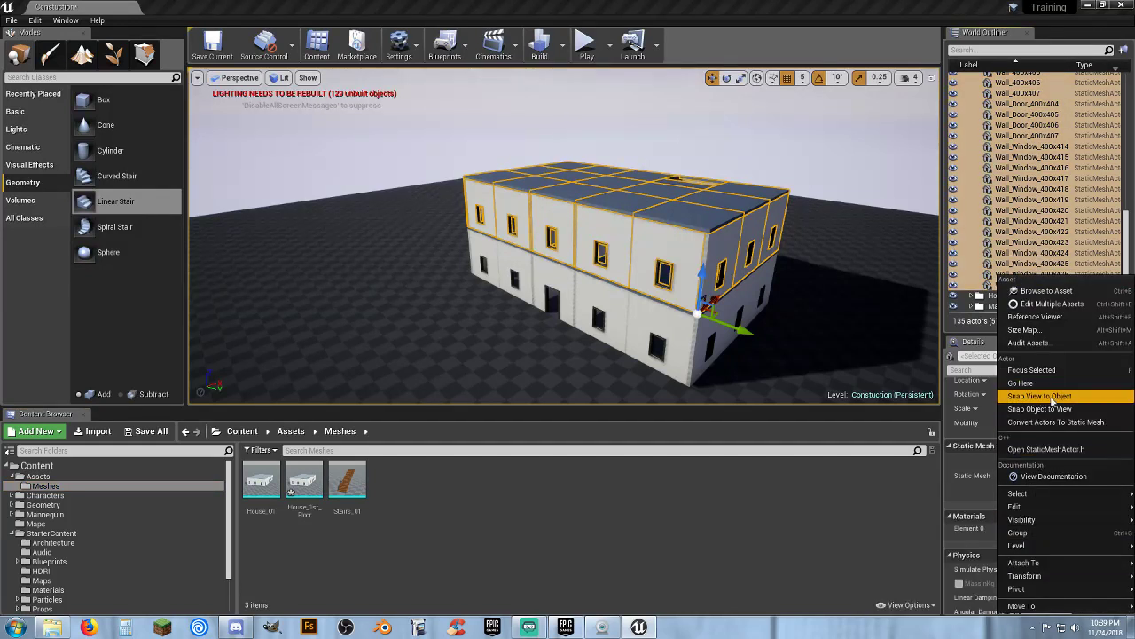
click(1047, 422)
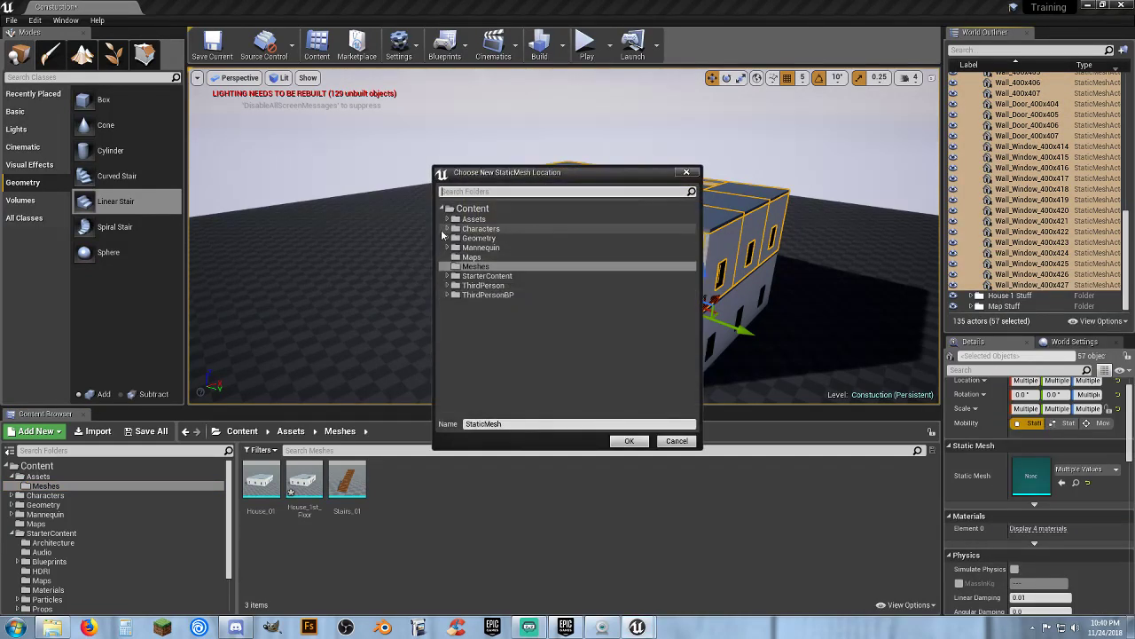
click(446, 221)
click(480, 229)
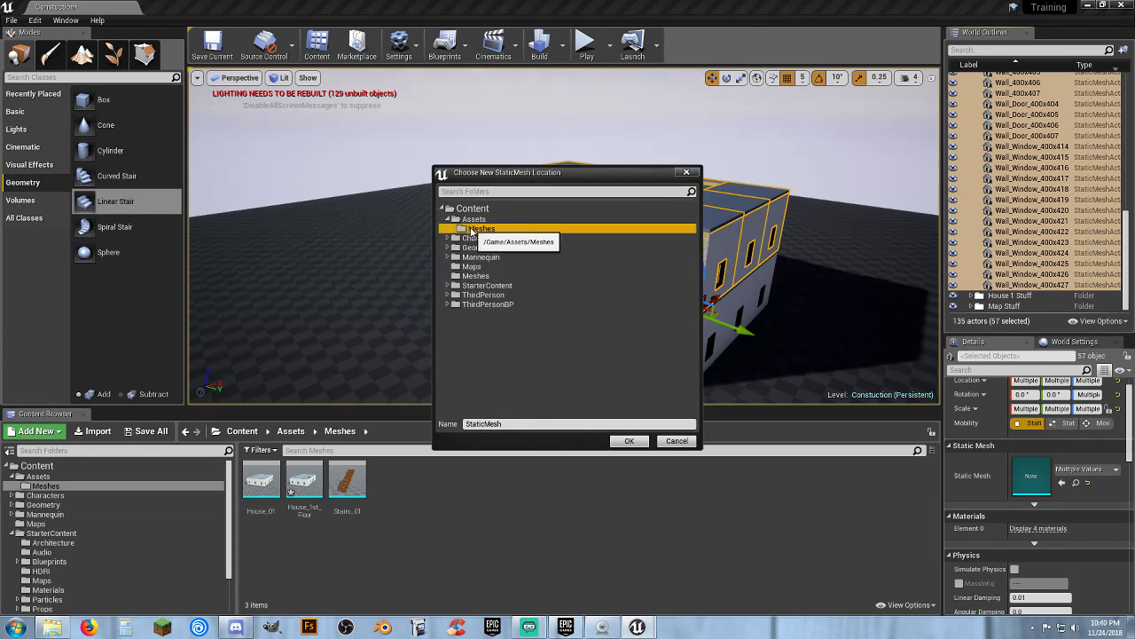
click(506, 425)
drag(506, 424, 449, 428)
text(House_Mid_Floor)
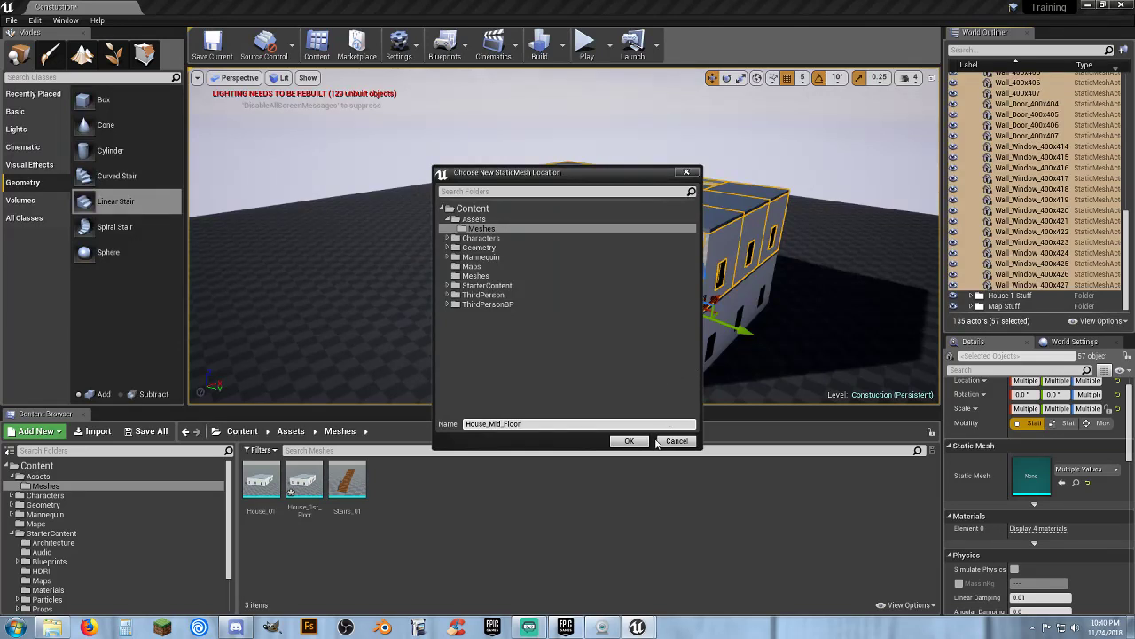
click(629, 441)
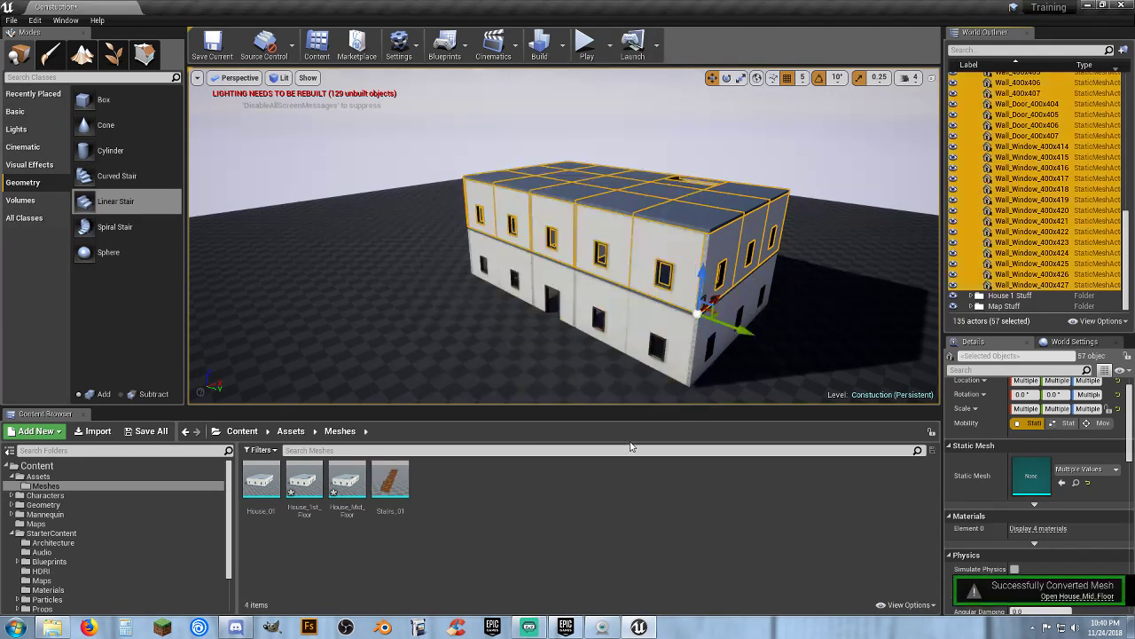
Delete the two cubes and the staircase around the roof opening
key(w)
right_drag(564, 236, 555, 275)
click(556, 275)
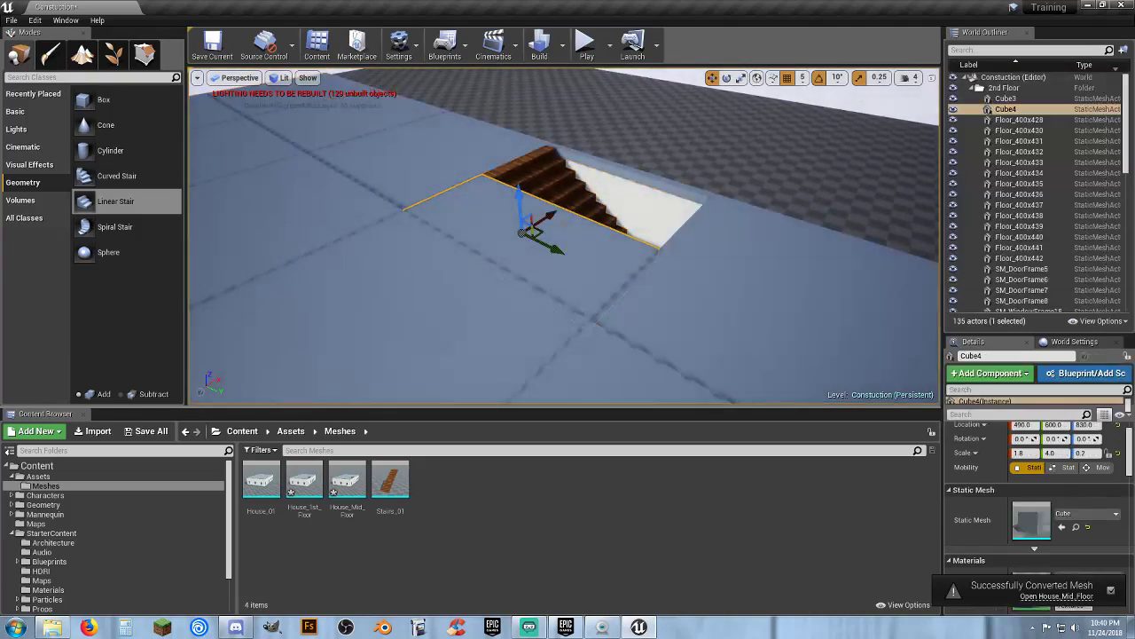
ctrl+click(564, 196)
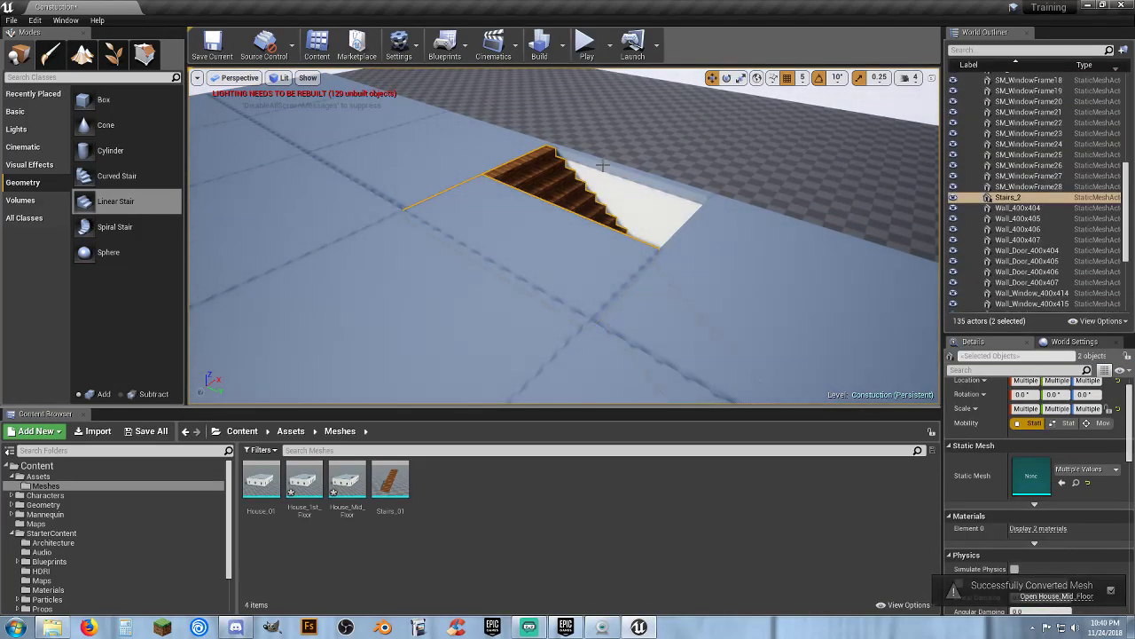
ctrl+click(619, 157)
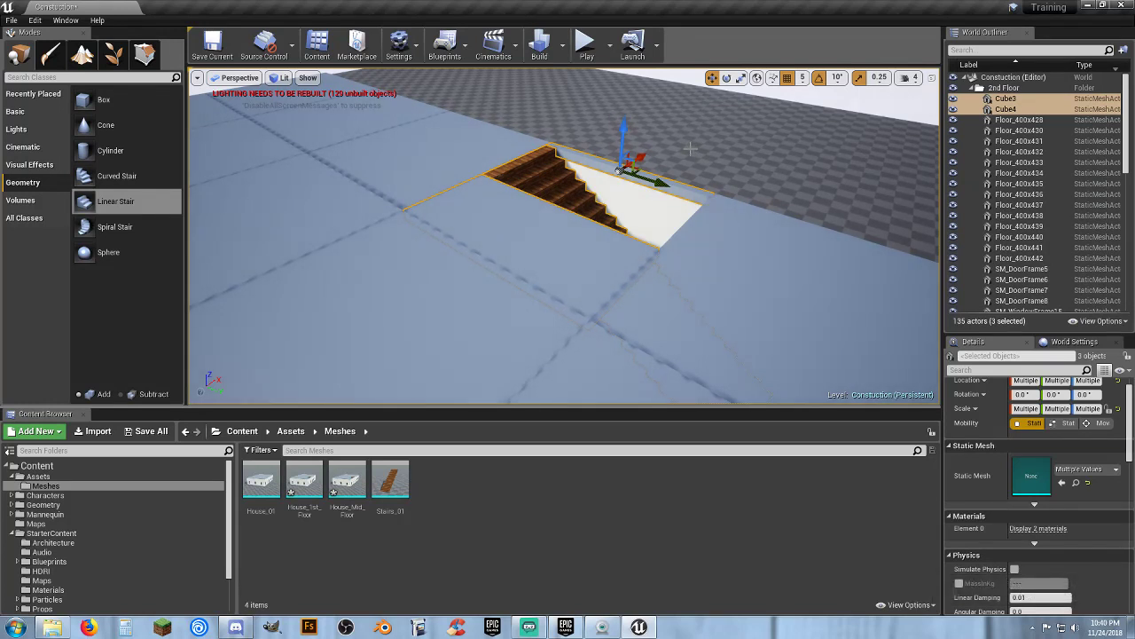
key(Delete)
Duplicate a roof floor tile and move the copy into the opening to close the roof
click(725, 270)
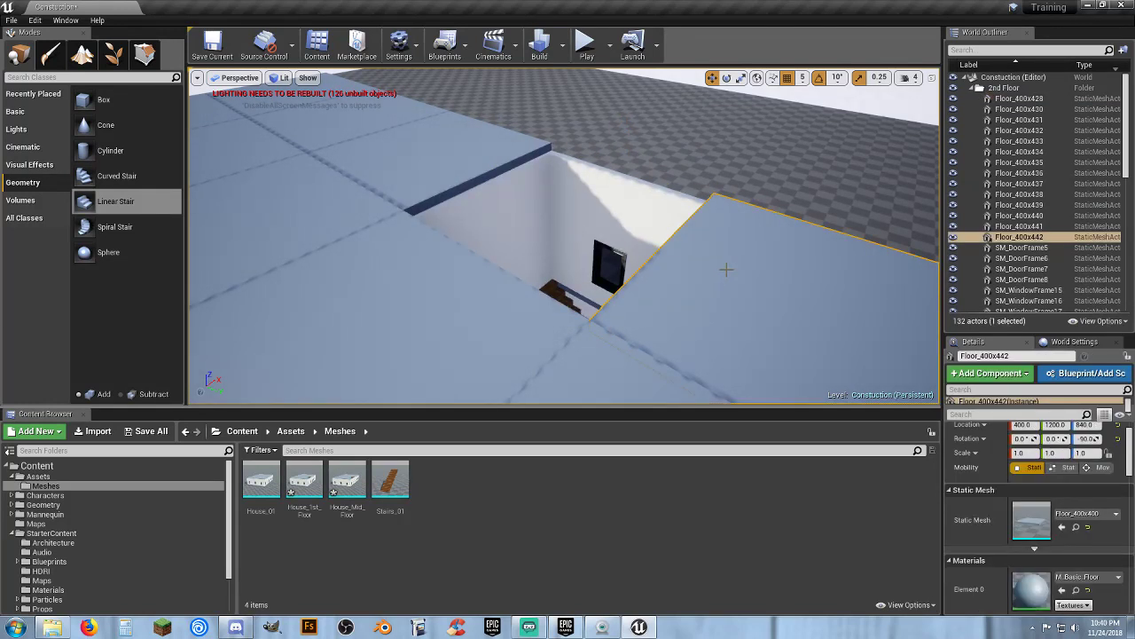
key(ctrl+w)
key(f)
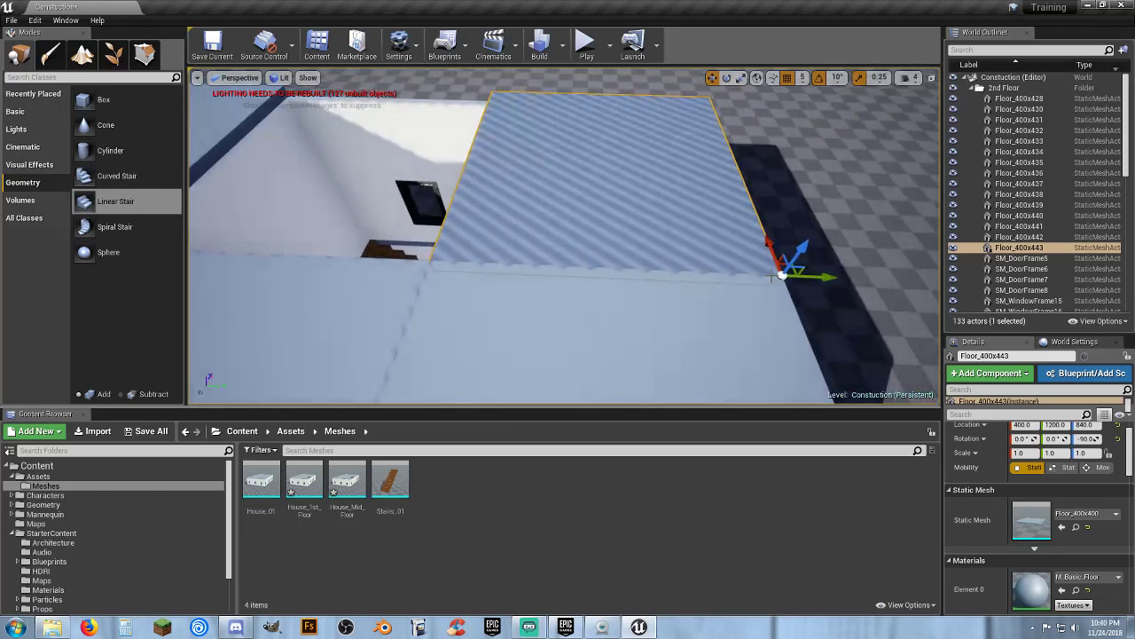
drag(828, 279, 466, 276)
right_drag(548, 246, 521, 265)
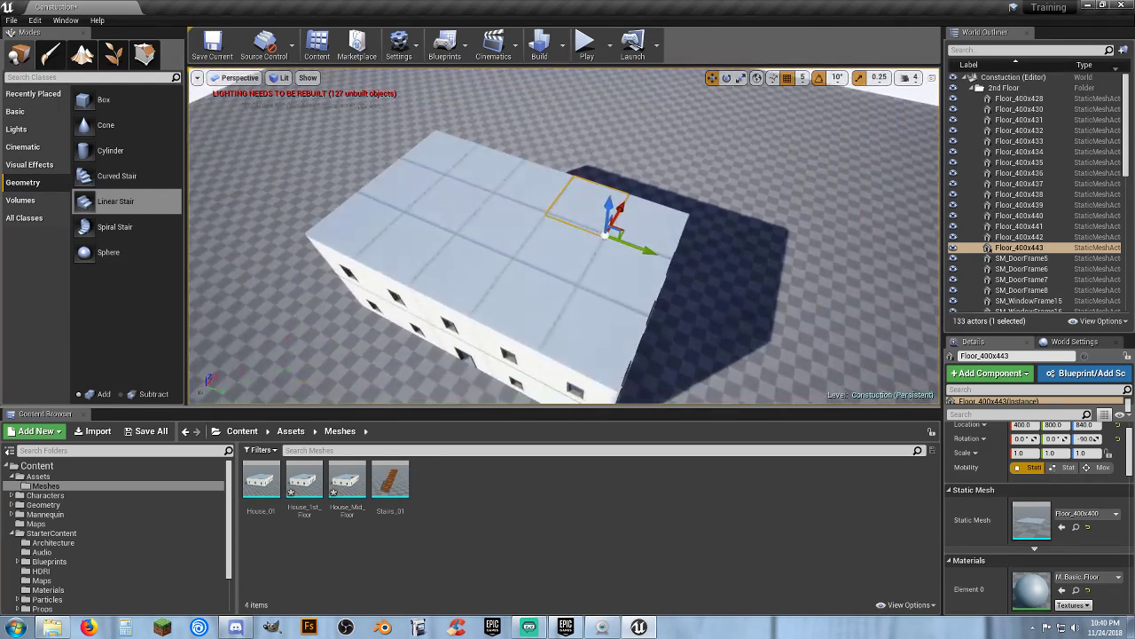
Select every actor in the top floor folder, from the first floor tile through the last window wall
click(1025, 102)
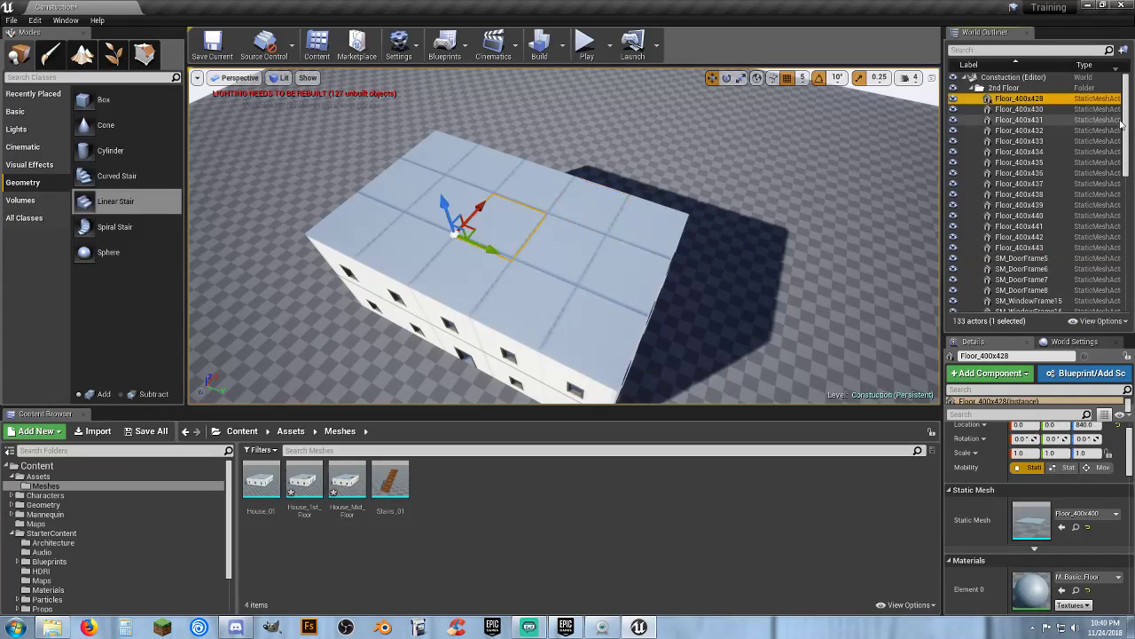
scroll(1125, 146, down, 2)
drag(1125, 147, 1122, 275)
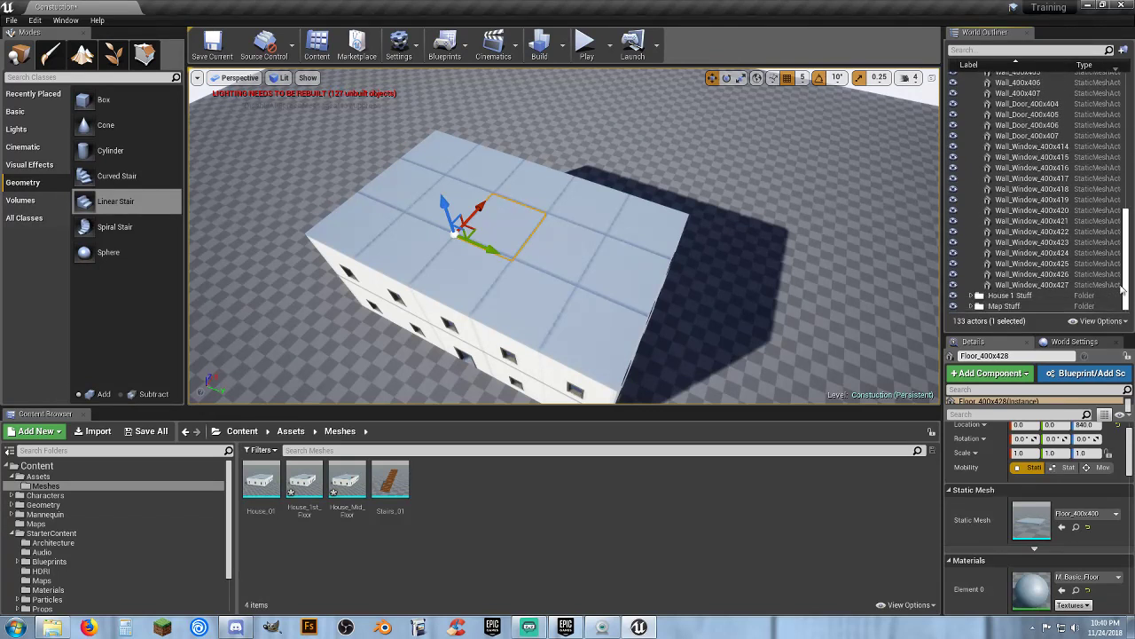
shift+click(1046, 286)
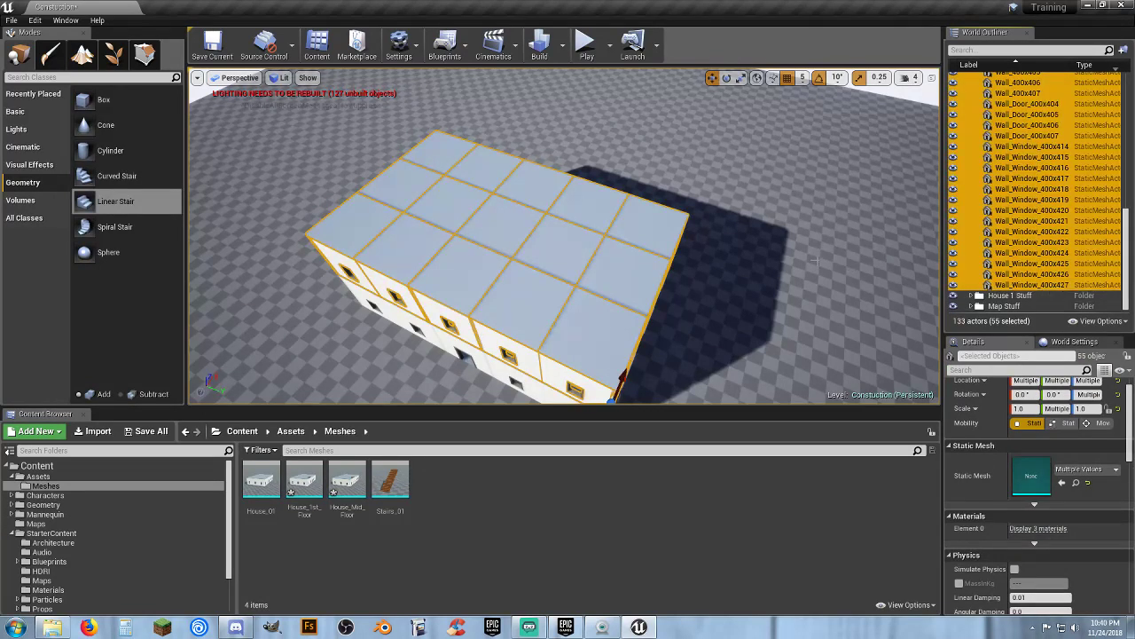
Convert the selected top-floor actors to a static mesh named House_Top_Floor in Assets/Meshes
right_click(1043, 214)
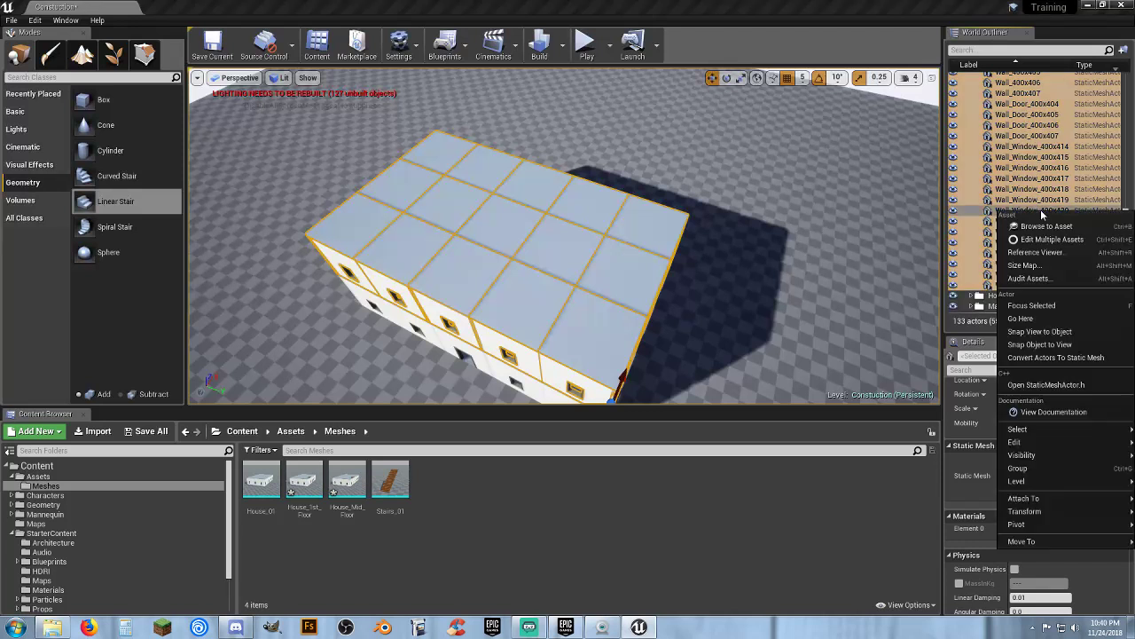
click(1055, 359)
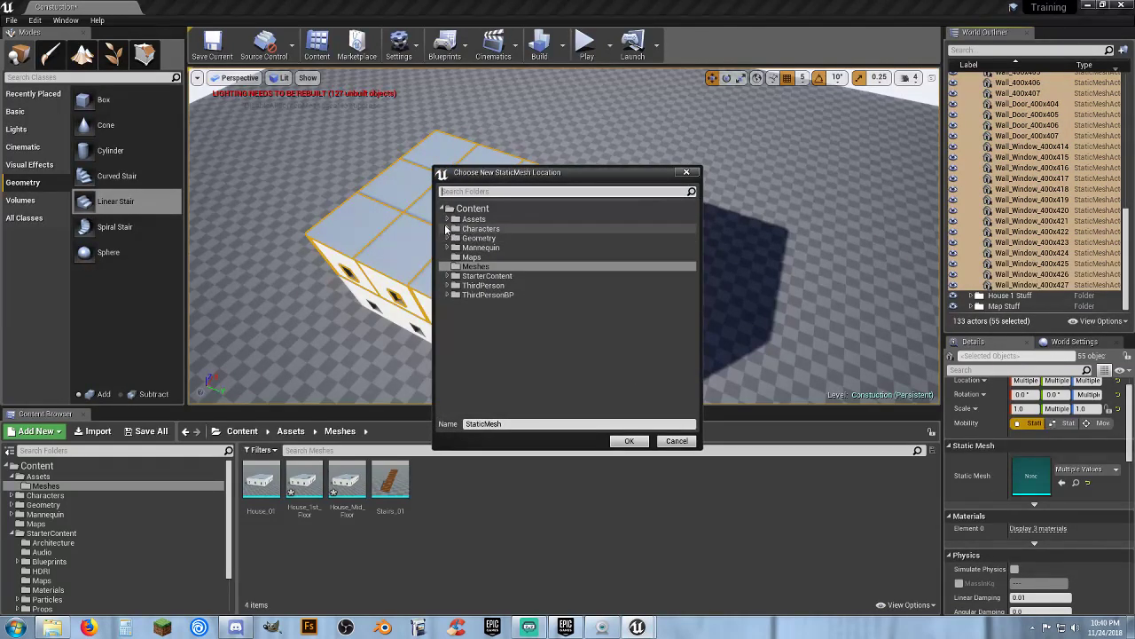
click(454, 219)
click(446, 219)
click(475, 229)
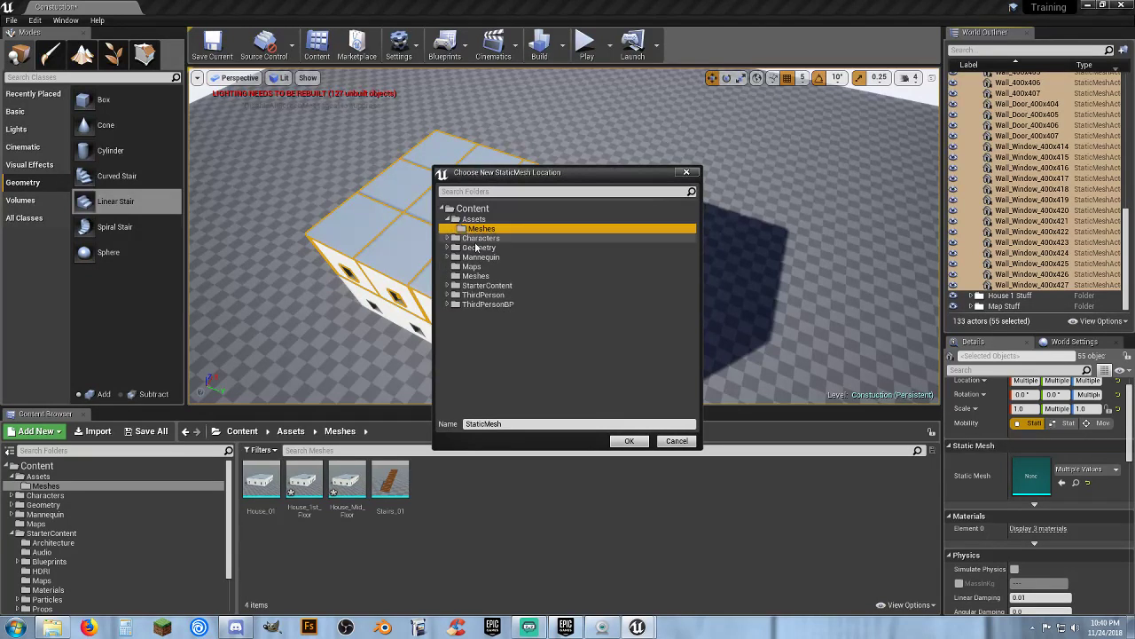
click(506, 425)
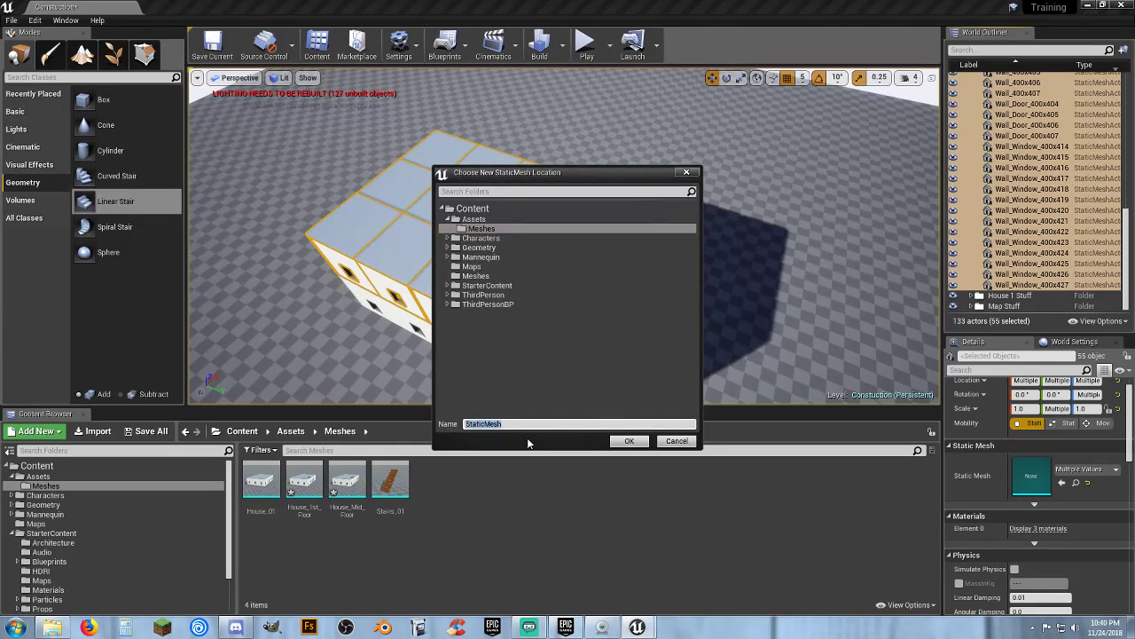
text(House_Top_Floor)
click(629, 441)
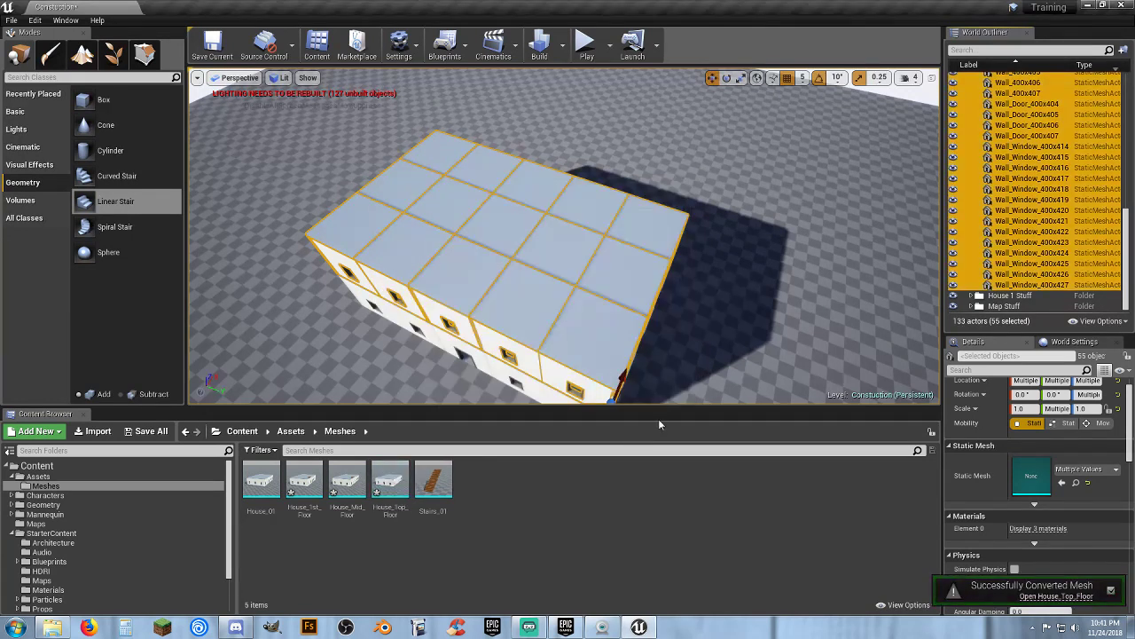
Open the House_1st_Floor mesh and set its Collision Complexity to Use Complex Collision As Simple
click(297, 488)
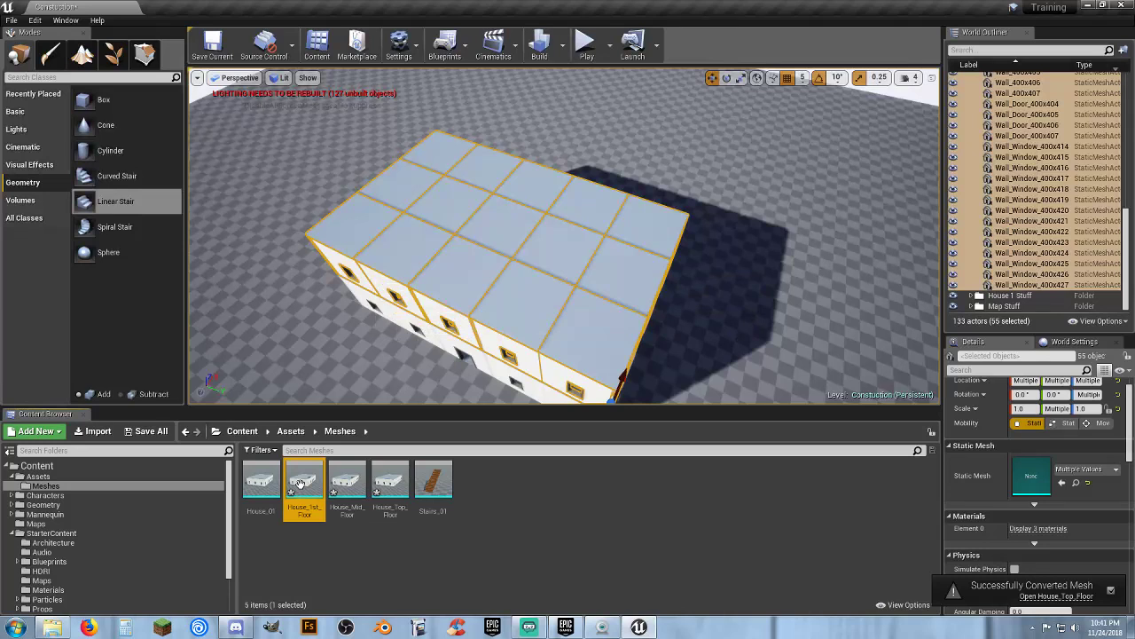
double_click(300, 483)
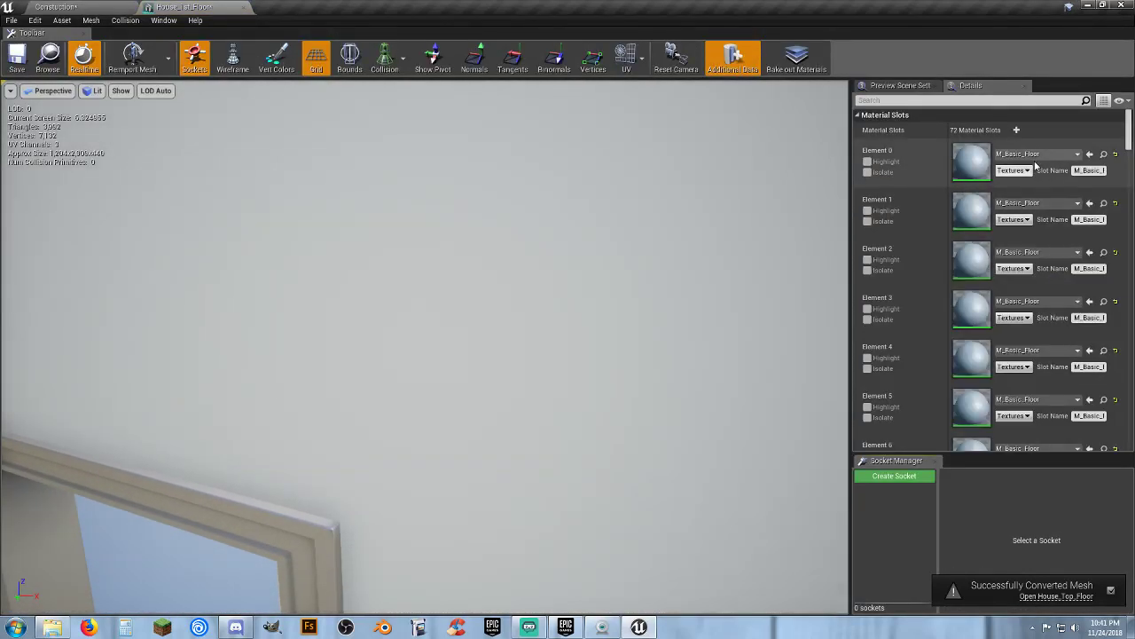
drag(1128, 146, 1120, 345)
scroll(1115, 344, up, 9)
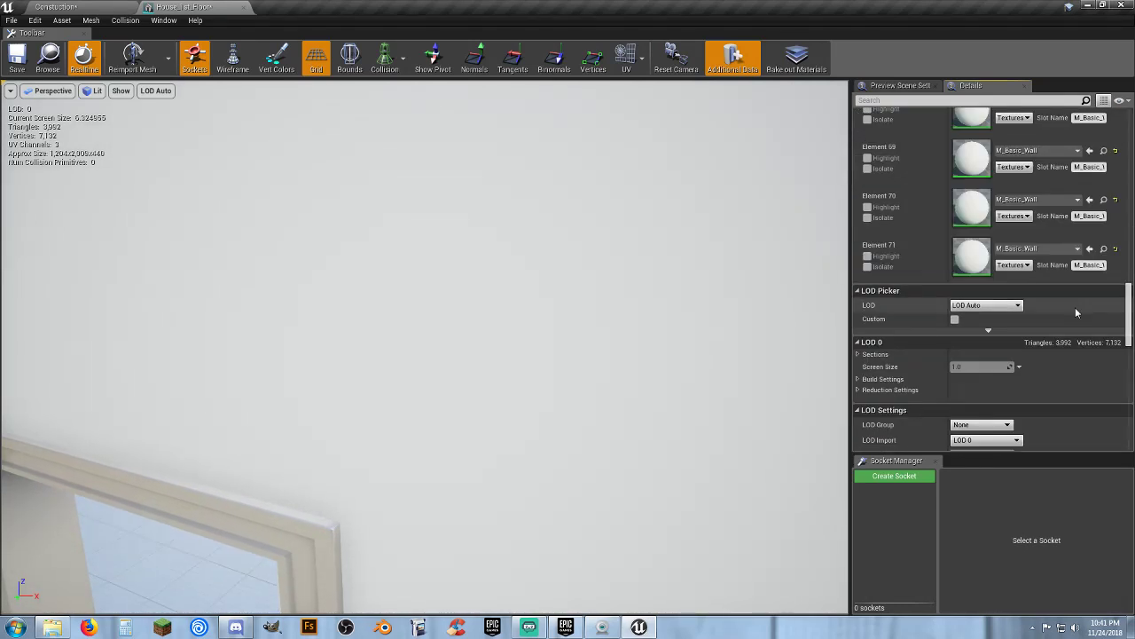
scroll(910, 279, down, 5)
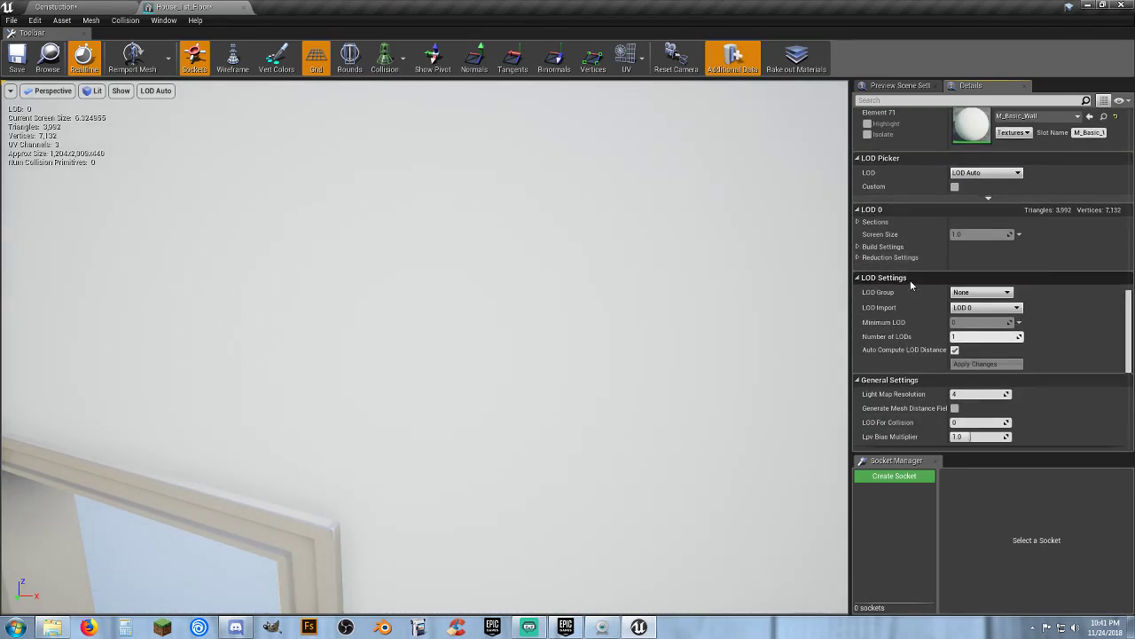
scroll(910, 279, down, 4)
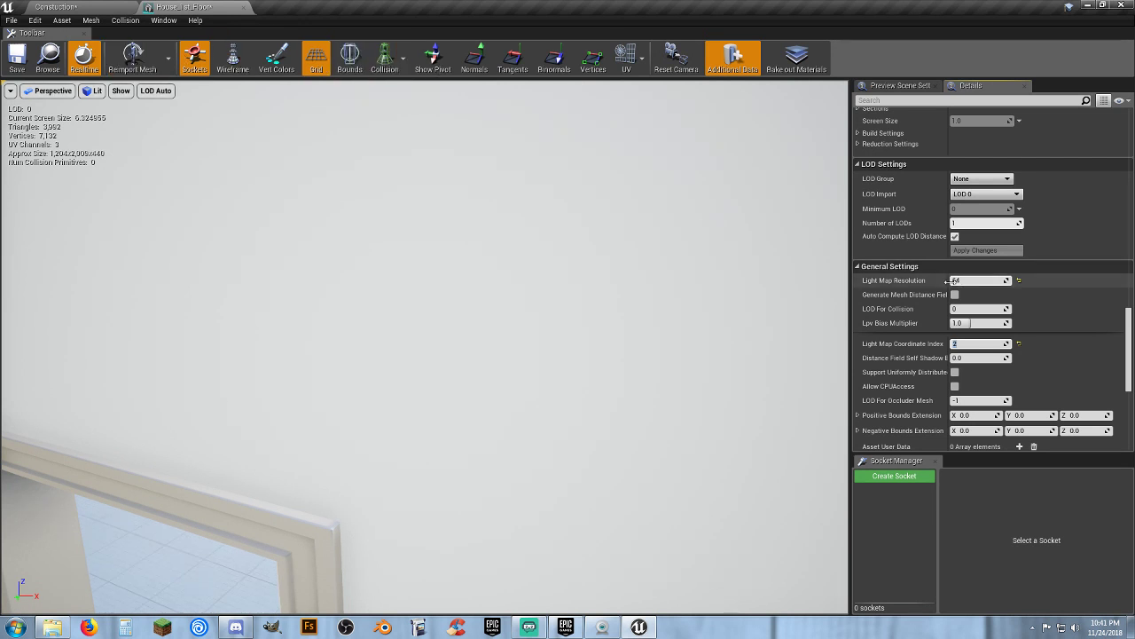
scroll(969, 342, down, 7)
click(979, 325)
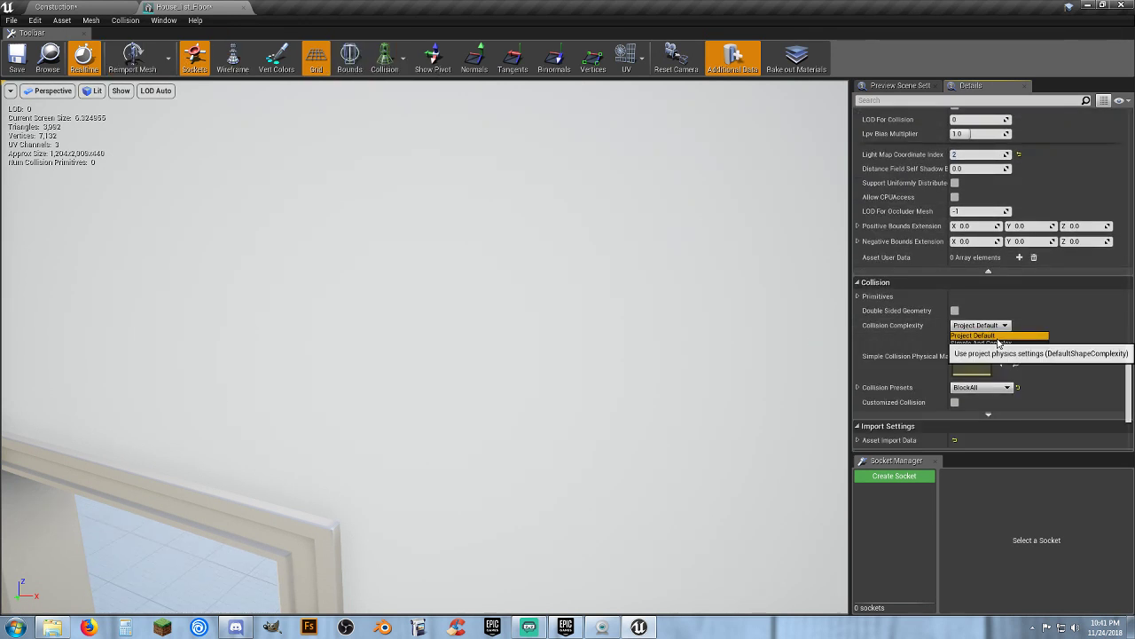
click(988, 355)
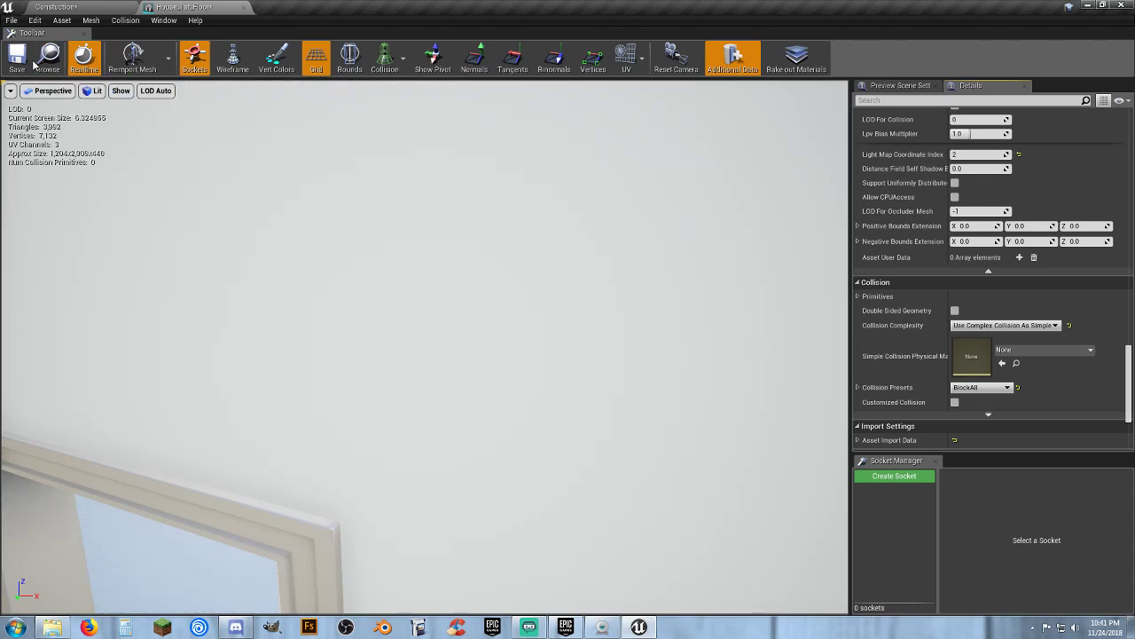
click(49, 56)
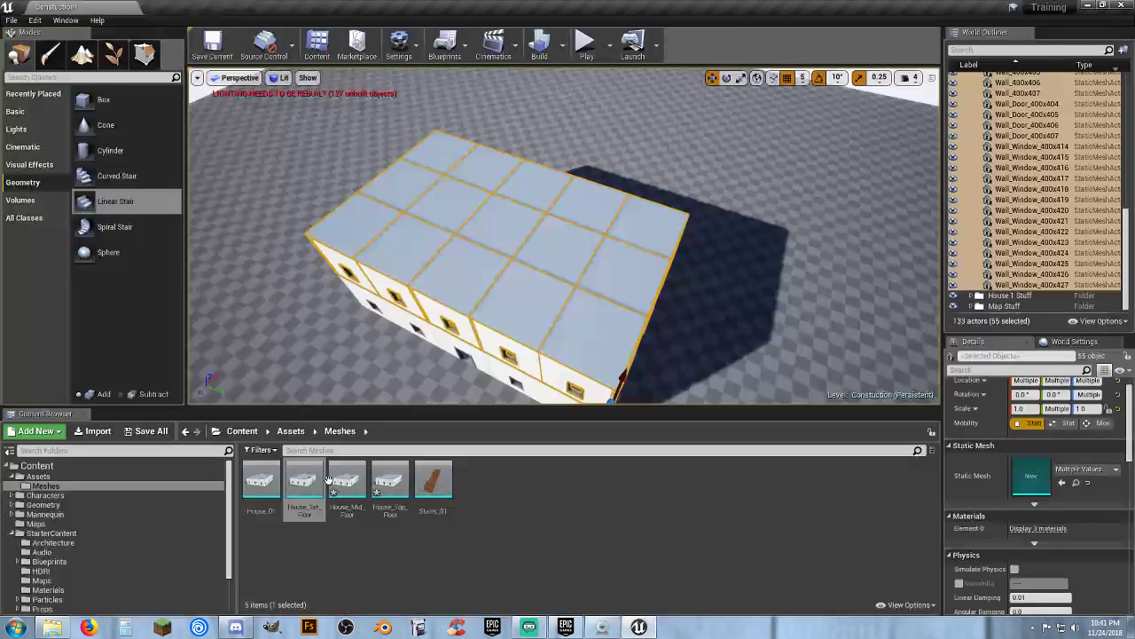
Open the House_Mid_Floor mesh, set its Collision Complexity to Use Complex Collision As Simple, and close the editor
click(350, 486)
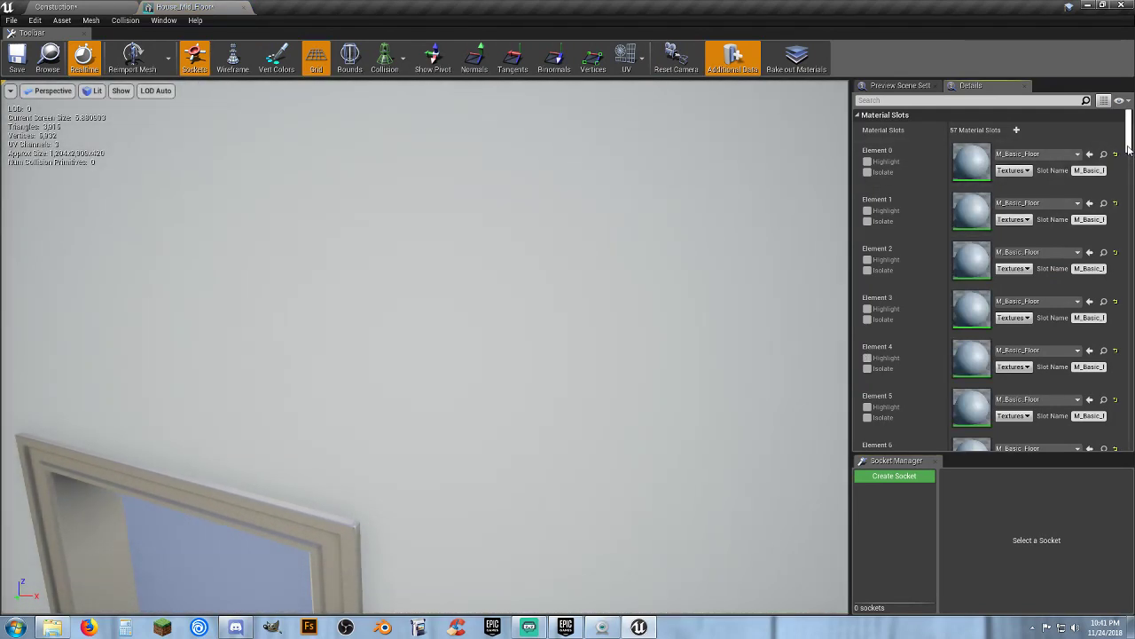
drag(1129, 149, 1132, 320)
scroll(976, 358, down, 1)
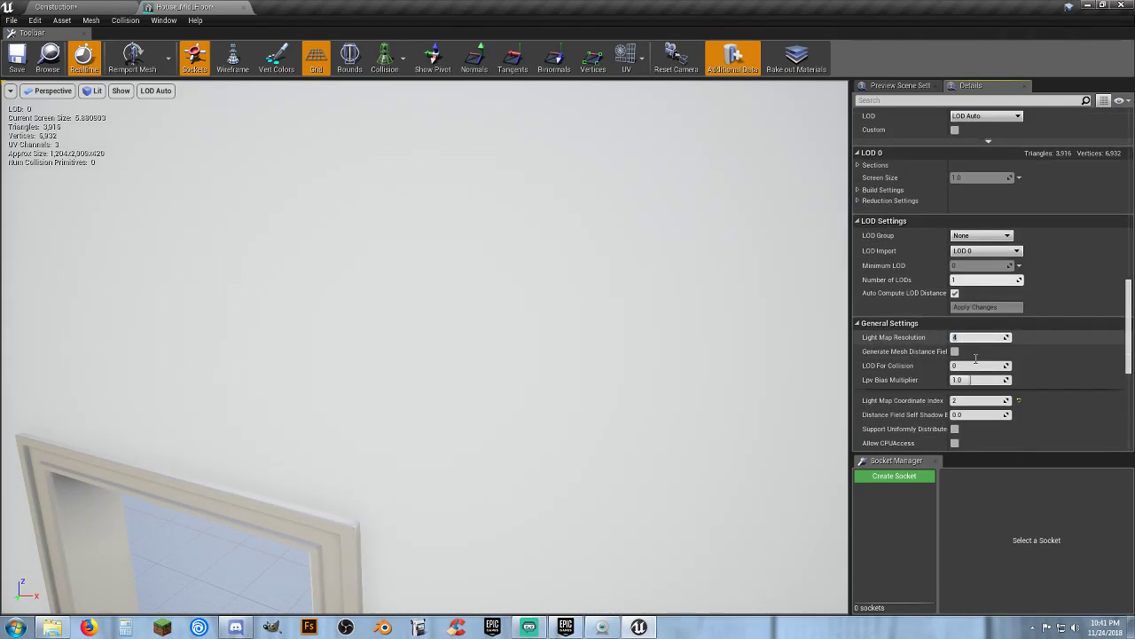
scroll(976, 357, down, 2)
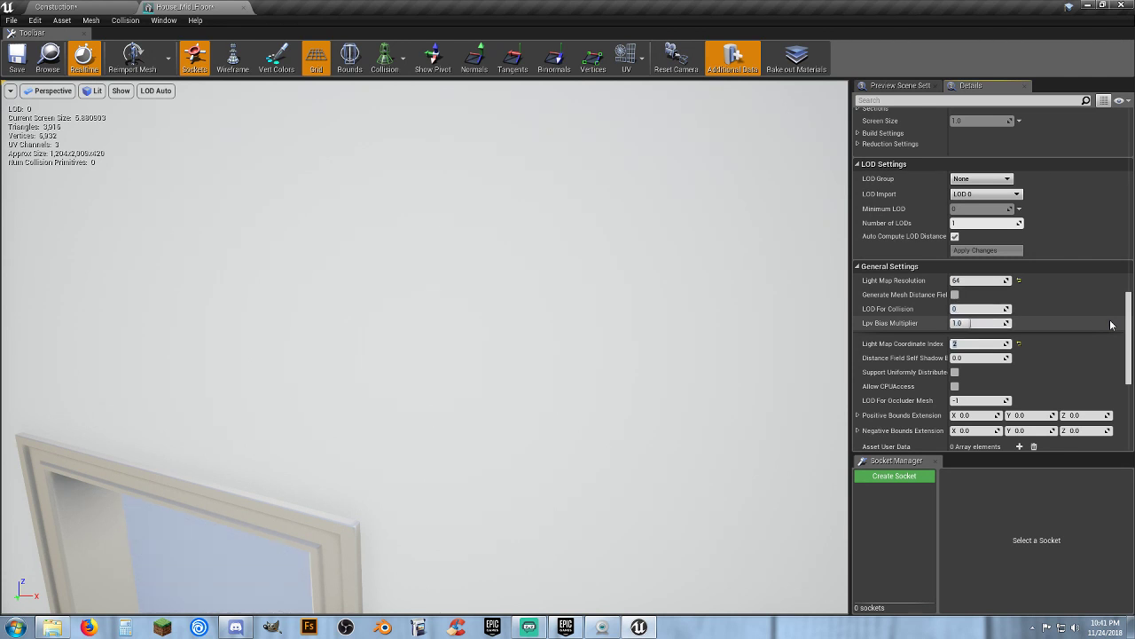
scroll(1111, 325, down, 8)
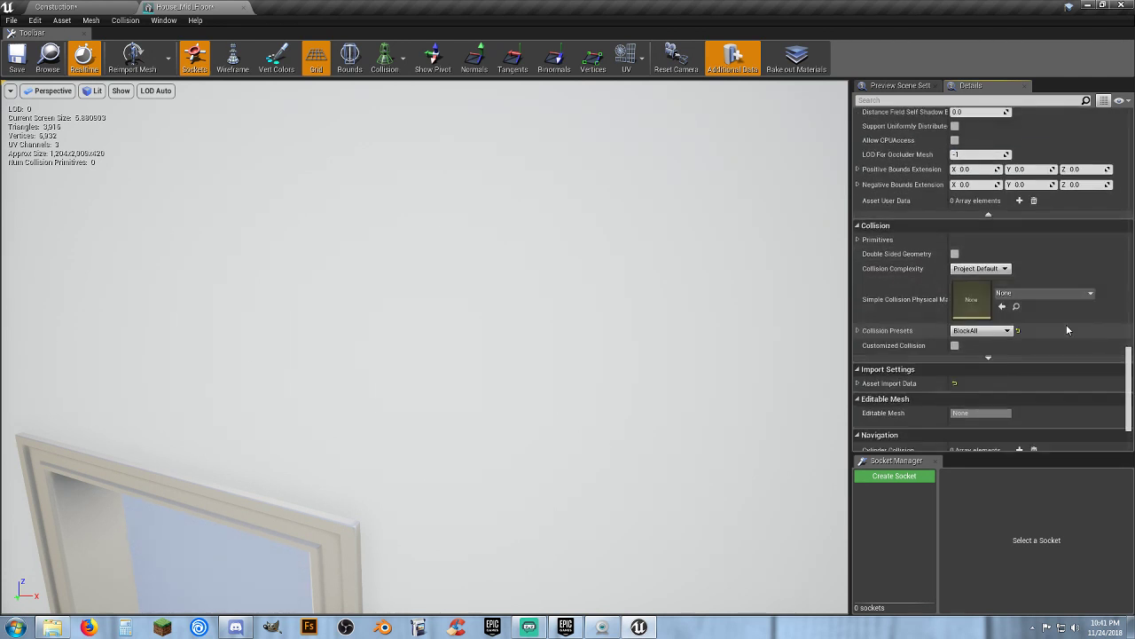
click(980, 268)
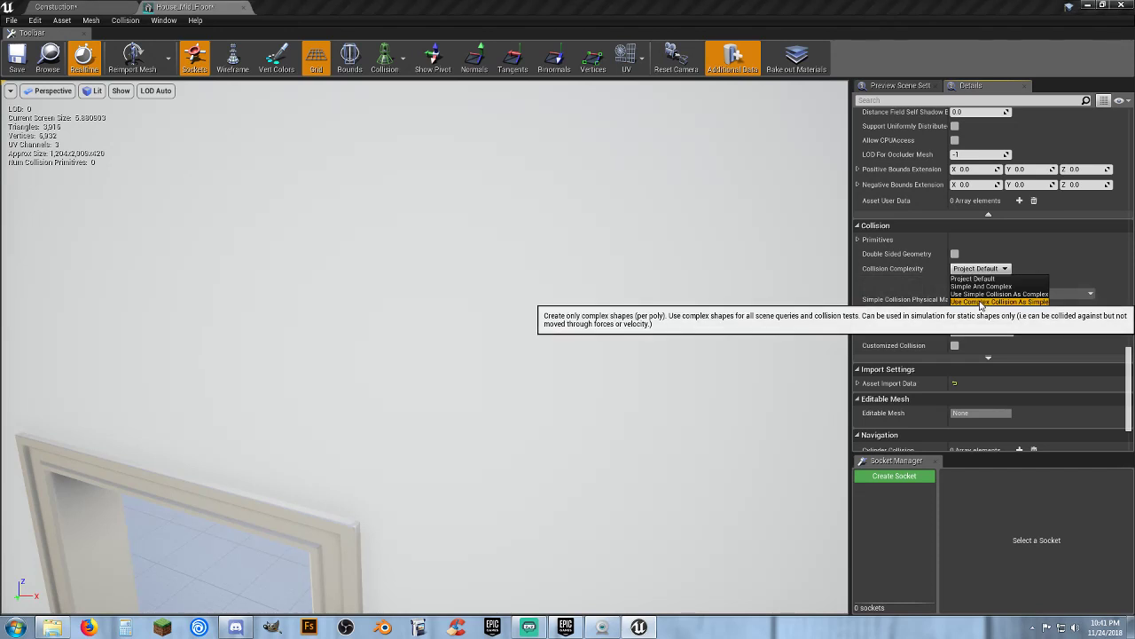
click(985, 301)
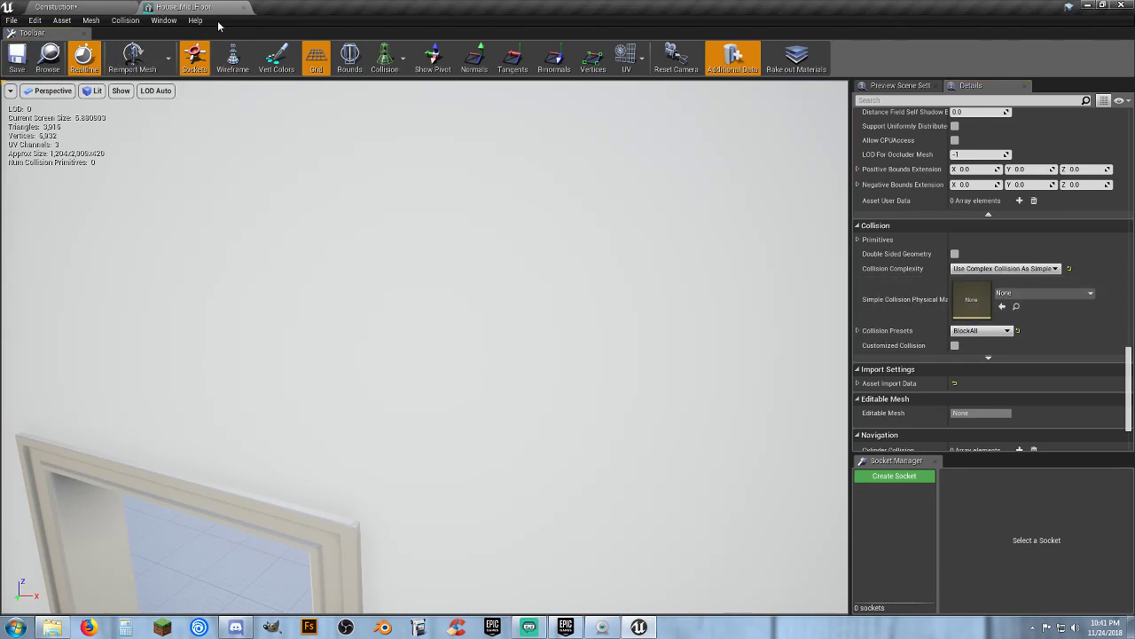
click(244, 8)
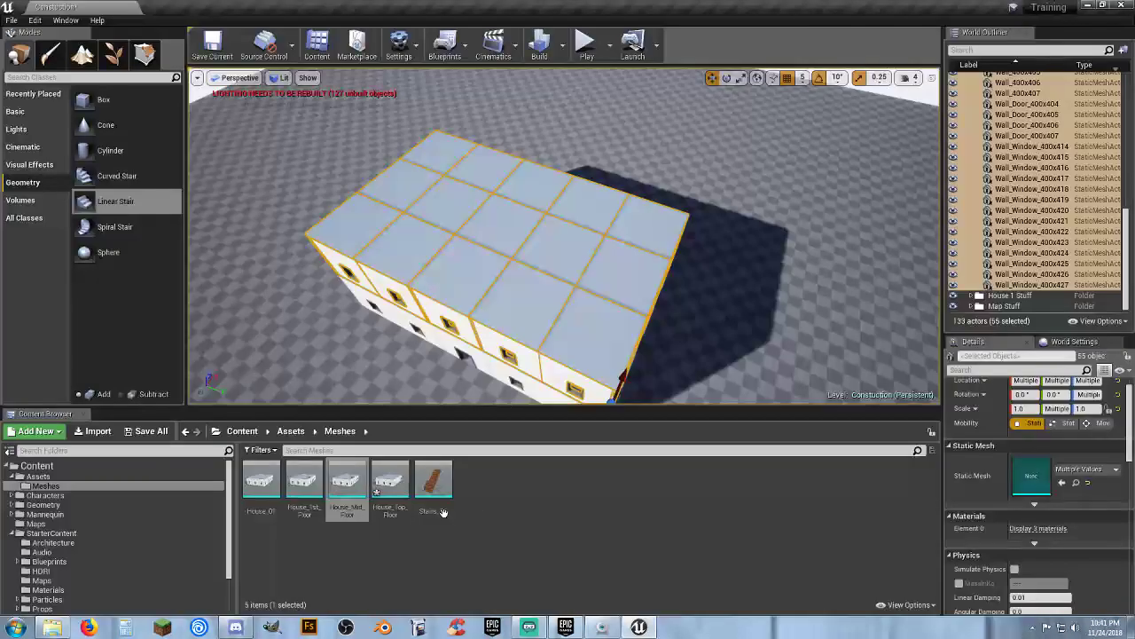
Open the House_Top_Floor mesh, set its Collision Complexity to Use Complex Collision As Simple, save and close it
double_click(390, 481)
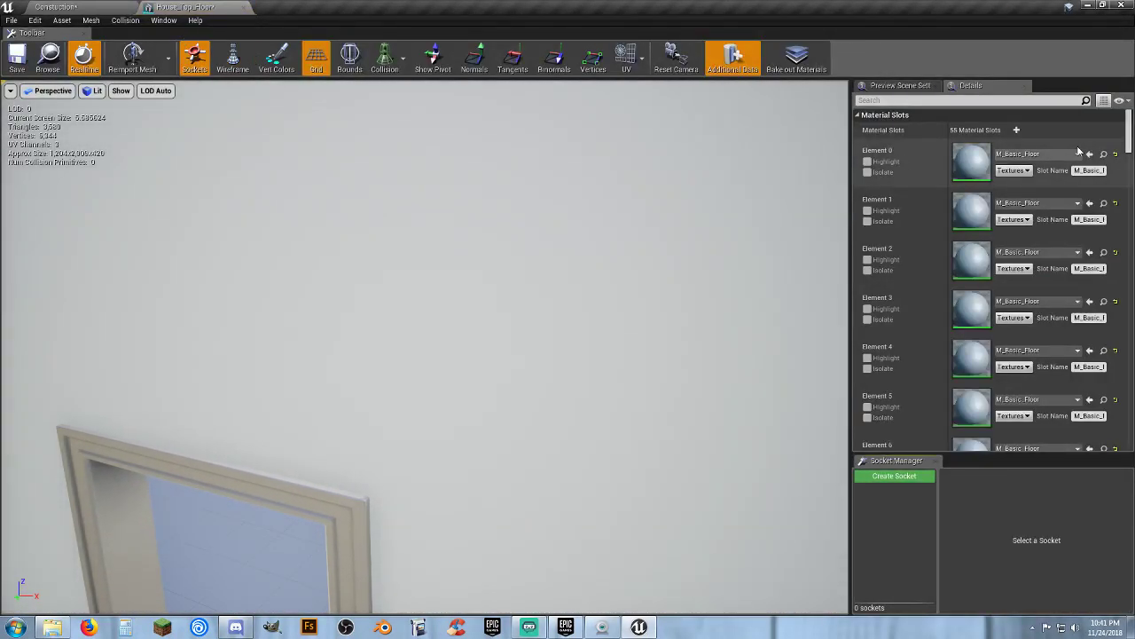
scroll(1080, 152, down, 15)
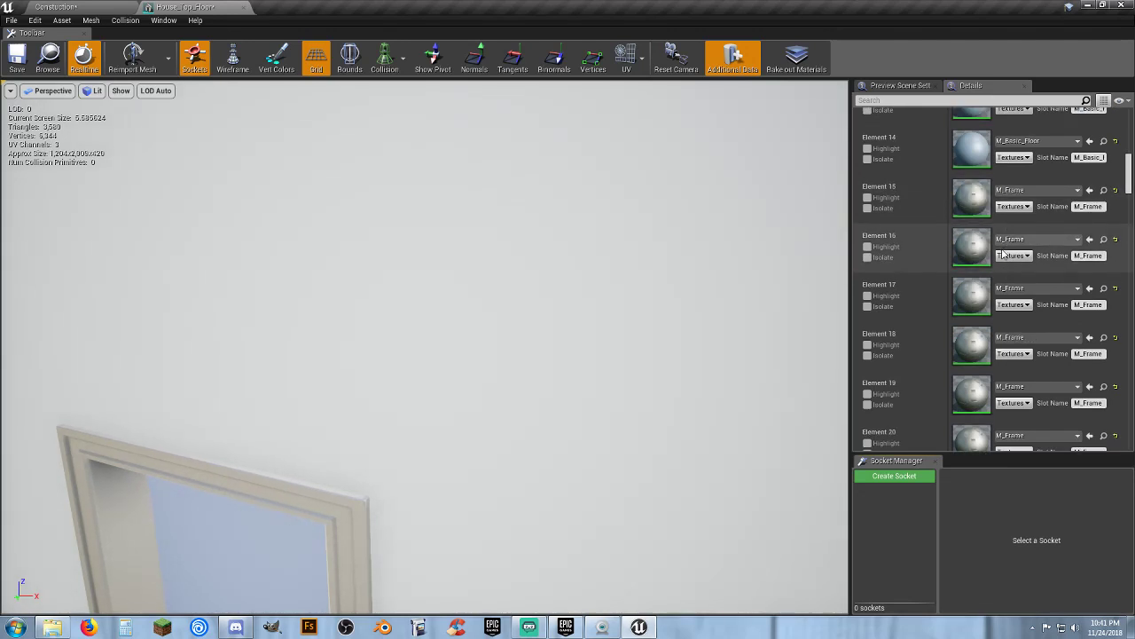
scroll(1002, 253, down, 16)
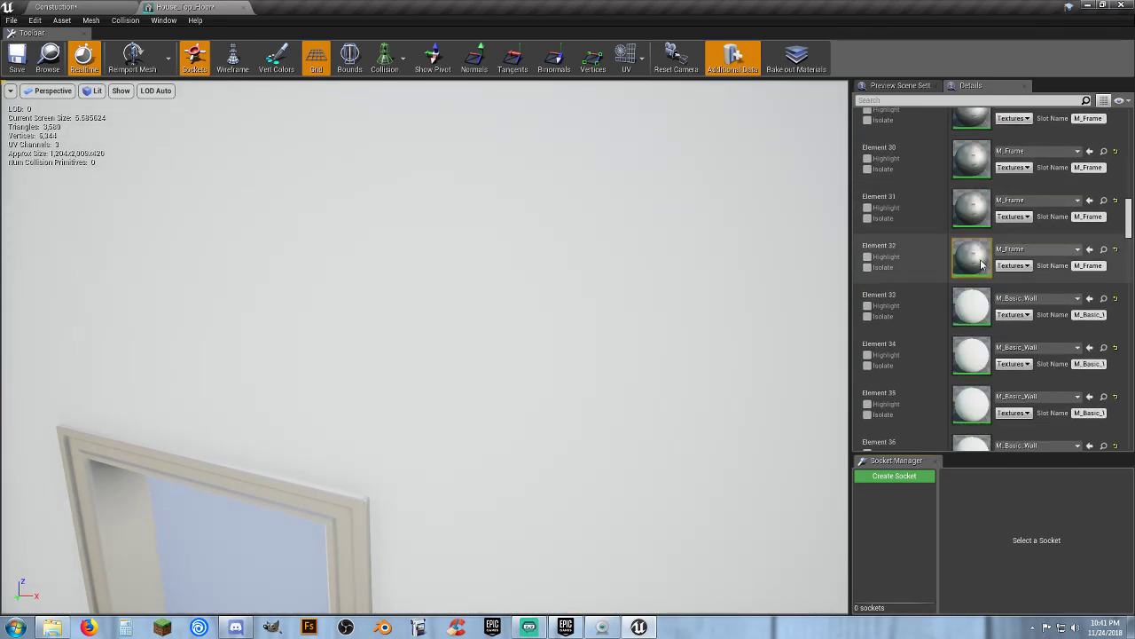
scroll(981, 264, down, 12)
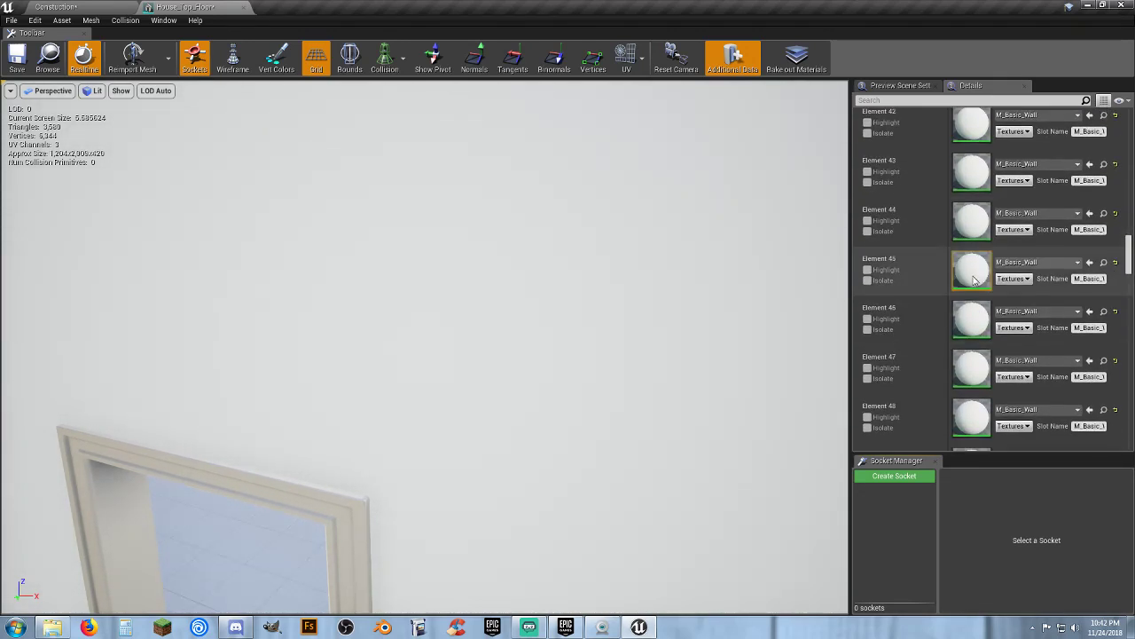
scroll(973, 281, down, 16)
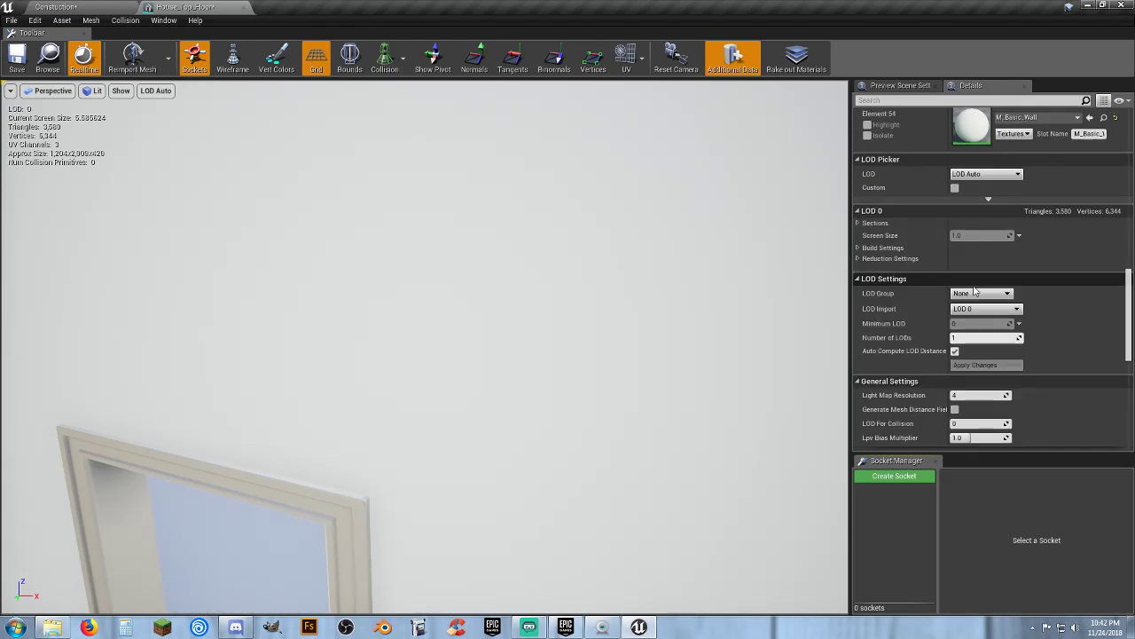
scroll(973, 281, down, 4)
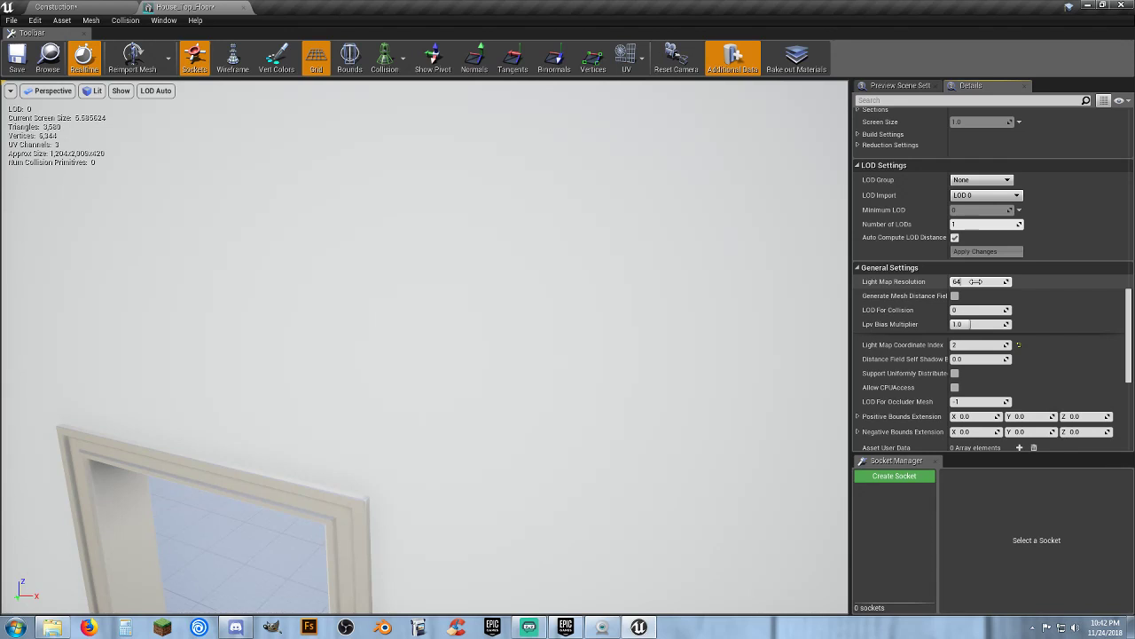
scroll(975, 281, down, 7)
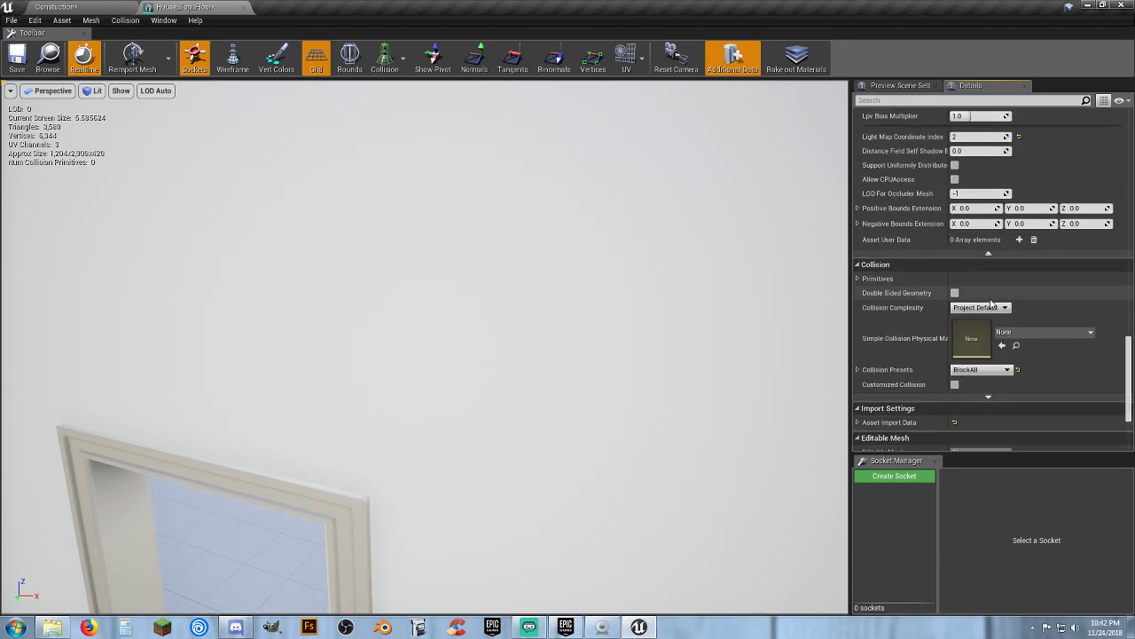
scroll(990, 297, down, 5)
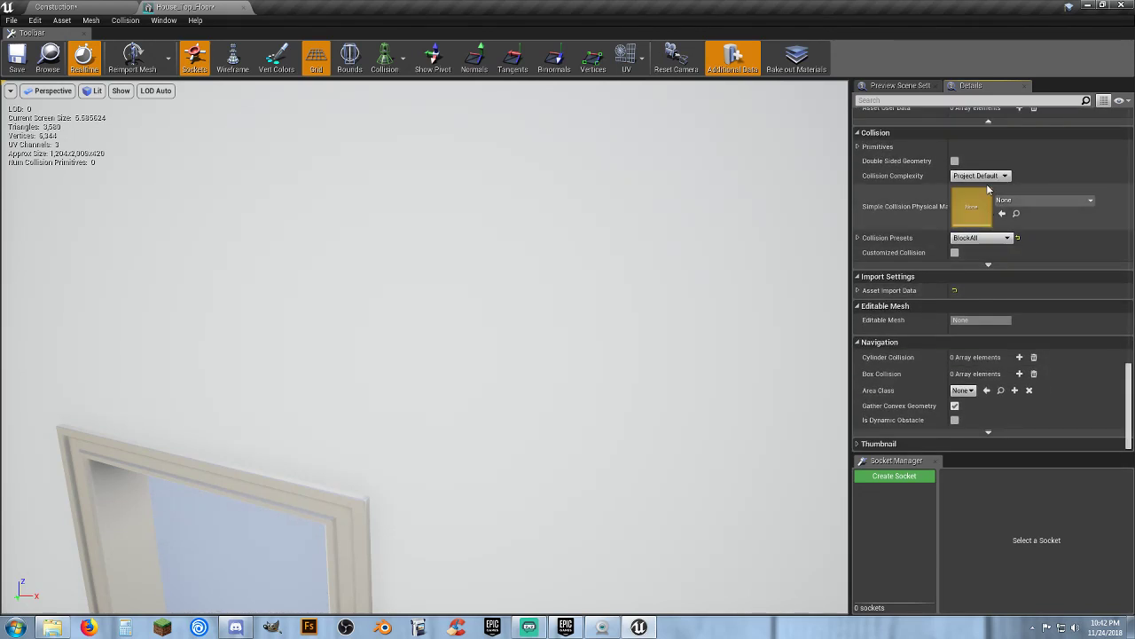
click(981, 176)
click(990, 209)
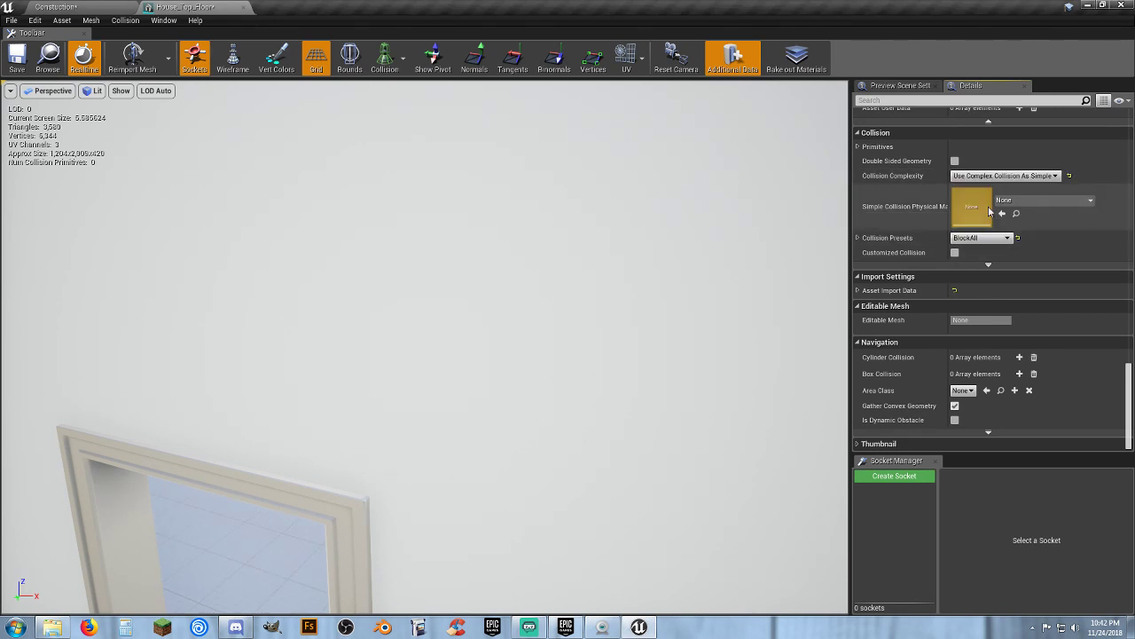
click(28, 64)
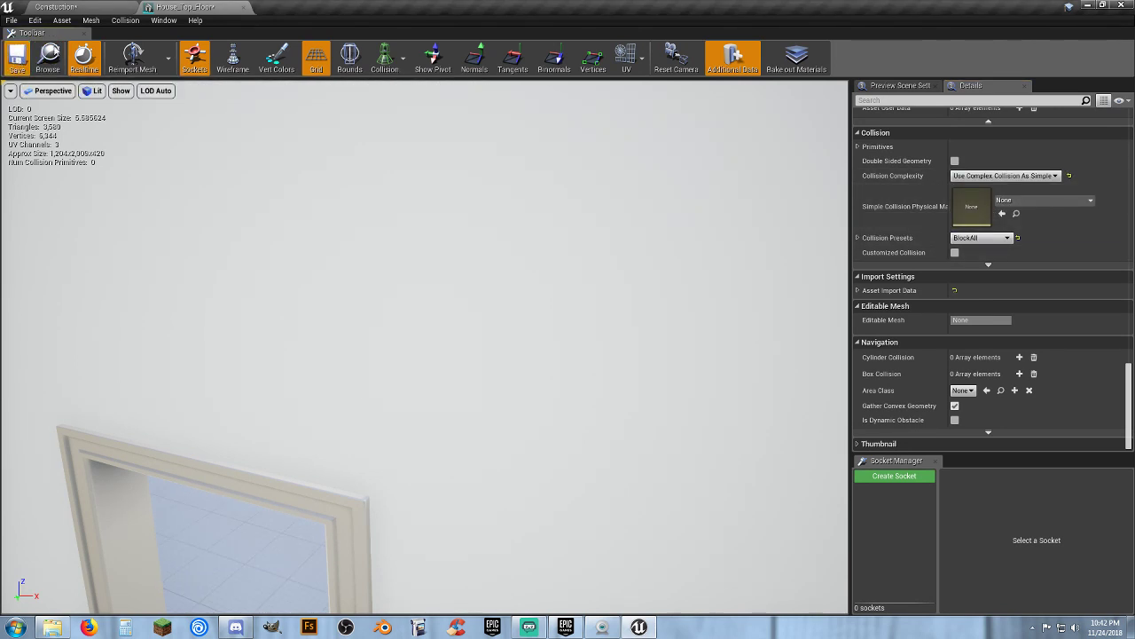
click(243, 8)
Save the Construction level with all unsaved content
click(548, 556)
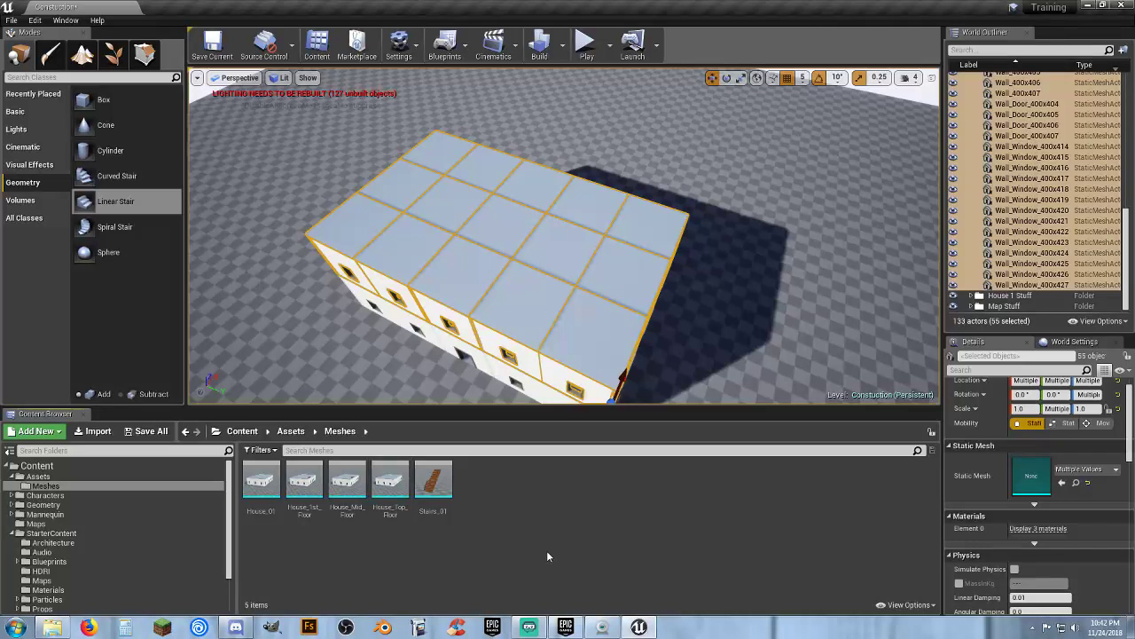
click(146, 433)
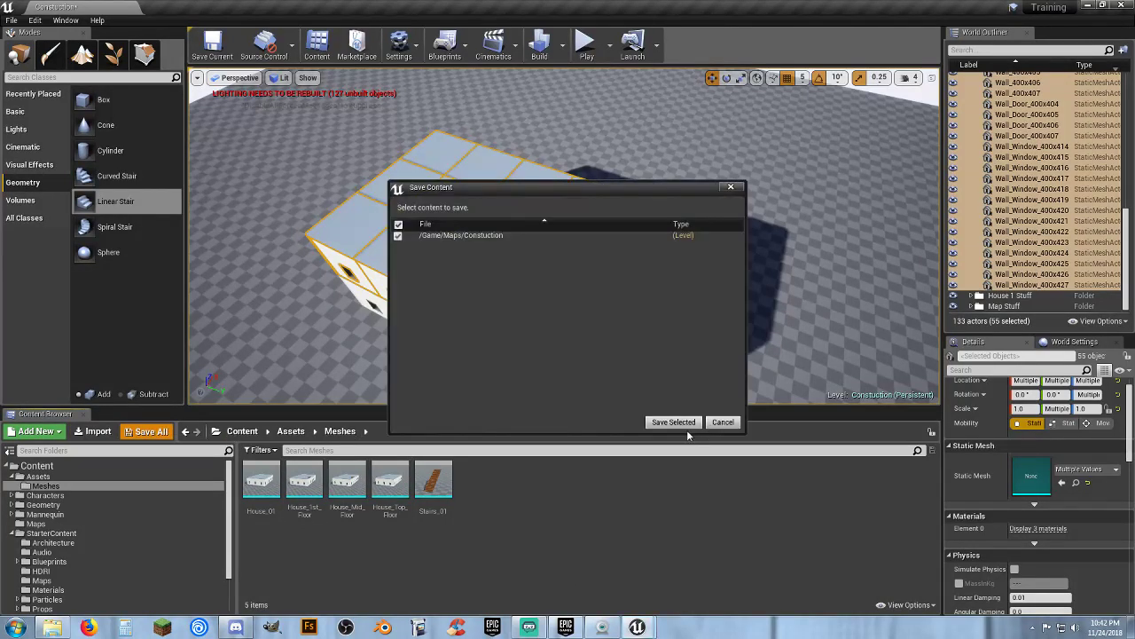
click(679, 425)
Open the Level_01 map from the Maps folder
click(36, 523)
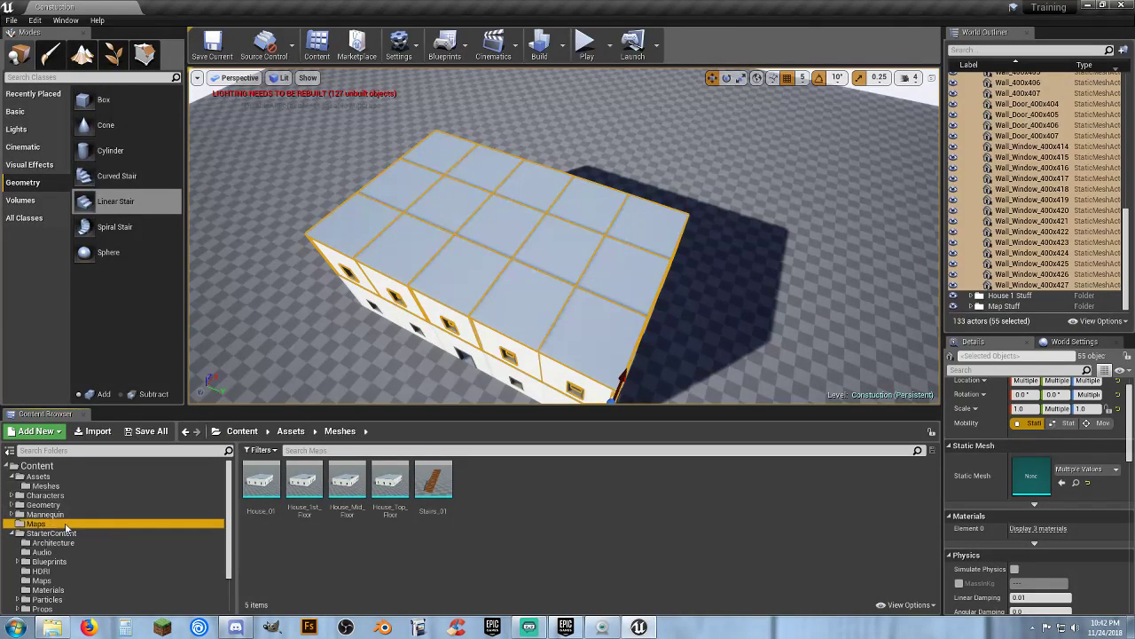
double_click(347, 484)
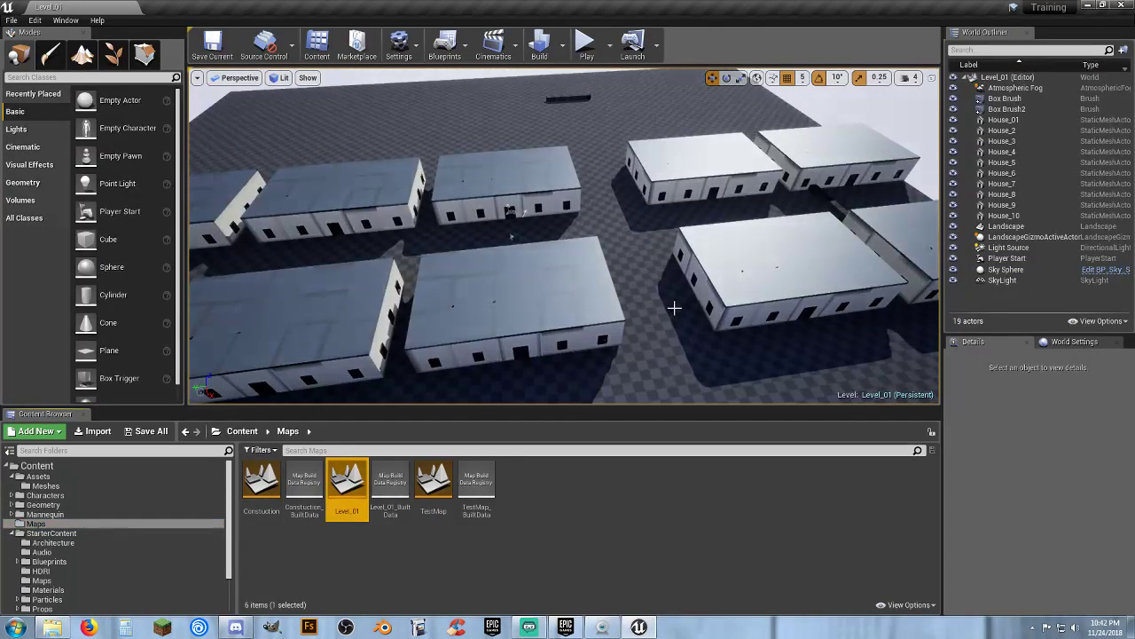
right_drag(674, 307, 628, 279)
key(w)
Replace the House_7 actor's static mesh with the House_1st_Floor asset from Assets/Meshes
click(676, 283)
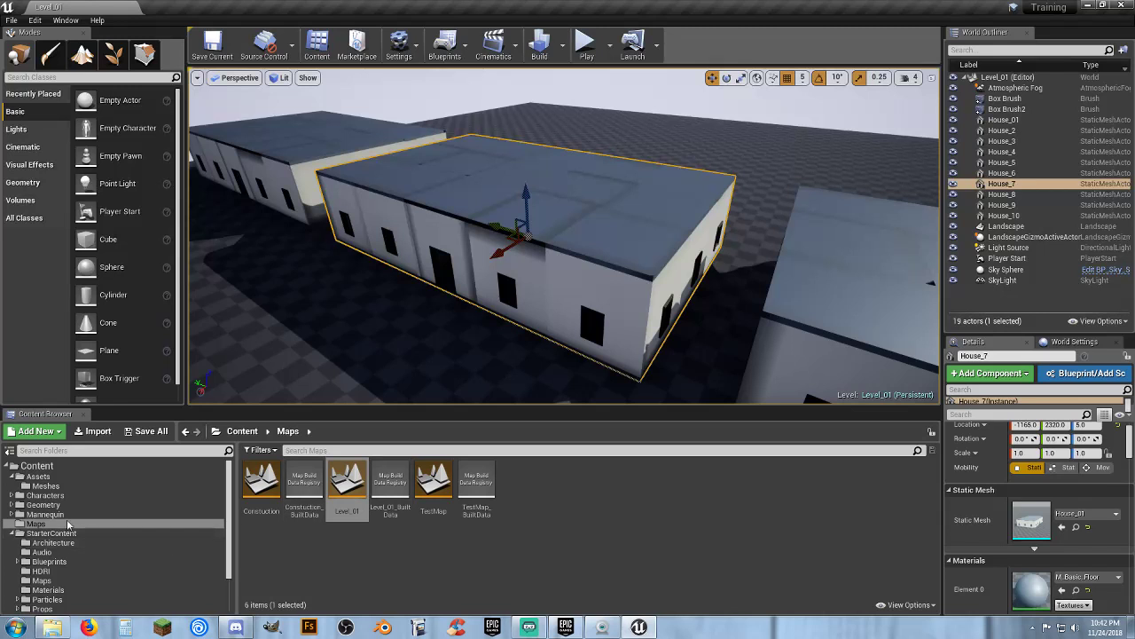
click(47, 486)
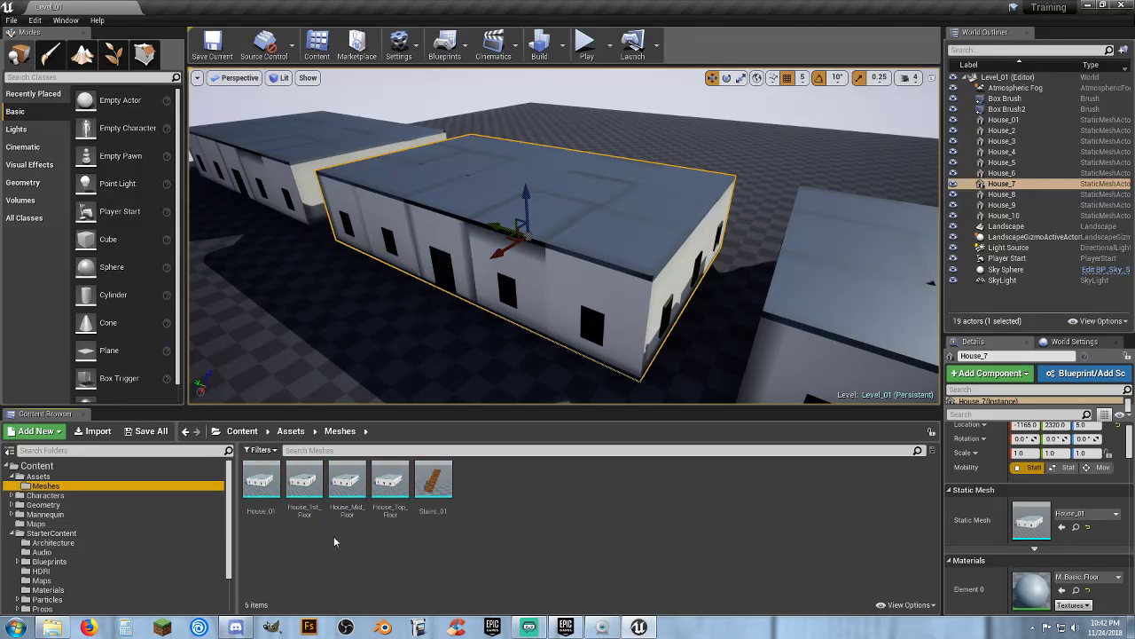
click(305, 492)
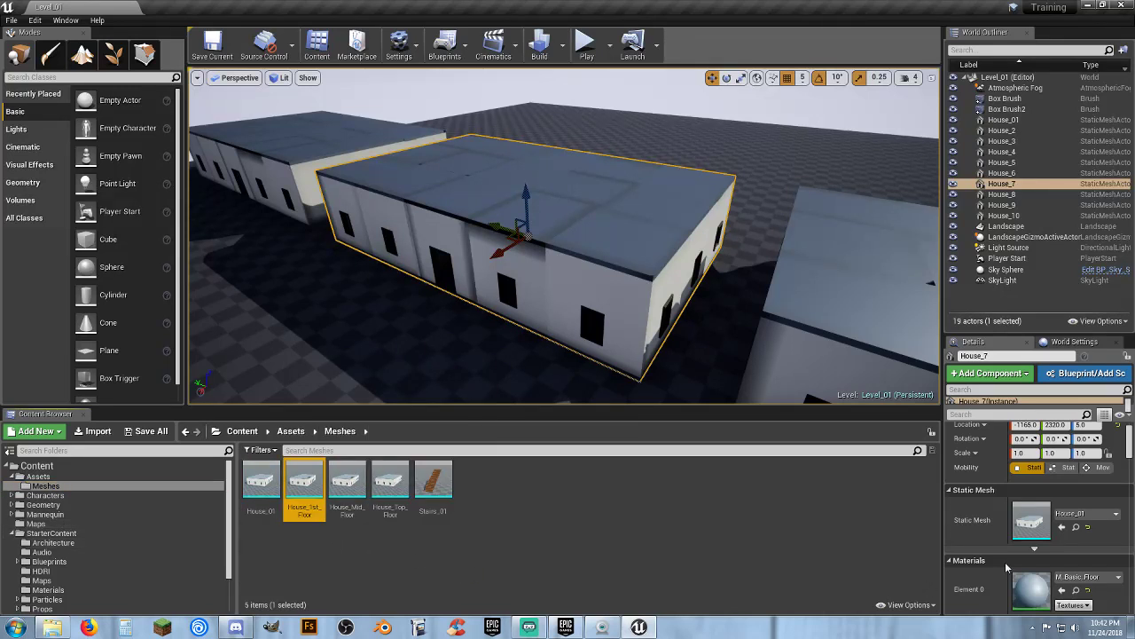
click(1063, 527)
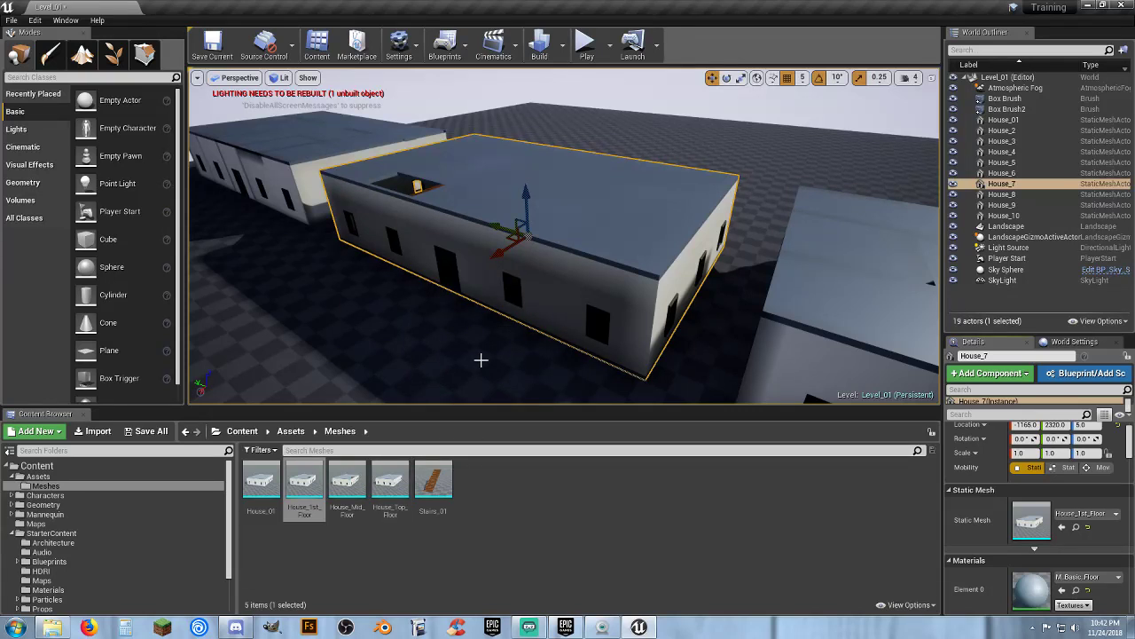
Duplicate the house, raise the copy about 430 units on top of it, and assign the House_Mid_Floor mesh
key(ctrl+w)
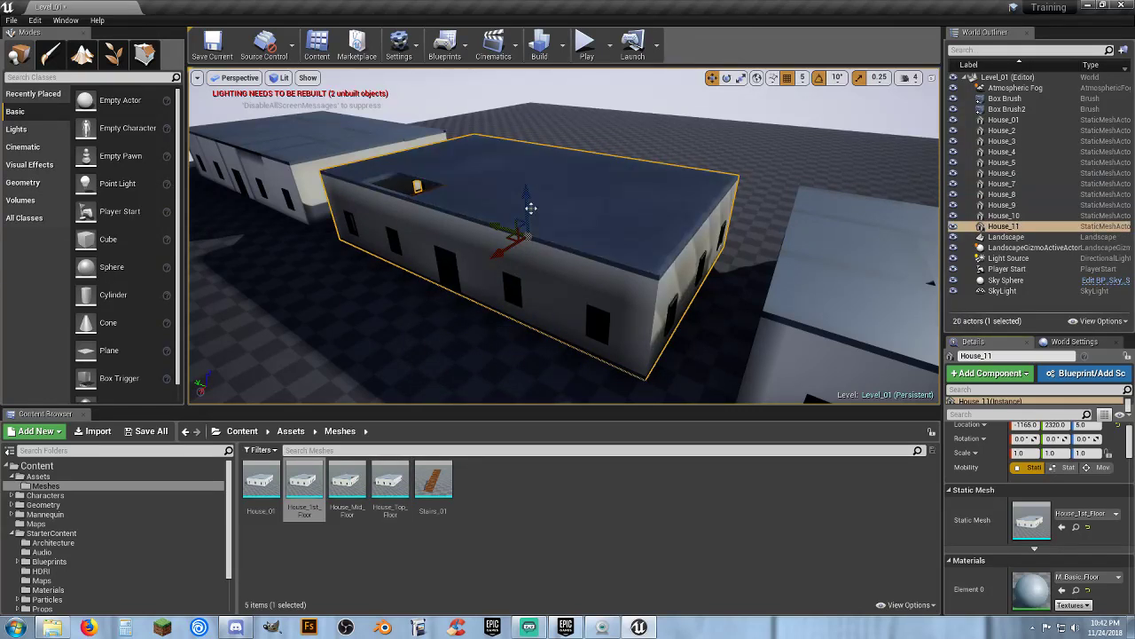
drag(526, 203, 543, 130)
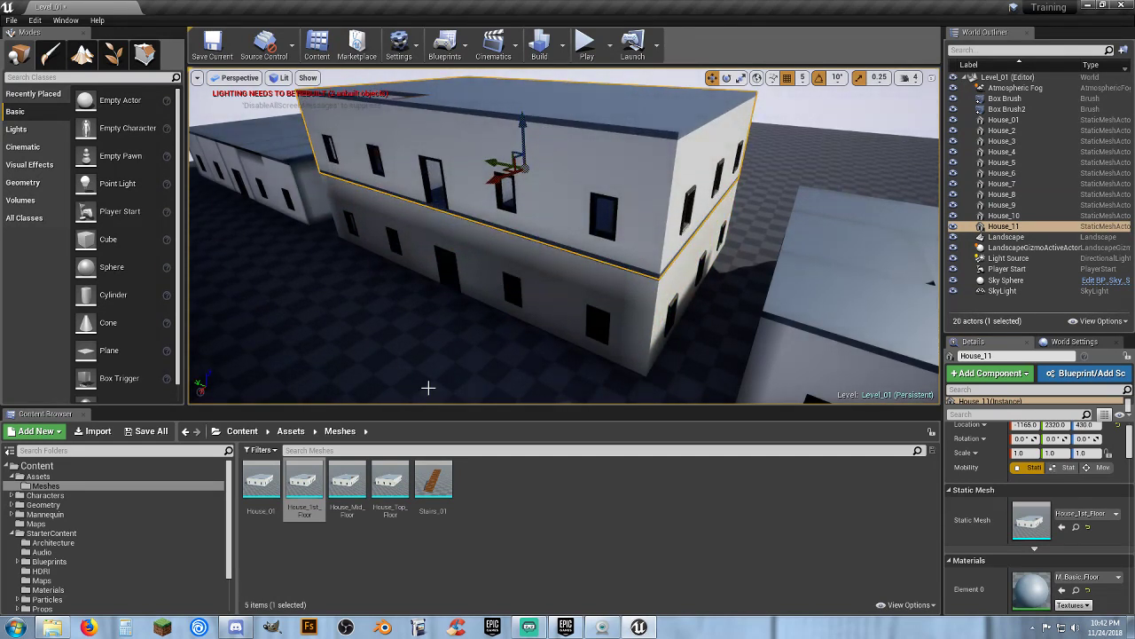
click(347, 484)
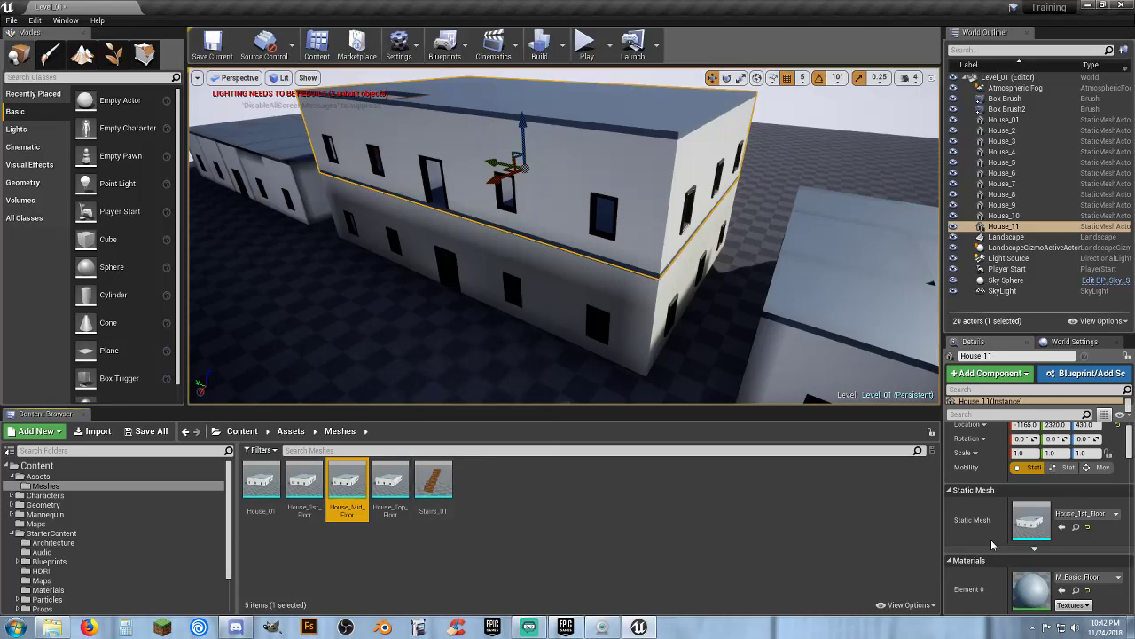
click(1062, 526)
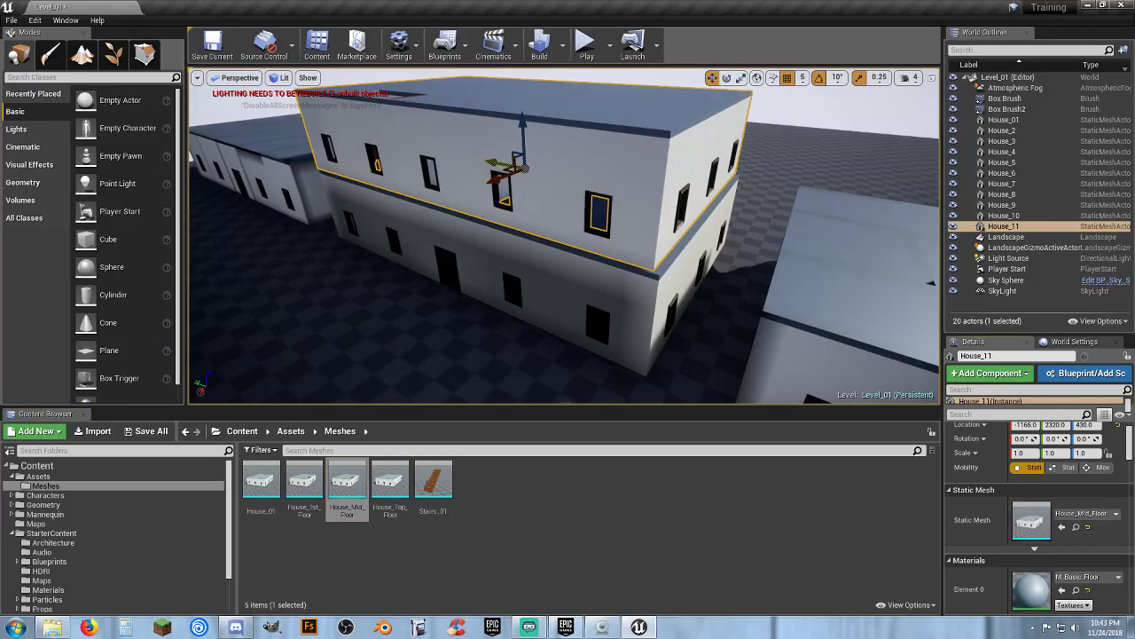
Align the mid-floor copy with the ground floor, nudging it to about X -1160, Y 2298, Z 425
drag(488, 161, 493, 162)
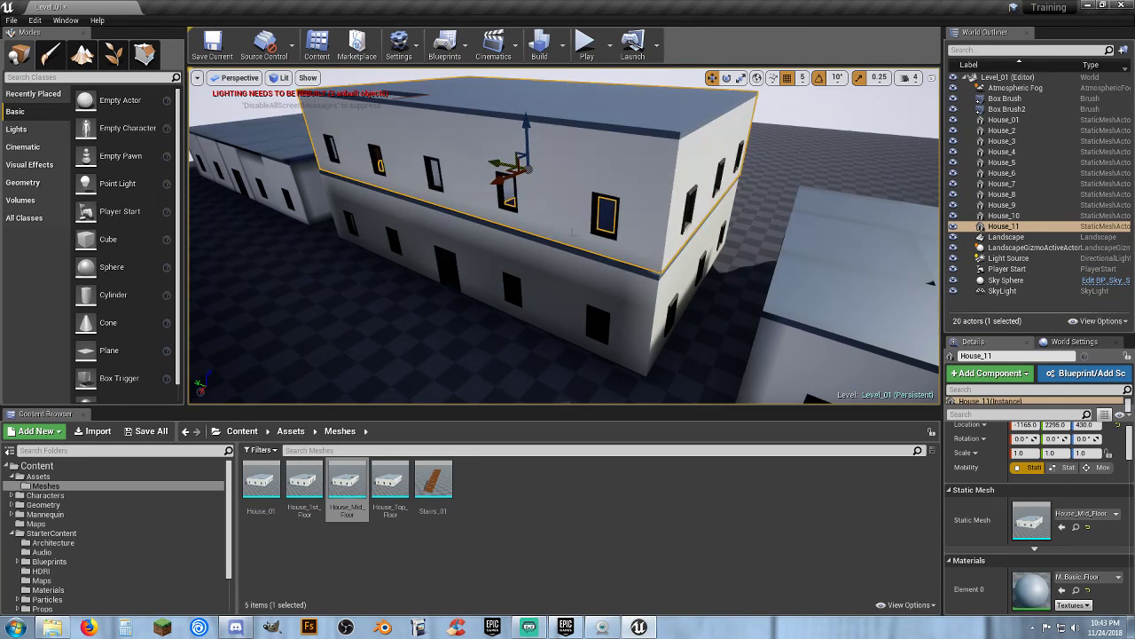
right_drag(572, 231, 533, 238)
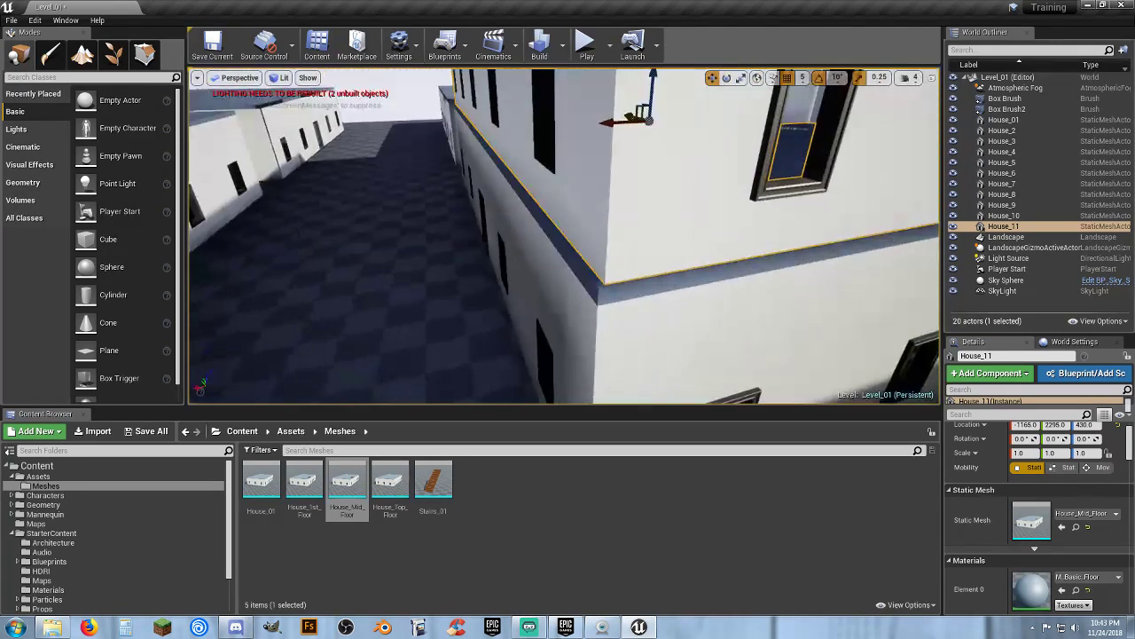
right_drag(614, 224, 592, 212)
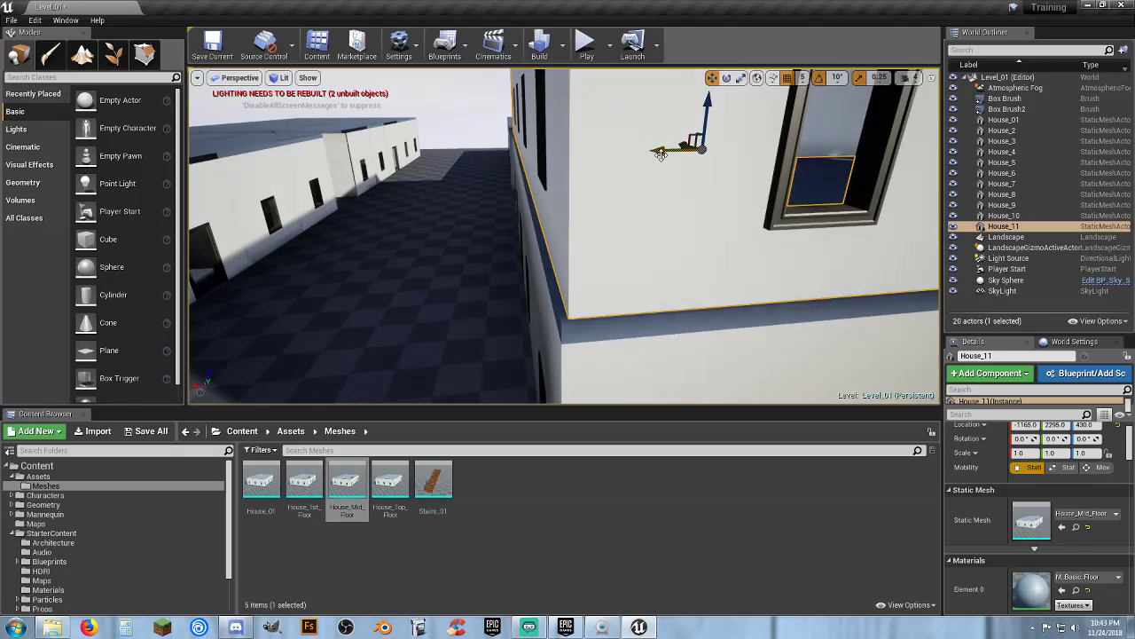
drag(660, 153, 659, 152)
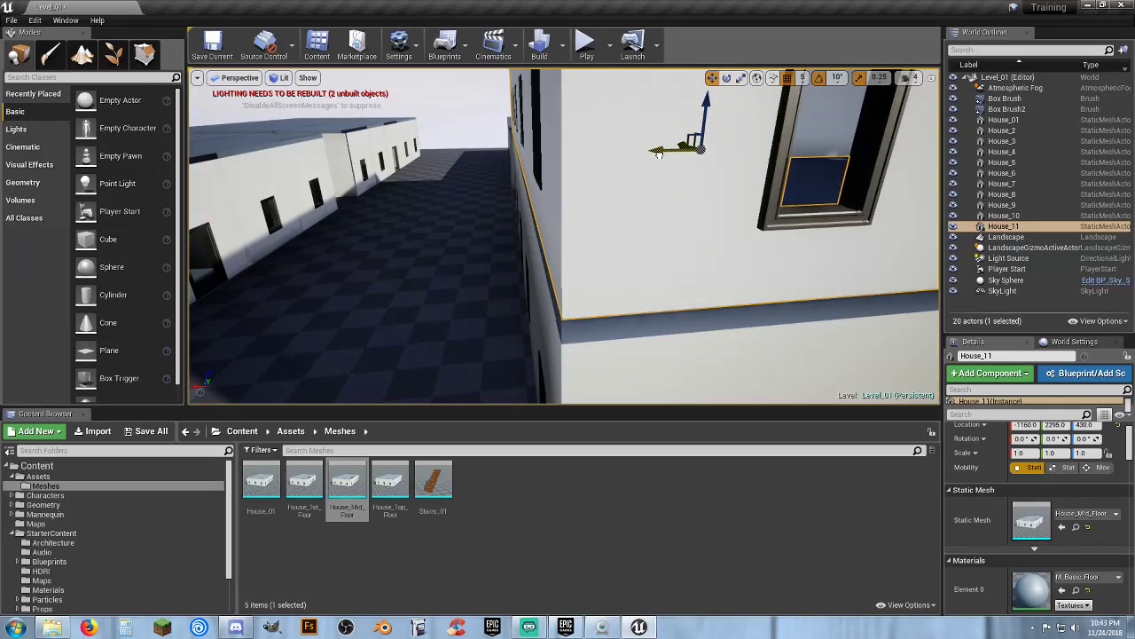
right_drag(659, 186, 689, 157)
drag(674, 91, 671, 94)
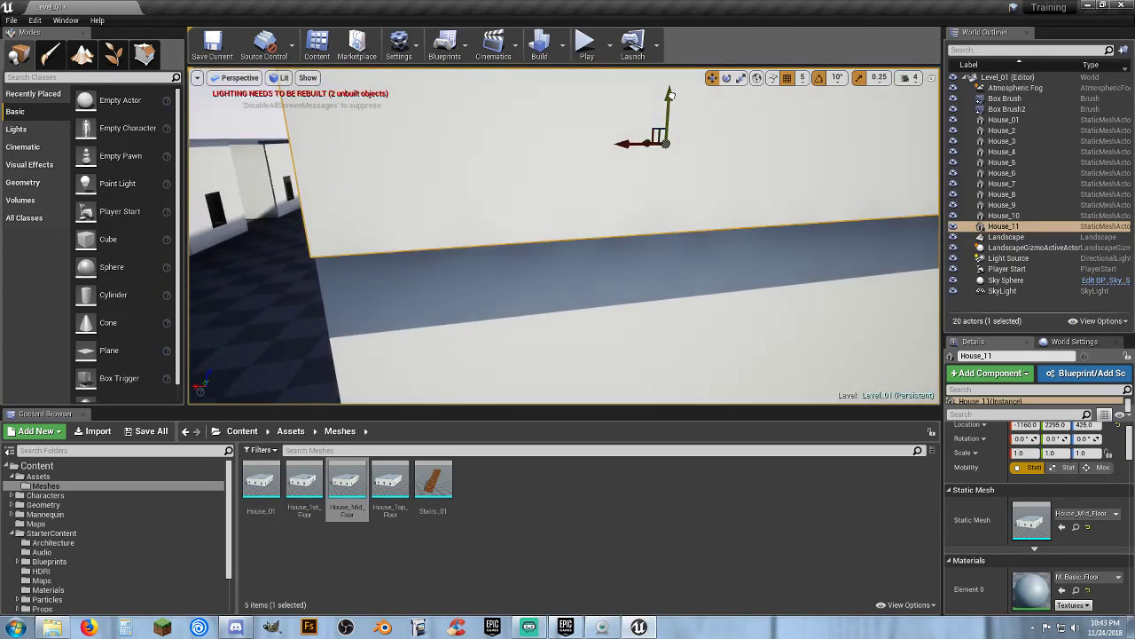
mouse_move(584, 200)
right_down()
mouse_move(568, 197)
mouse_move(612, 200)
mouse_move(584, 200)
right_up()
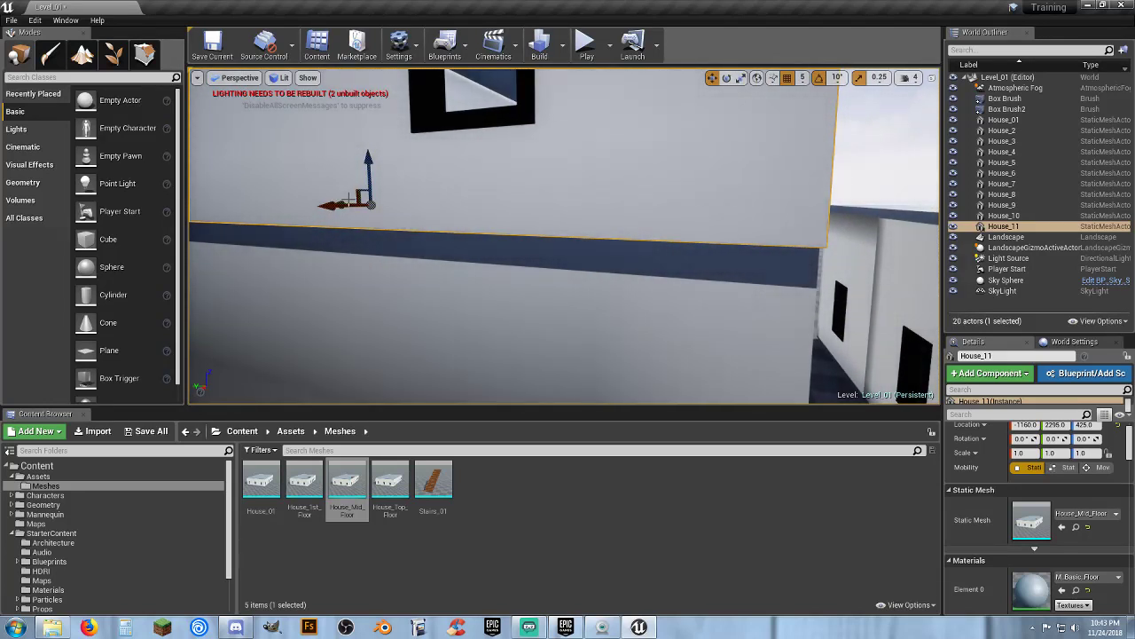
drag(347, 200, 346, 200)
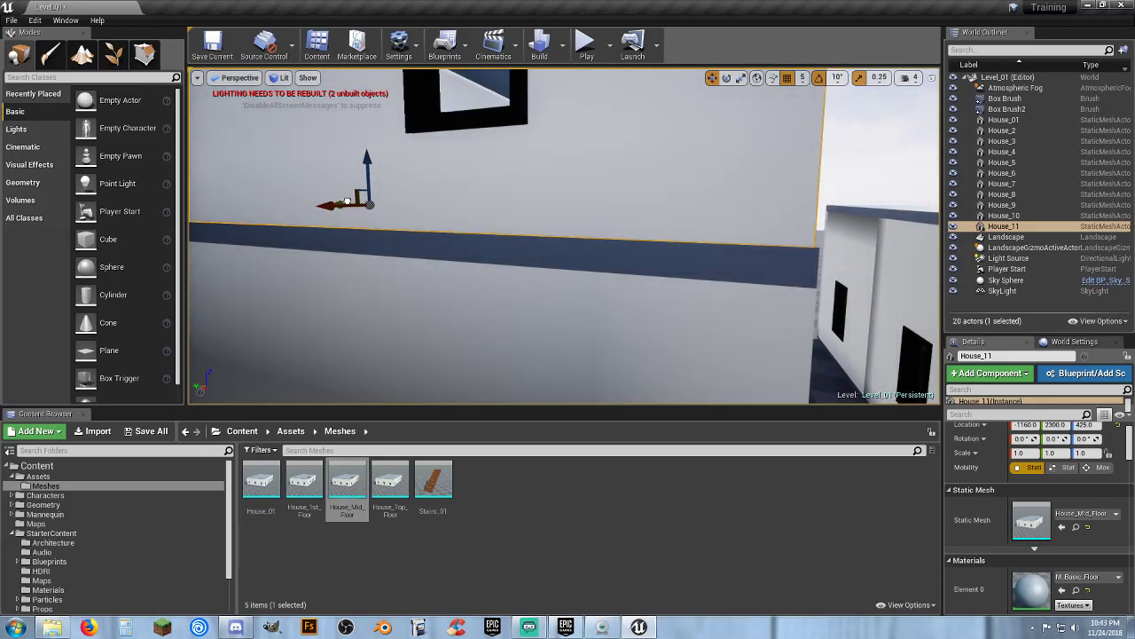
mouse_move(420, 229)
right_down()
mouse_move(391, 227)
mouse_move(420, 229)
right_up()
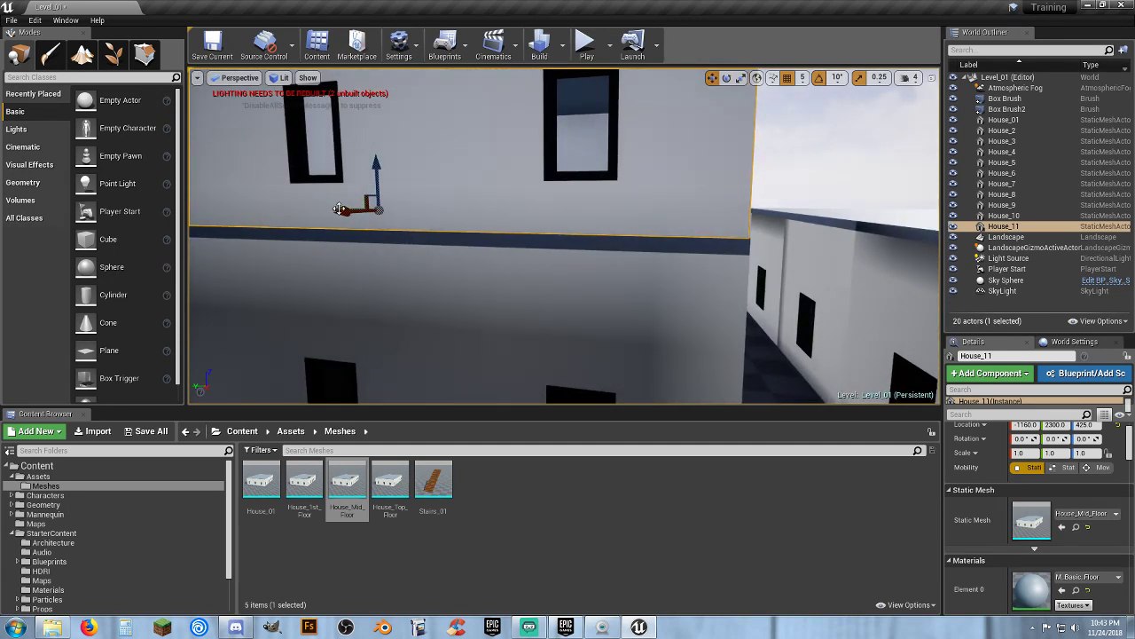
right_drag(340, 209, 257, 169)
right_drag(564, 236, 658, 219)
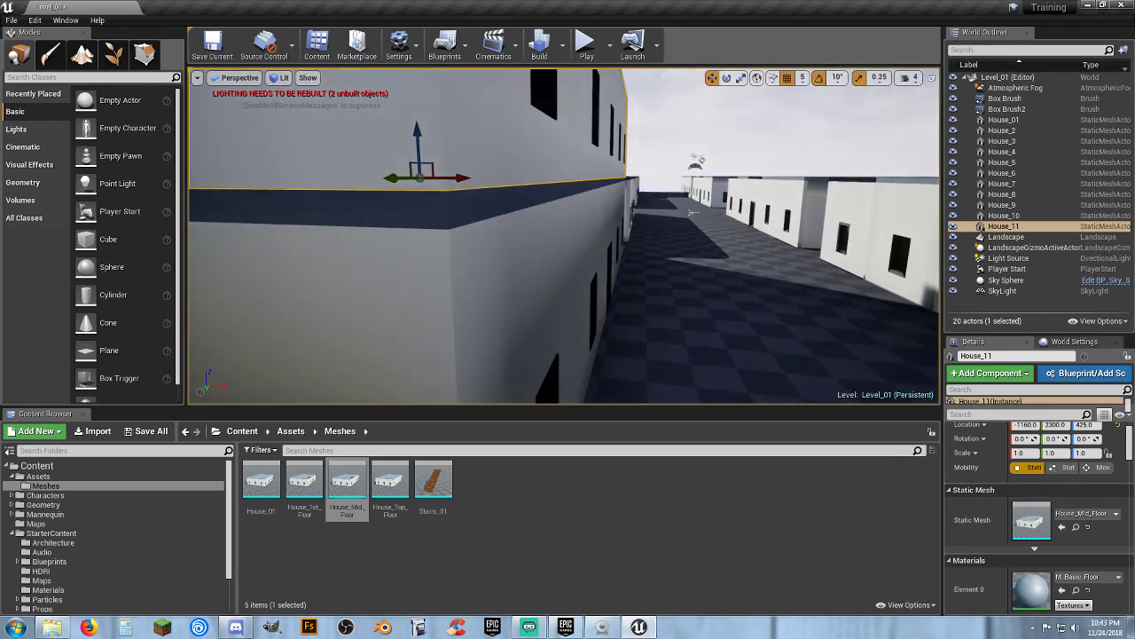
right_drag(564, 236, 502, 232)
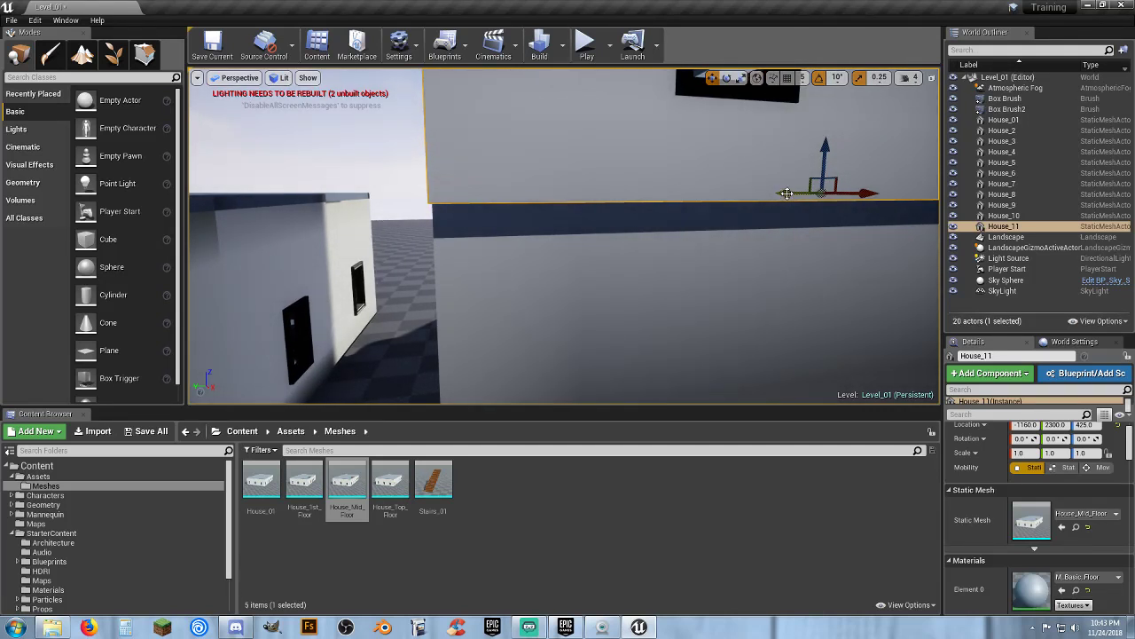
right_drag(726, 229, 772, 227)
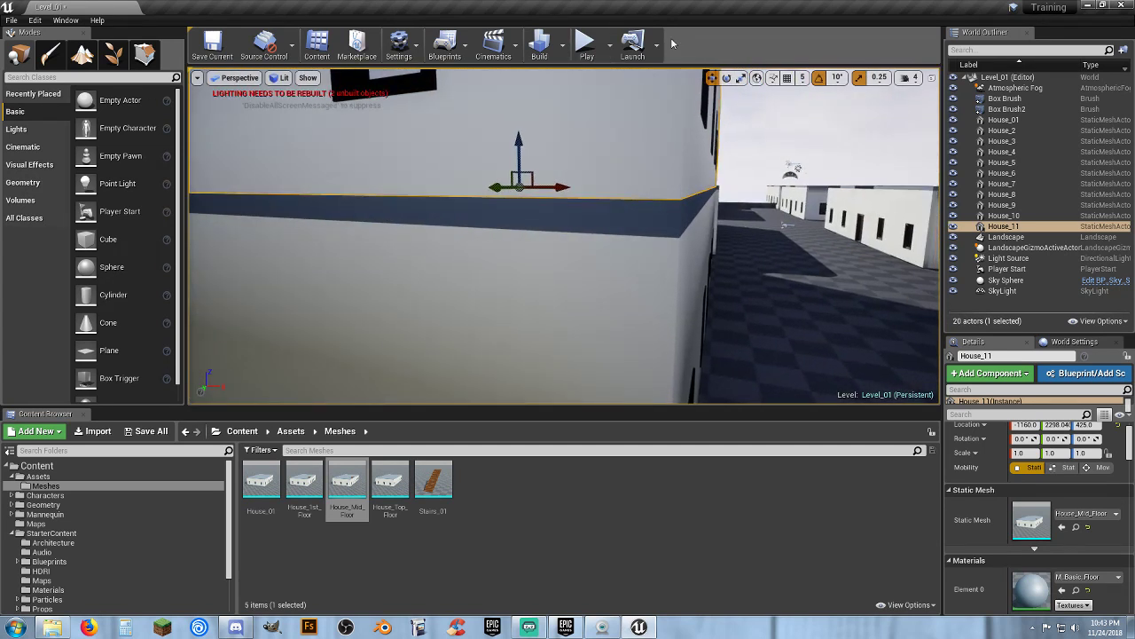
Play the level and walk the character into and through the house to test collision
click(586, 42)
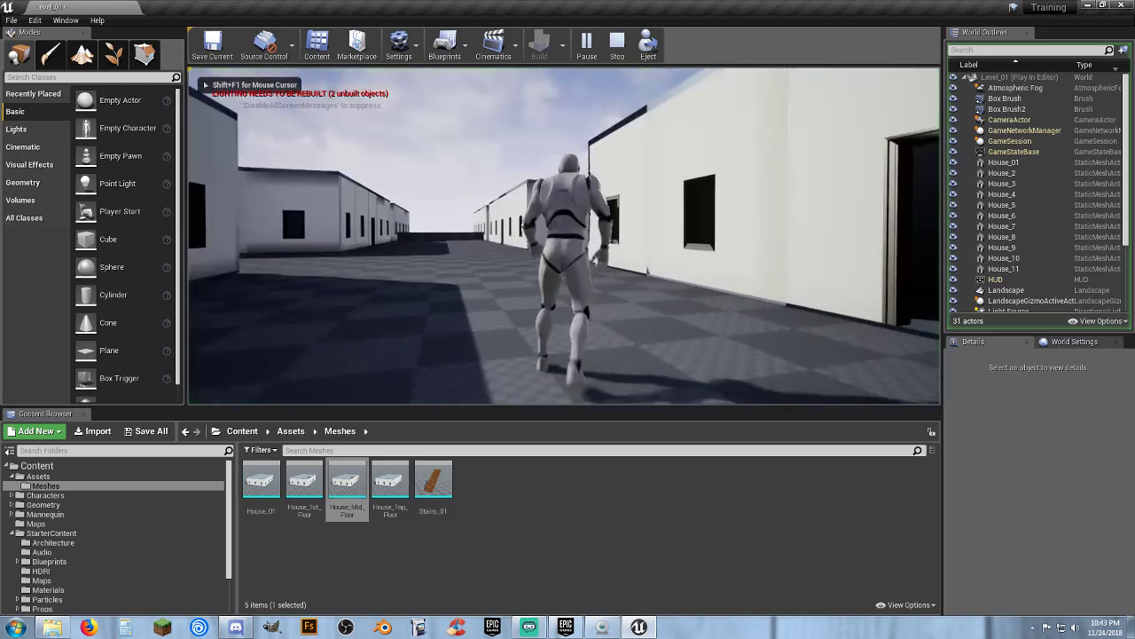
key(w)
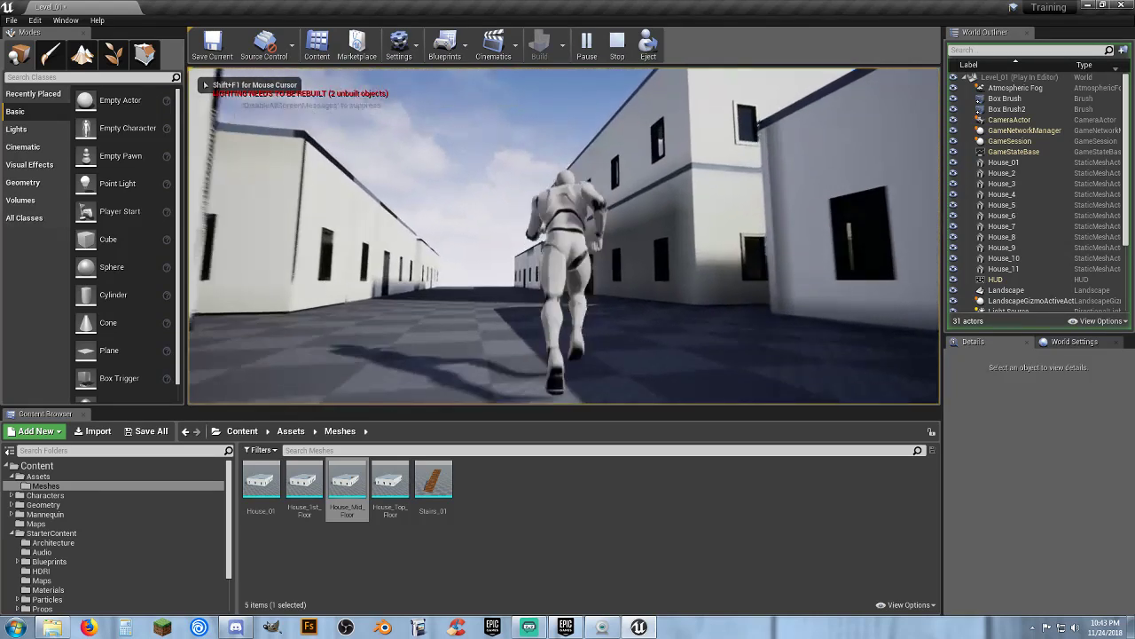
key(w)
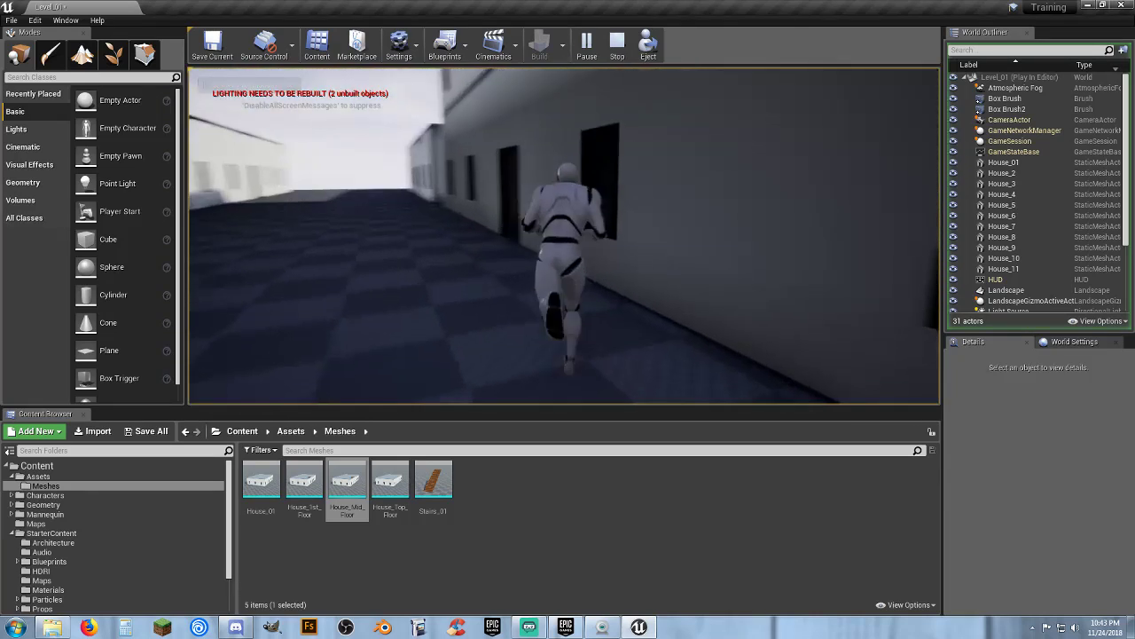
key(w)
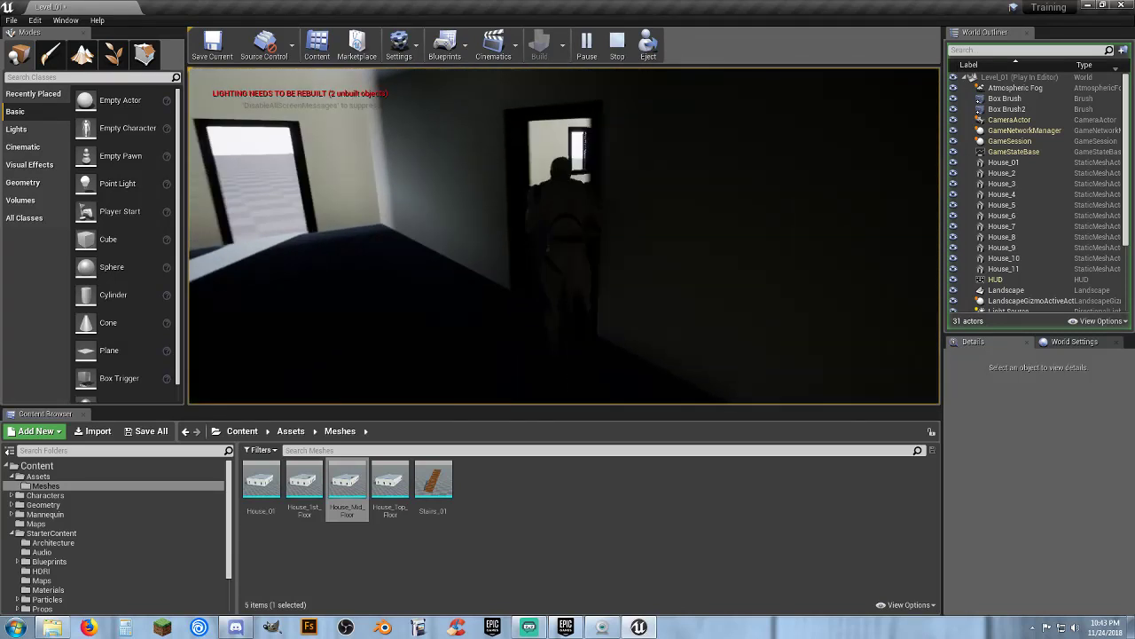
key(w)
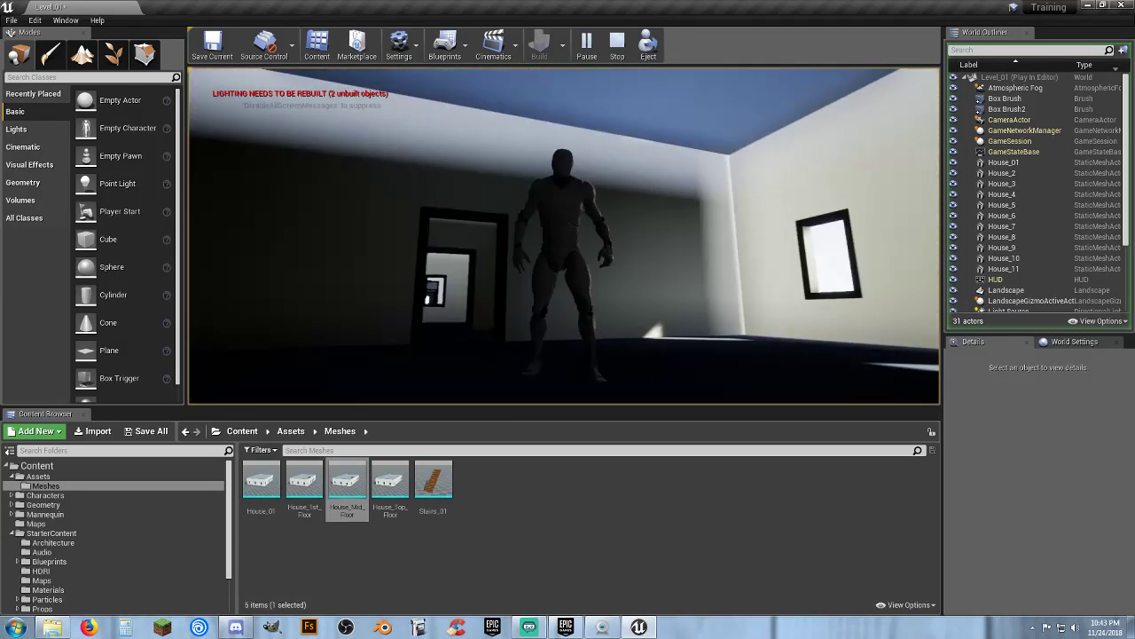
key(w)
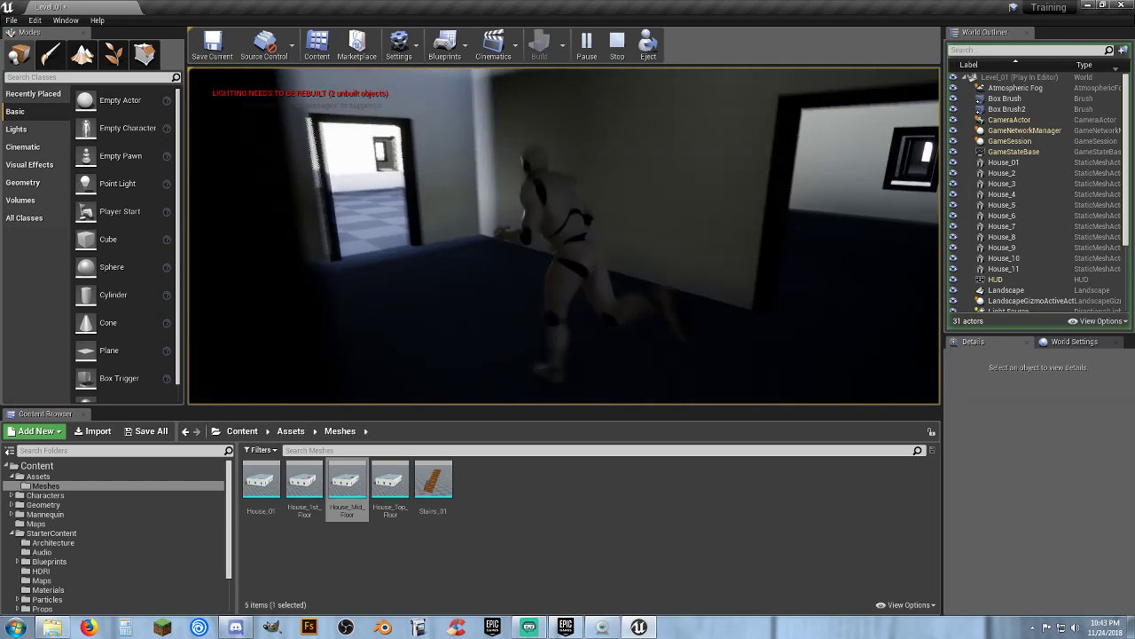
key(w)
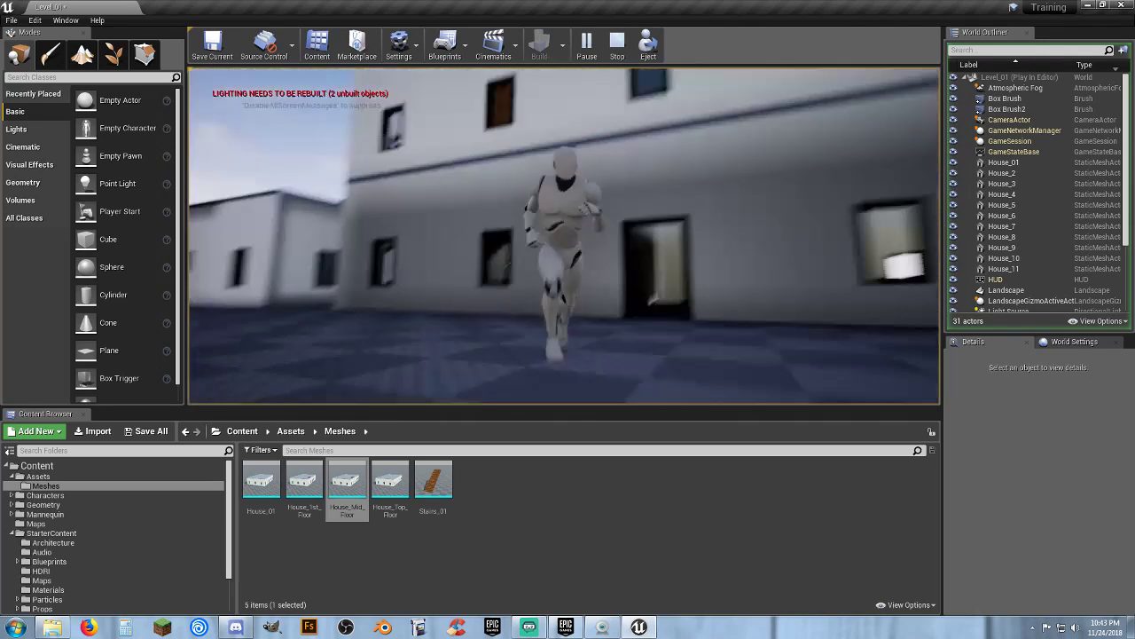
key(w)
key(Escape)
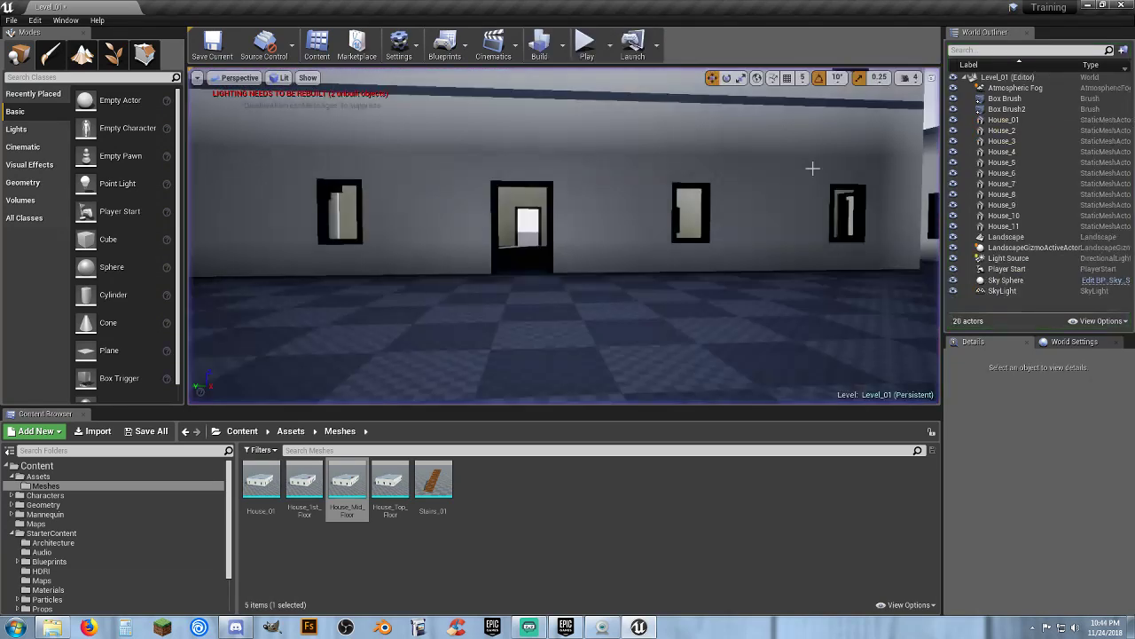
click(612, 166)
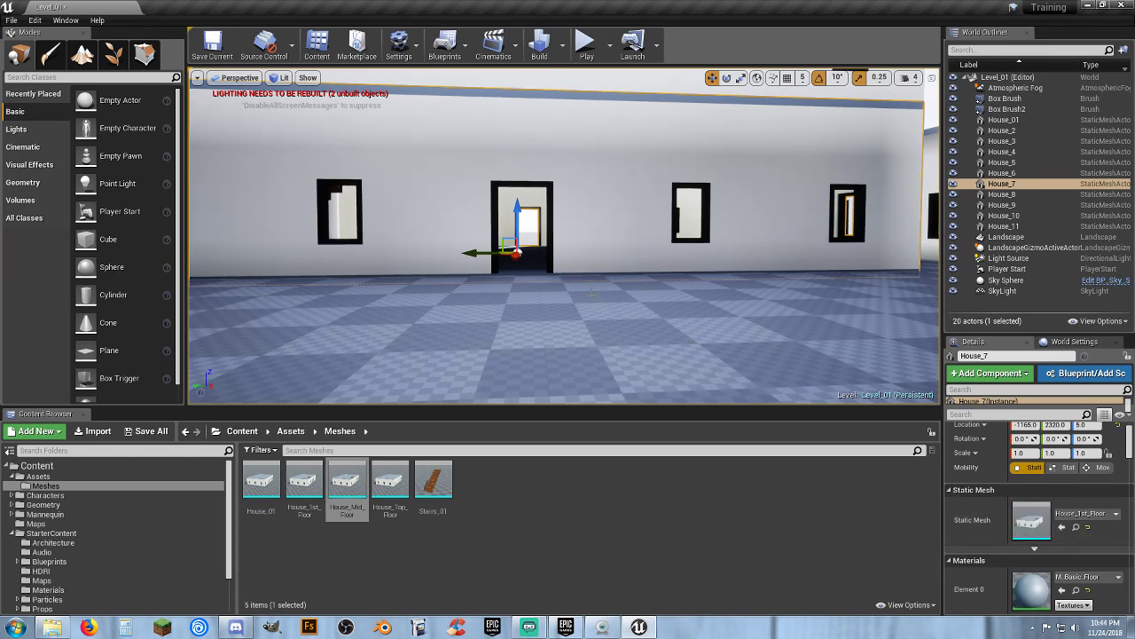
drag(516, 204, 514, 174)
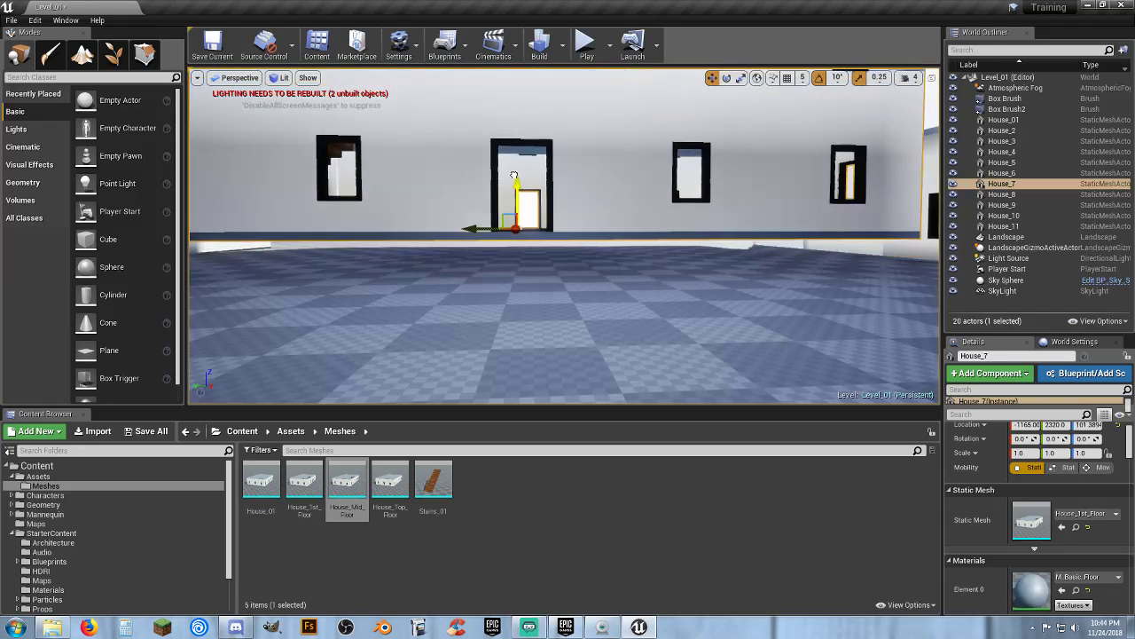
key(ctrl+z)
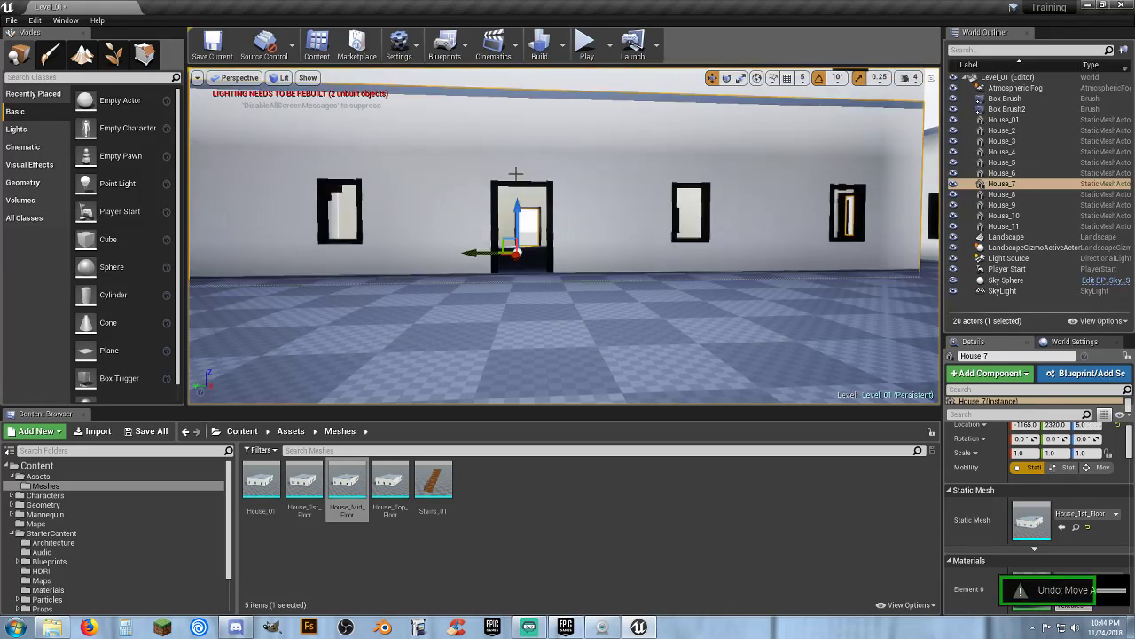
Select the mid-floor house copy and drag it upward
right_drag(584, 176, 589, 127)
key(w)
click(561, 168)
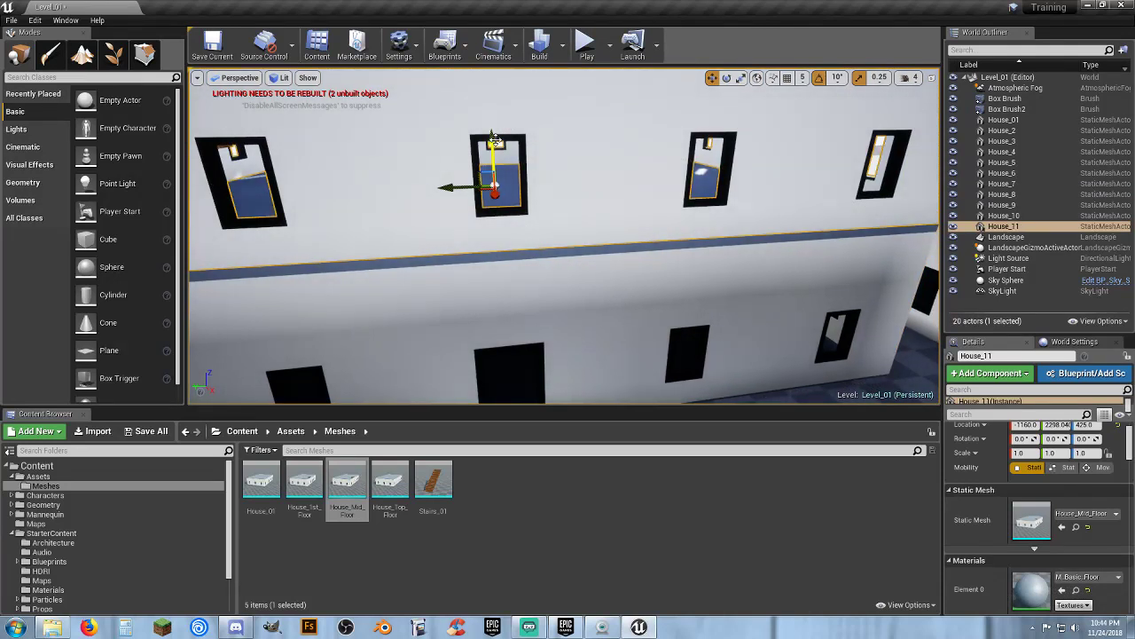
drag(494, 140, 519, 127)
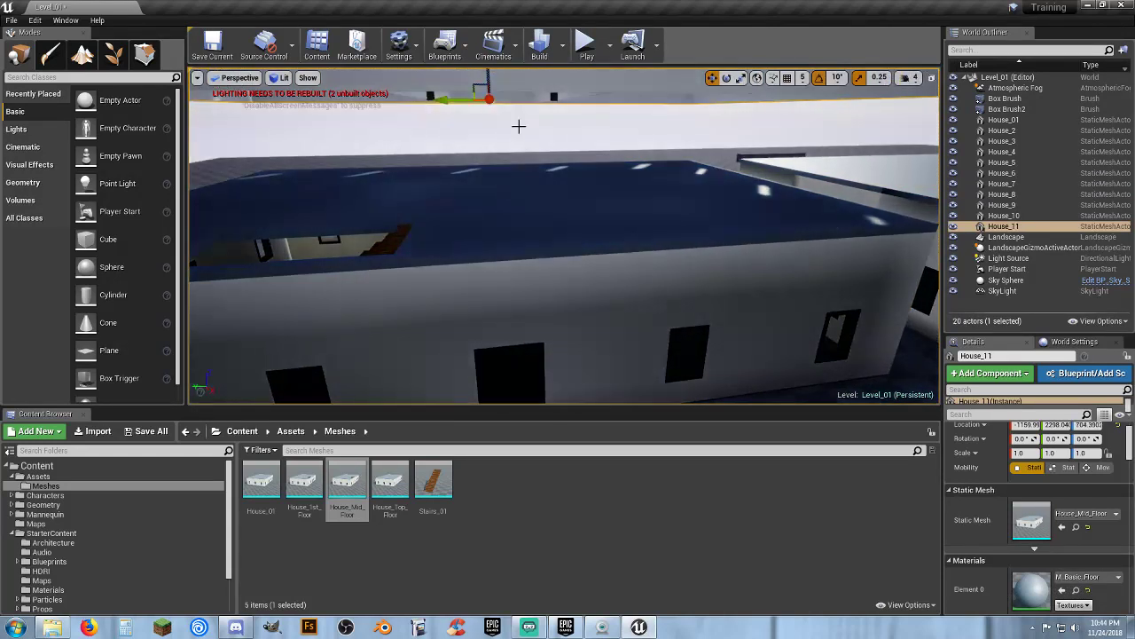
right_drag(519, 126, 515, 81)
key(s)
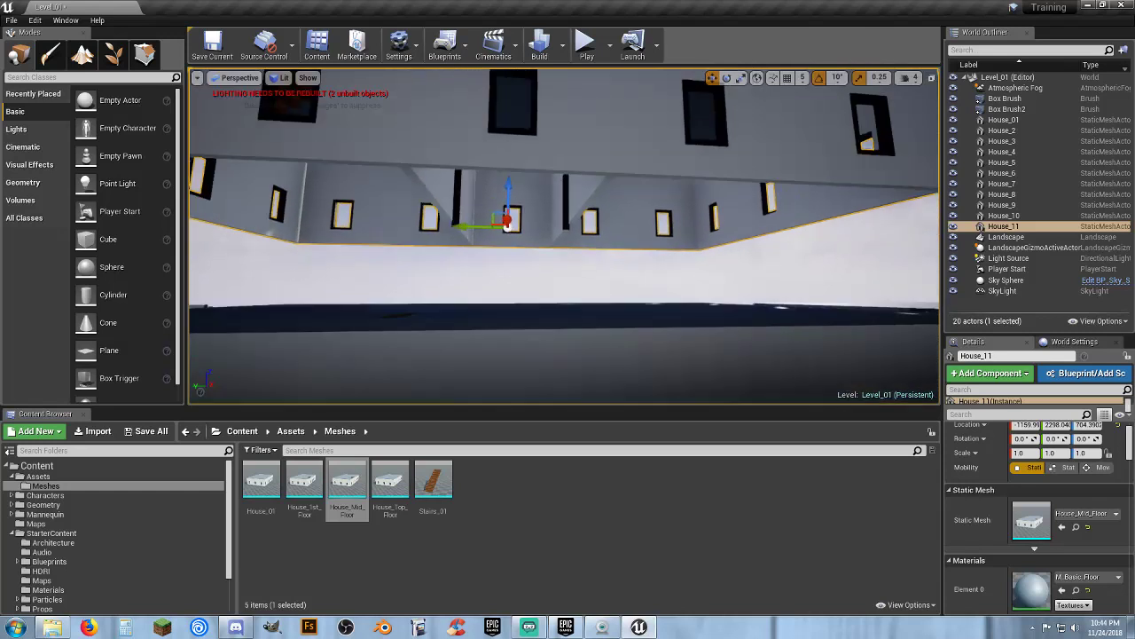
Select the ground-floor house, rotate it 180 degrees about the vertical axis, and shift it to about X -1060
right_drag(527, 344, 557, 397)
click(533, 378)
key(w)
key(s)
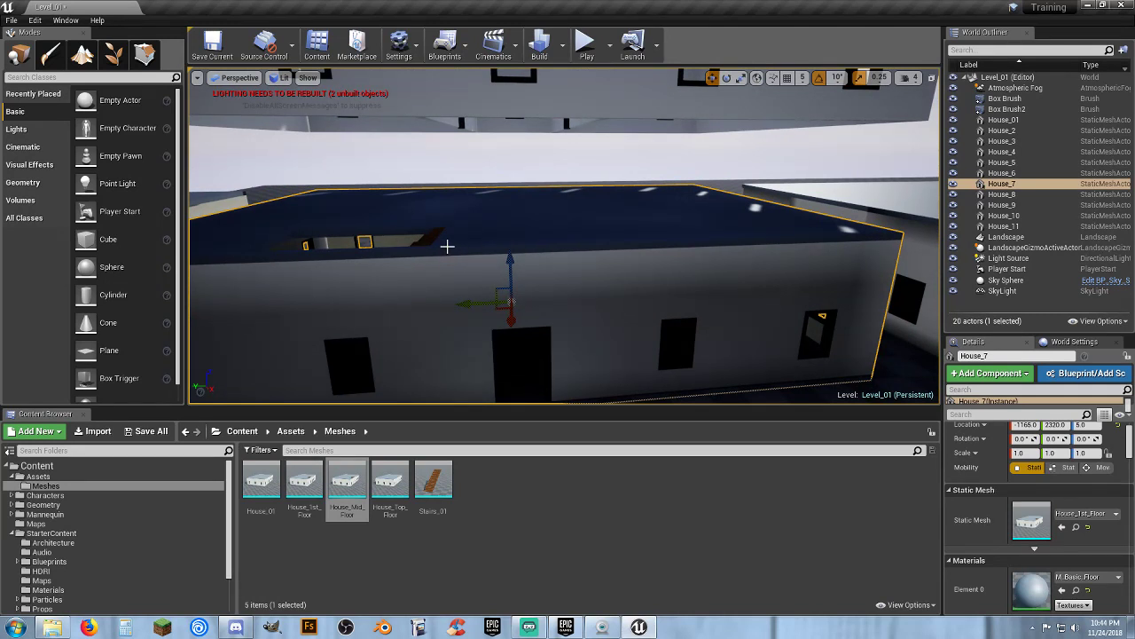
right_drag(447, 245, 448, 251)
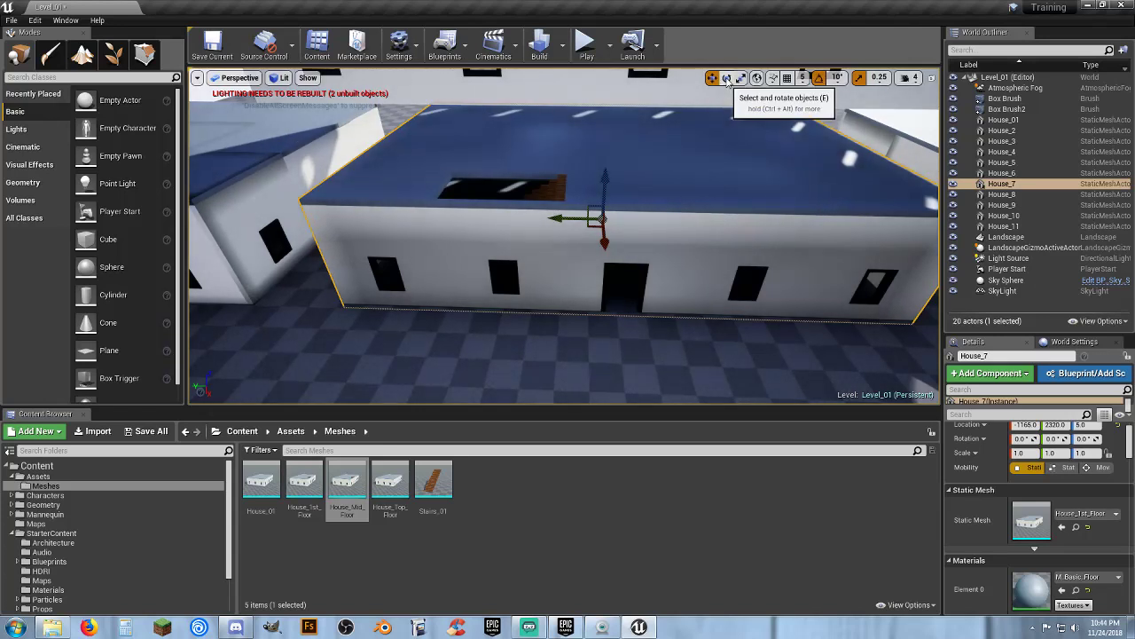
click(727, 79)
drag(556, 239, 606, 258)
right_drag(605, 258, 763, 284)
mouse_move(527, 247)
right_down()
mouse_move(510, 241)
mouse_move(527, 246)
right_up()
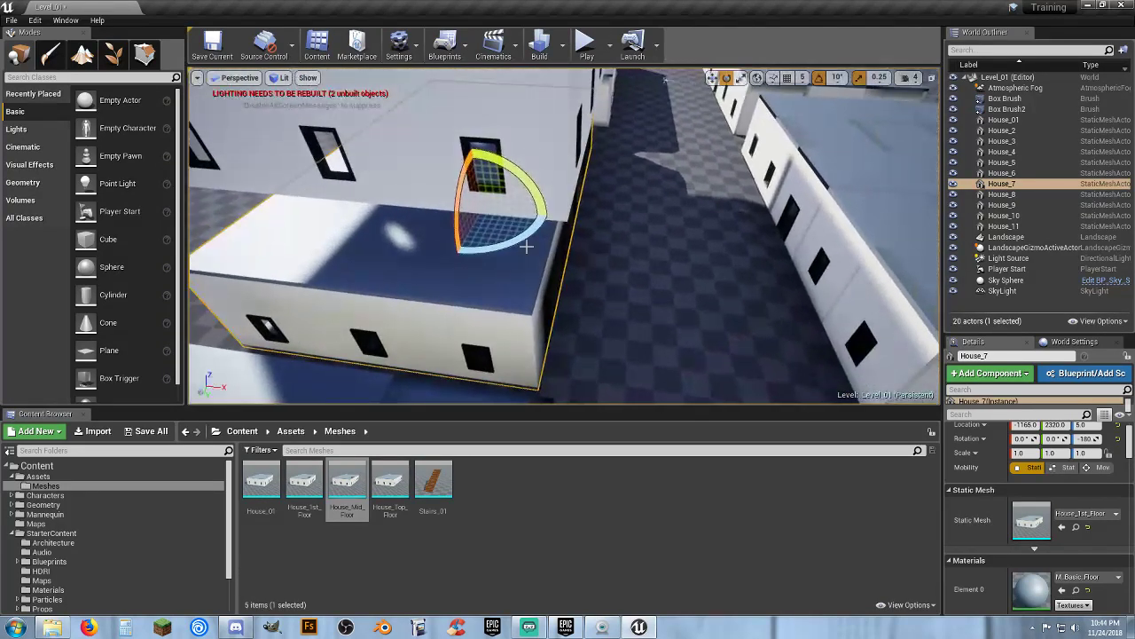
click(713, 78)
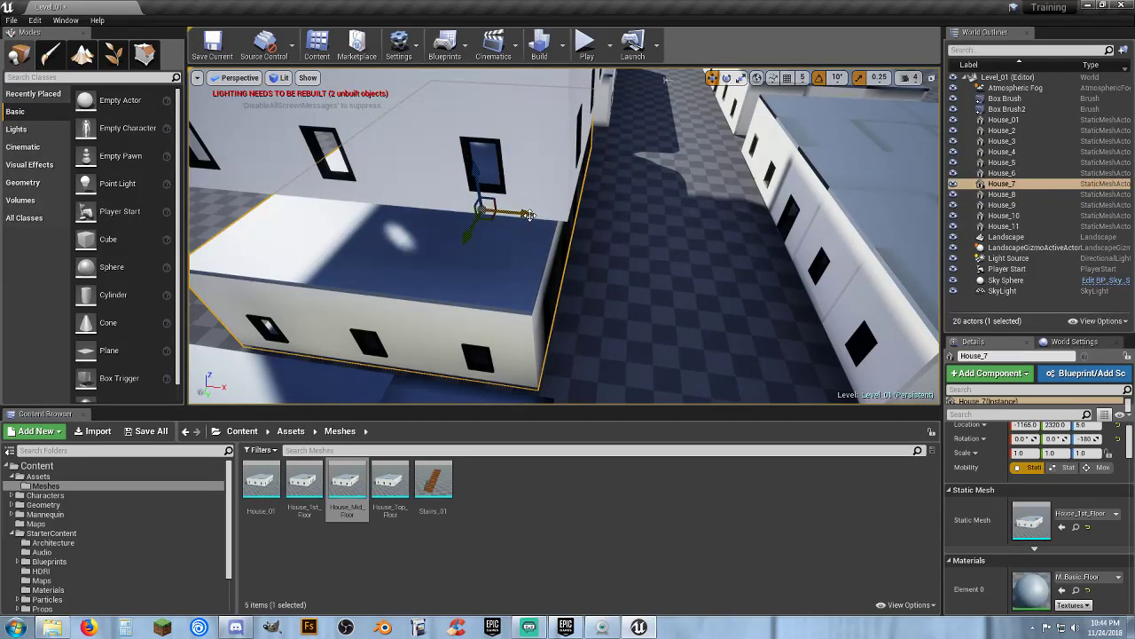
drag(525, 214, 543, 215)
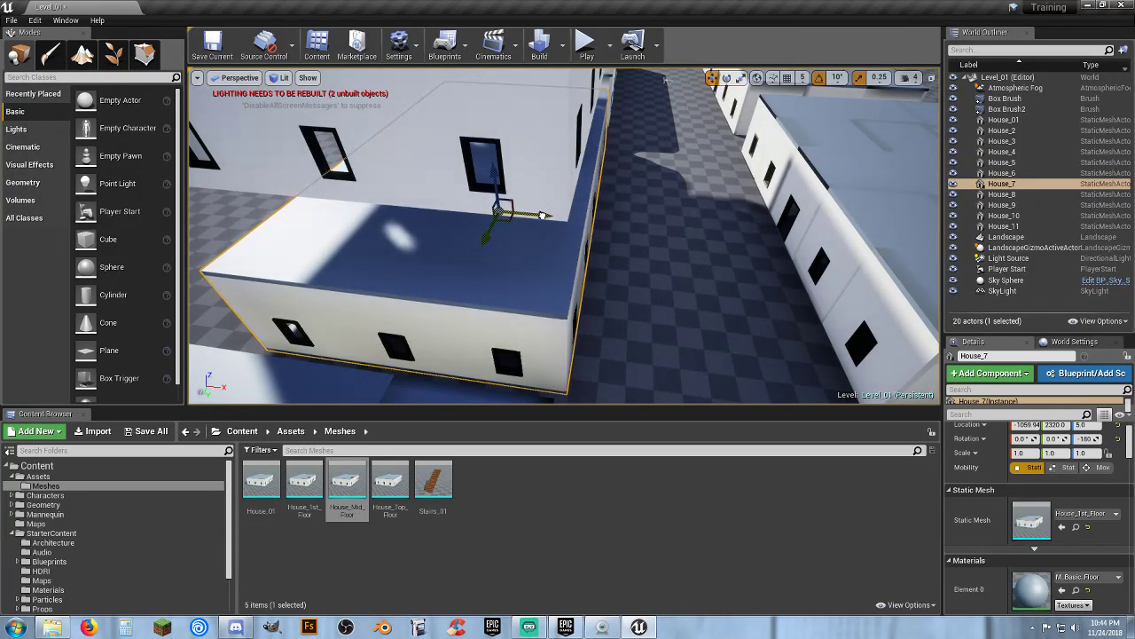
Select the mid-floor copy and lower it to about Z 380
click(497, 174)
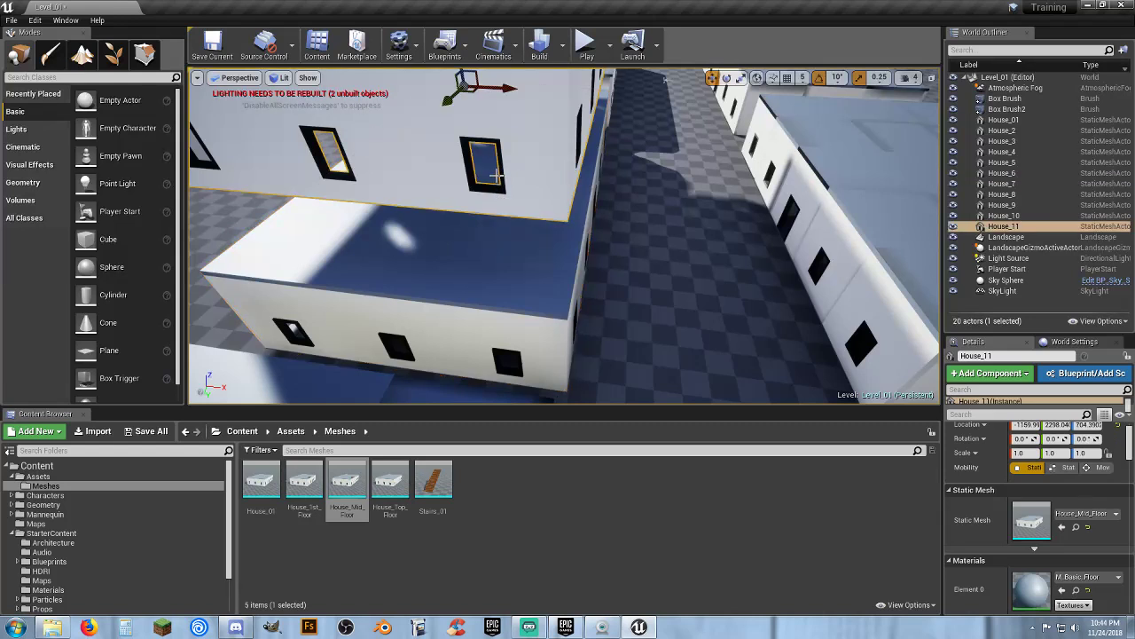
right_drag(501, 126, 498, 87)
drag(481, 128, 486, 216)
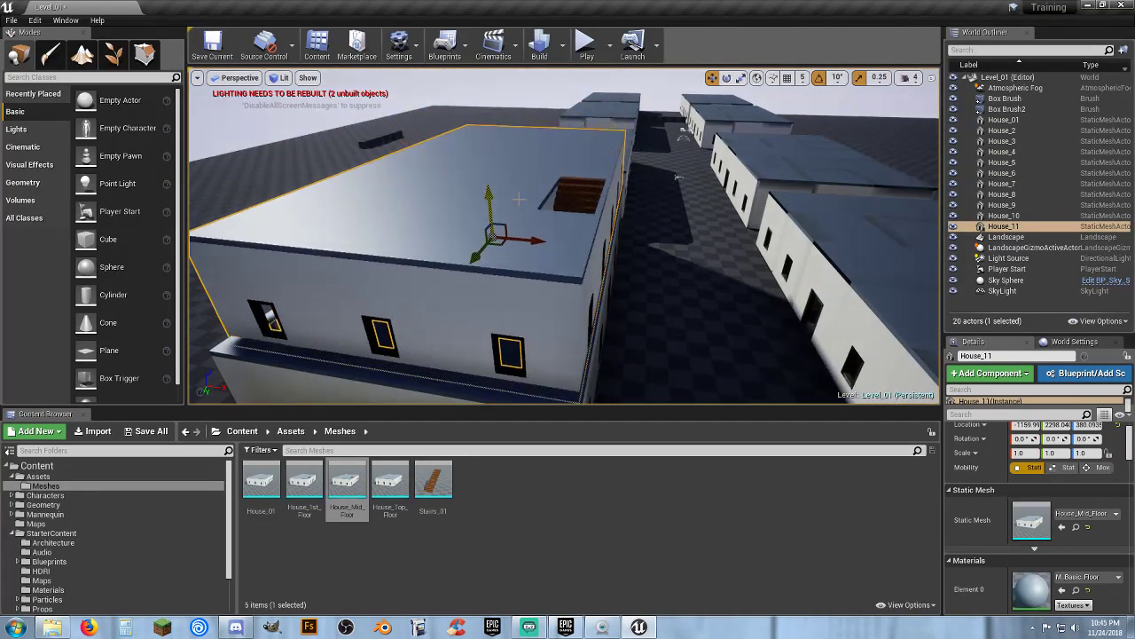
right_drag(486, 216, 490, 252)
right_drag(560, 250, 546, 199)
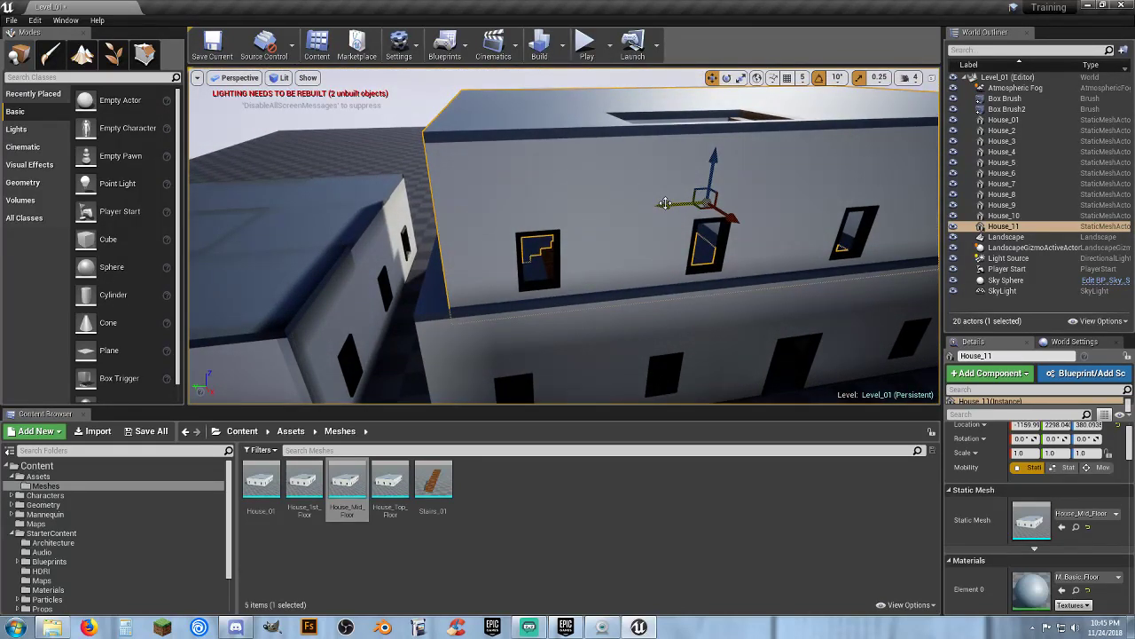
Copy the ground-floor house's location and paste it onto the mid-floor copy
click(753, 343)
right_drag(753, 343, 758, 373)
scroll(1003, 470, up, 1)
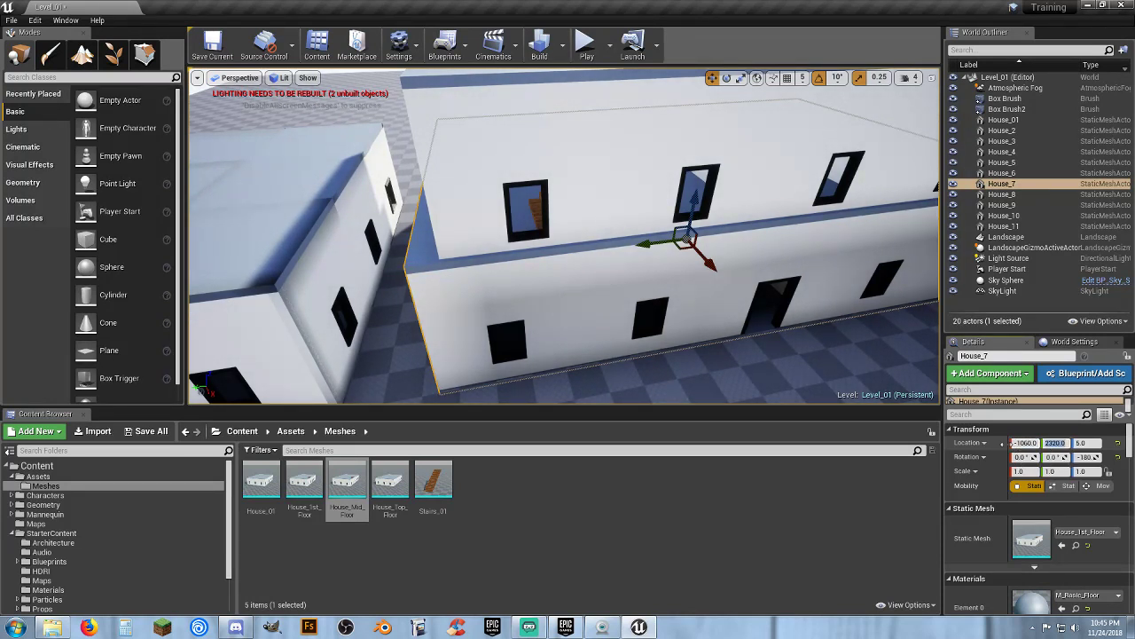
right_click(972, 448)
click(994, 450)
click(600, 173)
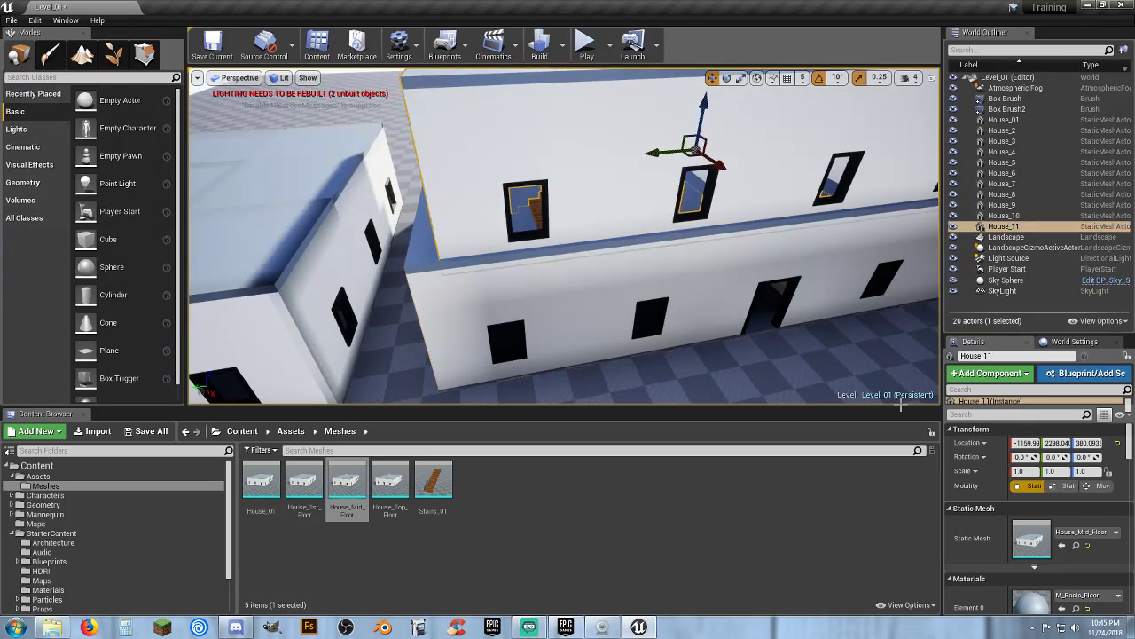
click(967, 448)
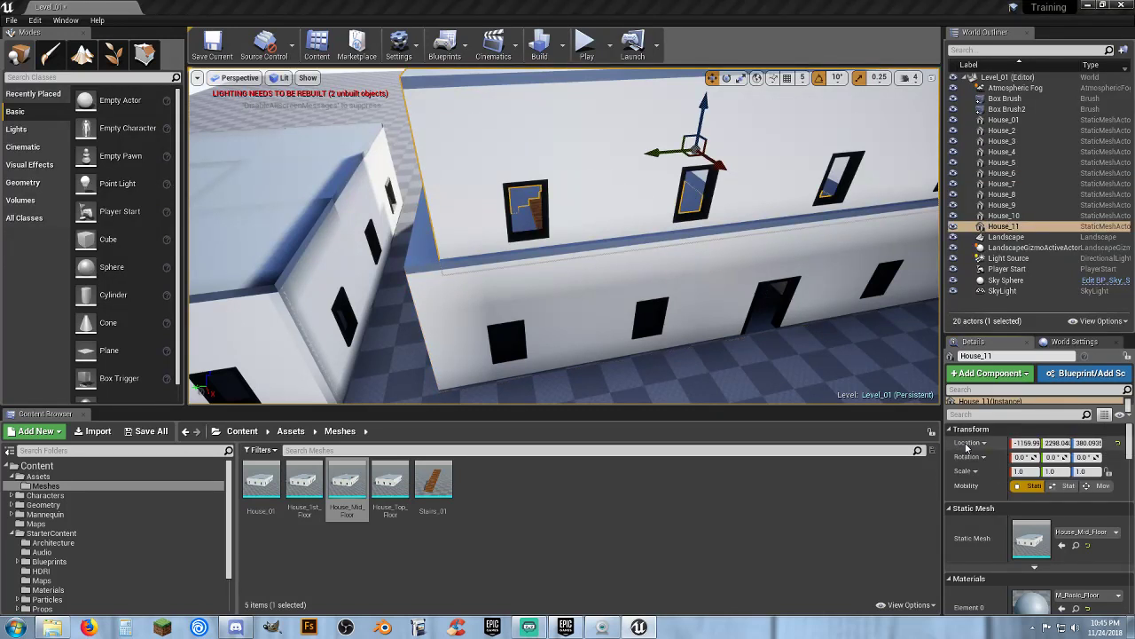
click(995, 463)
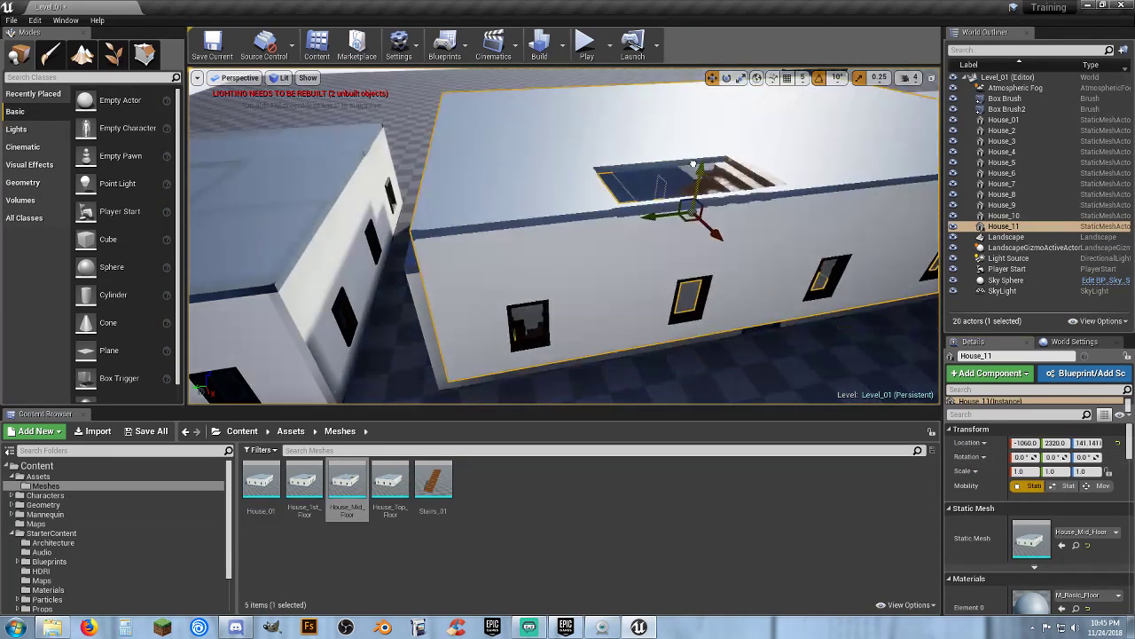
Raise the mid-floor copy to about Z 425 and shift it to about X -1147, Y 2371
drag(693, 164, 691, 75)
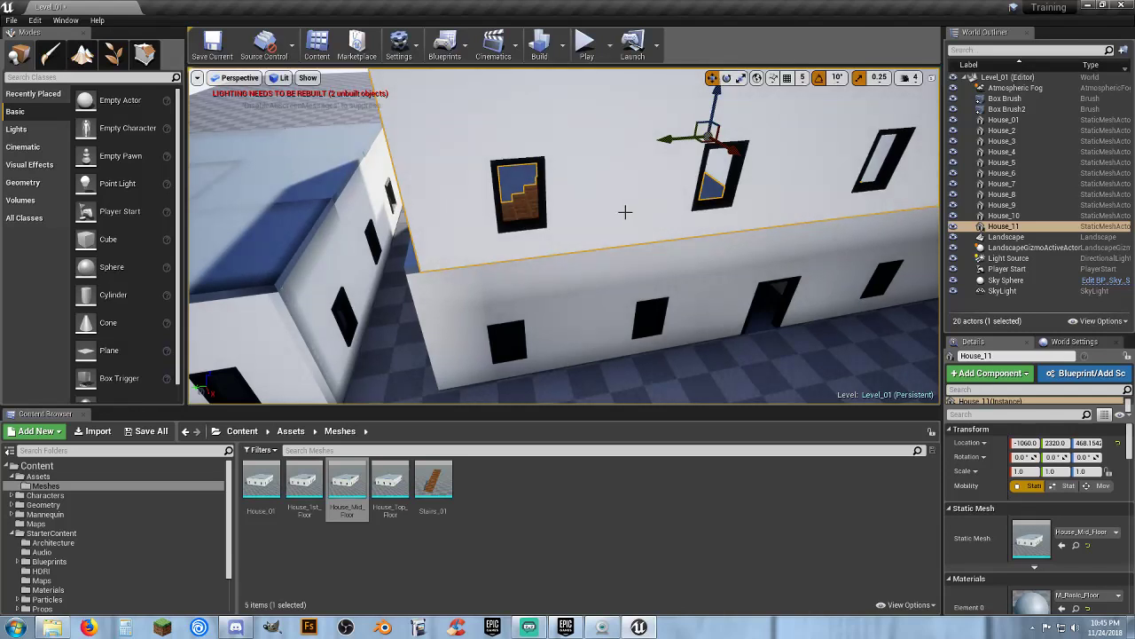
key(a)
right_drag(627, 213, 720, 115)
key(w)
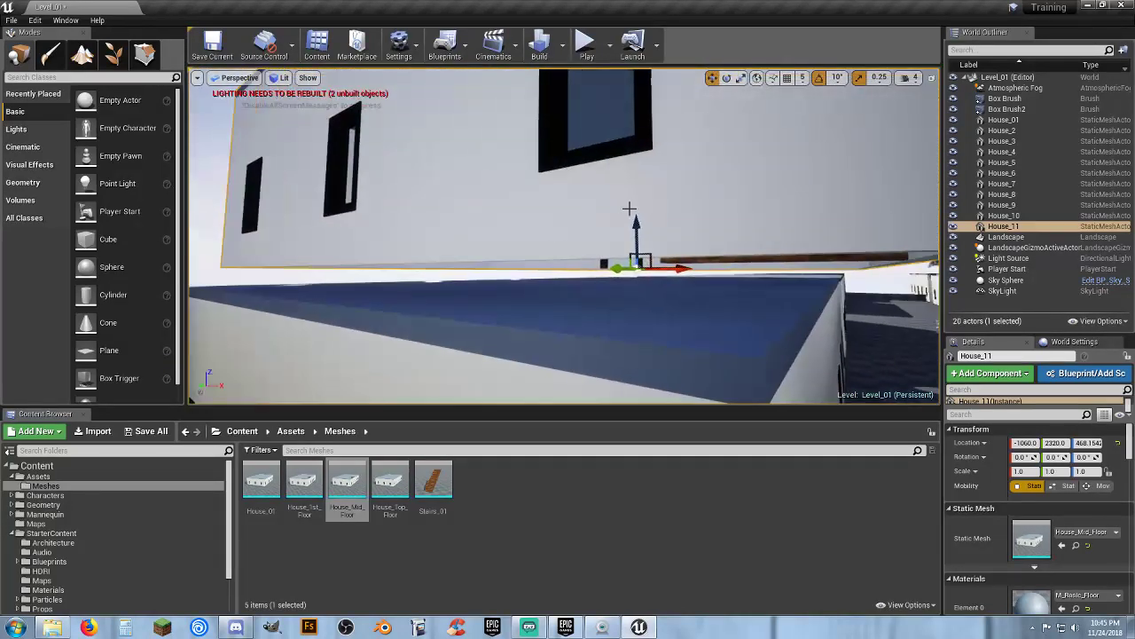
drag(639, 219, 635, 234)
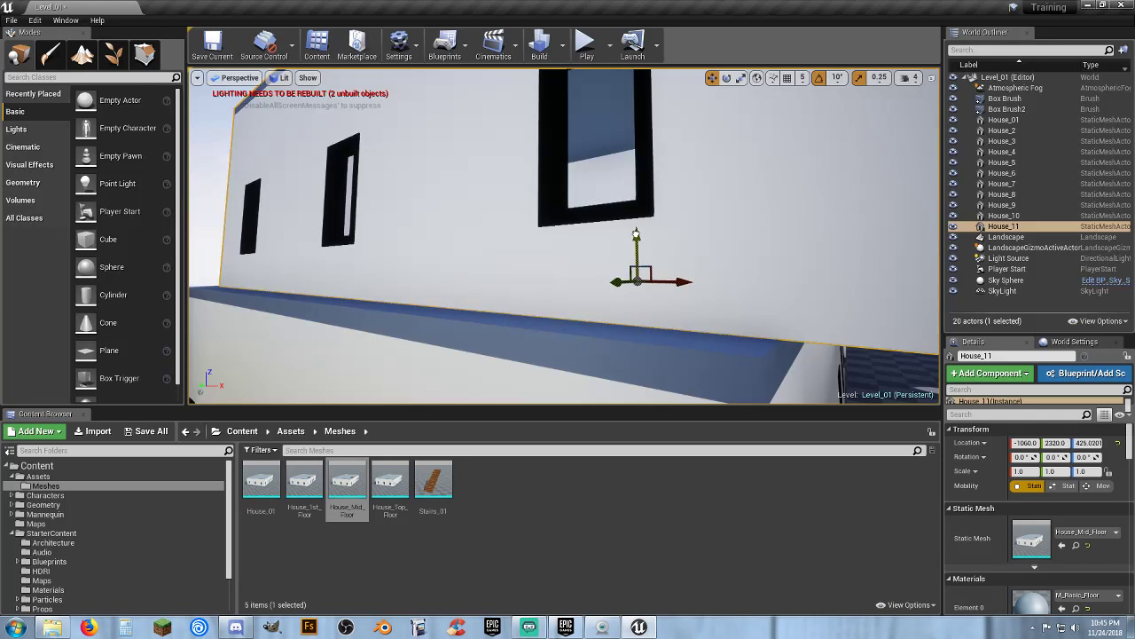
drag(678, 277, 657, 280)
right_drag(715, 294, 716, 295)
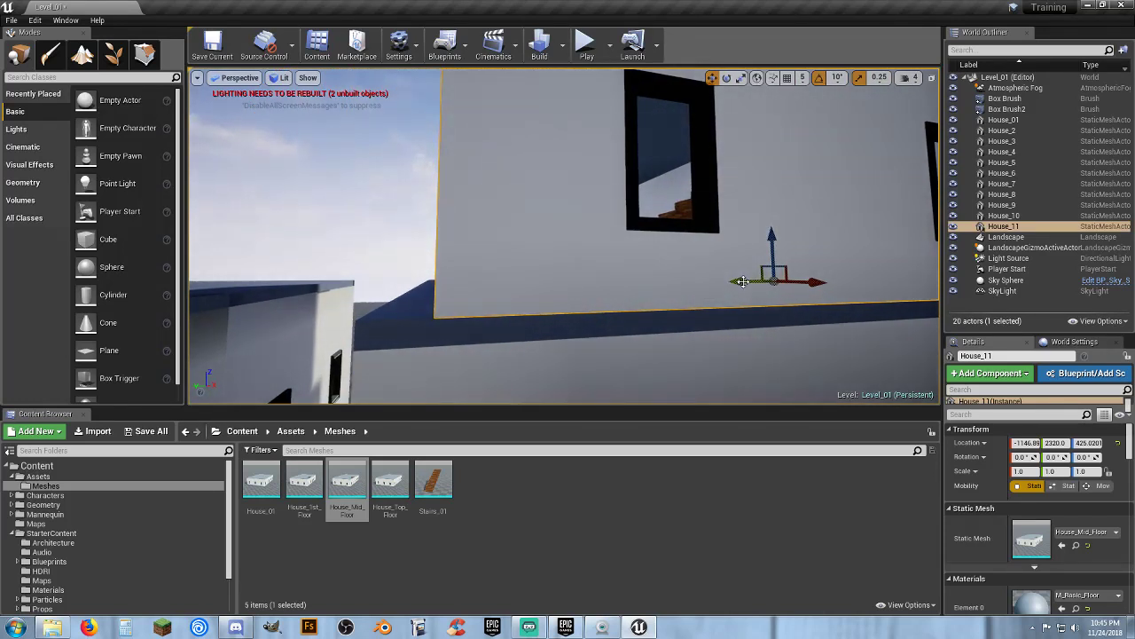
drag(743, 281, 728, 285)
right_drag(729, 284, 643, 341)
key(w)
key(w)
key(s)
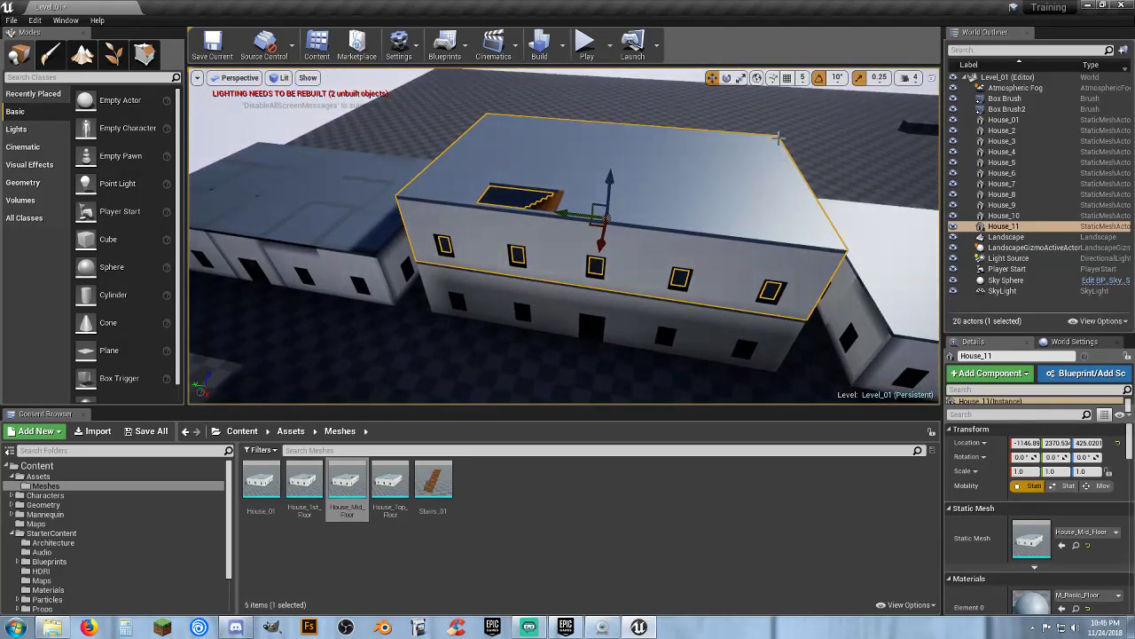
Rotate the mid-floor copy 180 degrees and paste the ground floor's location onto it again
click(726, 78)
drag(655, 240, 592, 255)
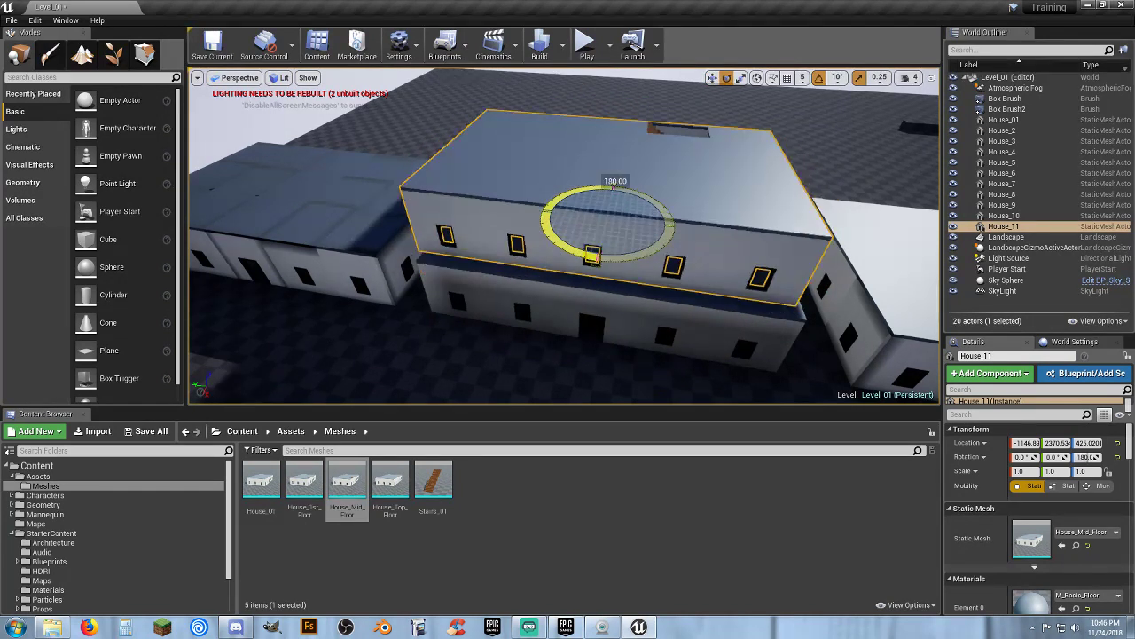
right_click(969, 444)
click(1011, 486)
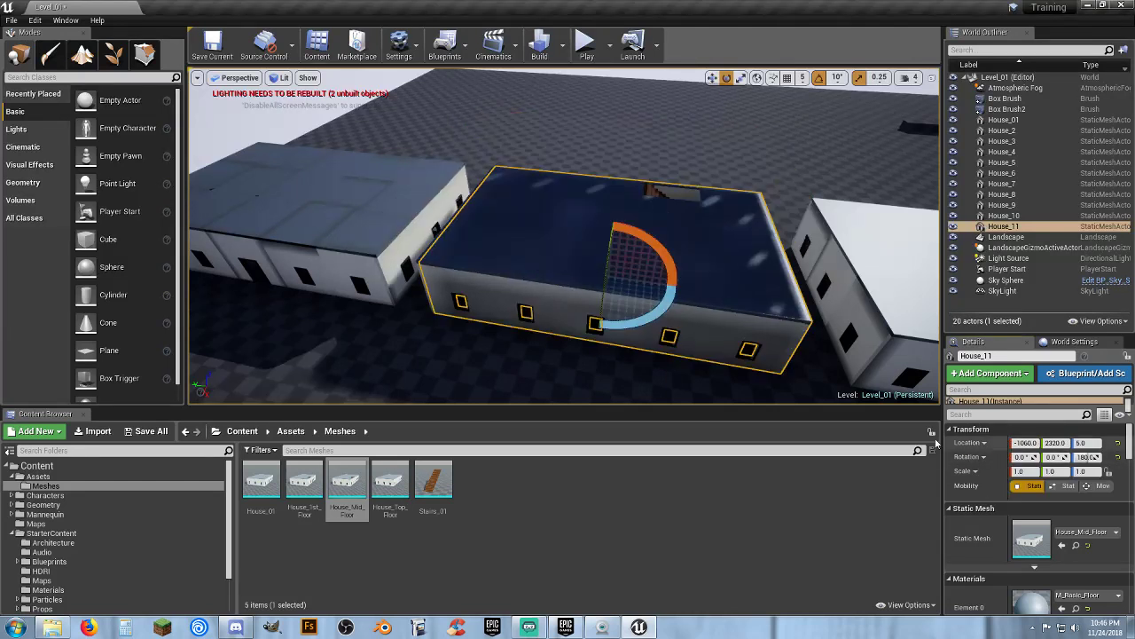
Raise the mid-floor copy to about Z 425 on top of the ground floor
click(711, 77)
drag(610, 253, 619, 193)
key(w)
mouse_move(677, 223)
right_down()
mouse_move(679, 201)
mouse_move(723, 207)
mouse_move(674, 222)
mouse_move(709, 213)
mouse_move(691, 218)
right_up()
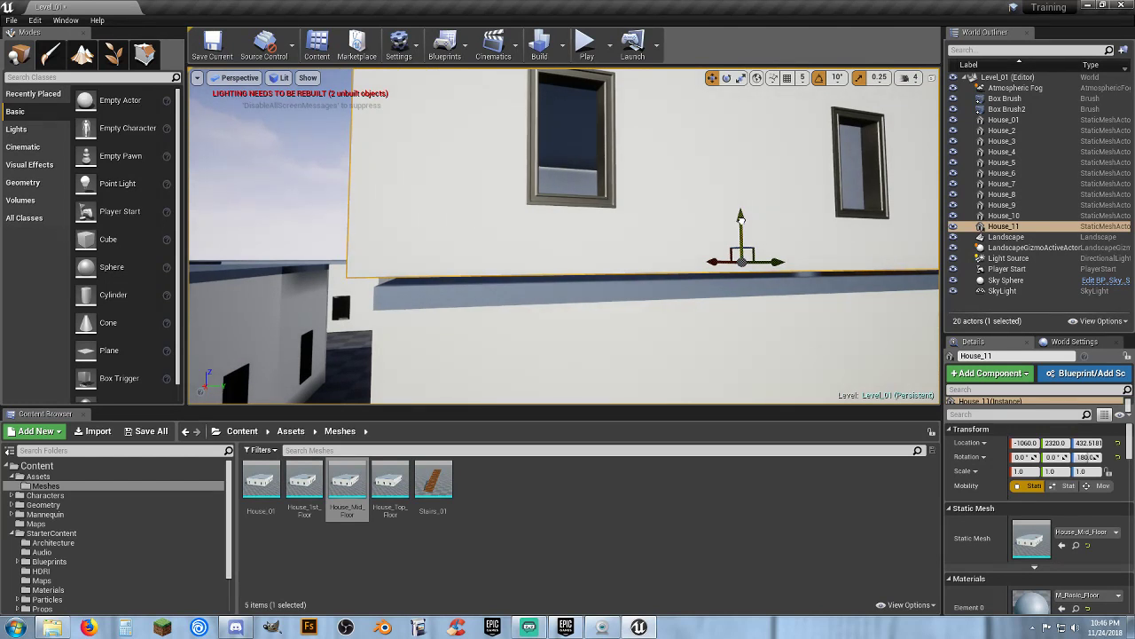
drag(740, 217, 743, 222)
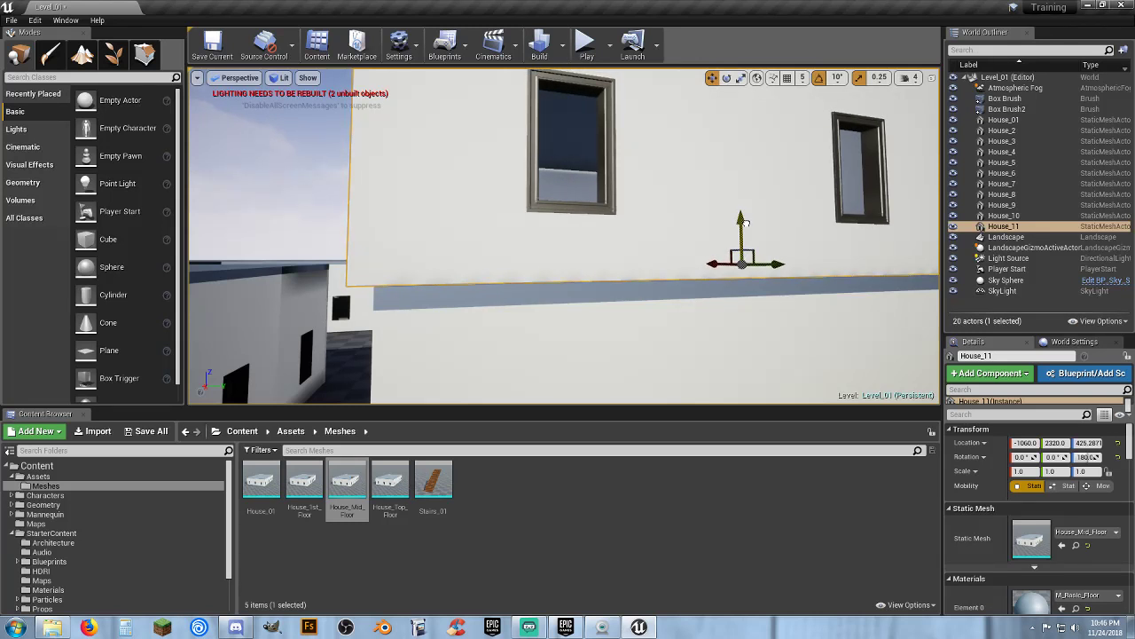
Nudge the mid-floor copy horizontally to about X -1065, Y 2343 to line up with the ground floor's walls
right_drag(745, 222, 922, 218)
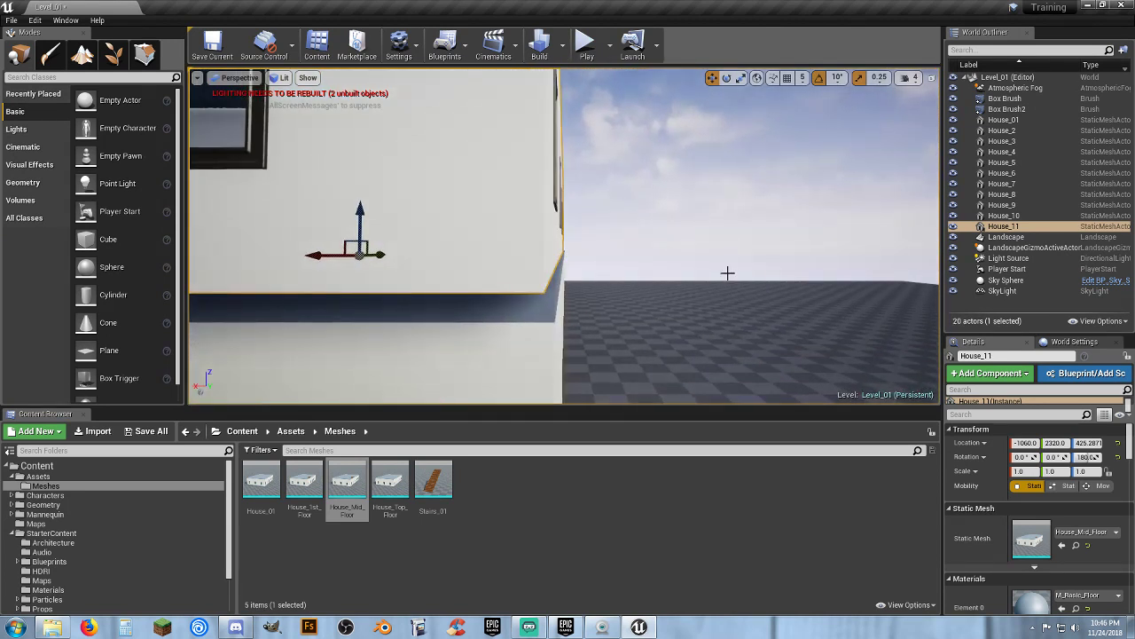
right_drag(415, 279, 371, 276)
key(a)
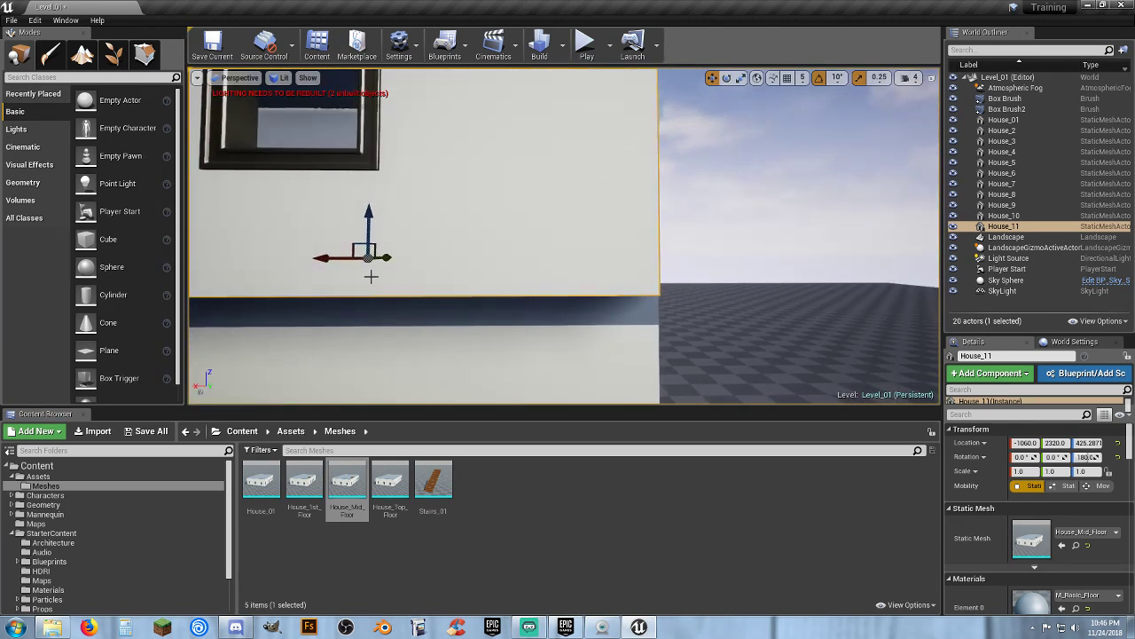
drag(336, 260, 332, 260)
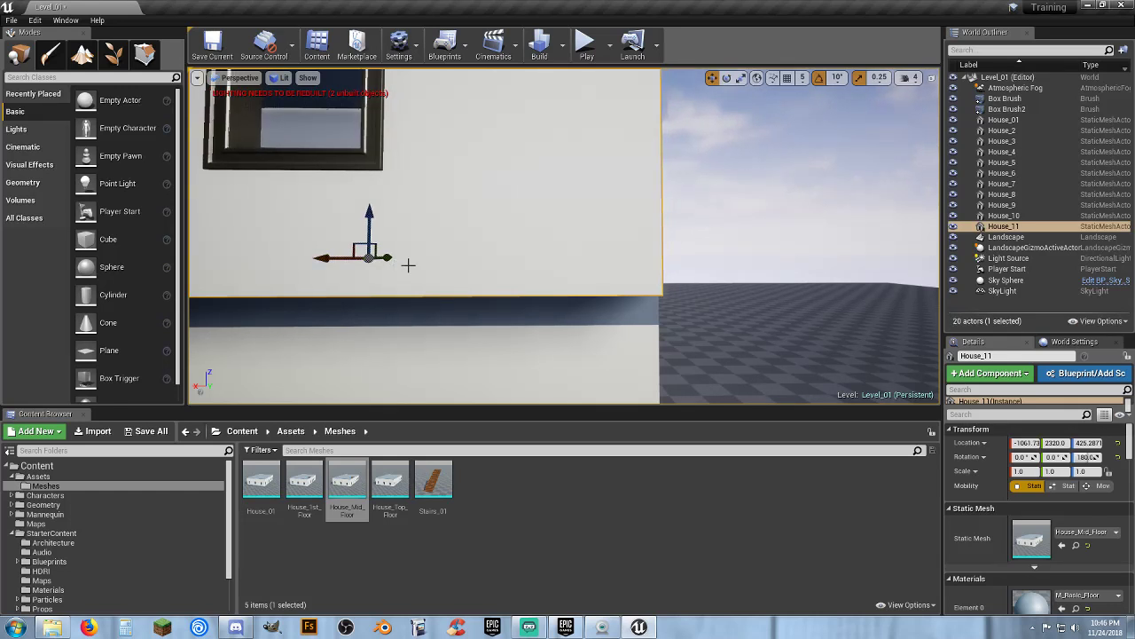
key(d)
right_drag(408, 263, 253, 279)
key(d)
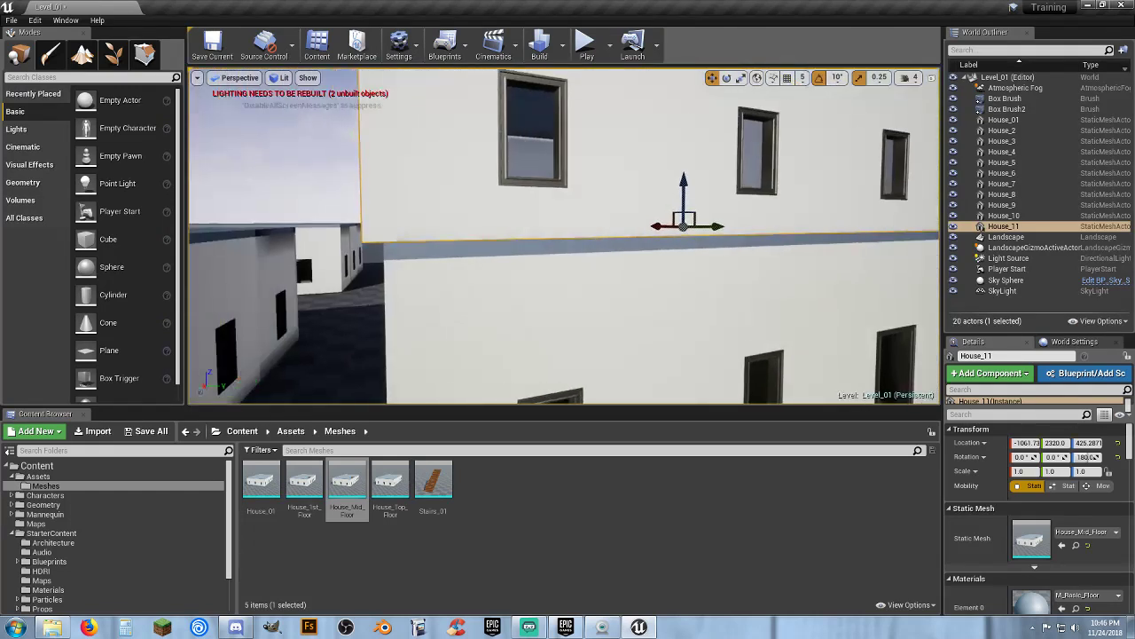
drag(657, 227, 662, 227)
right_drag(687, 242, 632, 265)
key(s)
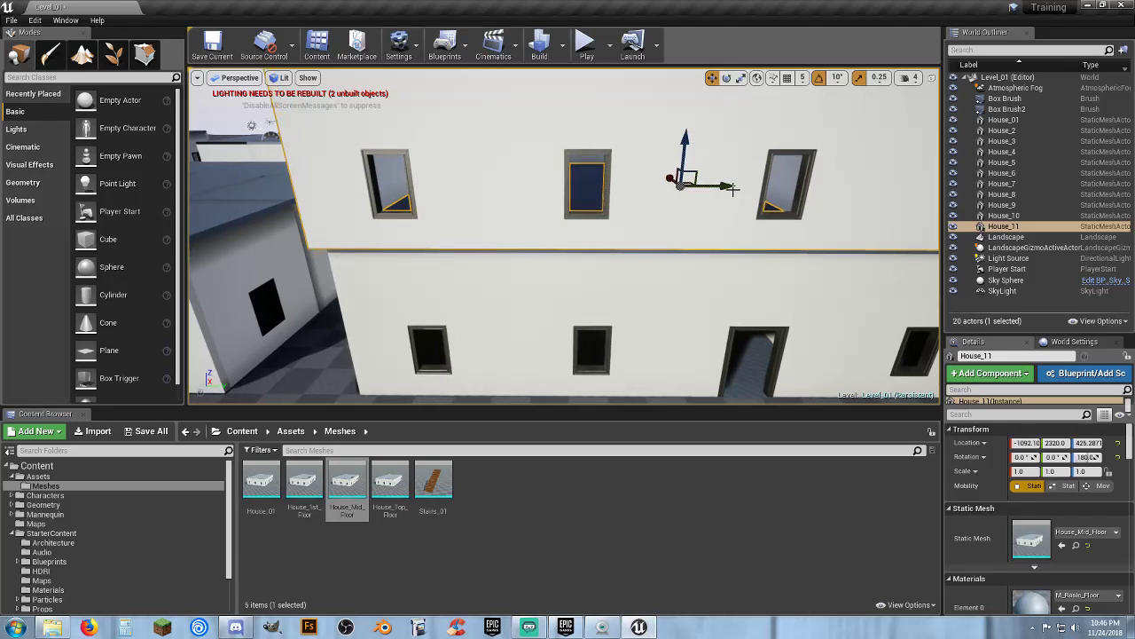
drag(731, 185, 744, 185)
right_drag(733, 199, 733, 198)
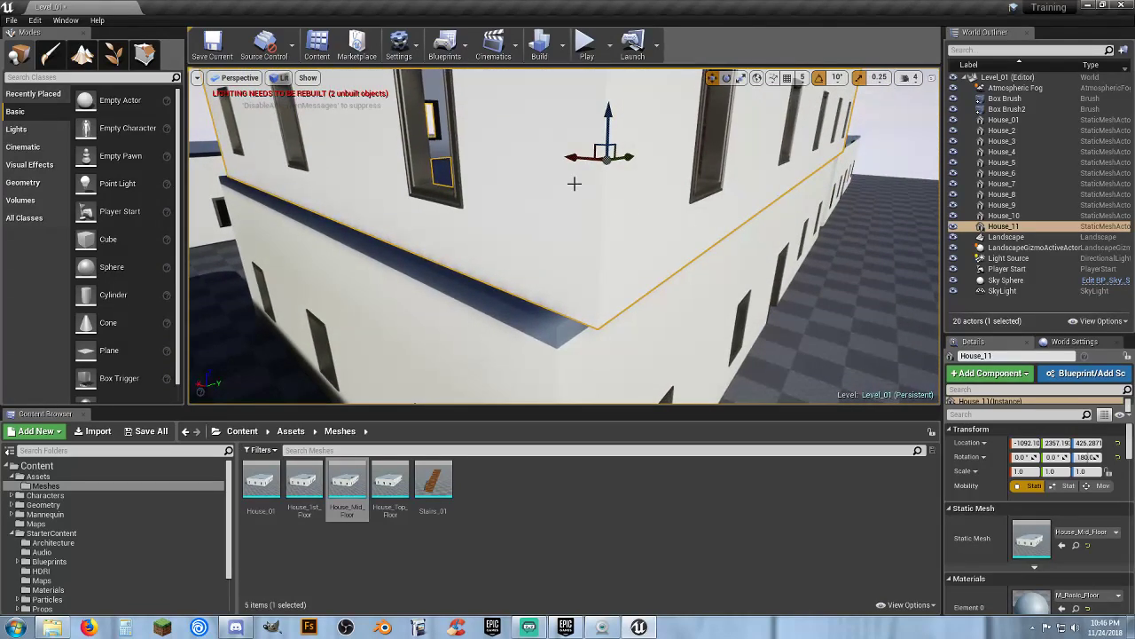
drag(573, 159, 566, 160)
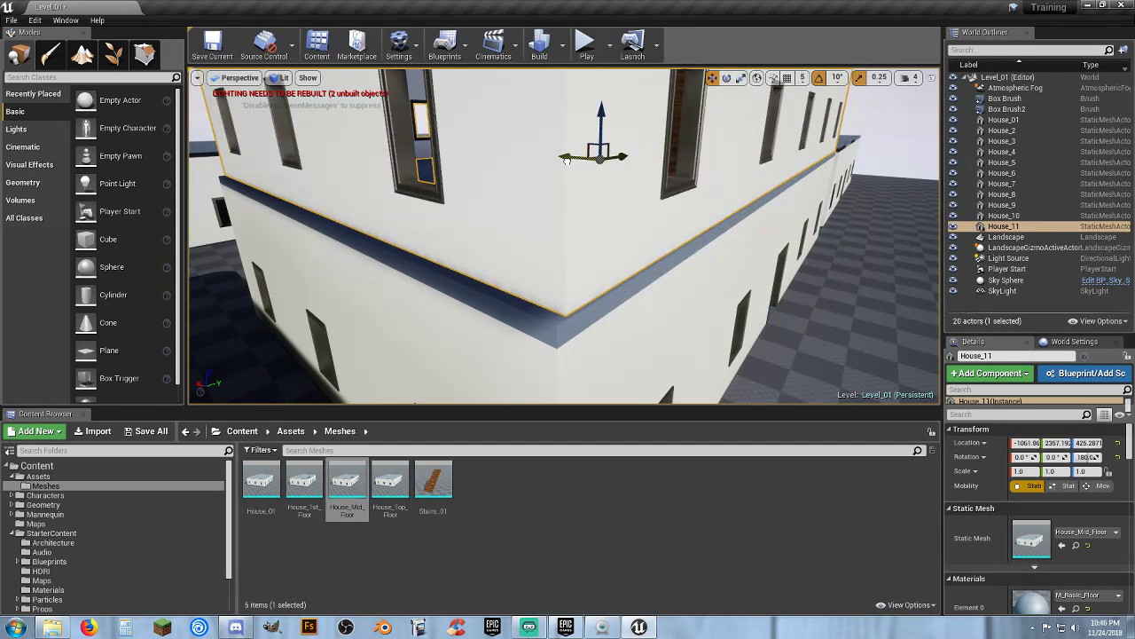
right_drag(585, 177, 621, 184)
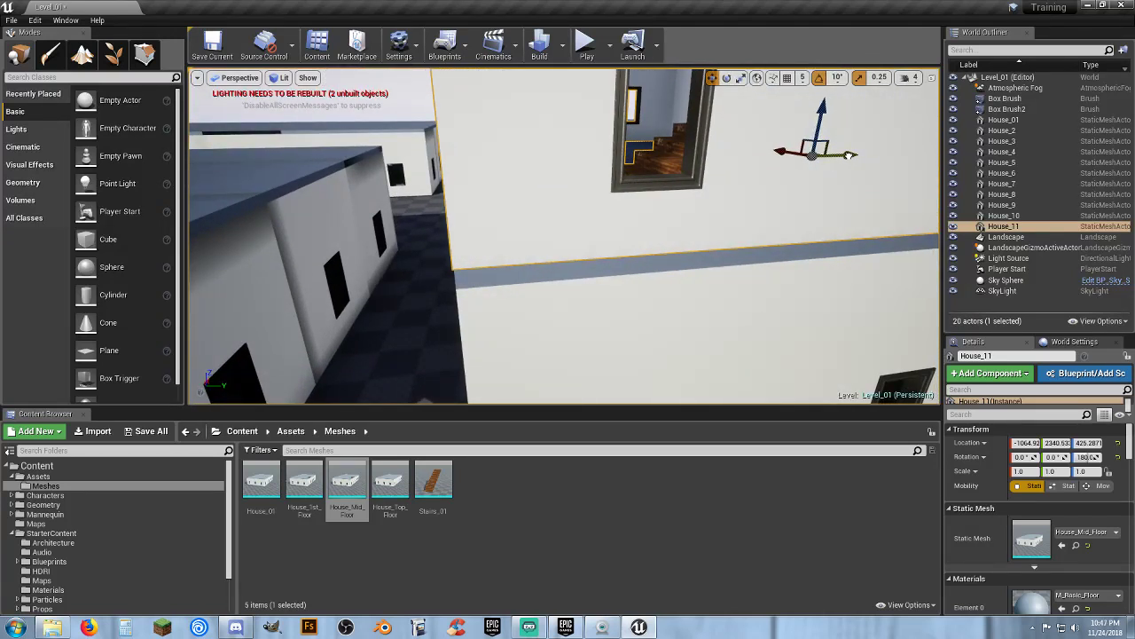
right_drag(786, 201, 757, 213)
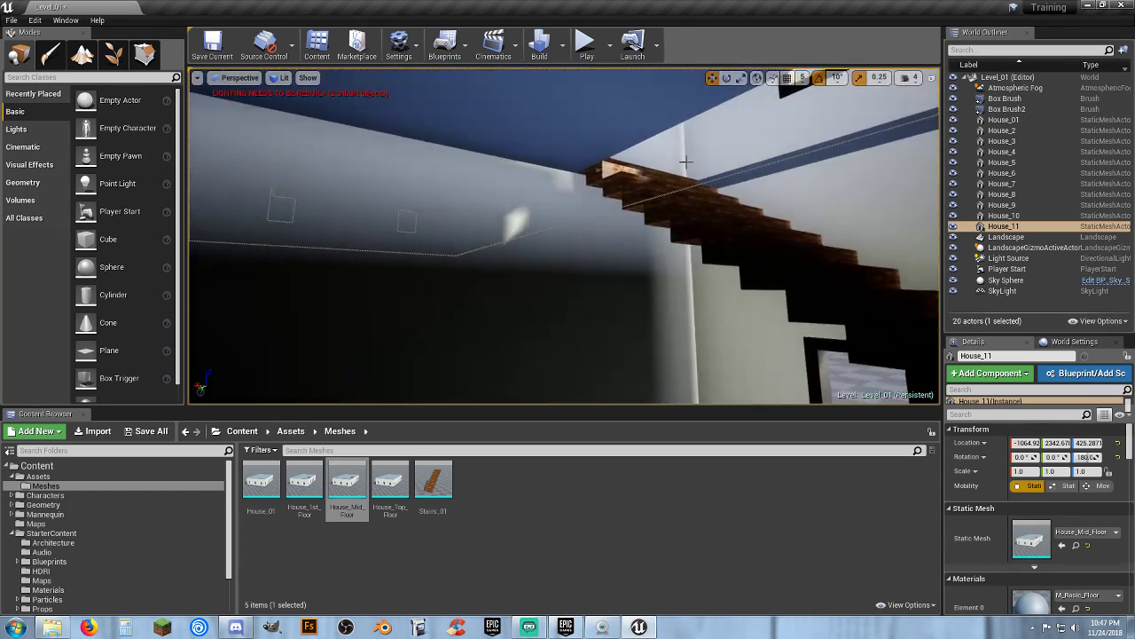
Play the level and walk the character toward the house to test it
click(586, 43)
key(w)
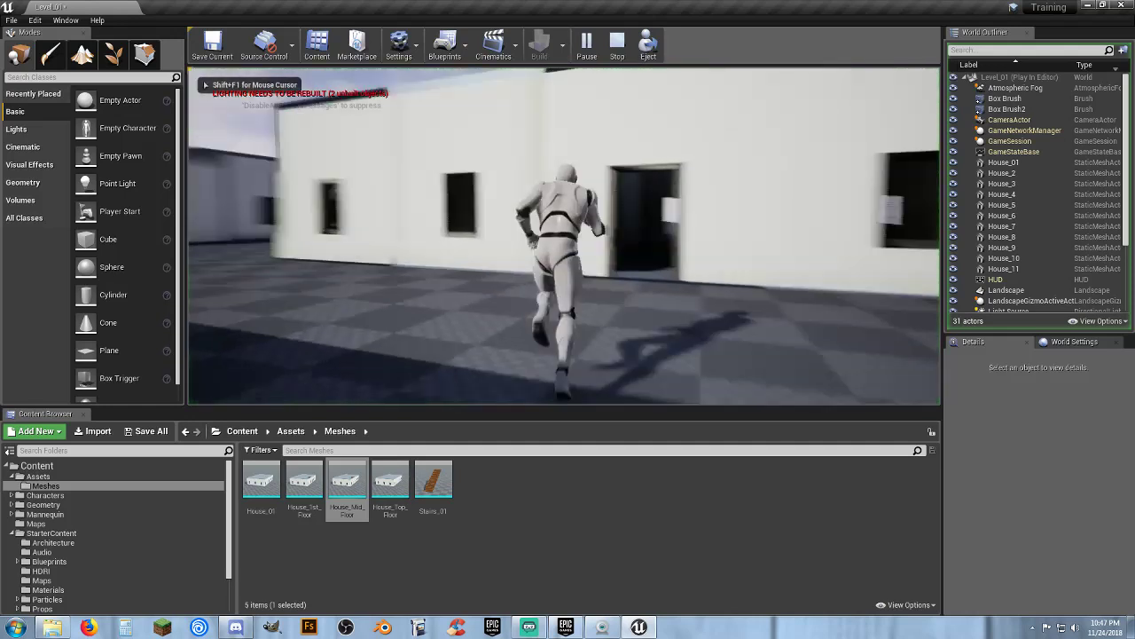
key(w)
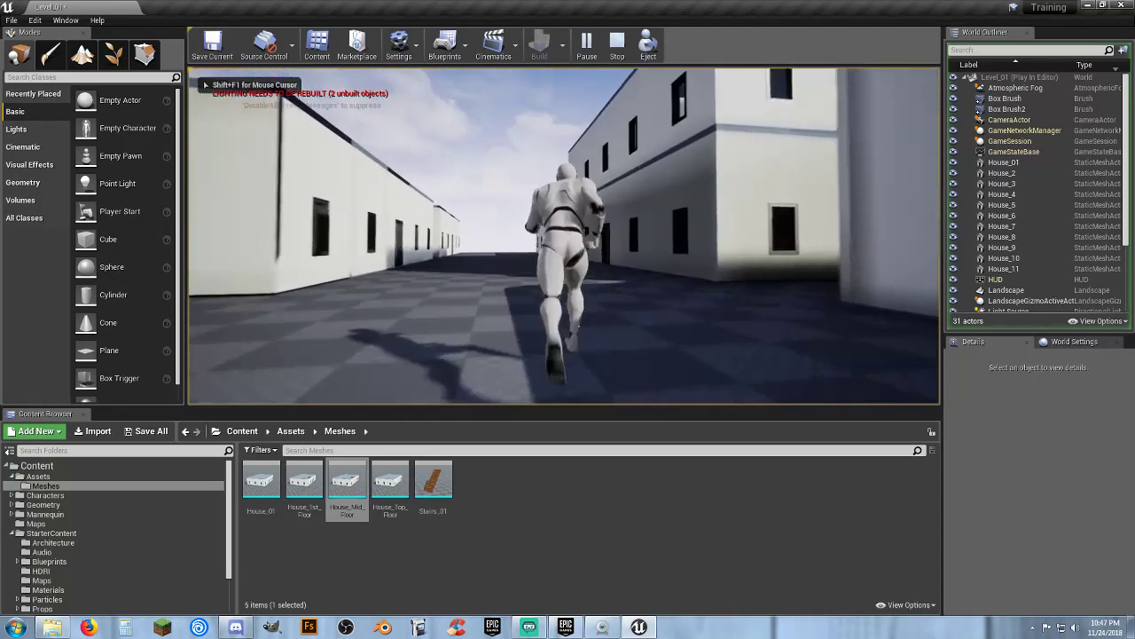
Walk the character into the house, up the stairs and onto the roof, then stop playing
key(w)
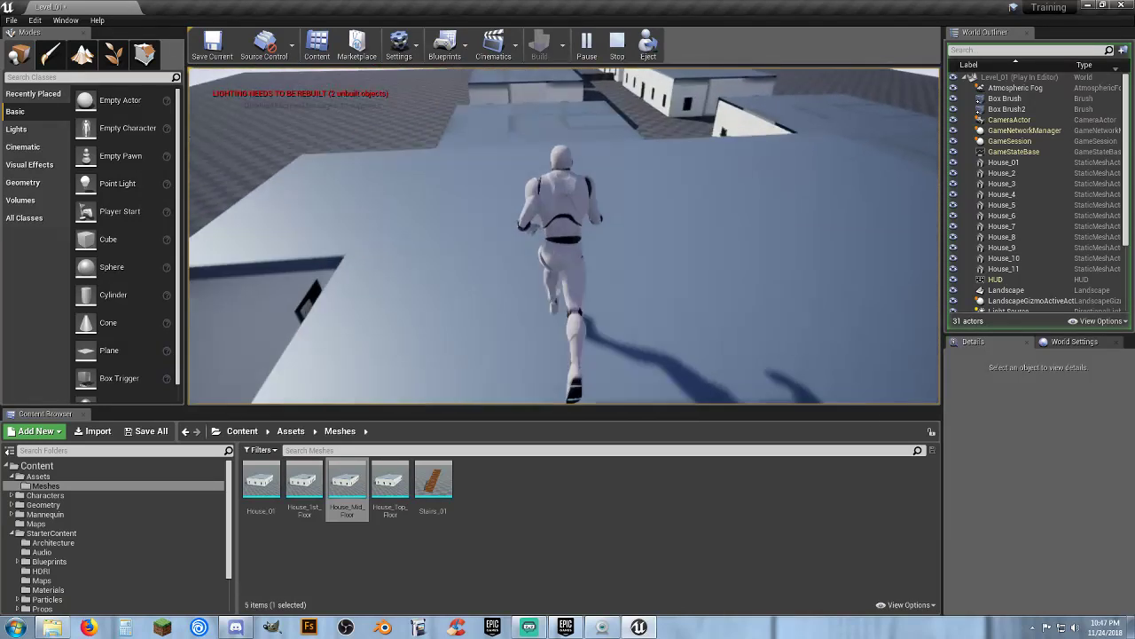
key(a)
key(w)
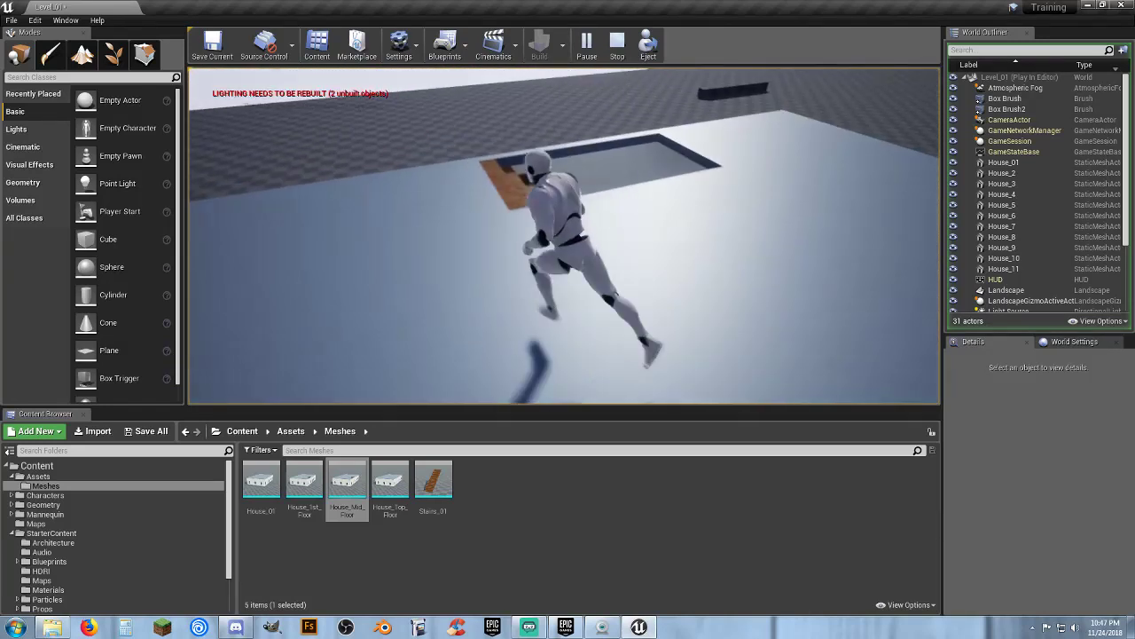
key(s)
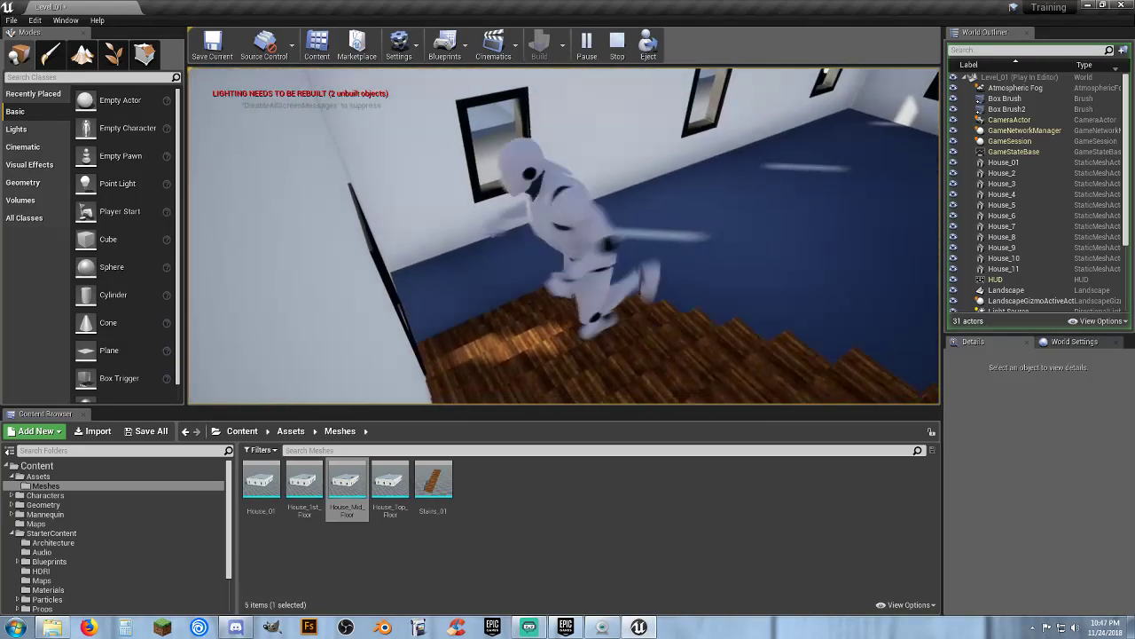
key(d)
key(w)
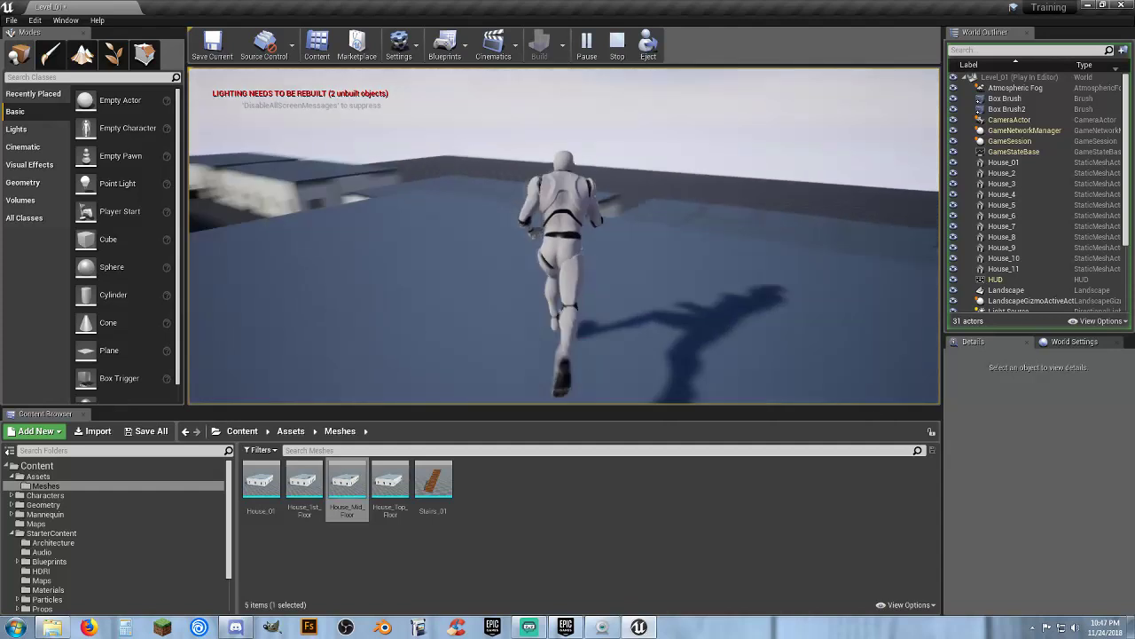
key(w)
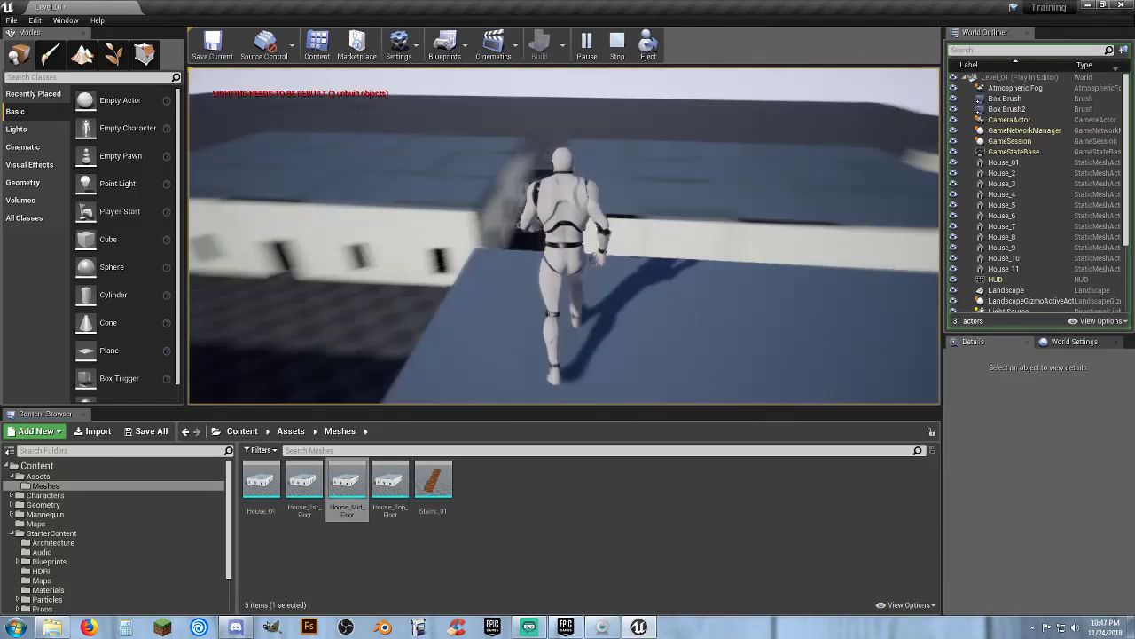
key(w)
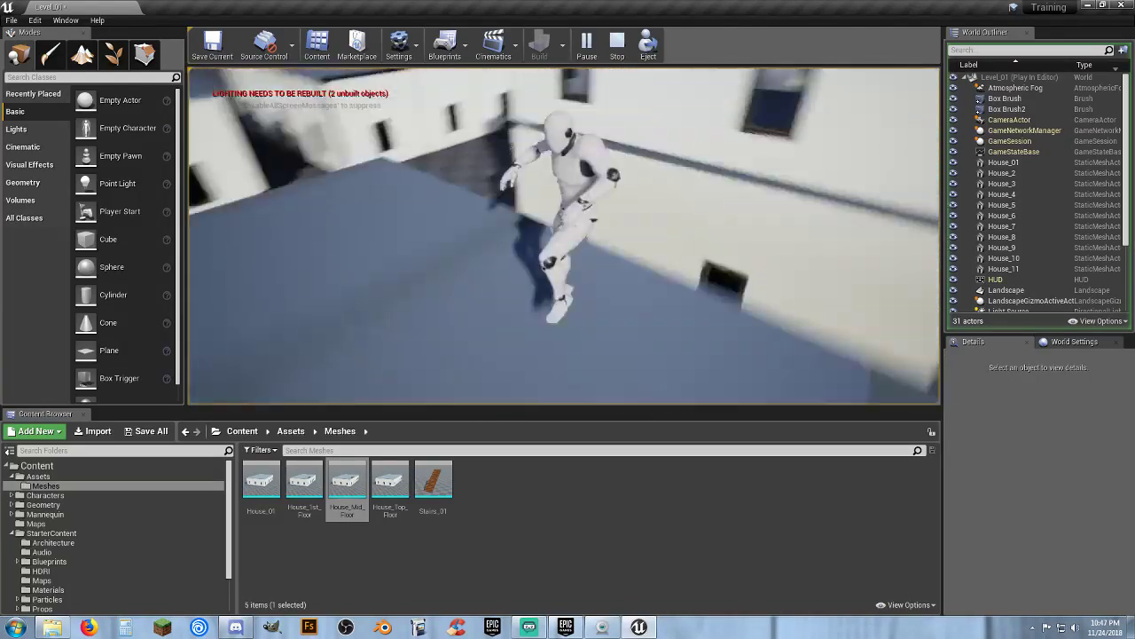
key(w)
key(Escape)
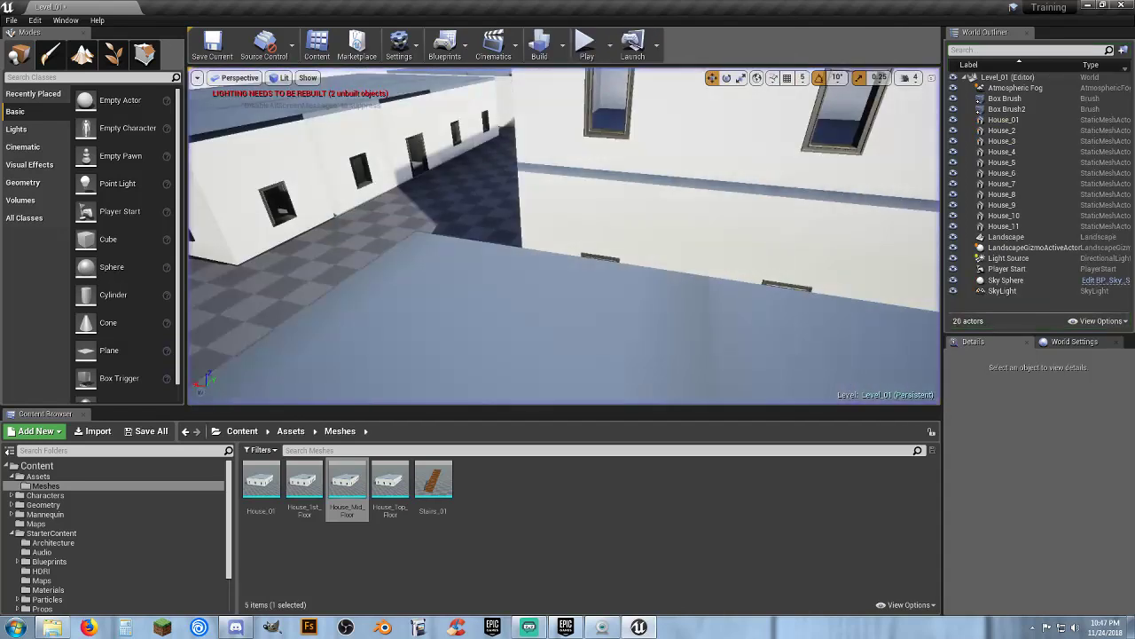
Place the top-floor mesh on top of the house at about X -1161, Y 2300, Z 845
key(s)
mouse_move(625, 362)
right_down()
mouse_move(621, 342)
mouse_move(626, 362)
right_up()
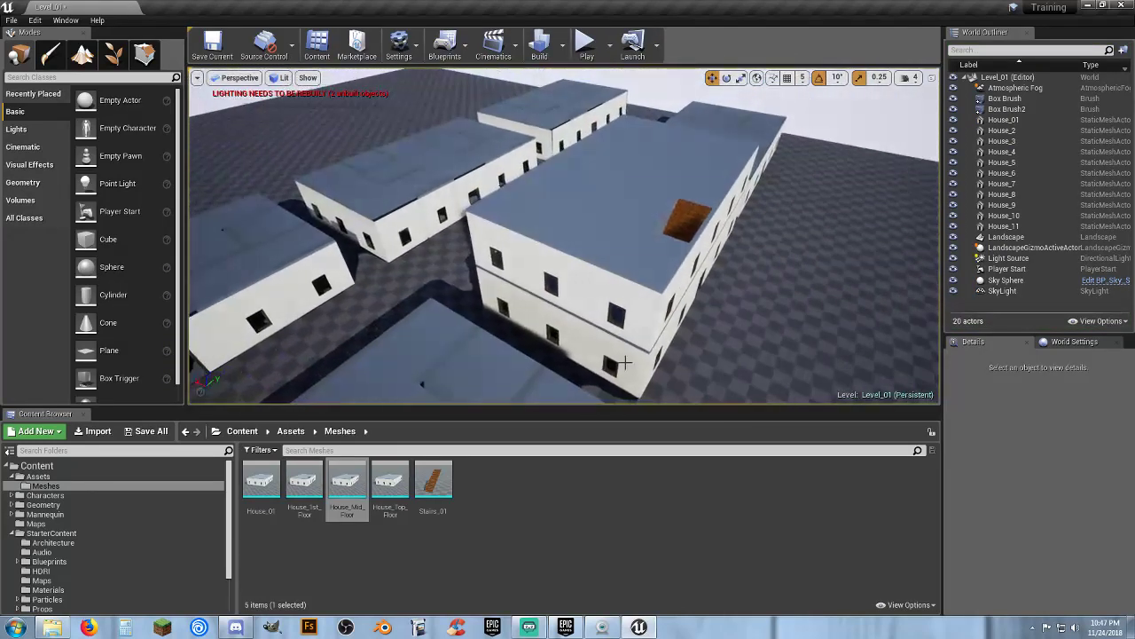
drag(398, 486, 641, 175)
key(d)
right_drag(641, 176, 743, 176)
key(w)
key(s)
right_drag(708, 237, 310, 323)
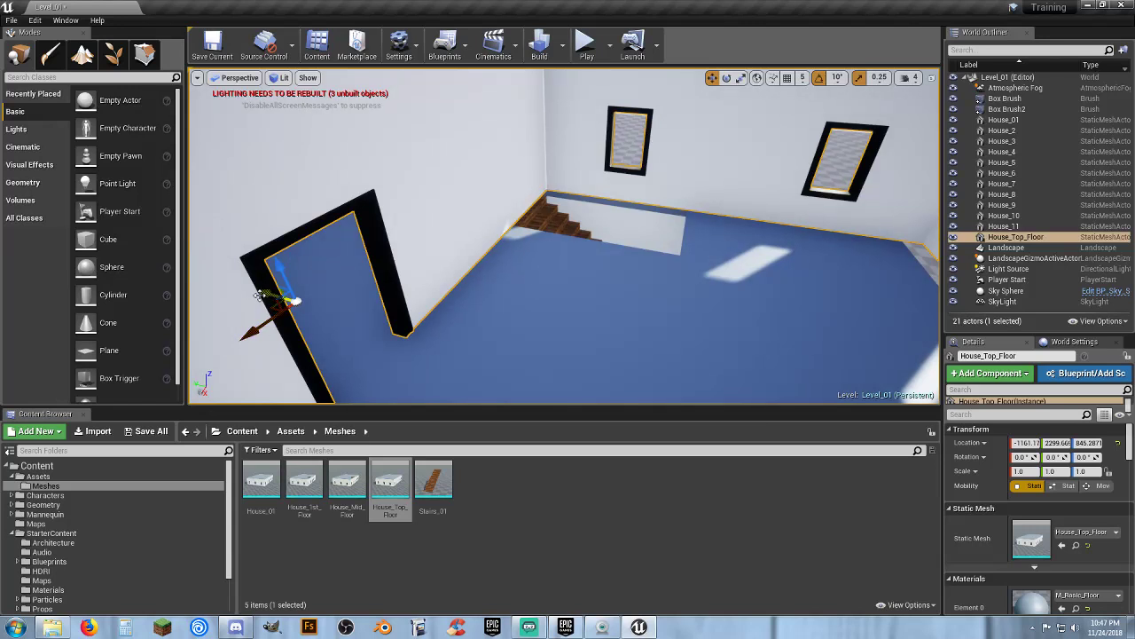
Nudge the top floor to about X -1168, Y 2353 so its walls line up with the floor below
drag(260, 295, 246, 293)
key(w)
right_drag(282, 291, 197, 282)
key(a)
right_drag(350, 236, 364, 238)
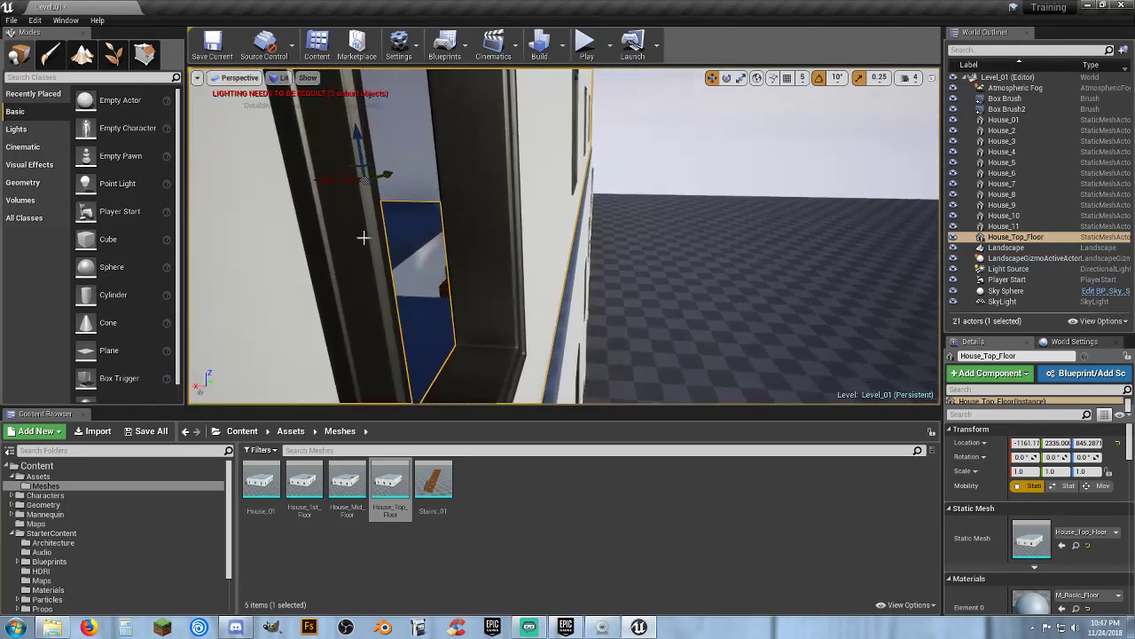
drag(315, 178, 325, 181)
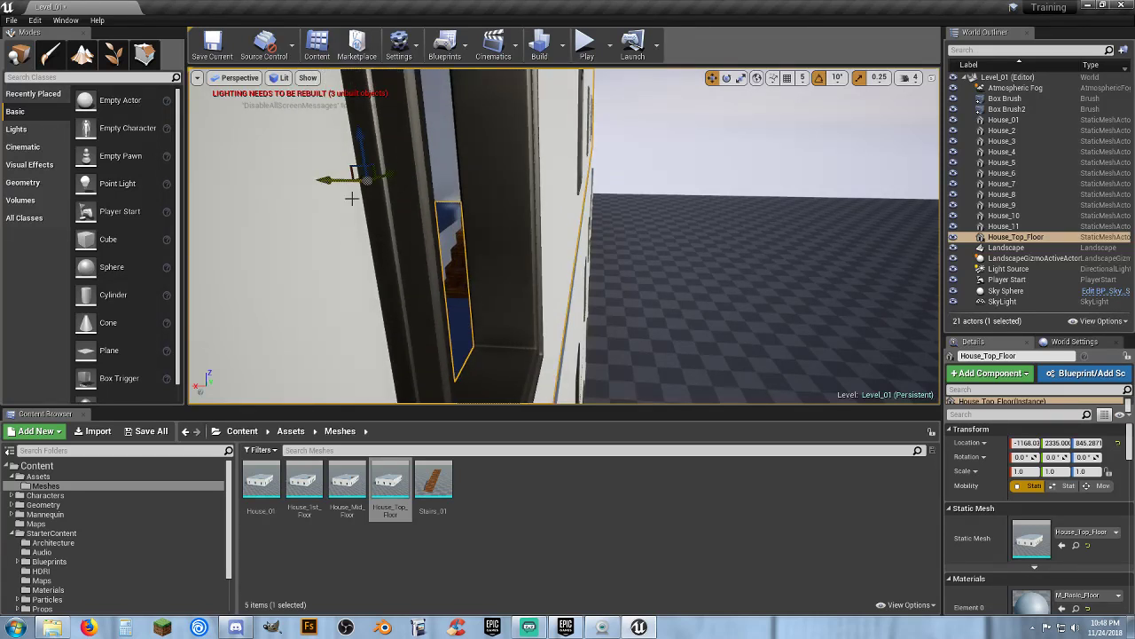
key(s)
right_drag(352, 199, 205, 202)
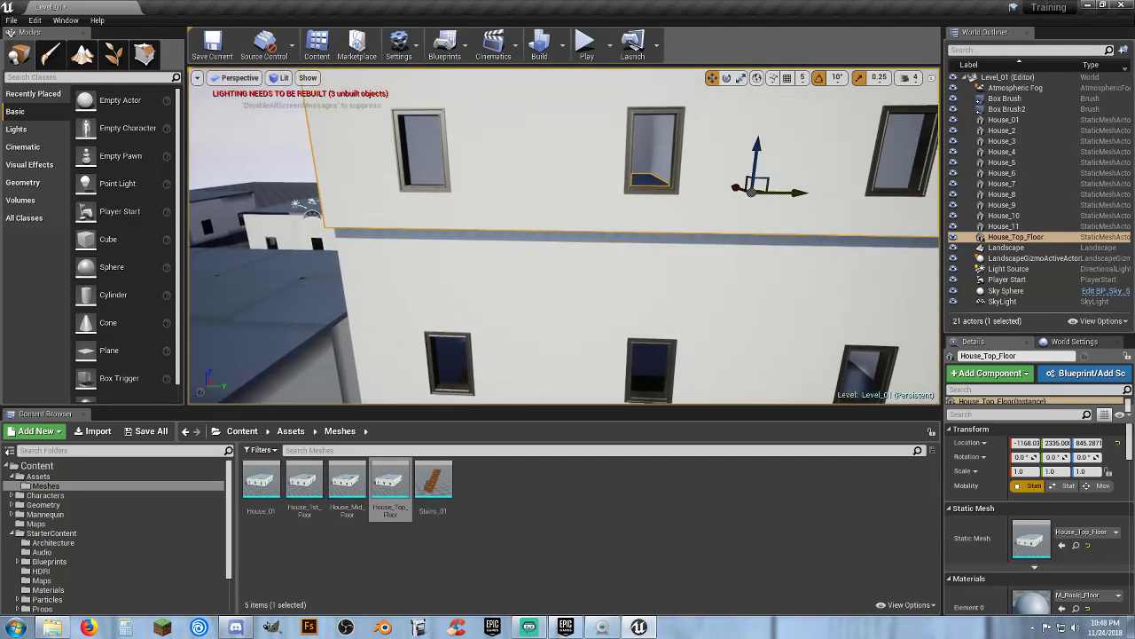
drag(805, 192, 808, 193)
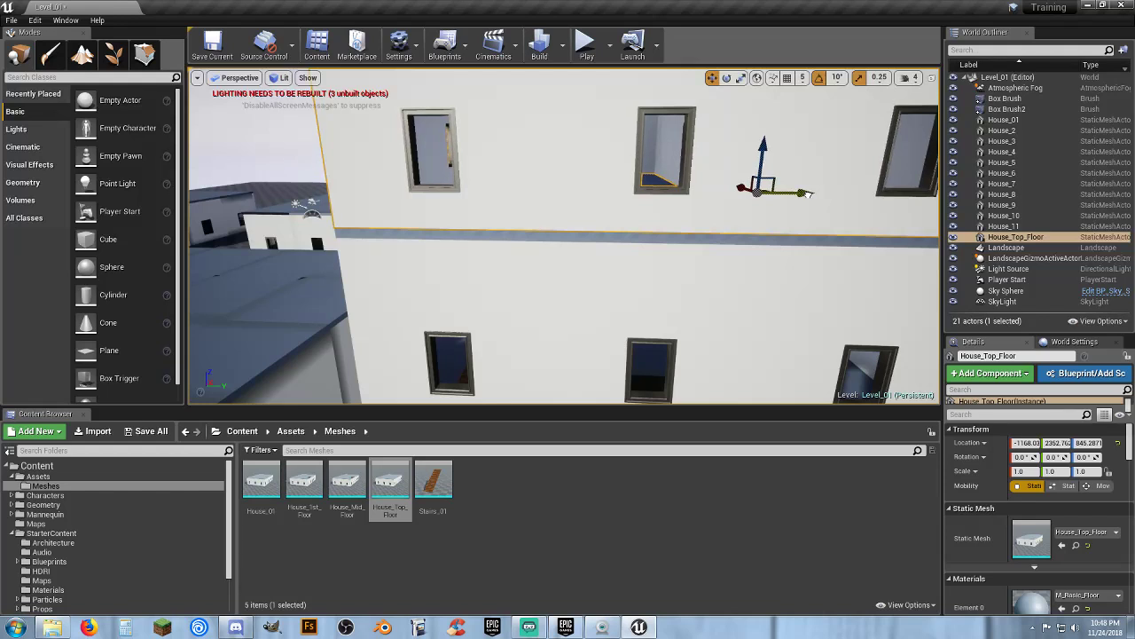
key(a)
right_drag(769, 248, 865, 251)
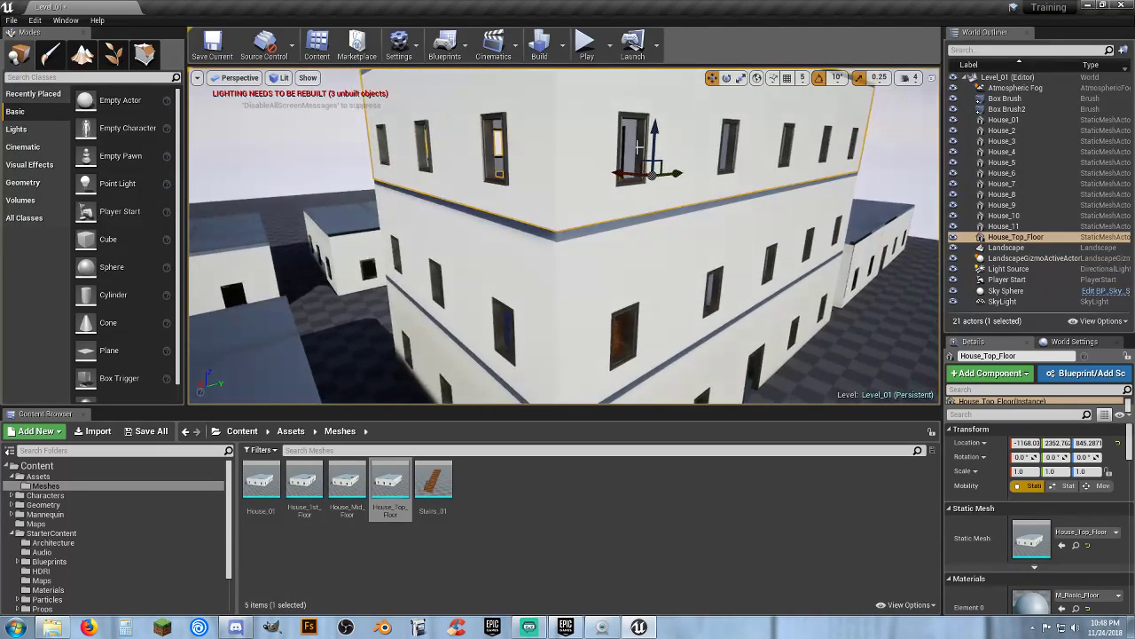
Play the level and climb the stairs through every floor of the house to test it, then stop playing
click(587, 49)
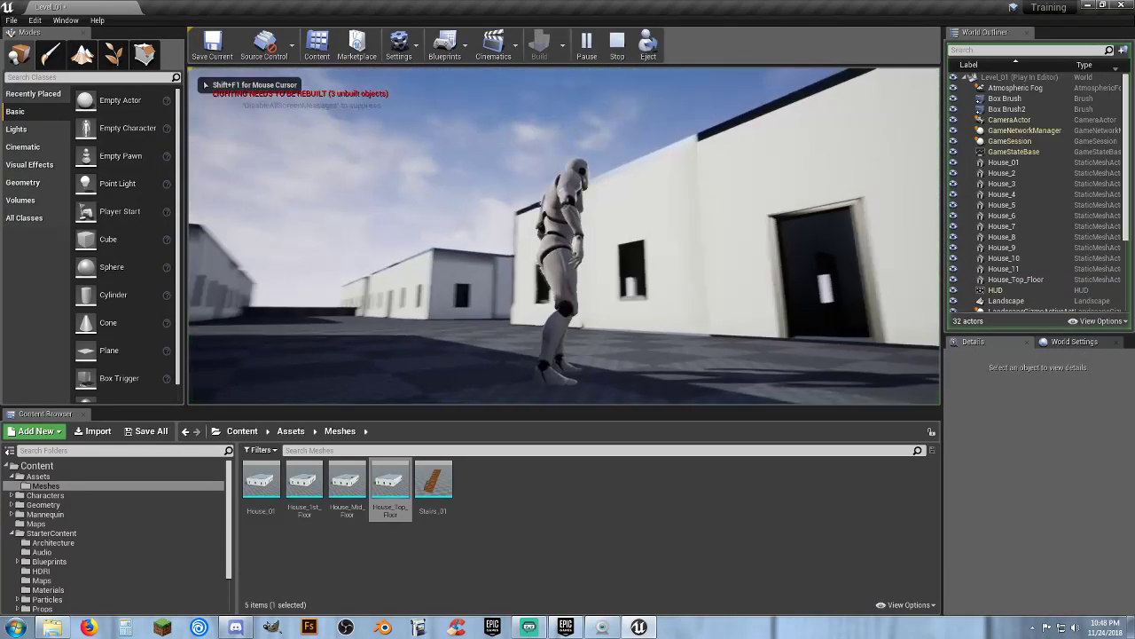
key(w)
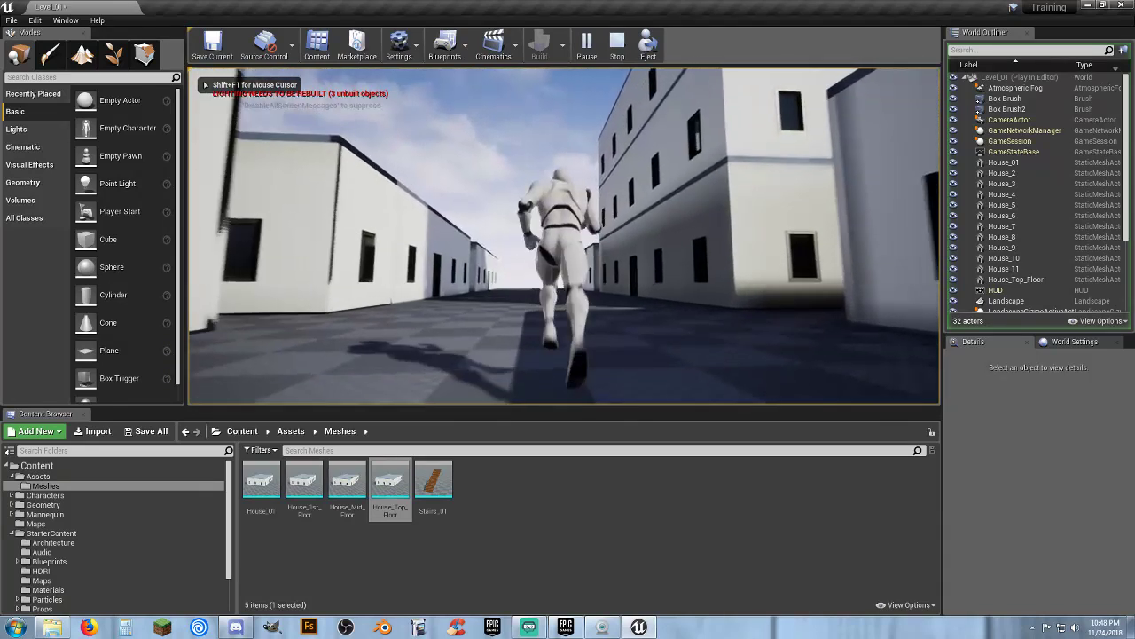
key(space)
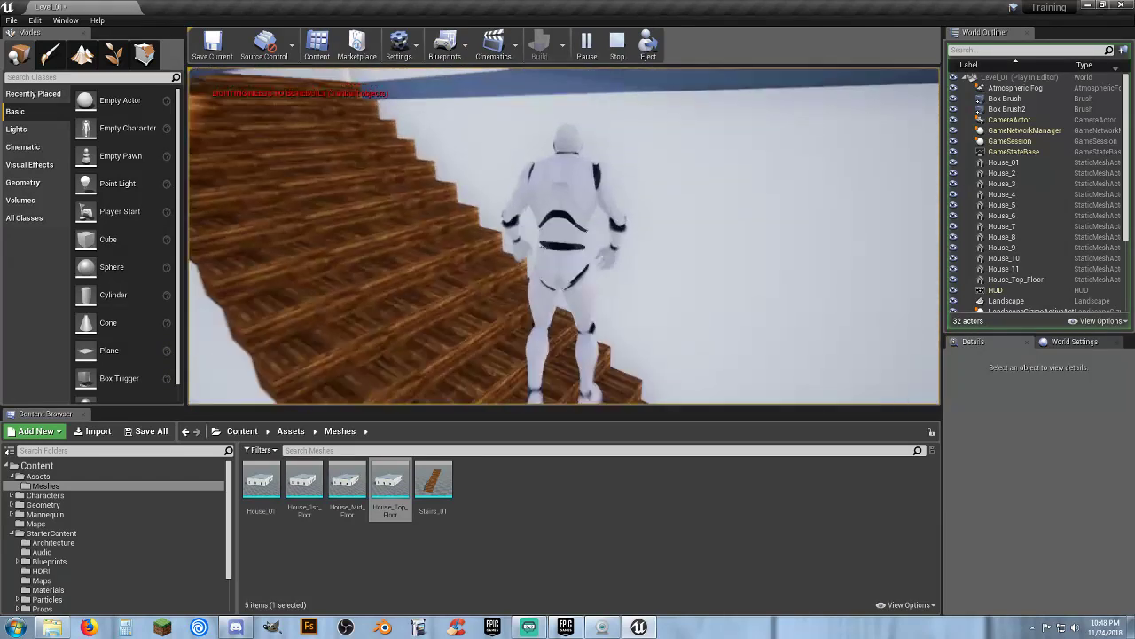
key(w)
key(d)
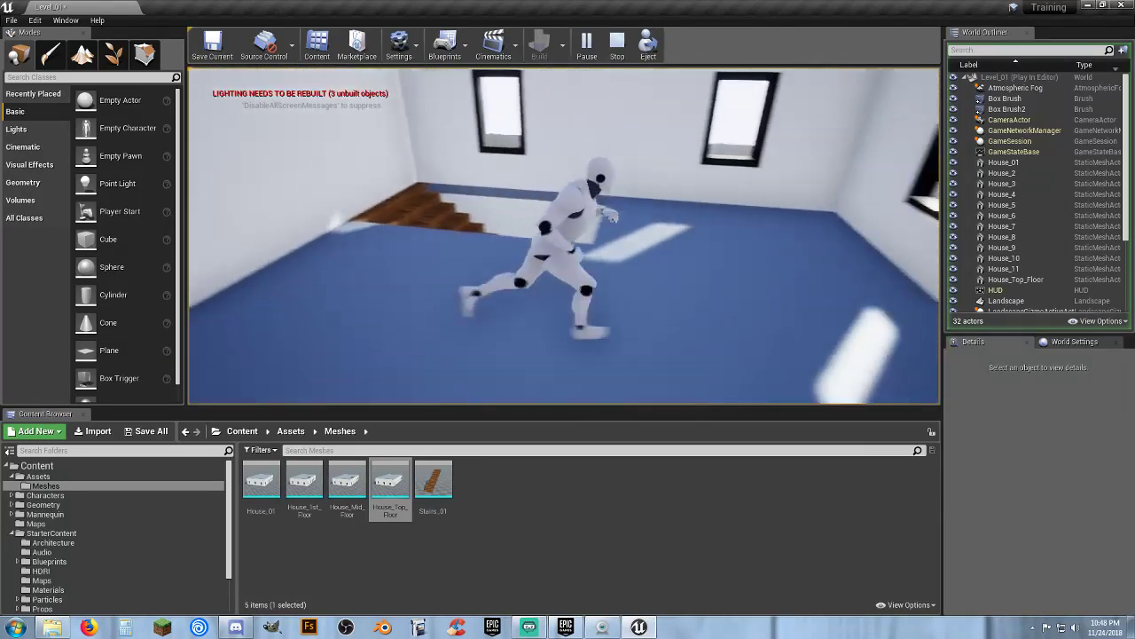
key(w)
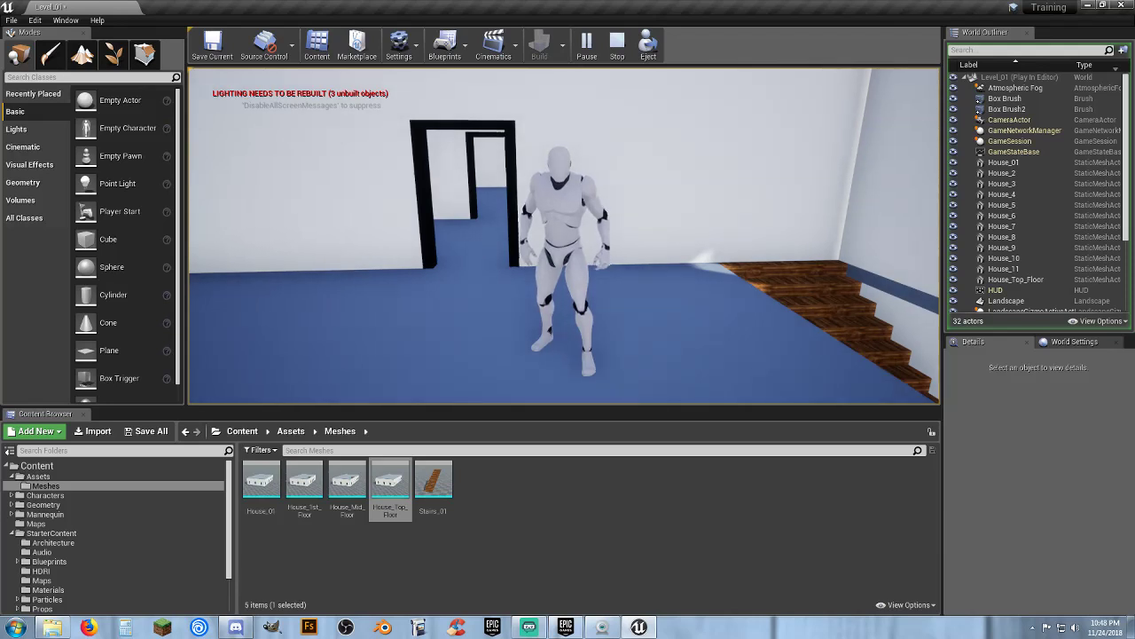
key(w)
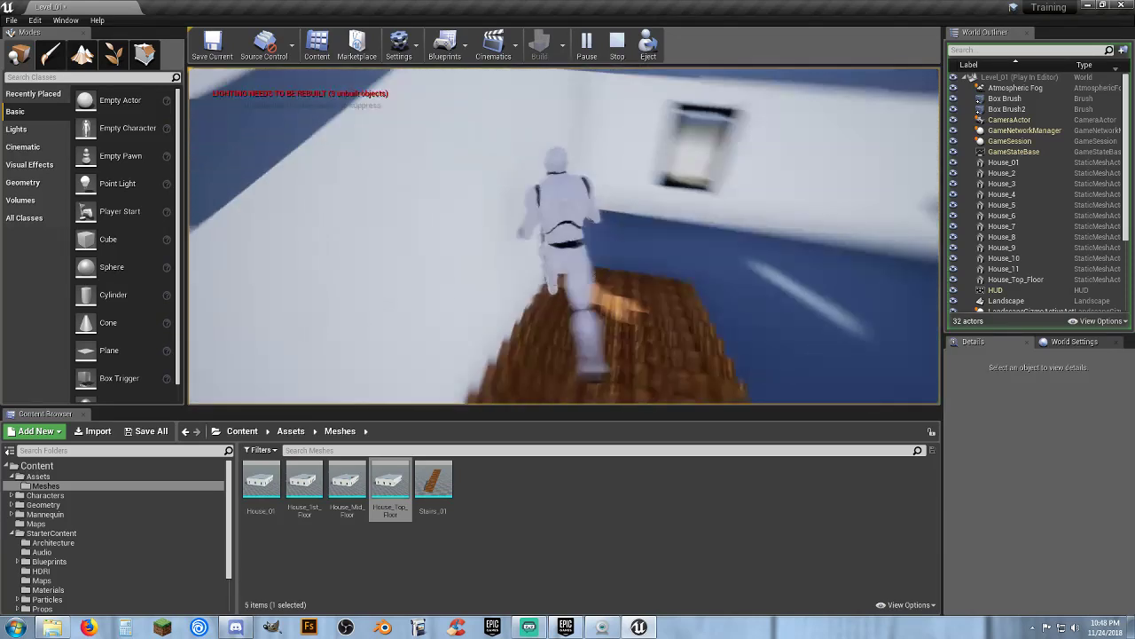
key(w)
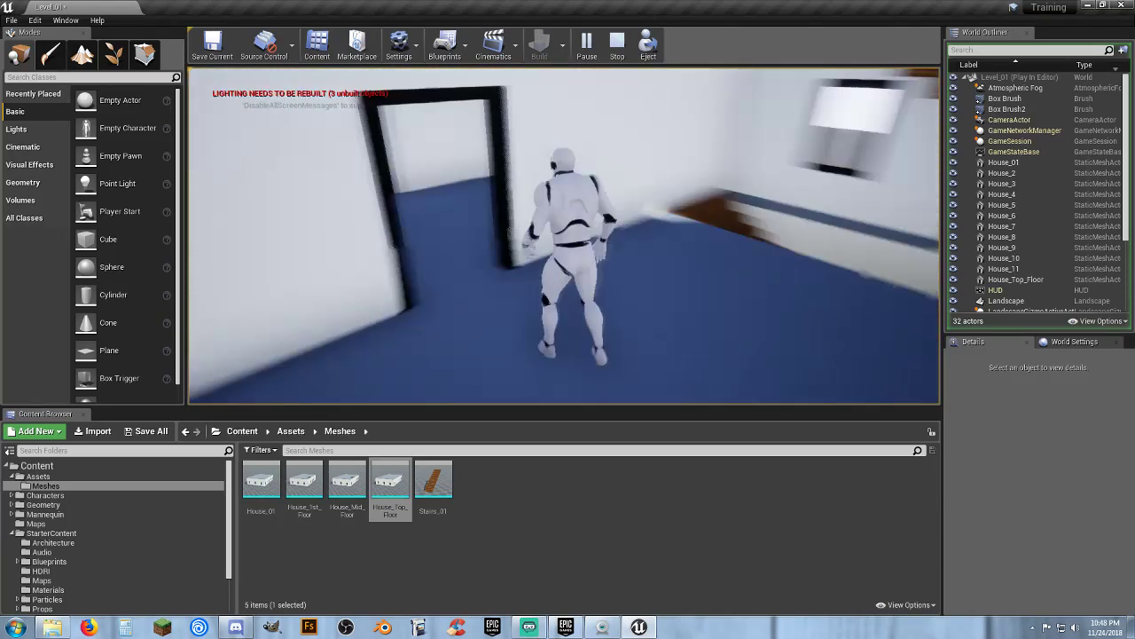
key(w)
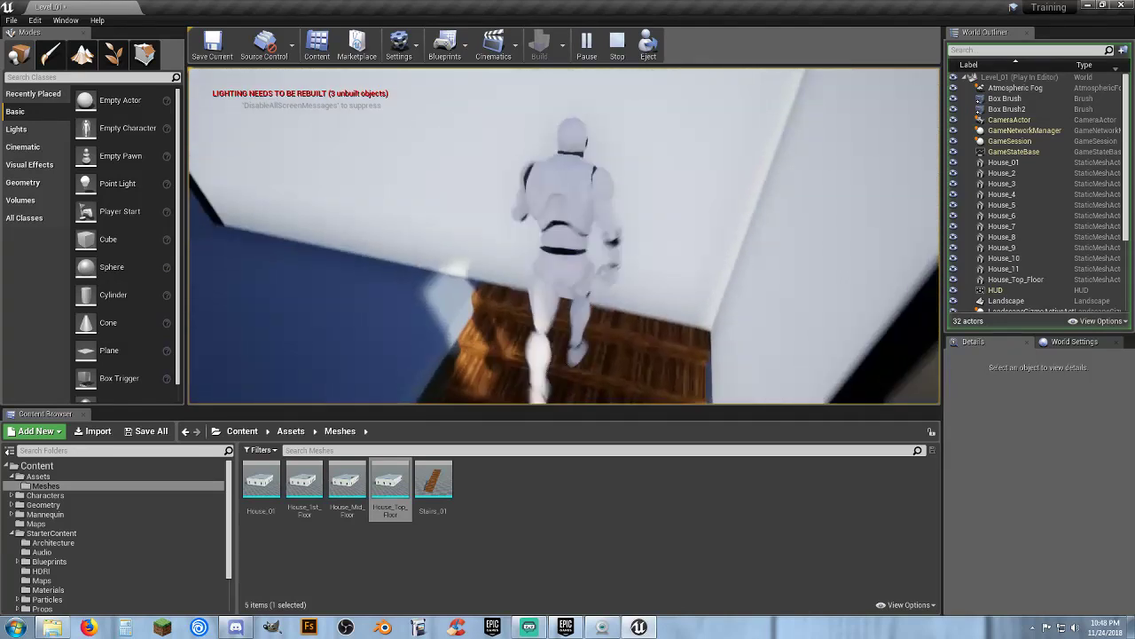
key(w)
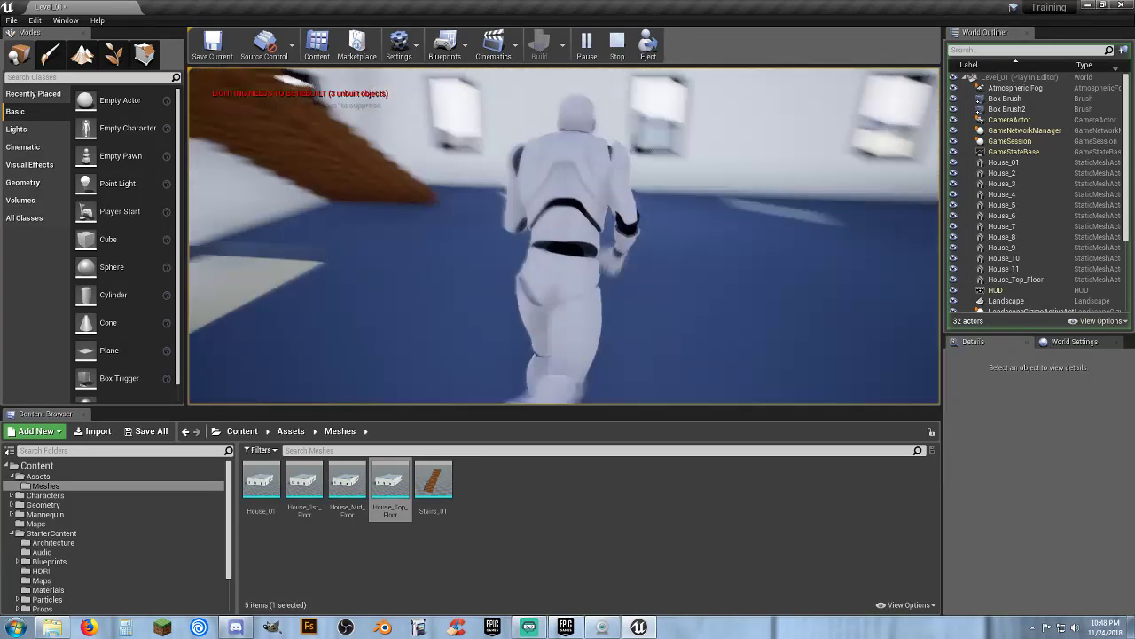
key(w)
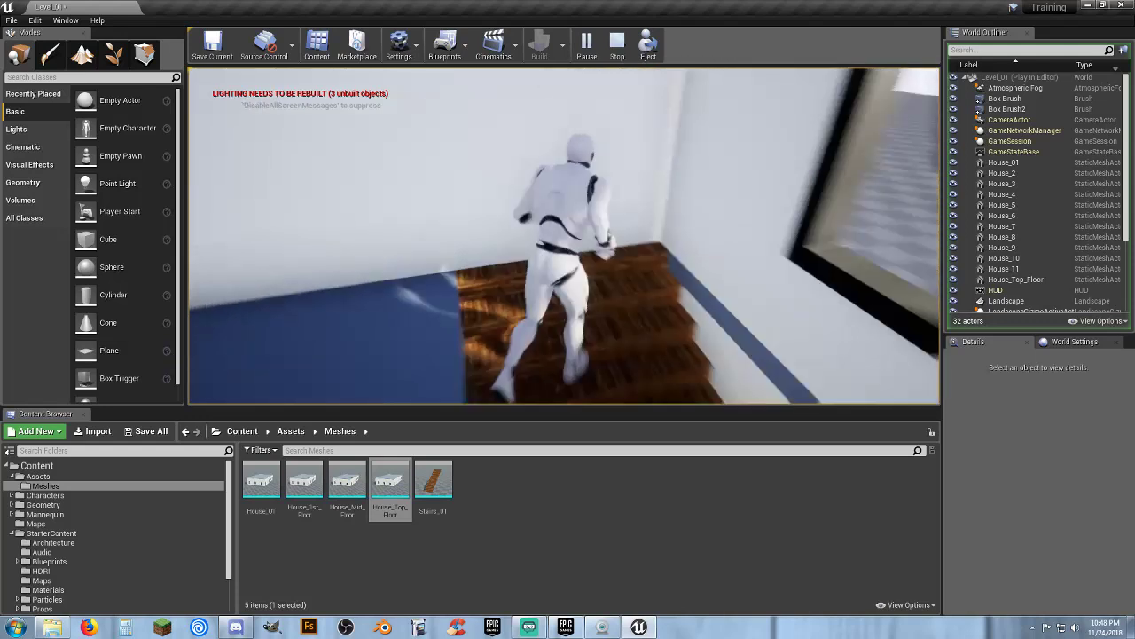
key(w)
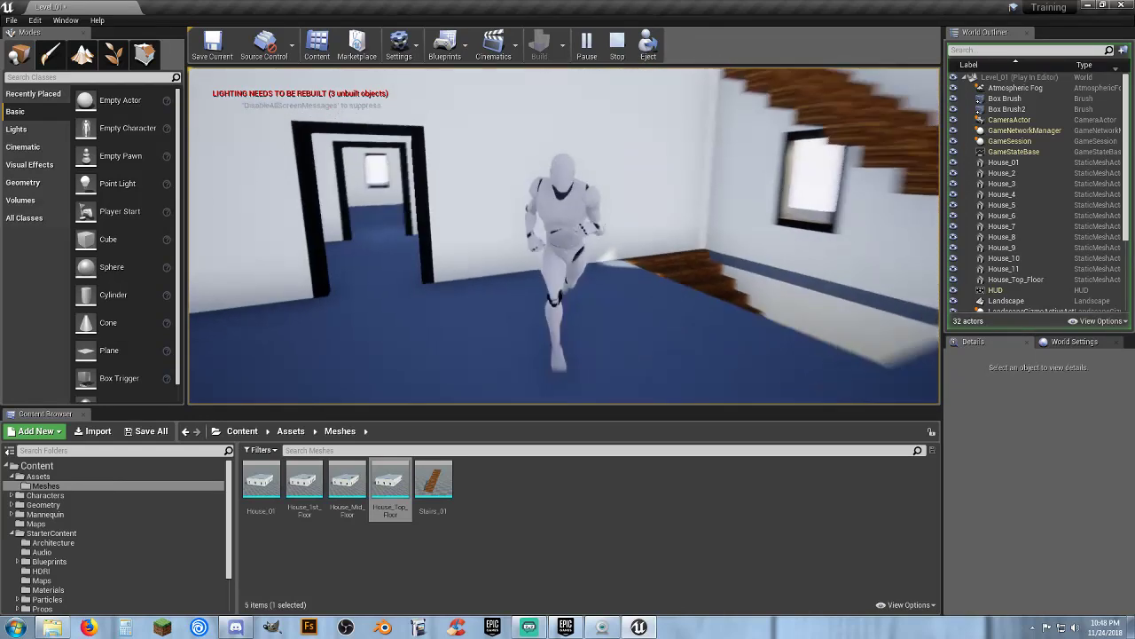
key(w)
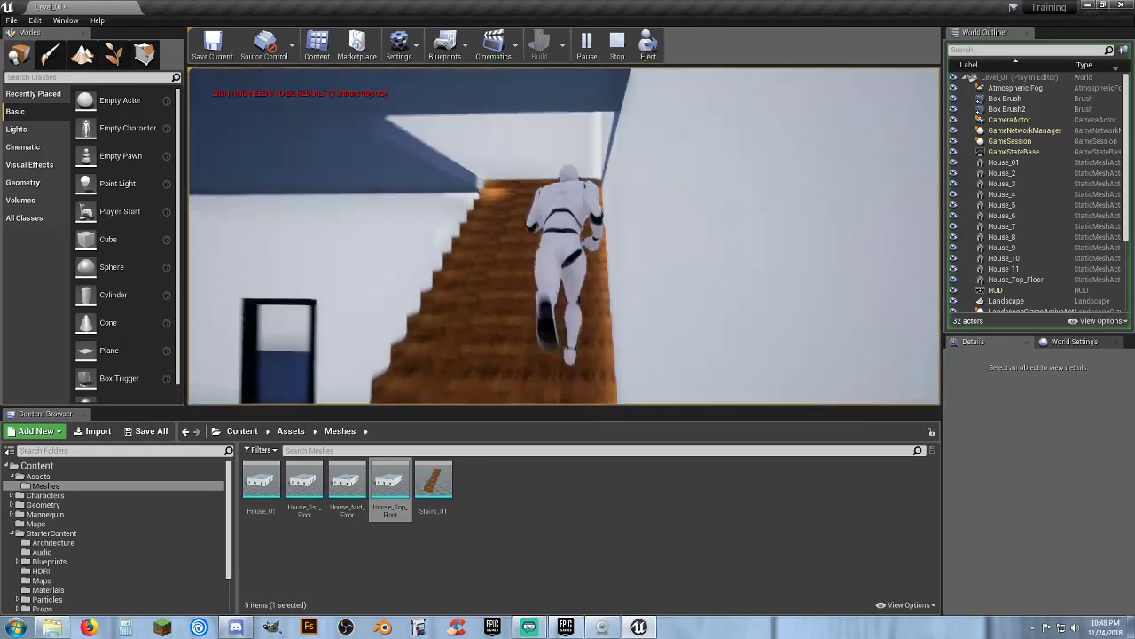
key(w)
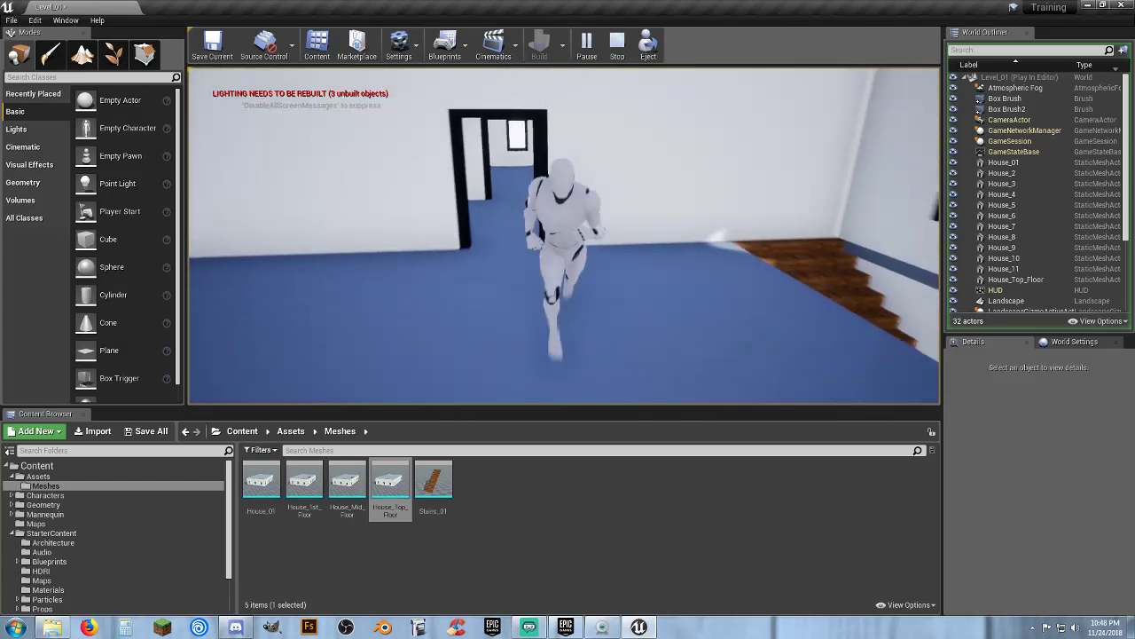
key(Escape)
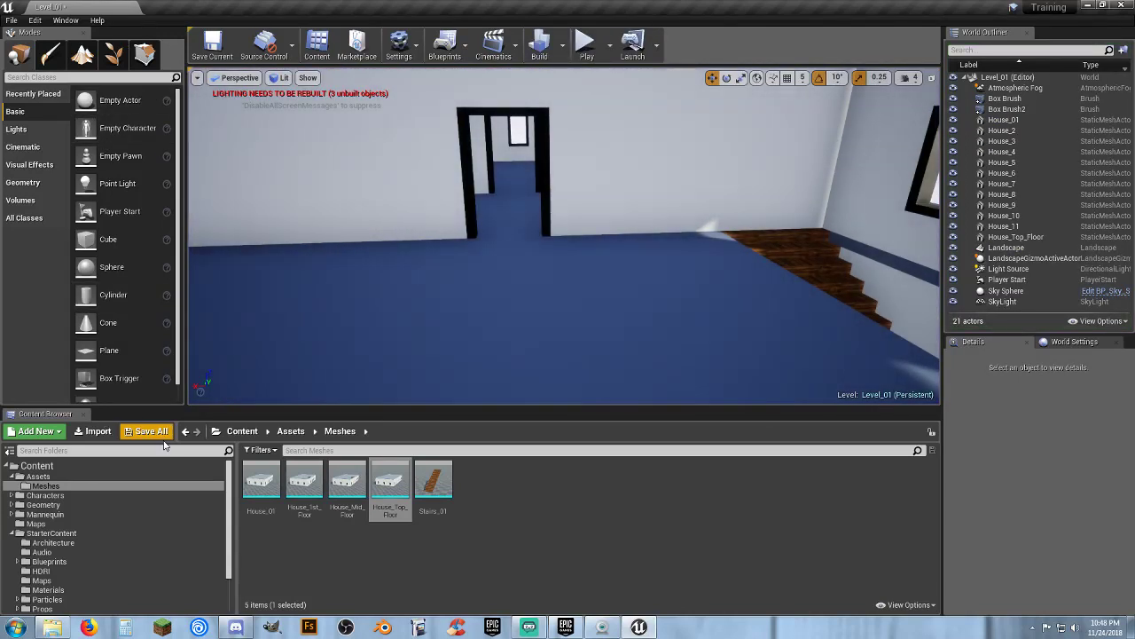
Save the Level_01 map and open the Construction map from the Maps folder
click(158, 433)
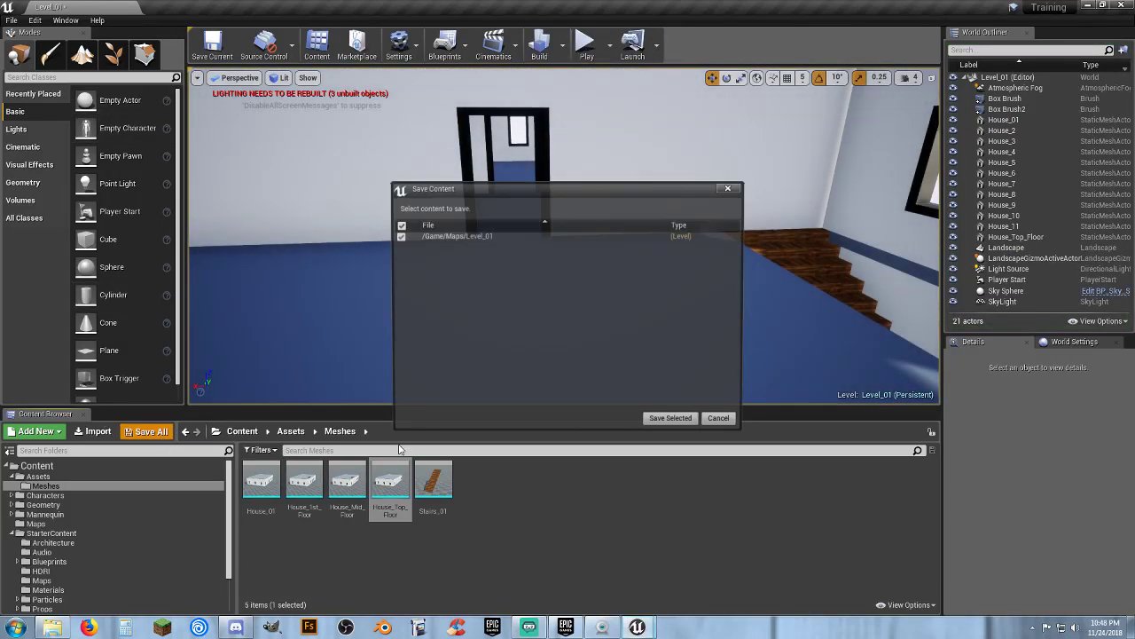
click(681, 425)
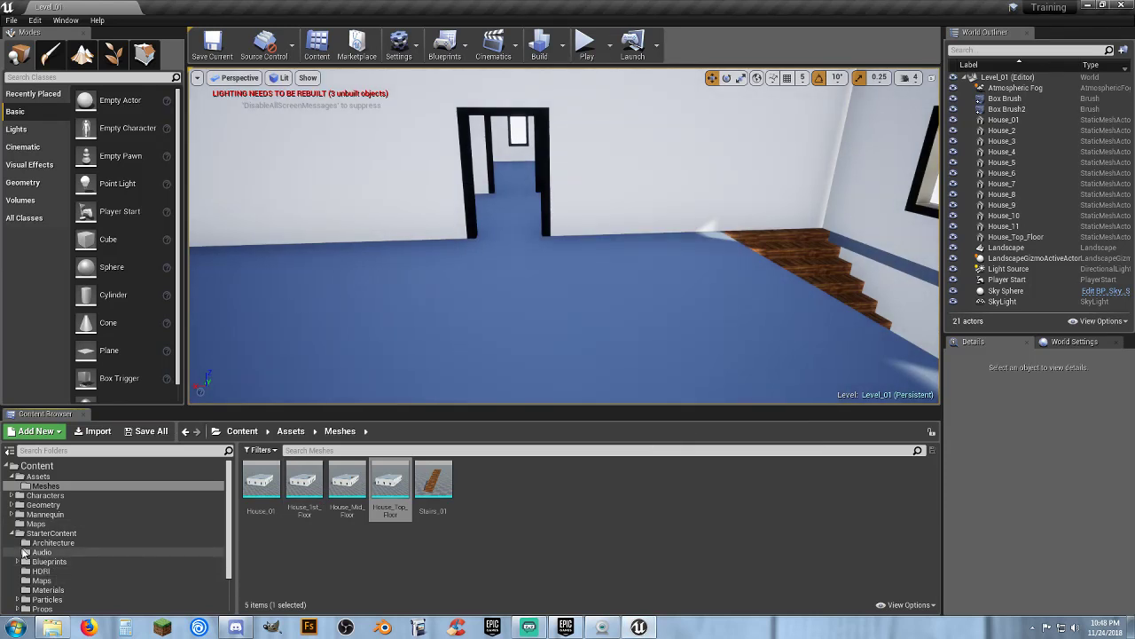
click(39, 523)
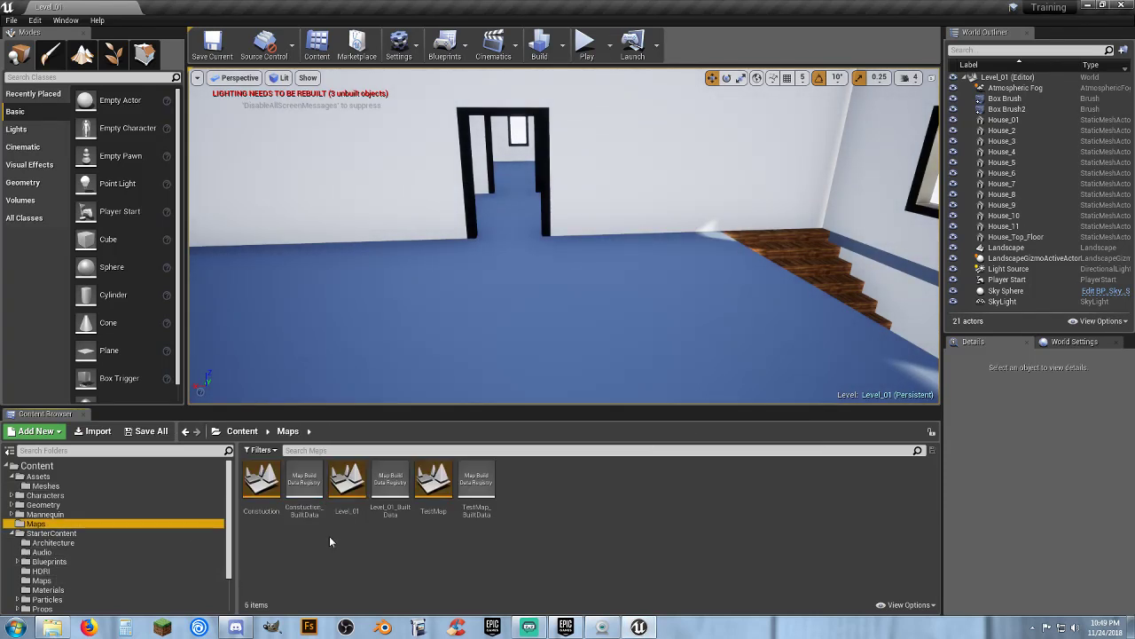
double_click(270, 498)
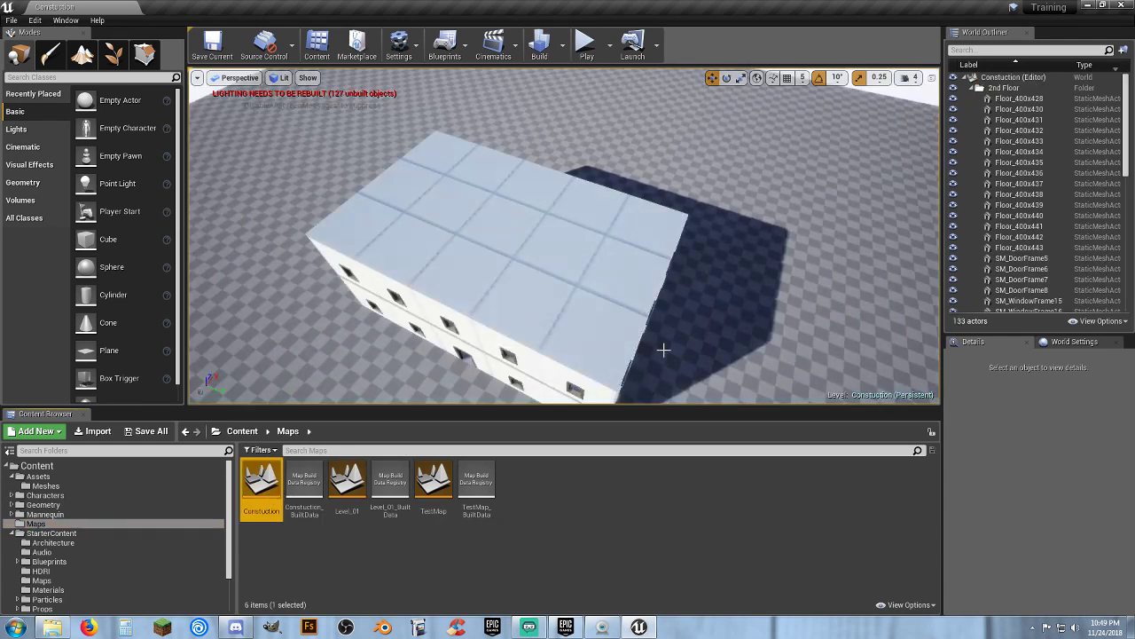
Inspect a wall in the Construction map and browse the StarterContent Architecture folder
right_drag(662, 352, 649, 258)
key(w)
key(w)
click(662, 246)
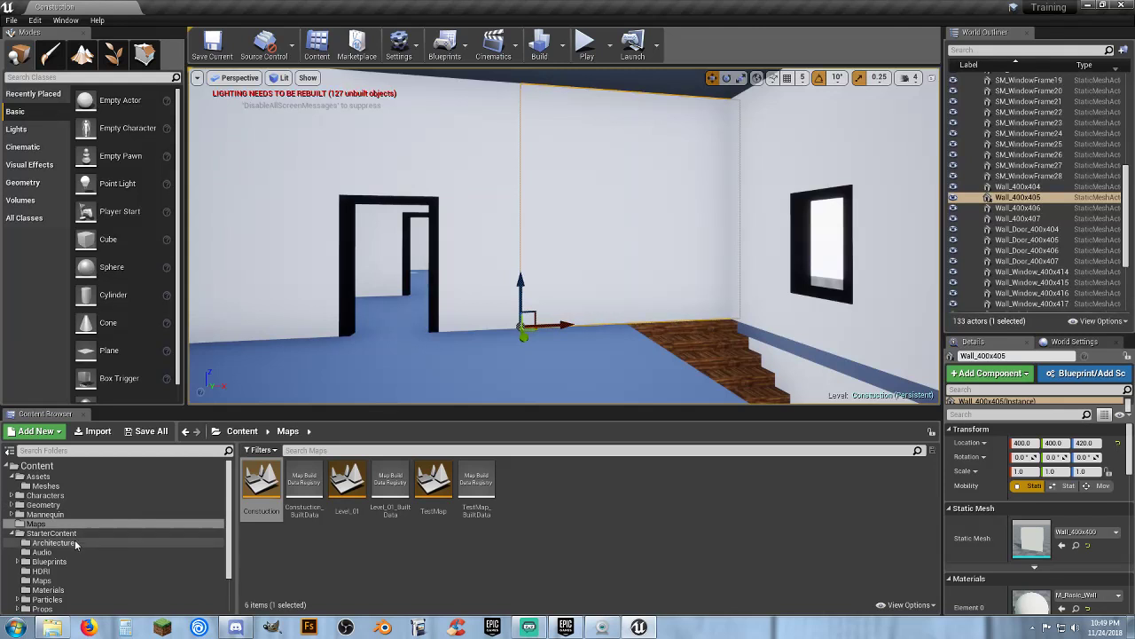
click(108, 543)
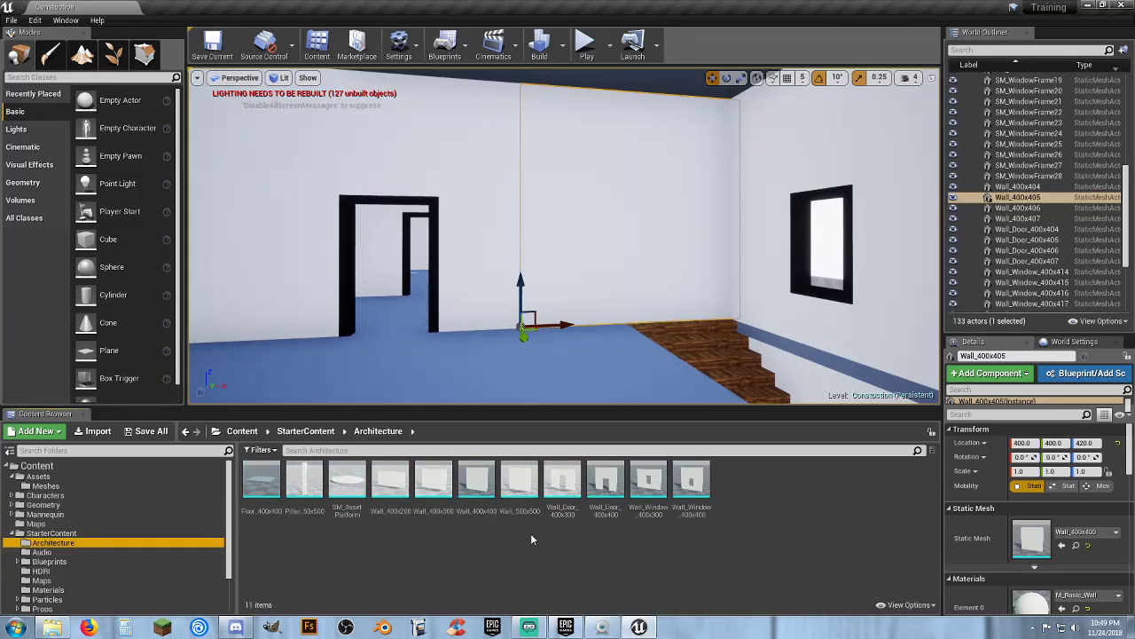
click(558, 248)
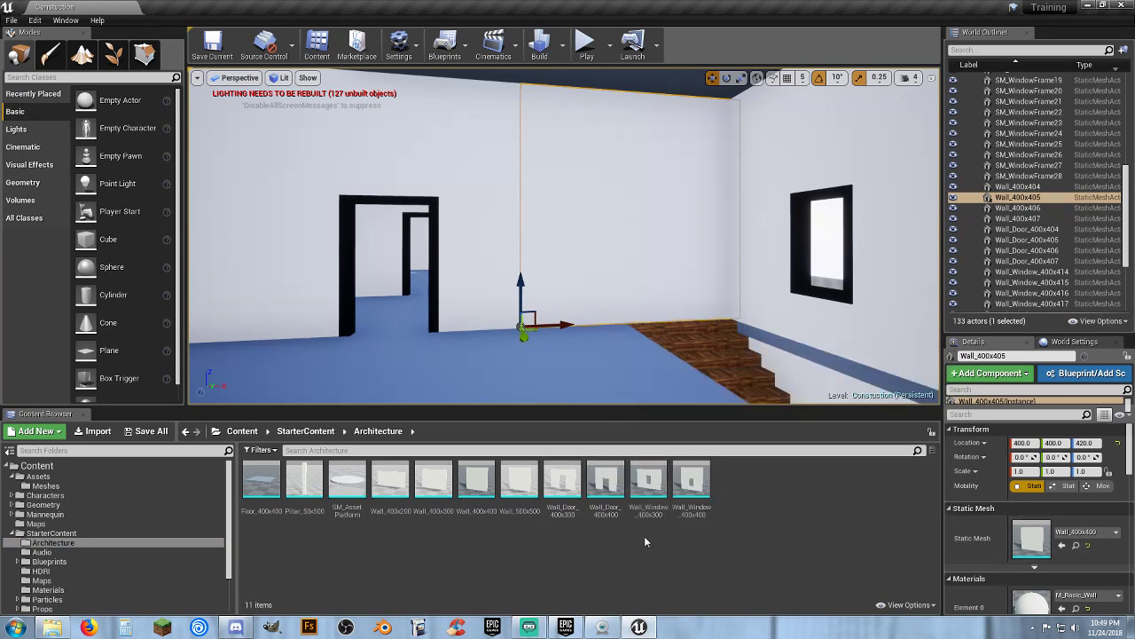
Replace the selected wall's static mesh with Wall_Door_400x400 from the Architecture folder
click(610, 515)
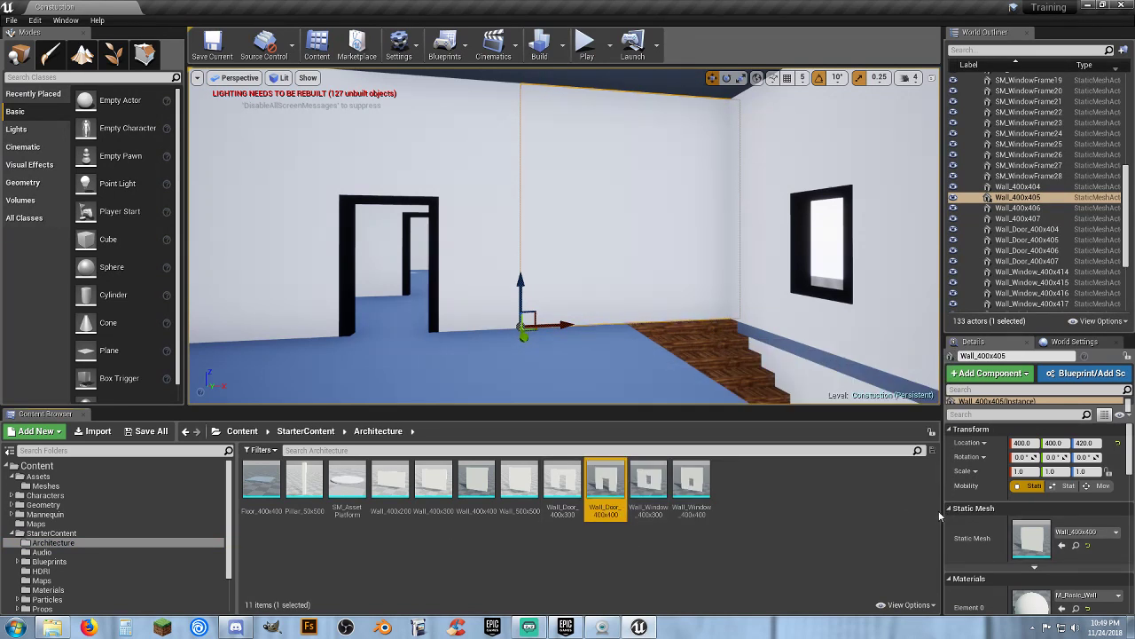
click(1063, 546)
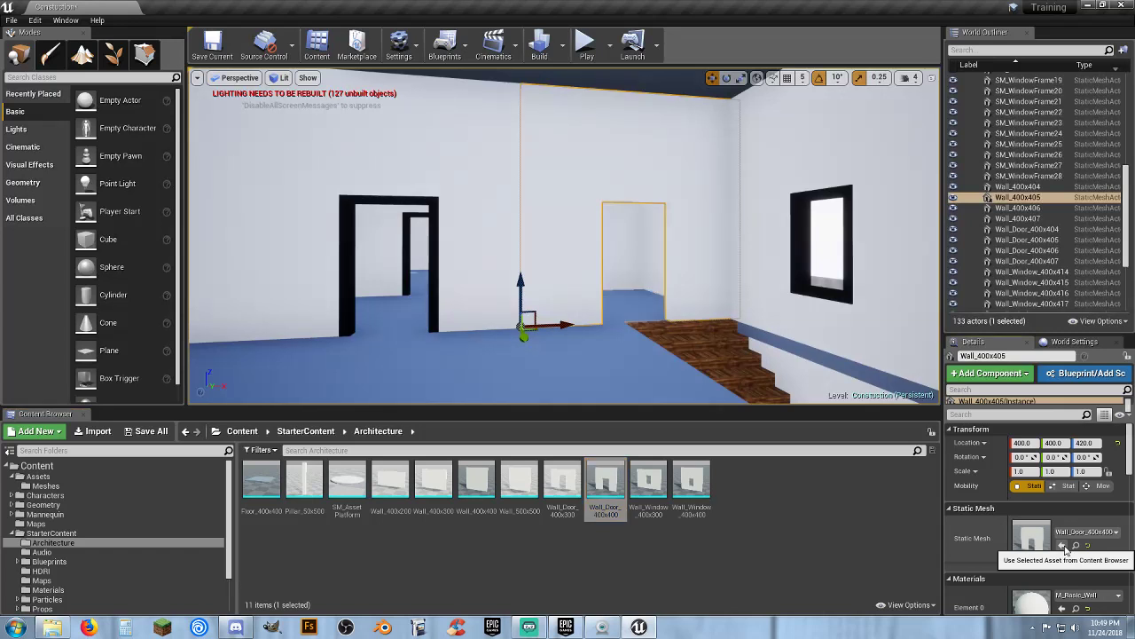
Move the nearby door frame across into the new doorway, to about X 595
click(431, 282)
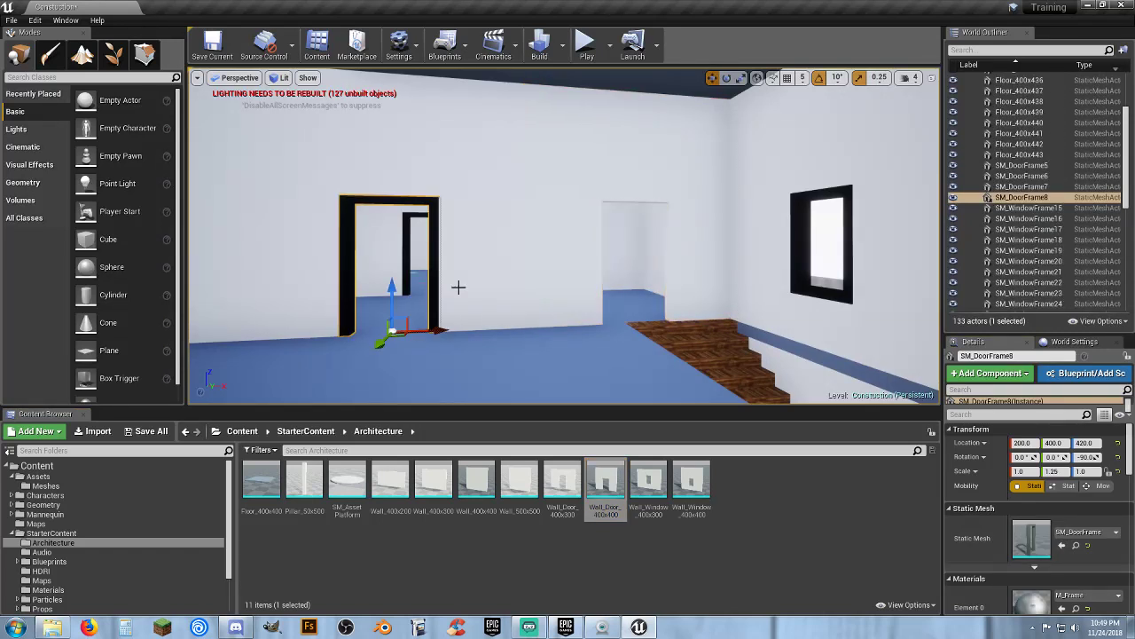
drag(443, 328, 705, 333)
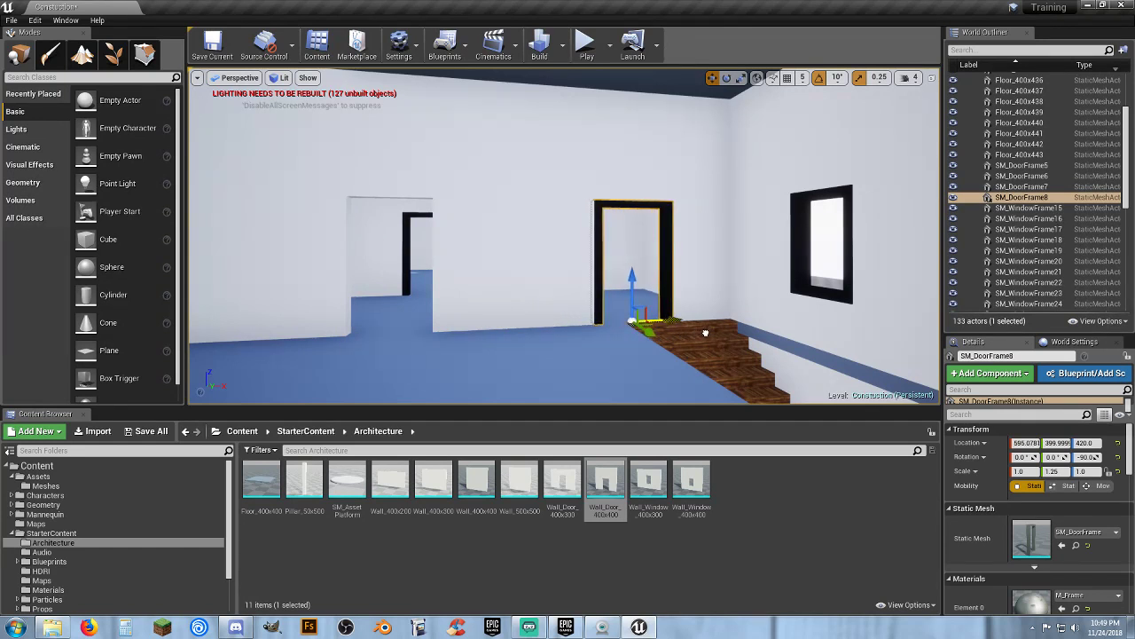
Delete the door wall and the door frame next to the stairs
right_drag(710, 360, 670, 401)
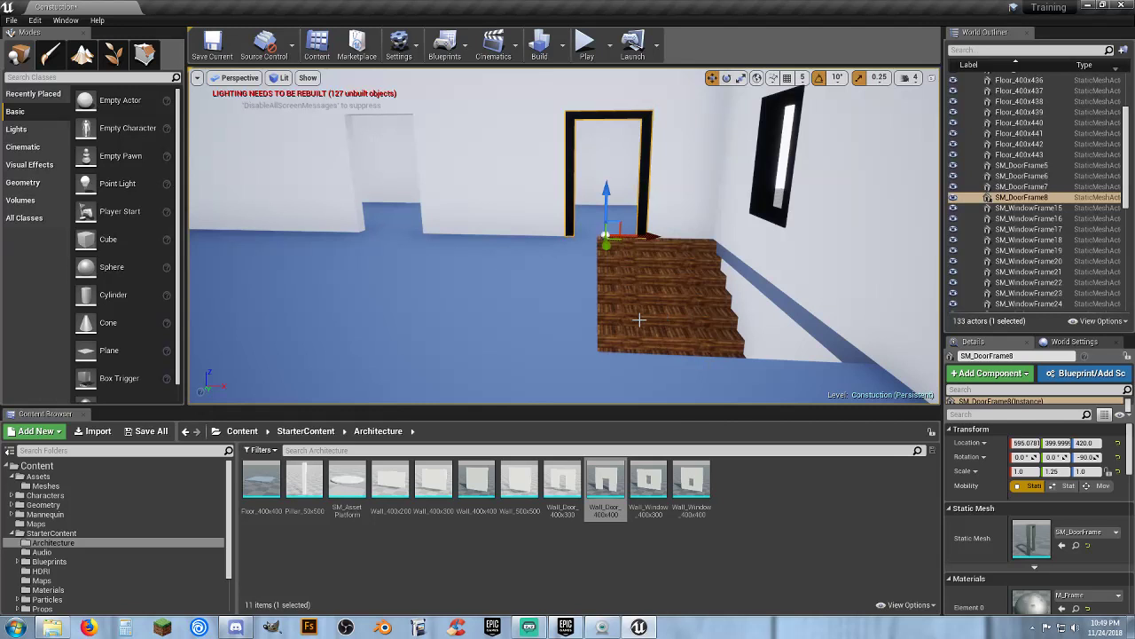
click(557, 163)
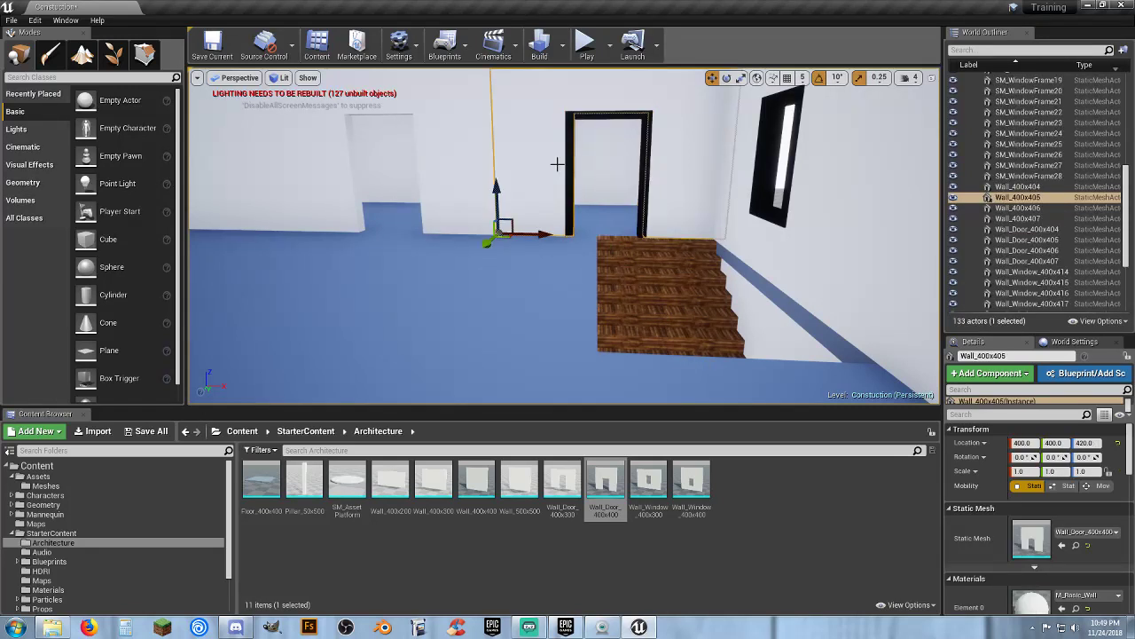
key(Delete)
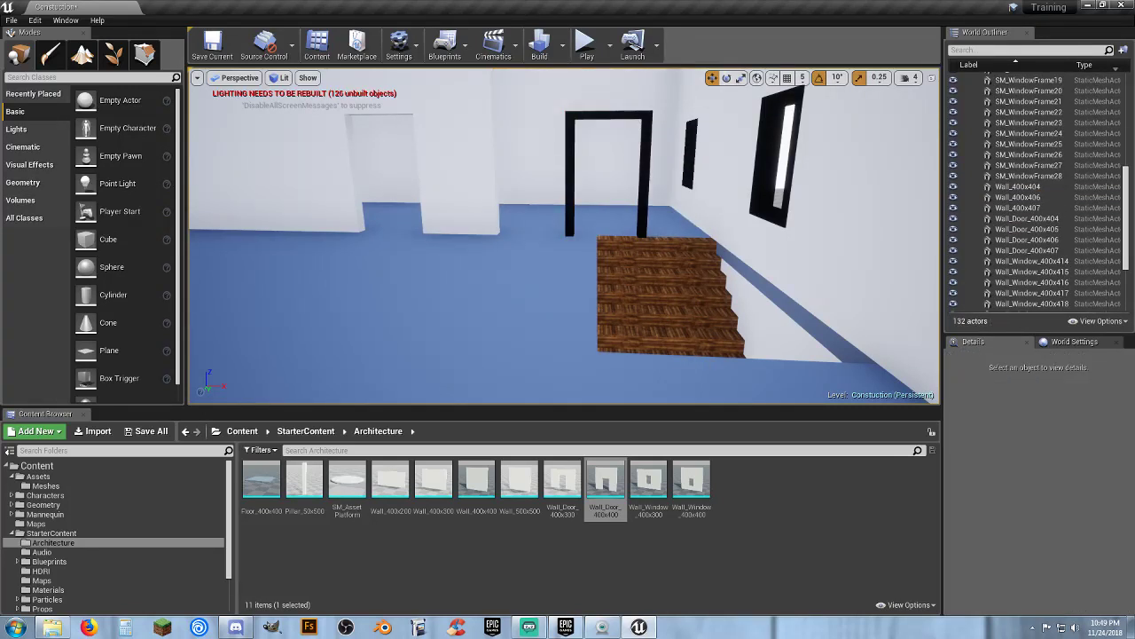
click(570, 176)
key(Delete)
Undo the deletions, the door frame move and the wall mesh swap
mouse_move(599, 255)
right_down()
mouse_move(612, 255)
mouse_move(604, 273)
right_up()
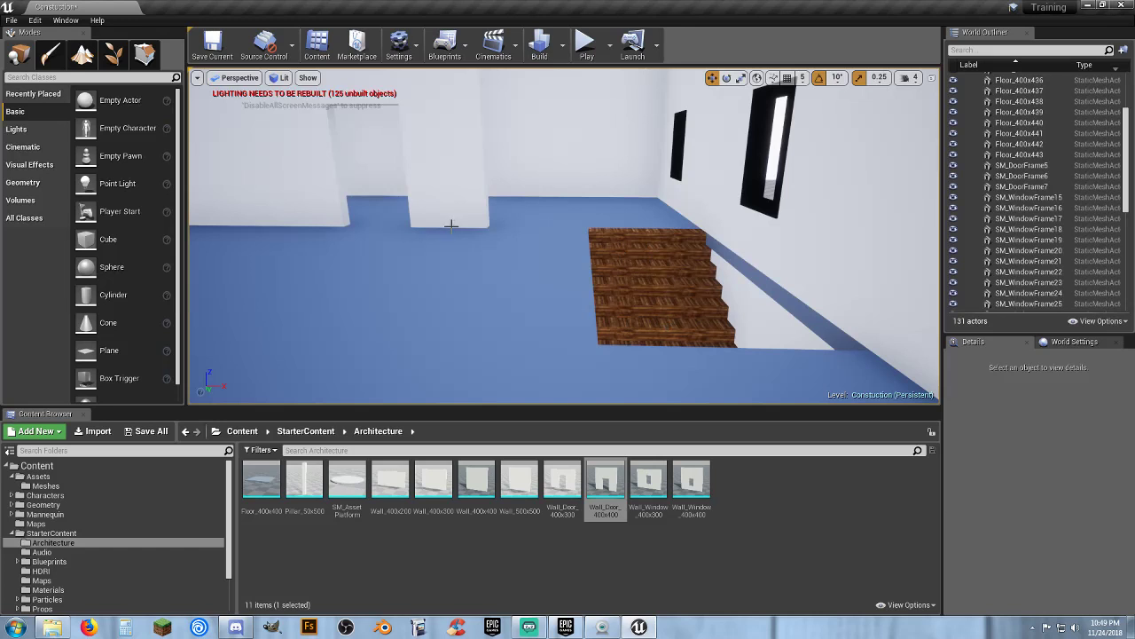
right_drag(616, 257, 613, 246)
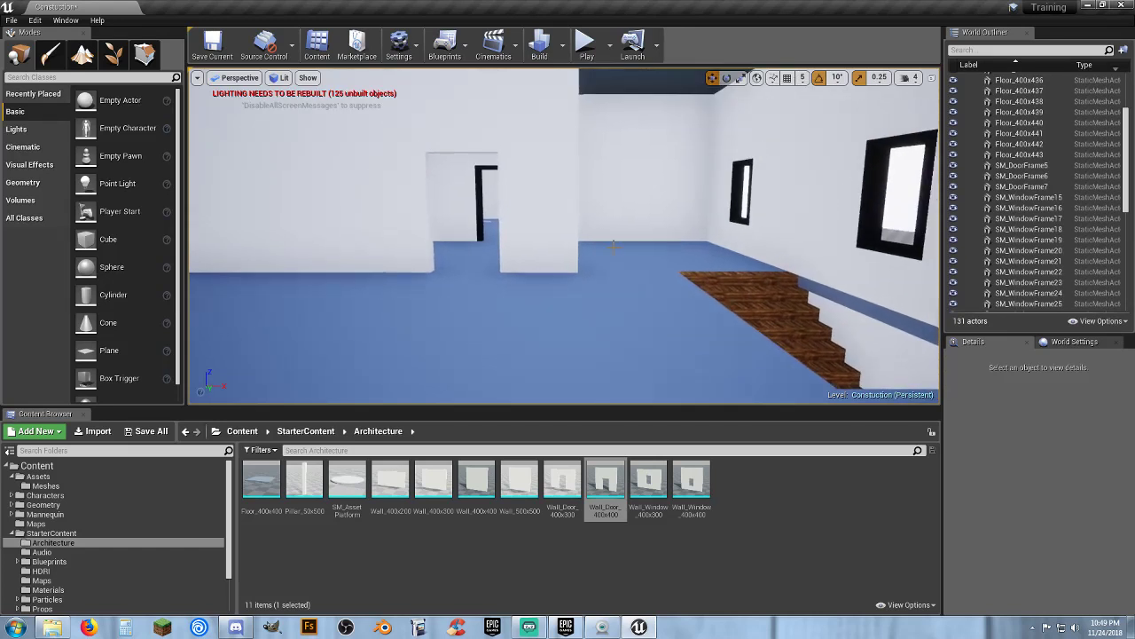
key(ctrl+z)
key(ctrl+z)
key(ctrl+z)
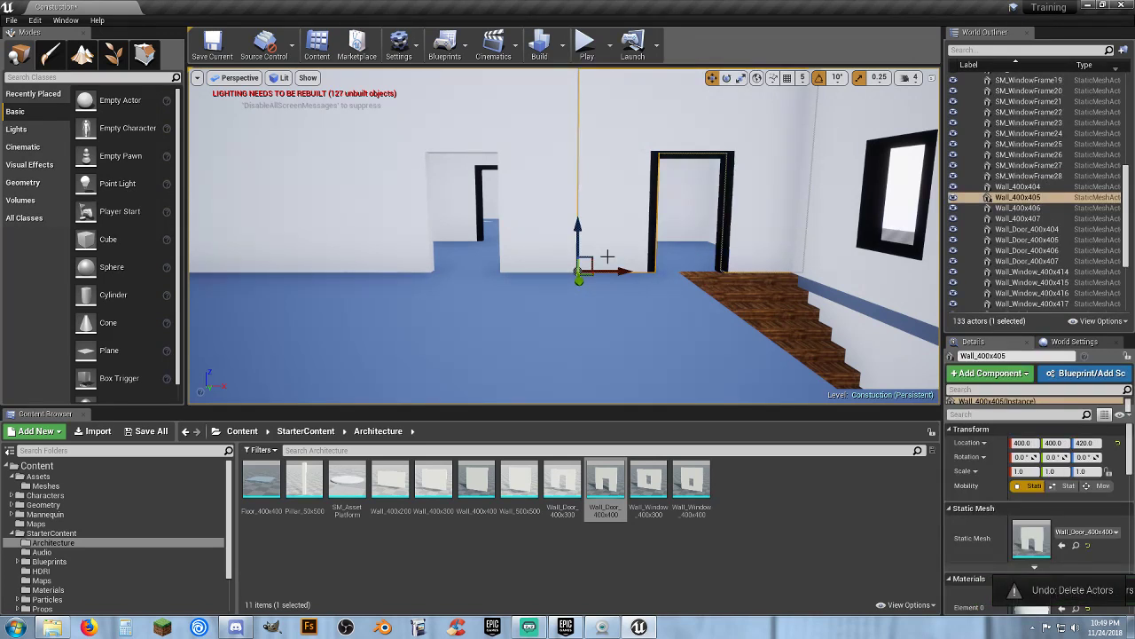
key(ctrl+z)
key(ctrl+z)
key(ctrl+z)
key(ctrl+z)
key(ctrl+z)
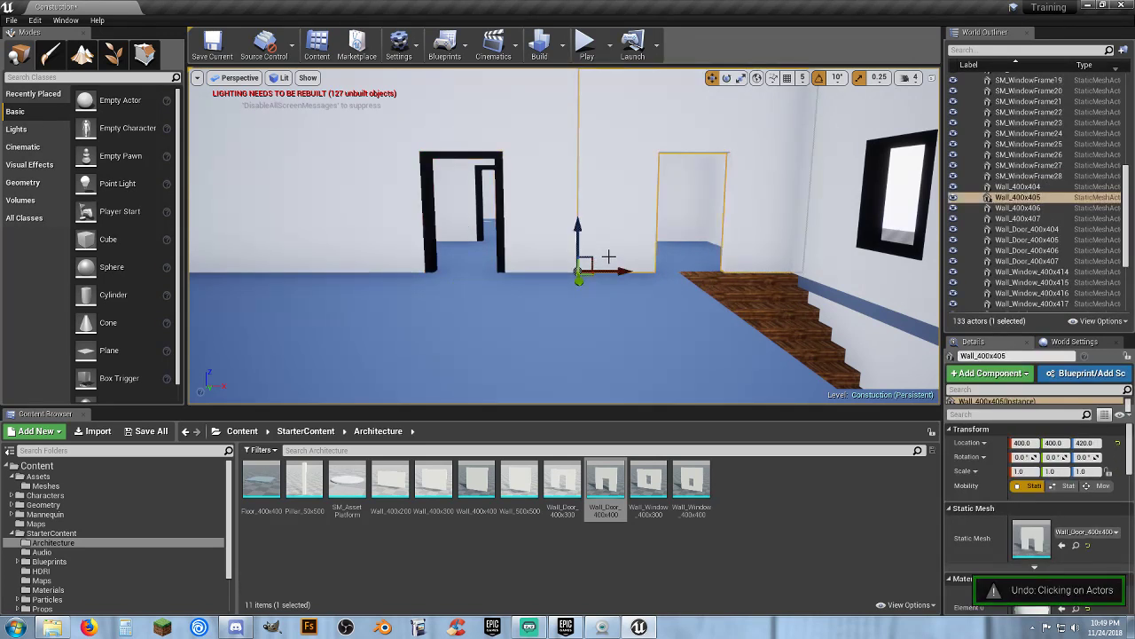
Save all changed content, keeping the Construction map checked
right_drag(586, 266, 684, 404)
click(771, 509)
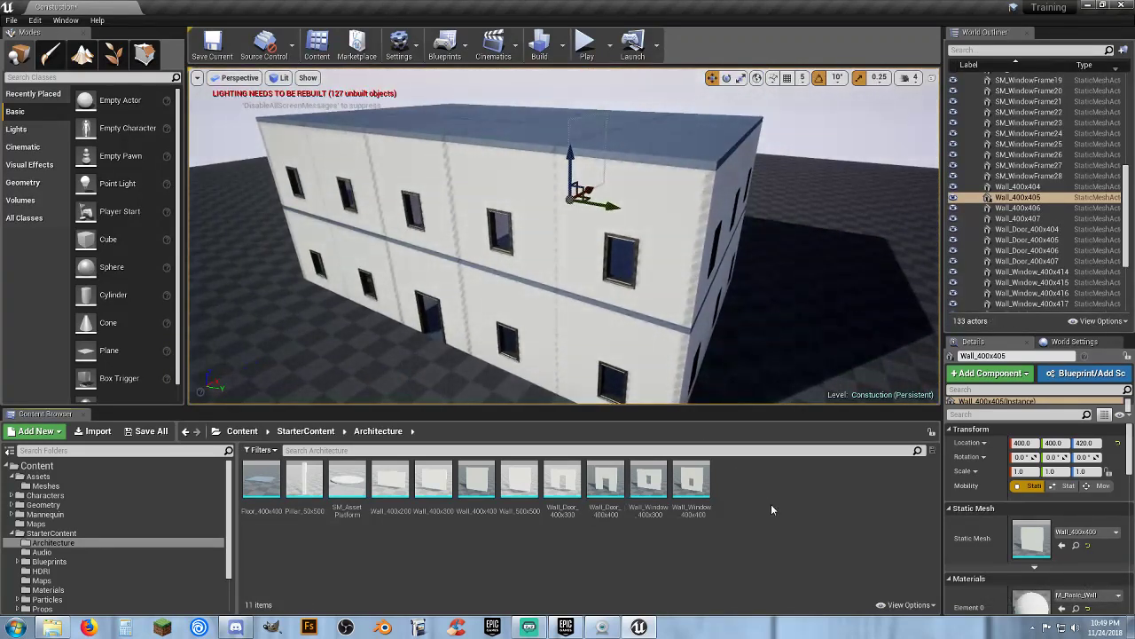
click(149, 431)
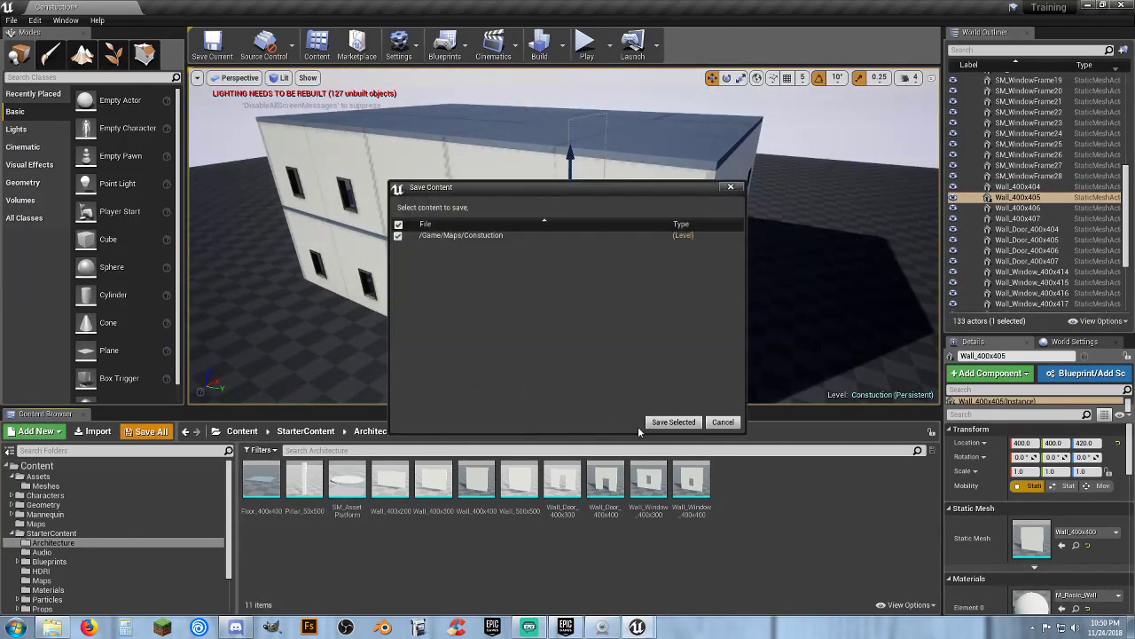
click(672, 422)
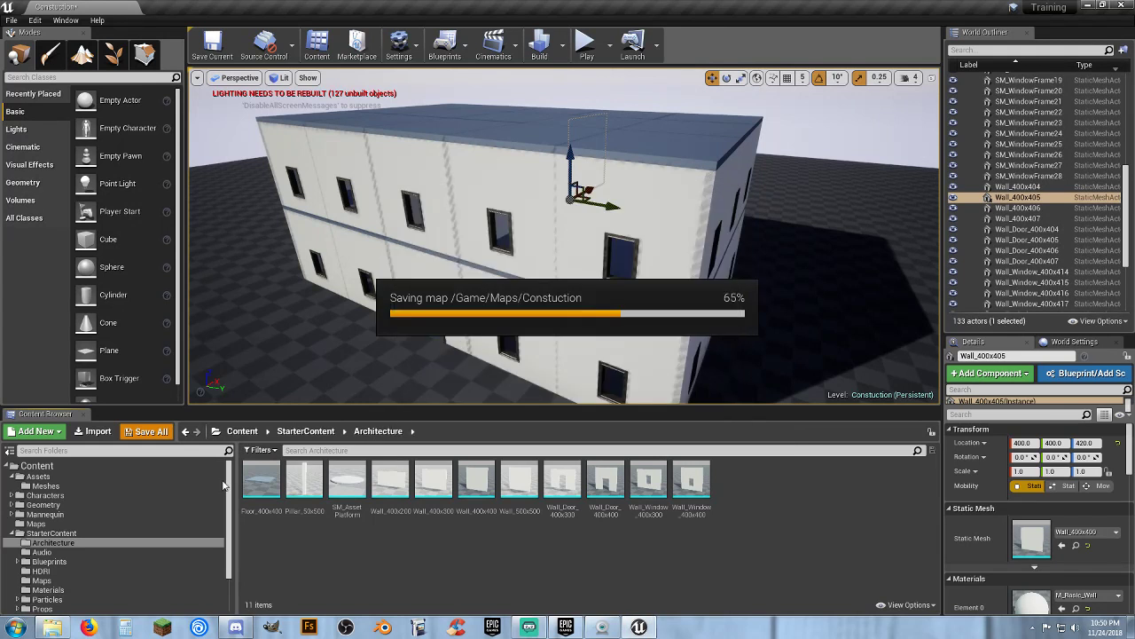
Open the Level_01 map from the Maps folder
click(55, 524)
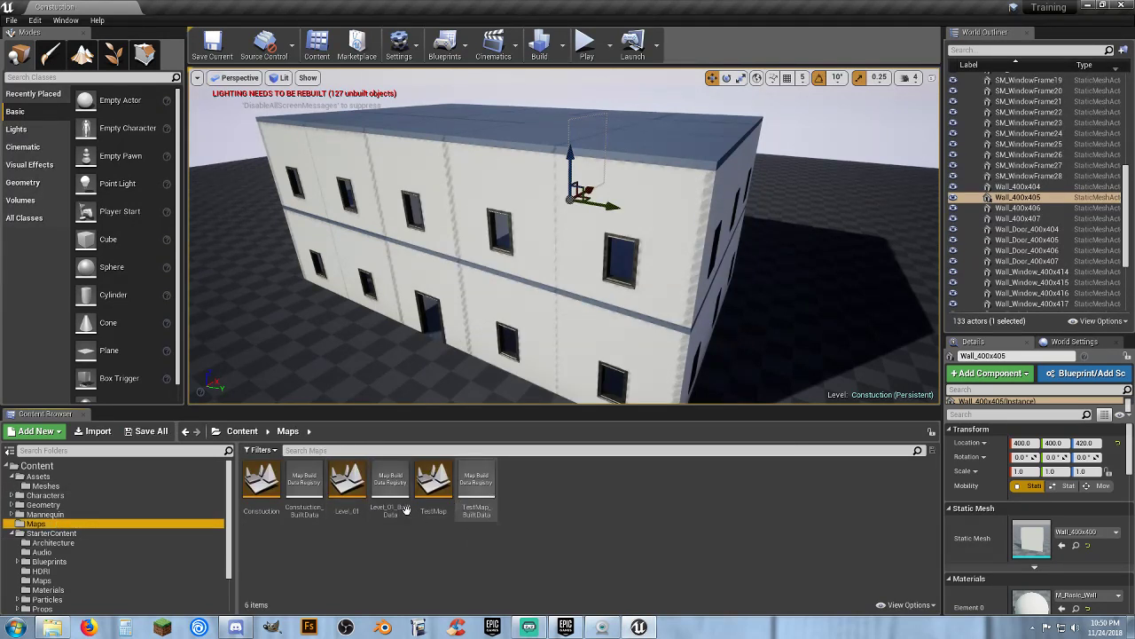
click(347, 482)
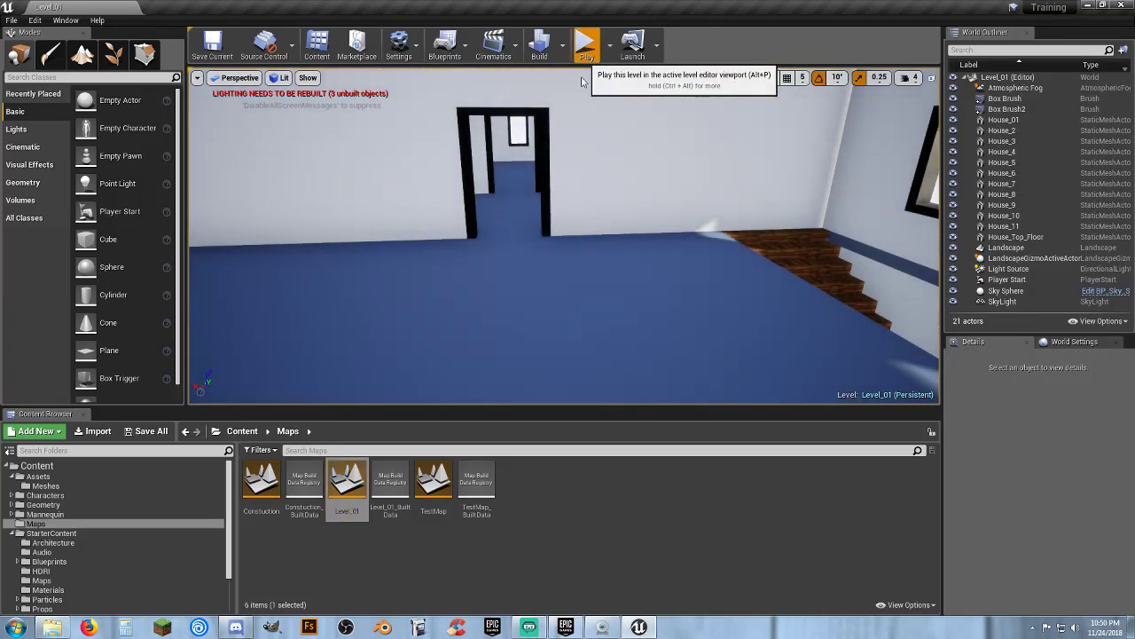
Play Level_01, run the character through the house and out among the buildings, then stop playing
click(585, 46)
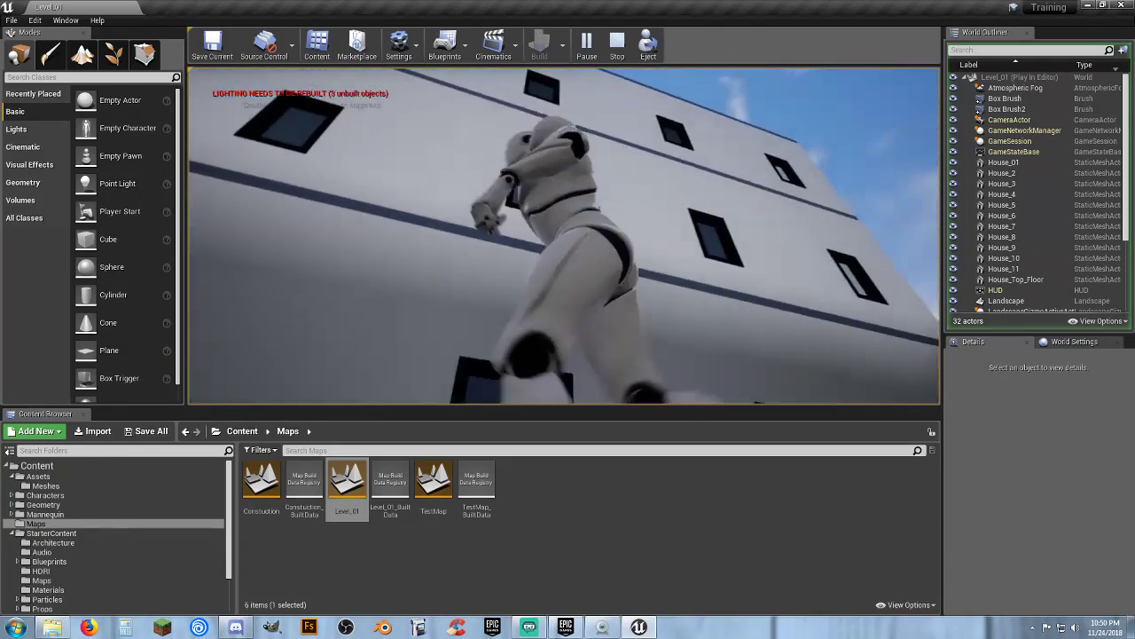
key(w)
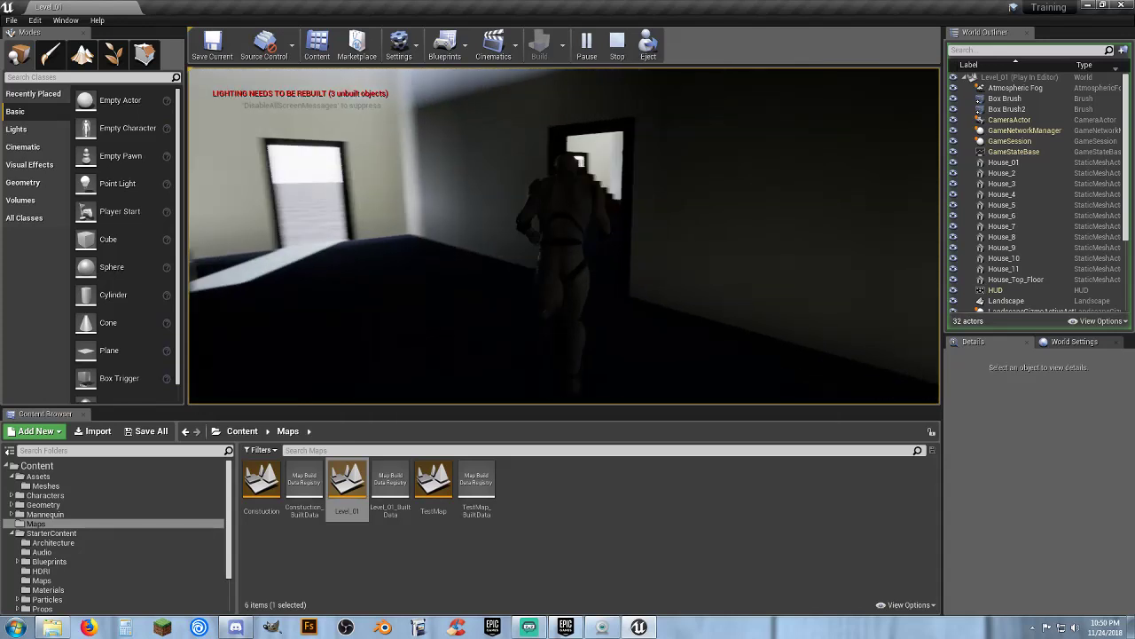
key(w)
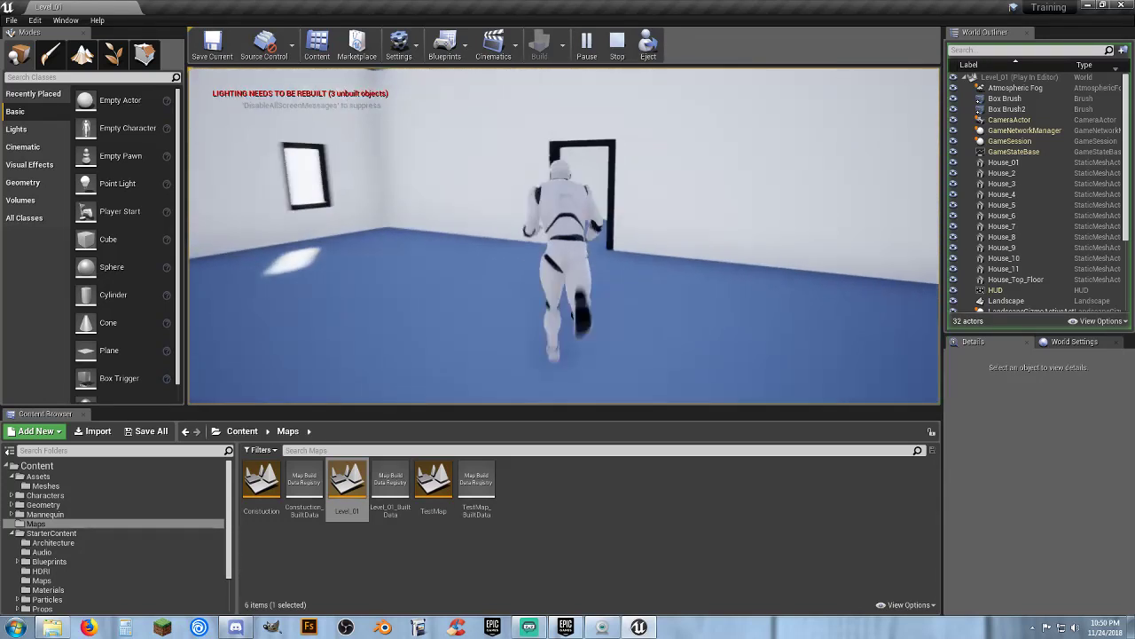
key(w)
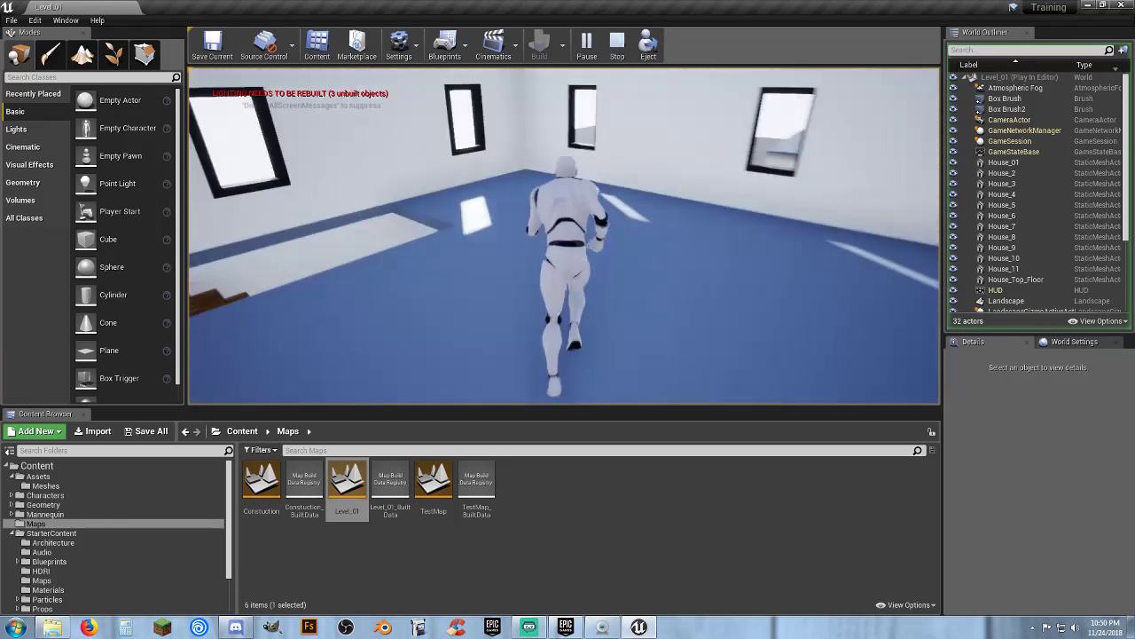
key(w)
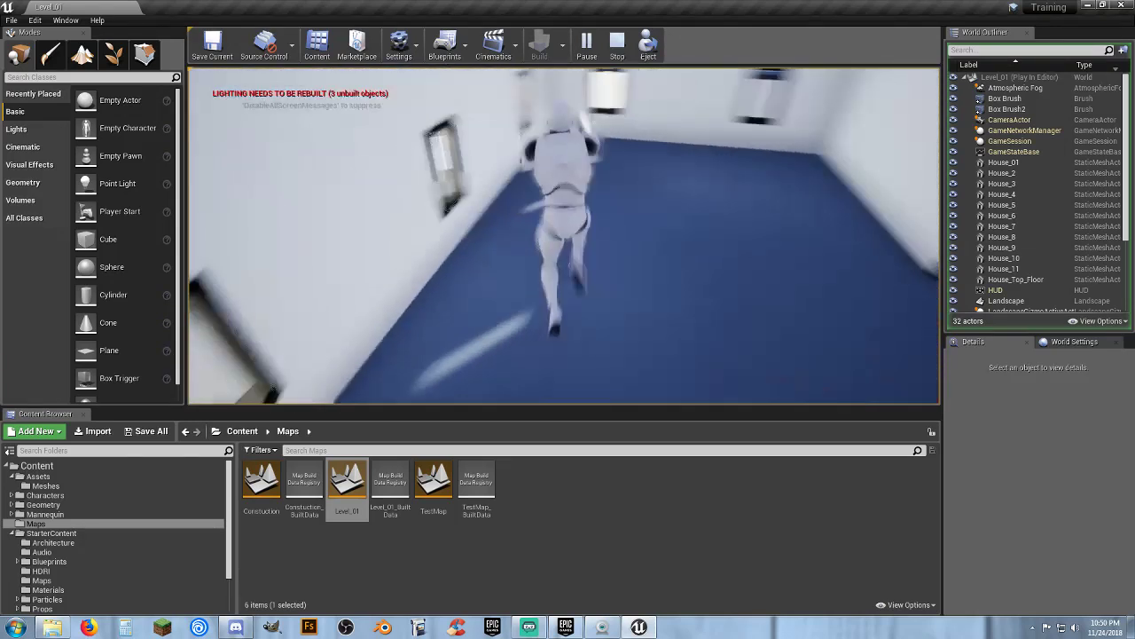
key(w)
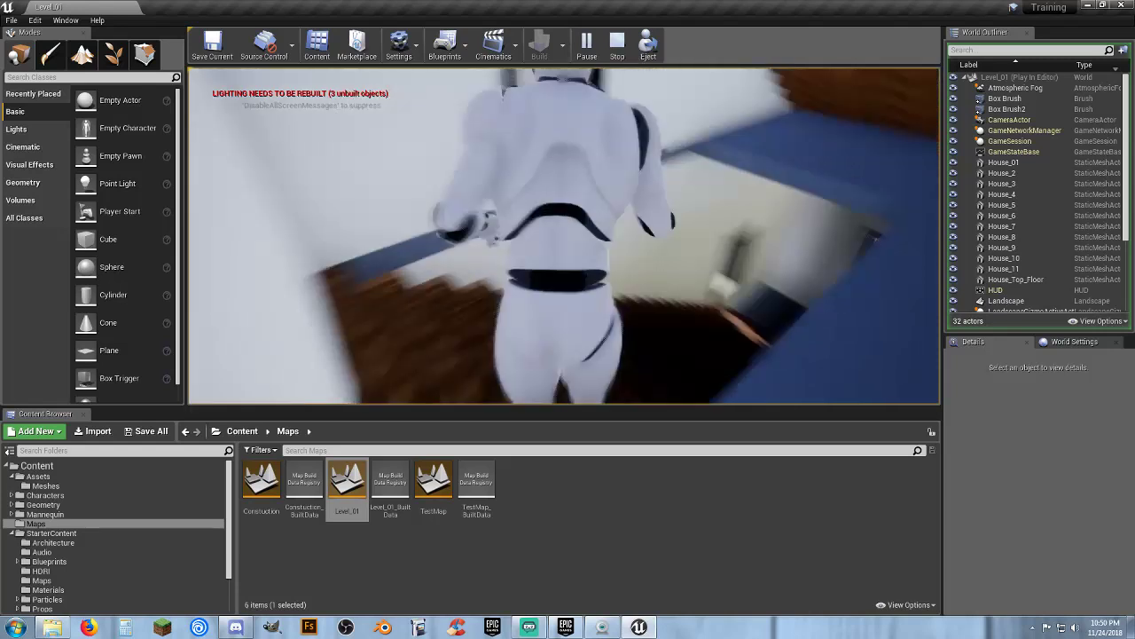
key(w)
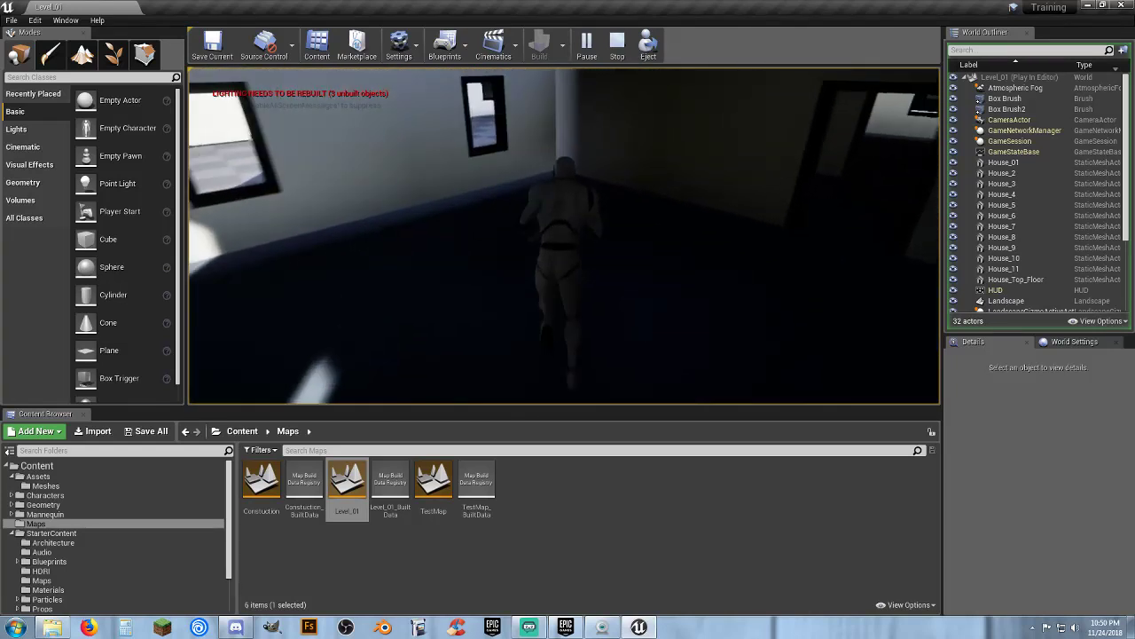
key(w)
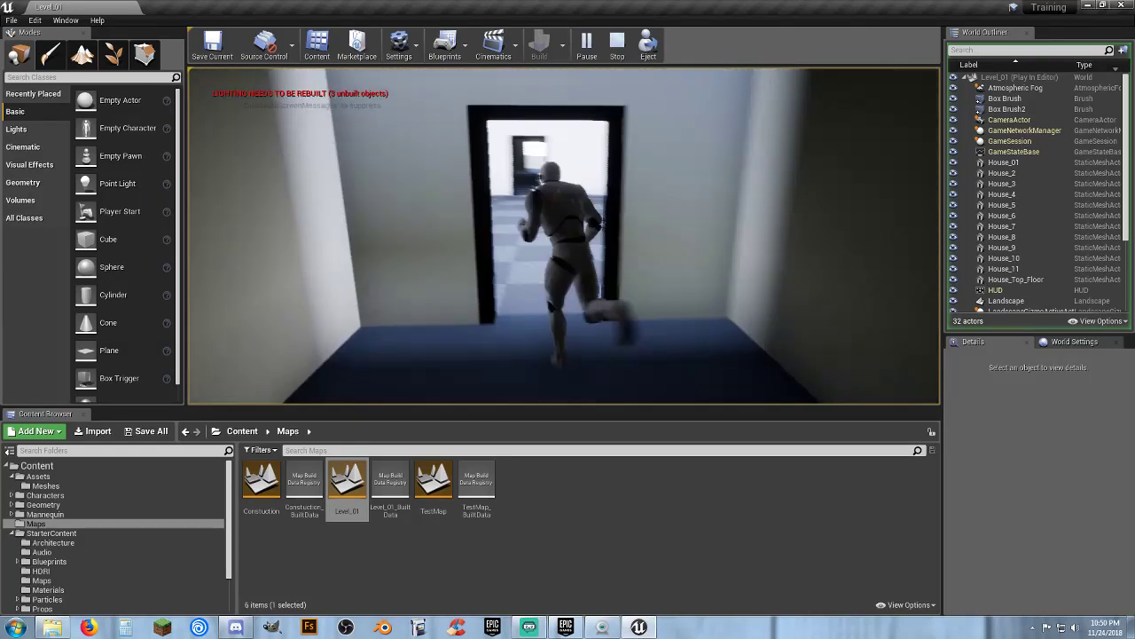
key(w)
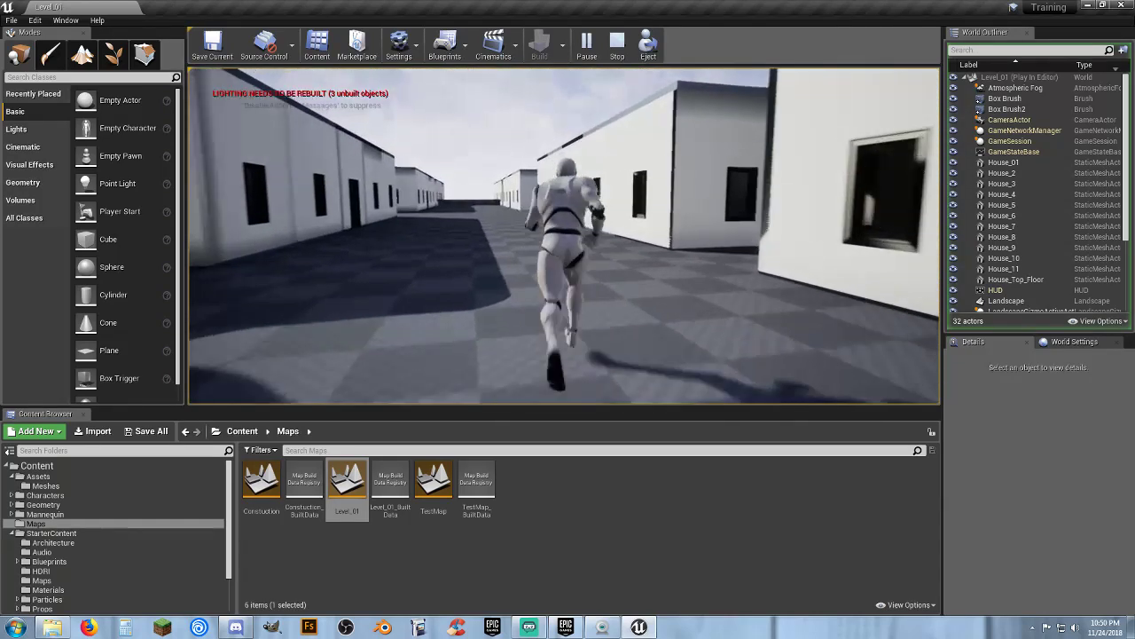
key(w)
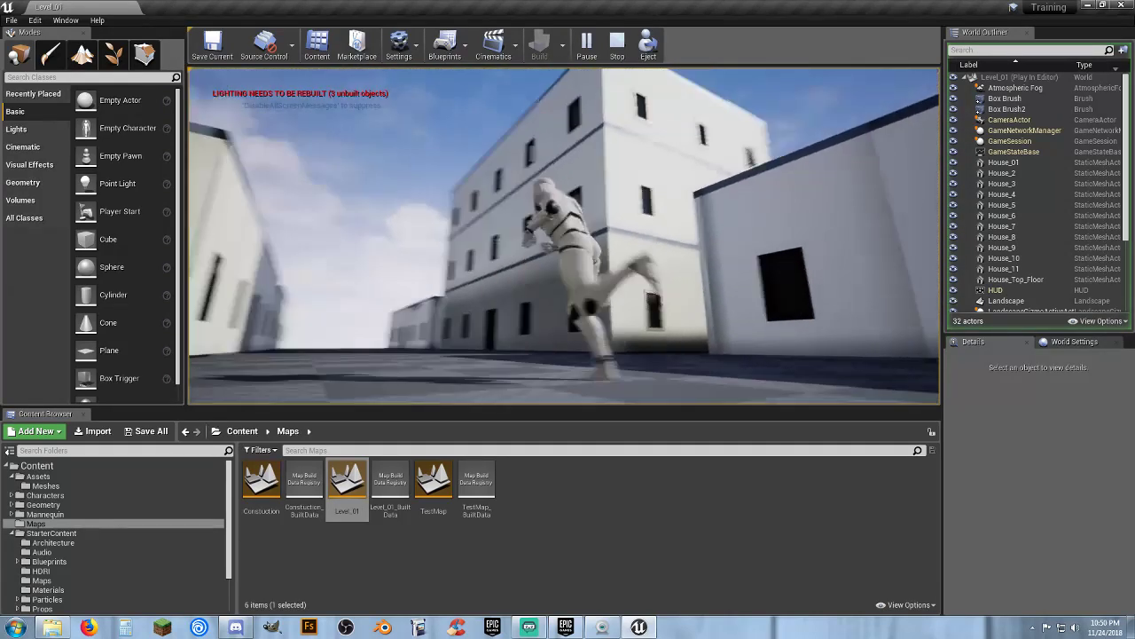
key(w)
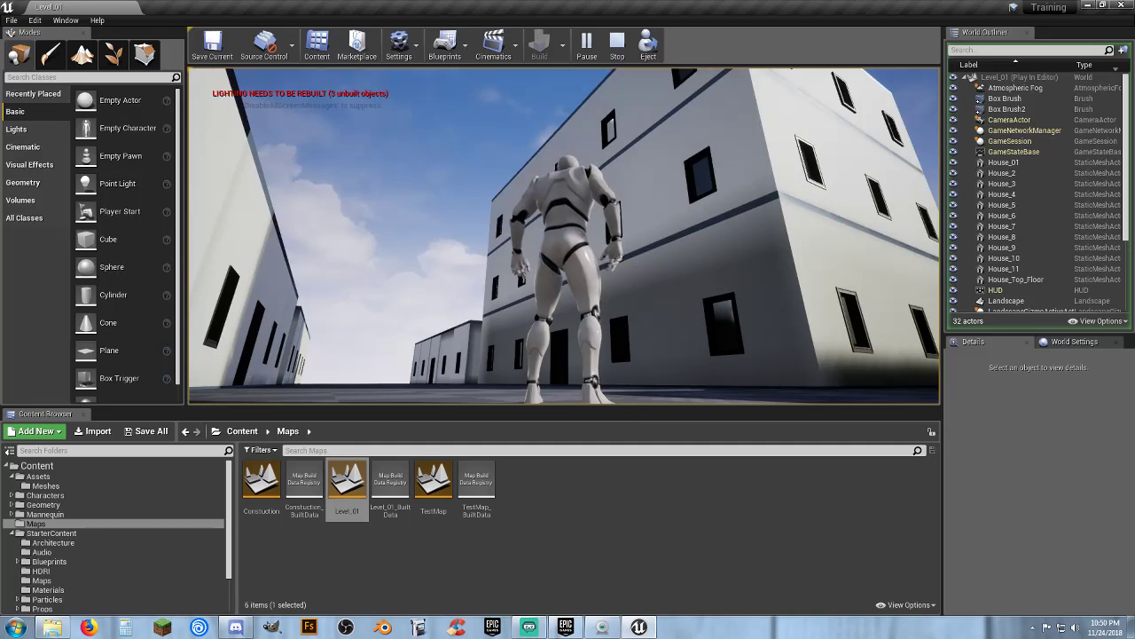
key(a)
key(w)
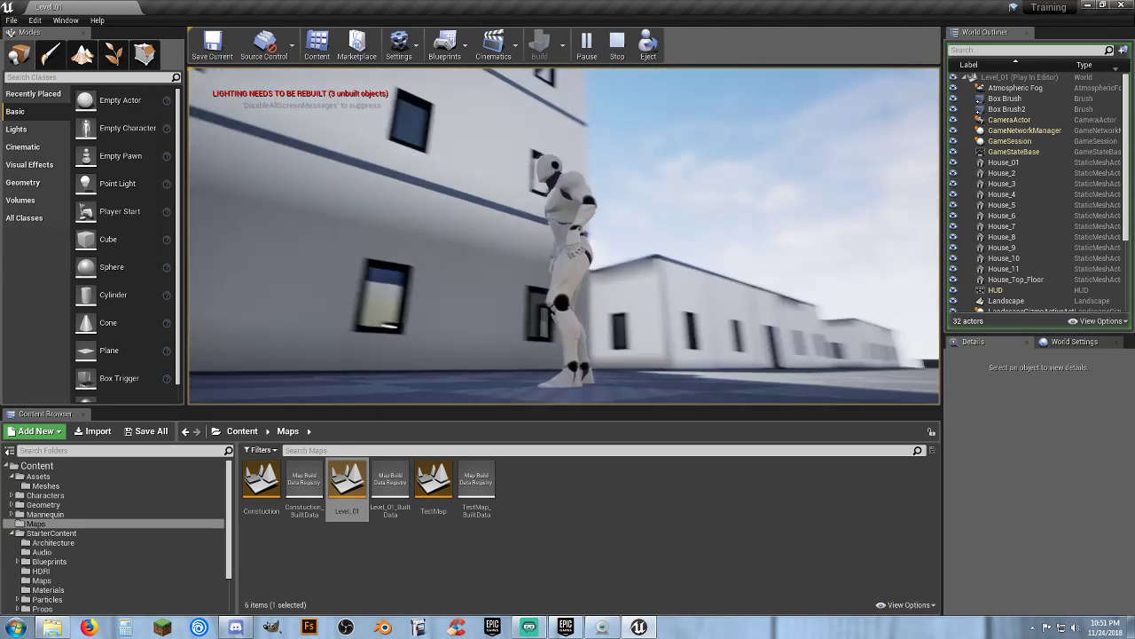
key(w)
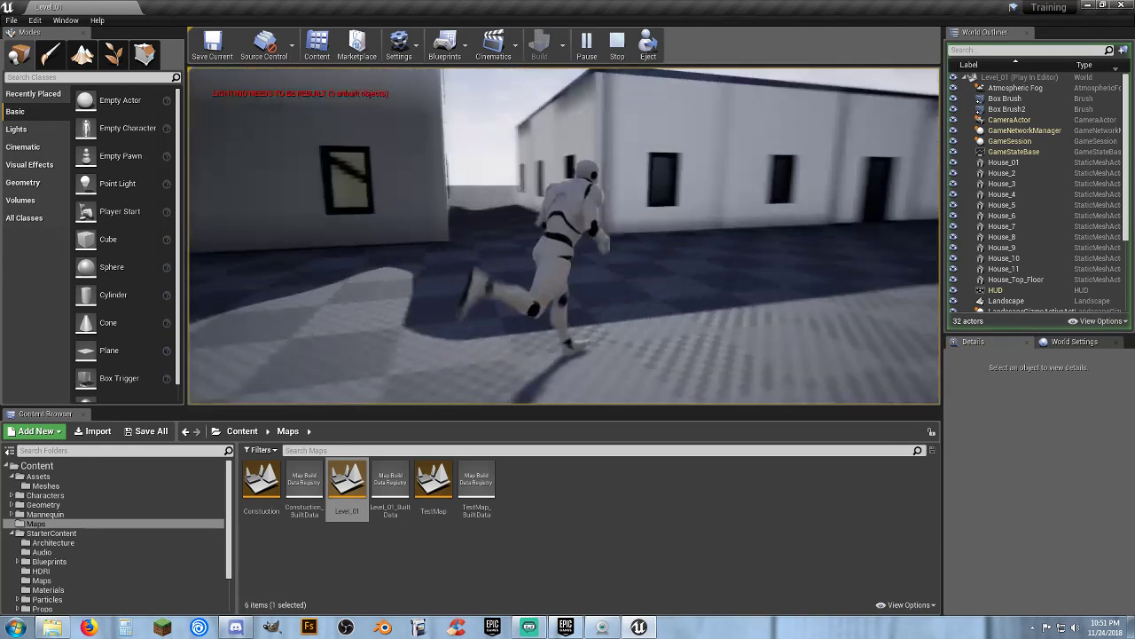
key(w)
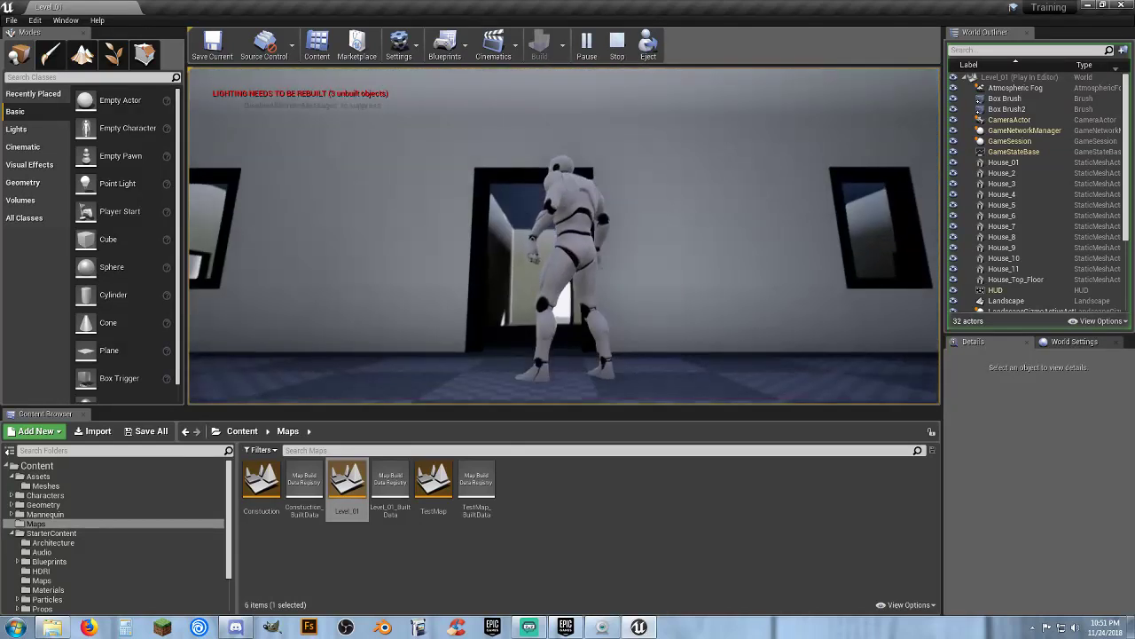
key(w)
key(s)
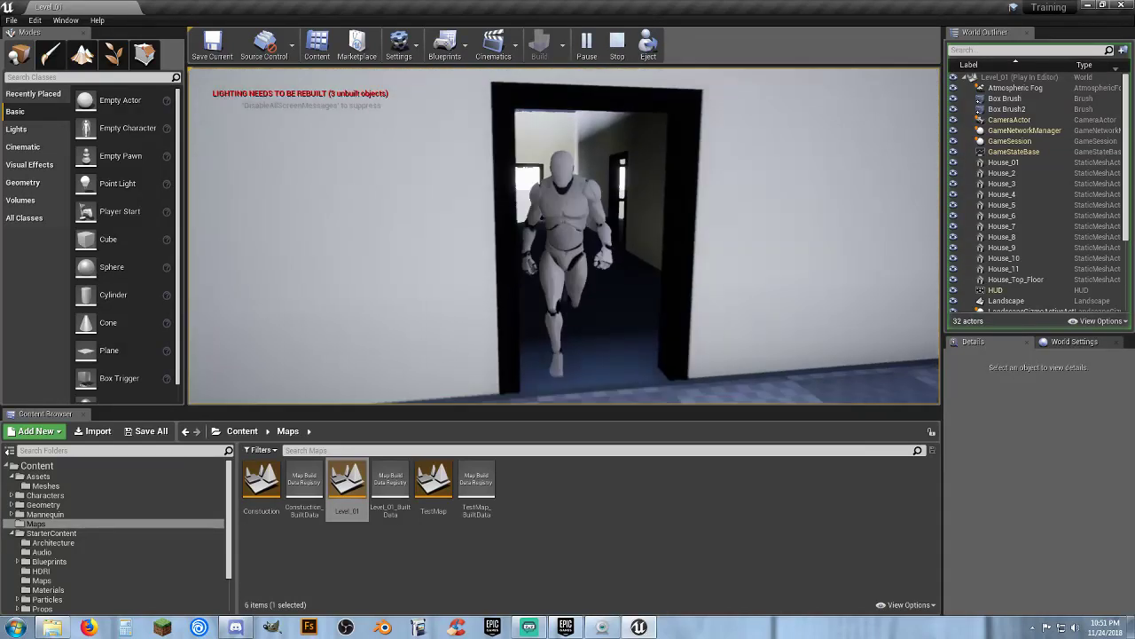
key(Escape)
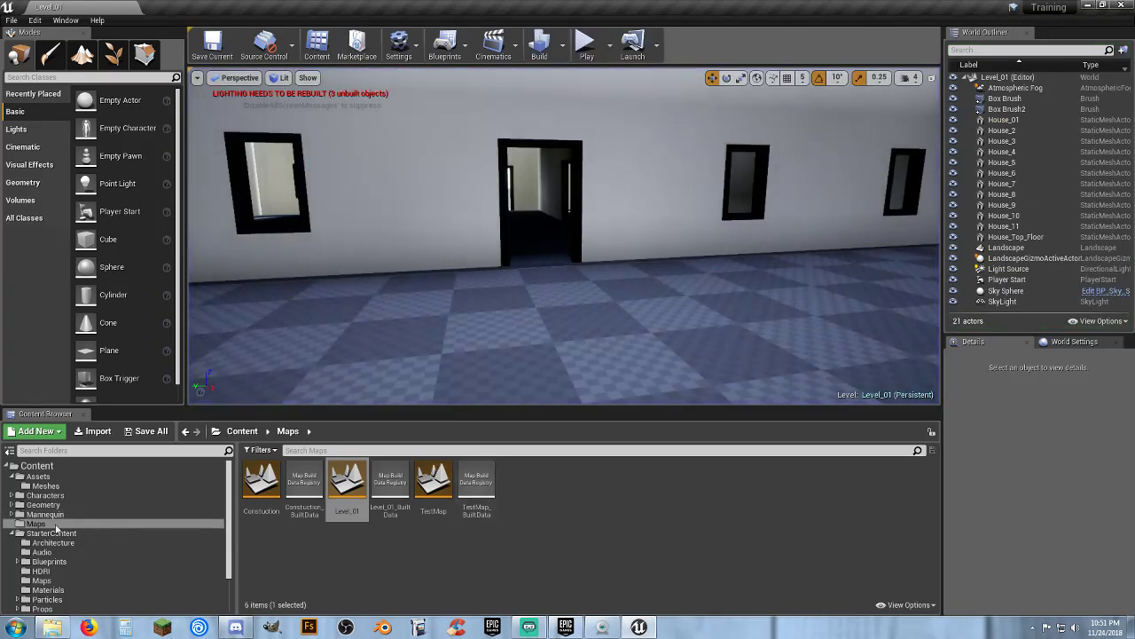
Reopen the Construction map and browse the Assets Meshes folder
double_click(278, 510)
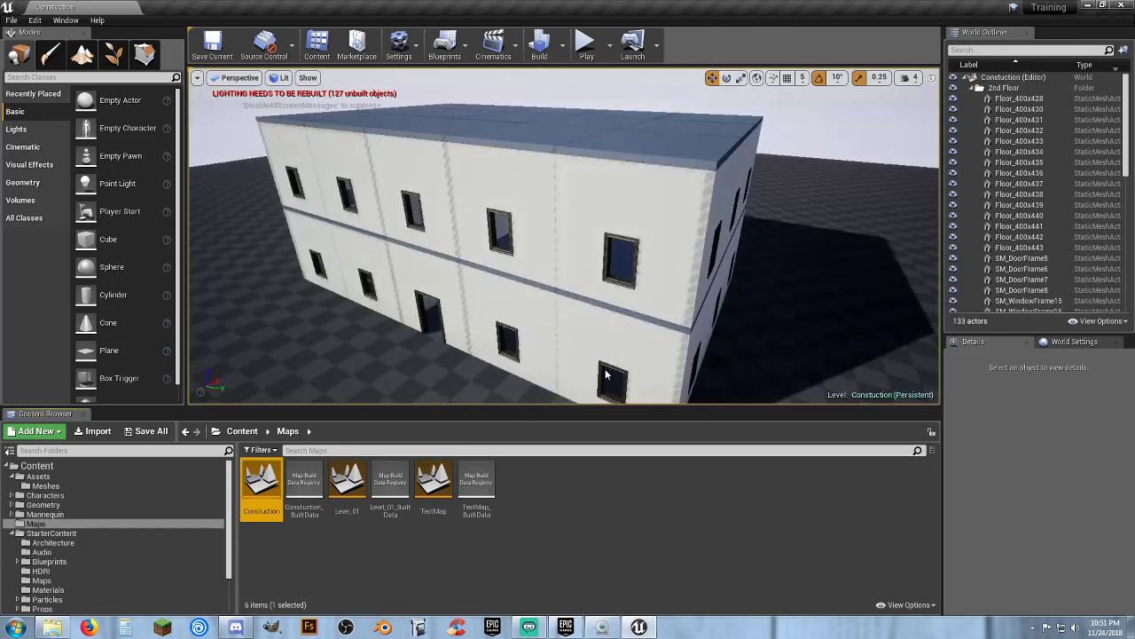
key(a)
mouse_move(640, 273)
right_down()
mouse_move(655, 274)
mouse_move(640, 274)
right_up()
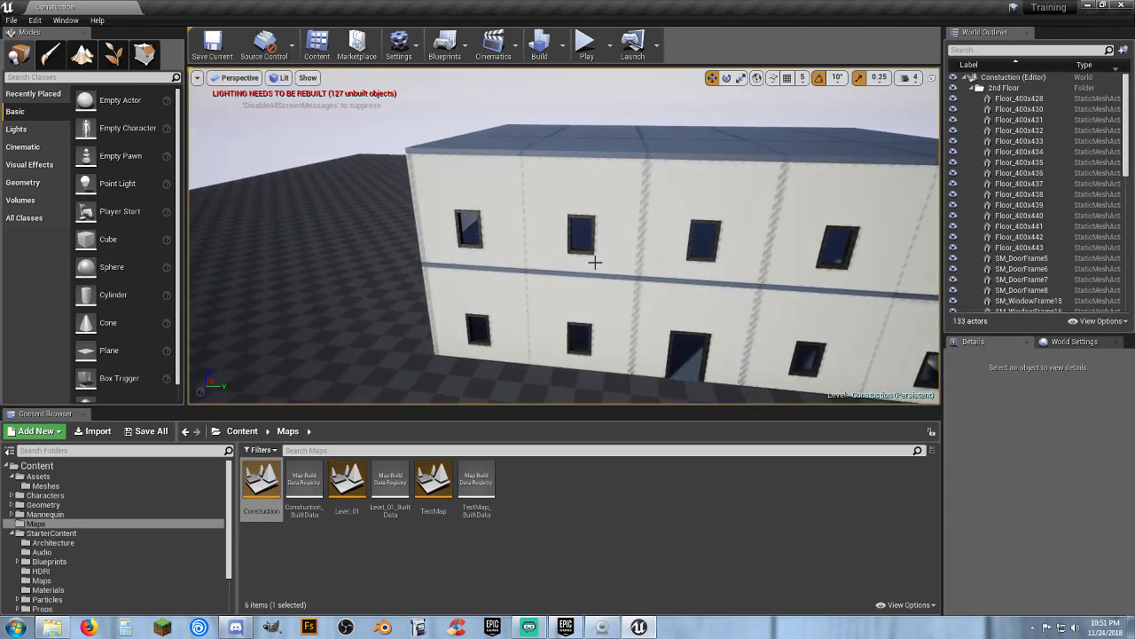
click(45, 486)
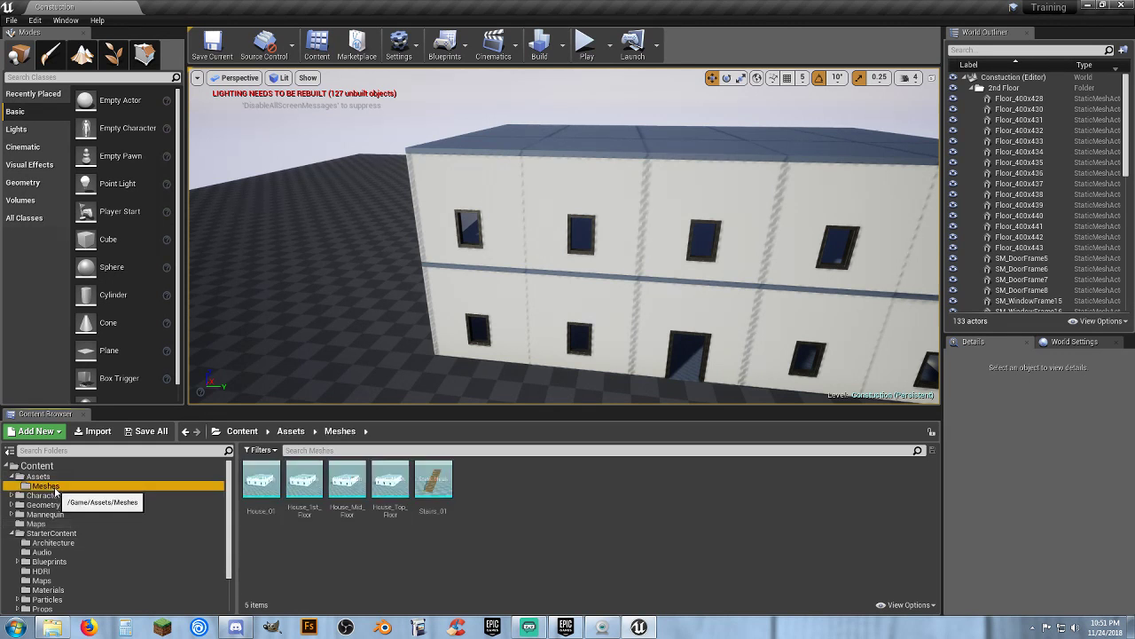
Open the Level_01 map from the Maps folder
click(36, 523)
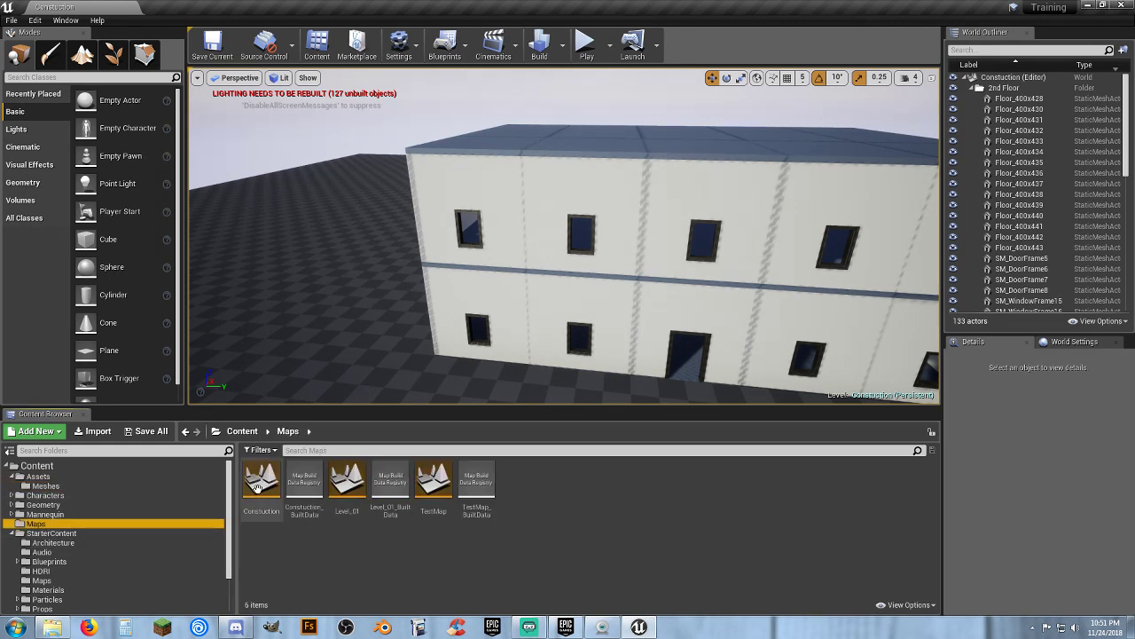
double_click(347, 483)
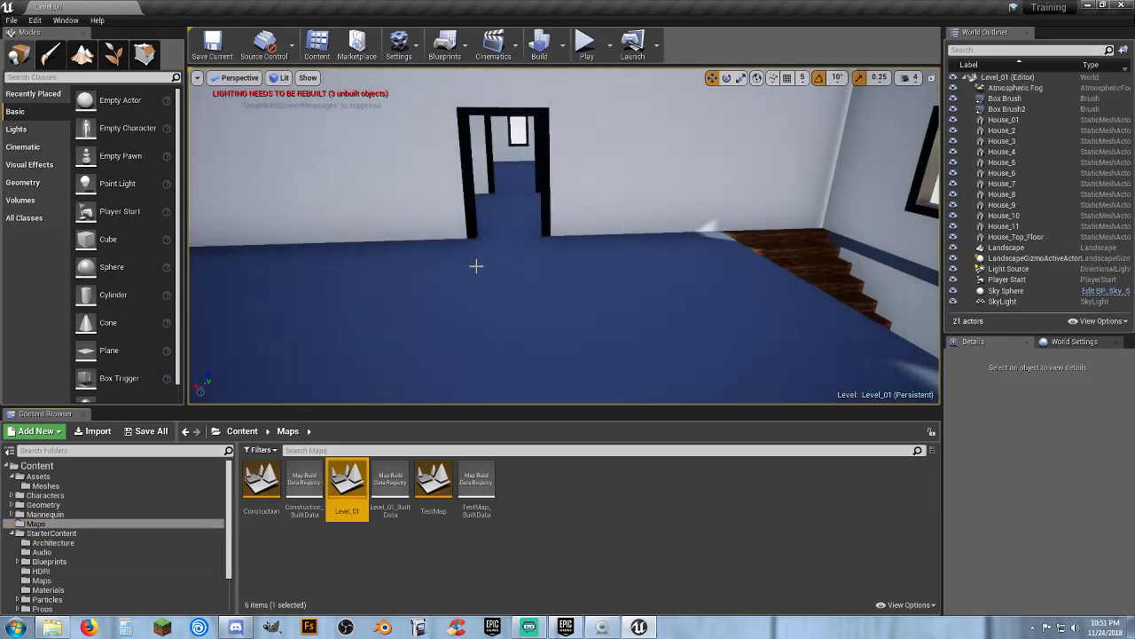
Place a House_1st_Floor mesh from the Meshes folder on an open spot of the level
key(s)
right_drag(474, 266, 818, 272)
key(w)
right_drag(532, 271, 646, 275)
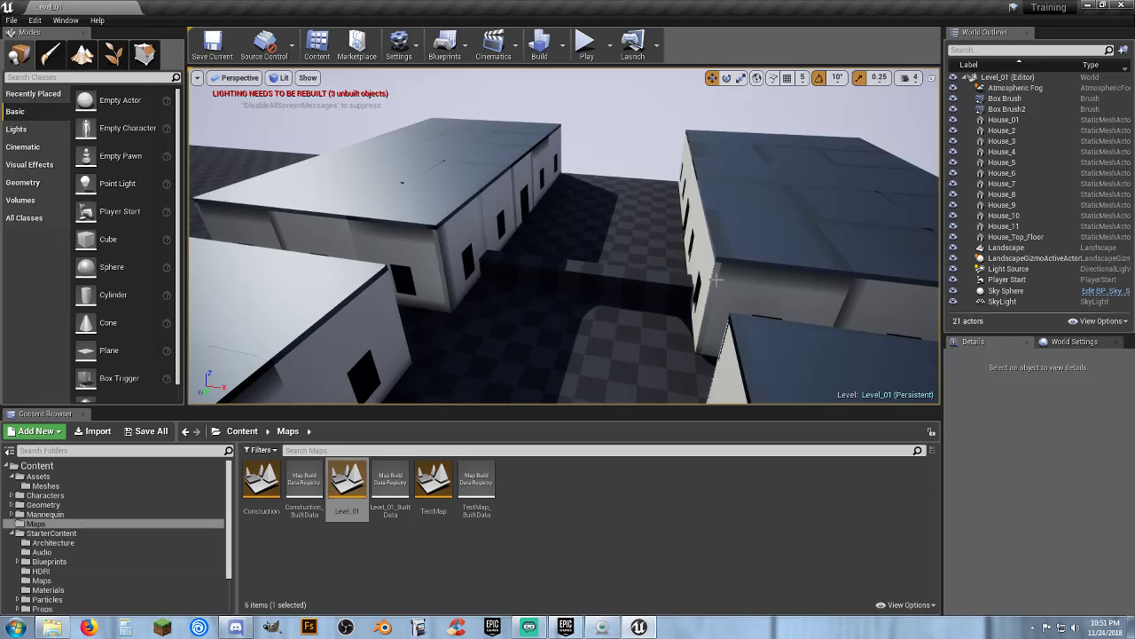
right_drag(666, 292, 209, 355)
key(s)
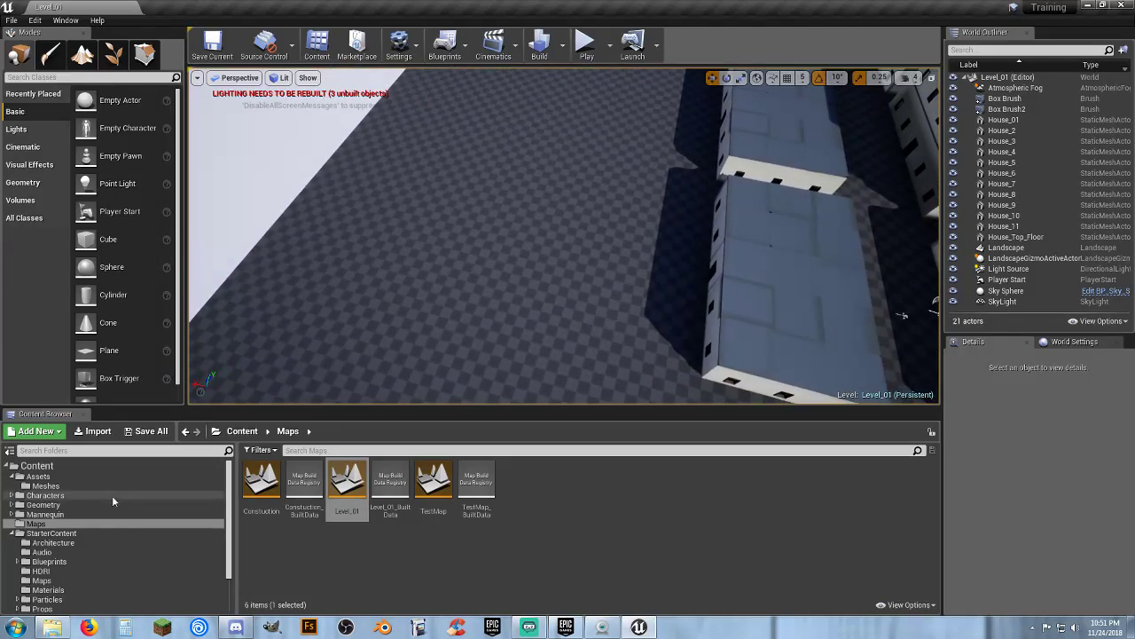
click(46, 486)
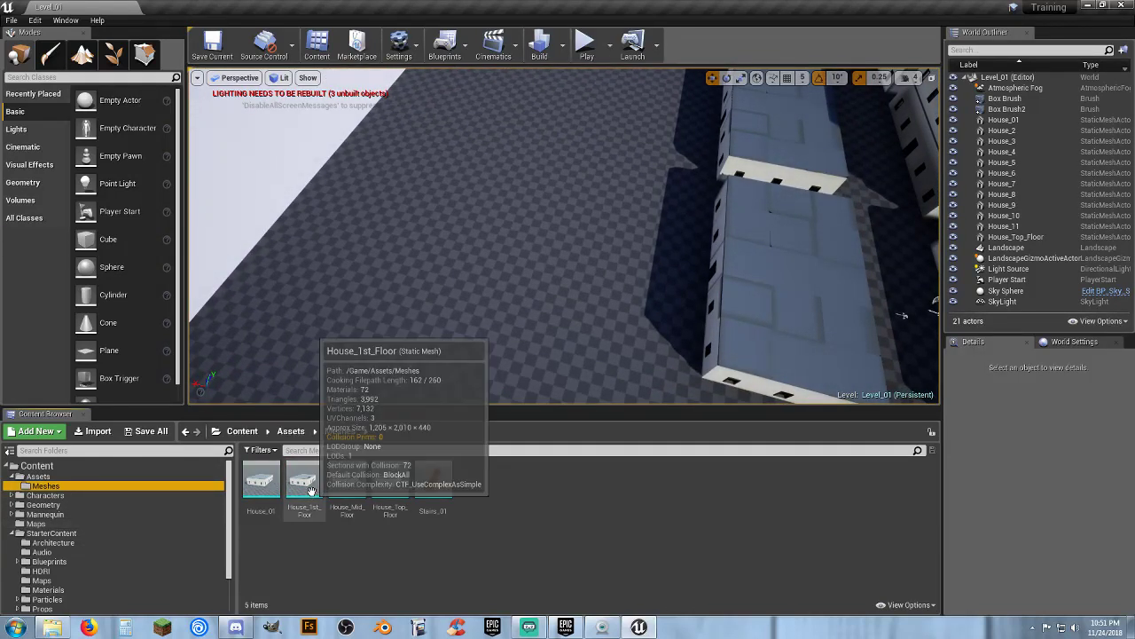
click(759, 340)
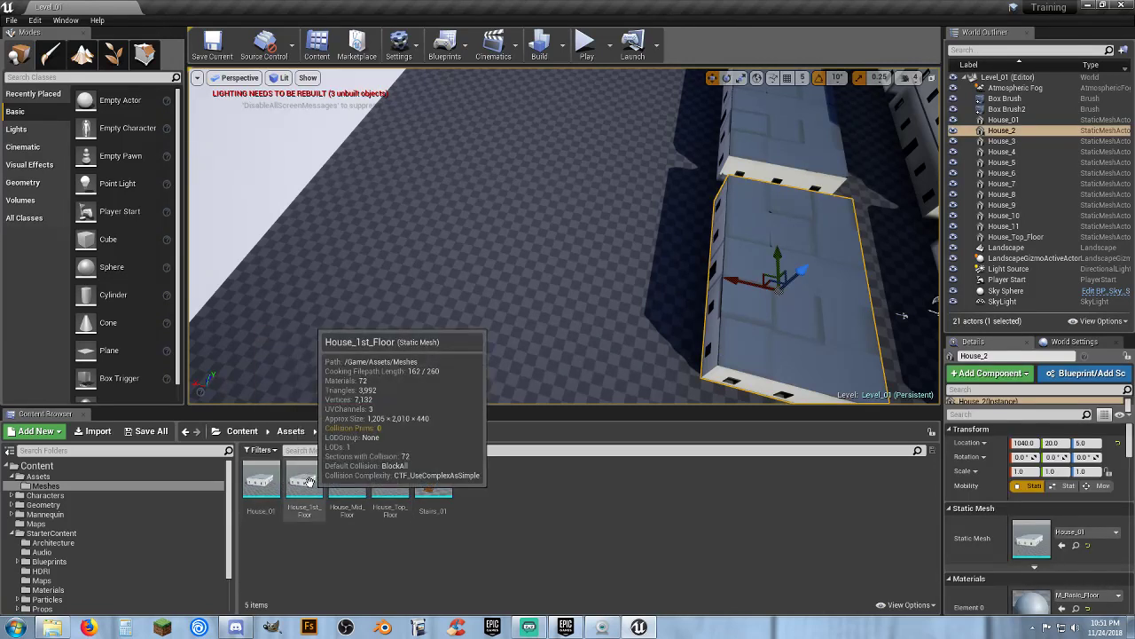
drag(304, 486, 497, 158)
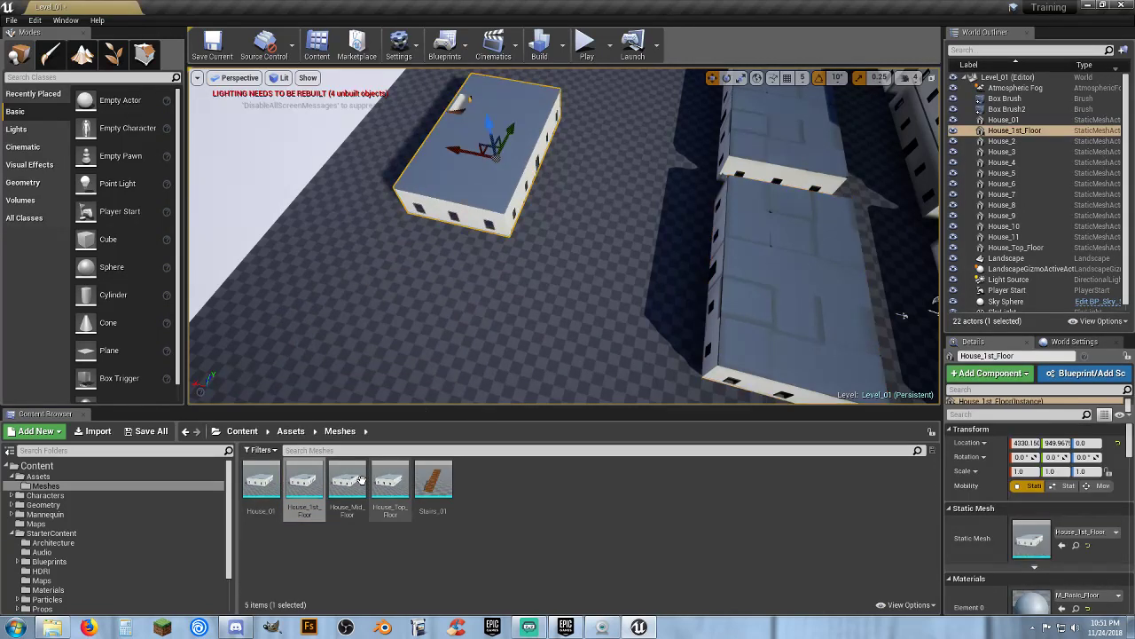
Place a House_Mid_Floor mesh on top of the first floor, deleting the extra duplicate copy
drag(347, 486, 486, 168)
mouse_move(548, 221)
right_down()
mouse_move(549, 209)
mouse_move(547, 229)
right_up()
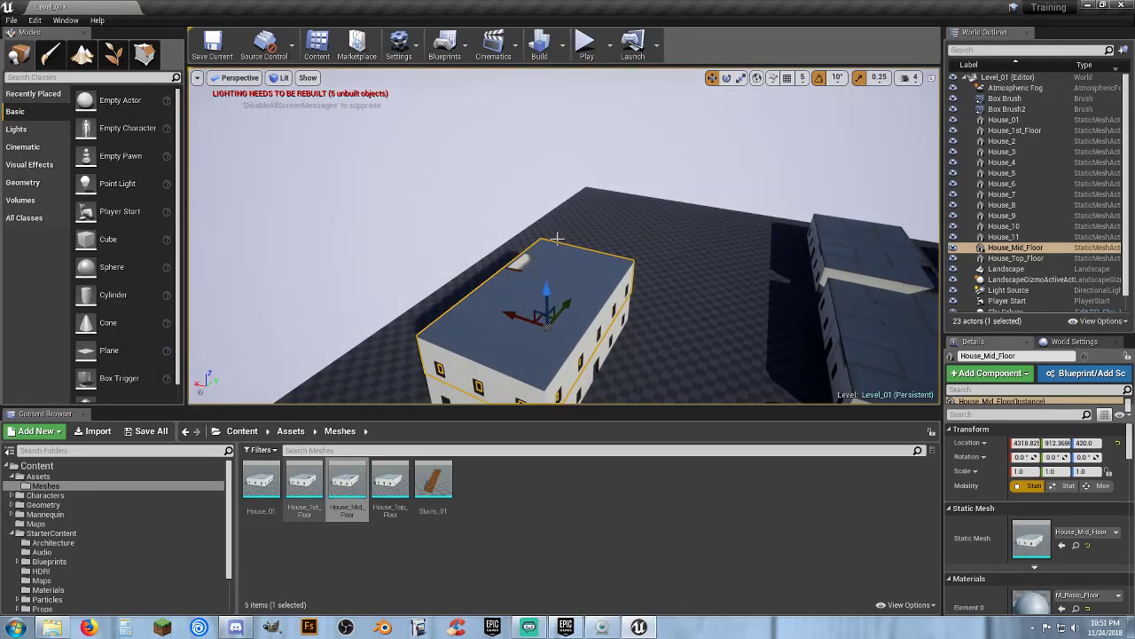
alt+drag(543, 288, 533, 245)
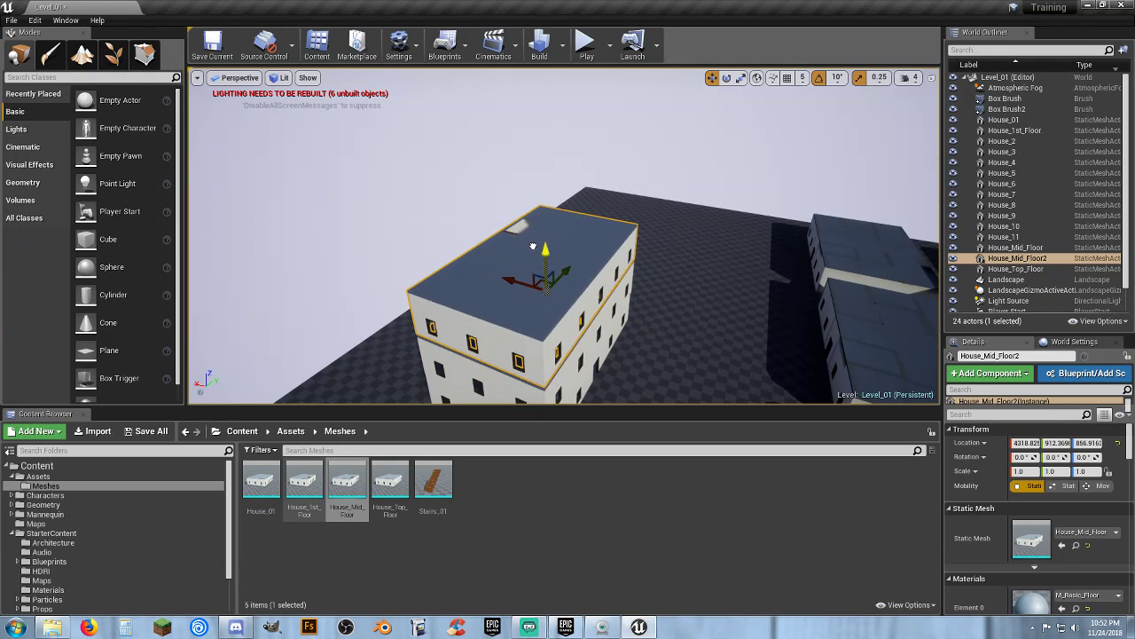
key(Delete)
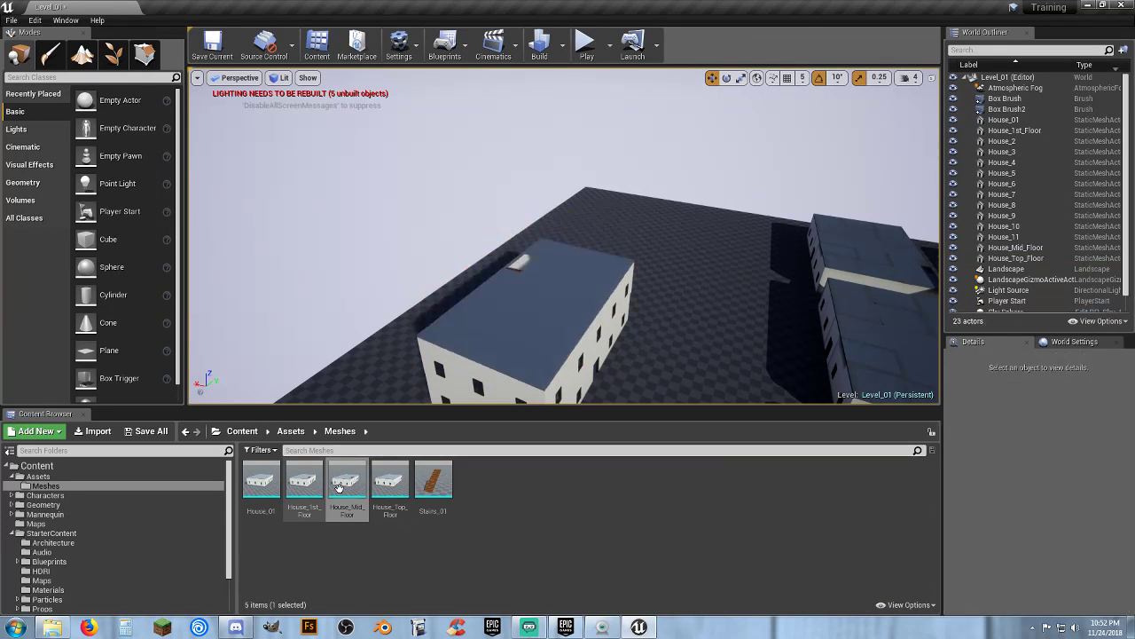
Stack two more House_Mid_Floor copies above the first mid floor
drag(339, 488, 545, 294)
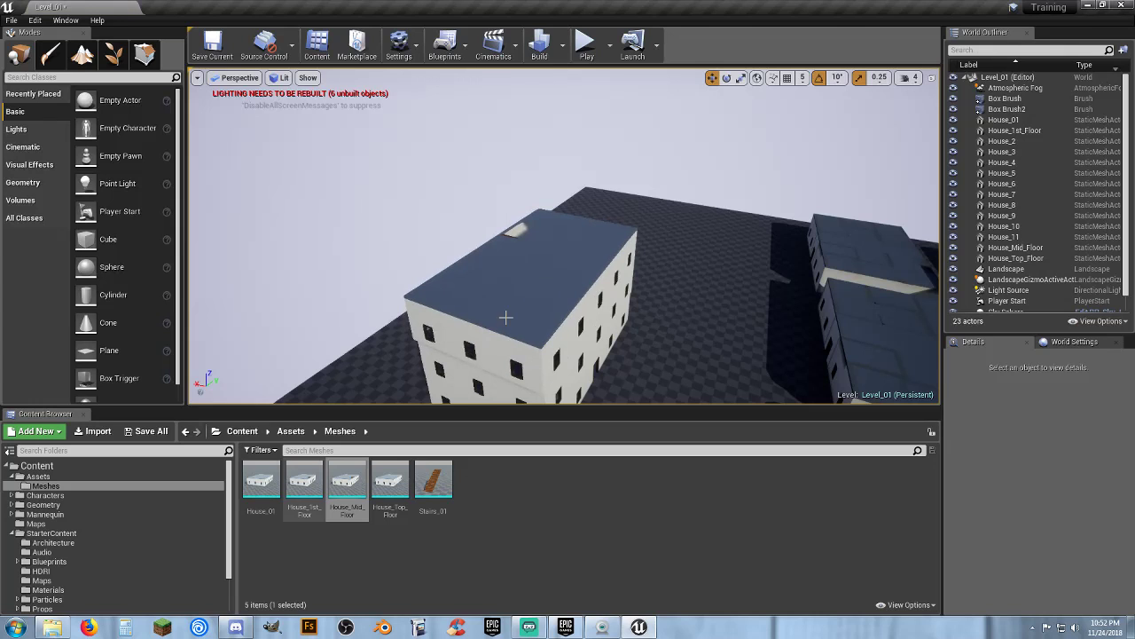
drag(348, 481, 549, 262)
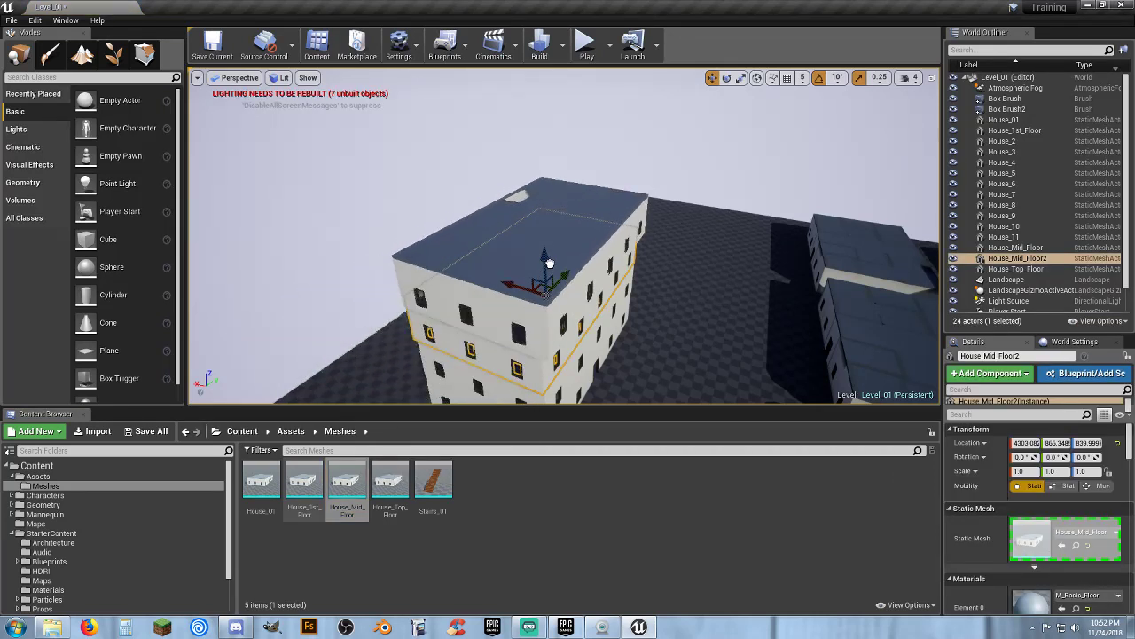
drag(477, 341, 462, 363)
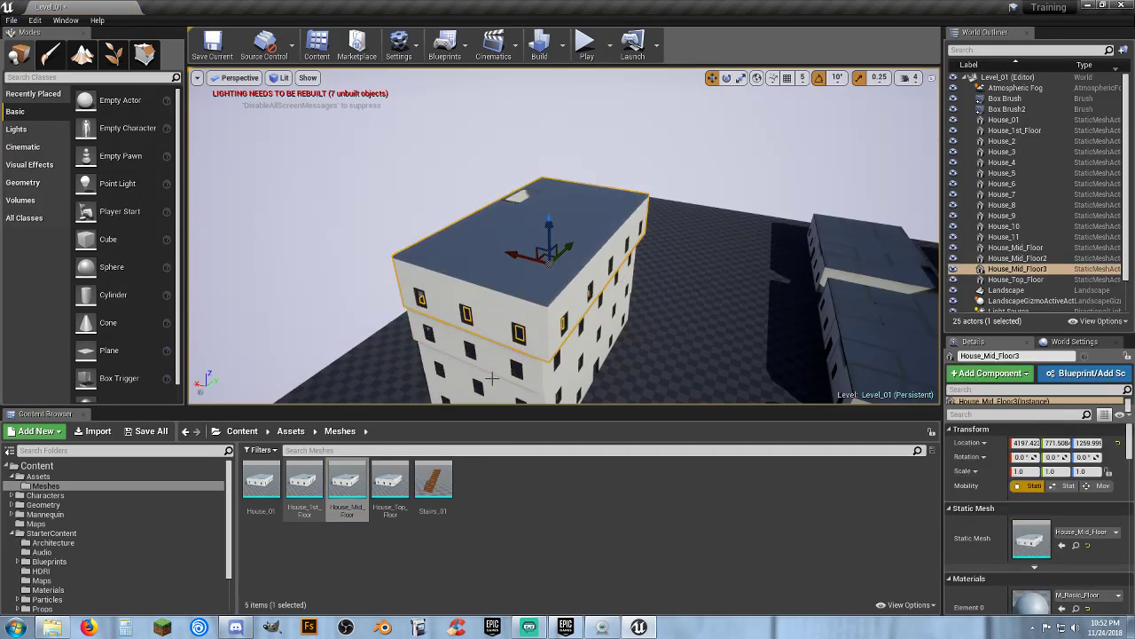
right_drag(493, 382, 492, 419)
key(w)
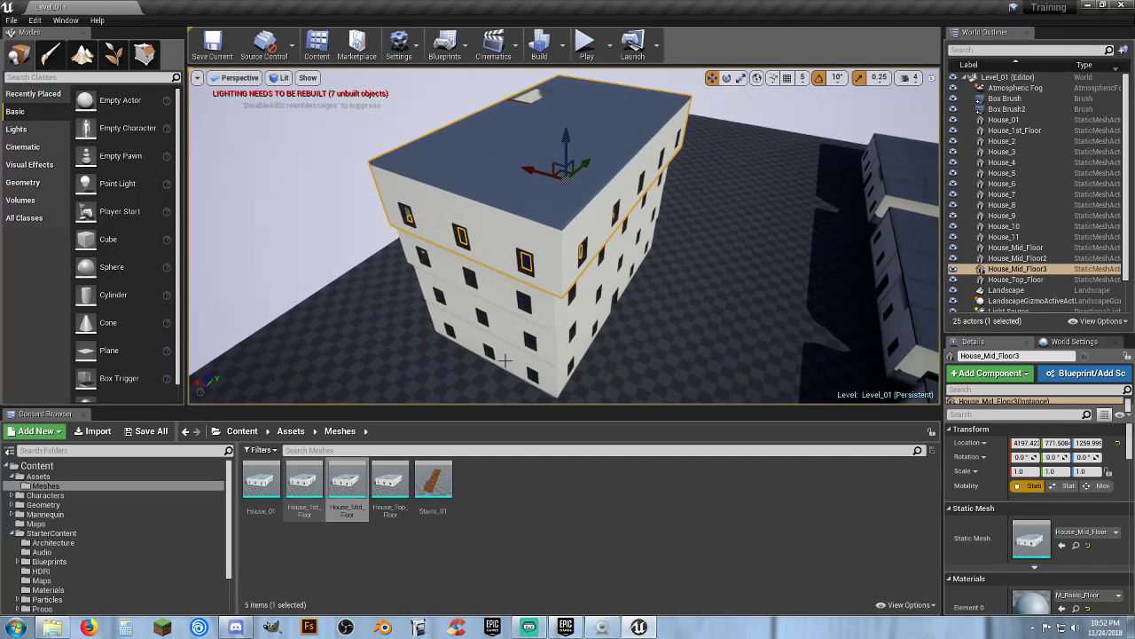
Copy the first floor's location and paste it into all three mid floors
click(504, 359)
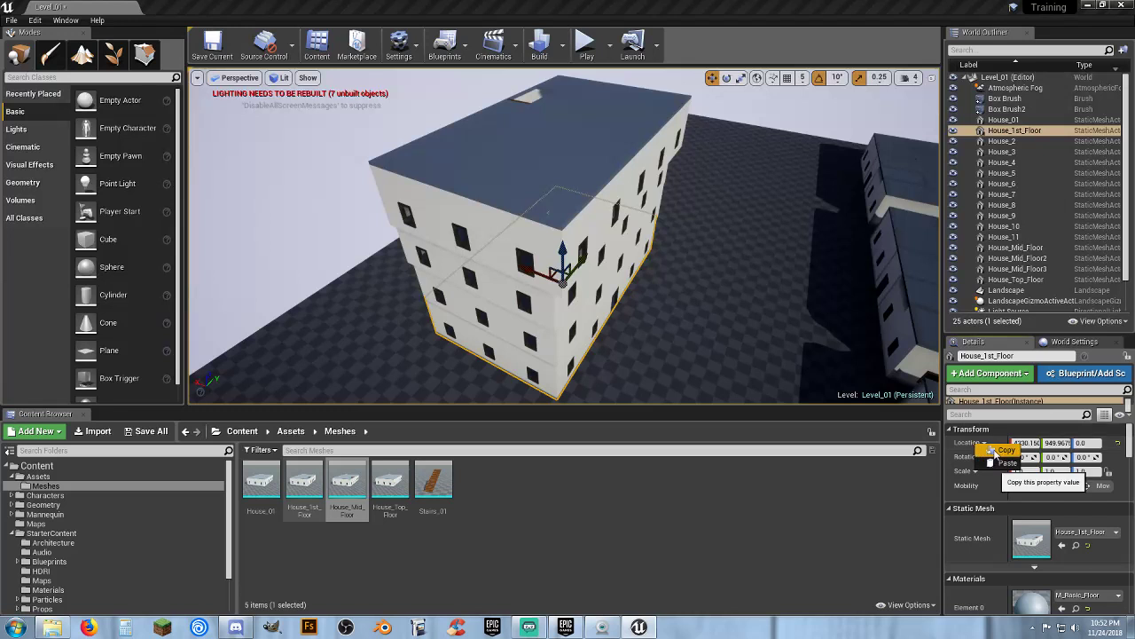
click(498, 286)
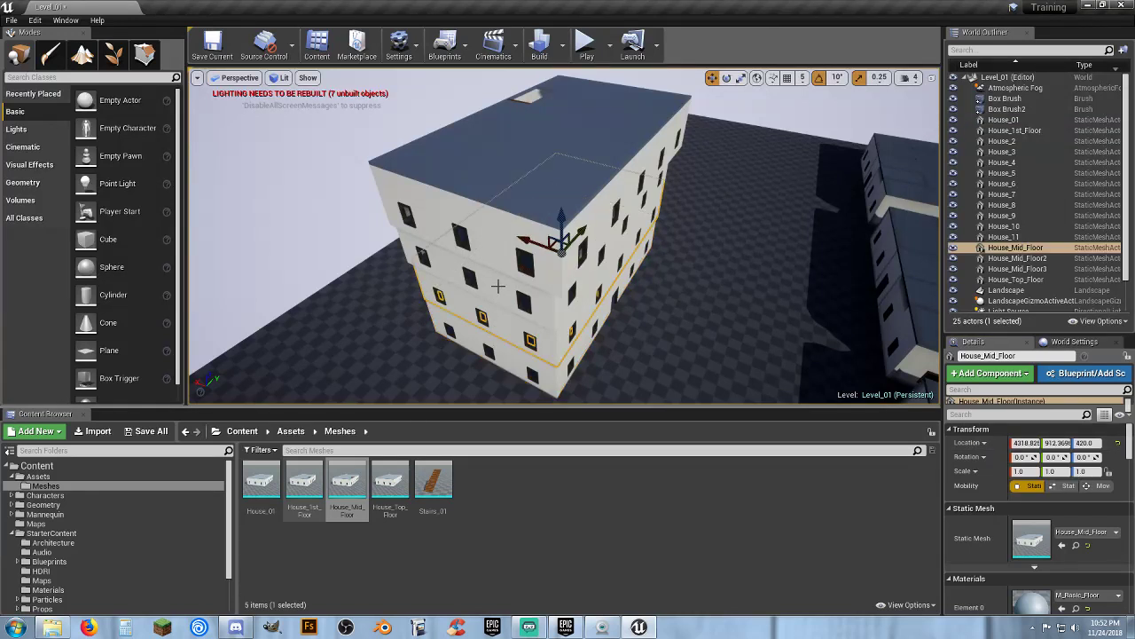
ctrl+click(490, 245)
ctrl+click(483, 209)
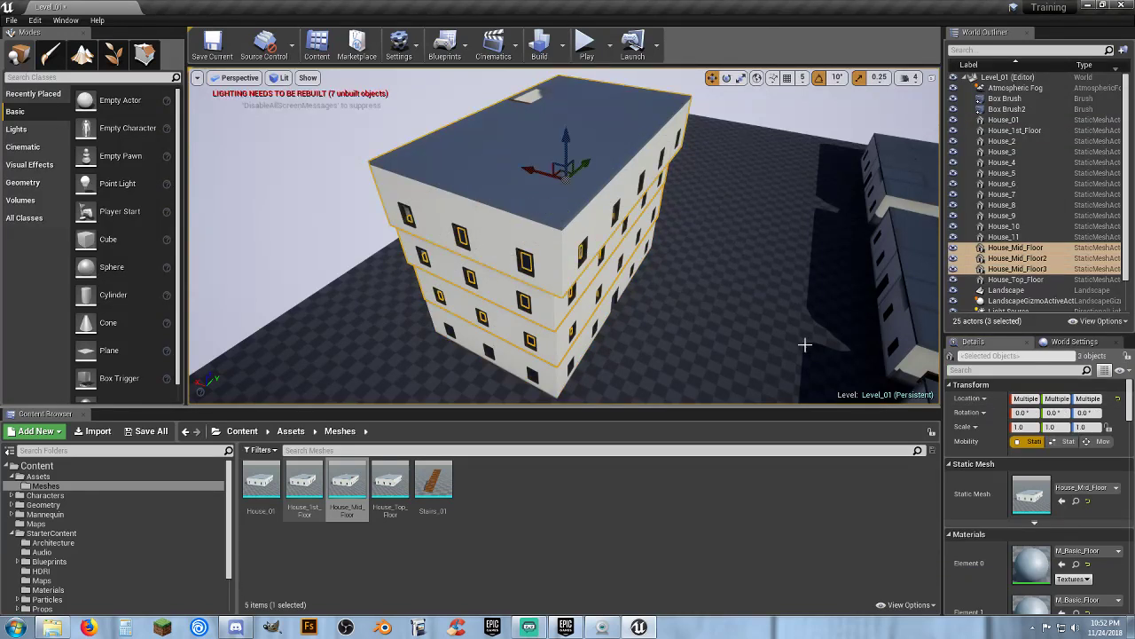
right_click(969, 403)
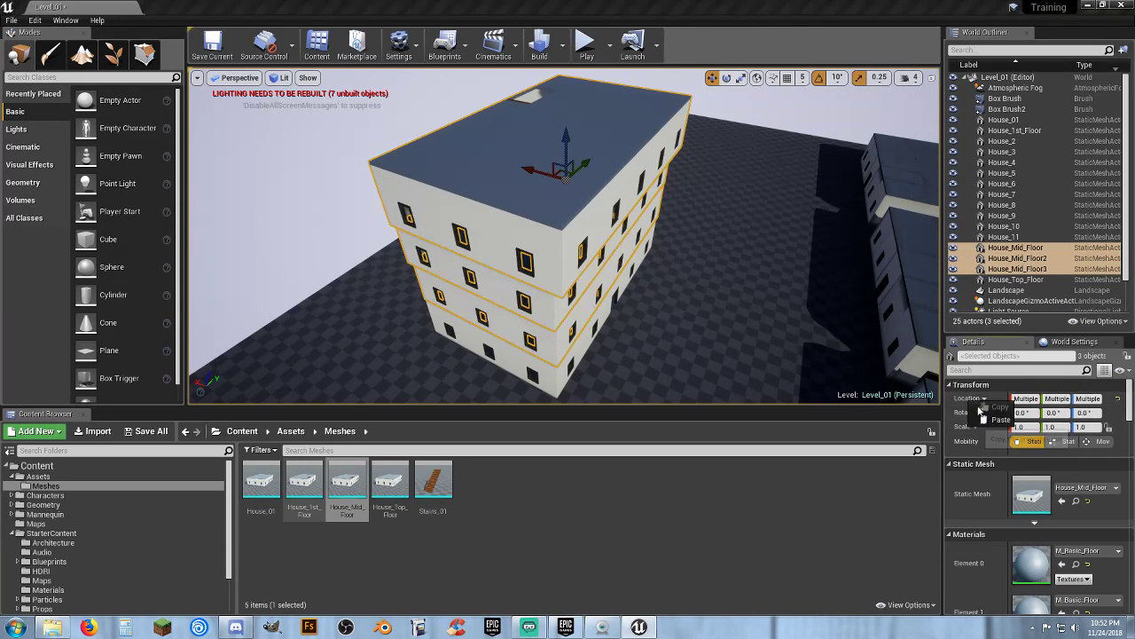
click(992, 418)
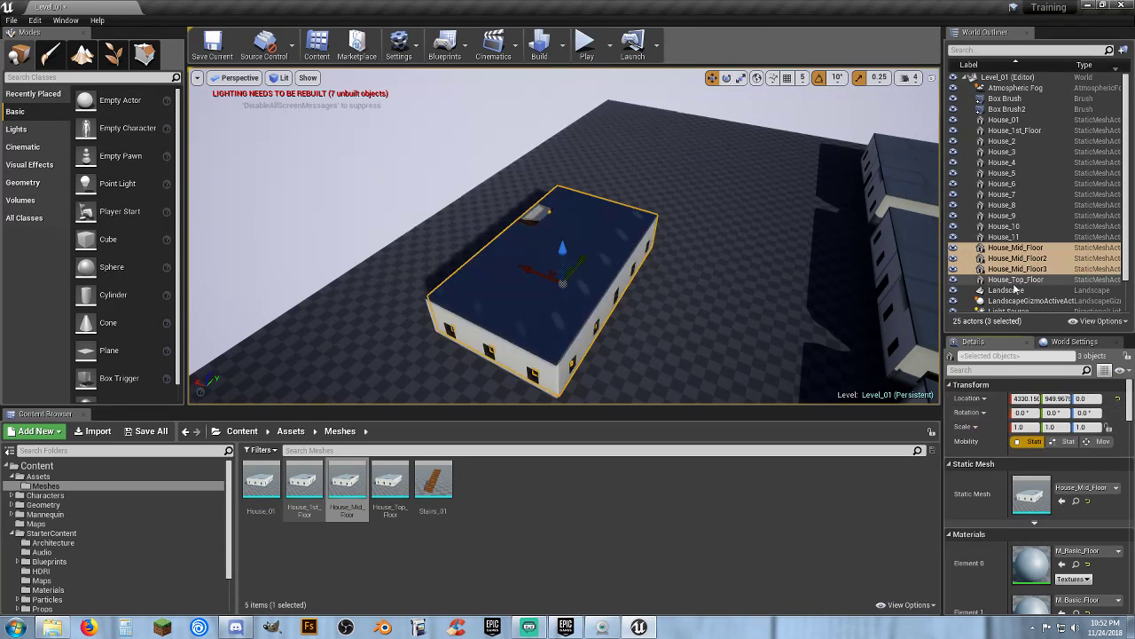
Raise House_Mid_Floor2 and House_Mid_Floor3 to stack above the first floor
click(1018, 258)
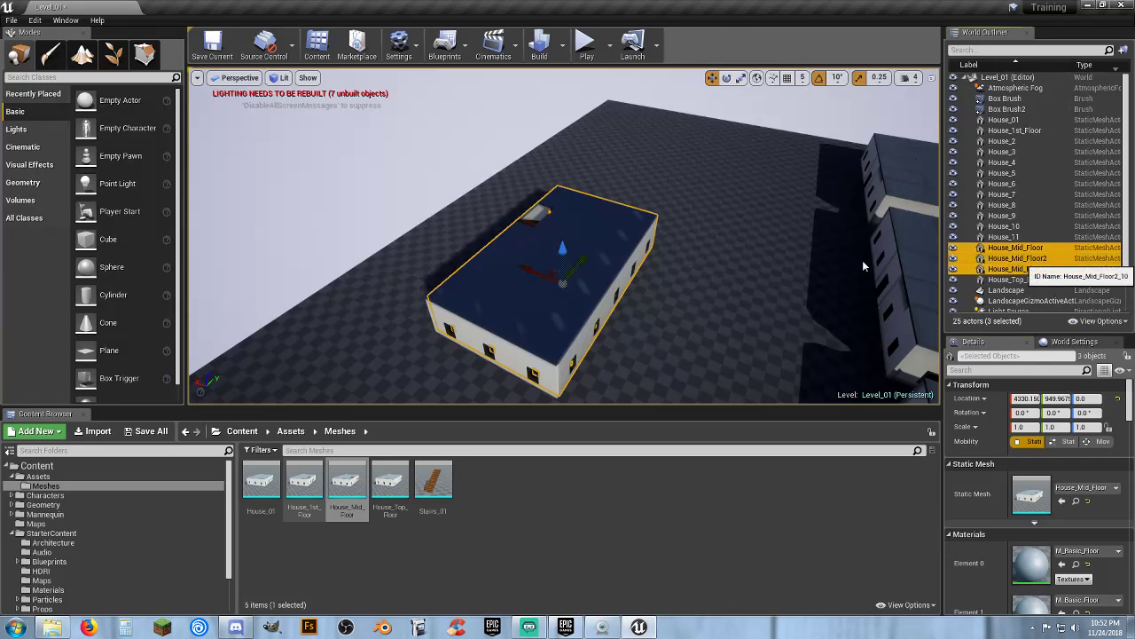
drag(563, 248, 575, 214)
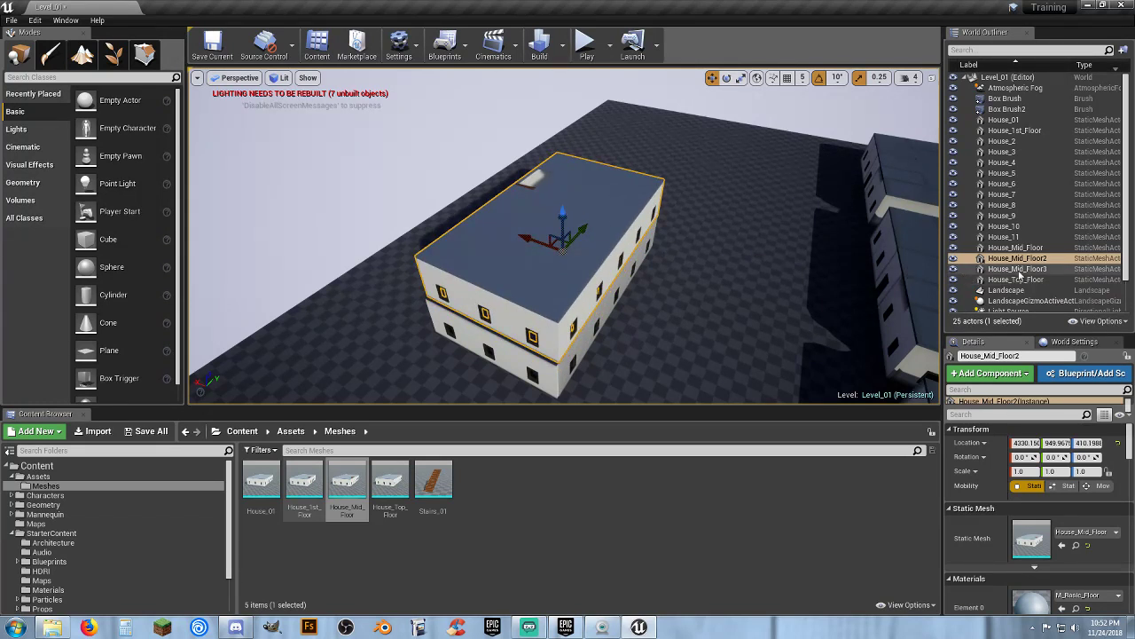
click(1018, 269)
drag(565, 242, 551, 146)
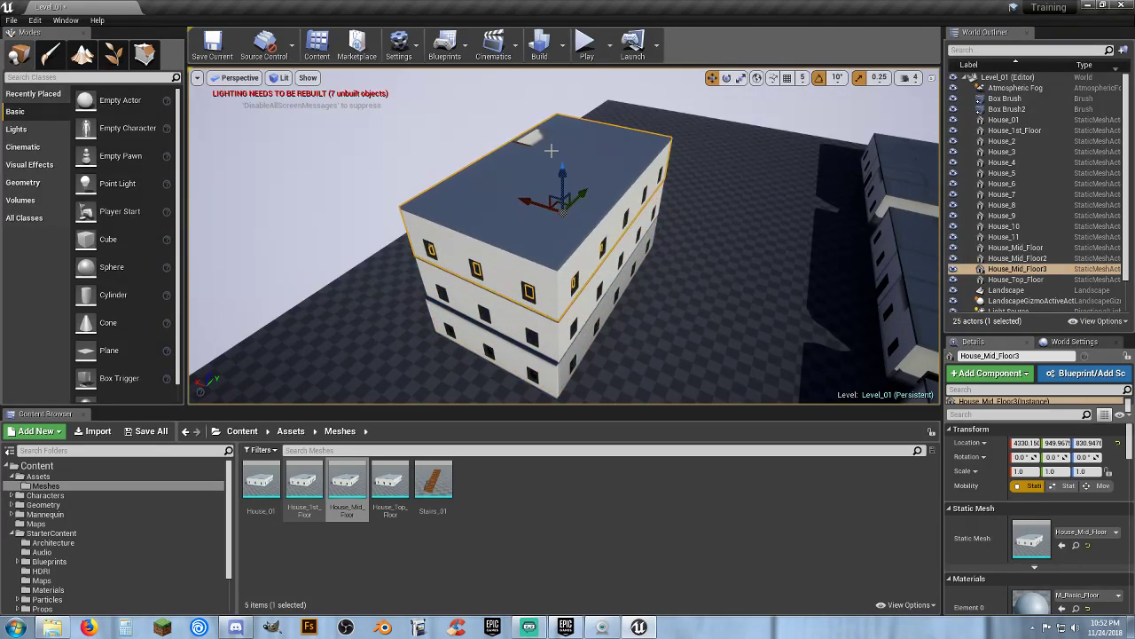
Nudge the two upper mid floors sideways so their walls line up with the floor below
key(w)
right_drag(567, 259, 531, 256)
key(d)
key(s)
key(w)
right_drag(543, 299, 662, 246)
key(s)
key(w)
key(s)
key(w)
right_drag(707, 299, 763, 296)
ctrl+click(630, 266)
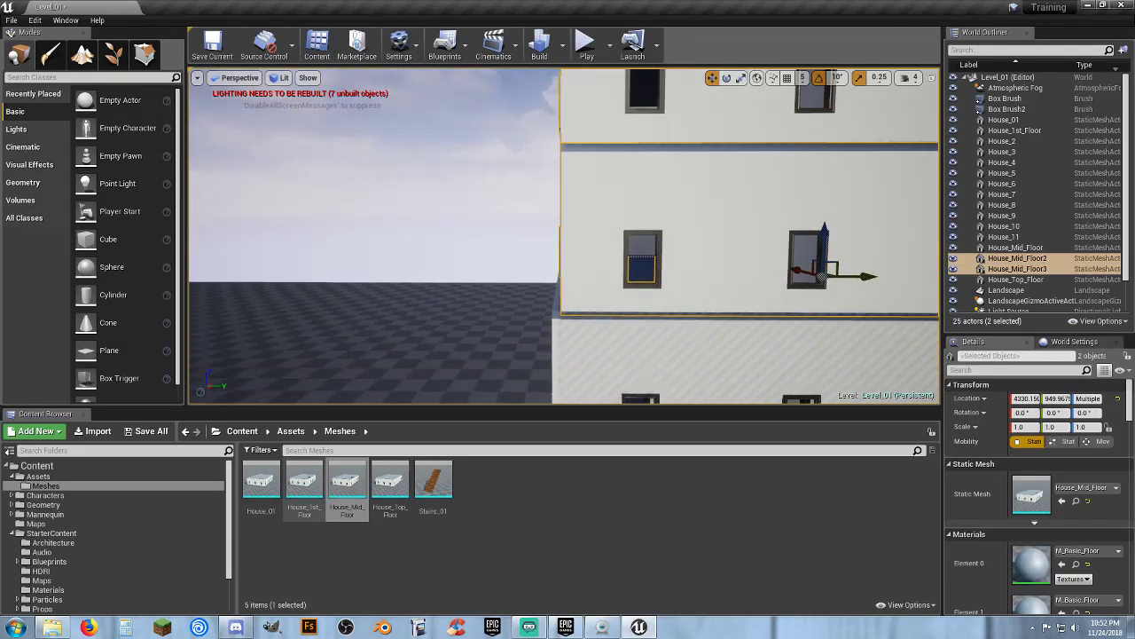
drag(863, 272, 858, 271)
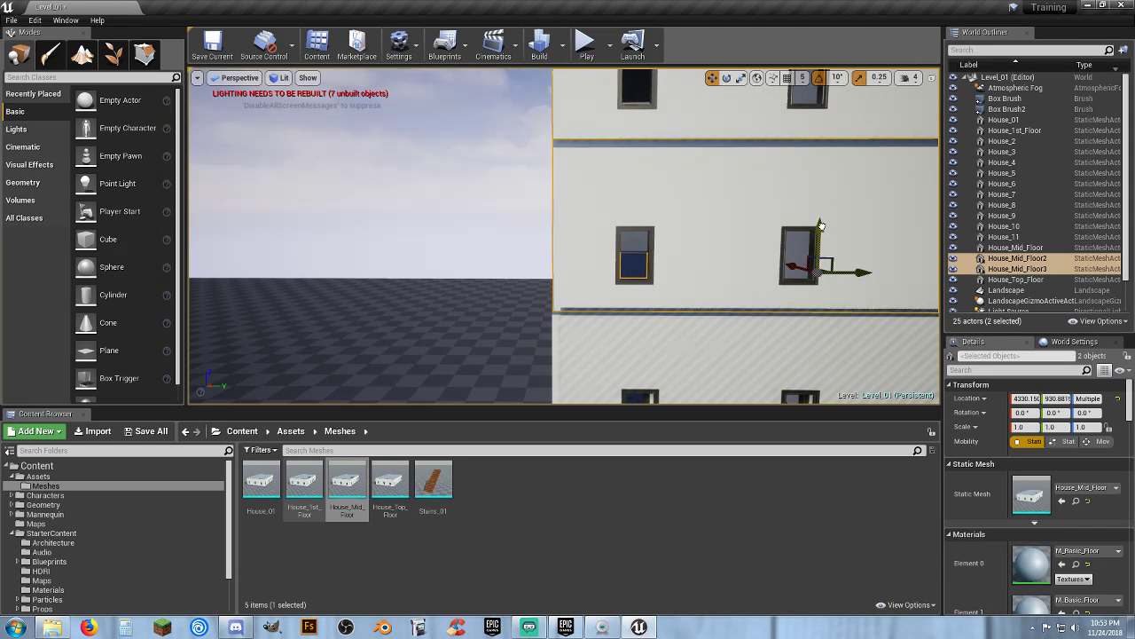
drag(821, 226, 821, 223)
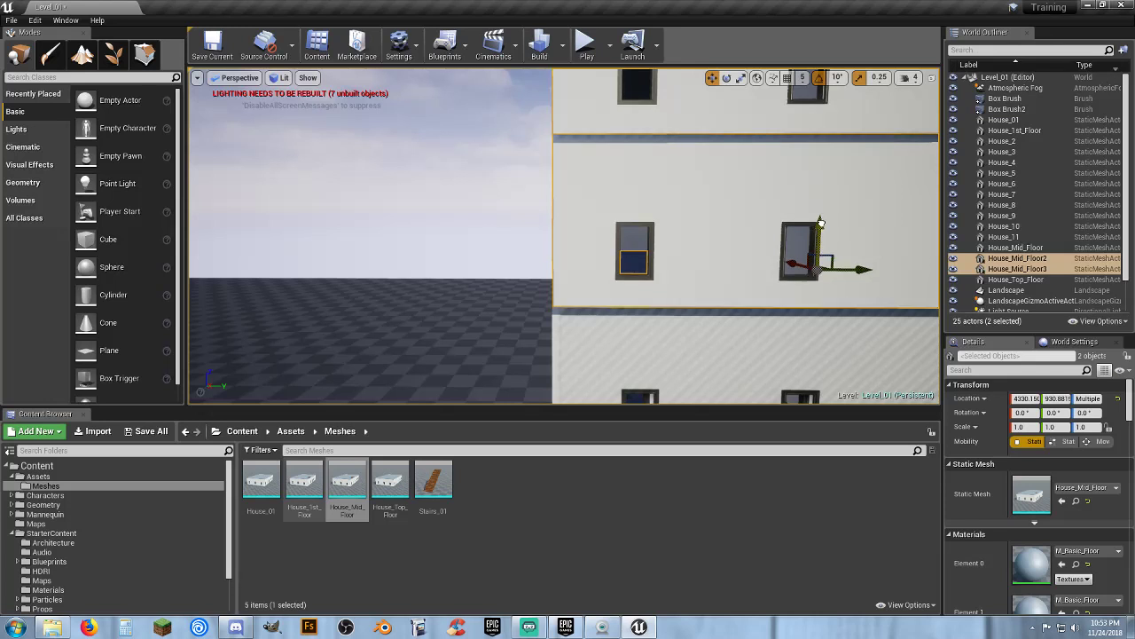
key(a)
right_drag(734, 250, 782, 252)
key(a)
key(w)
key(s)
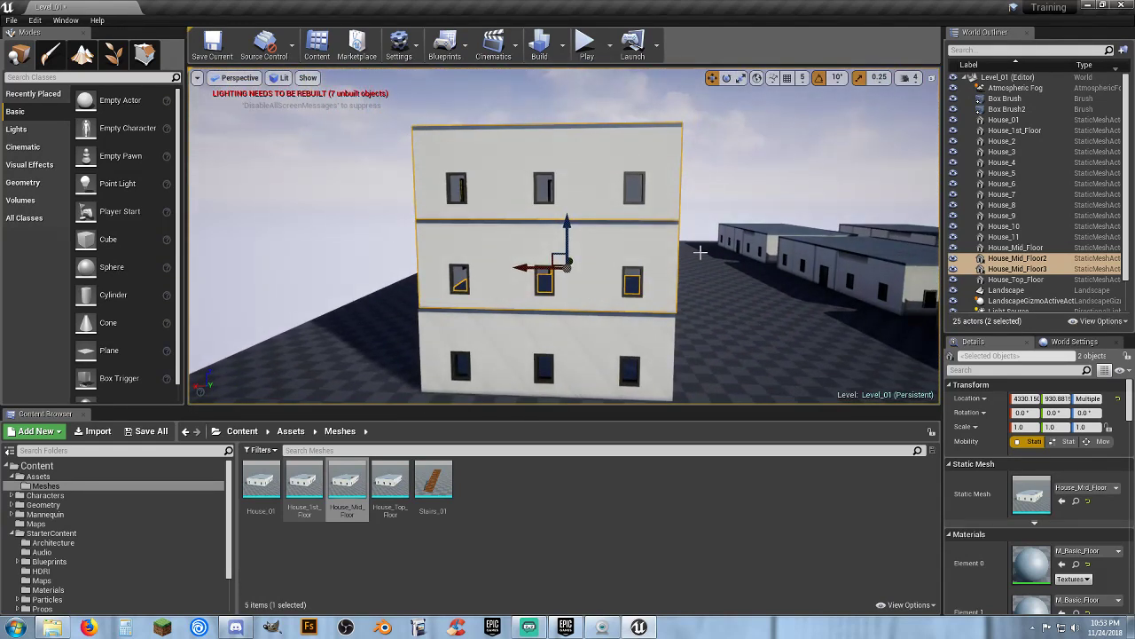
Duplicate the two upper mid floors and raise the copies onto the top of the stack
key(ctrl+w)
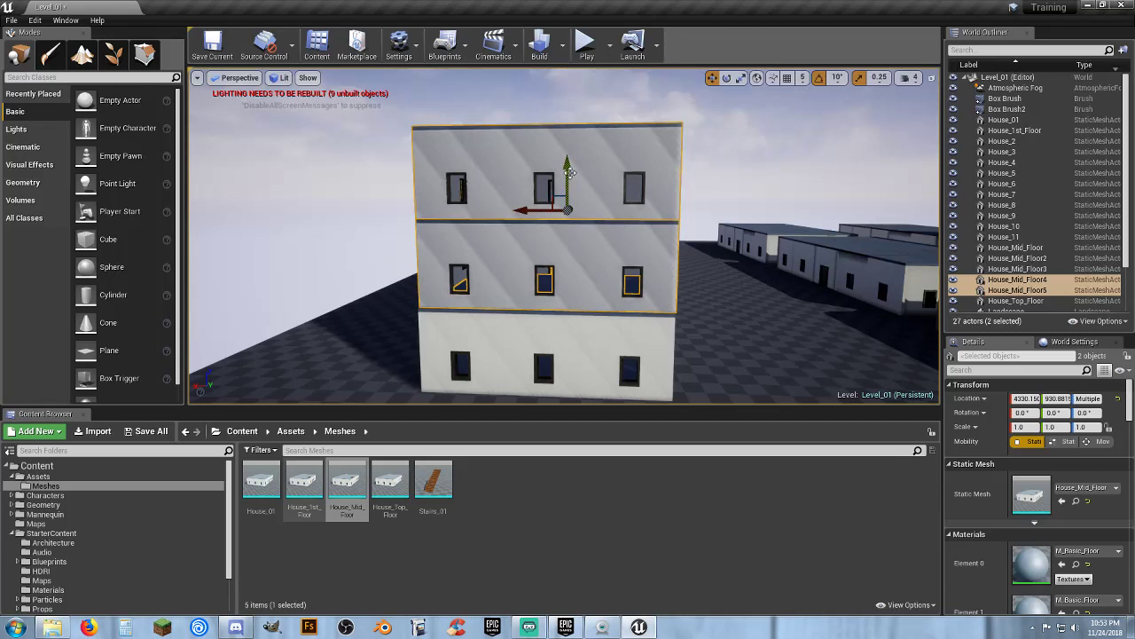
drag(570, 173, 571, 53)
mouse_move(600, 149)
right_down()
mouse_move(611, 62)
mouse_move(601, 149)
right_up()
key(w)
key(s)
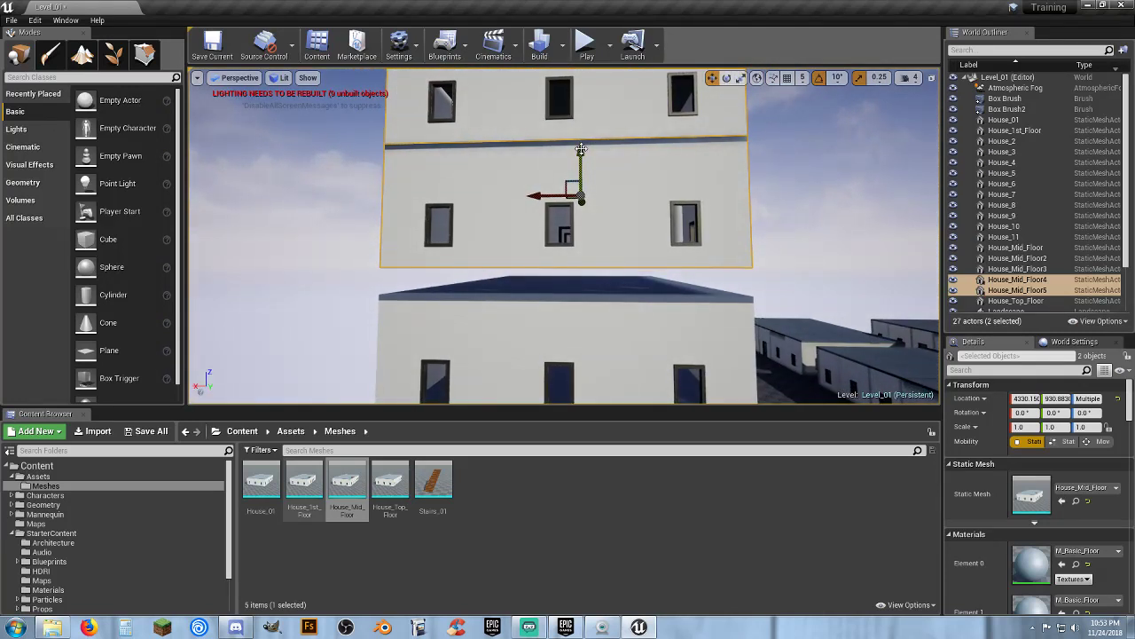
drag(581, 149, 581, 161)
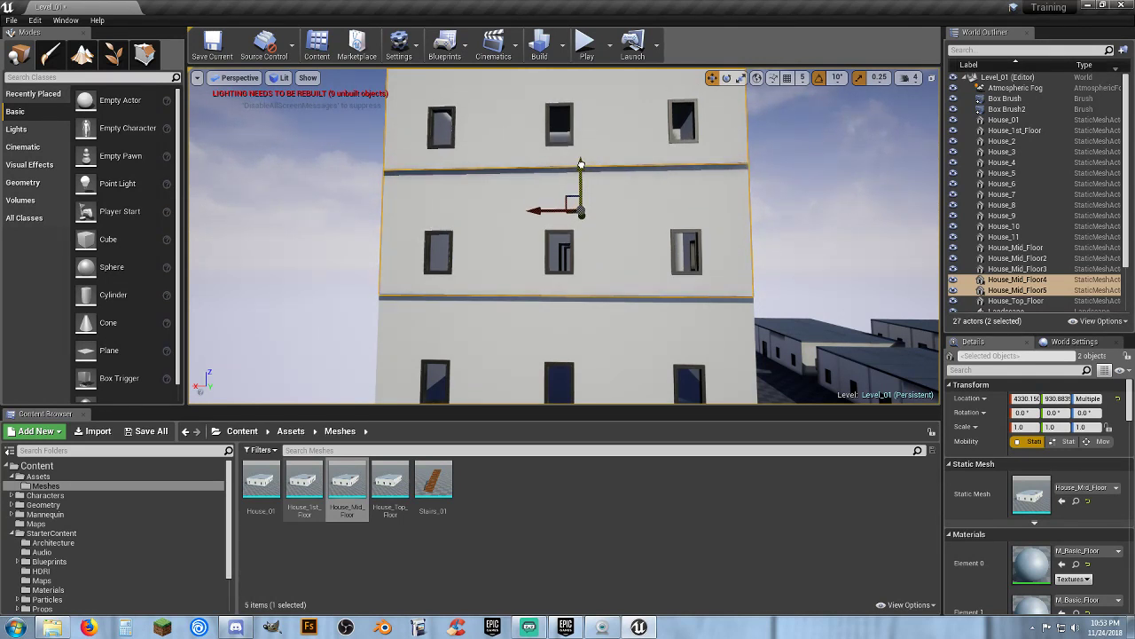
Play the level and walk the character around the stacked building, then stop the session
click(588, 46)
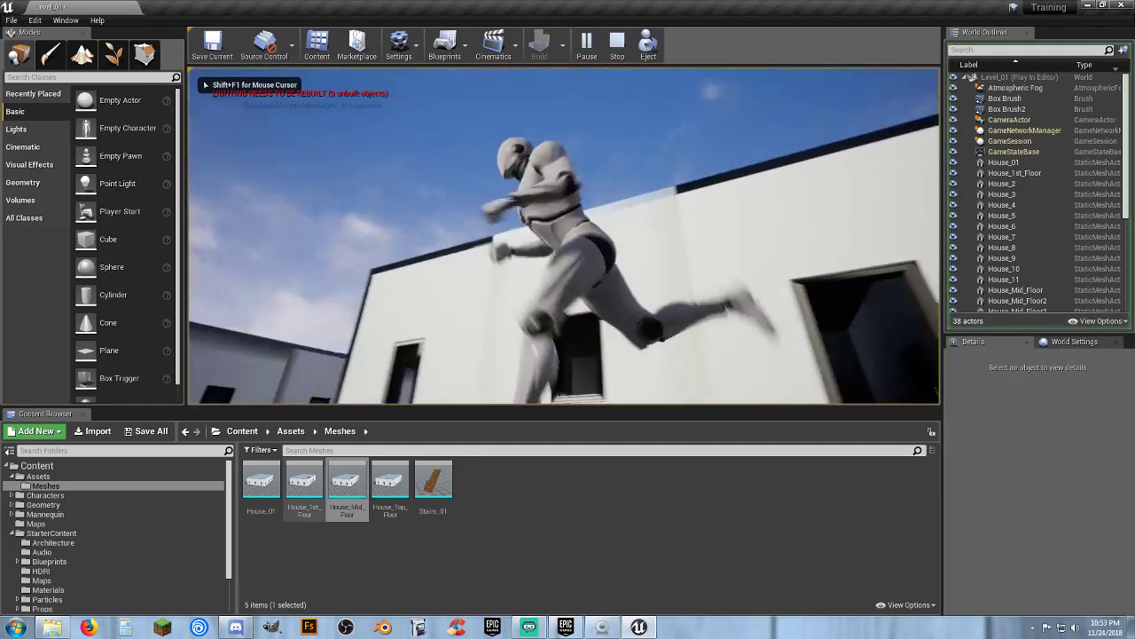
key(w)
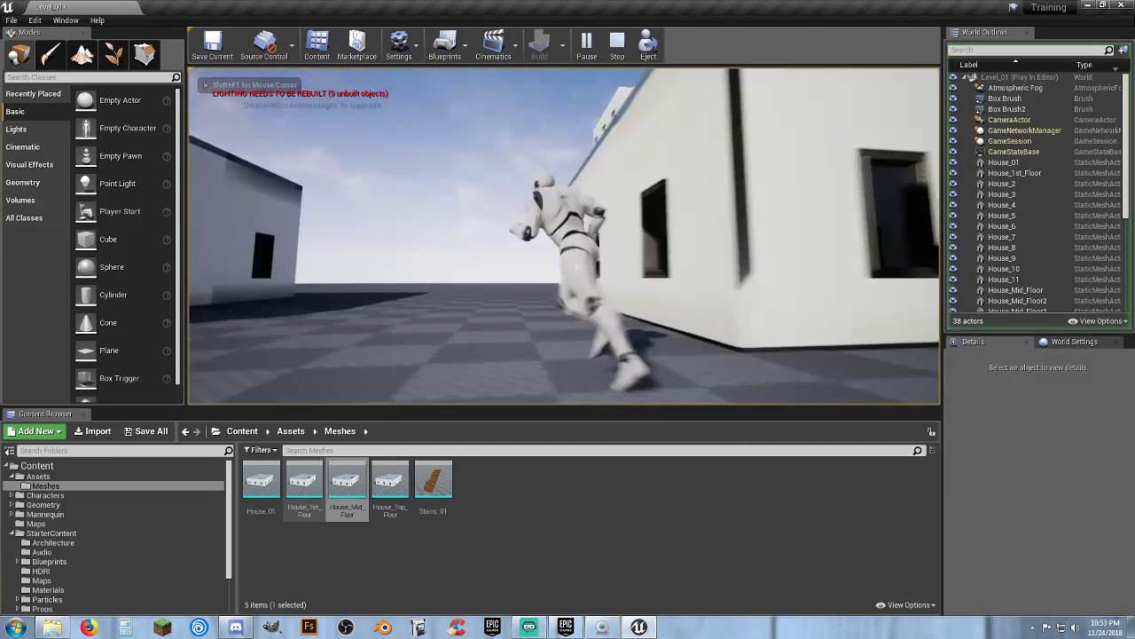
key(w)
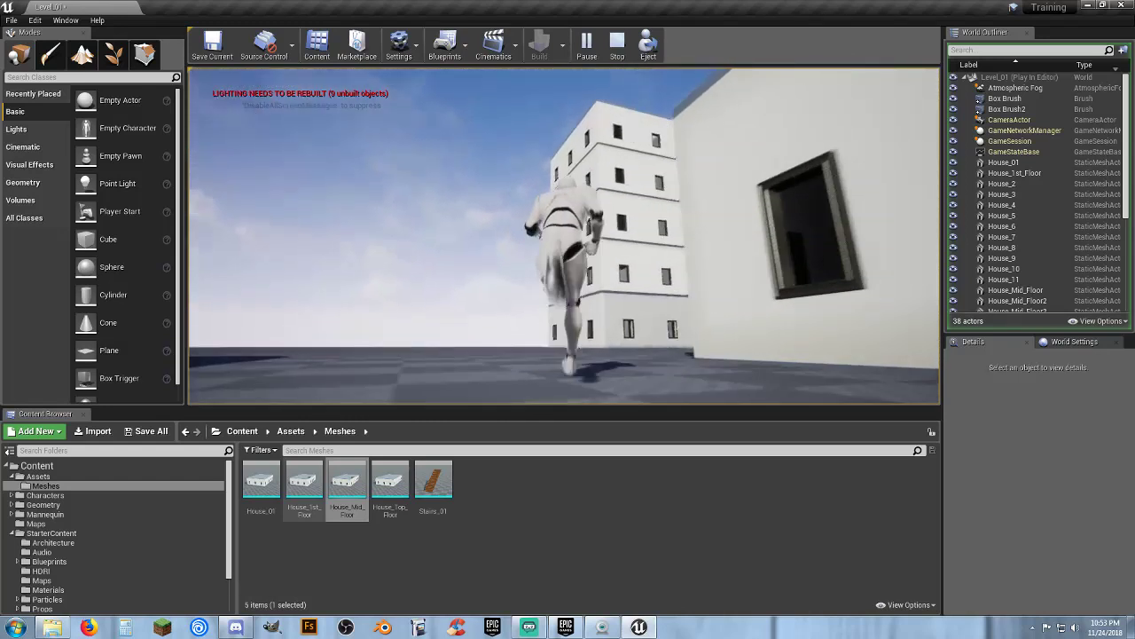
key(w)
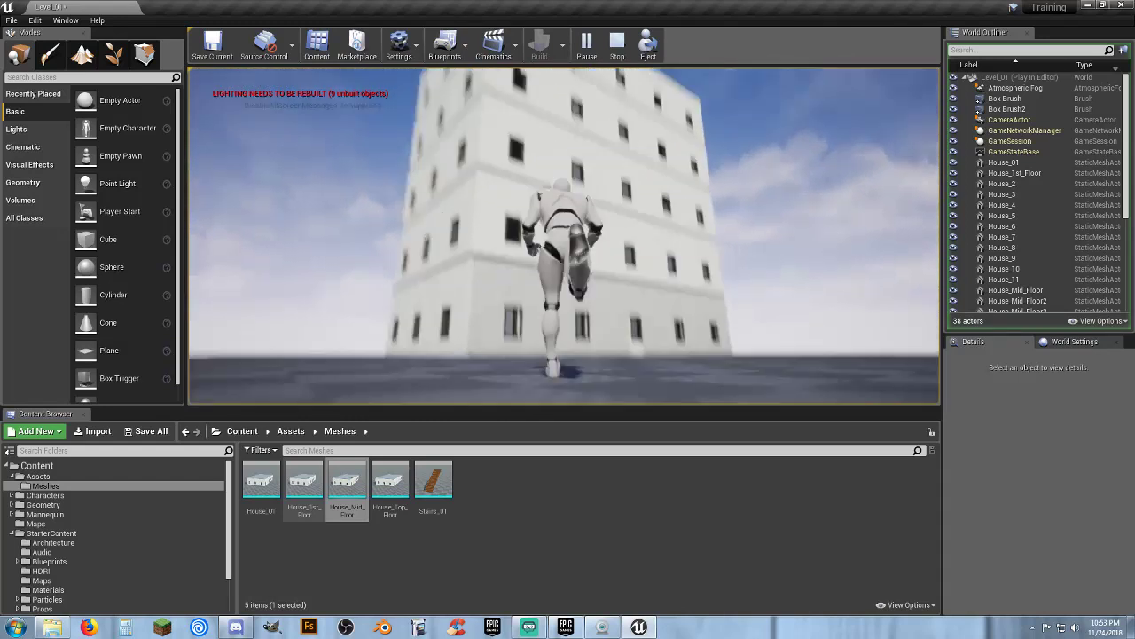
key(w)
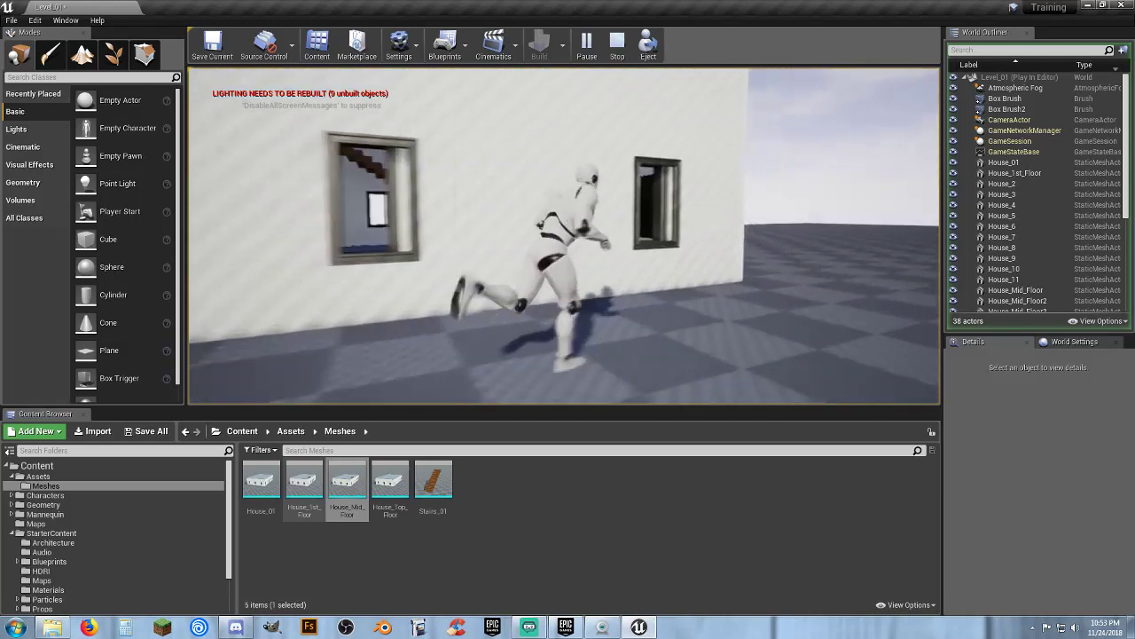
key(w)
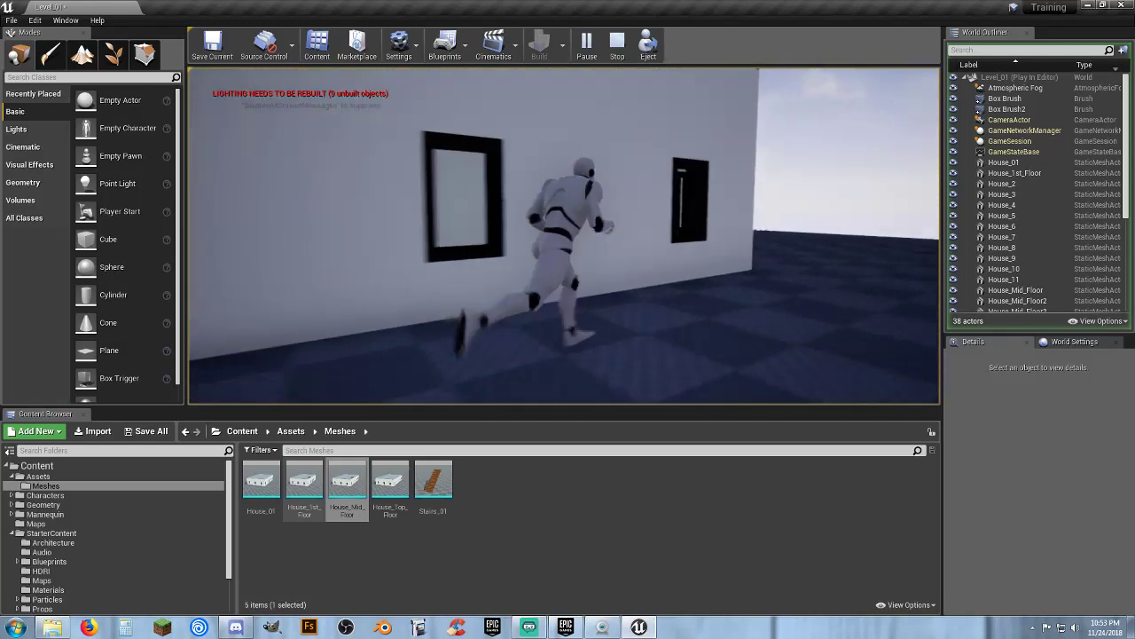
key(w)
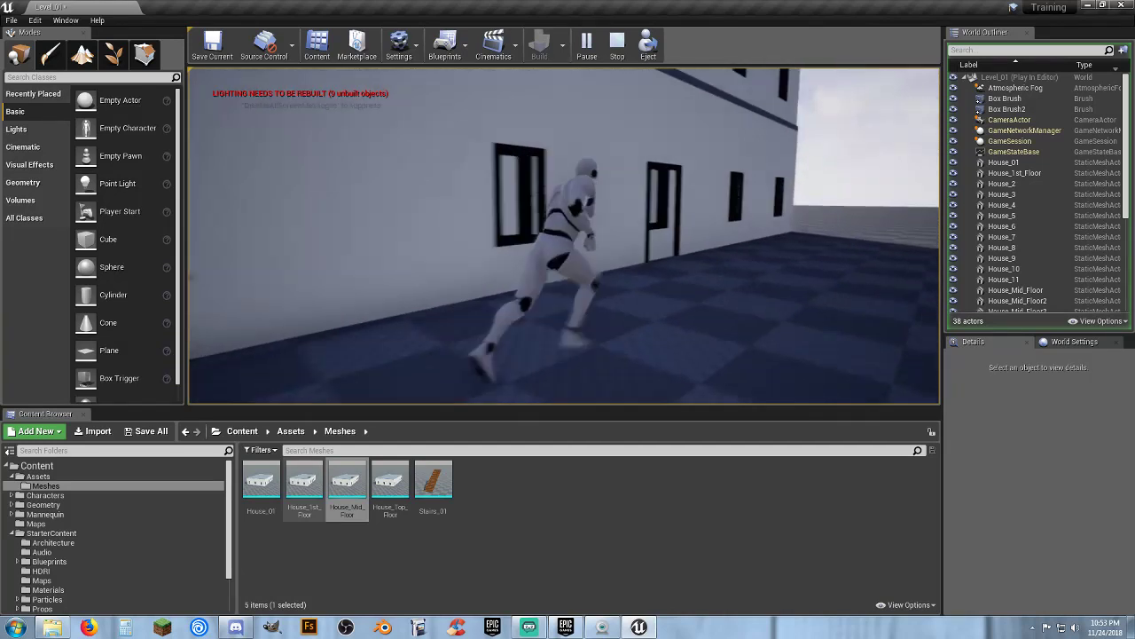
key(Escape)
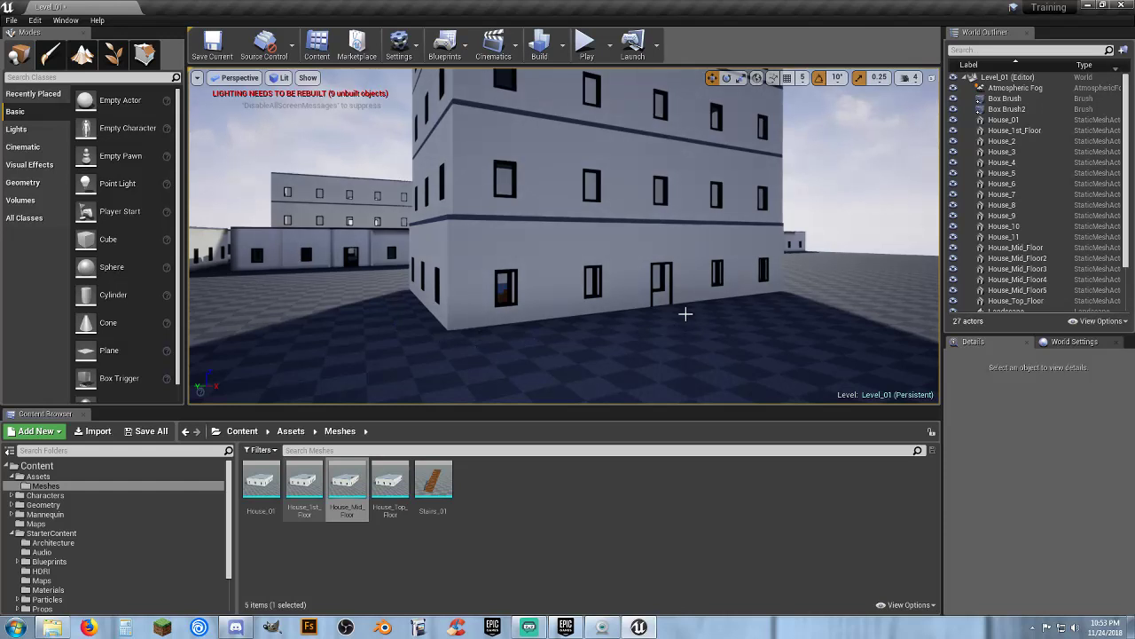
Raise House_Mid_Floor onto the top of the stack and nudge it sideways to line up with the floor below
click(664, 291)
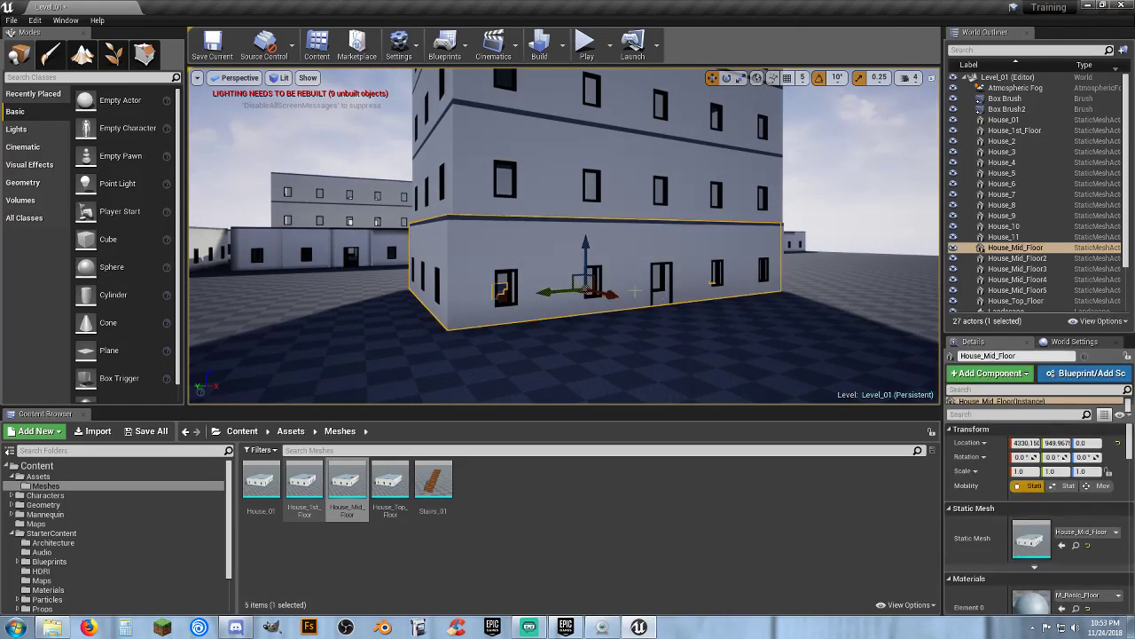
drag(584, 240, 588, 78)
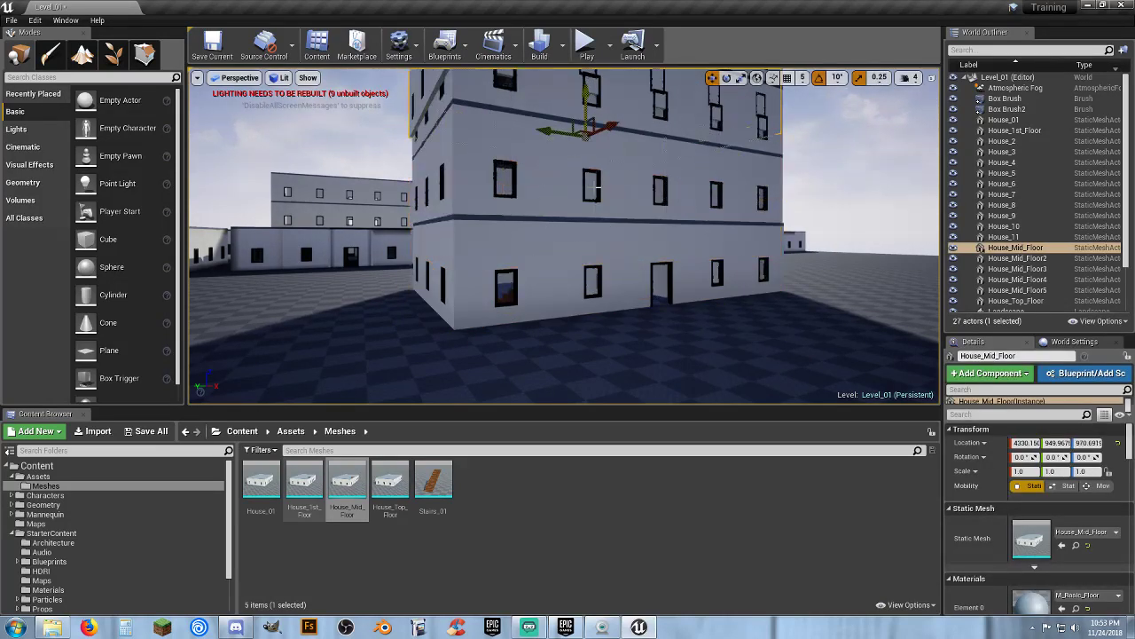
right_drag(588, 78, 596, 9)
right_drag(568, 177, 570, 220)
key(s)
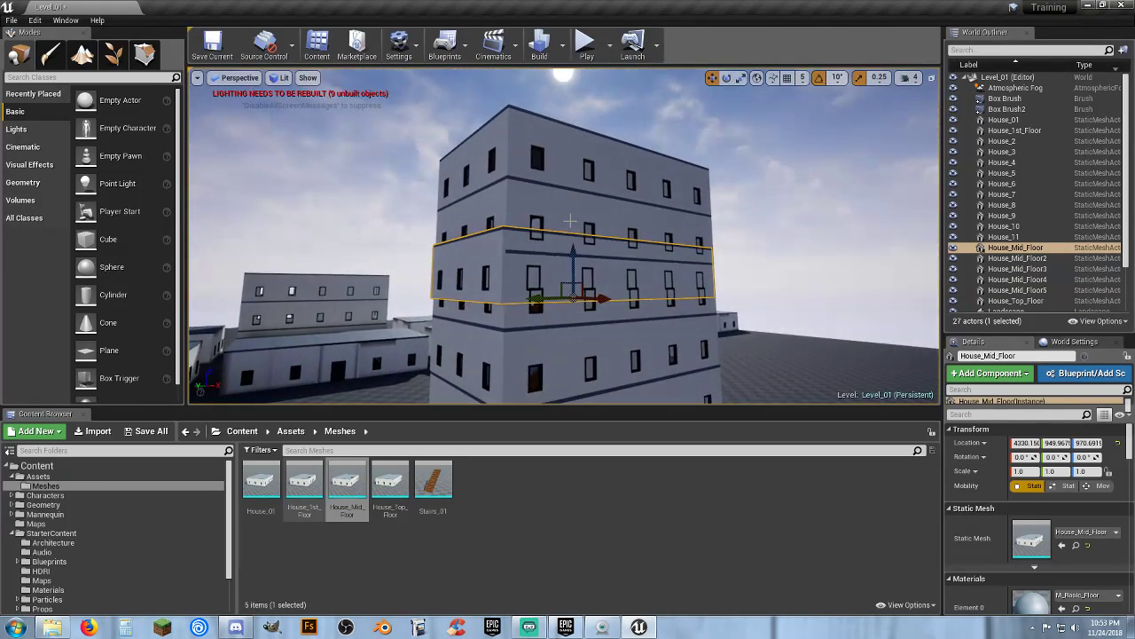
drag(574, 246, 573, 82)
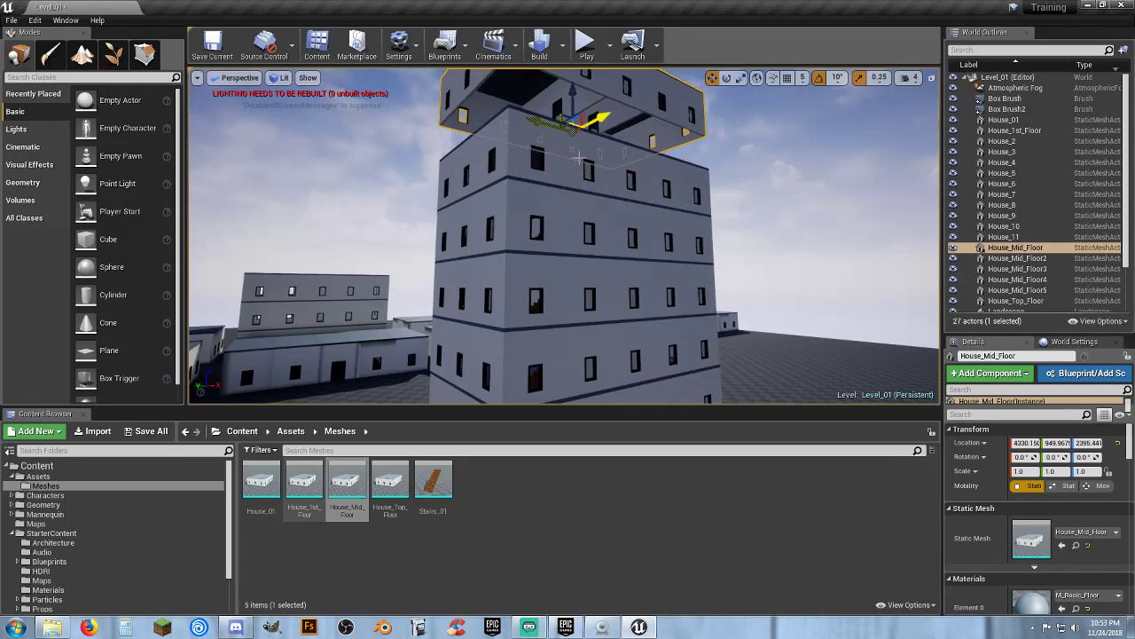
mouse_move(594, 117)
right_down()
mouse_move(594, 67)
mouse_move(600, 158)
mouse_move(667, 156)
mouse_move(582, 132)
right_up()
key(w)
key(s)
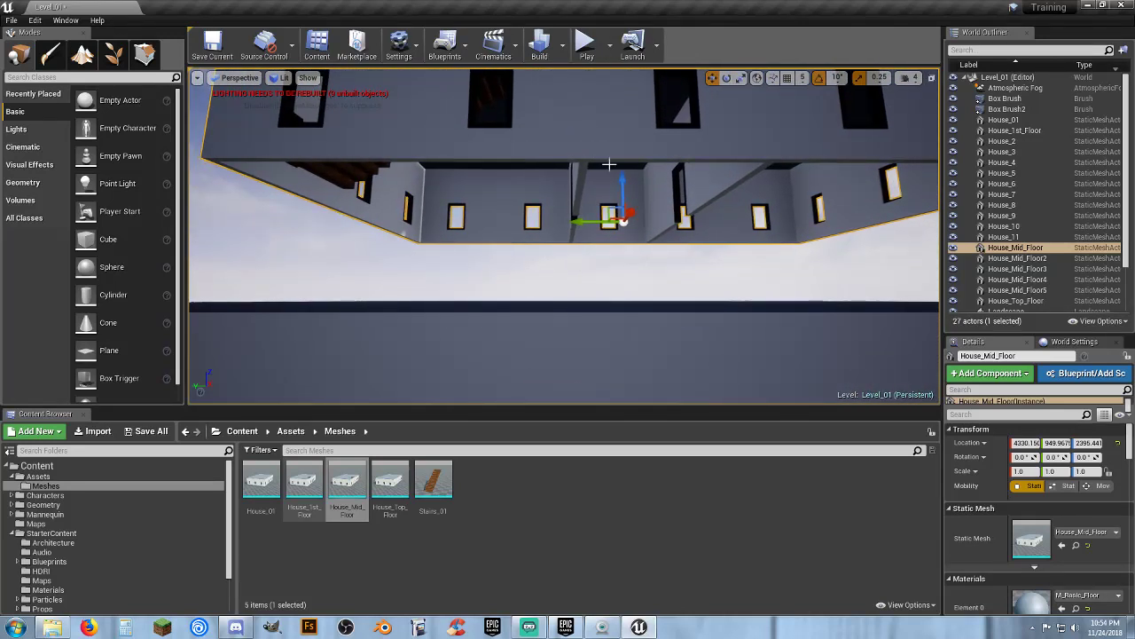
drag(624, 175, 610, 254)
right_drag(609, 253, 658, 275)
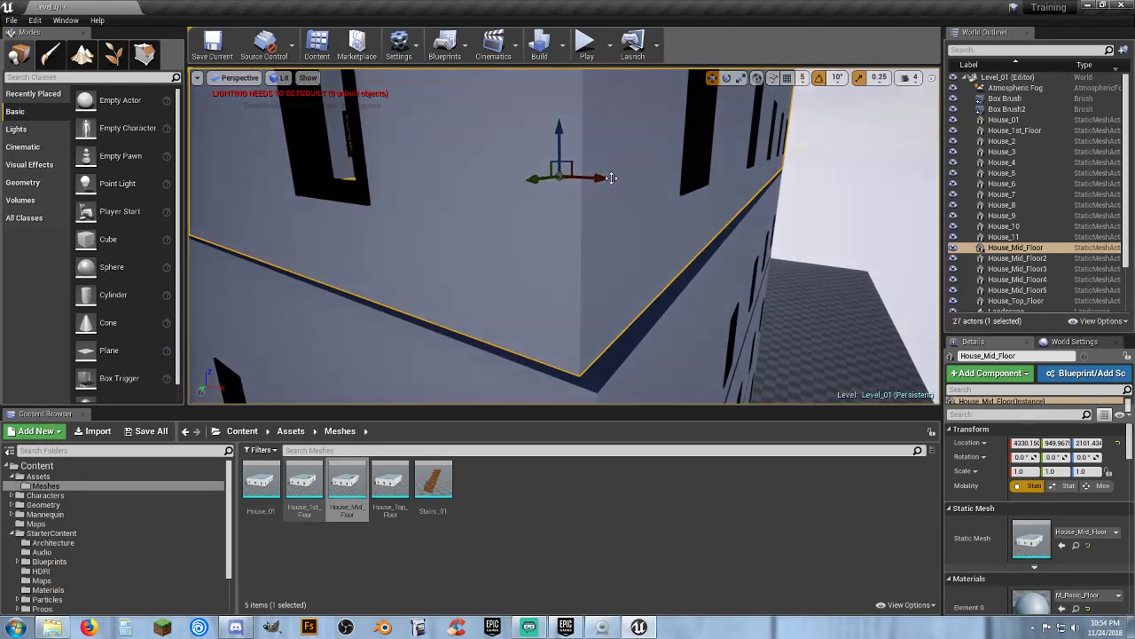
drag(605, 177, 608, 179)
right_drag(607, 178, 575, 224)
drag(740, 187, 747, 187)
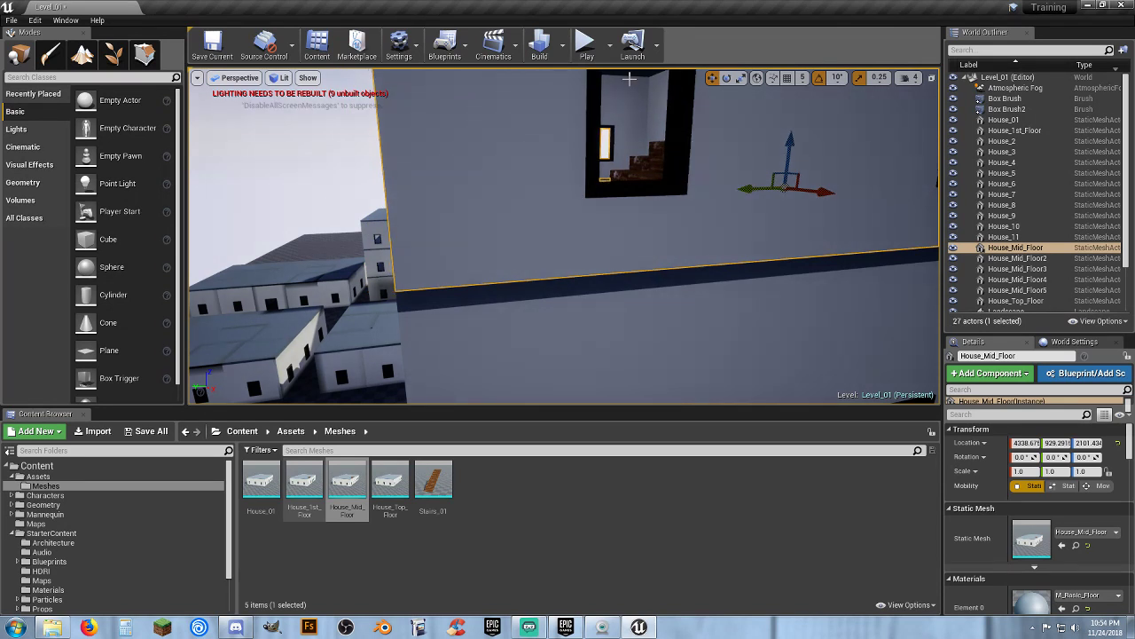
Play the level again, walk the character through the building's door and jump outside, then stop
click(585, 44)
key(w)
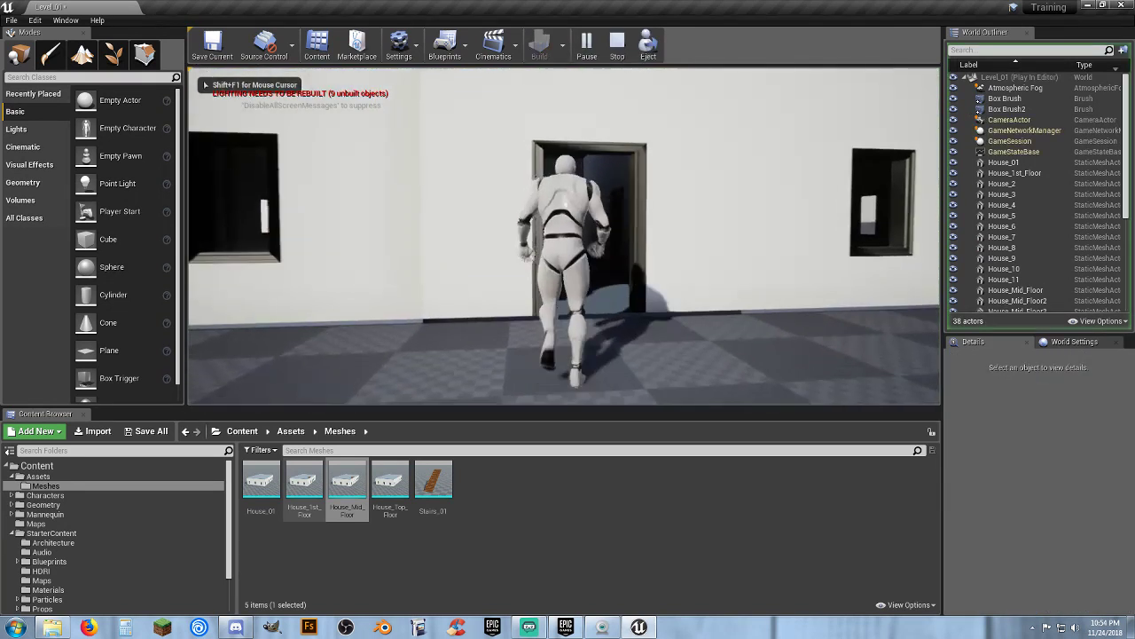
key(w)
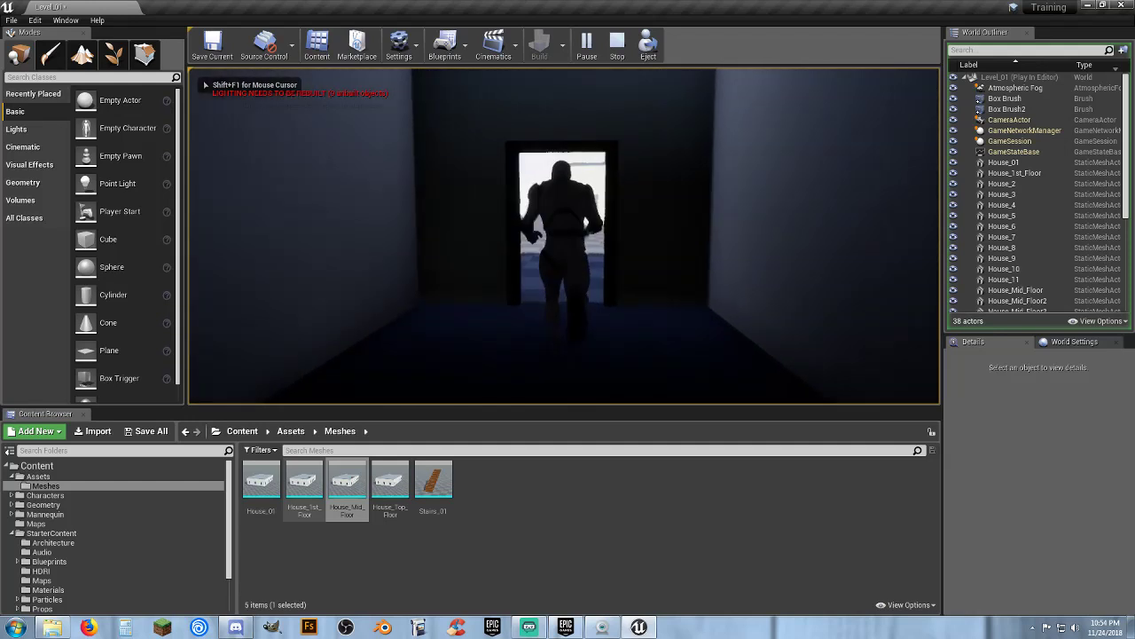
key(w)
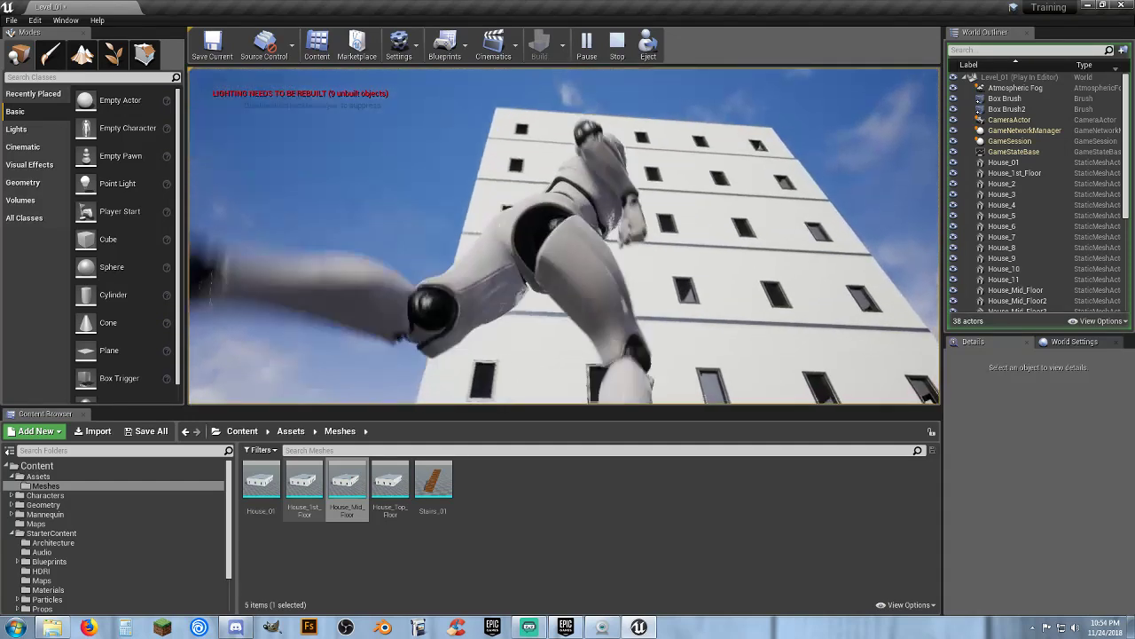
key(w)
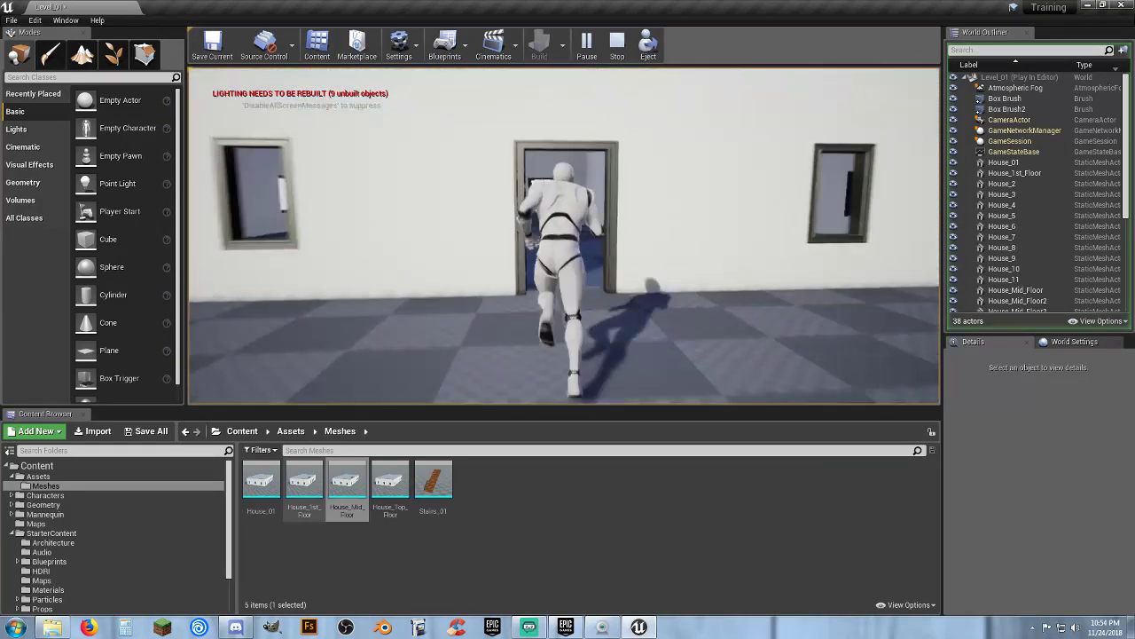
key(w)
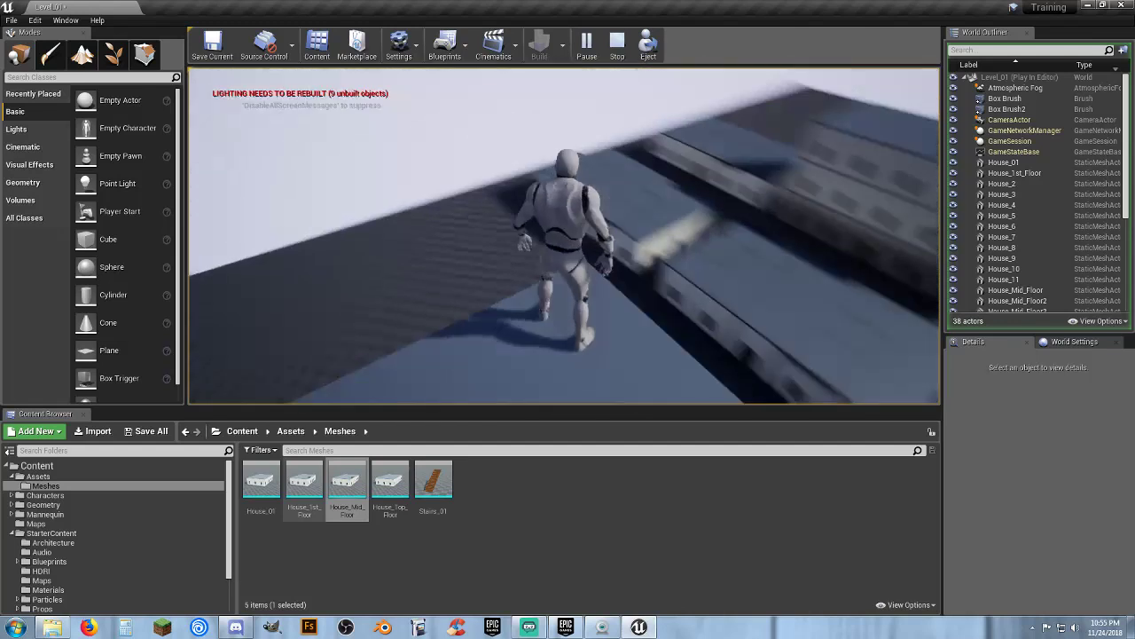
key(w)
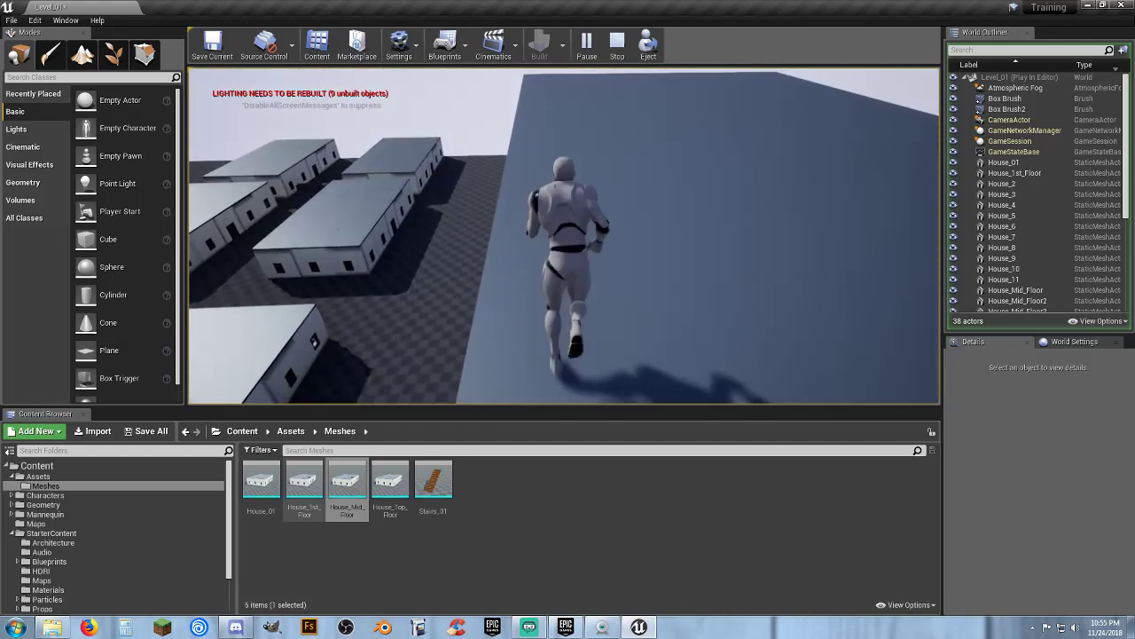
key(space)
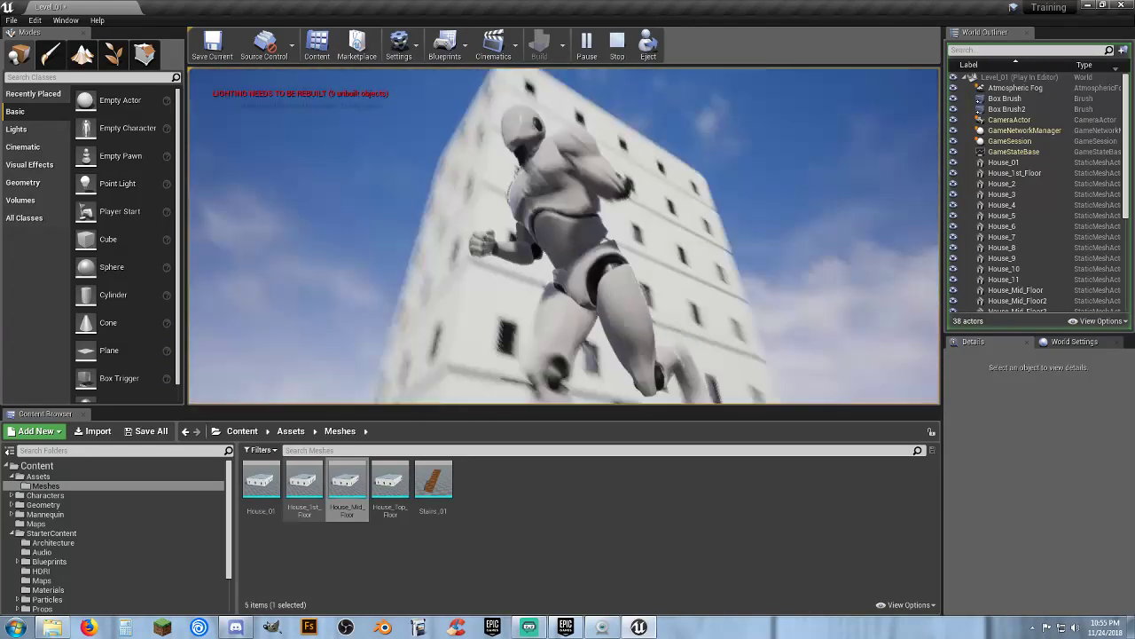
key(Escape)
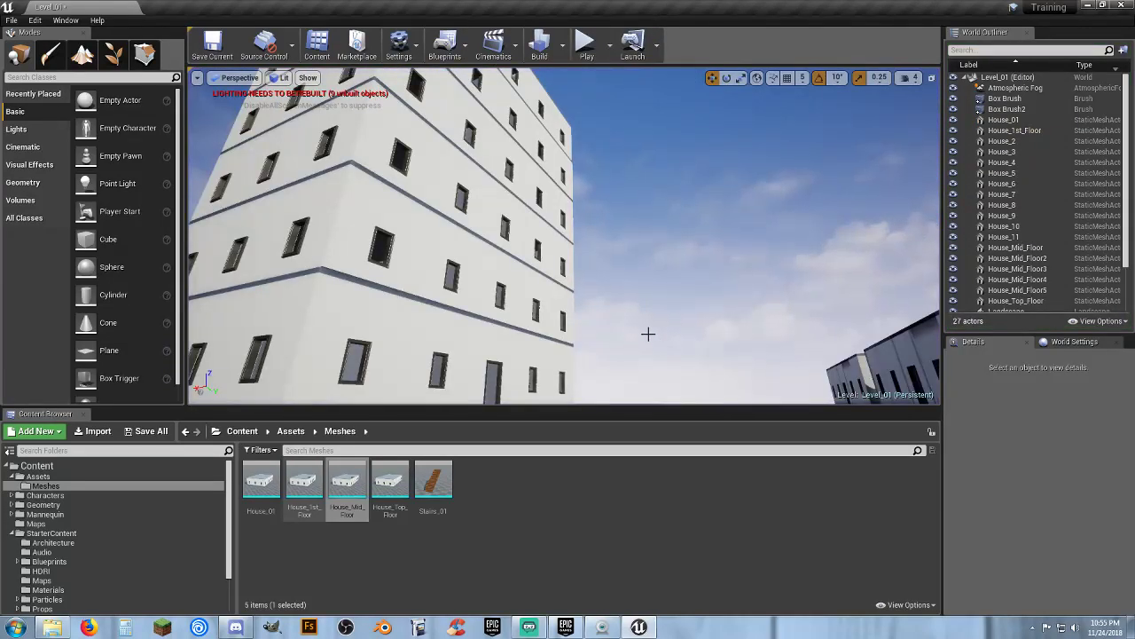
Select the first floor and all five mid floors together and move the whole stack
right_drag(617, 340, 571, 291)
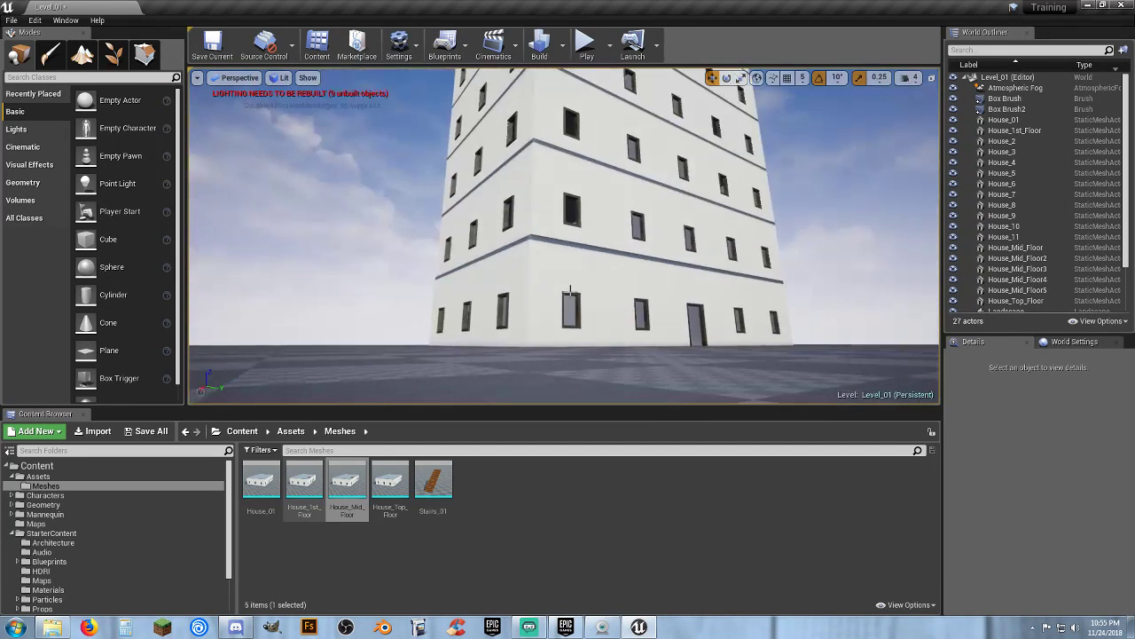
click(583, 235)
click(592, 205)
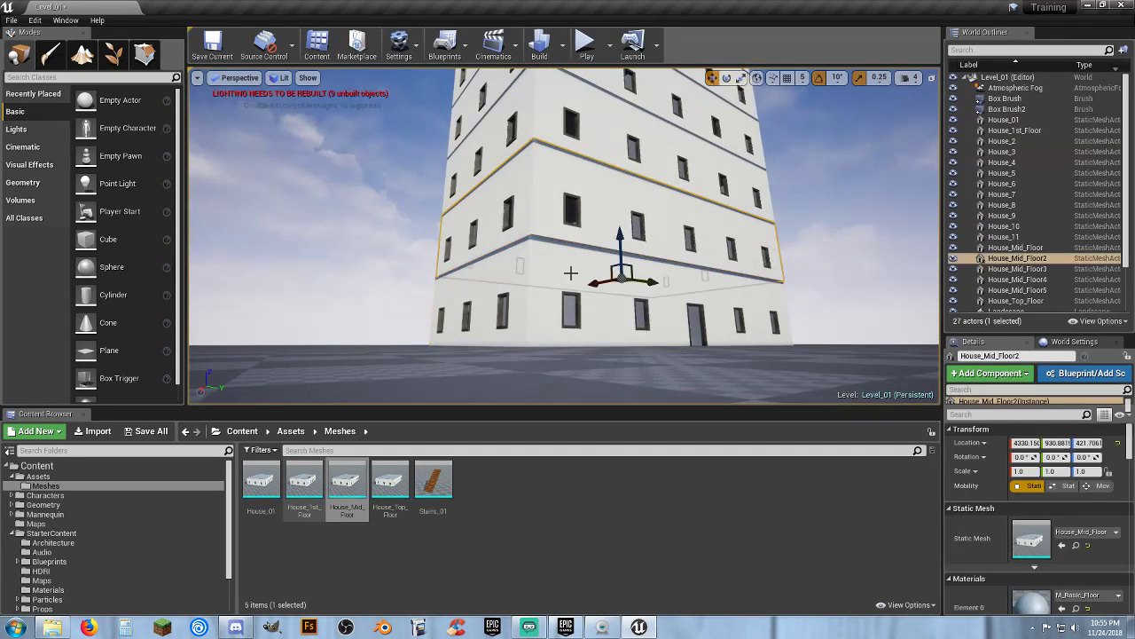
click(577, 263)
ctrl+click(590, 122)
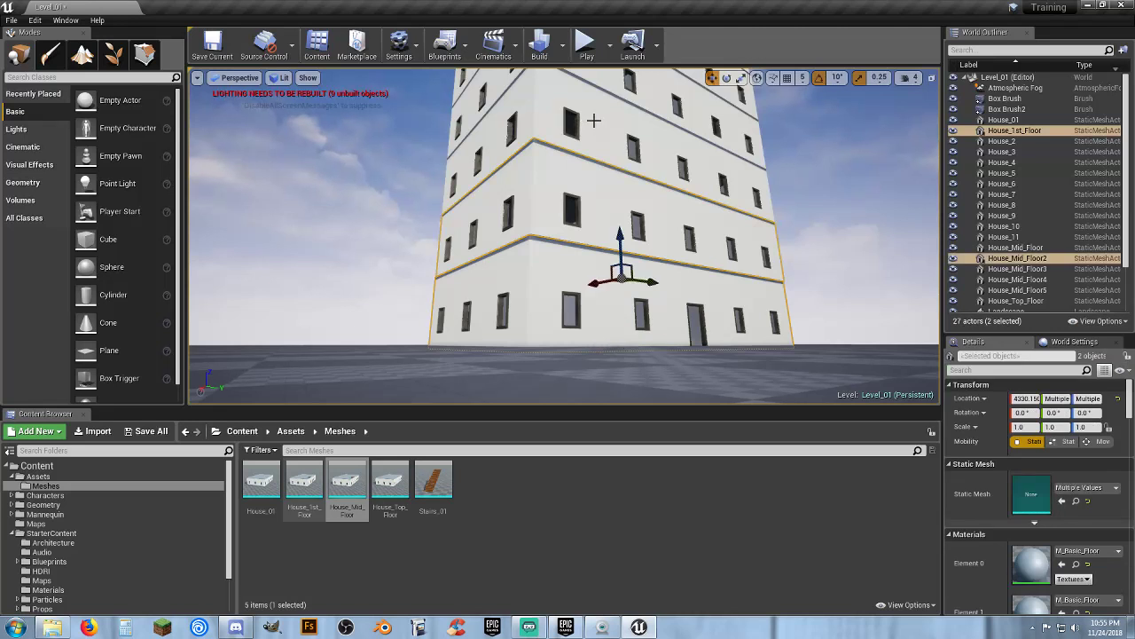
ctrl+click(604, 120)
right_drag(601, 138, 595, 87)
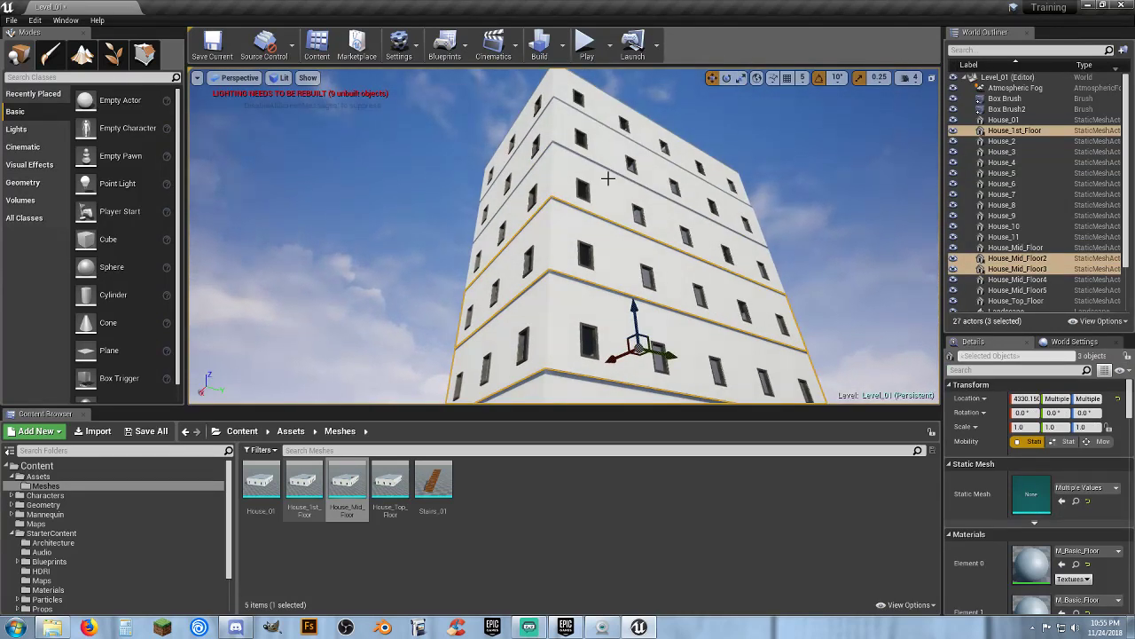
ctrl+click(604, 154)
ctrl+click(601, 106)
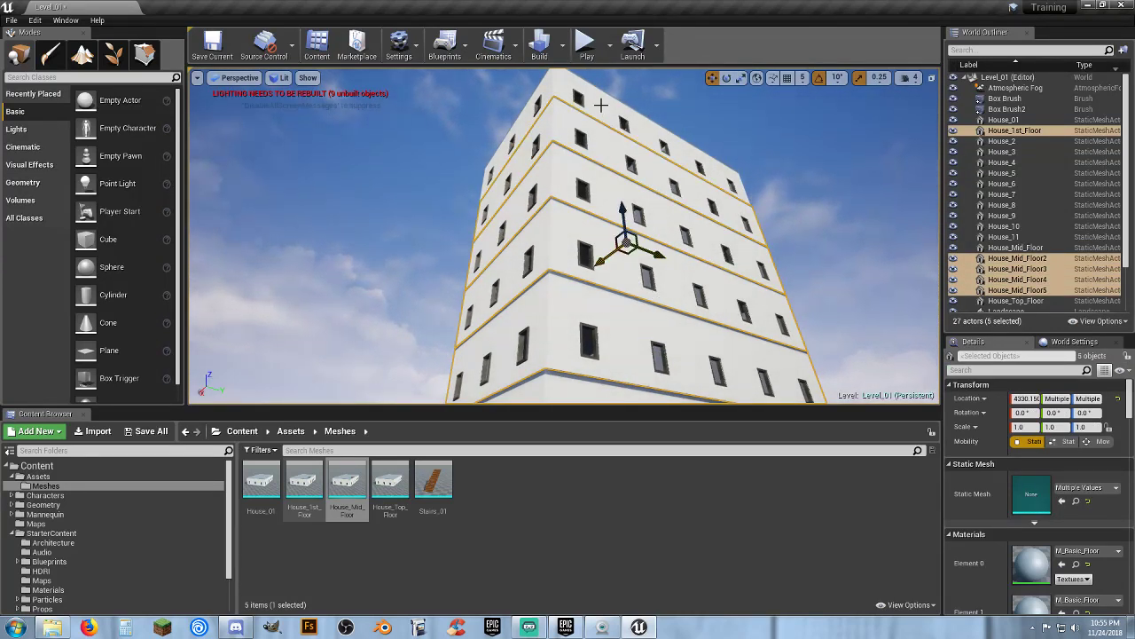
ctrl+click(602, 104)
right_drag(679, 237, 515, 149)
key(w)
key(s)
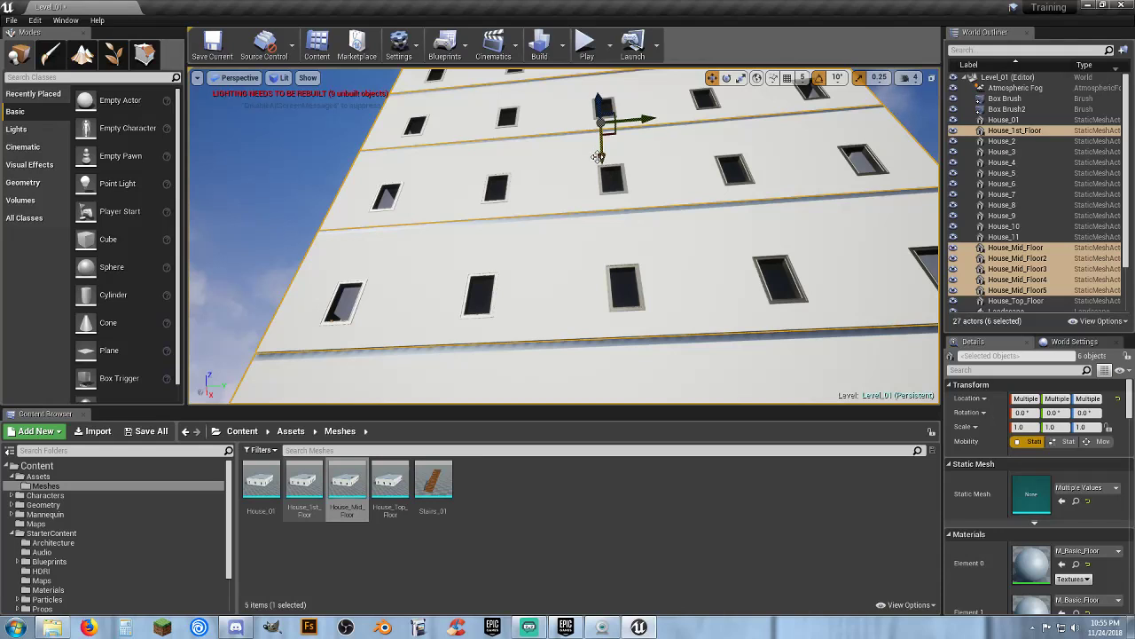
drag(600, 156, 600, 153)
right_drag(629, 223, 785, 235)
key(s)
key(a)
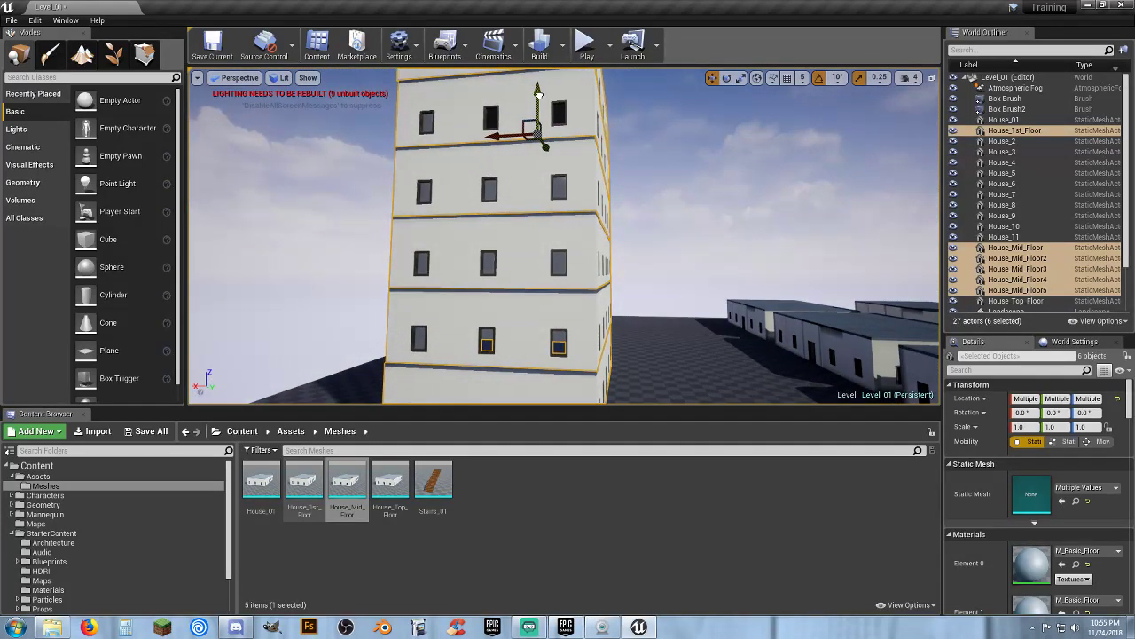
right_drag(538, 93, 522, 178)
key(d)
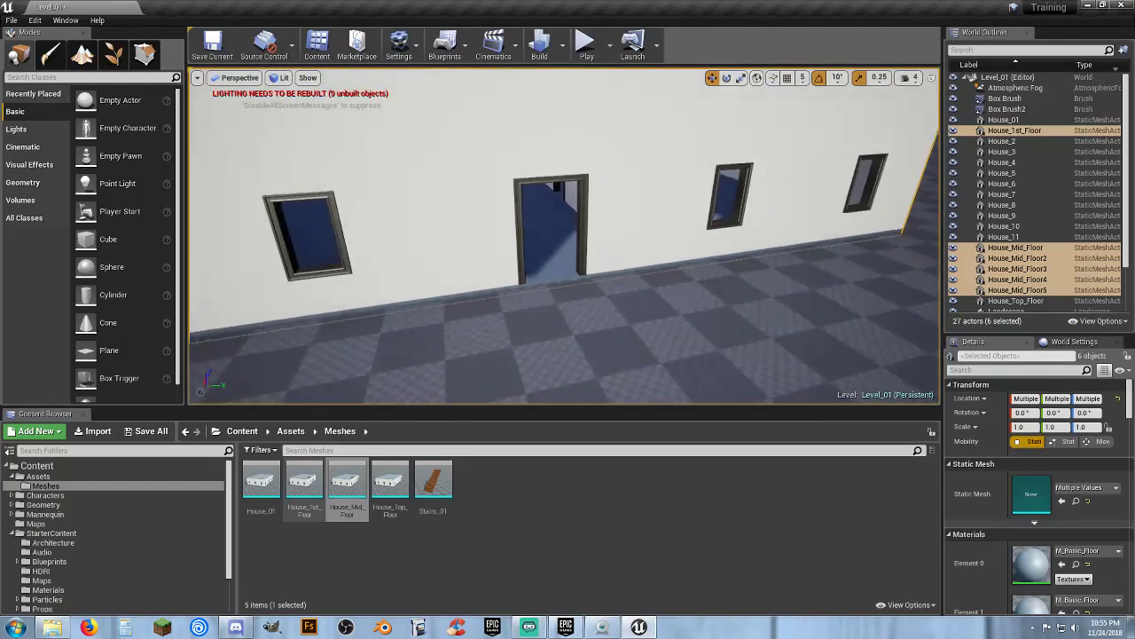
Play the level, walk the character into the building, up the stairs onto the roof and off it, then stop
click(585, 40)
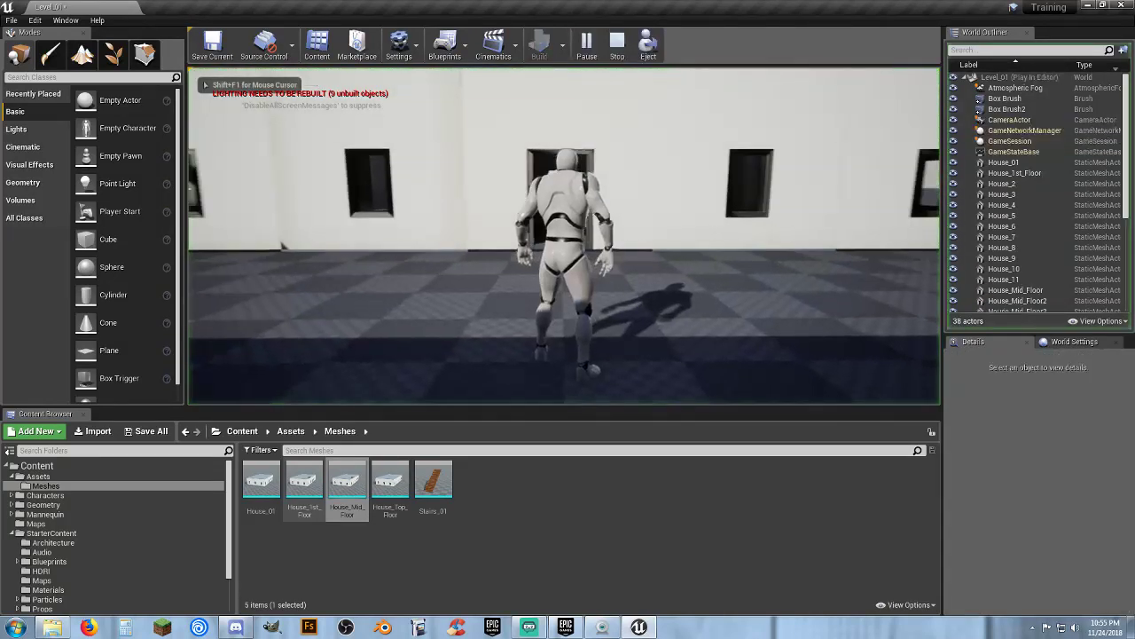
key(w)
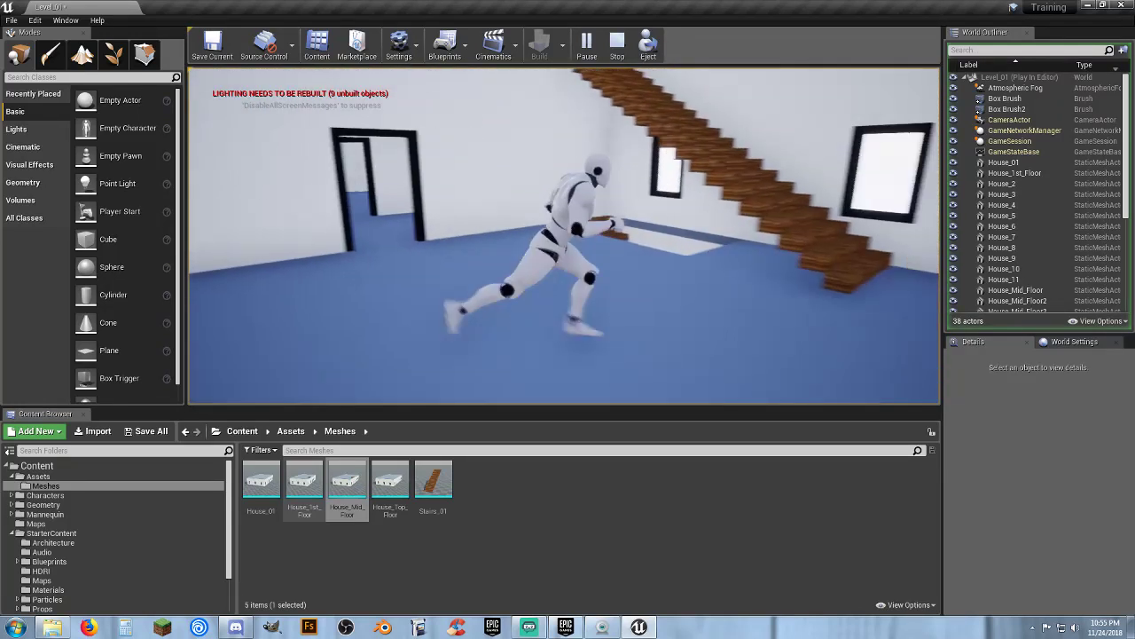
key(w)
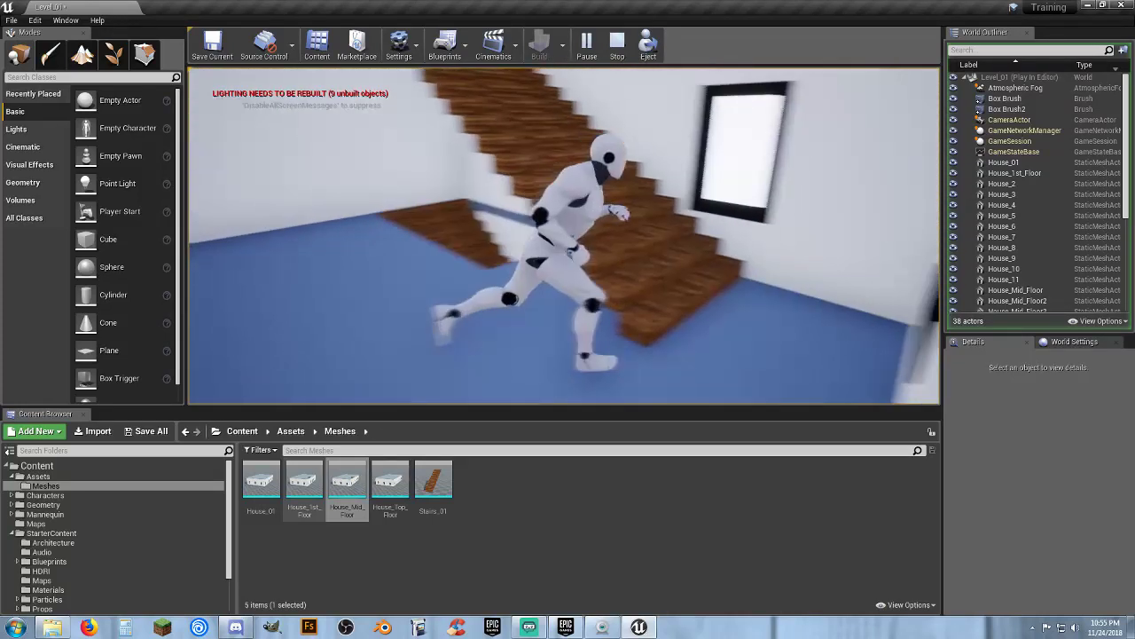
key(w)
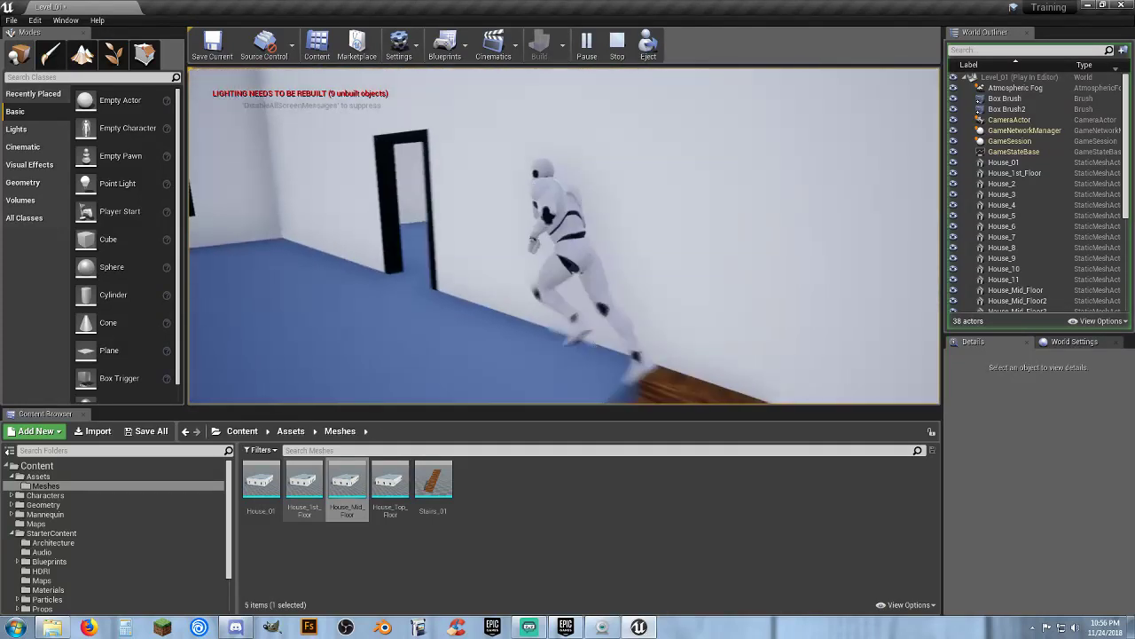
key(w)
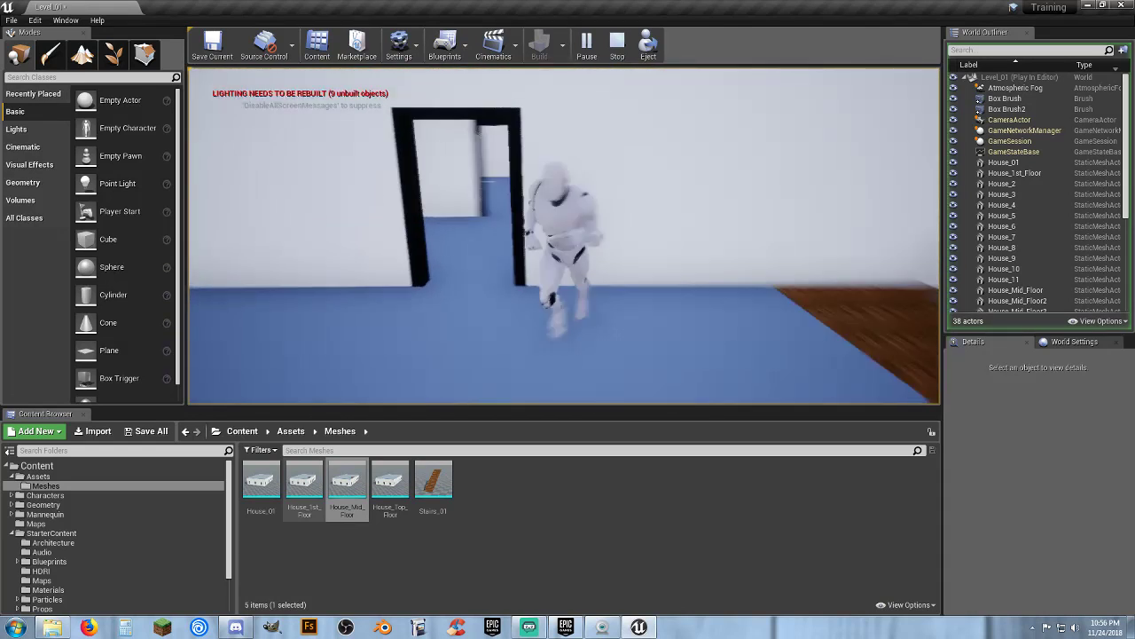
key(w)
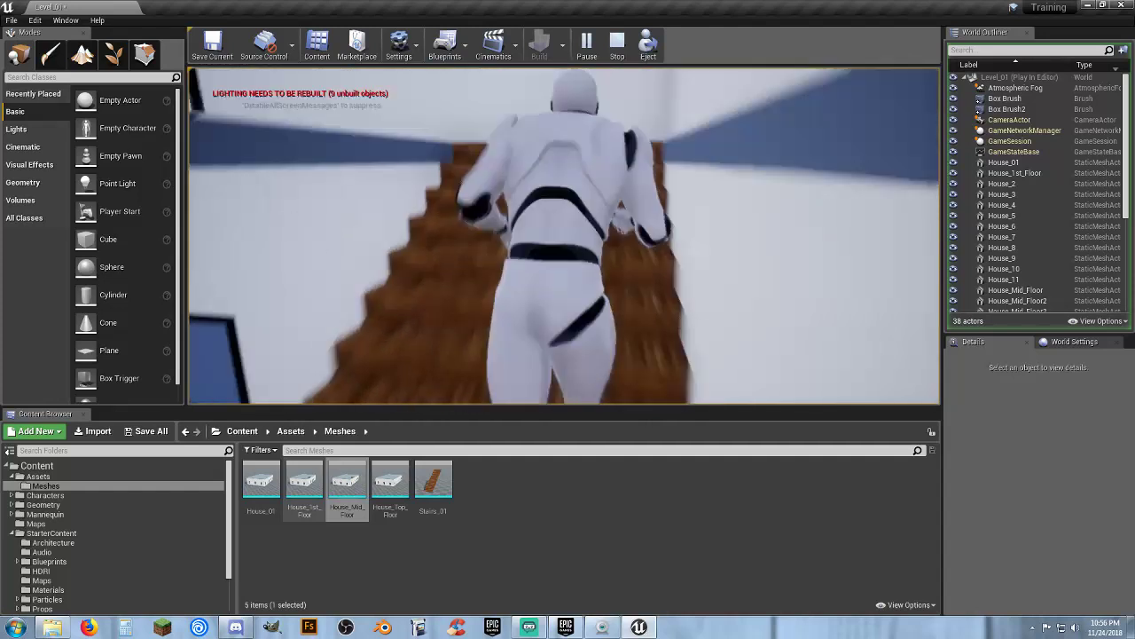
key(w)
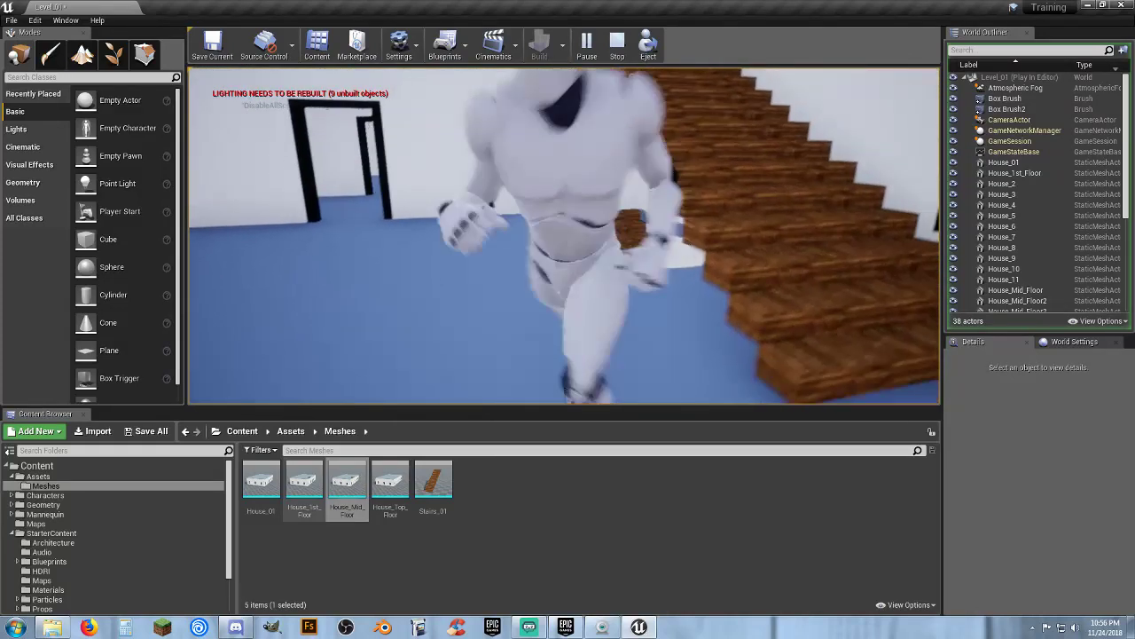
key(w)
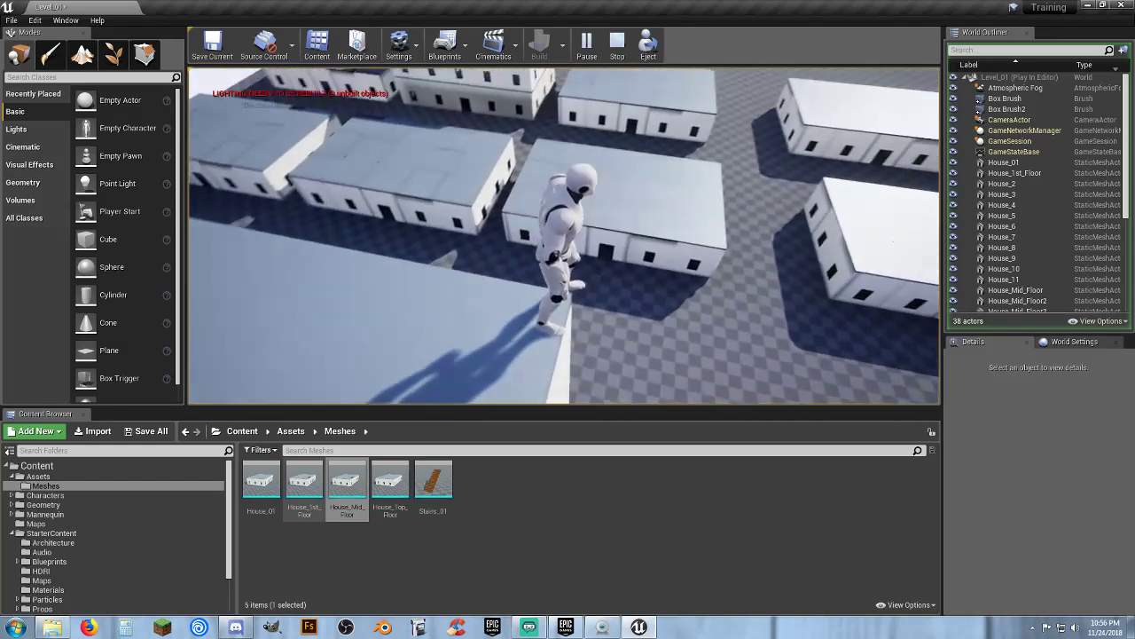
key(w)
key(w)
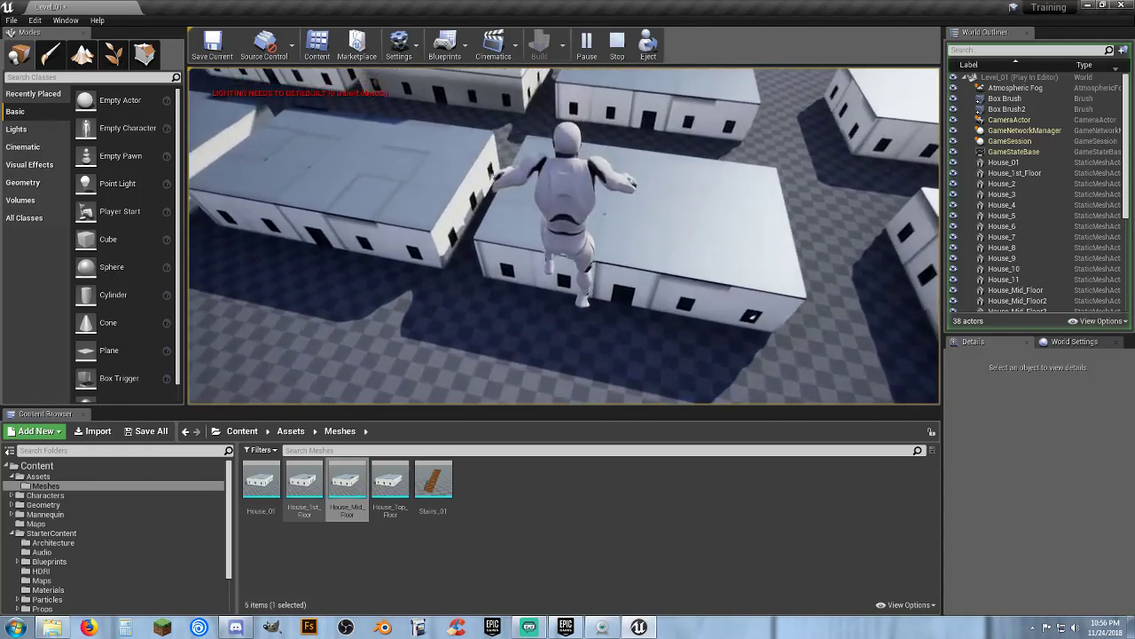
key(w)
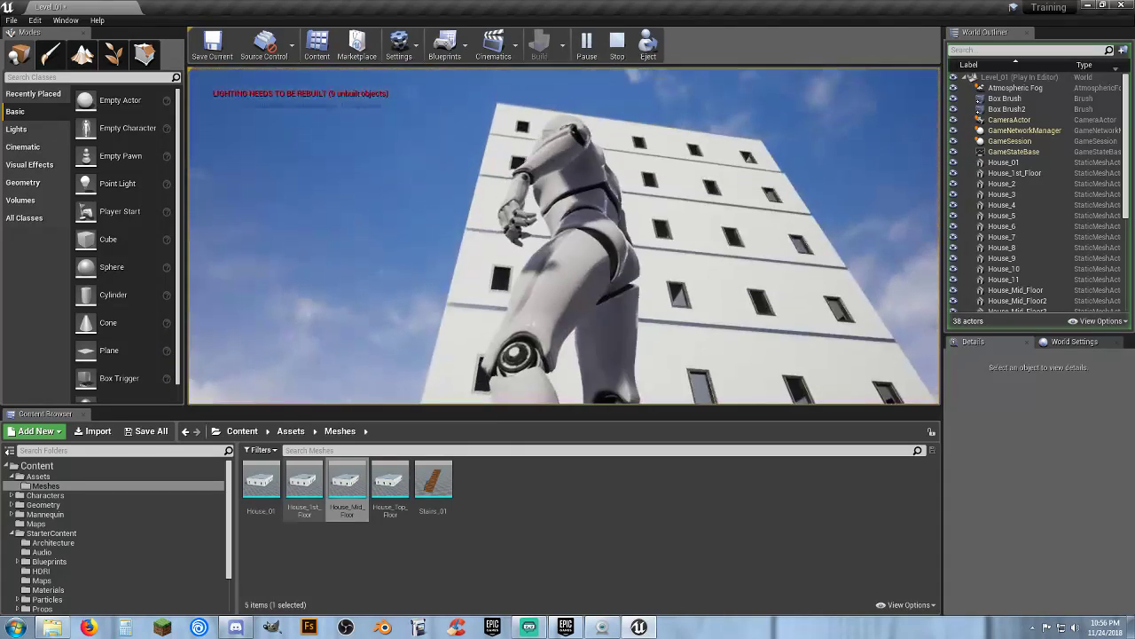
key(Escape)
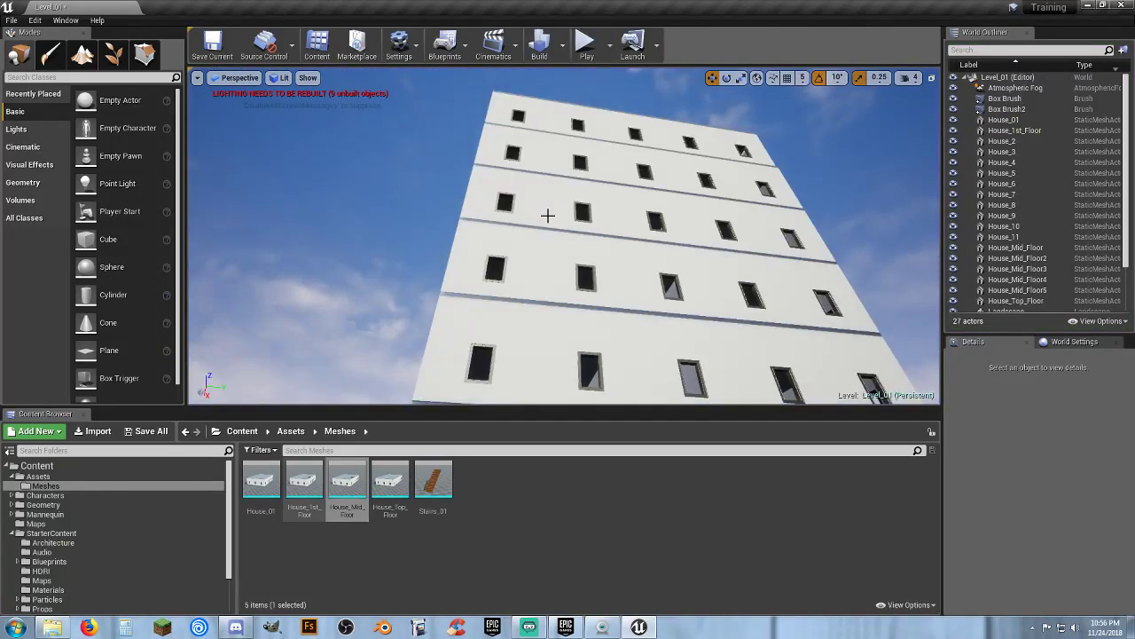
Select every house actor from House_01 through House_Top_Floor and delete them from the level
key(w)
right_drag(558, 210, 591, 189)
key(s)
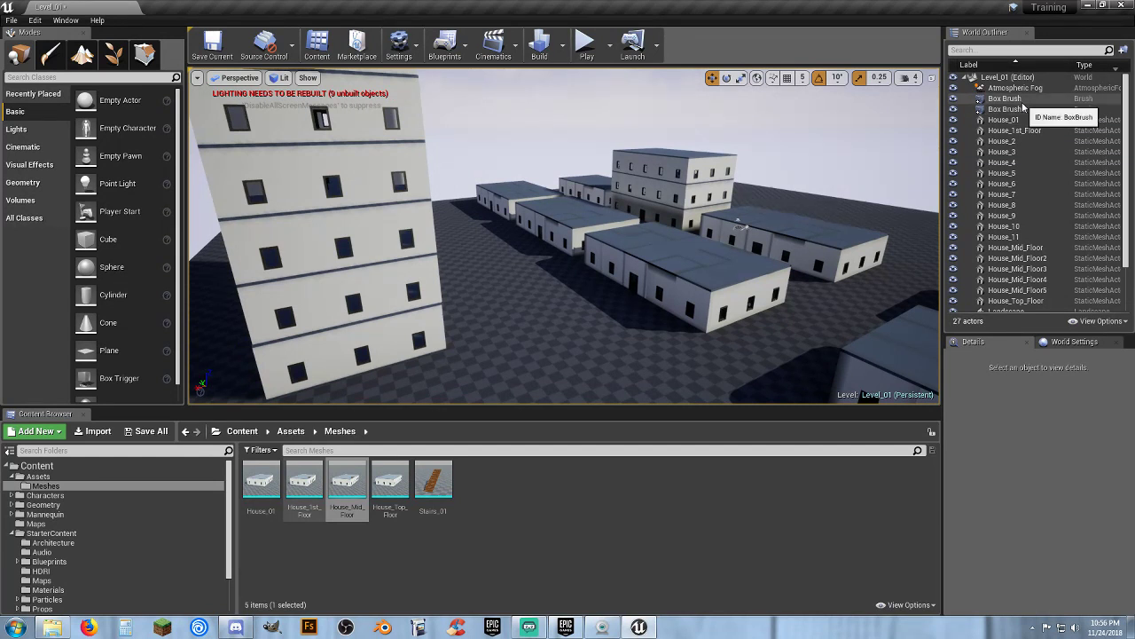
click(1022, 101)
double_click(1020, 109)
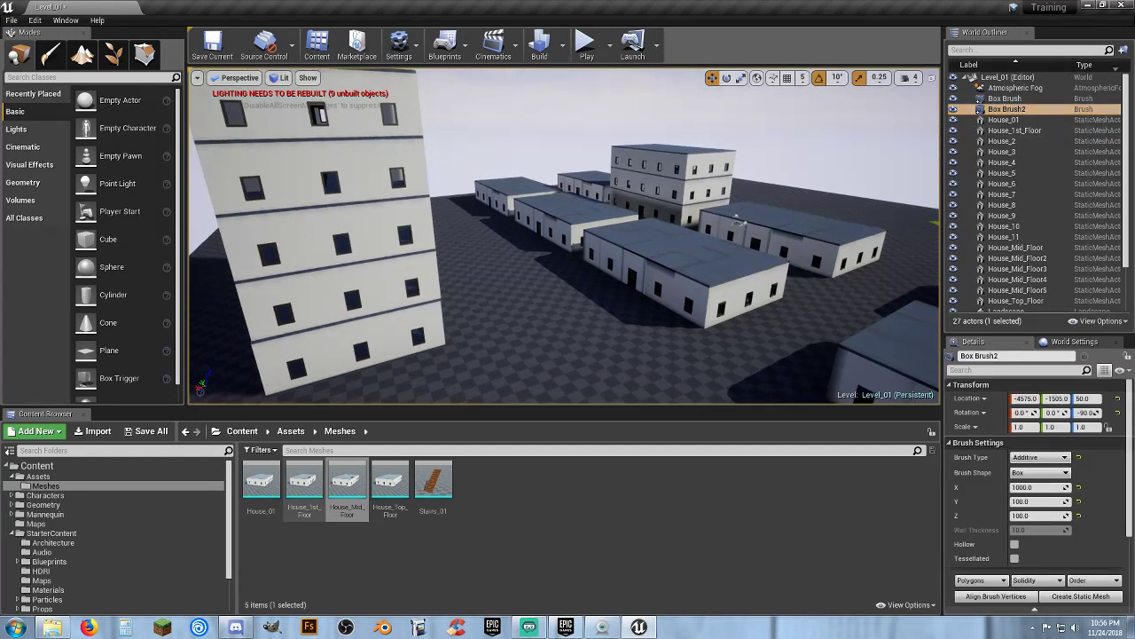
click(1005, 120)
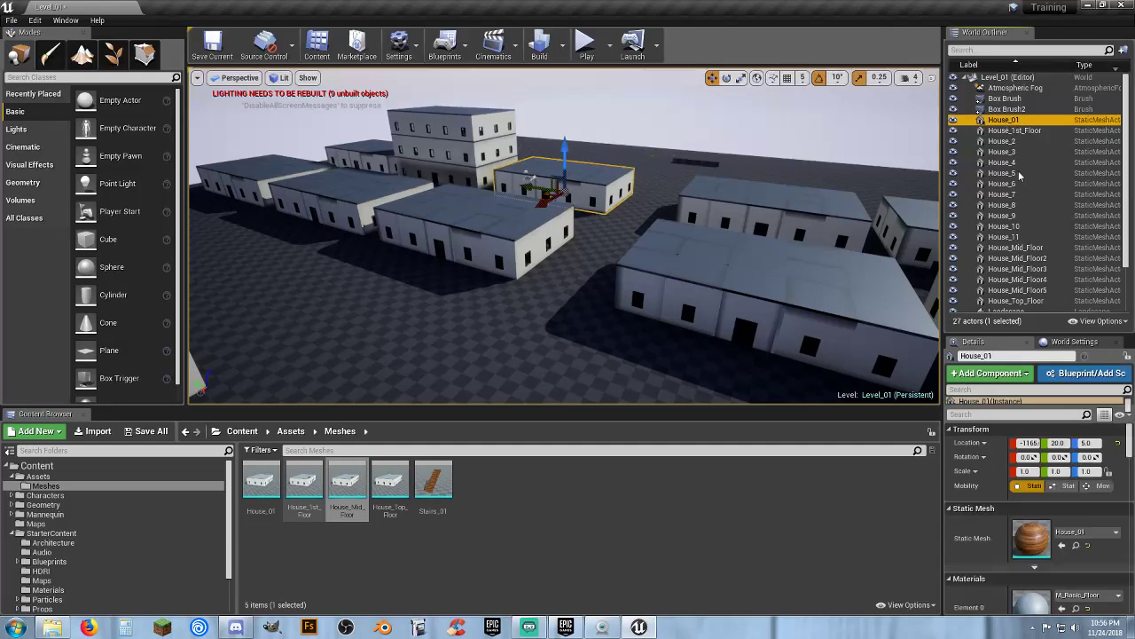
scroll(1026, 188, down, 2)
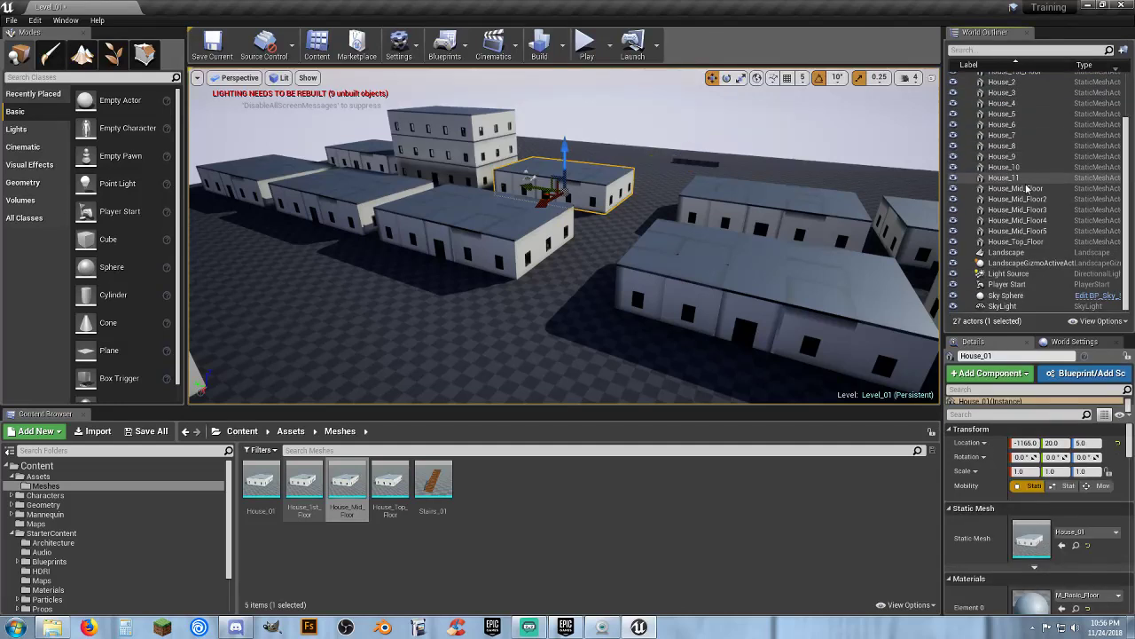
shift+click(1018, 241)
right_drag(657, 186, 784, 199)
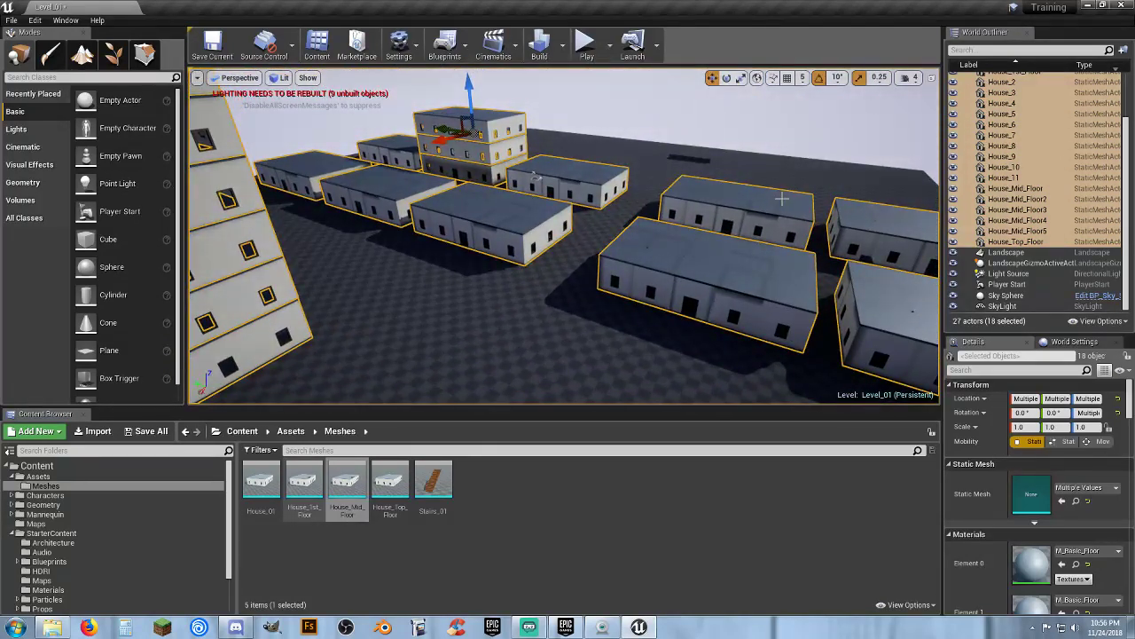
key(Delete)
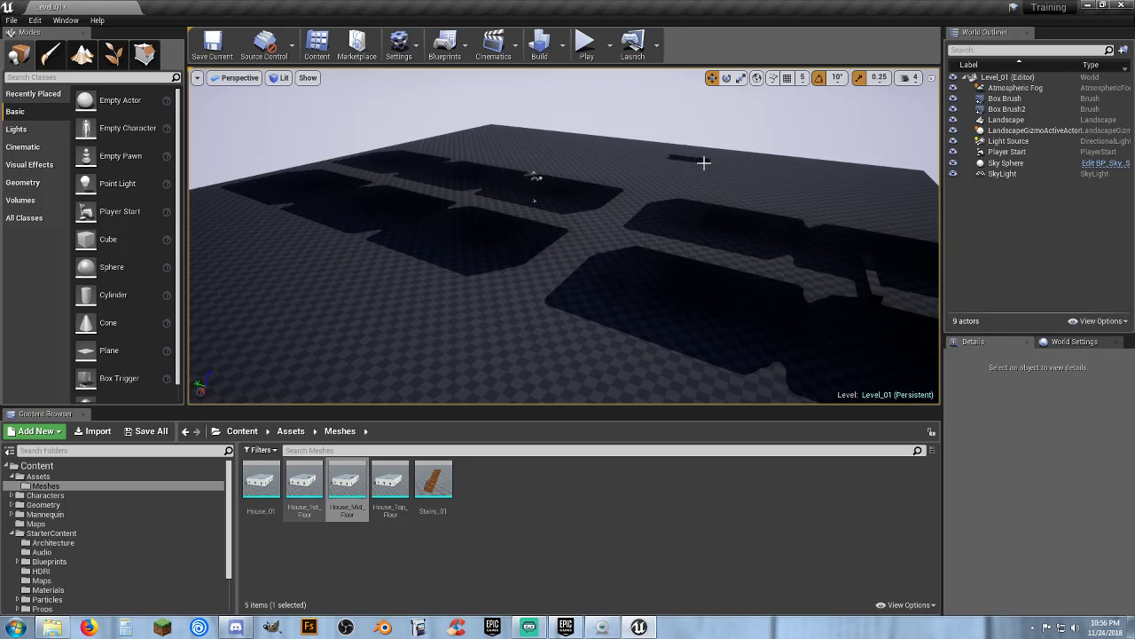
Build the level's lighting only
click(561, 55)
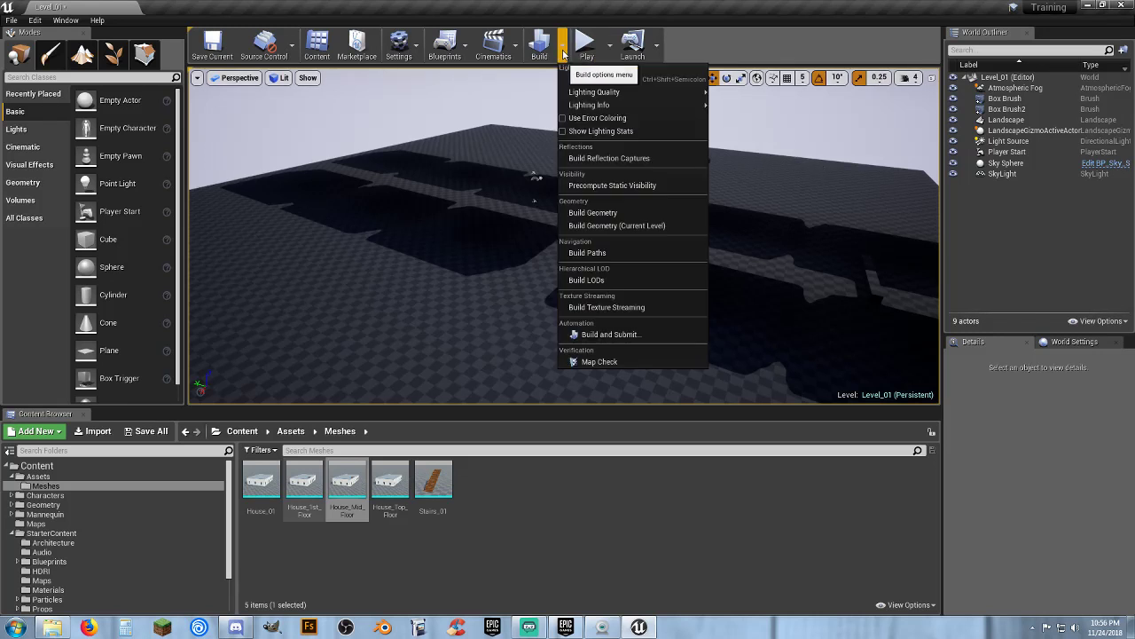
click(613, 81)
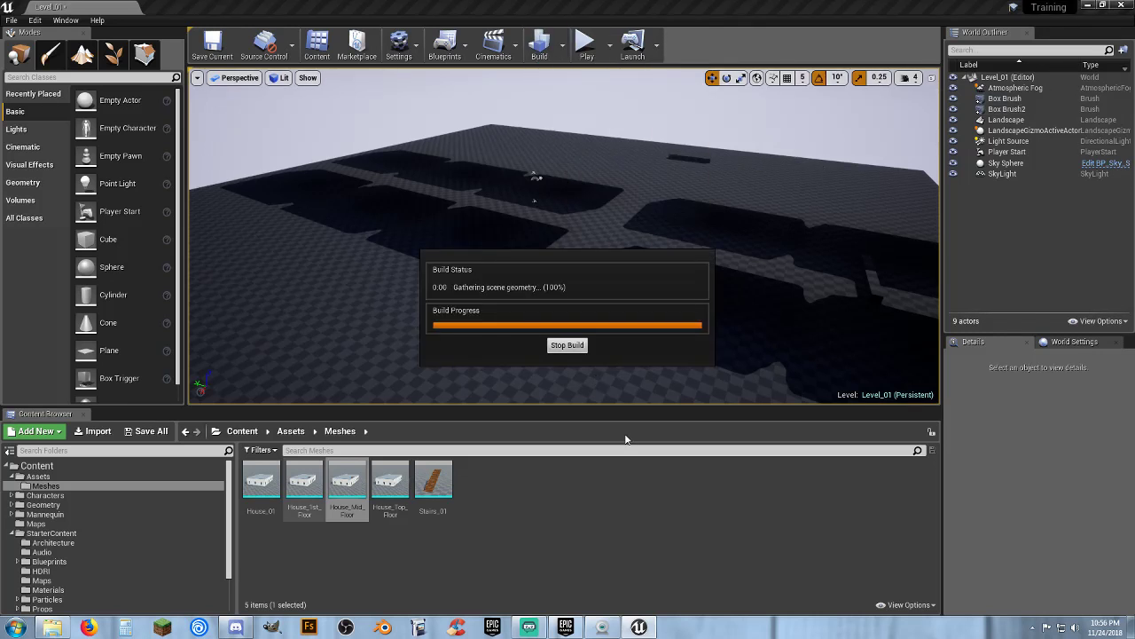